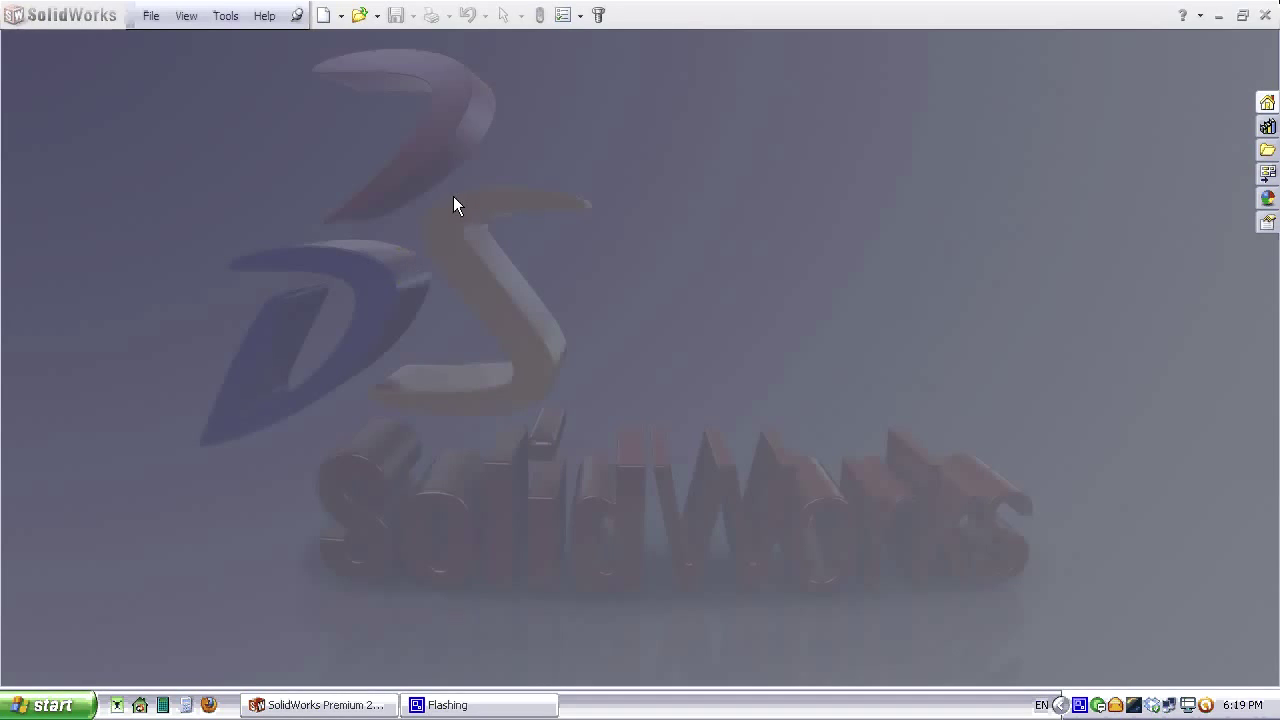
Create a new Part document (Part1) from the New SolidWorks Document dialog
click(325, 15)
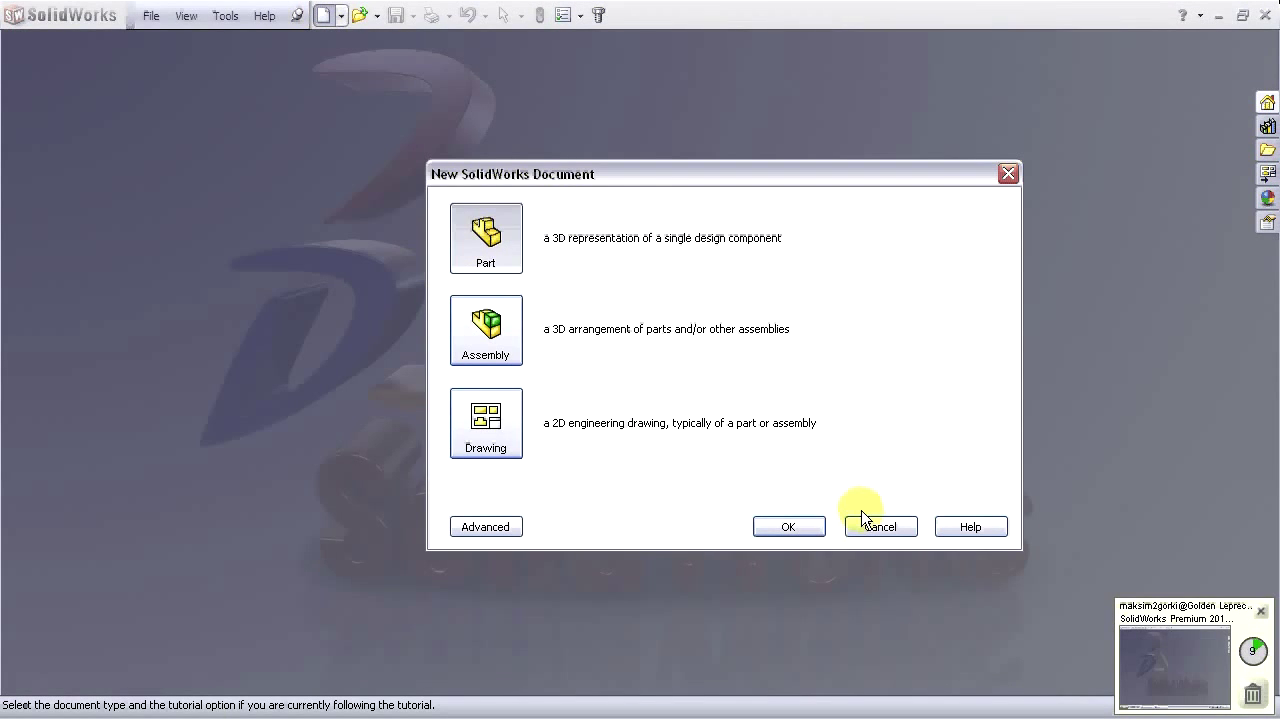
click(801, 527)
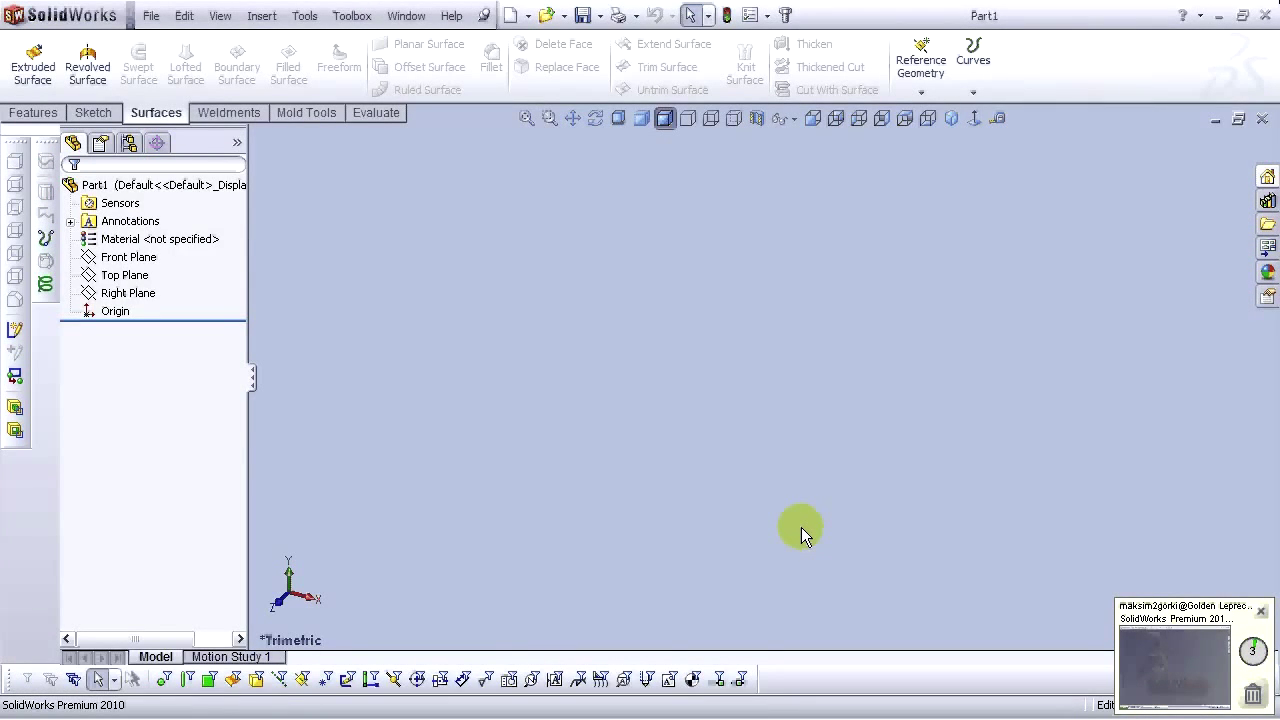
On the Right Plane, sketch a left slanted leg, a horizontal top line and a right slanted leg
click(122, 293)
click(132, 263)
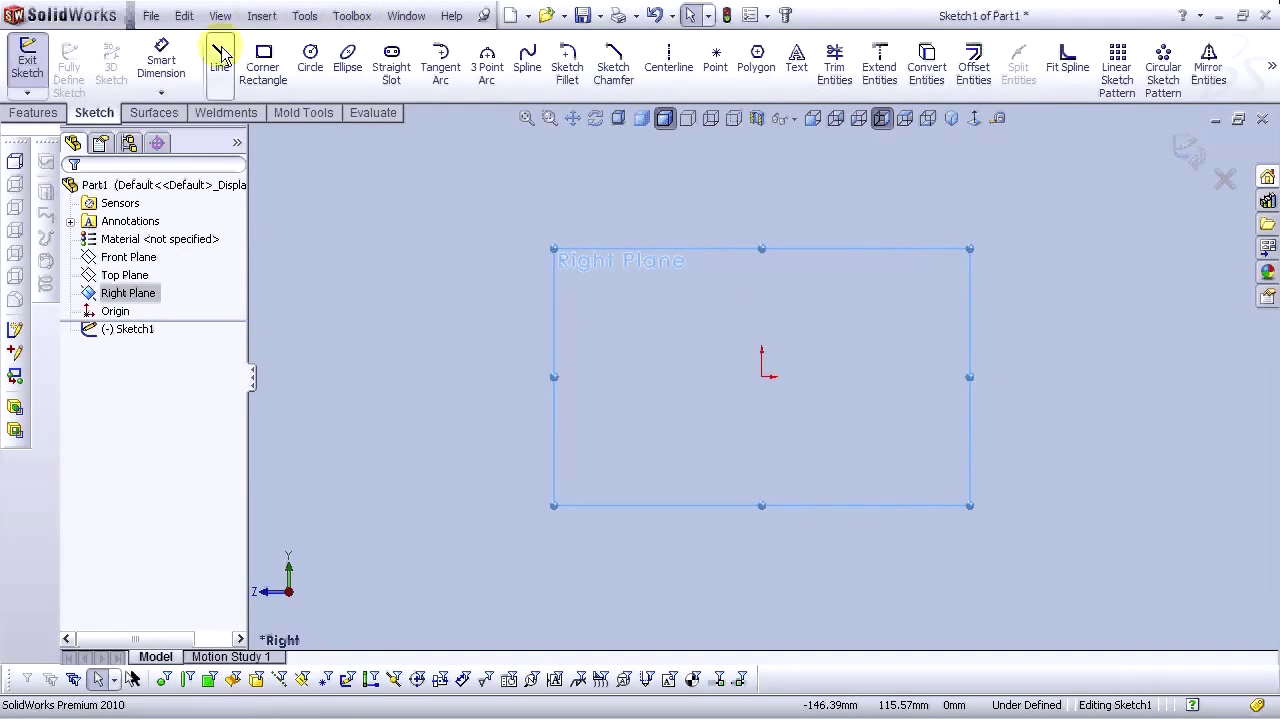
click(219, 70)
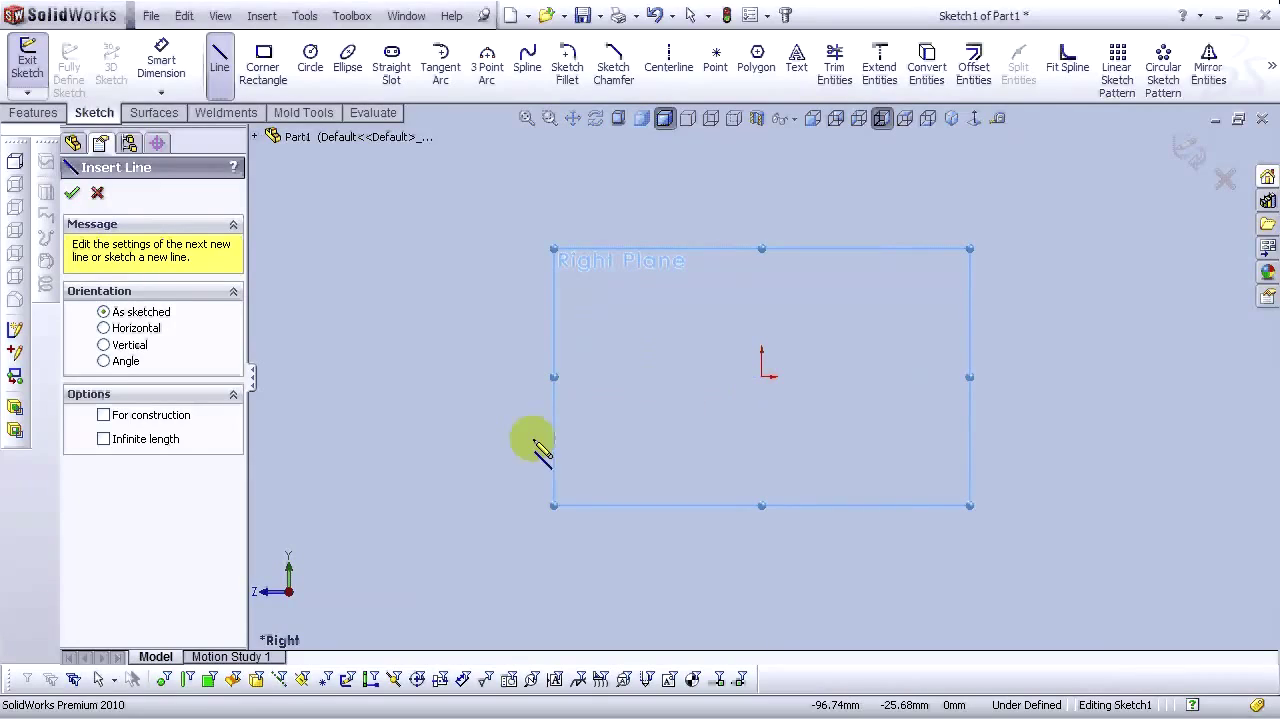
mouse_move(462, 451)
mouse_down()
mouse_move(580, 364)
mouse_move(569, 376)
mouse_up()
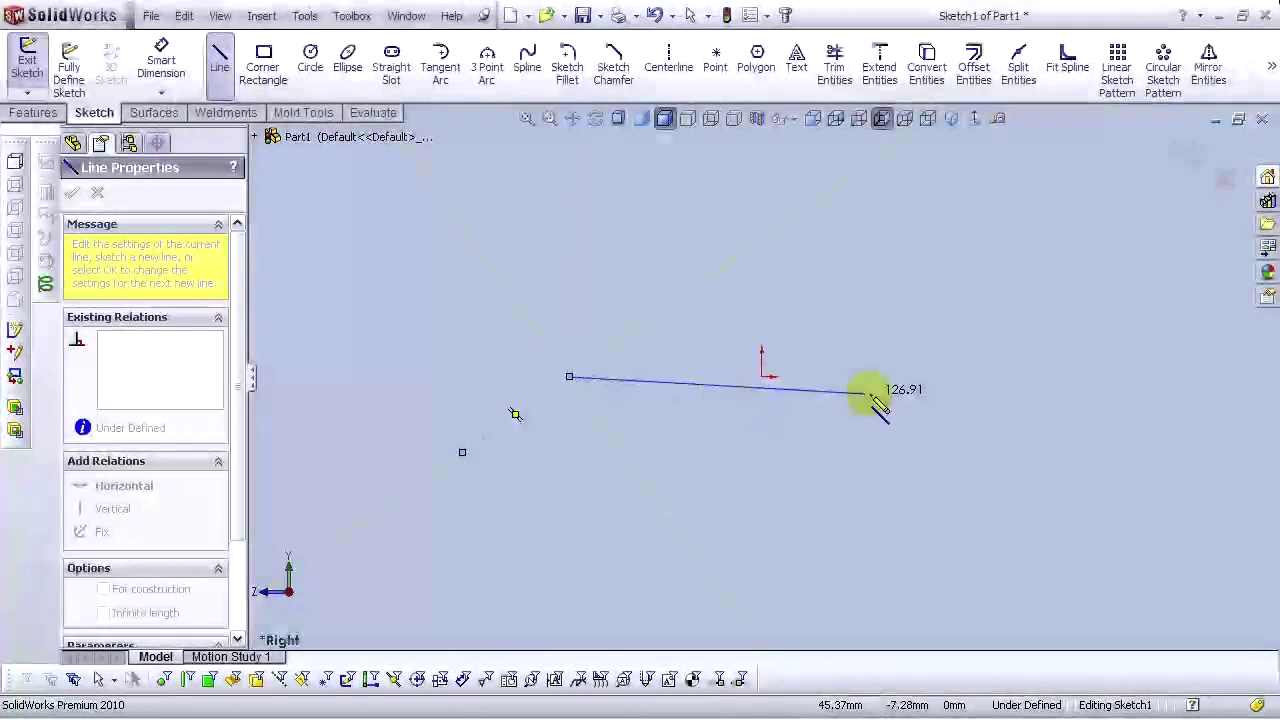
click(1005, 376)
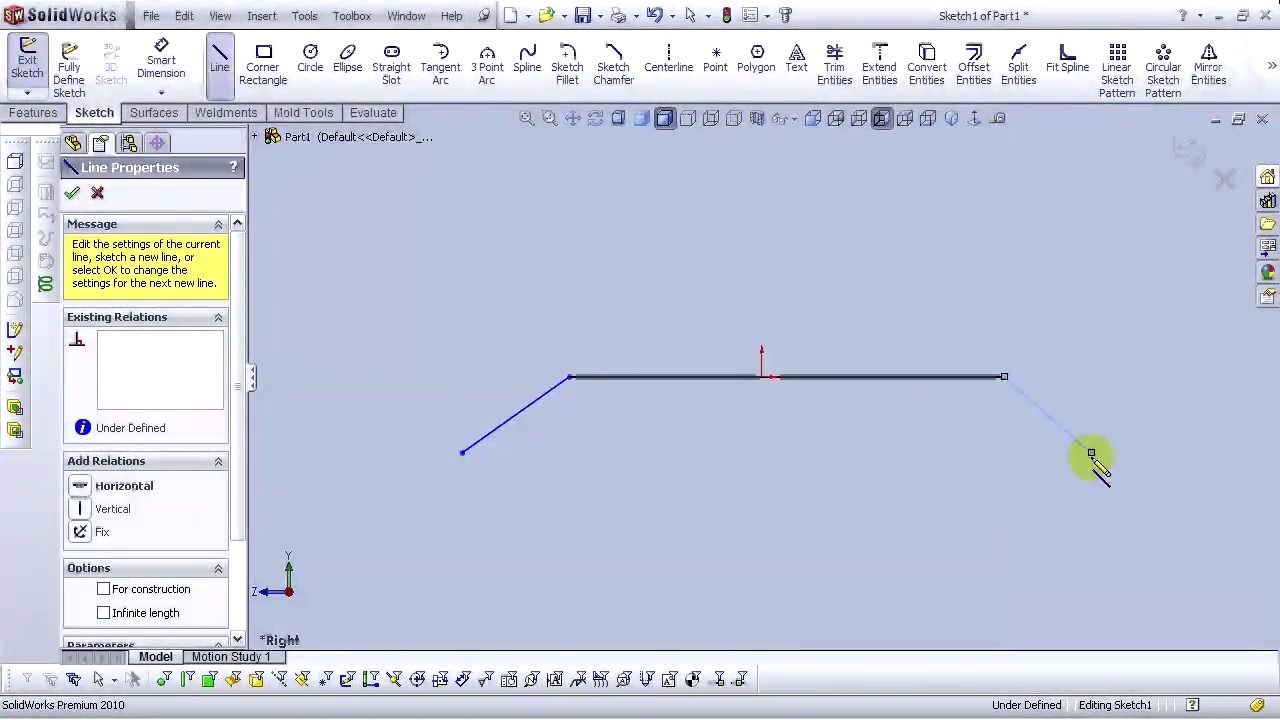
click(1091, 453)
key(Escape)
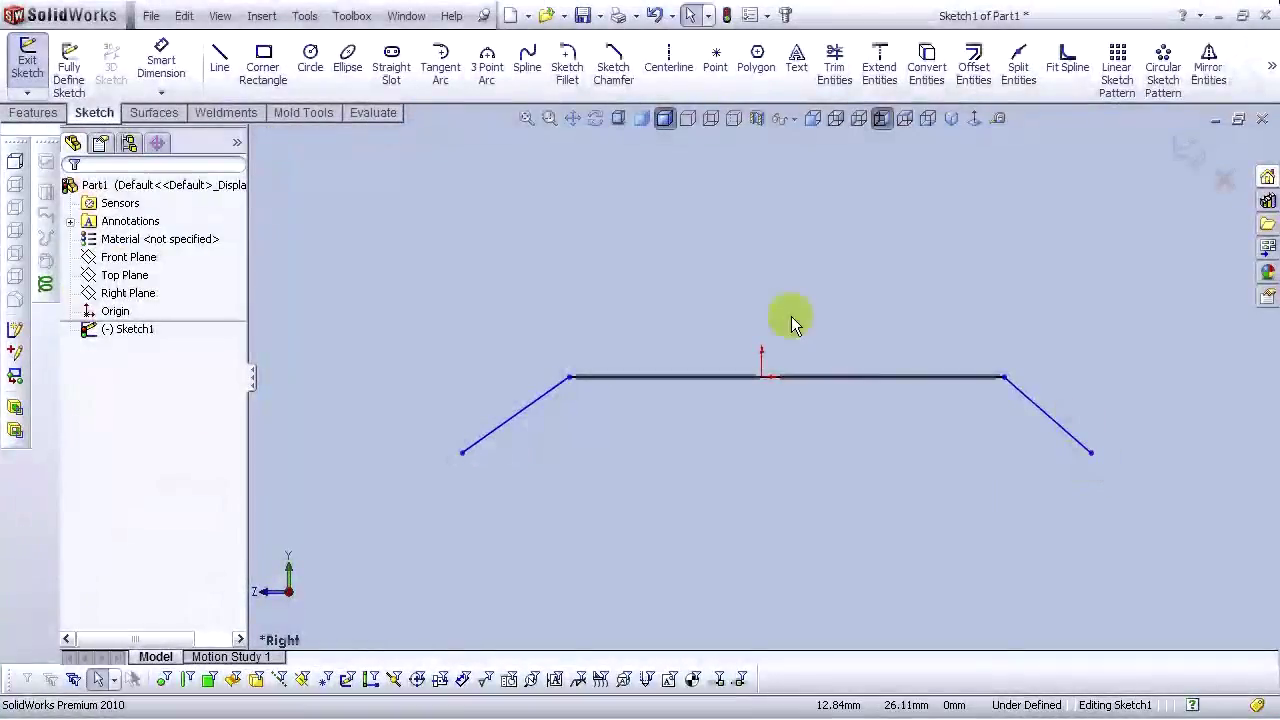
key(f)
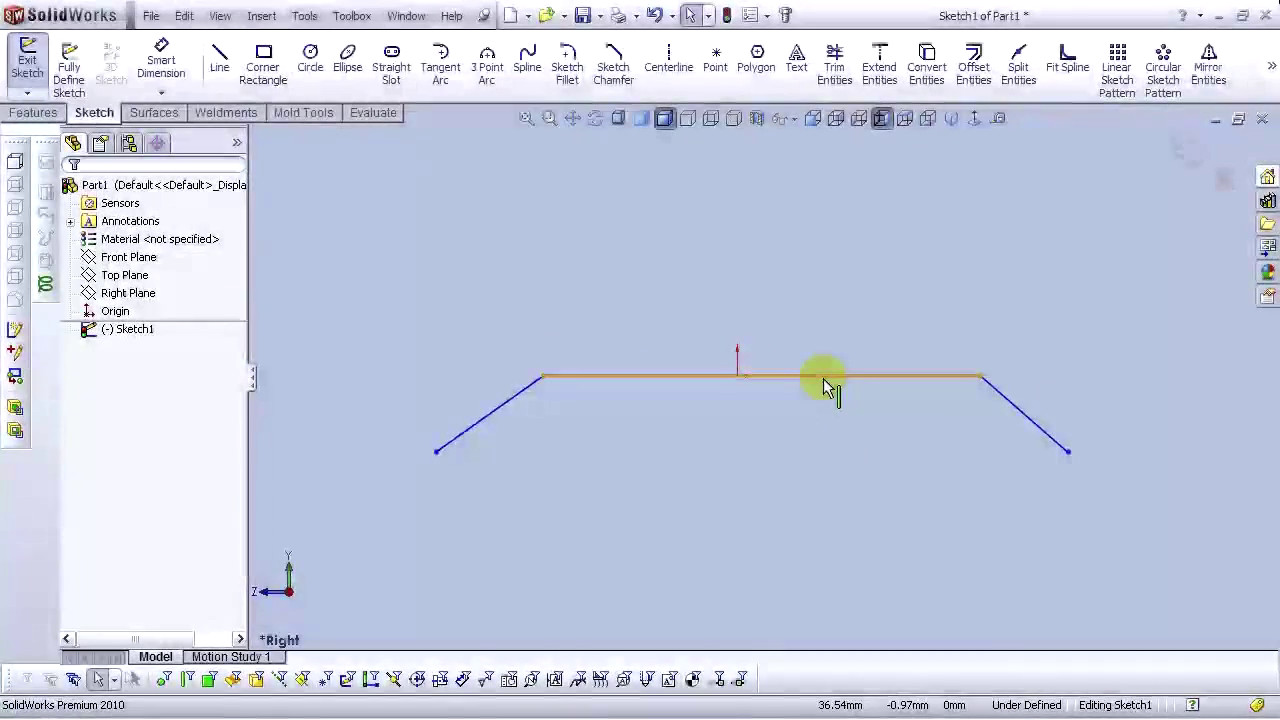
Add a Midpoint relation putting the horizontal line's midpoint on the origin
click(823, 380)
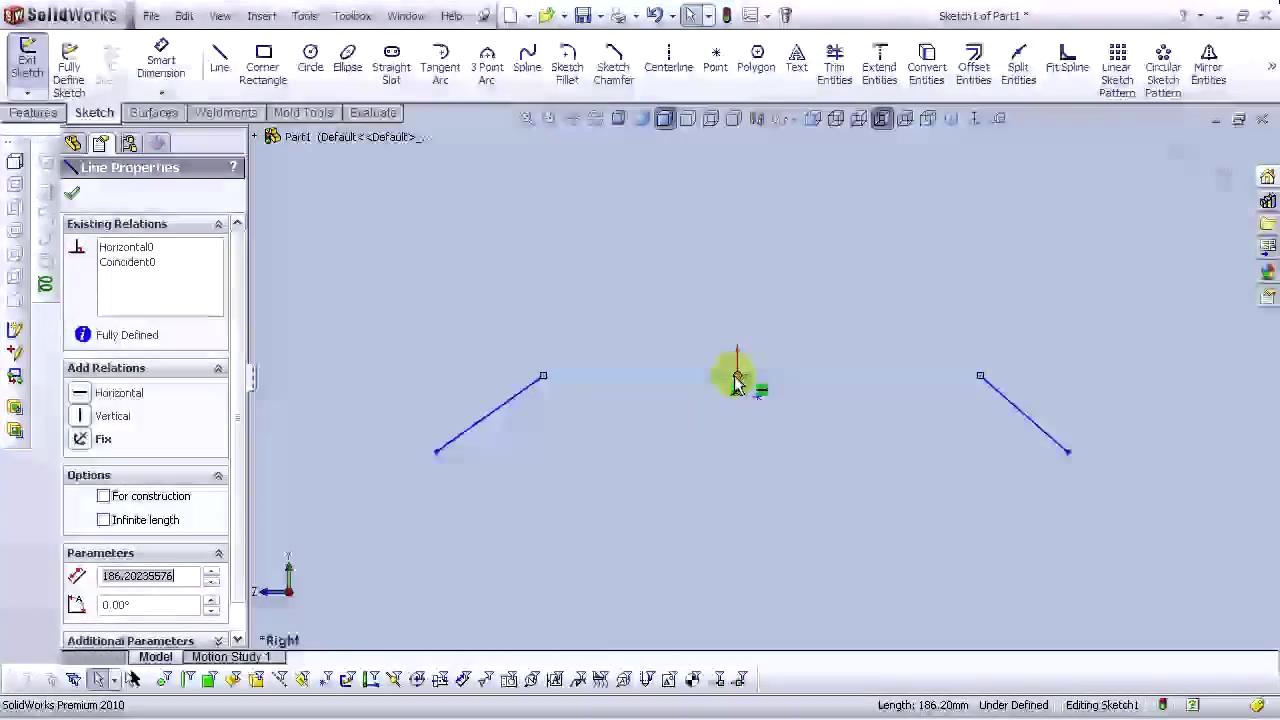
ctrl+click(737, 378)
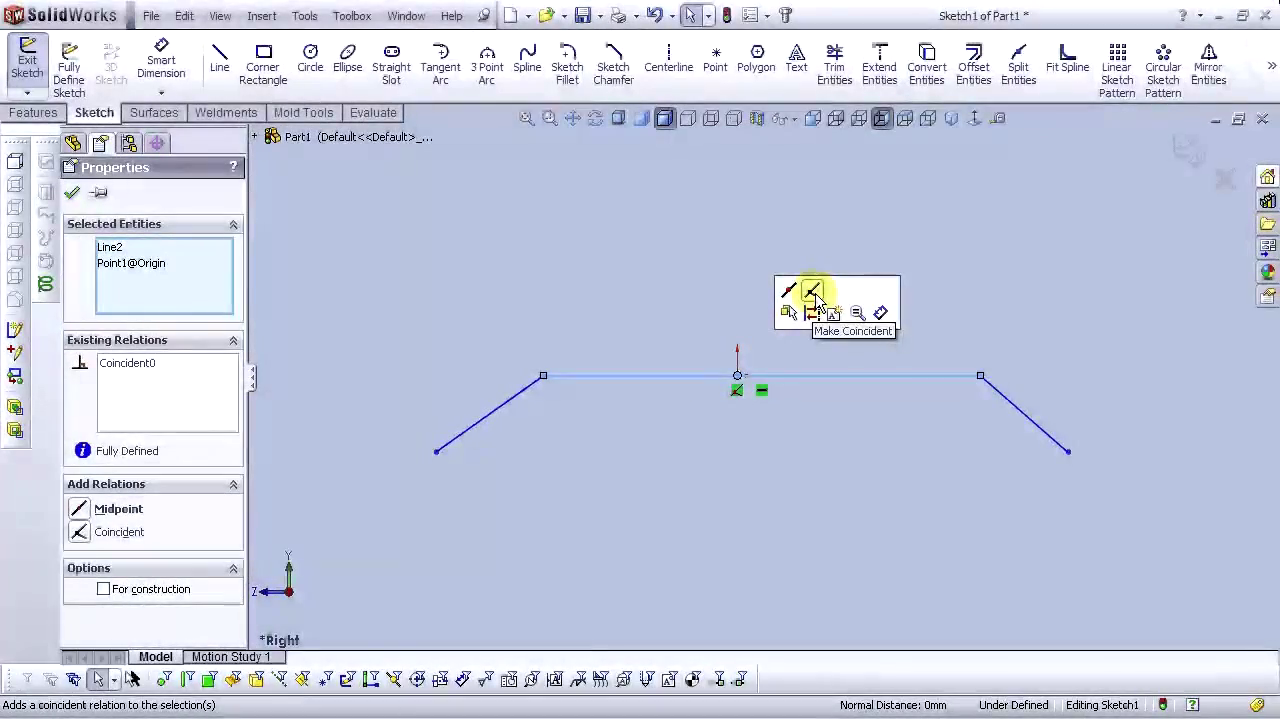
click(785, 291)
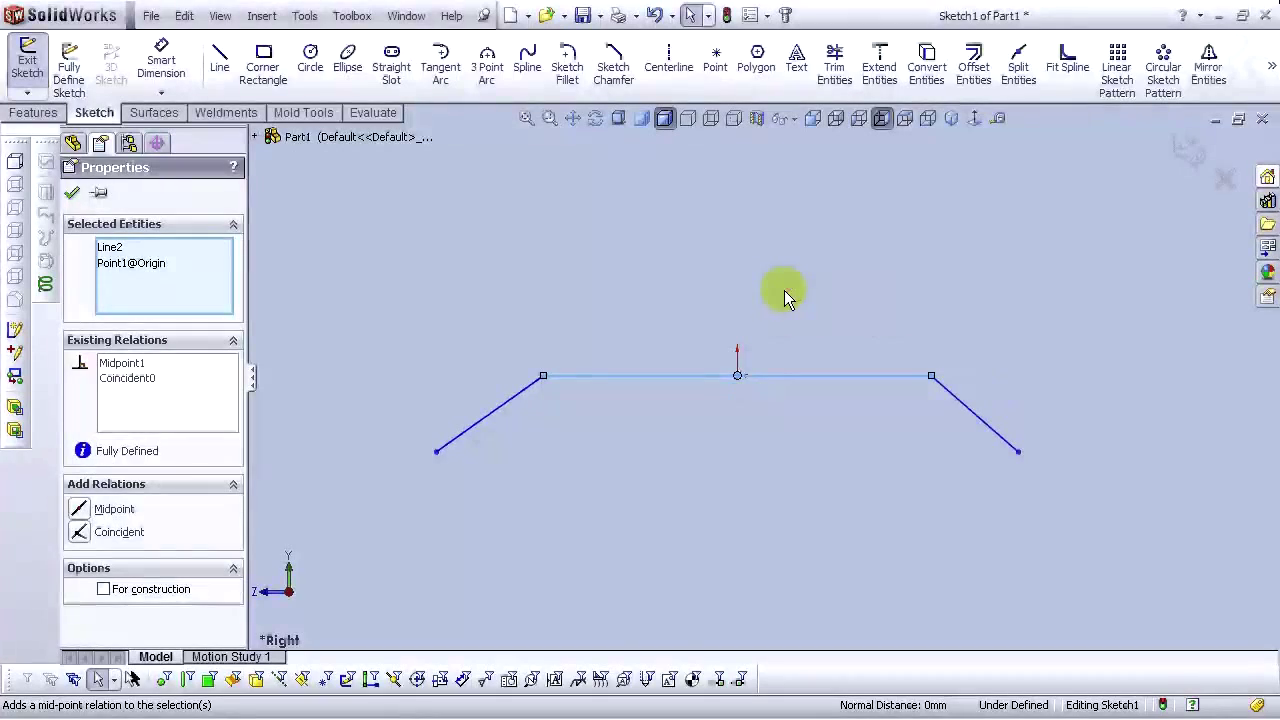
click(71, 192)
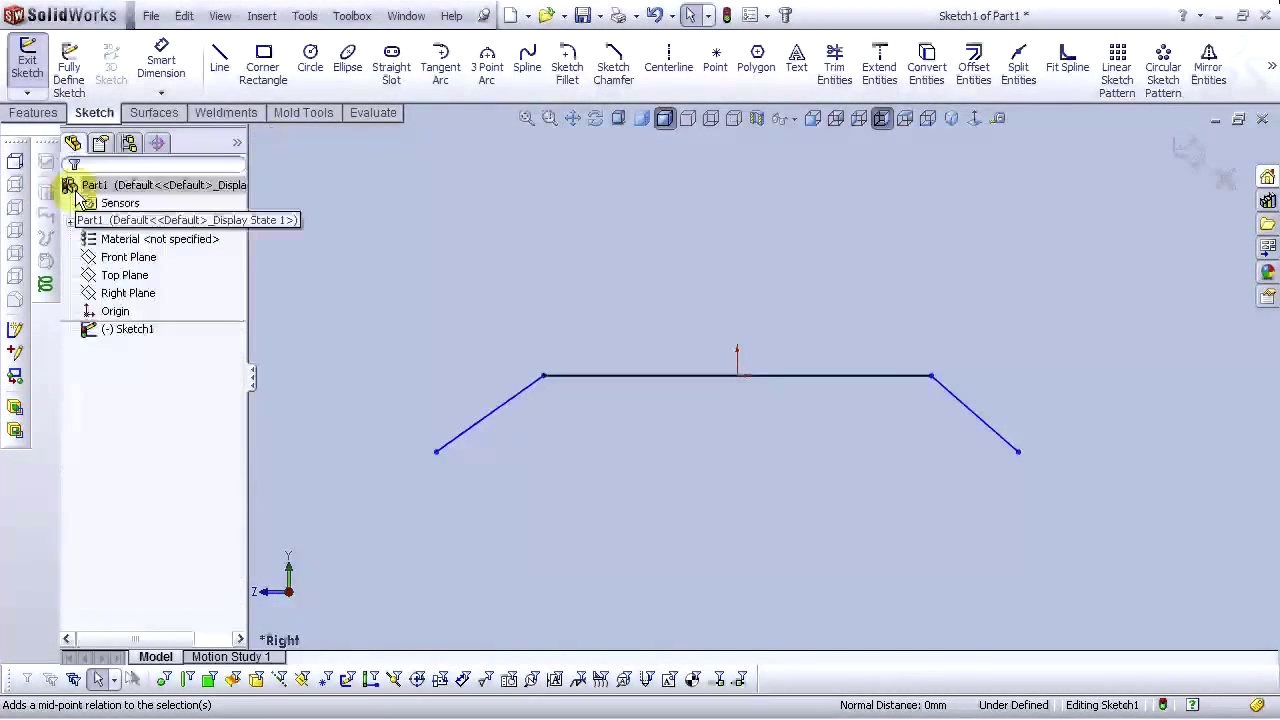
Dimension the horizontal top line to 450 mm long
click(737, 373)
click(737, 270)
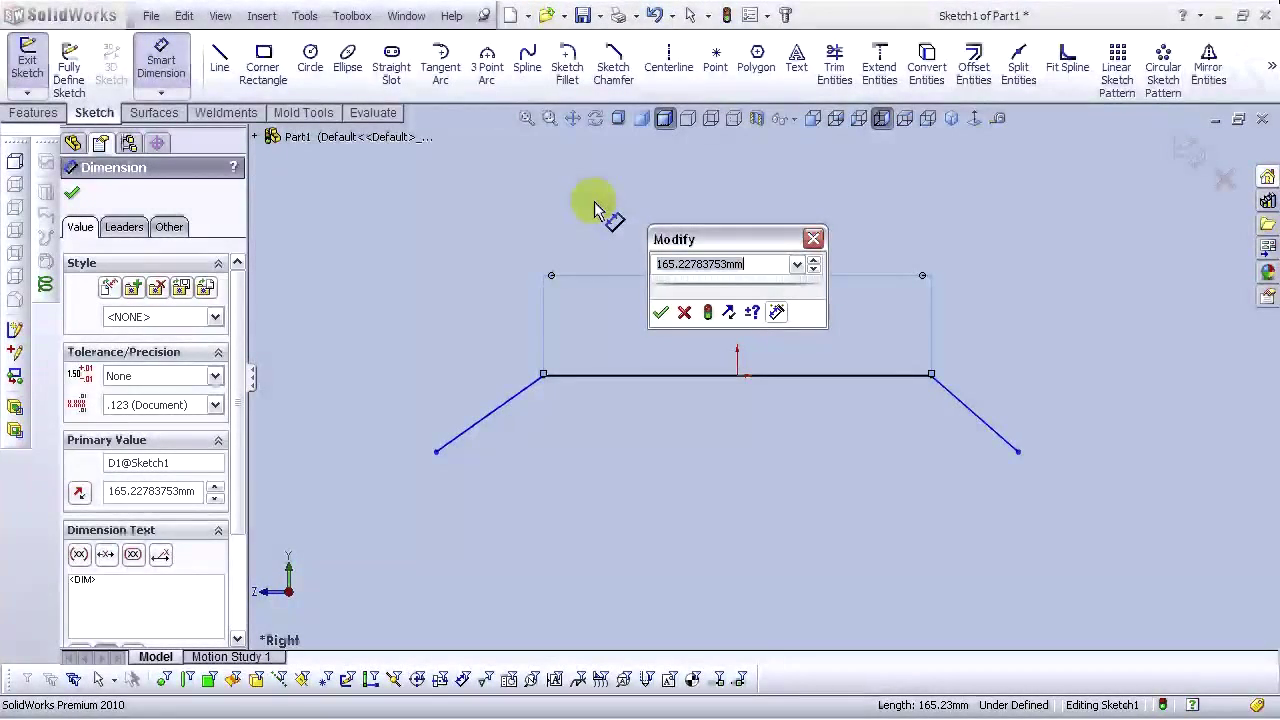
text(450)
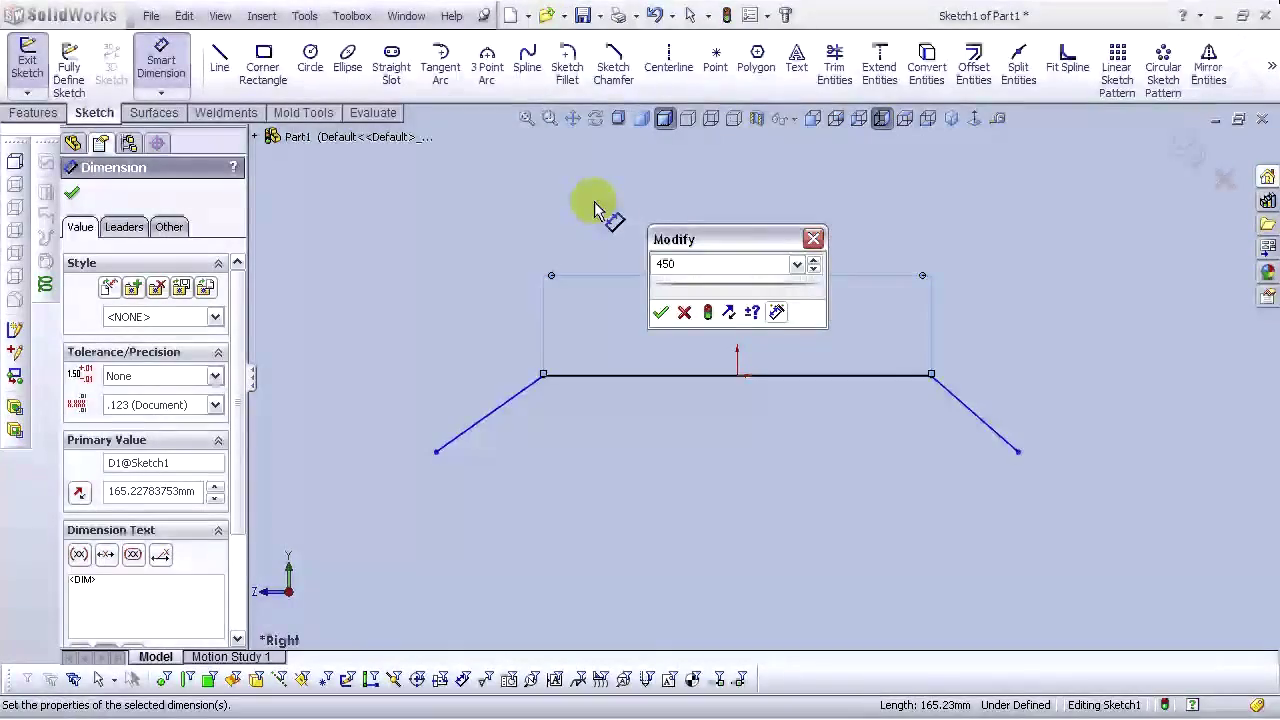
key(Return)
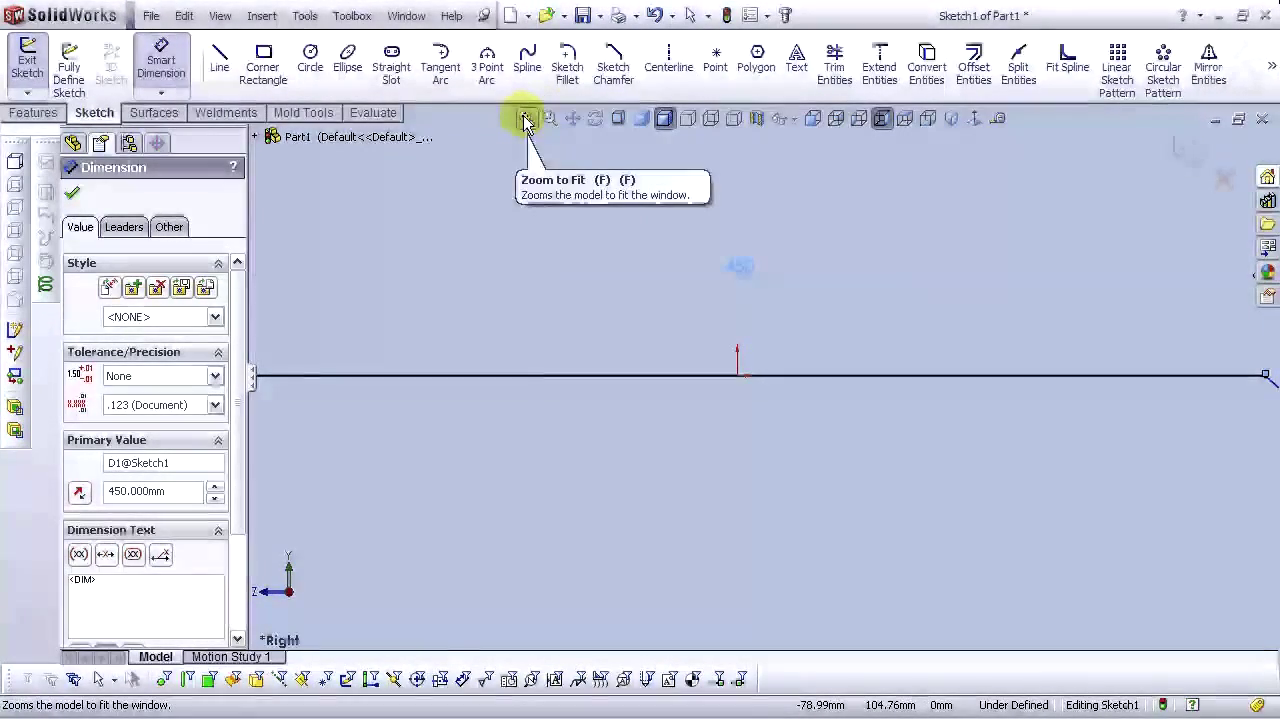
click(525, 120)
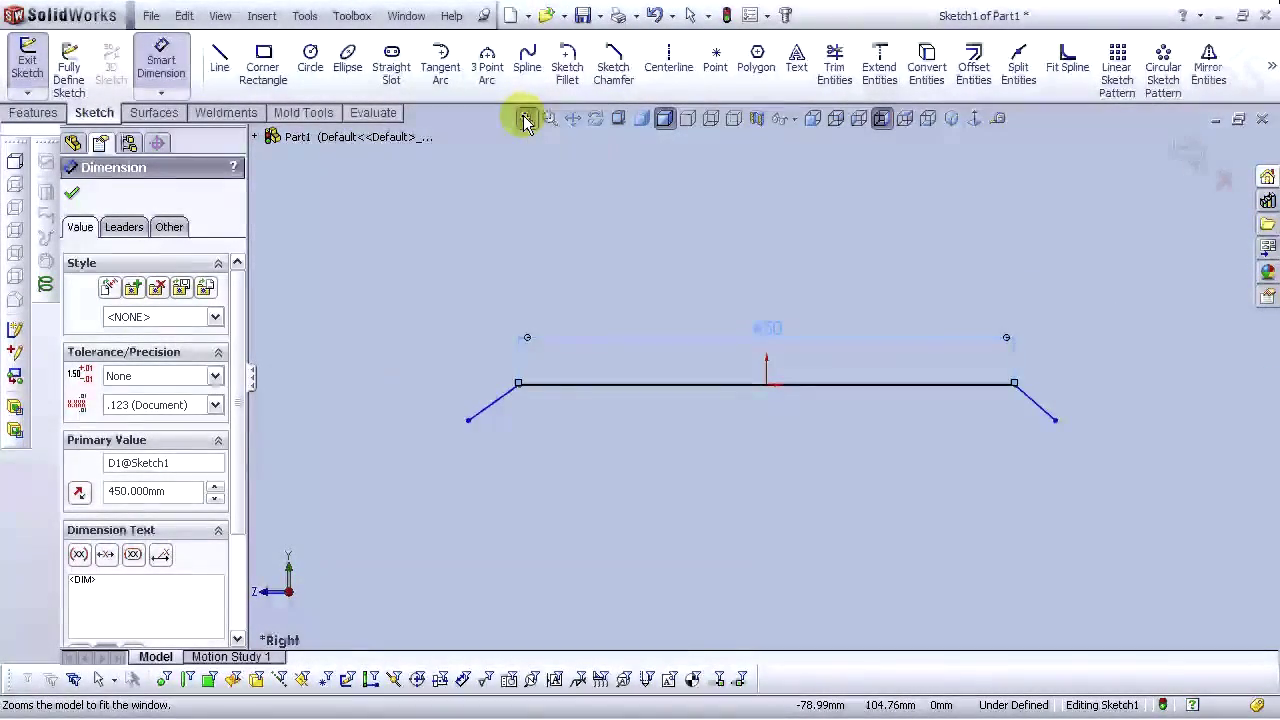
click(722, 500)
scroll(760, 443, down, 2)
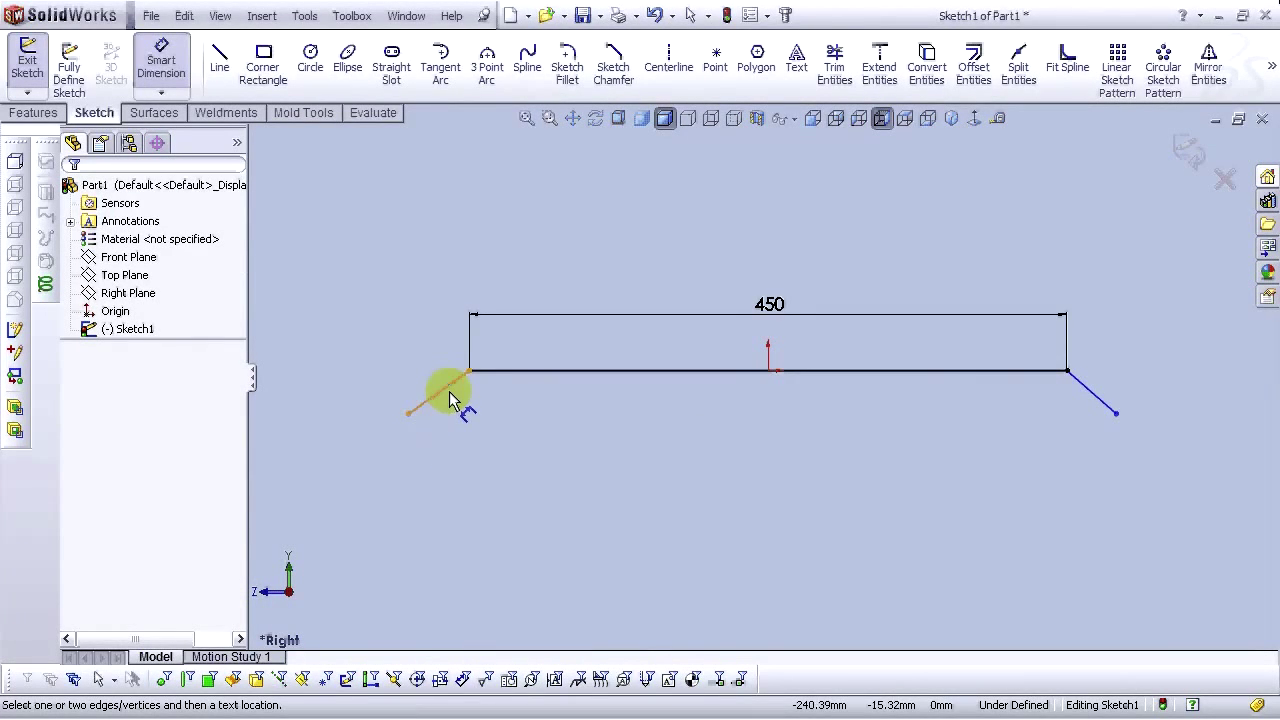
Make the two legs' outer endpoints level with each other
key(Escape)
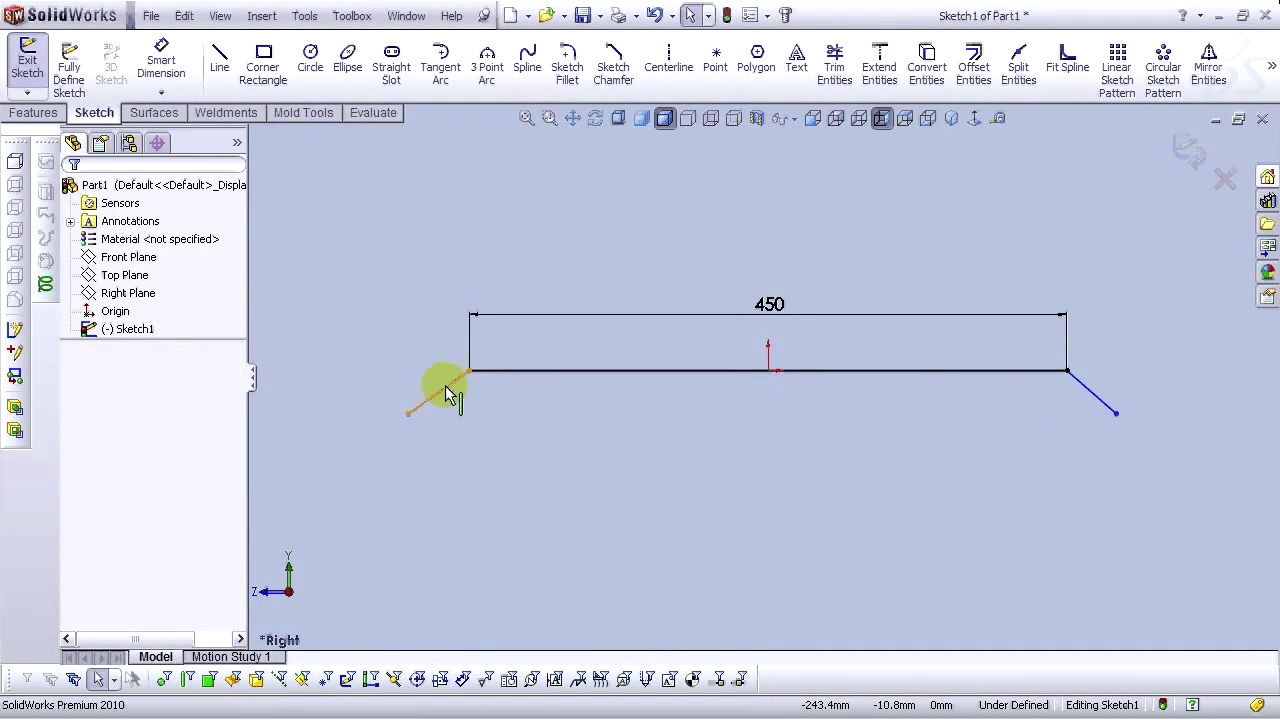
click(445, 385)
click(409, 414)
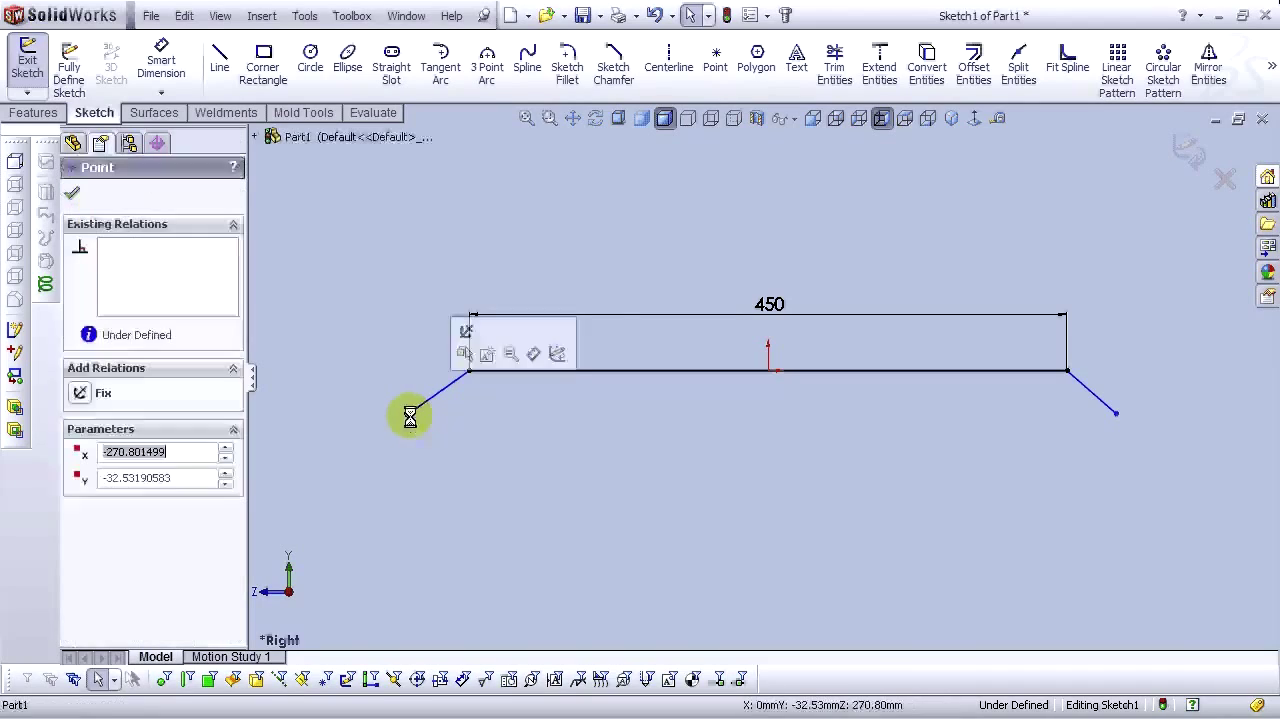
ctrl+click(1117, 415)
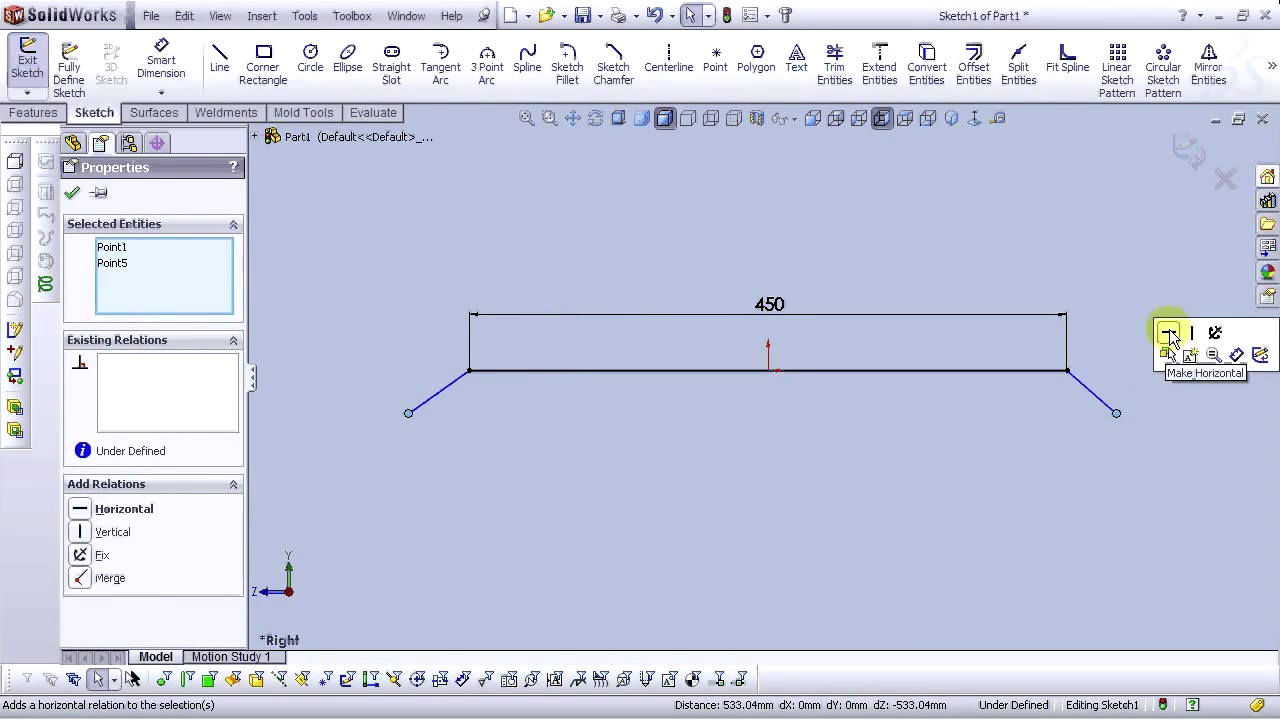
click(1168, 334)
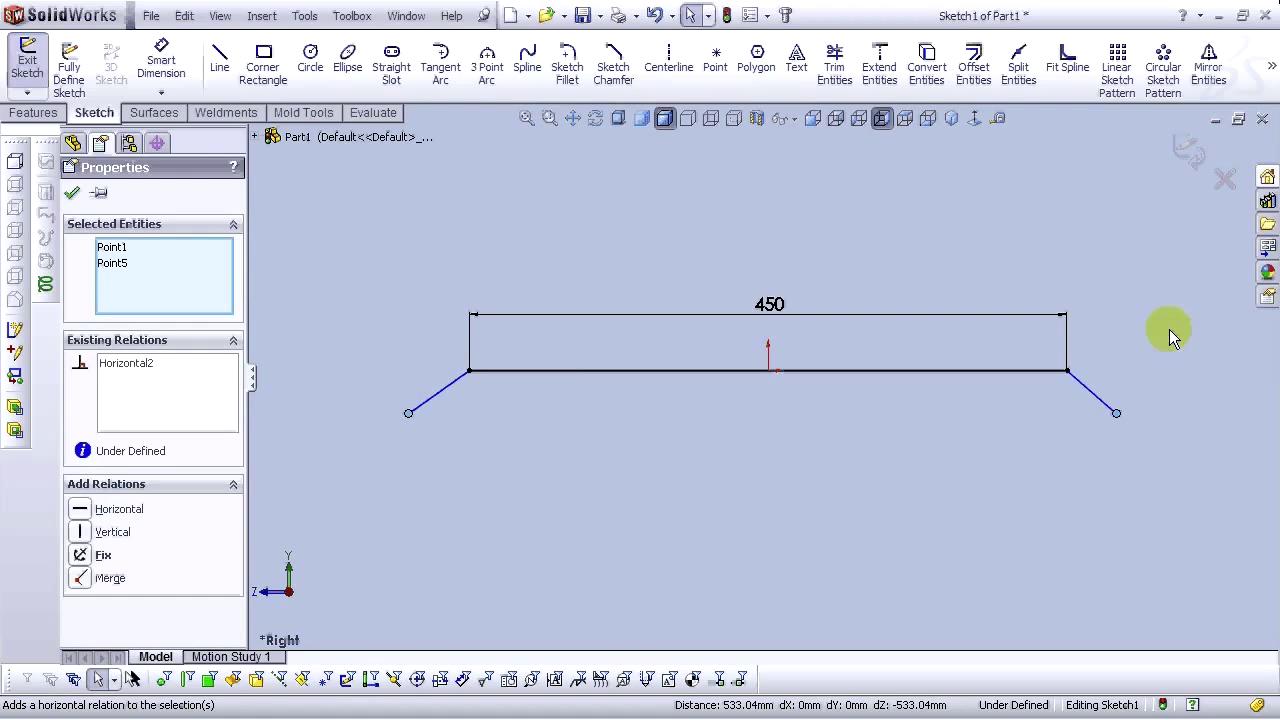
click(547, 212)
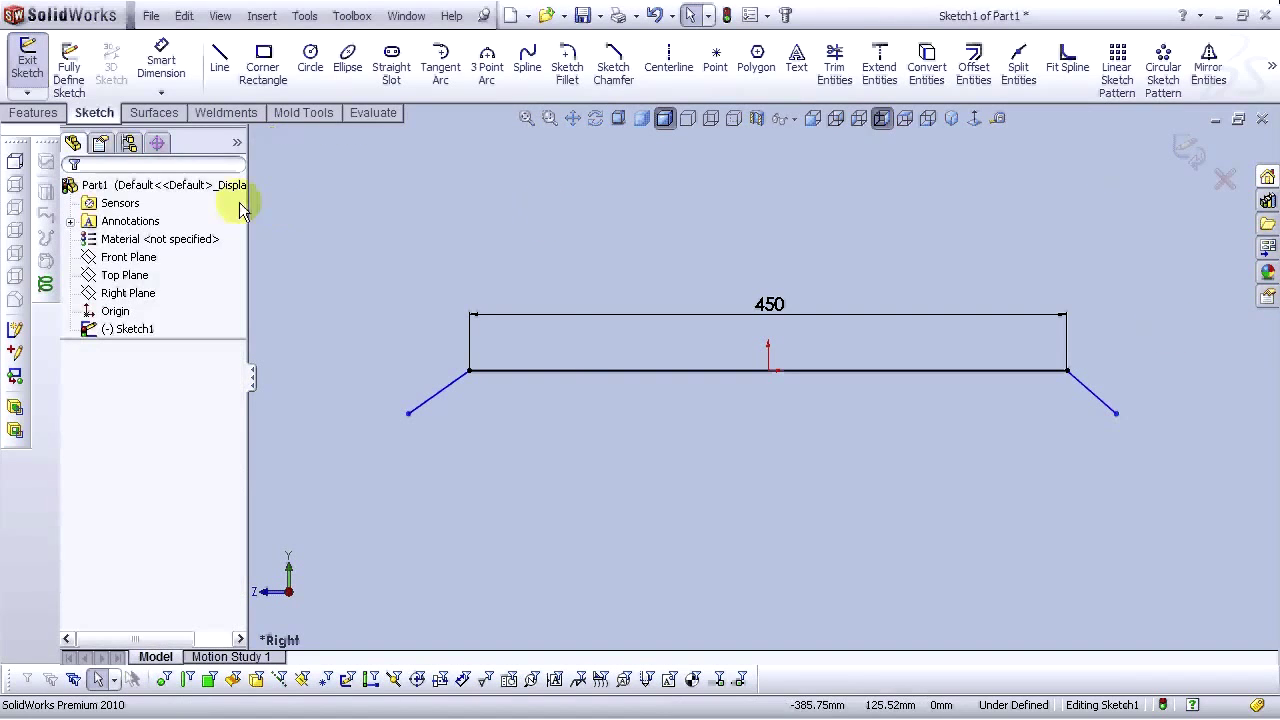
Dimension the left bend between slanted leg and horizontal line to 160°
click(161, 62)
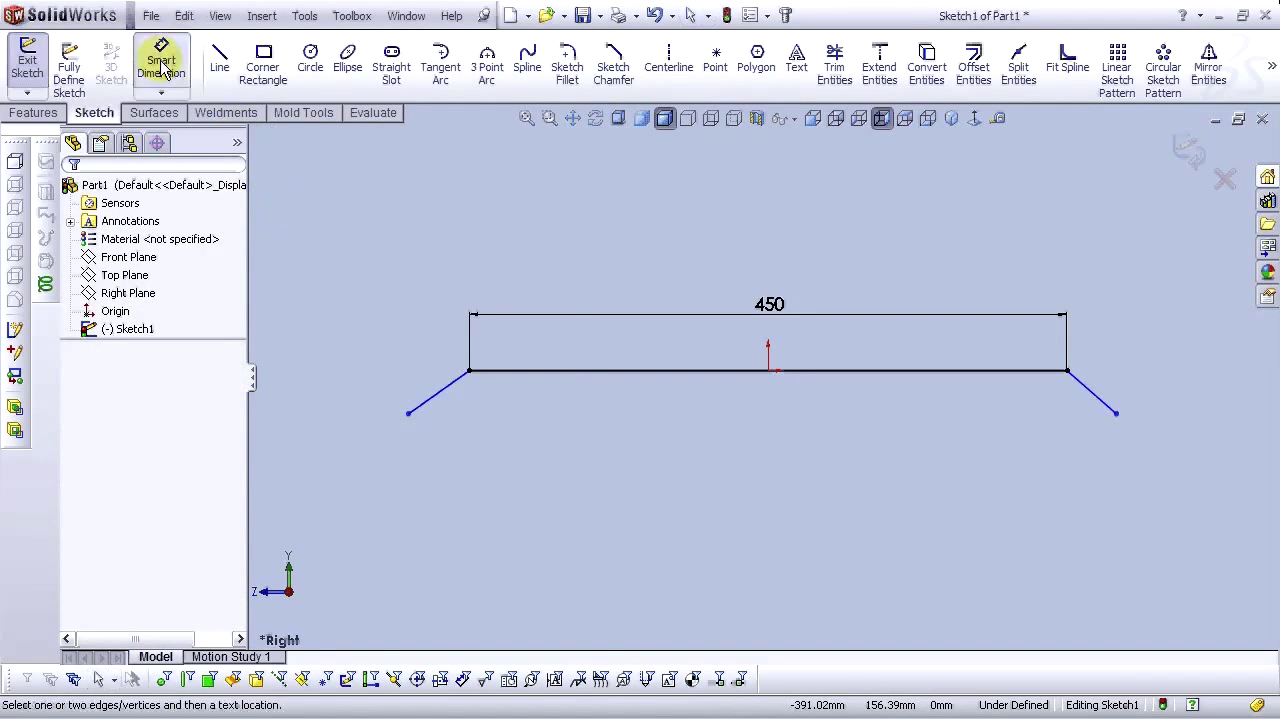
click(452, 386)
click(502, 374)
click(498, 418)
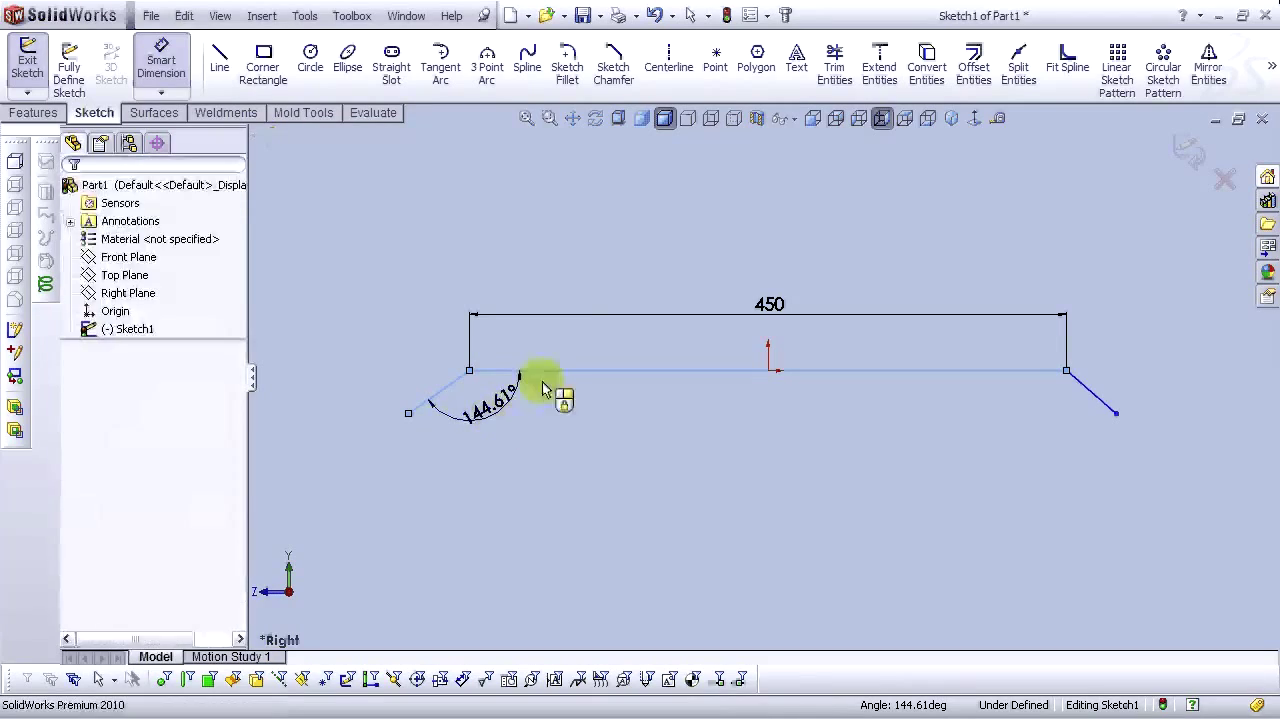
text(16)
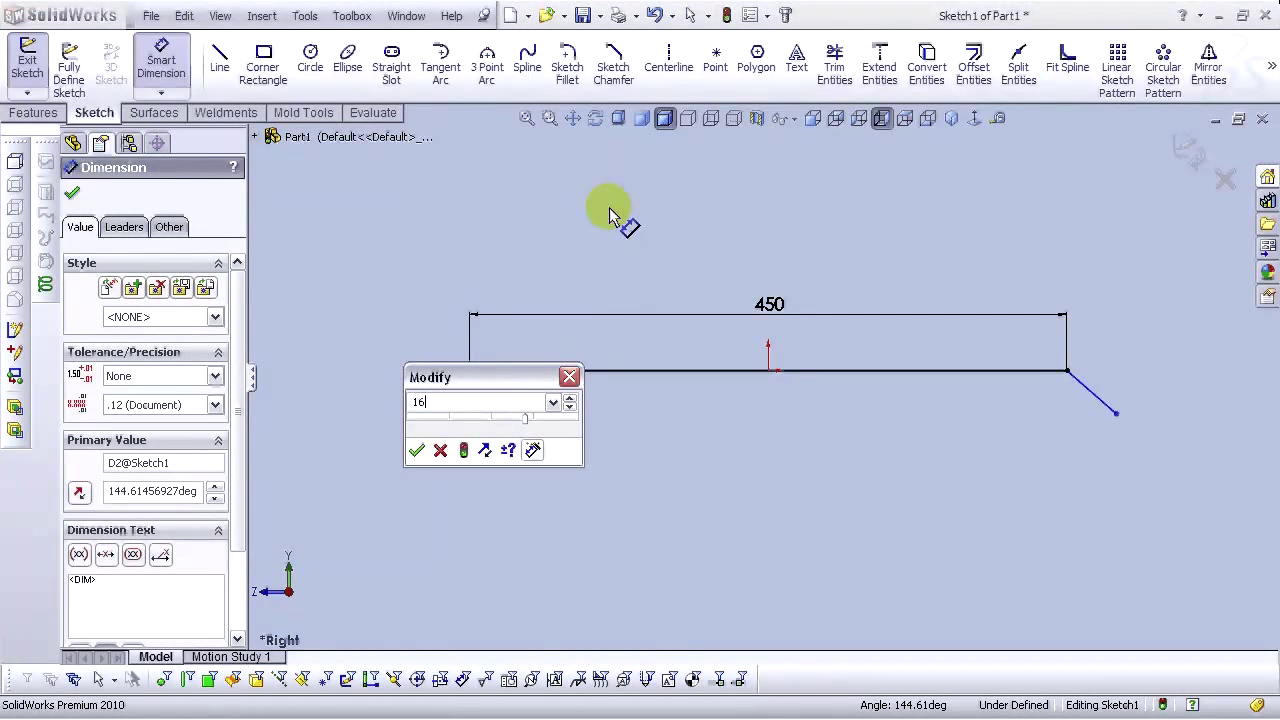
text(0)
key(Return)
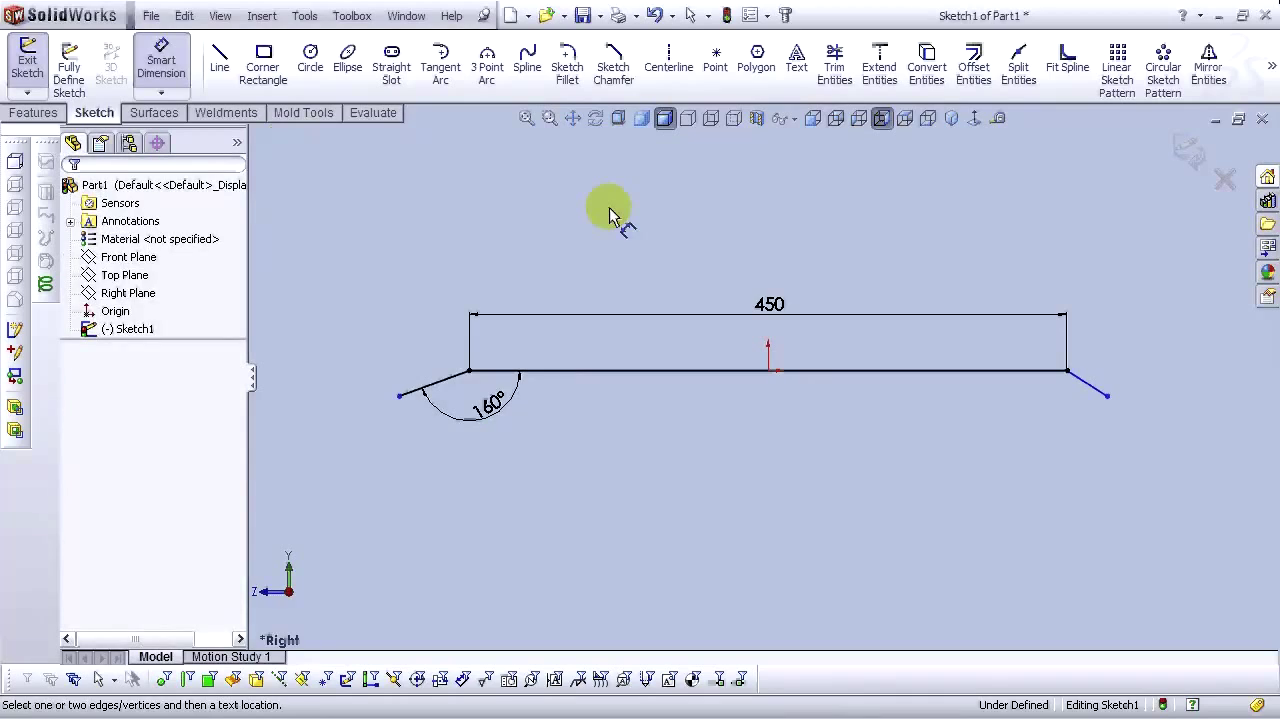
Set the overall span between the two outer endpoints to 610 mm
click(399, 397)
click(1107, 396)
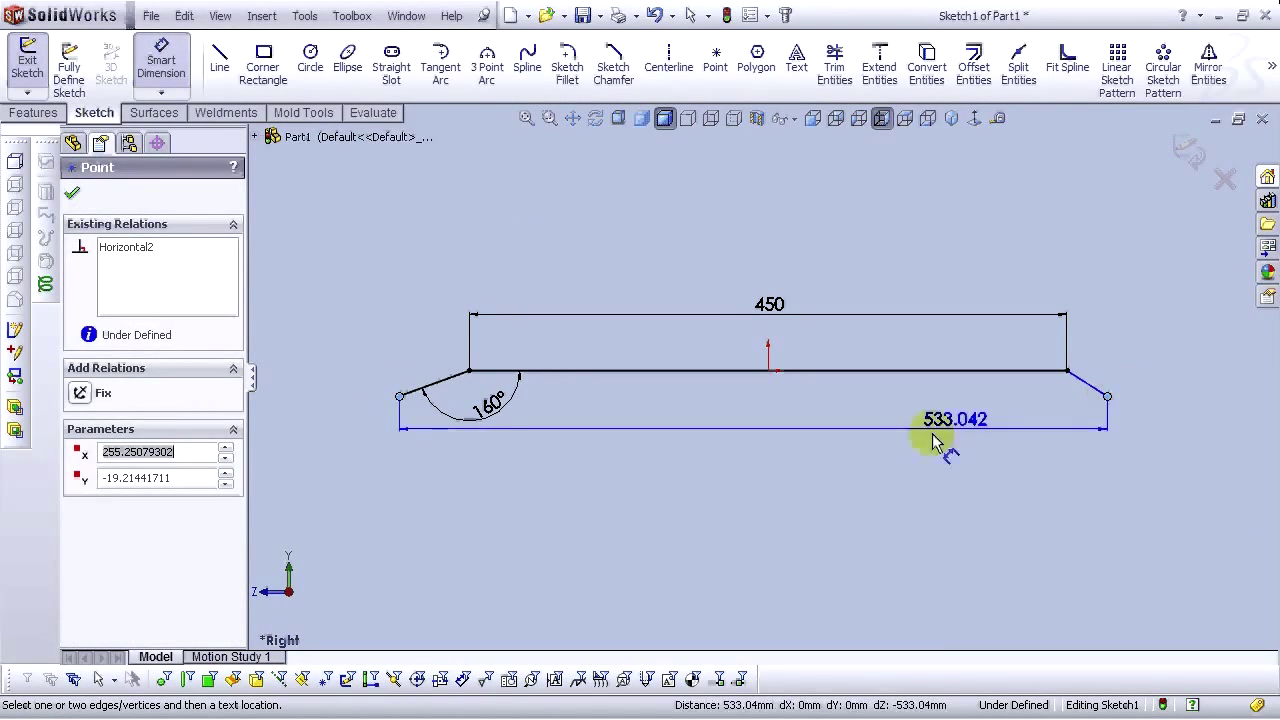
click(797, 497)
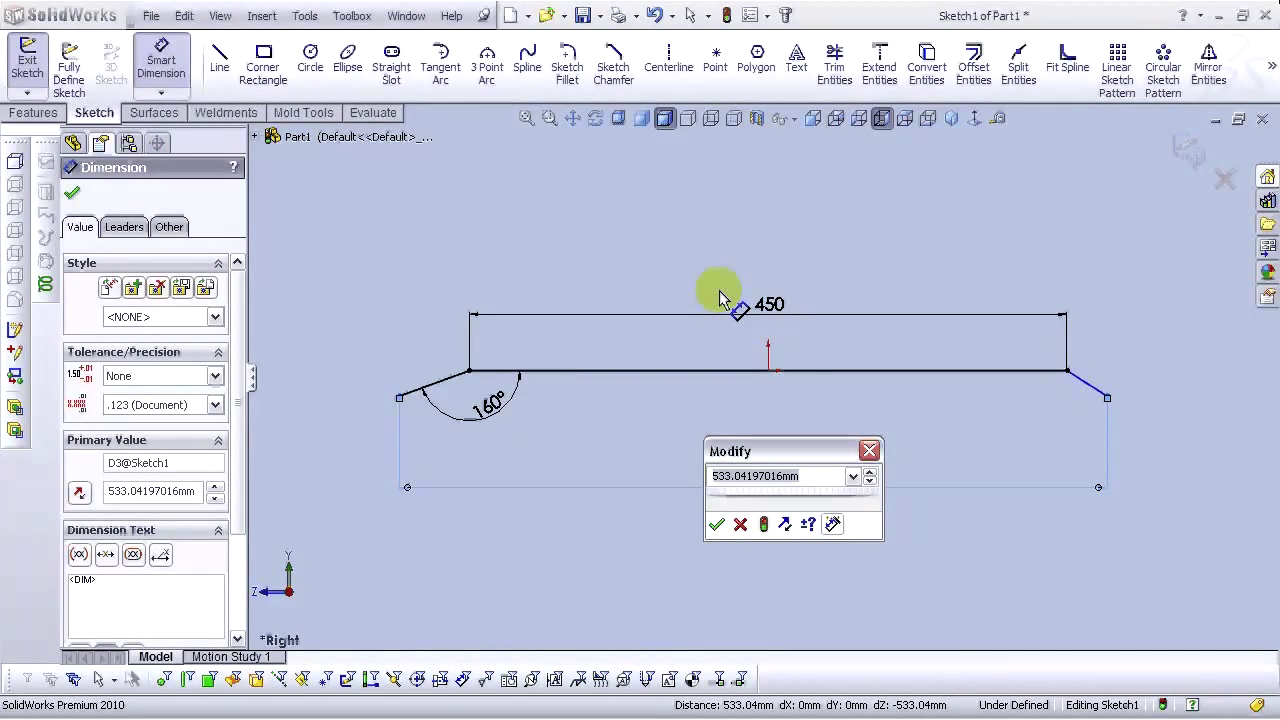
text(610)
key(Return)
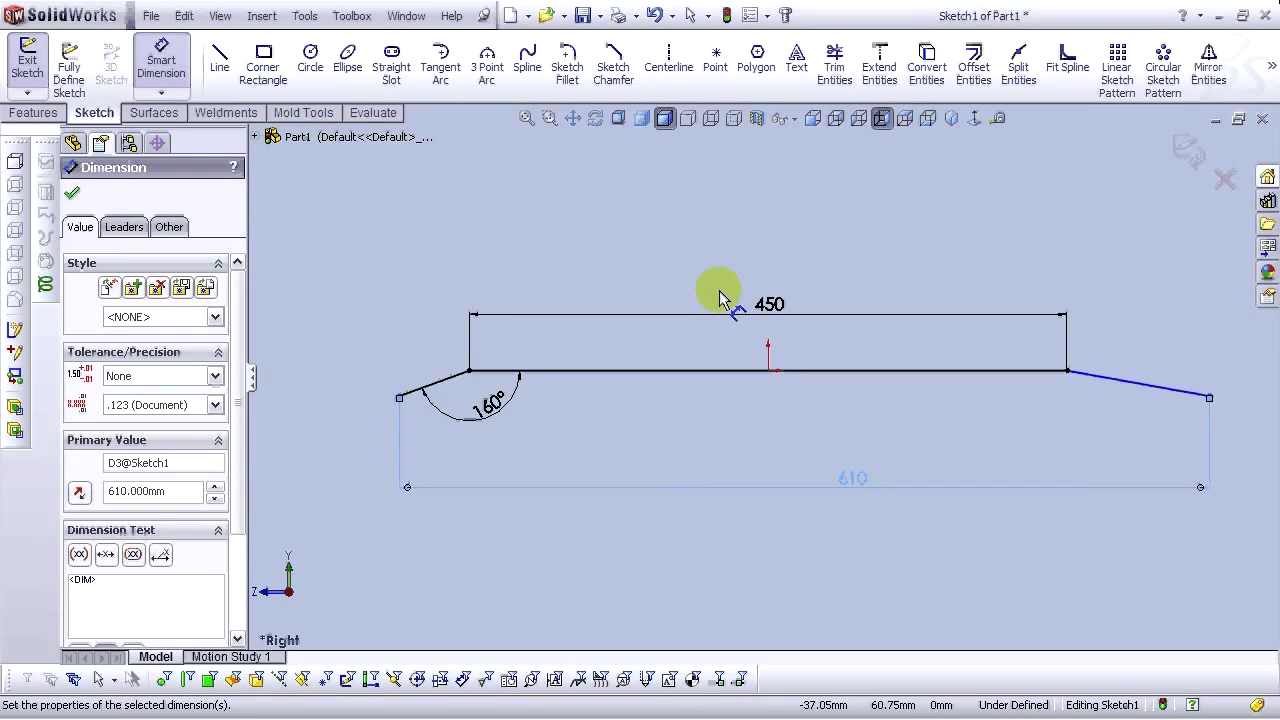
click(548, 258)
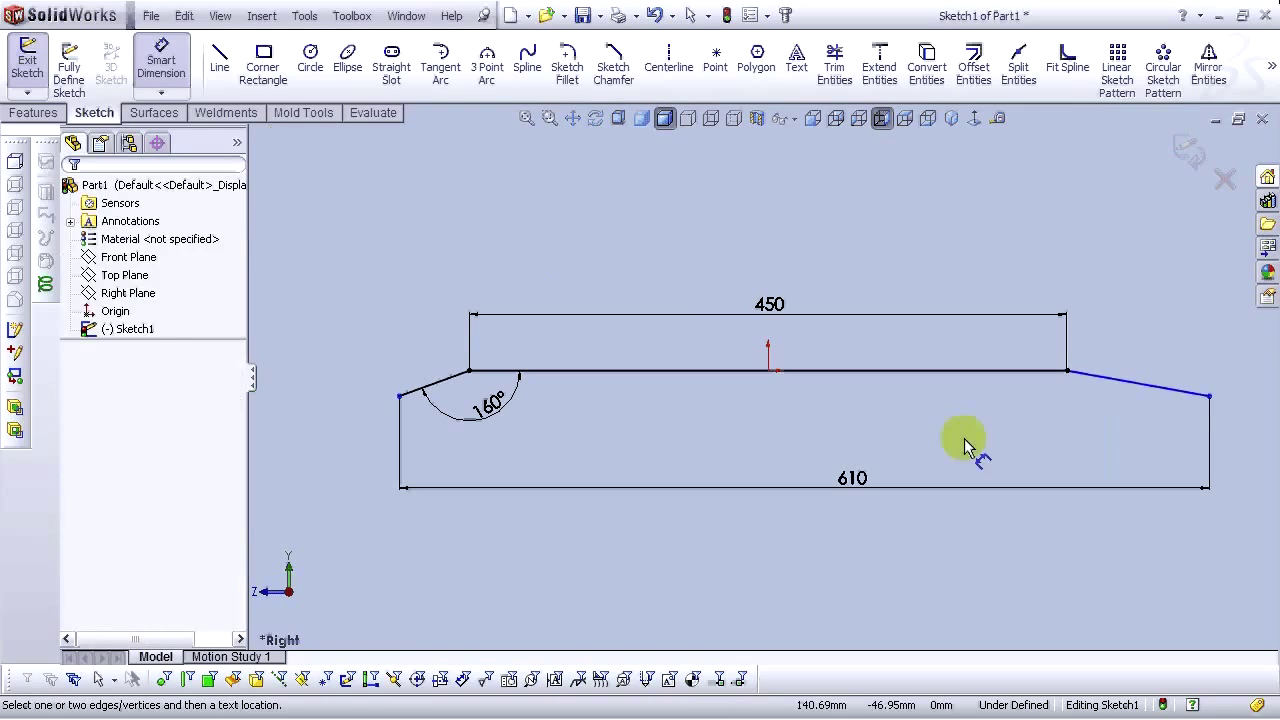
Dimension the right bend to 160° and exit the now fully defined path sketch
click(1080, 378)
click(1097, 388)
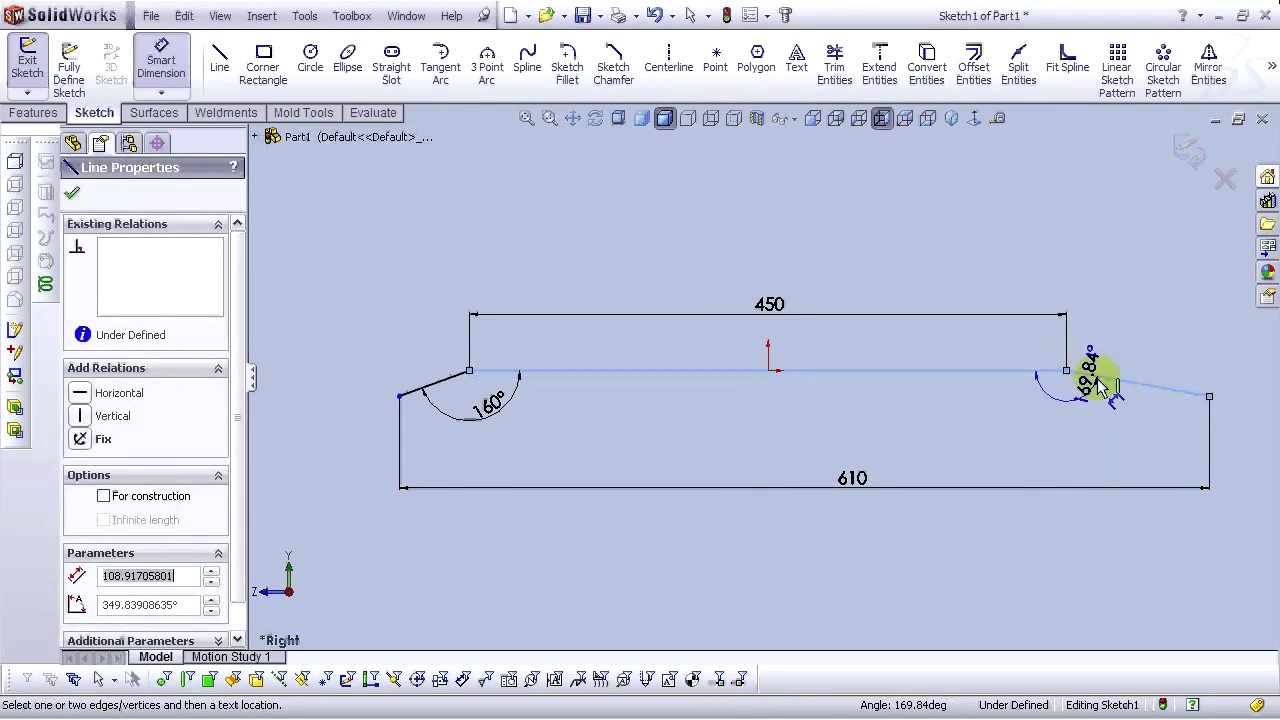
click(1065, 440)
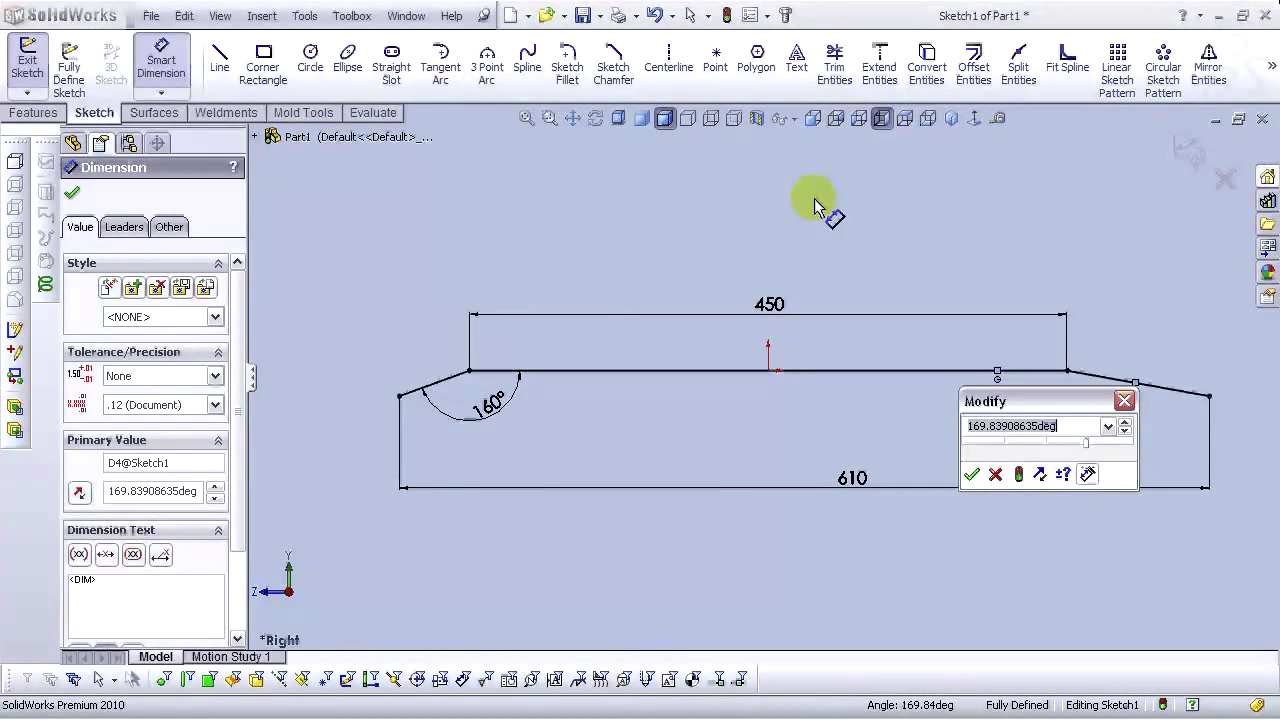
text(160)
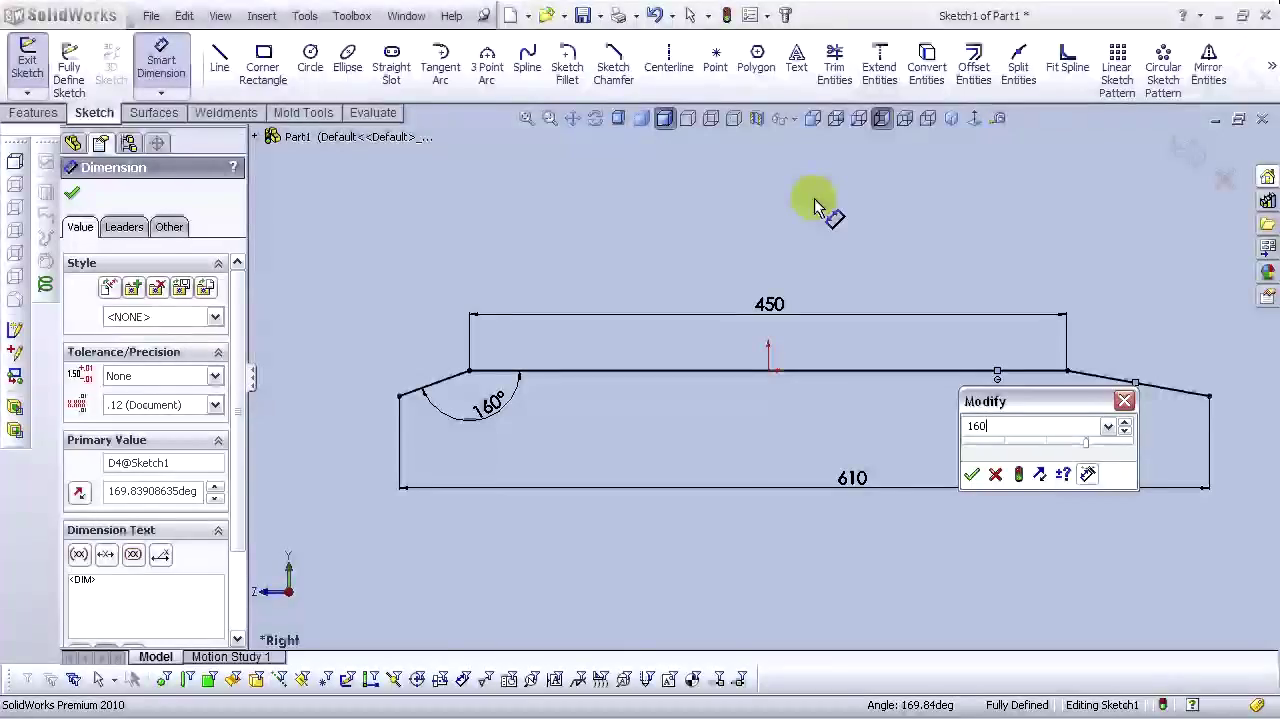
key(Return)
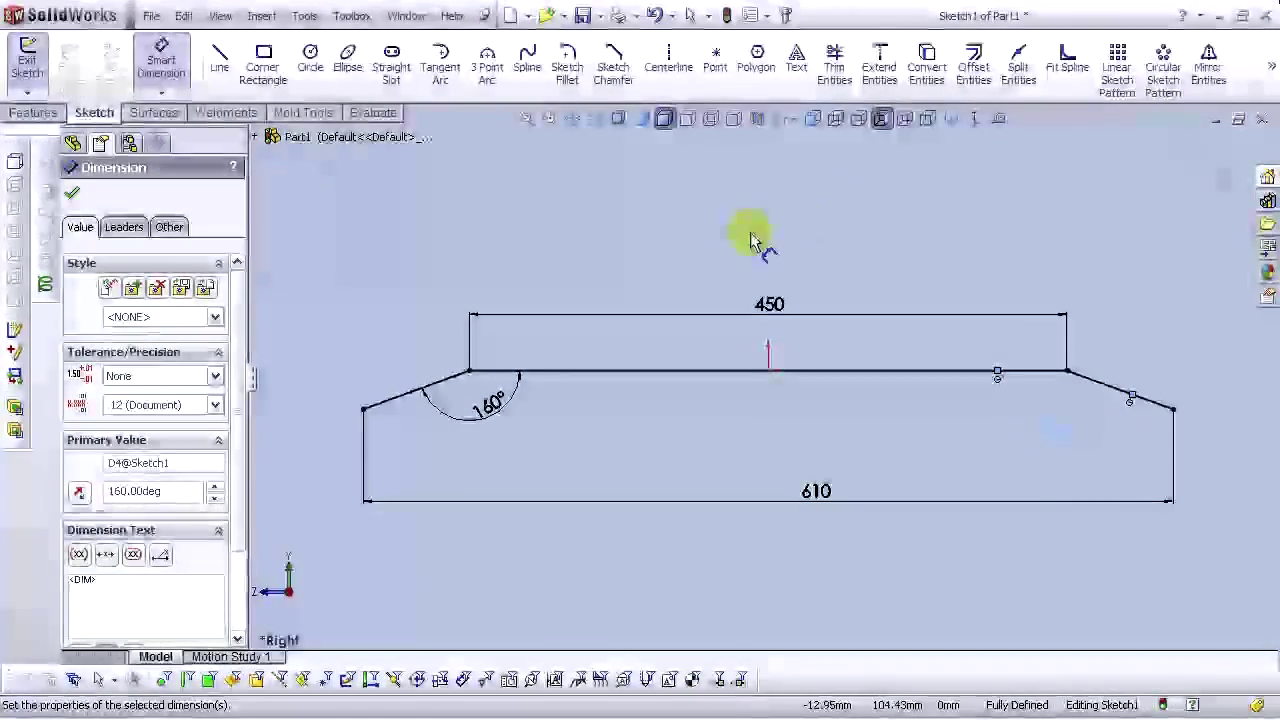
click(882, 402)
key(f)
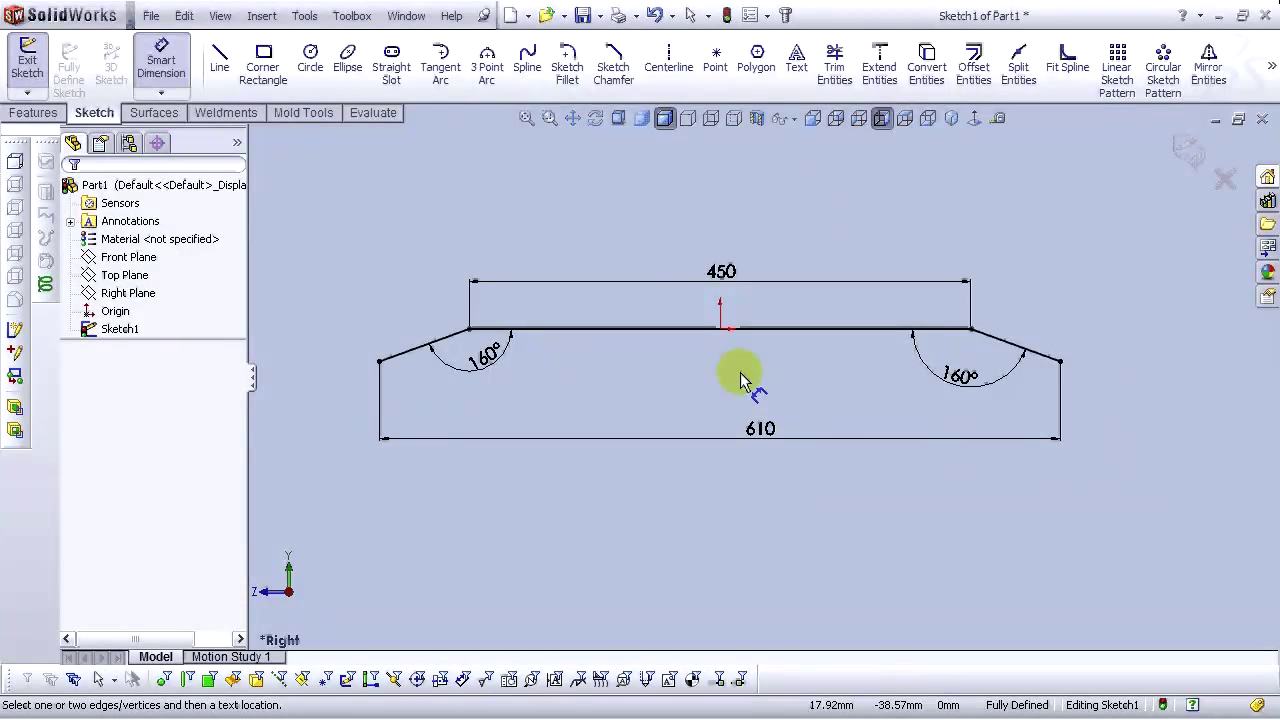
click(1190, 150)
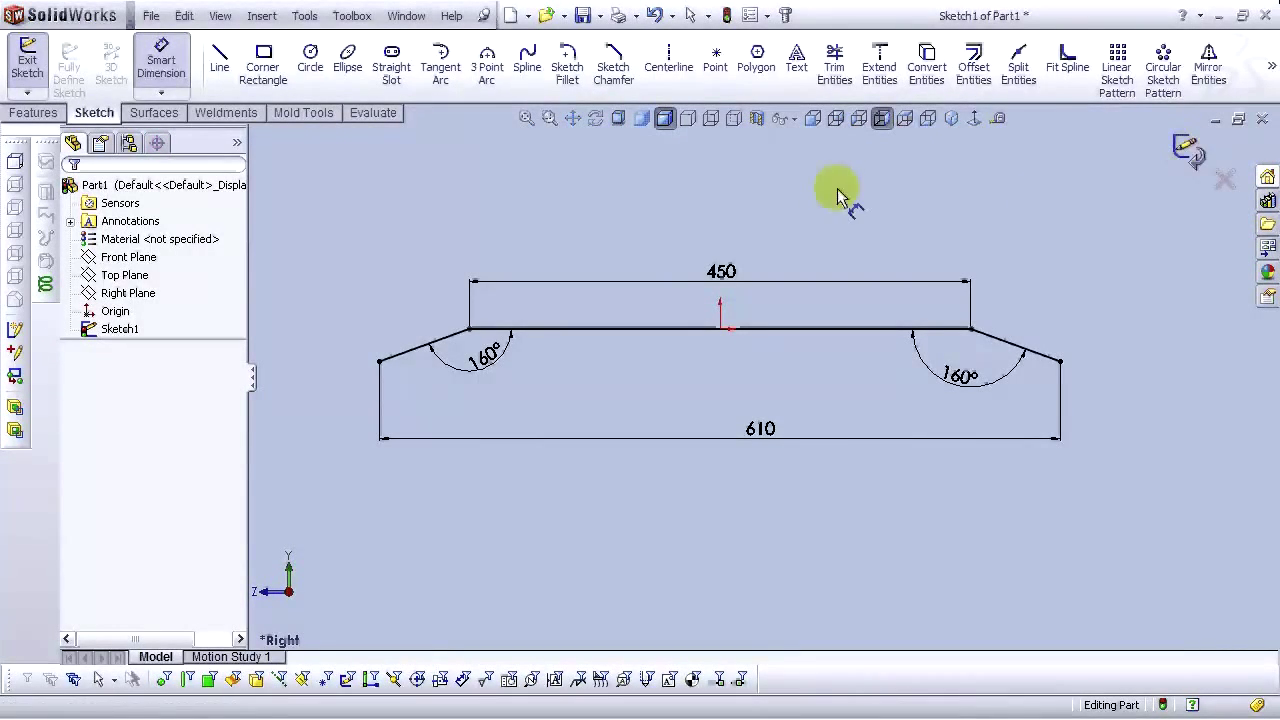
Create Plane1 through the path's left endpoint, perpendicular to the left slanted line
scroll(600, 225, up, 3)
scroll(640, 320, down, 2)
scroll(730, 403, up, 1)
mouse_move(791, 403)
middle_down()
mouse_move(543, 414)
mouse_move(600, 423)
mouse_move(617, 397)
middle_up()
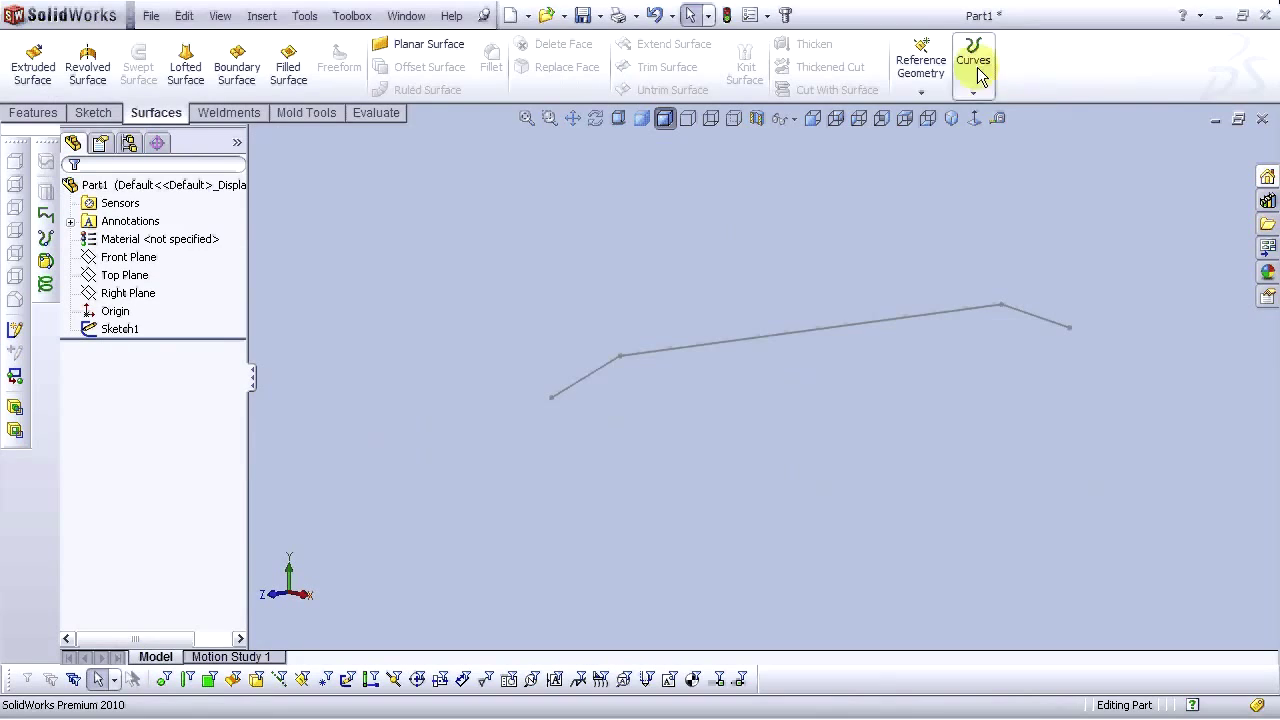
click(921, 84)
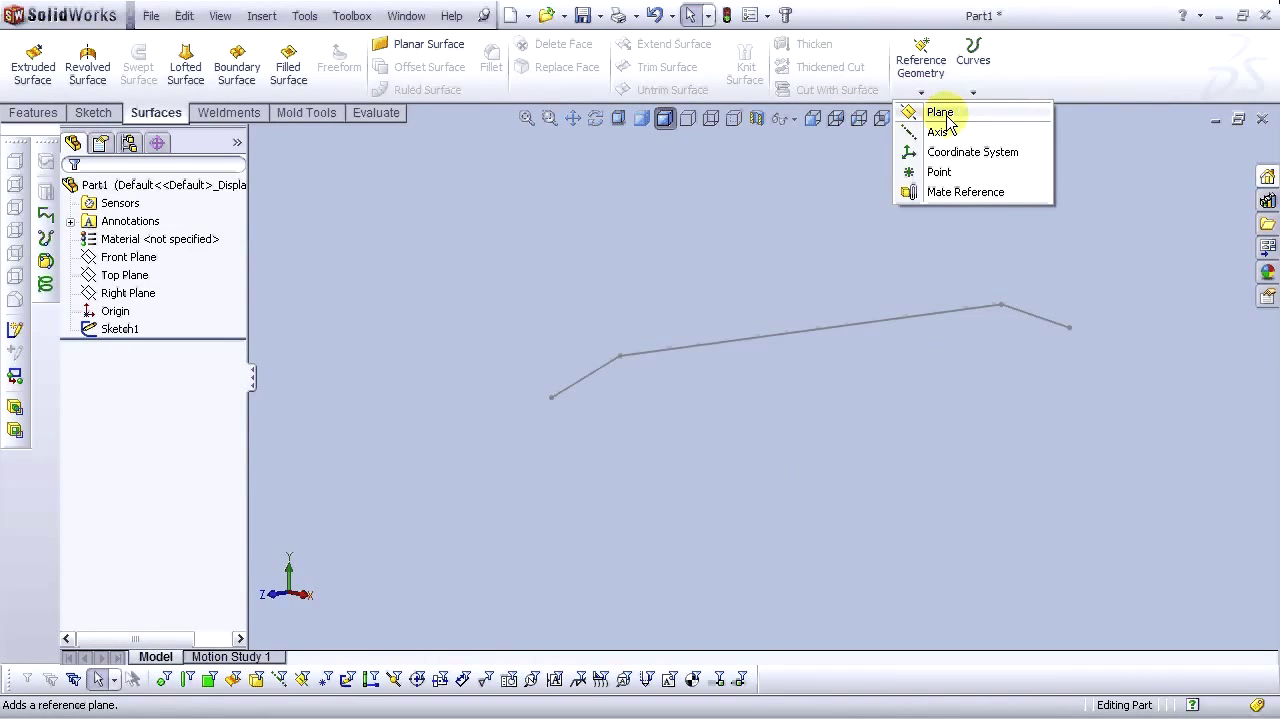
click(942, 114)
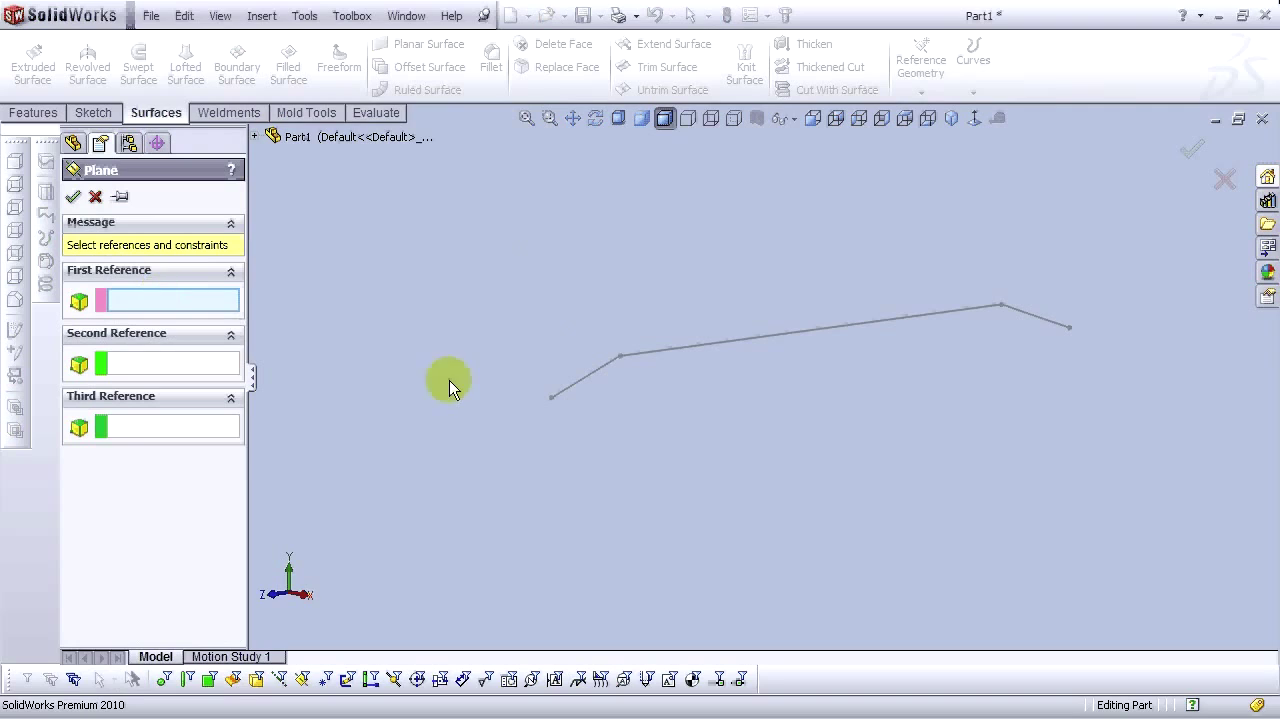
click(551, 399)
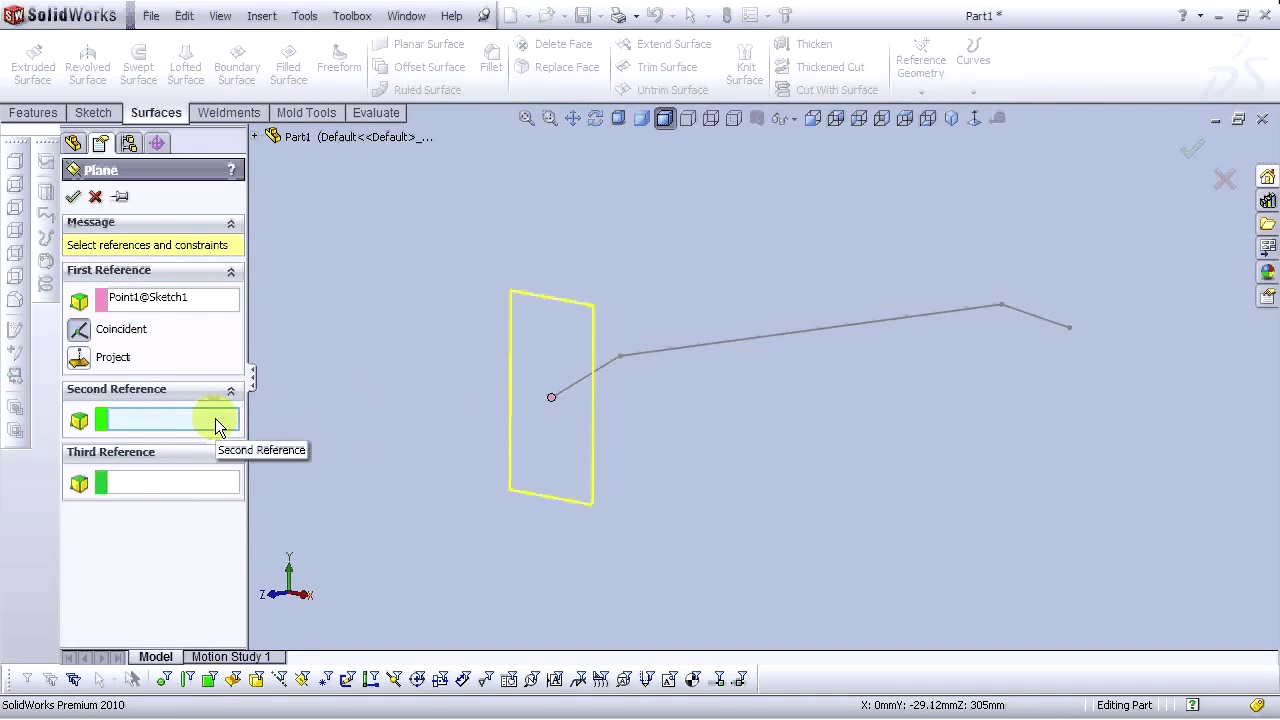
click(577, 382)
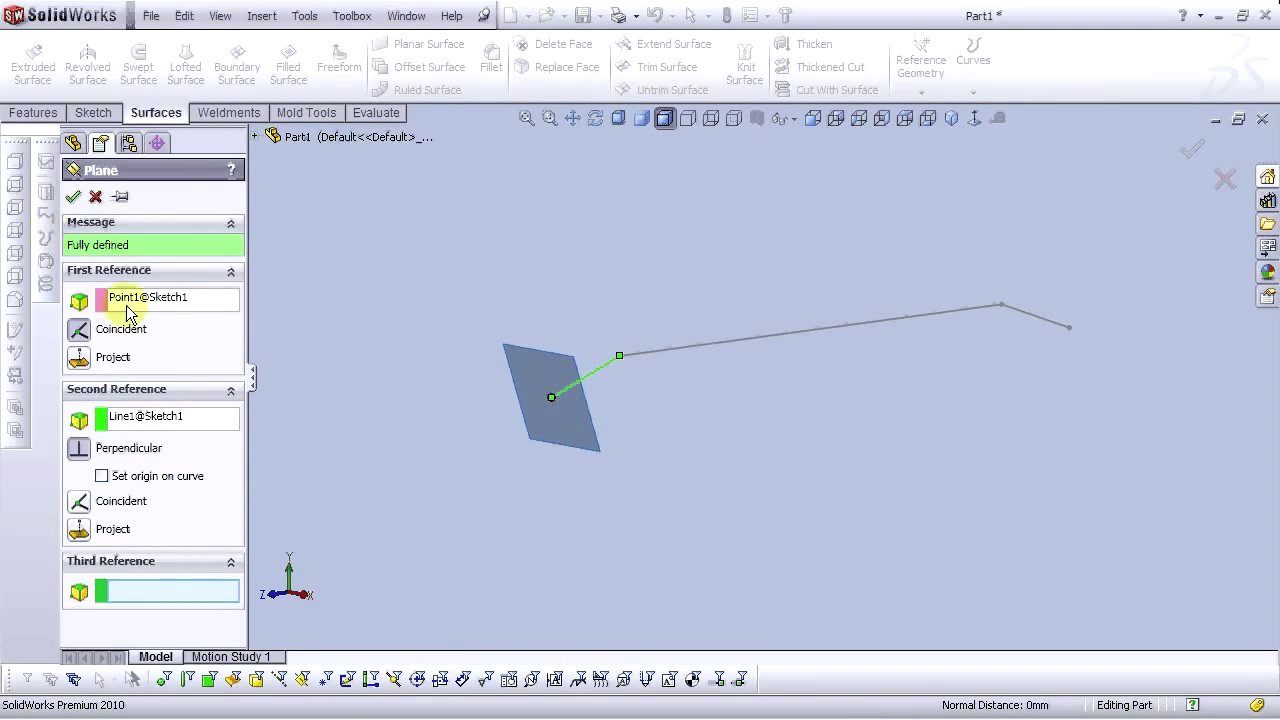
click(72, 200)
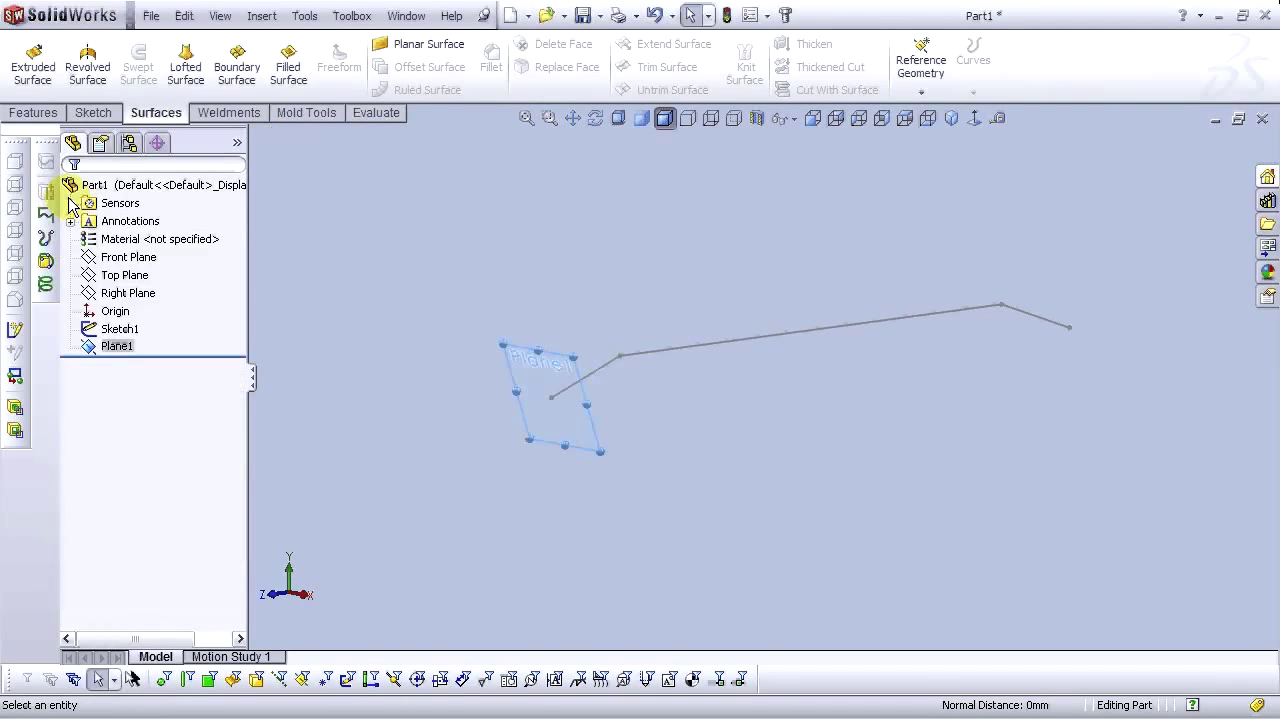
Start a sketch on Plane1 and draw a circle centred on the path's left end
click(486, 231)
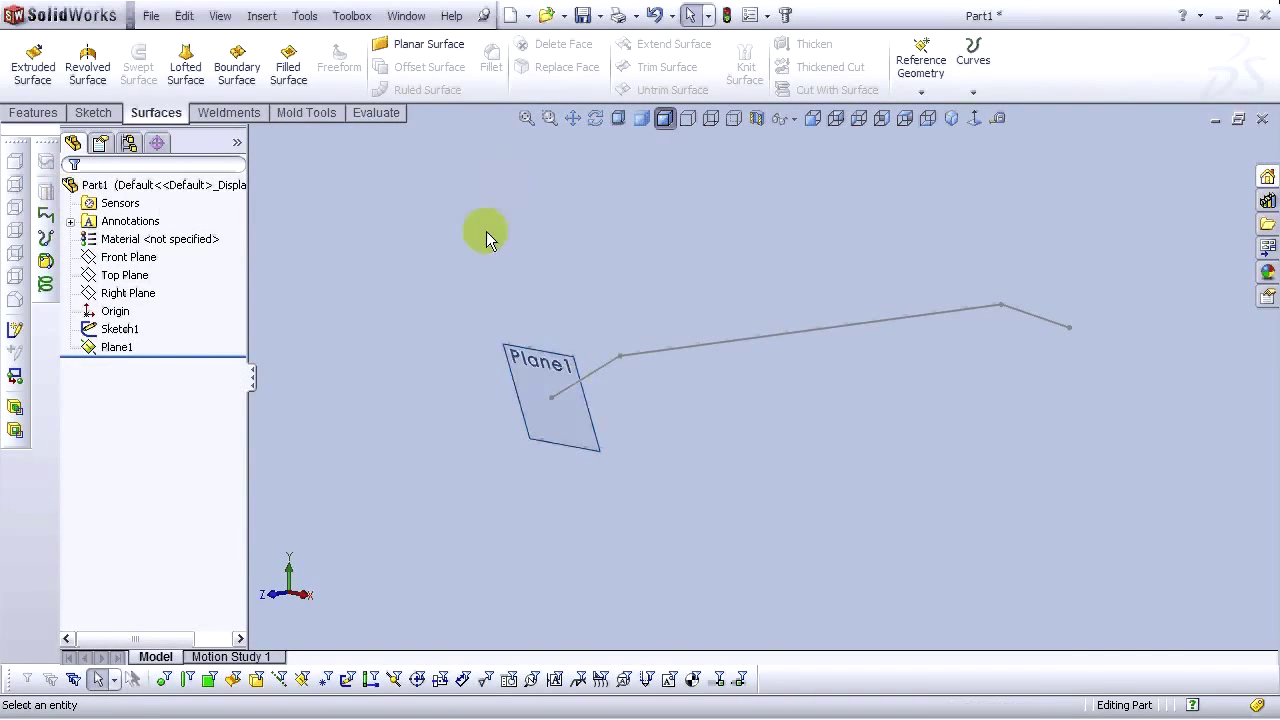
click(546, 385)
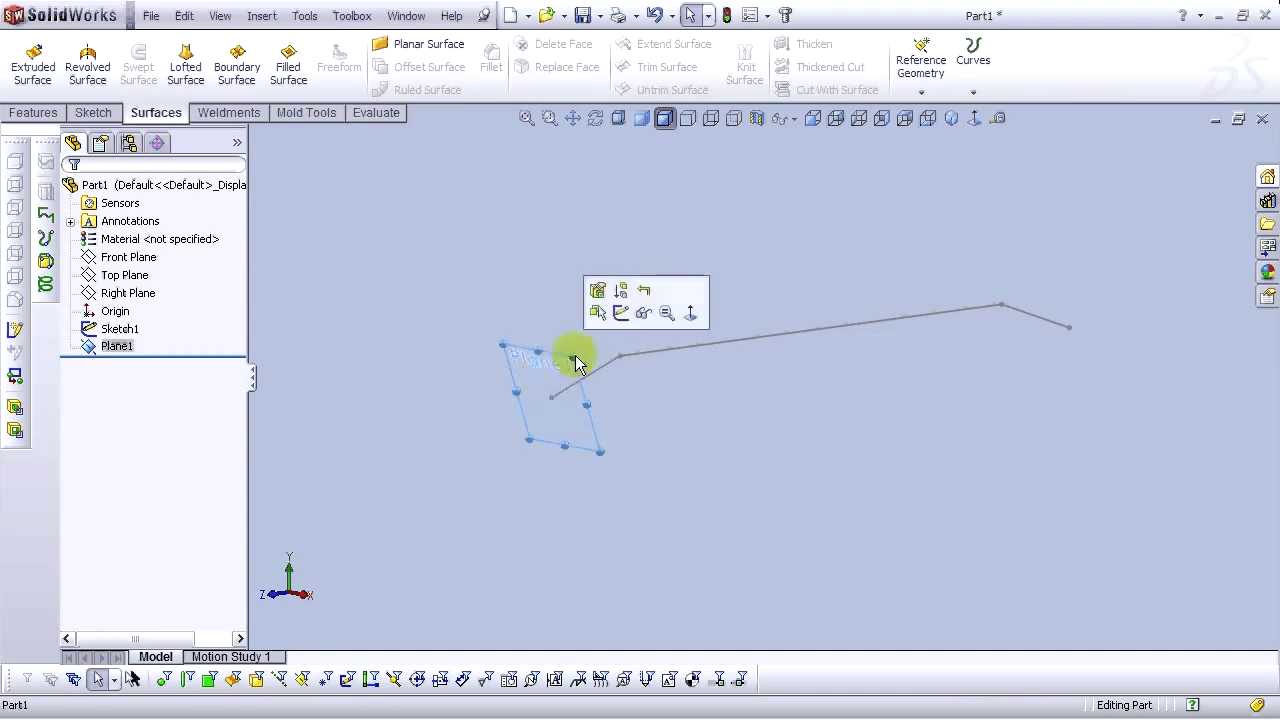
click(617, 318)
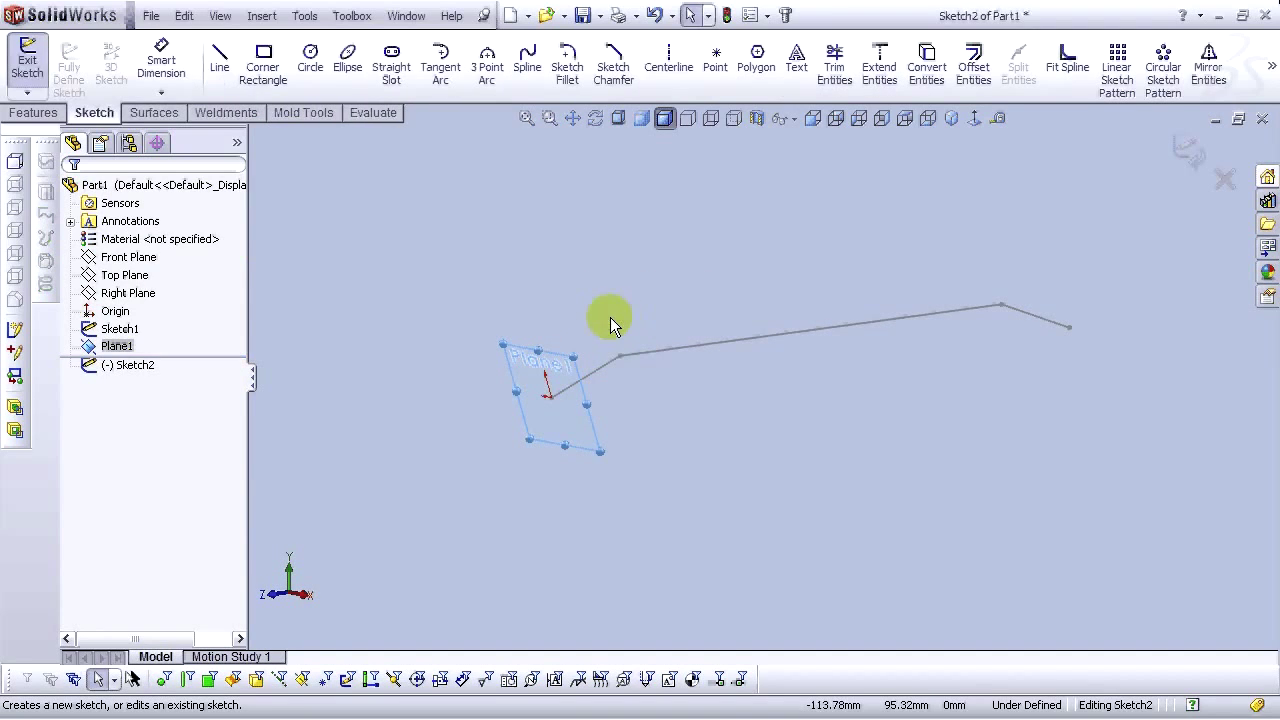
click(310, 60)
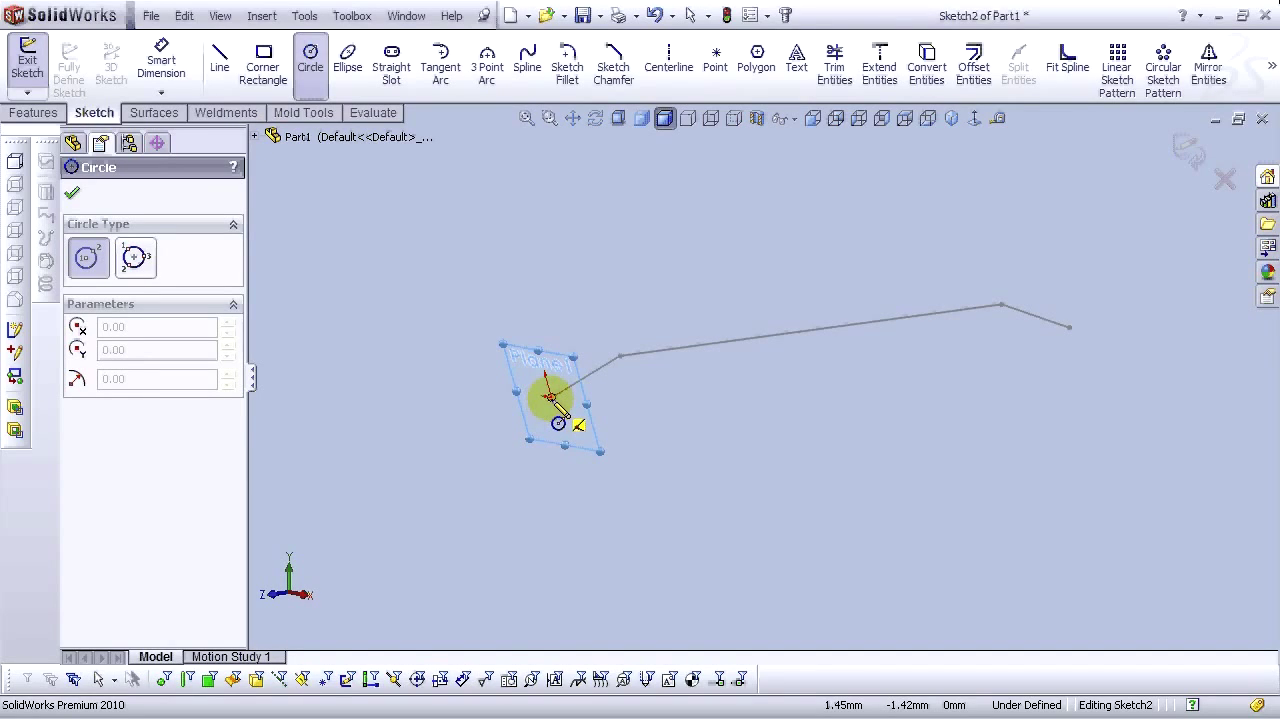
click(551, 399)
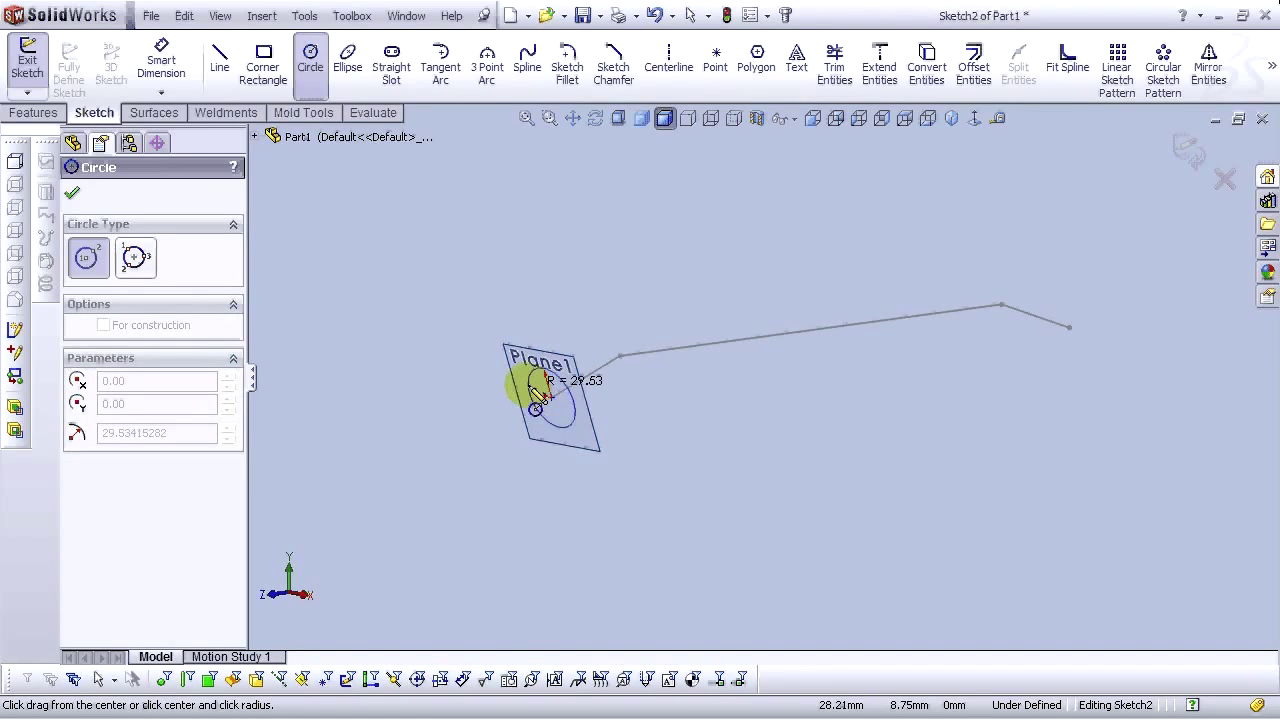
click(540, 393)
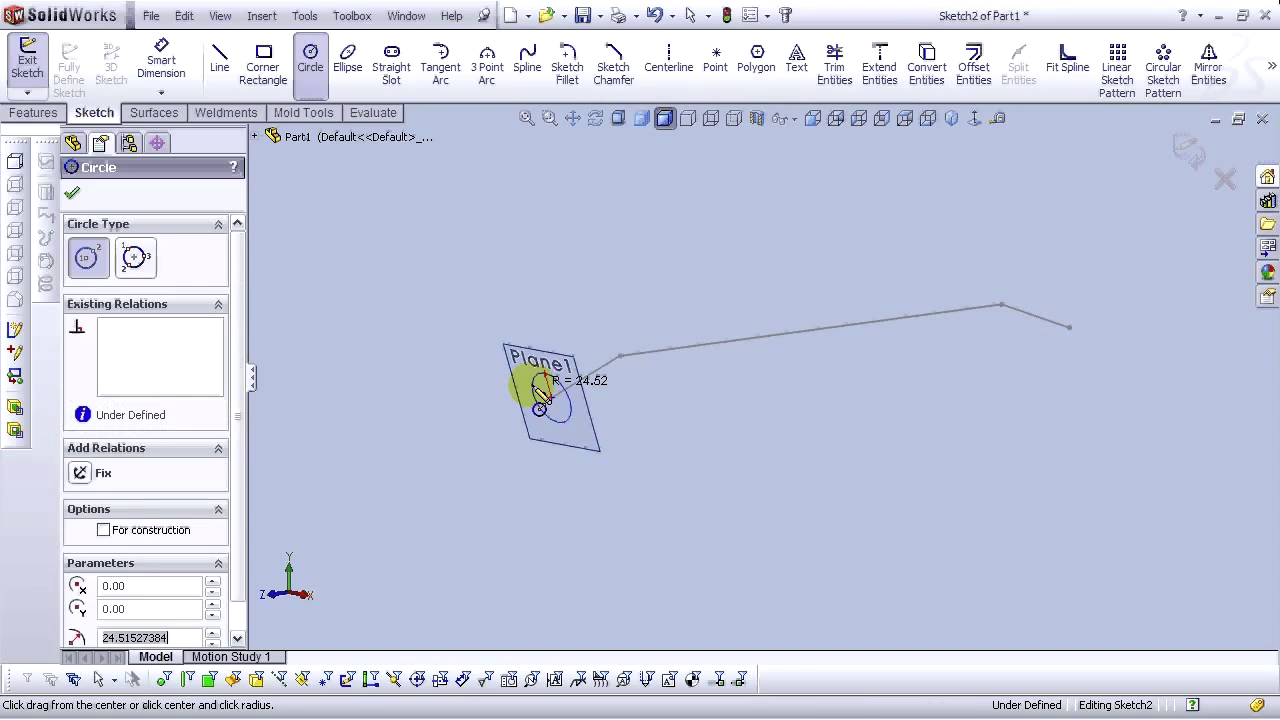
Dimension the circle to 30 mm diameter and close the sketch
click(161, 62)
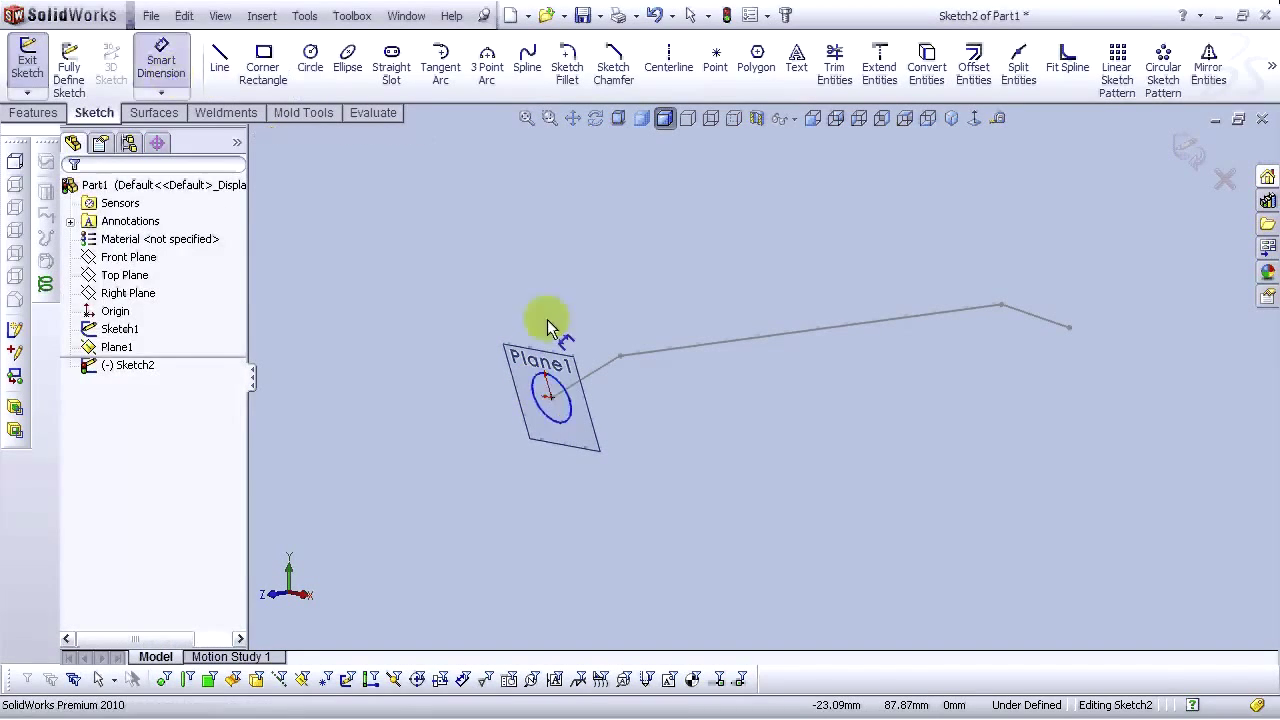
click(562, 376)
click(497, 333)
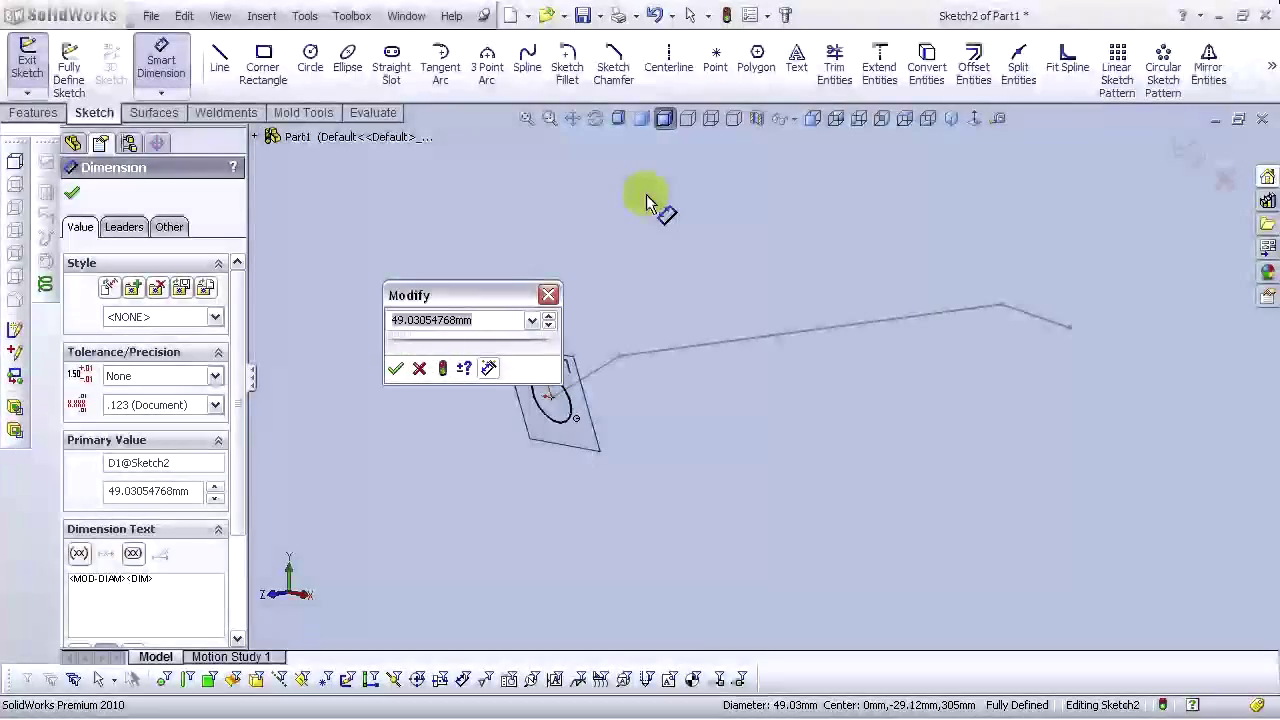
text(30)
key(Return)
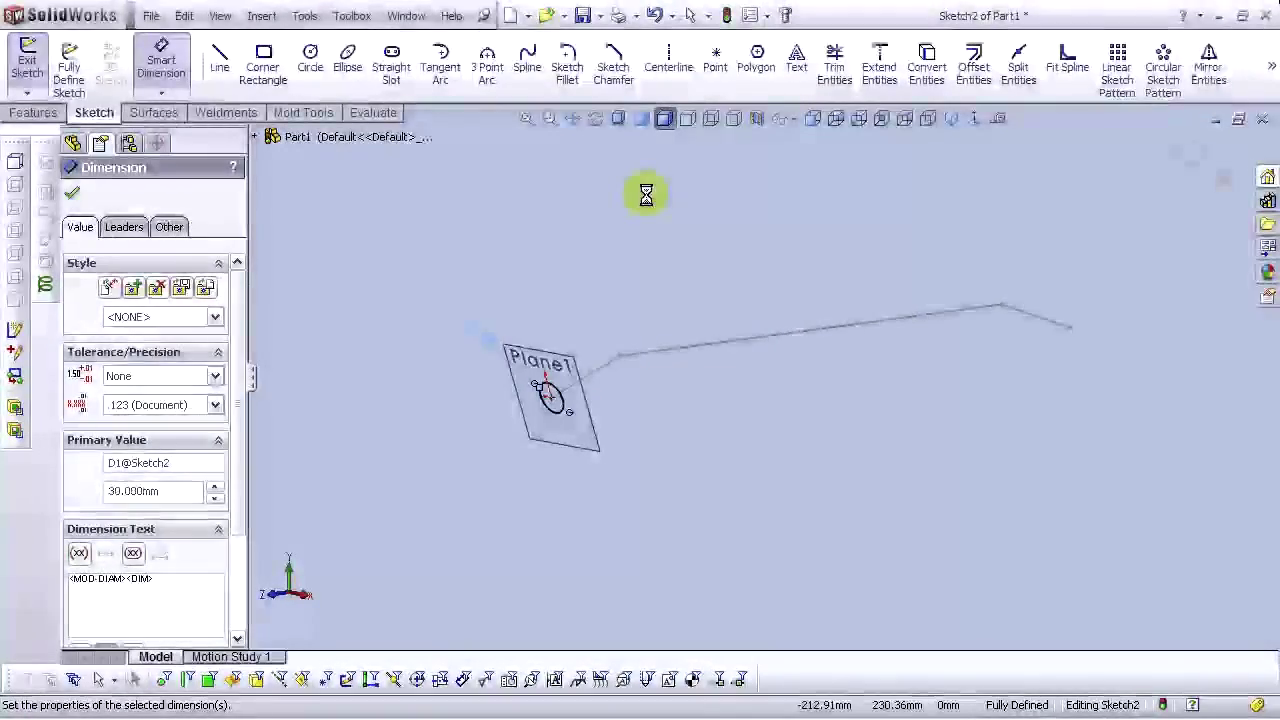
click(71, 192)
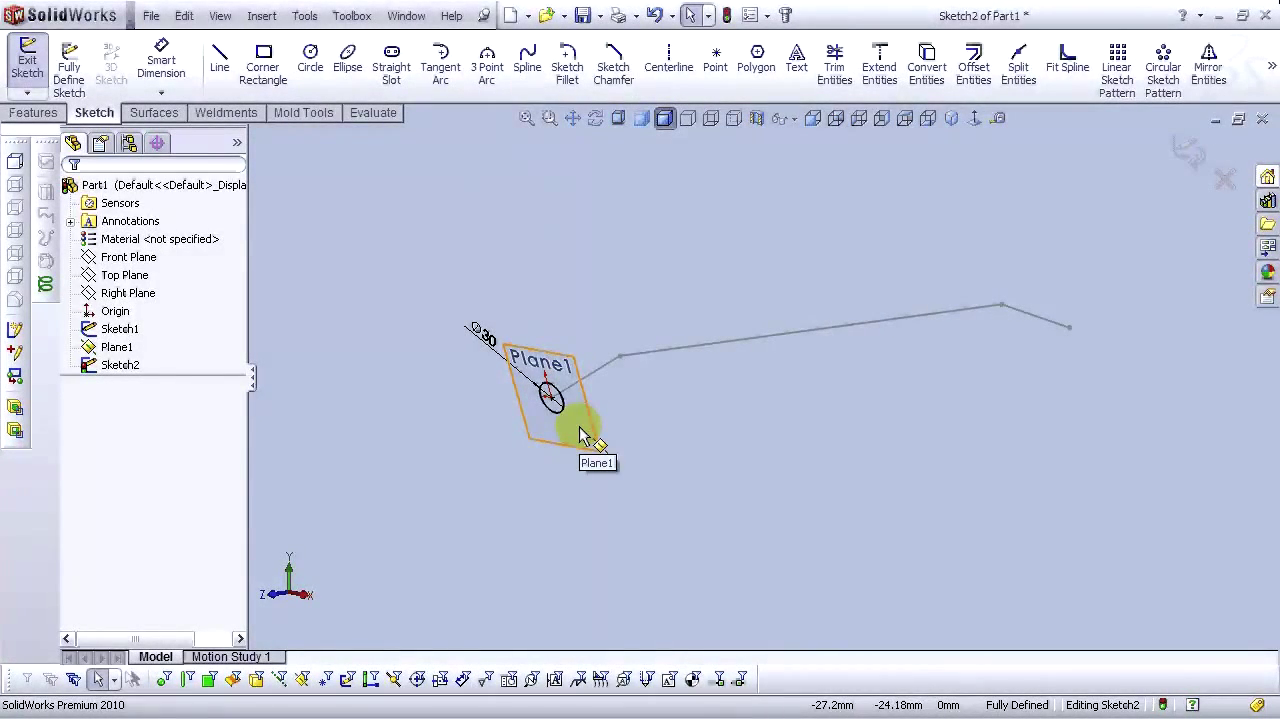
click(1193, 155)
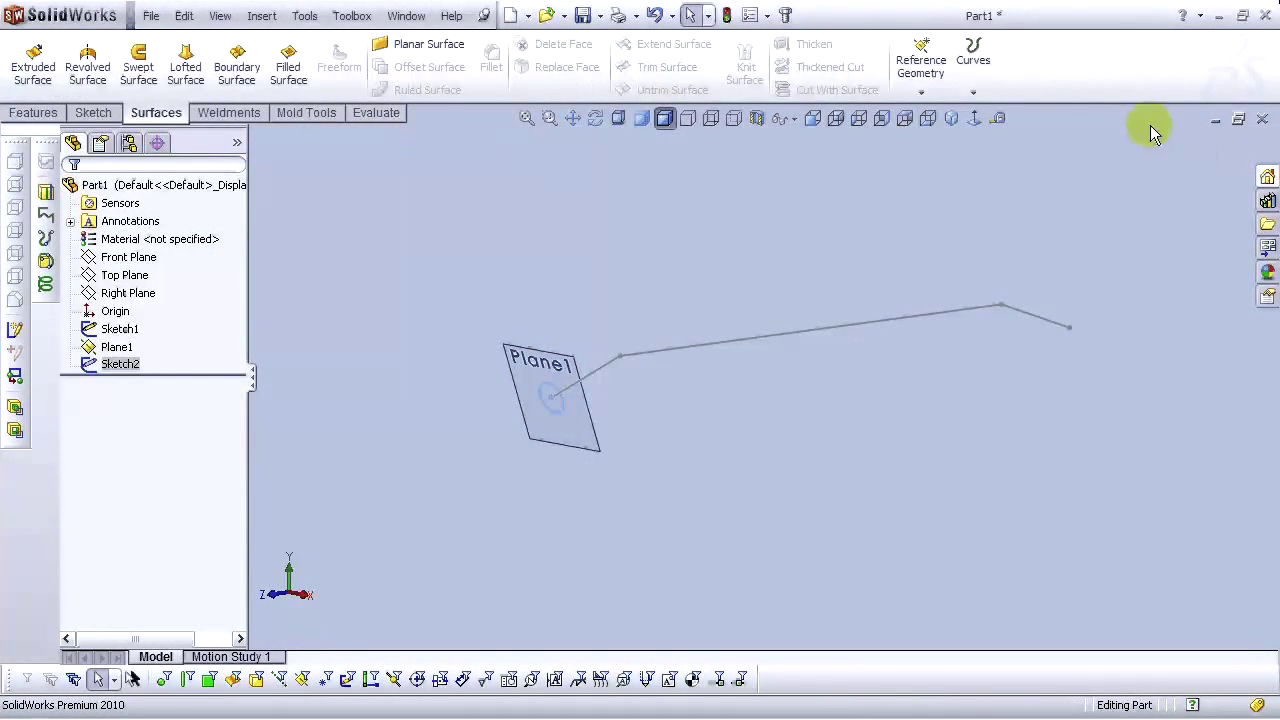
Hide Plane1 and start a sweep with the circle as profile and the bent line as path
click(587, 447)
click(685, 377)
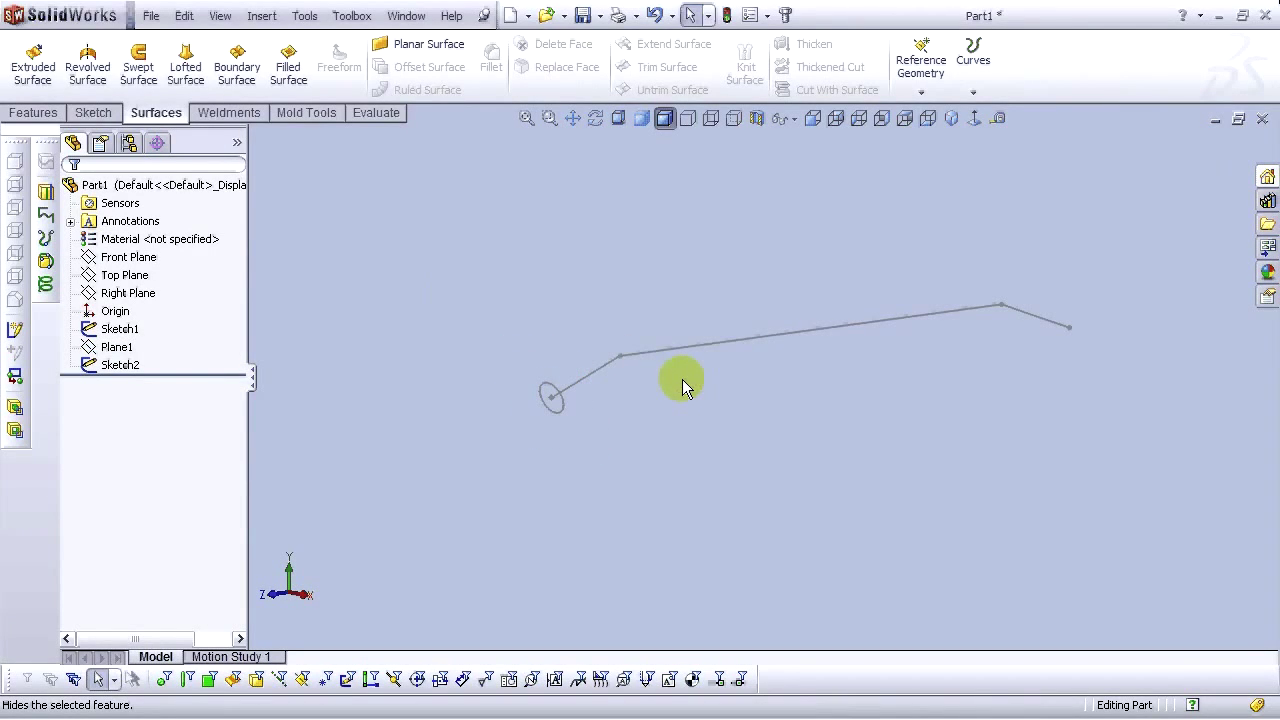
click(33, 113)
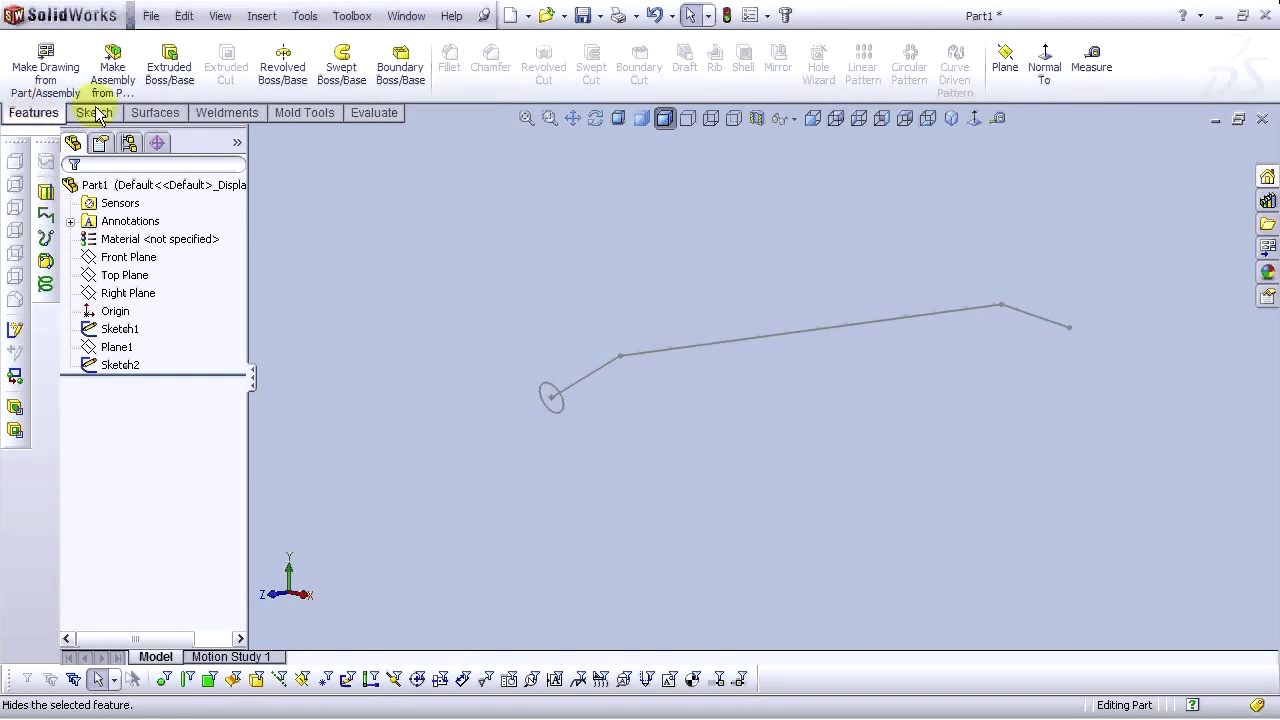
click(349, 80)
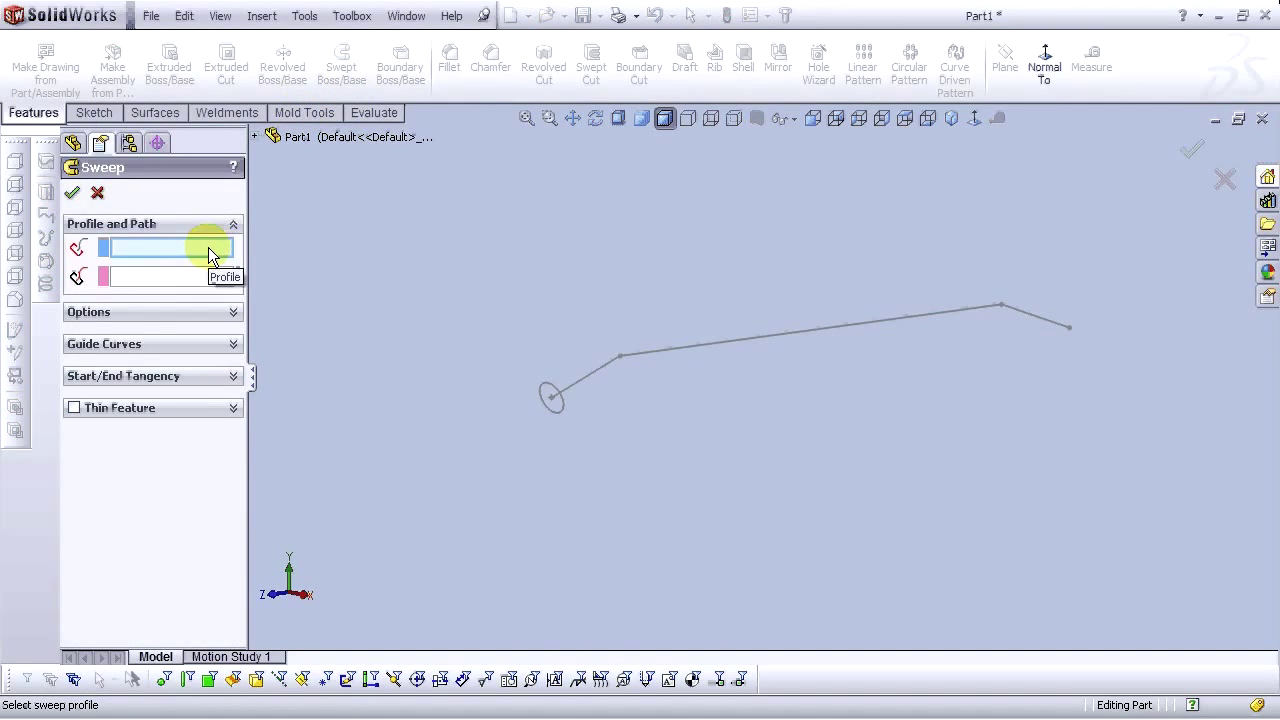
click(558, 400)
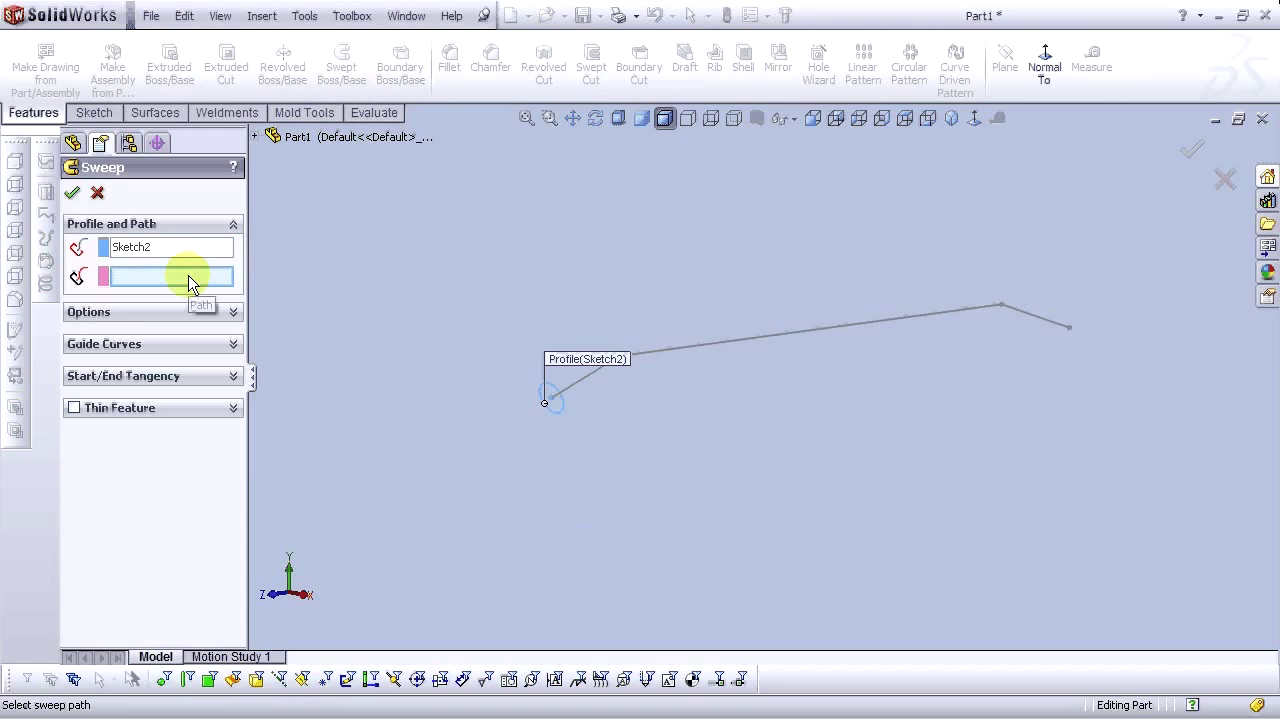
click(647, 346)
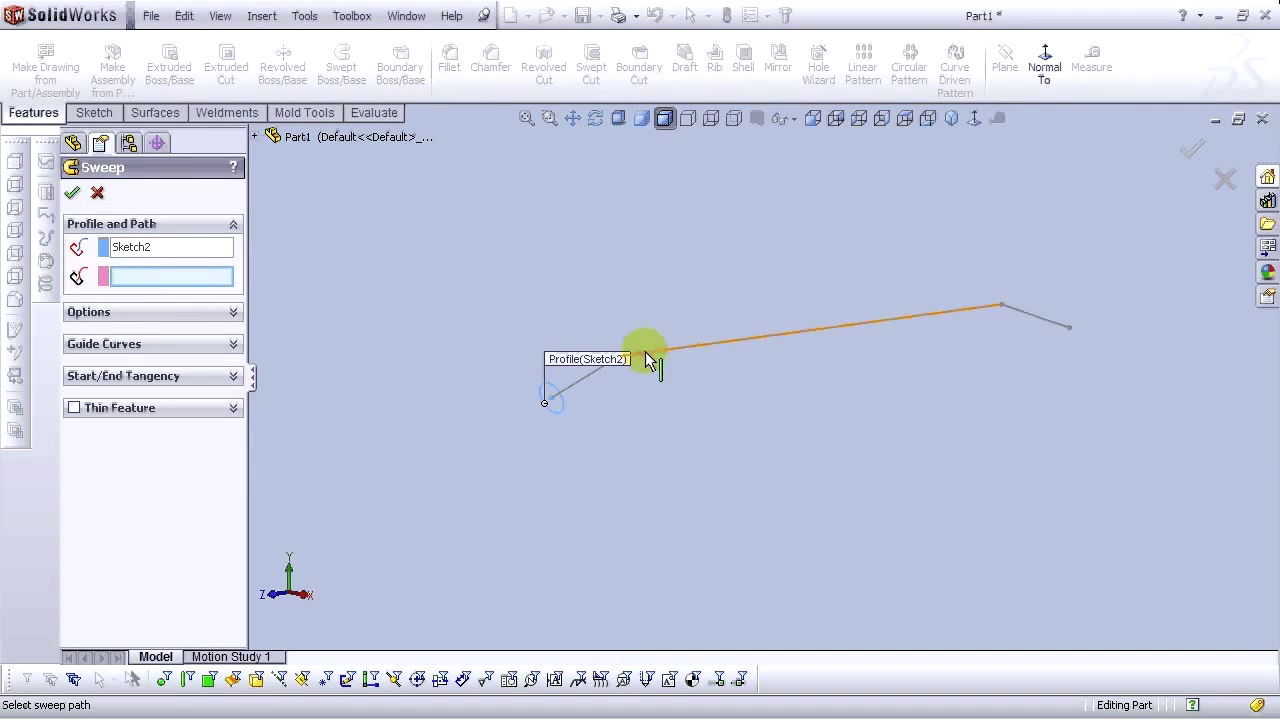
Set Minimum Twist path alignment and a reversed 2 mm thin wall, then confirm the sweep
click(165, 318)
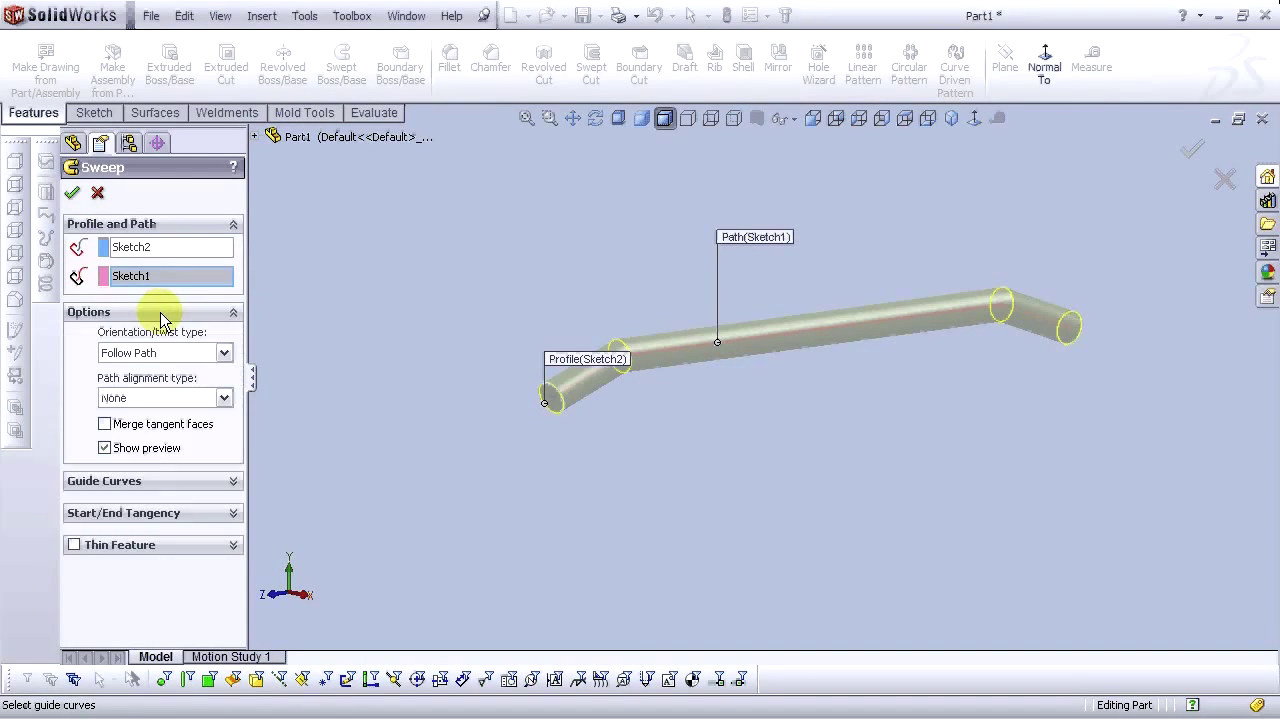
click(170, 400)
click(170, 430)
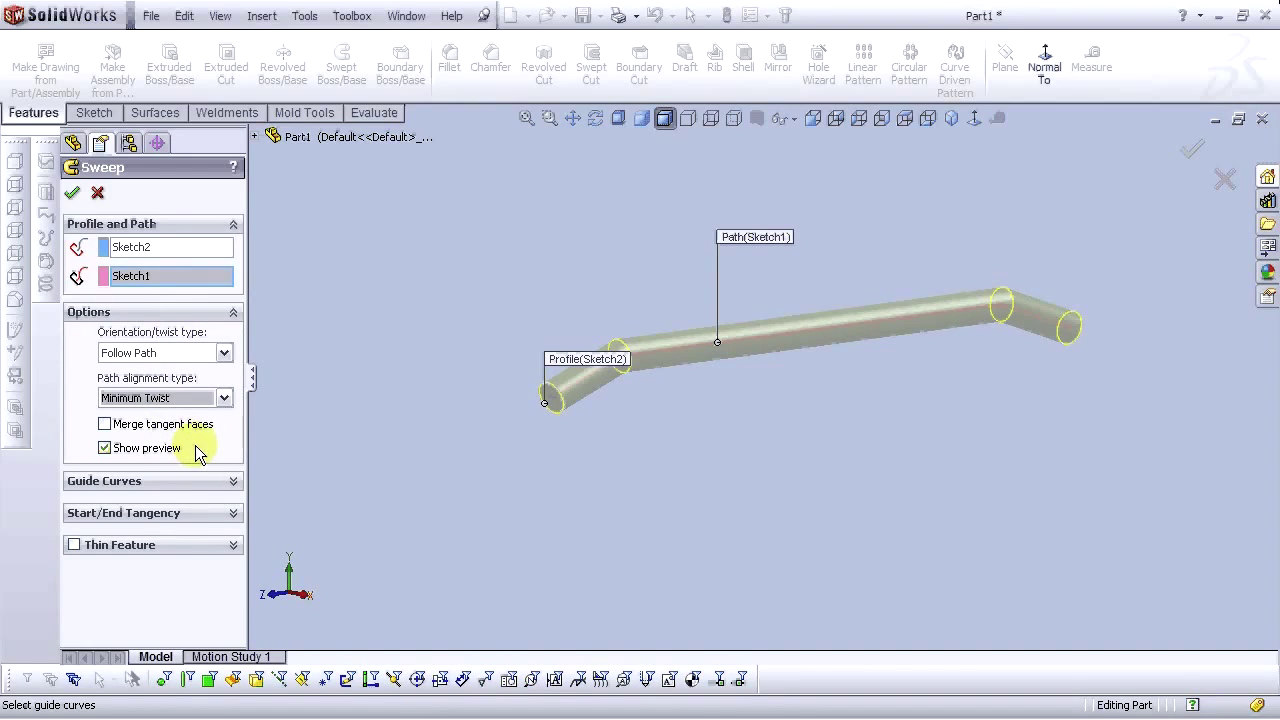
click(75, 546)
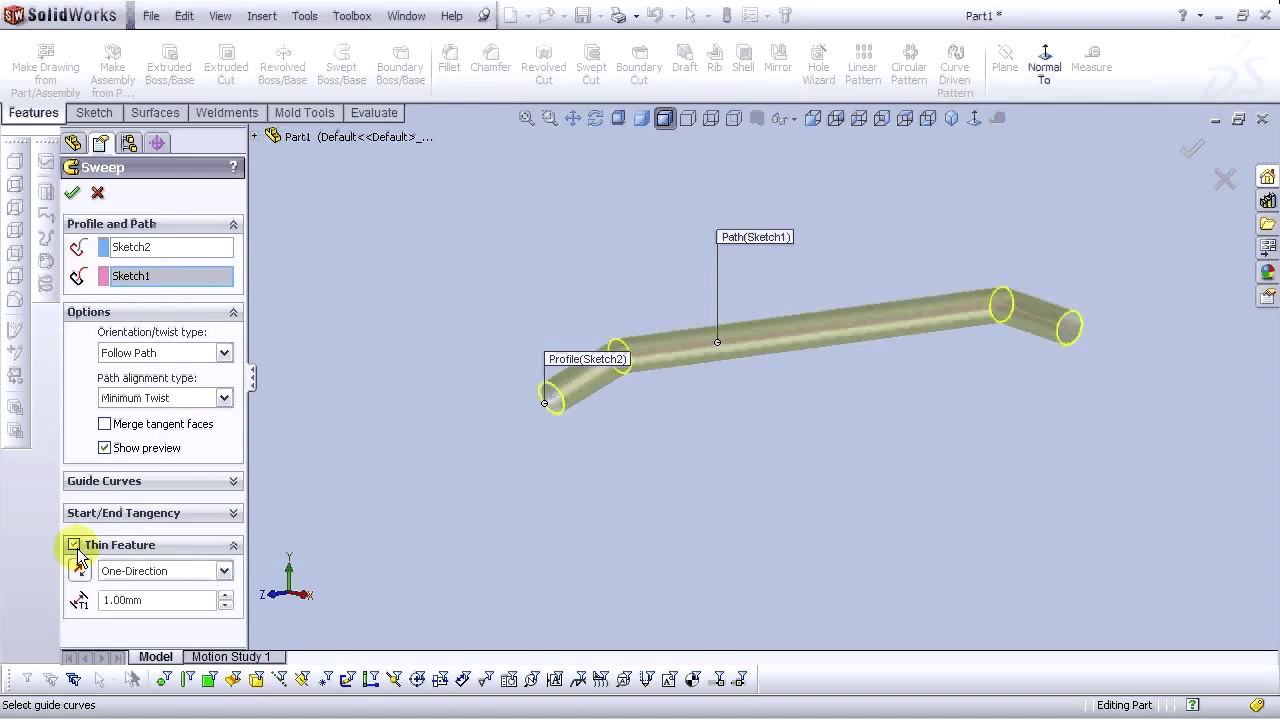
click(160, 600)
text(2)
key(Return)
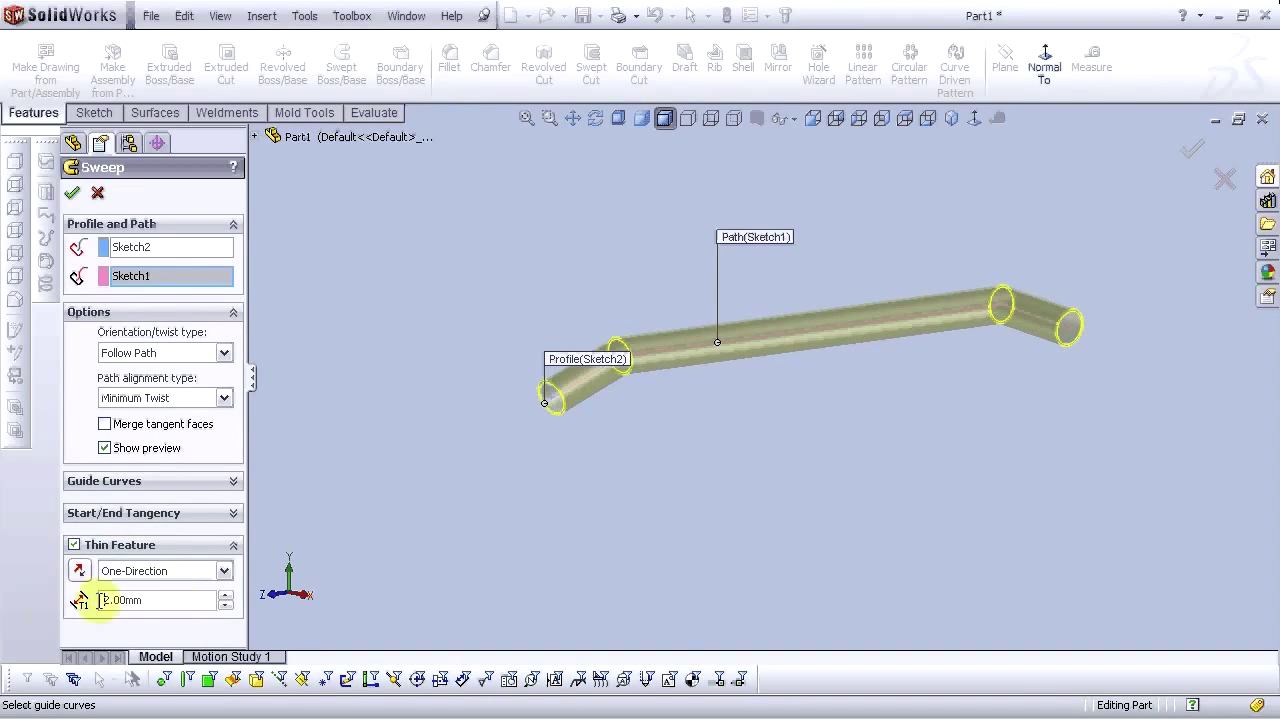
click(79, 570)
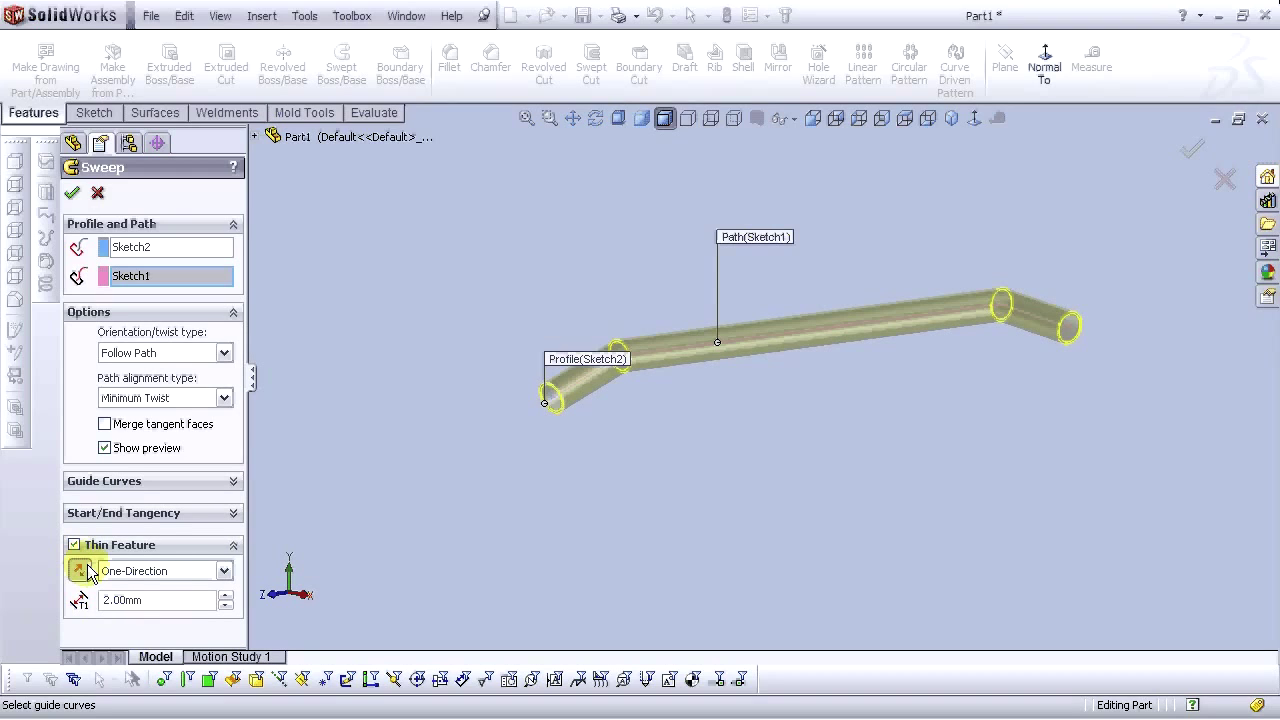
click(72, 195)
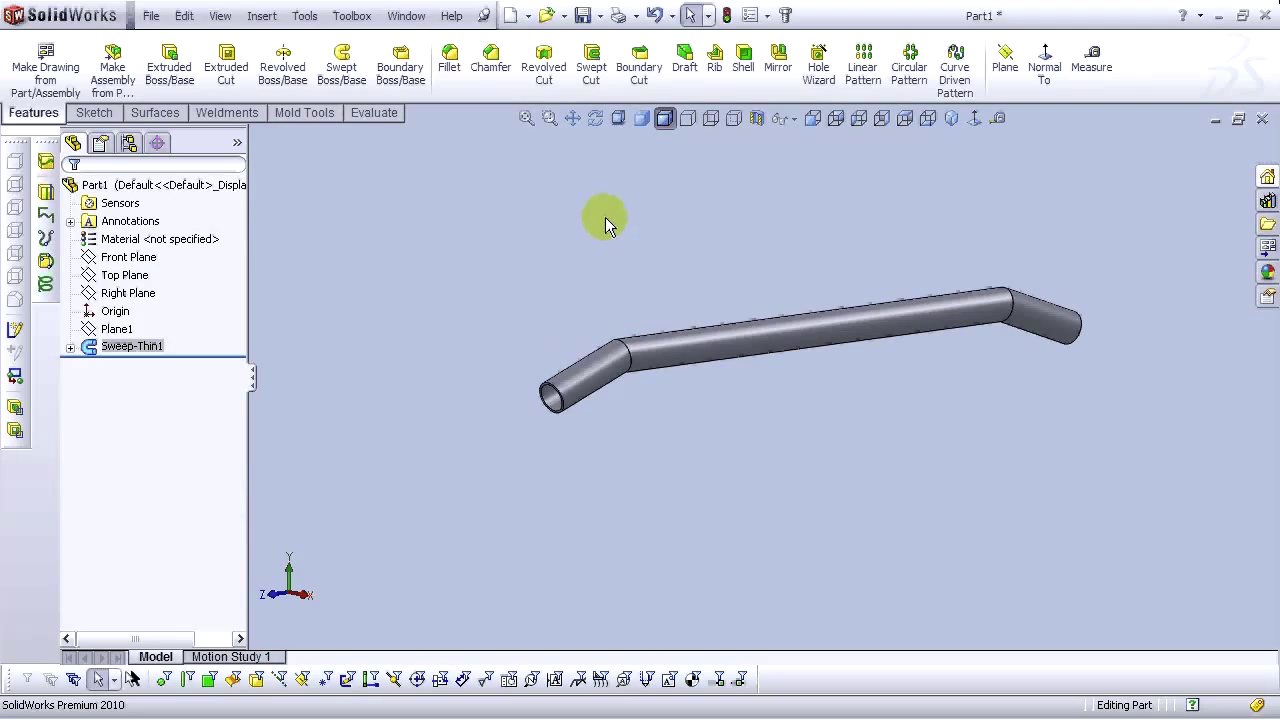
click(812, 118)
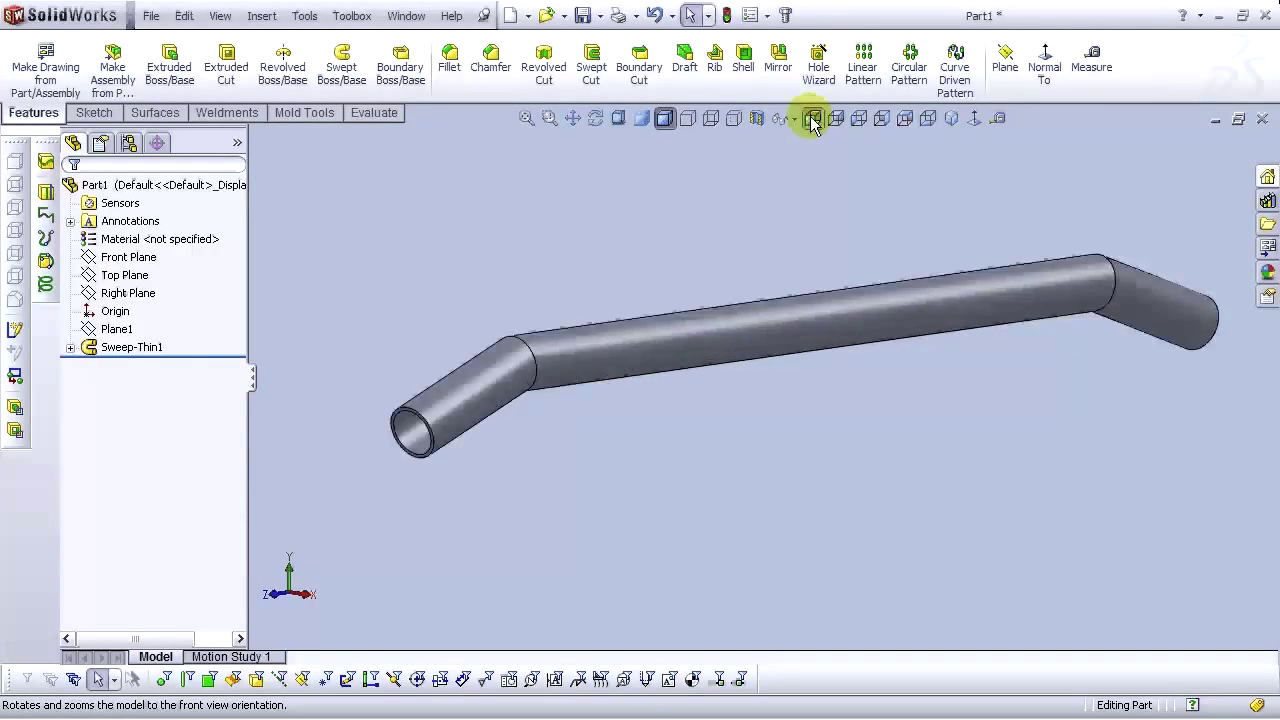
click(881, 119)
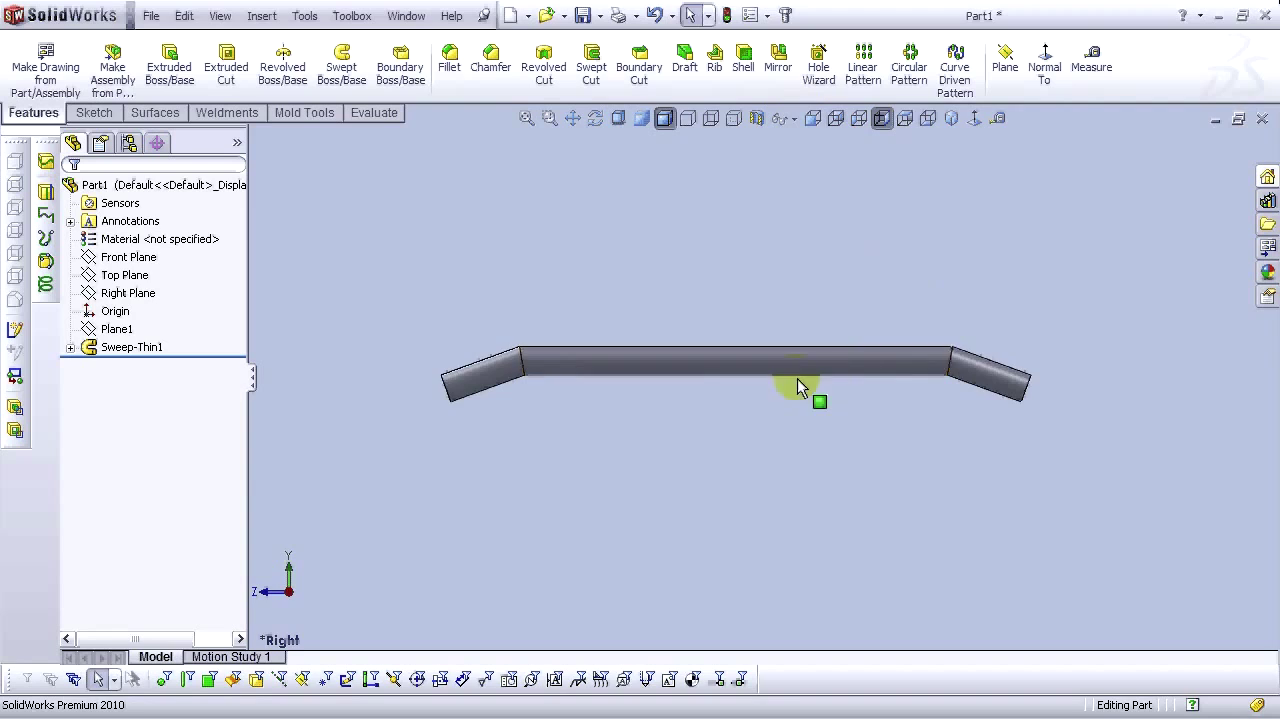
middle_drag(798, 378, 820, 457)
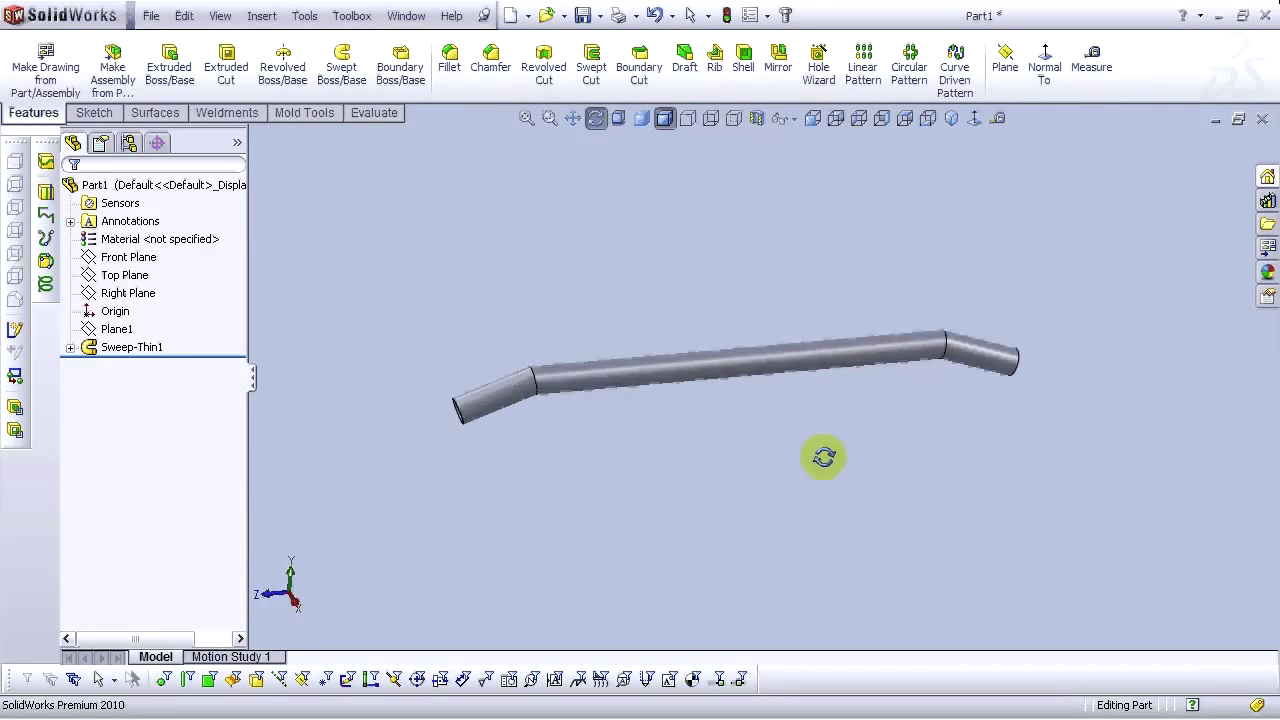
Offset Plane2 45 mm from the Top Plane, then open Sketch3 on Plane2
click(139, 281)
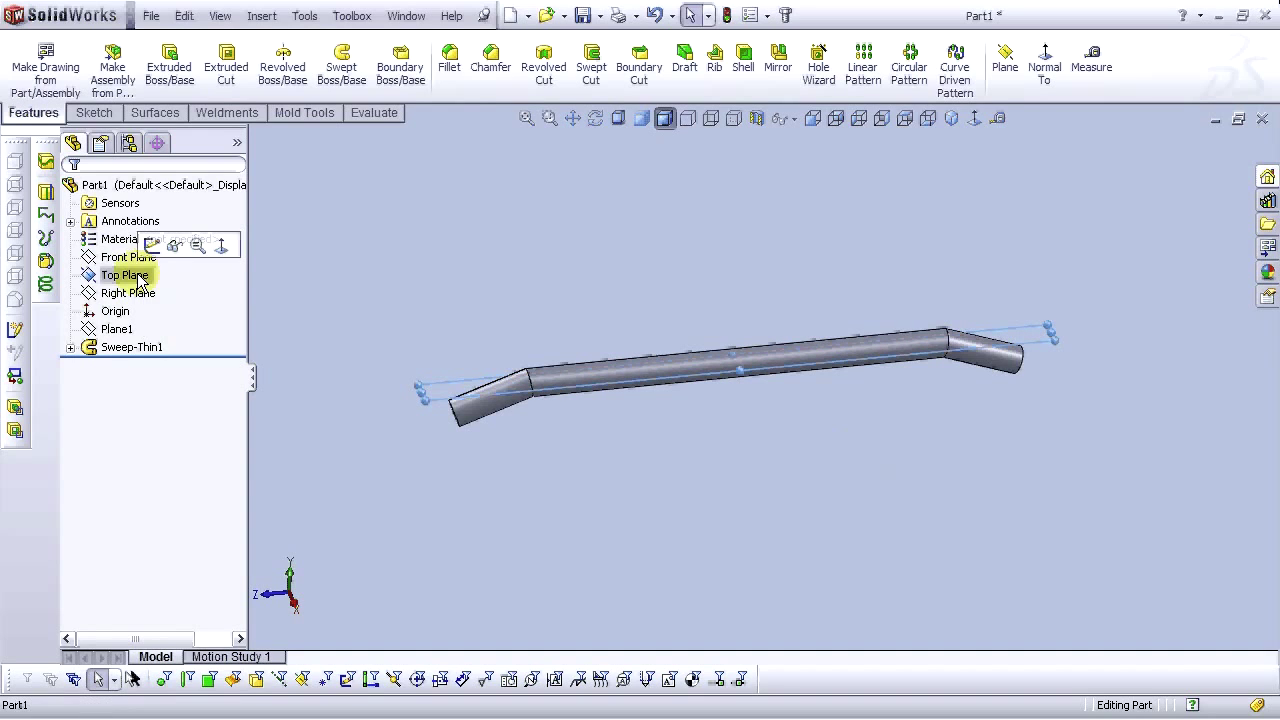
click(1016, 78)
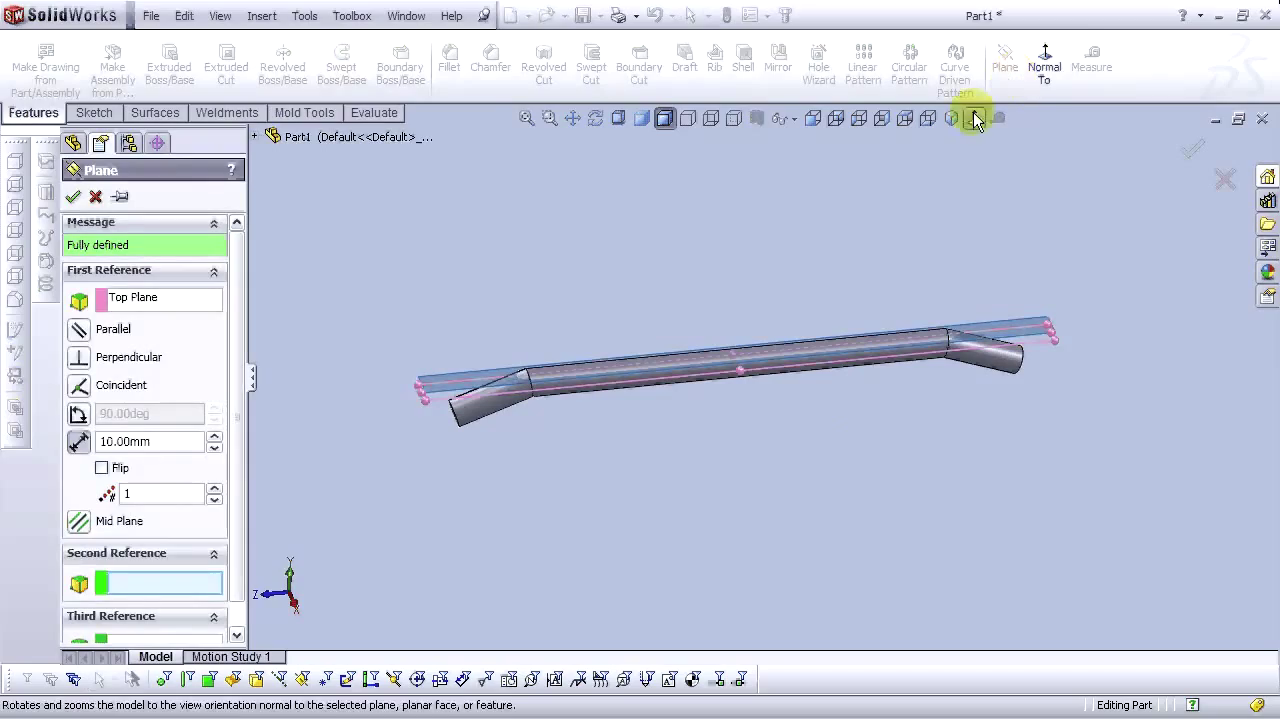
click(215, 436)
click(215, 436)
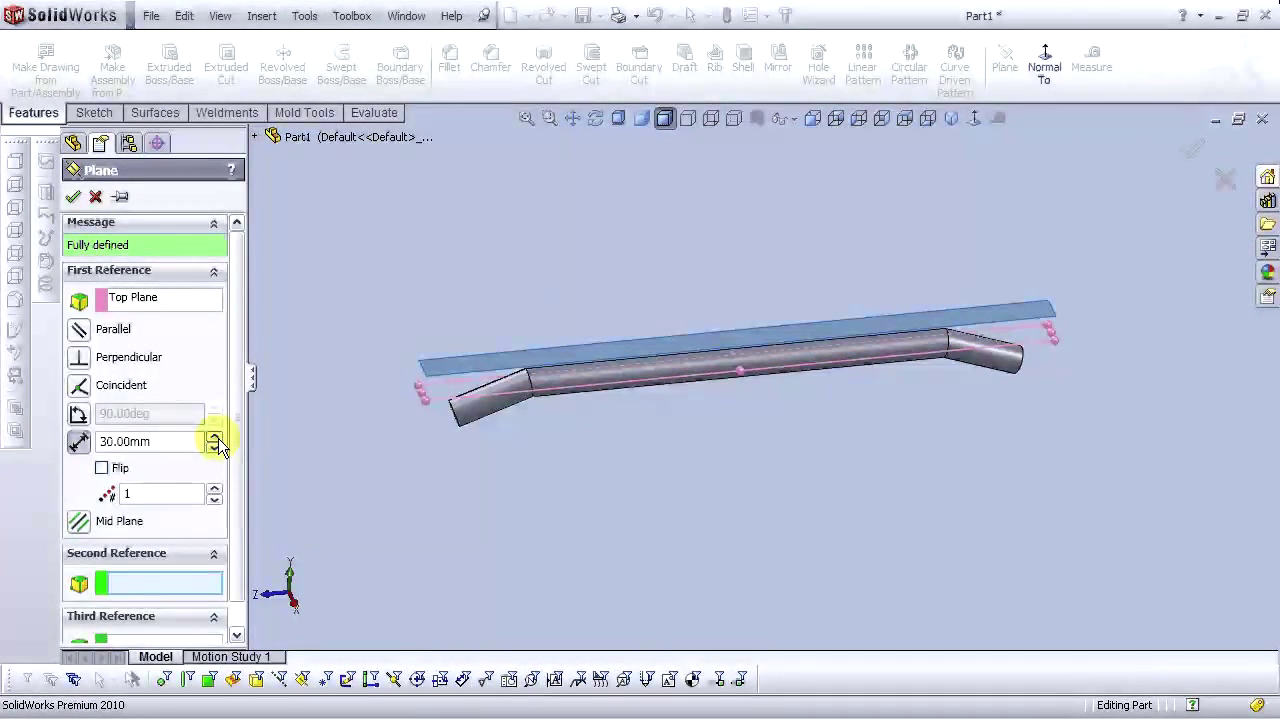
double_click(145, 441)
text(45)
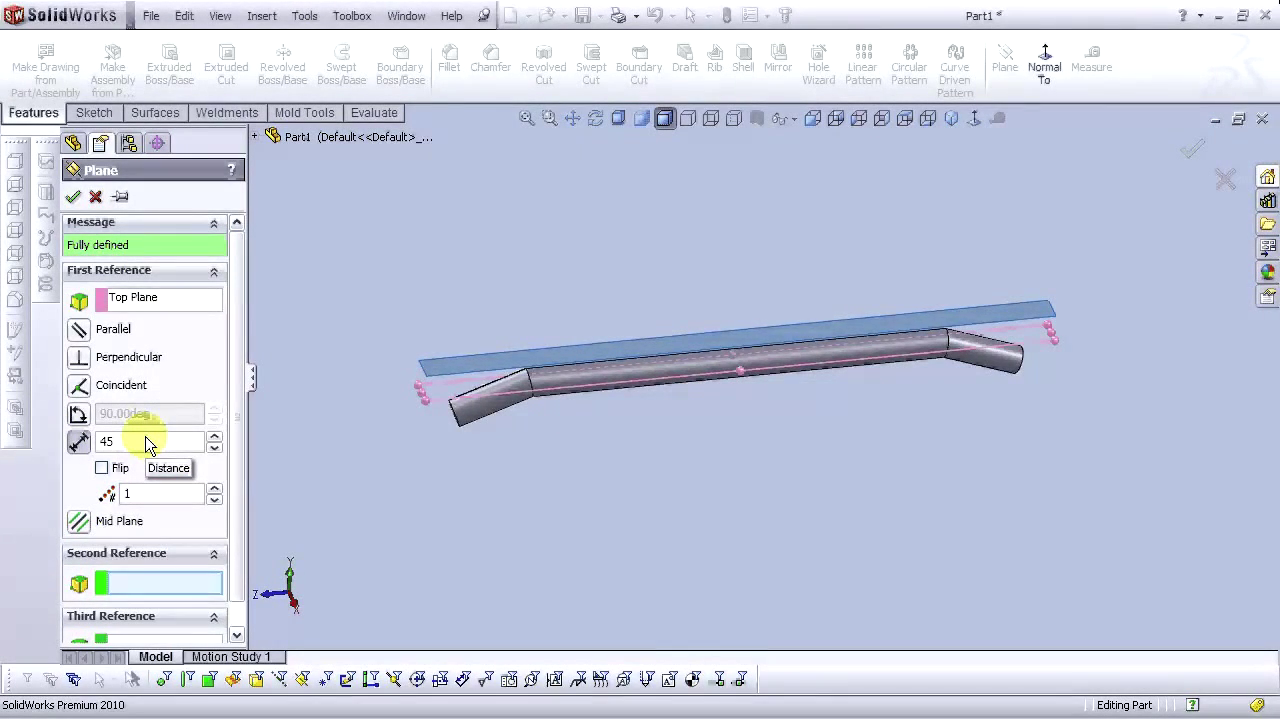
key(Return)
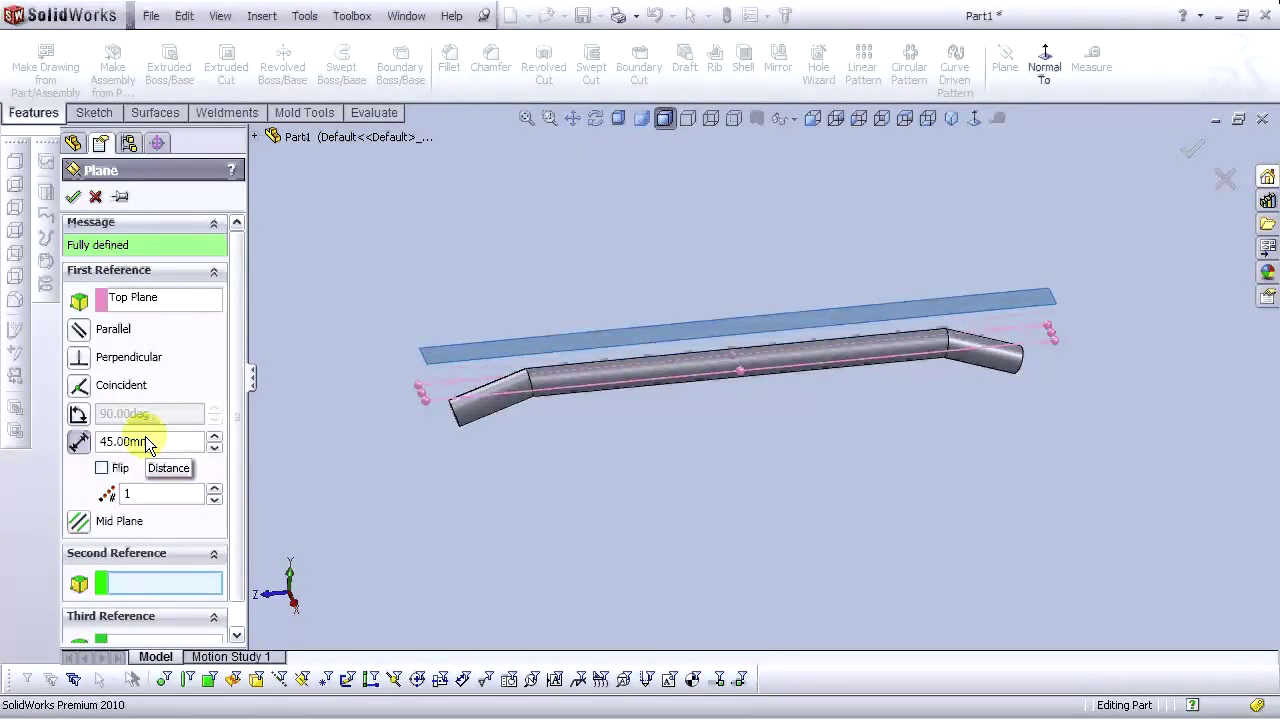
click(75, 199)
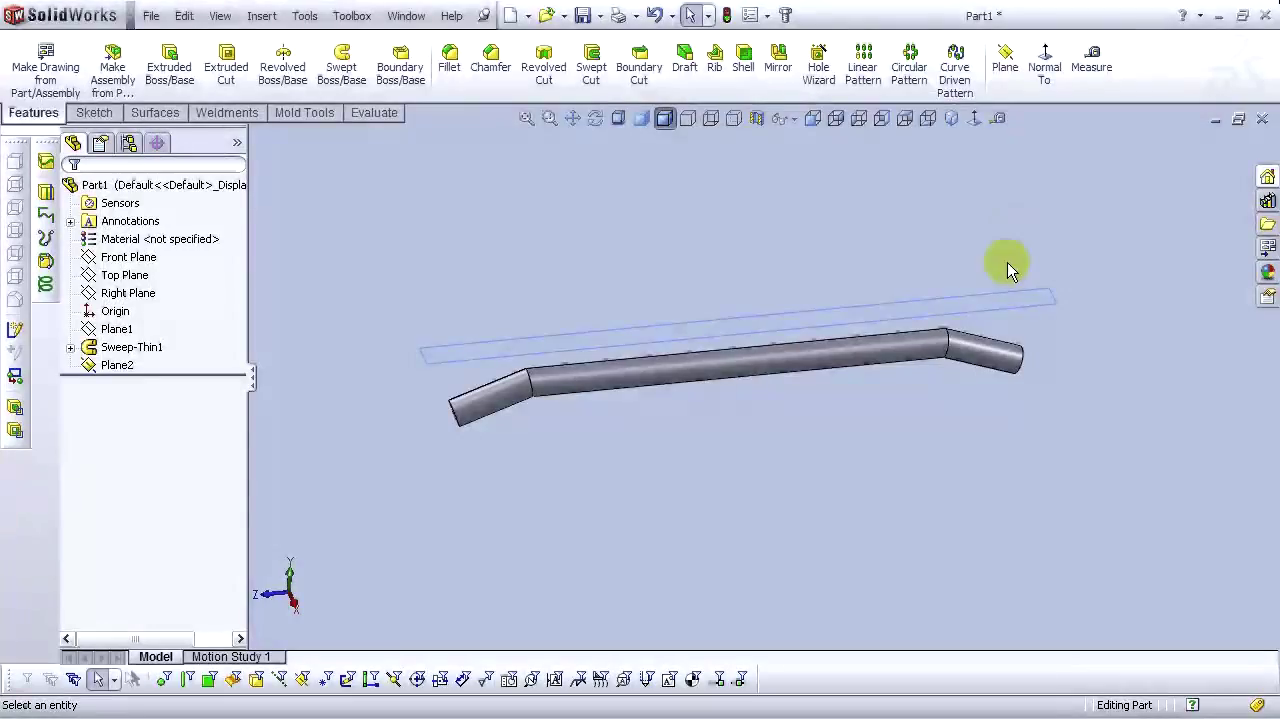
click(1014, 298)
click(1076, 244)
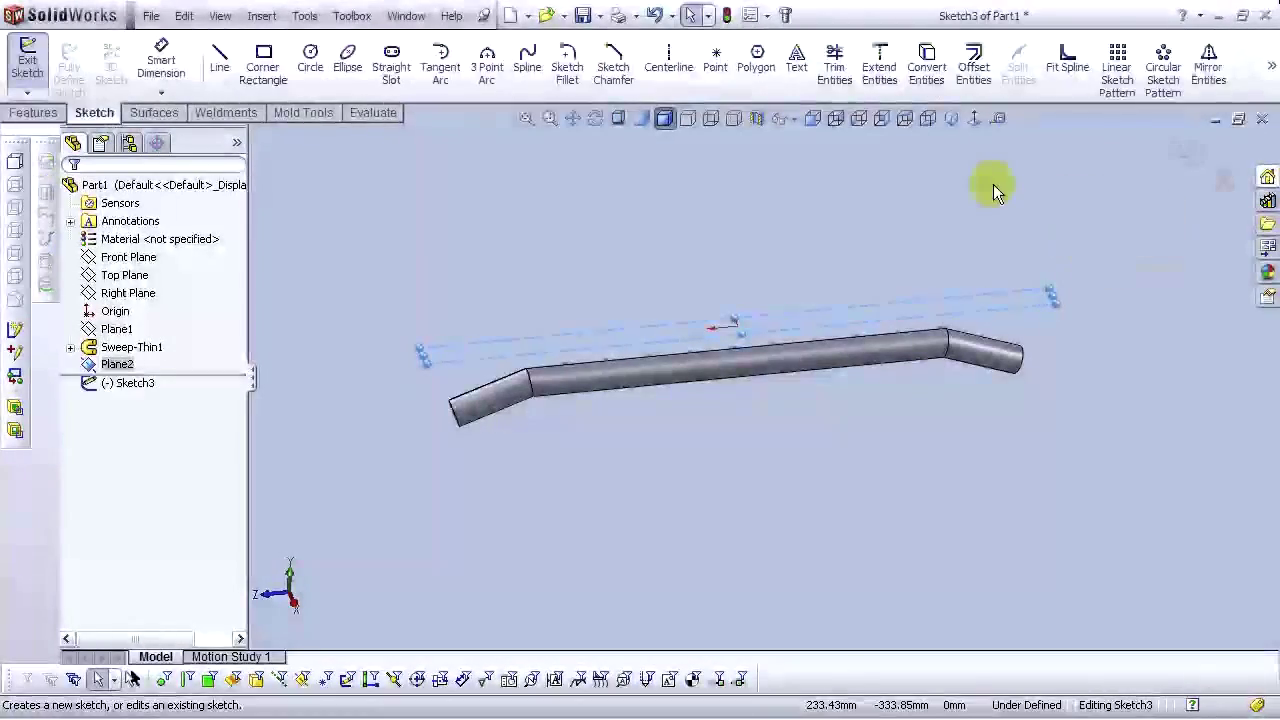
Face the sketch plane and draw a narrow corner rectangle over the tube
click(975, 119)
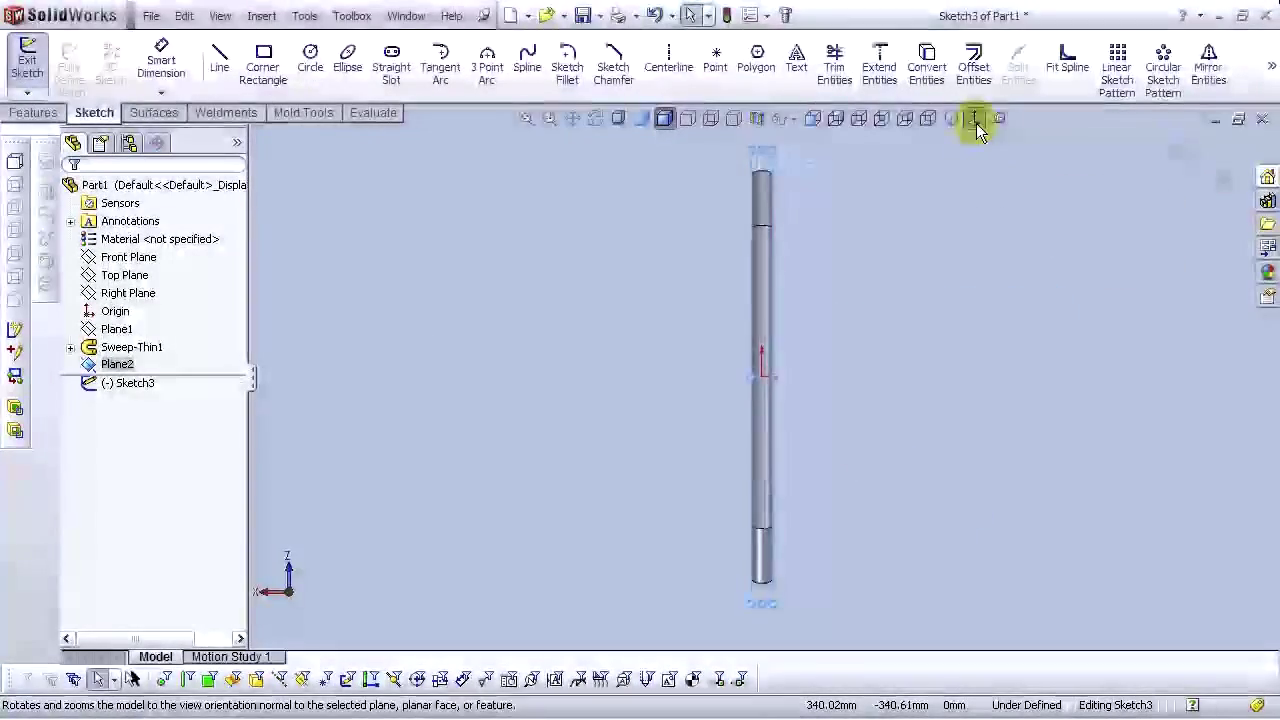
scroll(828, 511, down, 3)
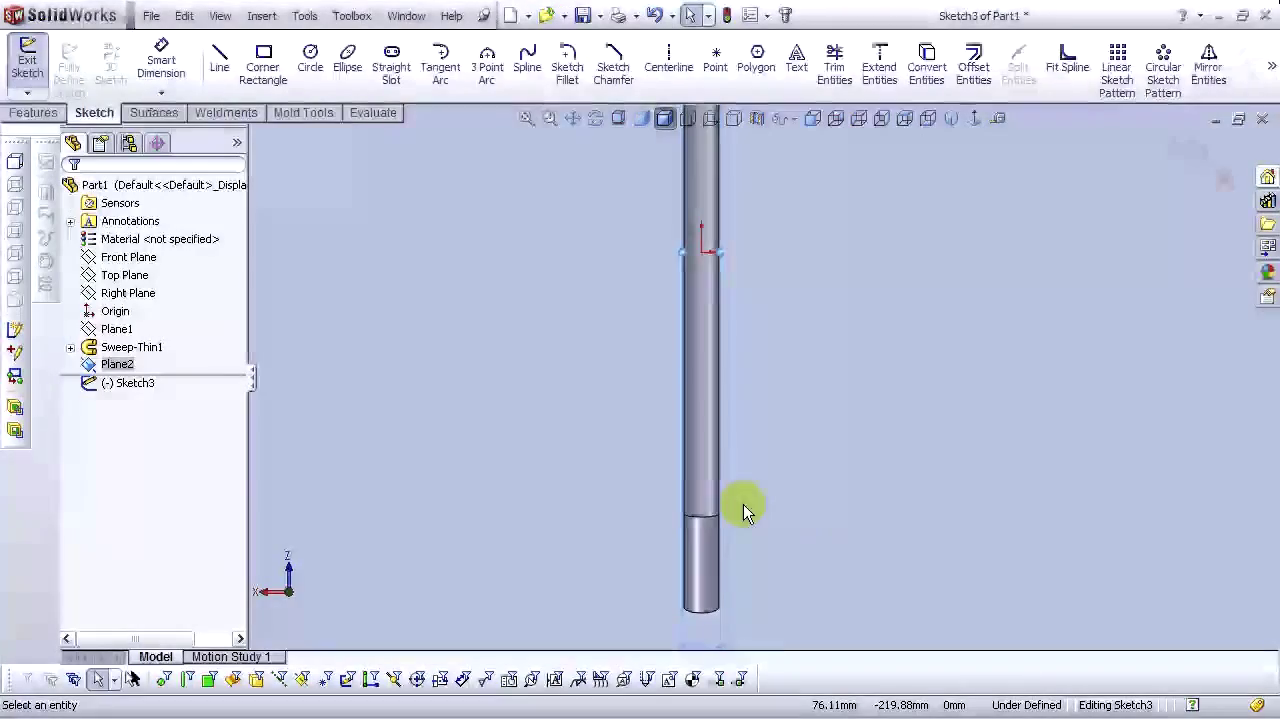
scroll(768, 504, up, 1)
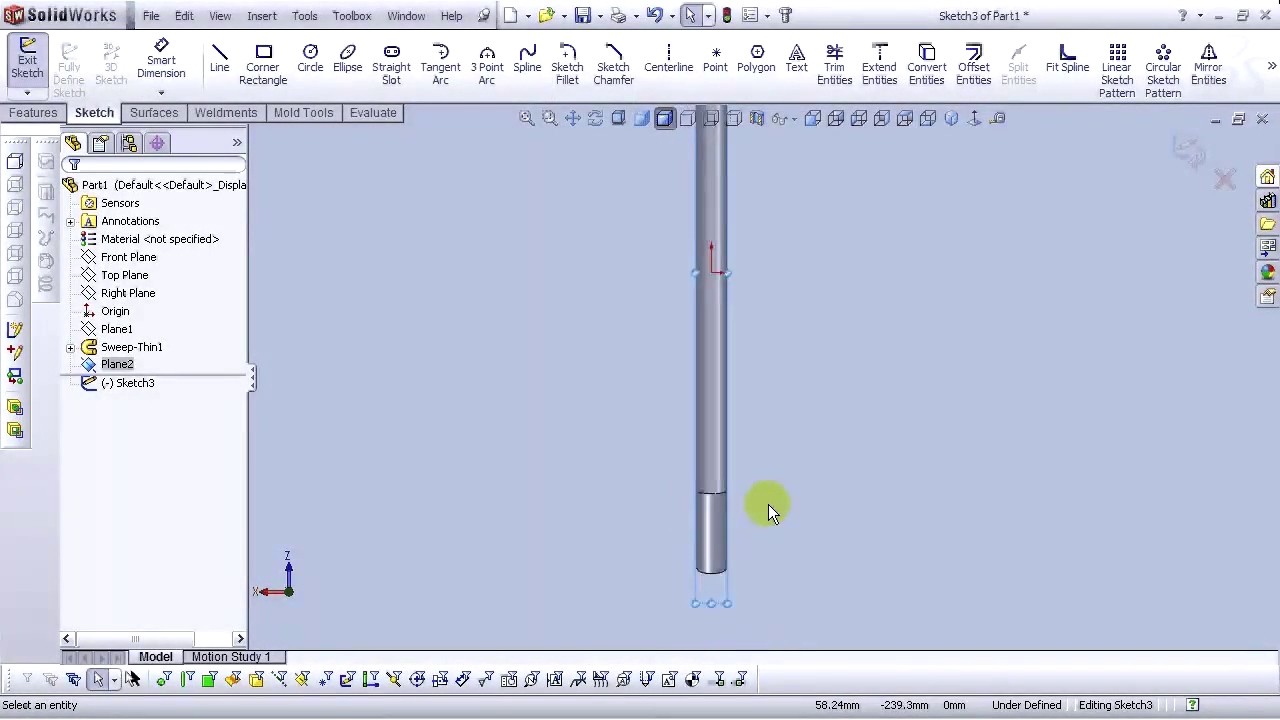
scroll(768, 504, down, 1)
click(264, 68)
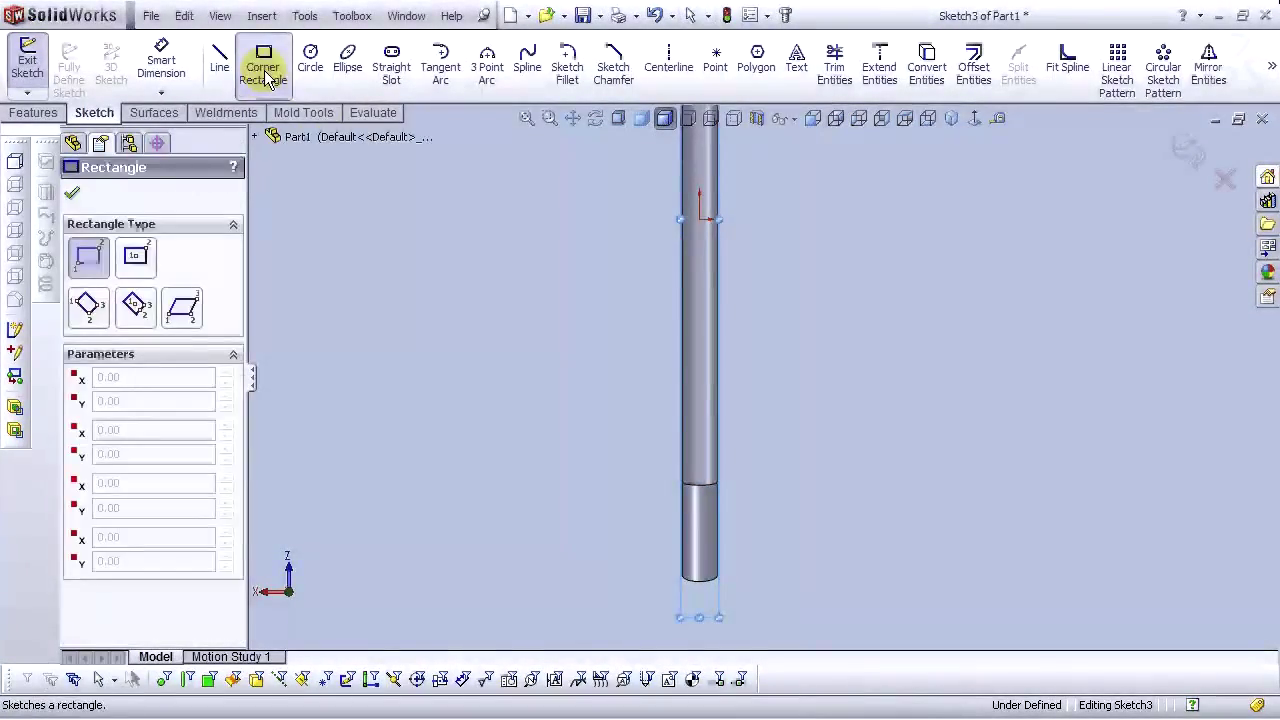
scroll(743, 428, down, 1)
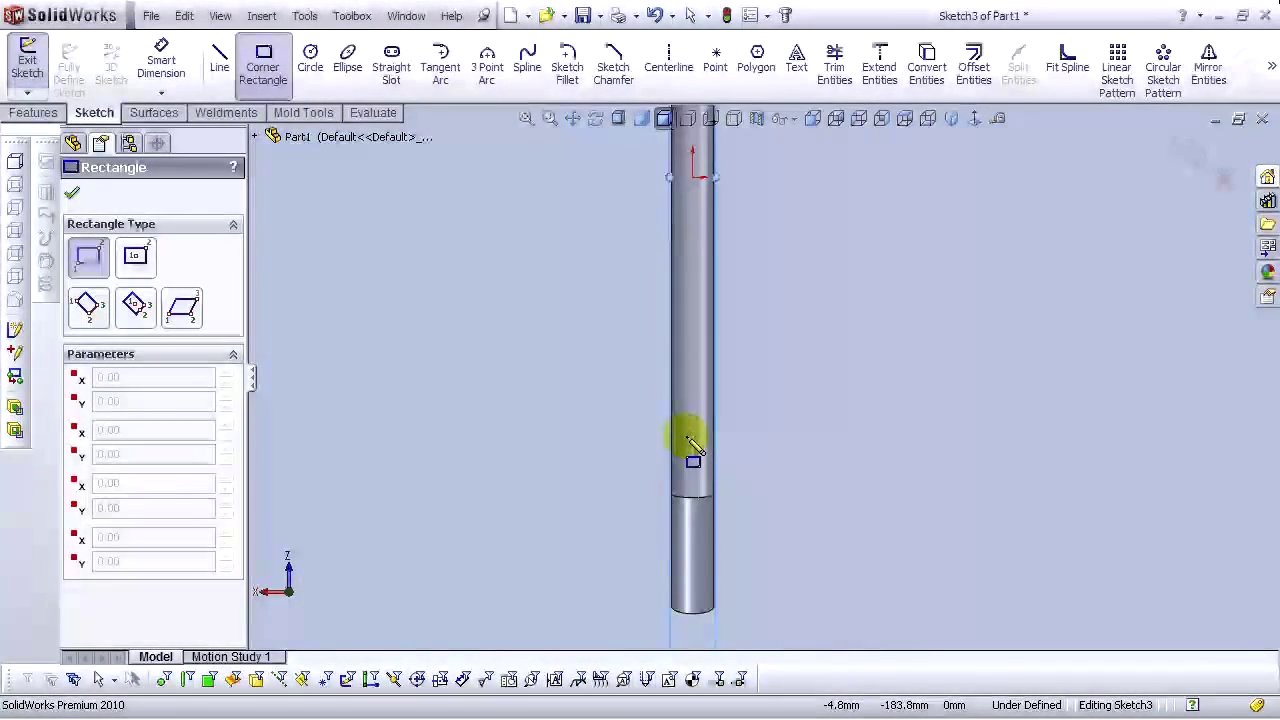
click(687, 437)
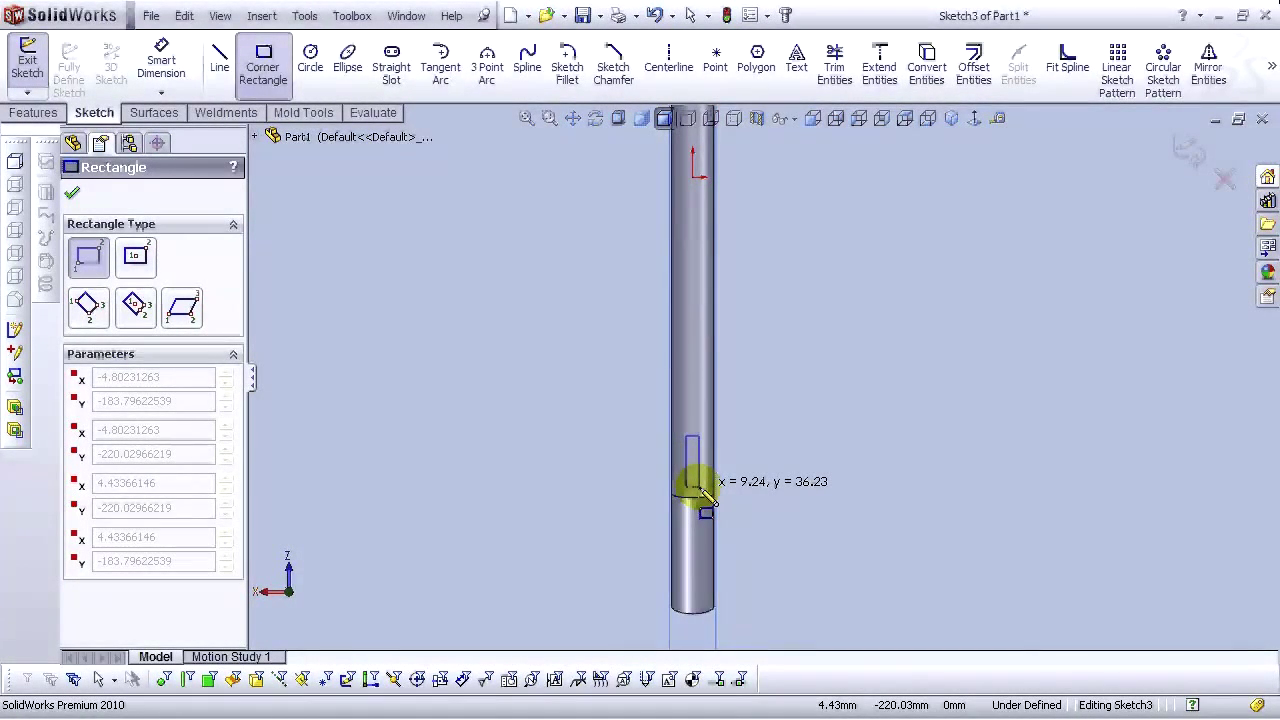
click(701, 489)
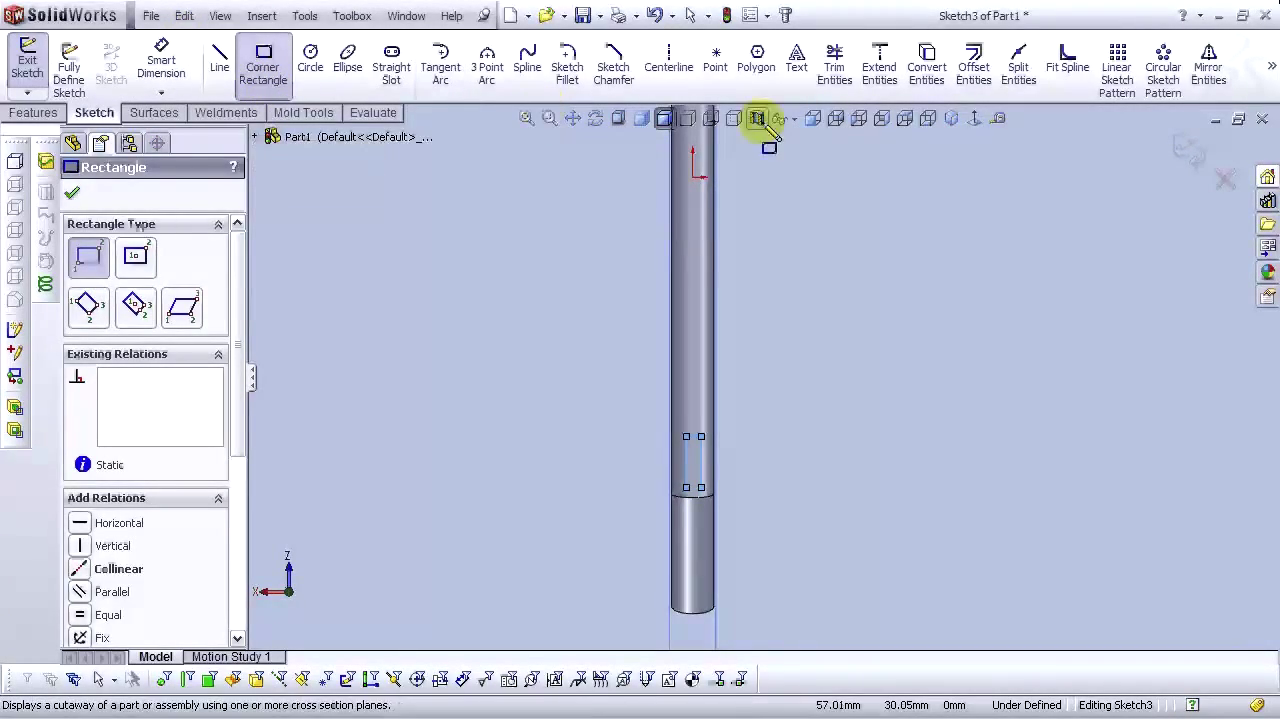
Draw a vertical construction centerline from the sketch origin down past the rectangle
click(670, 75)
click(691, 177)
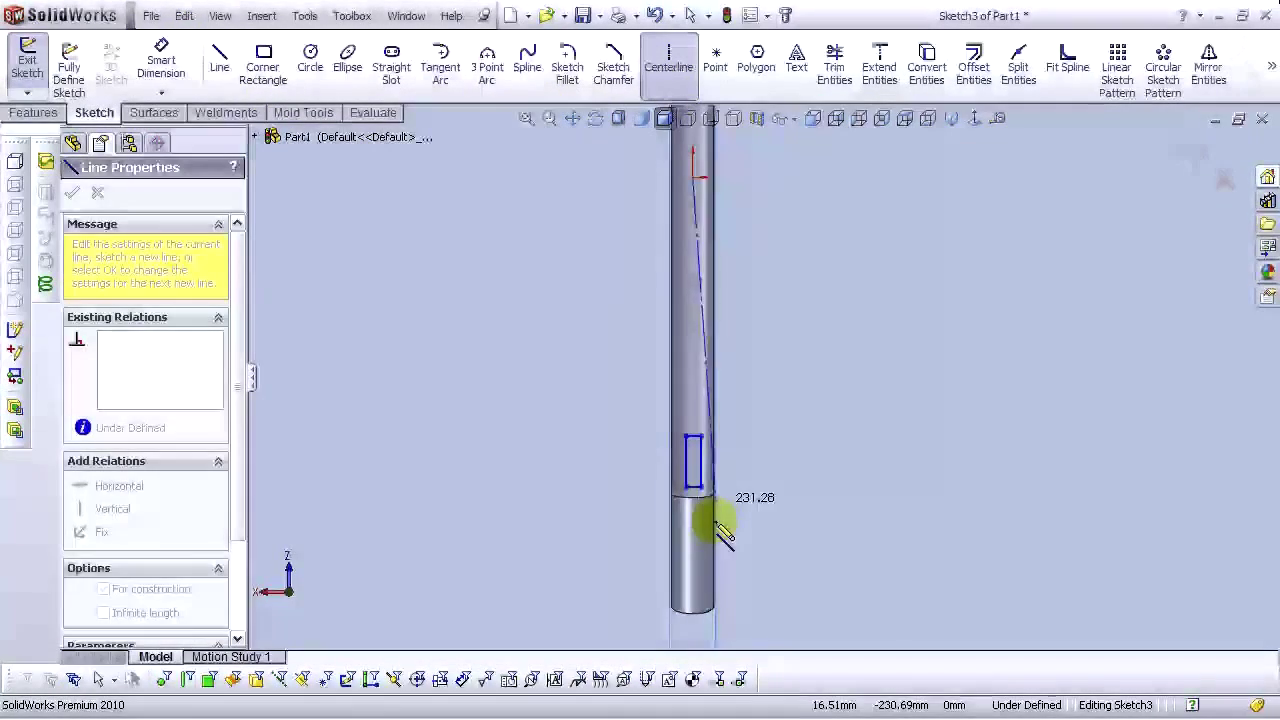
click(688, 545)
right_click(690, 548)
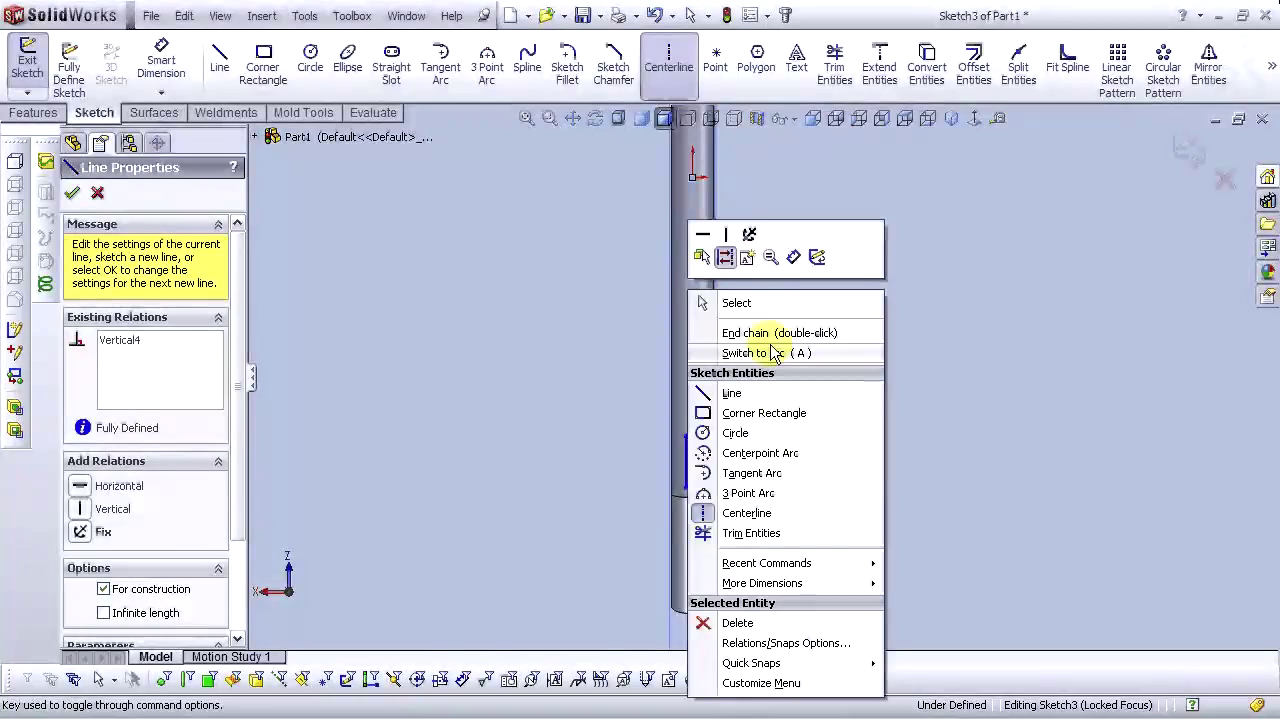
click(740, 302)
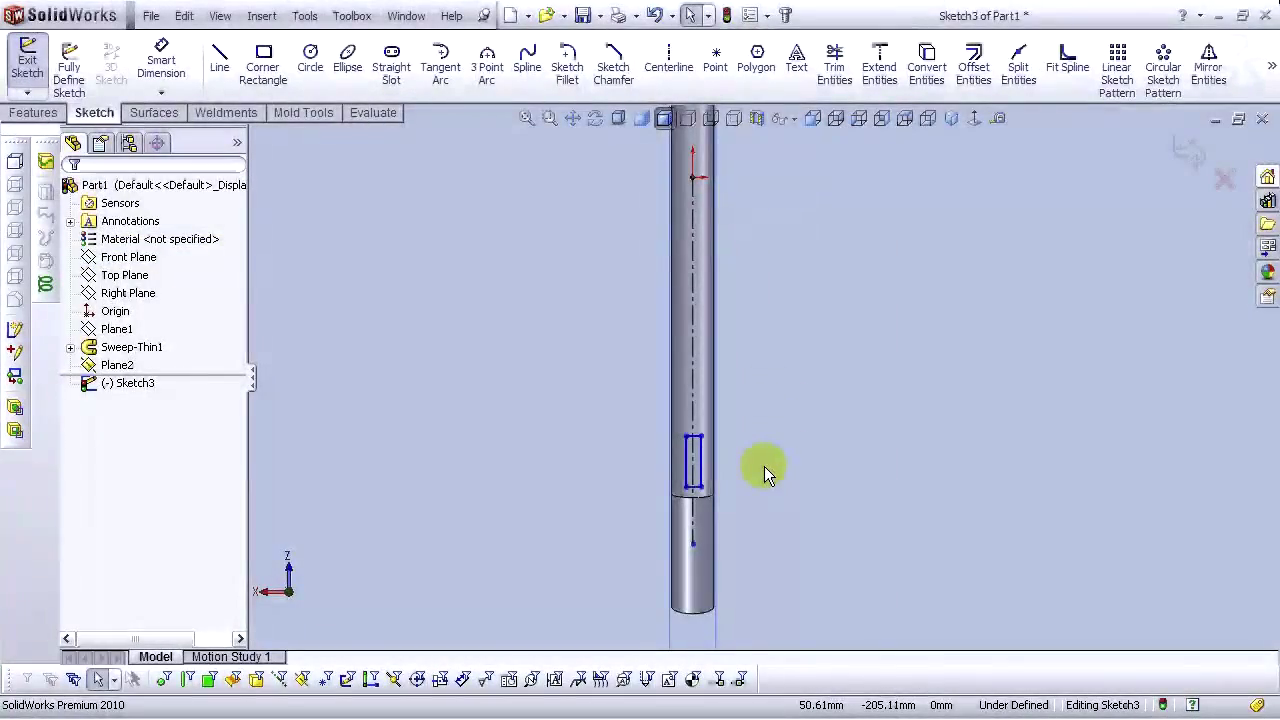
scroll(680, 457, down, 5)
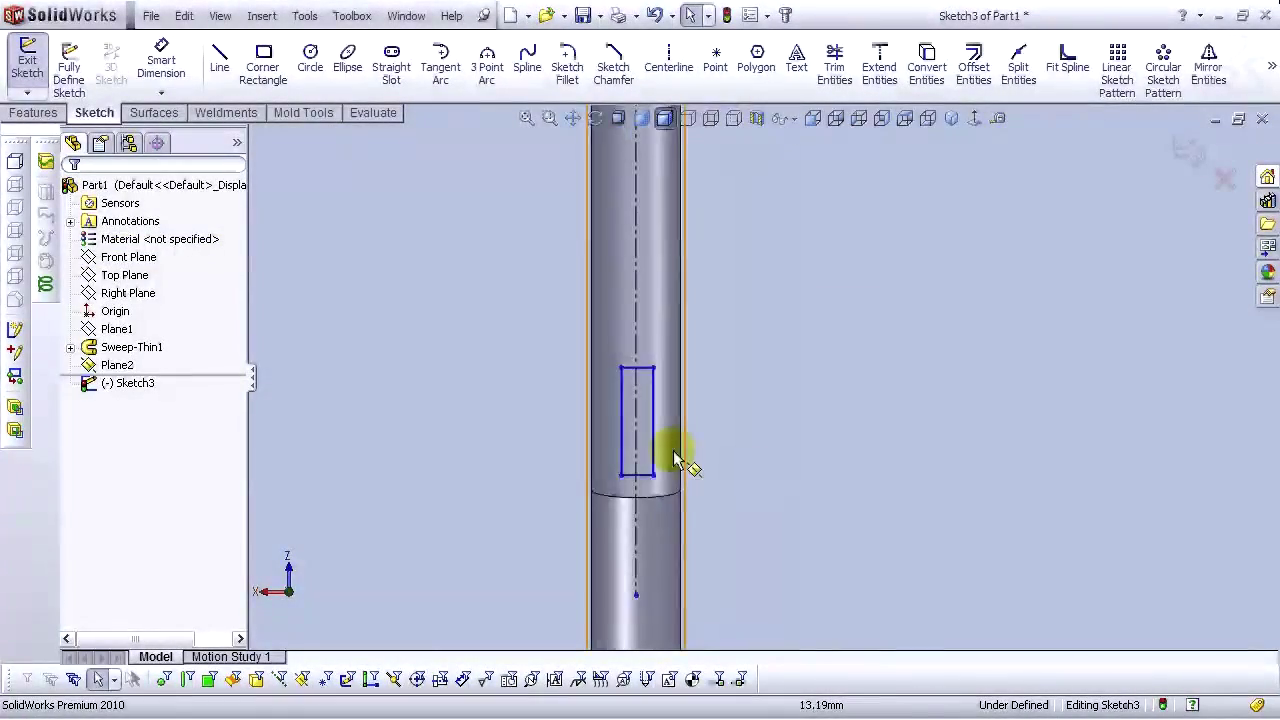
scroll(794, 485, up, 5)
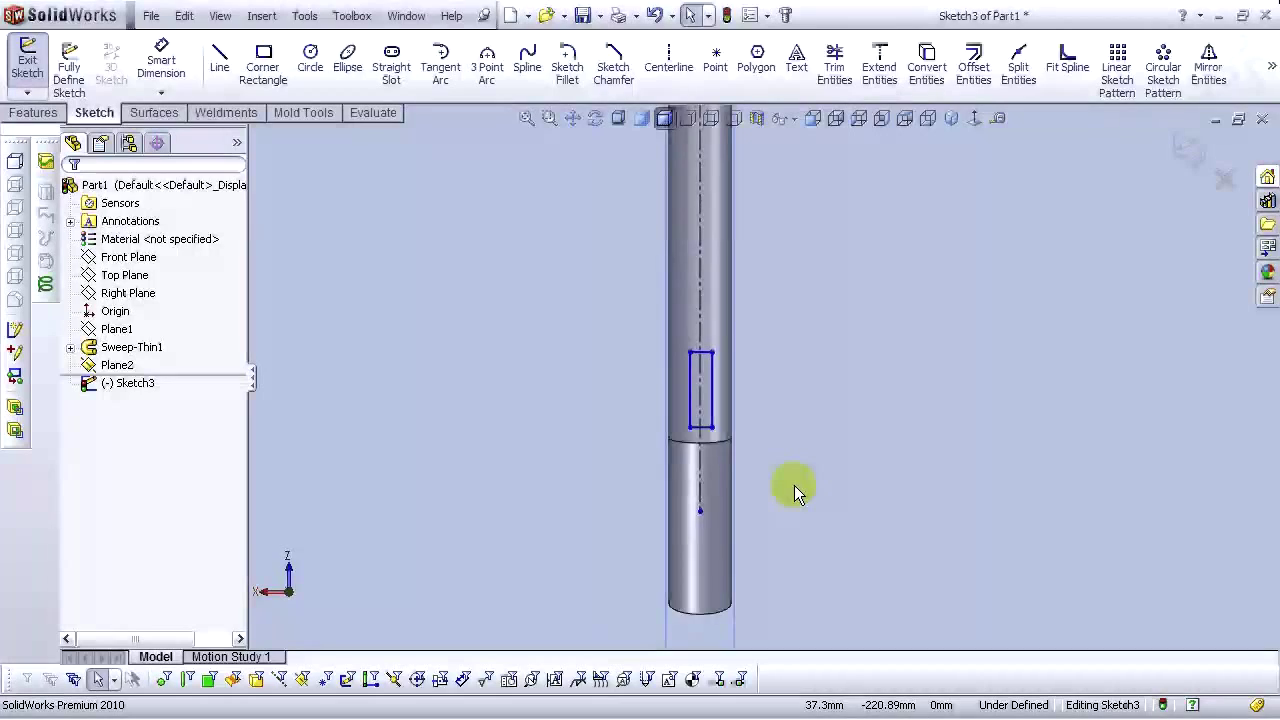
scroll(752, 434, down, 2)
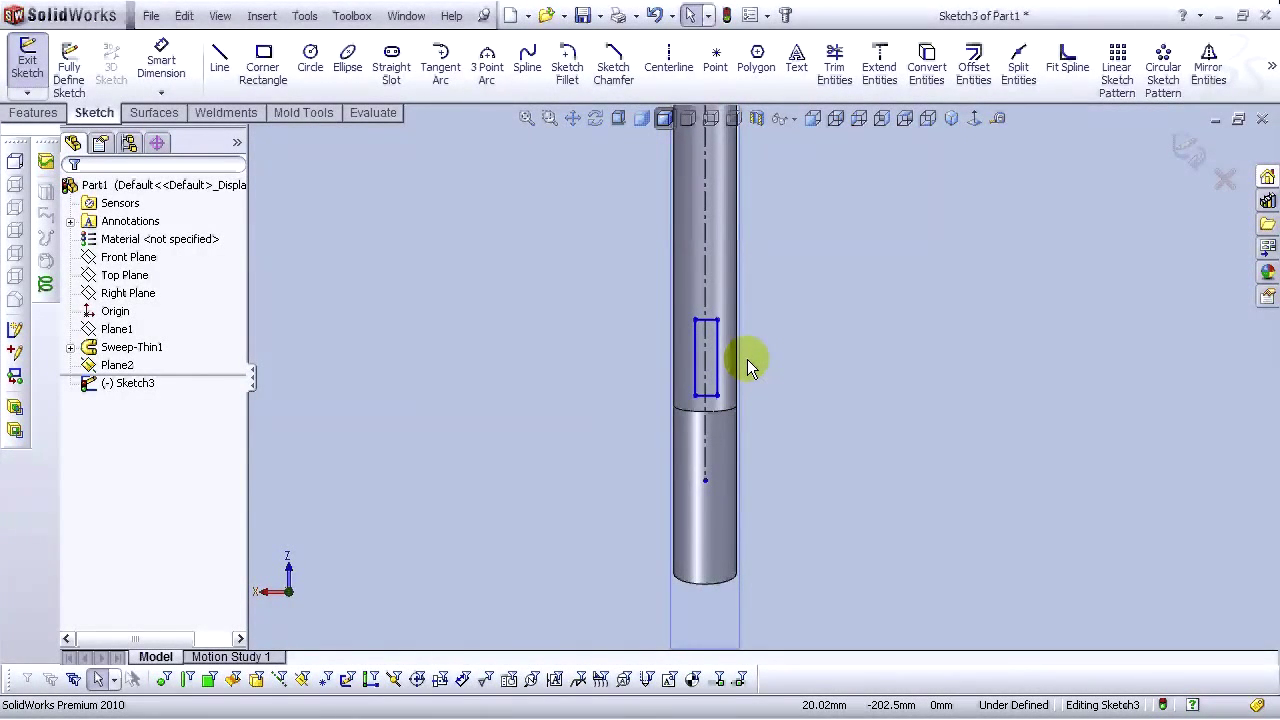
scroll(746, 325, down, 2)
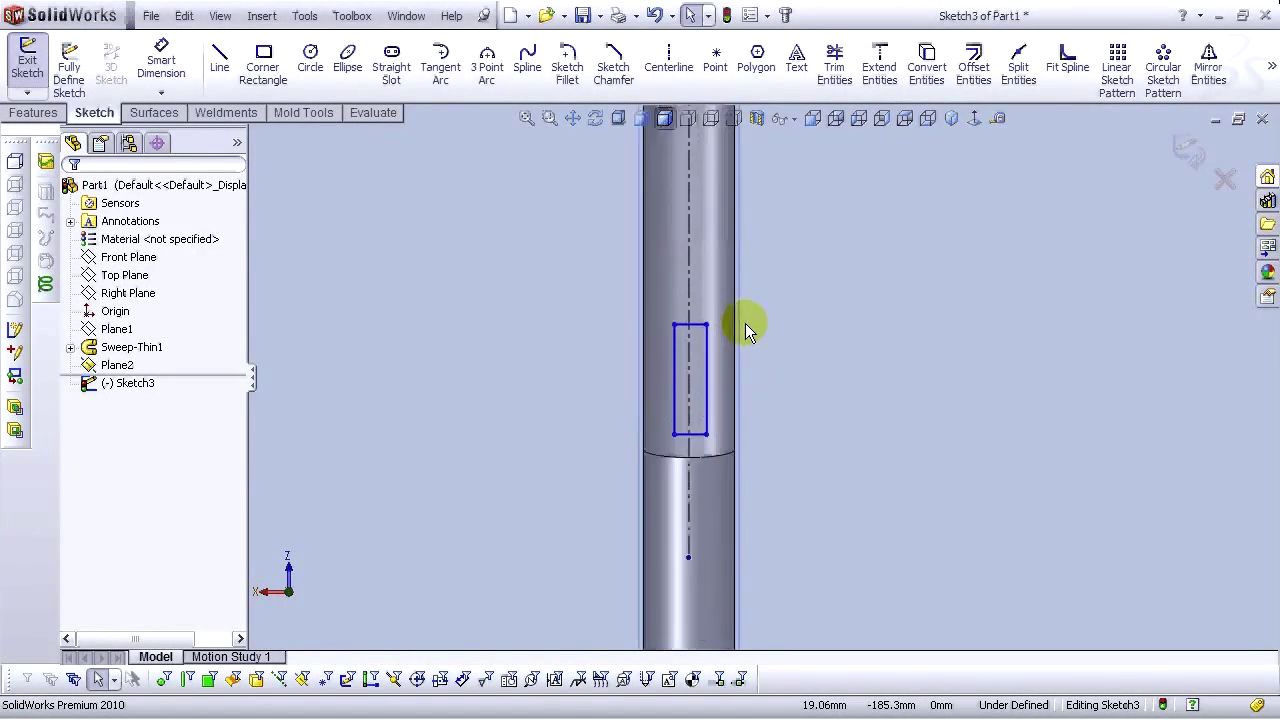
click(158, 68)
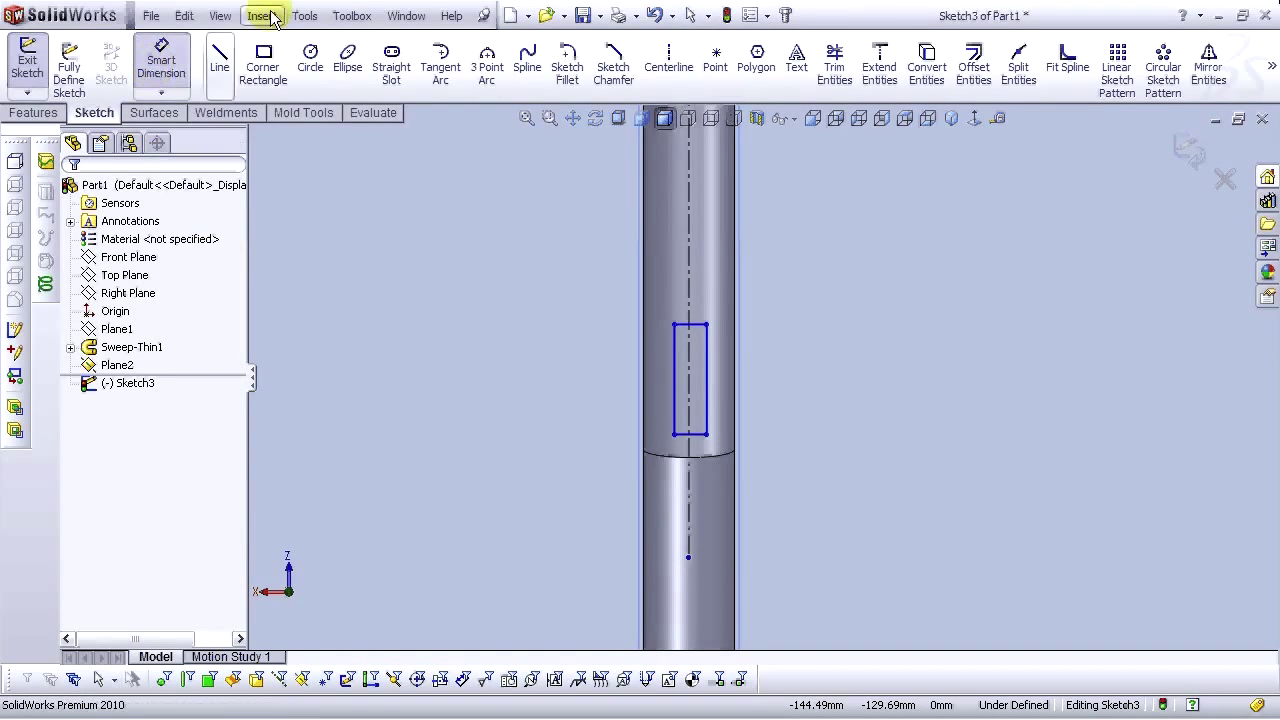
Dimension the rectangle's top edge to a 2 mm width
click(705, 329)
click(770, 293)
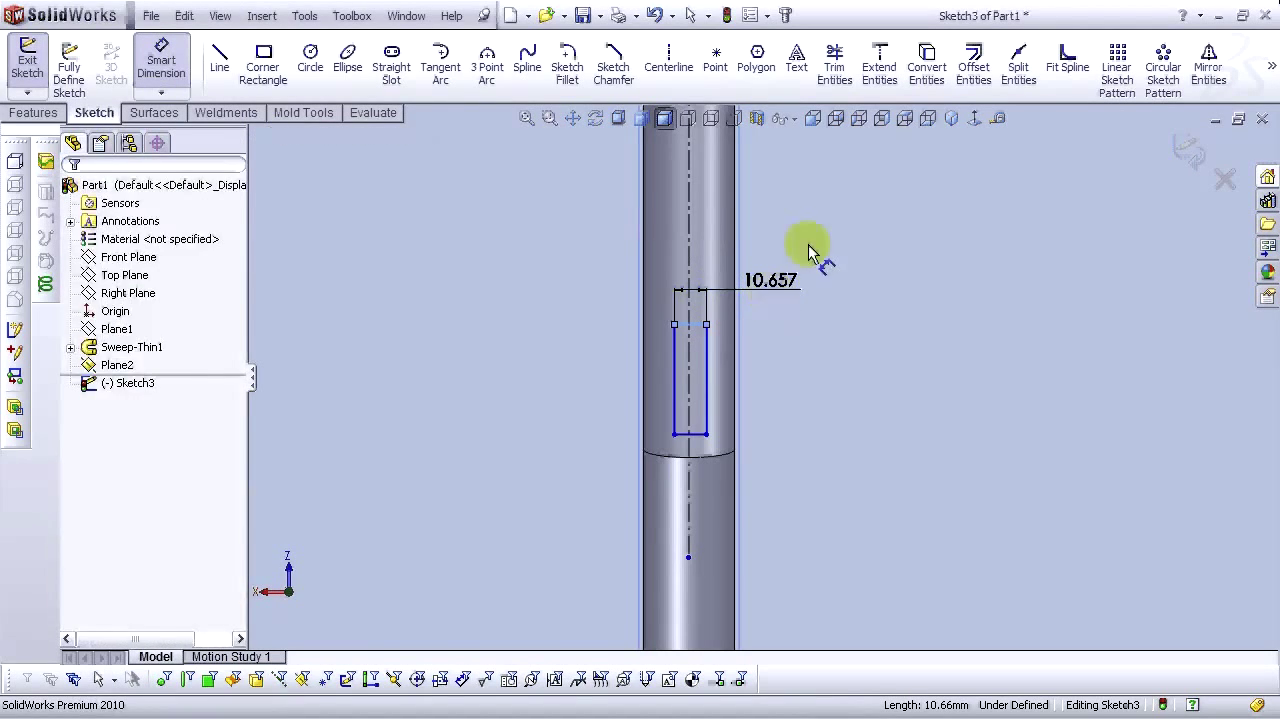
text(2)
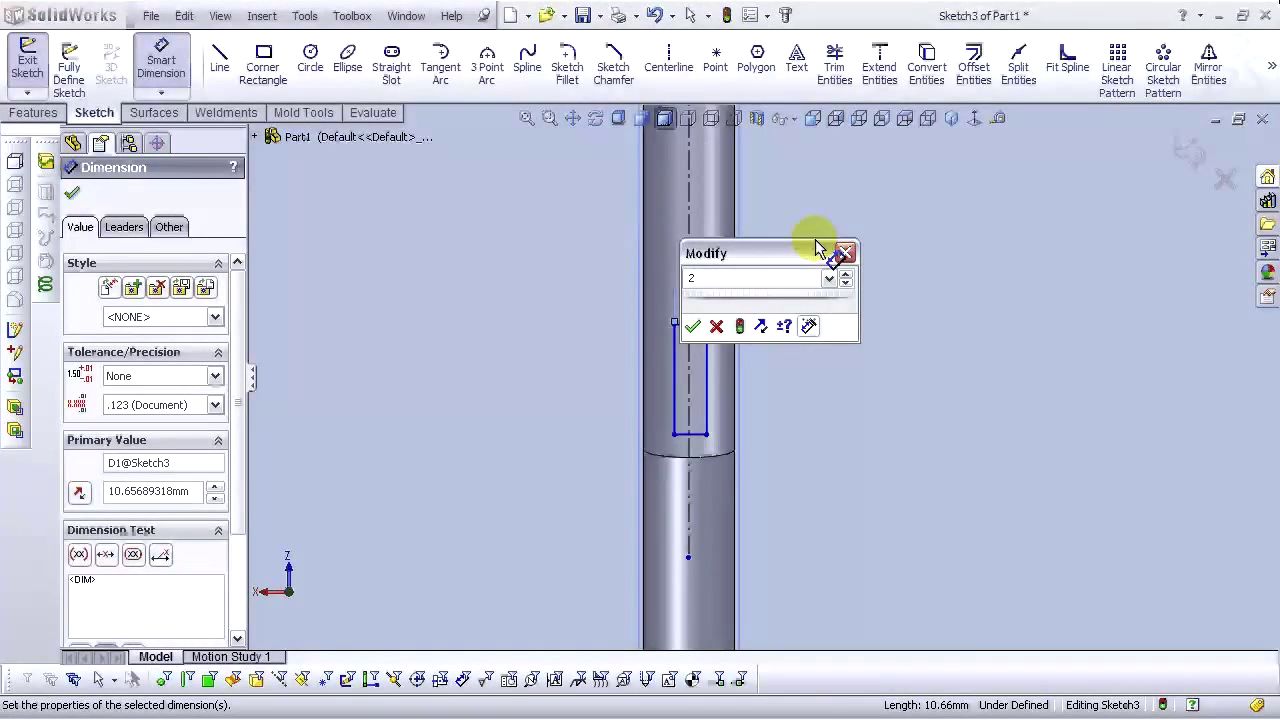
key(Return)
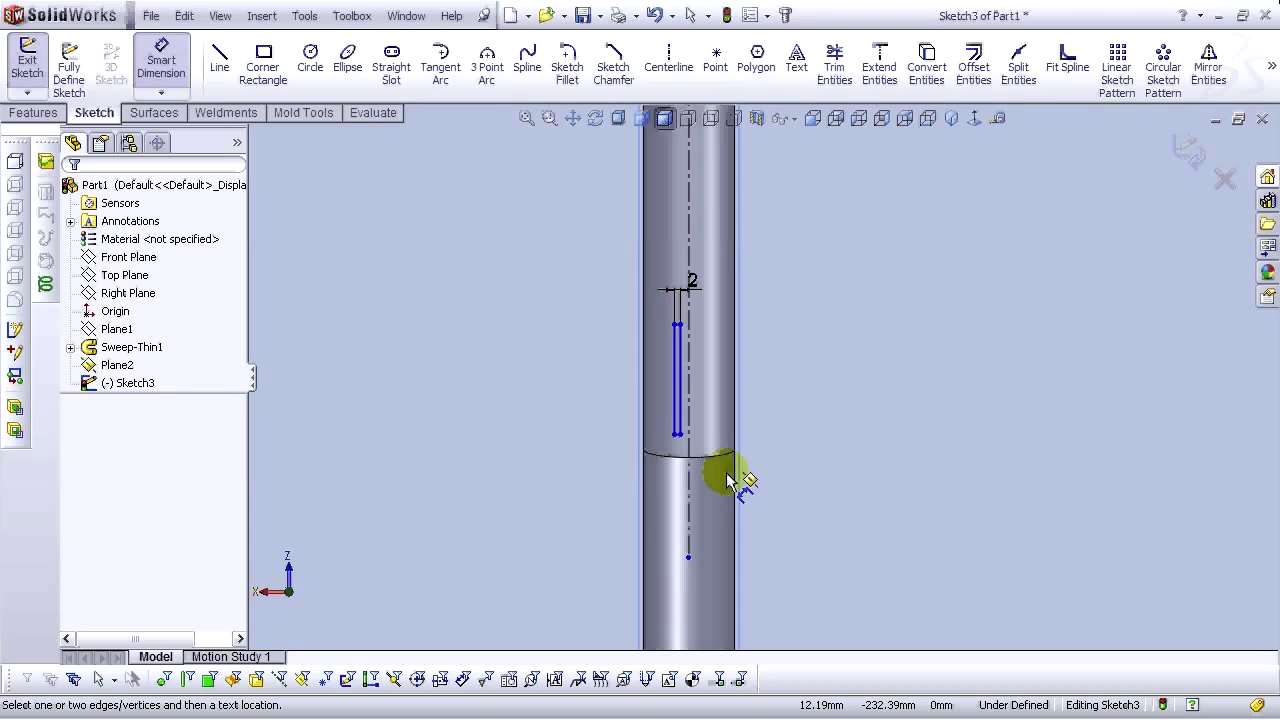
scroll(718, 428, down, 2)
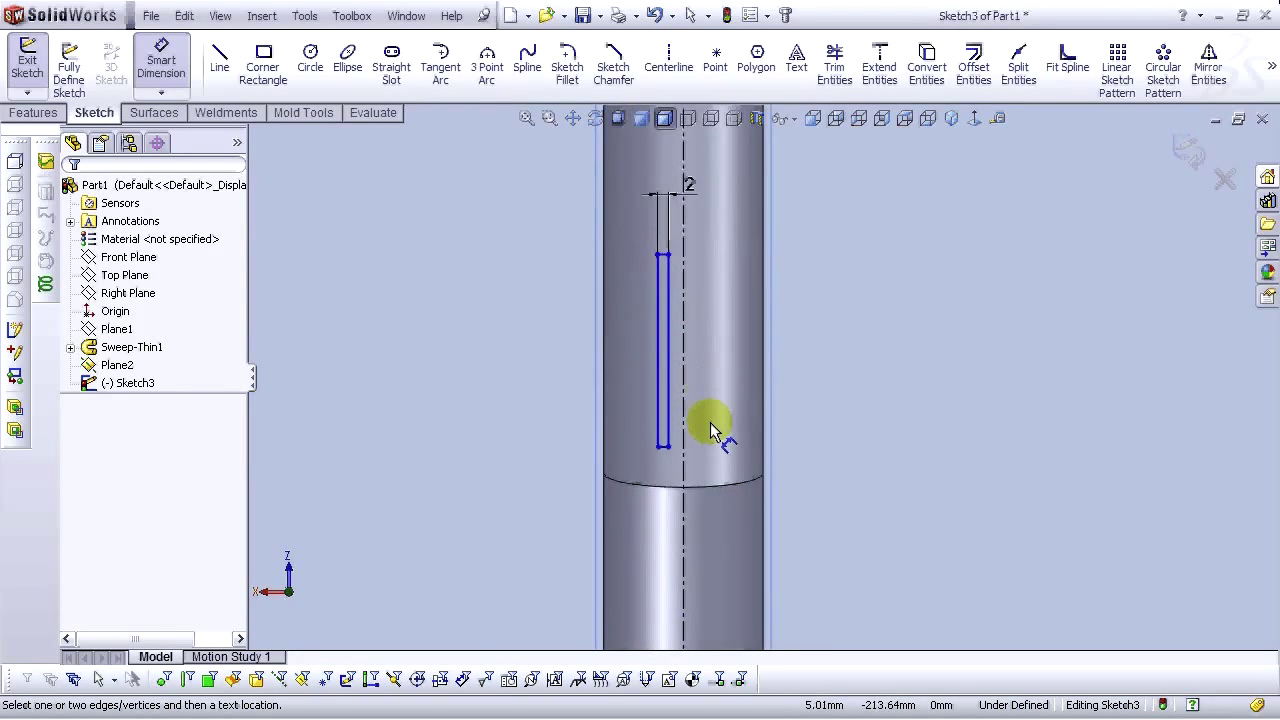
scroll(712, 432, down, 2)
click(716, 70)
Place a point at the rectangle's bottom-edge middle and make it the centreline's midpoint
click(624, 437)
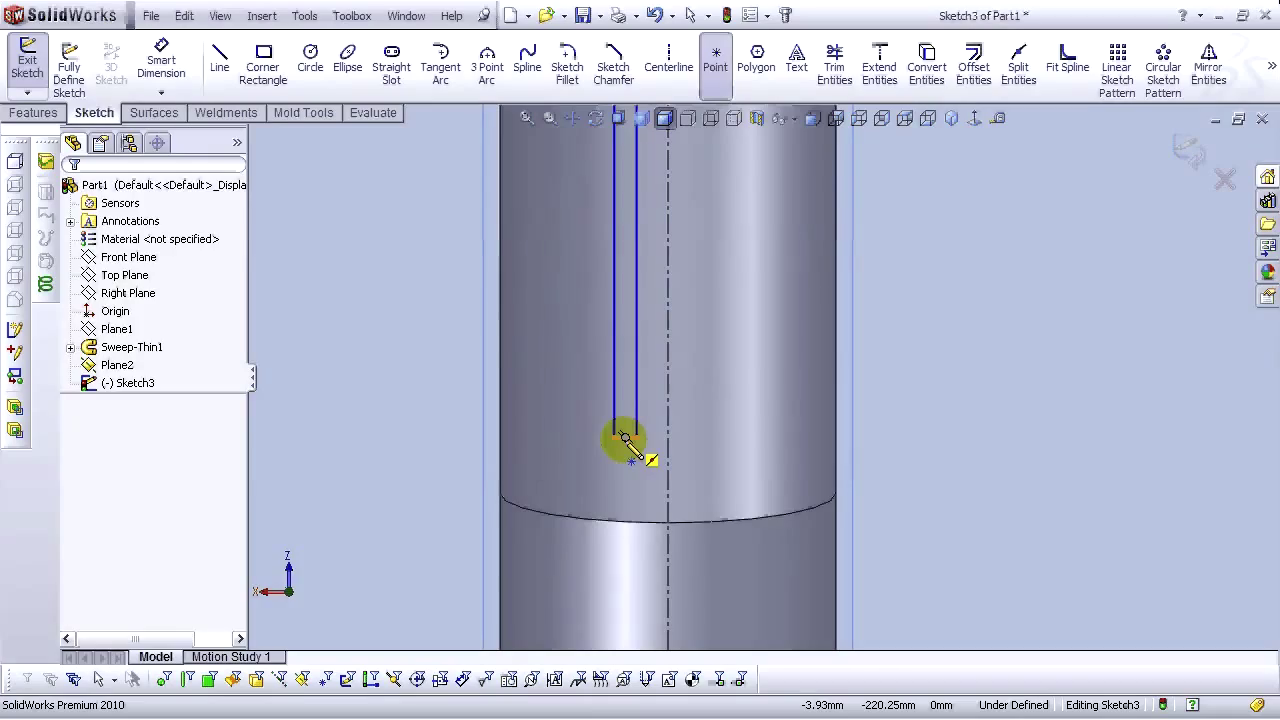
right_click(624, 437)
click(688, 311)
click(624, 437)
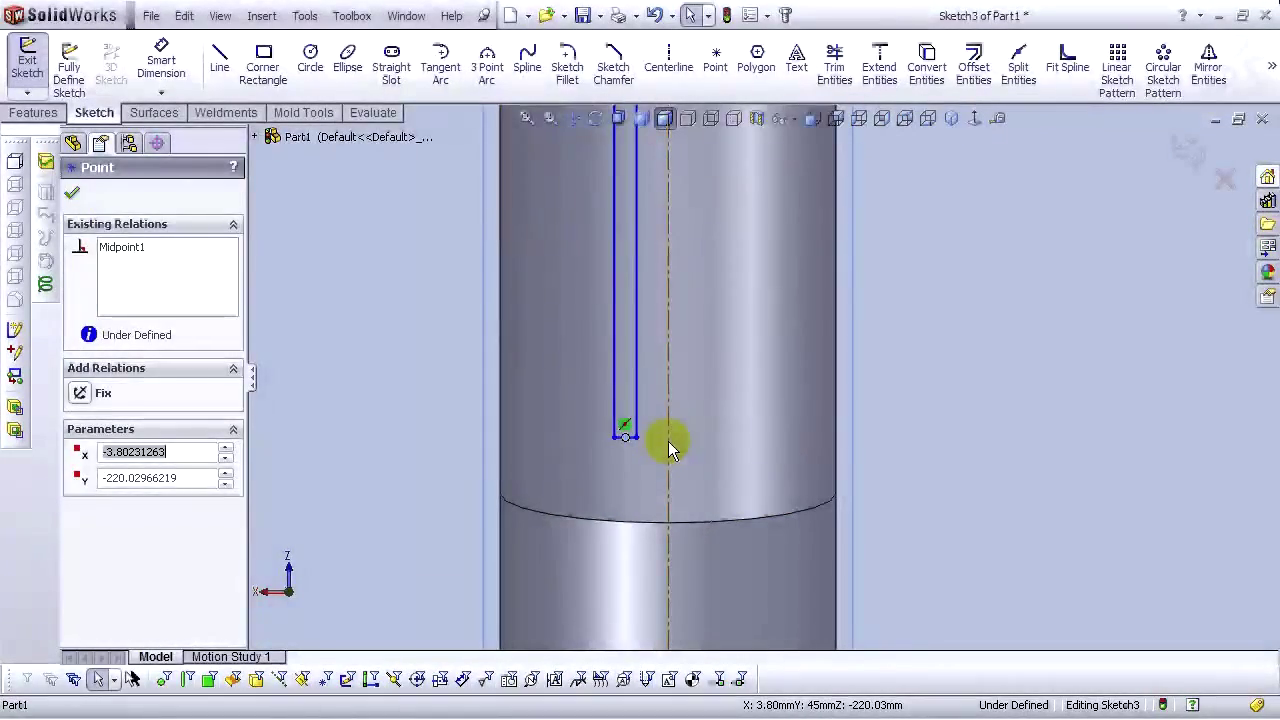
ctrl+click(668, 441)
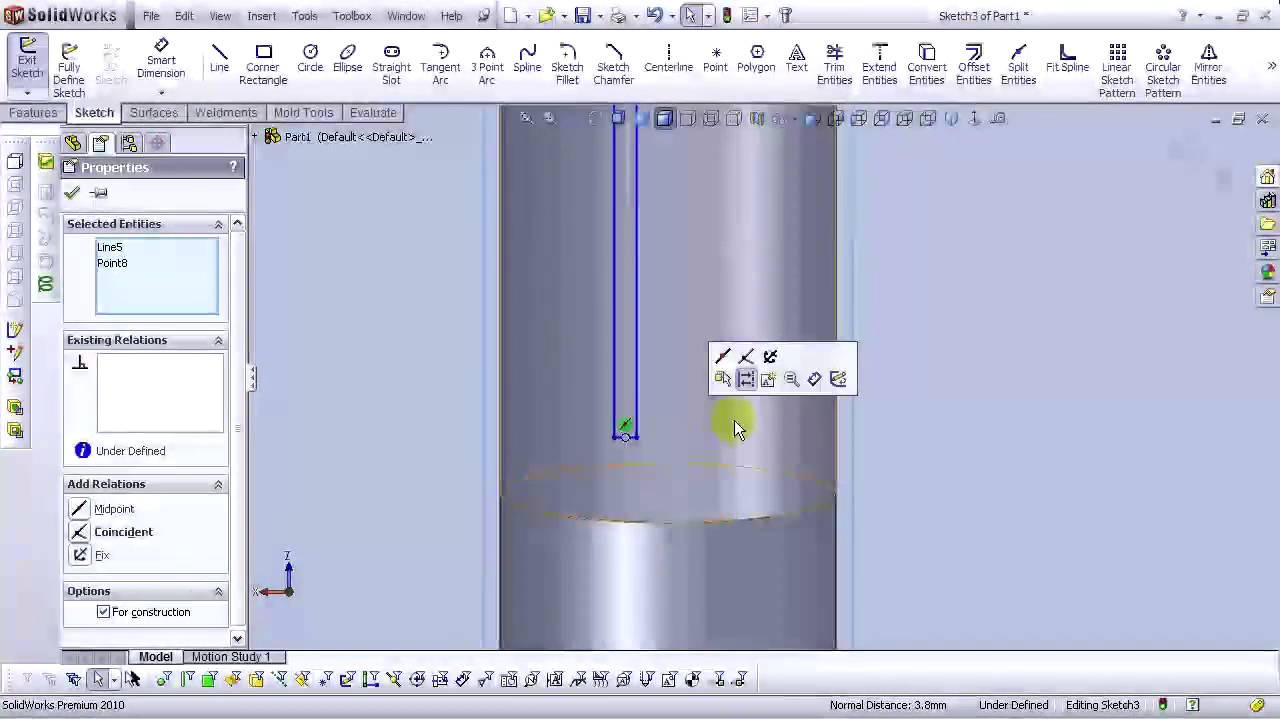
click(722, 357)
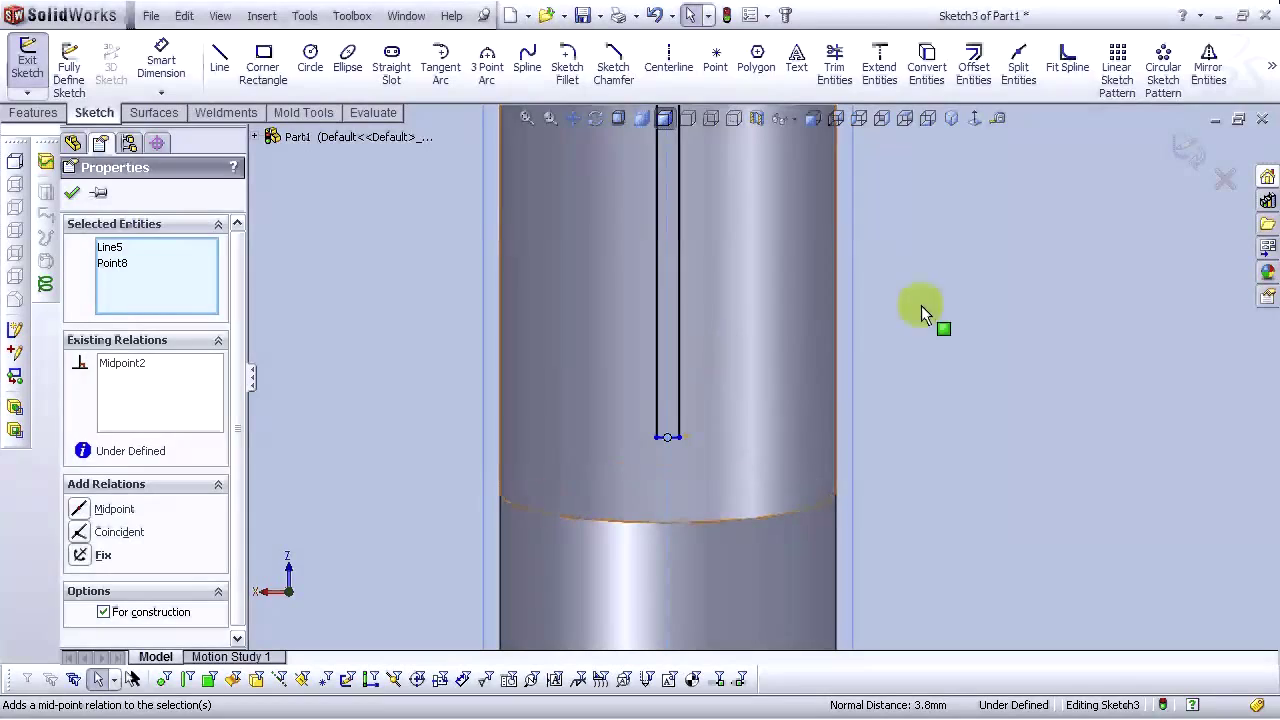
click(966, 361)
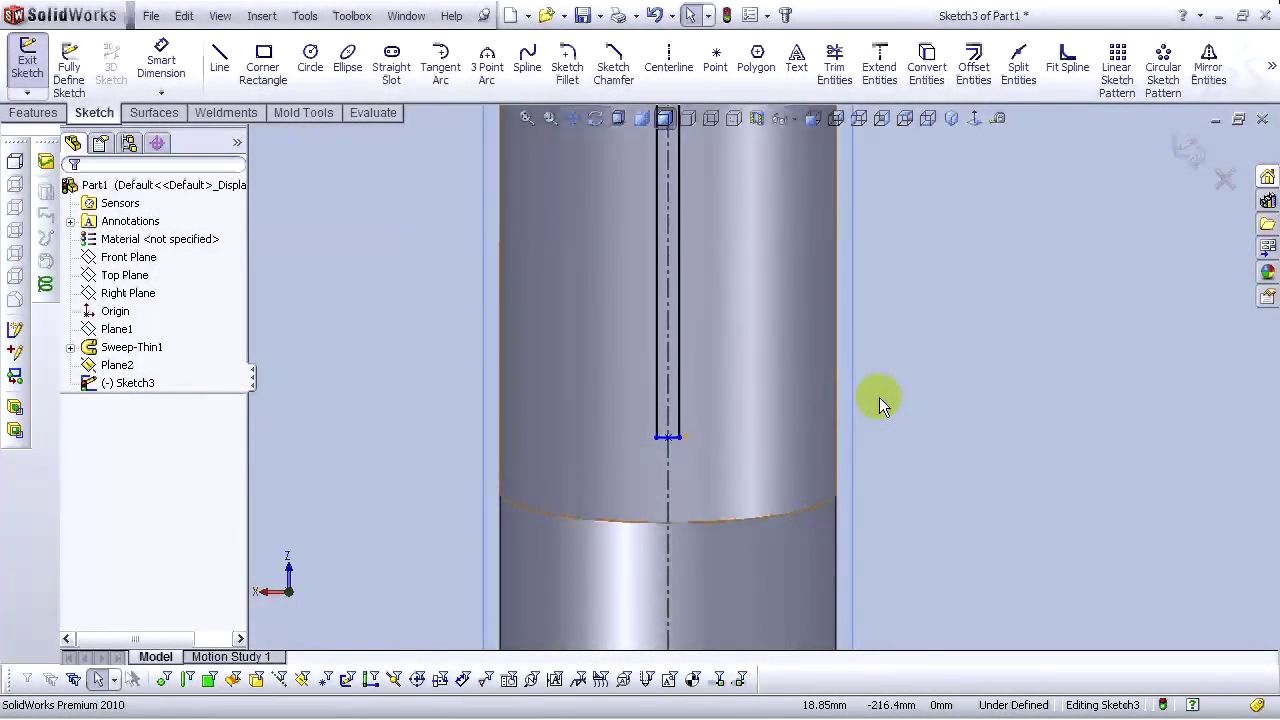
scroll(879, 397, up, 5)
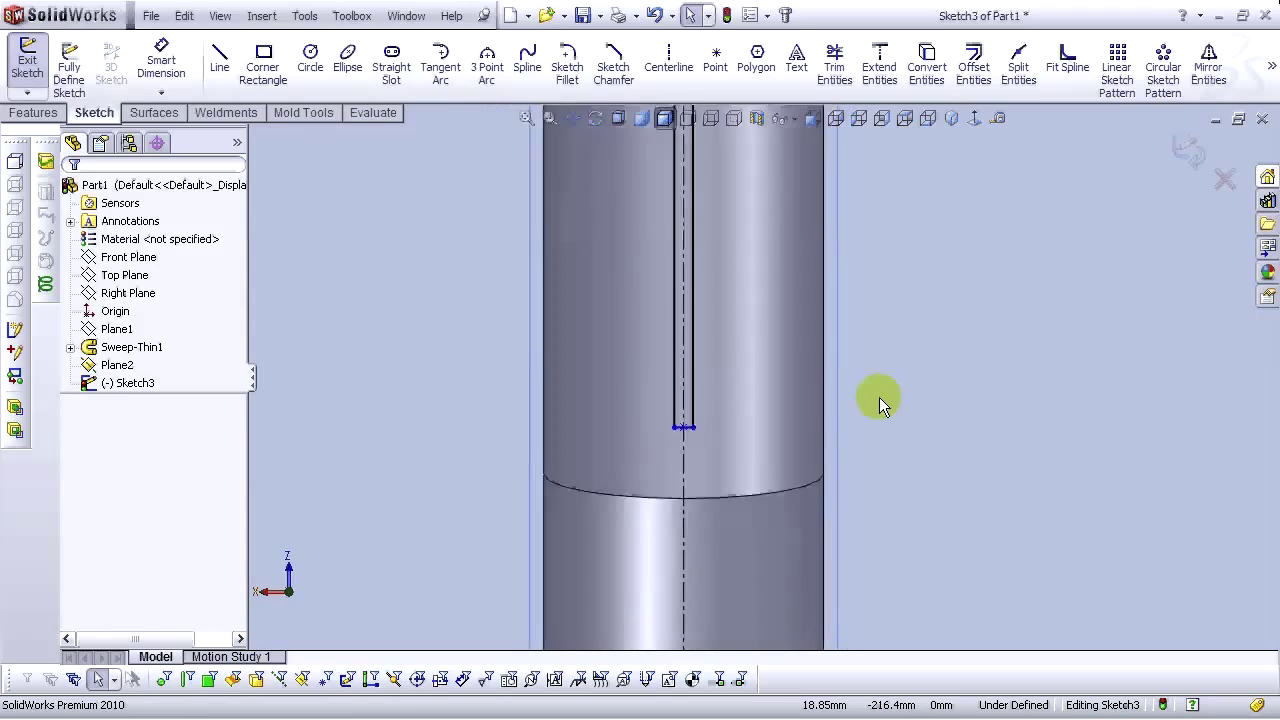
Dimension the slot rectangle's long side to 15 mm and drag its bottom end down the tube
click(150, 64)
click(726, 295)
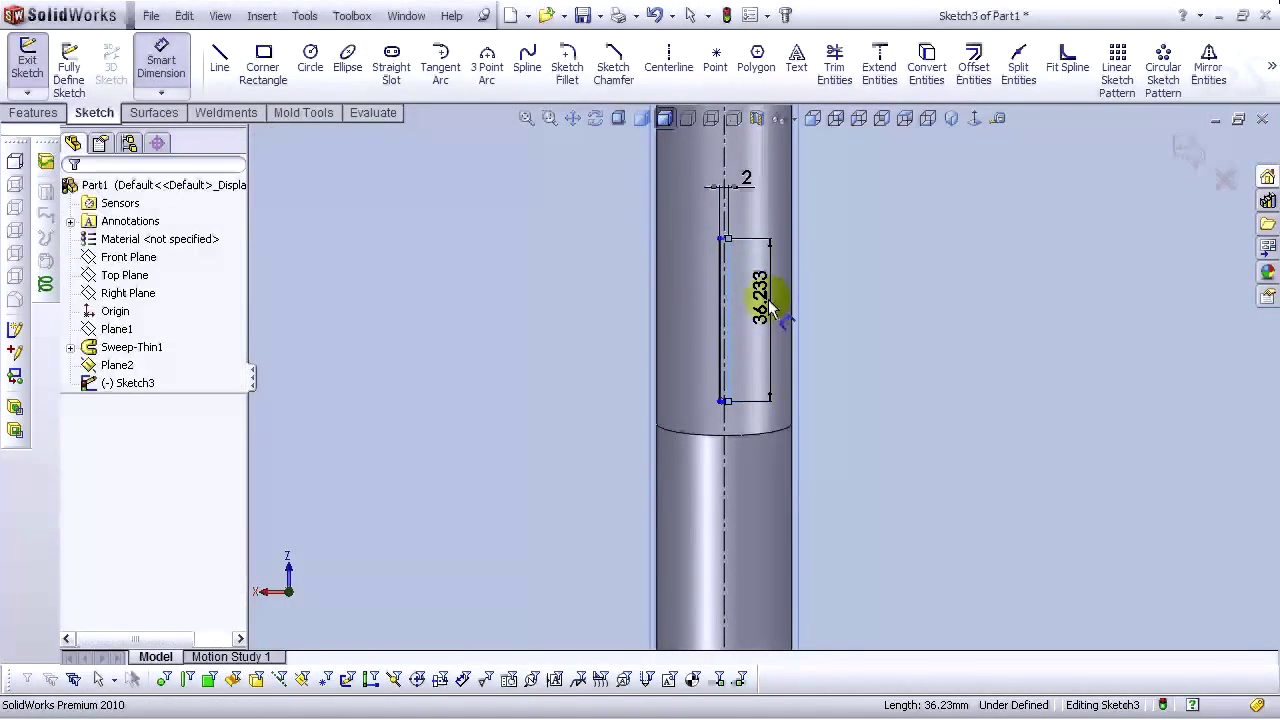
click(768, 308)
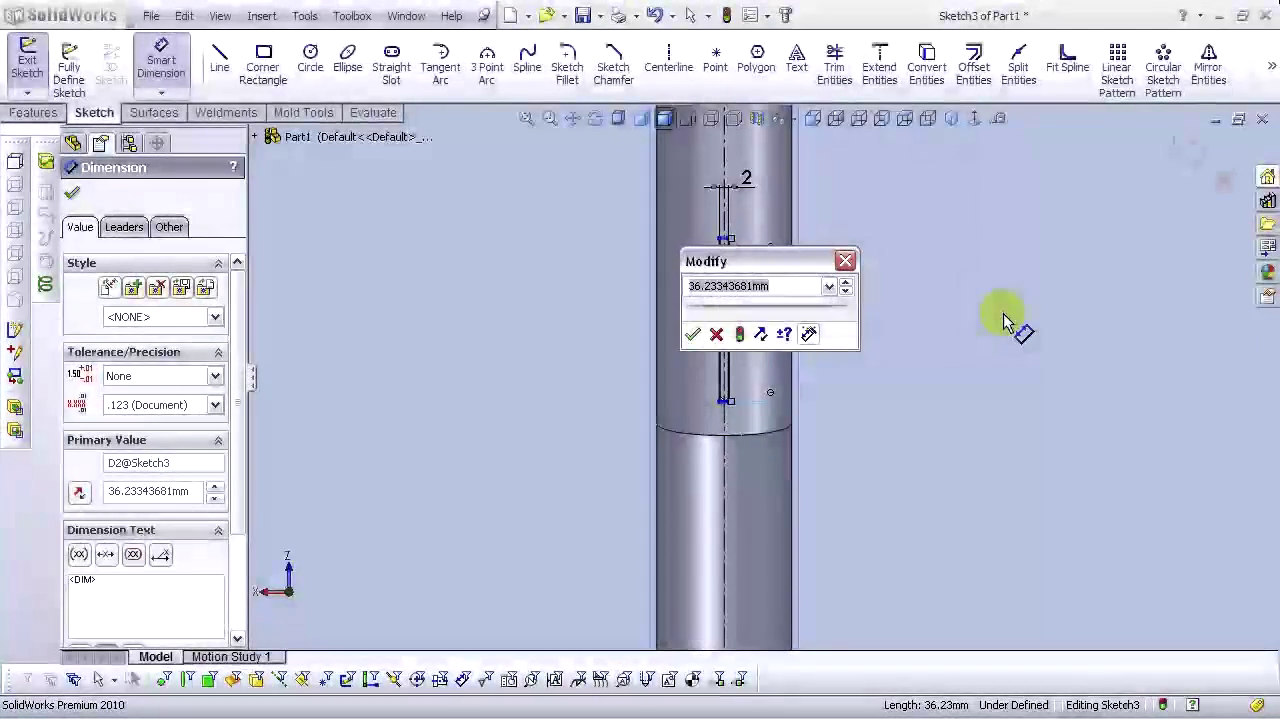
text(15)
key(Return)
key(Escape)
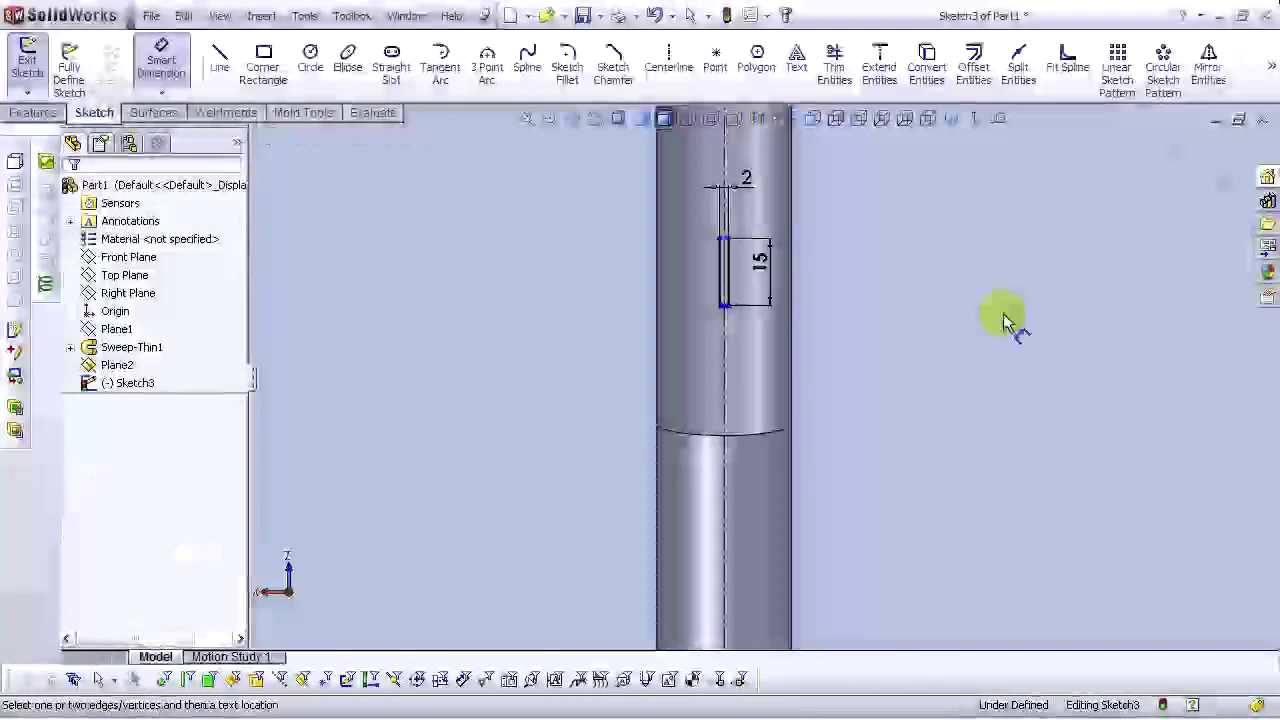
scroll(745, 330, down, 3)
click(737, 380)
drag(745, 396, 737, 491)
click(1030, 388)
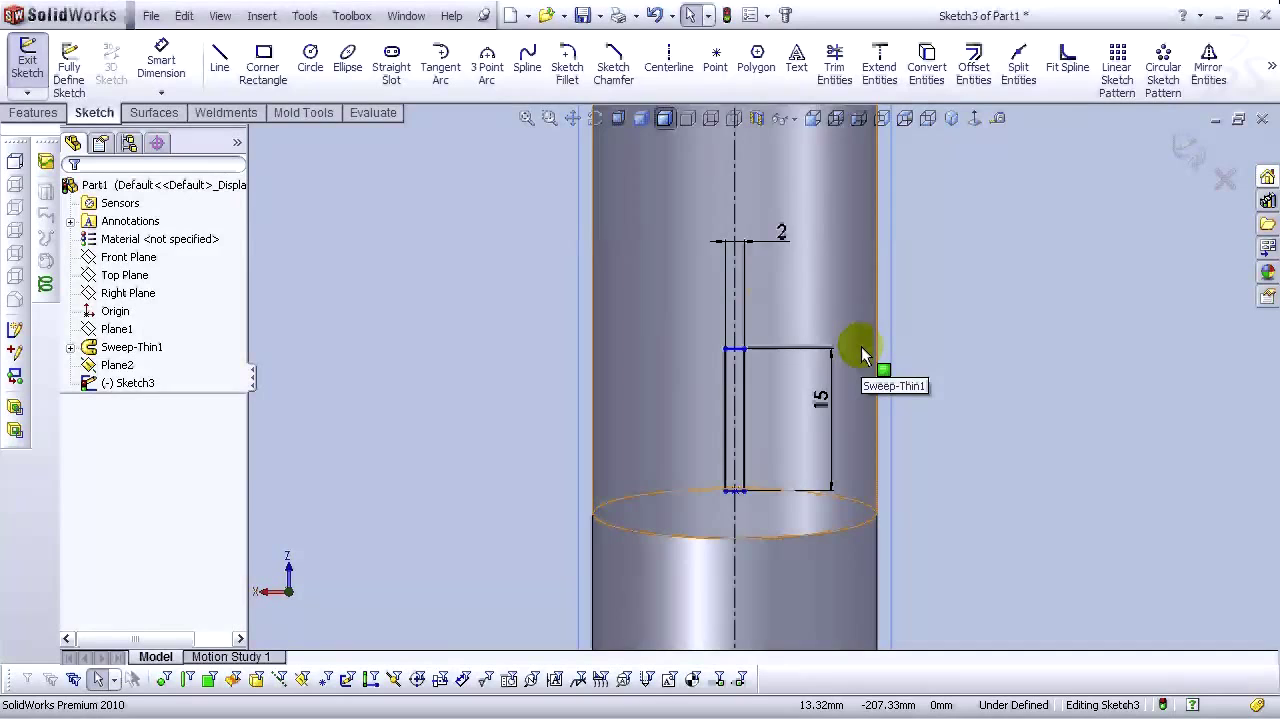
scroll(861, 346, up, 5)
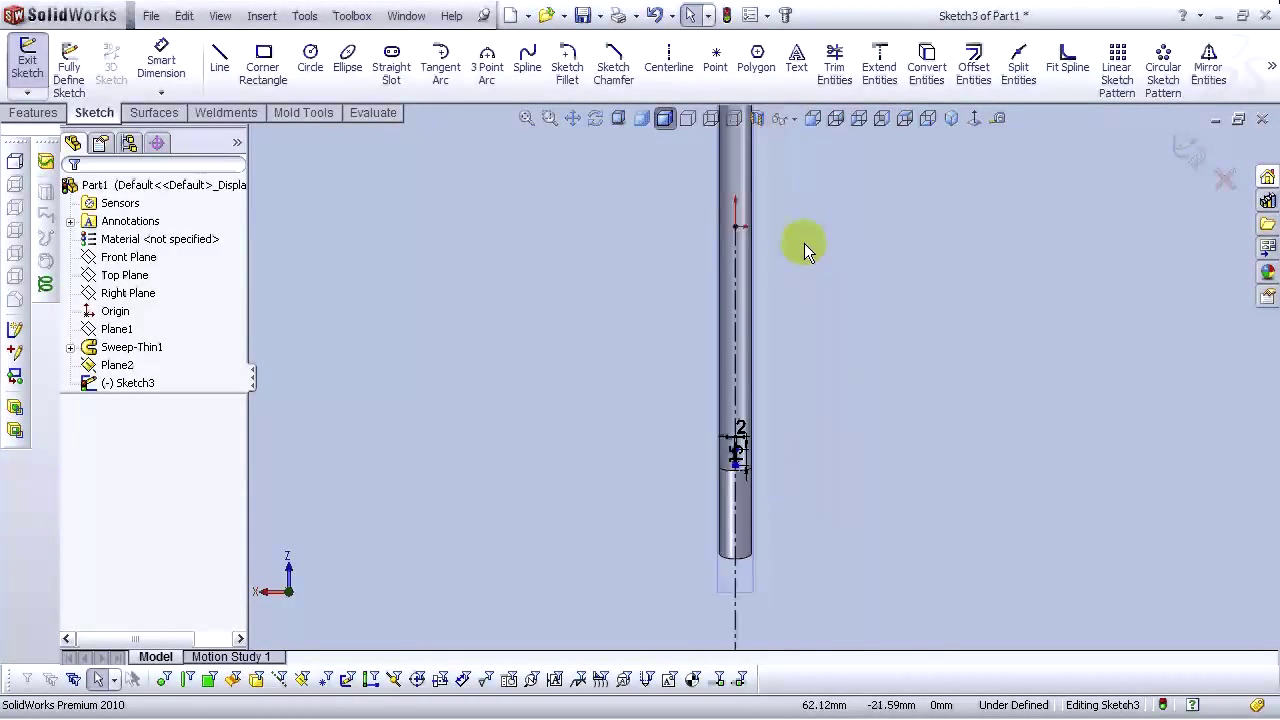
Place a sketch point on the tube's centreline
scroll(810, 400, down, 2)
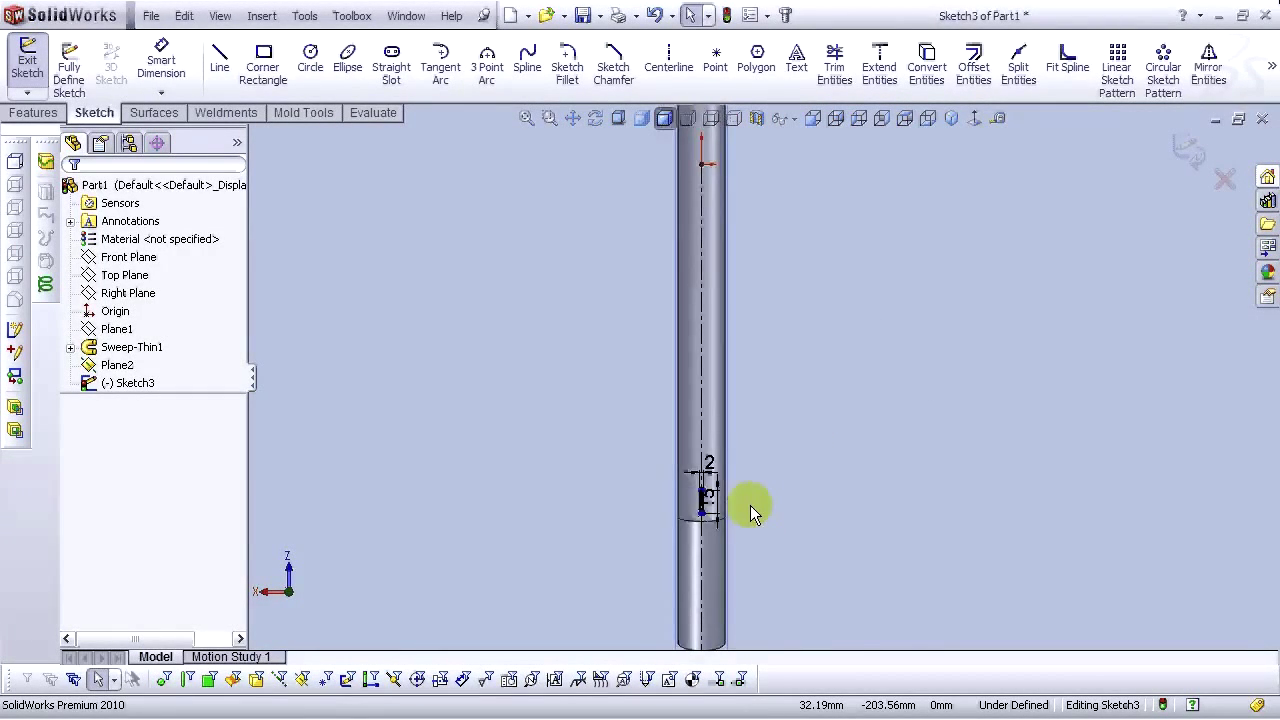
click(715, 58)
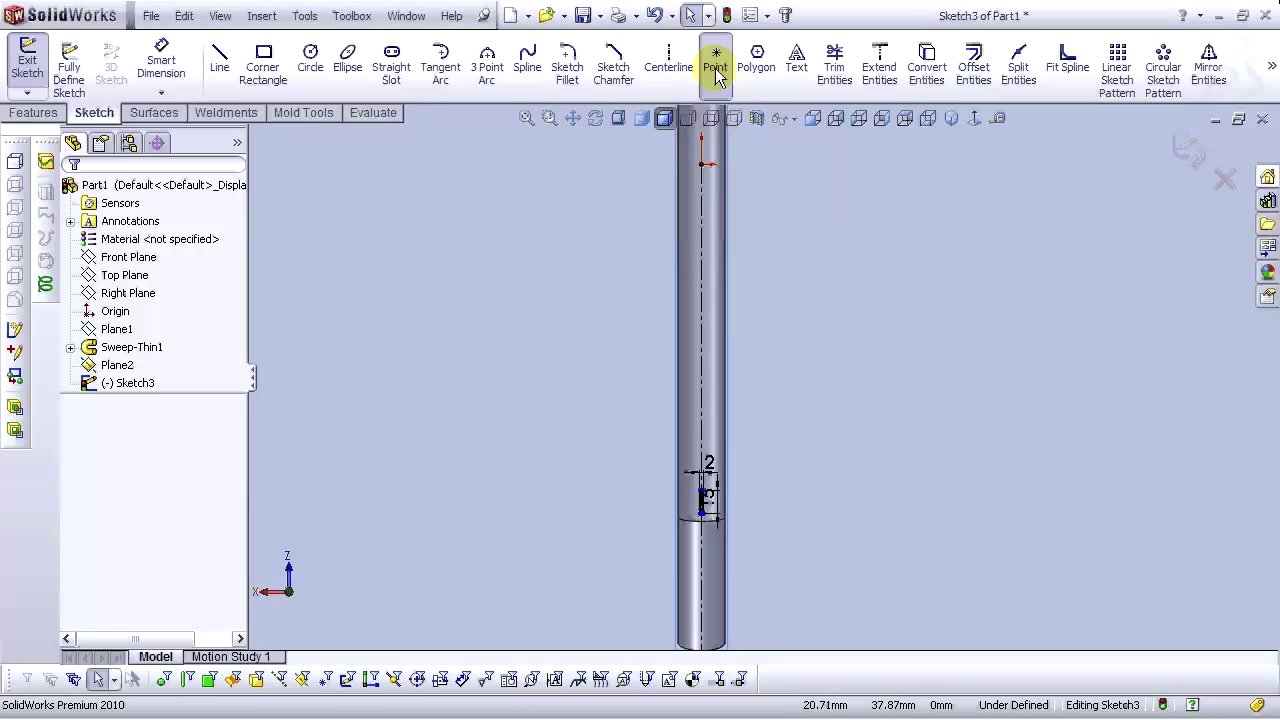
click(702, 367)
right_click(703, 367)
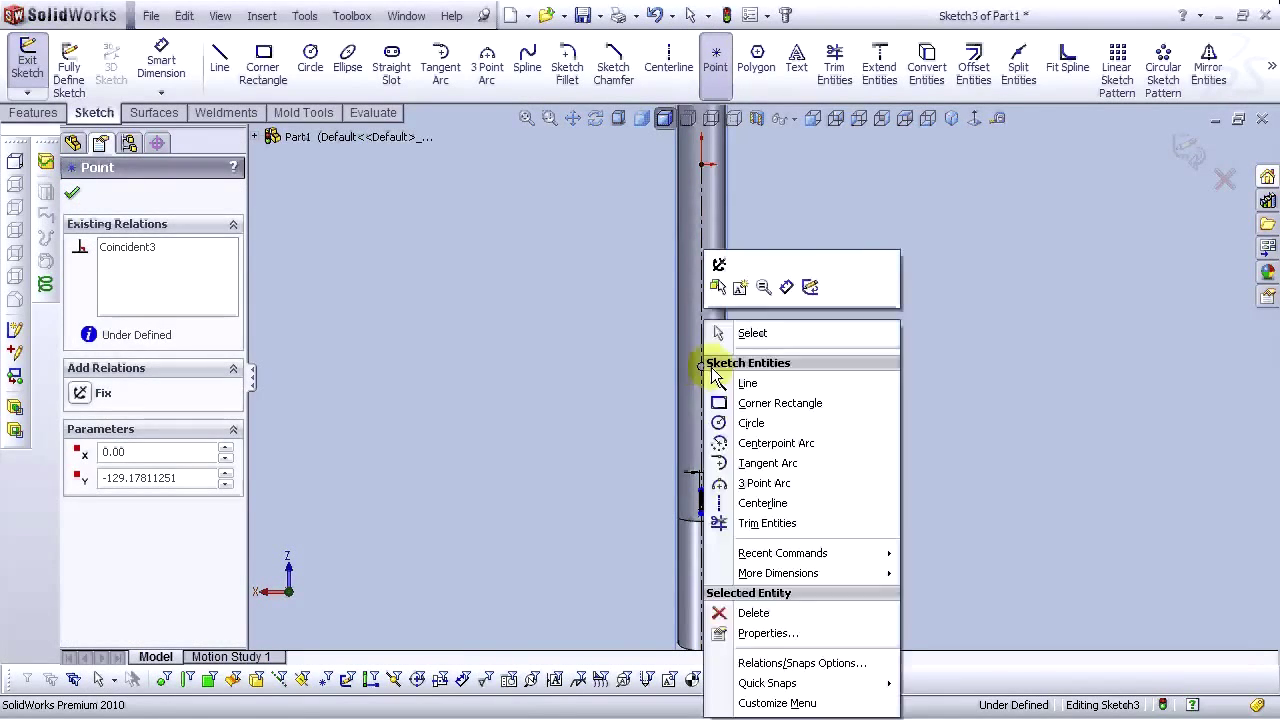
click(750, 337)
Dimension the new point 100 mm from the point at the top of the sketch line
click(145, 72)
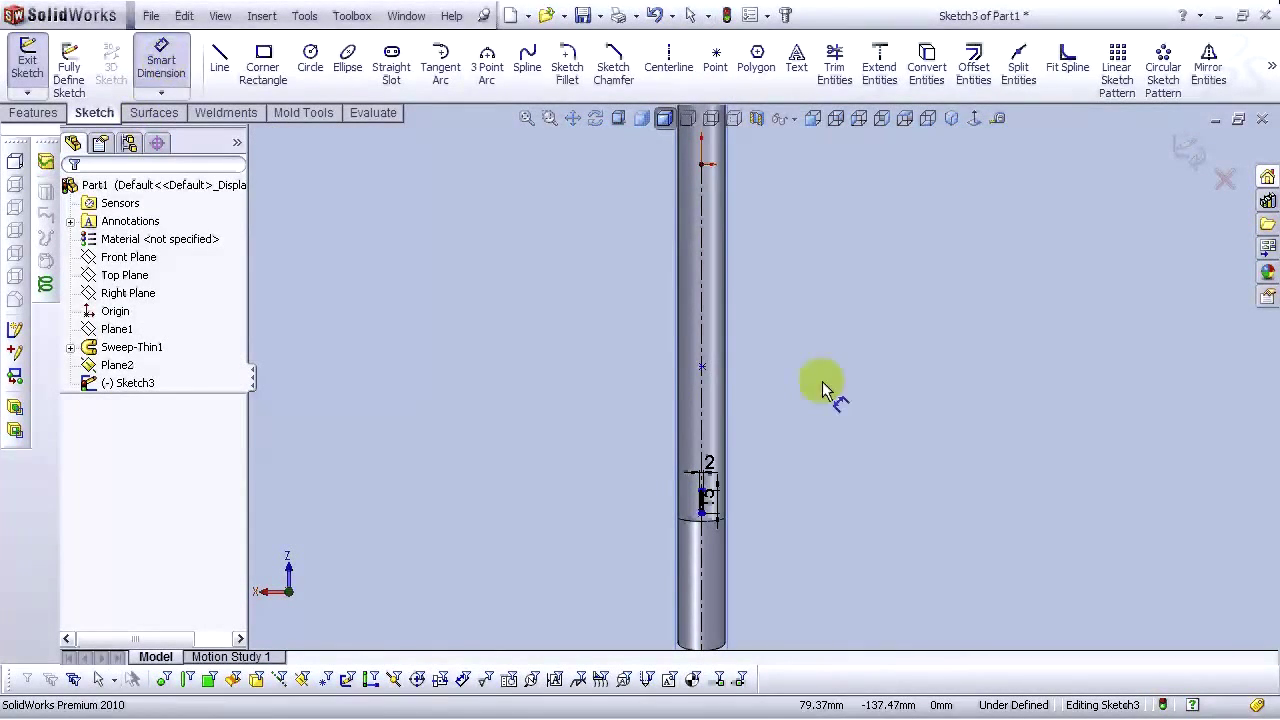
click(701, 165)
click(701, 366)
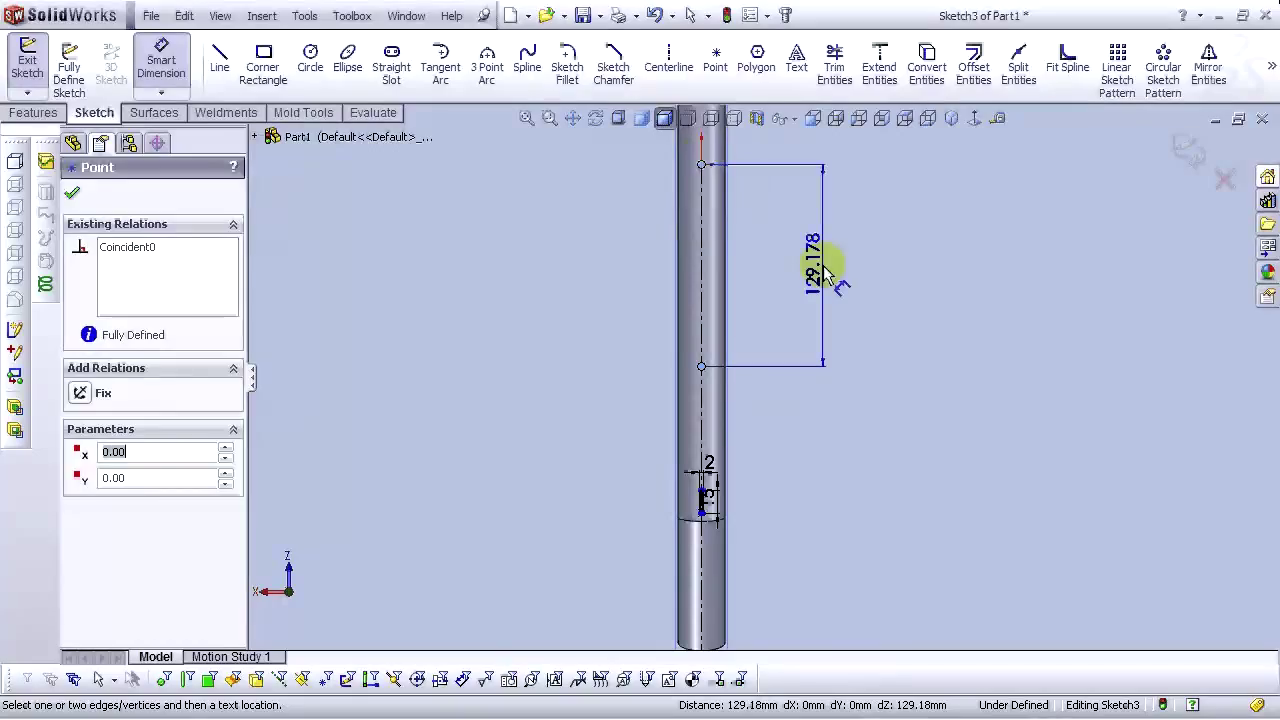
click(820, 260)
text(200)
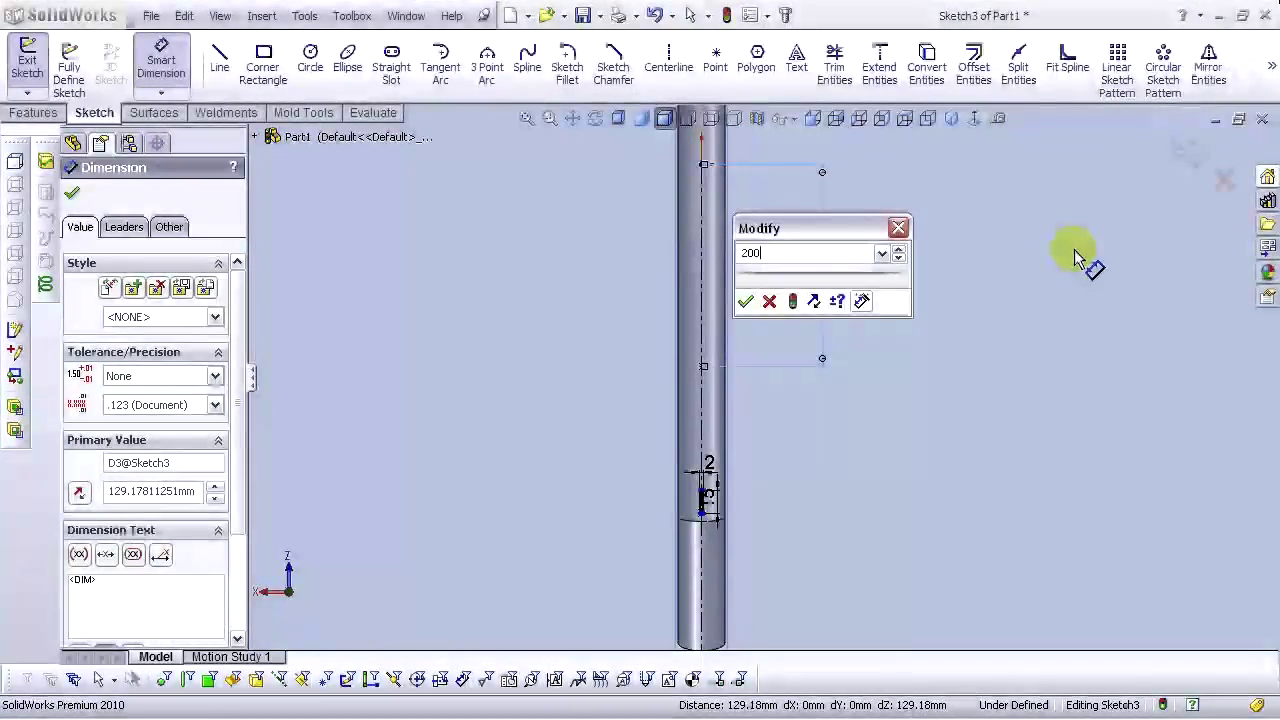
key(Return)
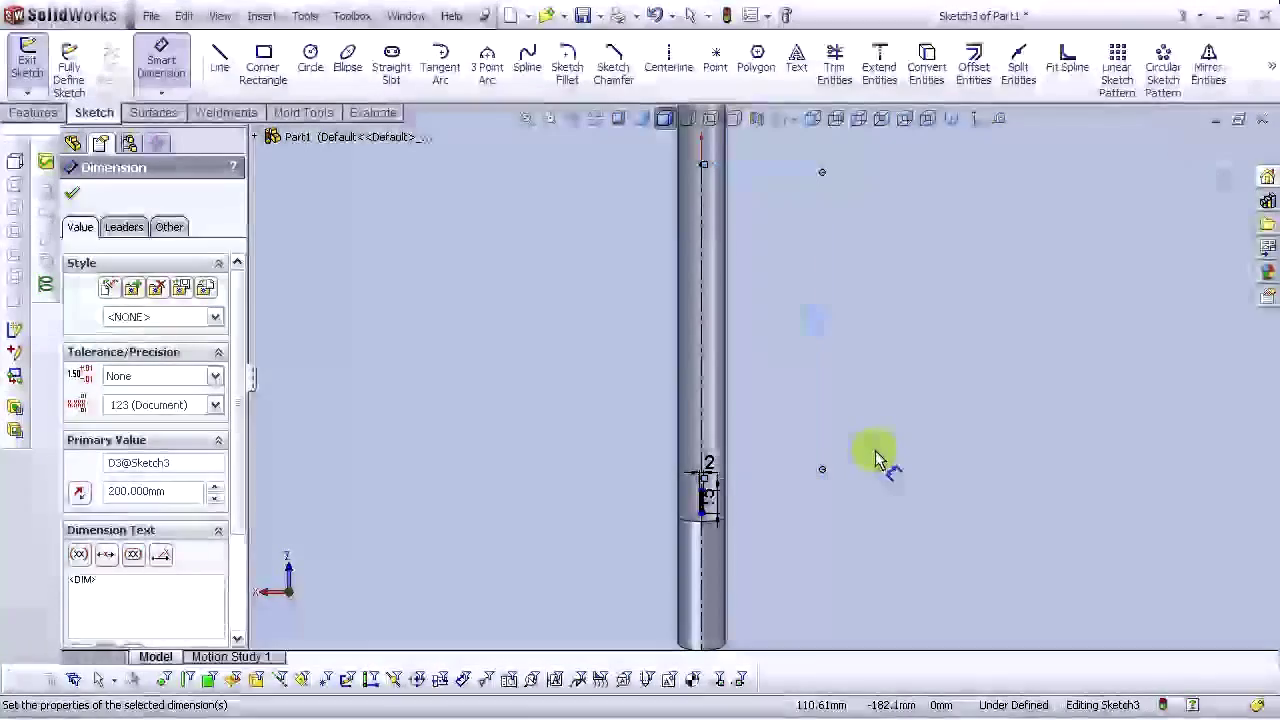
double_click(816, 322)
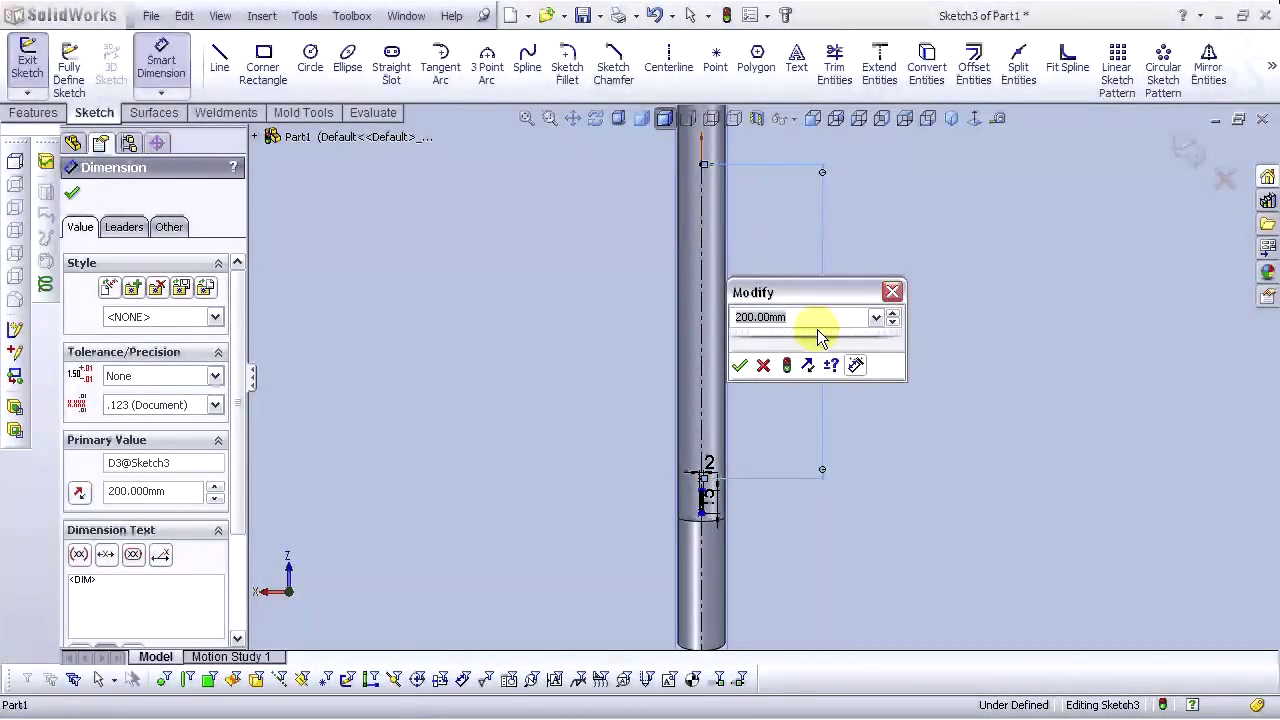
key(ctrl+a)
text(100)
key(Return)
click(820, 330)
scroll(700, 455, down, 3)
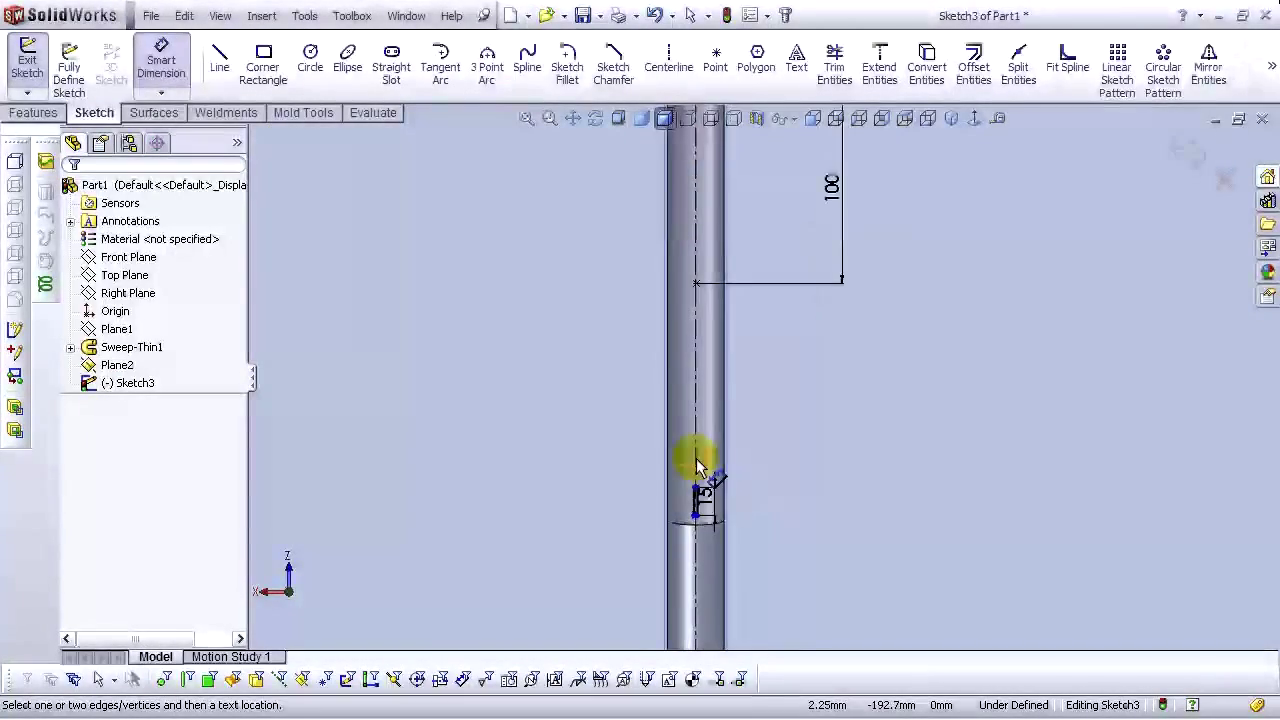
Dimension the slot's top line 80 mm from the top point, then exit Sketch3
scroll(736, 490, down, 3)
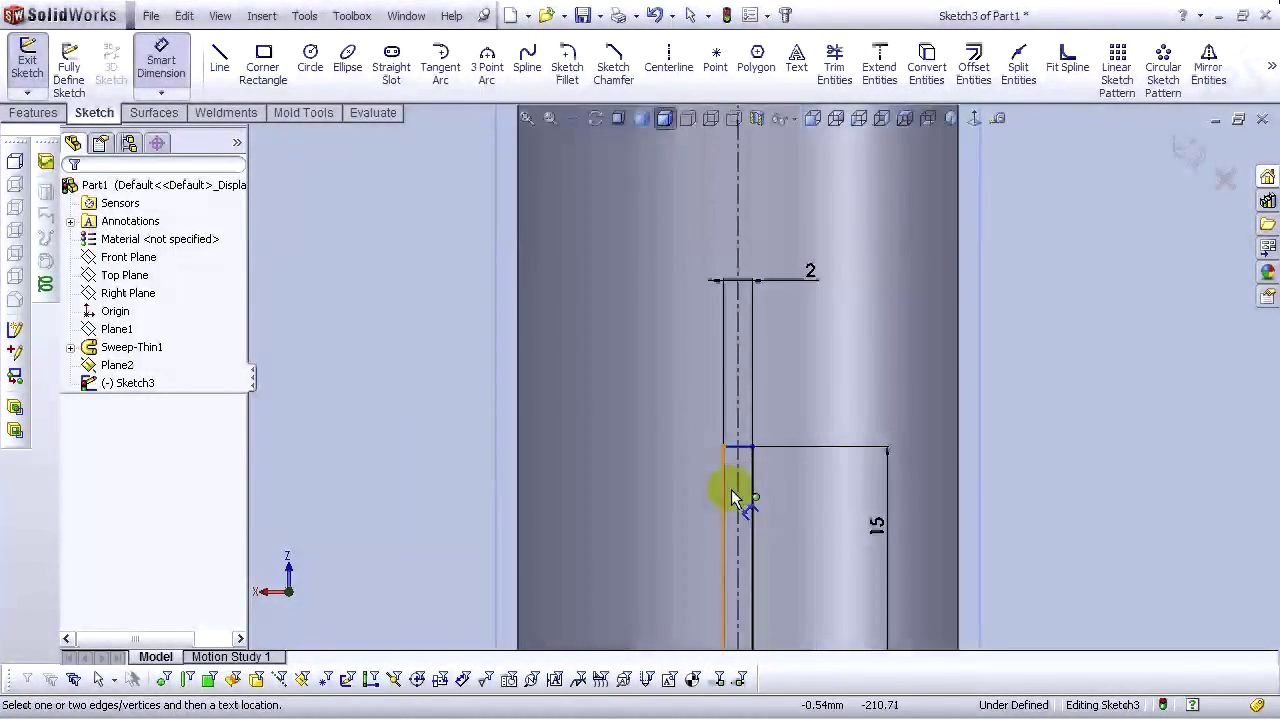
click(739, 440)
scroll(755, 370, up, 3)
scroll(755, 190, down, 2)
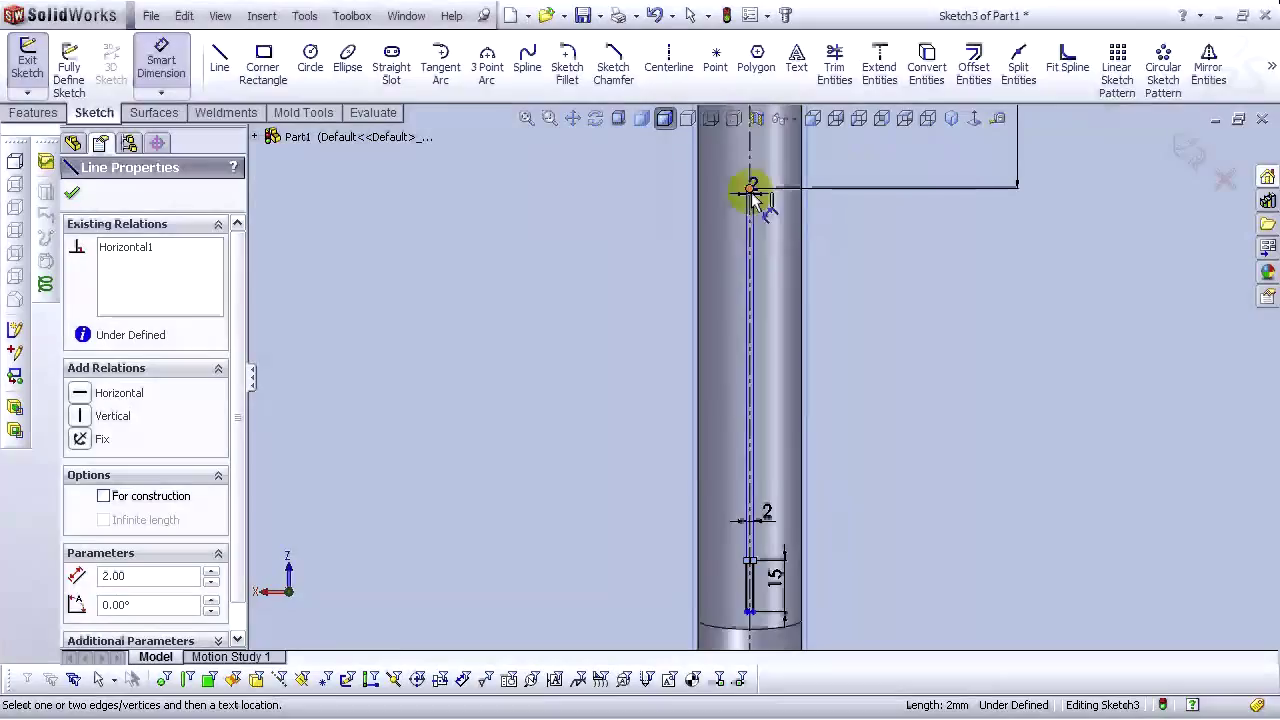
click(748, 187)
click(1000, 322)
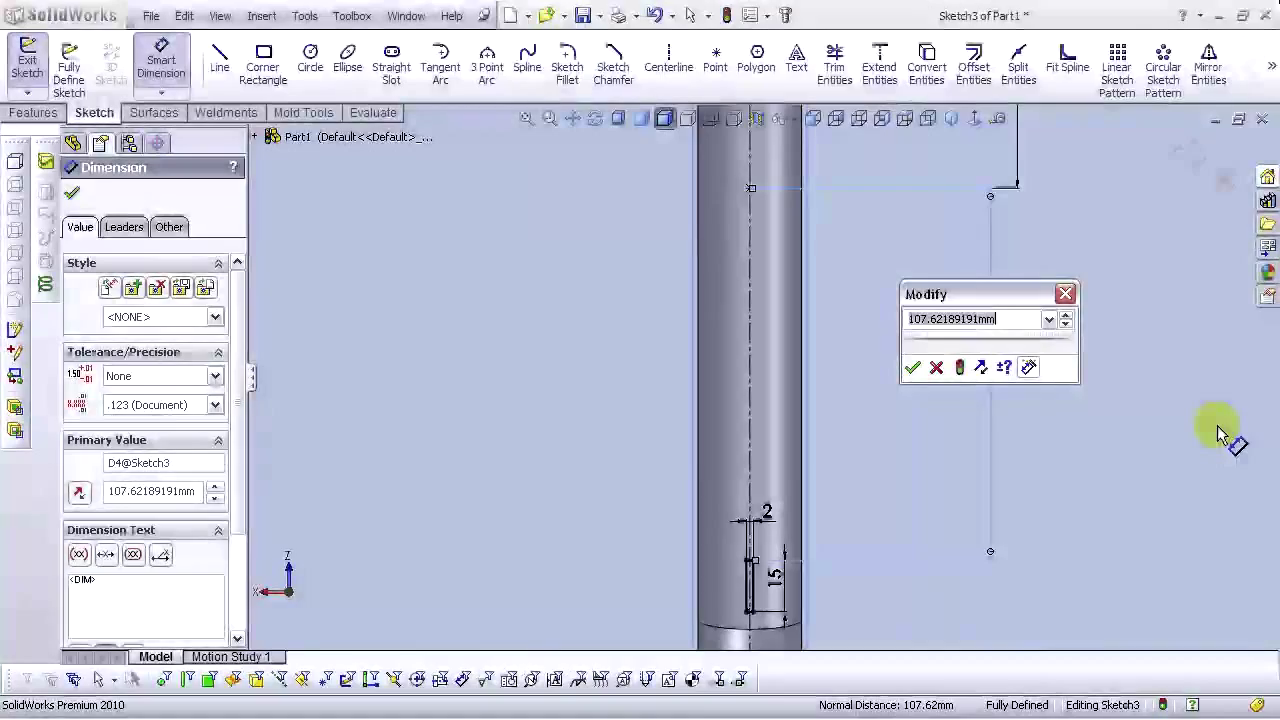
text(80)
key(Return)
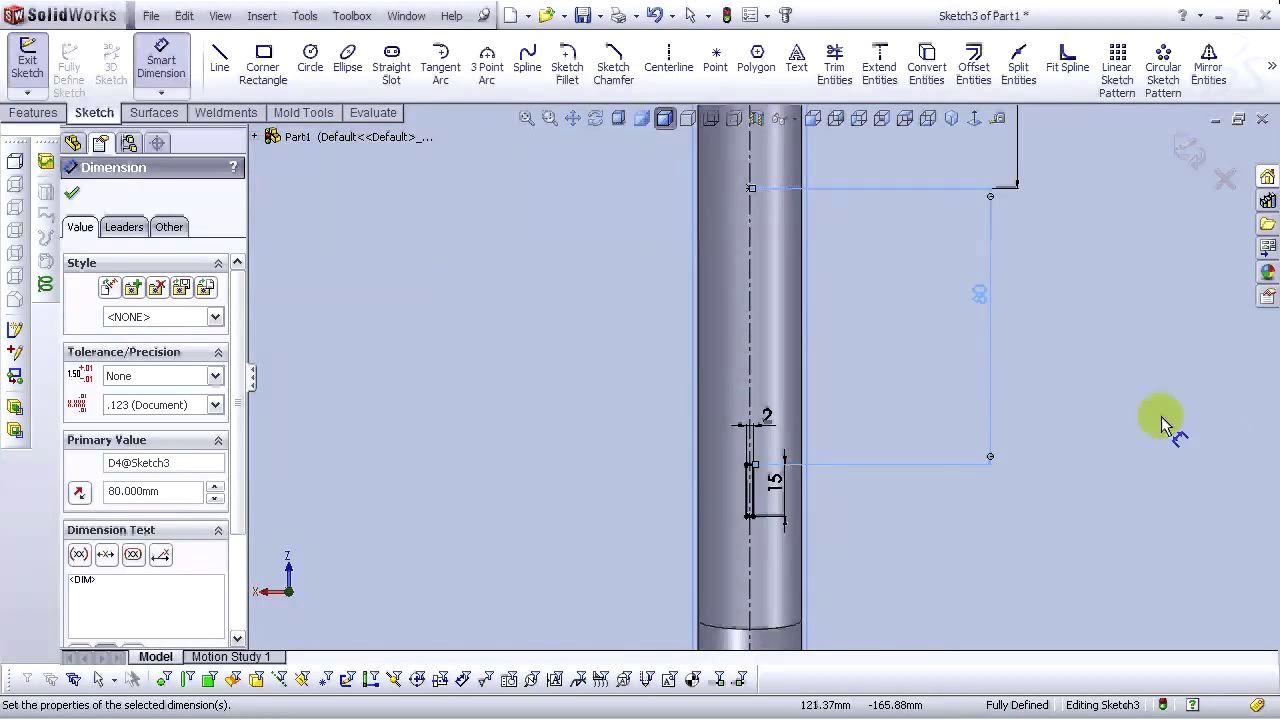
scroll(915, 440, up, 3)
scroll(814, 529, down, 3)
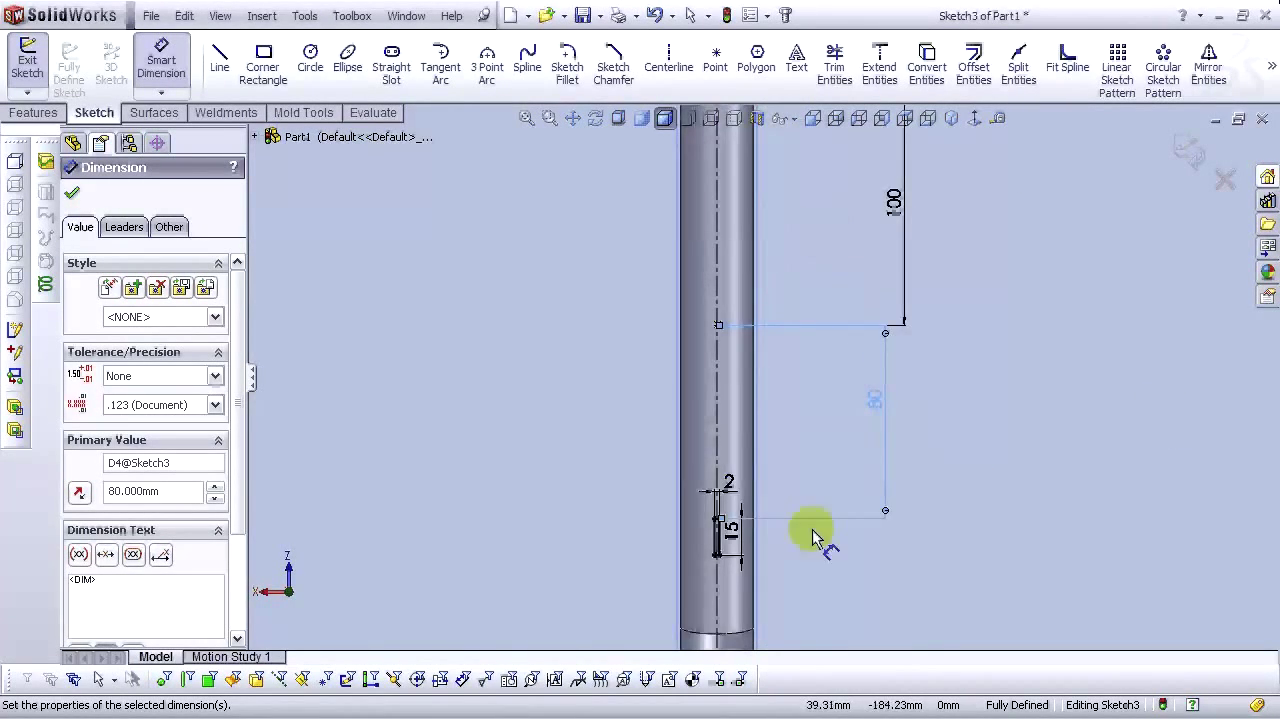
click(1190, 150)
click(952, 120)
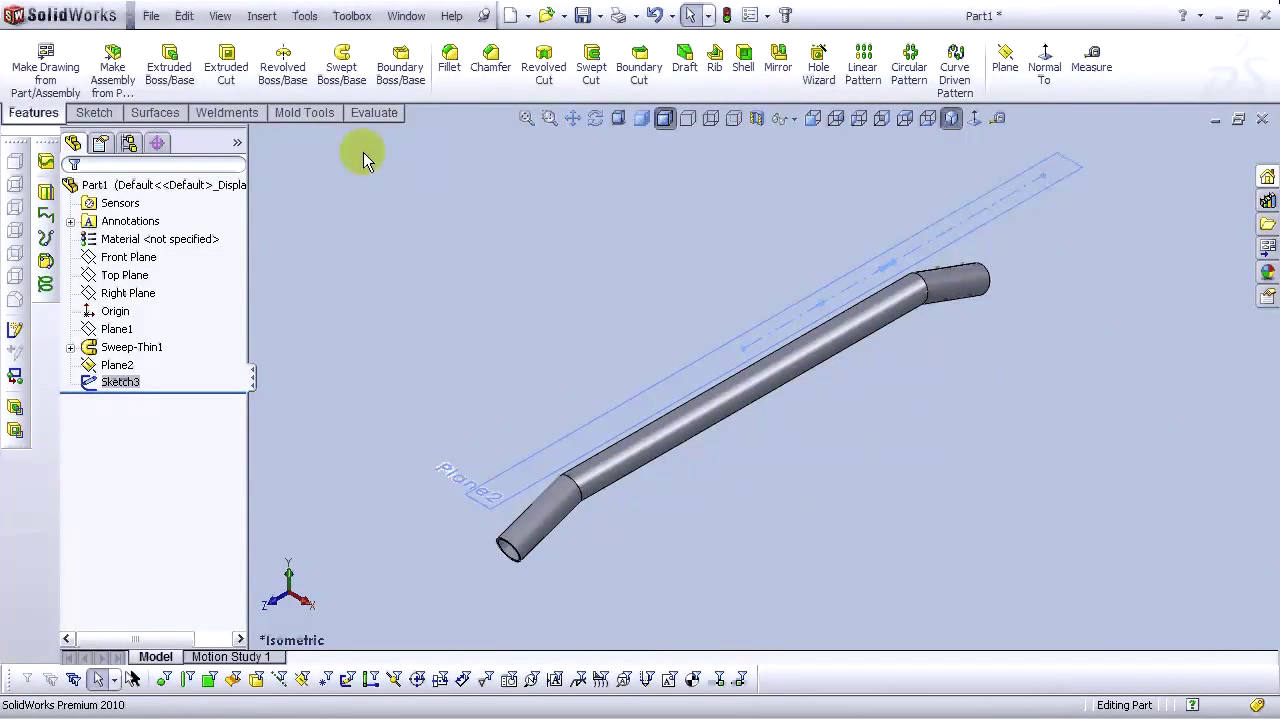
Extrude Sketch3 in the reversed direction Up To Next onto the tube
click(171, 72)
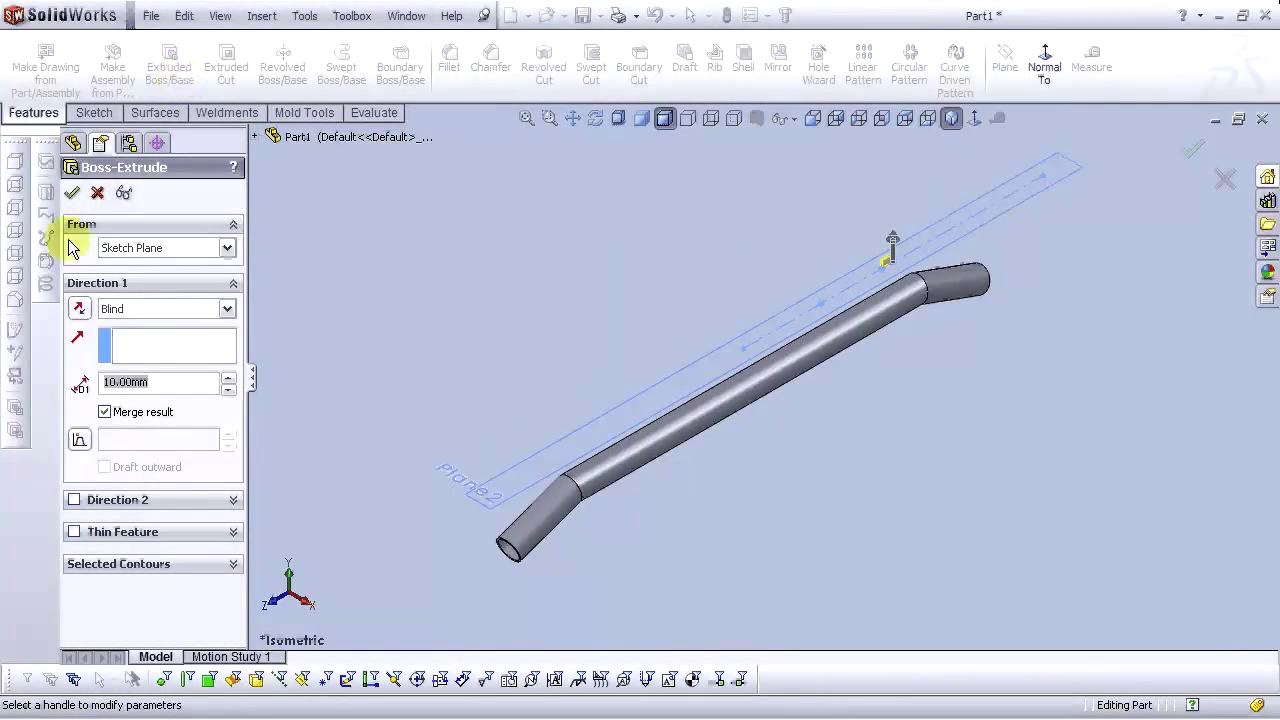
click(79, 309)
click(130, 309)
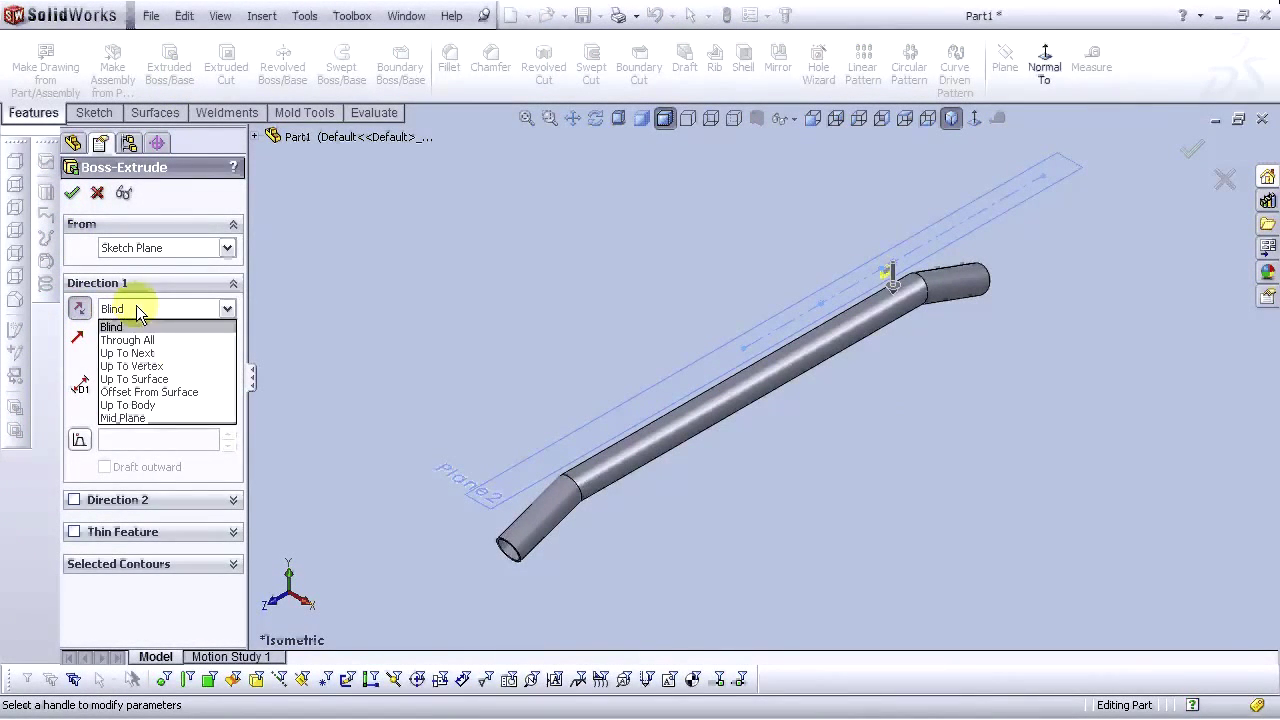
click(127, 353)
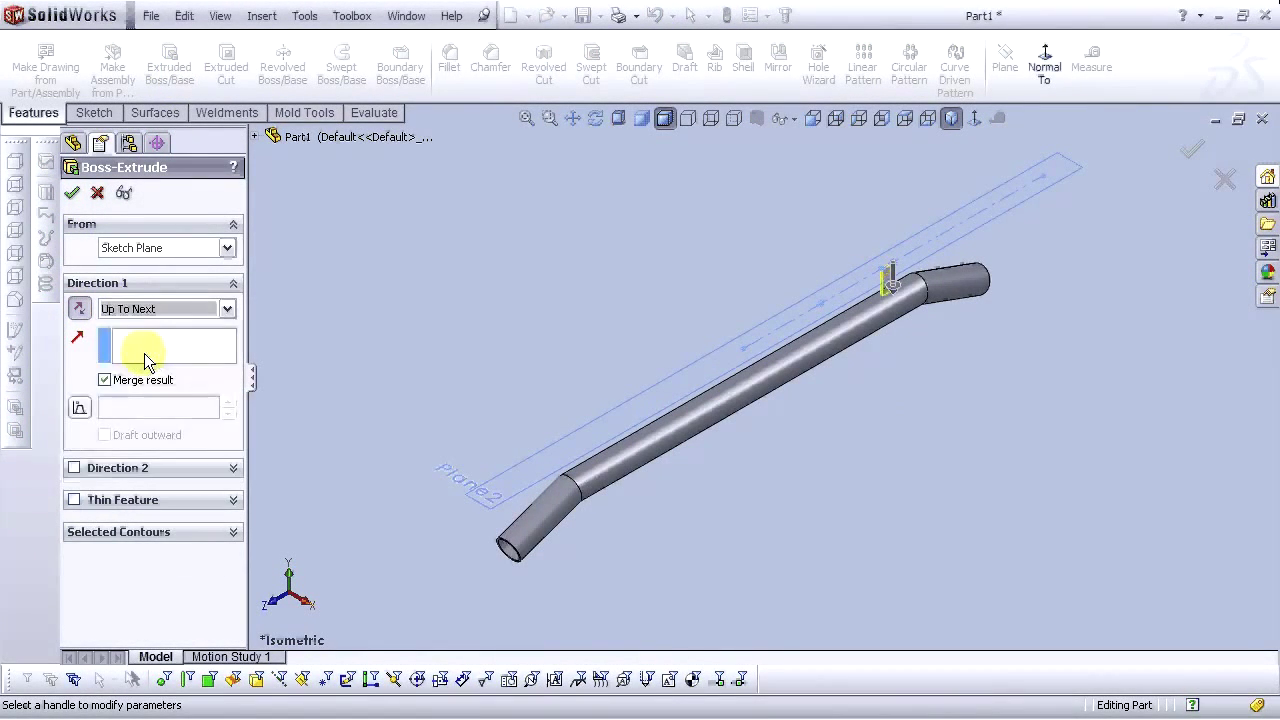
click(73, 195)
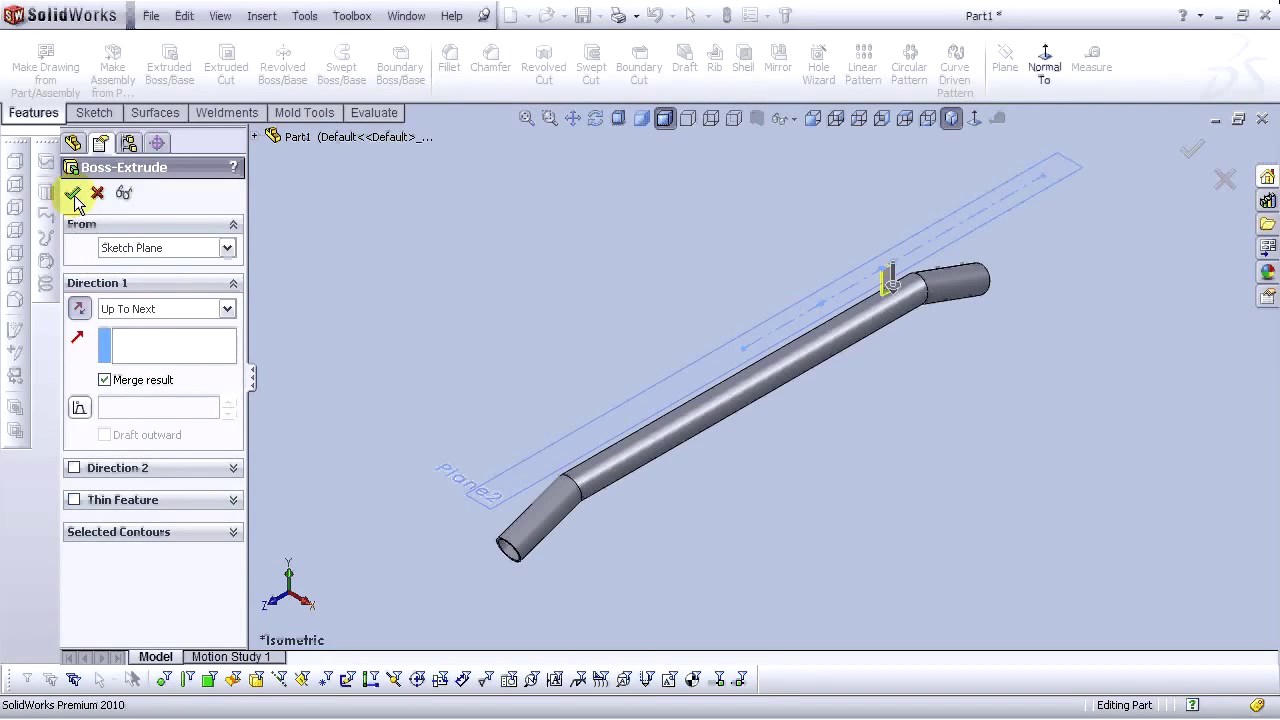
Hide Plane2 in the graphics area
click(975, 220)
click(1064, 158)
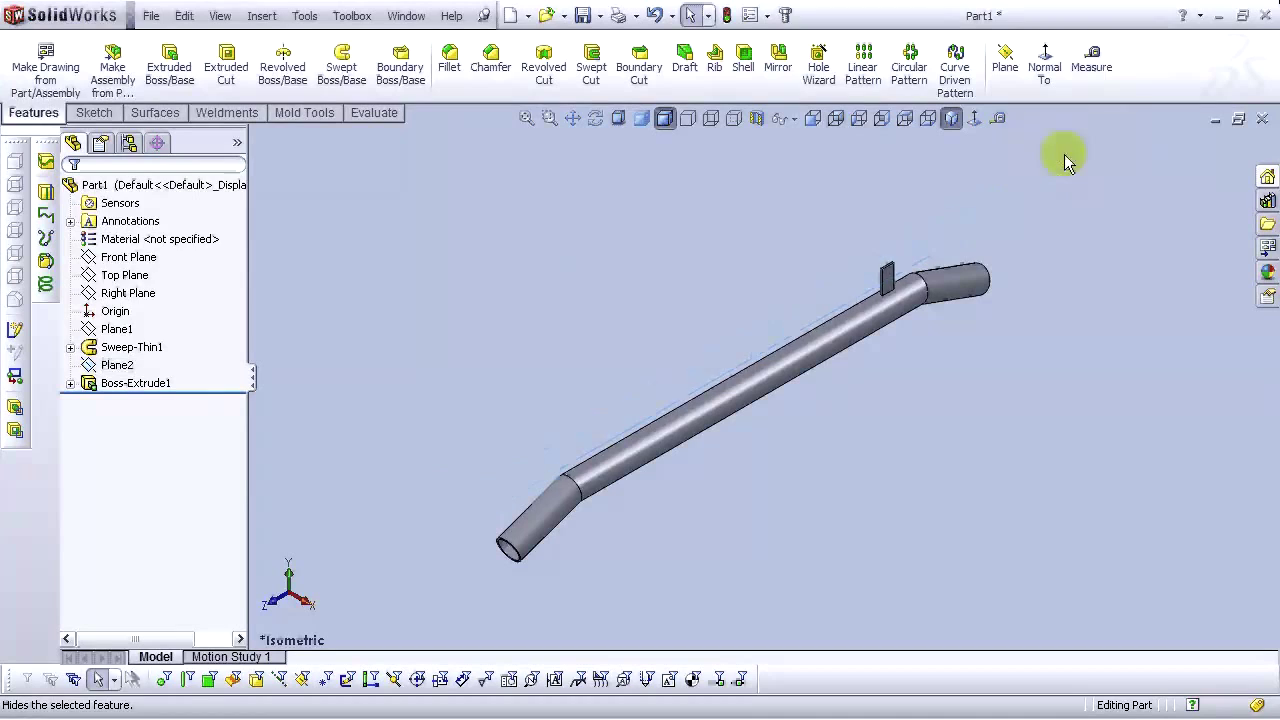
scroll(884, 276, down, 5)
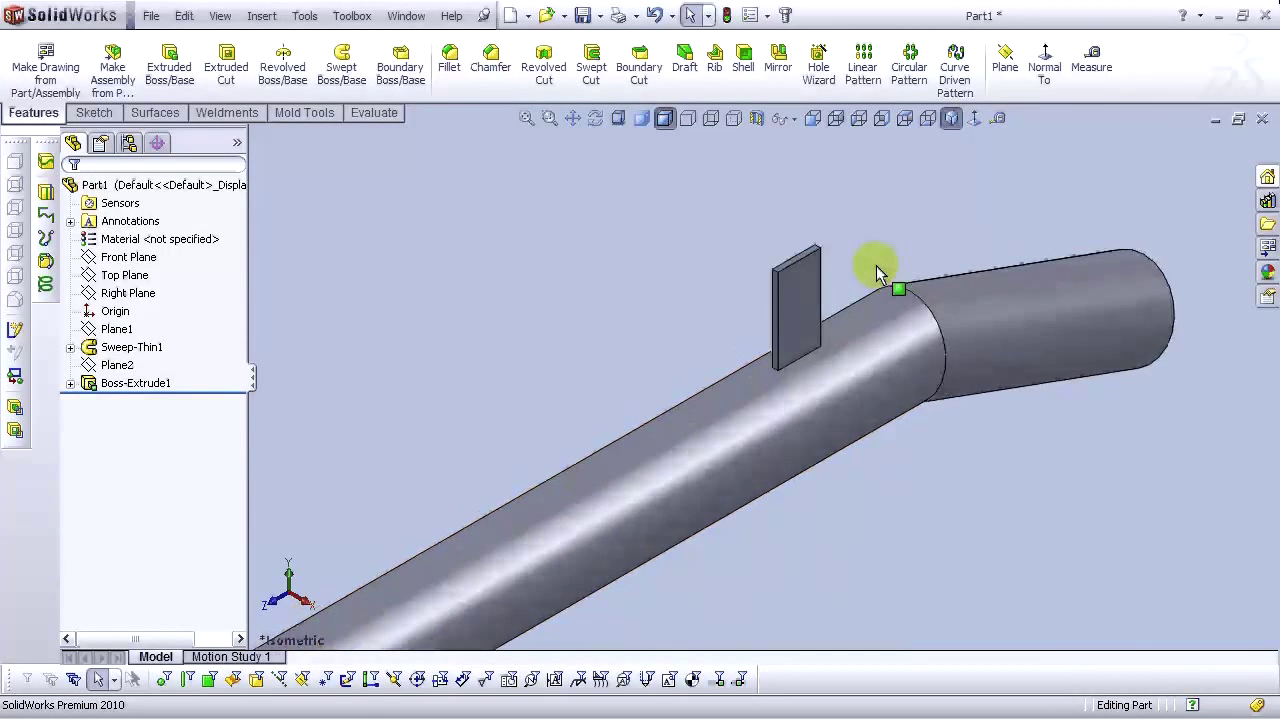
scroll(876, 265, down, 2)
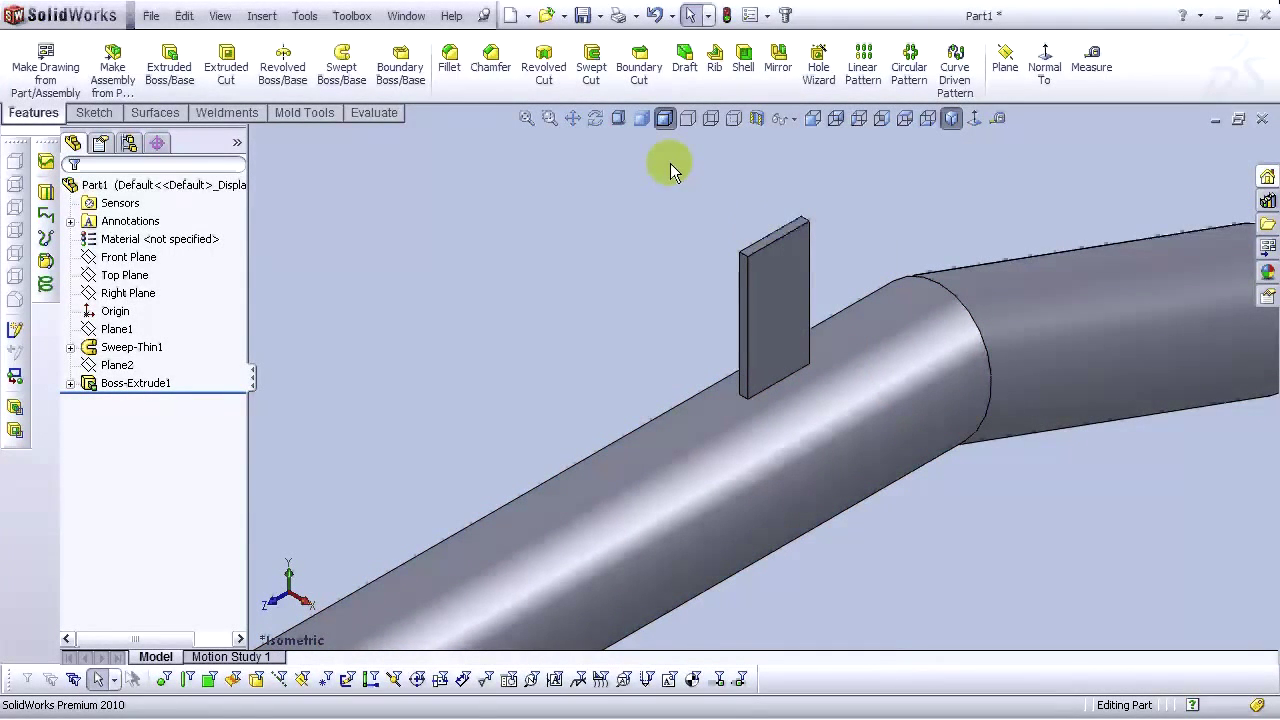
Chamfer the plate's top edge with 5 mm distance and 45° angle
click(490, 60)
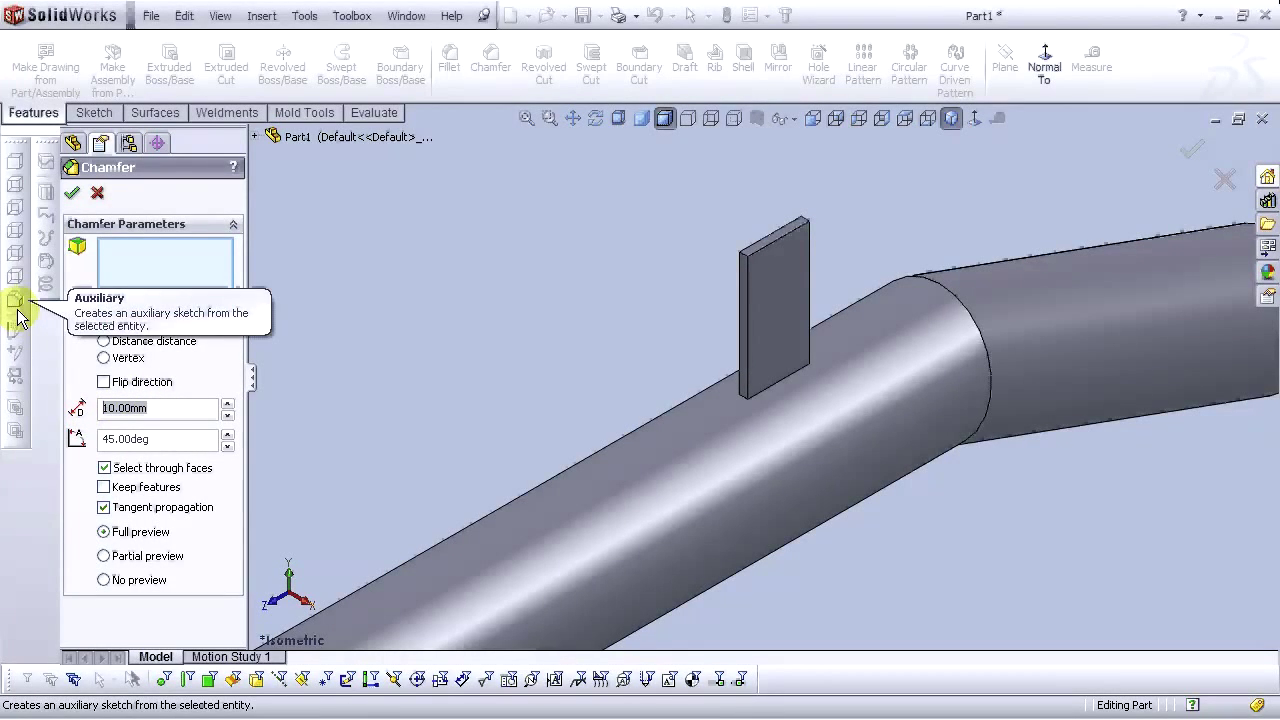
text(5)
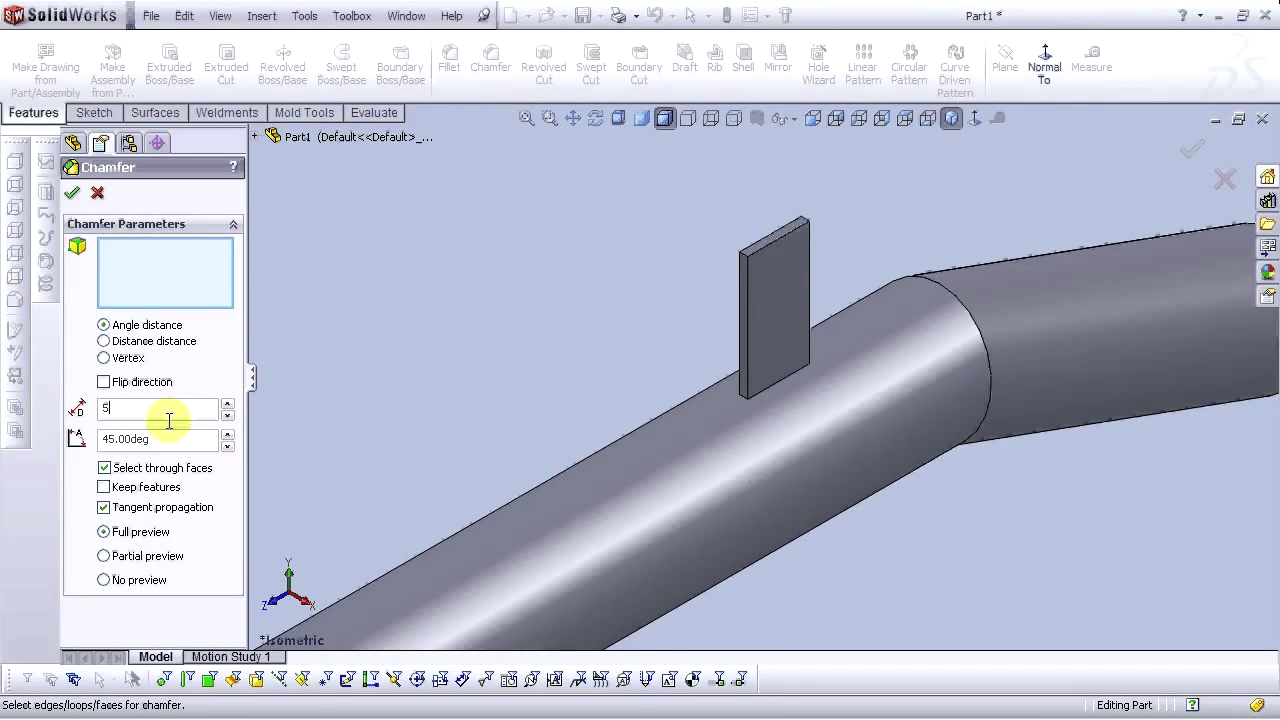
key(Tab)
double_click(120, 441)
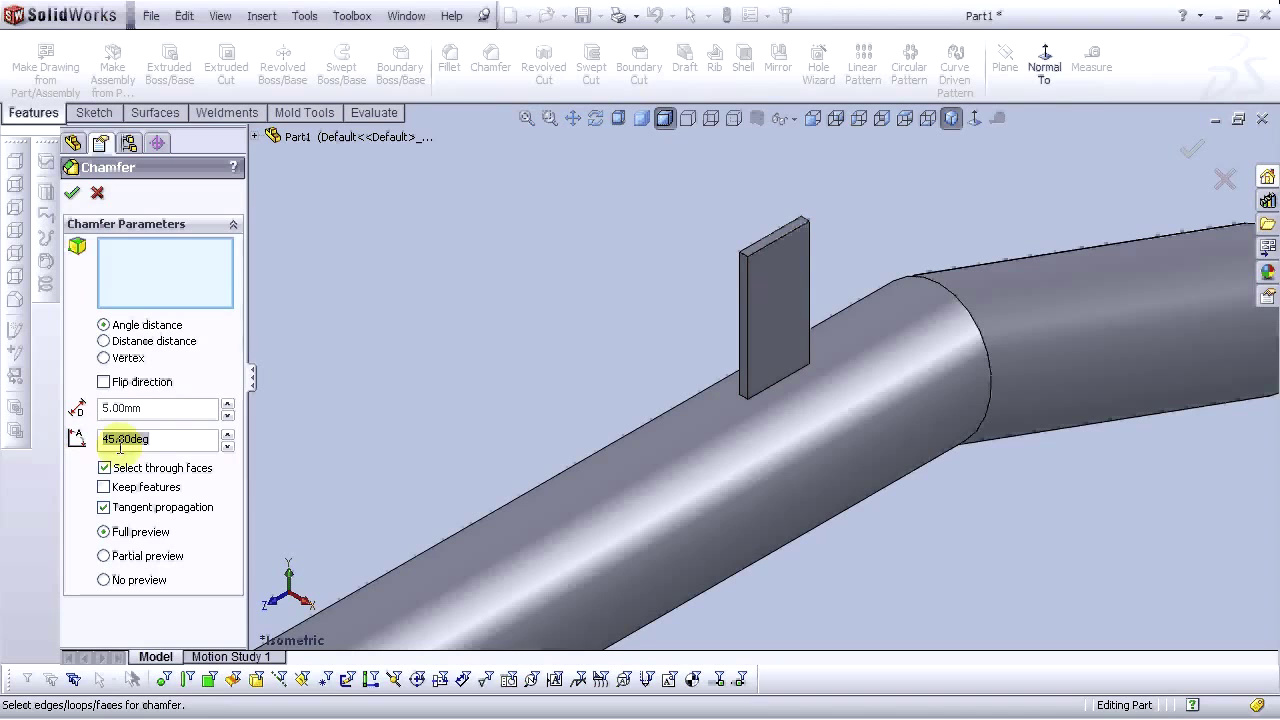
click(745, 260)
key(Return)
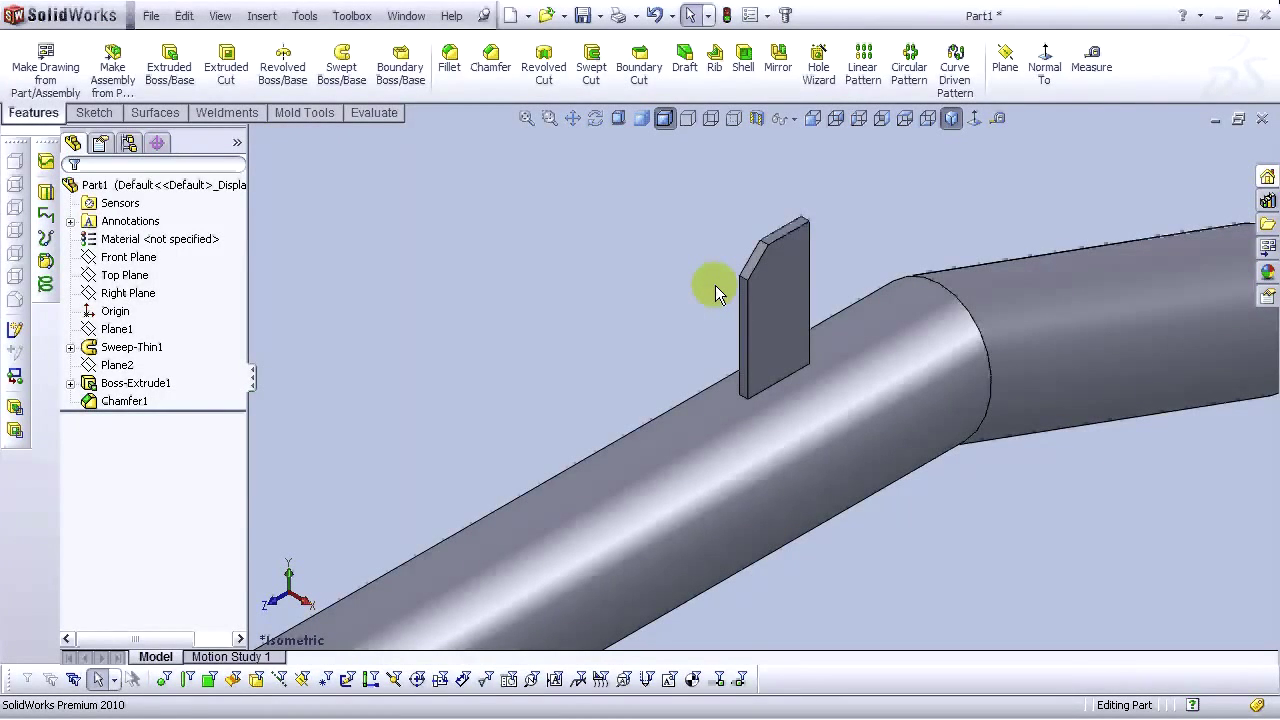
scroll(855, 317, up, 3)
scroll(782, 375, down, 3)
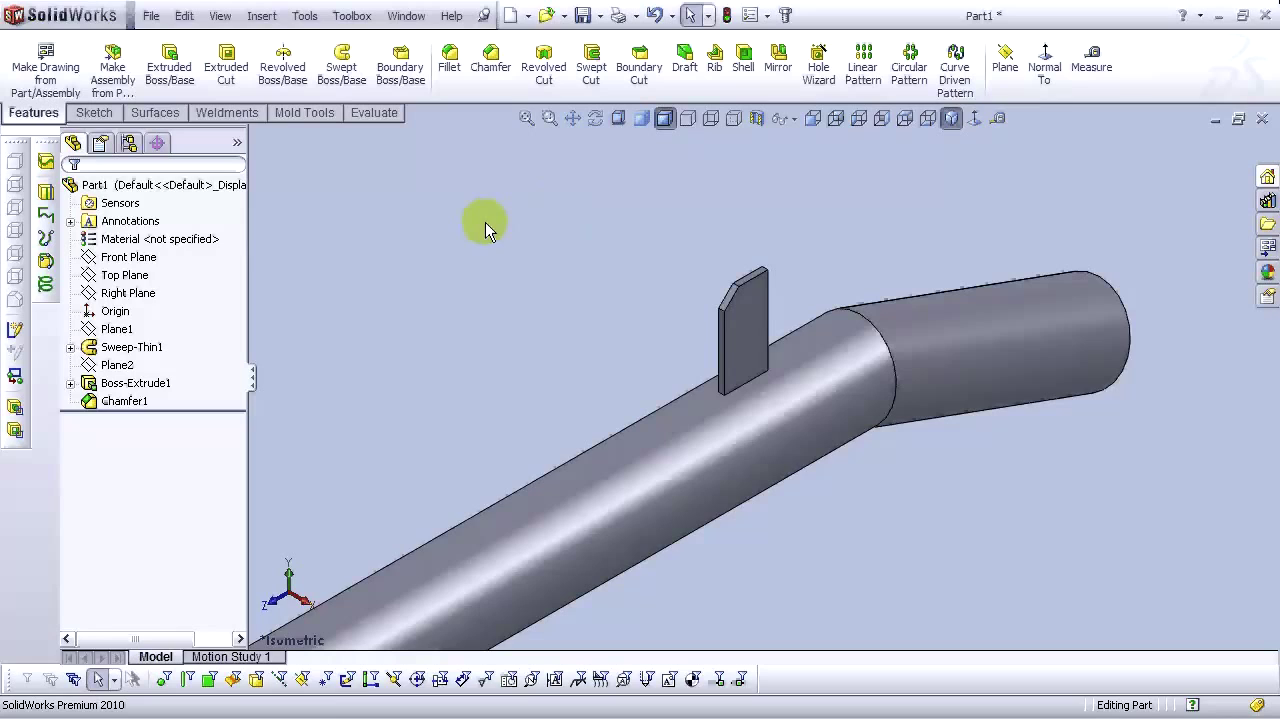
scroll(800, 355, down, 3)
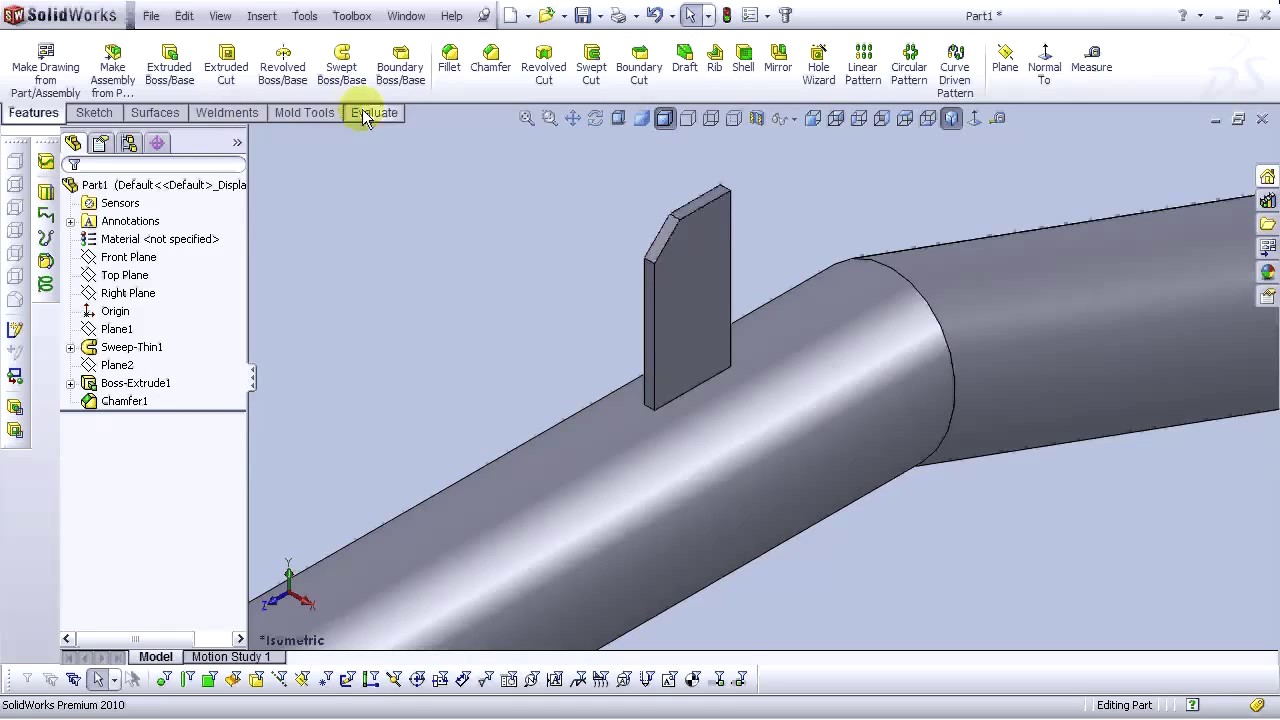
right_click(294, 116)
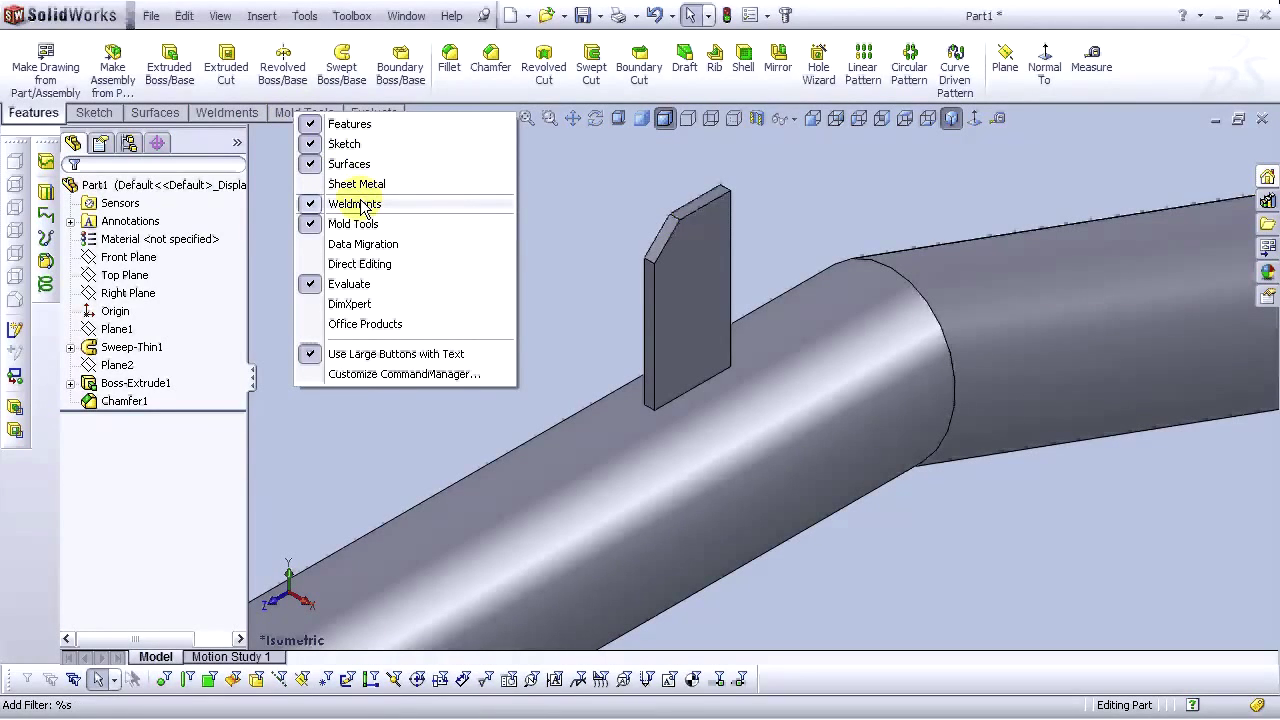
Show the Weldments tools, try a 2 mm fillet bead on the plate face, then cancel it
click(575, 176)
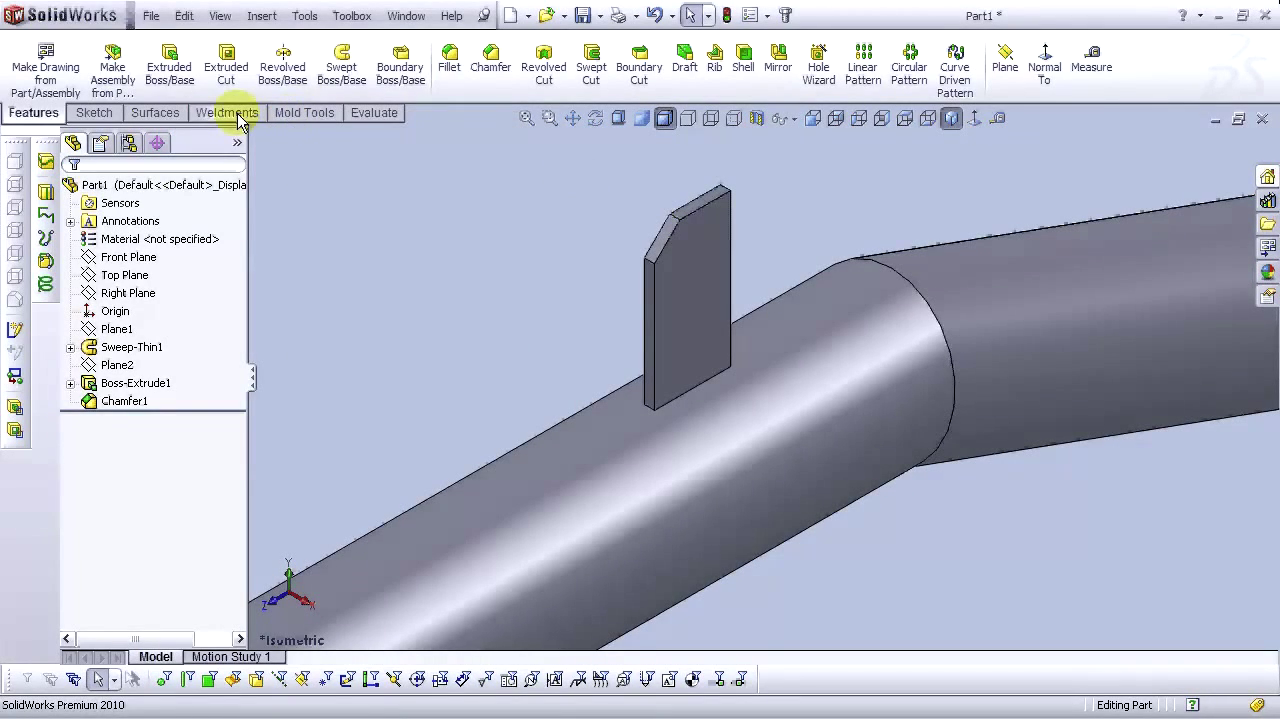
click(238, 115)
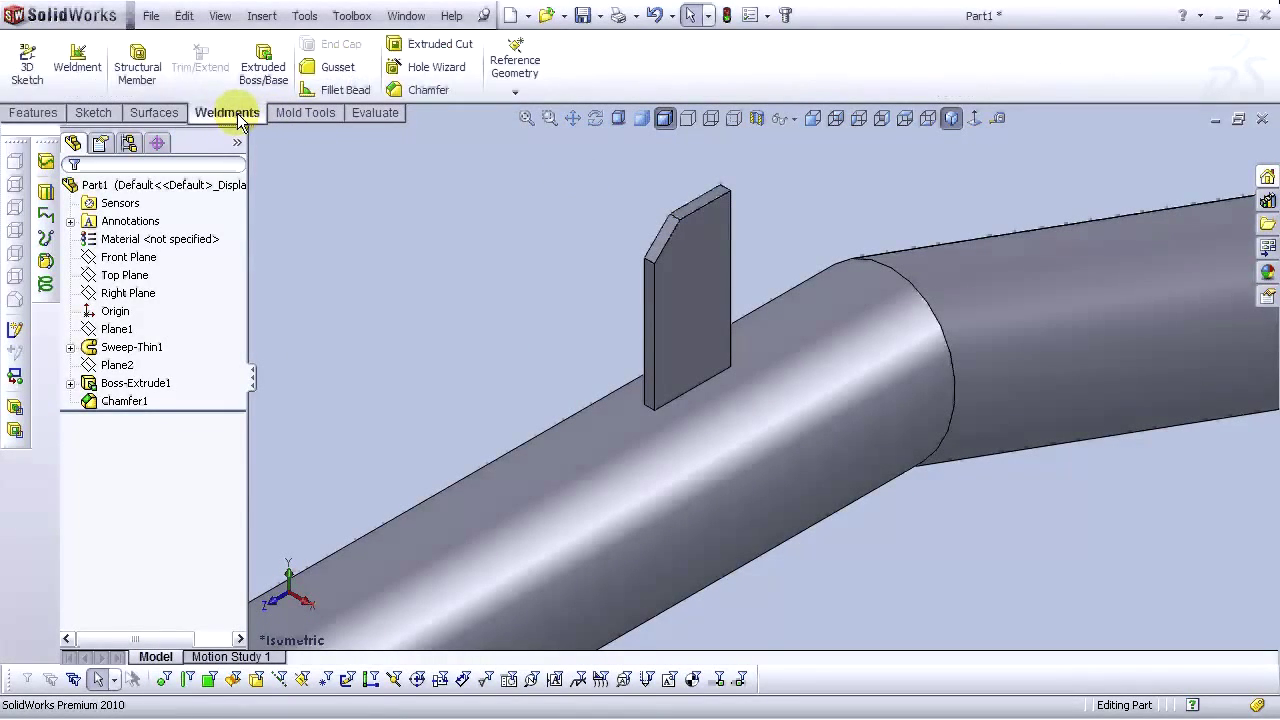
click(341, 92)
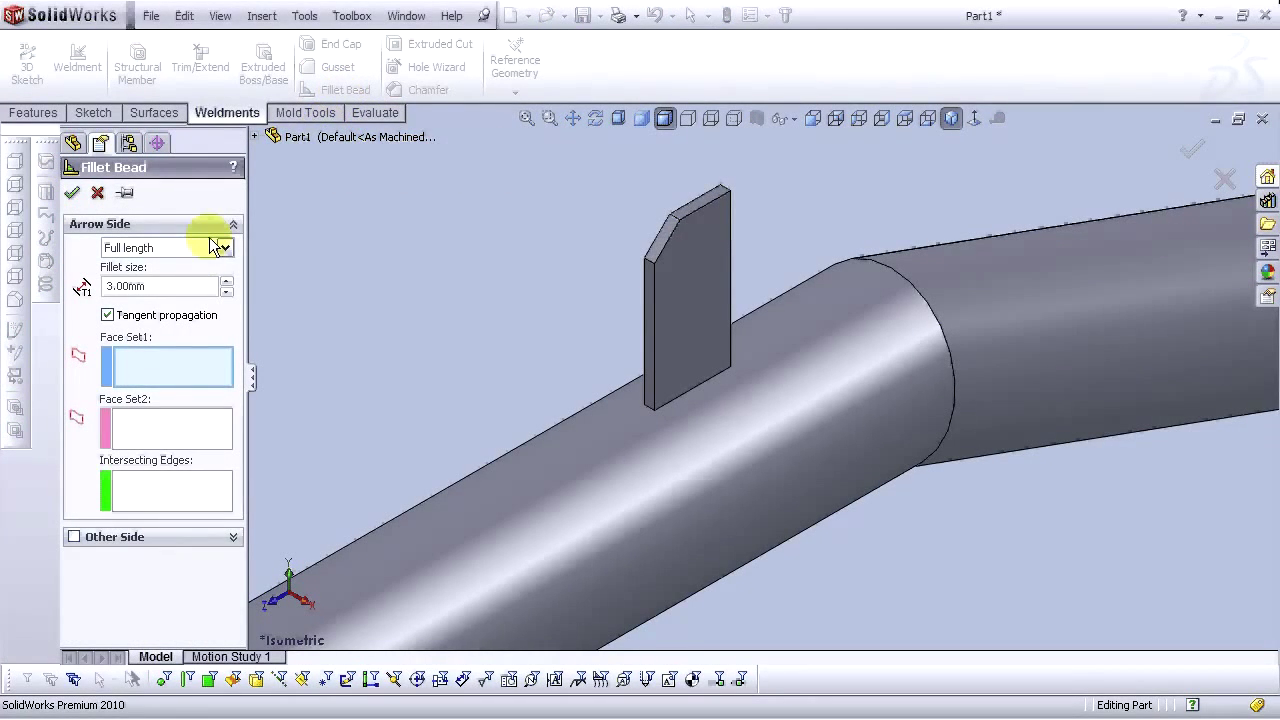
click(228, 291)
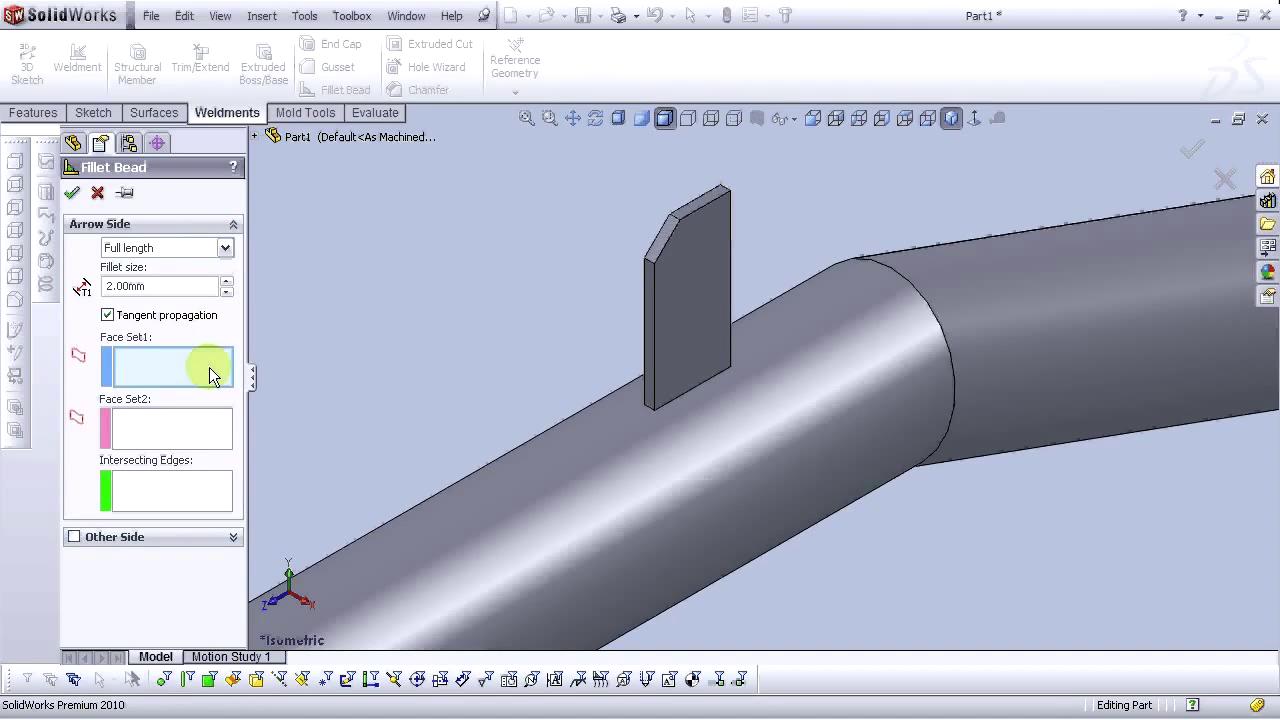
click(695, 362)
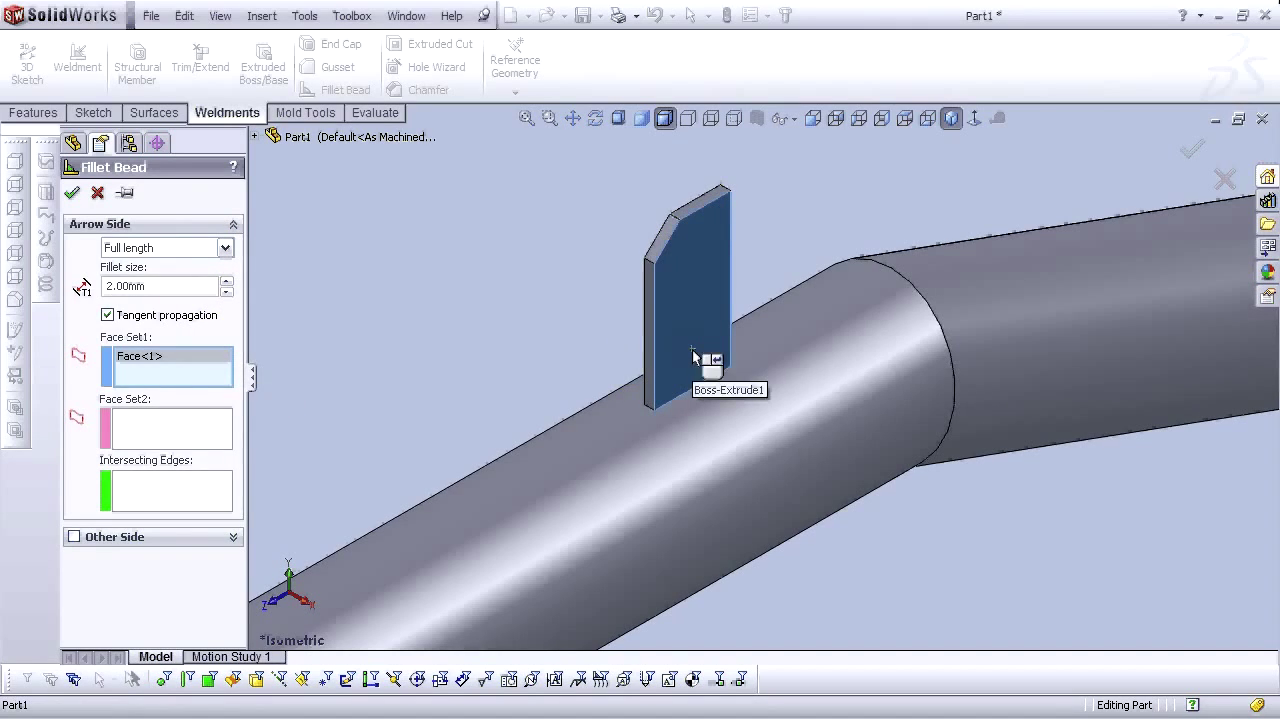
click(180, 430)
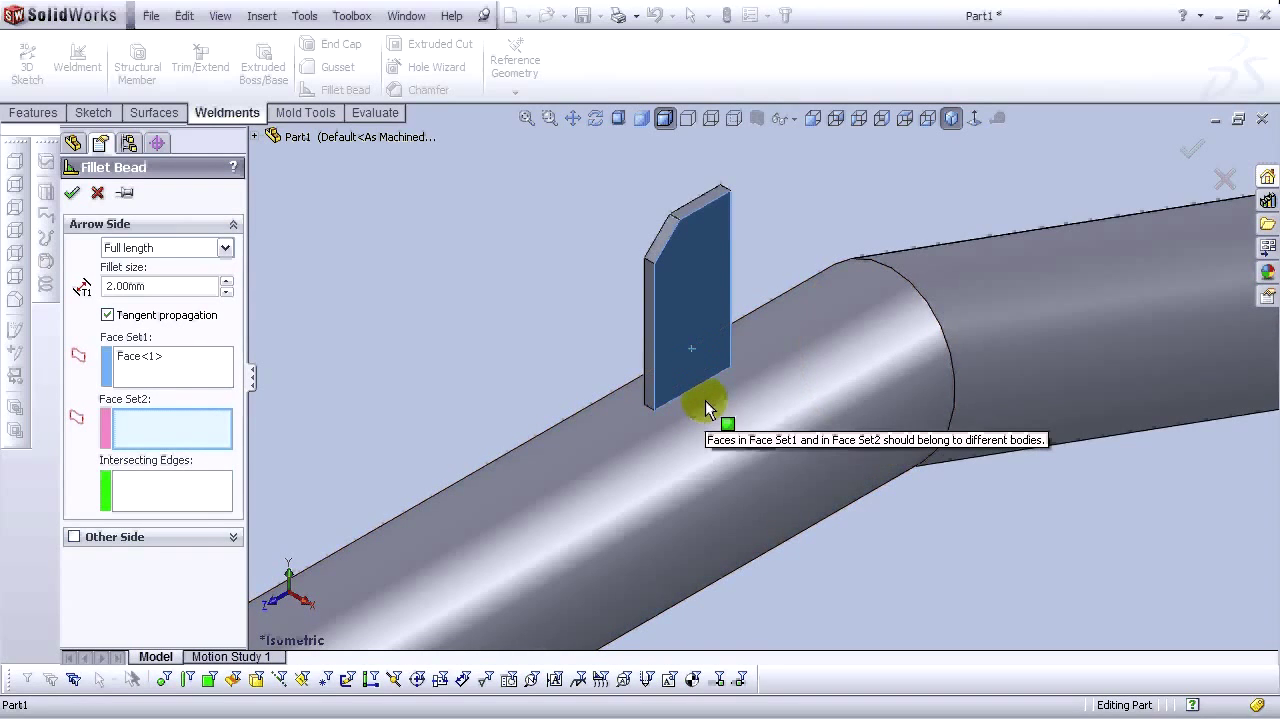
click(97, 193)
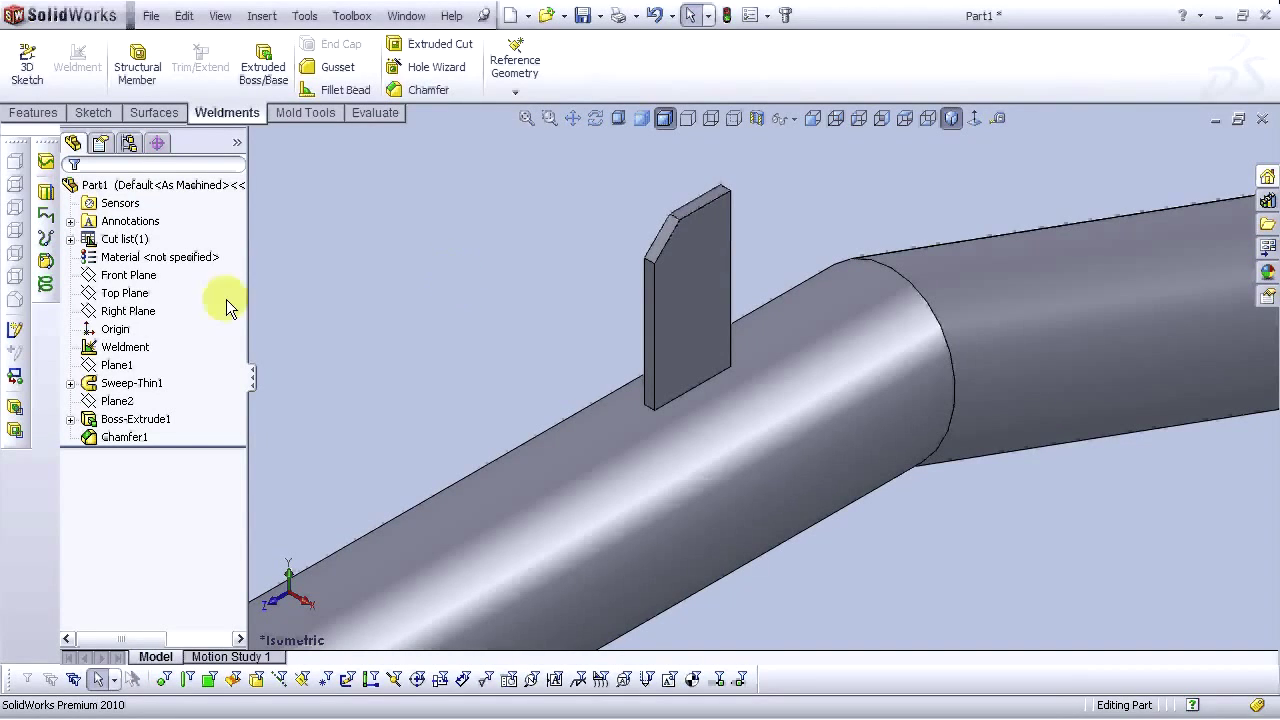
Edit Boss-Extrude1 to turn off Merge result, keeping the plate a separate body
click(137, 422)
click(149, 367)
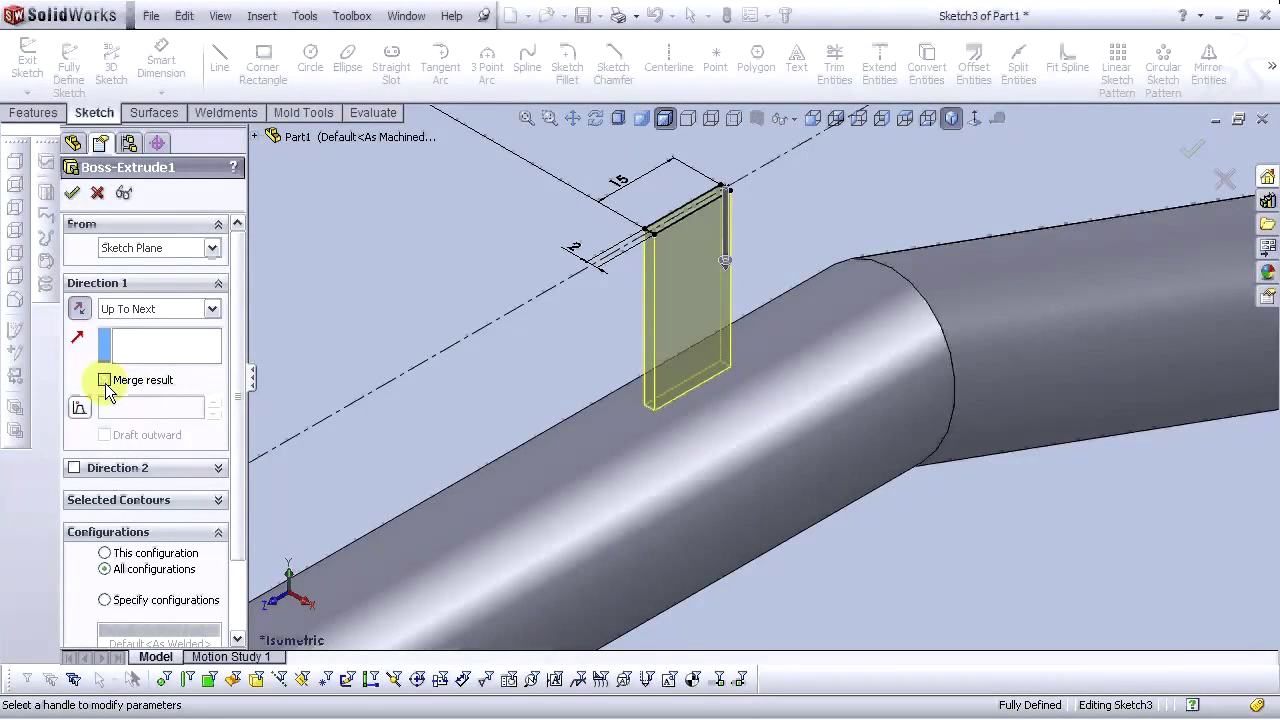
click(71, 192)
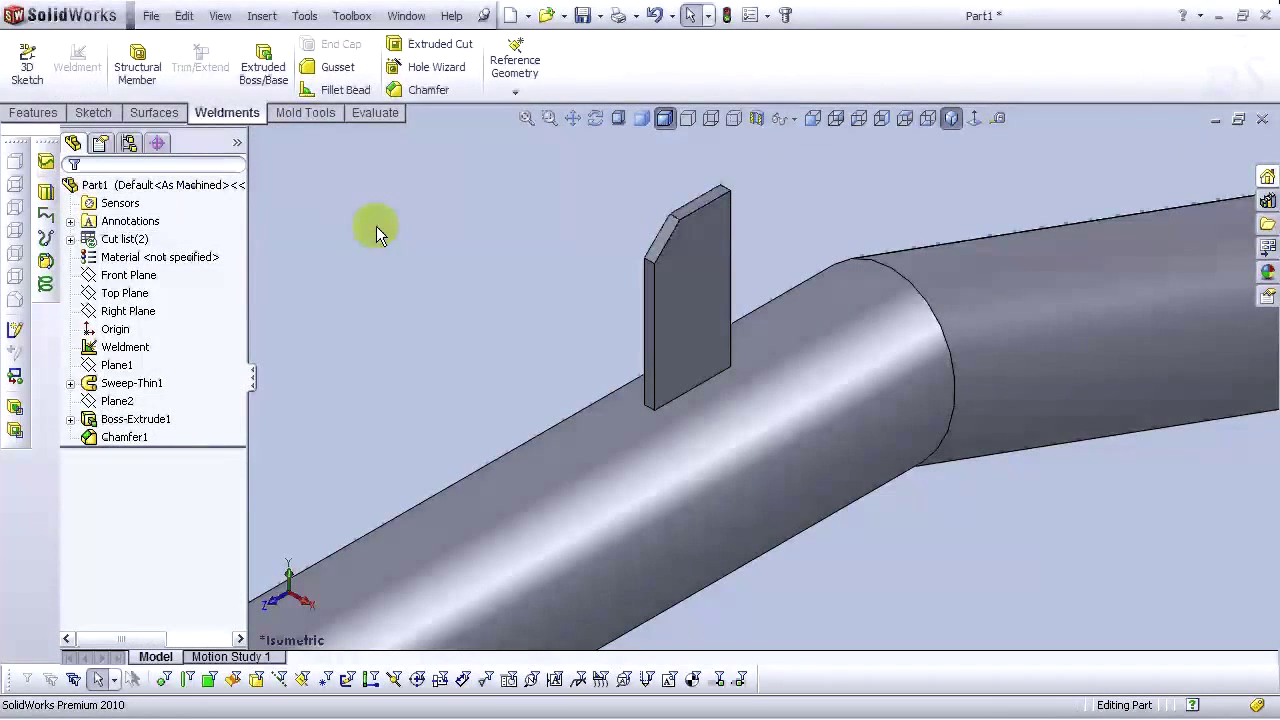
click(341, 88)
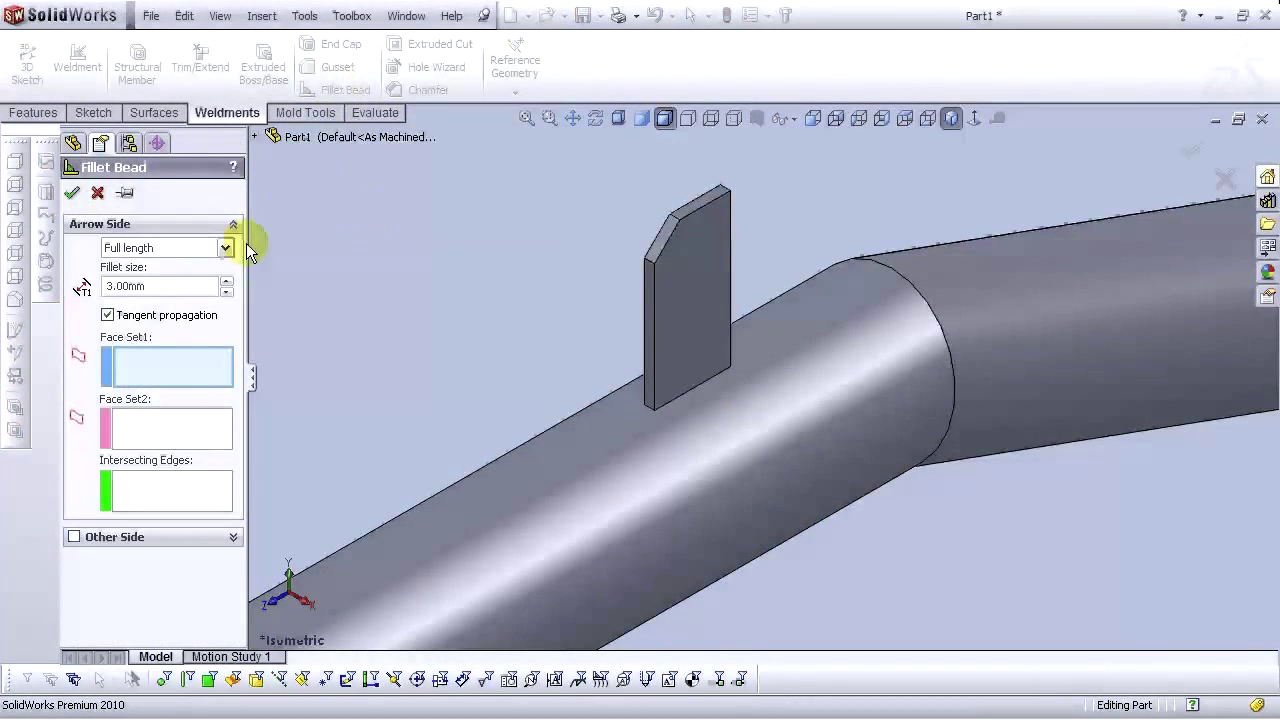
Create a 2 mm fillet bead between the plate's front face and the tube's outer face
click(675, 344)
click(735, 405)
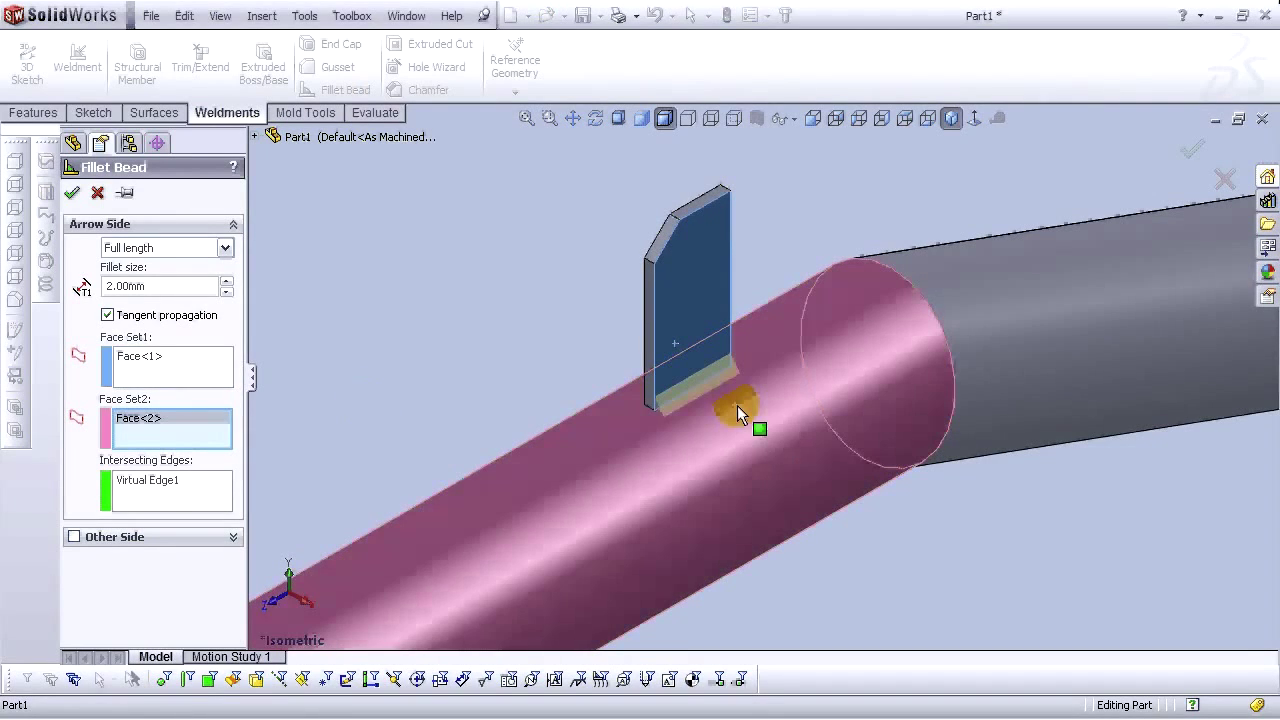
scroll(736, 407, down, 3)
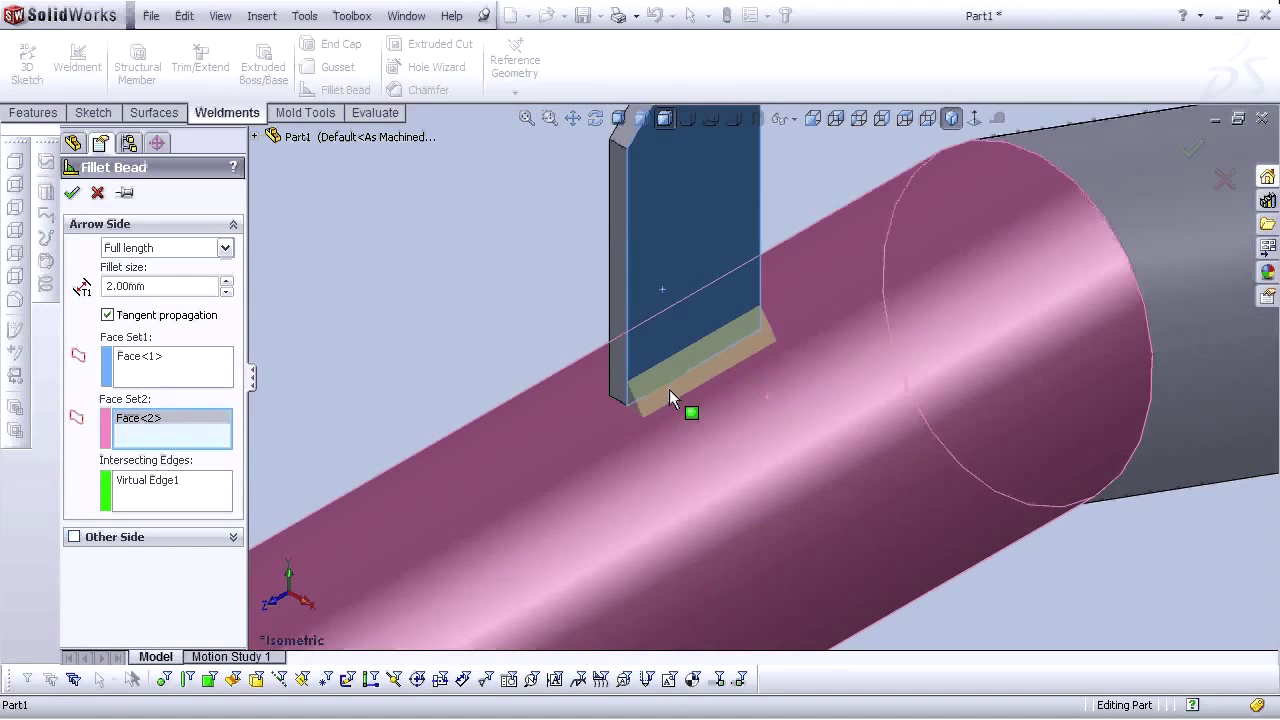
click(72, 195)
scroll(780, 385, up, 3)
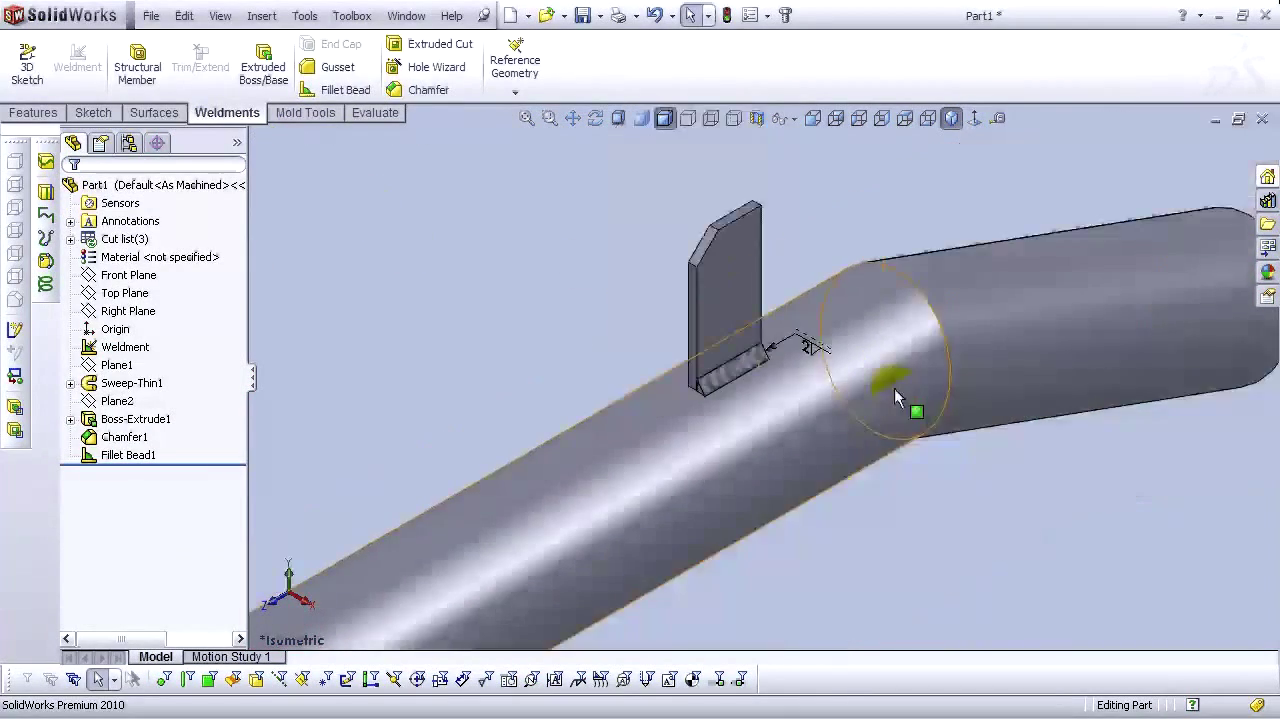
scroll(825, 383, up, 4)
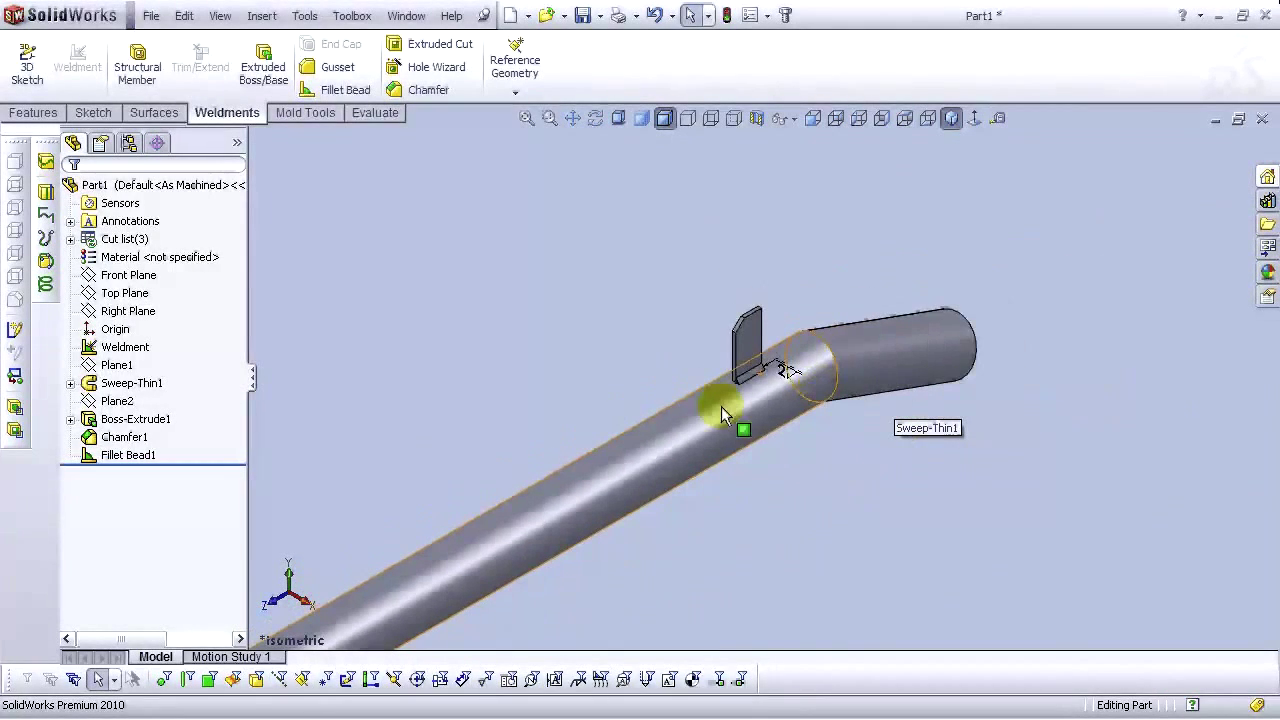
scroll(719, 407, up, 4)
scroll(716, 417, down, 2)
scroll(714, 422, up, 1)
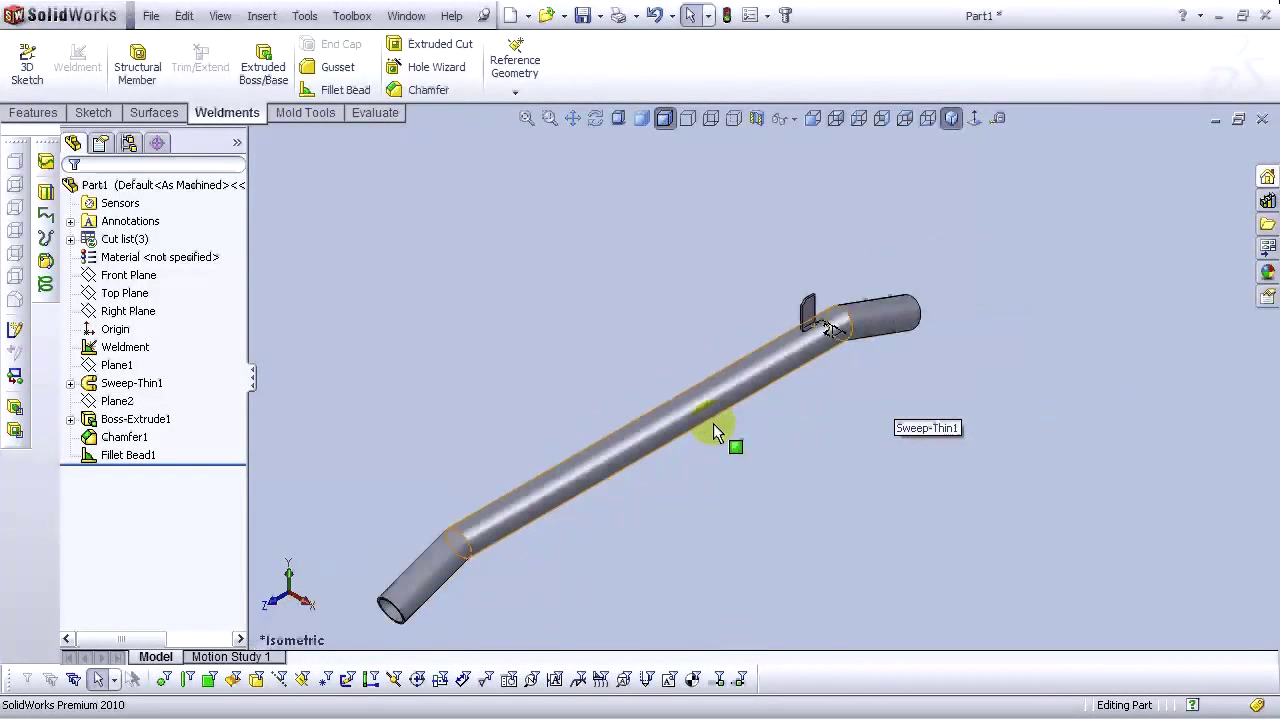
click(953, 118)
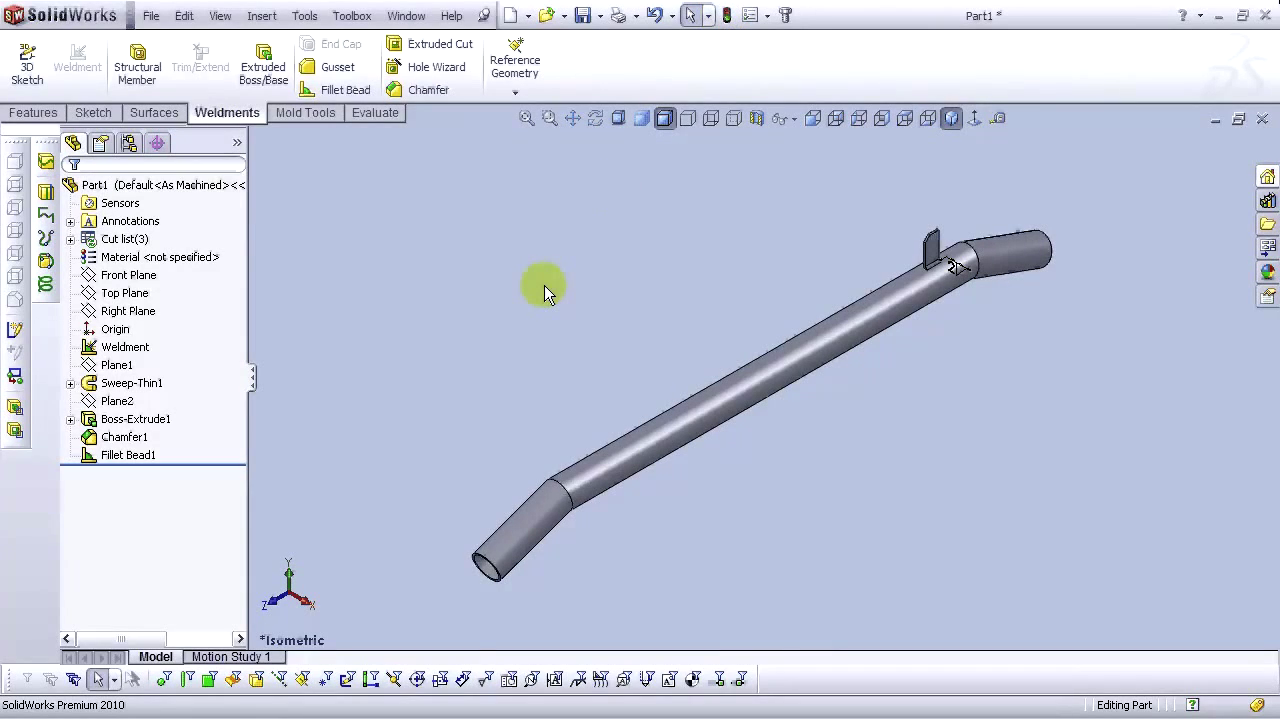
Assign Plain Carbon Steel to the part and make its carbon steel appearance black
right_click(150, 262)
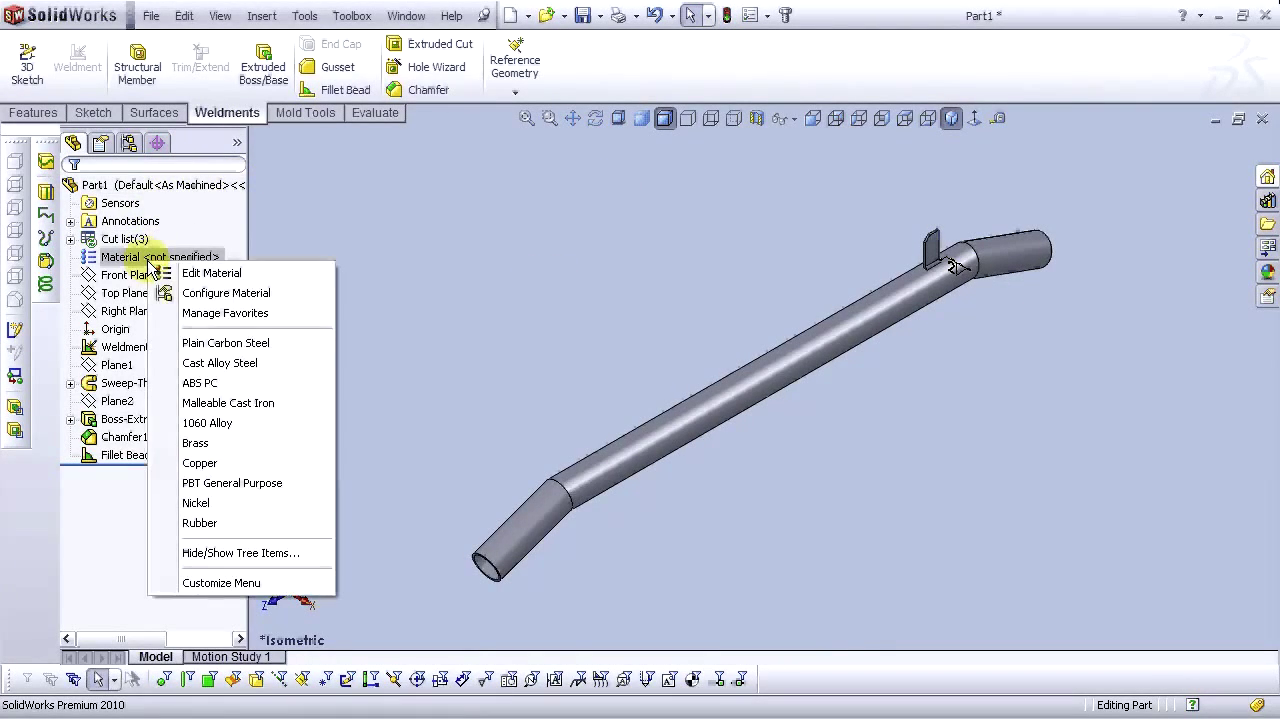
click(245, 343)
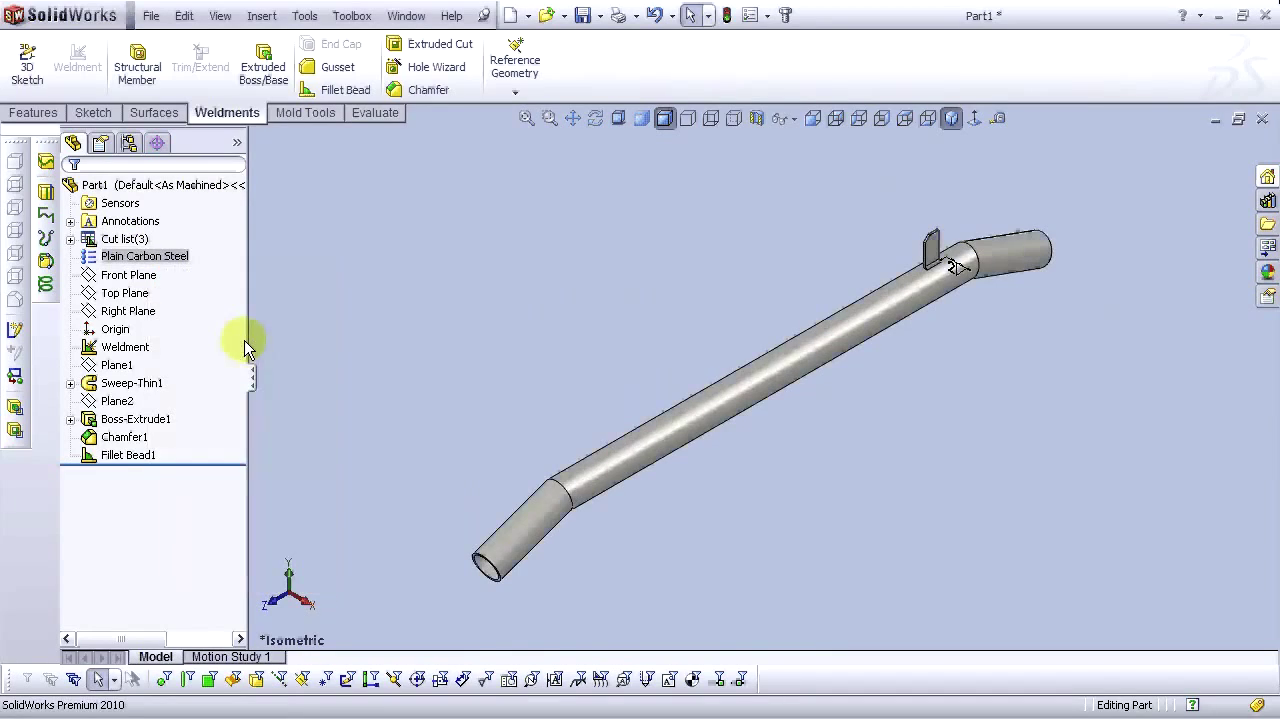
right_click(170, 183)
click(205, 155)
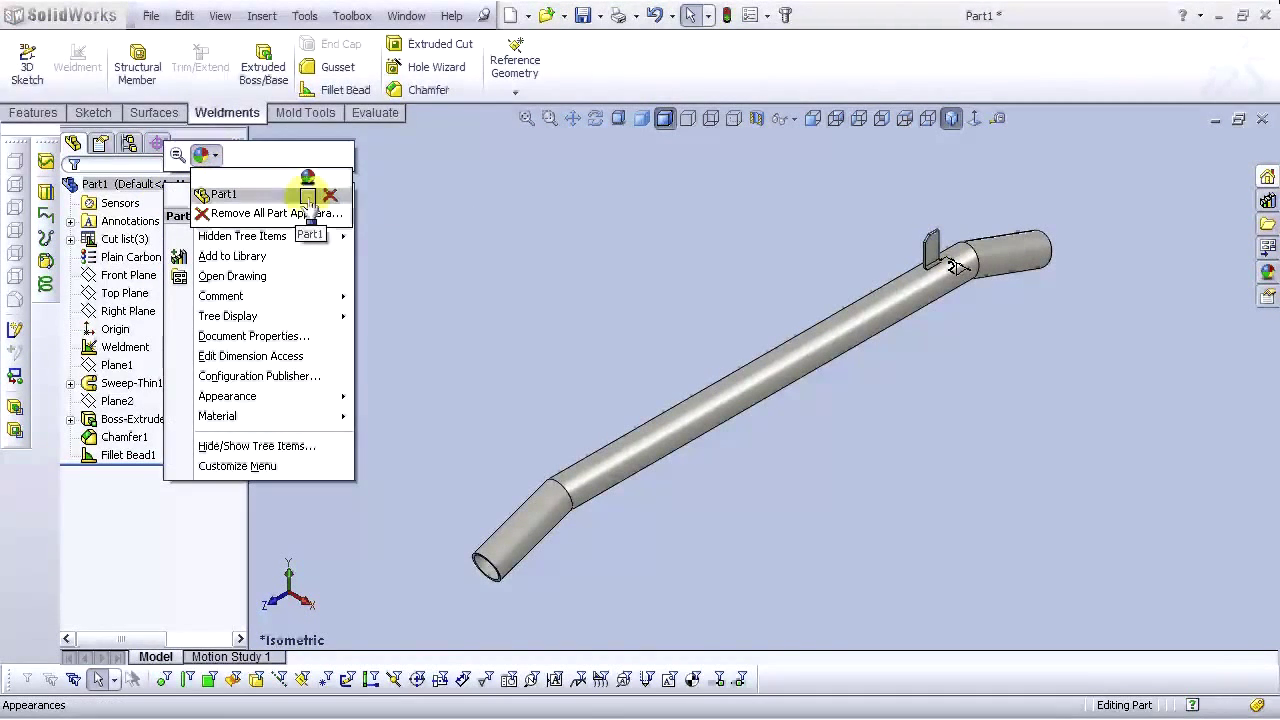
click(308, 197)
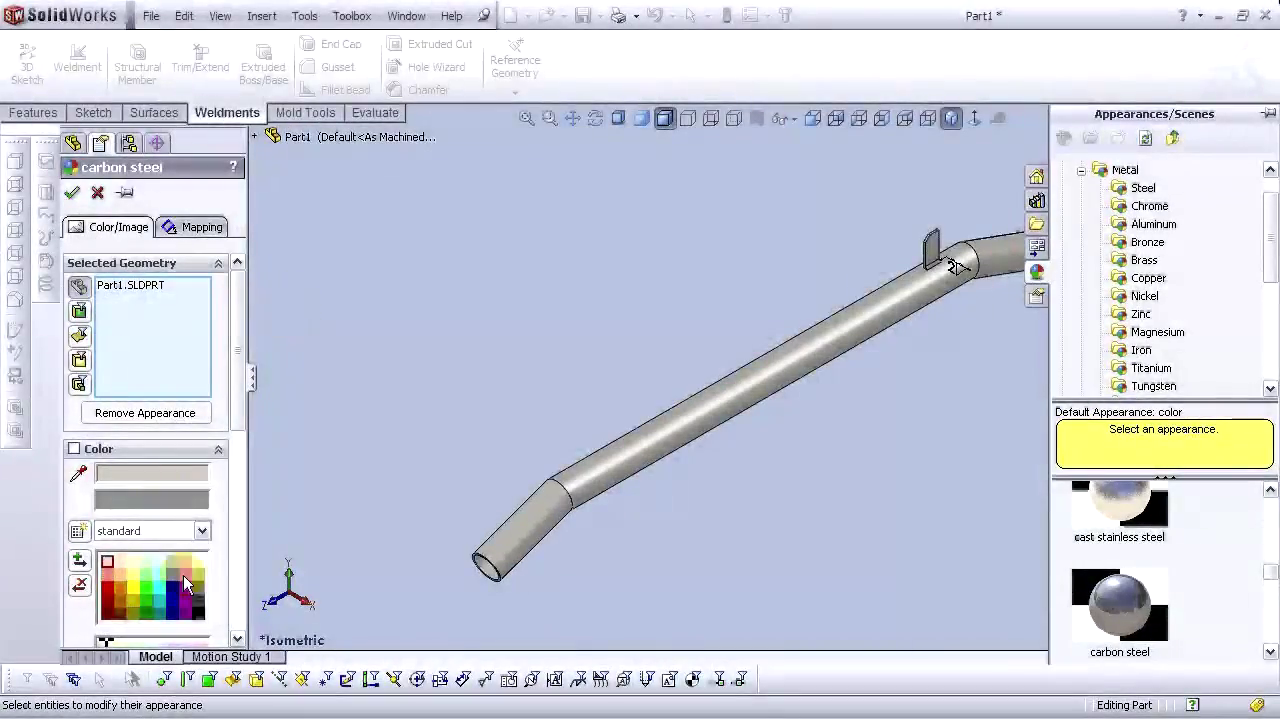
click(199, 603)
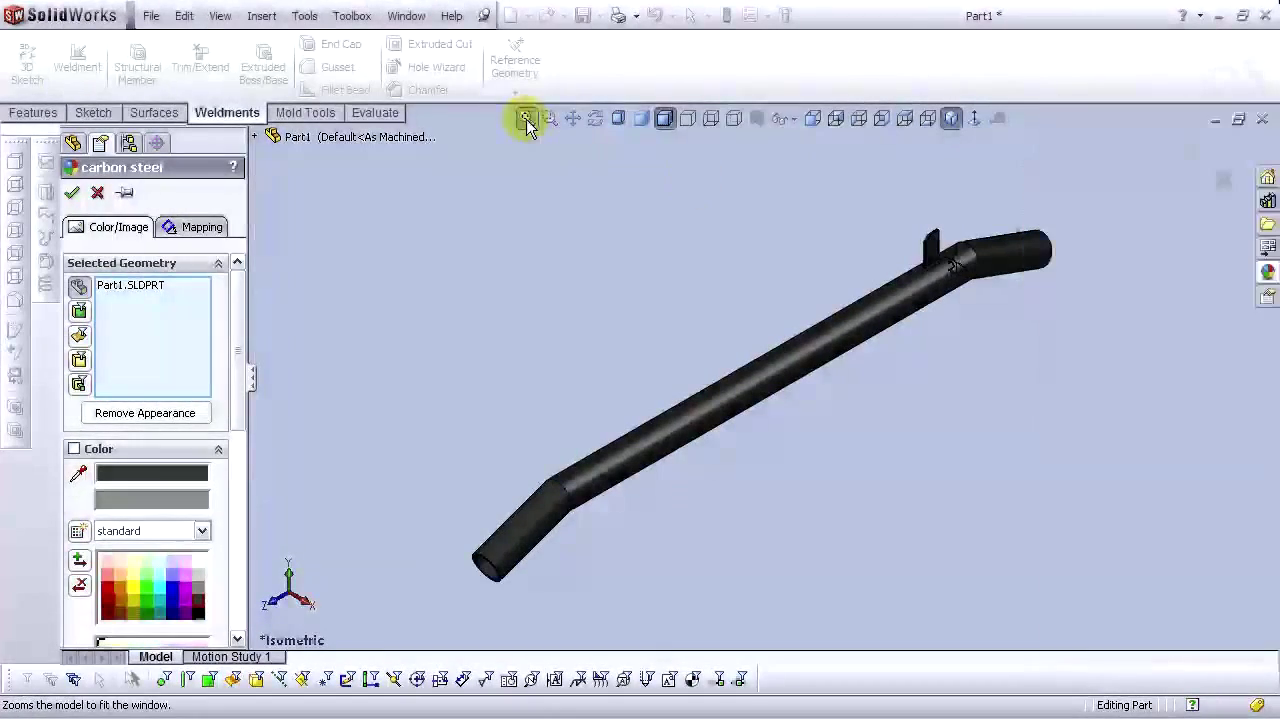
click(73, 194)
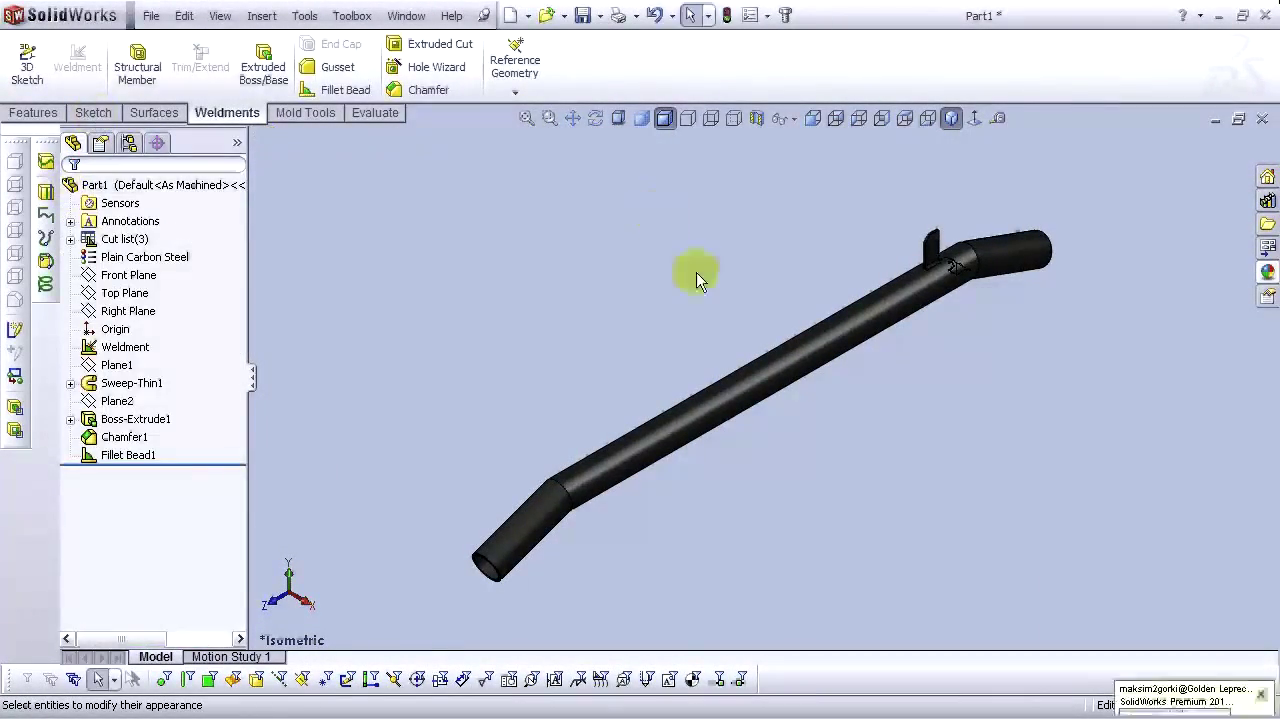
Save the tube part as Leg.SLDPRT, overwriting the existing Leg file in Guitar holder
click(951, 119)
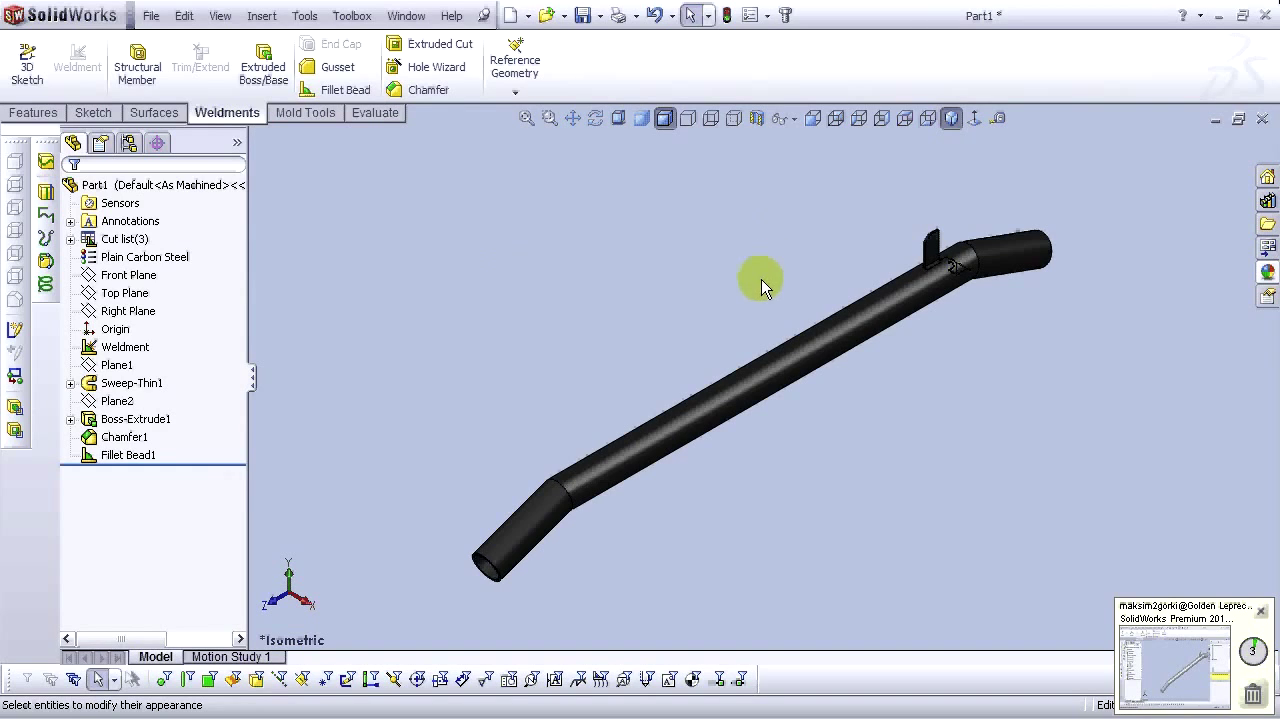
click(152, 17)
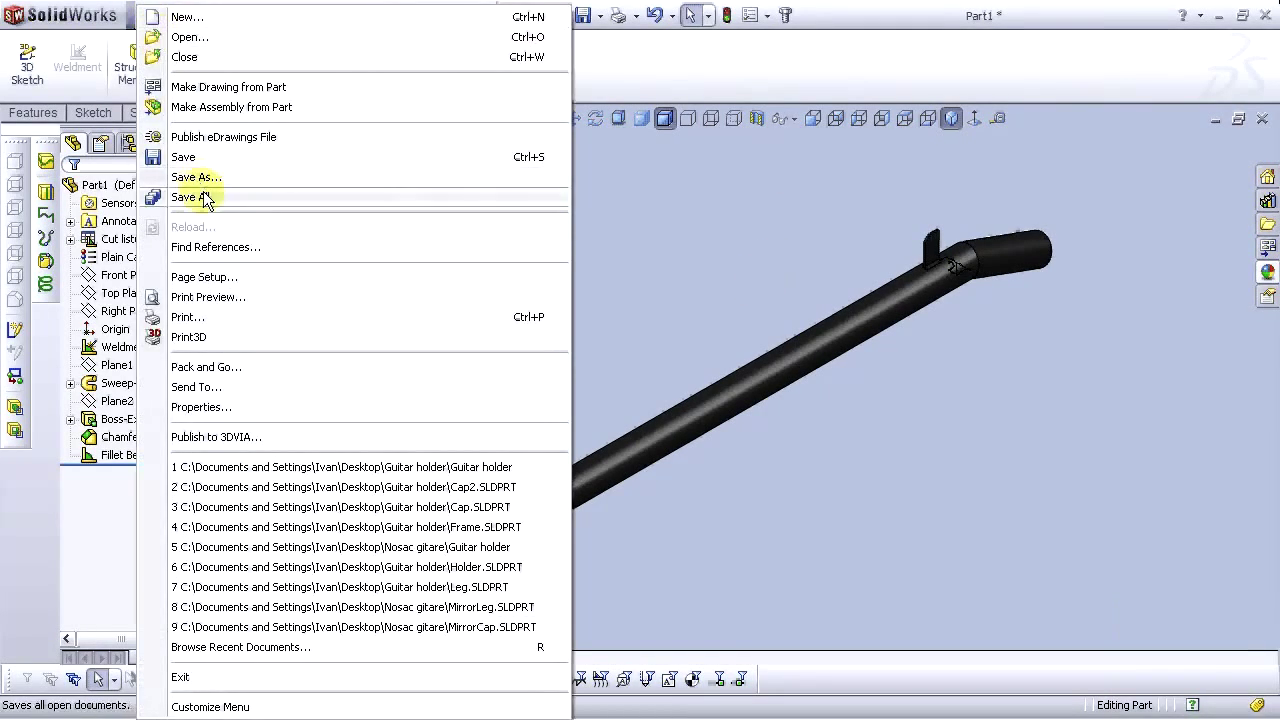
click(168, 177)
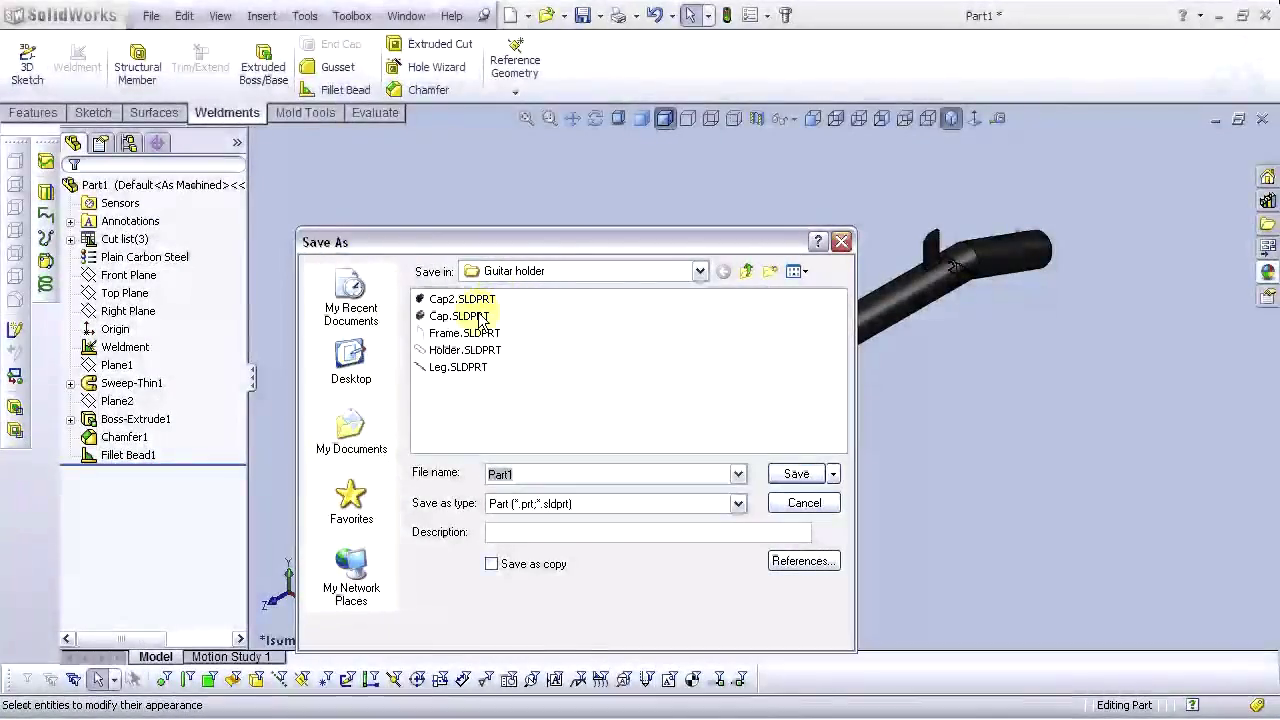
text(Leg)
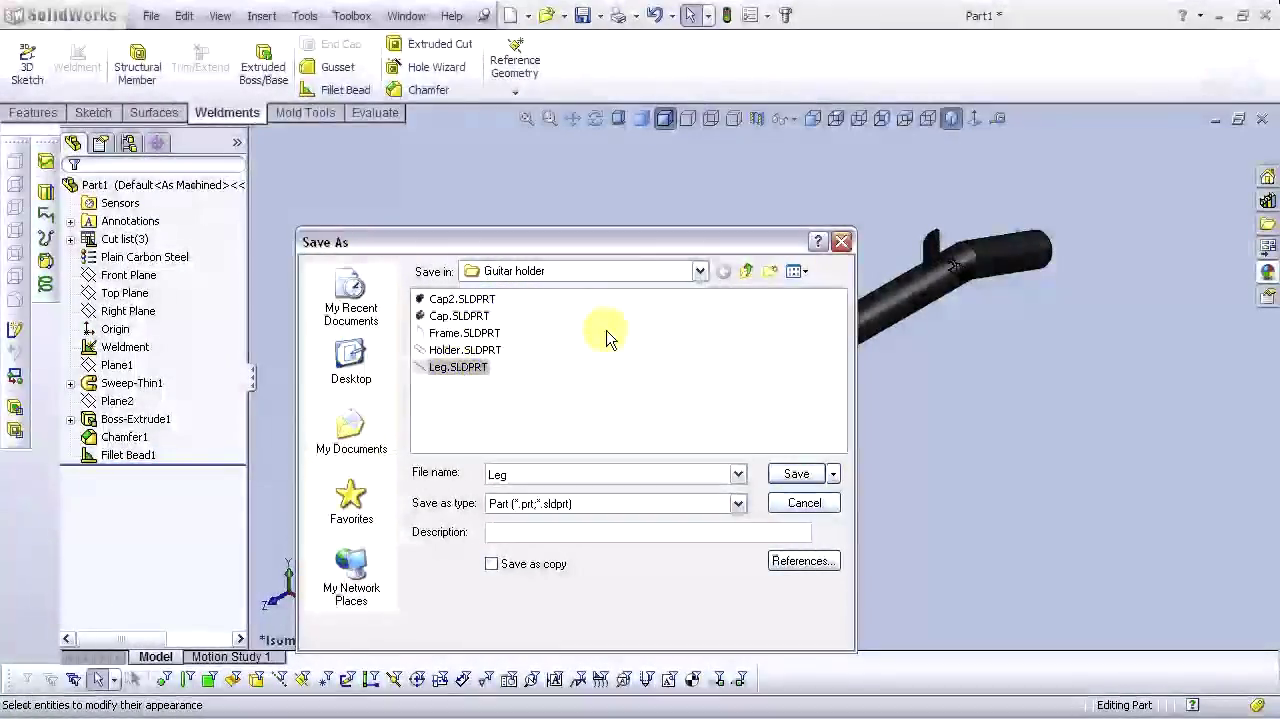
click(797, 474)
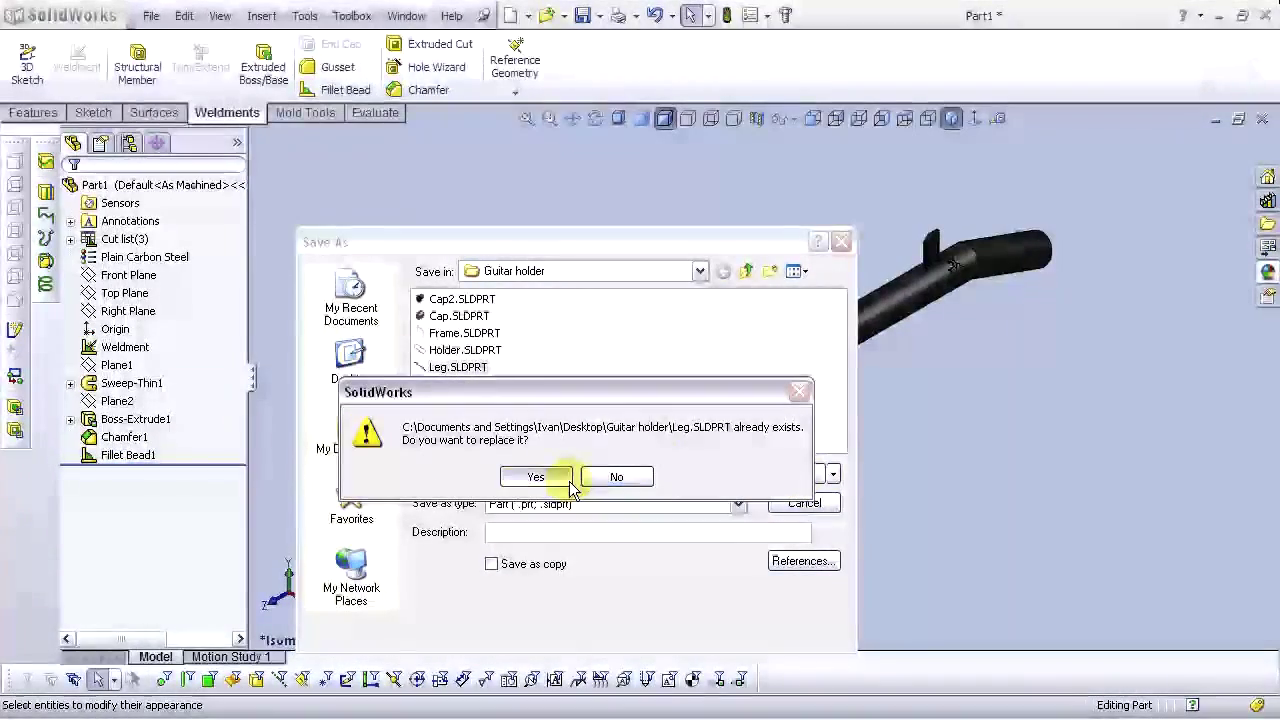
click(540, 477)
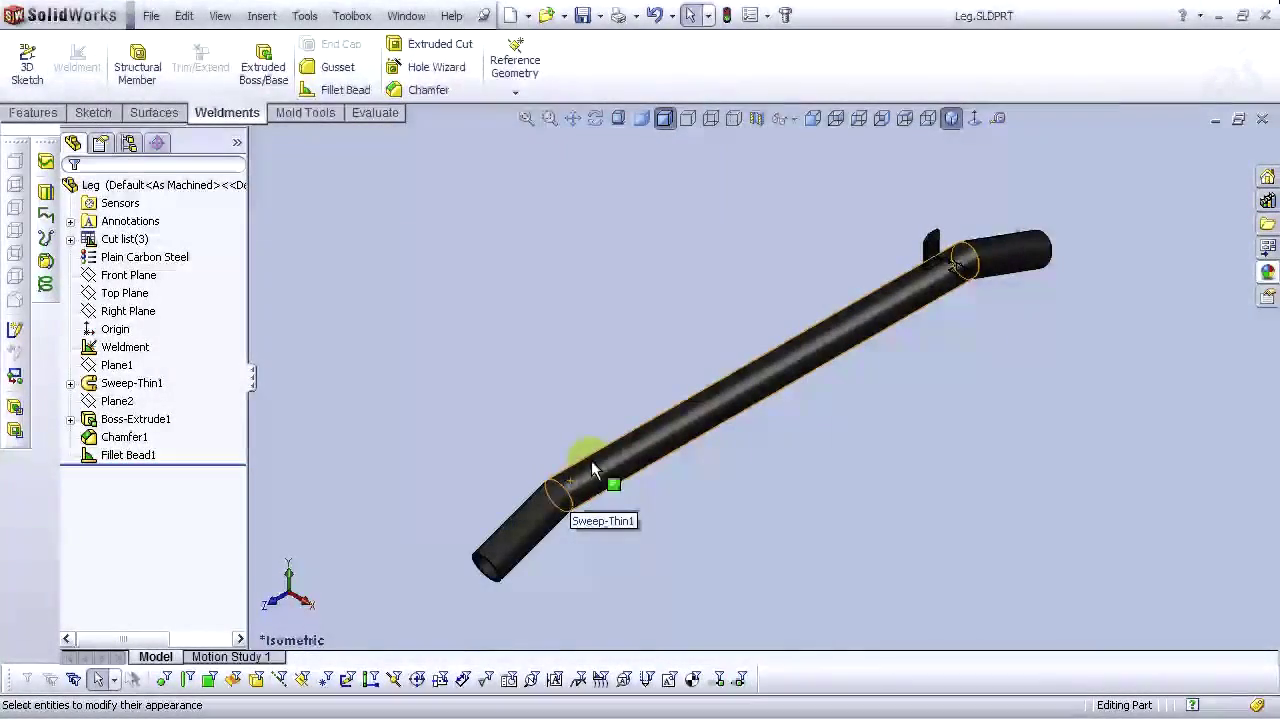
click(953, 119)
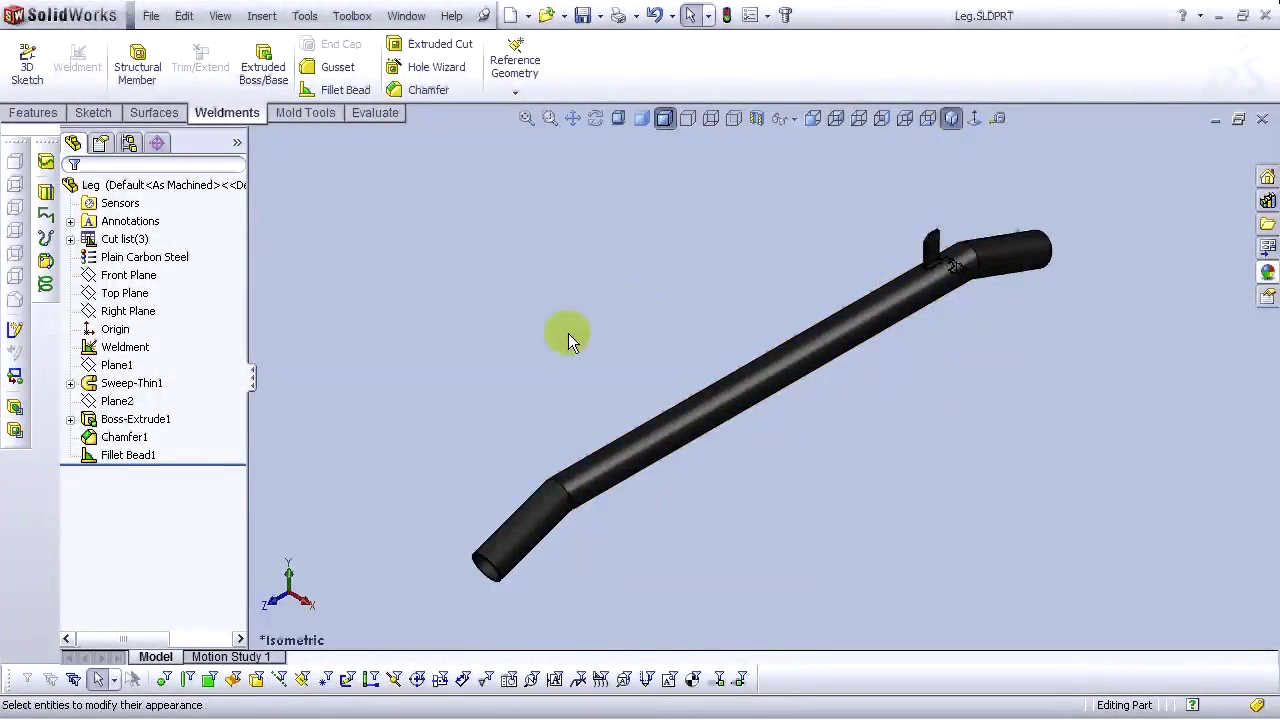
Create a new part document and open a sketch on its Top Plane
click(510, 16)
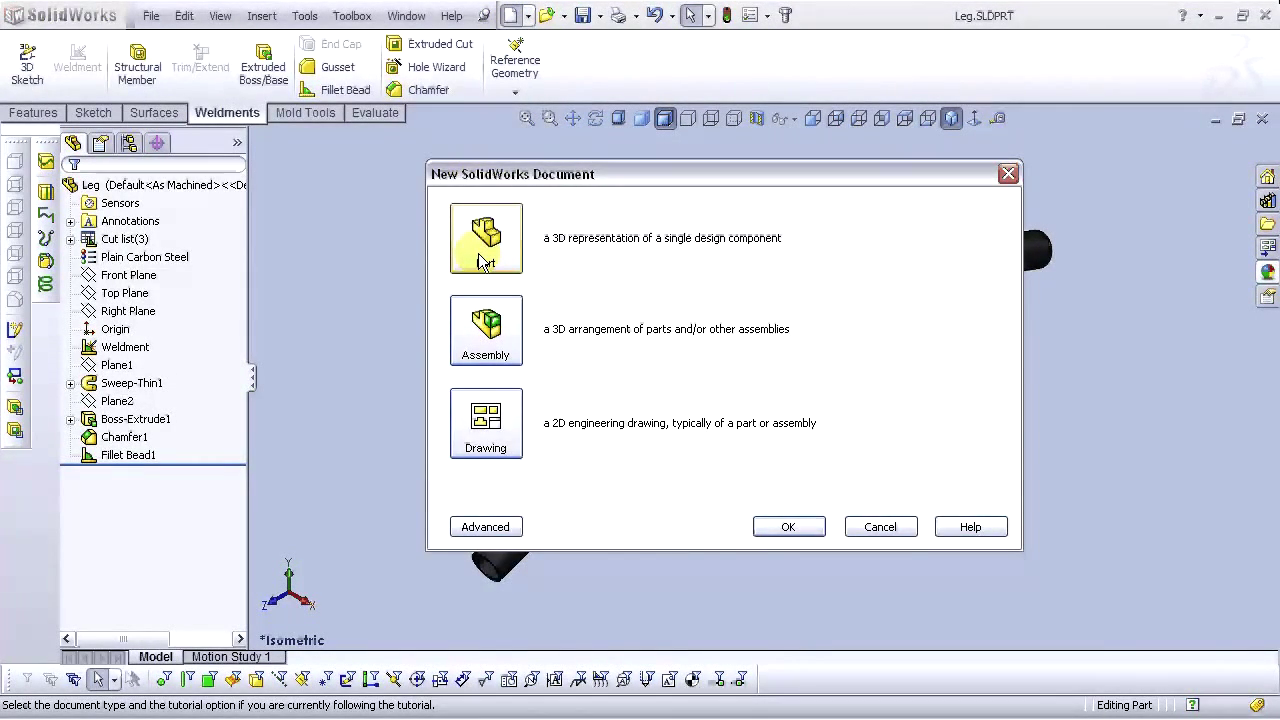
click(787, 530)
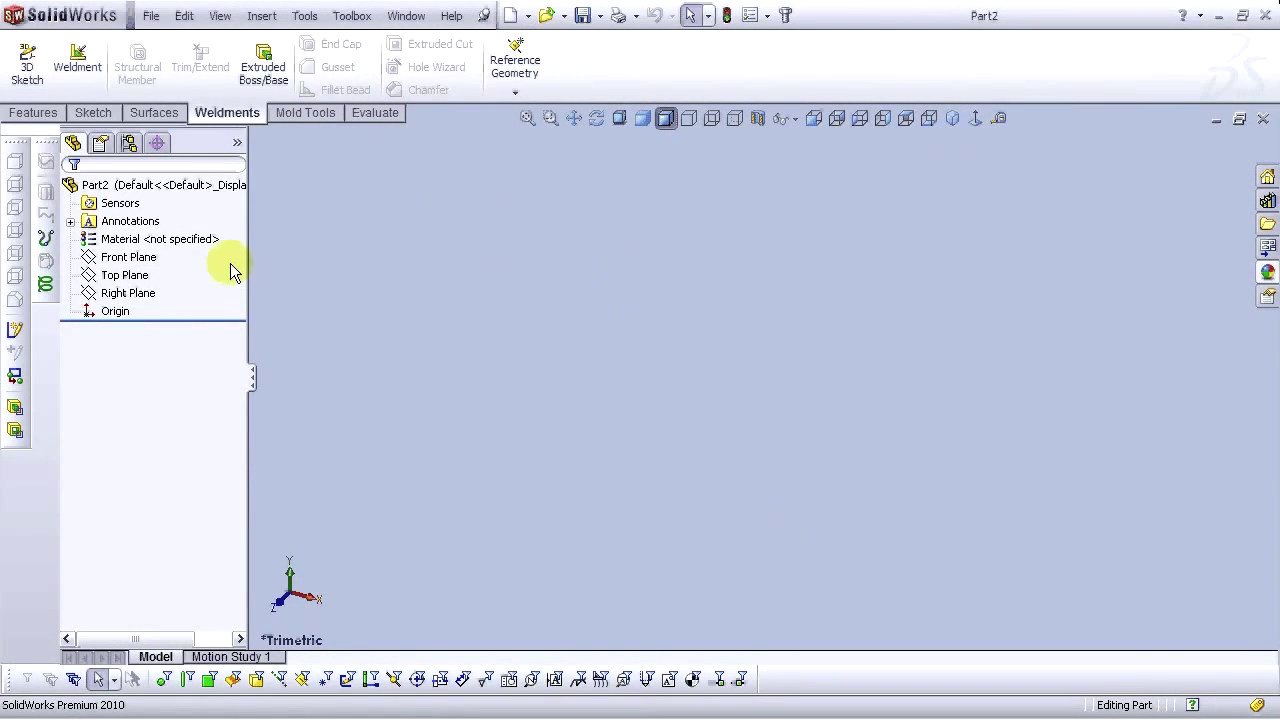
click(127, 282)
click(142, 250)
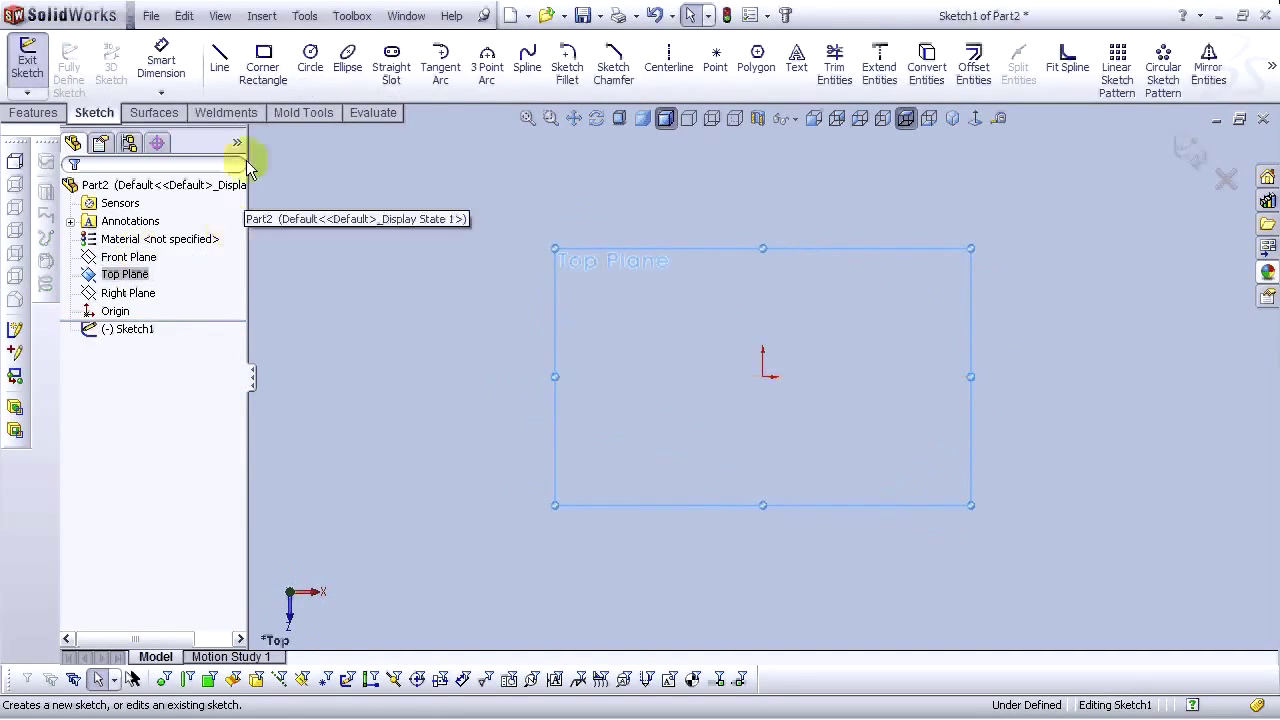
Draw a center rectangle centred on the origin
click(268, 78)
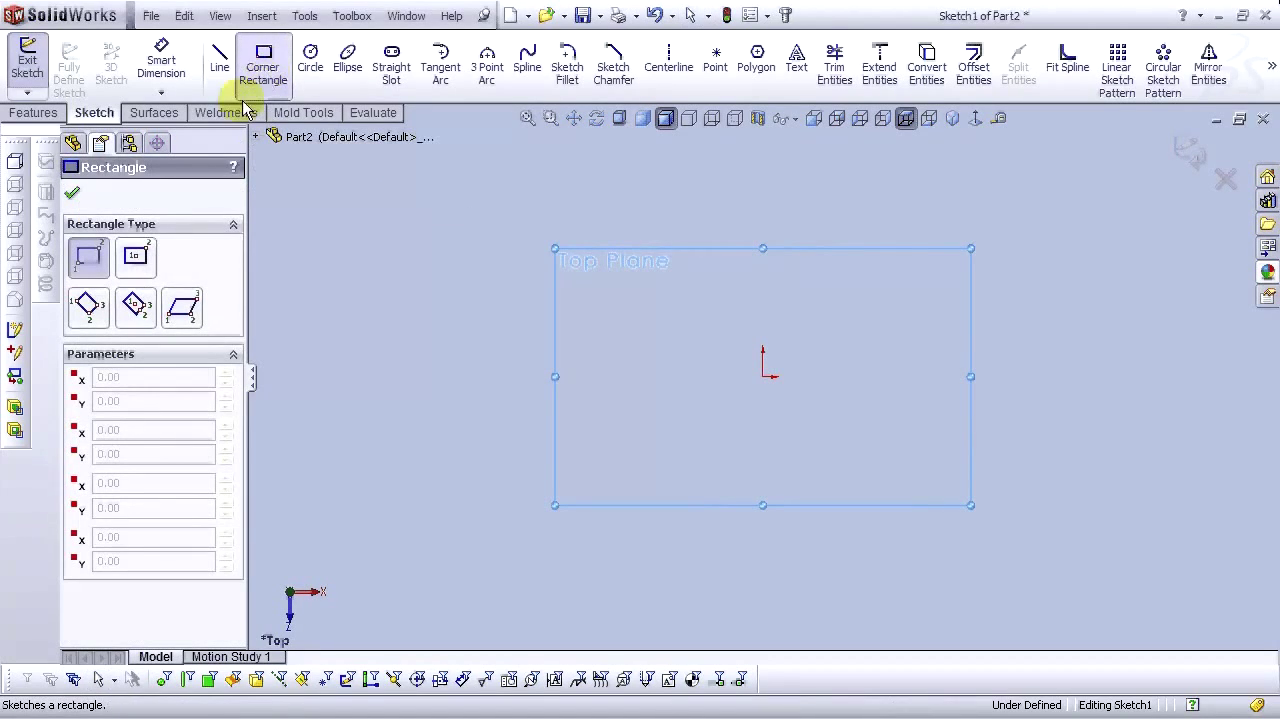
click(142, 254)
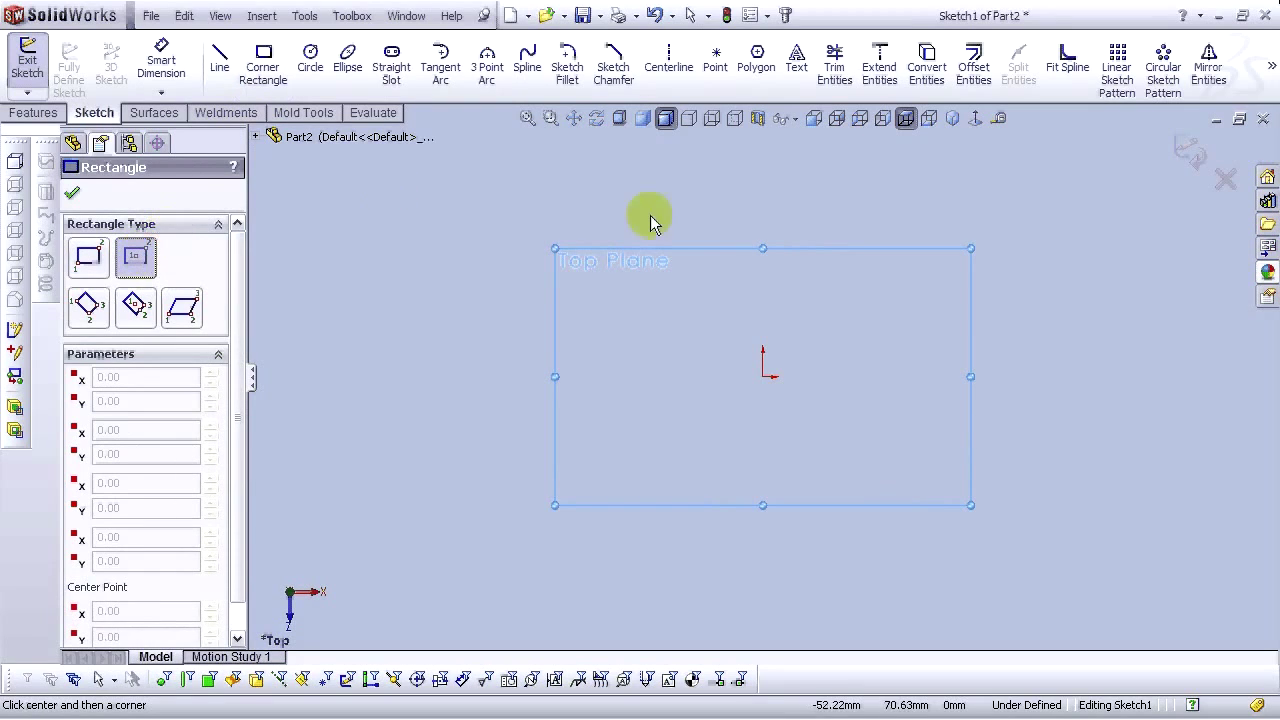
click(763, 377)
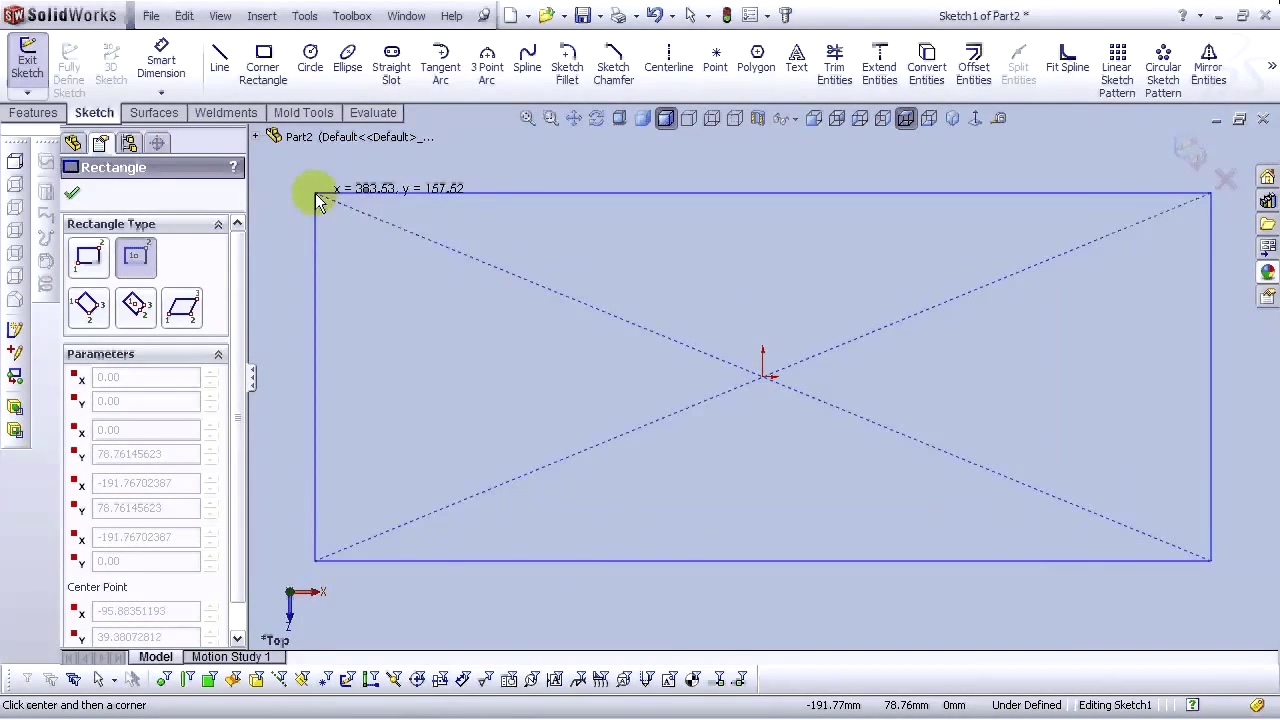
key(z)
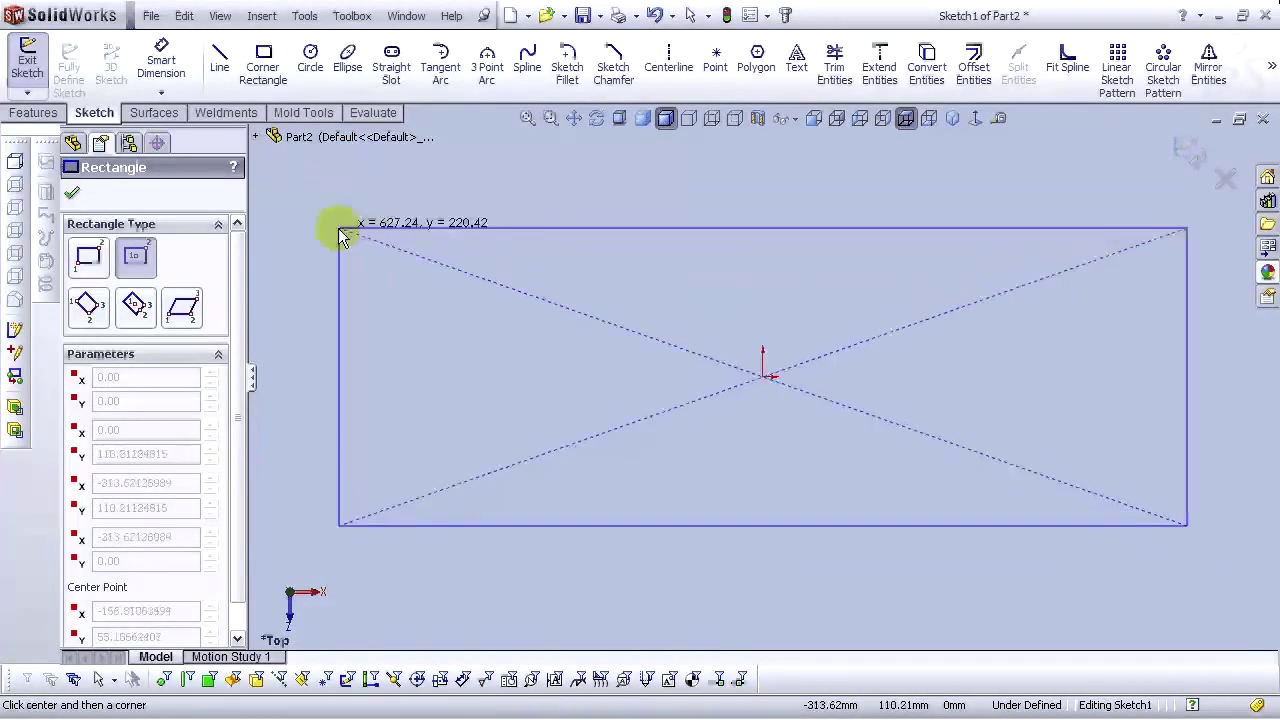
key(z)
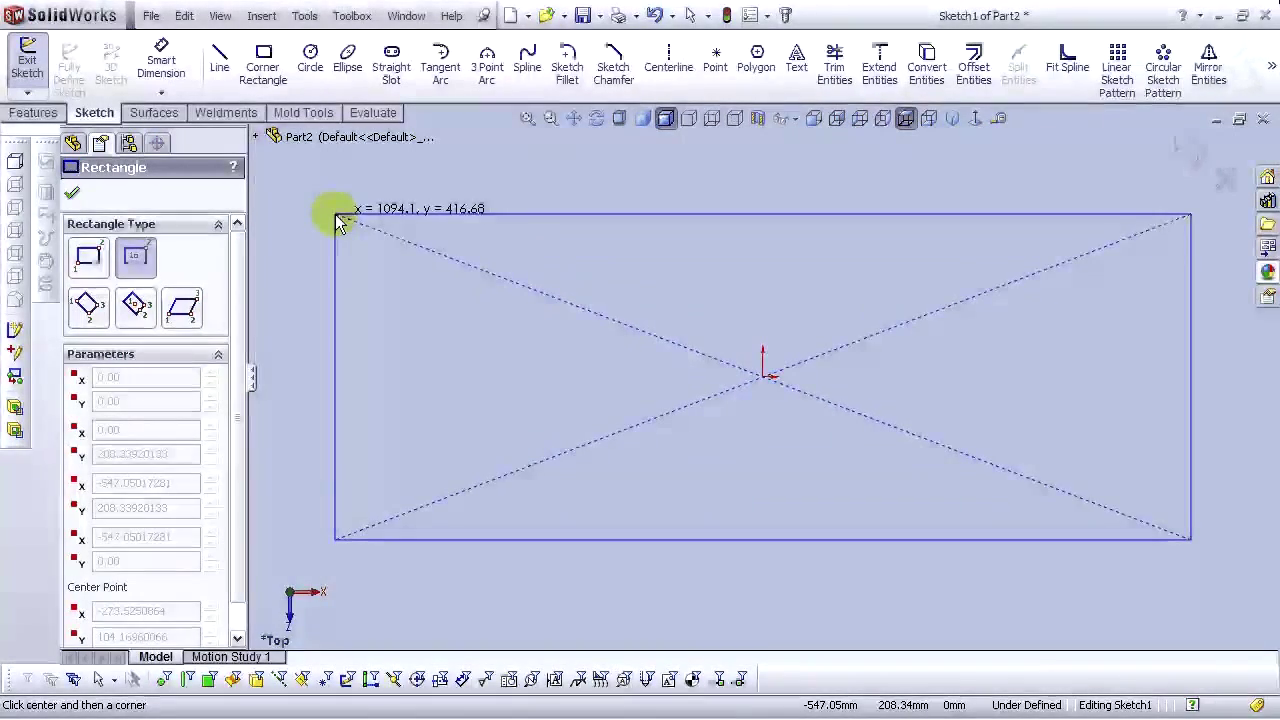
key(z)
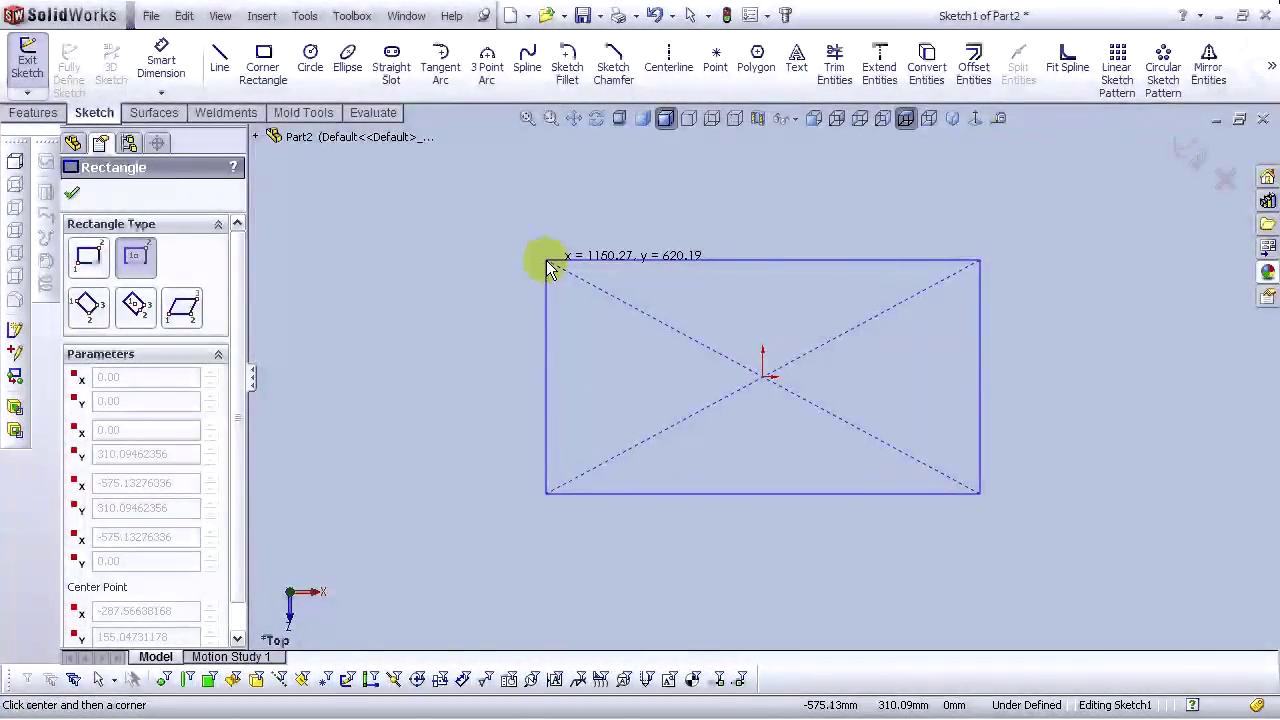
click(547, 263)
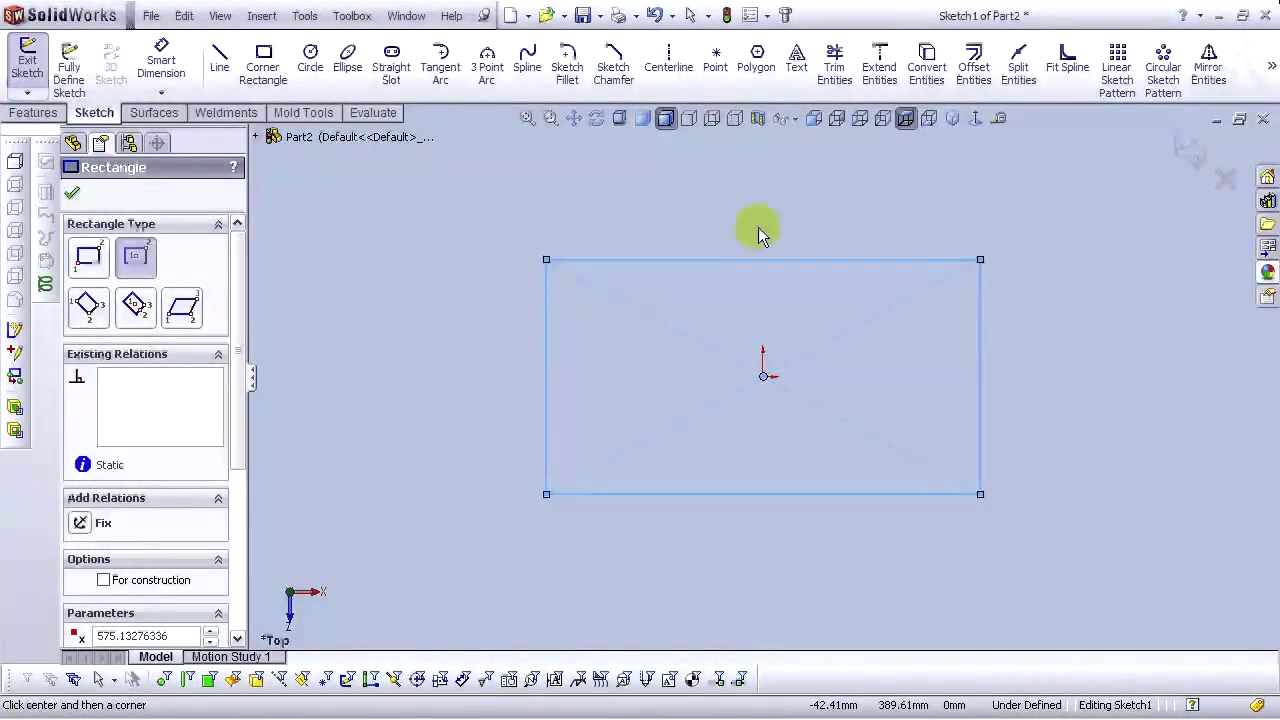
scroll(857, 347, up, 2)
scroll(843, 344, down, 4)
key(Escape)
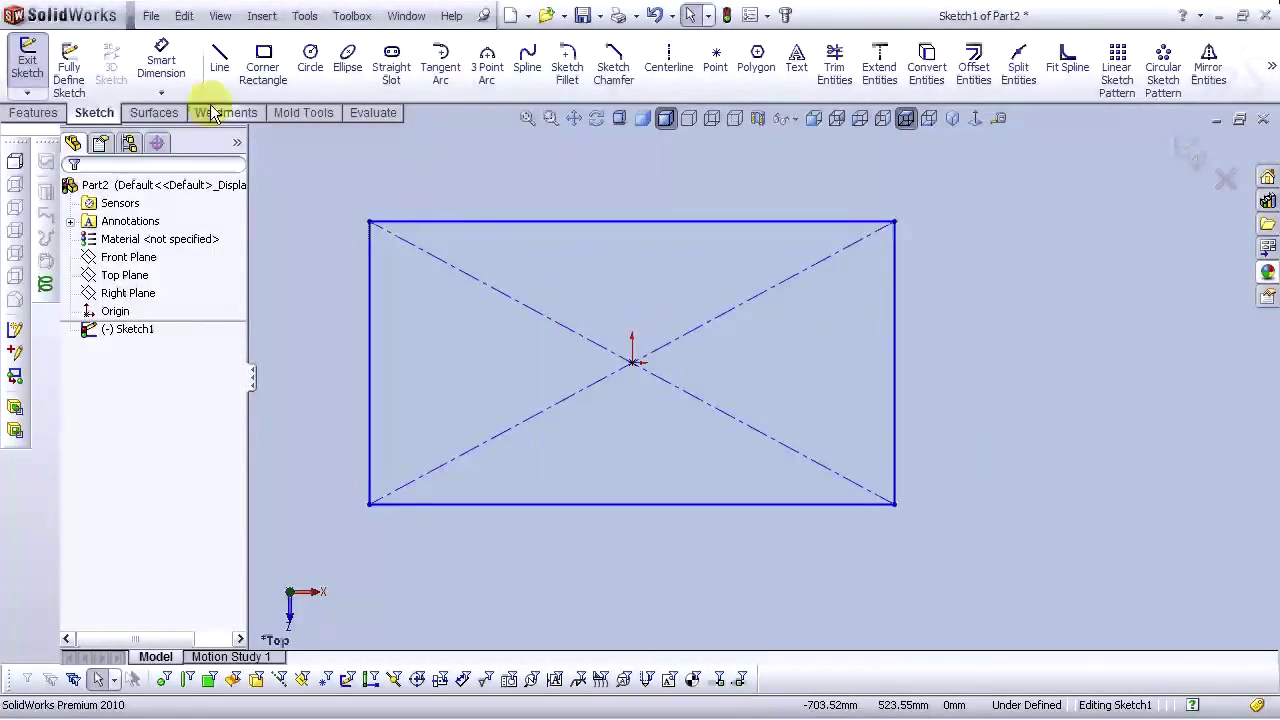
Dimension the rectangle's top edge to 1160 mm and its right edge to 400 mm
click(663, 222)
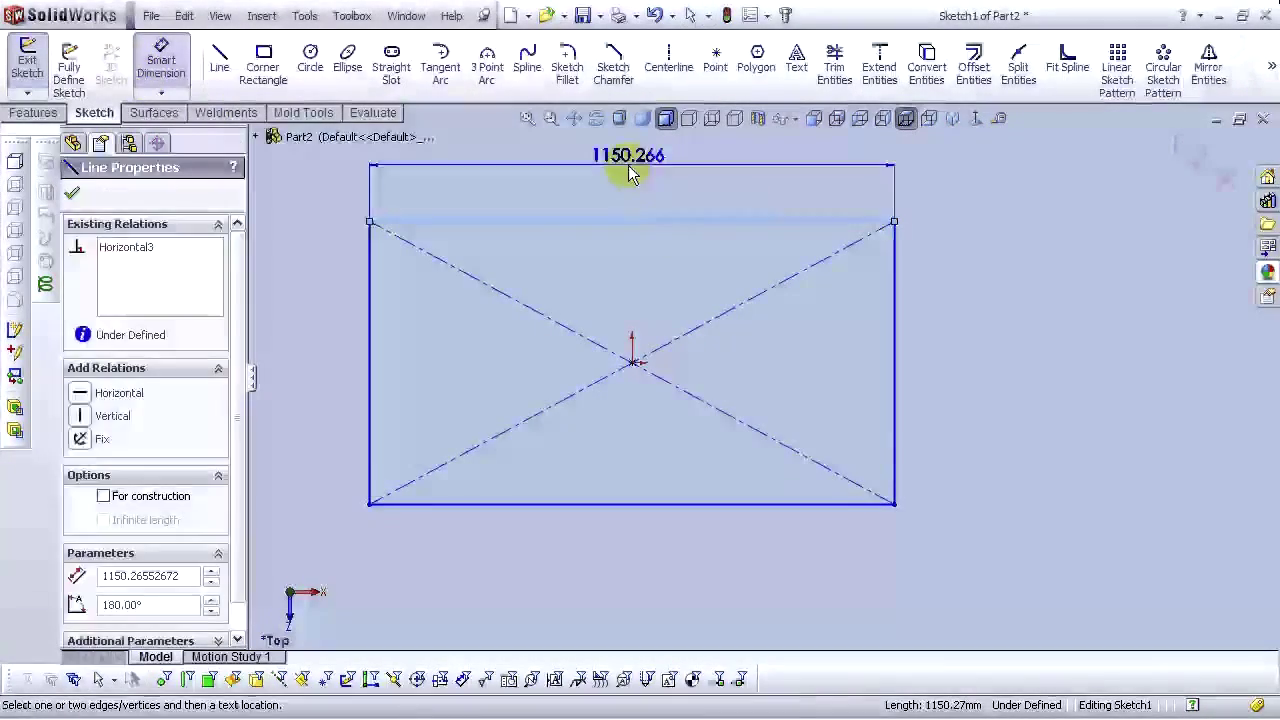
click(628, 165)
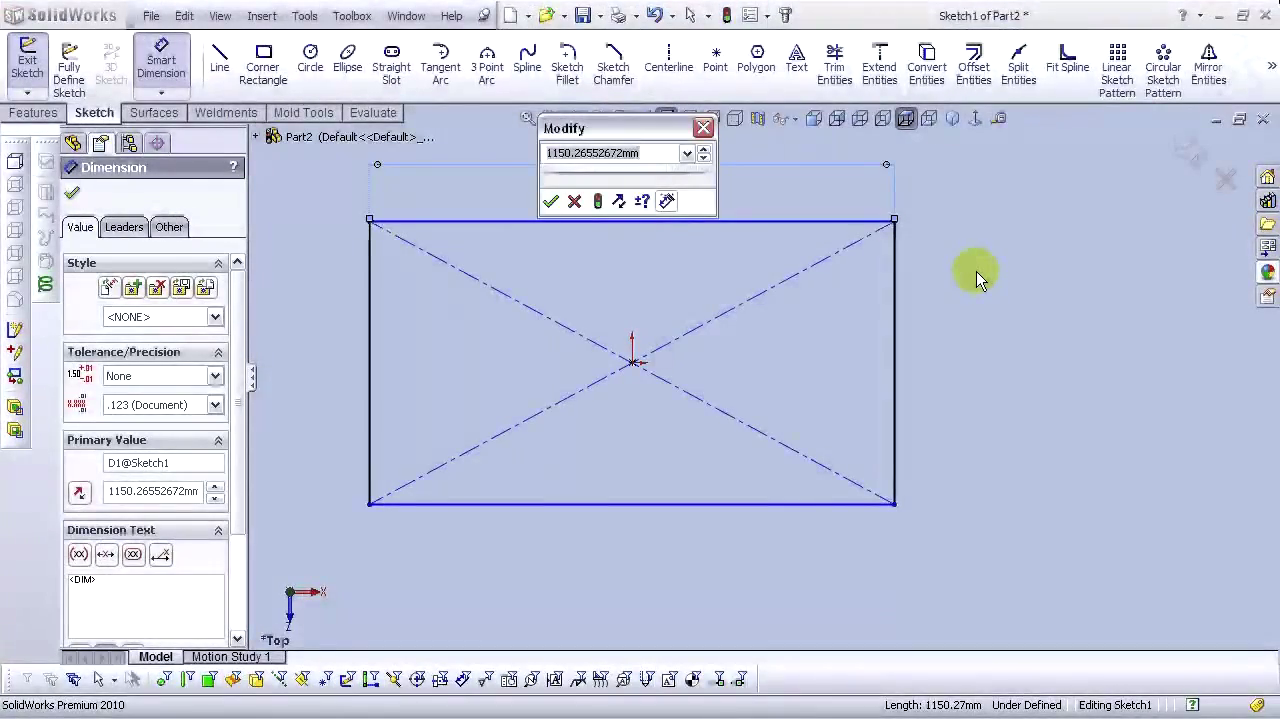
text(11)
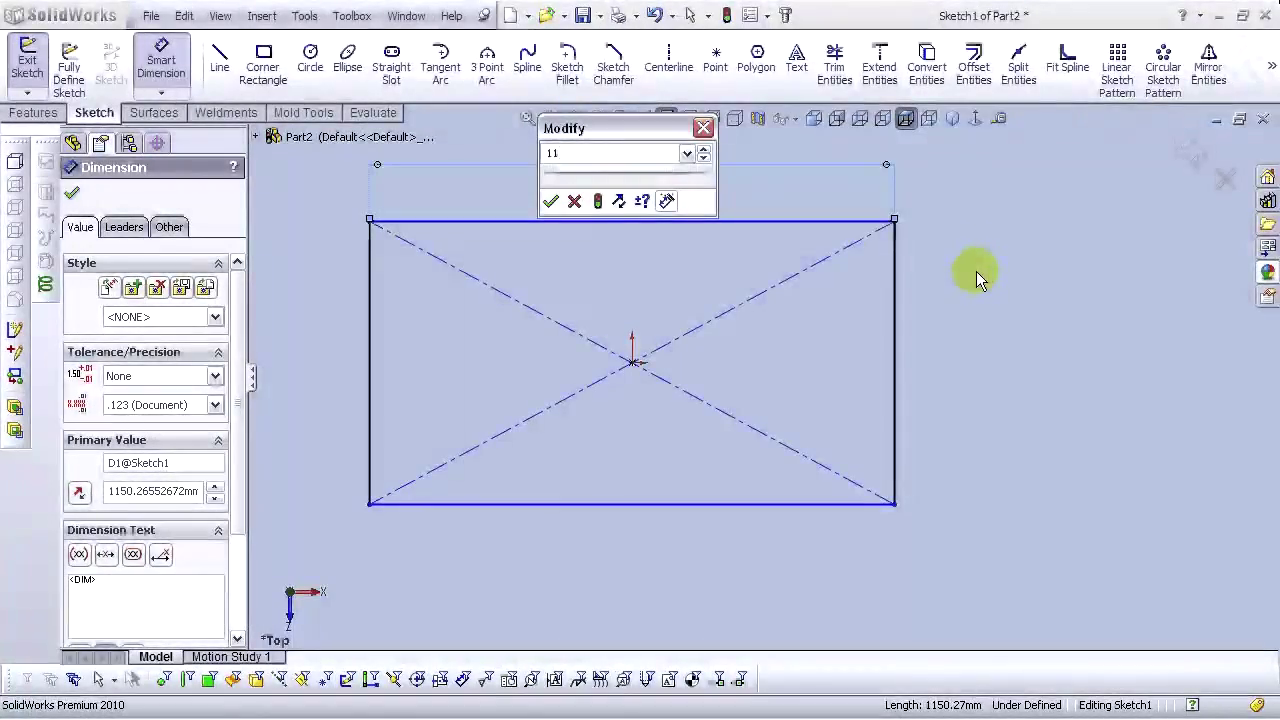
text(60)
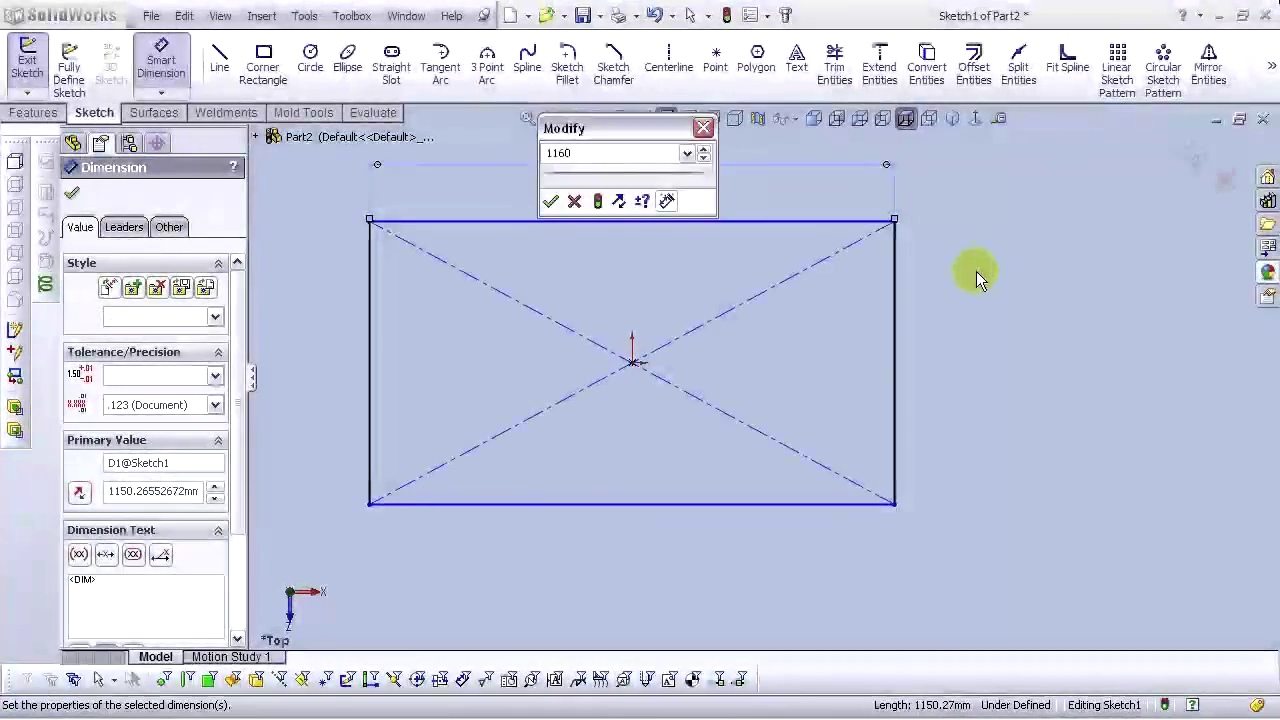
key(Return)
click(899, 322)
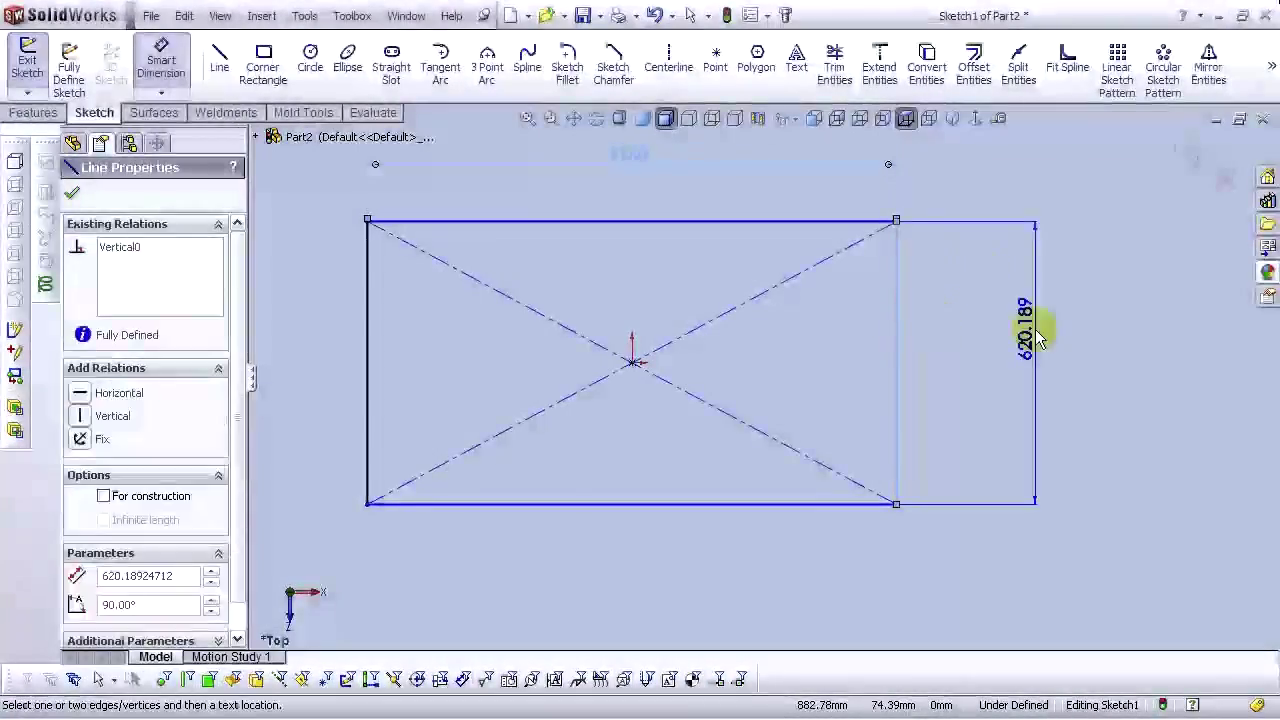
click(1051, 323)
click(1102, 316)
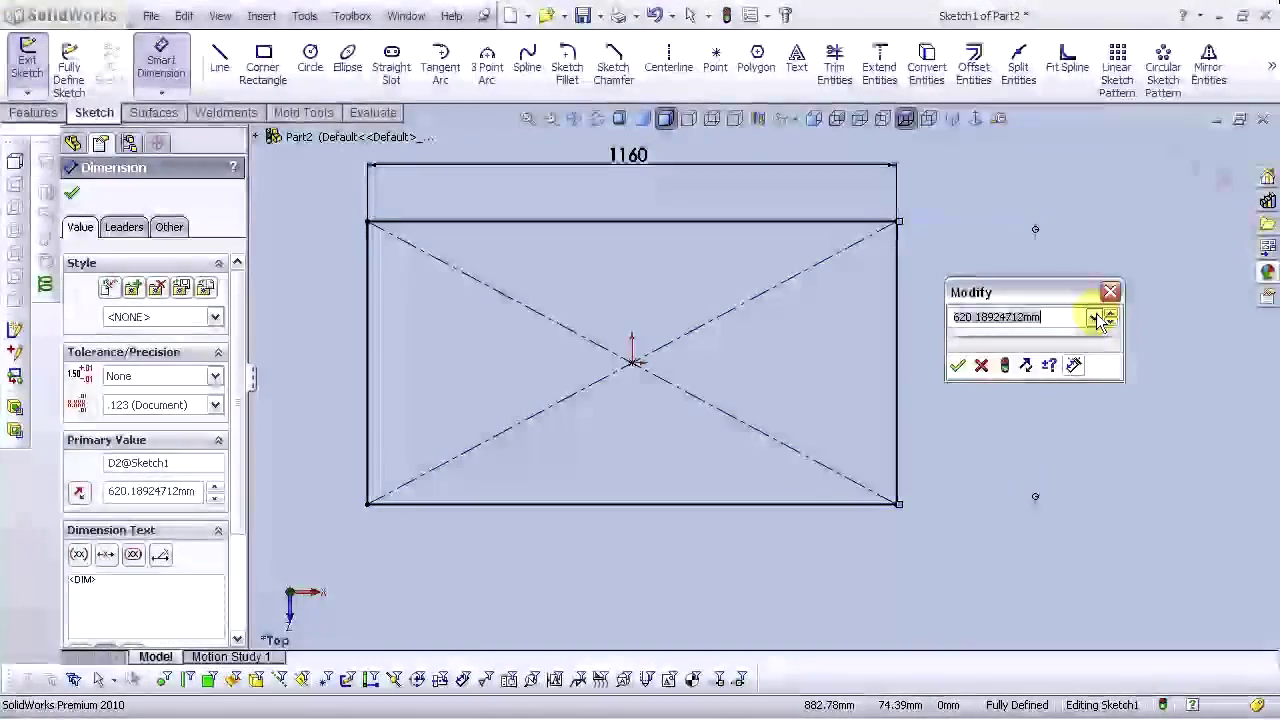
text(400)
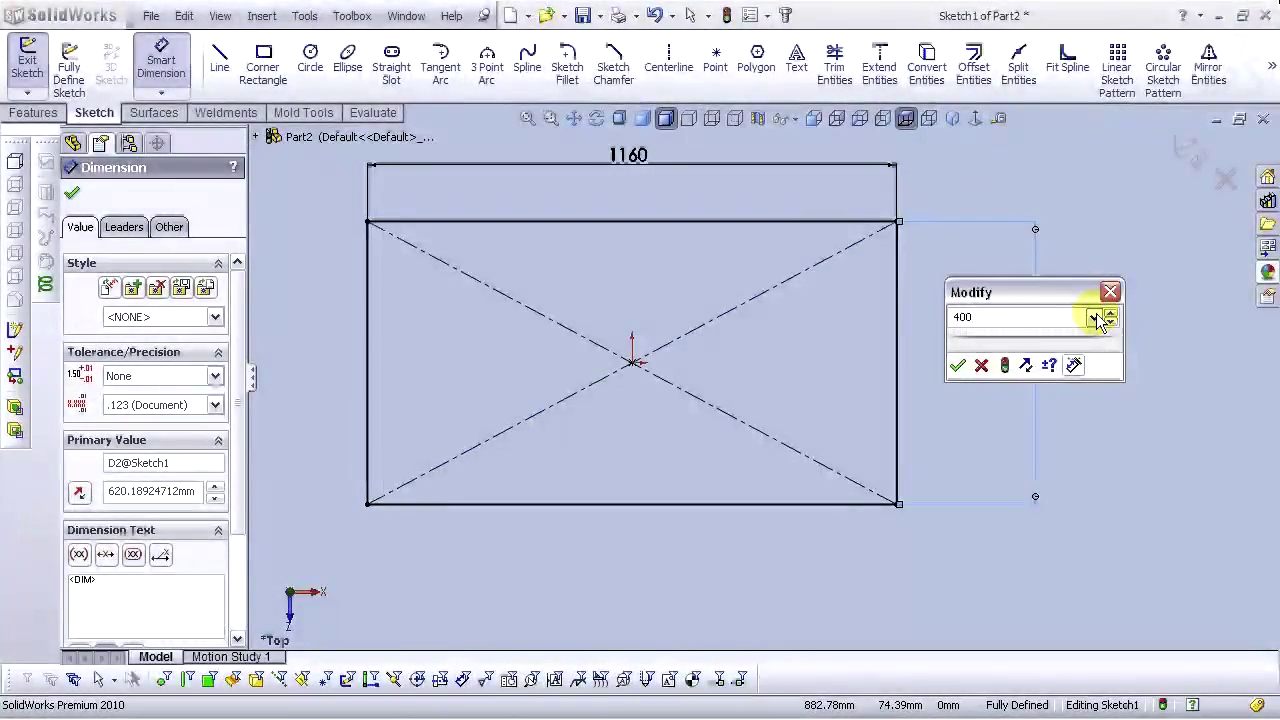
key(Return)
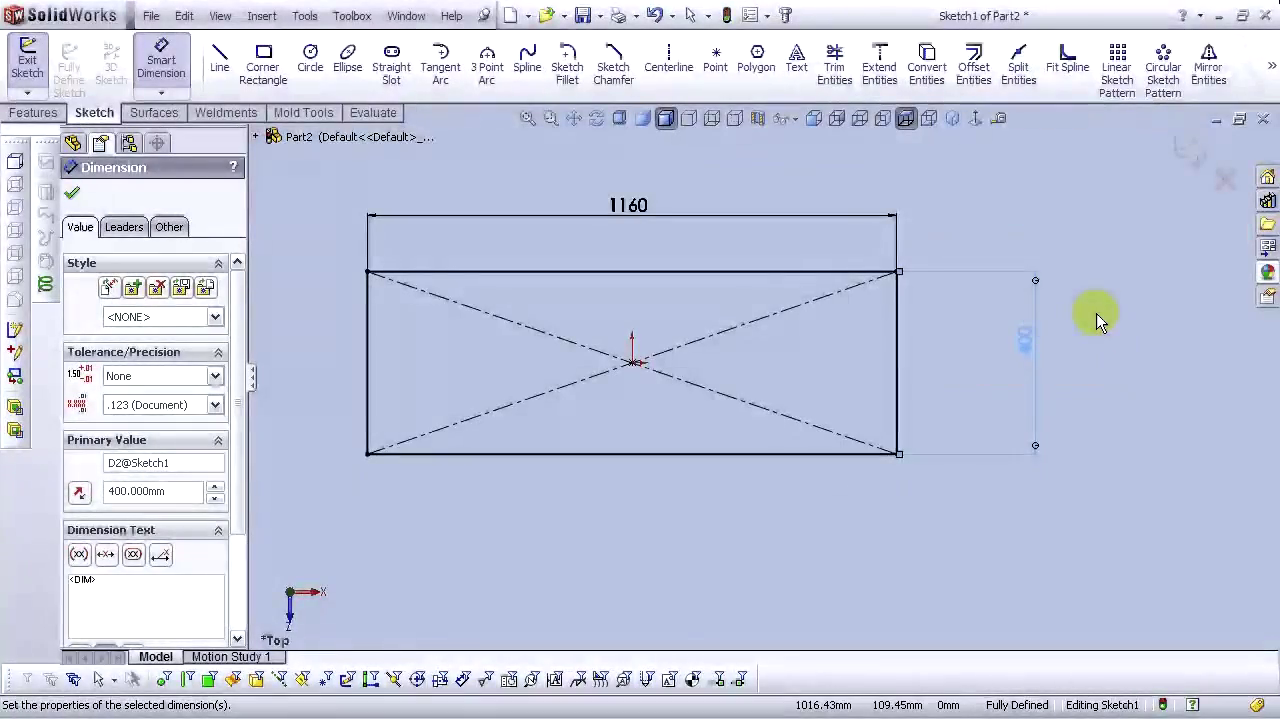
key(Escape)
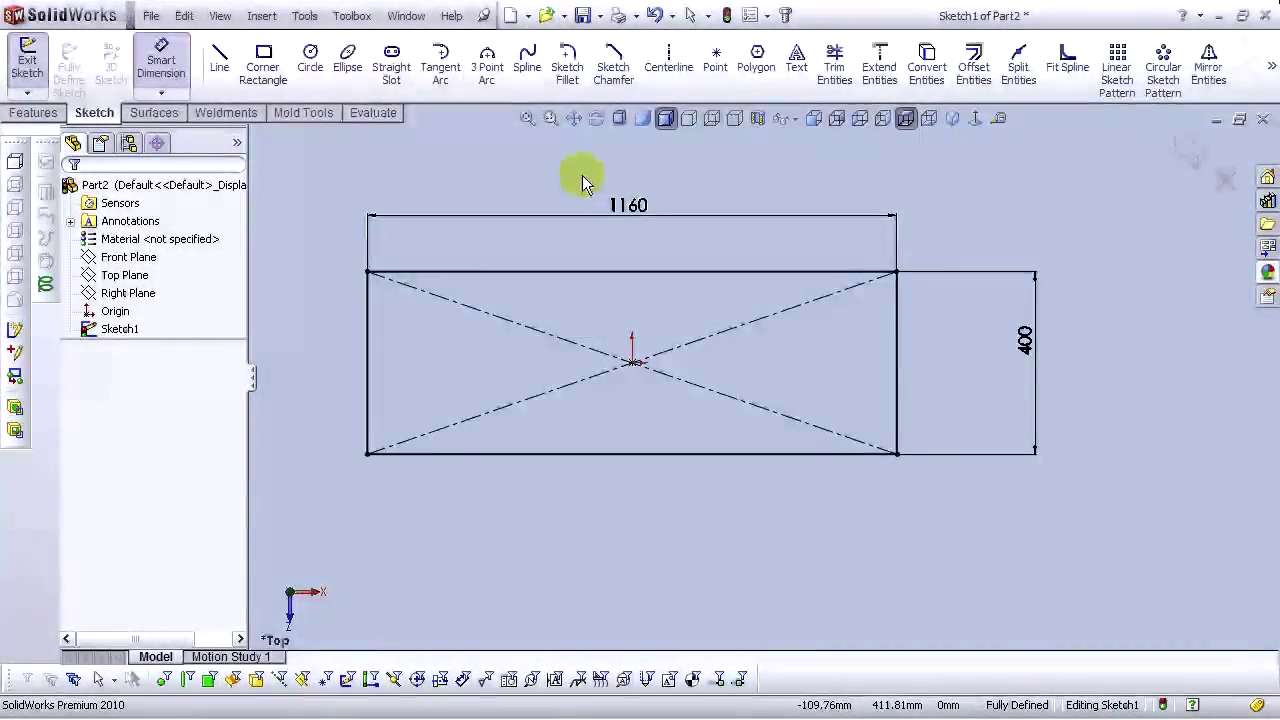
click(579, 82)
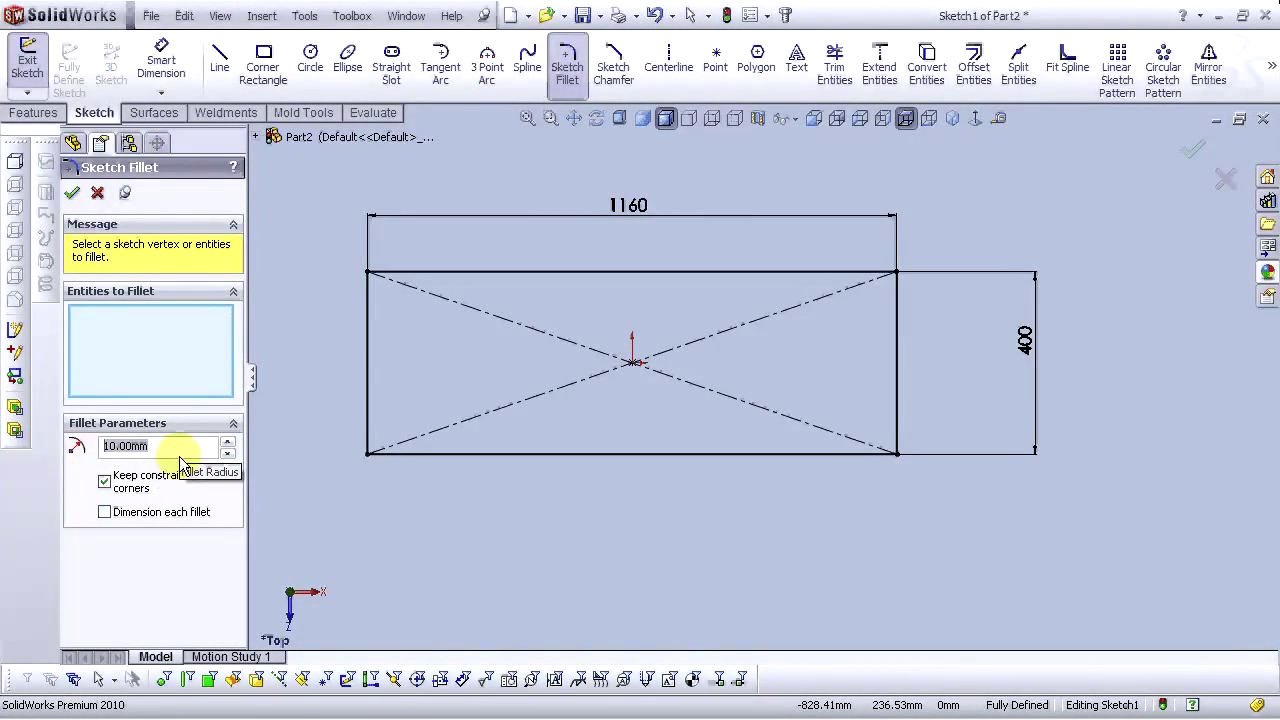
Fillet the rectangle's four corners at R100 and exit Sketch1
text(1)
click(376, 276)
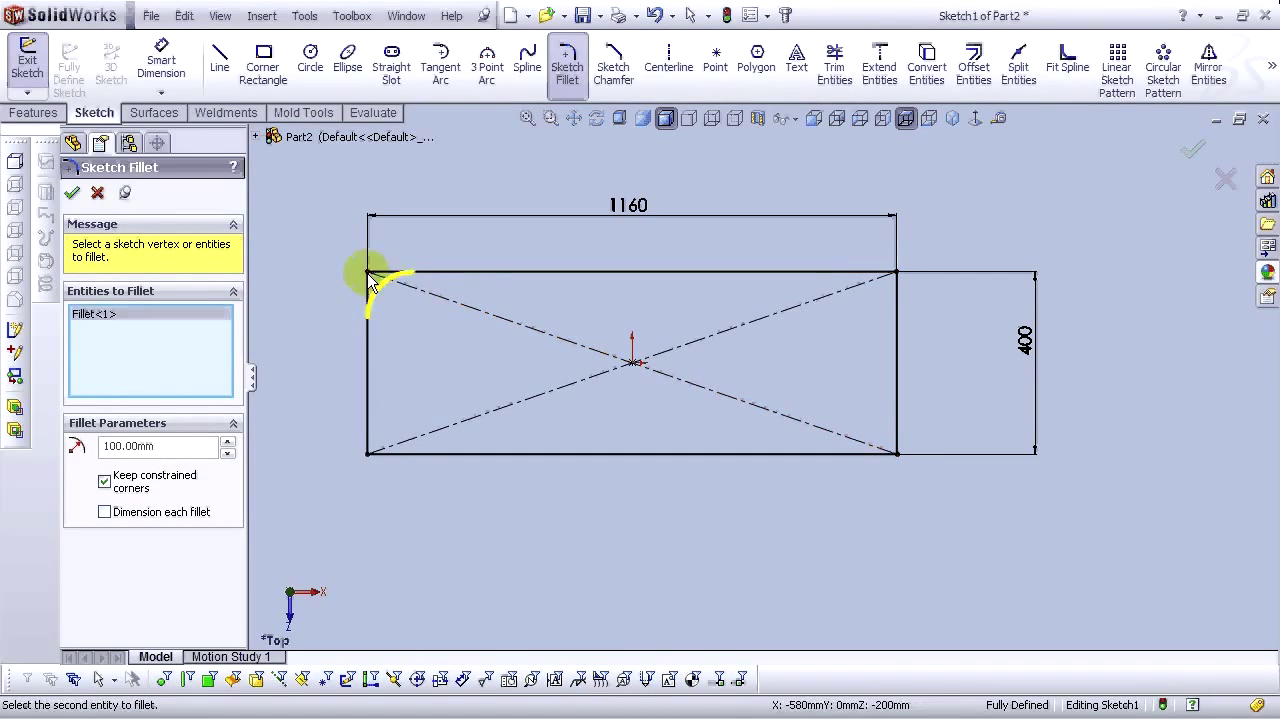
click(896, 271)
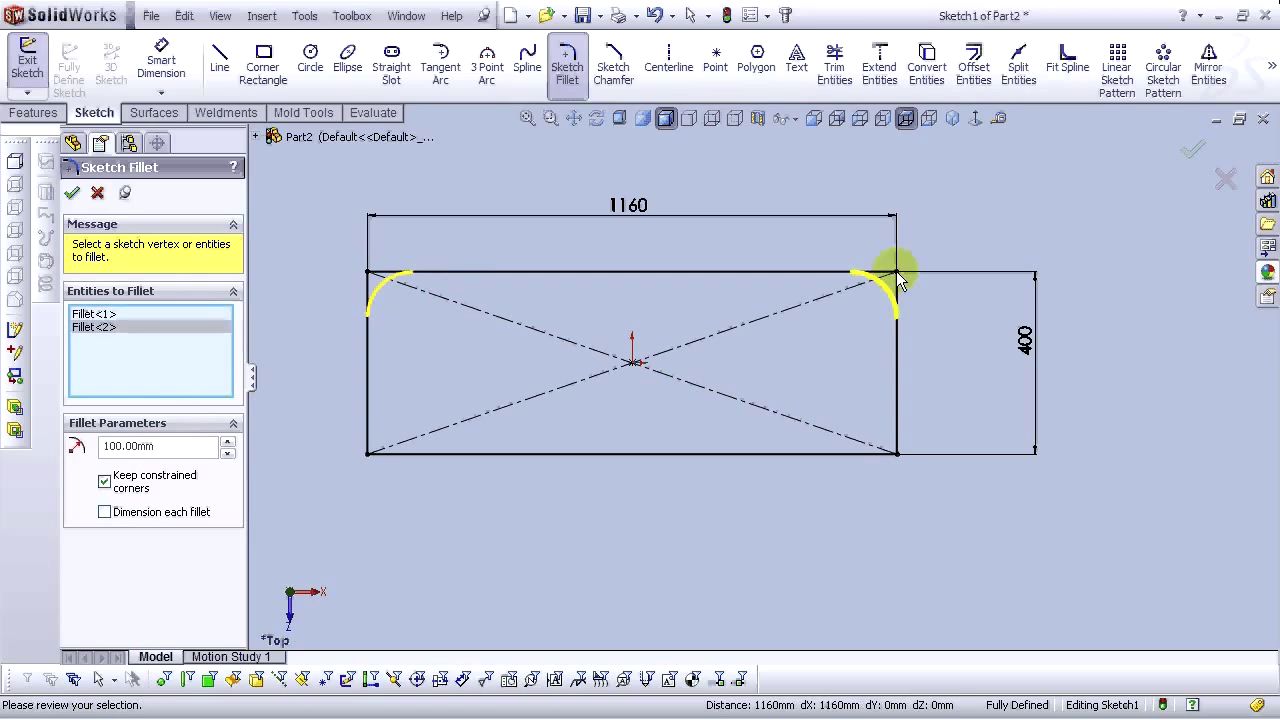
click(896, 454)
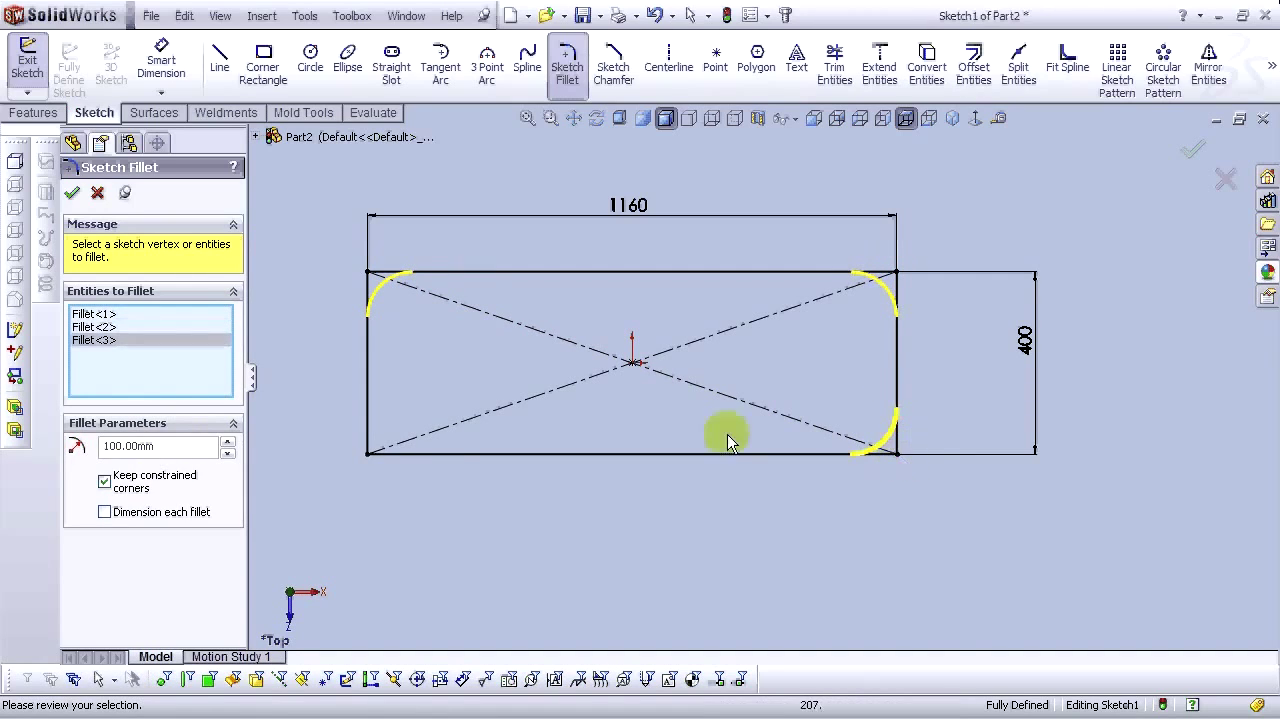
click(369, 455)
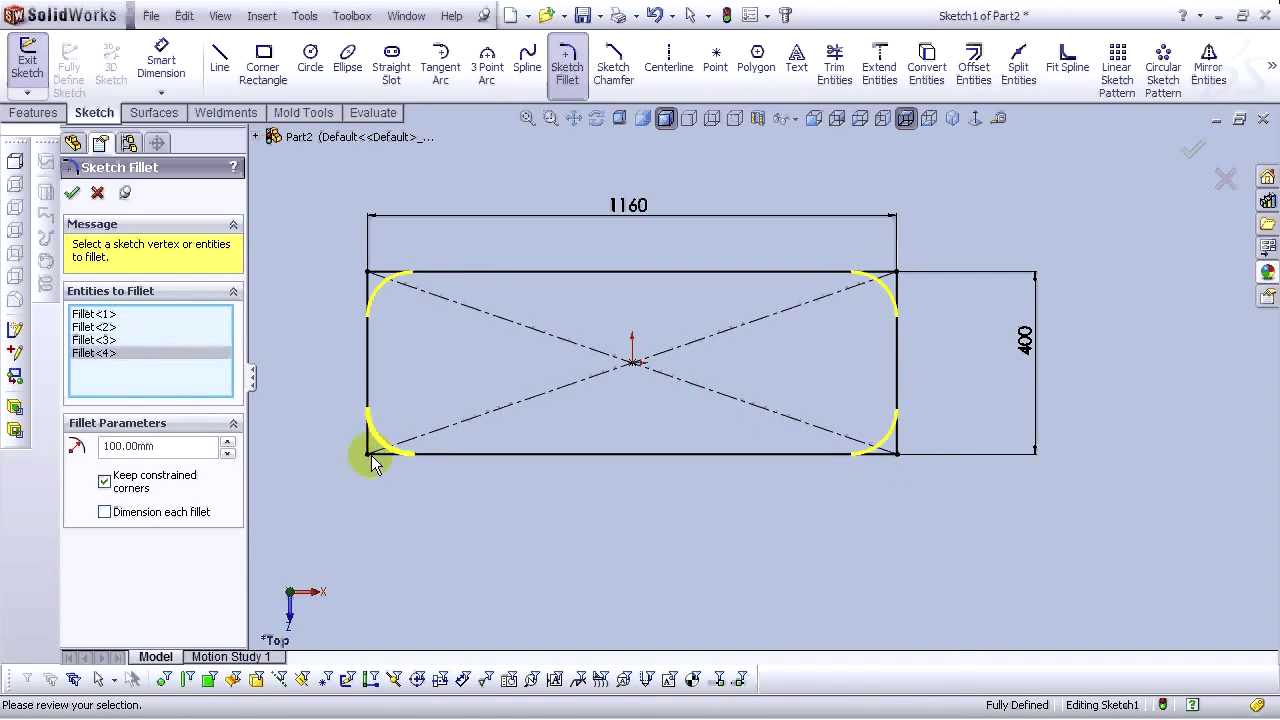
click(72, 192)
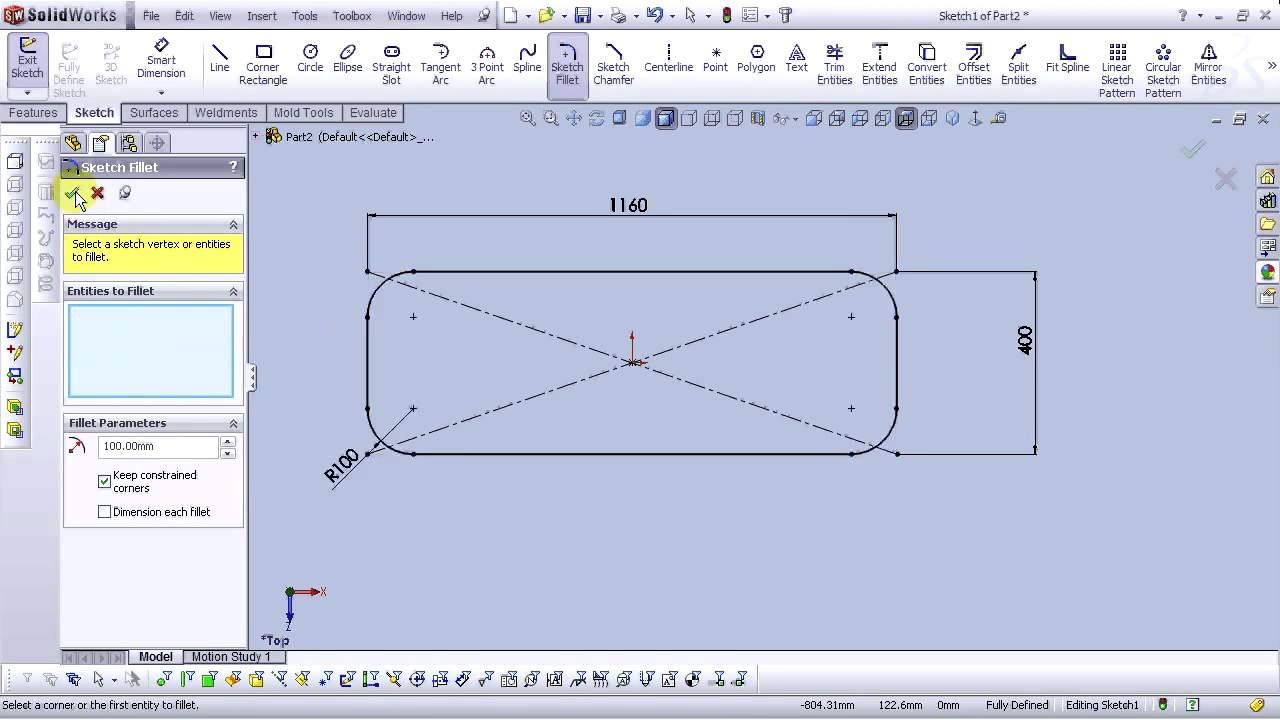
key(z)
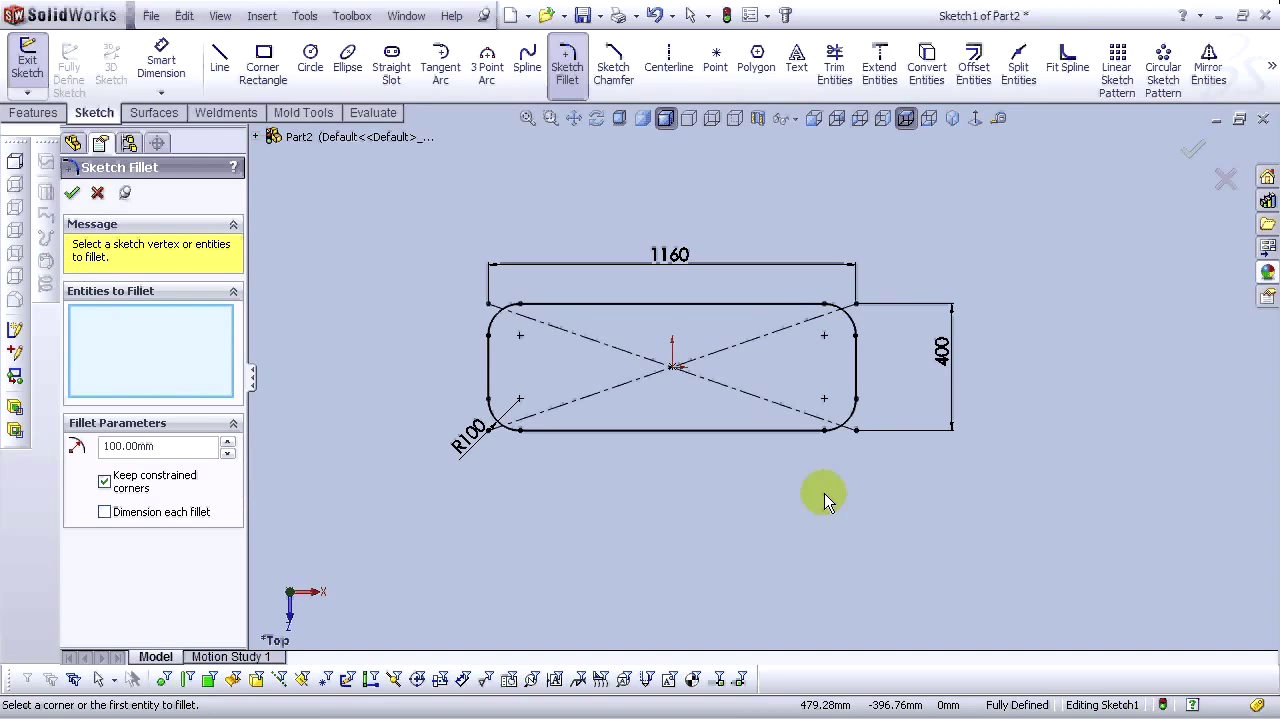
click(74, 193)
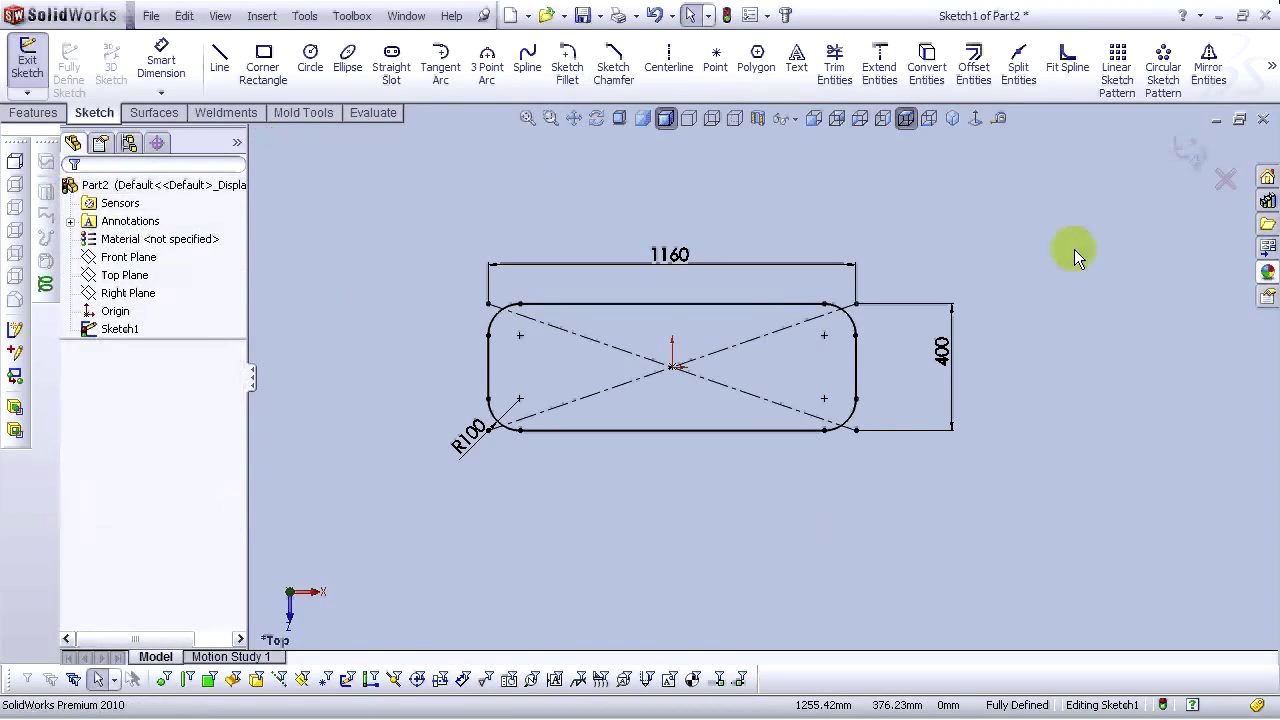
click(1197, 154)
Create Plane1 through Point17 perpendicular to Line4 and open Sketch2 on it
click(955, 119)
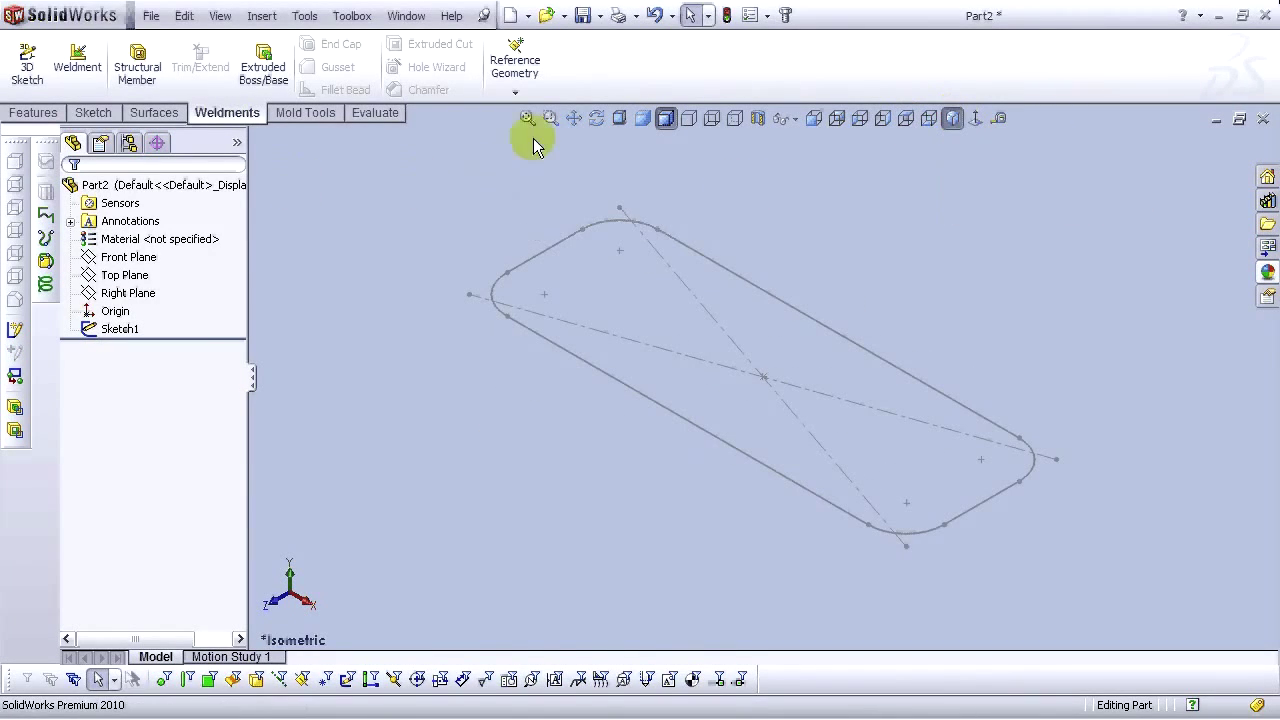
click(16, 114)
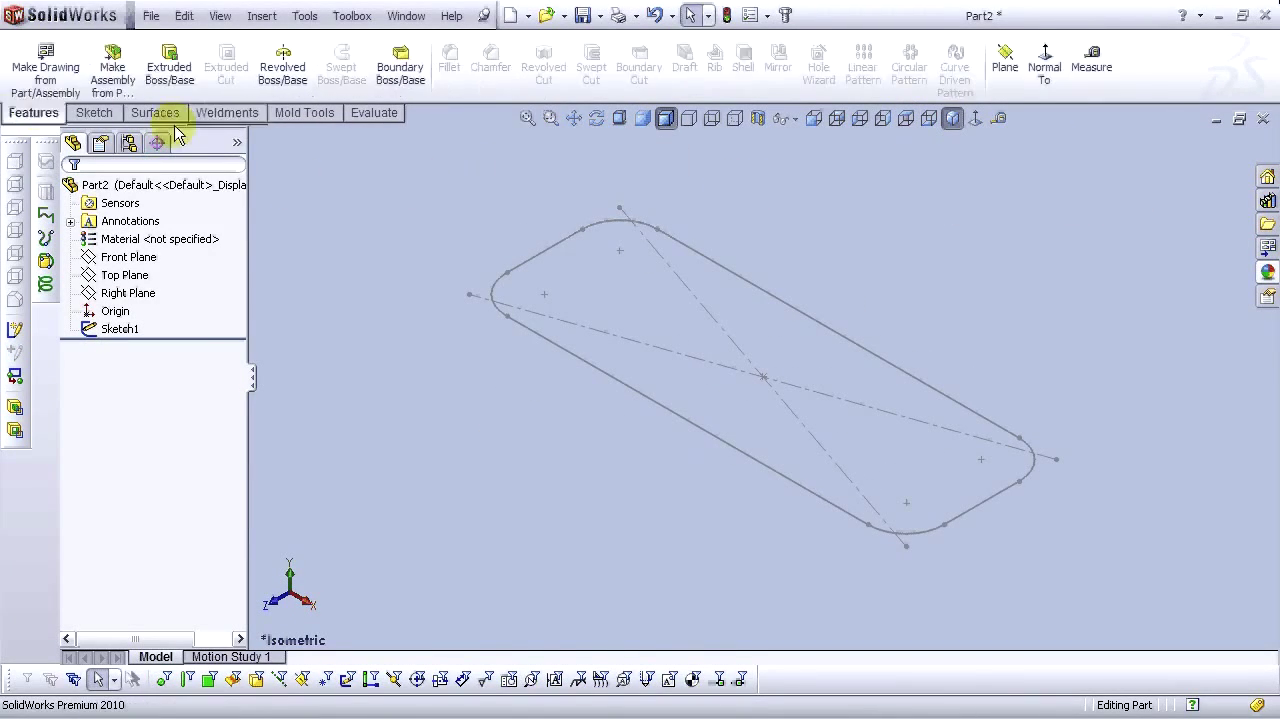
click(1010, 85)
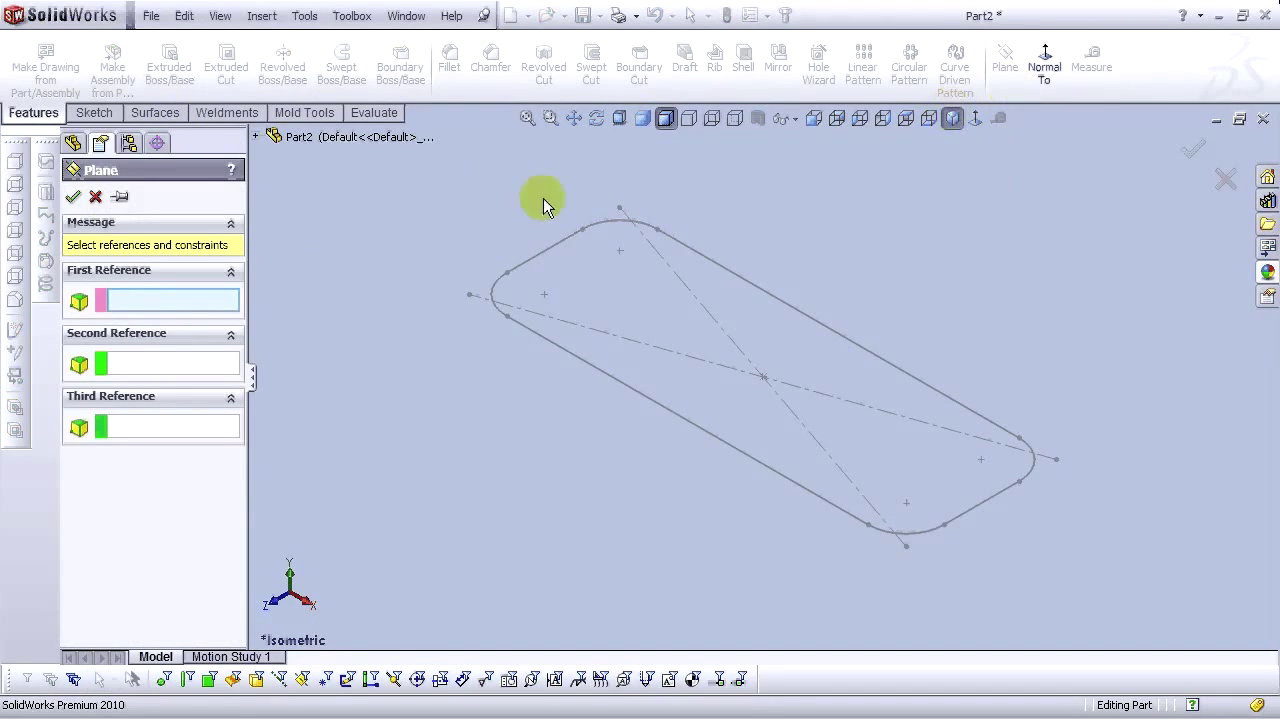
scroll(648, 261, down, 4)
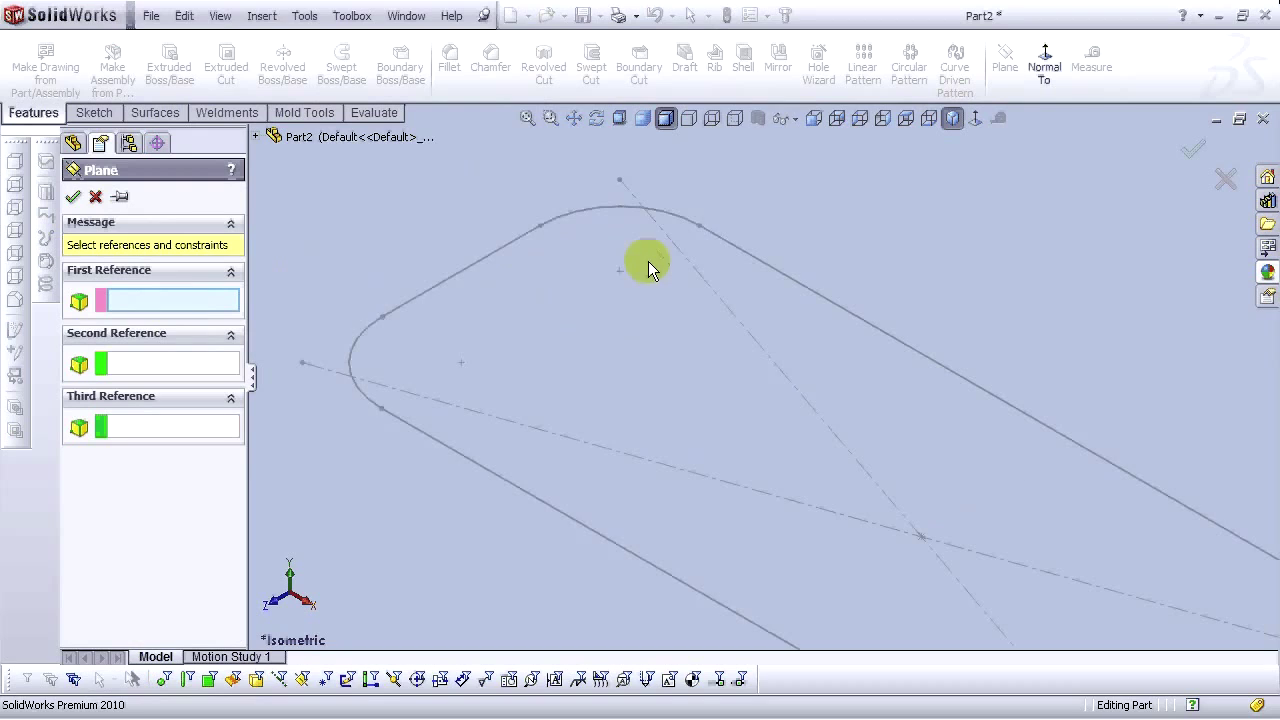
click(541, 228)
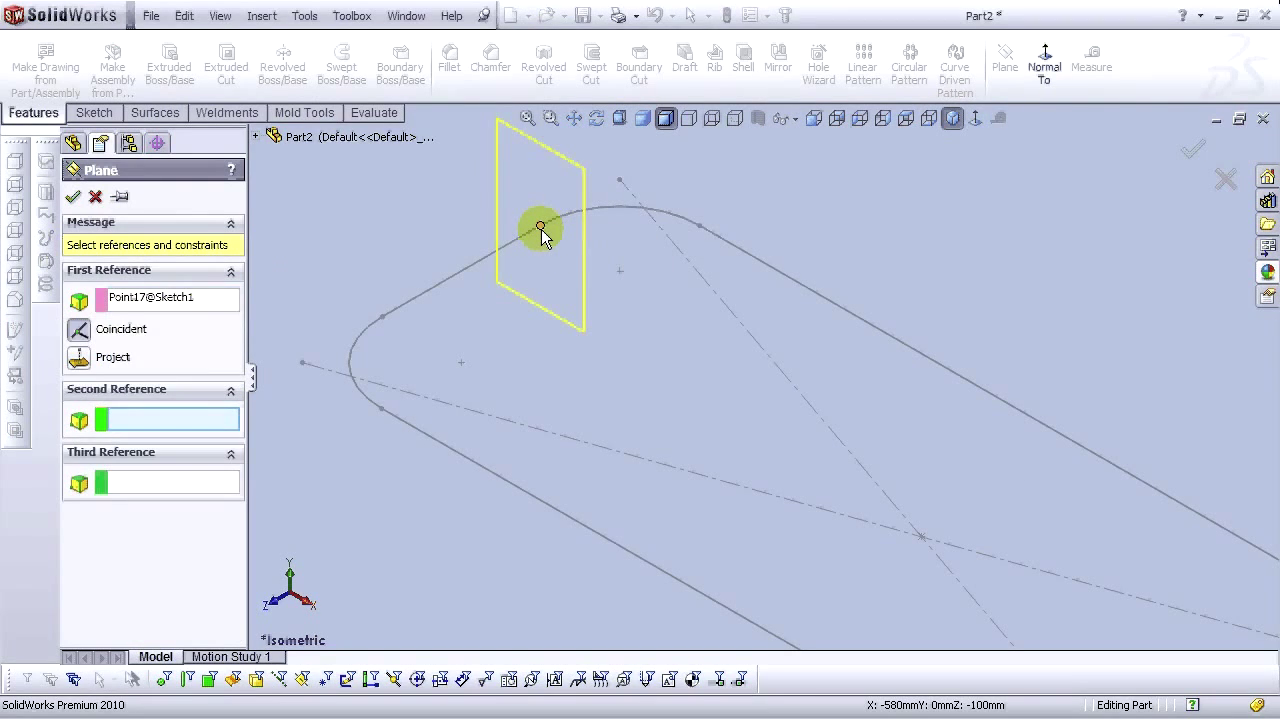
click(531, 231)
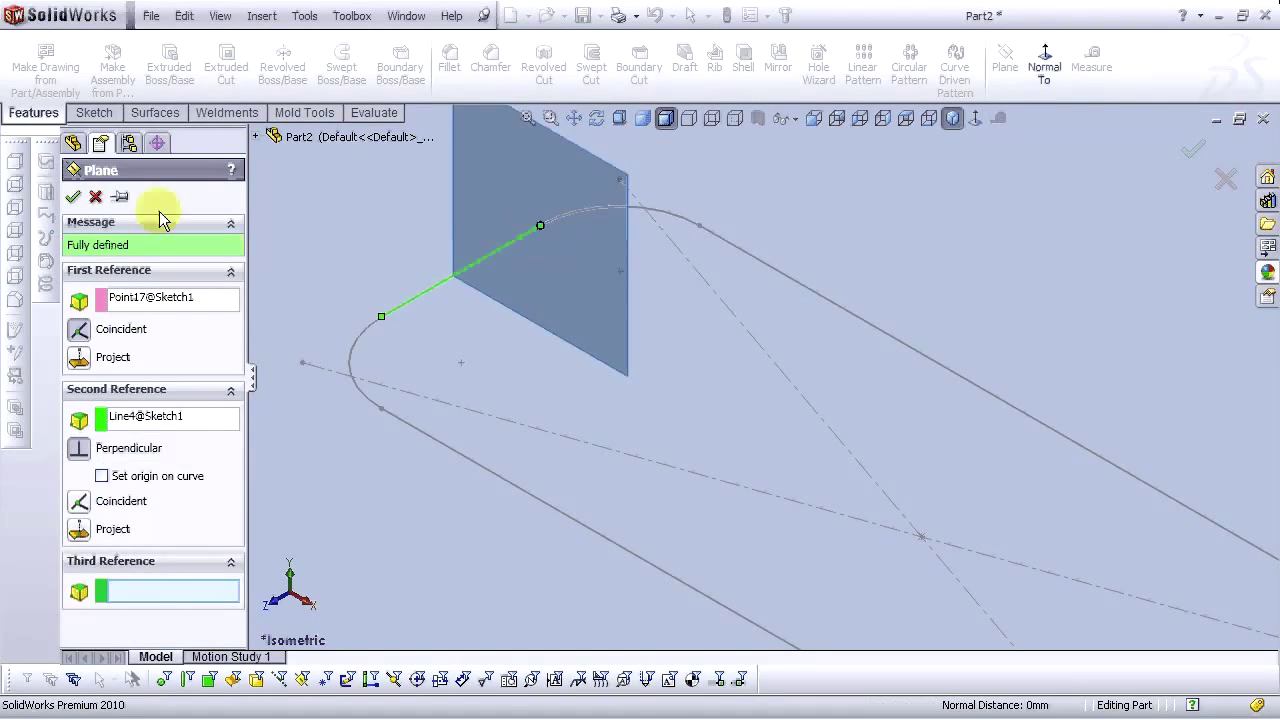
click(73, 196)
click(482, 195)
click(560, 135)
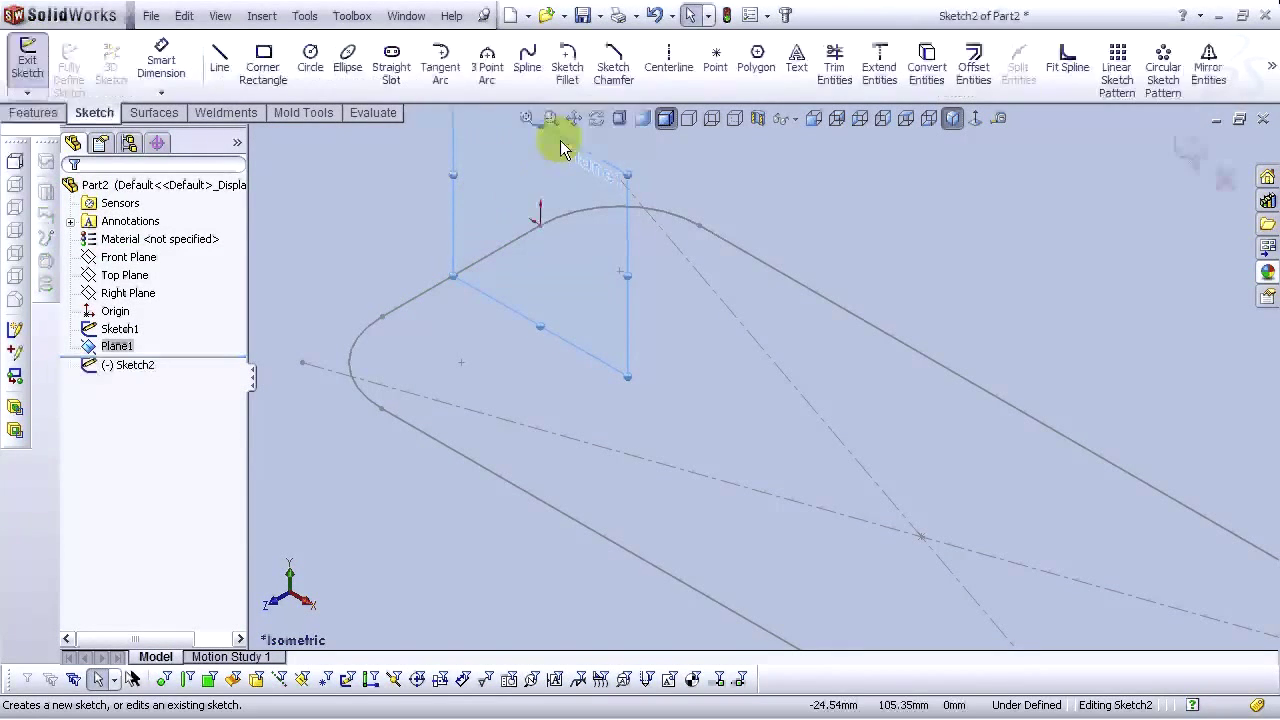
Draw a circle centred on the sketch origin on Plane1
click(310, 62)
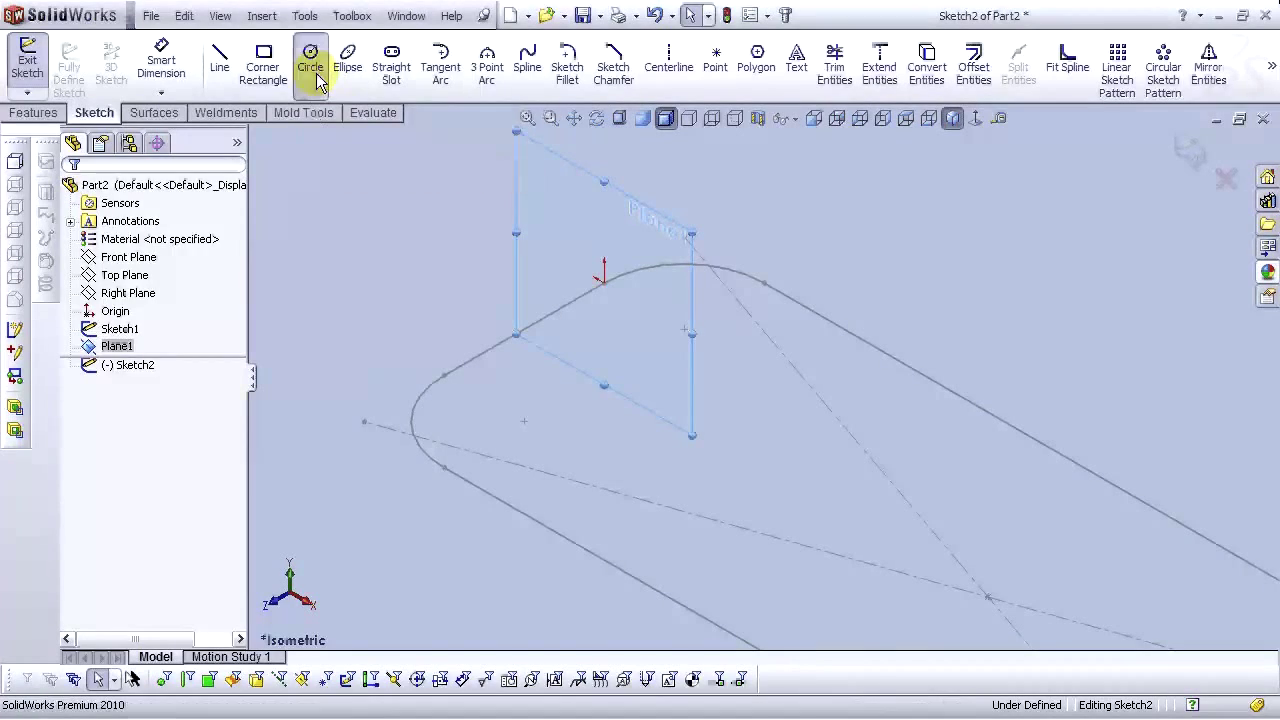
click(604, 285)
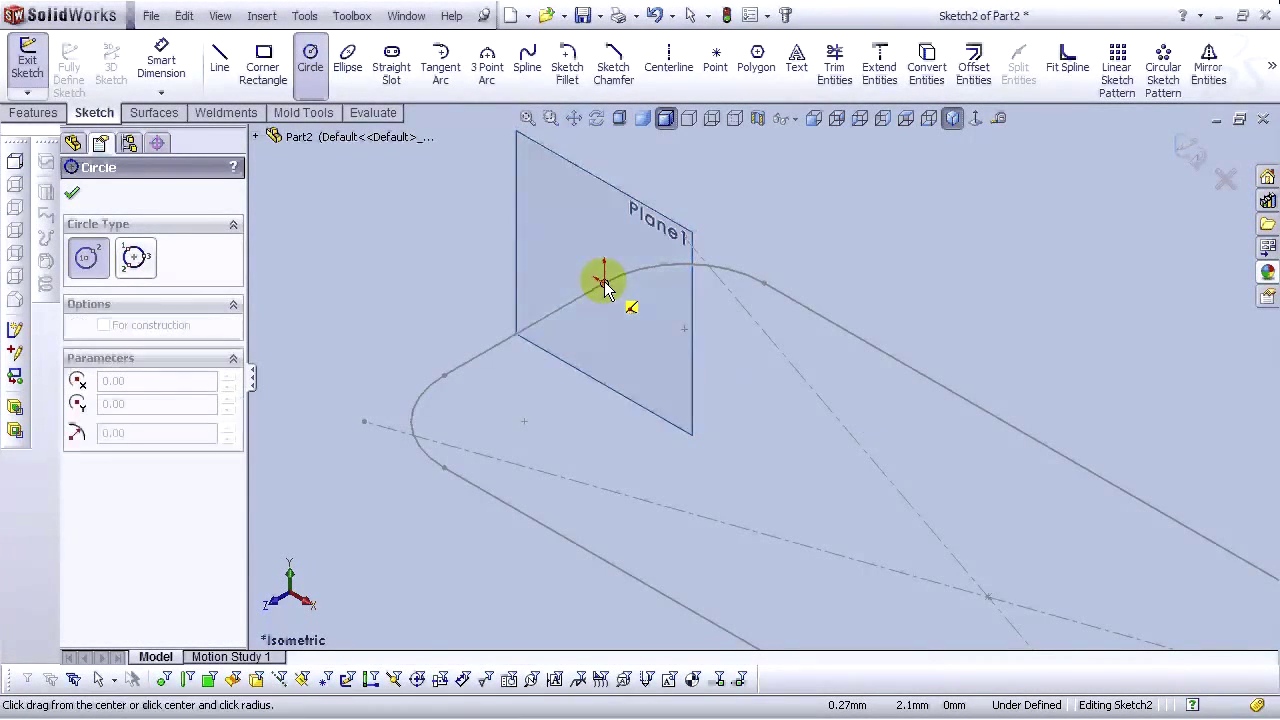
click(573, 261)
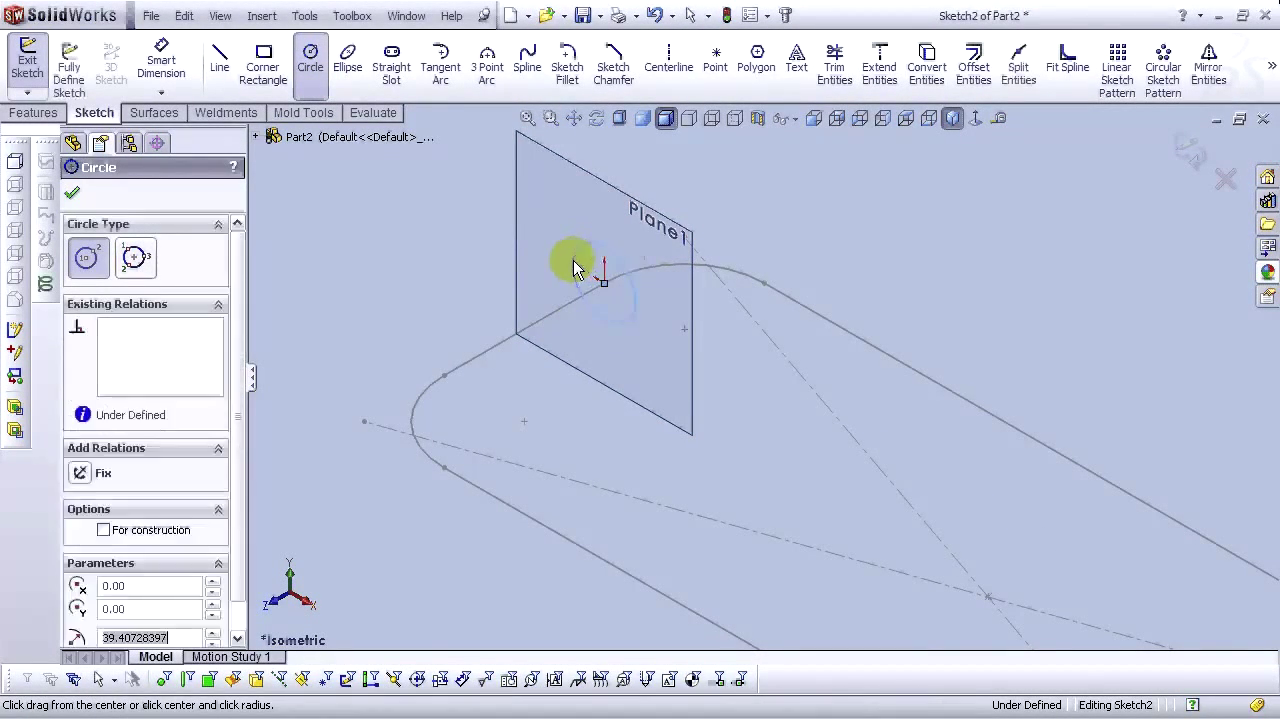
Dimension the circle to 30 mm diameter and exit the sketch
click(161, 62)
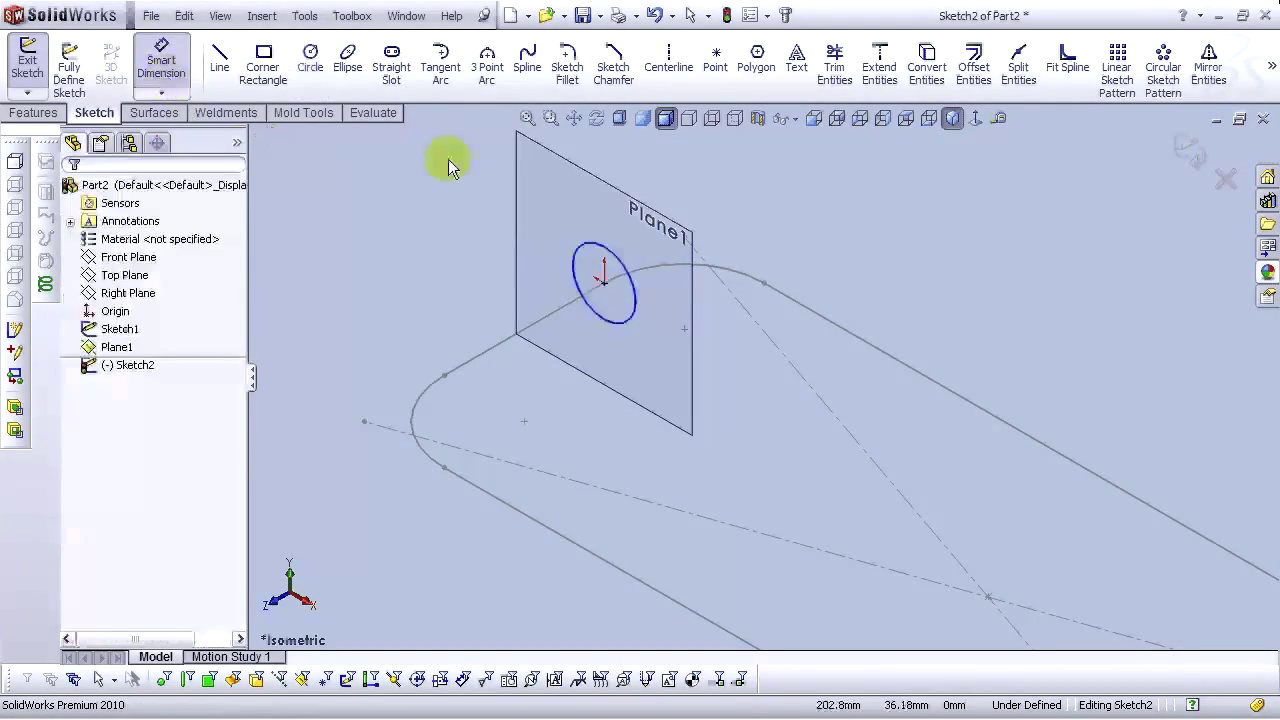
click(581, 243)
click(525, 220)
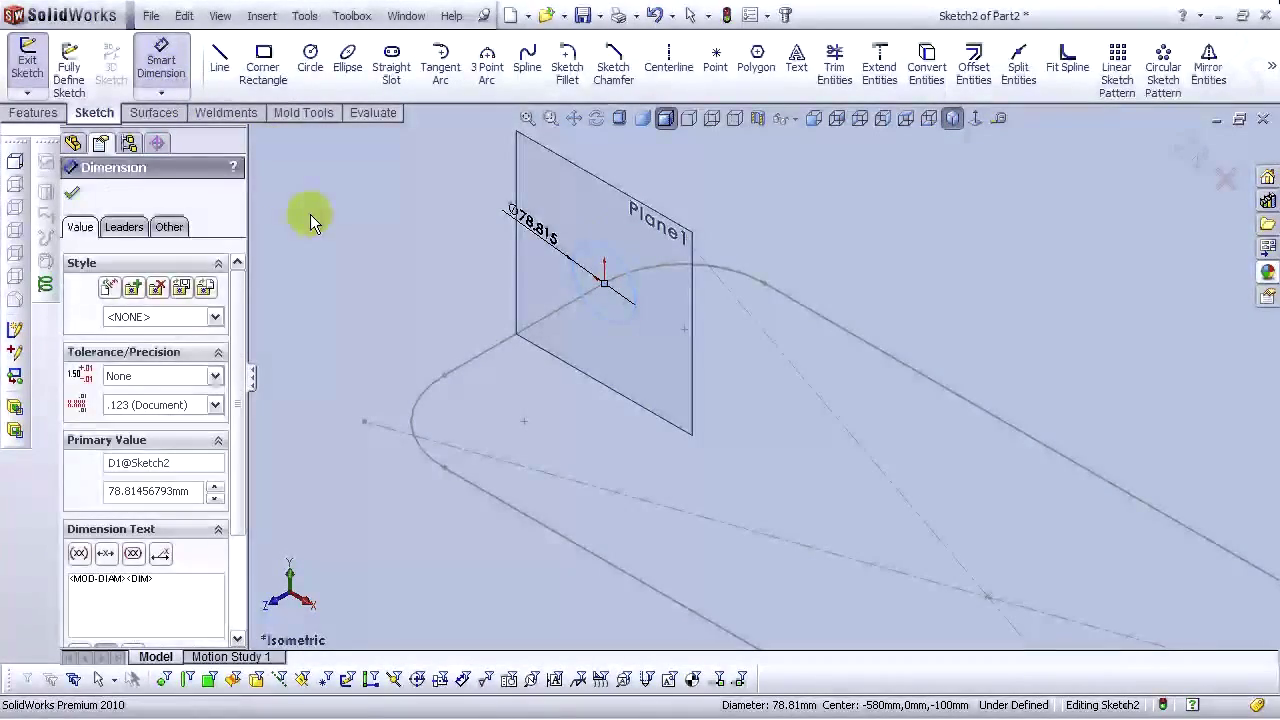
text(30)
key(Return)
key(Escape)
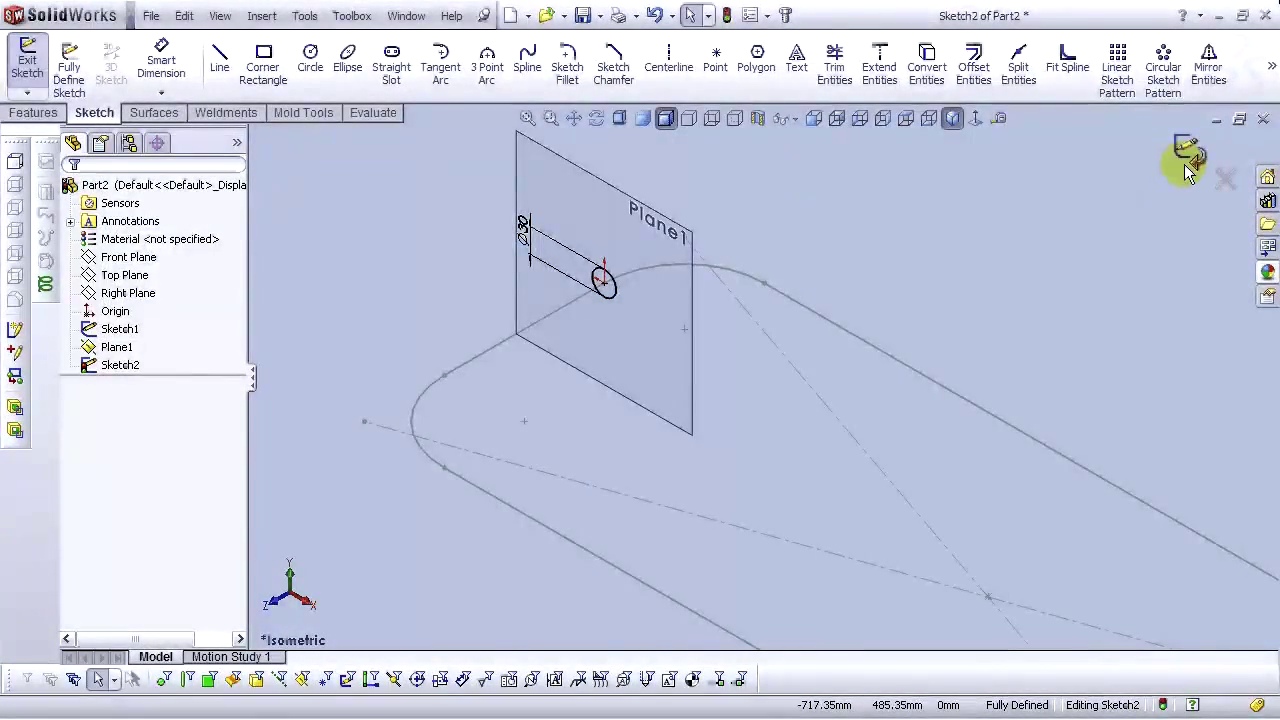
click(1178, 168)
click(530, 191)
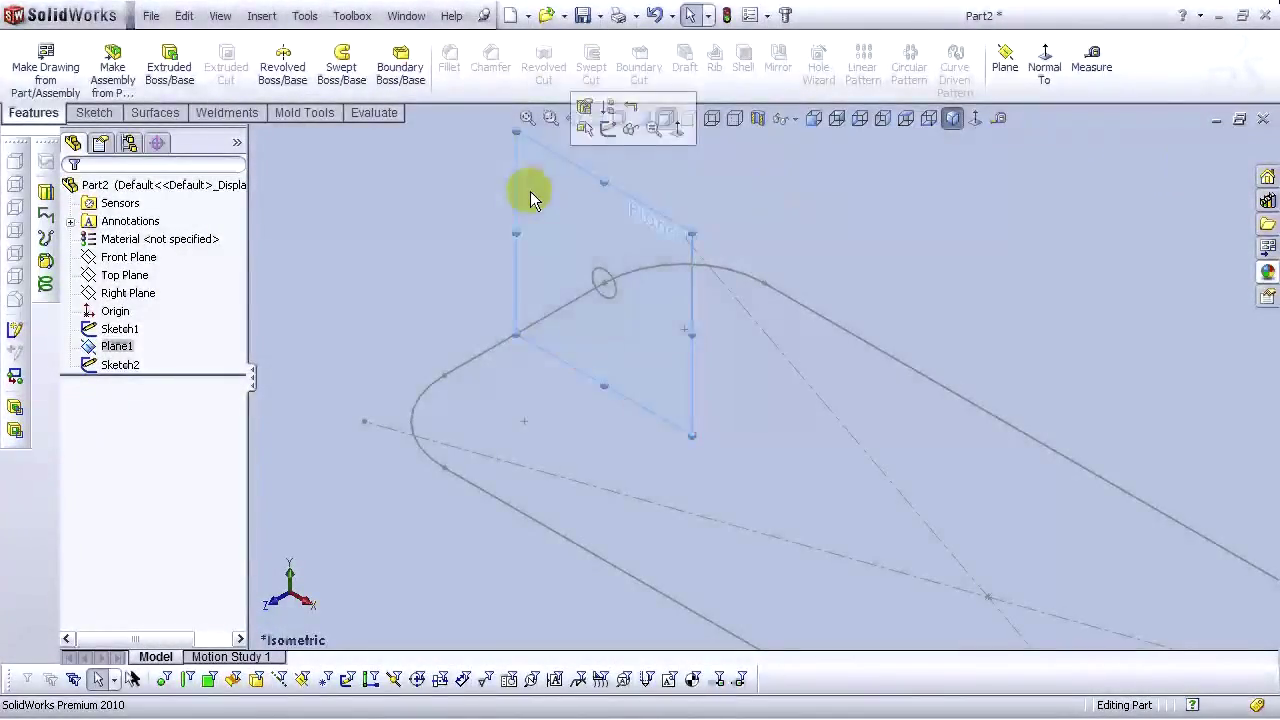
Hide Plane1 and start a sweep with Sketch2 as profile and Sketch1 as path
click(615, 127)
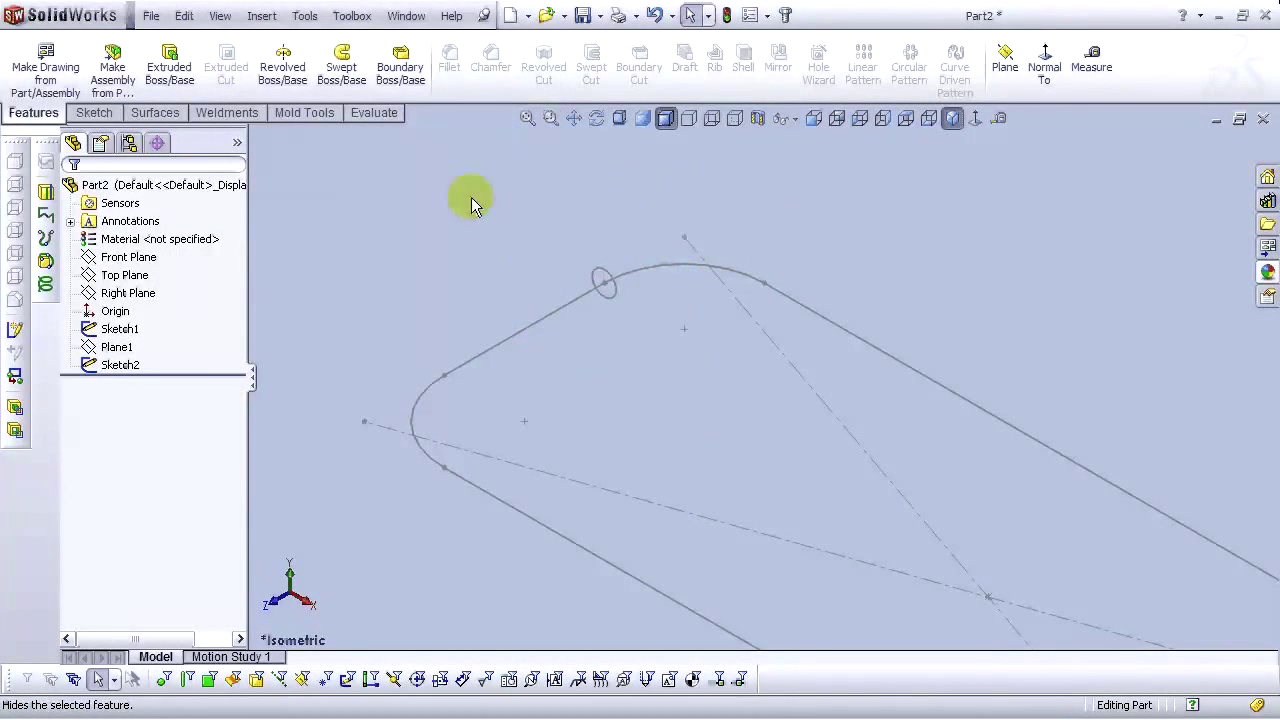
click(353, 90)
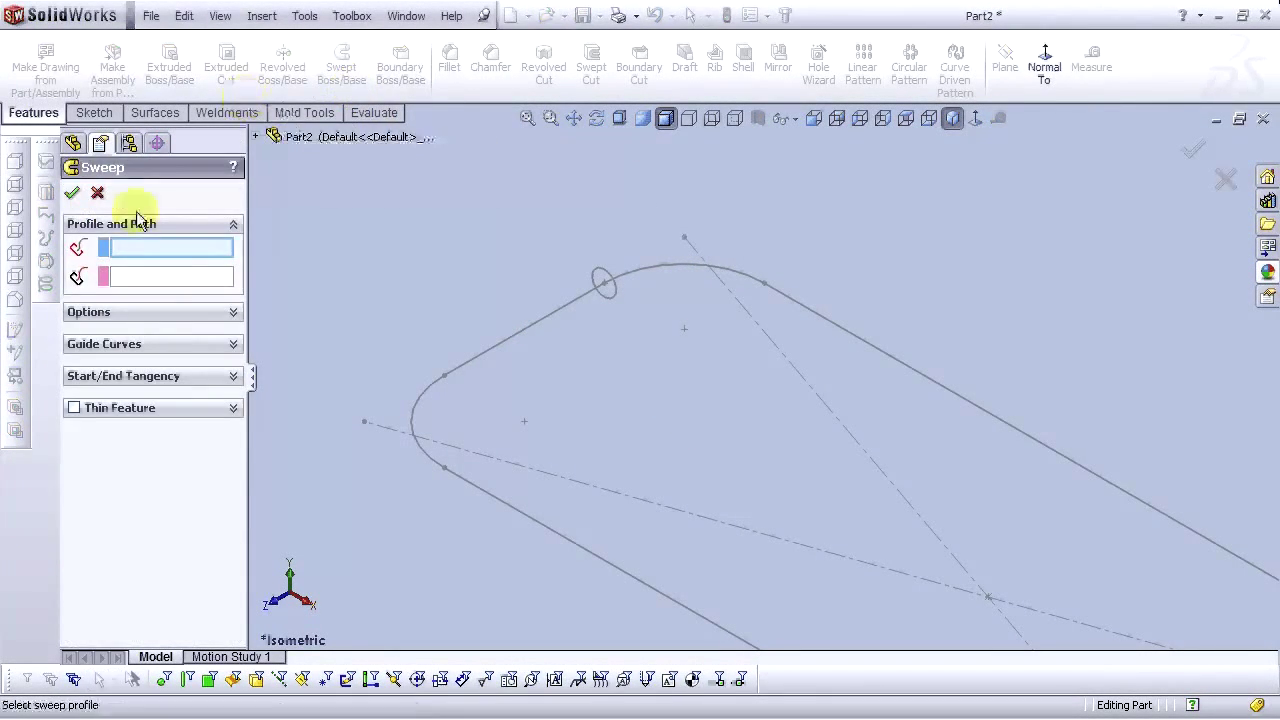
click(602, 268)
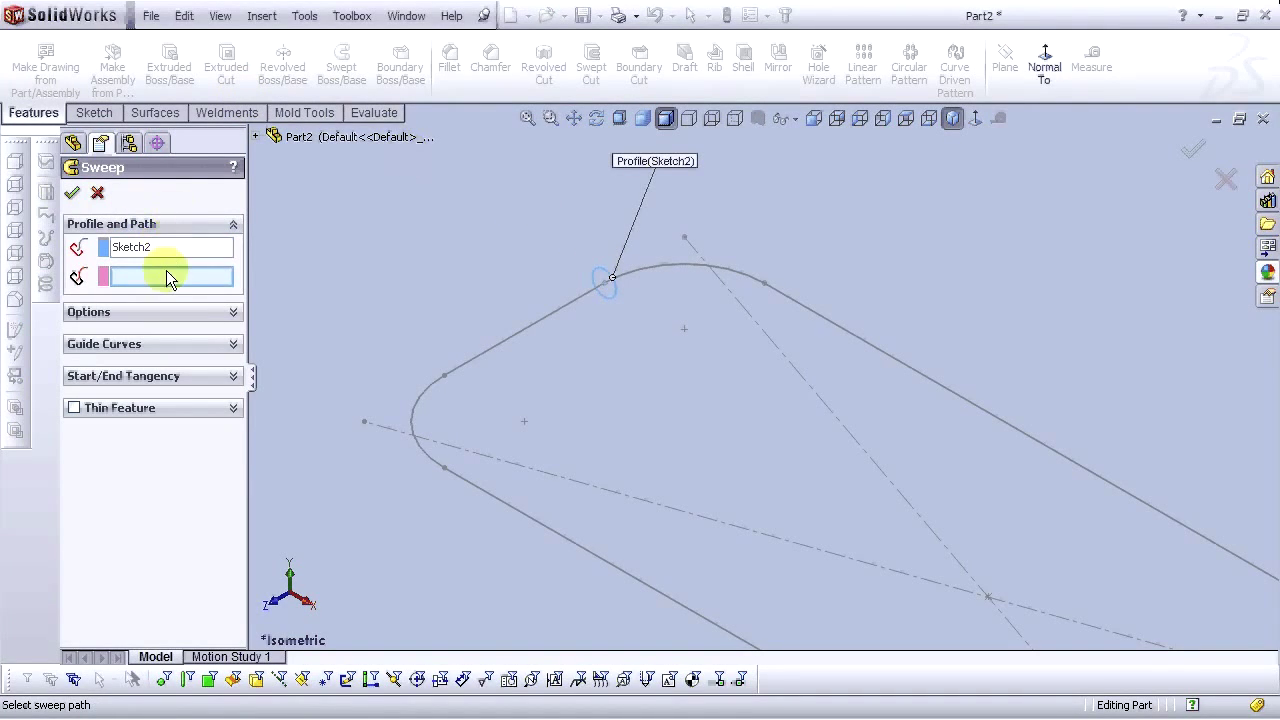
click(561, 310)
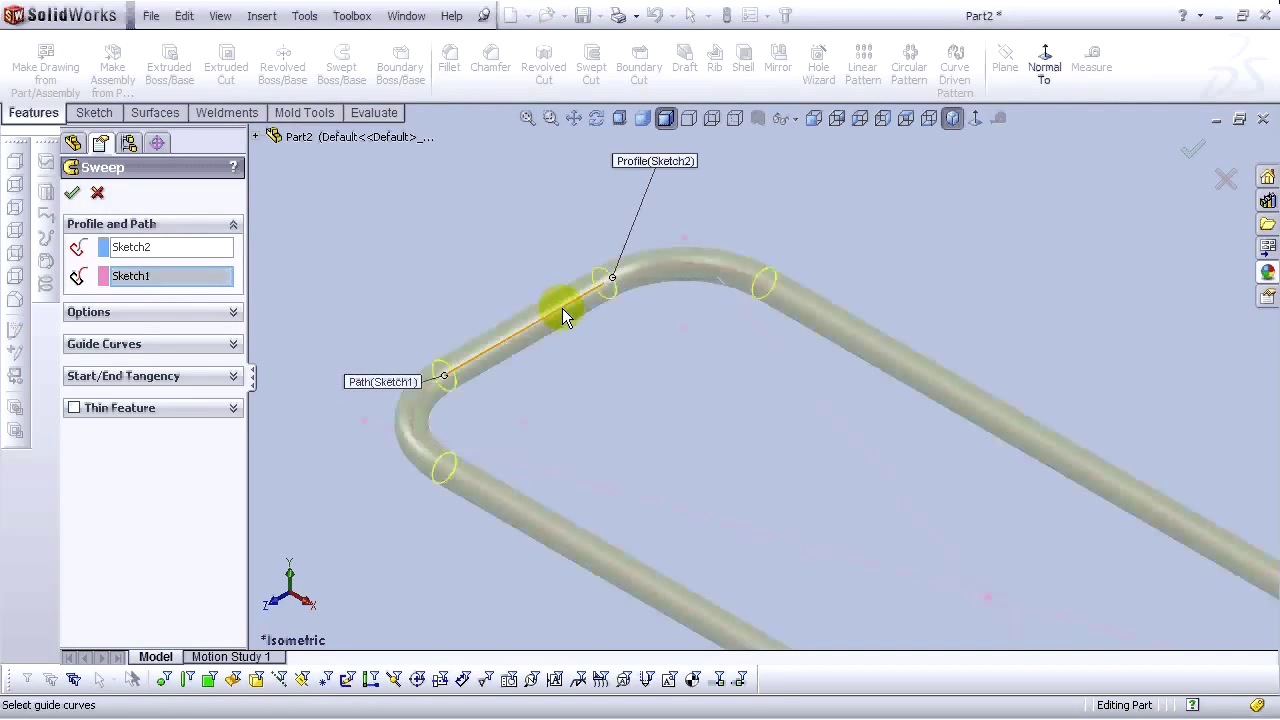
Set Minimum Twist path alignment and a reversed 2 mm thin wall on the sweep
click(183, 311)
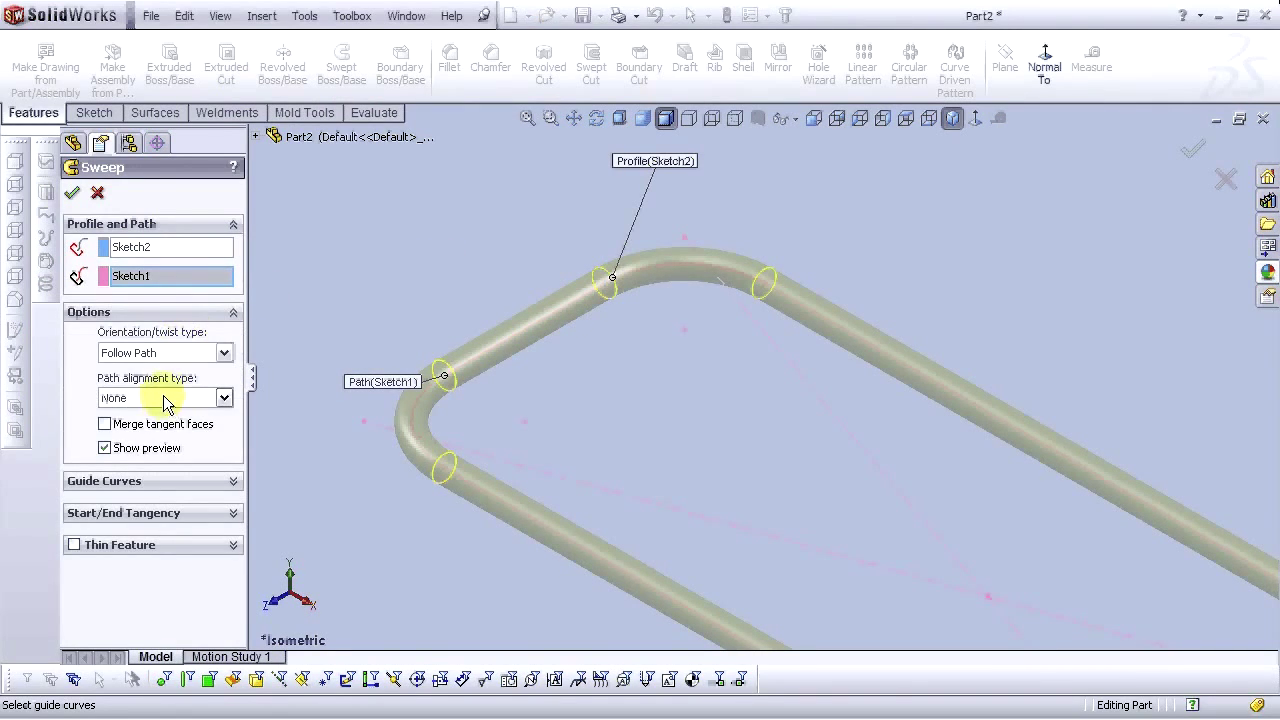
click(183, 402)
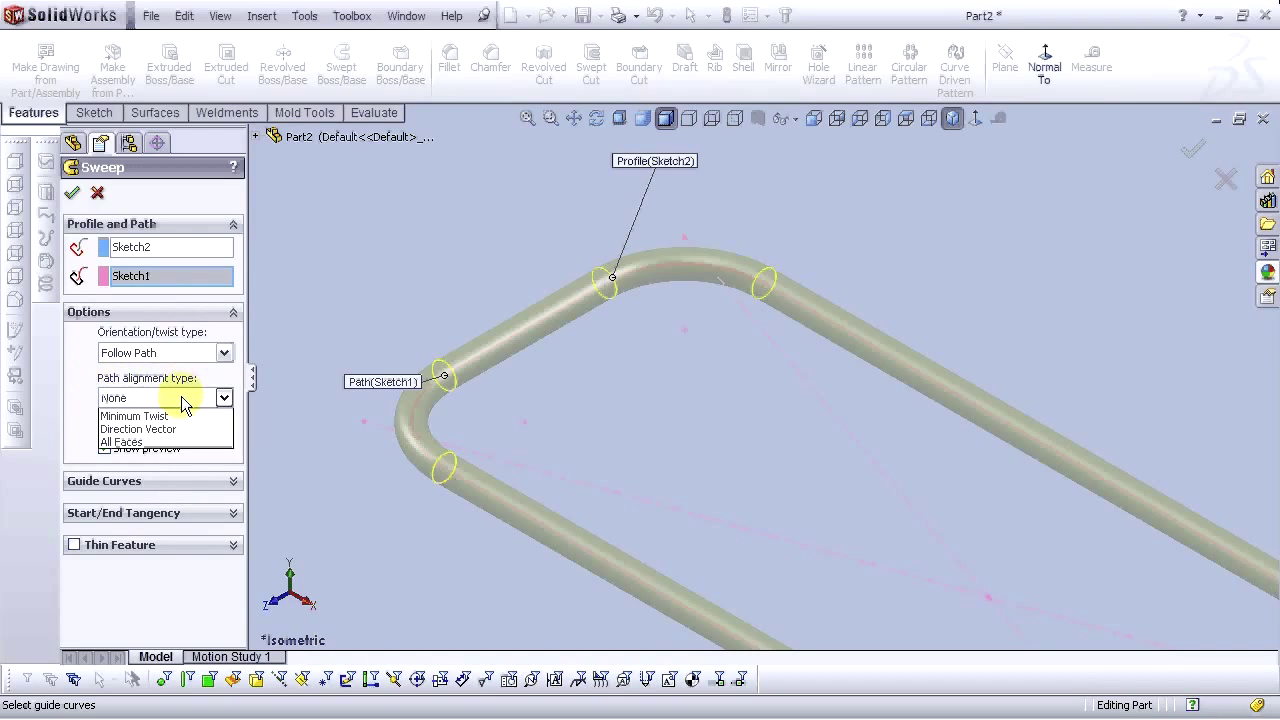
click(165, 416)
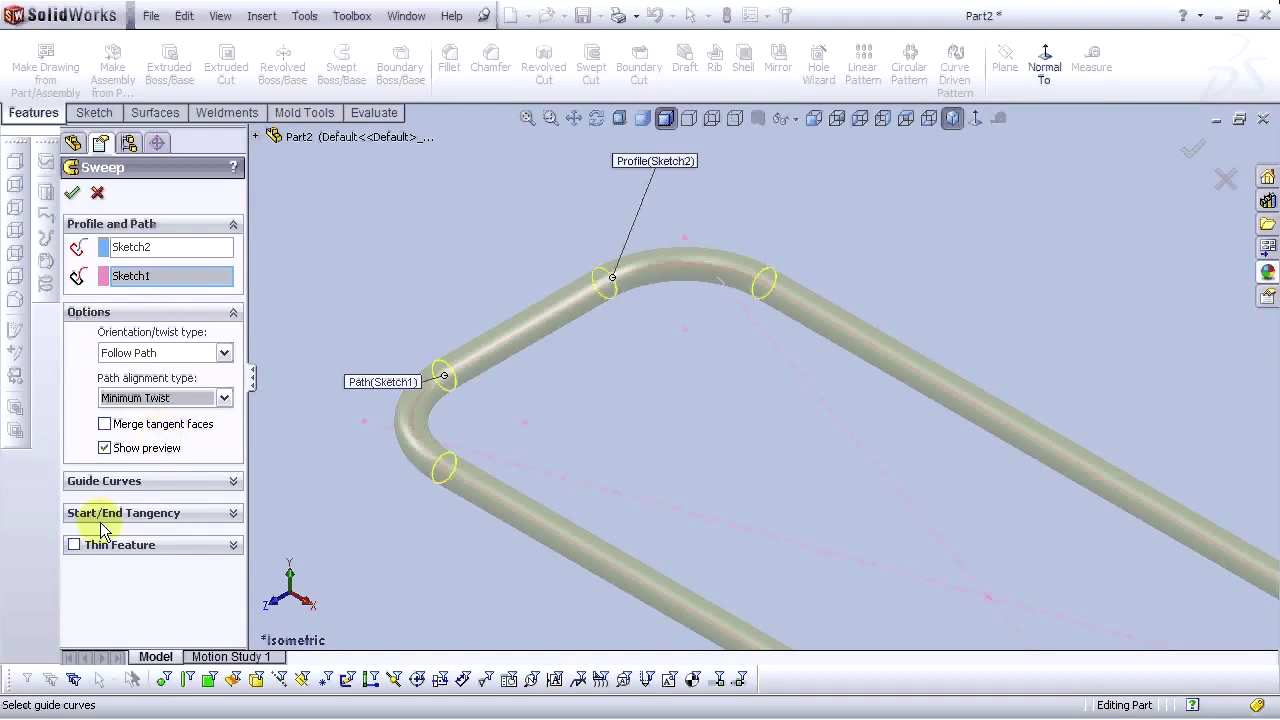
click(74, 544)
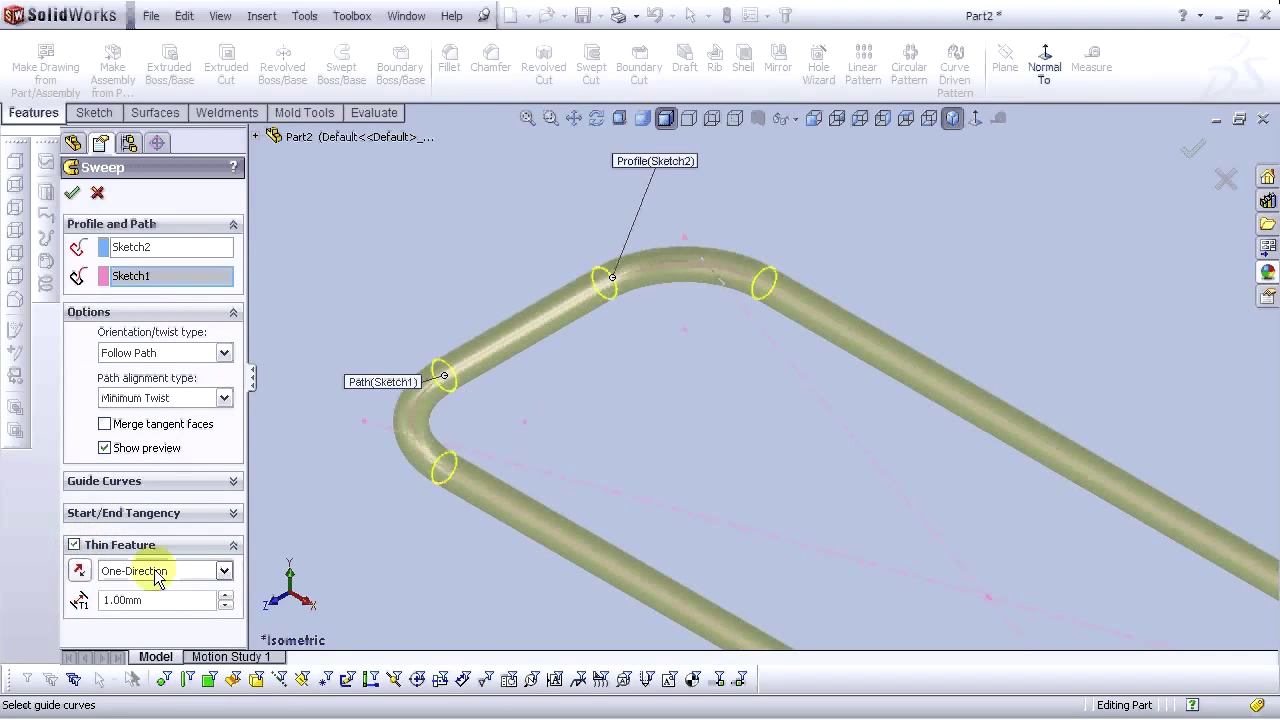
click(122, 600)
text(2)
key(Return)
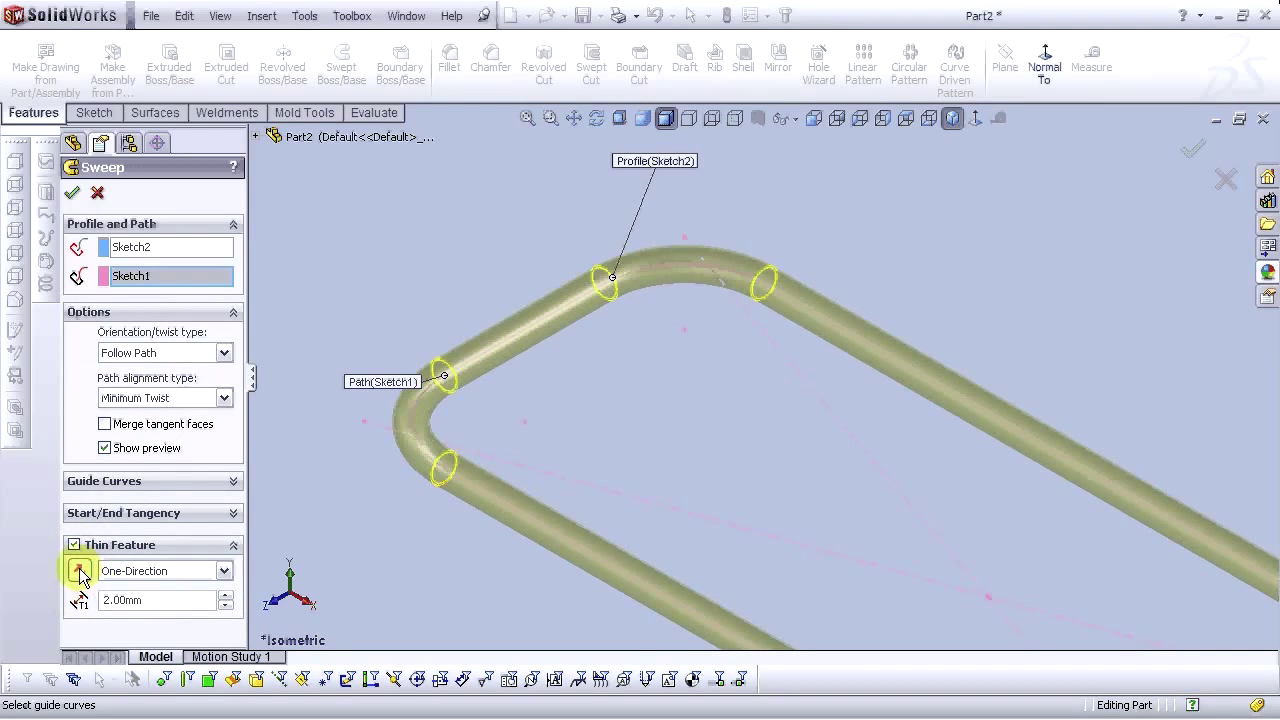
click(80, 572)
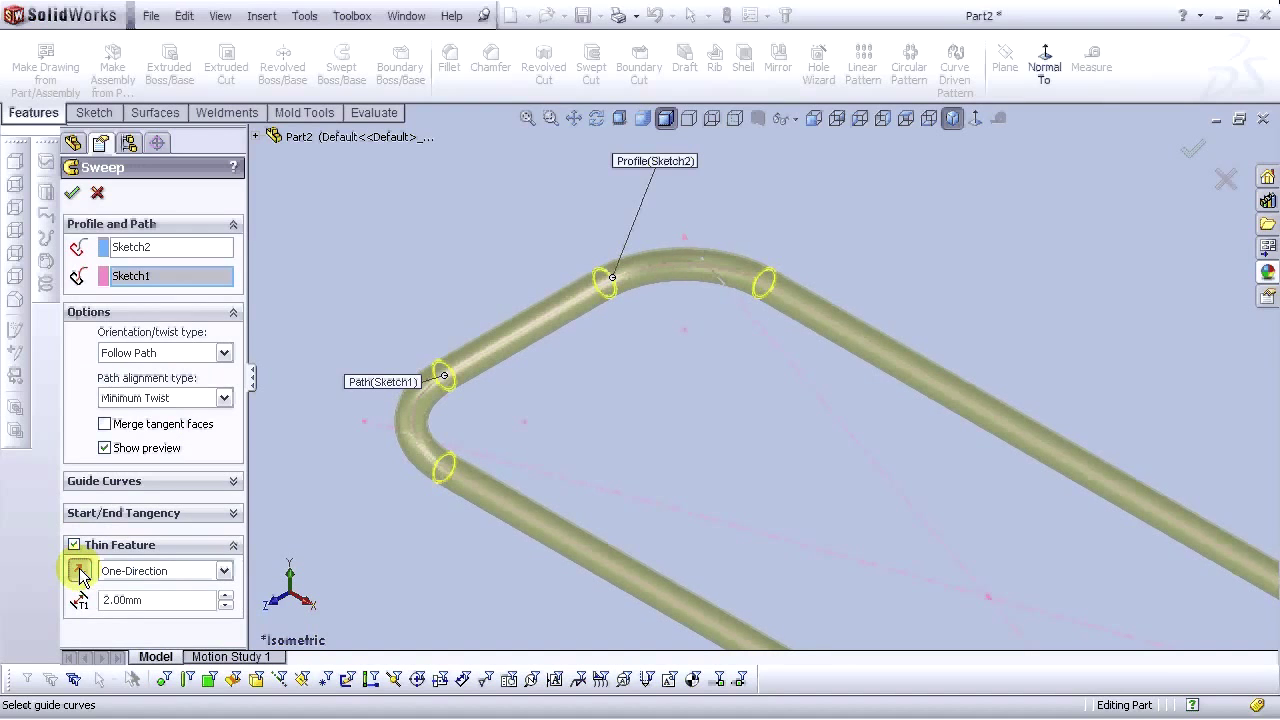
click(72, 195)
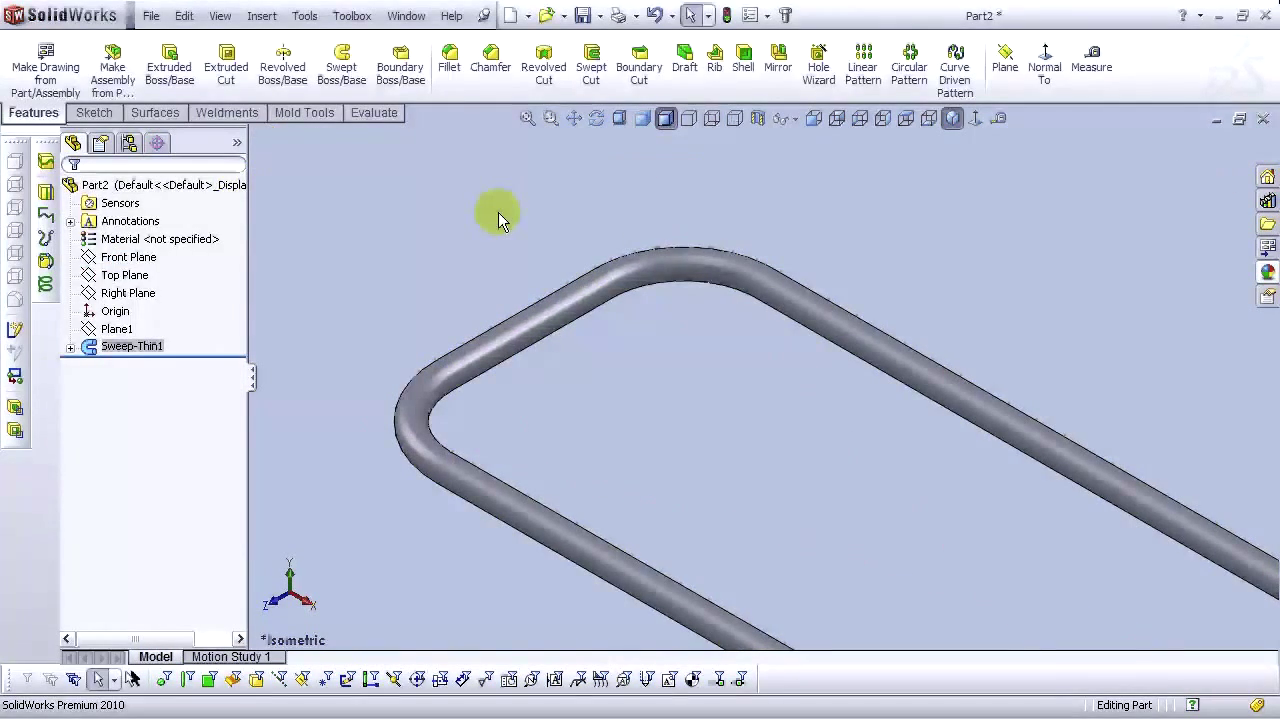
Orbit the swept tube frame to inspect it, then return to Isometric view
scroll(1089, 410, up, 4)
scroll(1052, 510, down, 2)
scroll(884, 478, up, 1)
scroll(841, 434, down, 1)
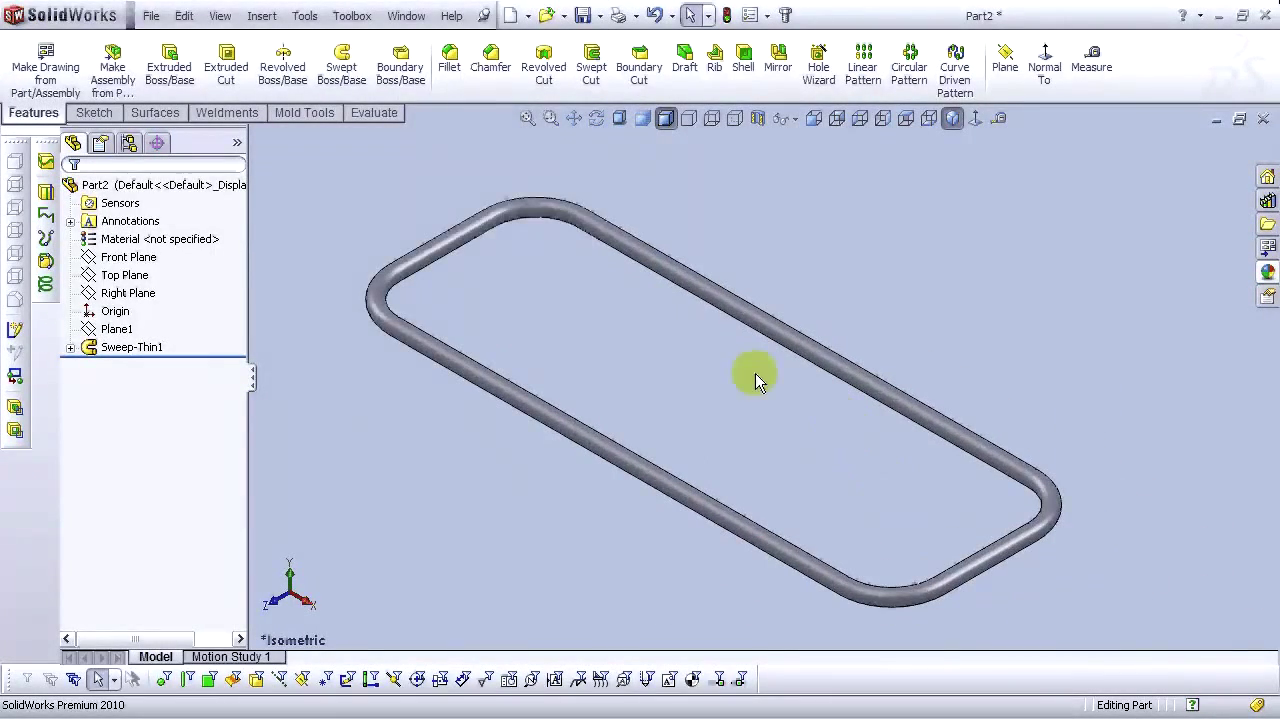
middle_drag(647, 536, 707, 534)
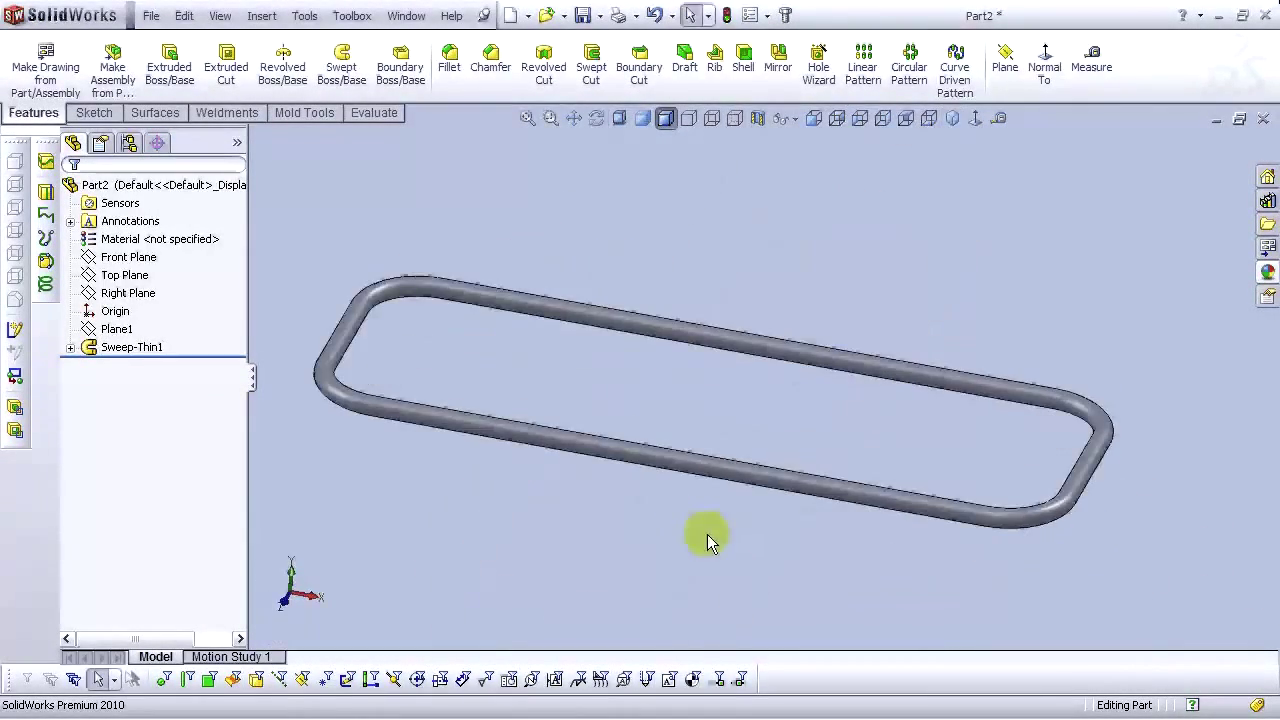
click(952, 120)
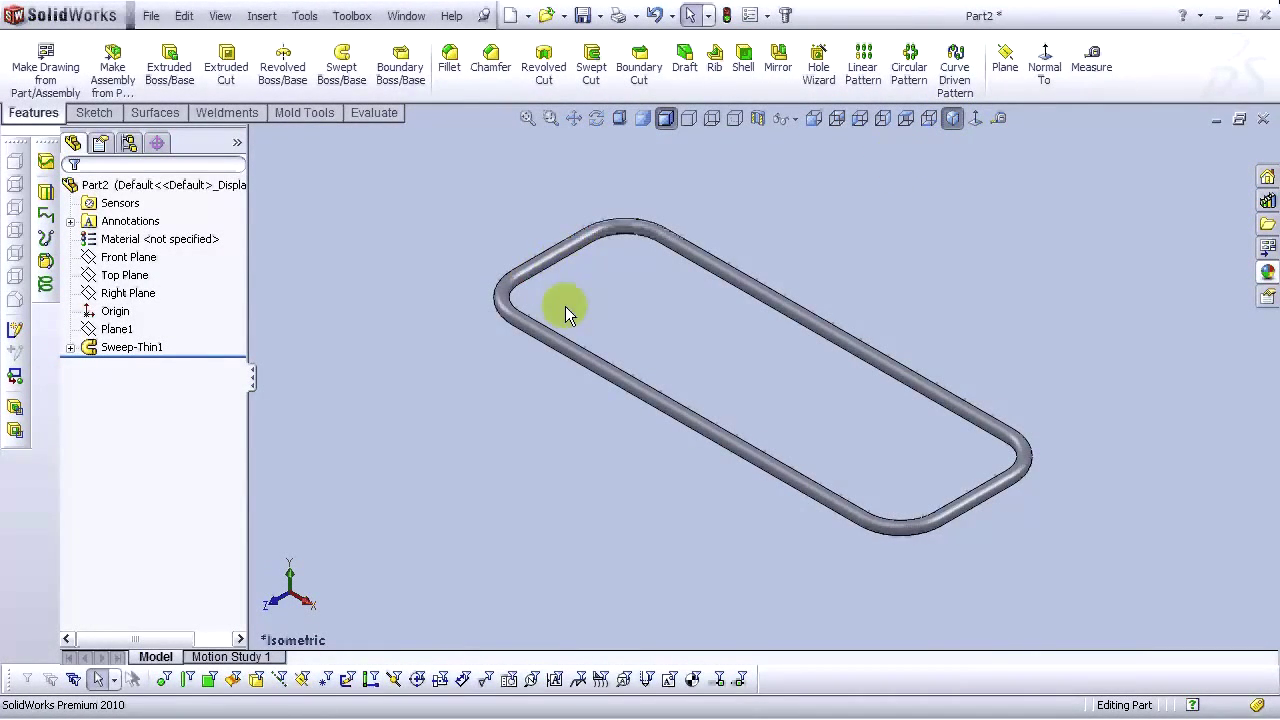
Open a new sketch on the Top Plane
scroll(675, 270, down, 2)
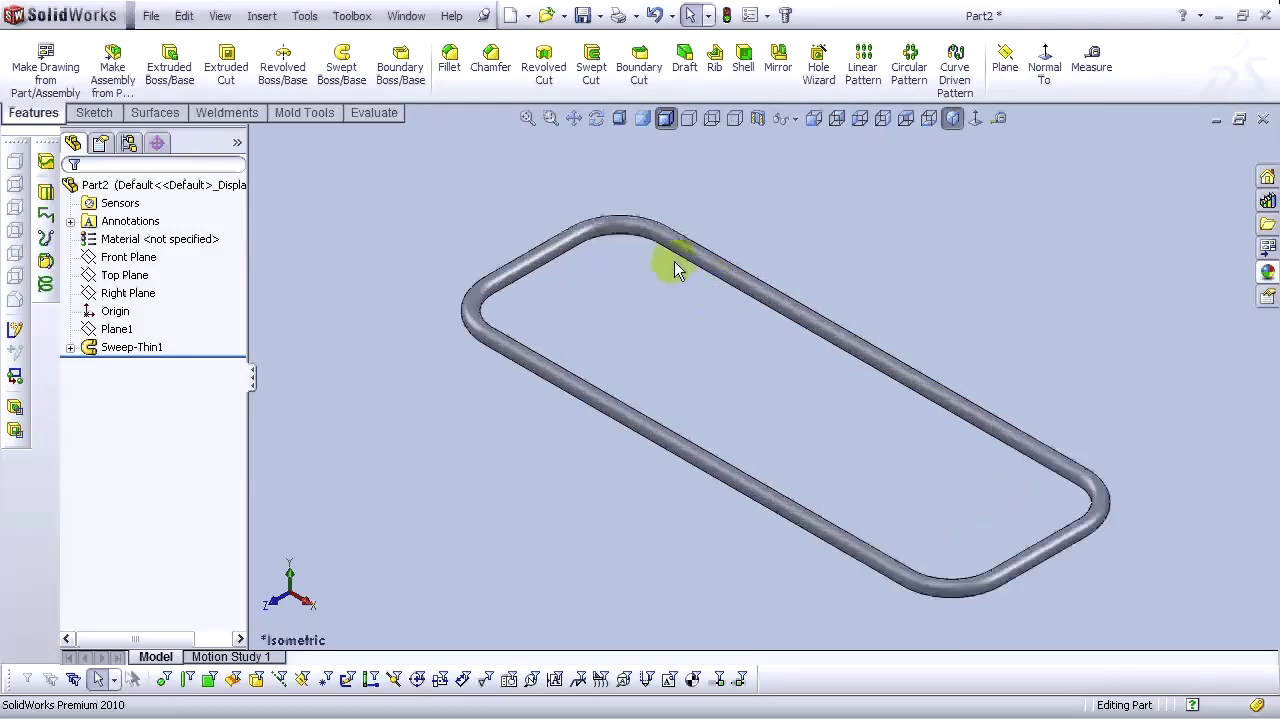
click(143, 276)
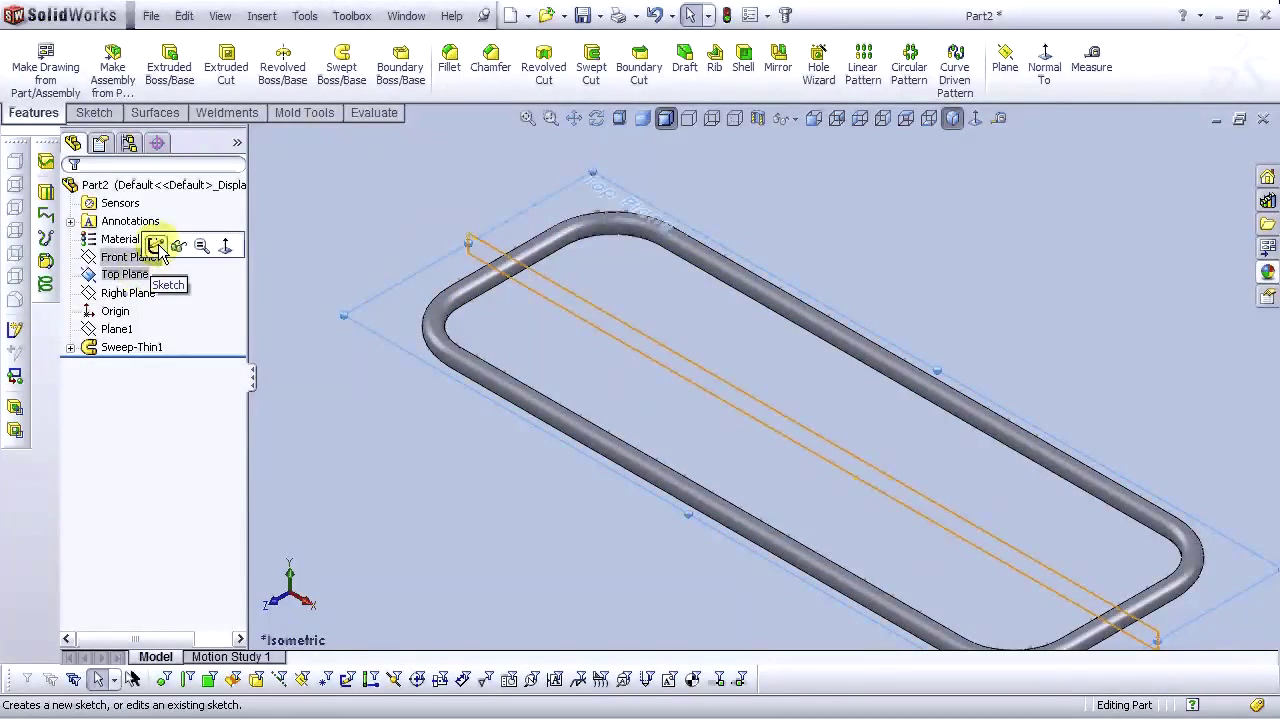
click(155, 246)
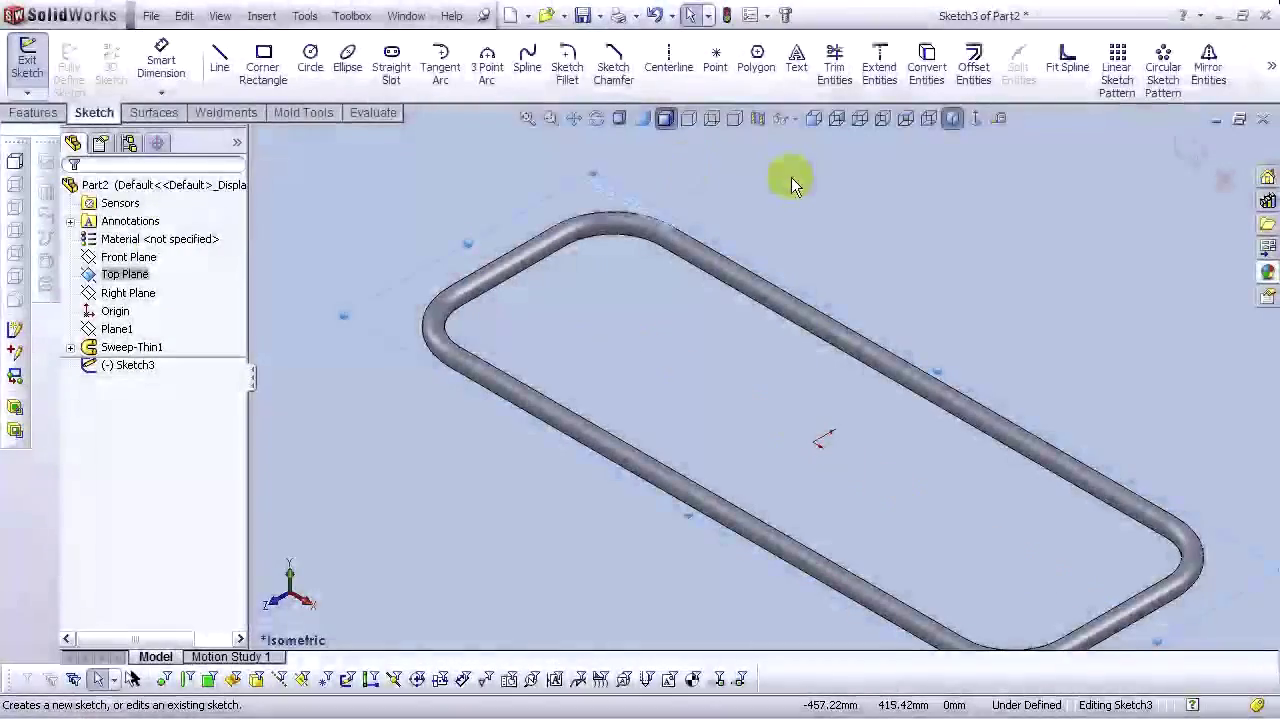
In Top view, draw two small circles on the frame's left tube
click(908, 128)
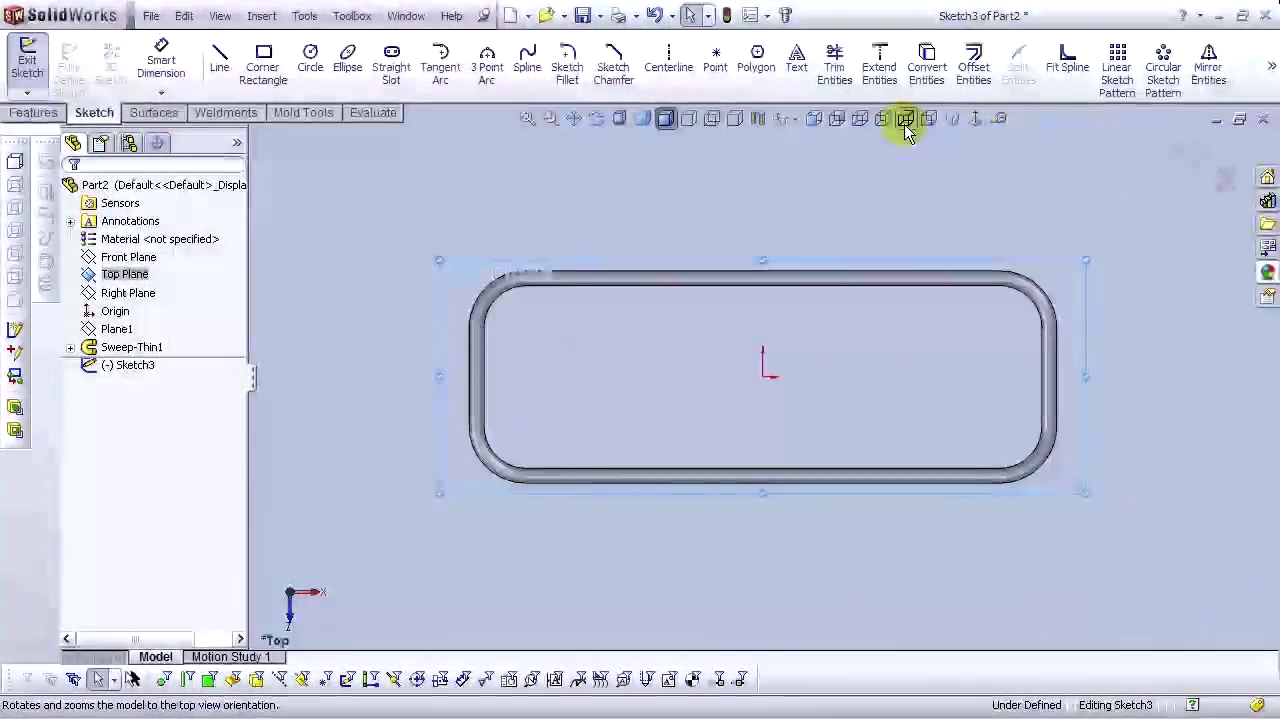
click(310, 60)
scroll(498, 337, down, 2)
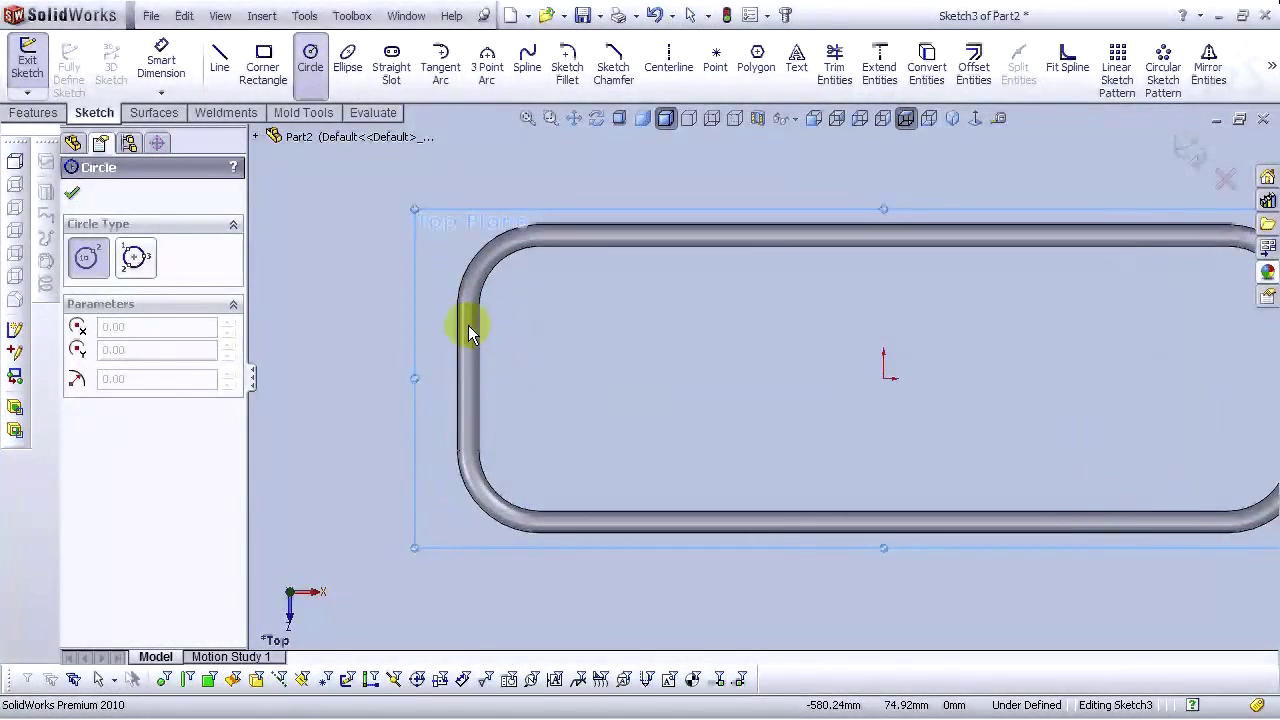
click(468, 320)
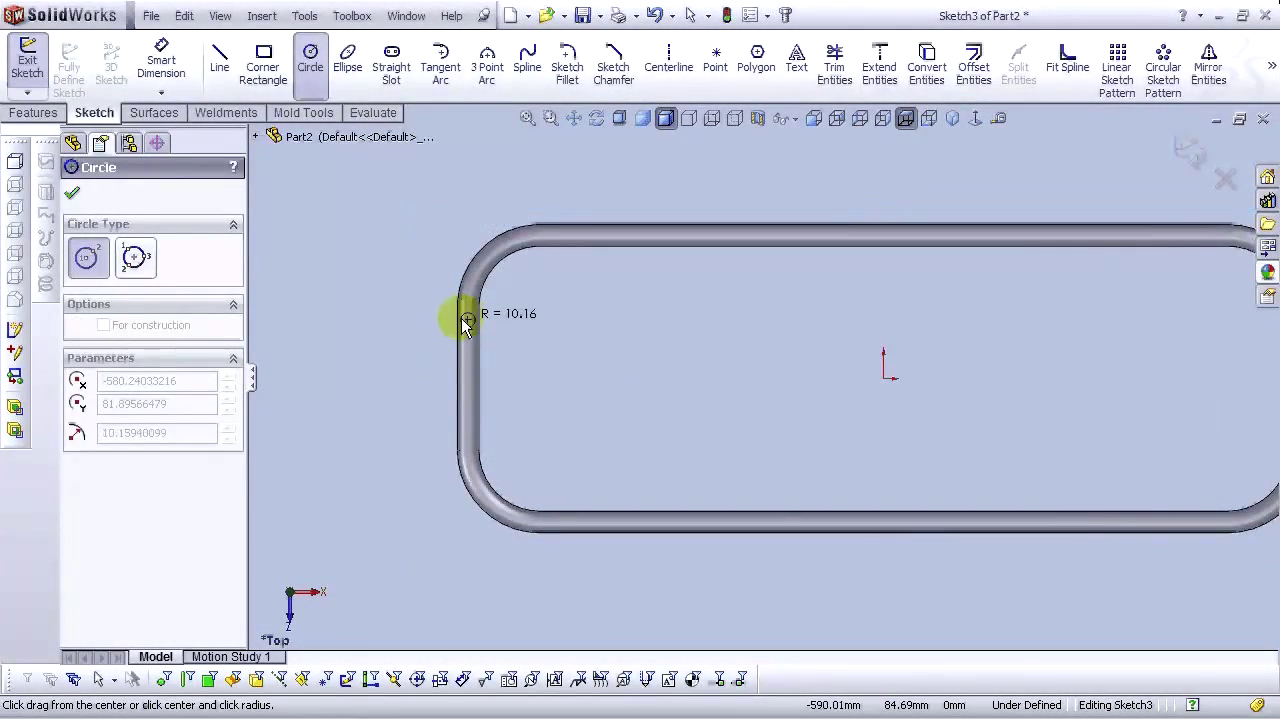
click(468, 329)
click(468, 437)
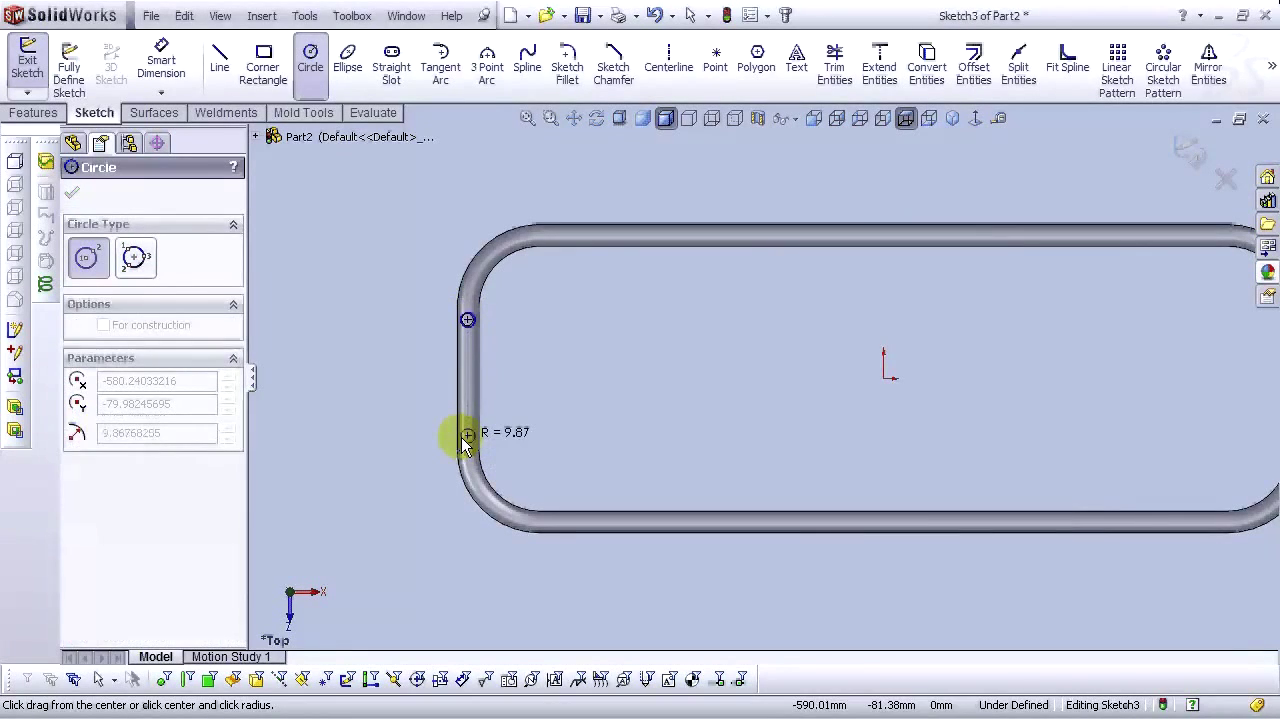
click(463, 443)
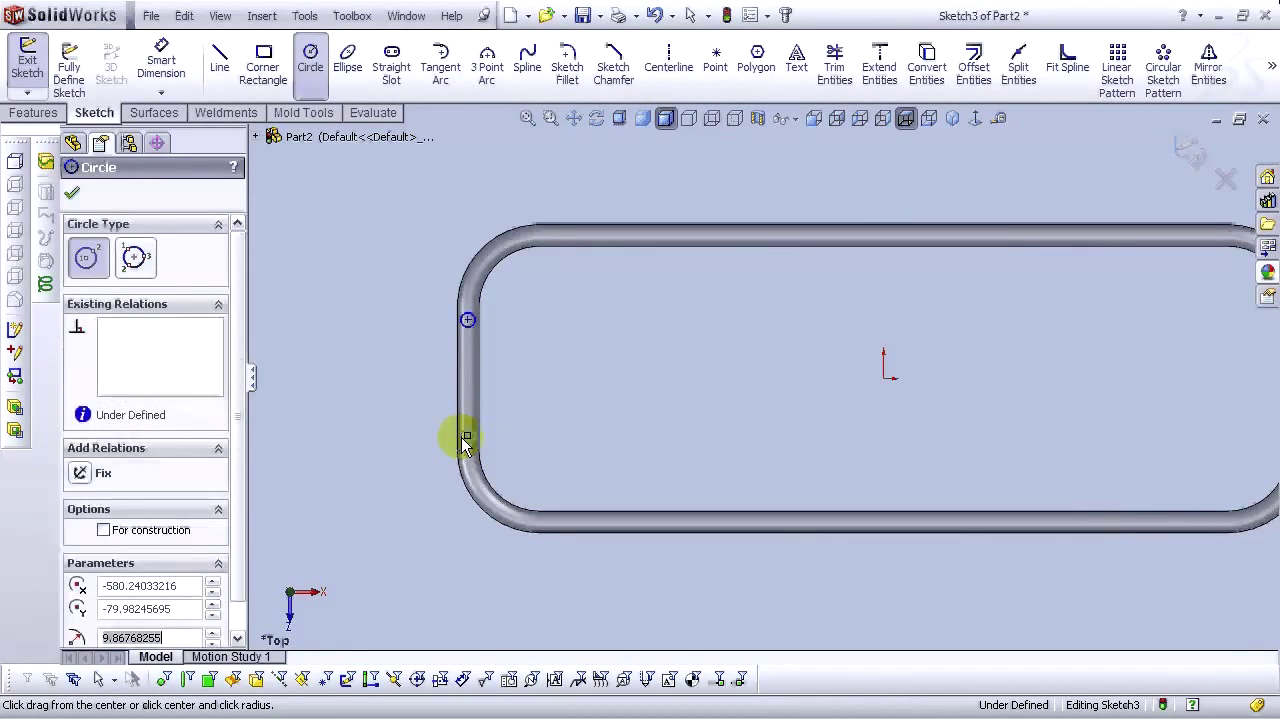
Dimension the distance between the two circle centres as 200 mm
click(158, 66)
scroll(527, 346, down, 3)
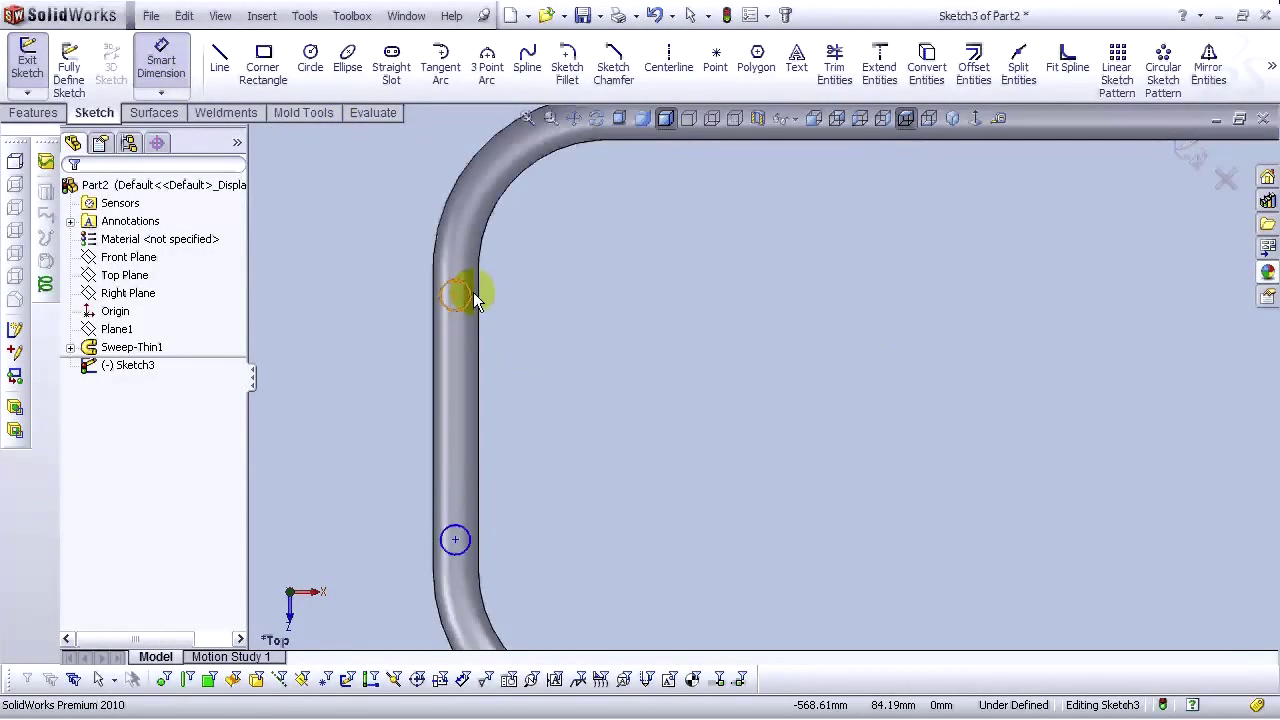
scroll(741, 380, up, 3)
scroll(900, 521, down, 1)
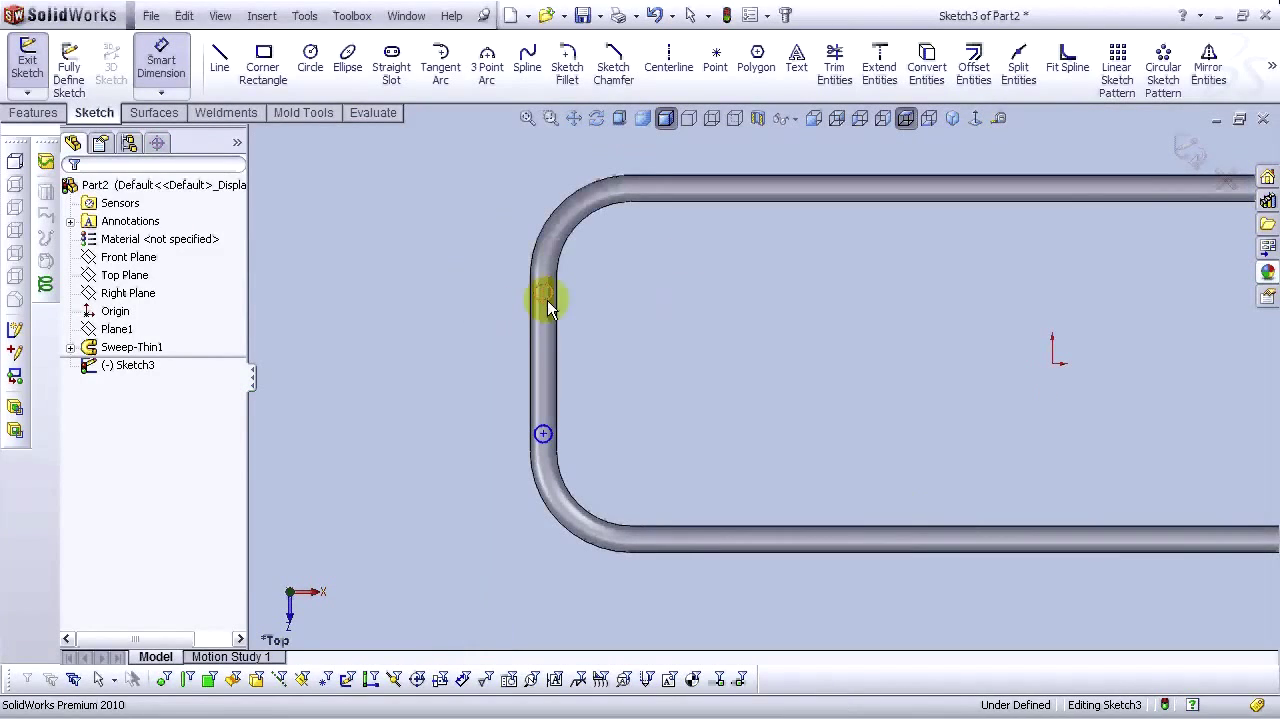
click(547, 300)
click(542, 433)
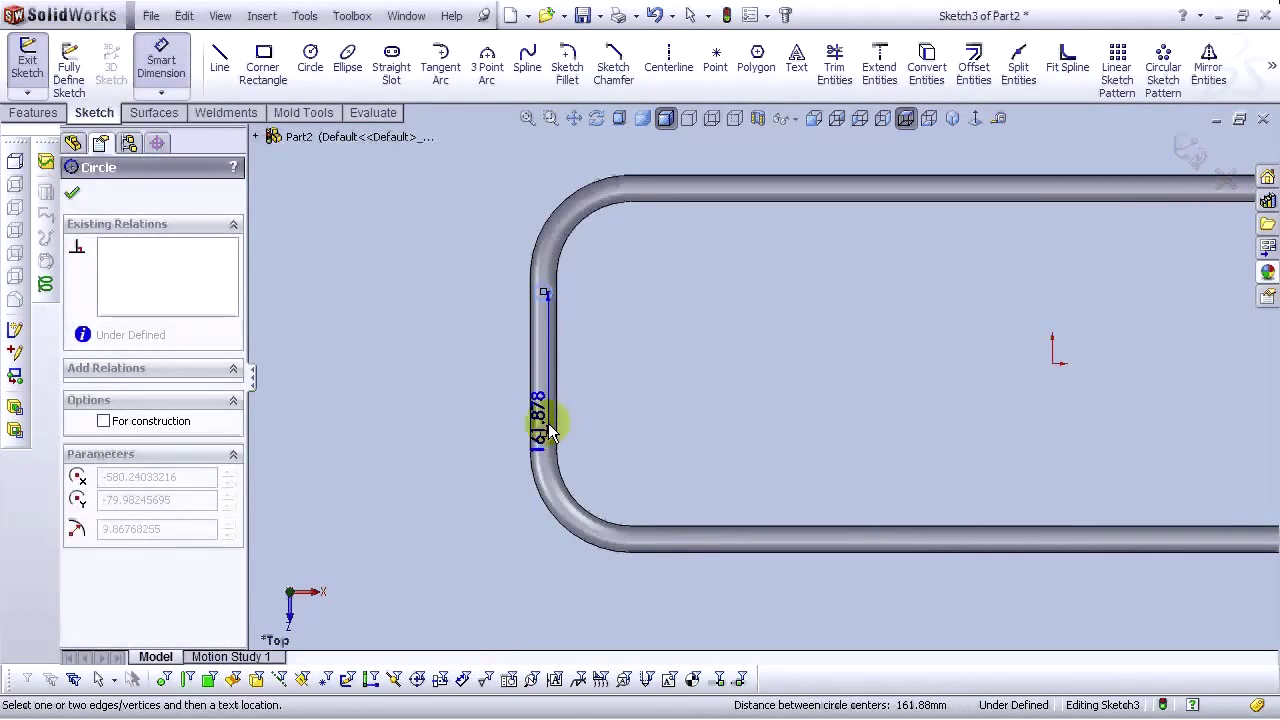
click(383, 258)
text(200)
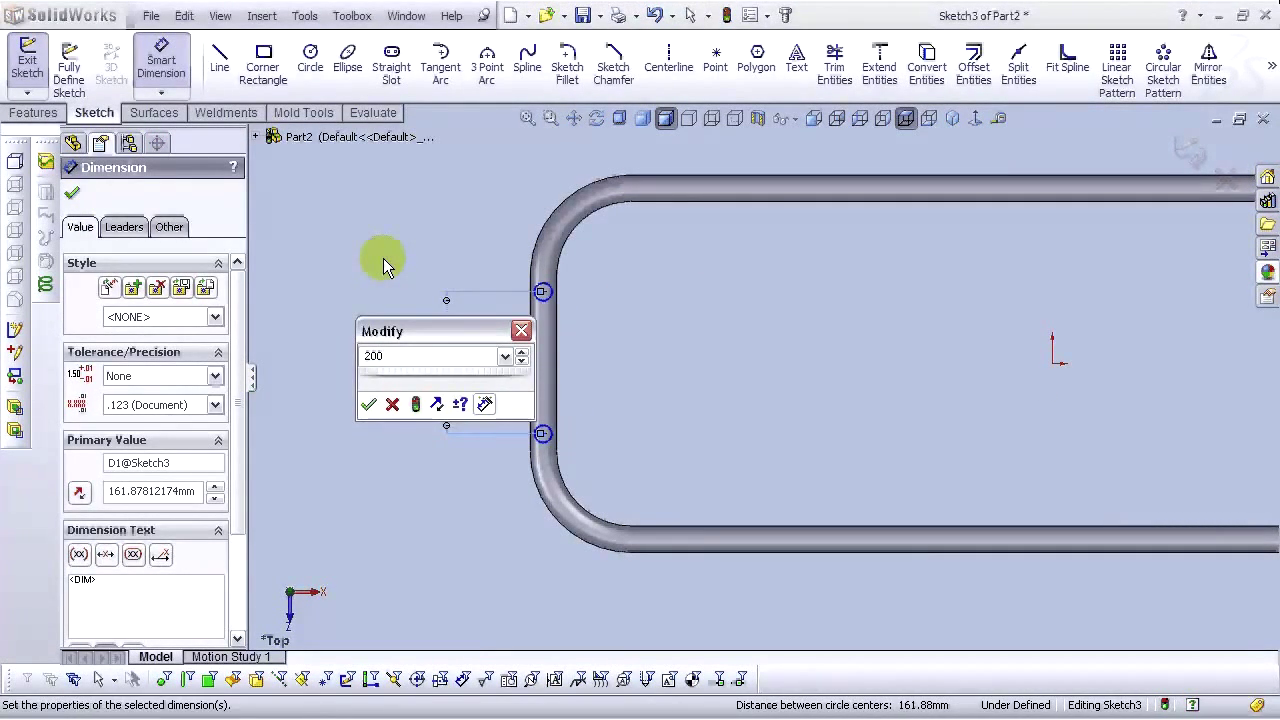
key(Return)
key(Escape)
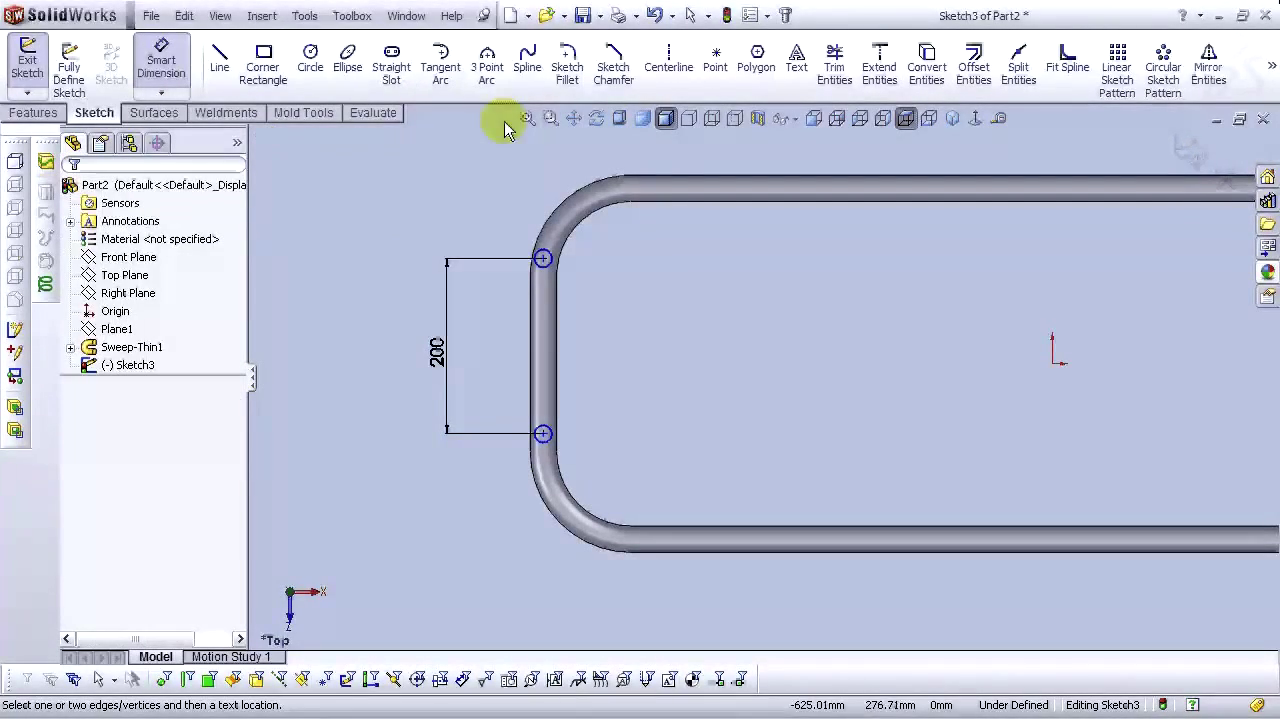
Draw a vertical and a horizontal centerline starting at the sketch origin
click(672, 80)
click(1052, 362)
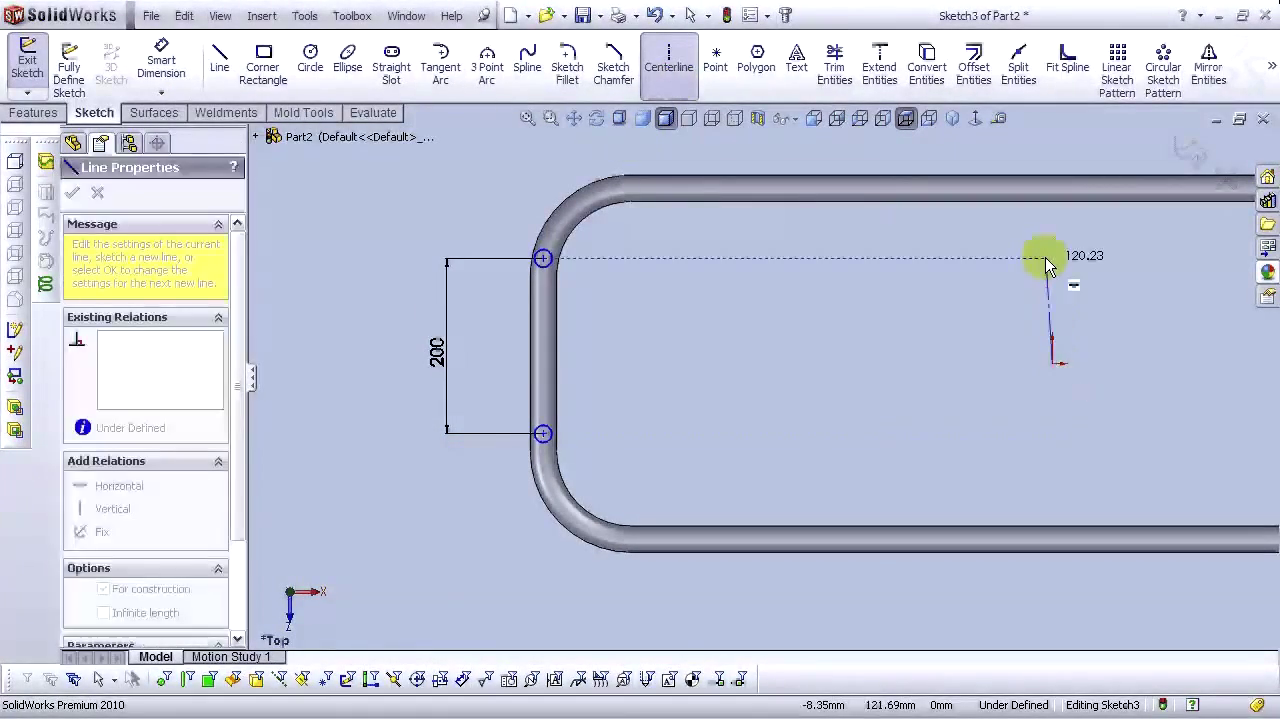
click(1052, 234)
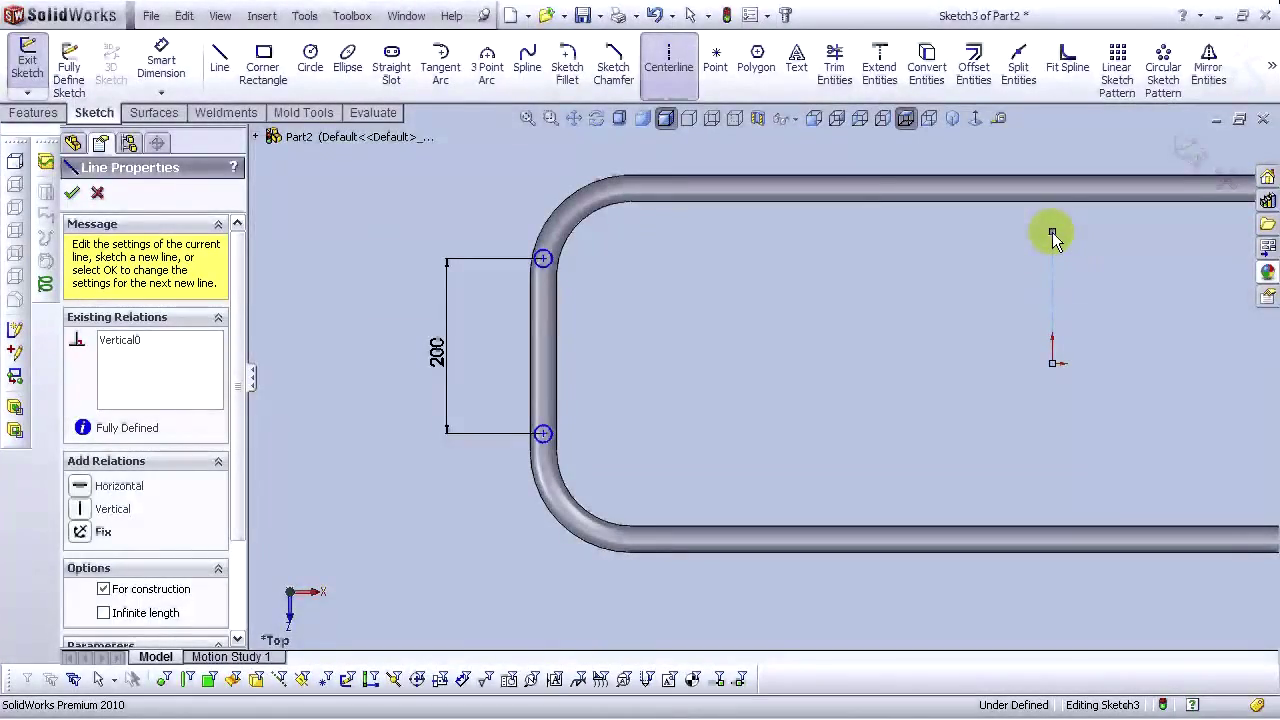
double_click(1053, 232)
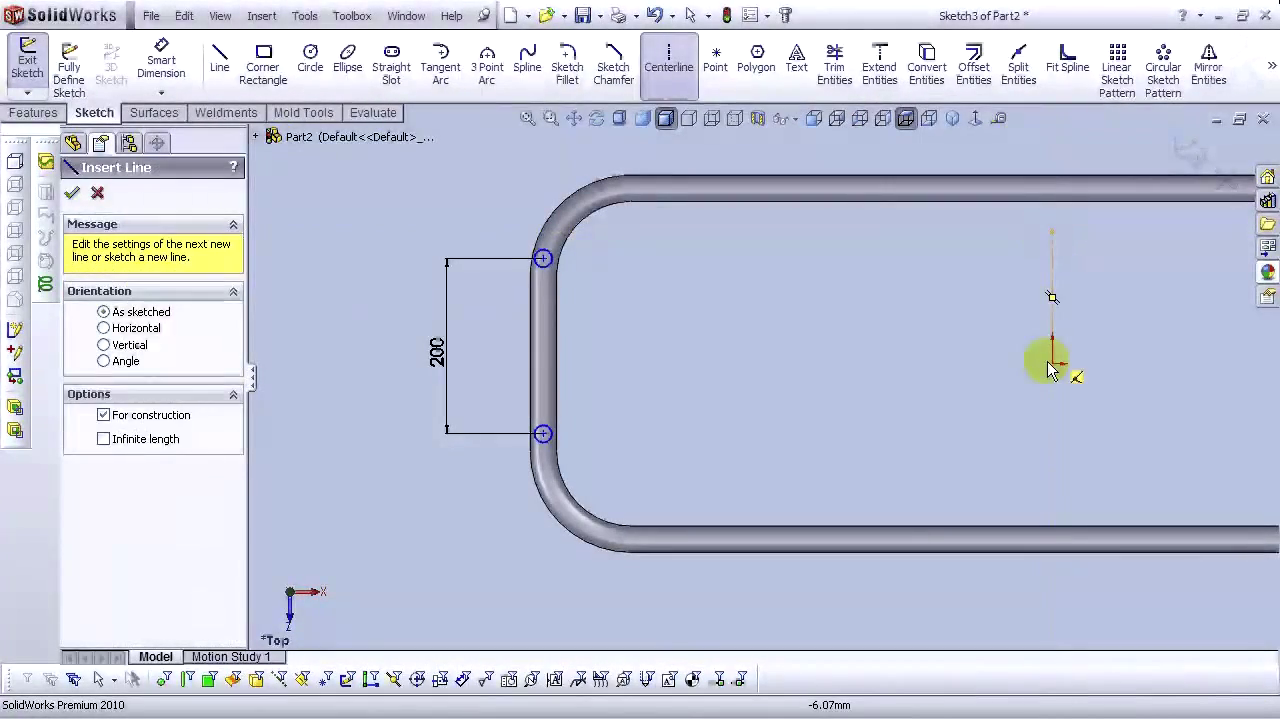
click(1054, 363)
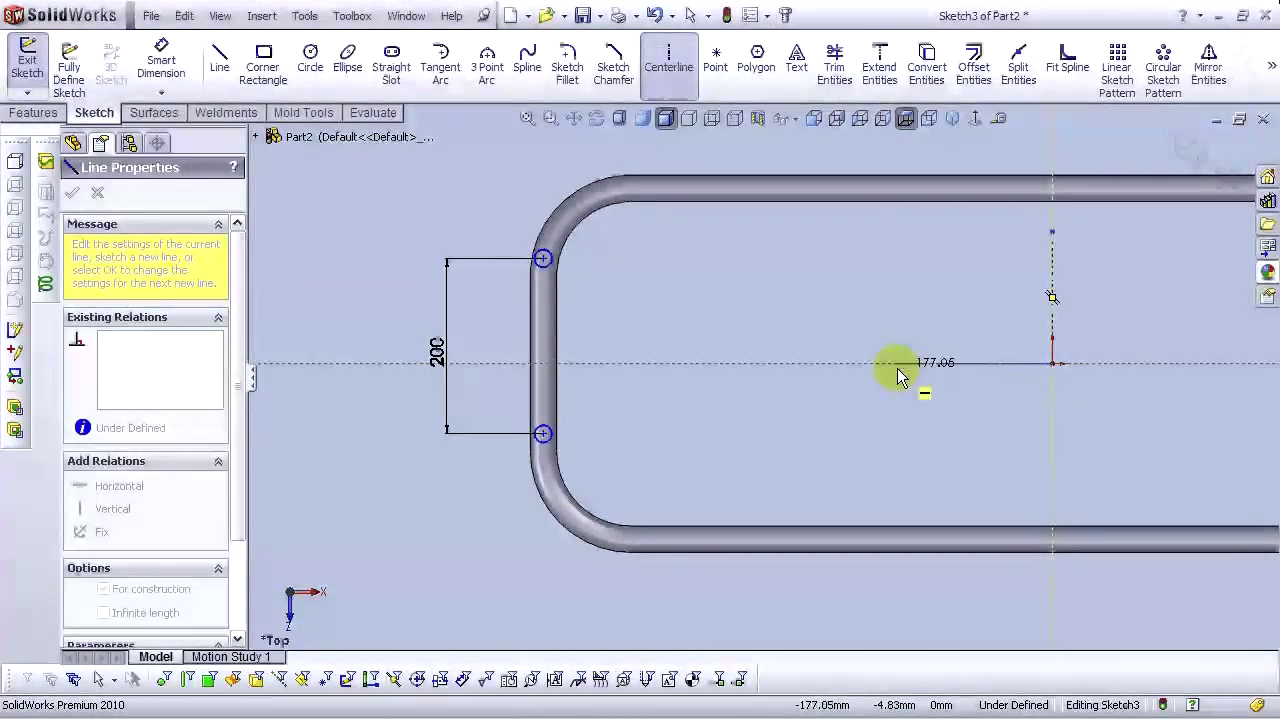
click(895, 364)
right_click(897, 368)
click(946, 322)
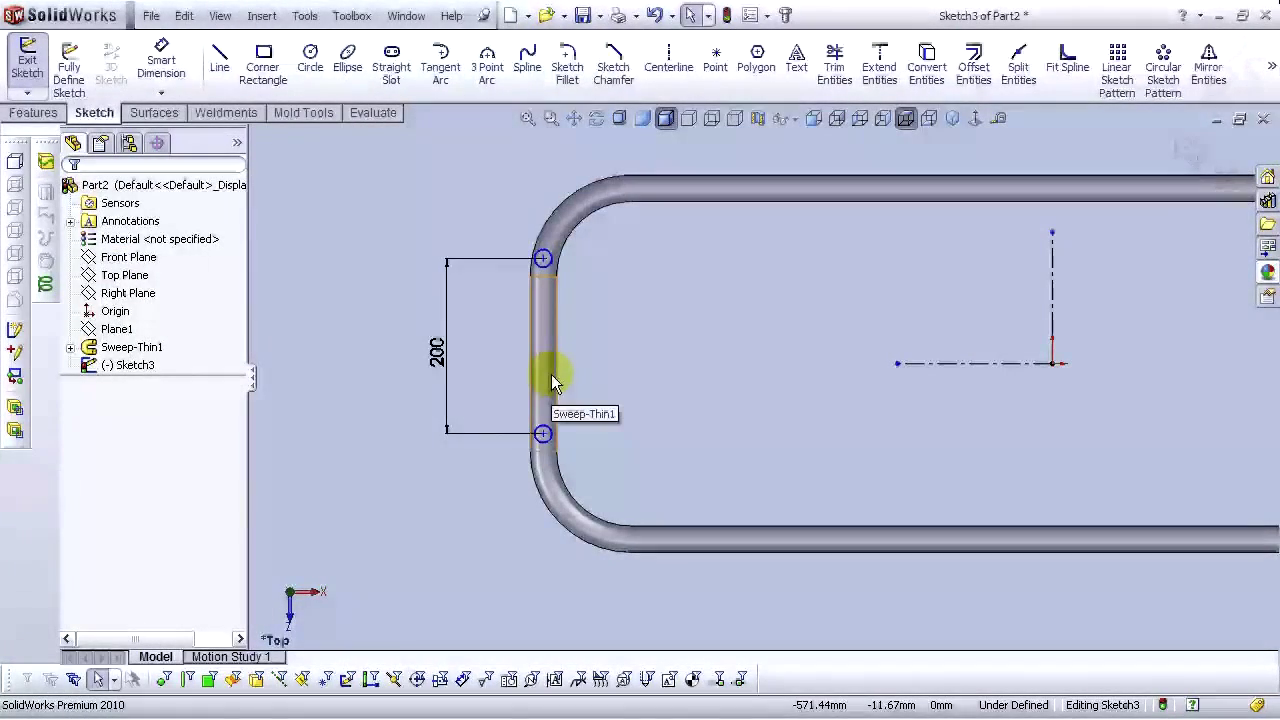
Dimension the upper circle 100 mm from the horizontal centerline
click(551, 265)
click(851, 313)
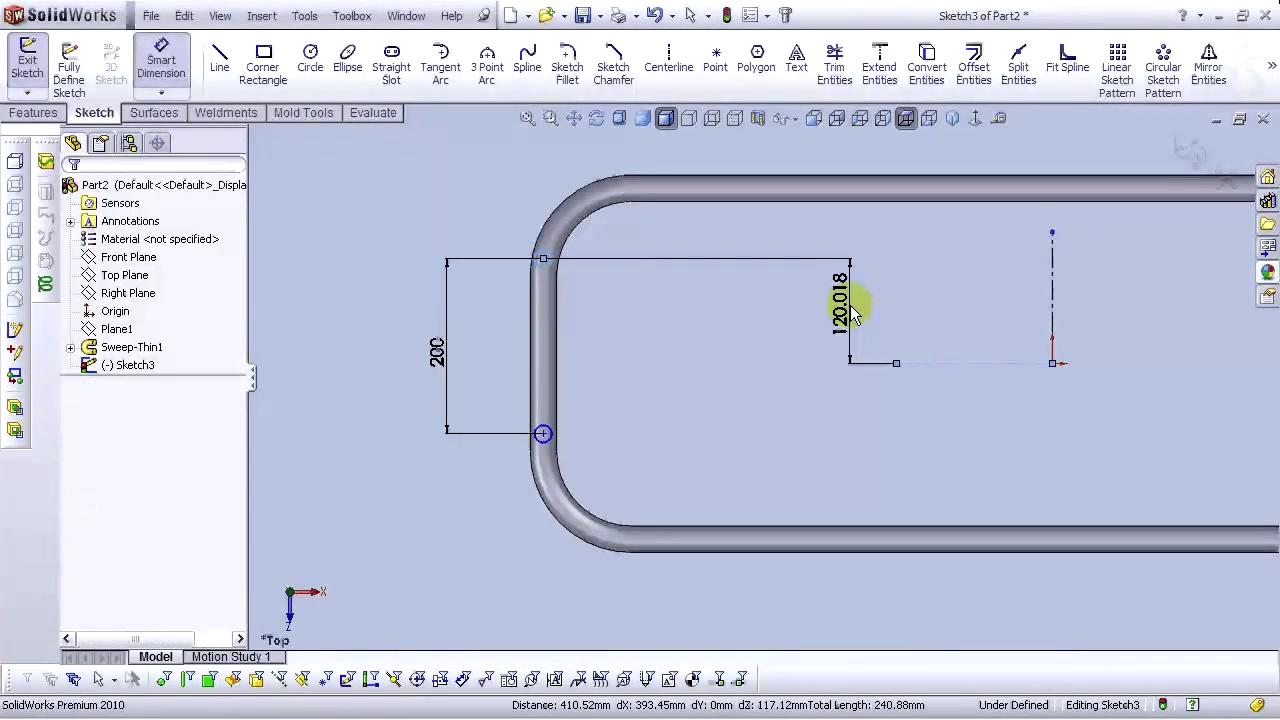
text(100)
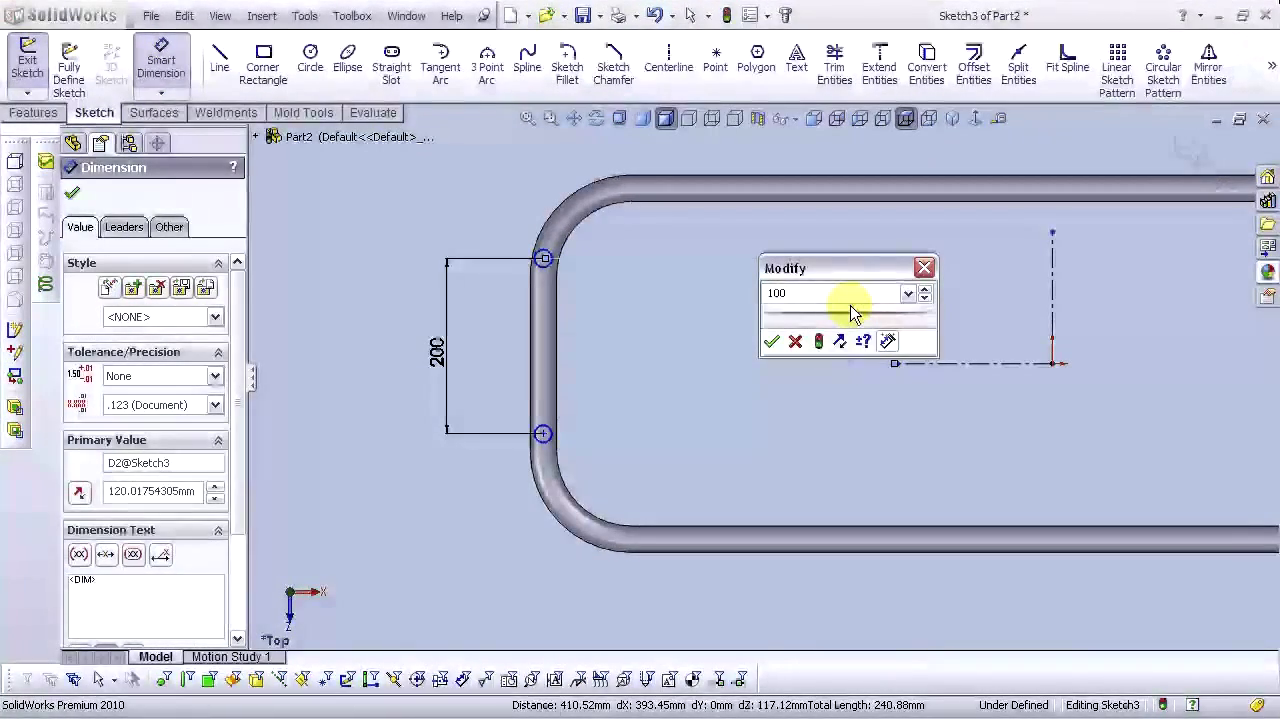
key(Return)
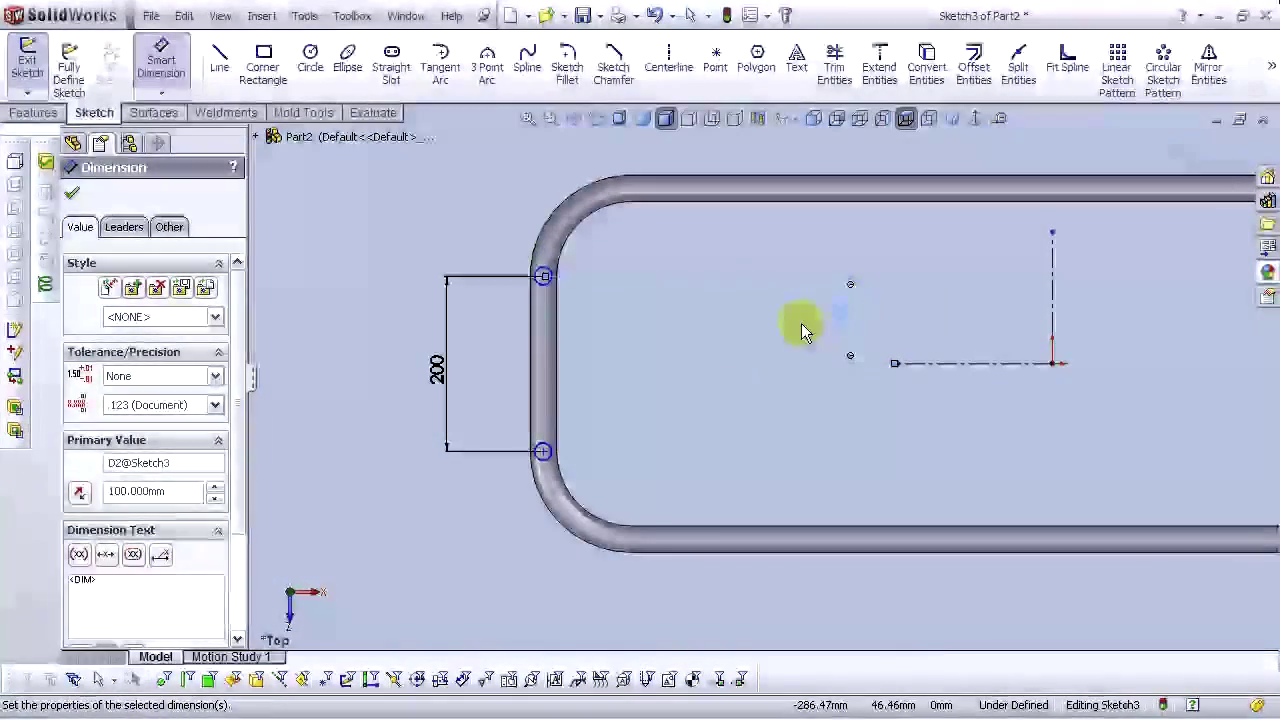
click(801, 323)
Dimension the top small circle's diameter to 8.5 mm
click(539, 285)
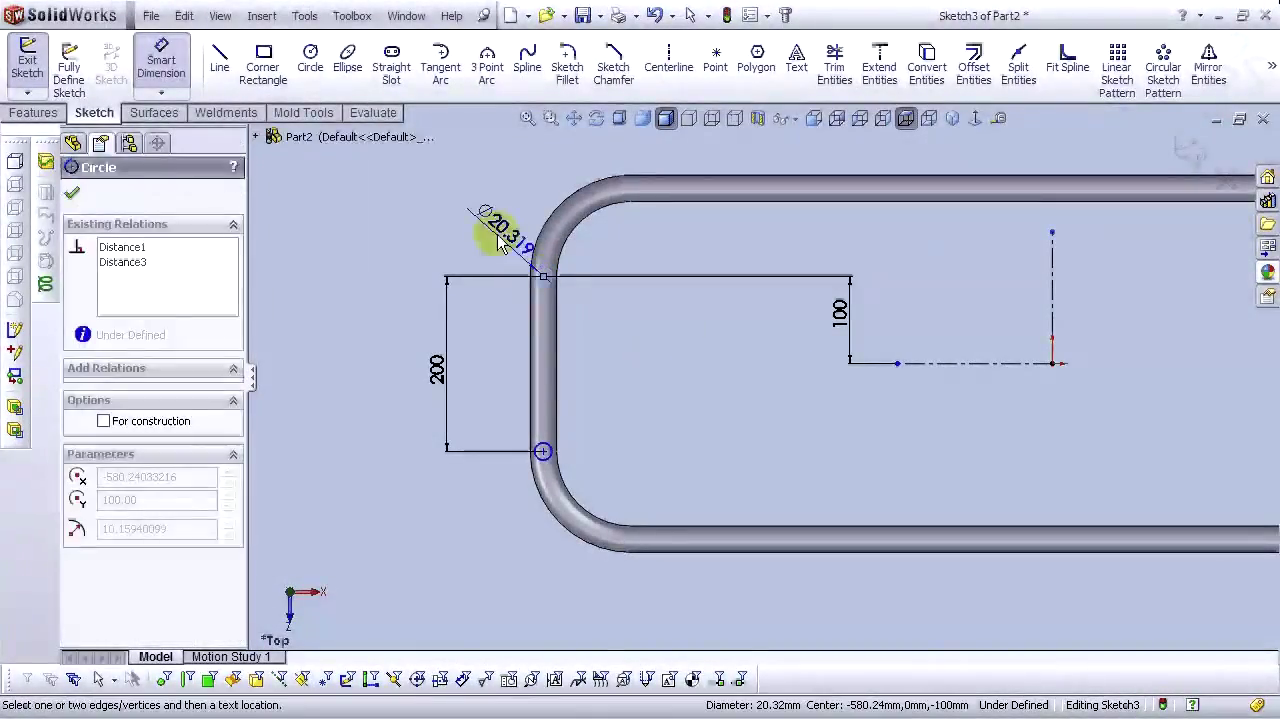
click(440, 237)
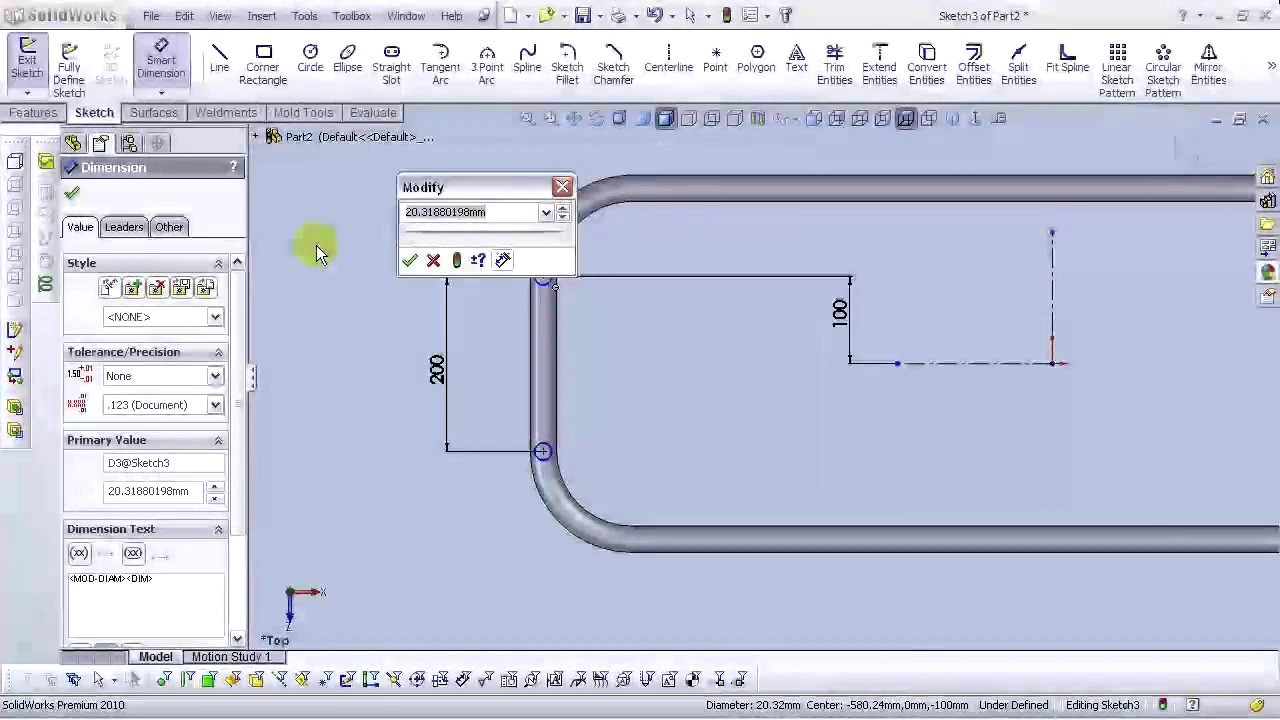
text(8.5)
key(Return)
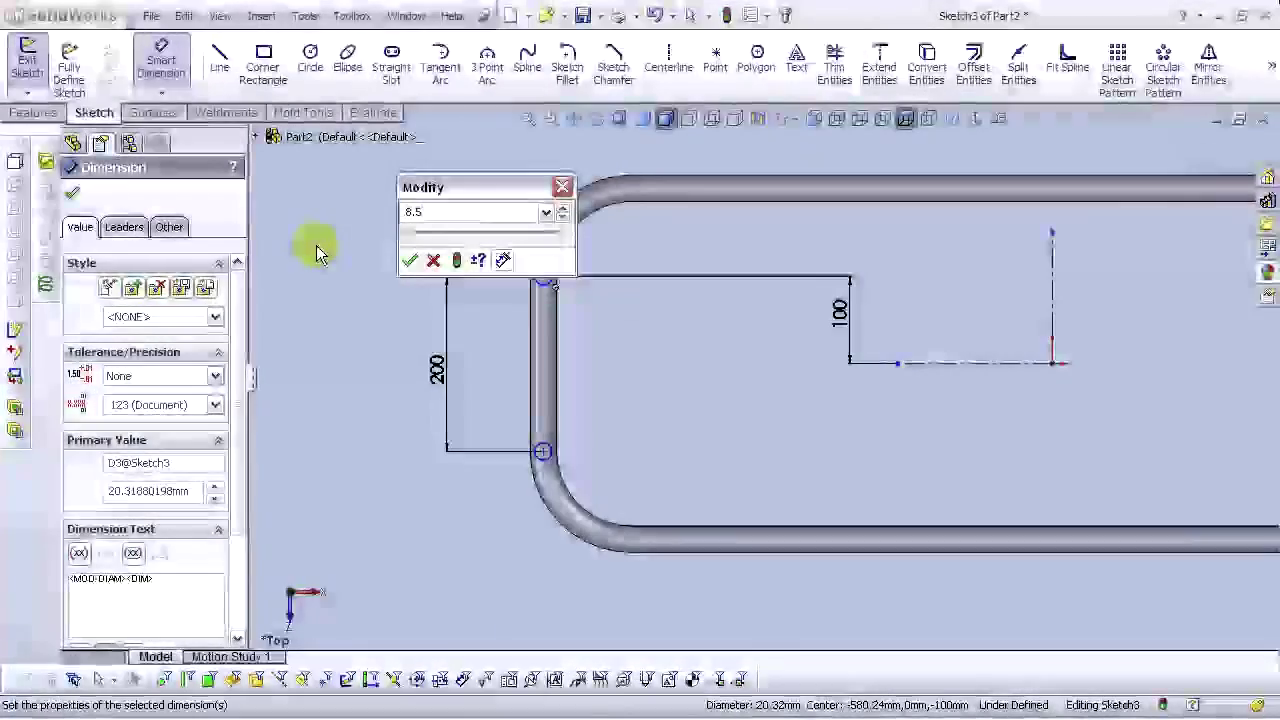
click(315, 245)
scroll(590, 331, down, 3)
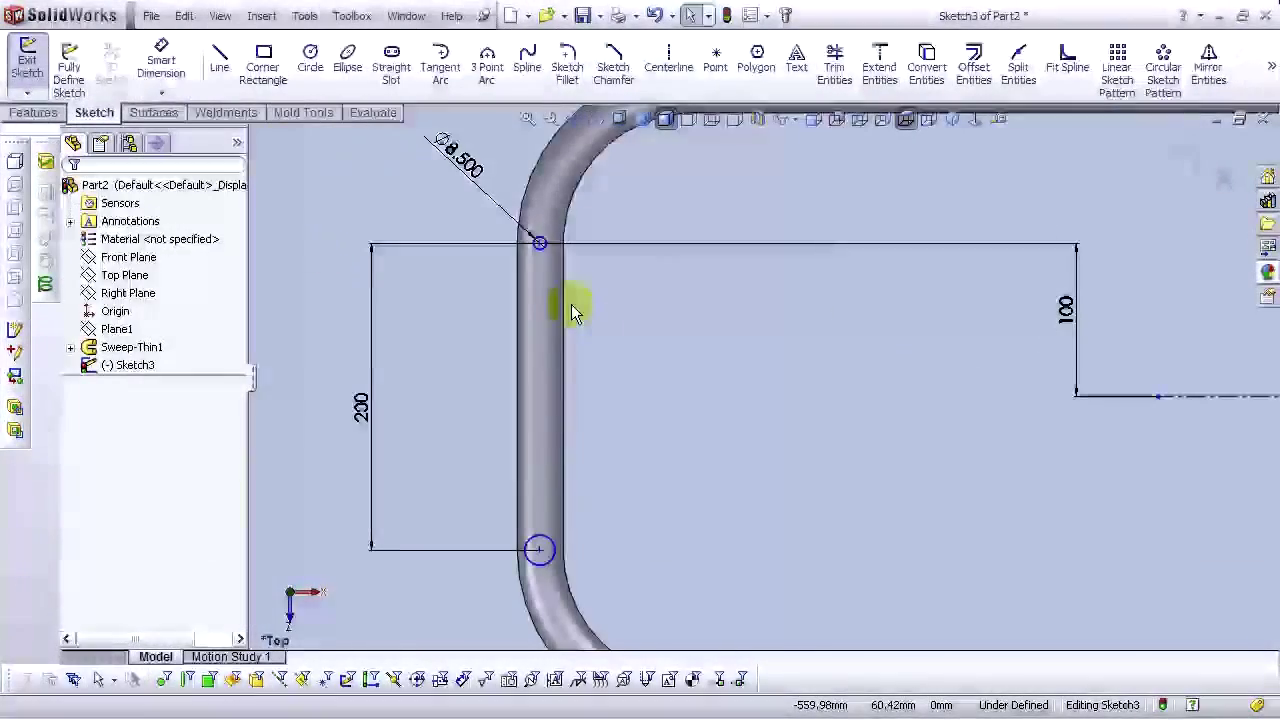
scroll(565, 270, down, 2)
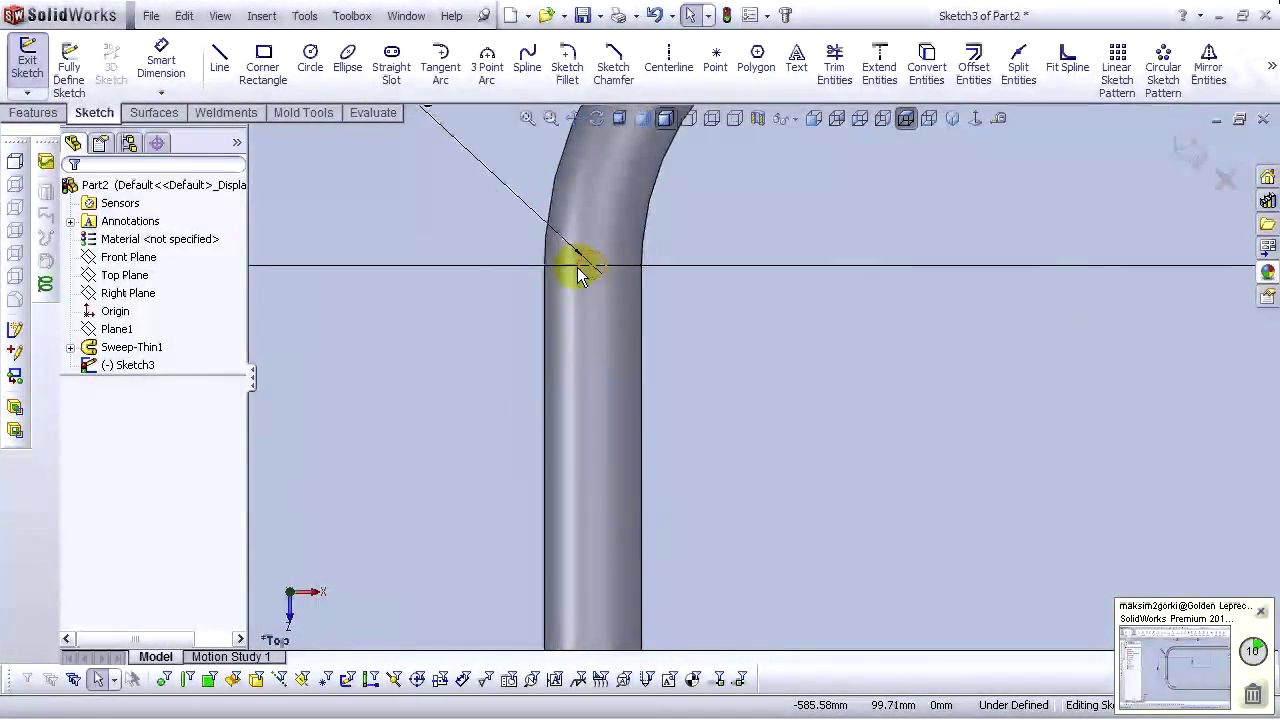
Make the top and lower small circles equal in size
click(589, 276)
scroll(690, 573, up, 3)
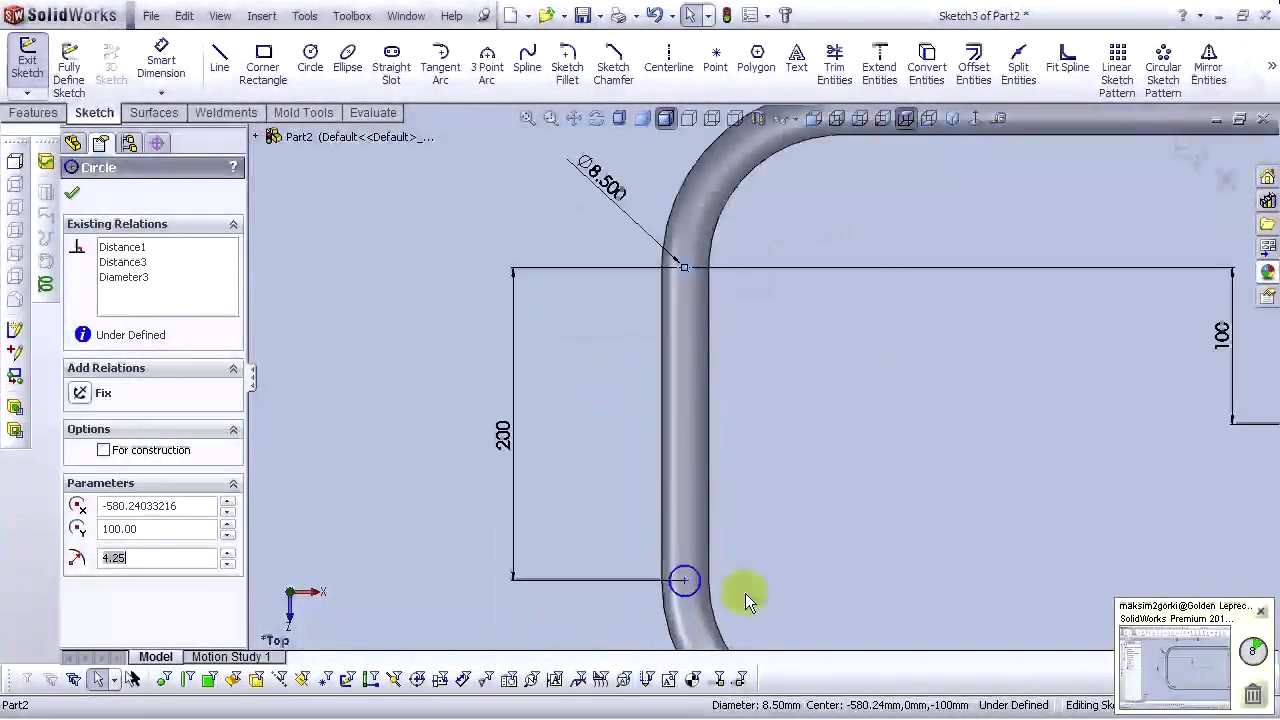
scroll(668, 518, down, 3)
click(647, 491)
ctrl+click(647, 491)
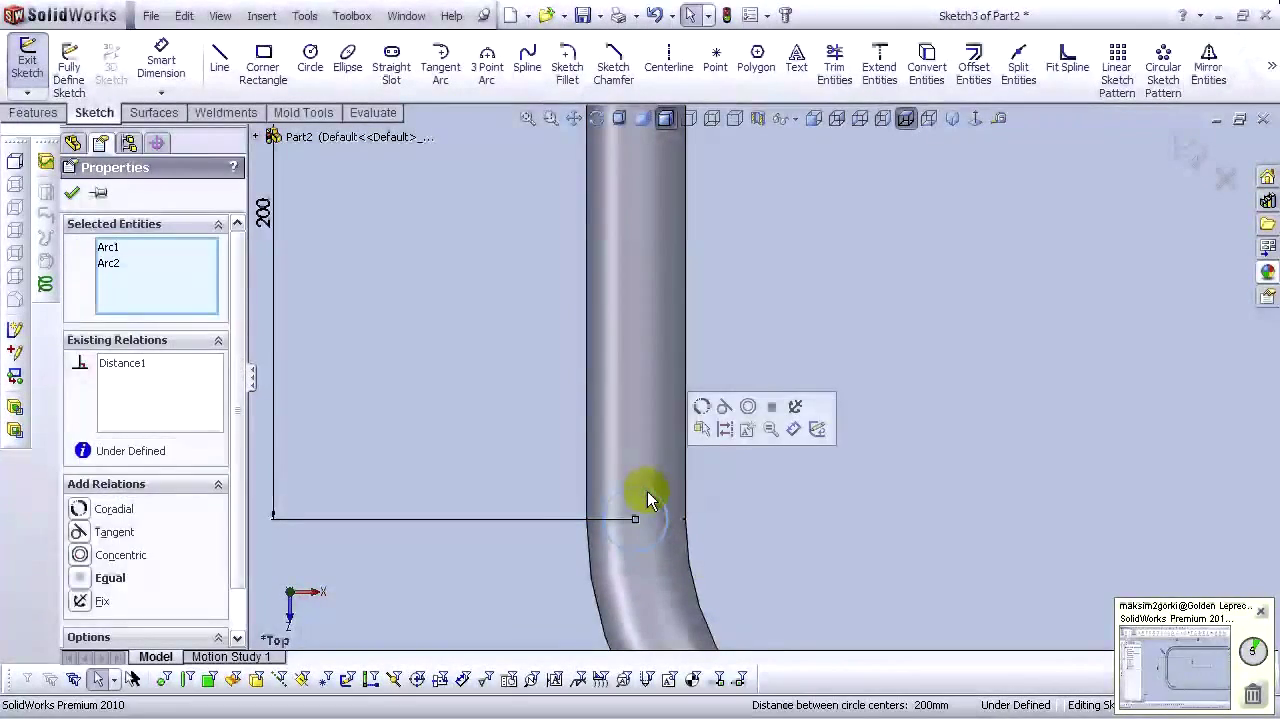
click(771, 407)
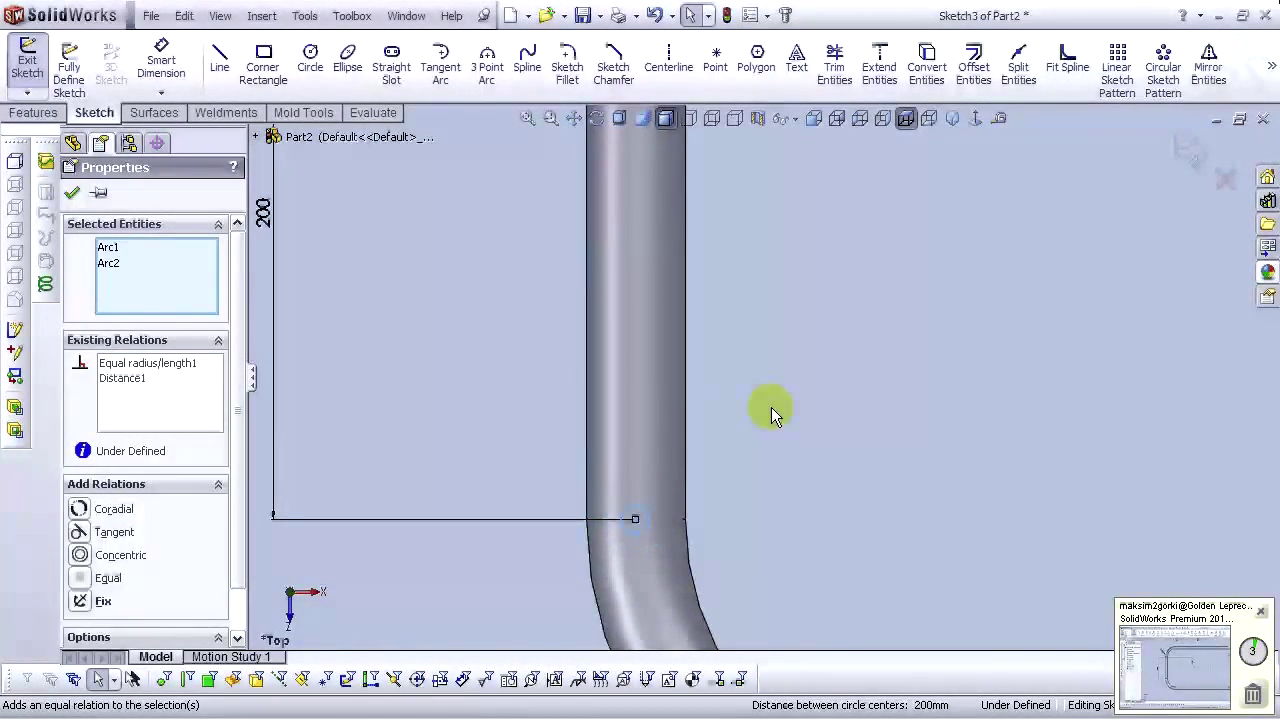
click(771, 407)
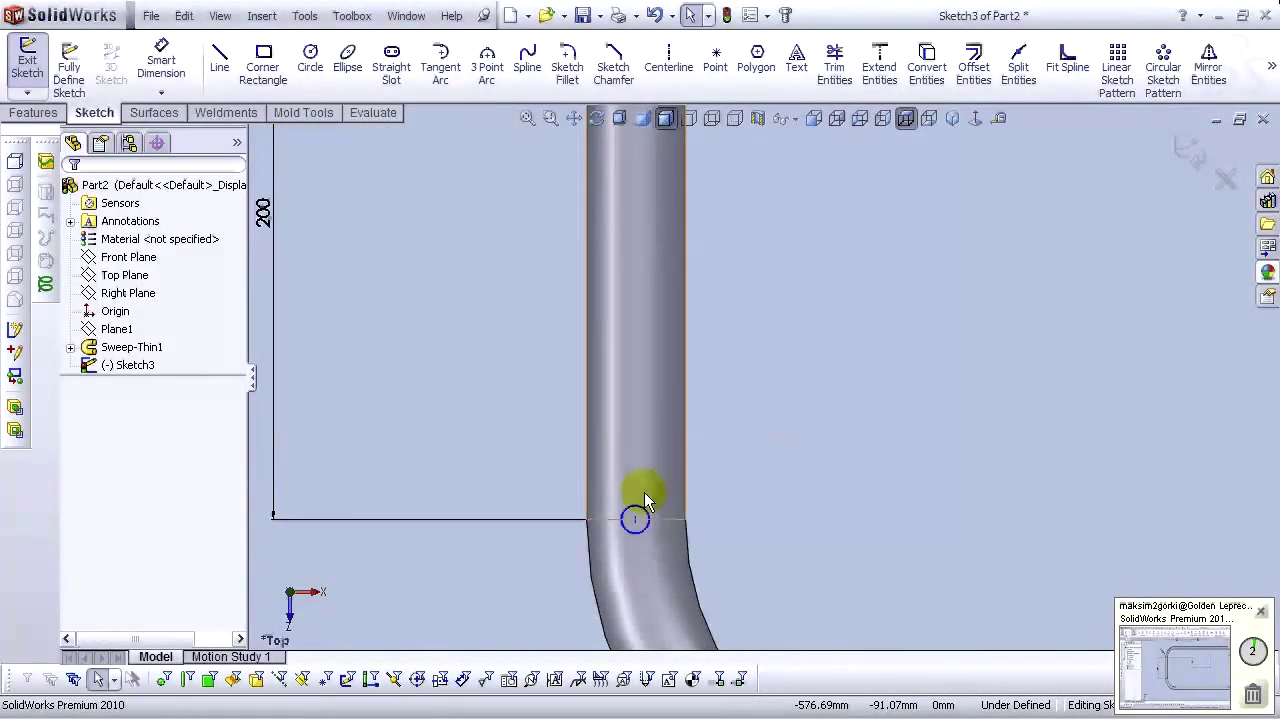
Select the centre points of the lower and upper small circles
click(637, 520)
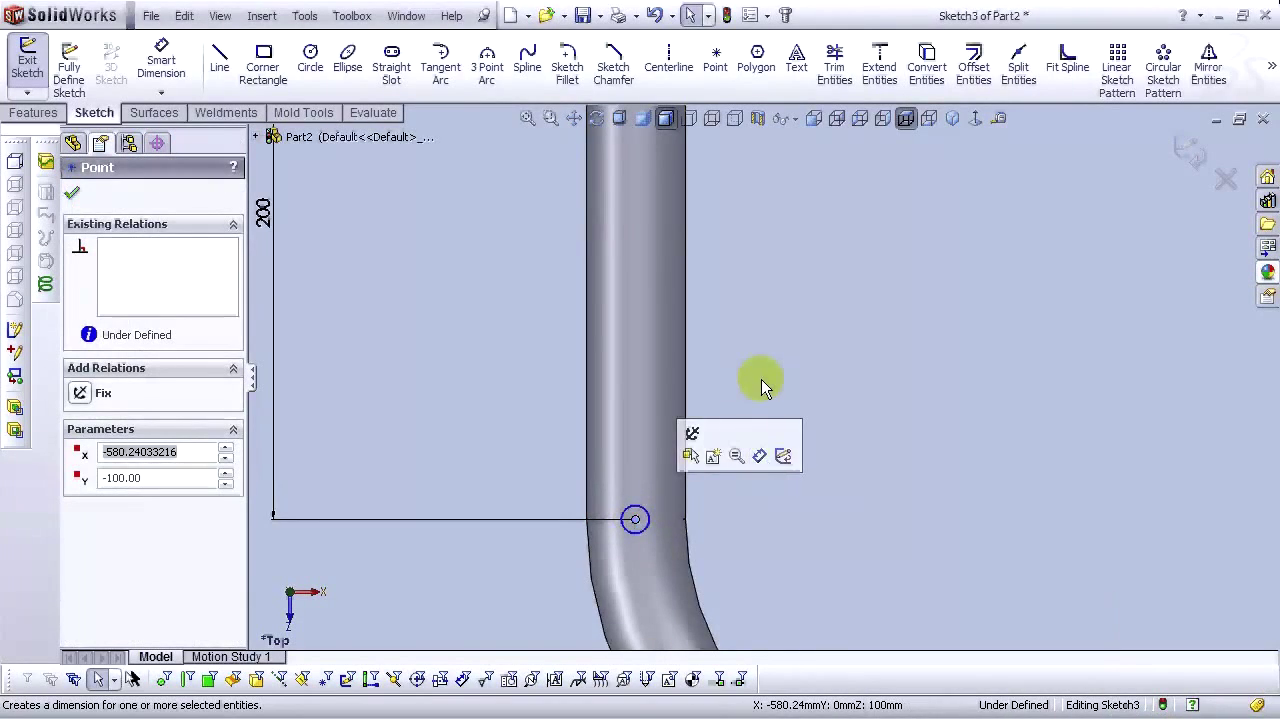
scroll(760, 385, up, 4)
scroll(720, 258, down, 4)
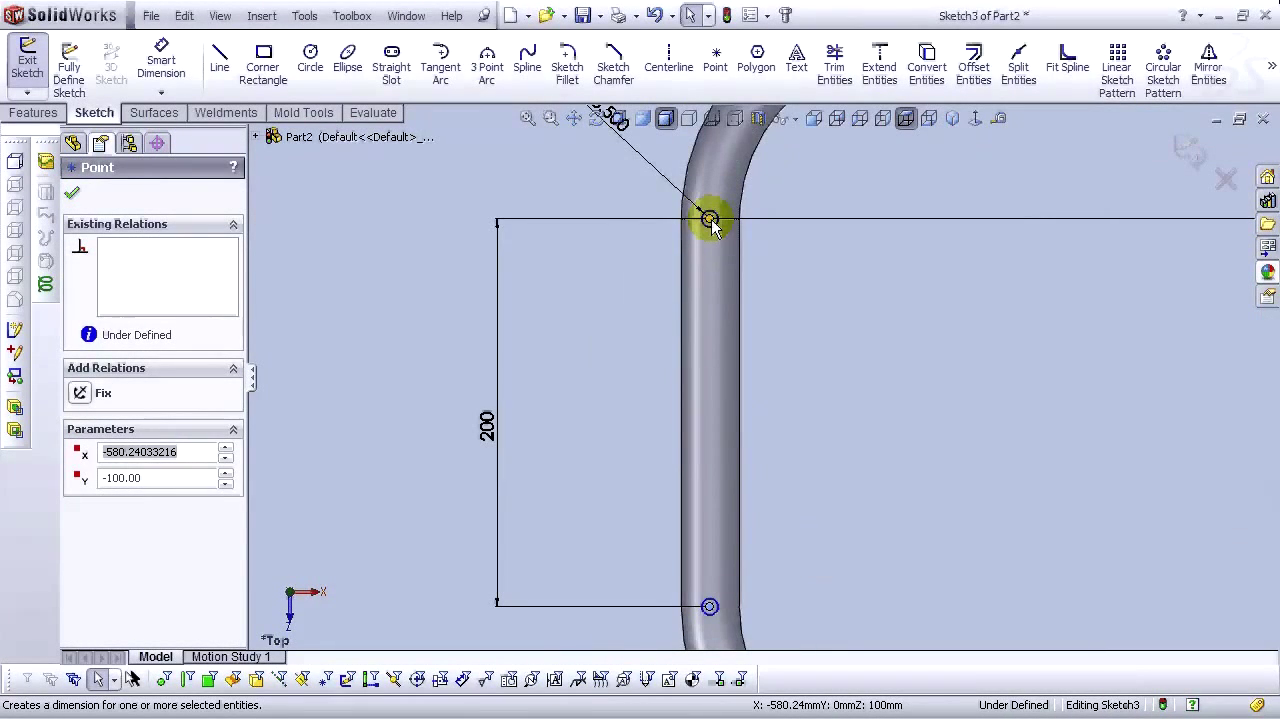
ctrl+click(709, 220)
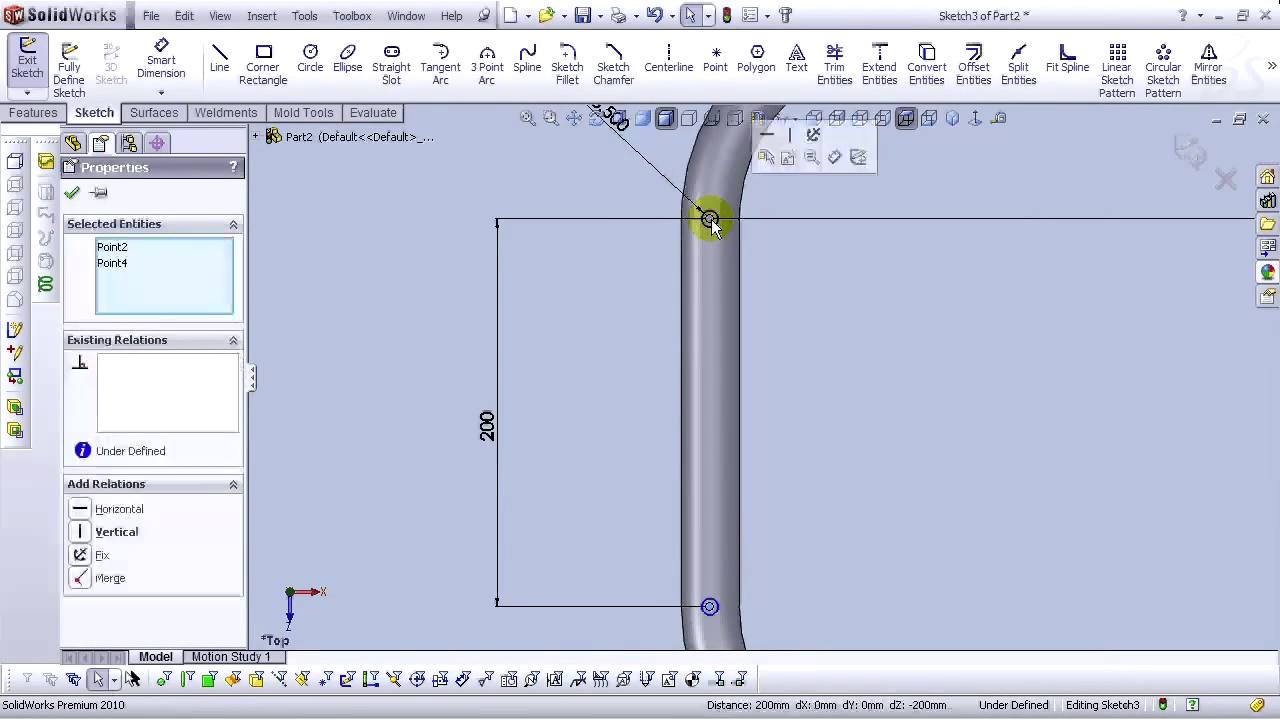
Align the two circle centre points vertically
click(789, 137)
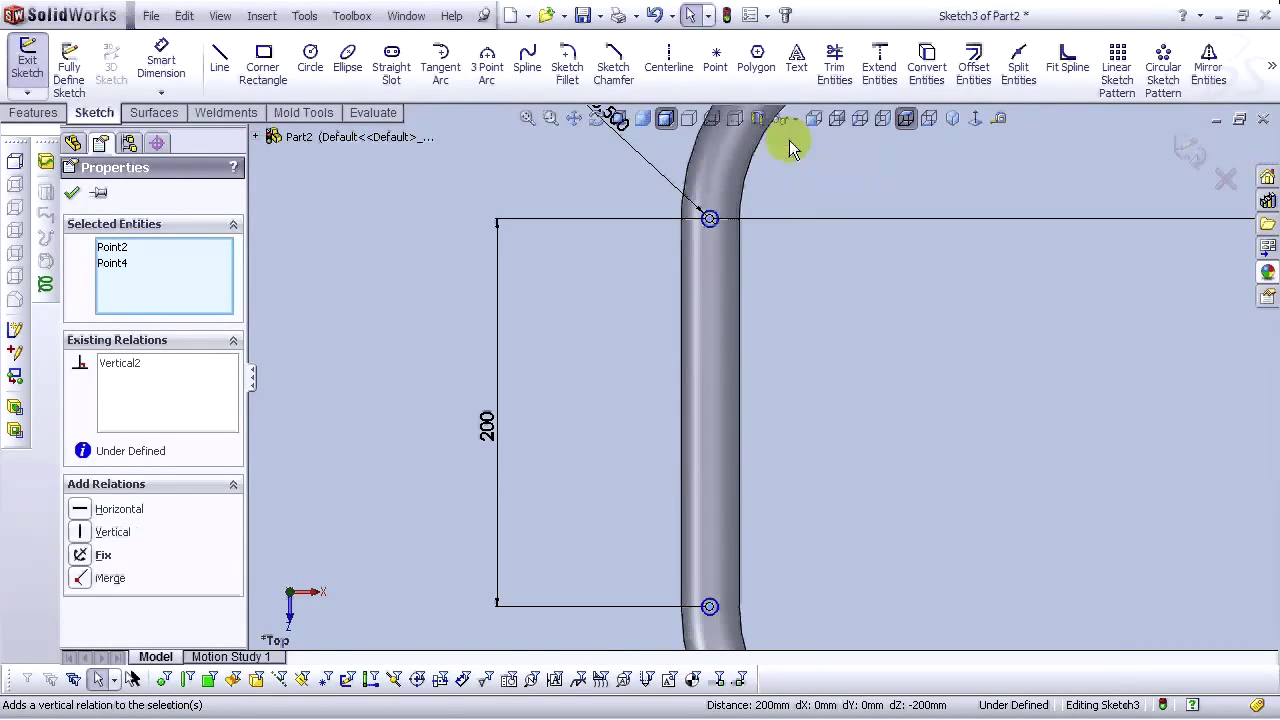
click(806, 379)
scroll(875, 485, up, 5)
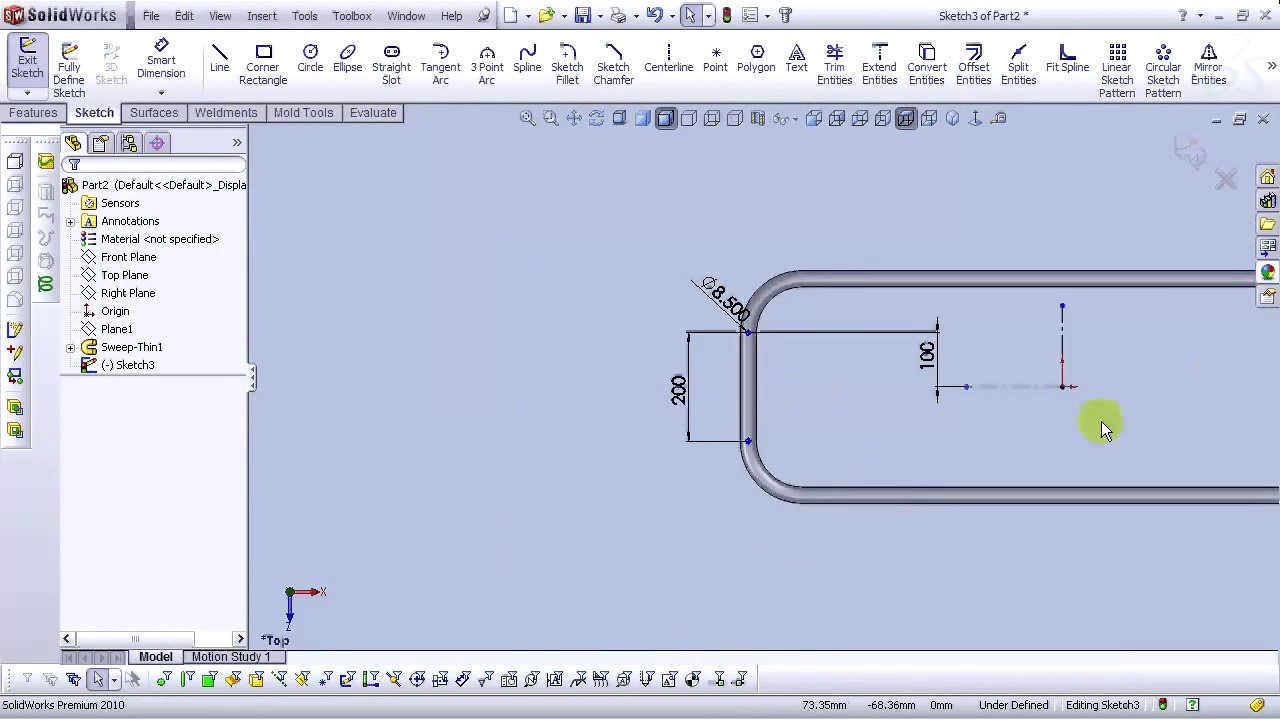
scroll(1100, 423, down, 2)
scroll(377, 299, down, 1)
scroll(491, 311, down, 1)
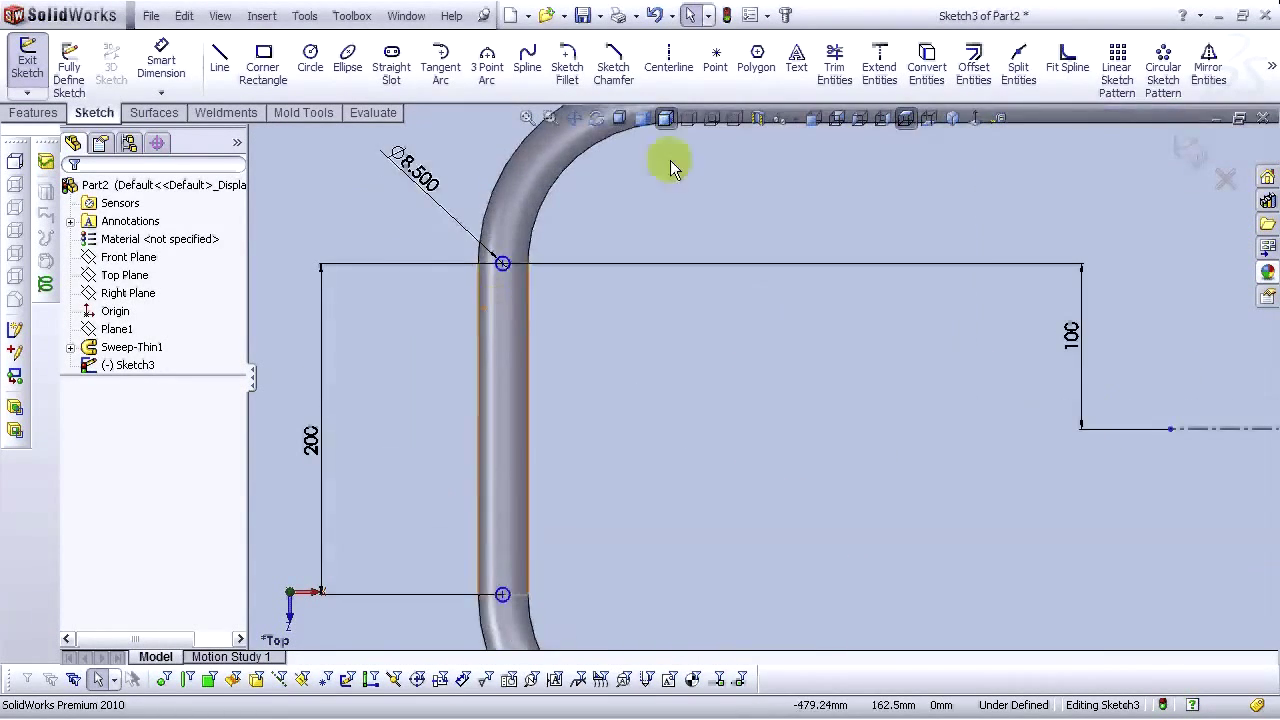
Dimension the top circle 15 mm from the vertical line, fully defining Sketch3
click(161, 60)
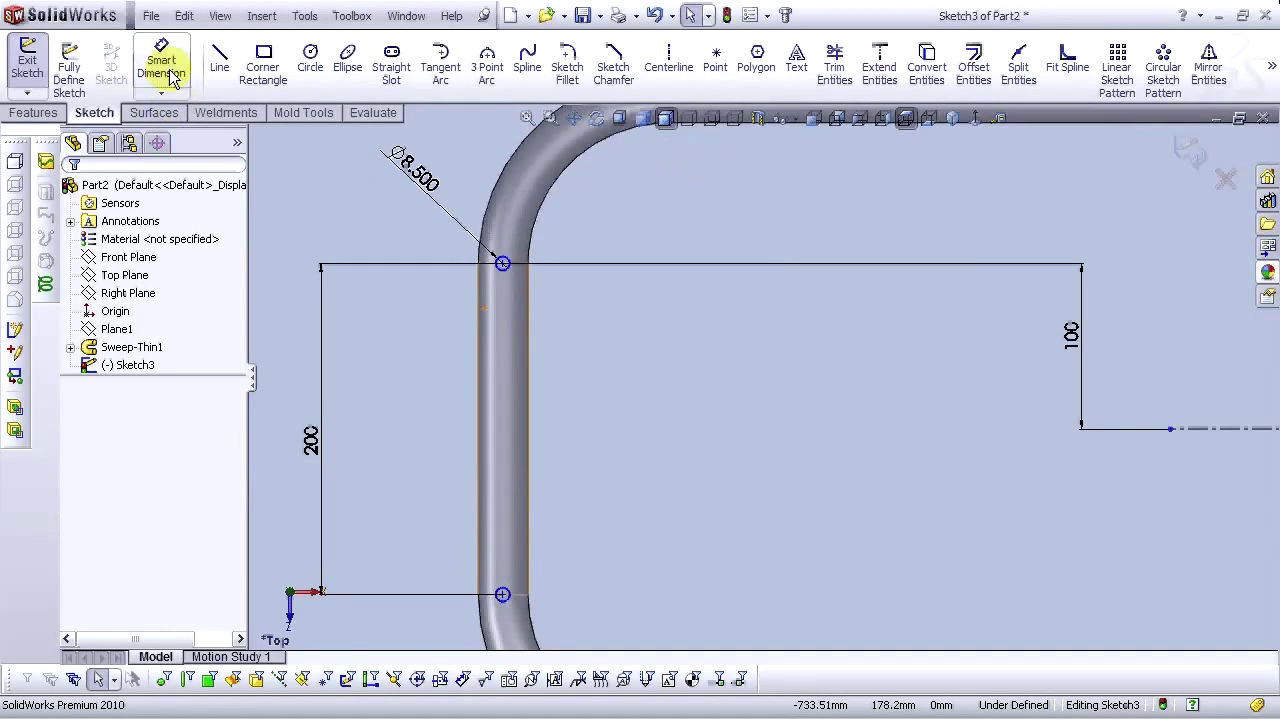
click(507, 270)
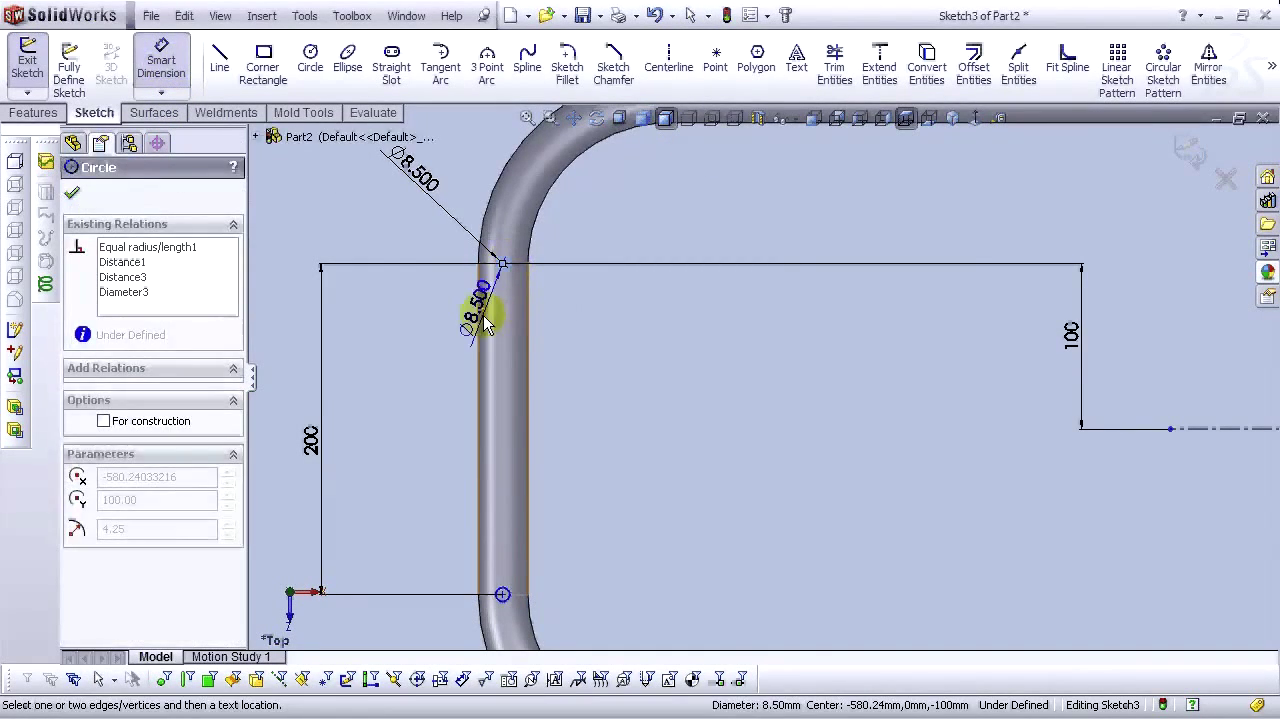
click(479, 316)
click(455, 314)
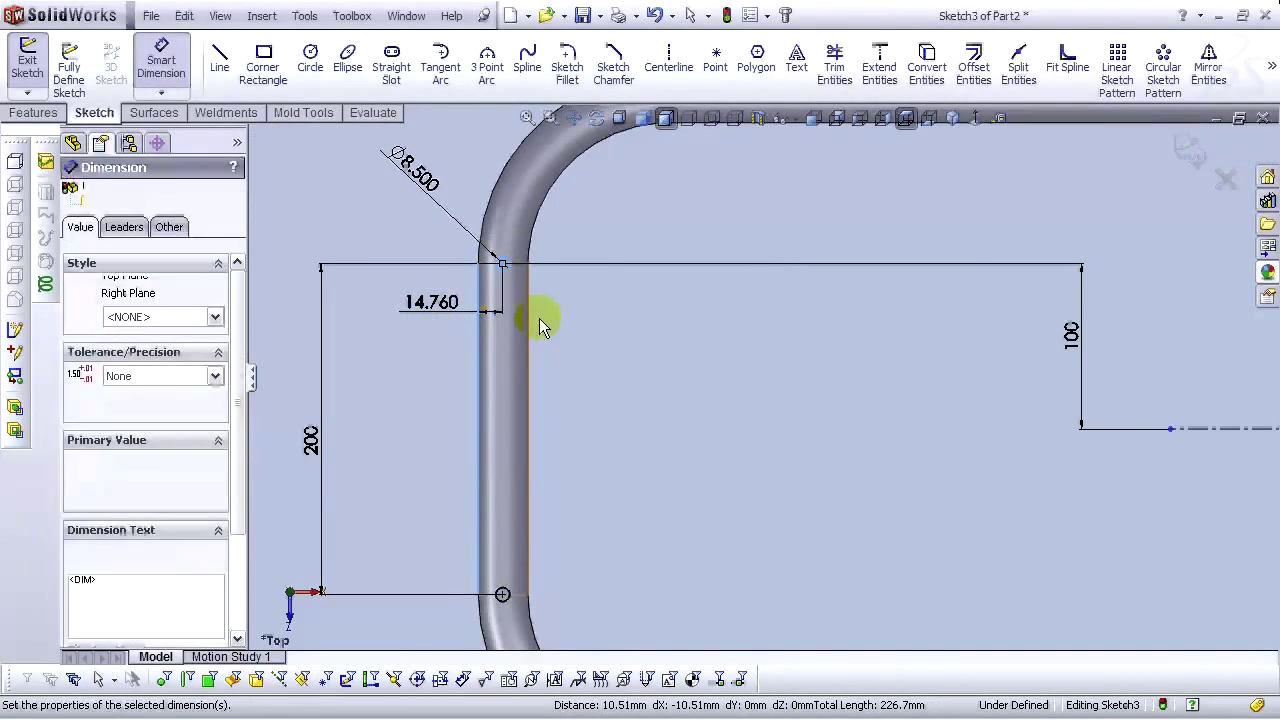
text(15)
key(Return)
click(625, 337)
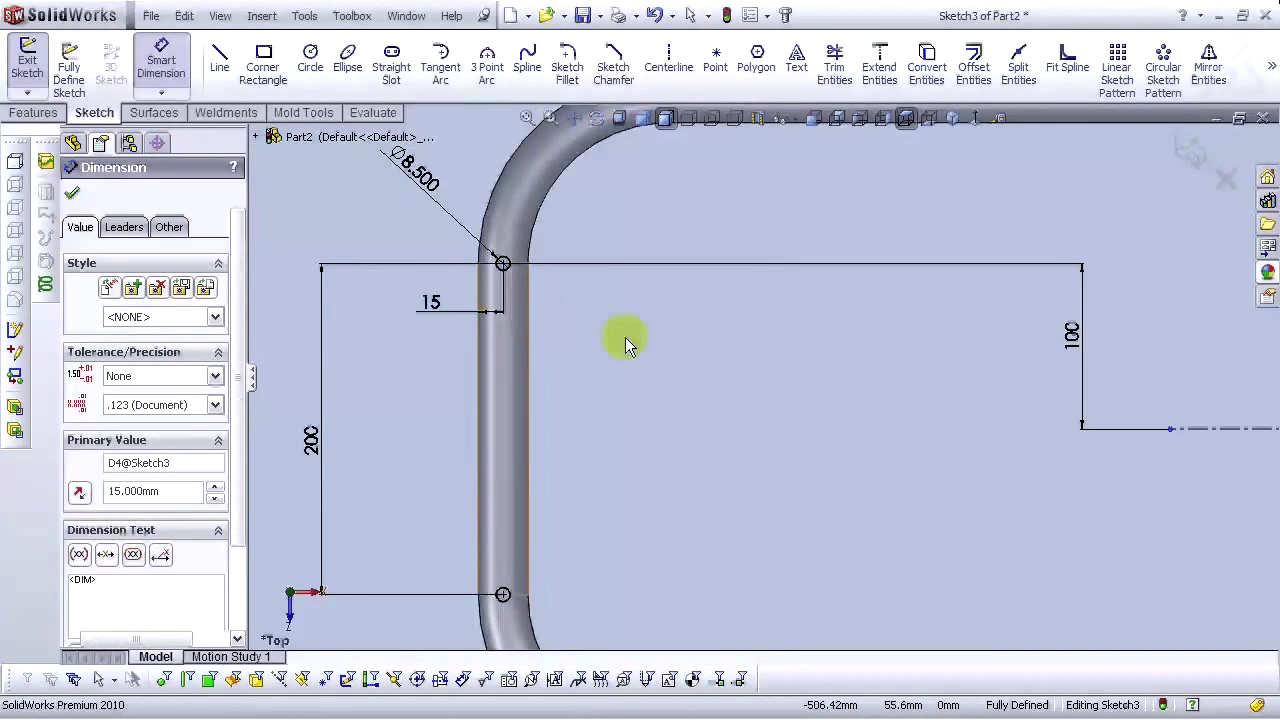
scroll(648, 401, up, 3)
scroll(997, 463, up, 3)
scroll(1109, 434, down, 4)
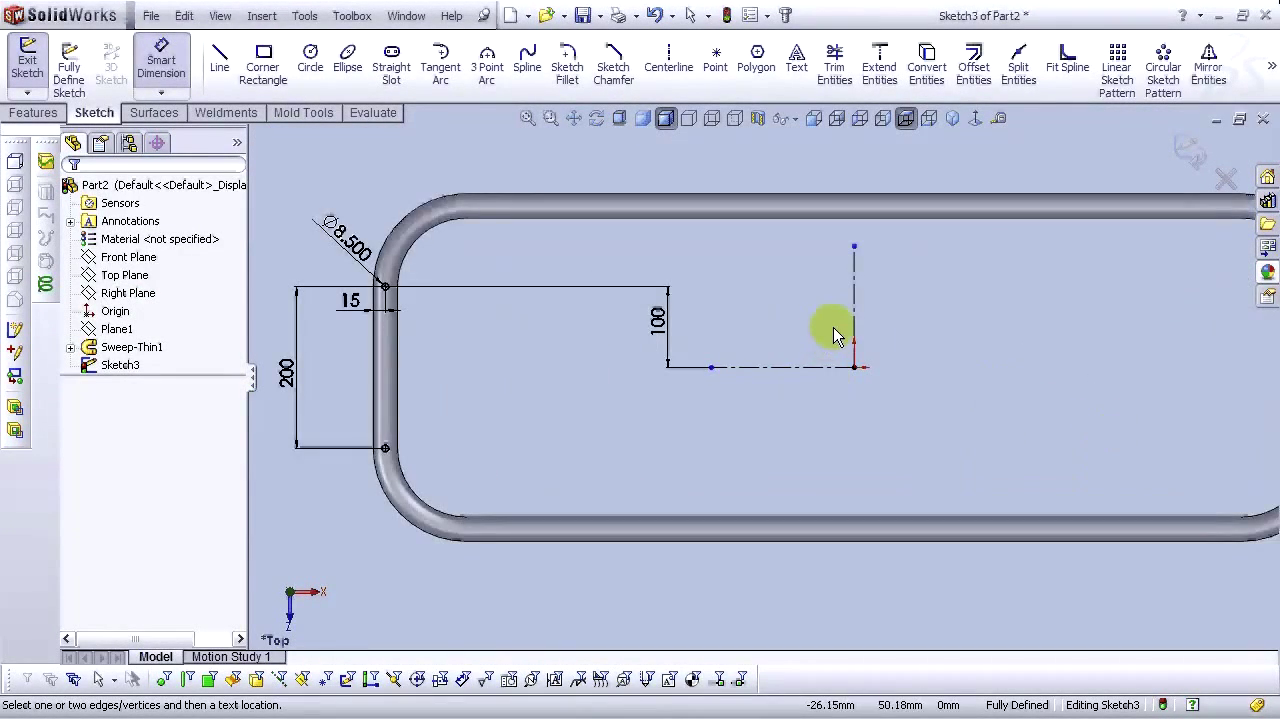
click(1208, 70)
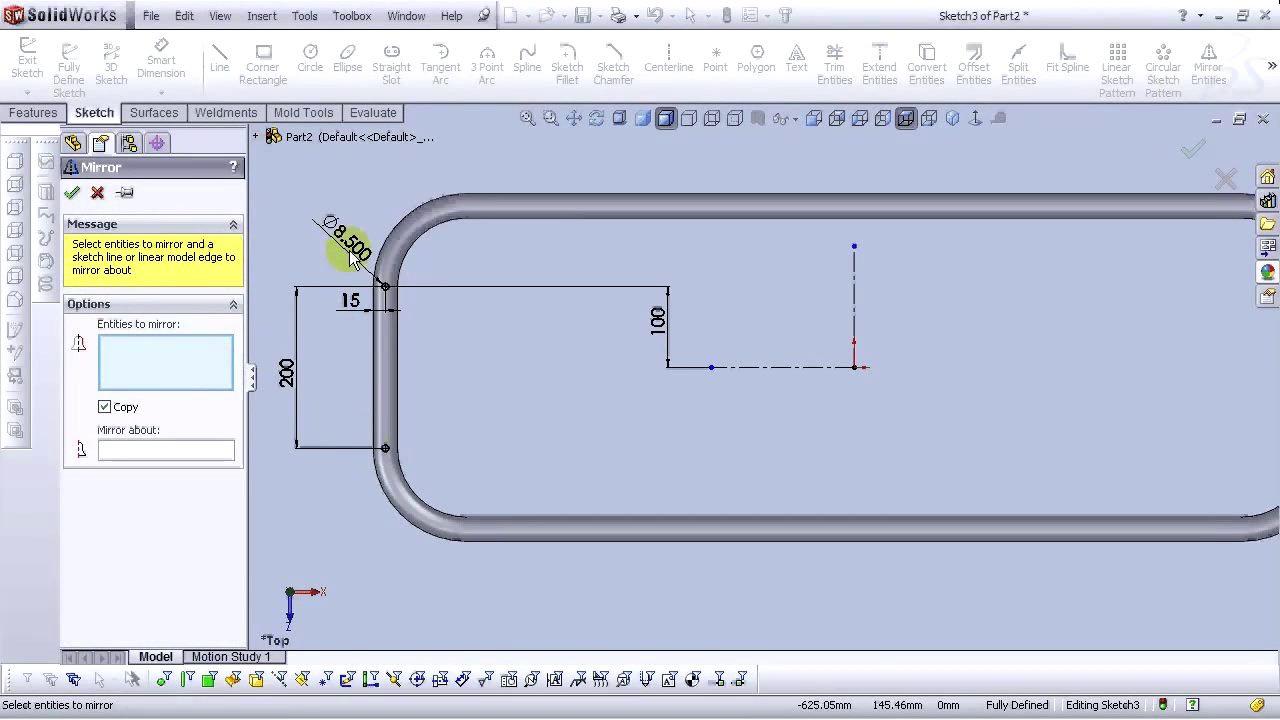
Mirror both small circles (Arc1, Arc2) about the vertical centerline Line1
drag(381, 320, 445, 505)
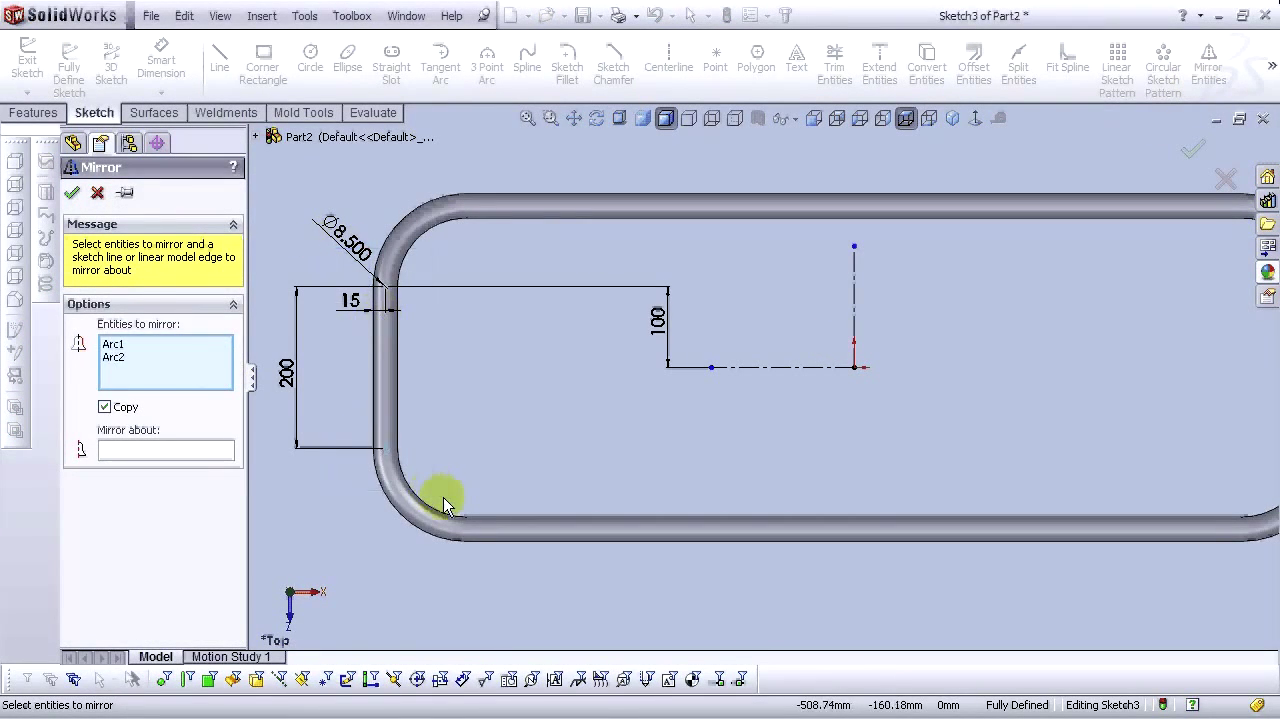
click(177, 450)
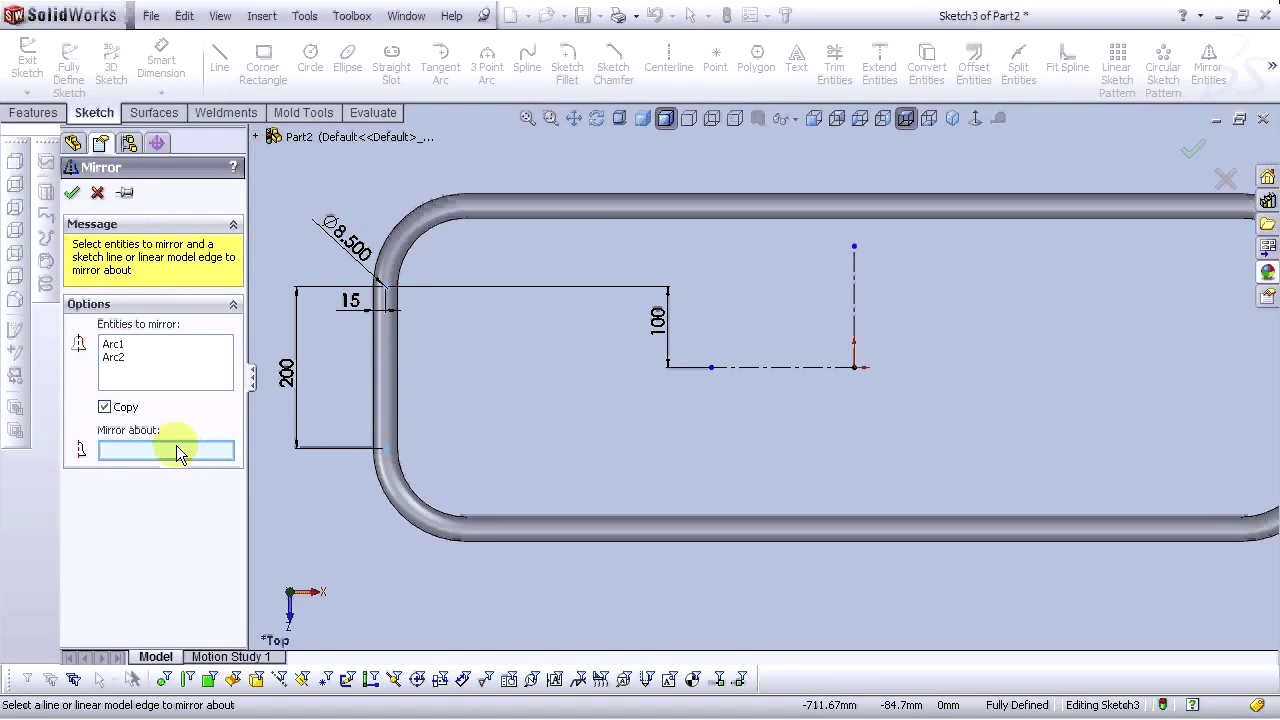
click(855, 271)
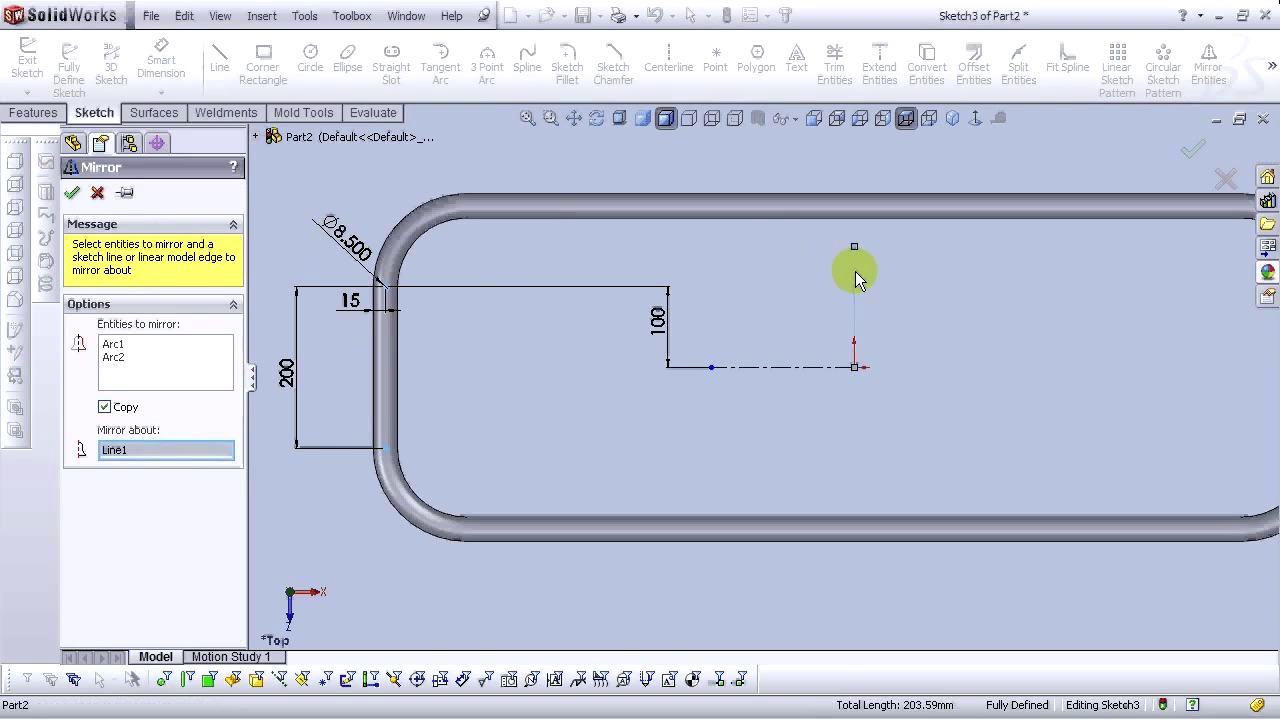
key(f)
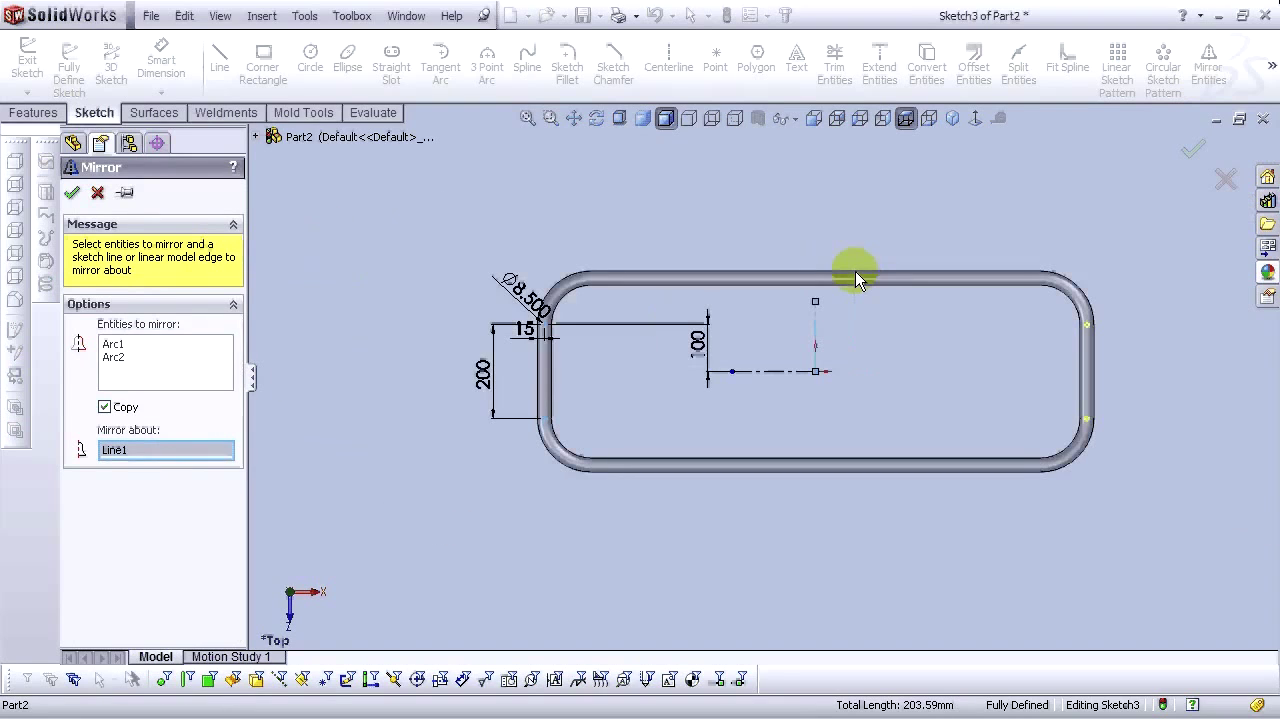
click(72, 193)
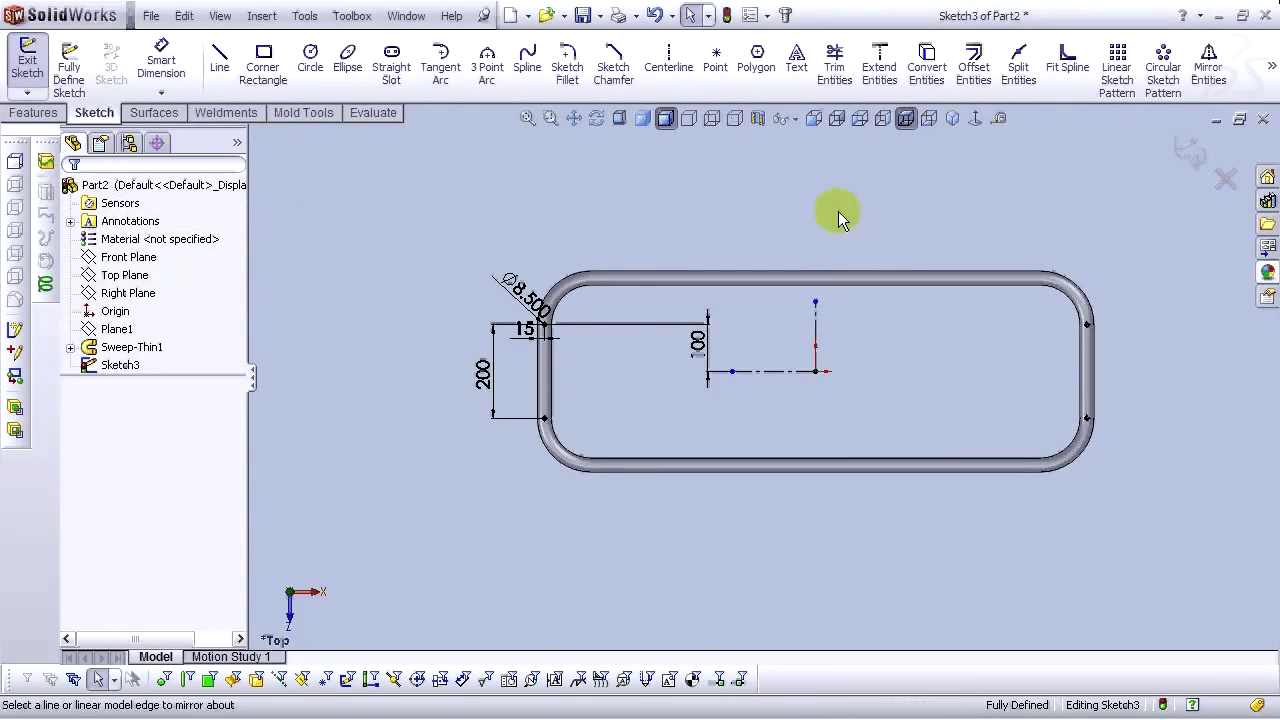
Extruded-cut the sketched circles 47 mm blind through the tube frame
click(954, 124)
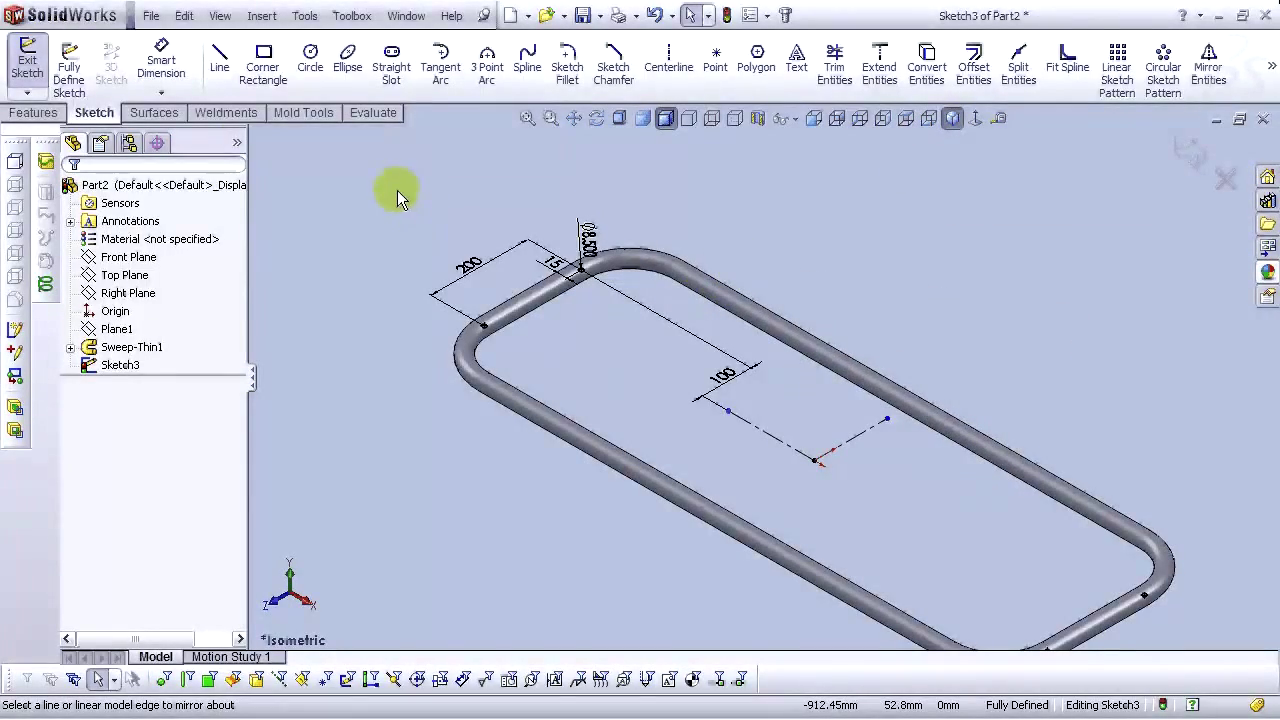
click(33, 113)
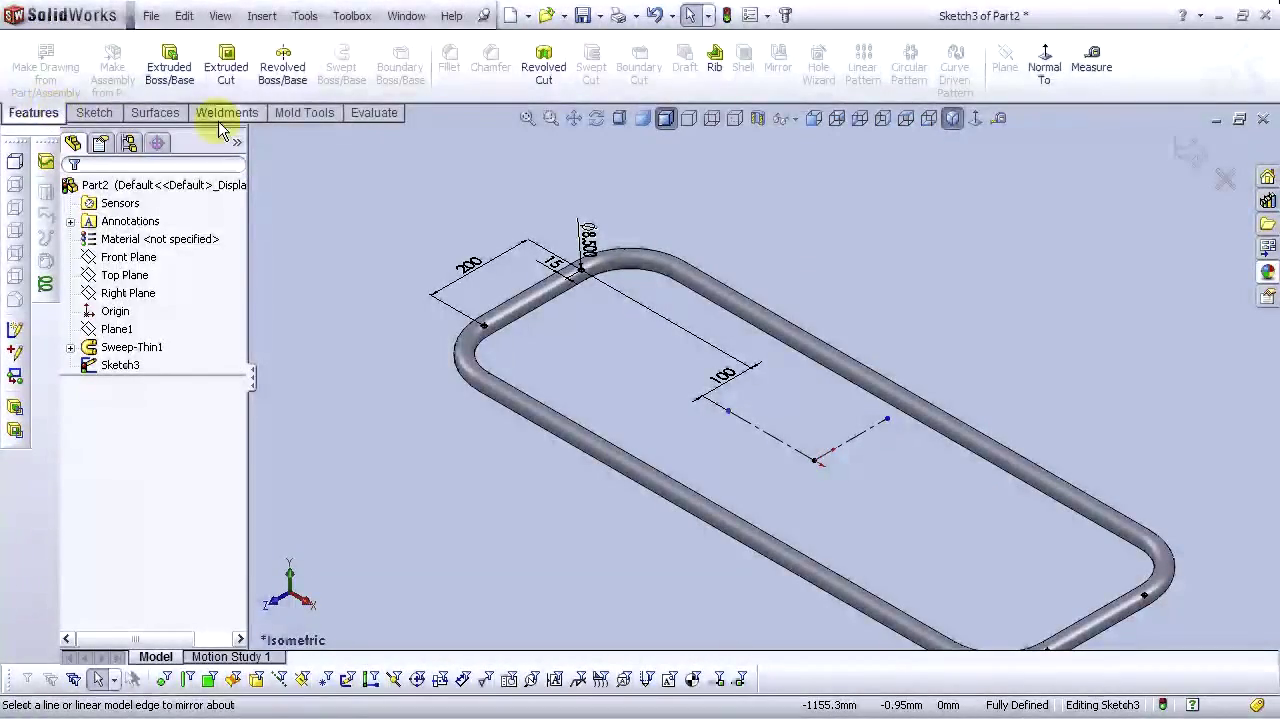
click(232, 72)
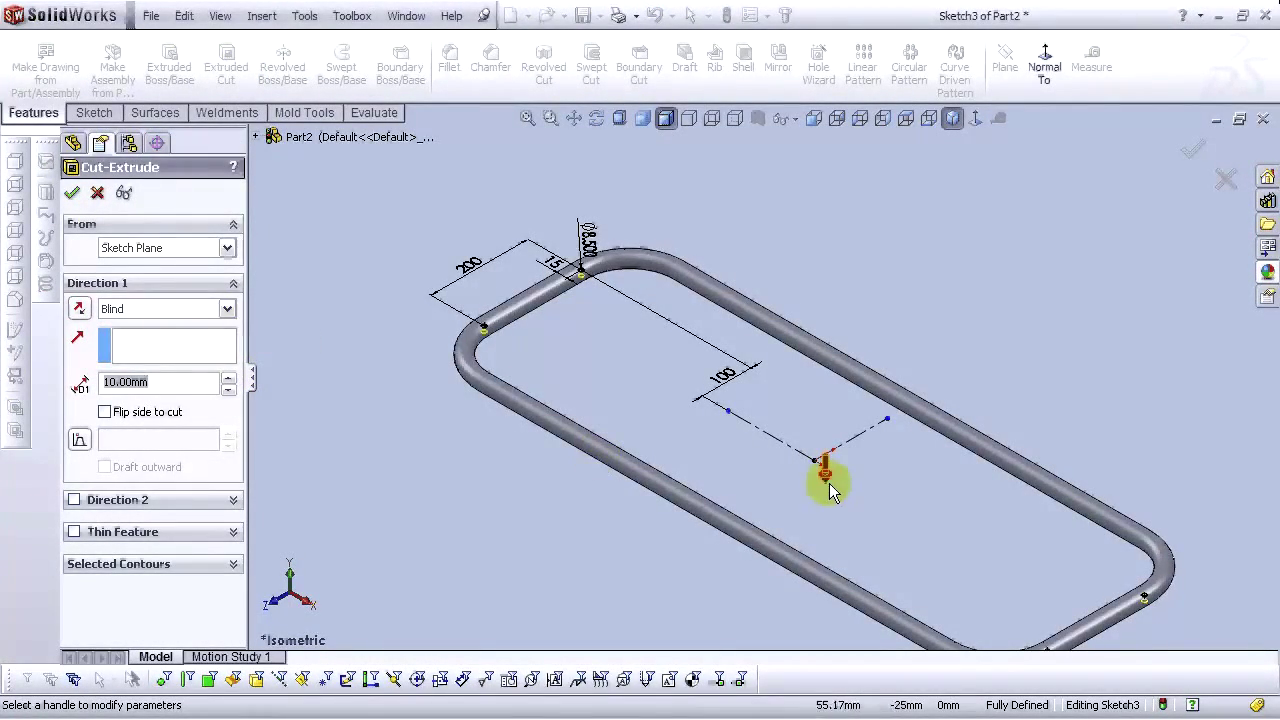
click(827, 480)
mouse_move(828, 487)
mouse_down()
mouse_move(830, 508)
mouse_move(825, 468)
mouse_up()
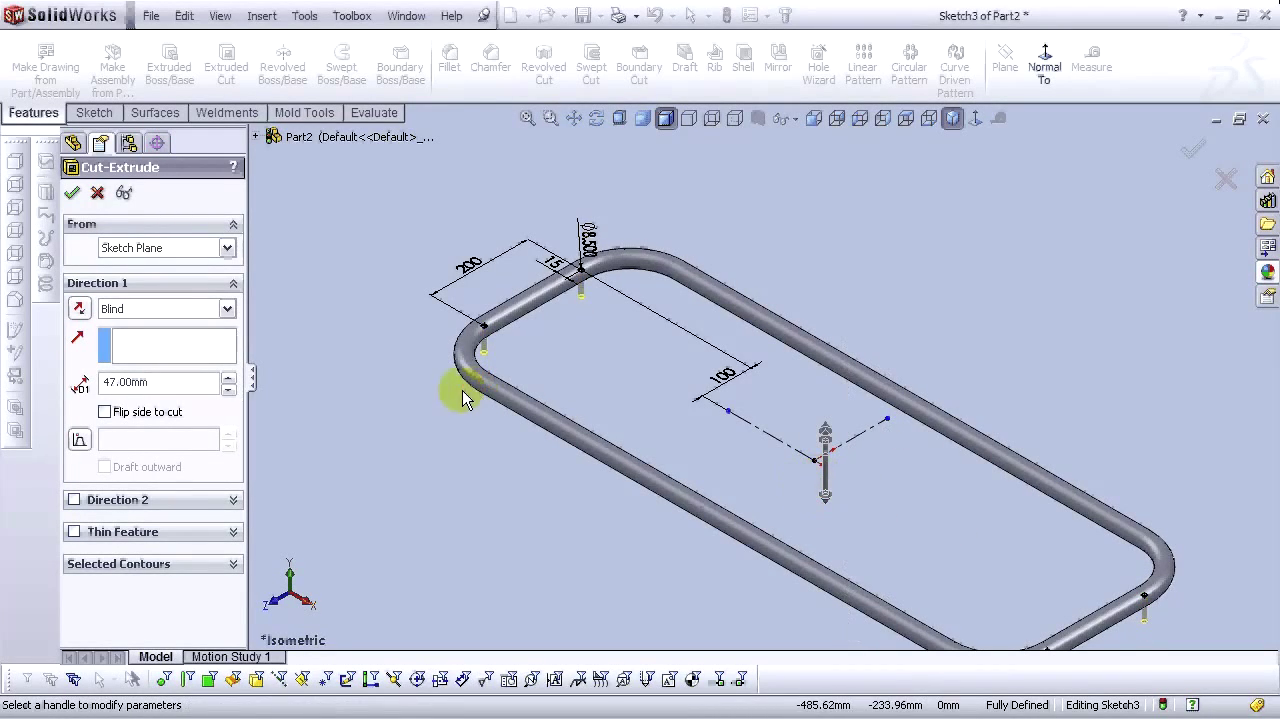
click(73, 195)
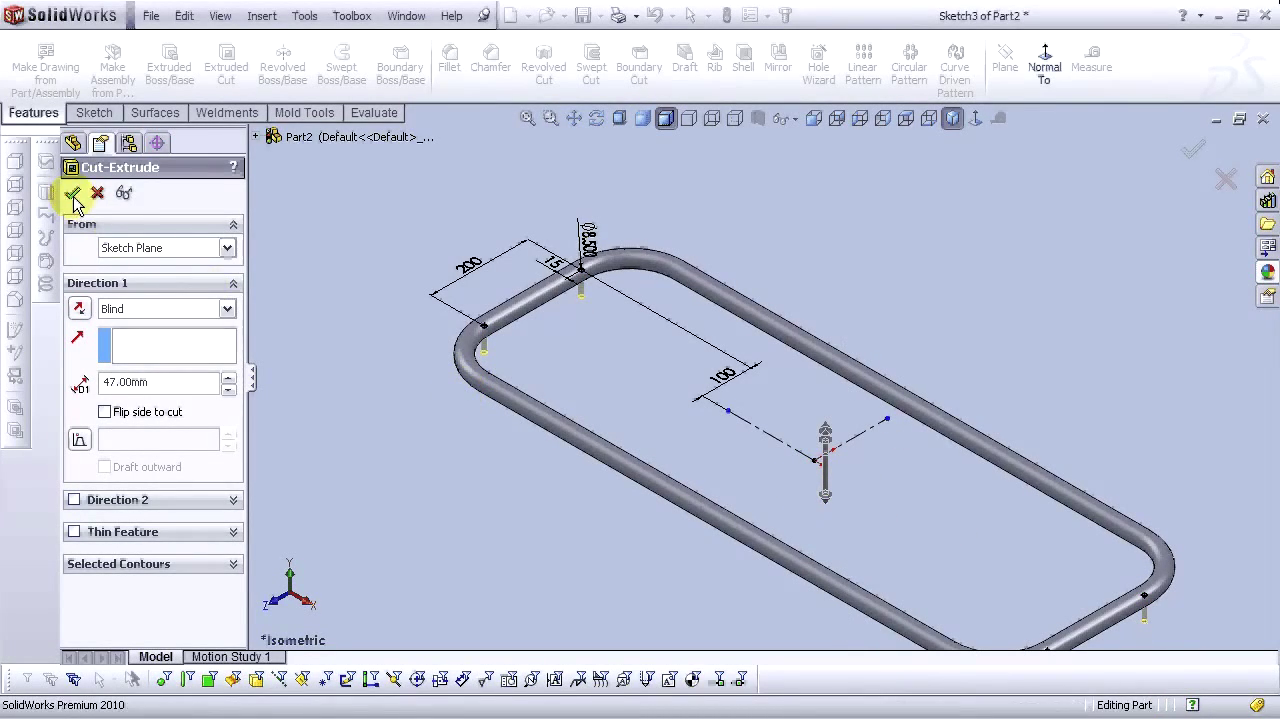
Orbit and zoom around the tube corners to inspect the cut holes, then return to isometric
middle_drag(630, 492, 599, 263)
scroll(550, 426, down, 3)
scroll(540, 434, down, 5)
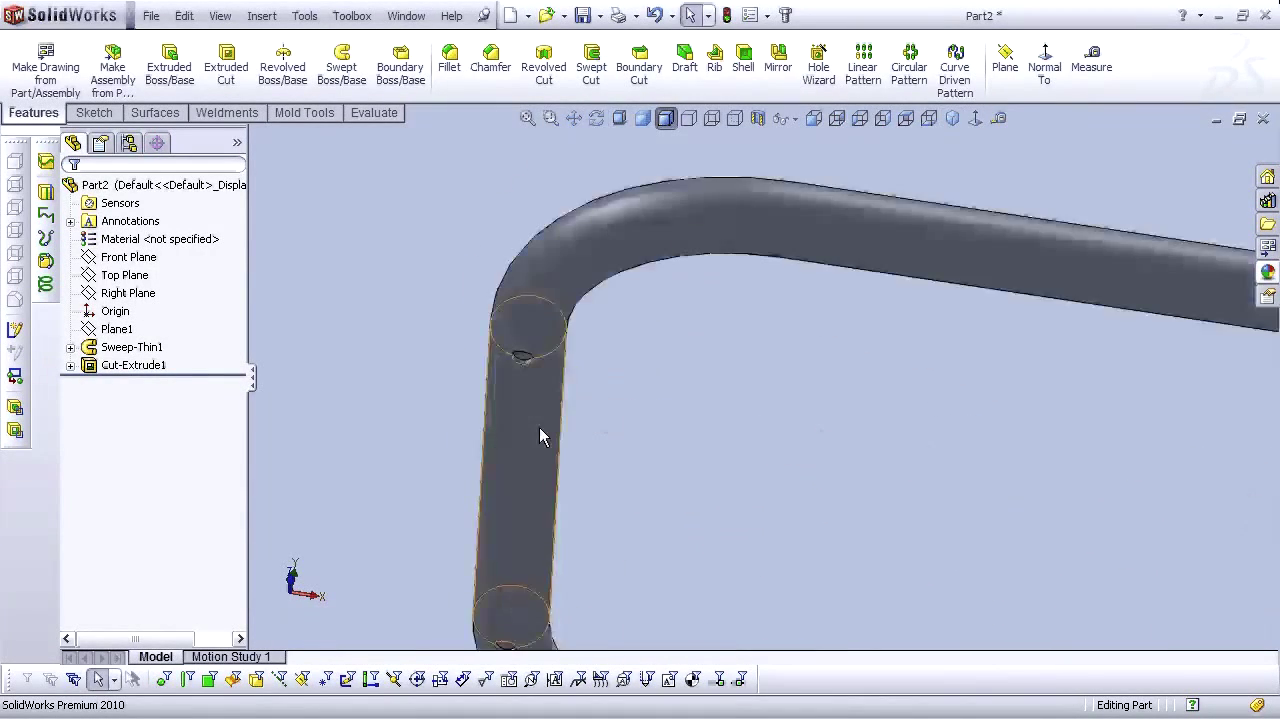
middle_drag(538, 431, 530, 226)
key(ctrl+1)
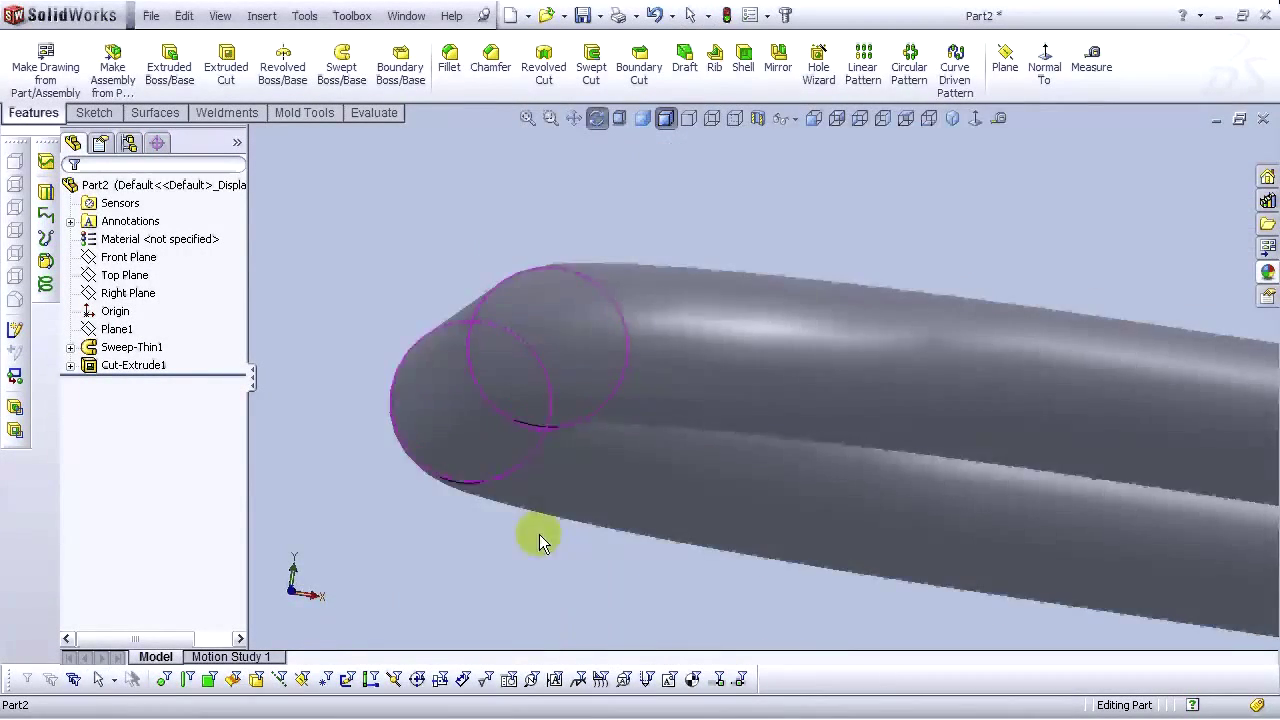
scroll(1153, 419, up, 3)
middle_drag(1153, 419, 911, 461)
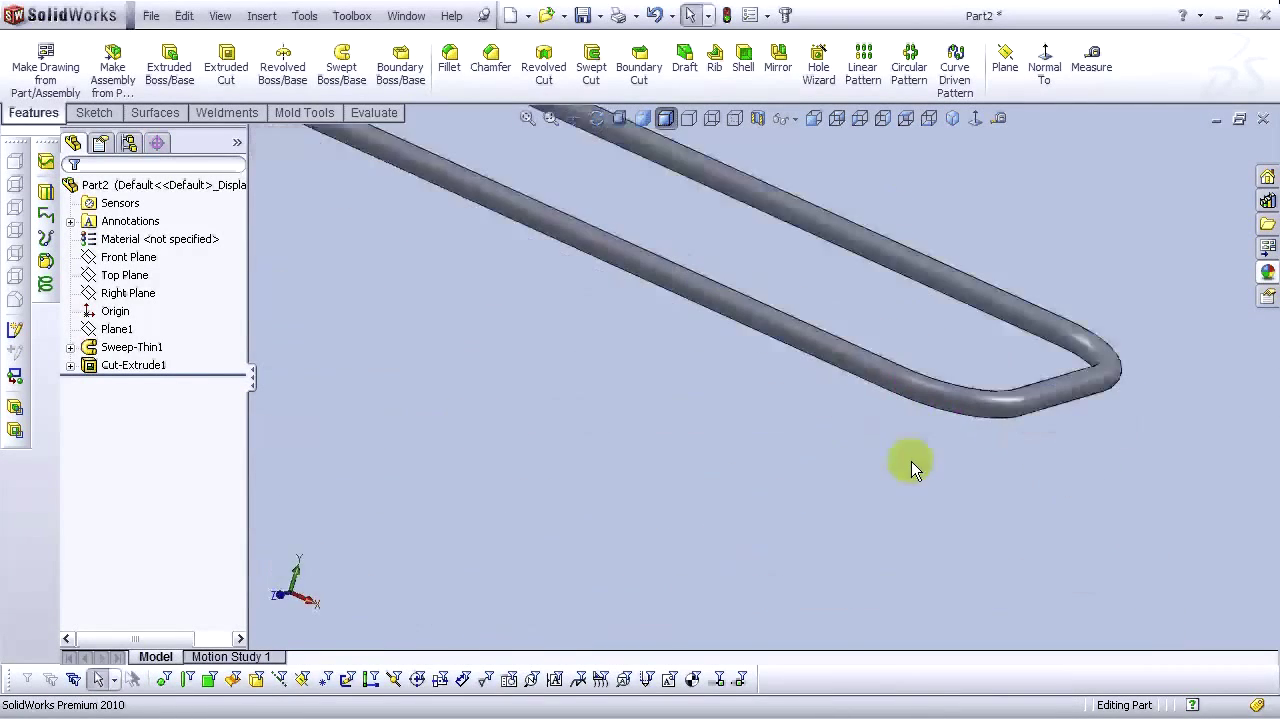
click(952, 119)
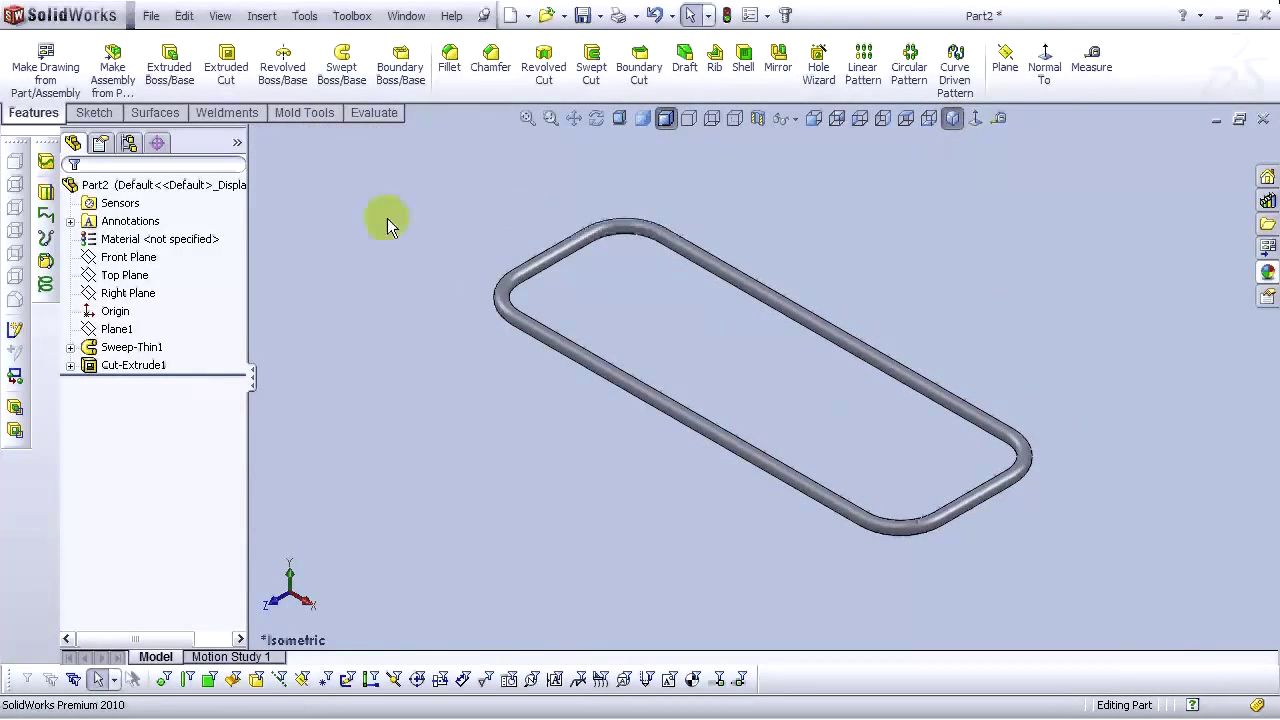
Assign Plain Carbon Steel from the Steel library as the part's material
right_click(178, 241)
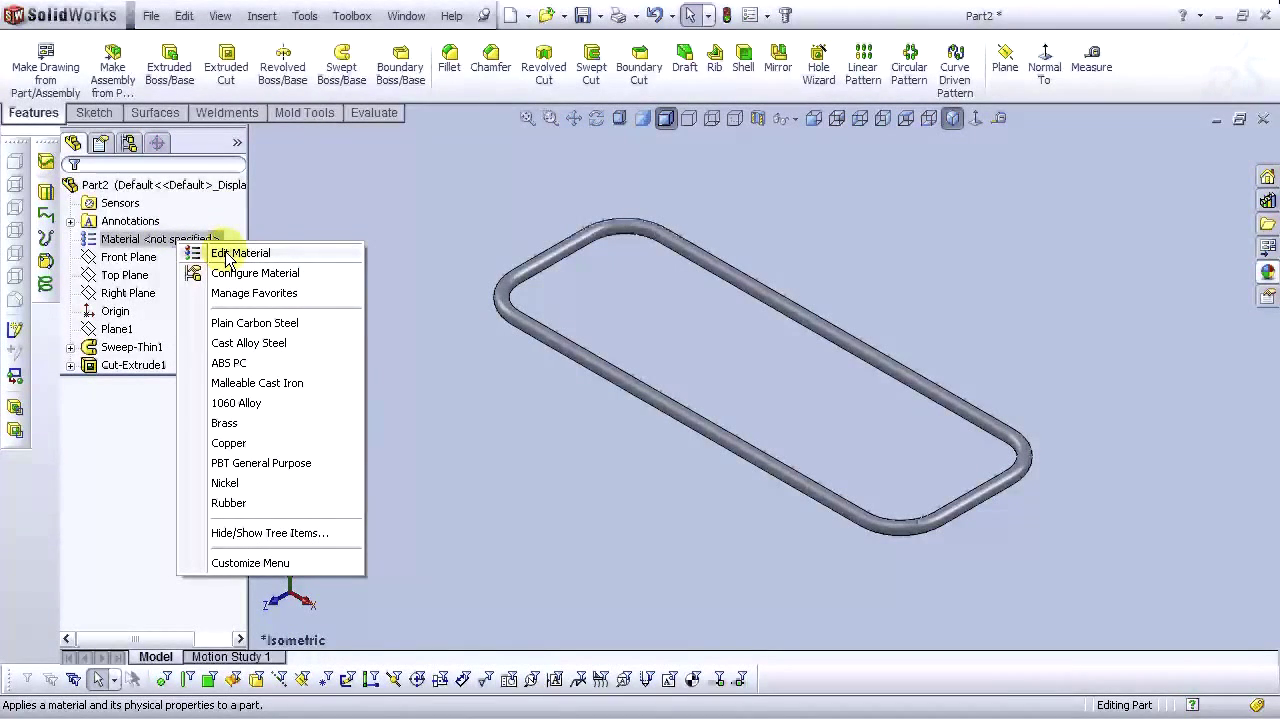
click(228, 256)
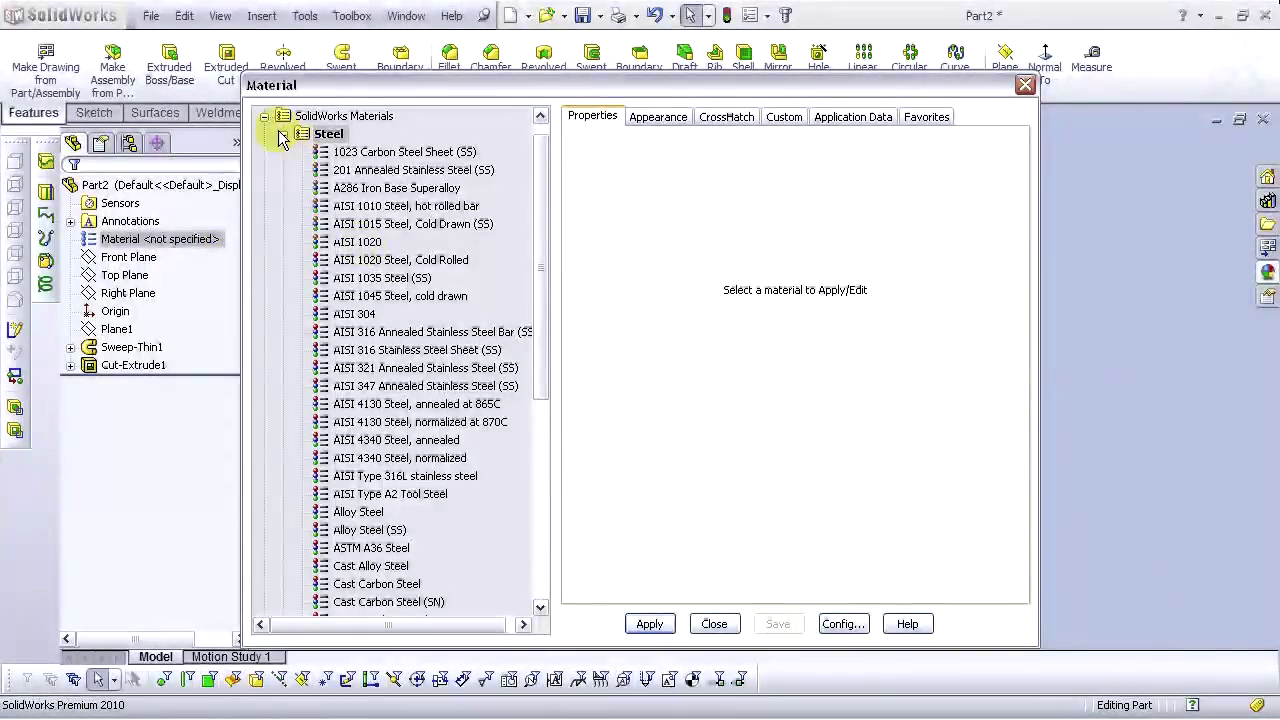
drag(537, 310, 531, 465)
click(367, 408)
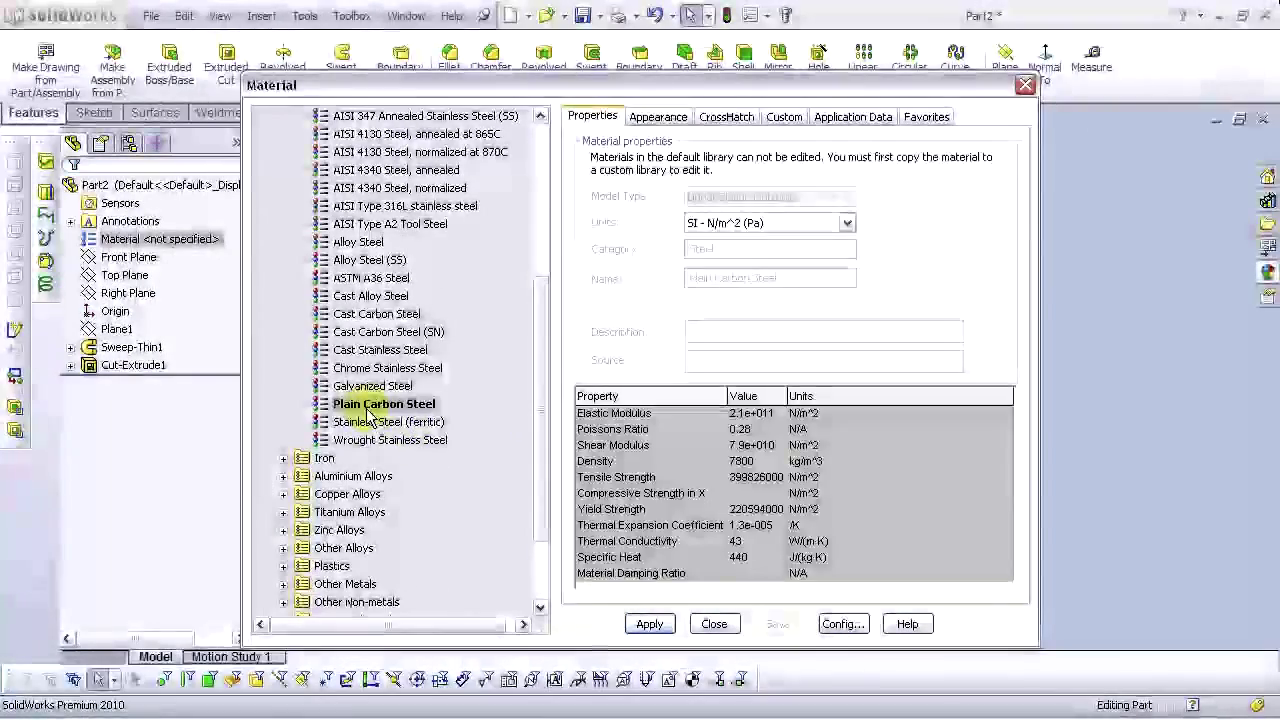
click(650, 623)
click(714, 624)
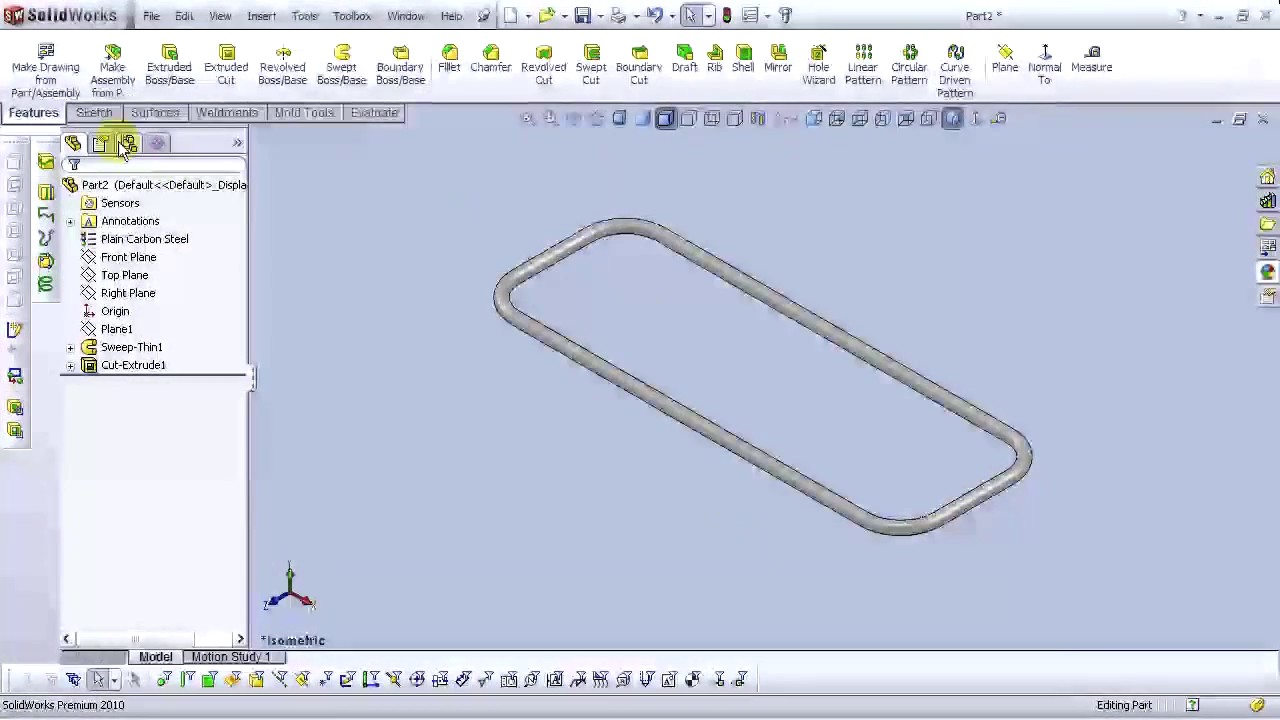
right_click(118, 186)
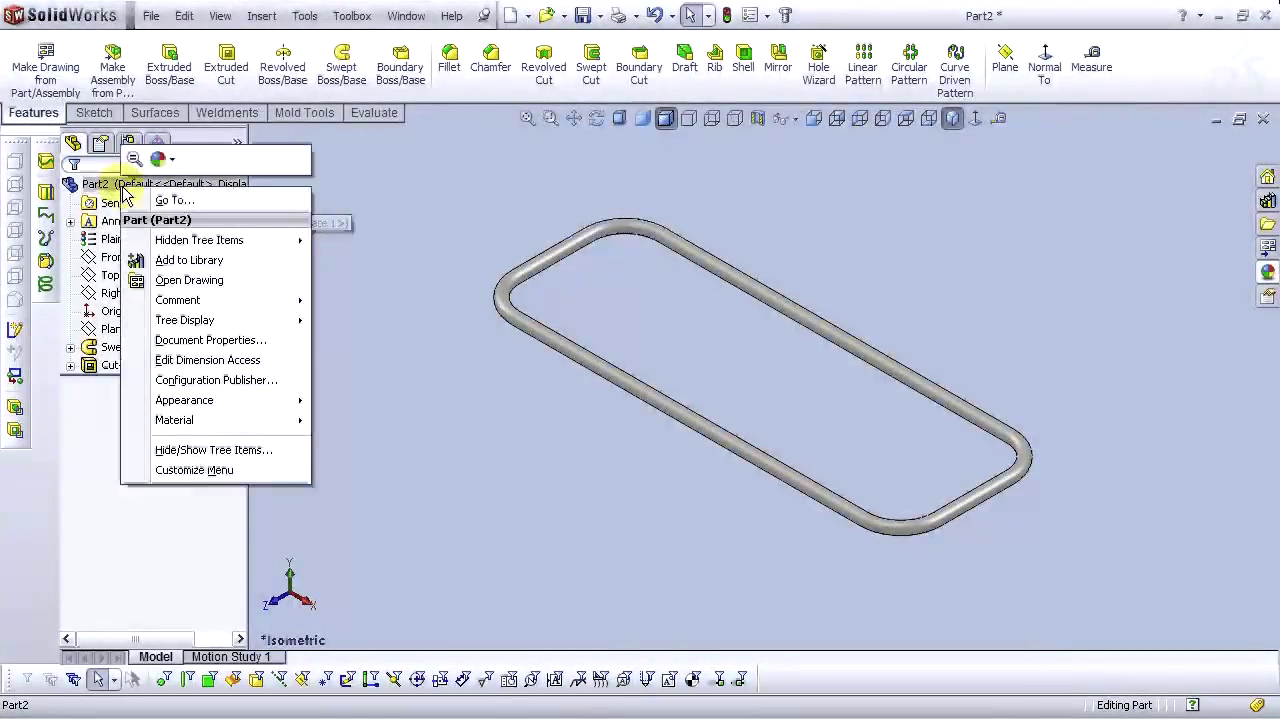
Give the whole Part2 tube frame a dark, nearly black colour appearance
click(265, 199)
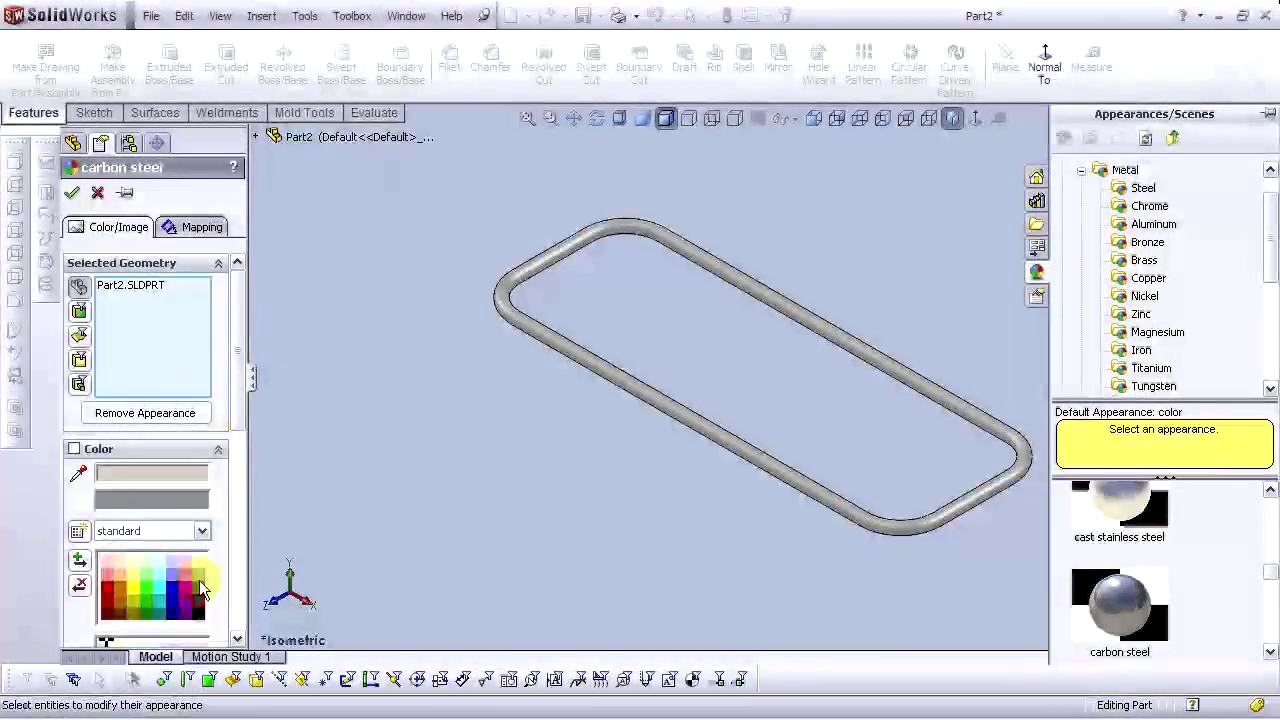
click(201, 600)
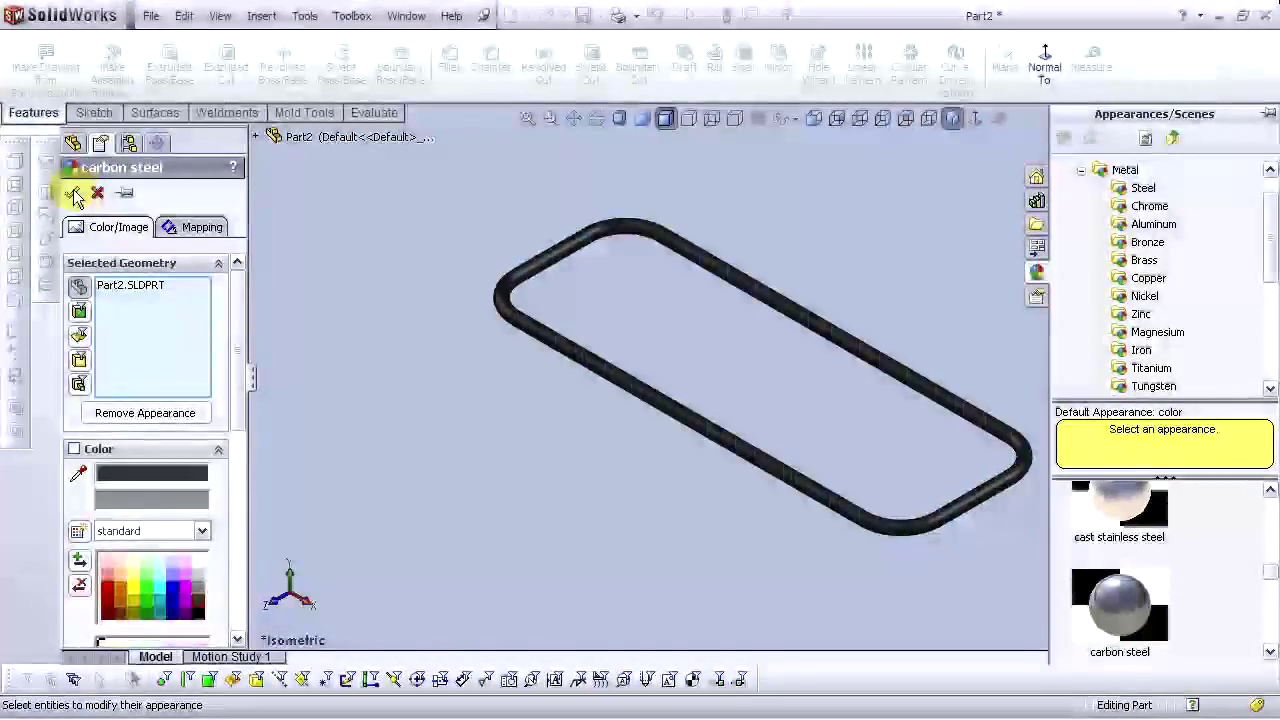
click(71, 192)
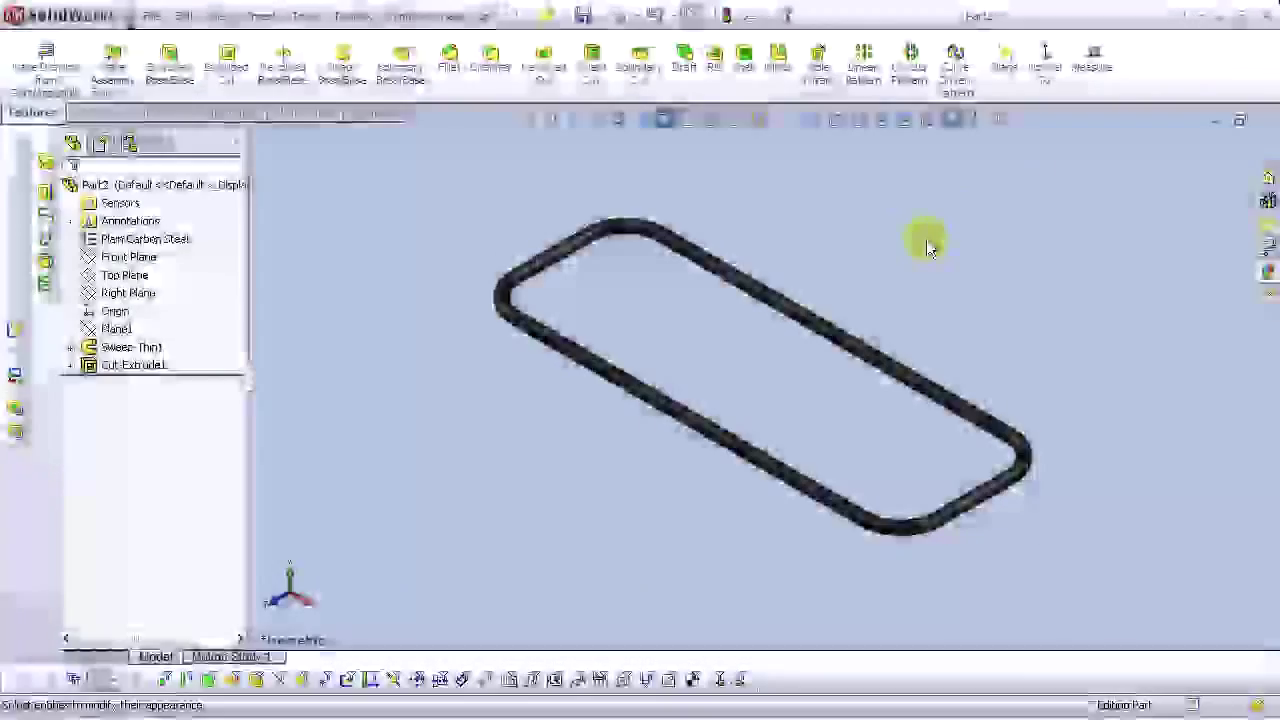
click(950, 119)
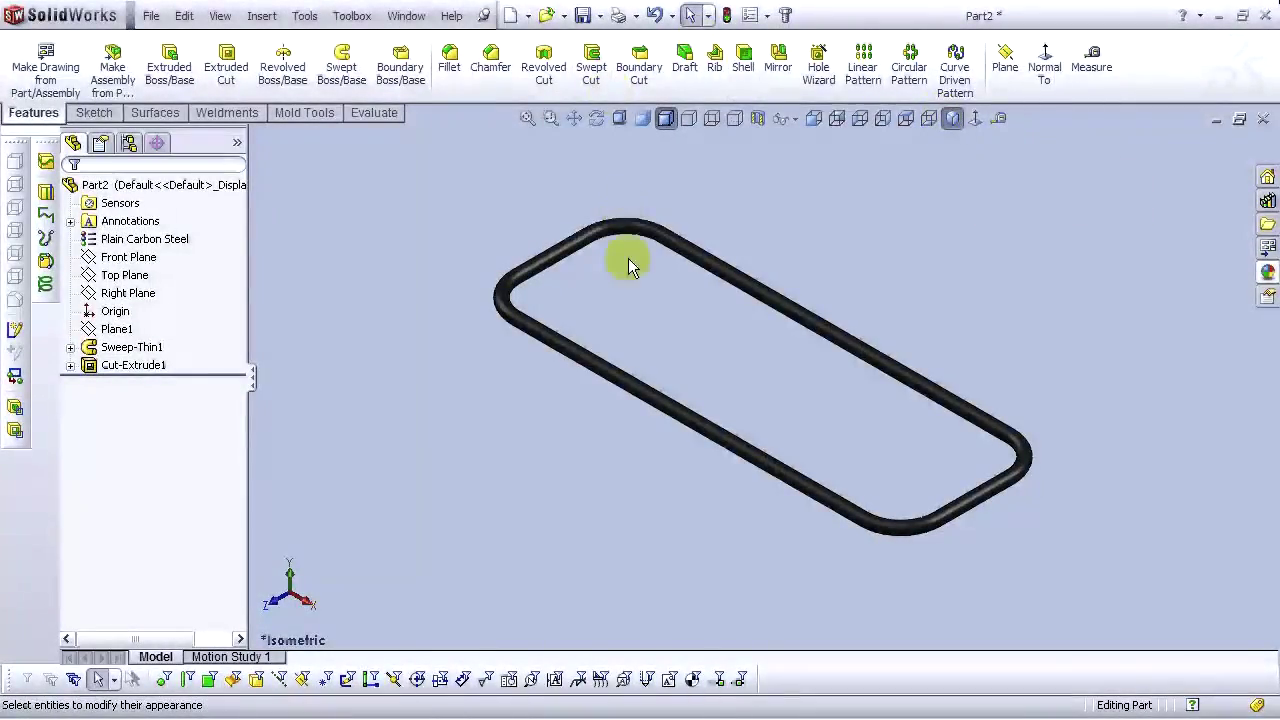
Save the part as Holder.SLDPRT in the Guitar holder folder, replacing the existing file
click(151, 16)
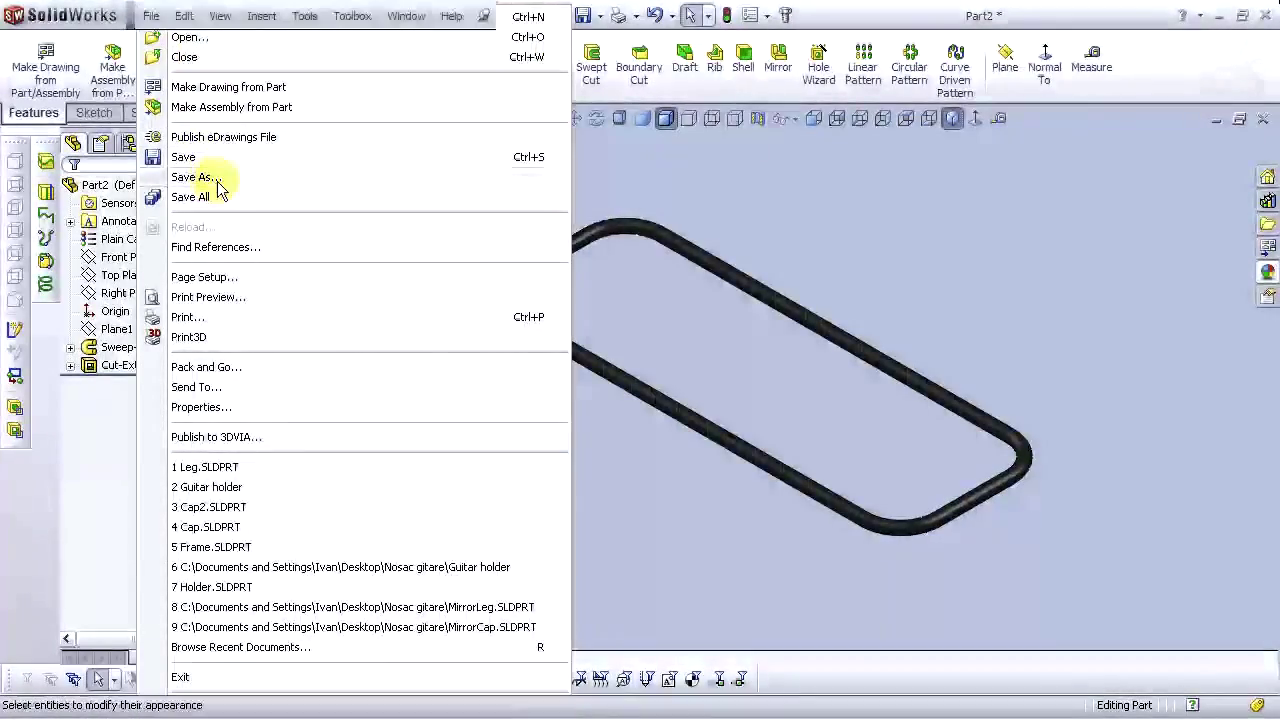
click(205, 177)
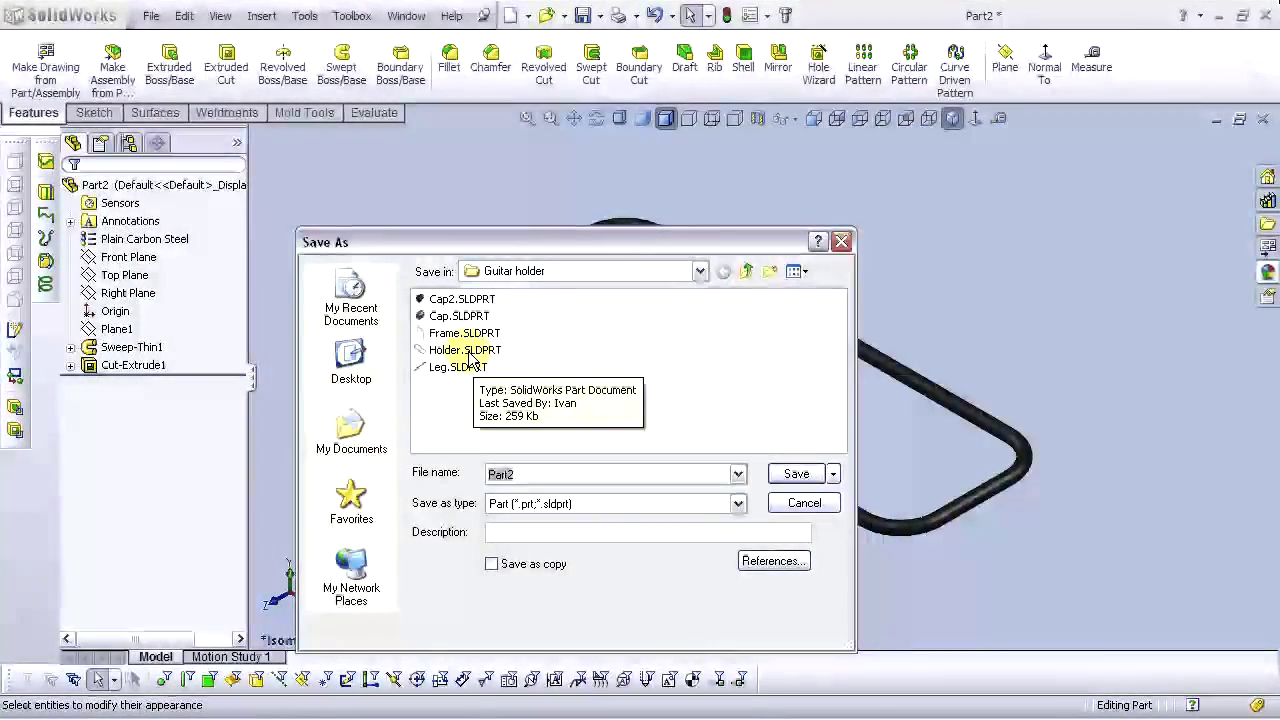
click(468, 350)
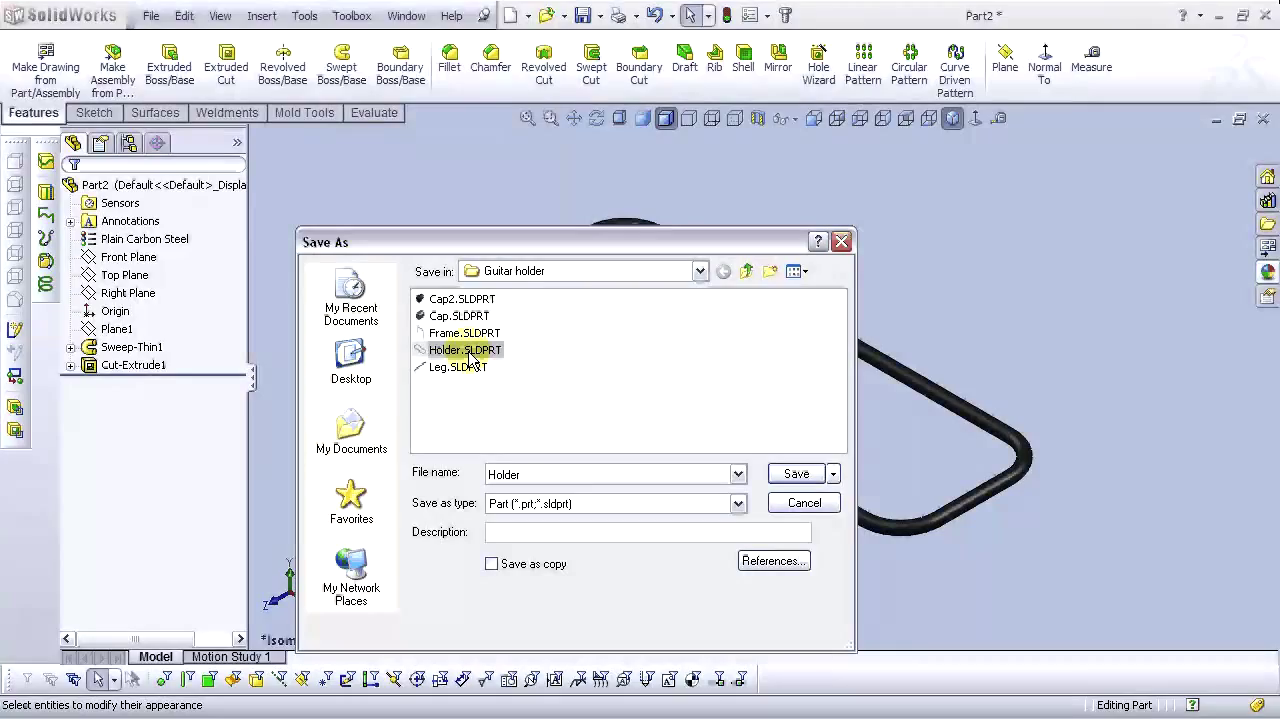
click(806, 472)
click(539, 480)
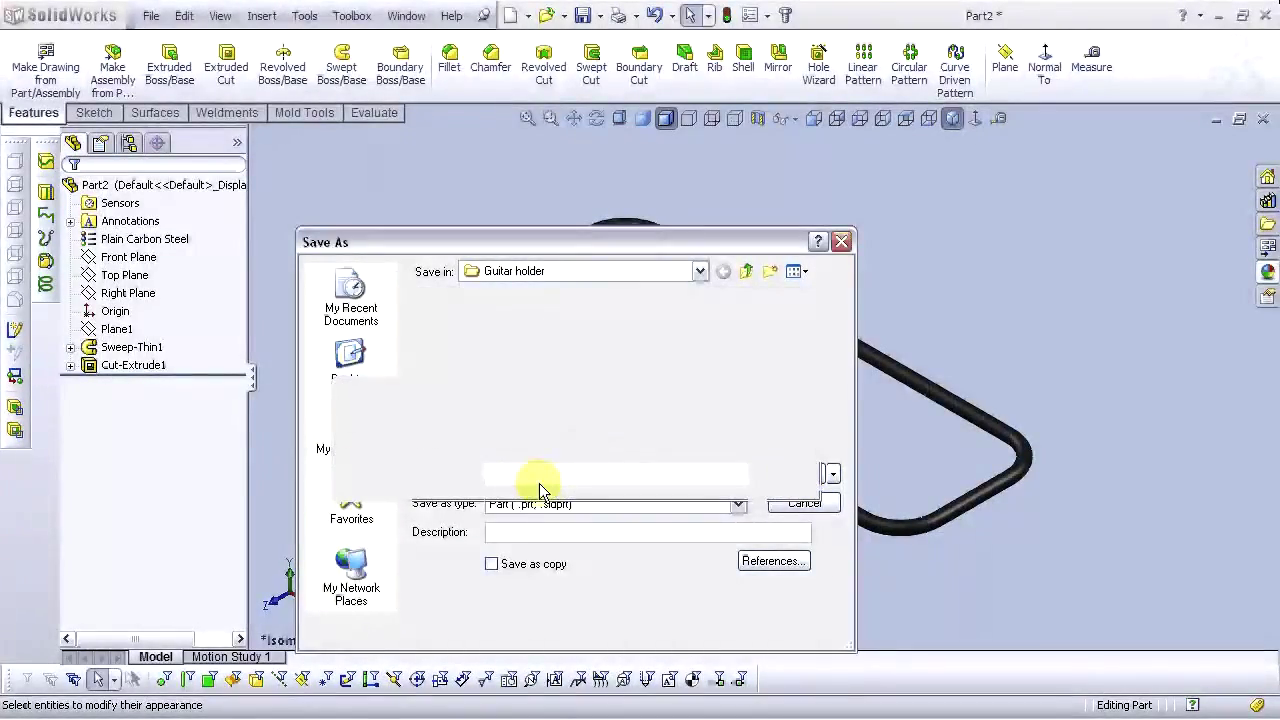
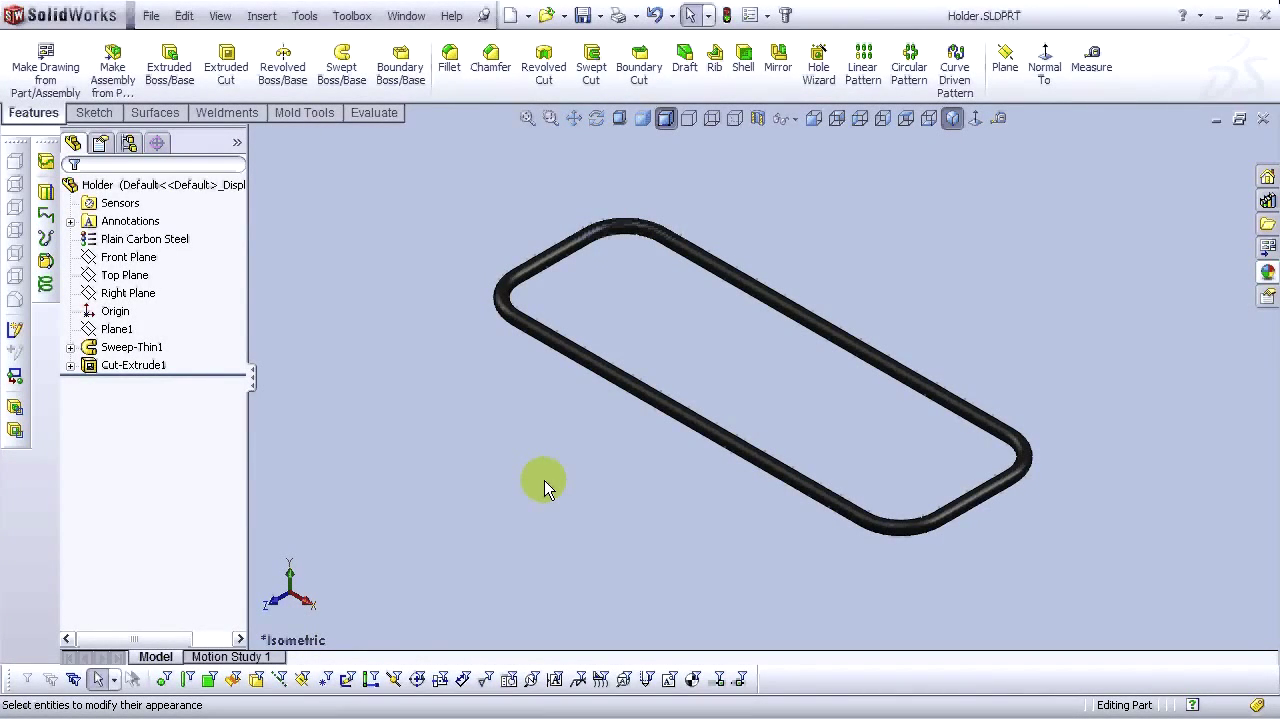
Bring the Leg.SLDPRT window to the front and select its Top Plane
click(407, 17)
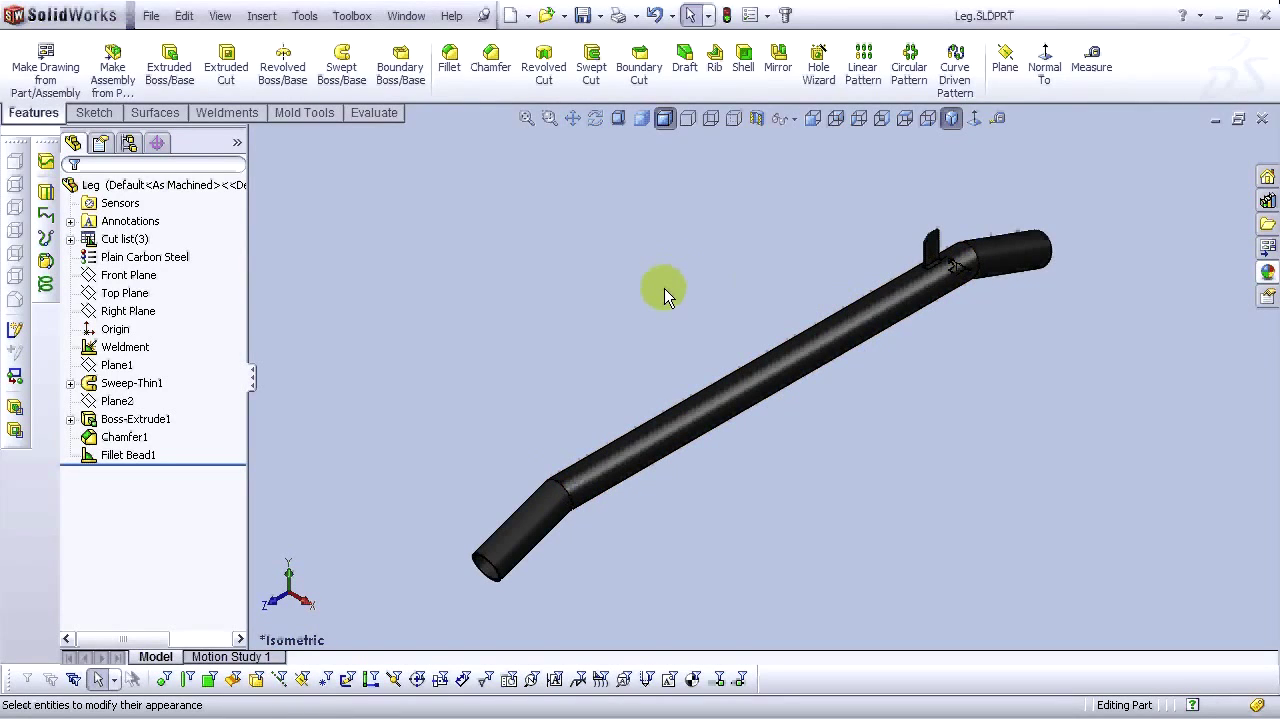
scroll(745, 440, up, 3)
scroll(877, 406, down, 3)
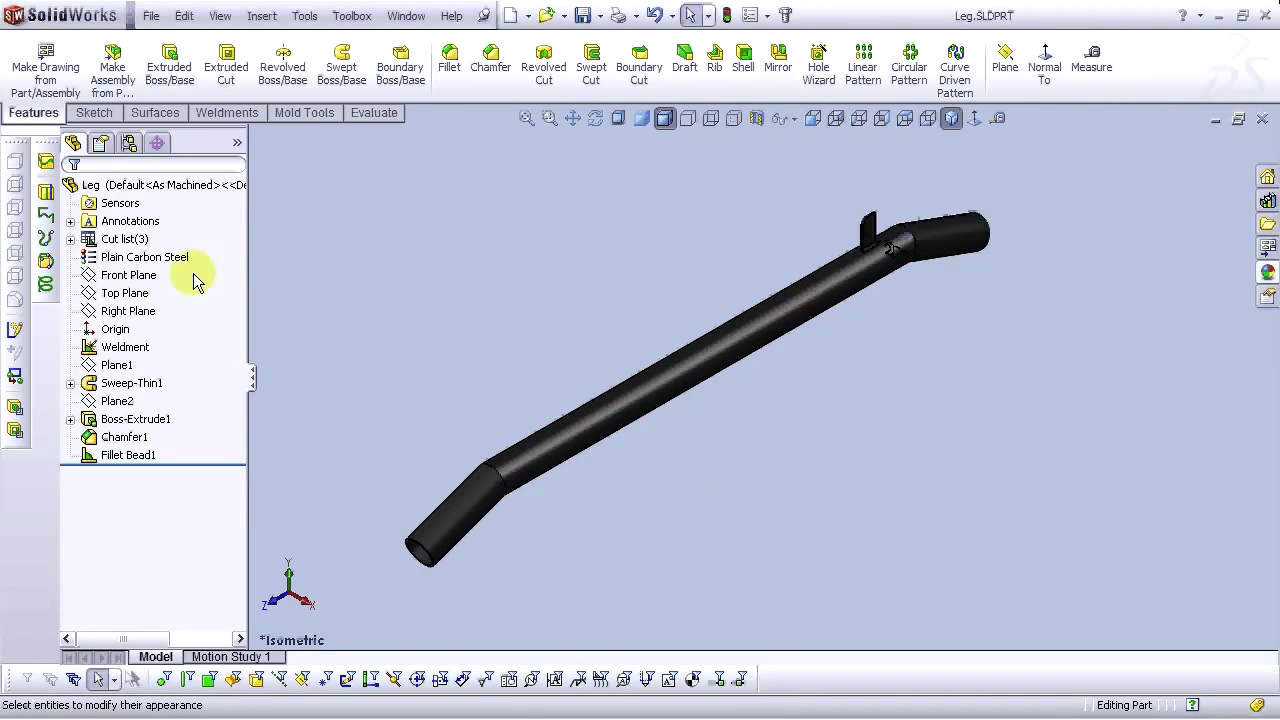
click(136, 298)
Start a Top Plane sketch viewed normal and draw a circle on the tube, radius about 6.5 mm
click(134, 266)
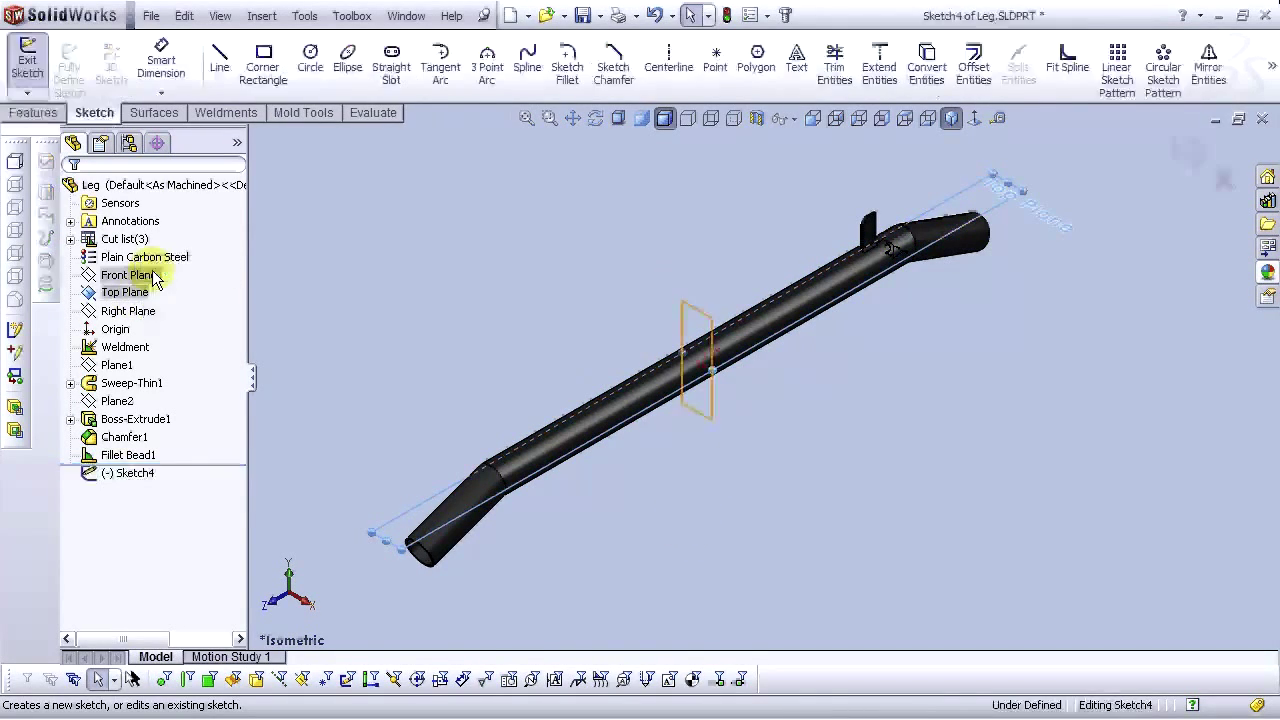
click(972, 119)
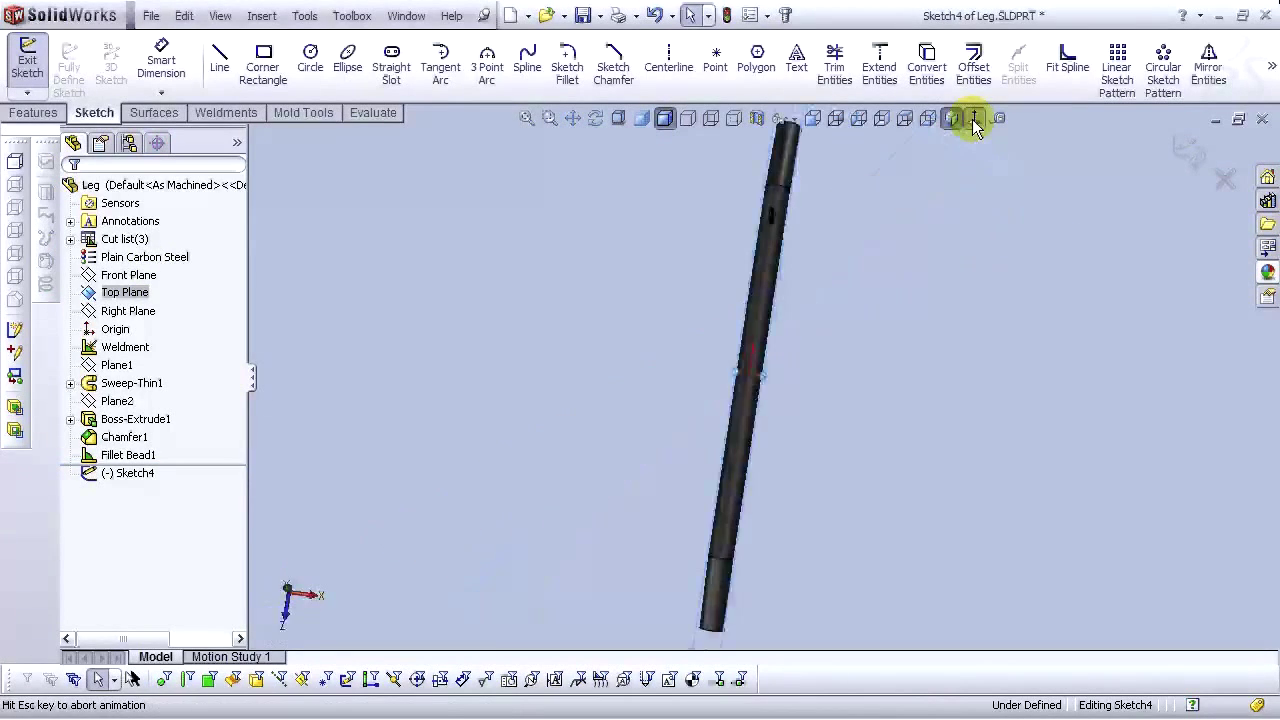
click(310, 62)
scroll(771, 293, down, 3)
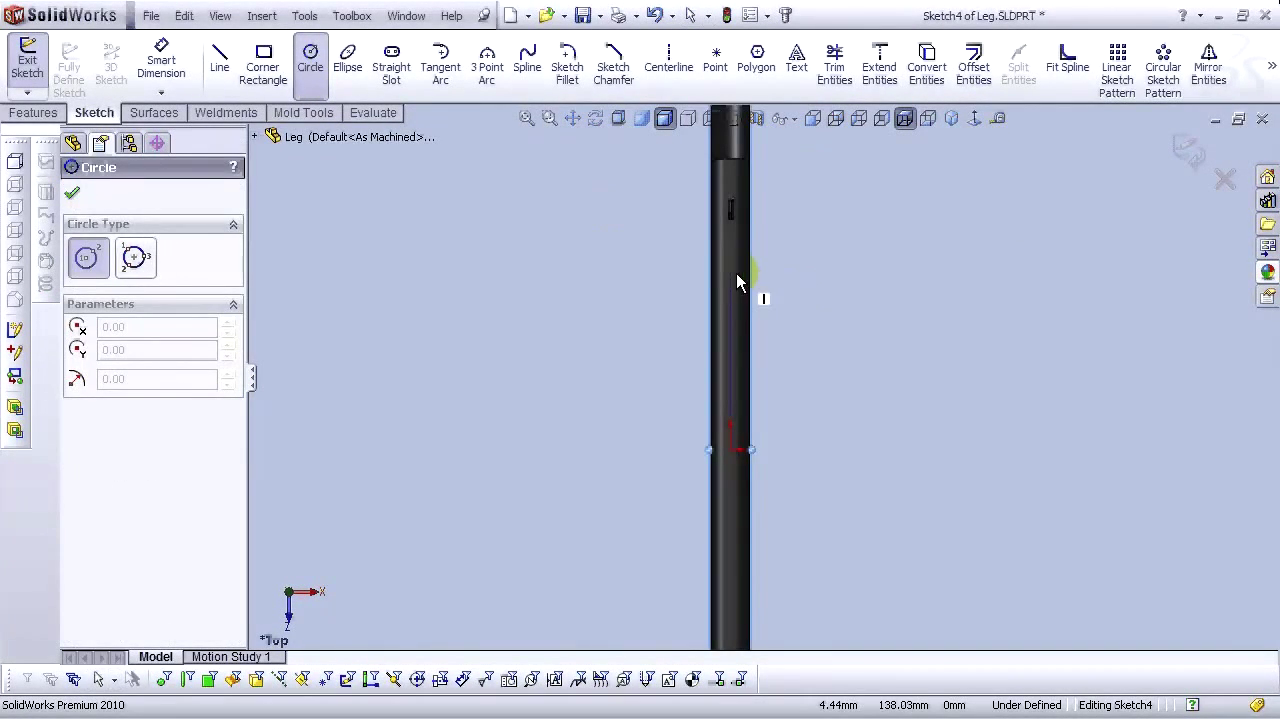
click(730, 310)
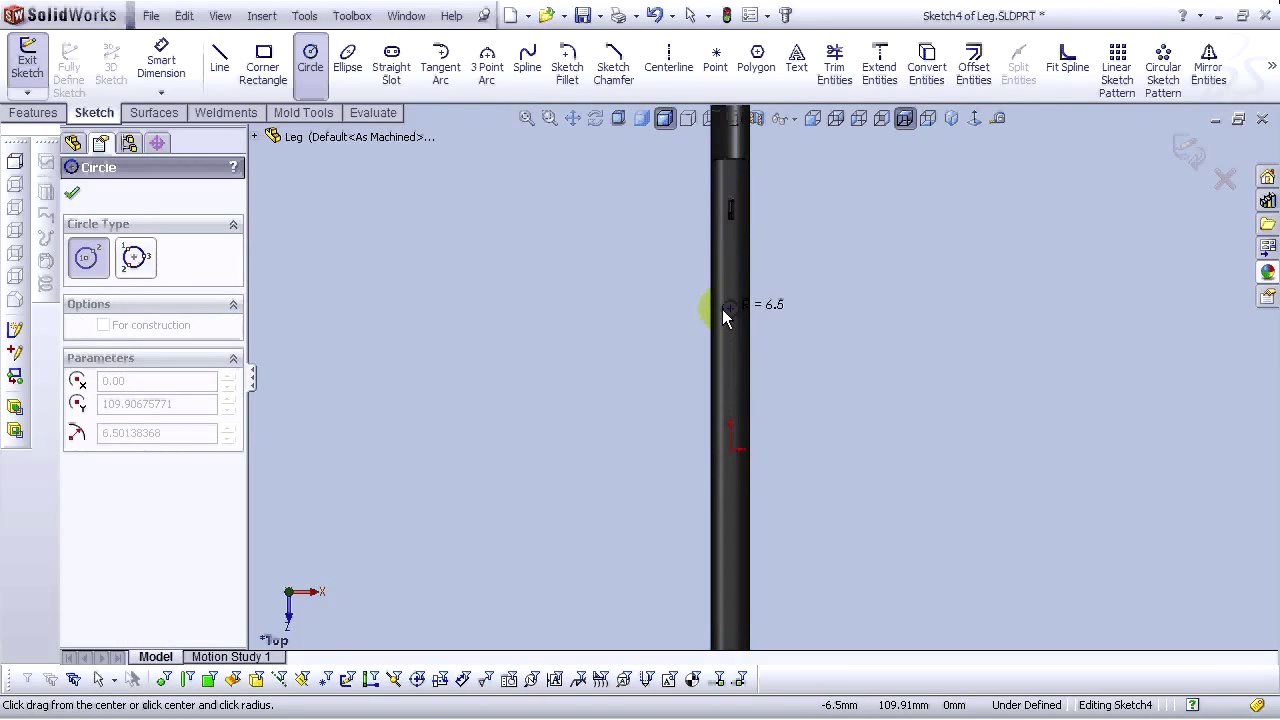
click(722, 309)
scroll(757, 334, up, 3)
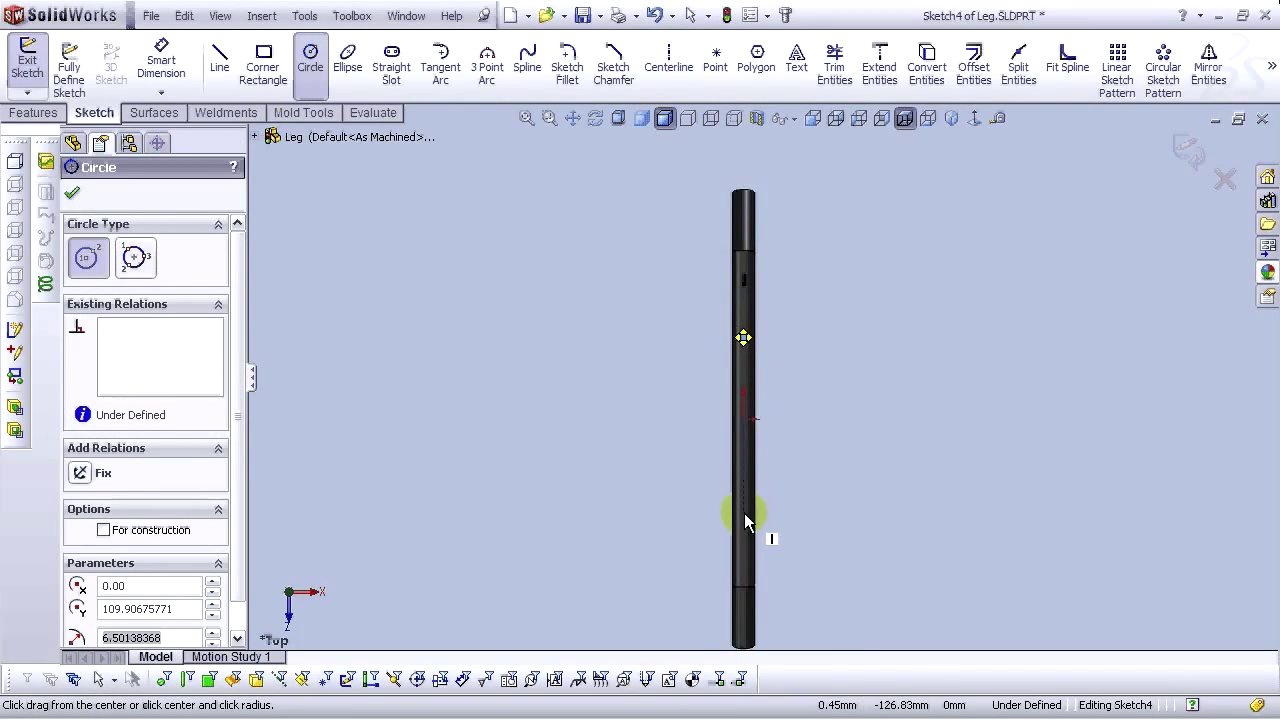
Draw a second circle of about 9.4 mm radius lower on the tube
click(744, 516)
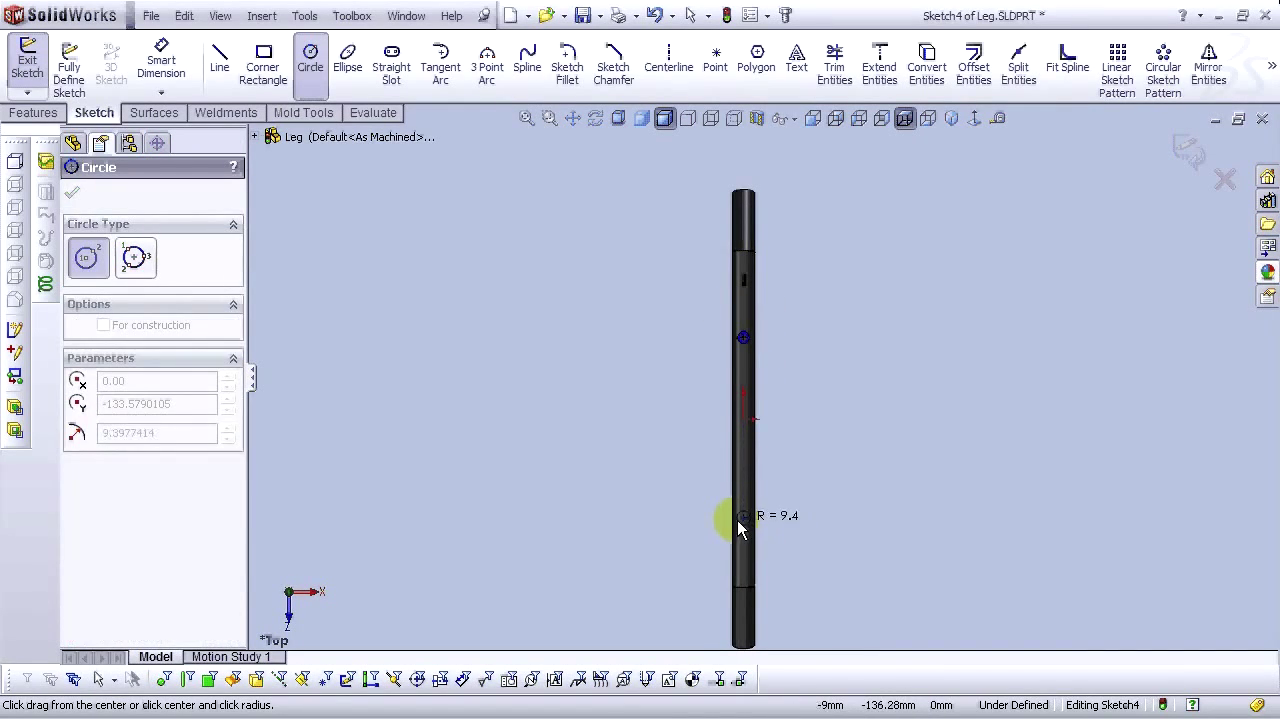
click(738, 521)
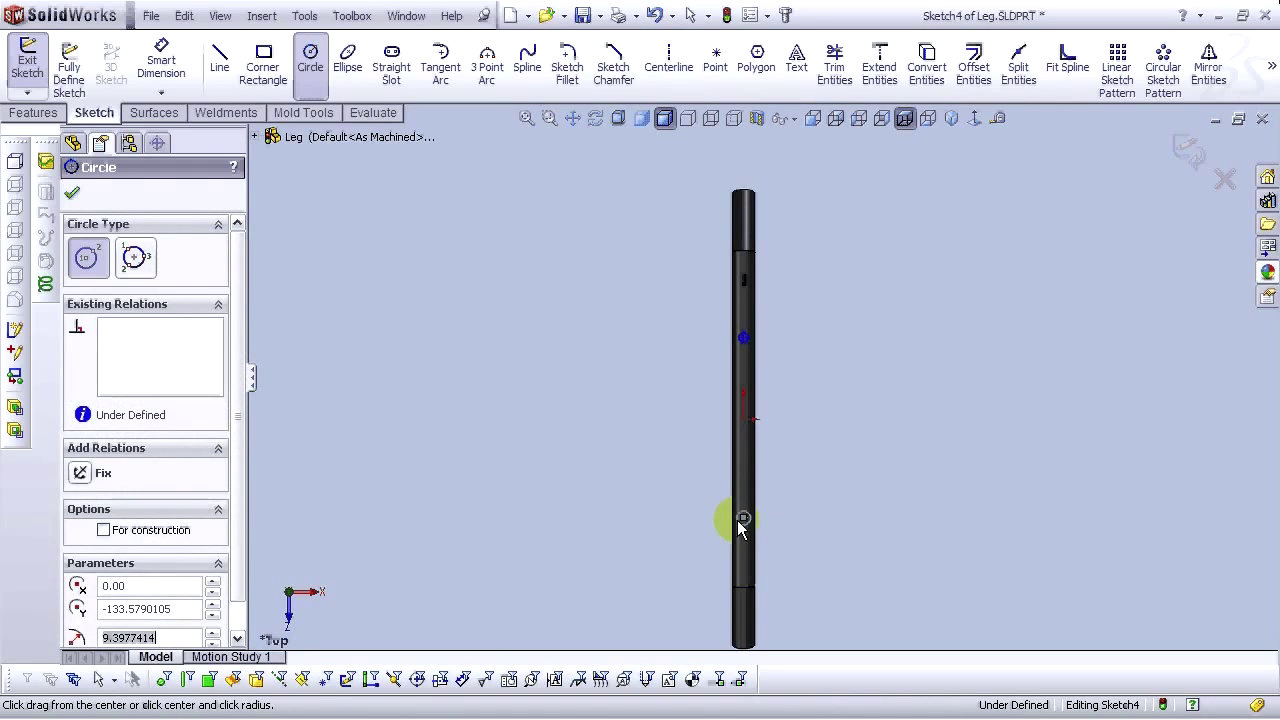
key(Escape)
click(161, 63)
scroll(752, 380, down, 3)
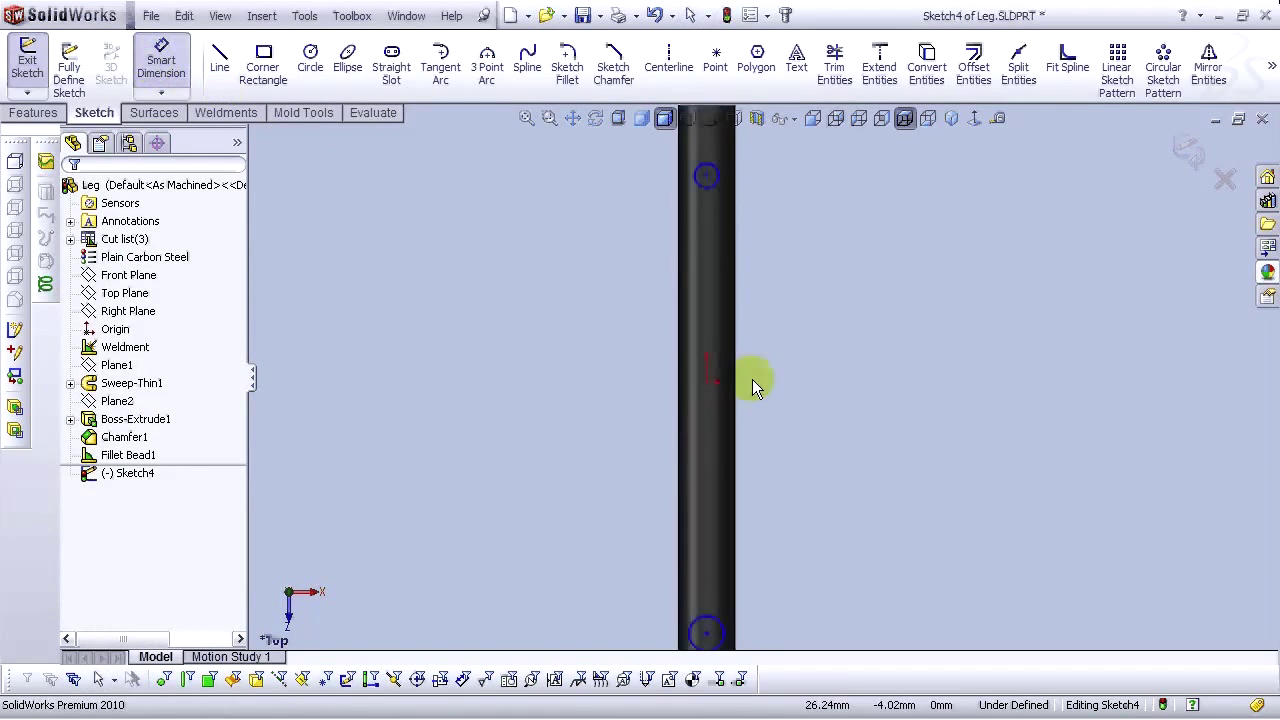
Dimension the distance between the two circle centres as 200 mm
click(712, 184)
click(708, 628)
scroll(740, 560, up, 3)
click(832, 433)
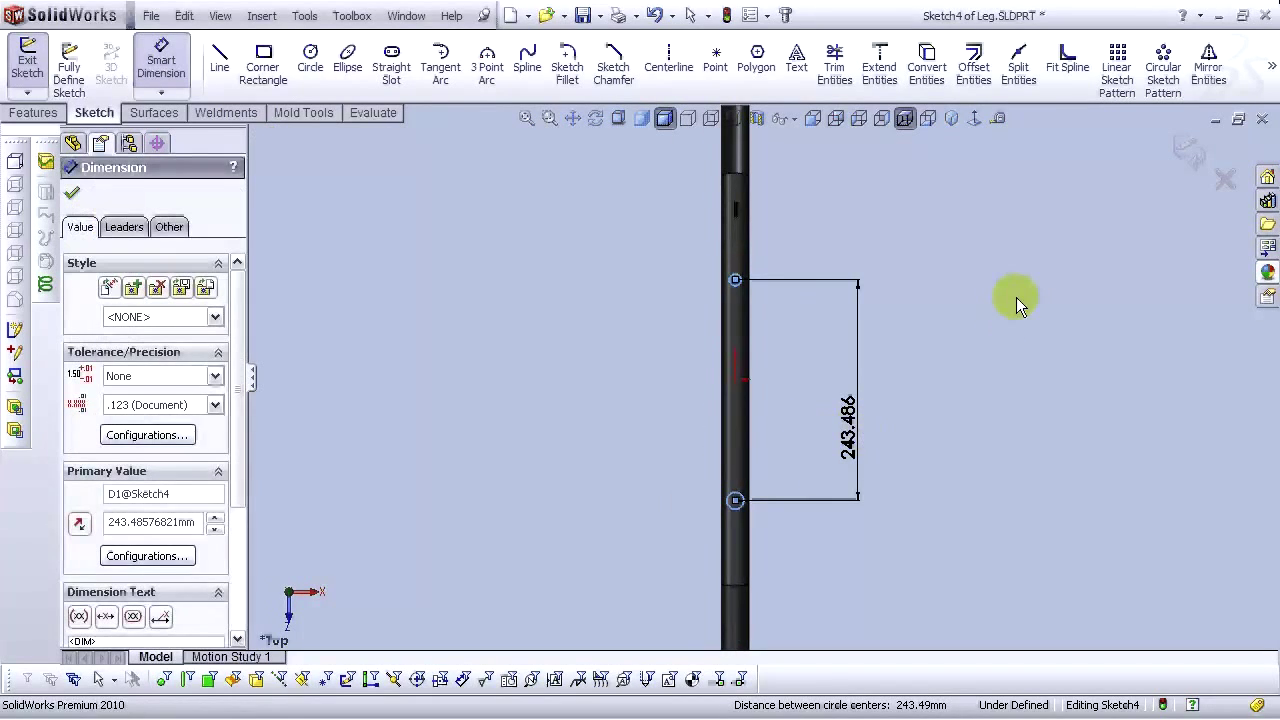
text(200)
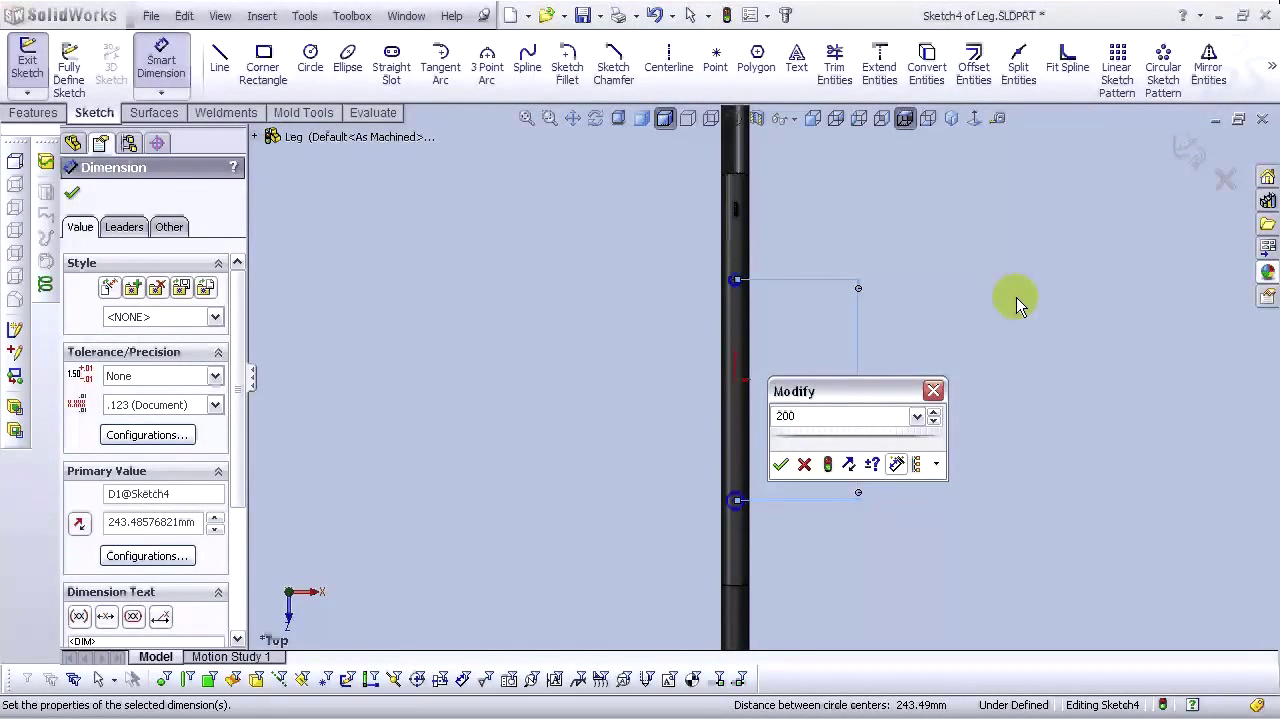
key(Return)
Dimension the top circle's centre 100 mm from the origin
click(737, 381)
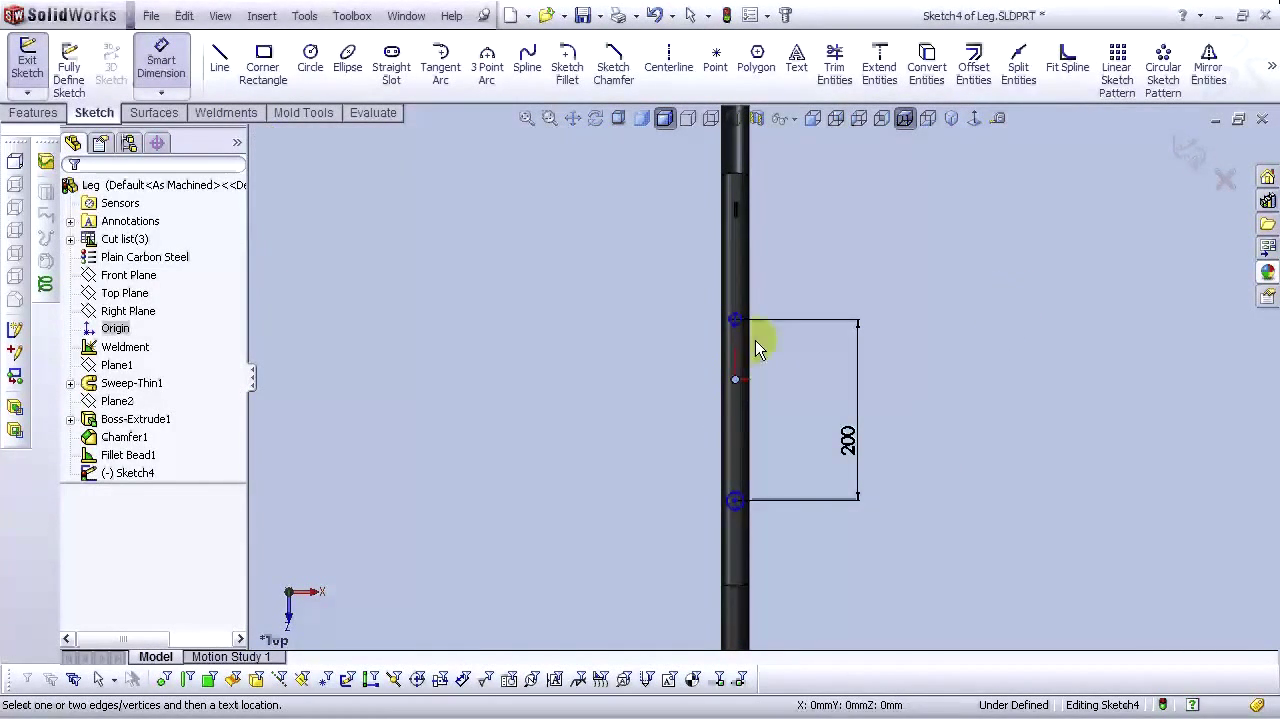
click(742, 334)
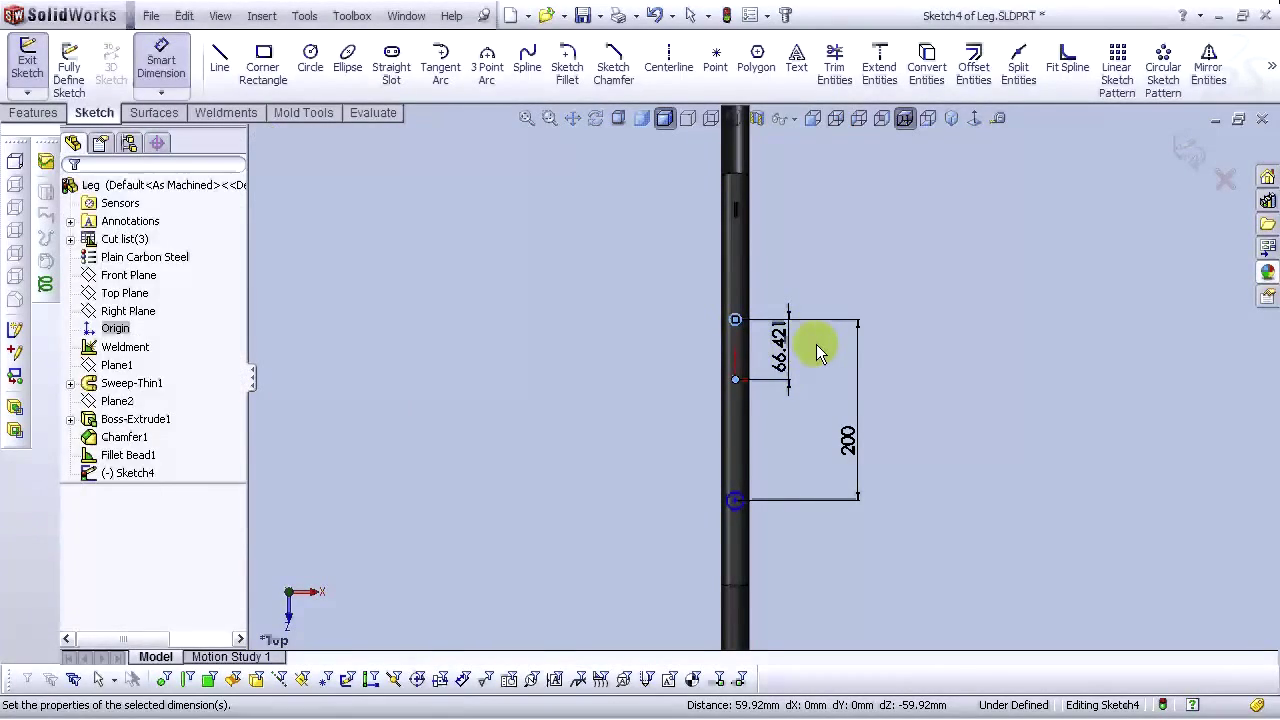
click(818, 349)
text(100)
key(Return)
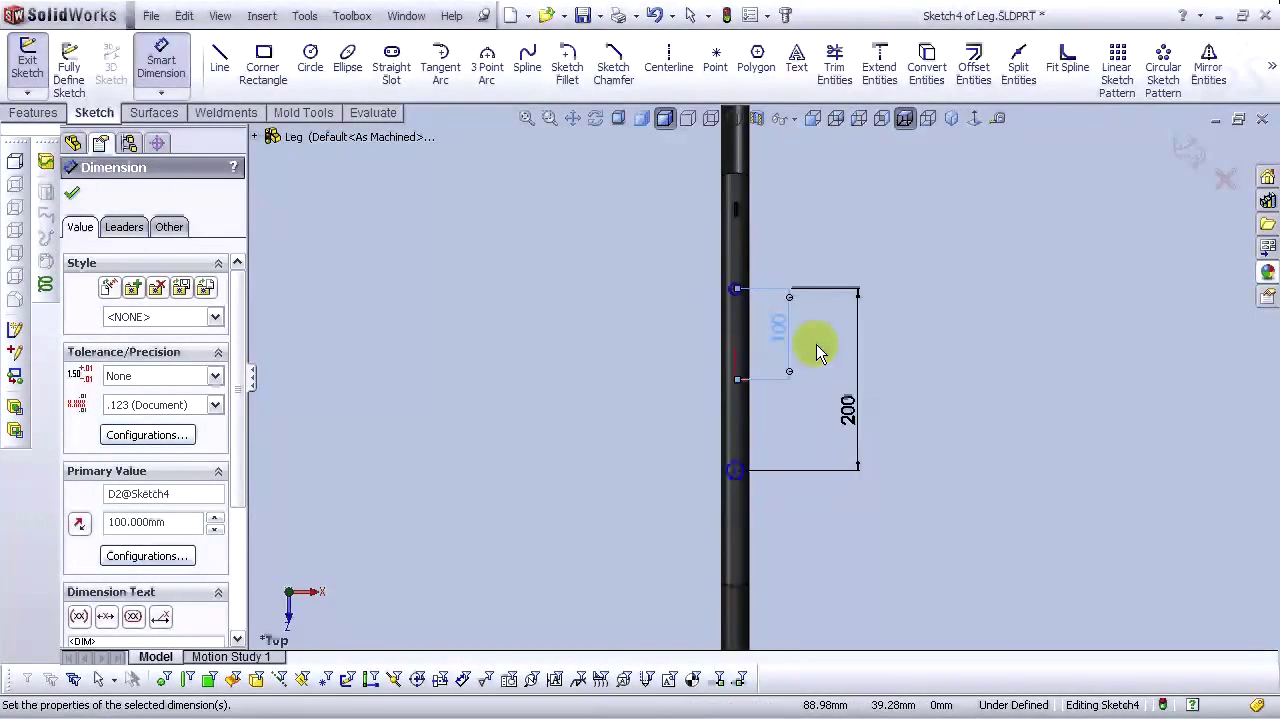
click(943, 353)
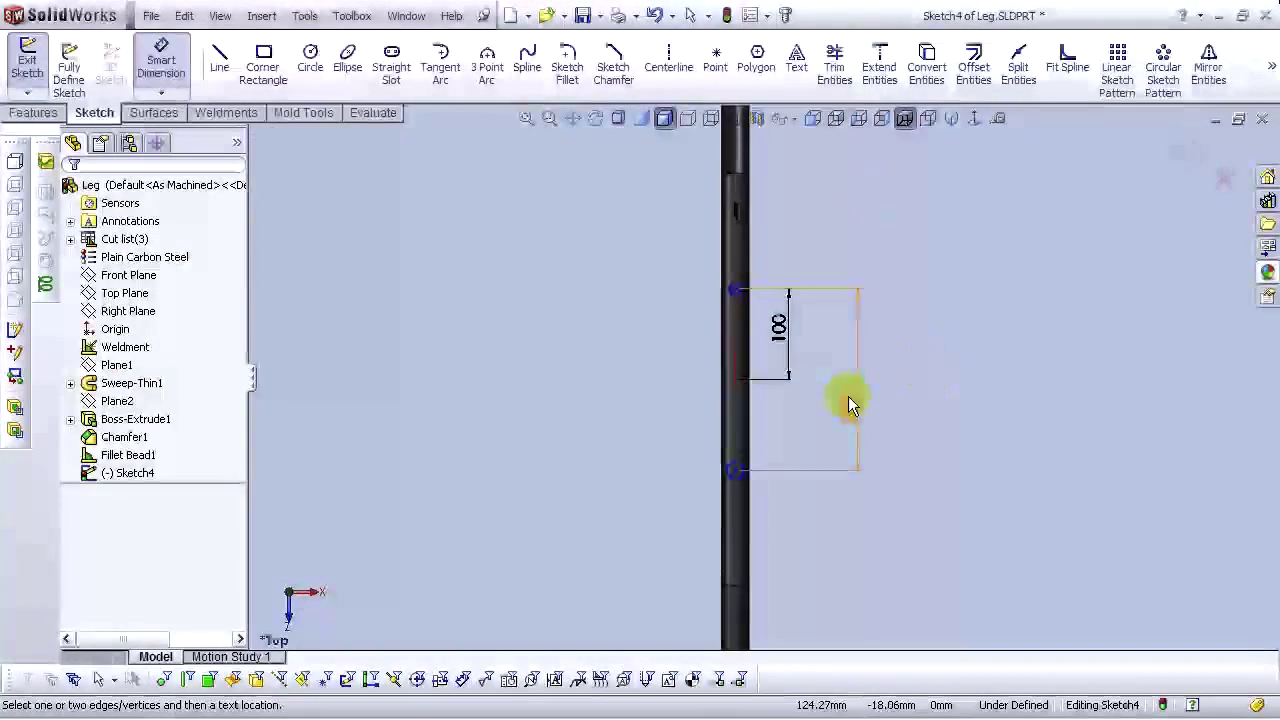
Set both circle diameters to 8.5 mm
click(734, 297)
click(706, 272)
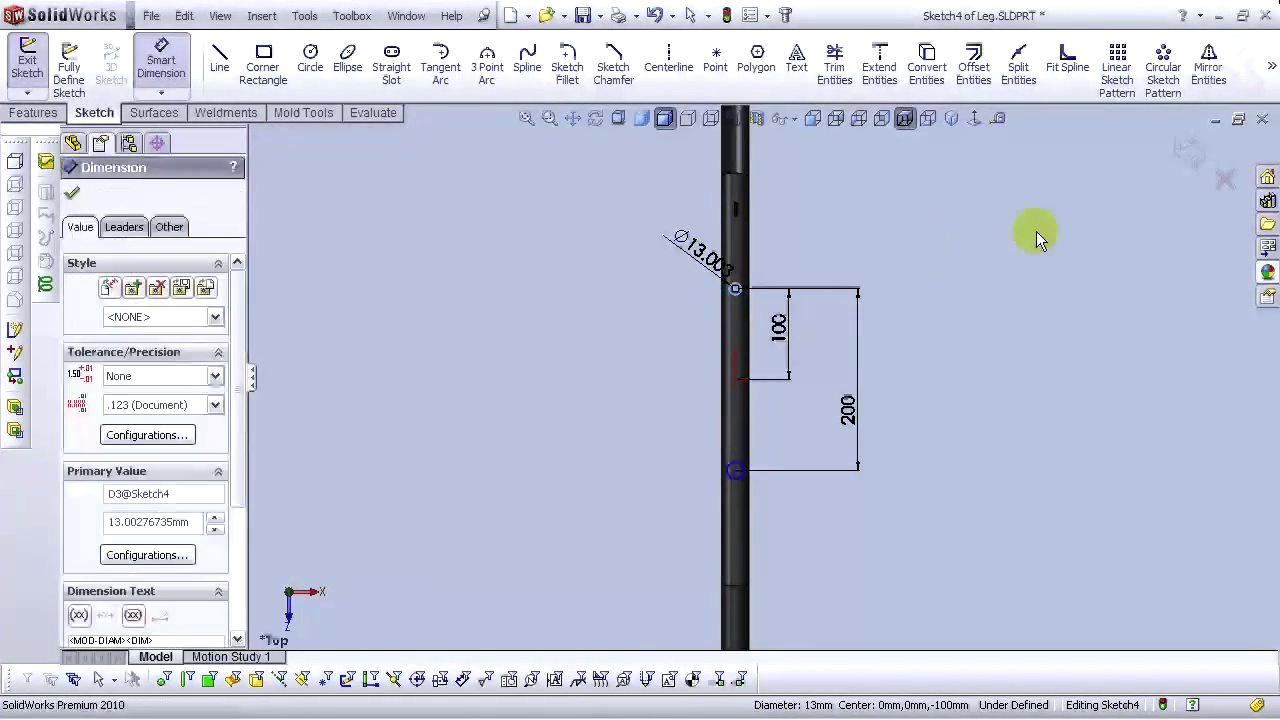
text(8.5)
key(Return)
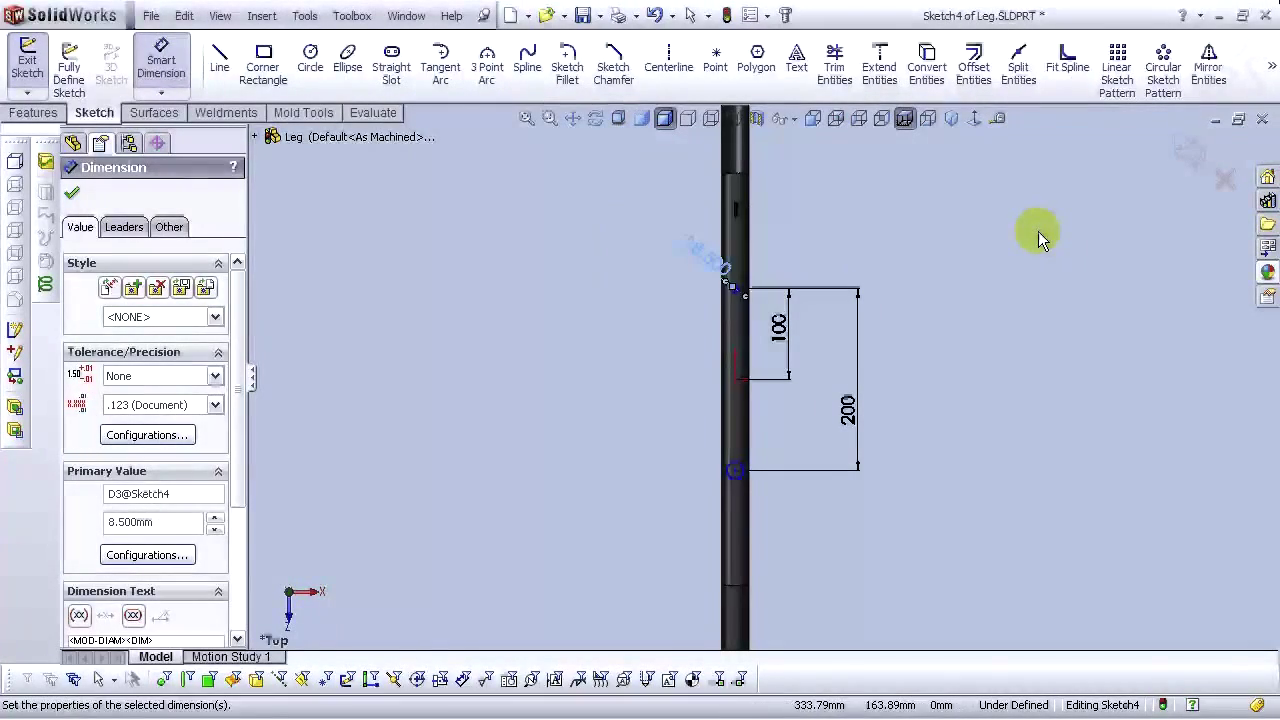
click(631, 491)
scroll(748, 475, down, 2)
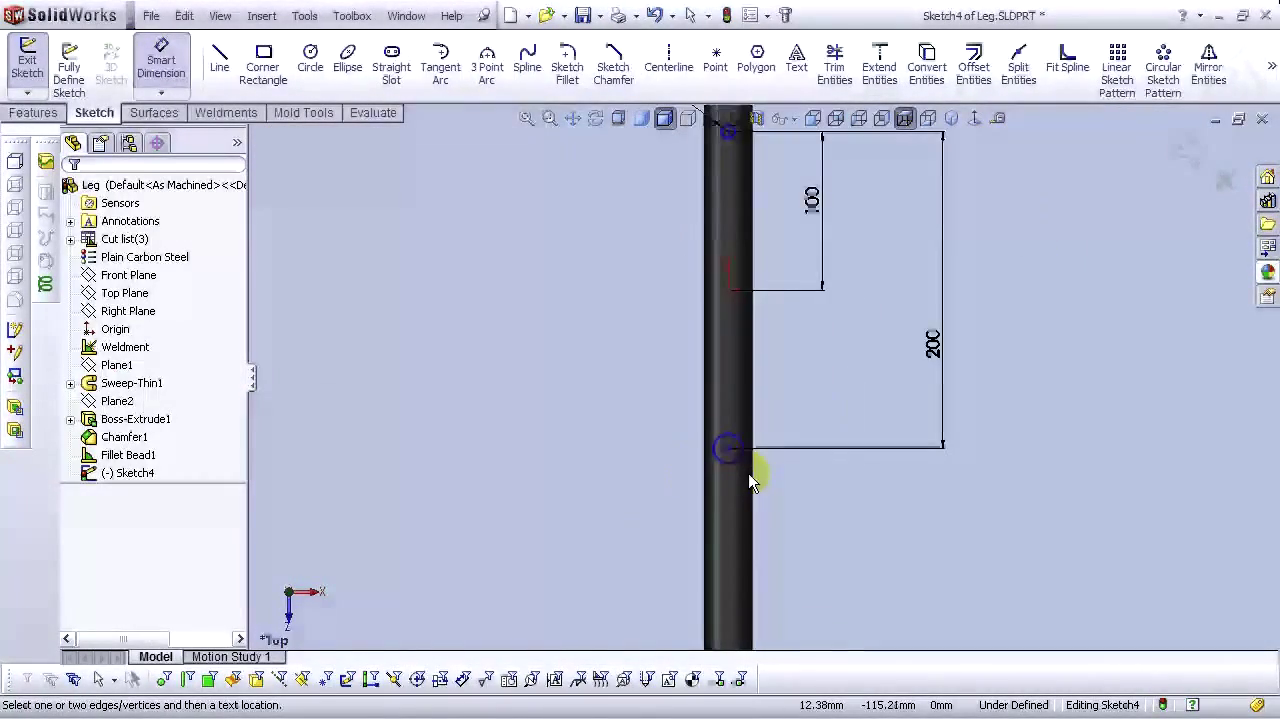
click(737, 430)
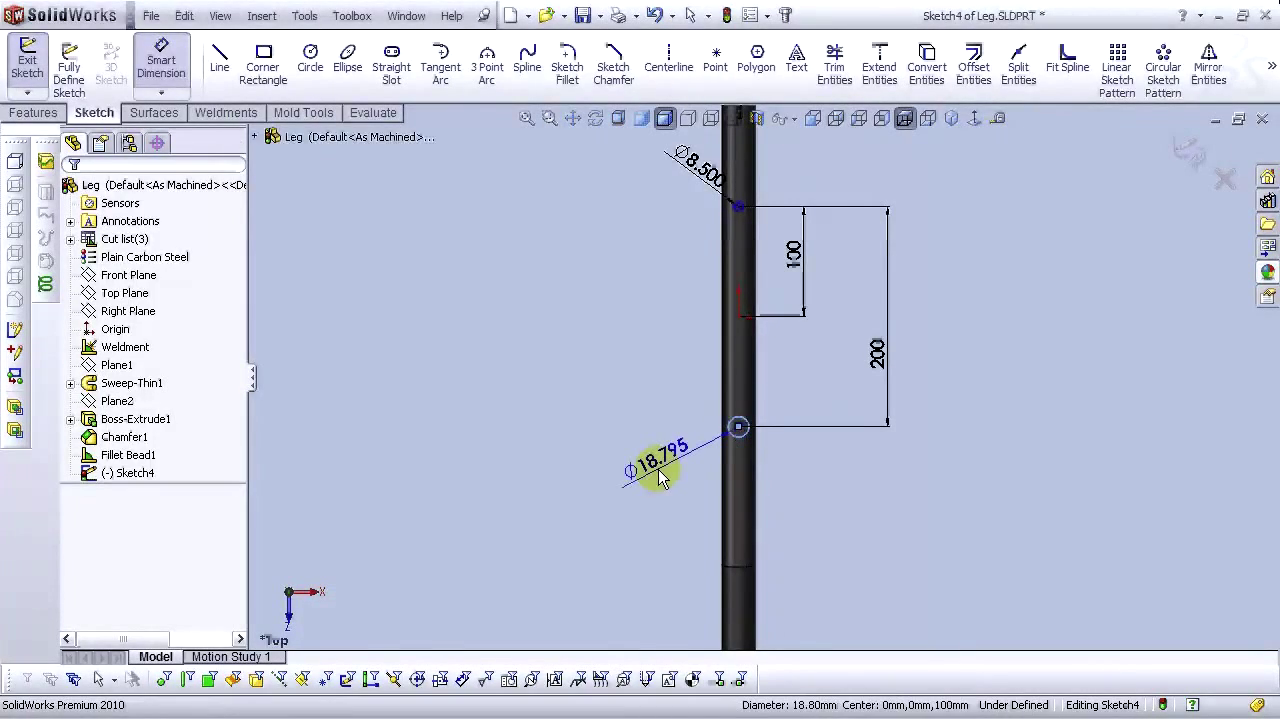
click(658, 470)
key(Return)
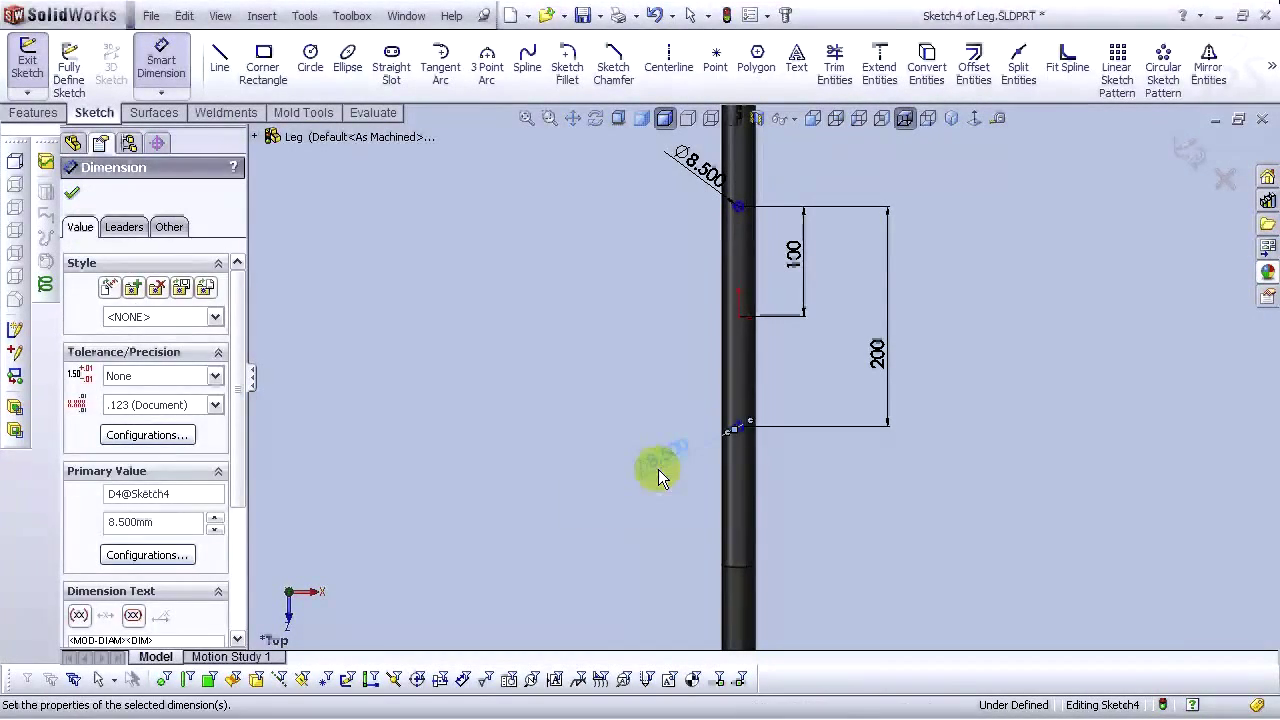
key(Escape)
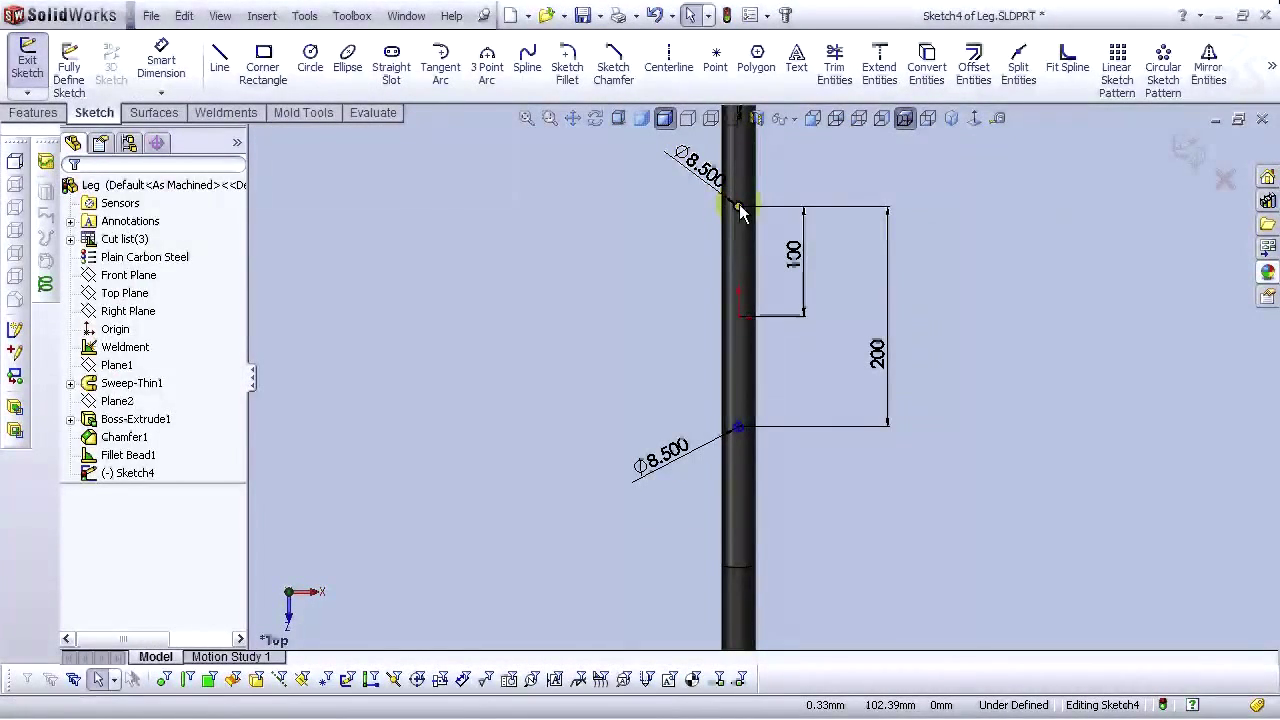
Align both circle centres and the origin vertically, then fit the sketch in view
click(738, 207)
ctrl+click(738, 316)
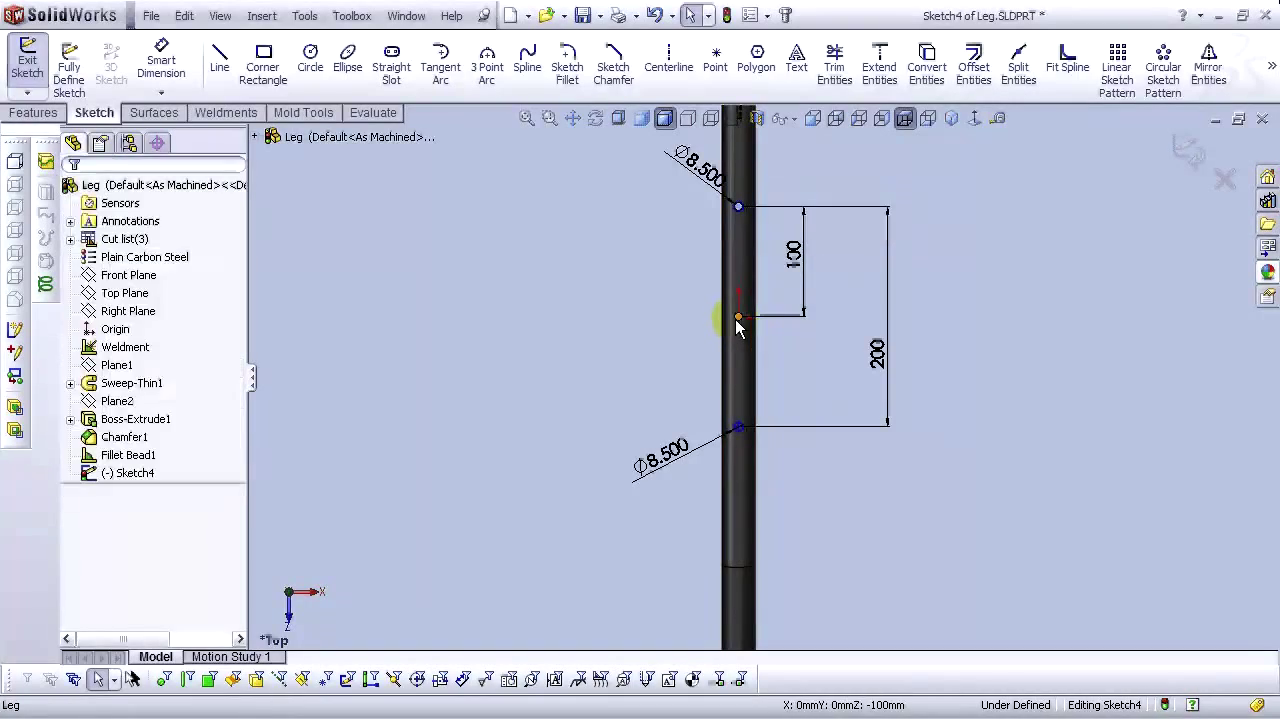
ctrl+click(738, 424)
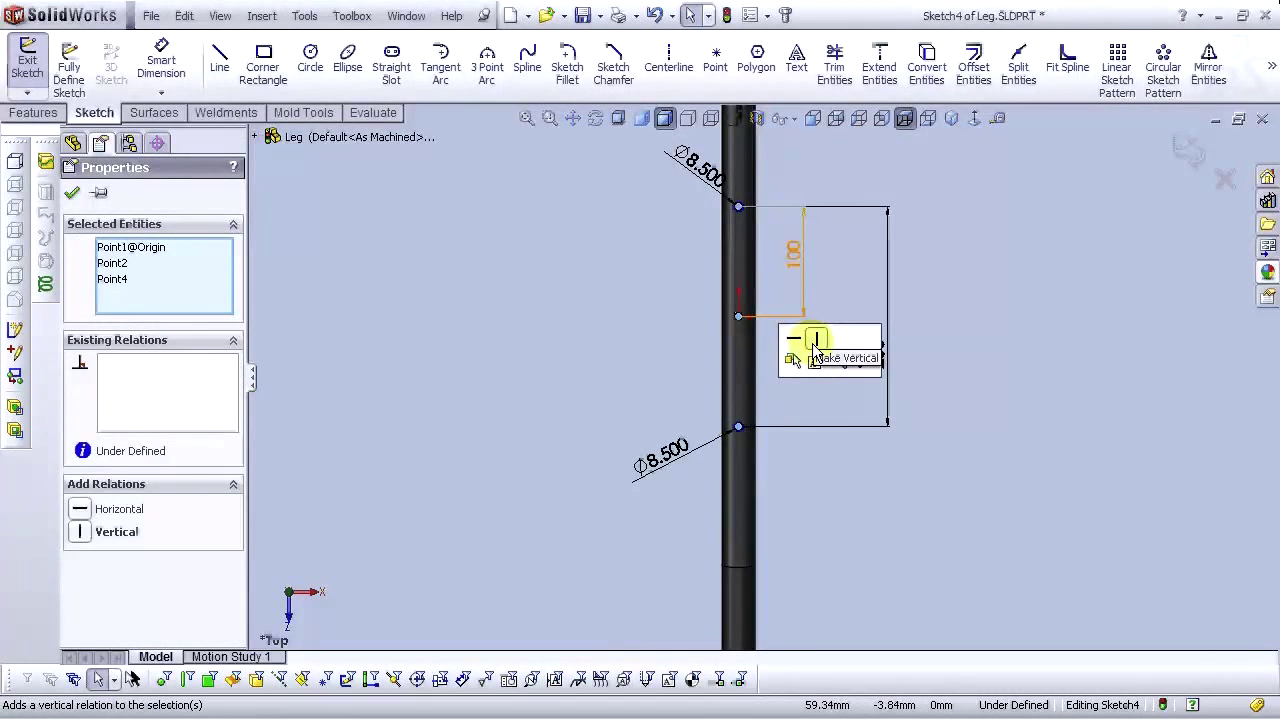
click(817, 340)
key(Escape)
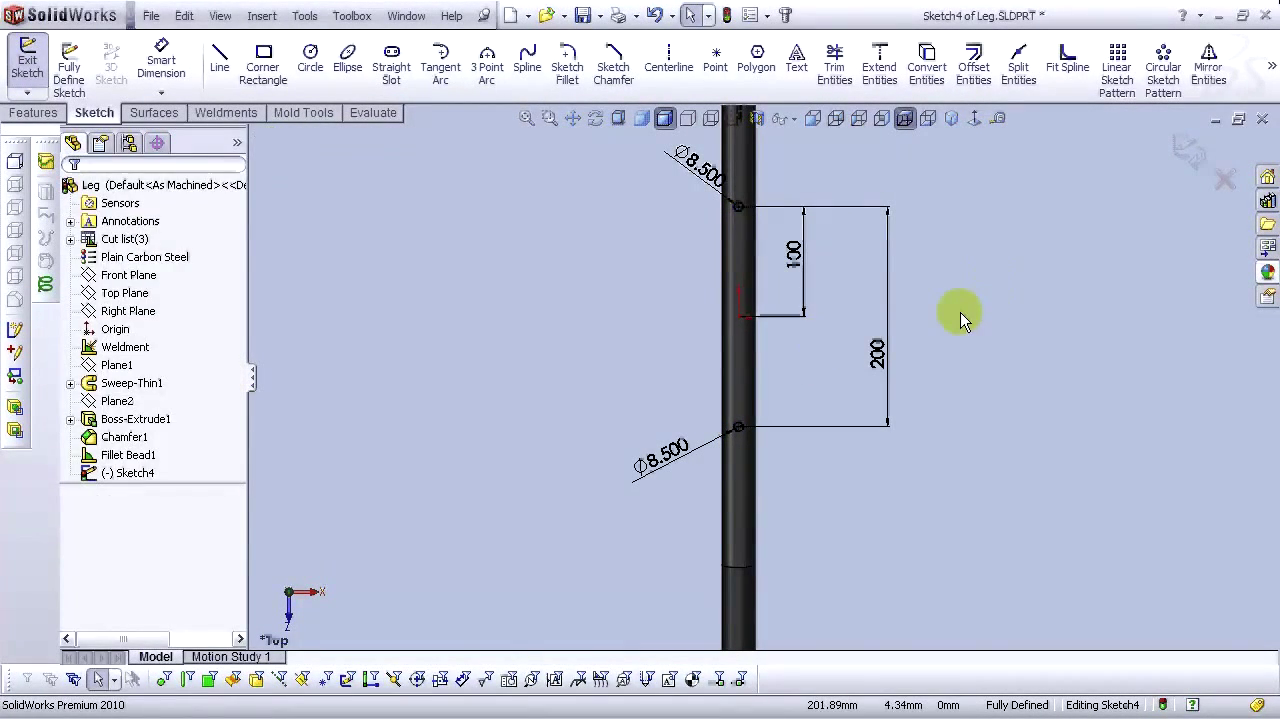
key(f)
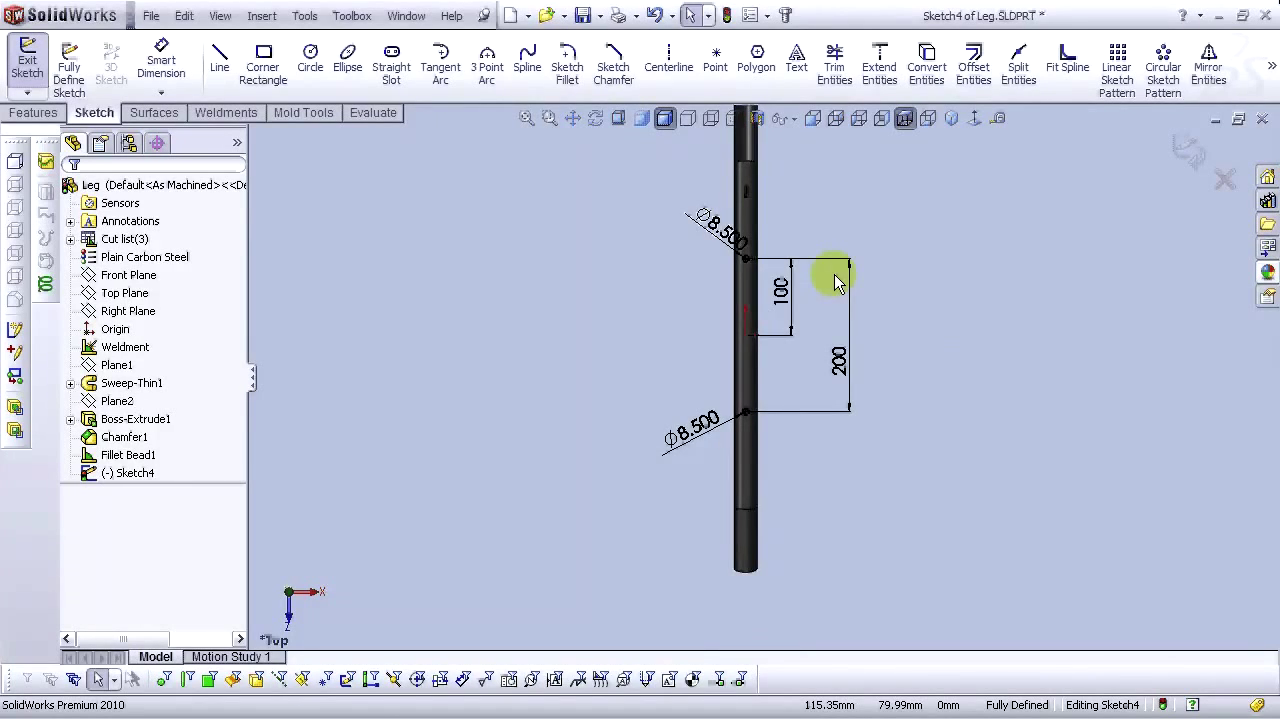
Cut the two circles through the tube with a 40 mm Mid Plane extruded cut
scroll(797, 287, down, 2)
scroll(797, 287, up, 2)
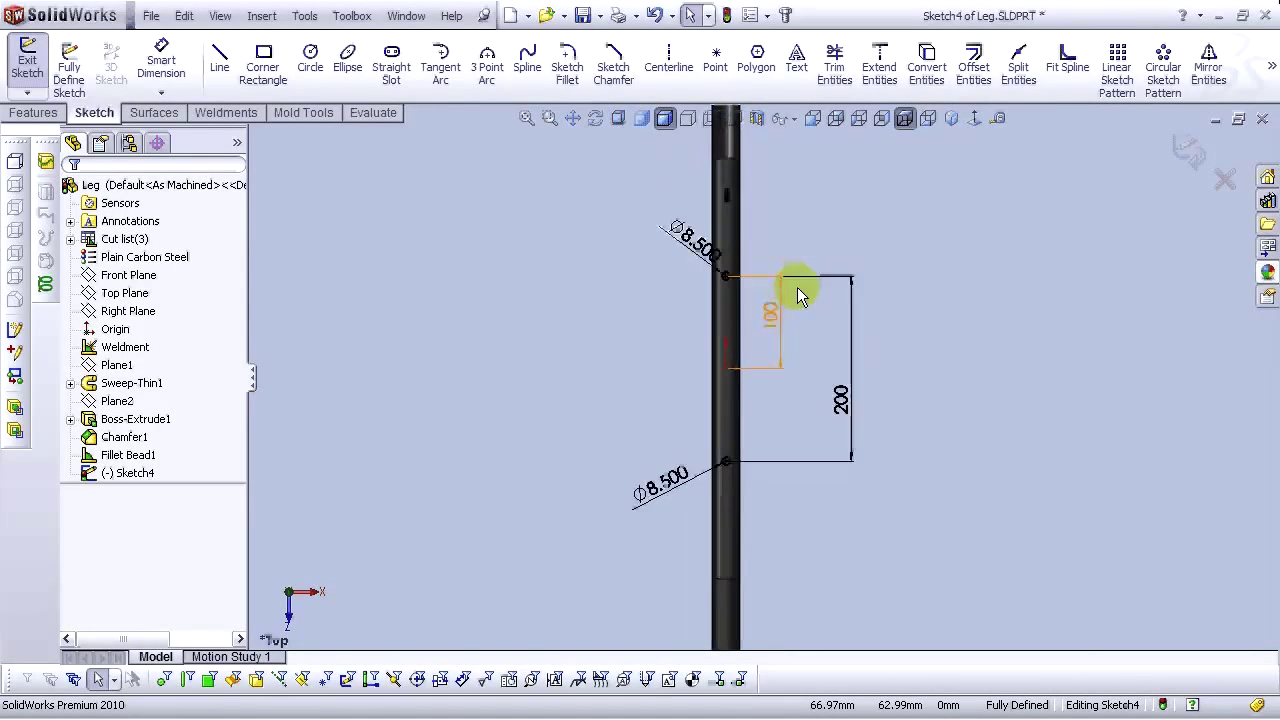
click(960, 120)
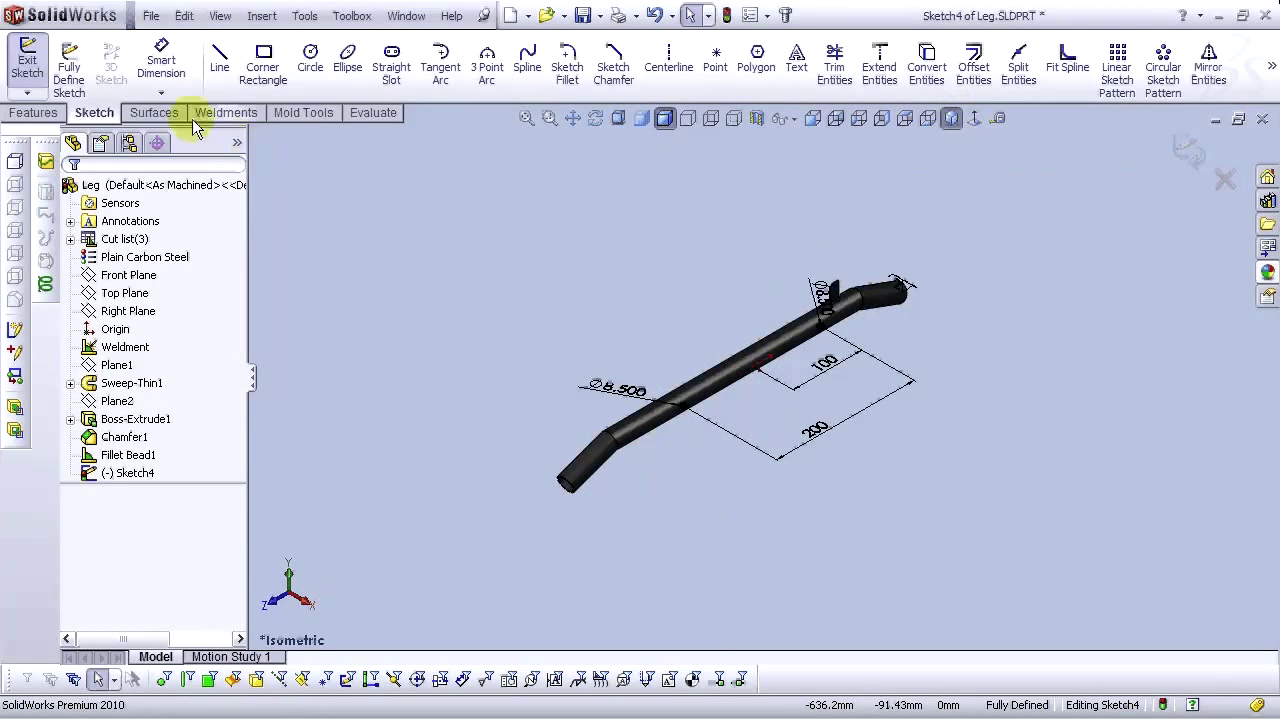
click(33, 112)
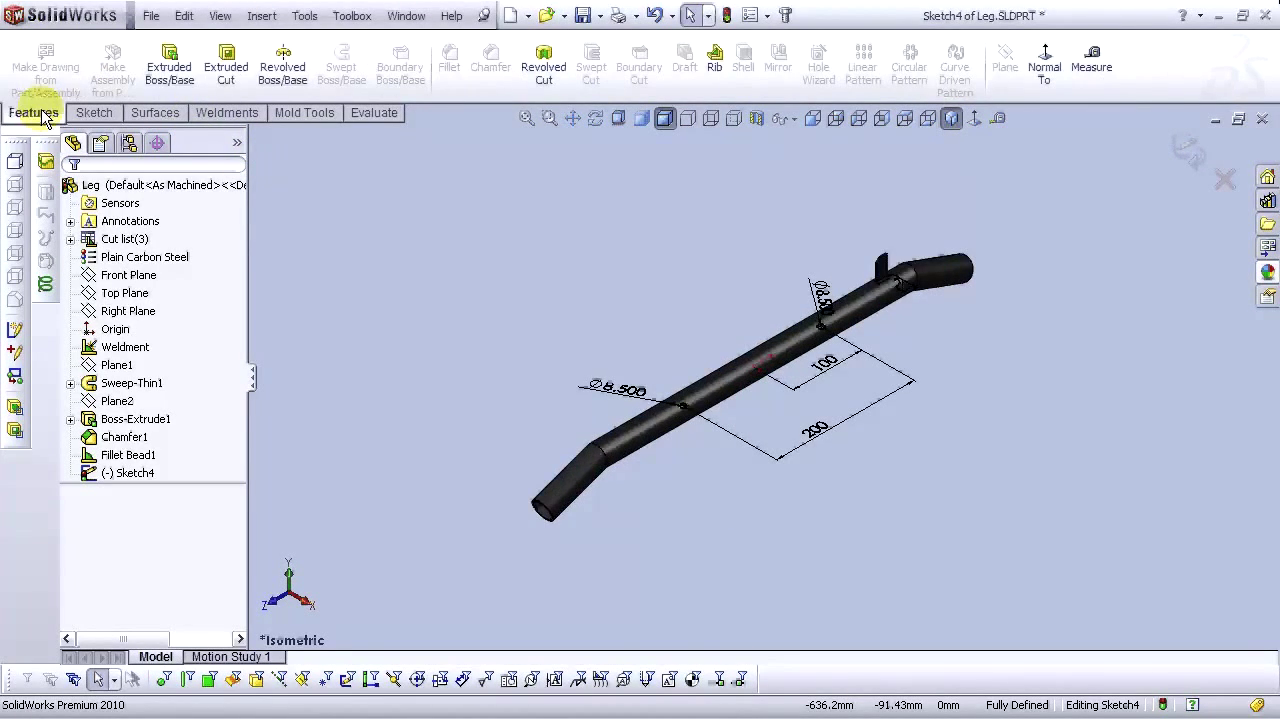
click(237, 88)
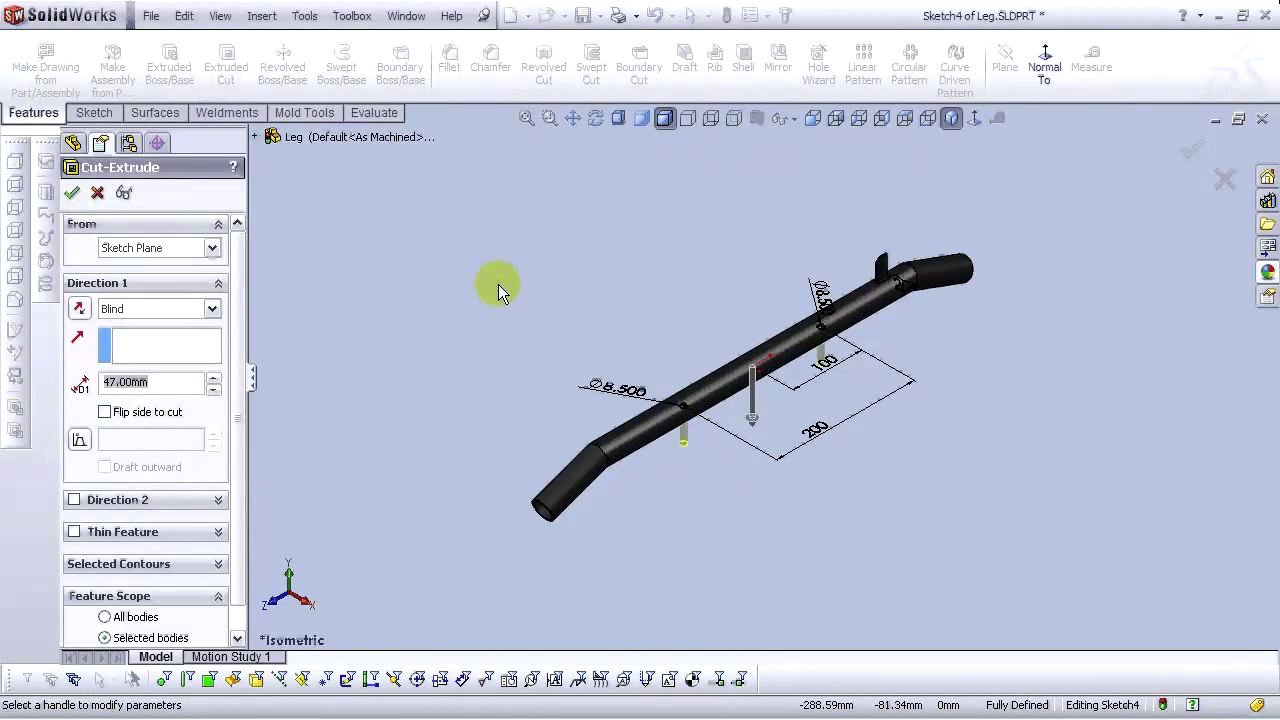
click(152, 311)
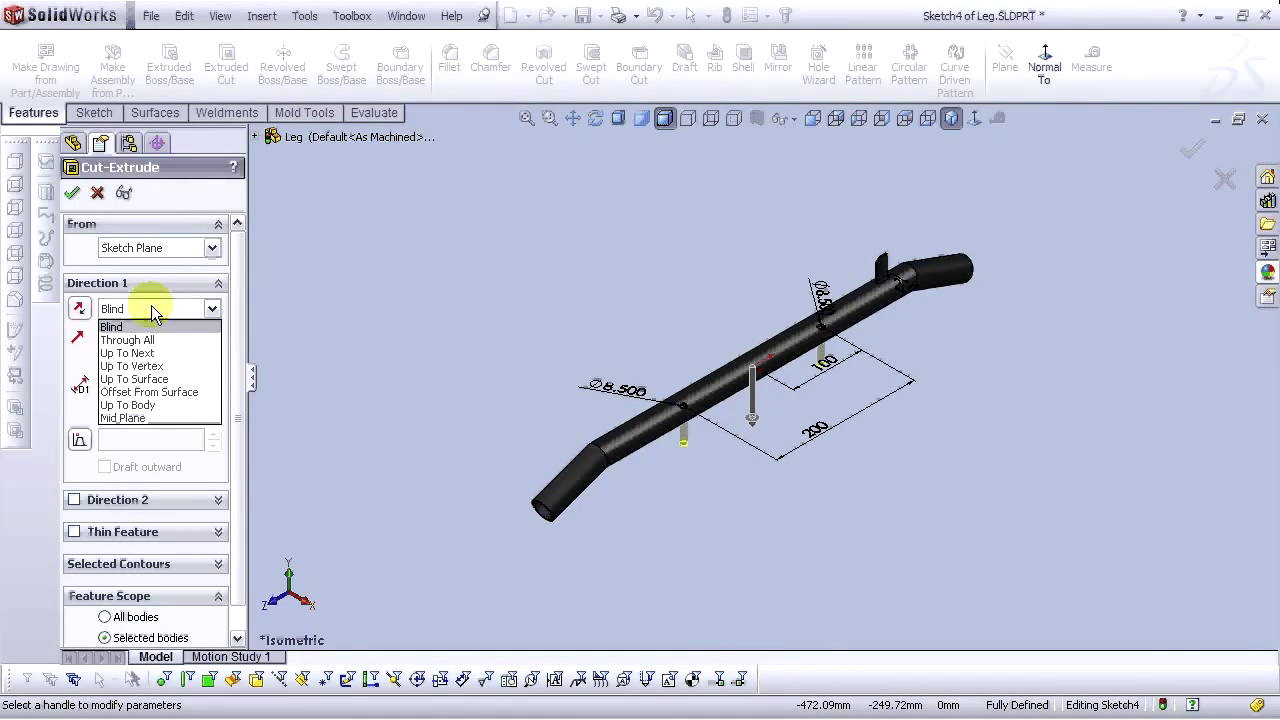
click(143, 418)
click(140, 381)
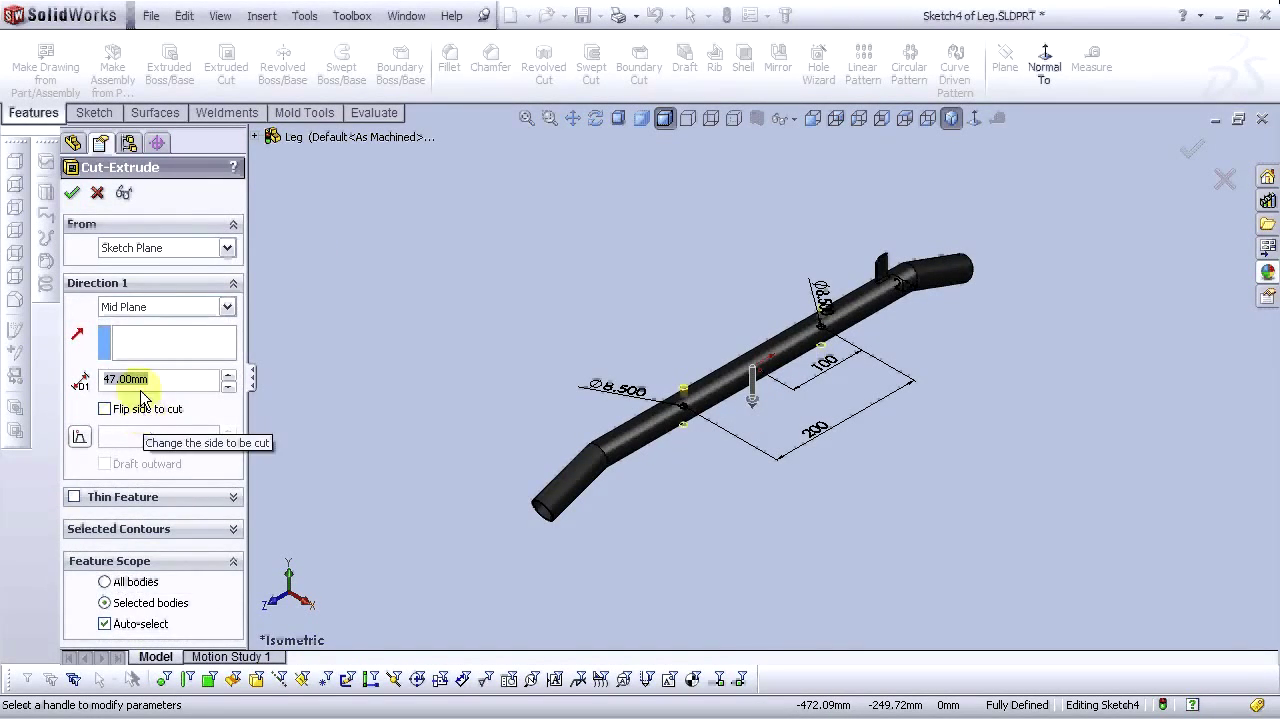
text(40)
key(Return)
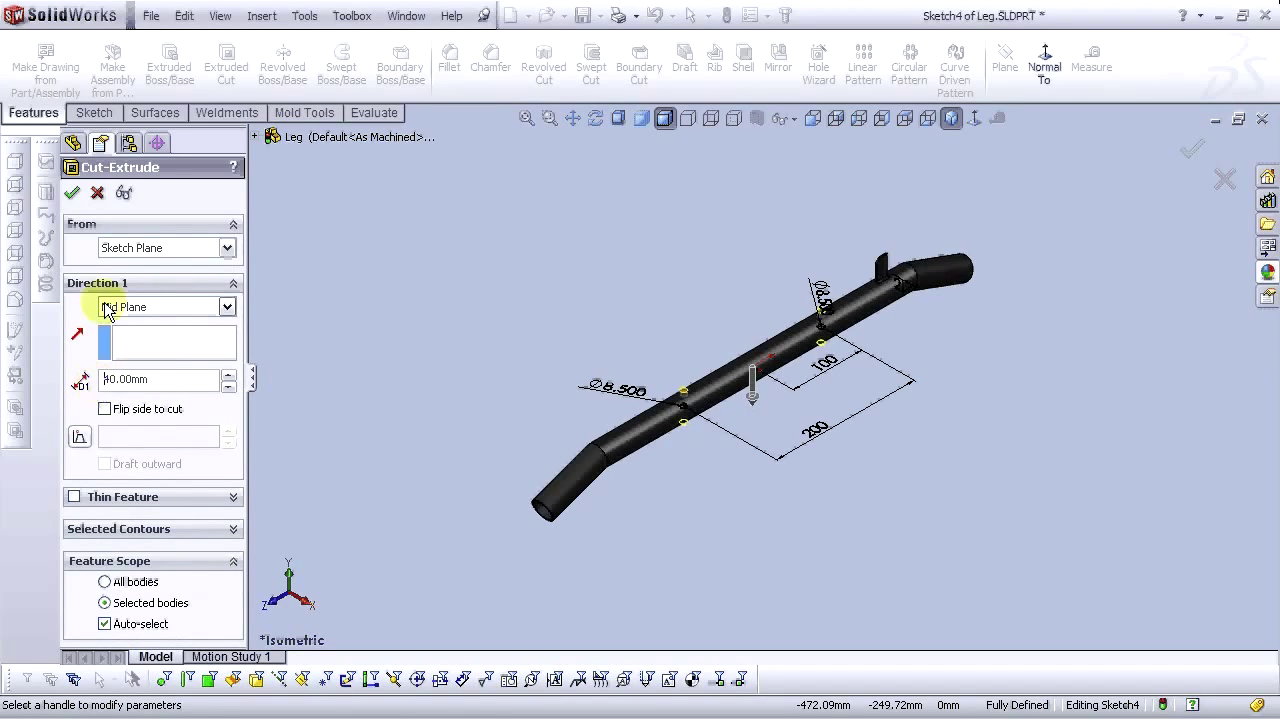
click(72, 193)
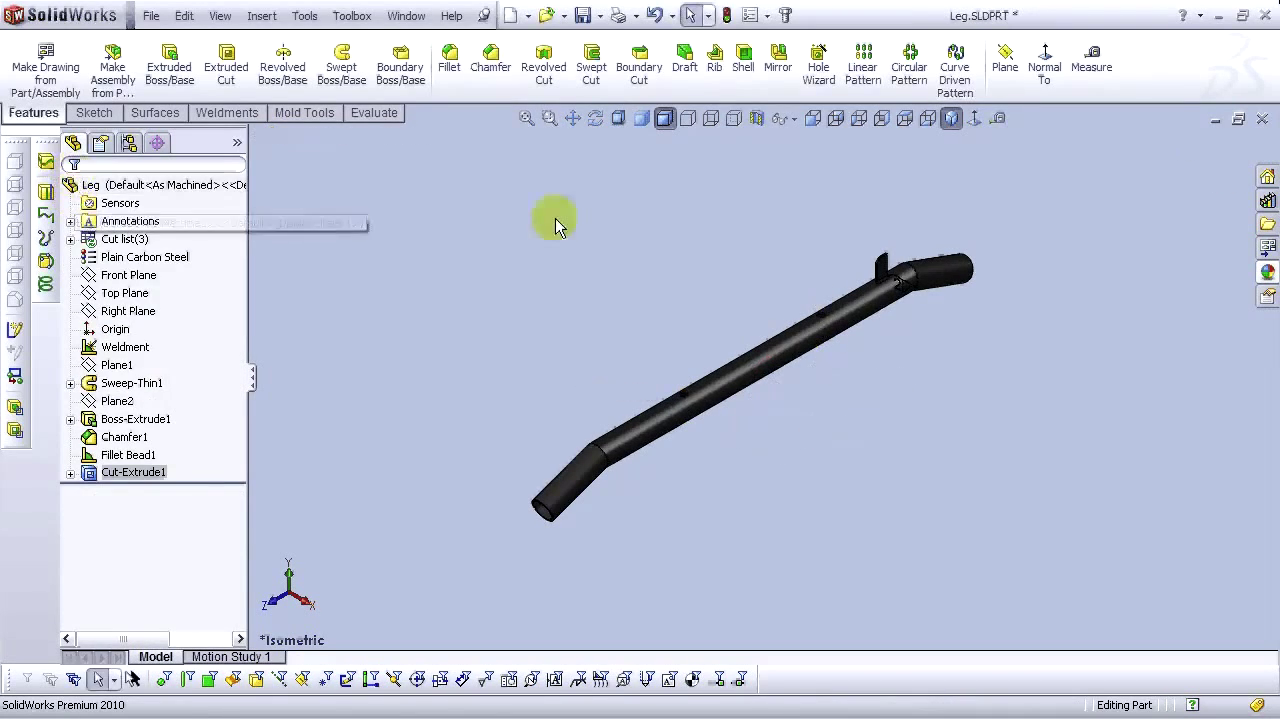
Inspect the cut holes, return to Isometric view, and save Leg.SLDPRT
scroll(772, 362, down, 5)
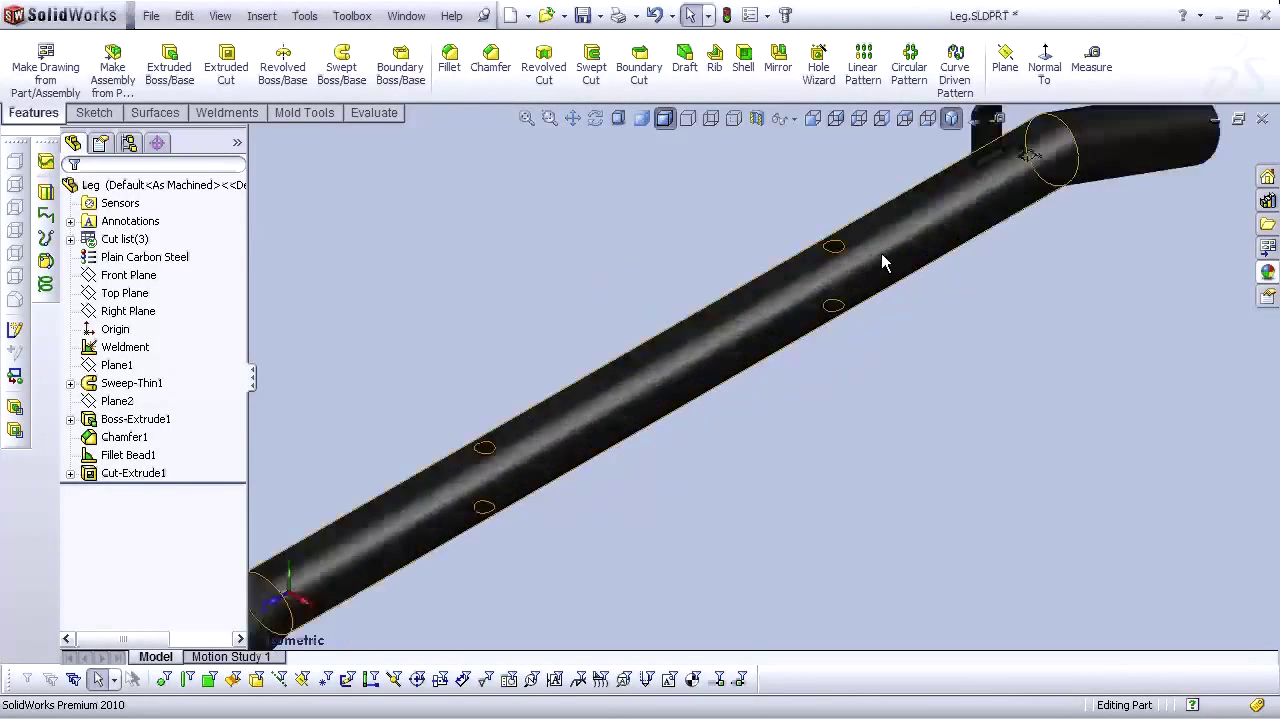
middle_drag(877, 277, 855, 350)
scroll(830, 320, down, 3)
mouse_move(809, 286)
middle_down()
mouse_move(846, 420)
mouse_move(653, 191)
middle_up()
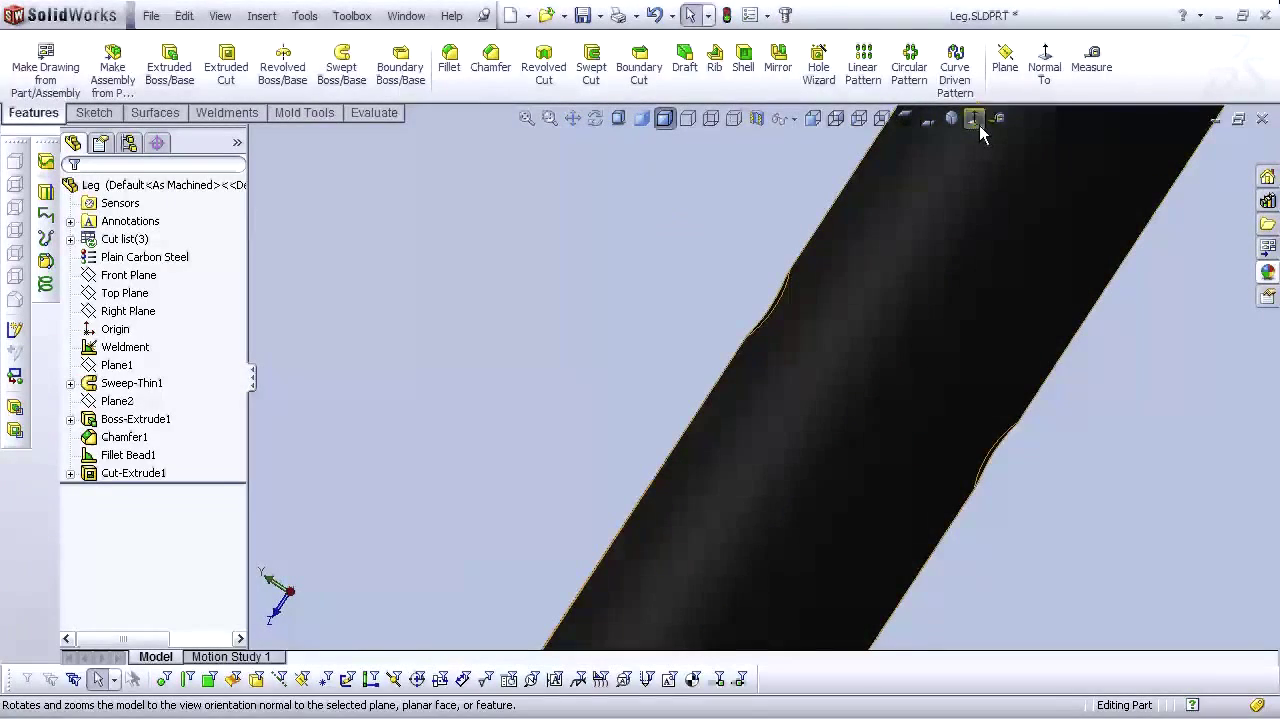
click(951, 118)
click(585, 18)
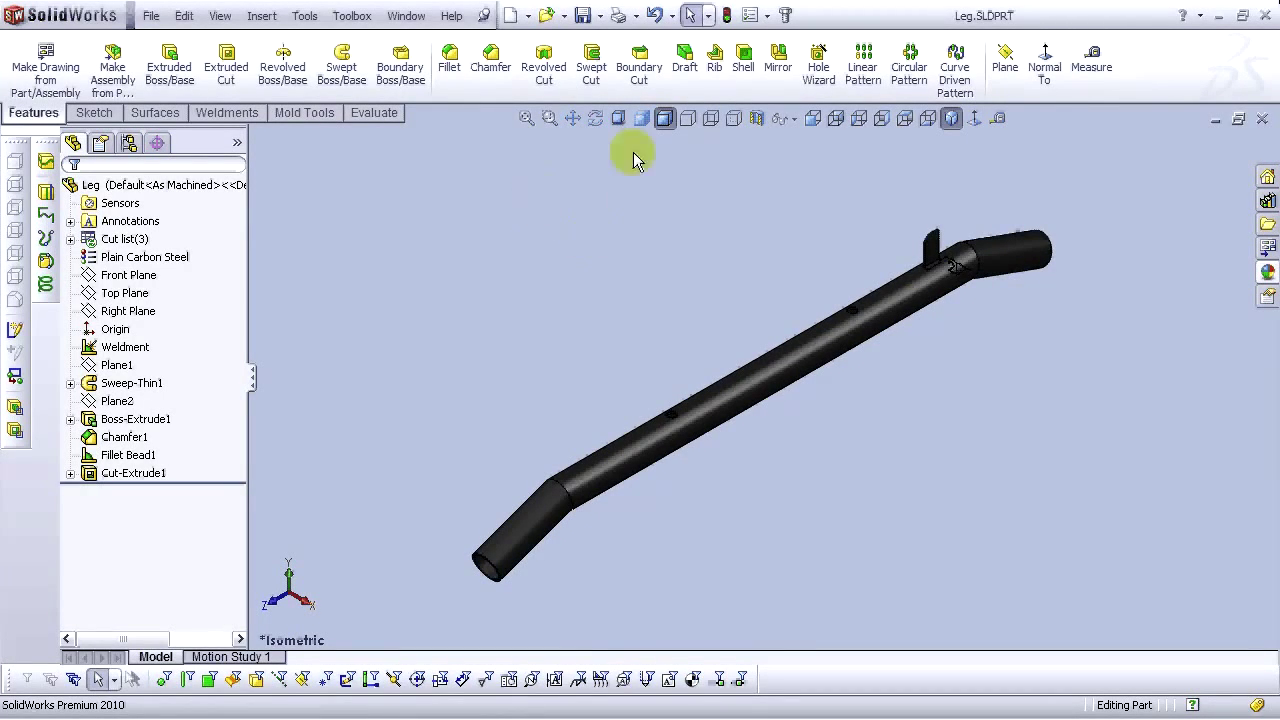
Create a new part and draw a center rectangle from the origin on the Front Plane
click(512, 18)
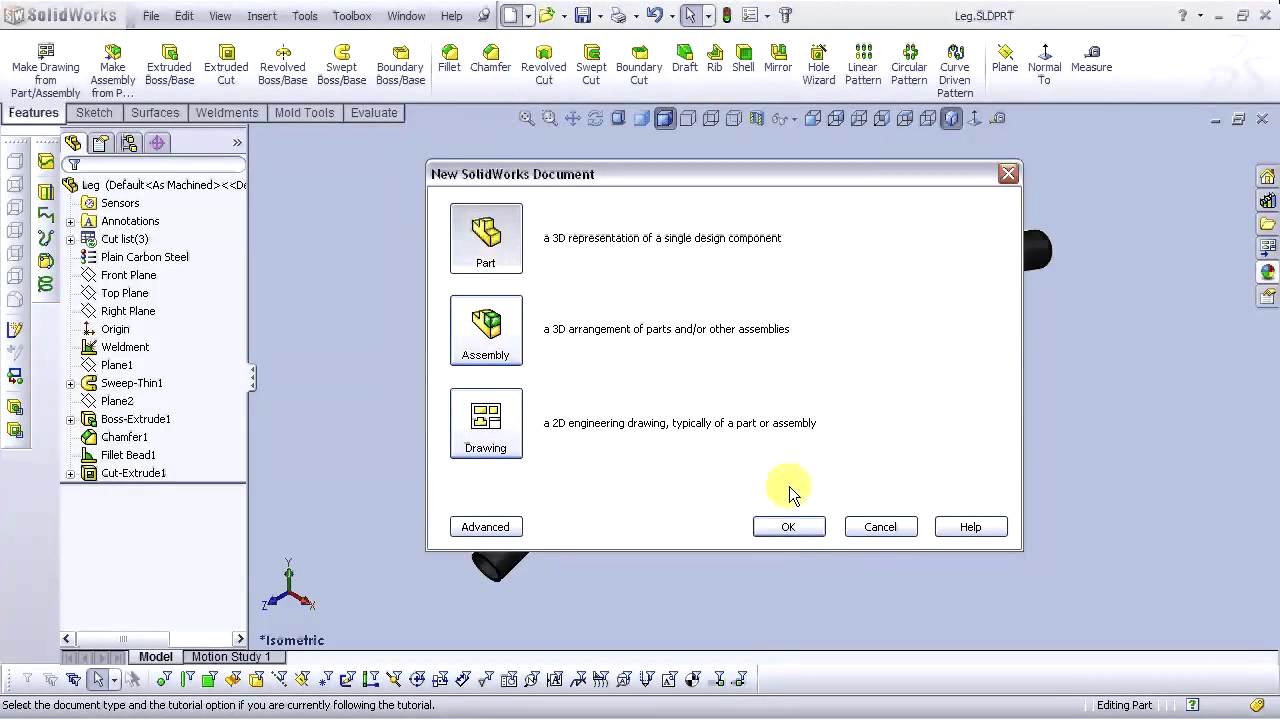
click(794, 518)
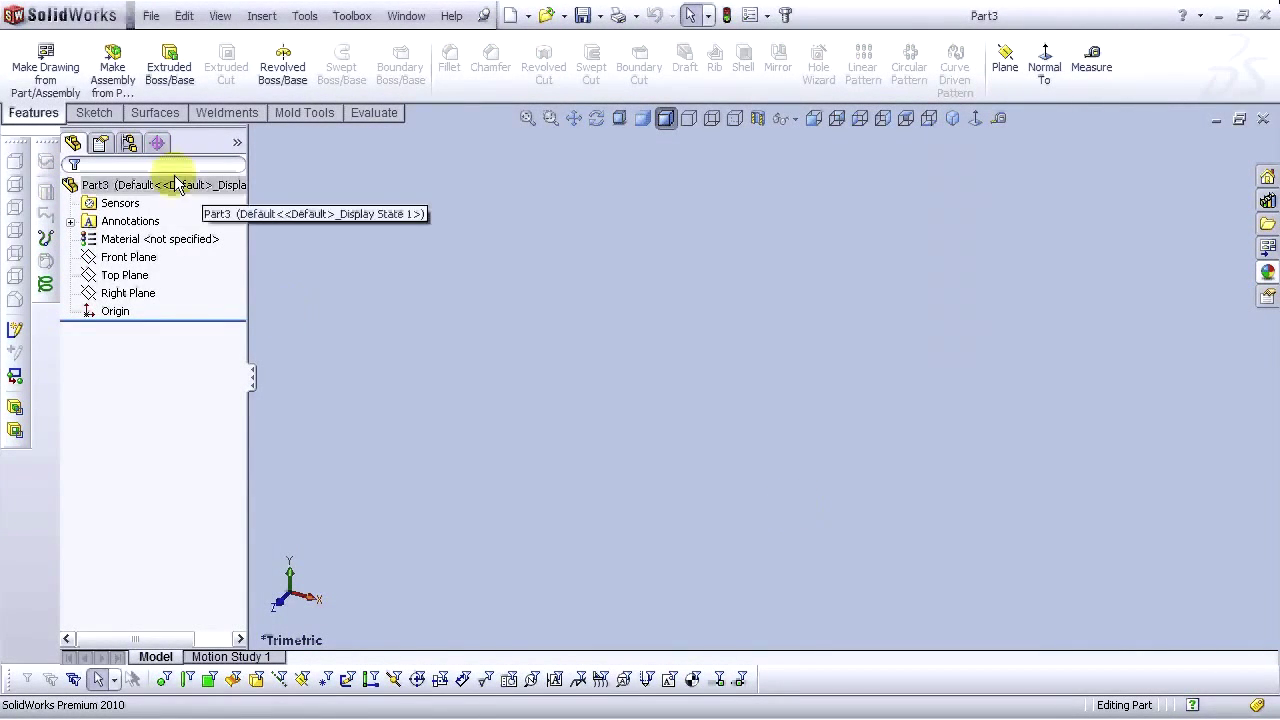
click(145, 260)
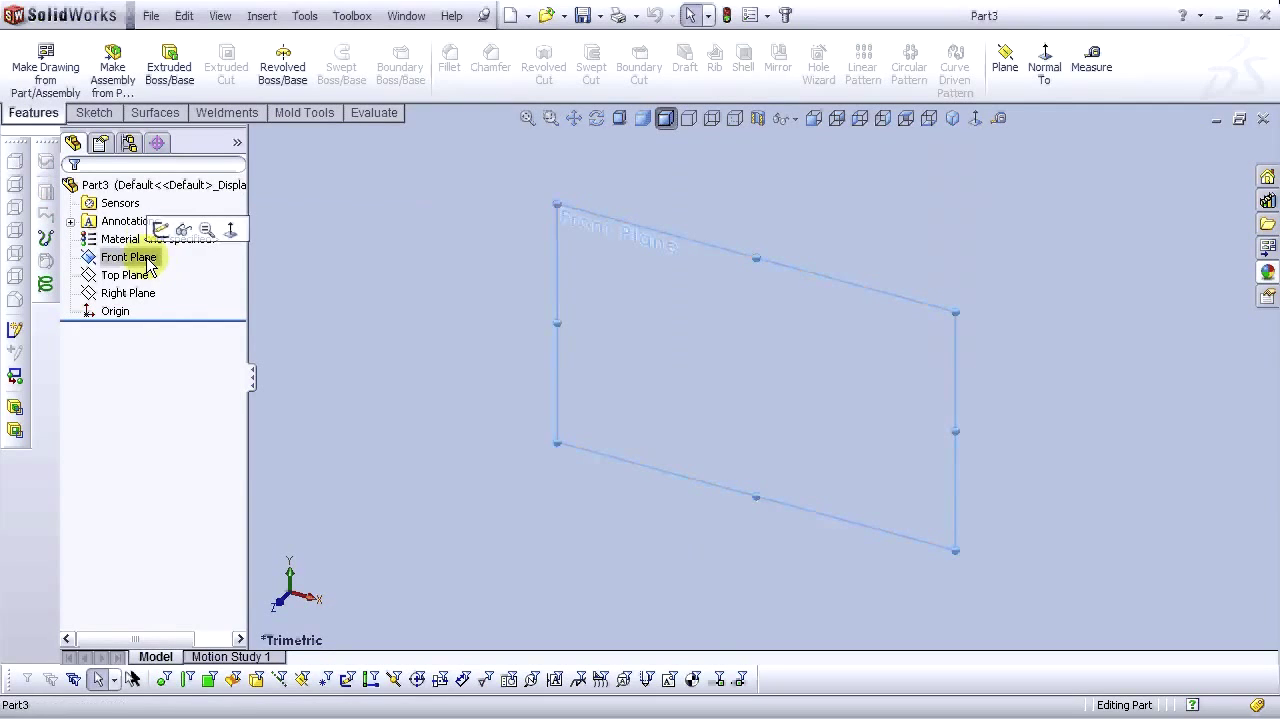
click(160, 229)
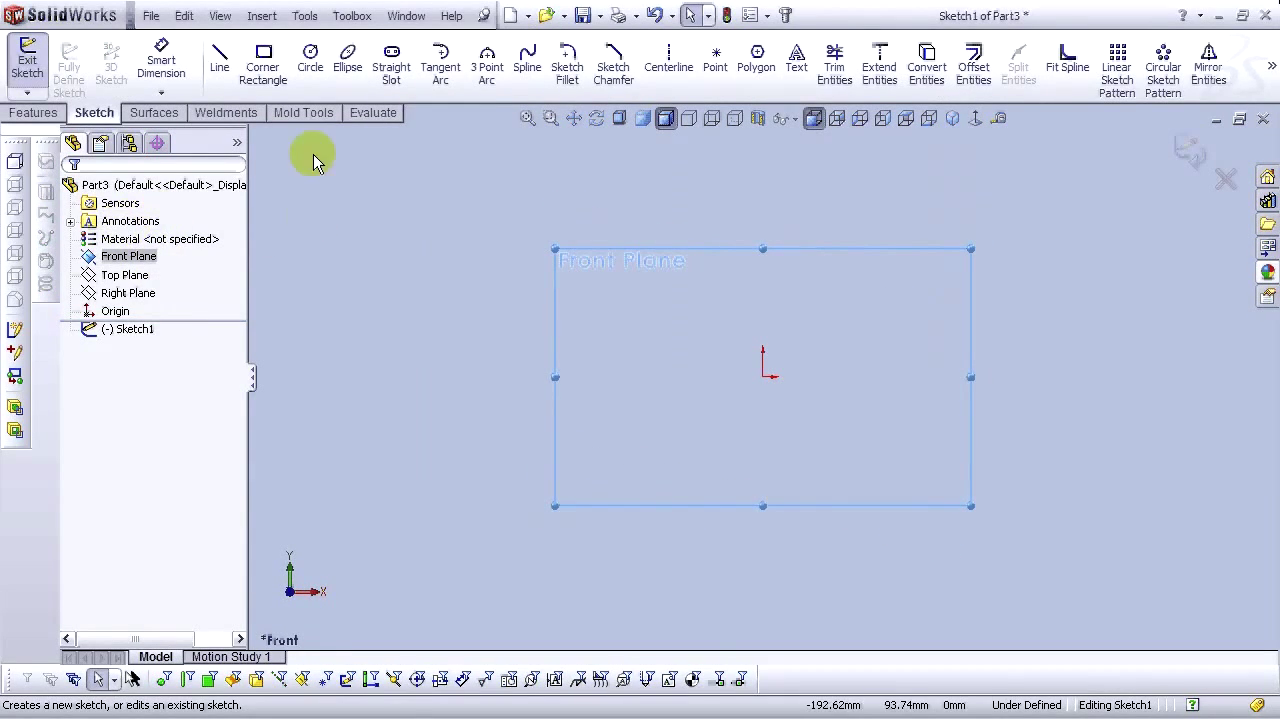
click(266, 79)
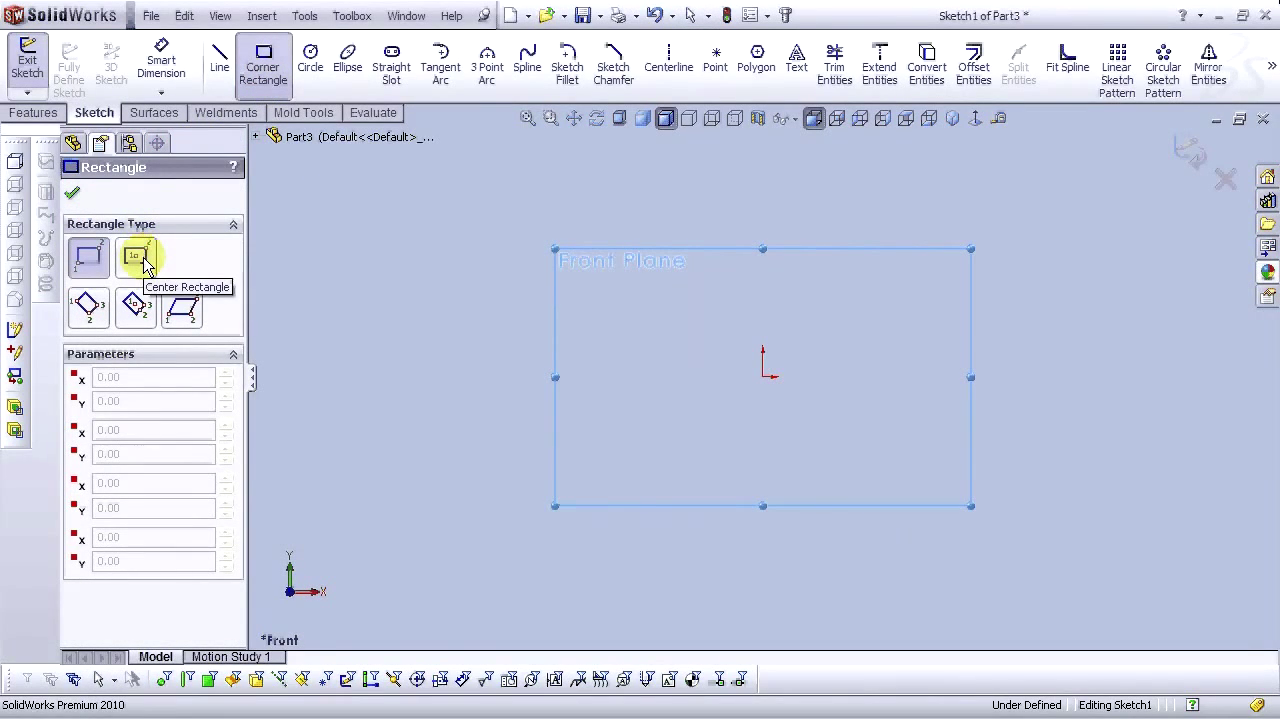
click(143, 257)
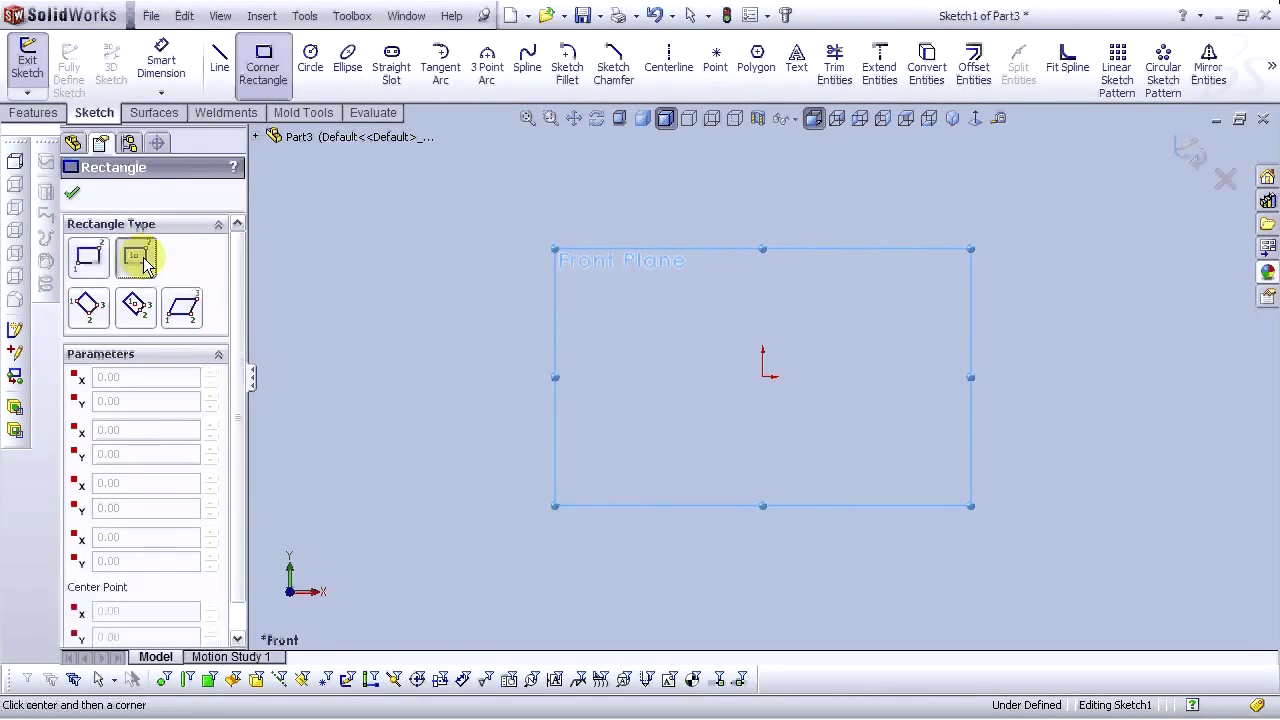
click(763, 379)
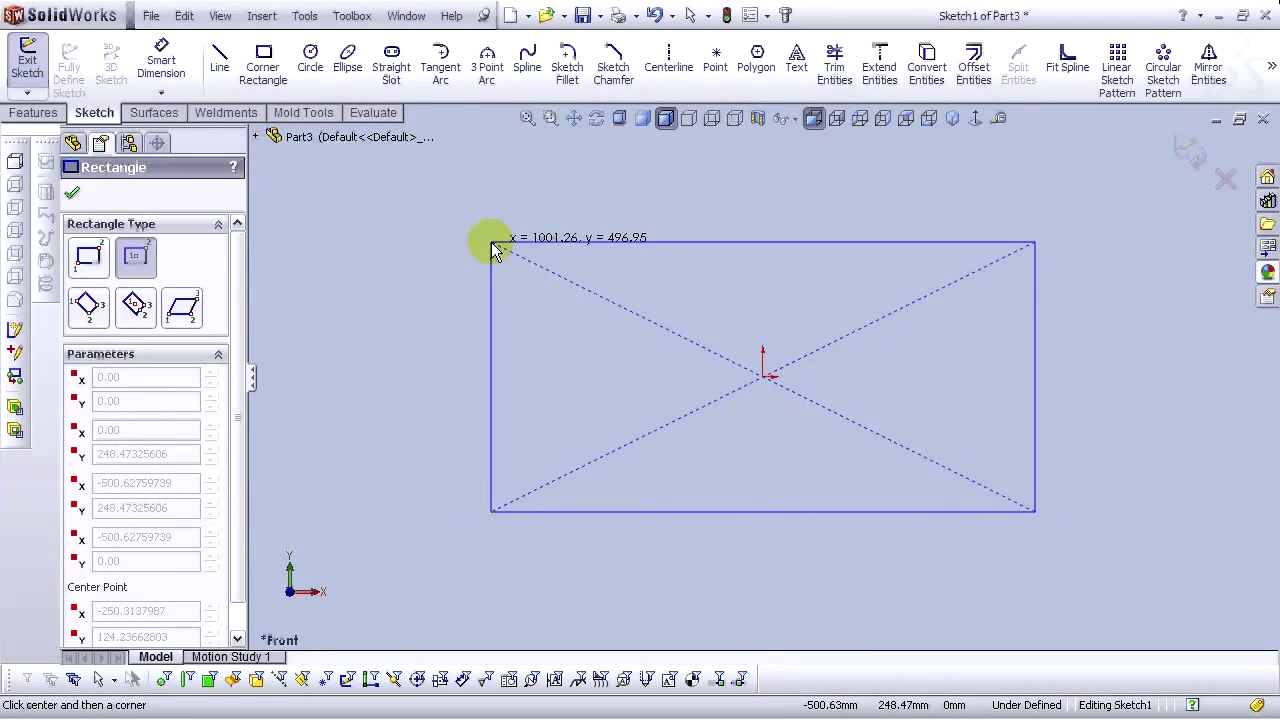
click(458, 243)
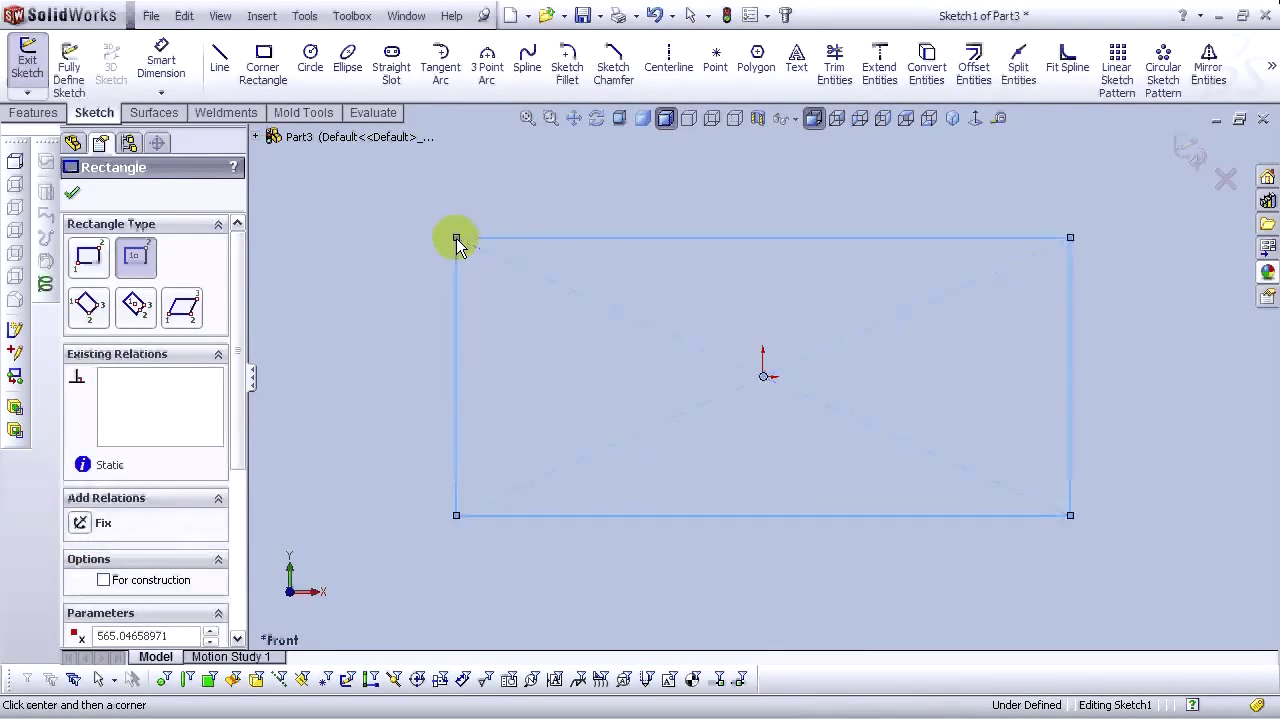
Dimension the rectangle 1160 mm wide and 1000 mm tall
click(161, 55)
click(767, 237)
click(767, 188)
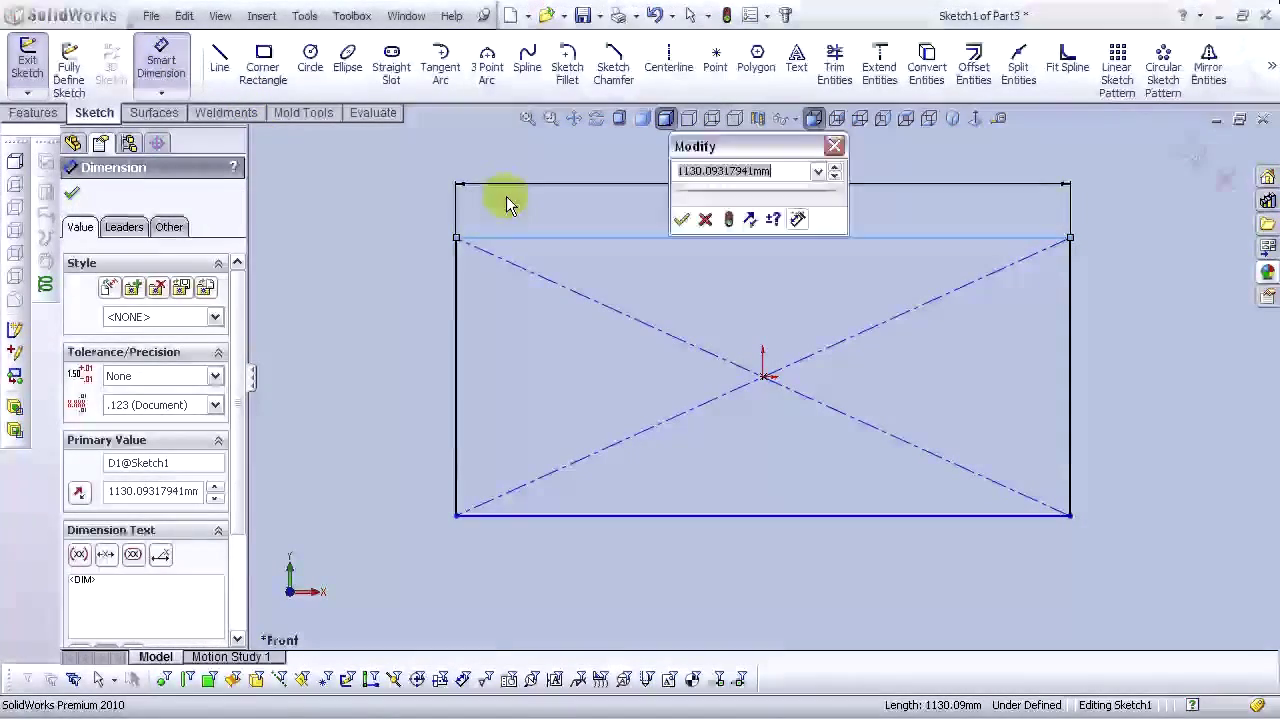
text(1160)
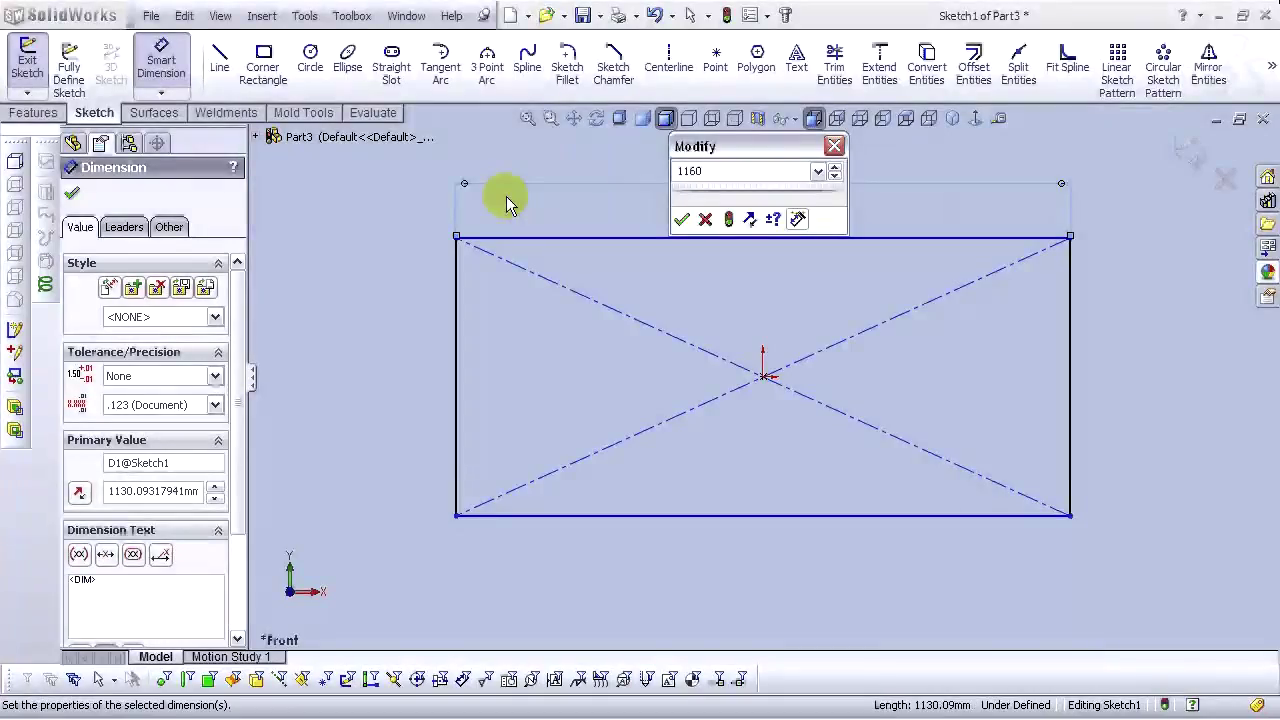
key(Return)
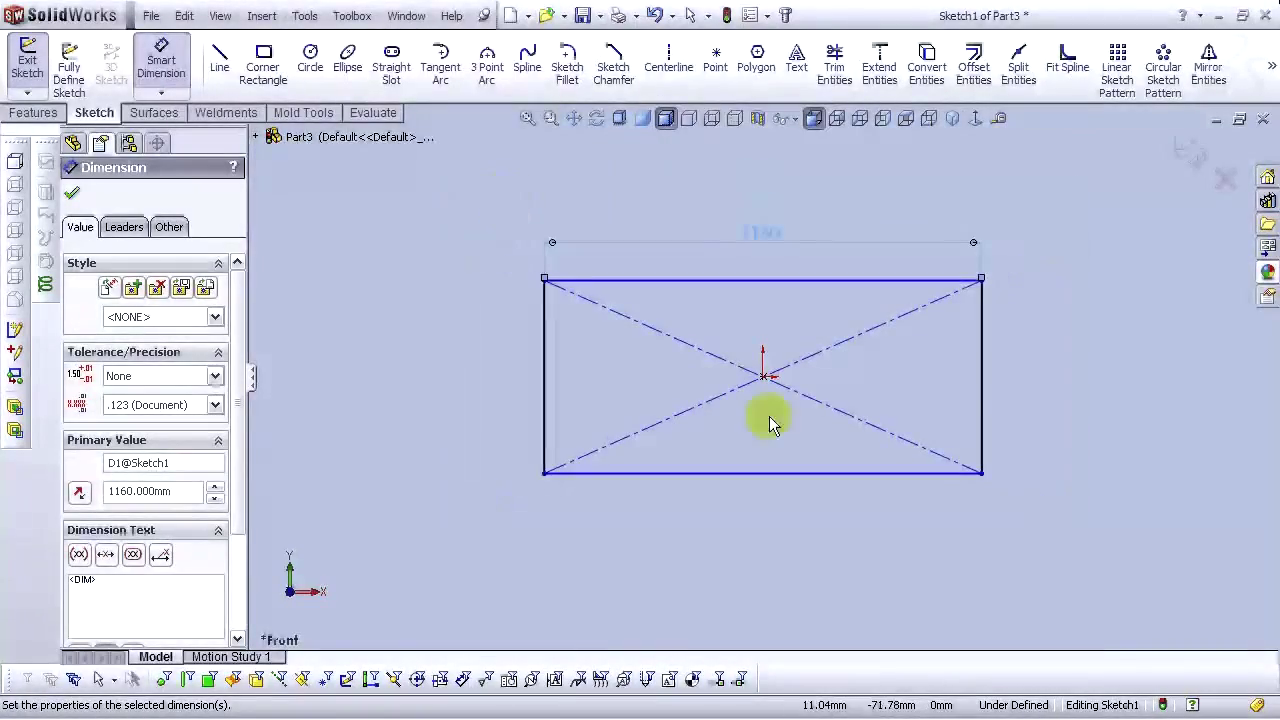
click(988, 375)
click(1063, 384)
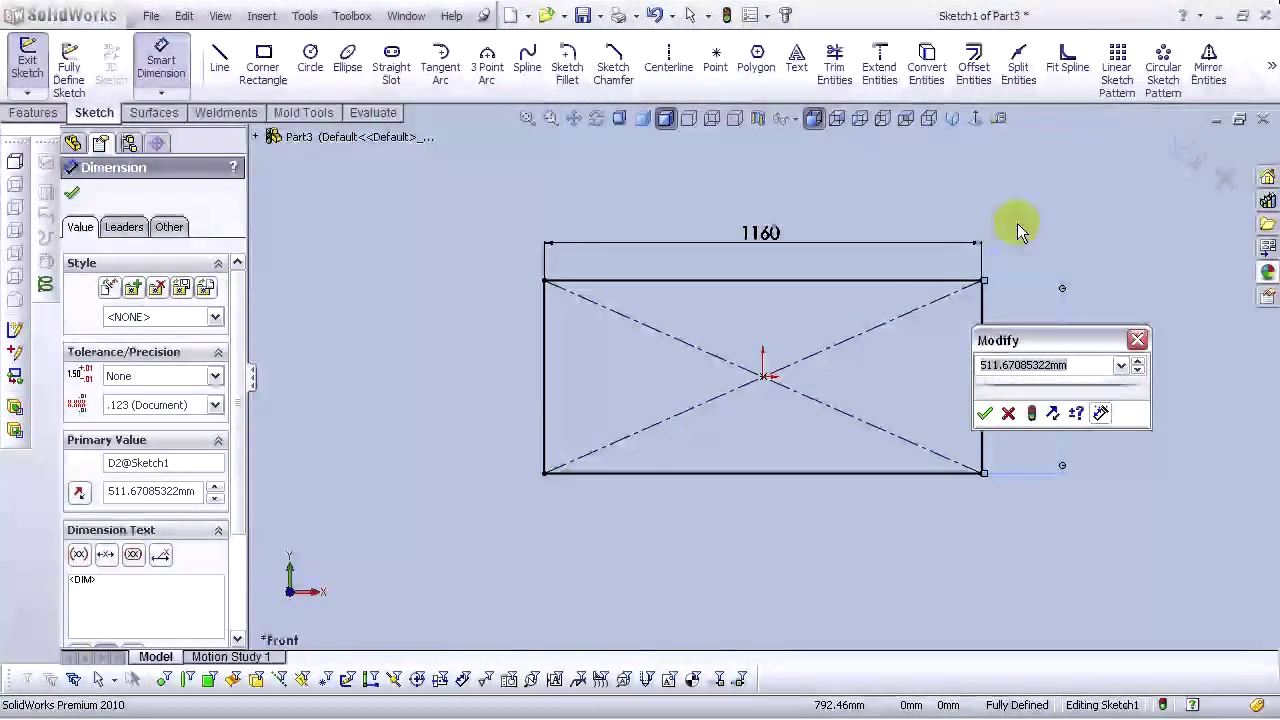
text(1000)
key(Return)
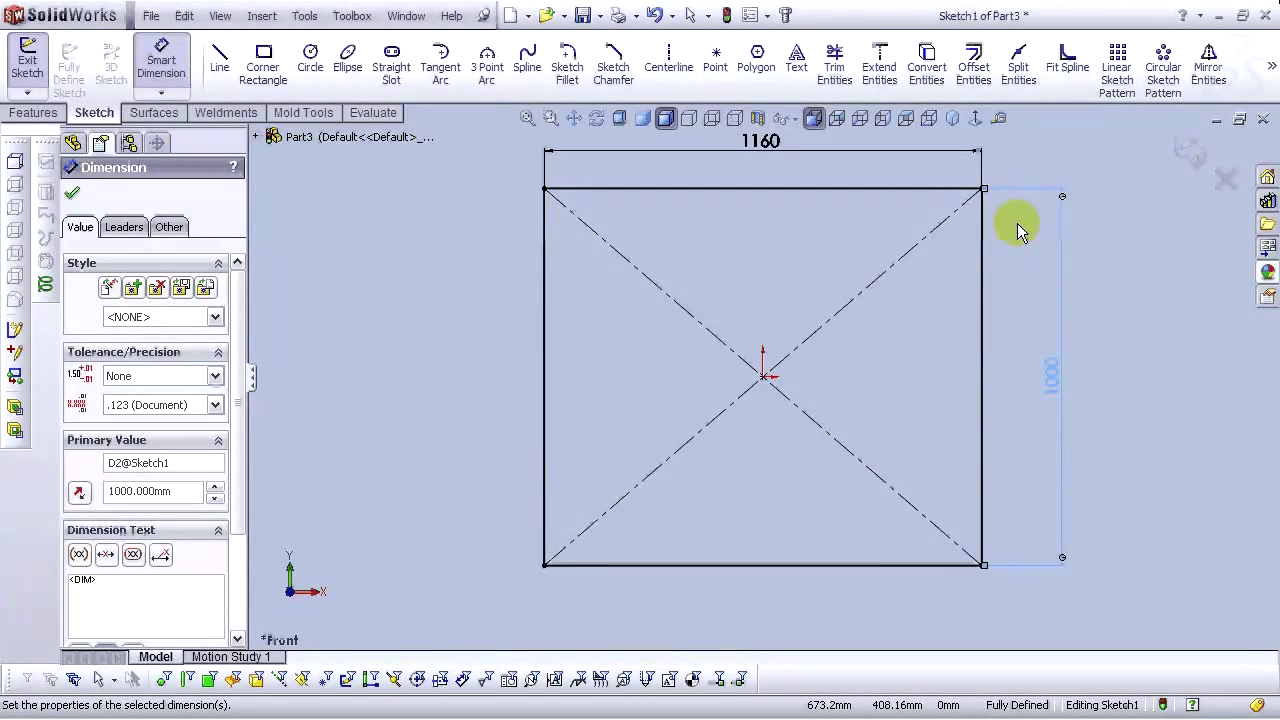
click(525, 118)
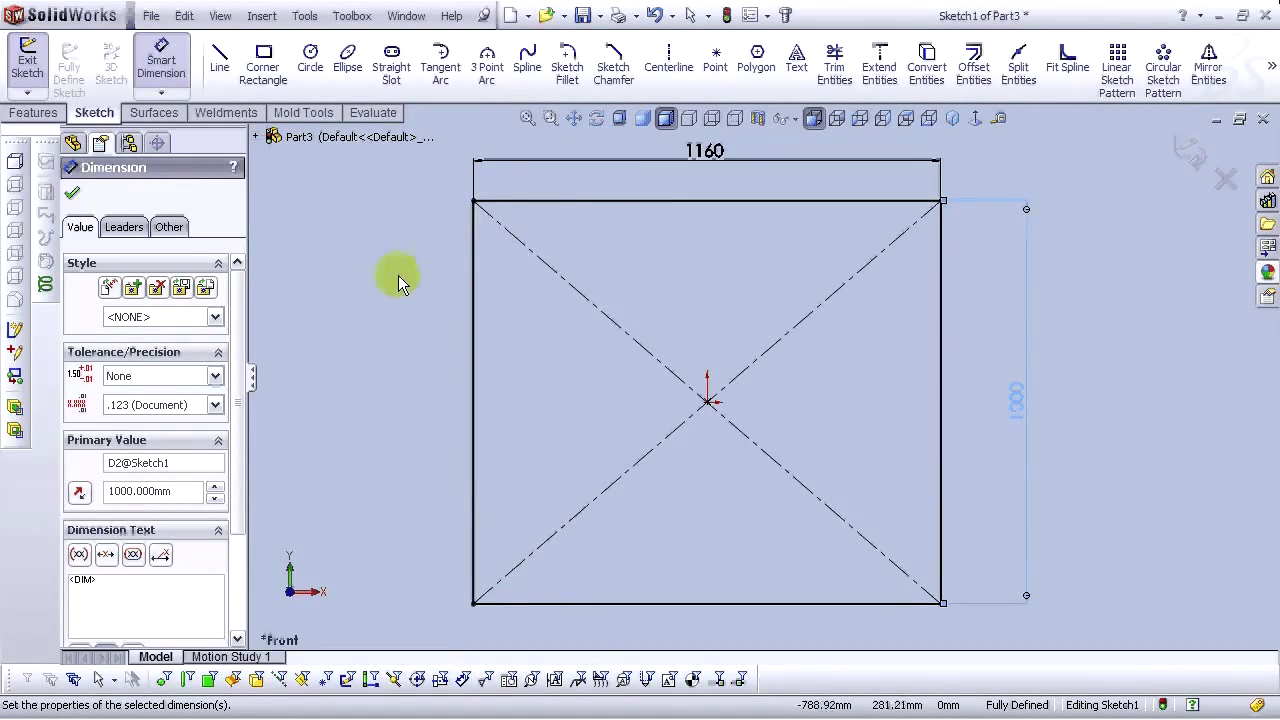
click(406, 232)
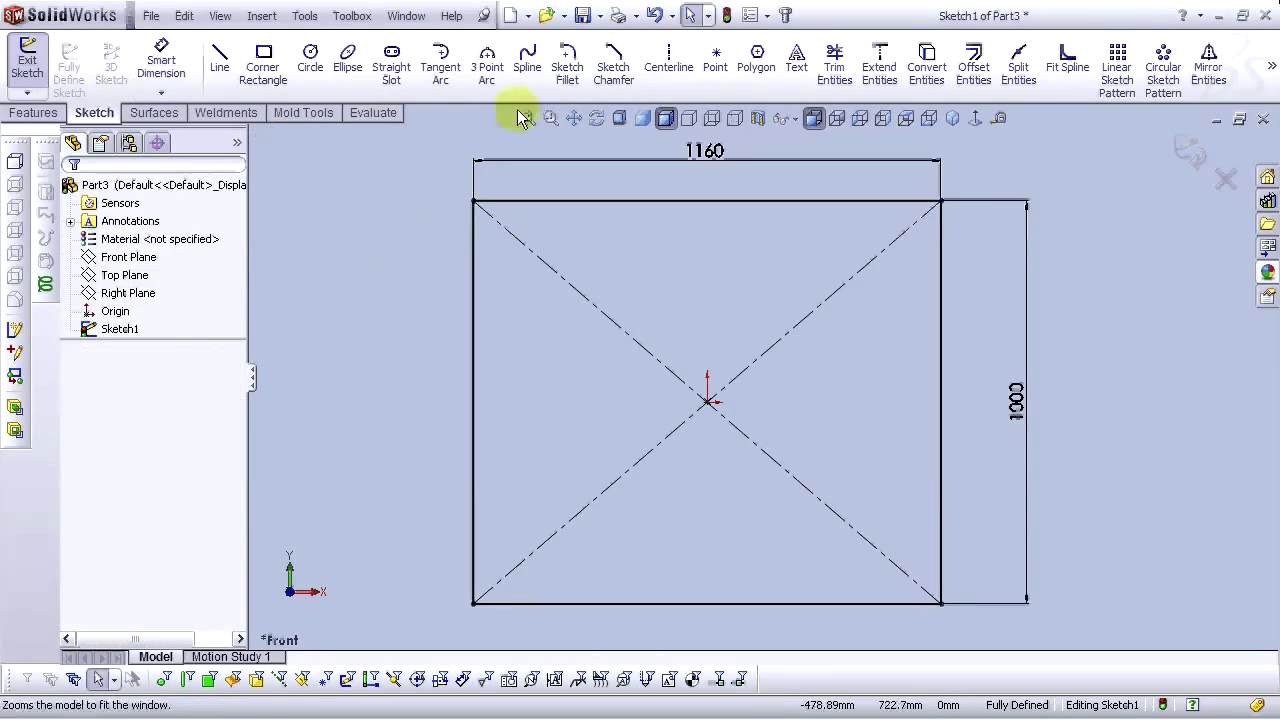
Round the rectangle's top-left and top-right corners with 150 mm sketch fillets
click(567, 66)
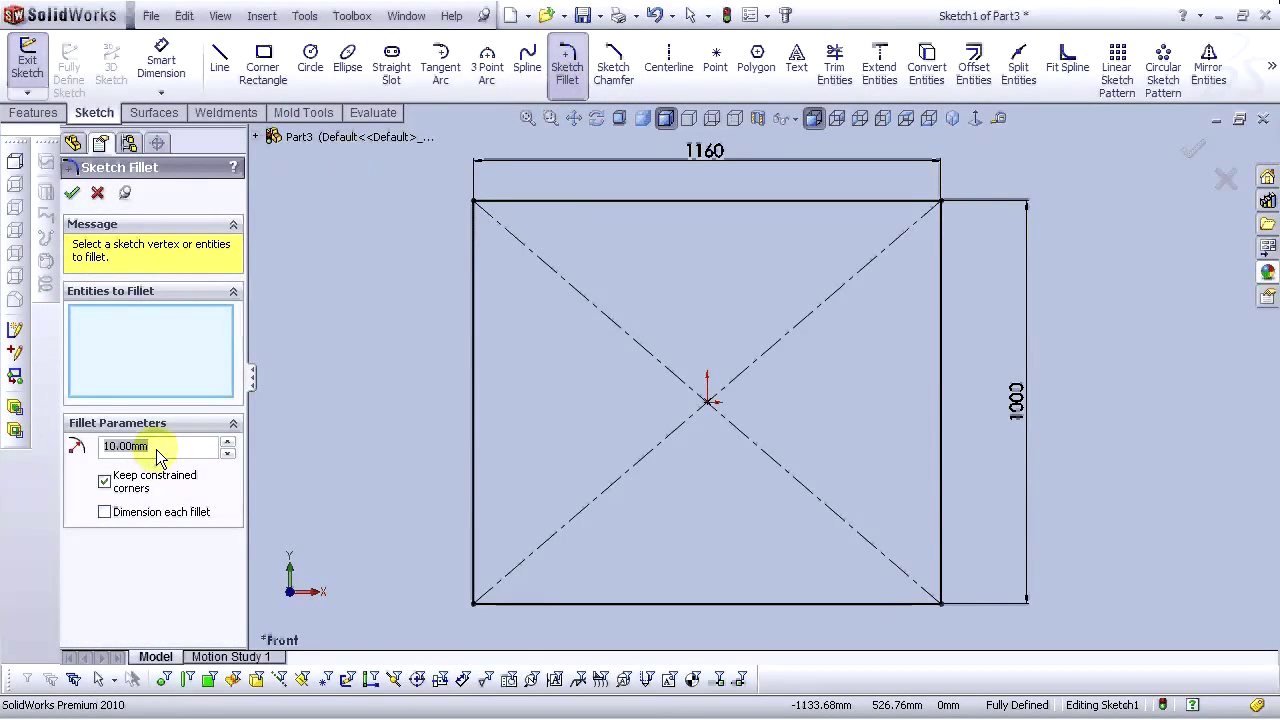
click(110, 370)
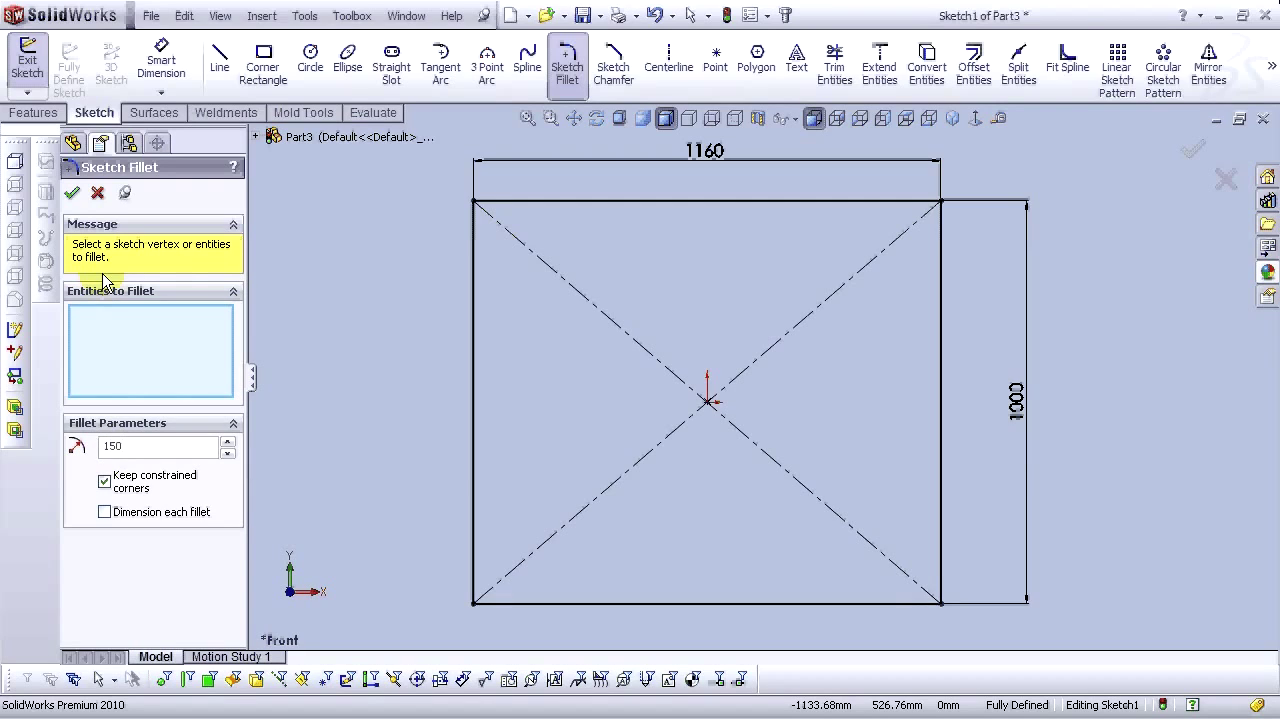
click(473, 201)
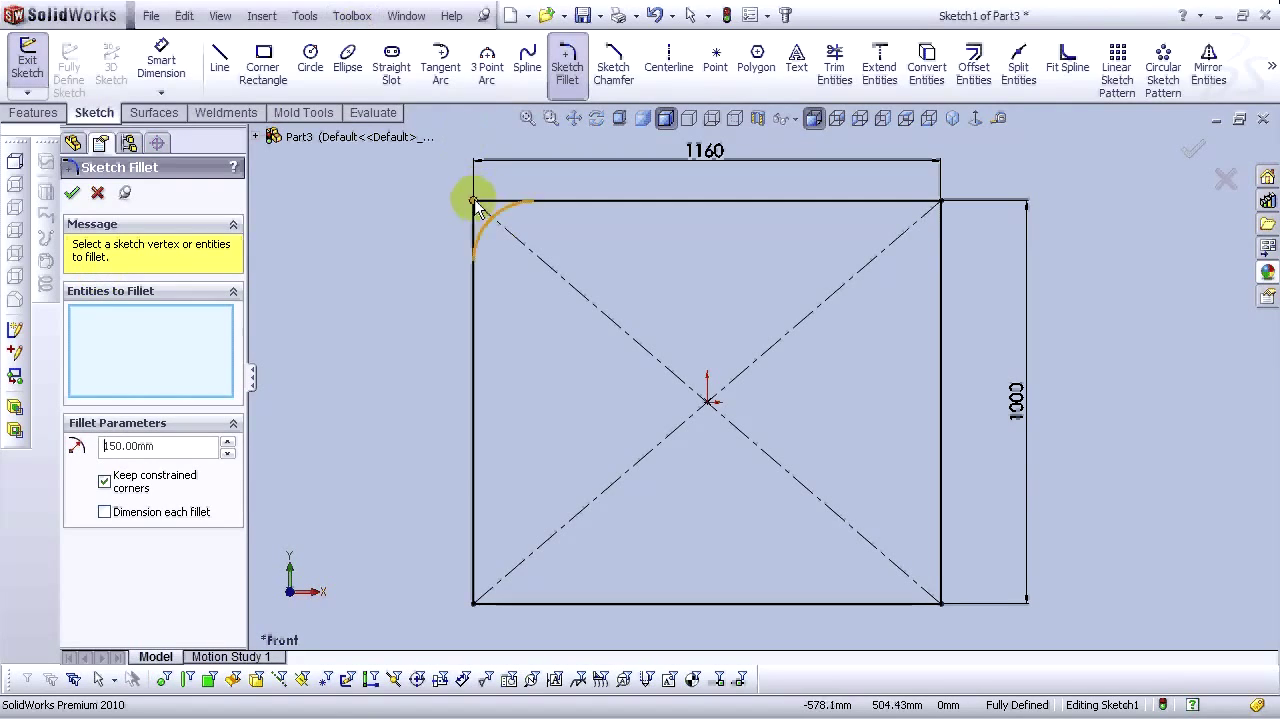
click(941, 201)
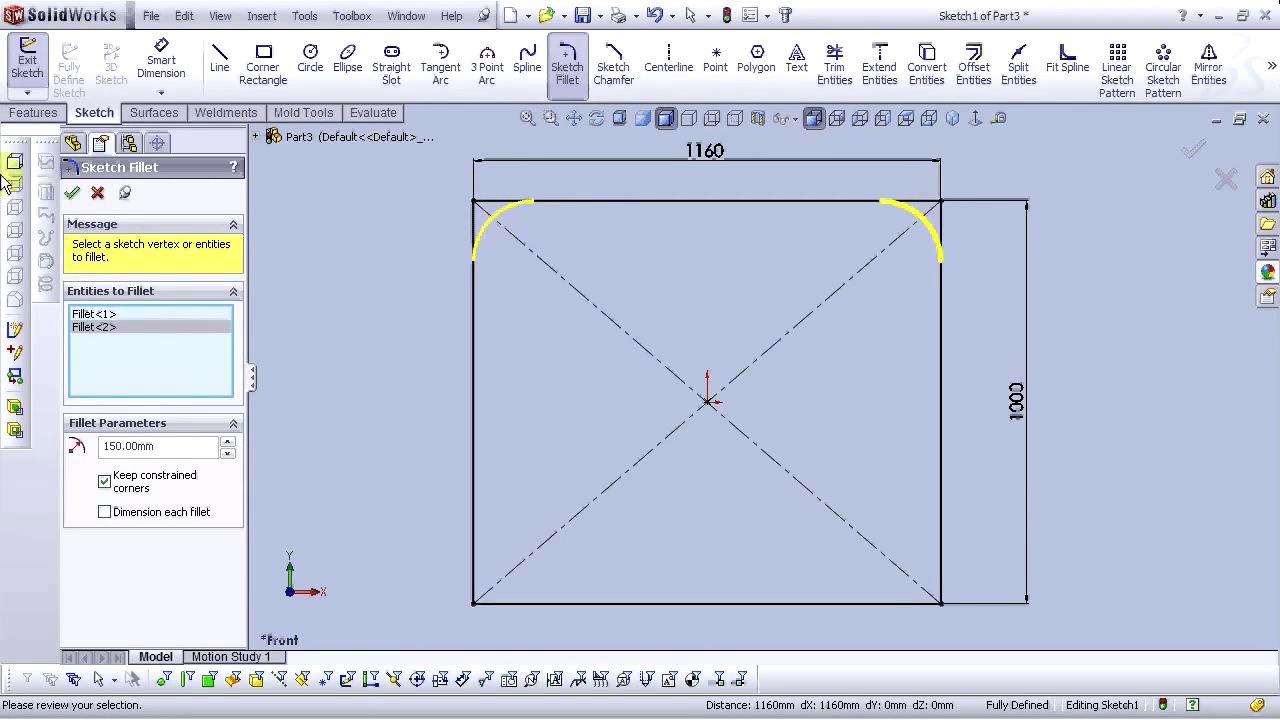
click(72, 193)
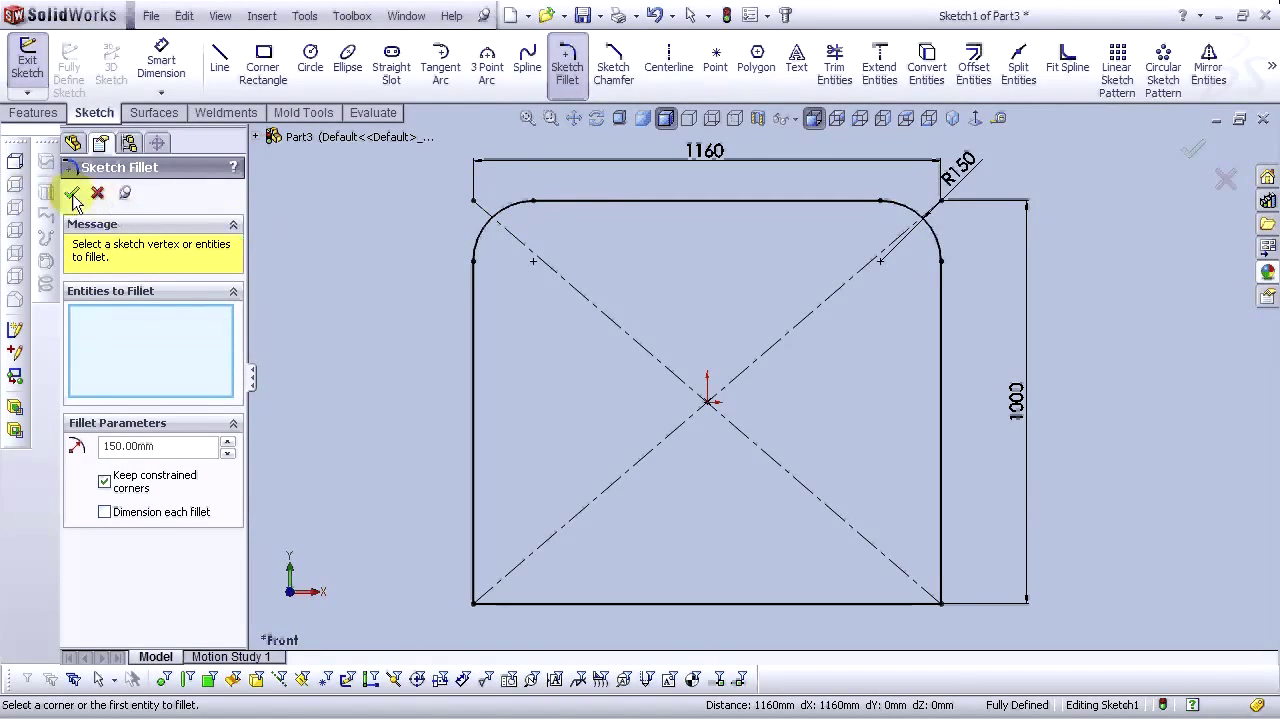
click(72, 193)
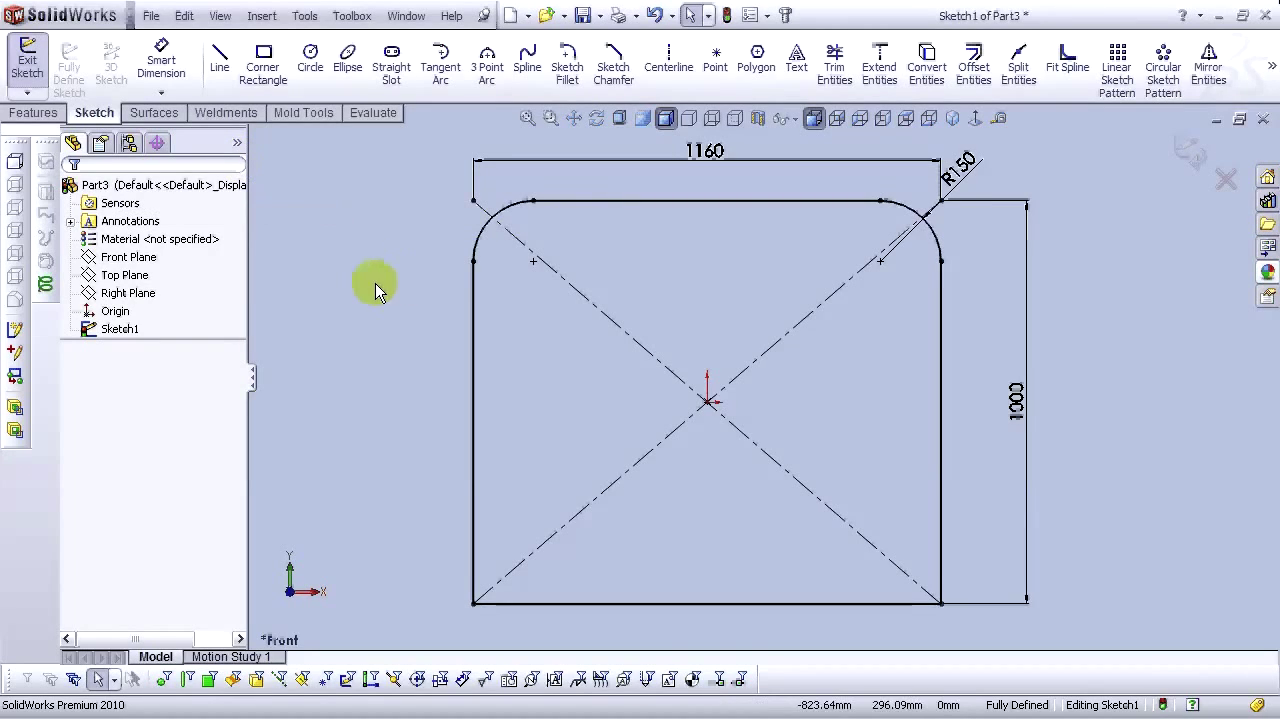
Convert the bottom line to construction geometry and reposition the R150 dimension
click(708, 606)
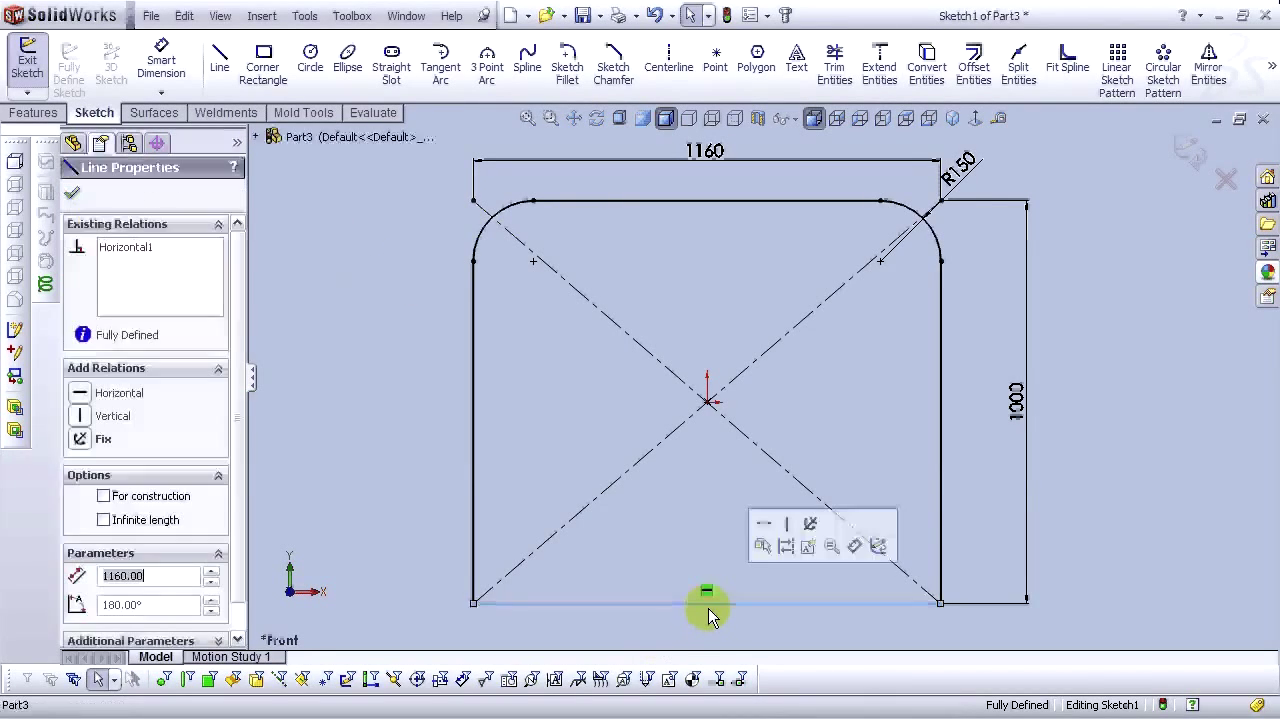
click(787, 546)
key(f)
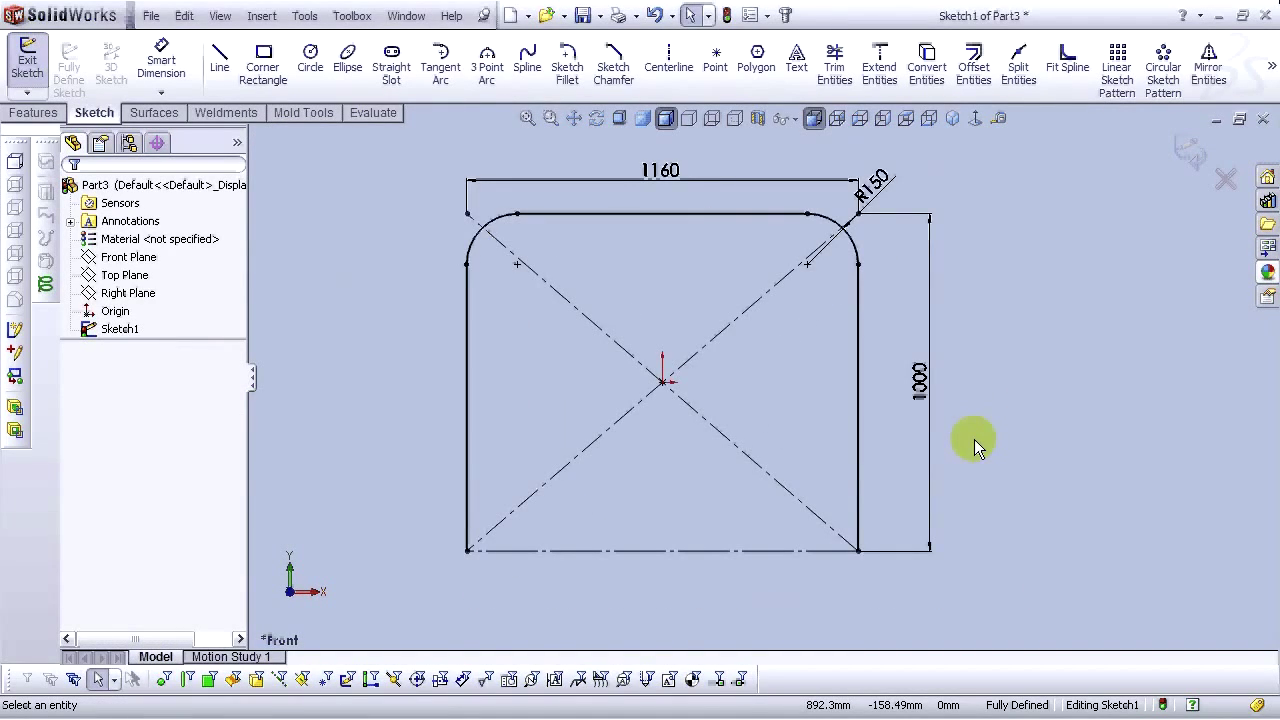
drag(875, 193, 889, 183)
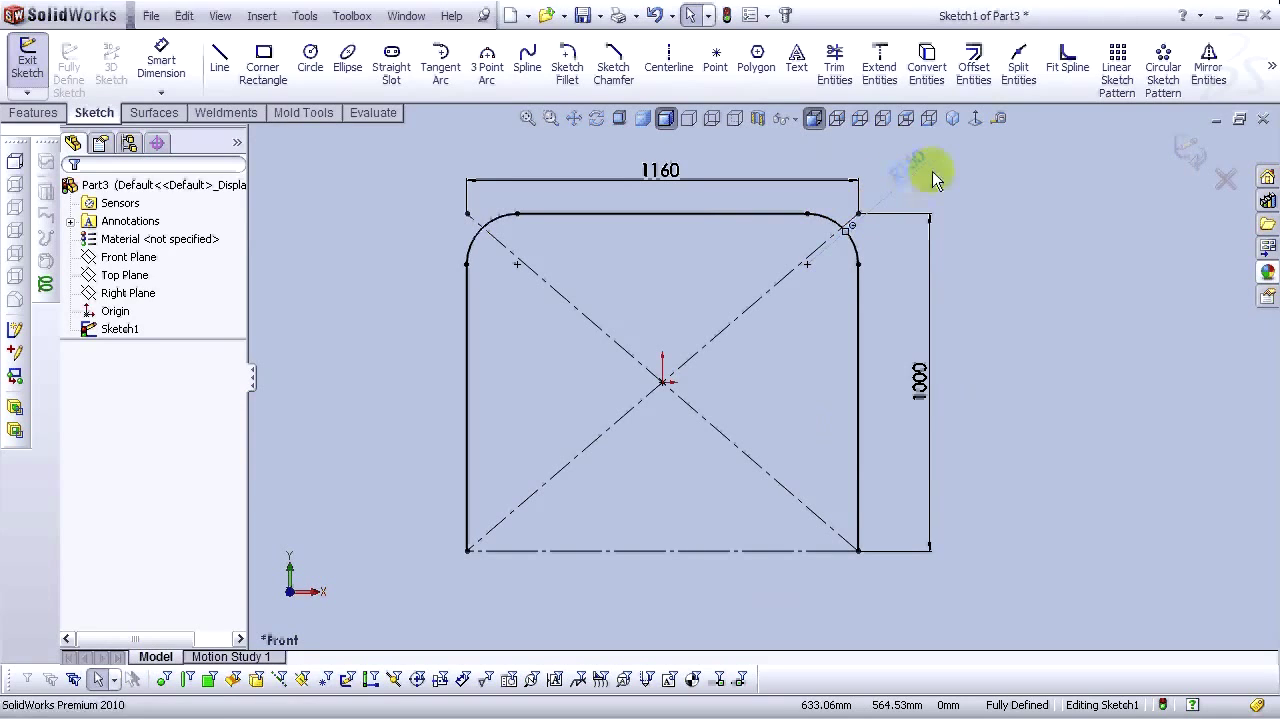
click(1027, 398)
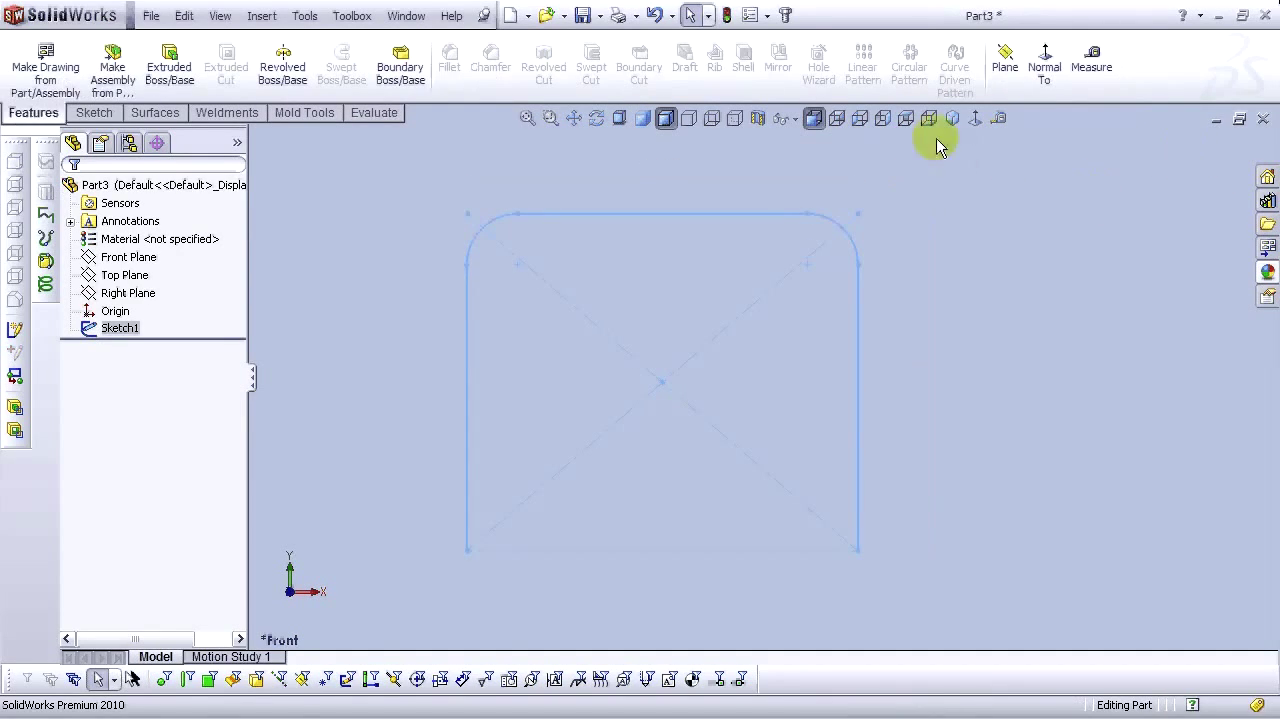
click(952, 118)
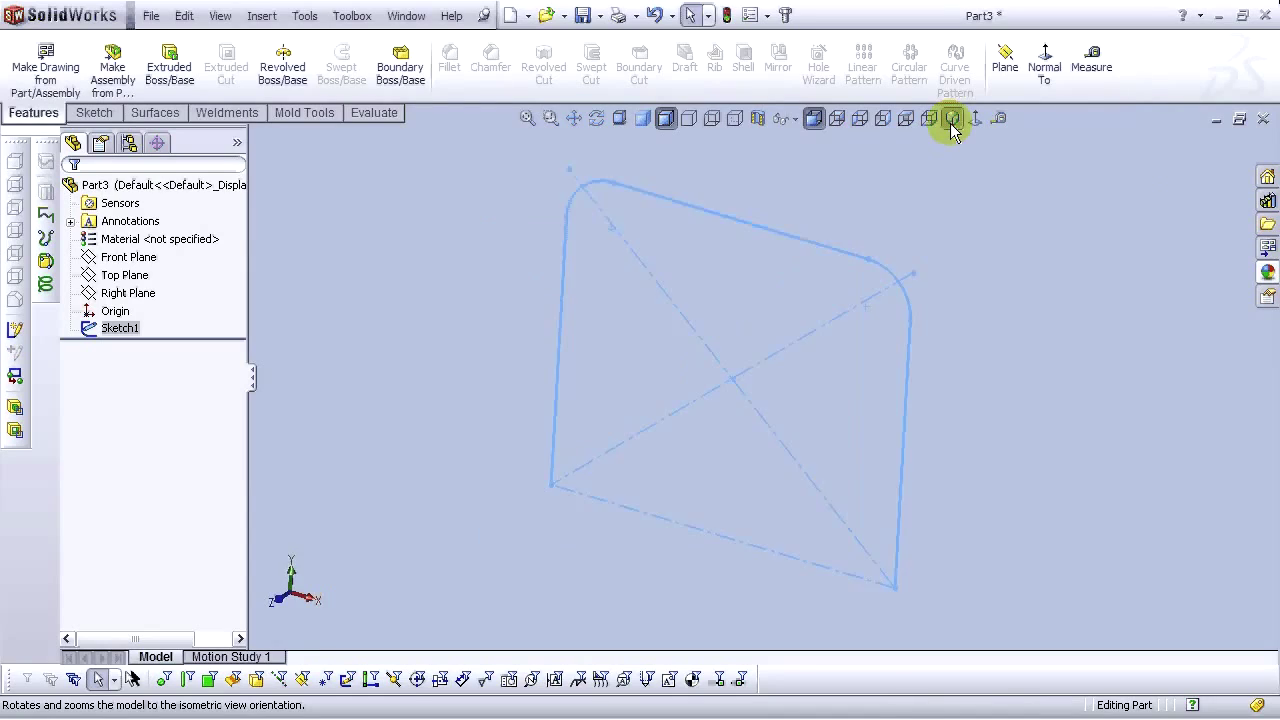
Create Plane1 through the left leg's bottom endpoint, perpendicular to the vertical leg line
click(448, 385)
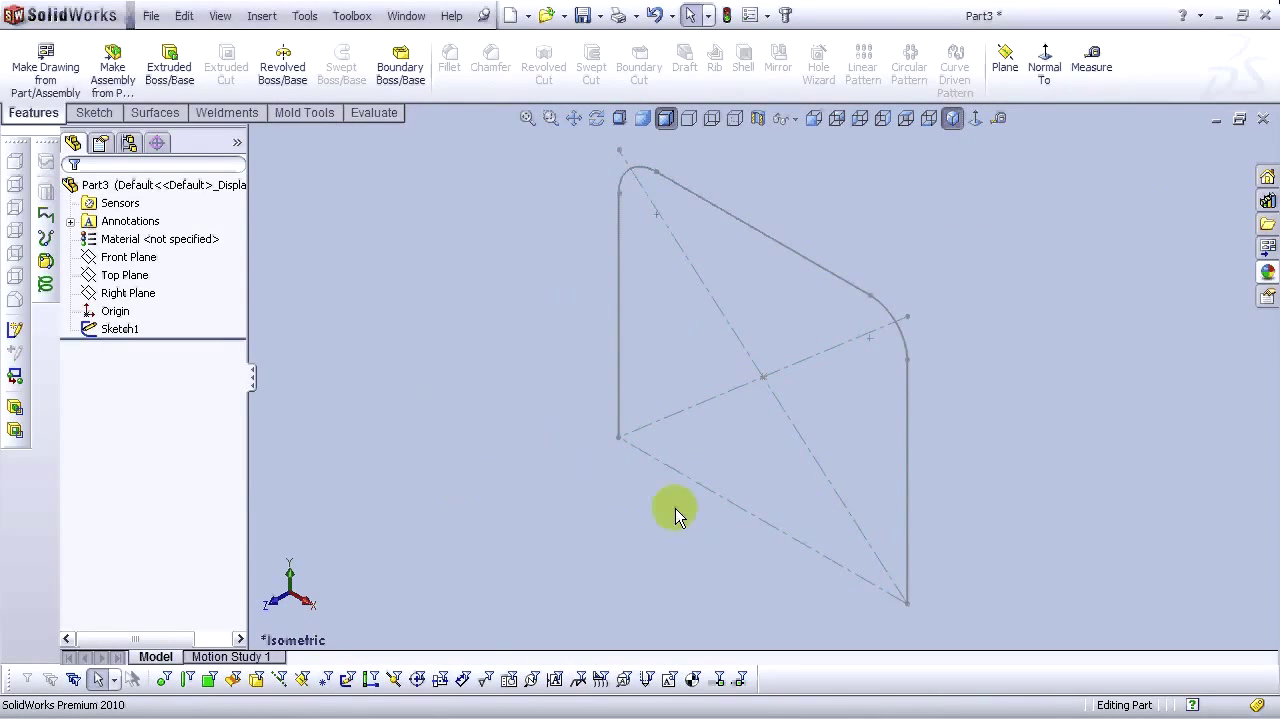
click(1003, 78)
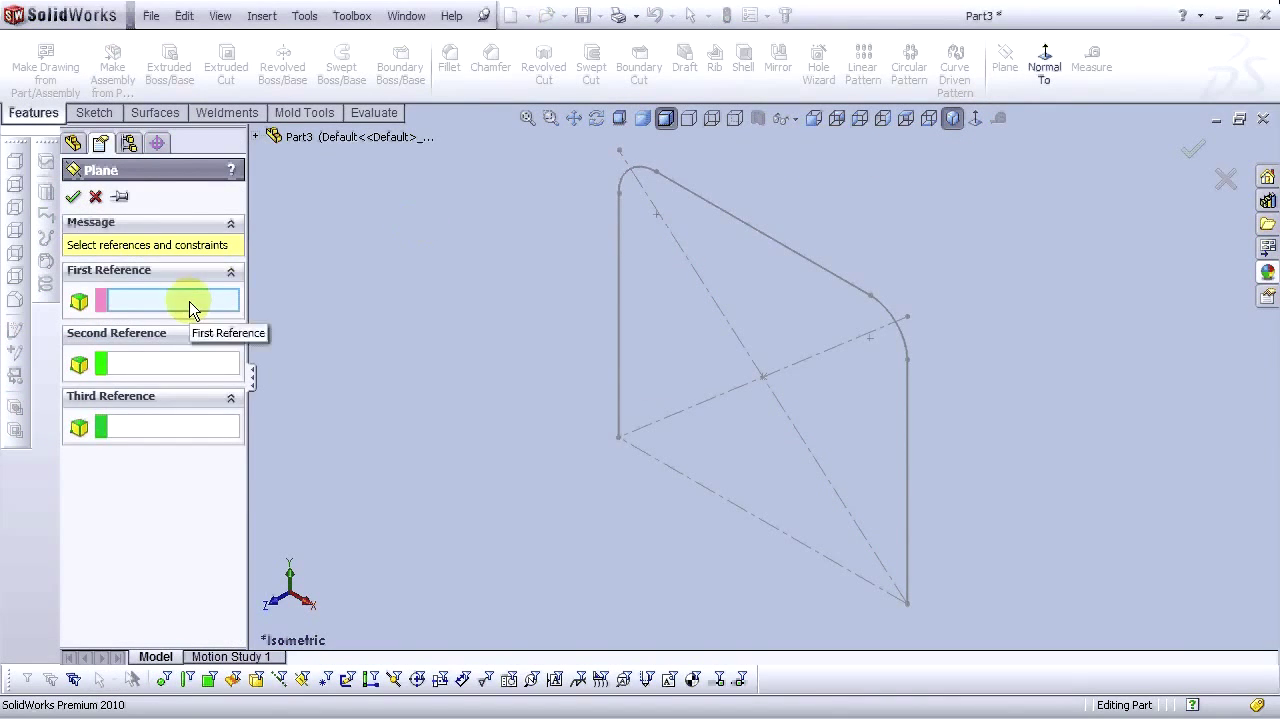
click(619, 440)
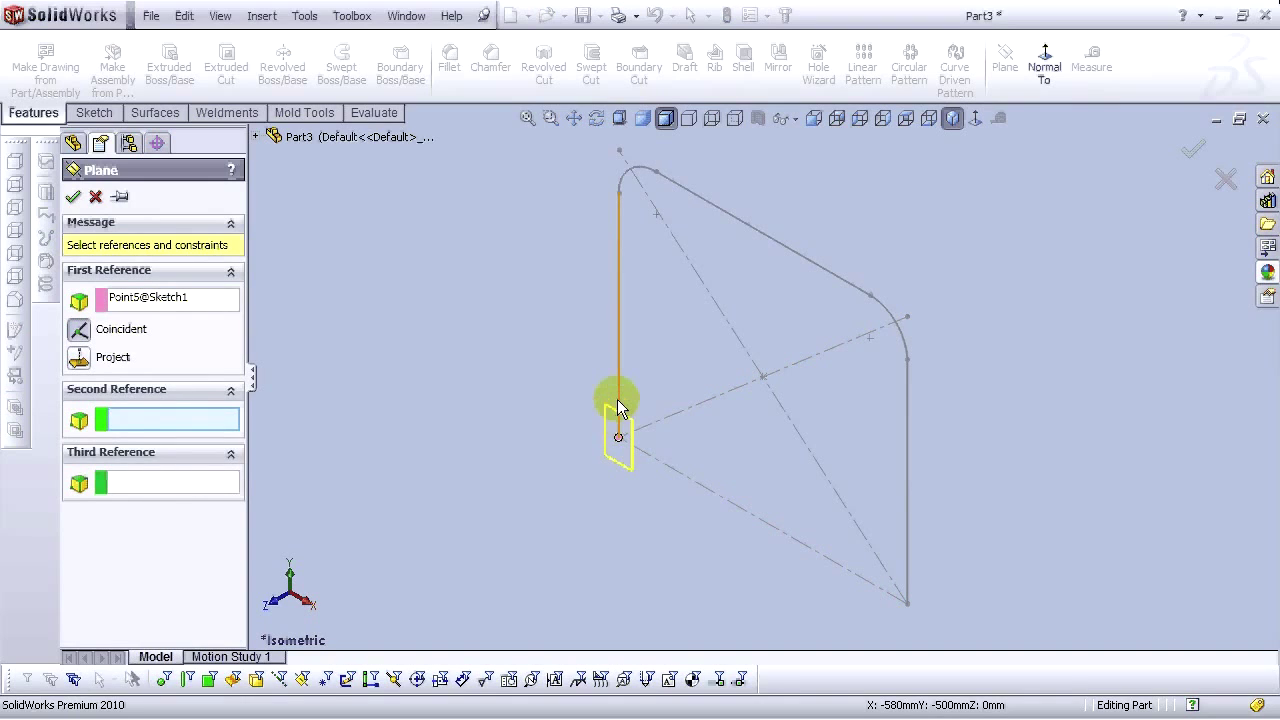
click(619, 394)
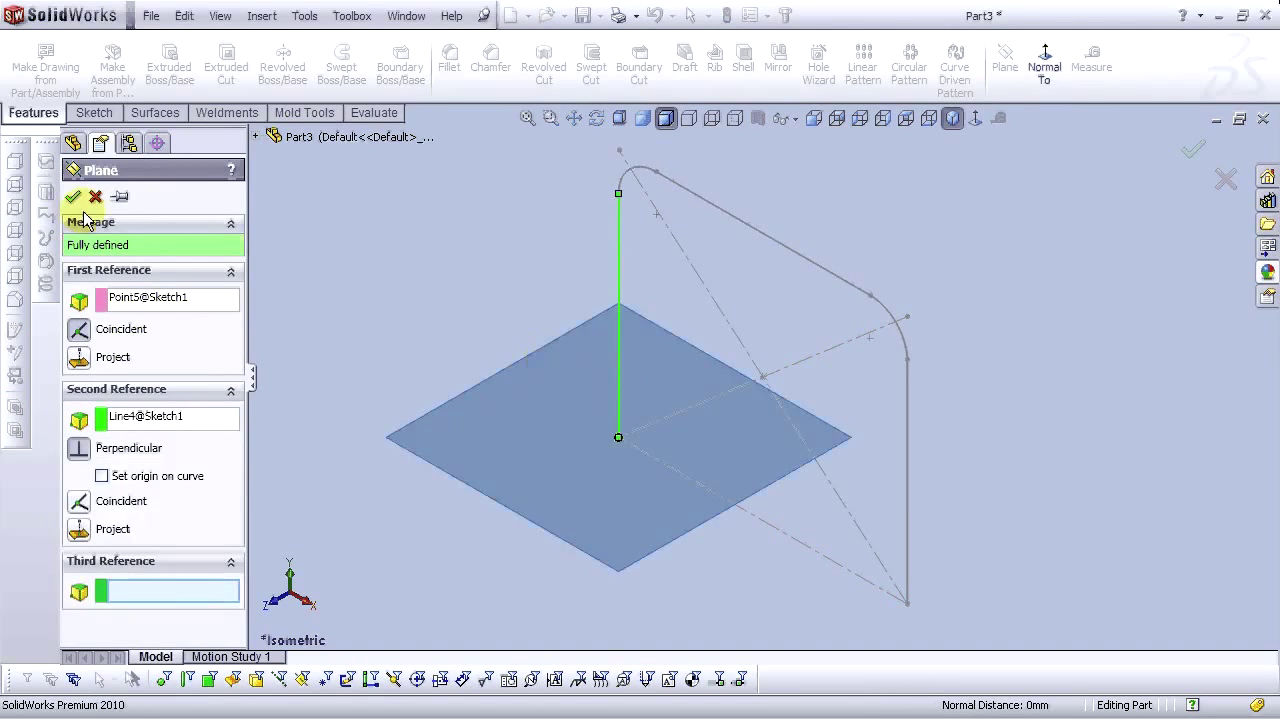
click(72, 198)
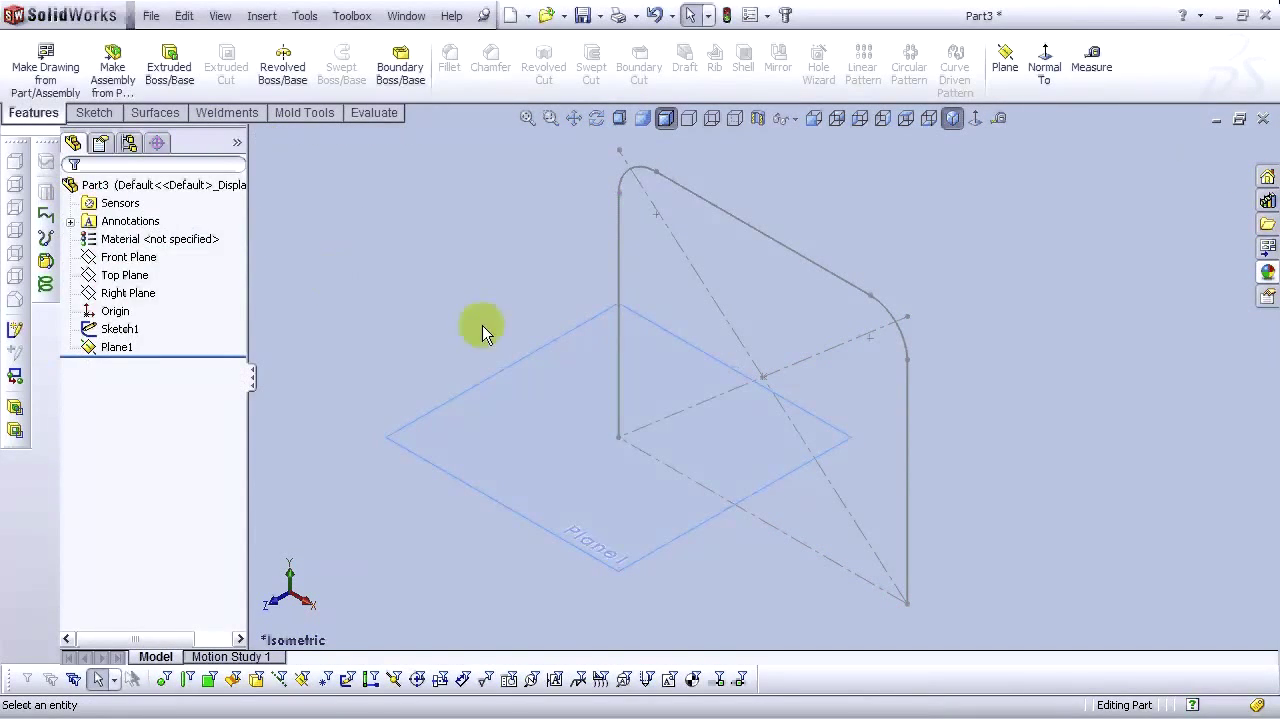
click(519, 449)
Sketch a 30 mm diameter circle on Plane1 at the left leg's bottom end, then exit
click(597, 386)
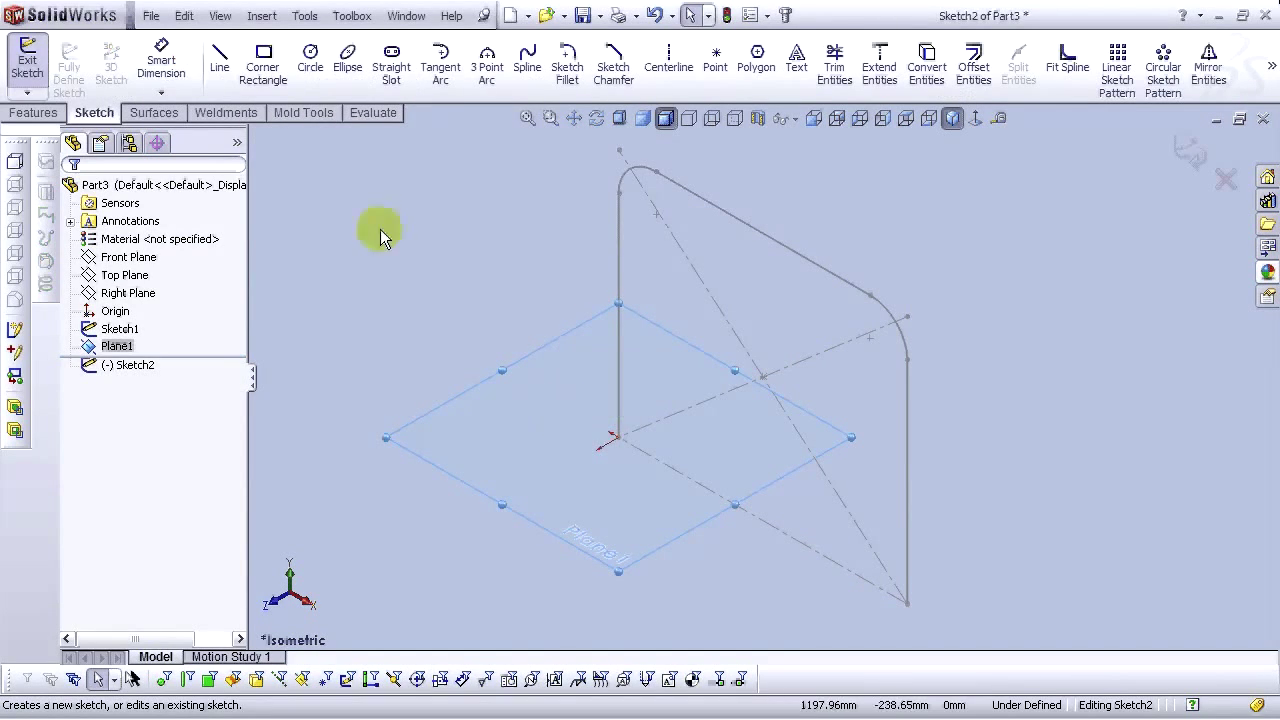
click(310, 62)
scroll(640, 465, down, 5)
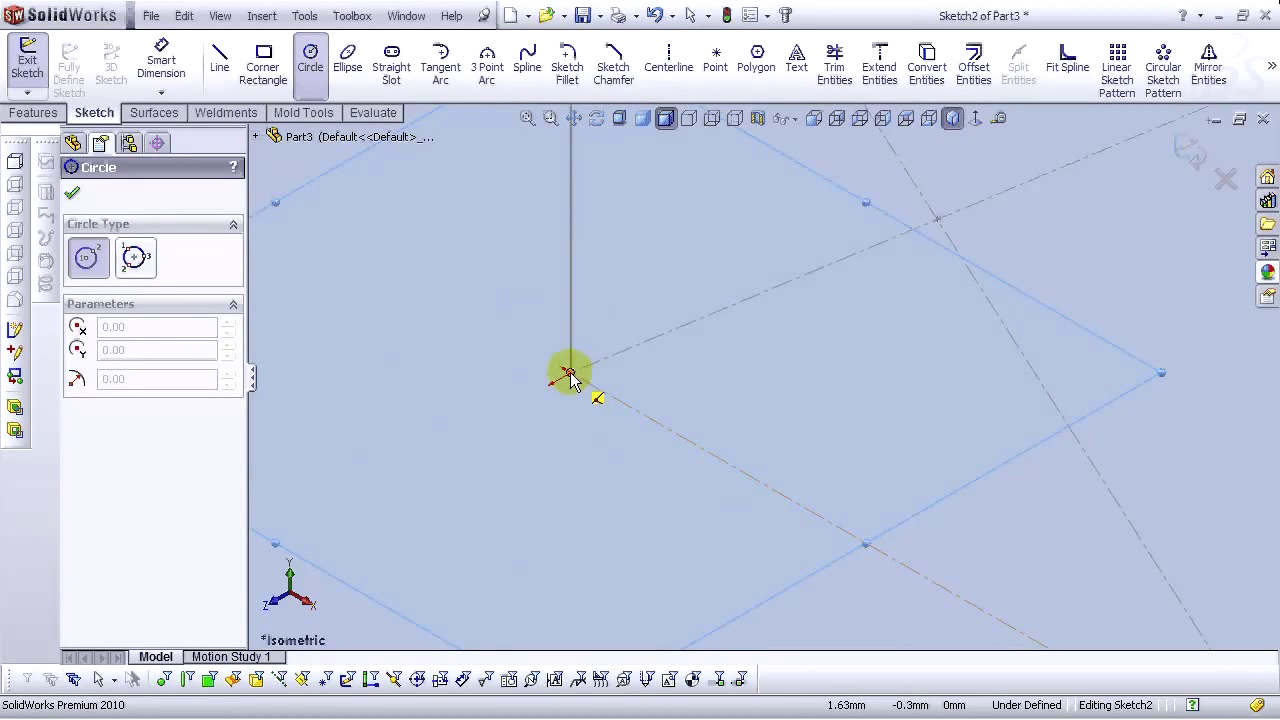
drag(568, 375, 542, 370)
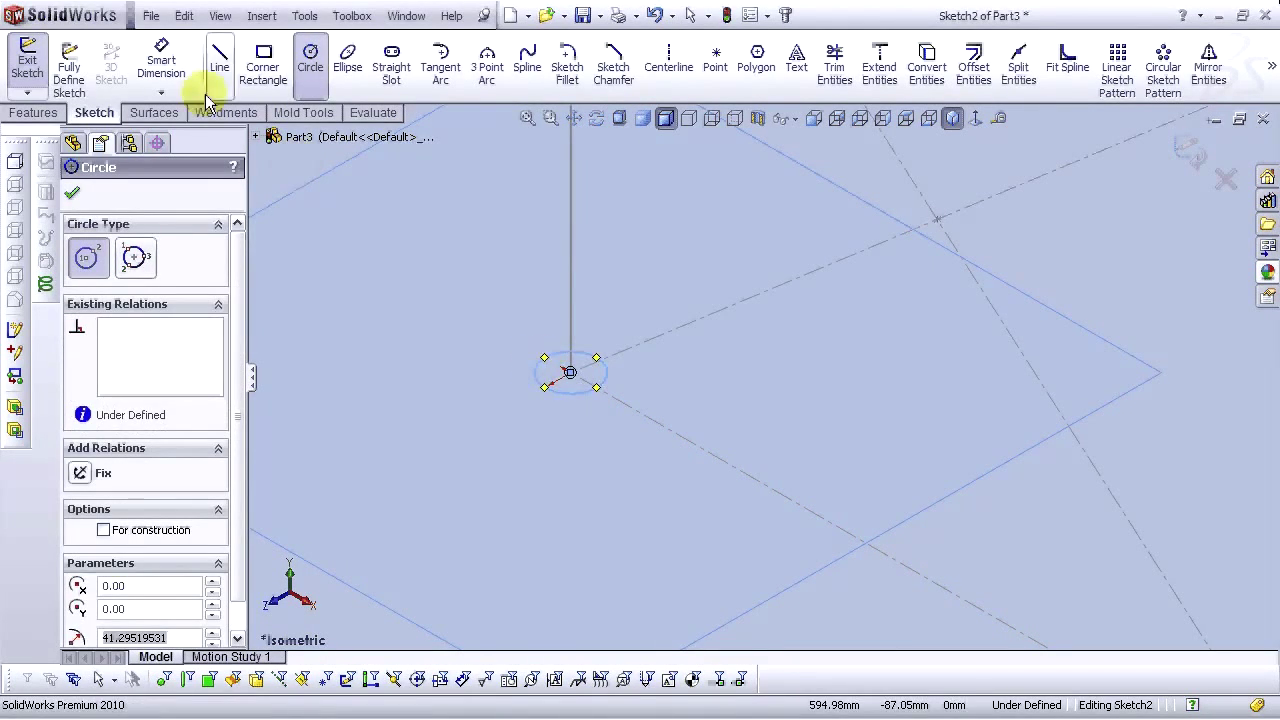
click(161, 62)
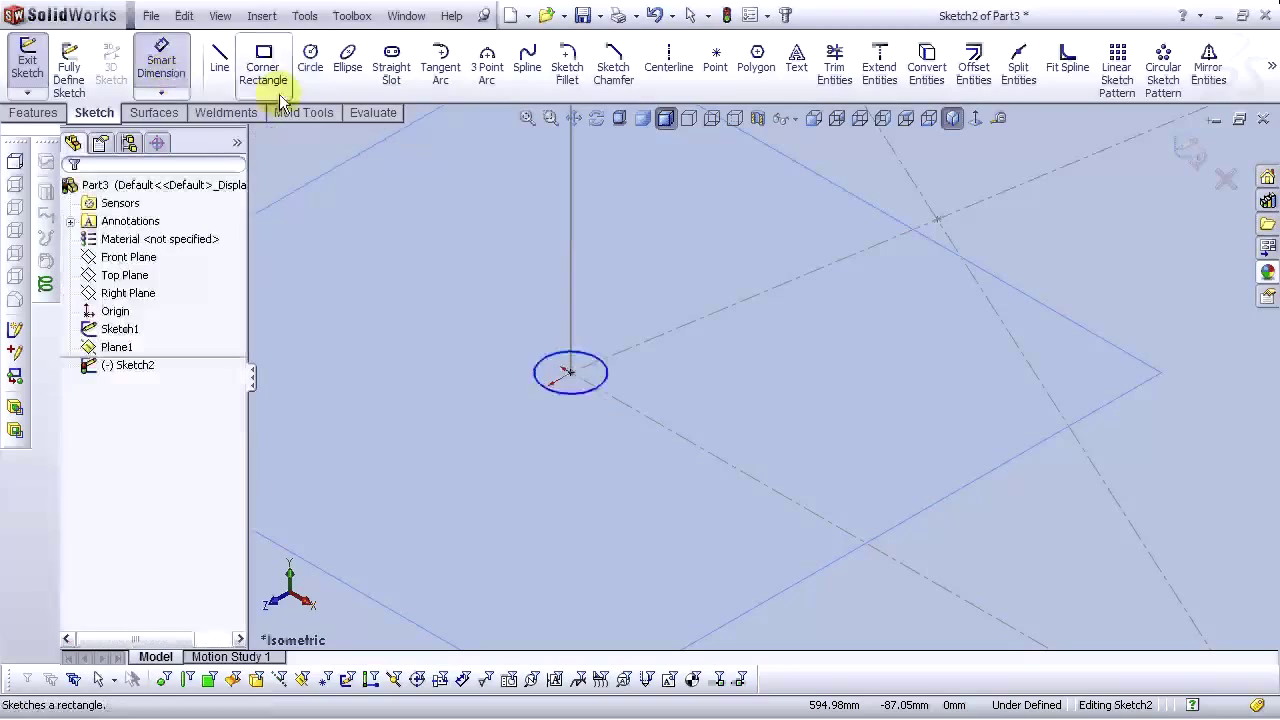
click(545, 359)
click(448, 319)
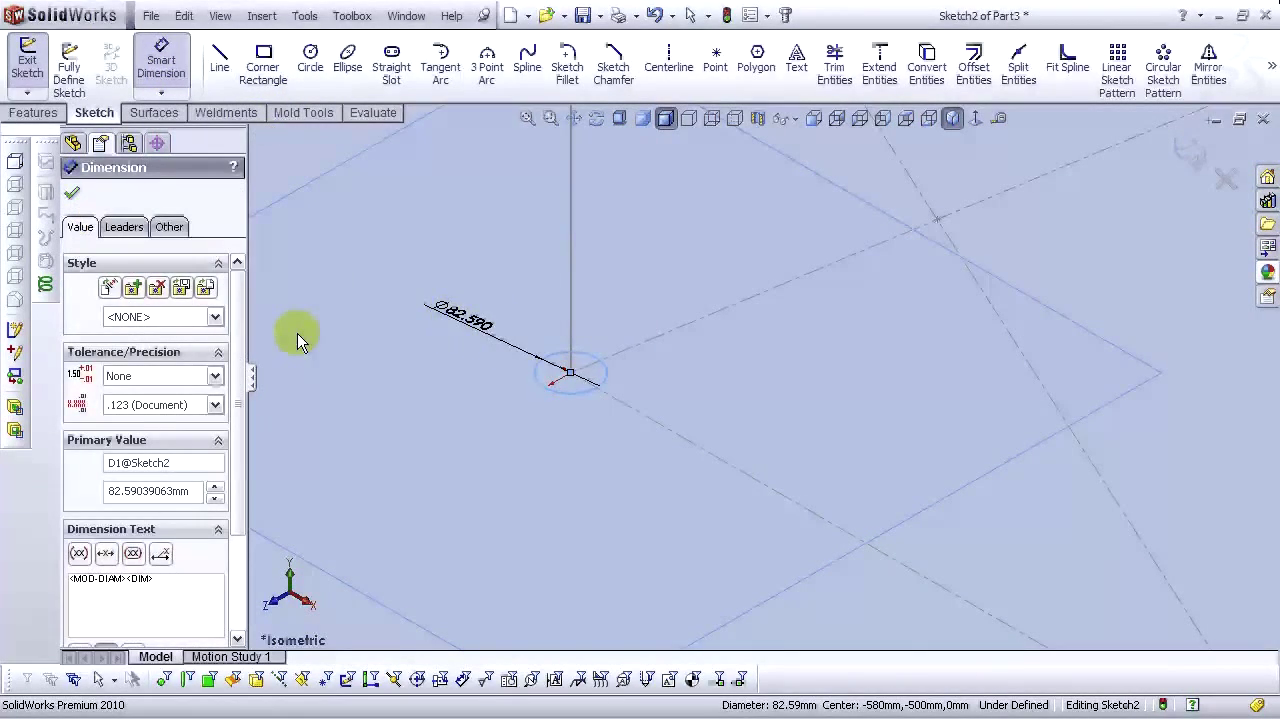
text(30)
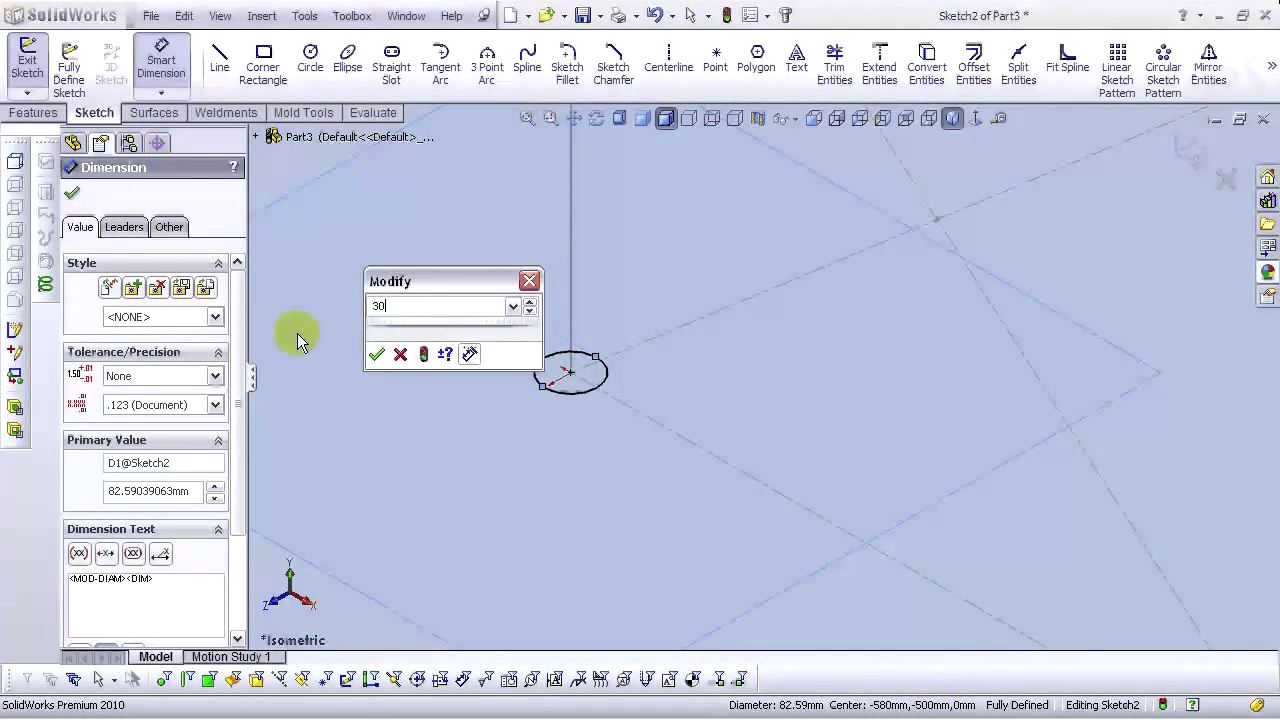
key(Return)
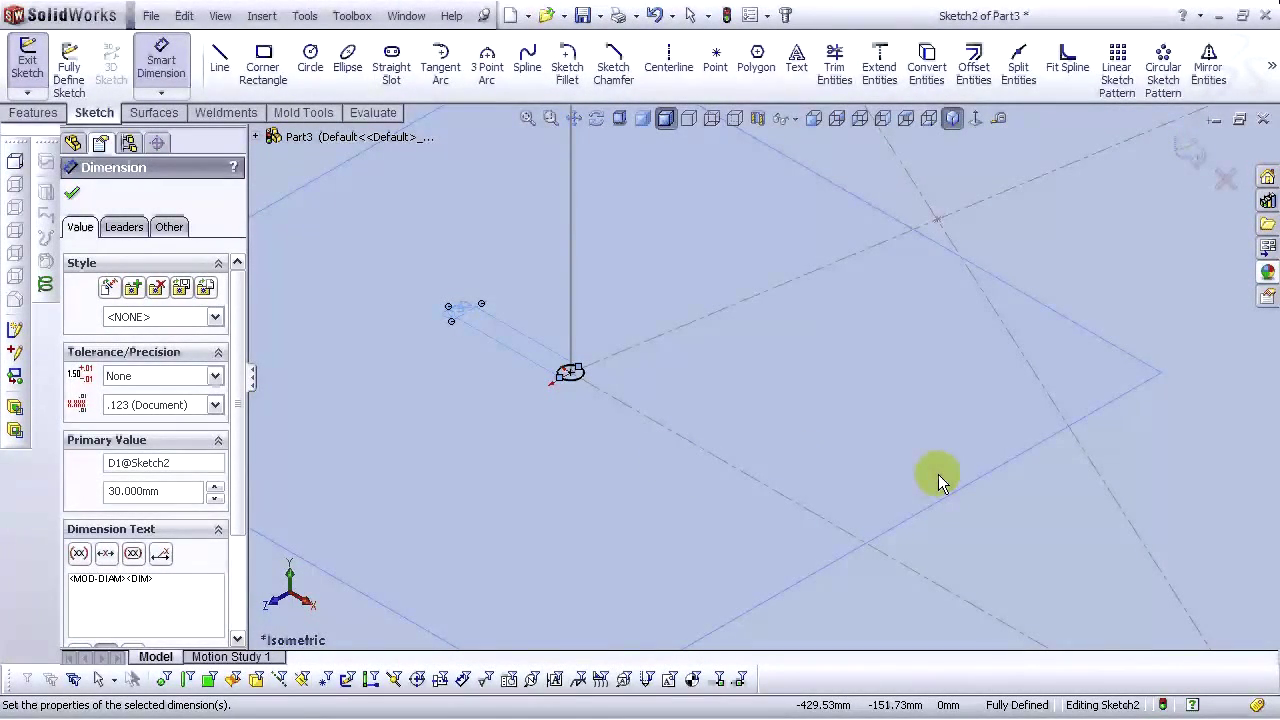
scroll(885, 474, up, 5)
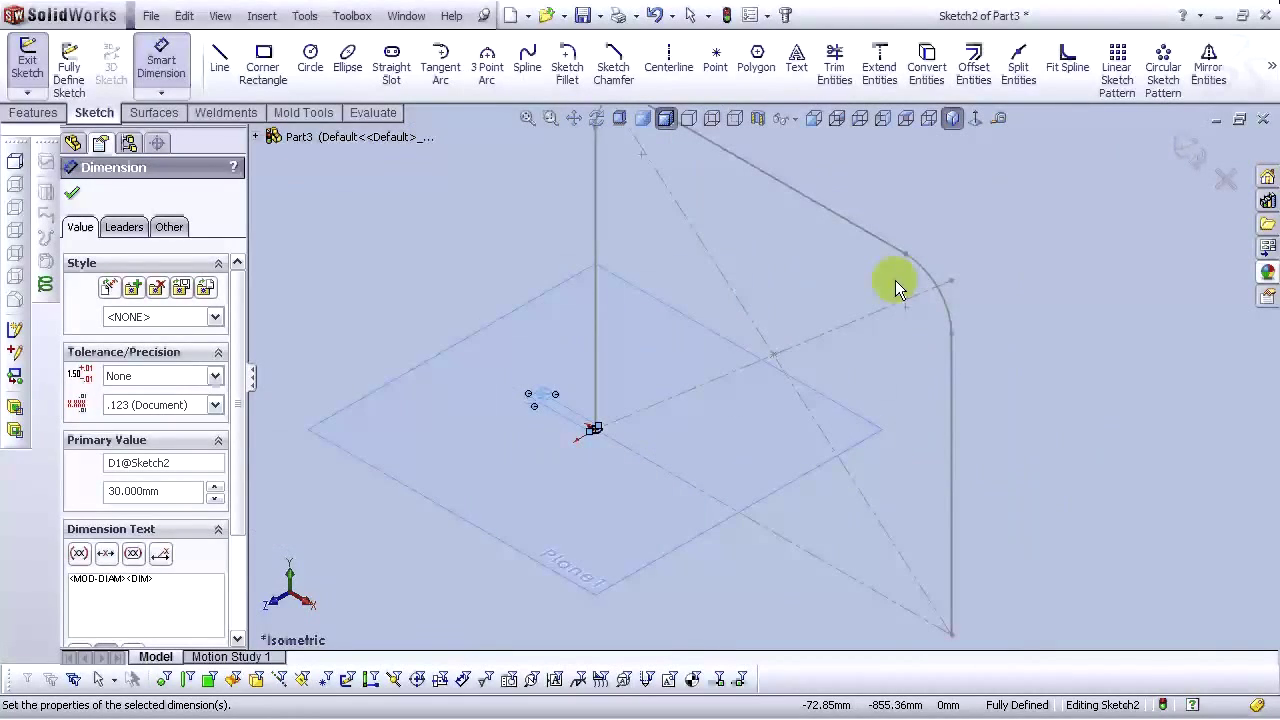
click(1187, 152)
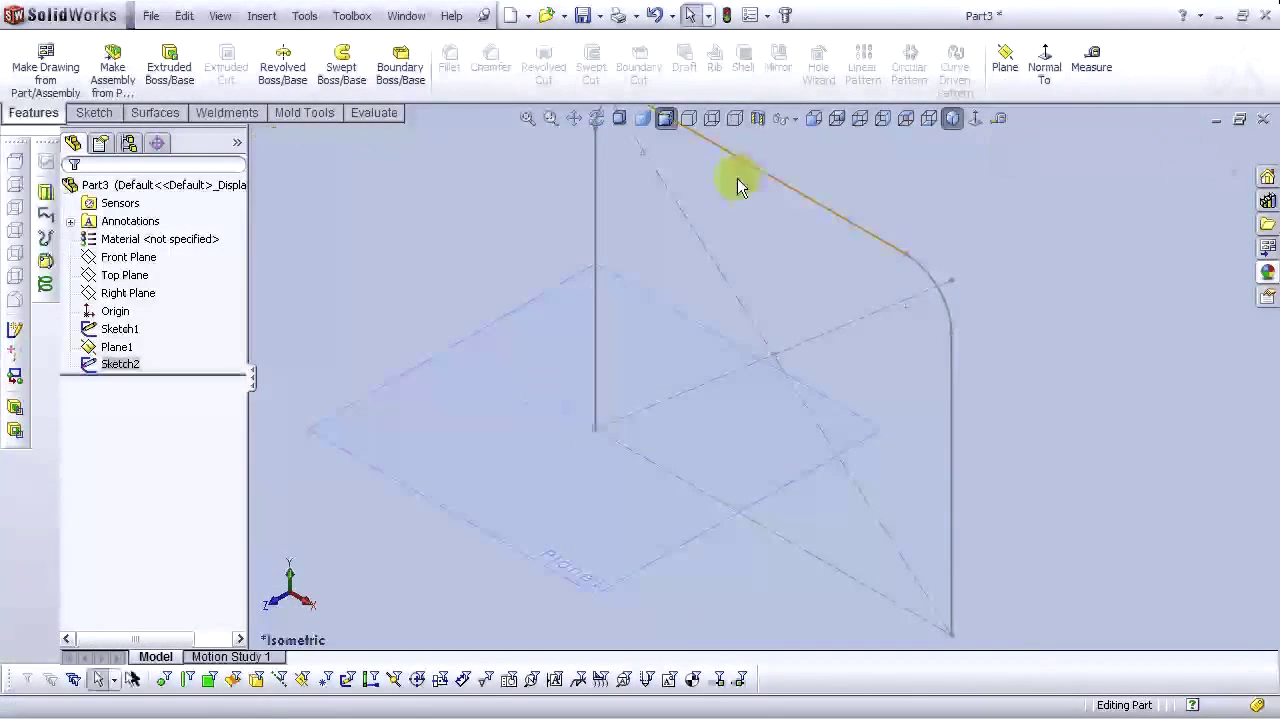
click(508, 351)
Hide Plane1 and start a sweep with Sketch2 as profile and Sketch1 as path
click(586, 270)
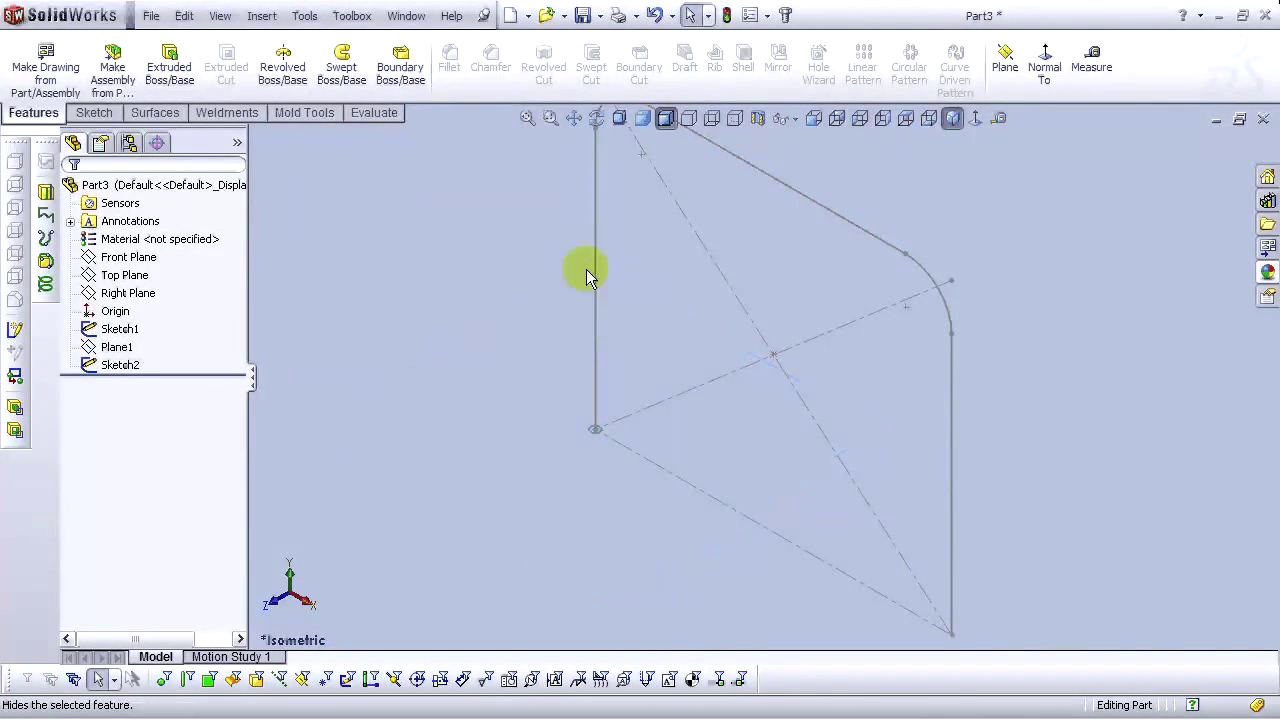
key(f)
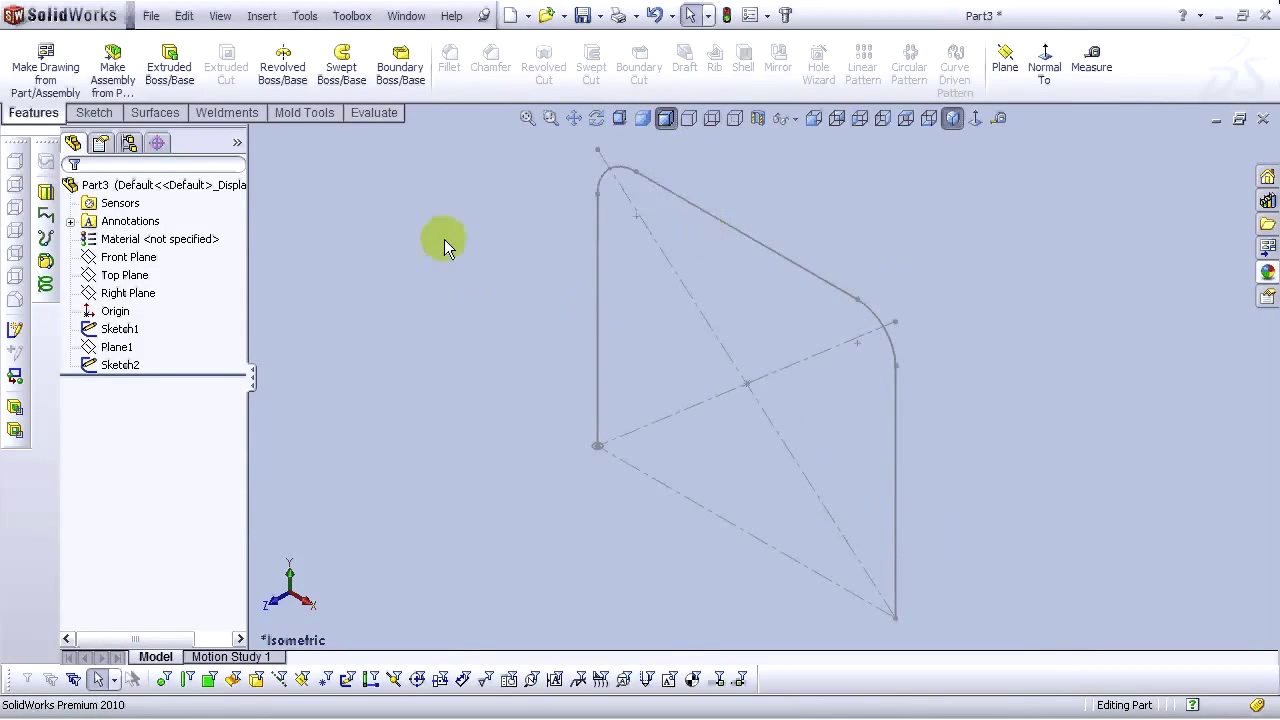
click(341, 72)
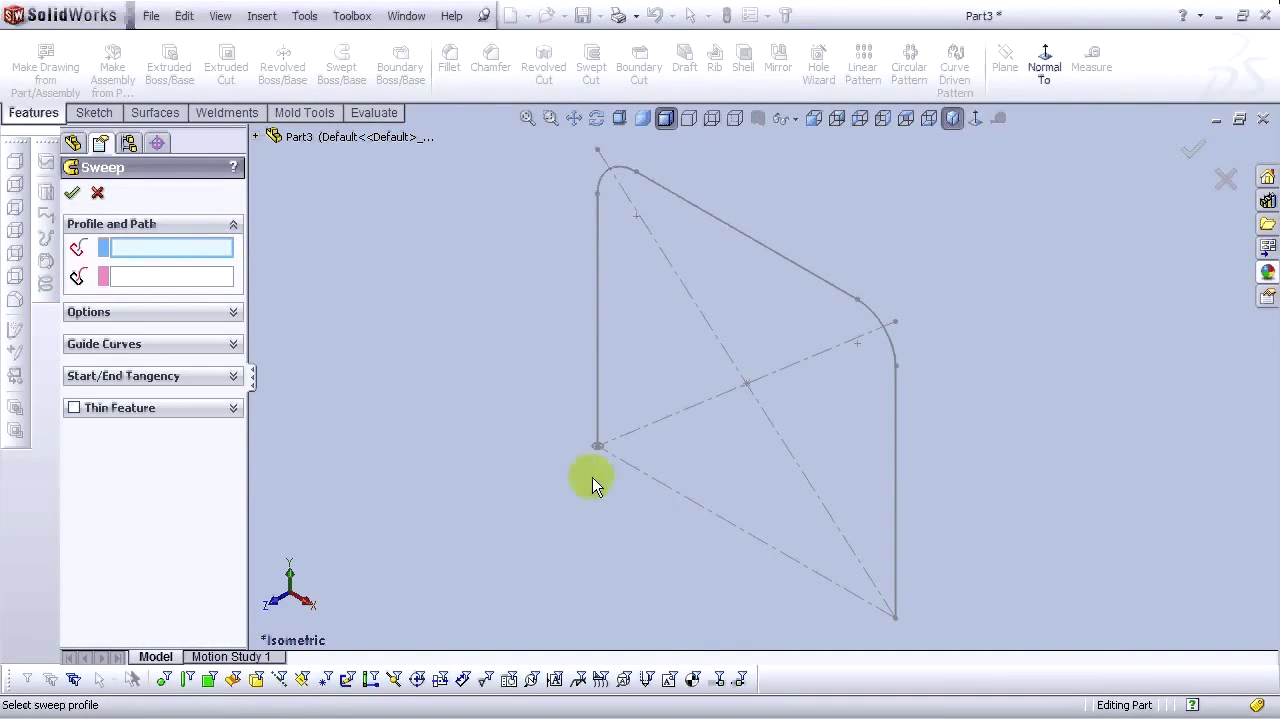
click(597, 451)
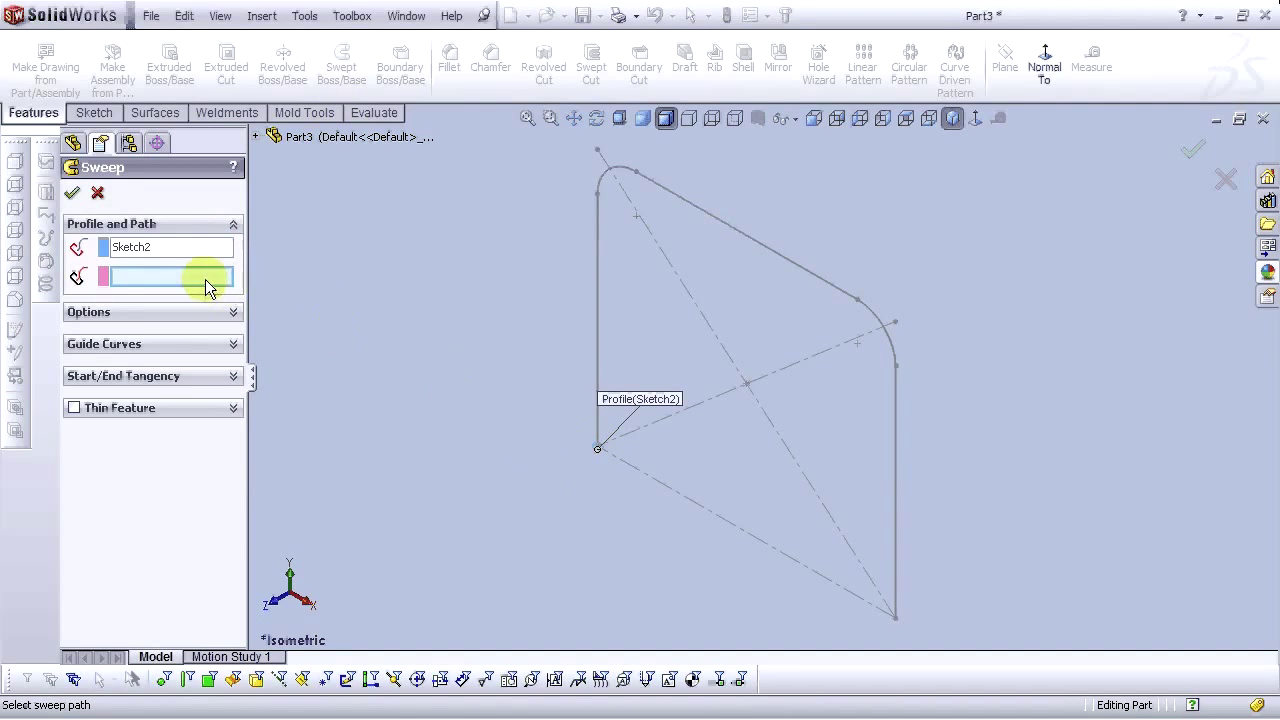
click(599, 321)
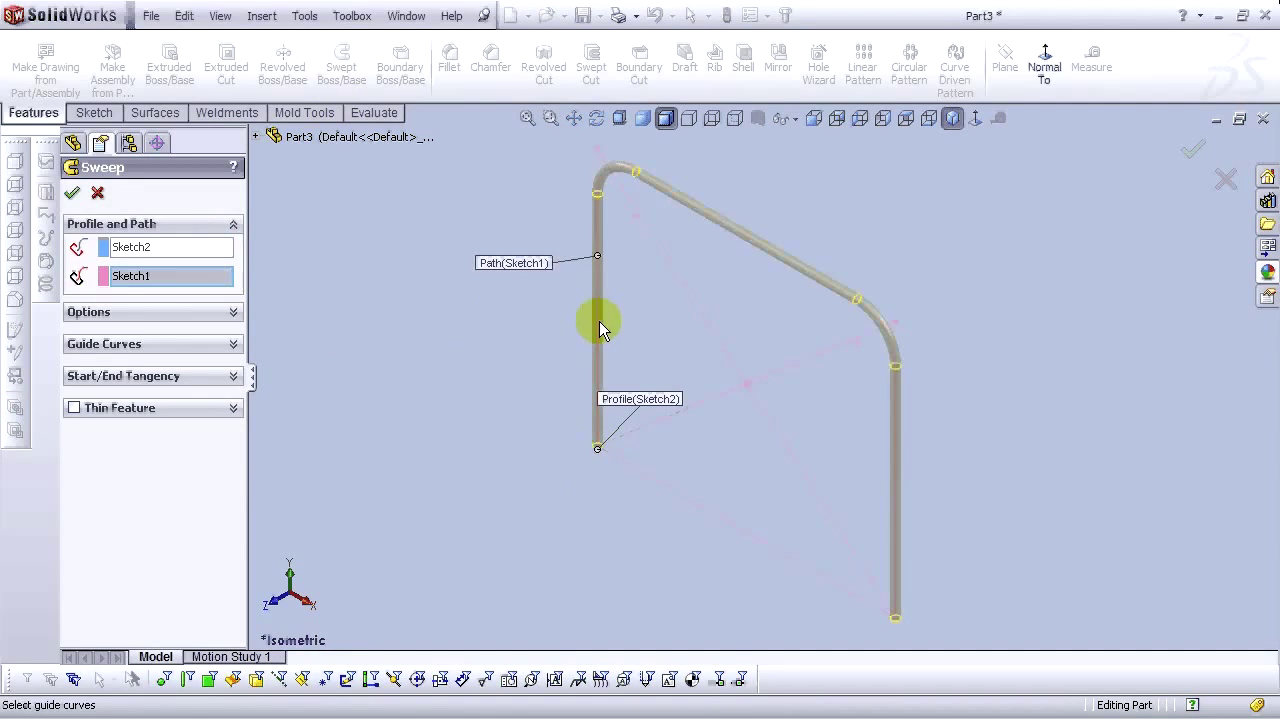
Set Minimum Twist alignment and a reversed 2 mm thin-feature wall
click(163, 318)
click(150, 397)
click(155, 431)
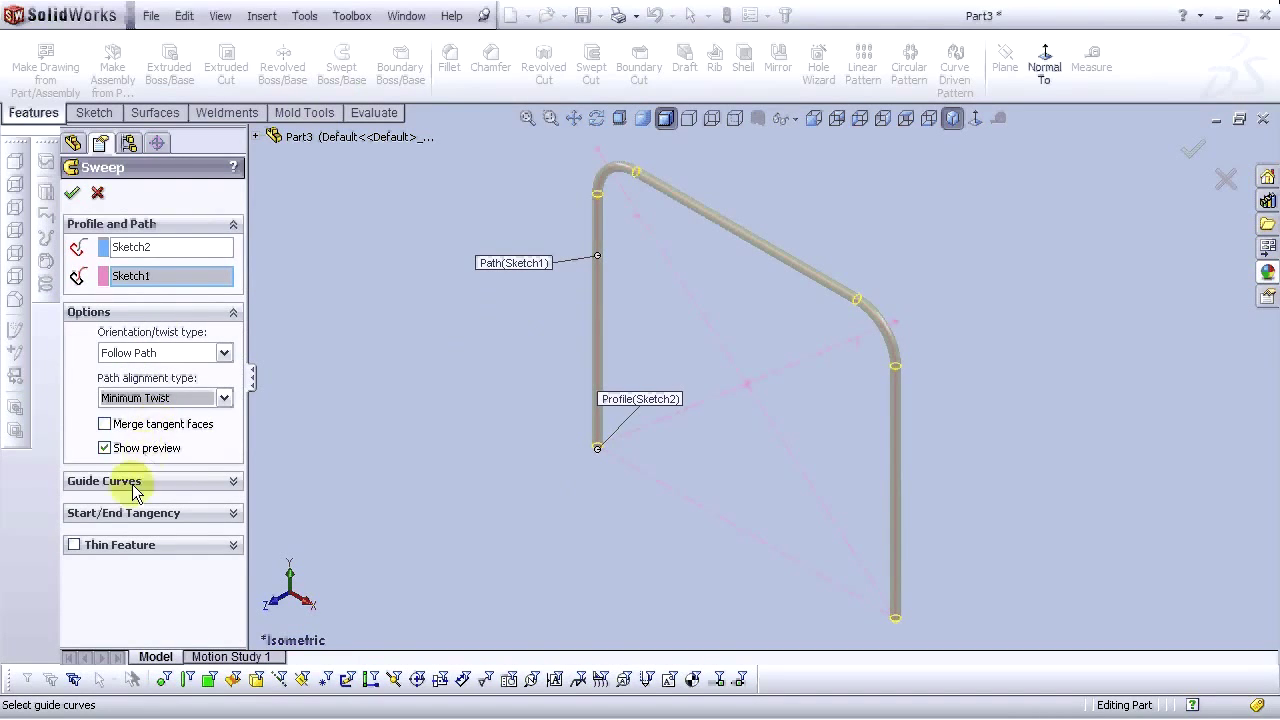
click(73, 546)
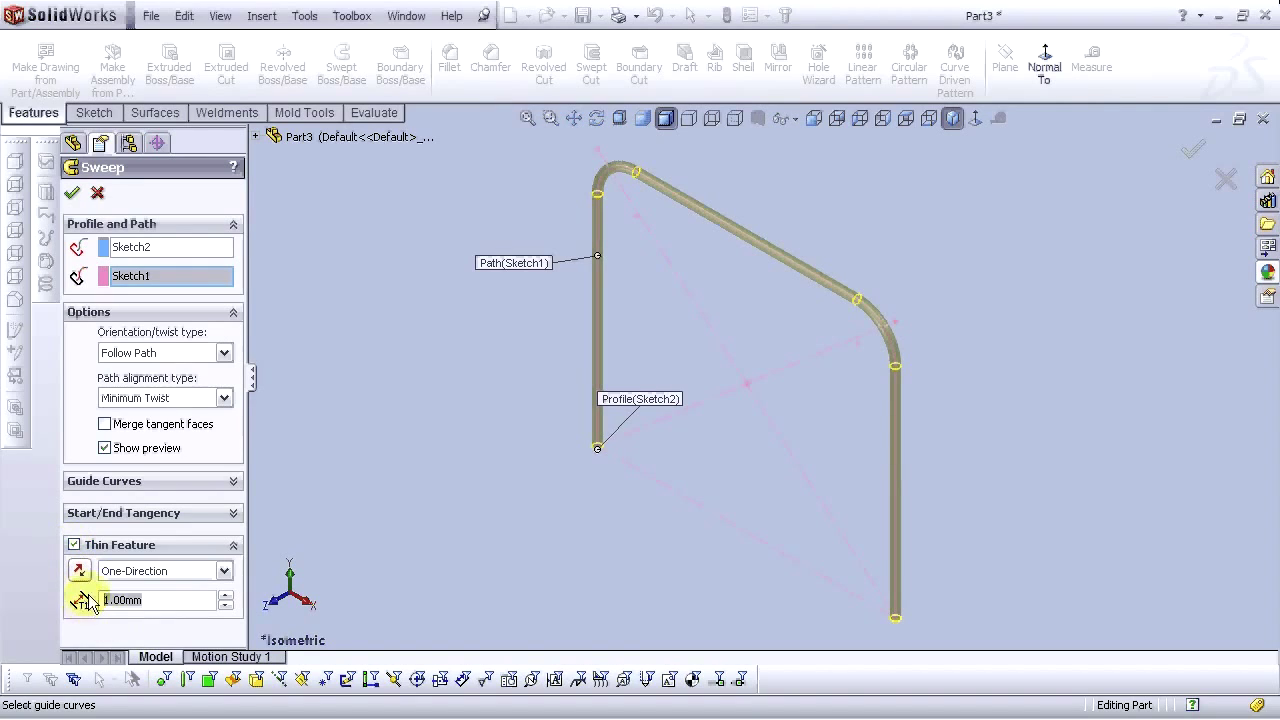
text(2)
key(Return)
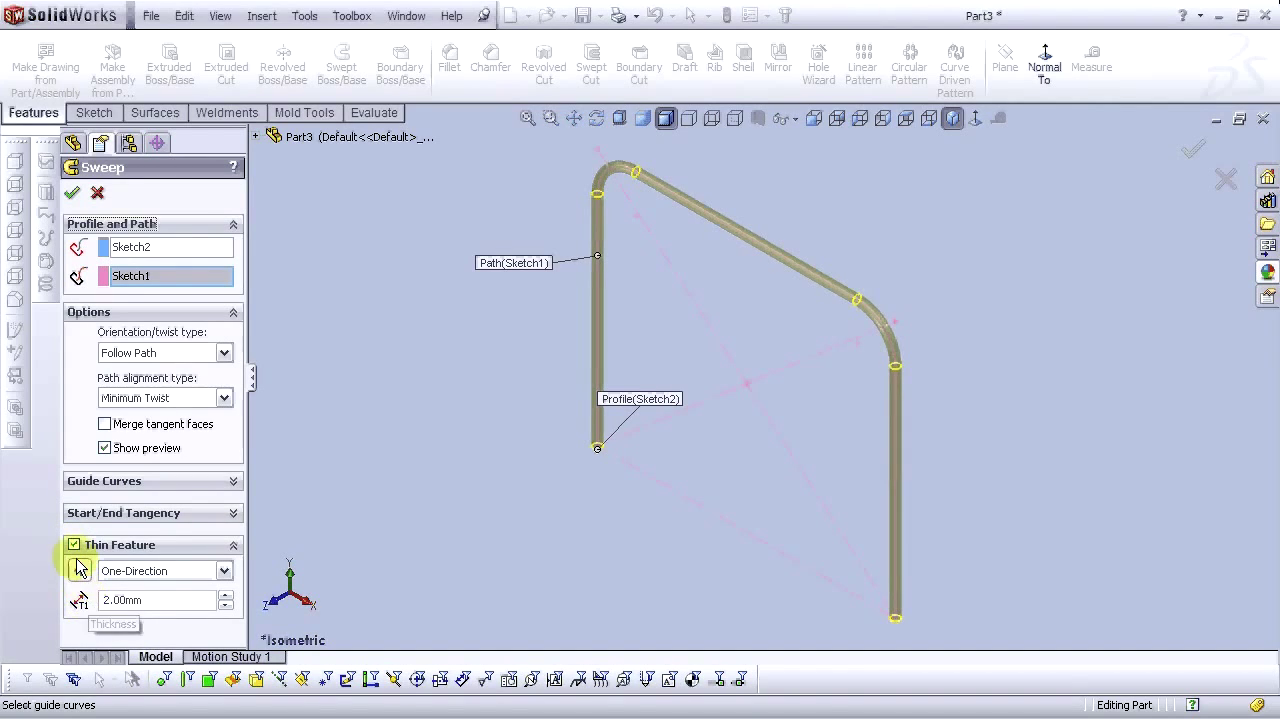
click(80, 576)
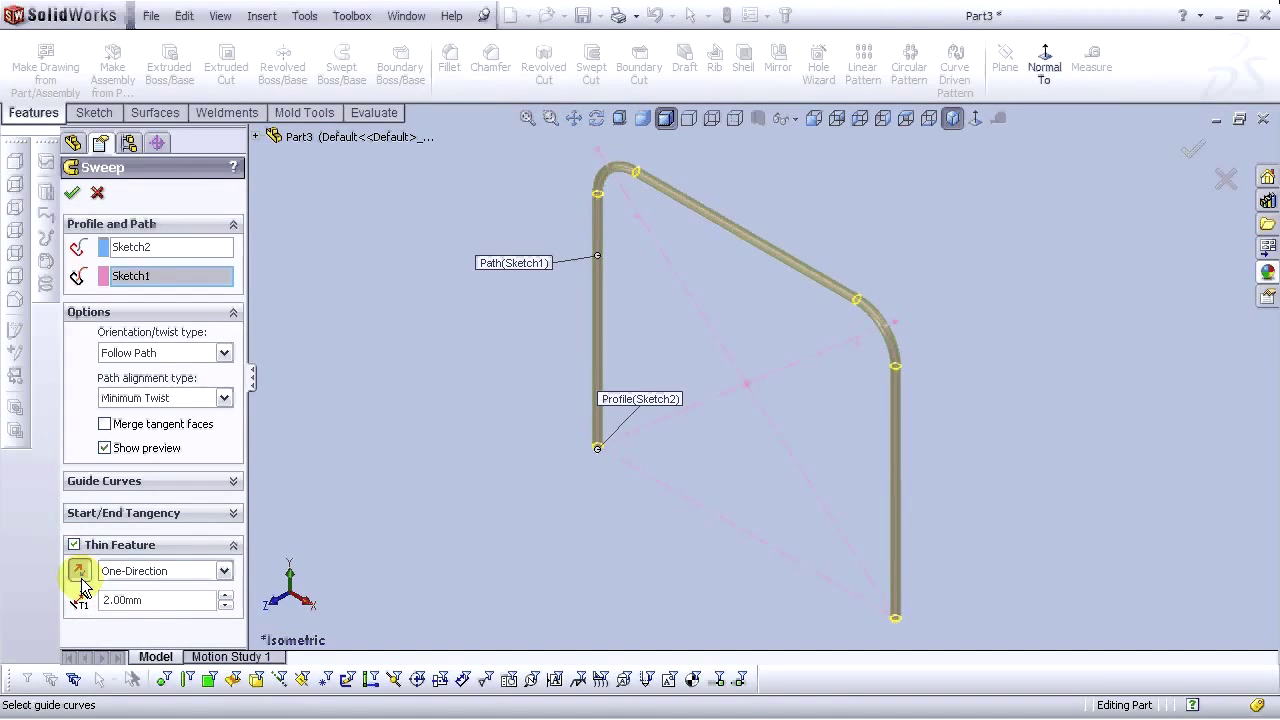
Accept the sweep to create Sweep-Thin1, orbit to inspect it, and return to Isometric view
click(73, 196)
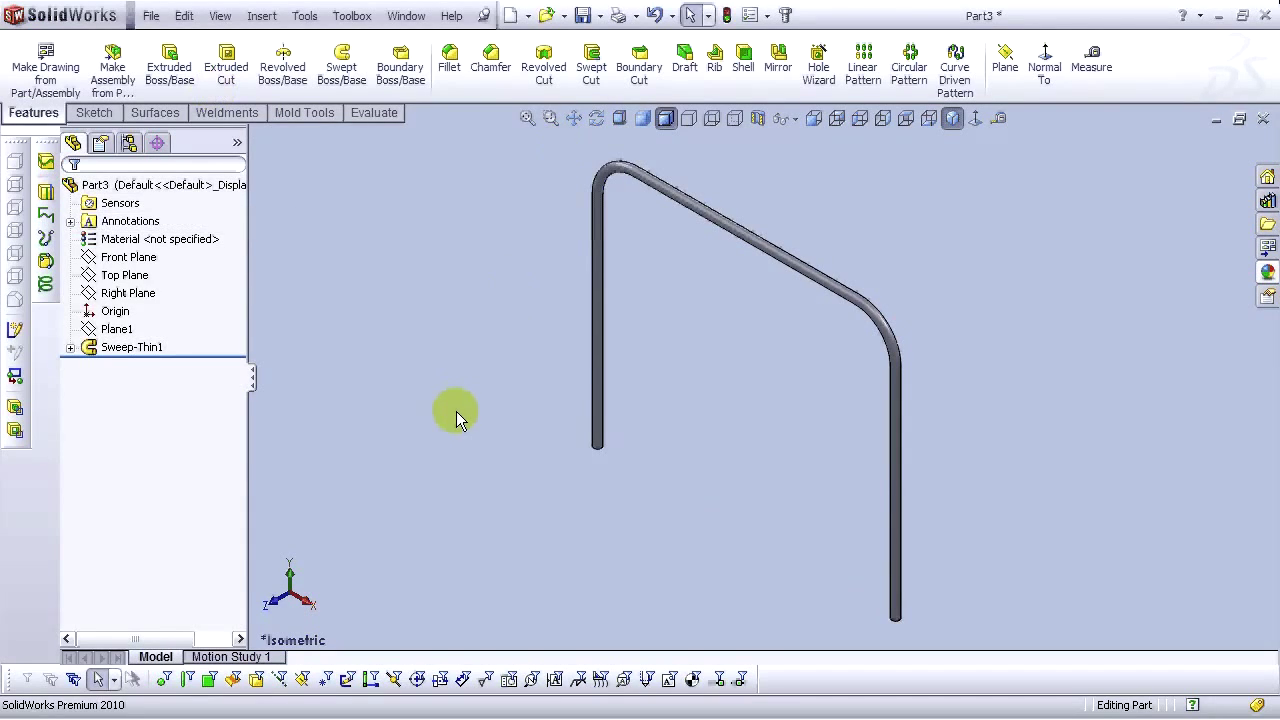
middle_drag(887, 607, 854, 531)
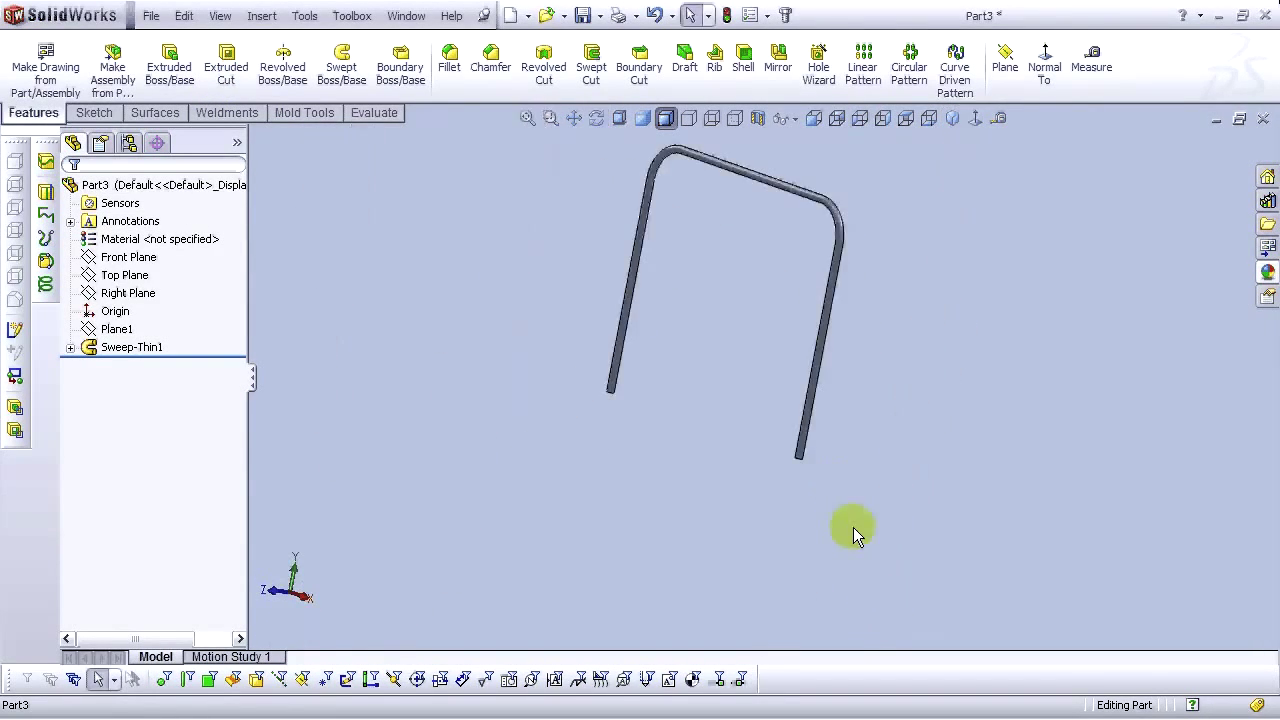
click(954, 119)
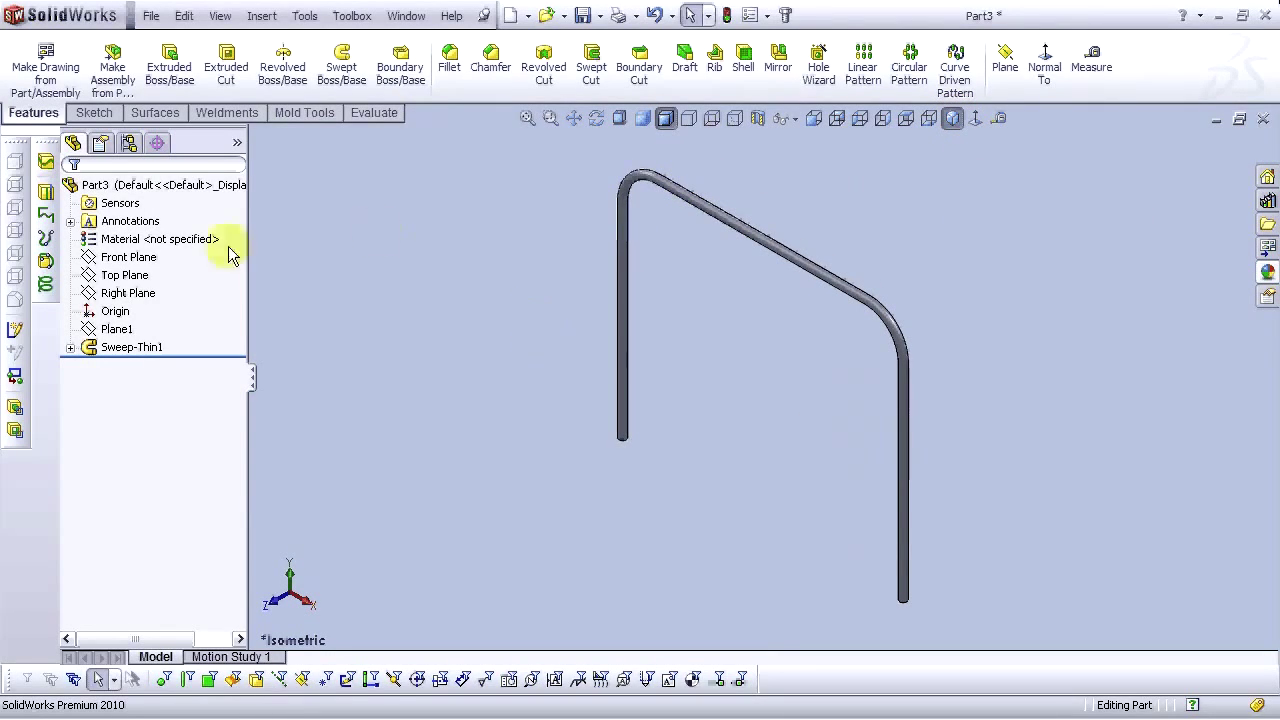
Create Plane2 offset 150 mm from the Front Plane, then select it
click(128, 258)
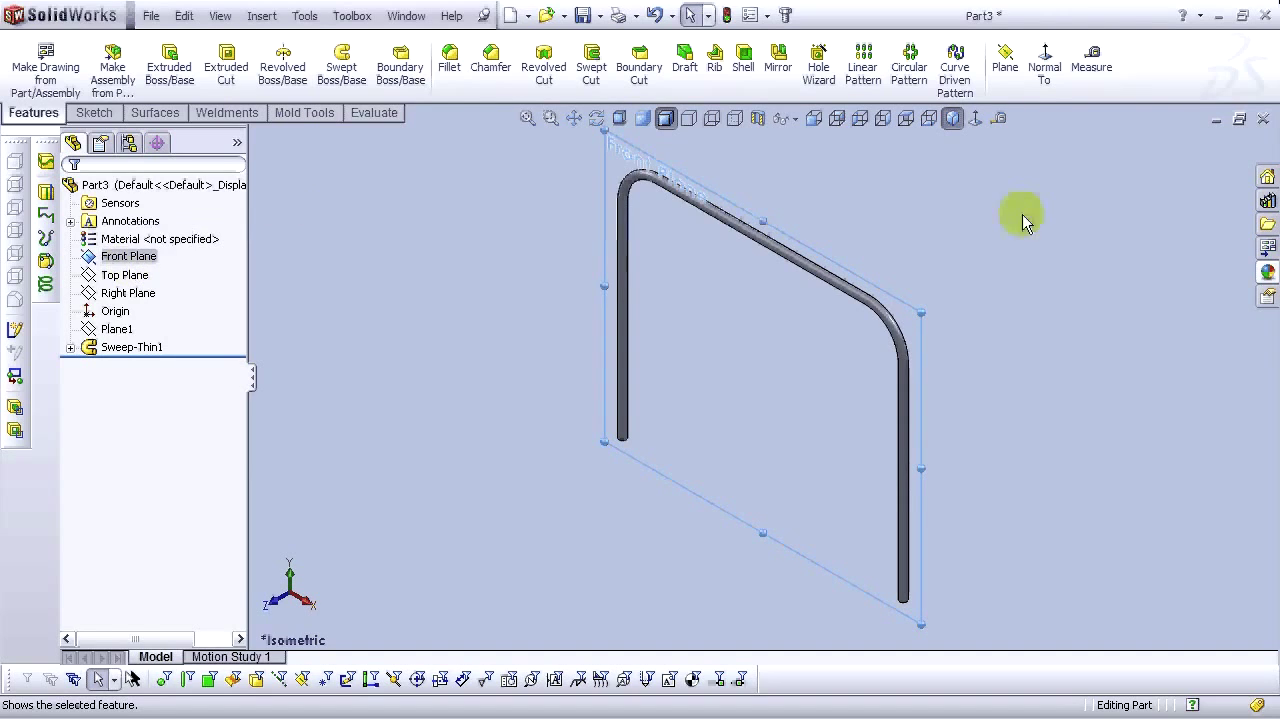
click(1005, 70)
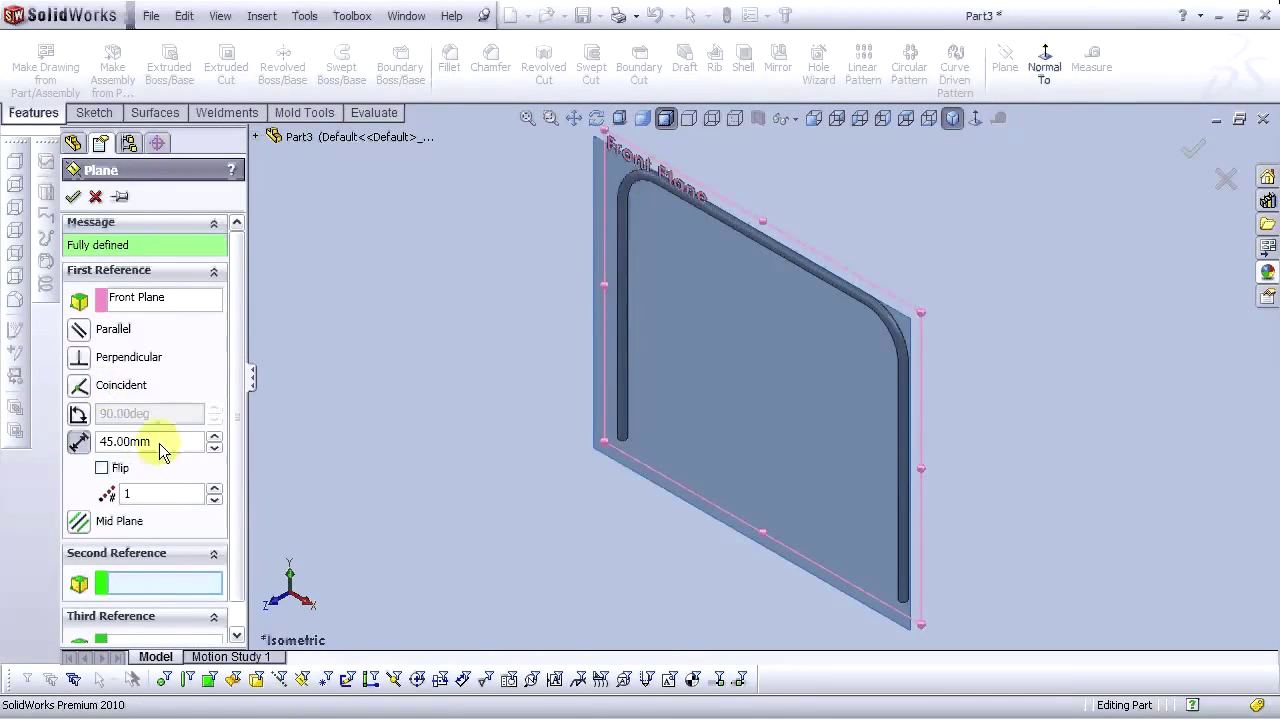
middle_drag(491, 277, 429, 354)
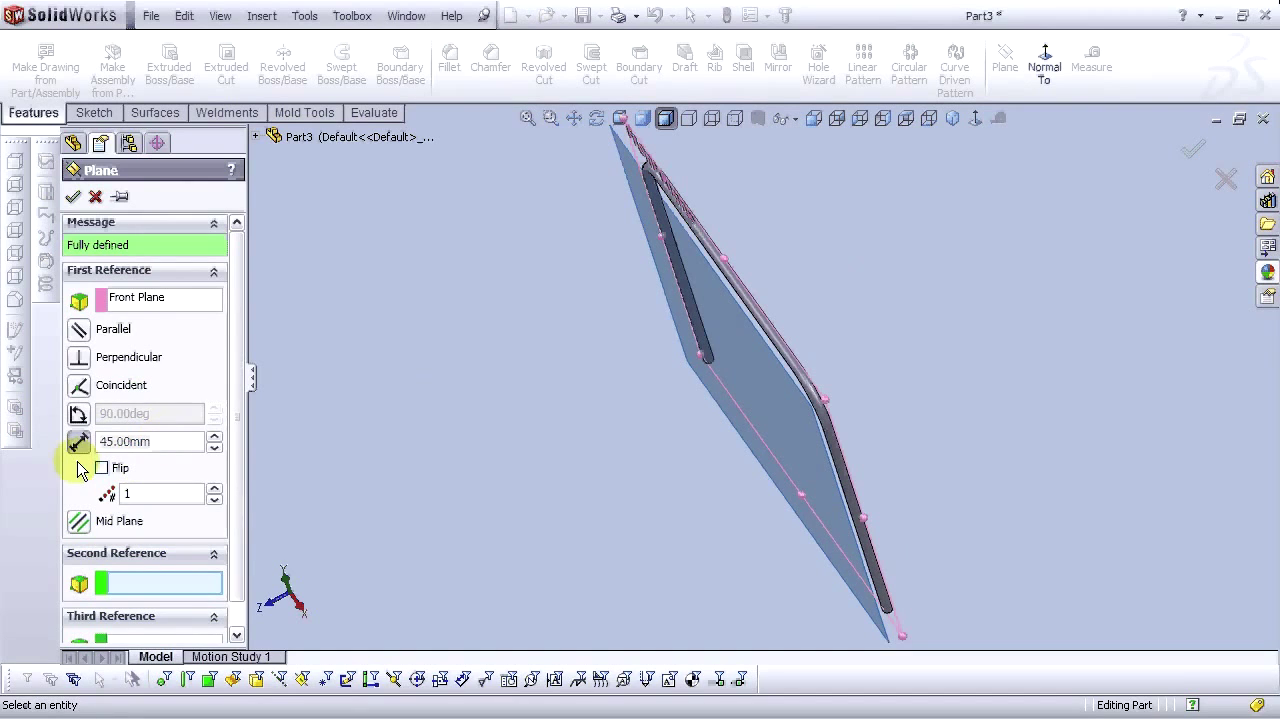
key(Return)
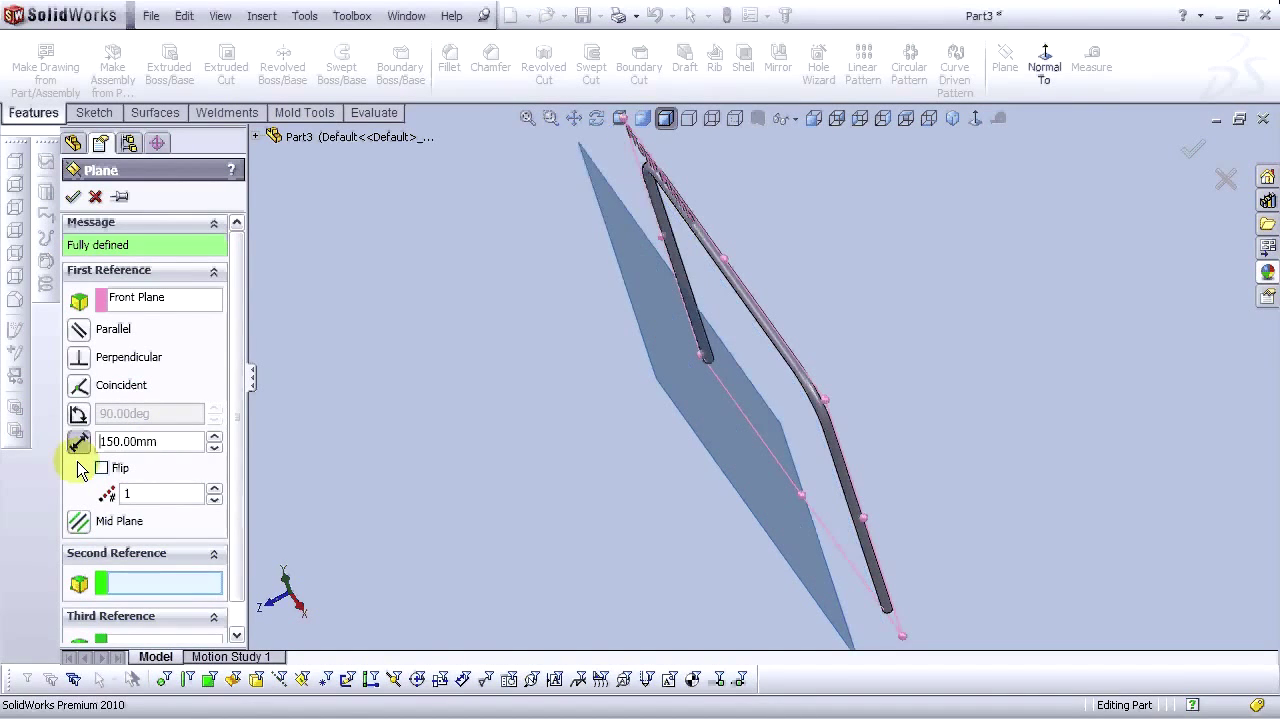
click(73, 196)
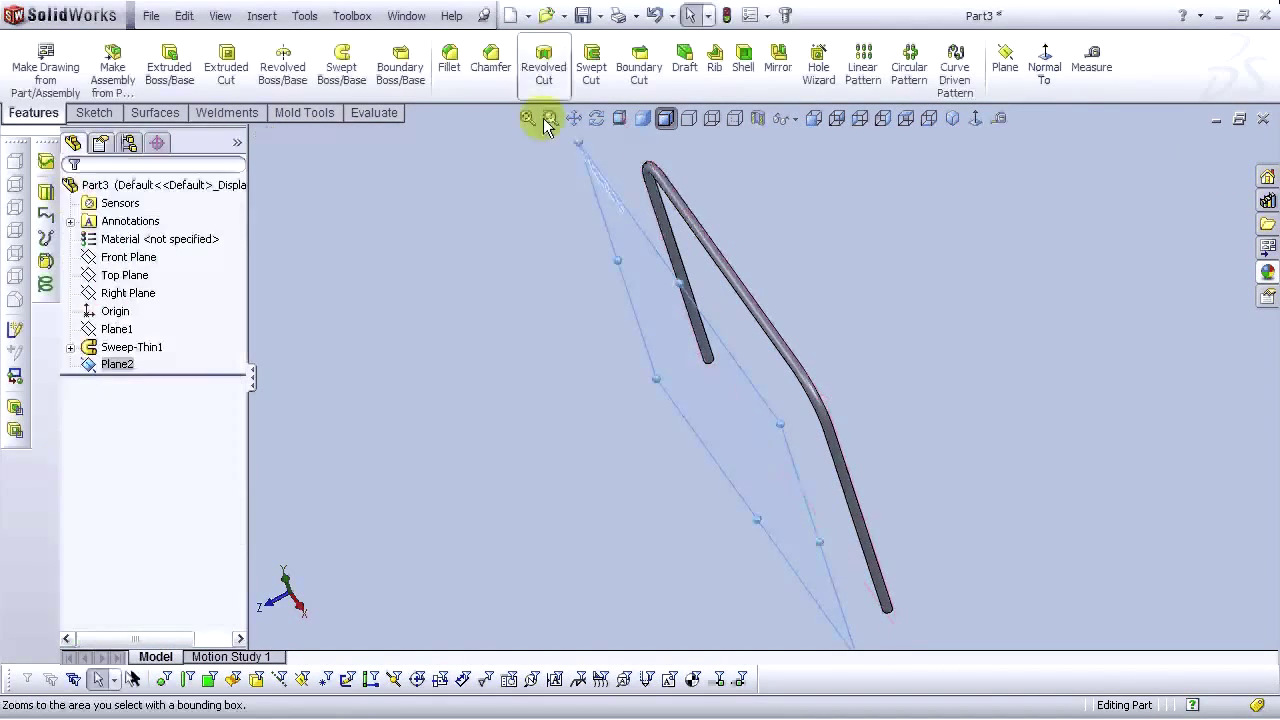
click(881, 204)
click(628, 240)
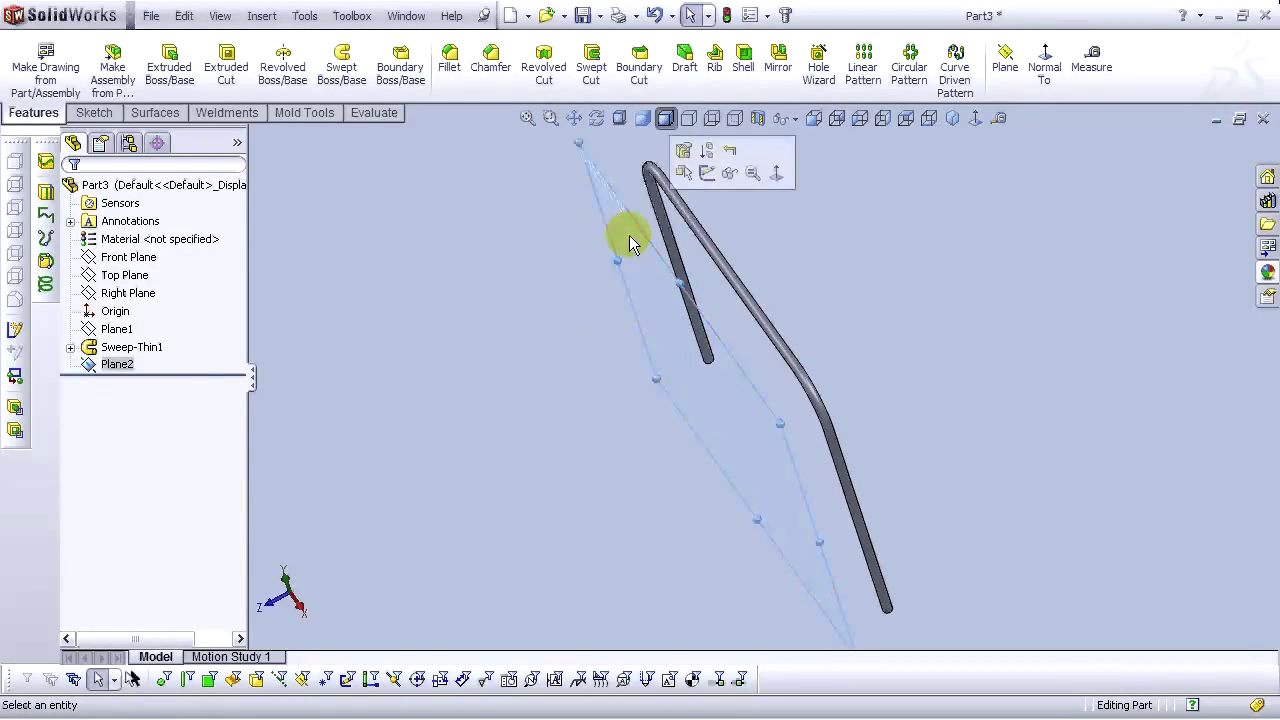
Start a new sketch on Plane2 viewed face-on and pick the Circle tool
click(692, 168)
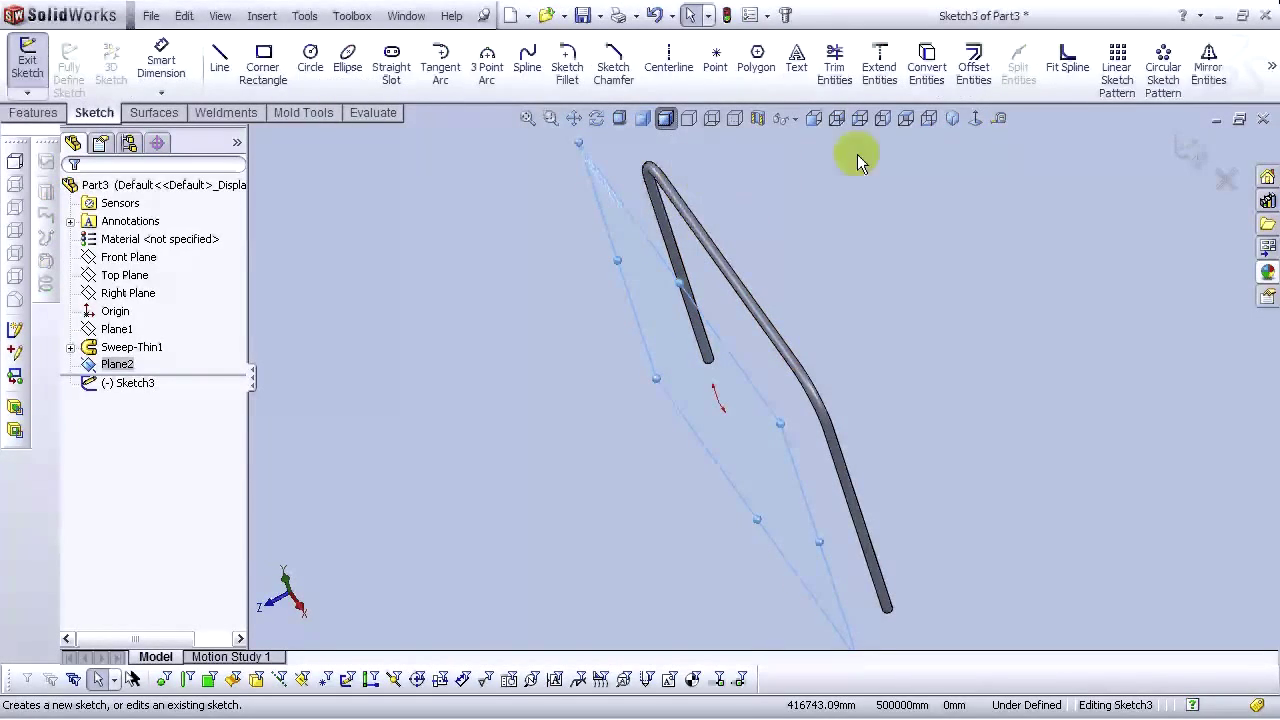
click(976, 122)
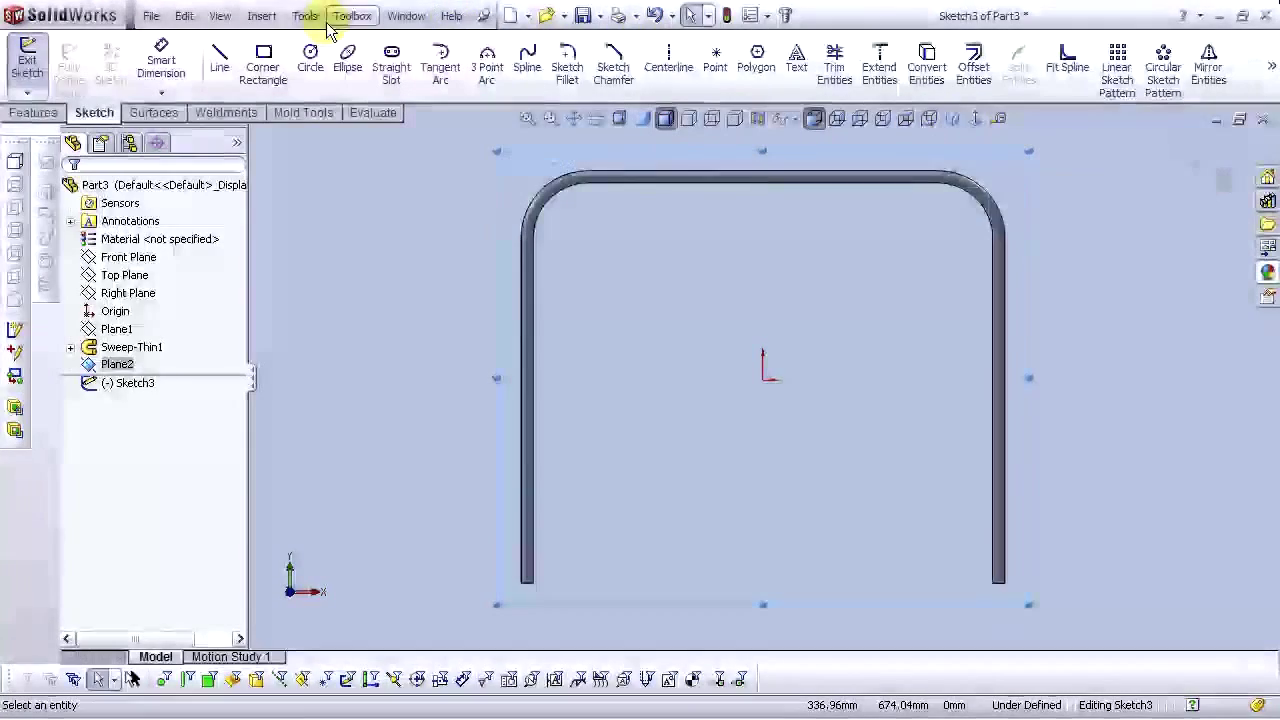
click(310, 60)
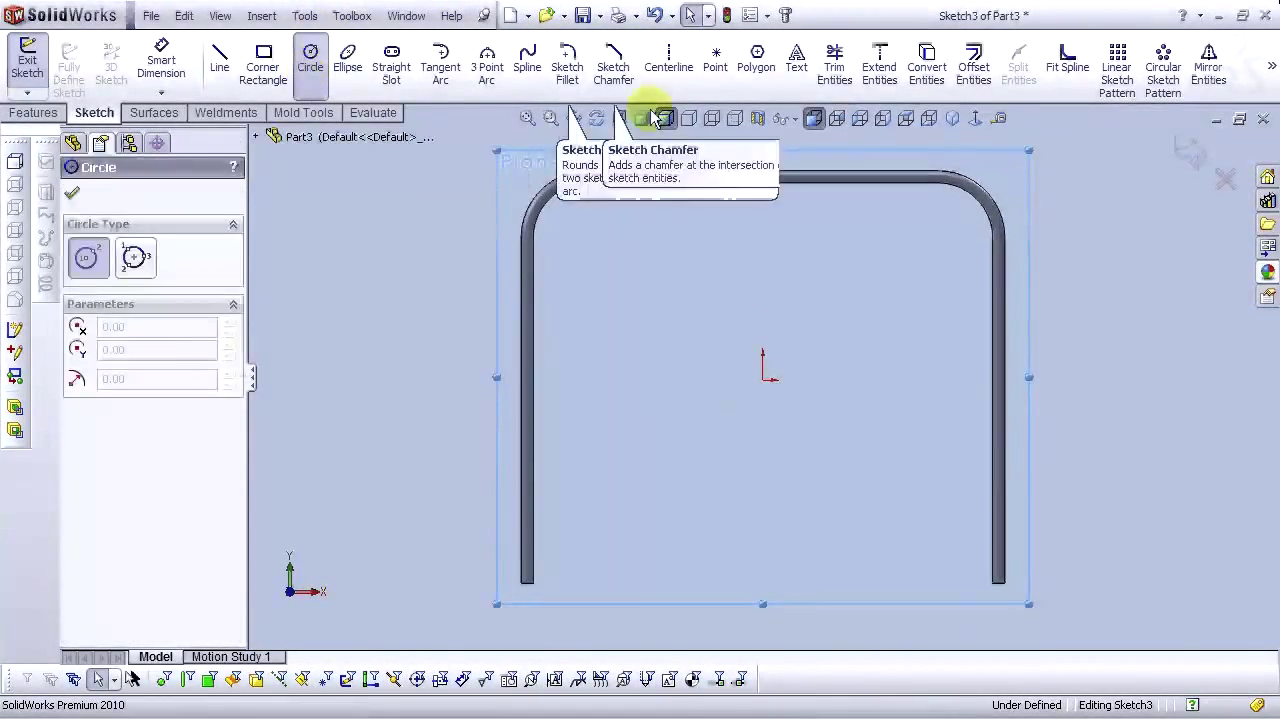
scroll(689, 166, down, 3)
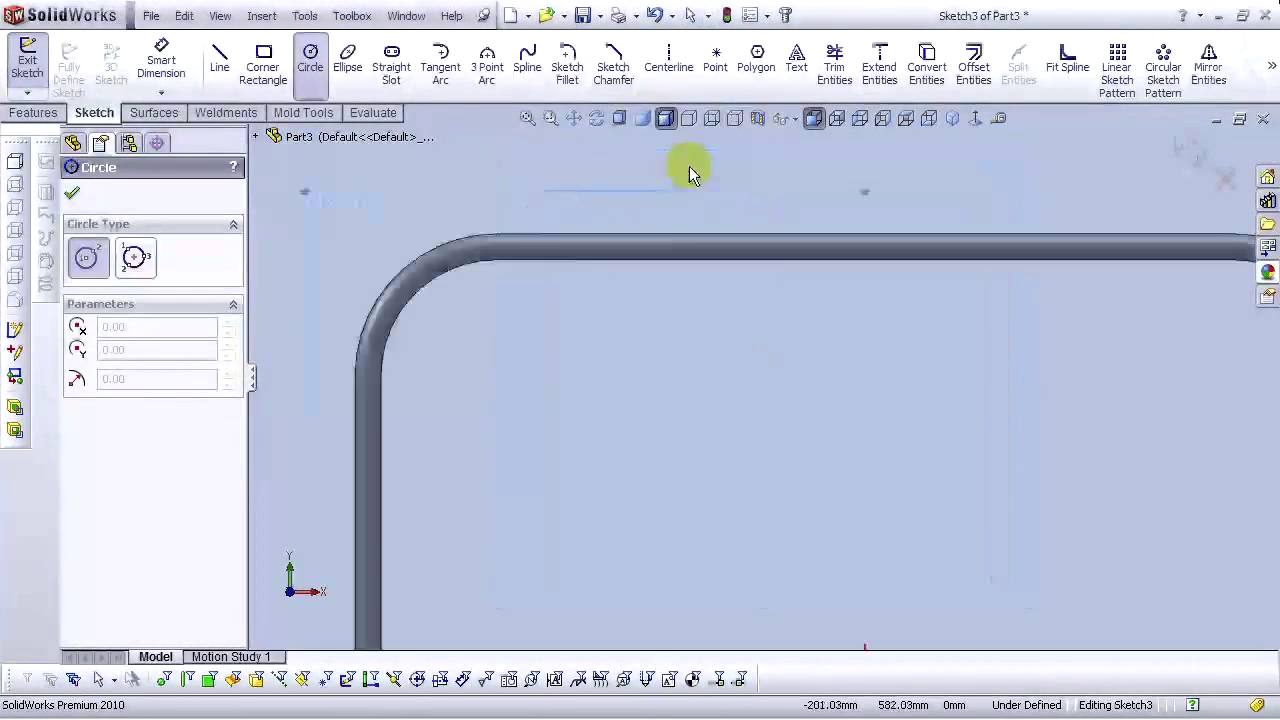
Draw six small circles spaced from left to right along the top tube
click(596, 248)
click(583, 256)
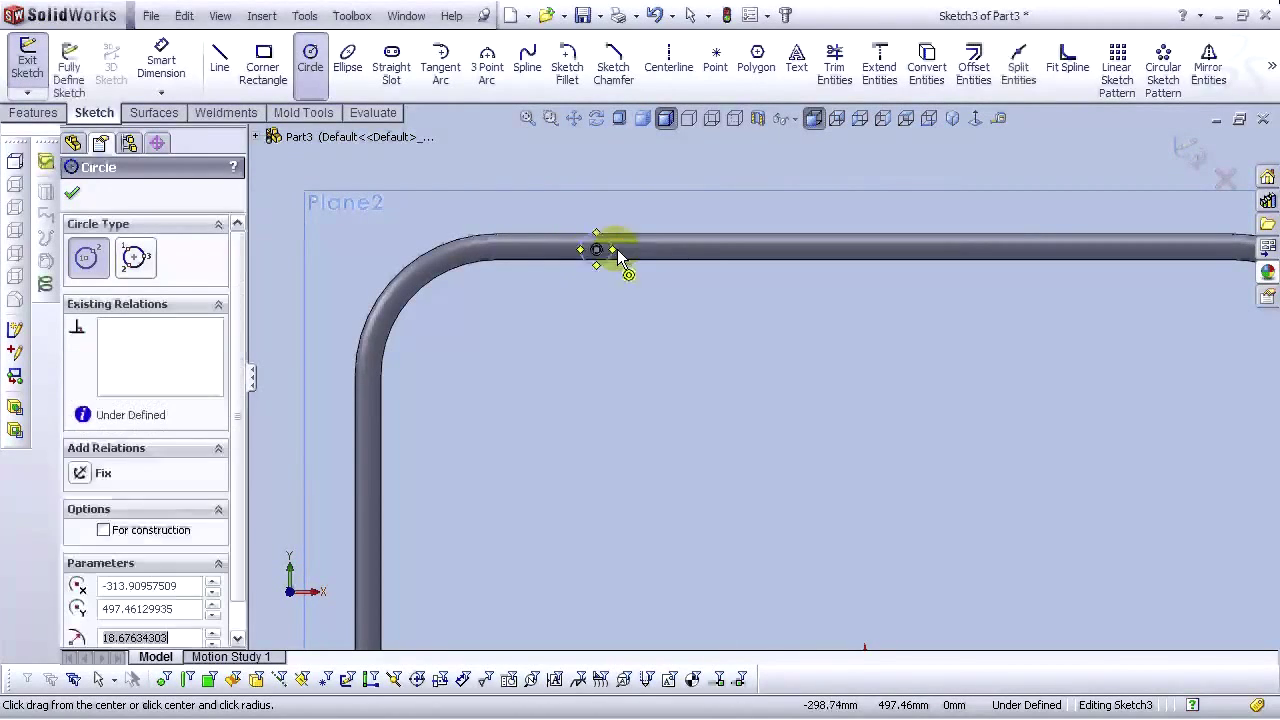
click(731, 245)
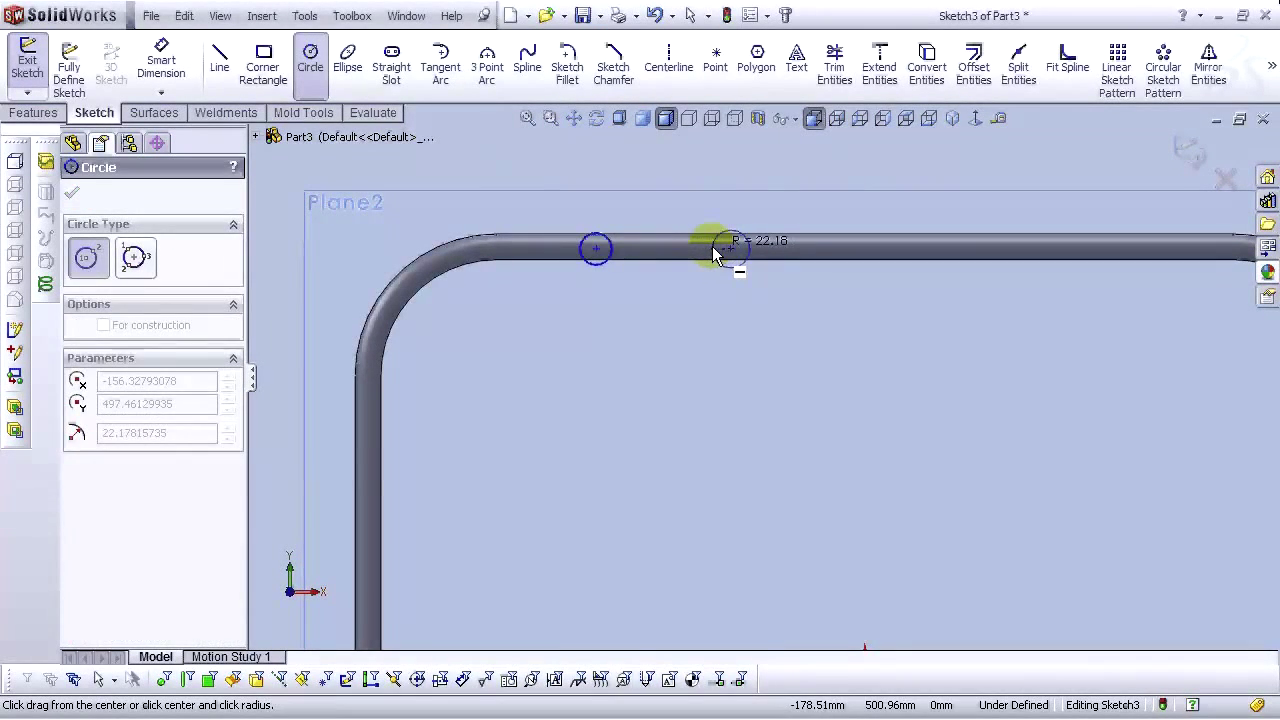
click(714, 250)
scroll(800, 300, up, 3)
scroll(900, 345, down, 3)
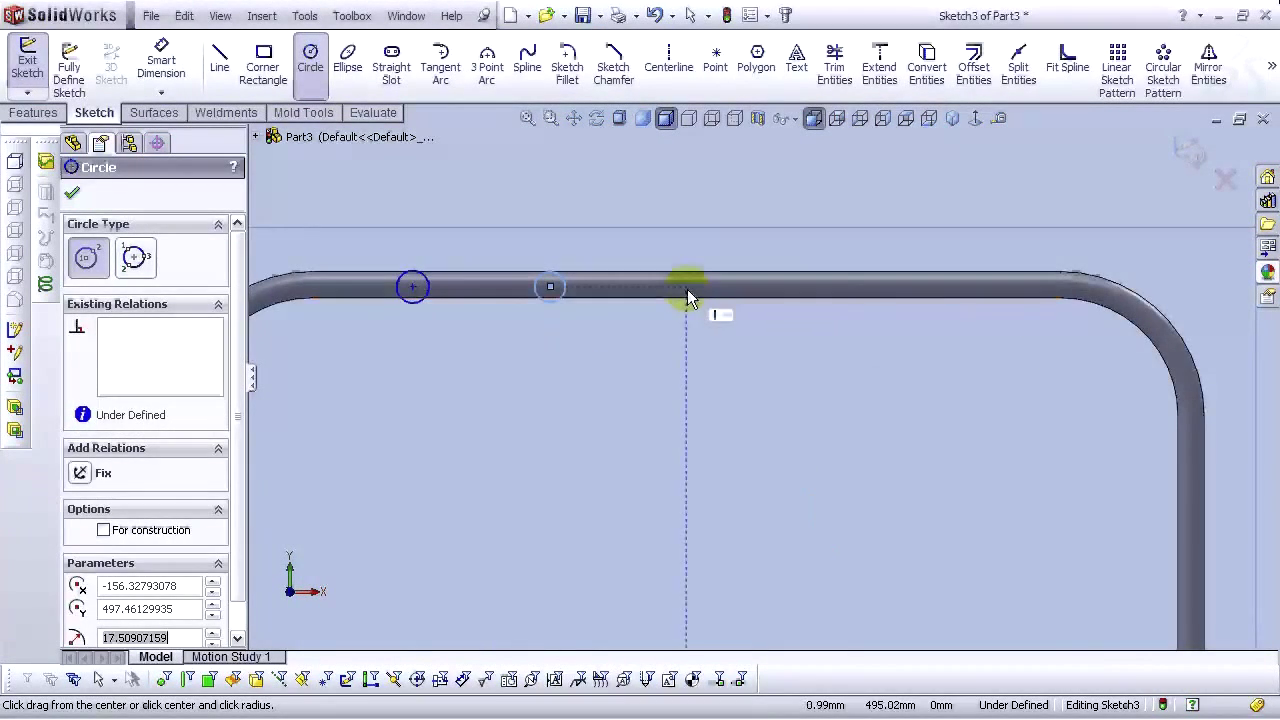
click(687, 287)
click(673, 290)
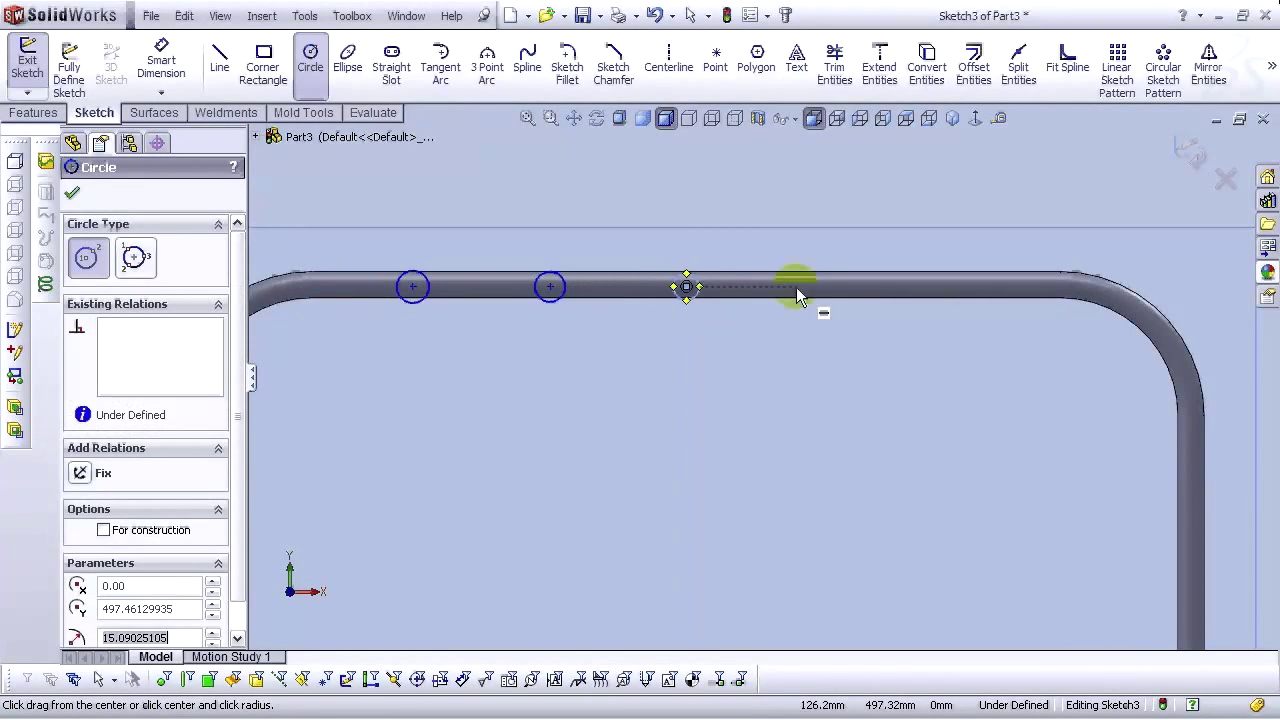
click(812, 287)
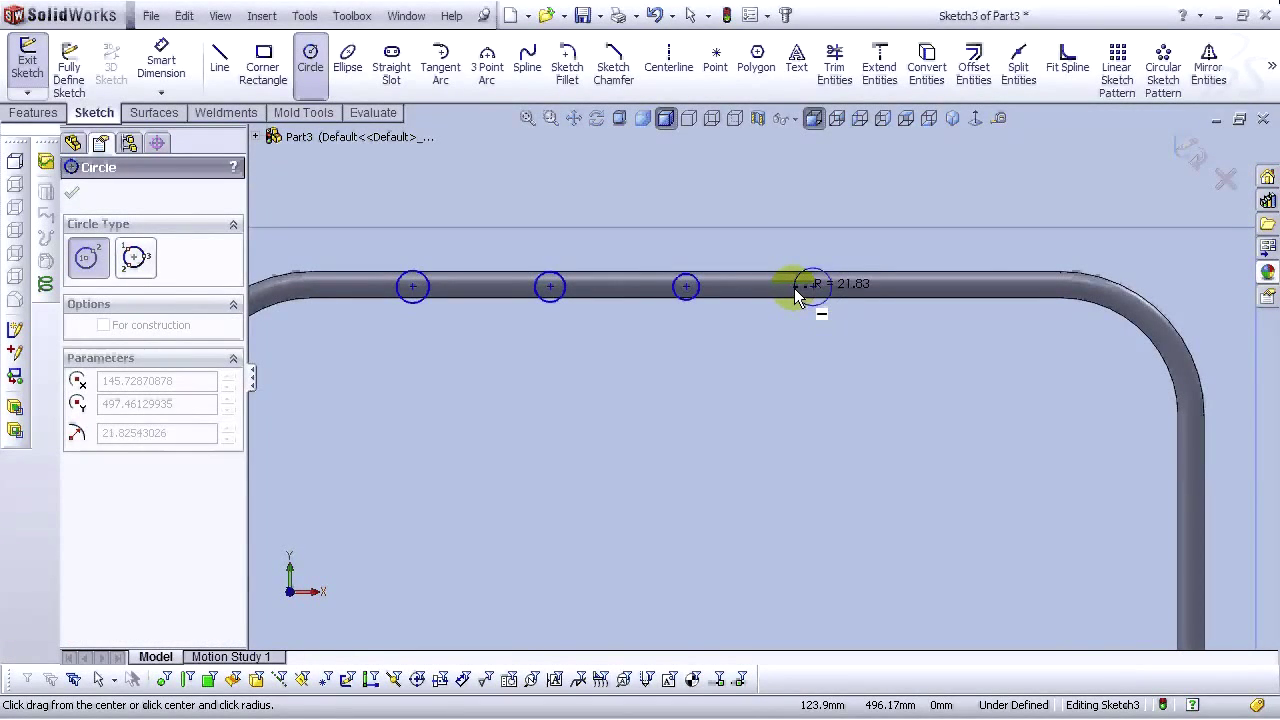
click(826, 285)
click(926, 288)
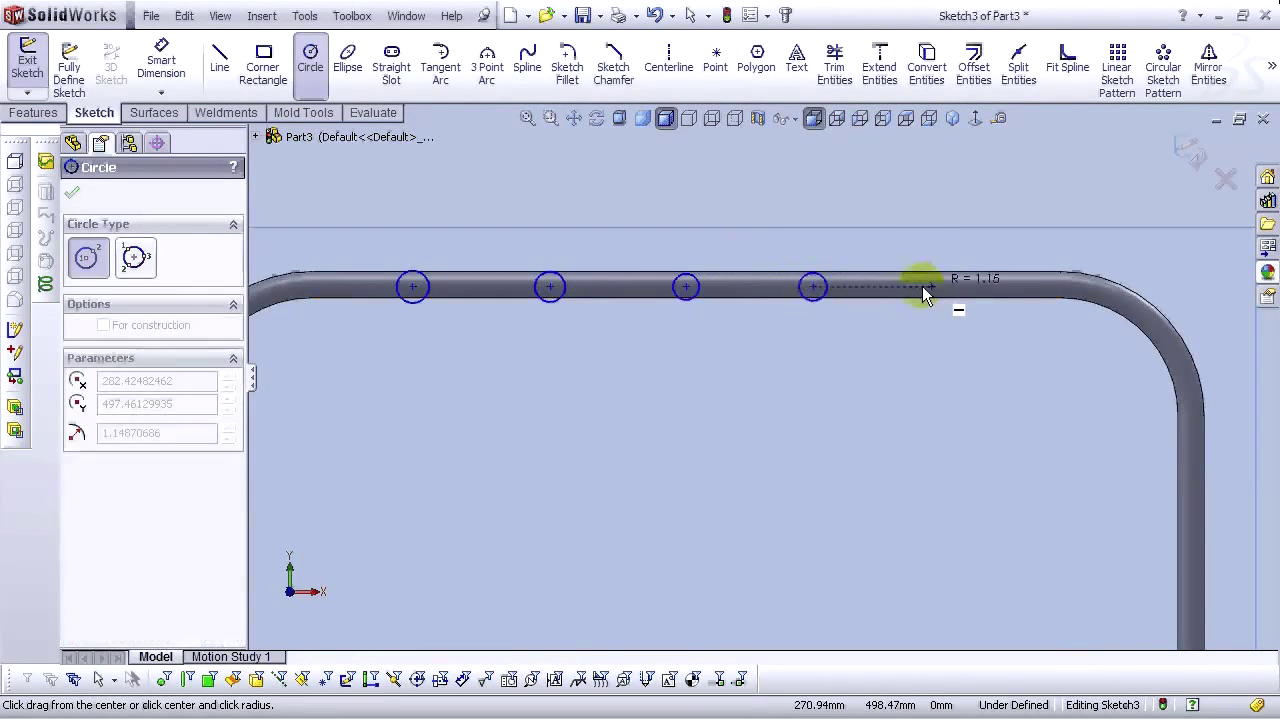
click(912, 287)
click(1050, 284)
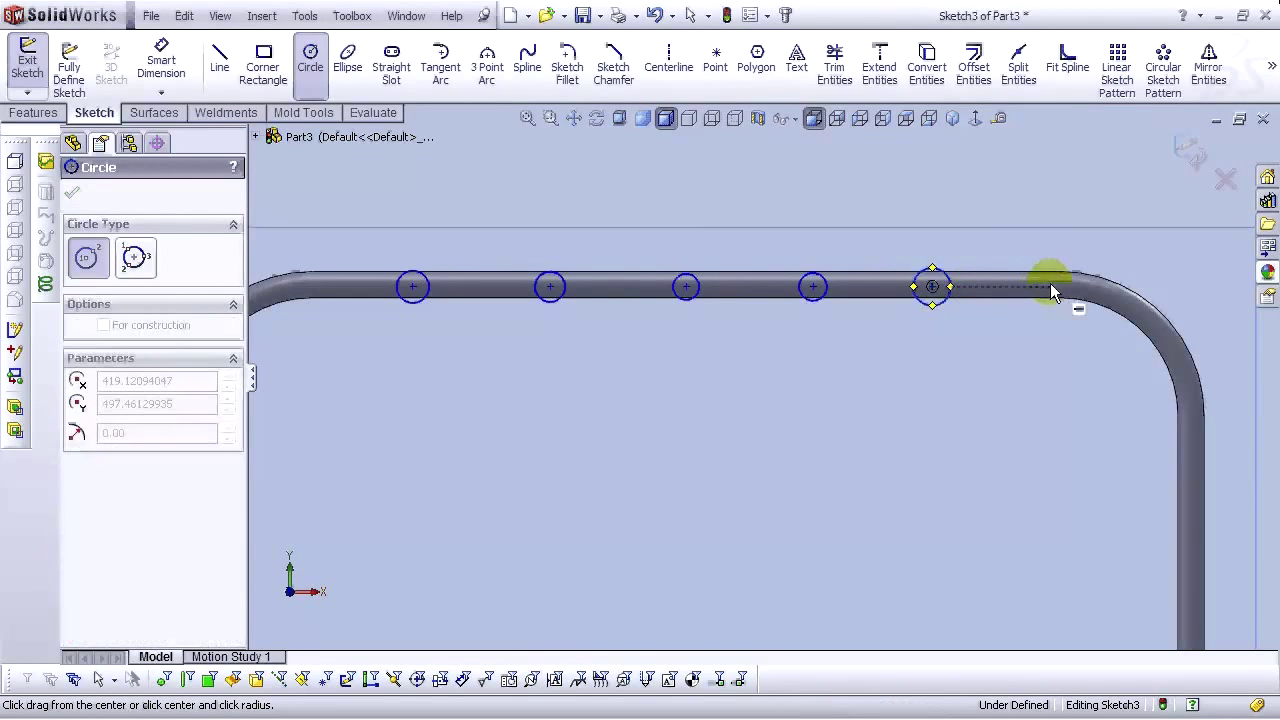
click(1034, 285)
Leave the Circle tool and adjust the sketch view
key(ctrl+Right)
key(ctrl+Down)
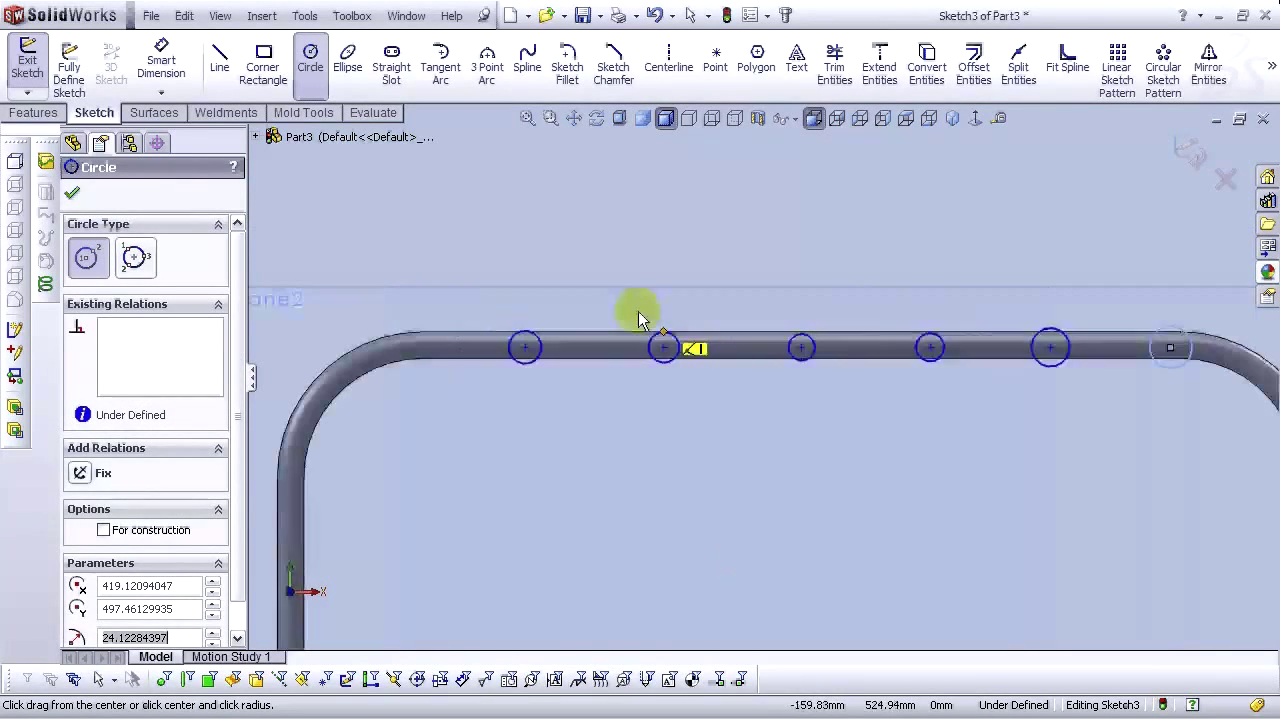
key(Escape)
click(161, 65)
key(z)
key(z)
scroll(691, 278, up, 3)
scroll(692, 330, down, 4)
key(Escape)
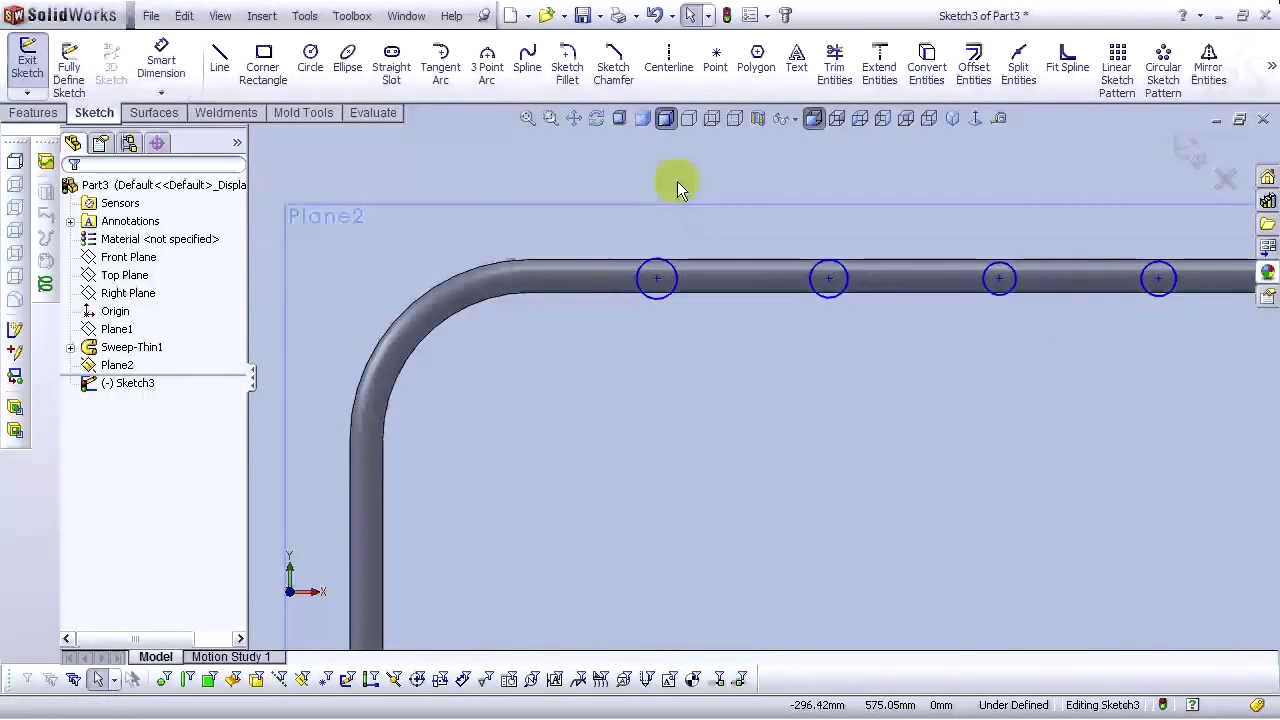
Draw a vertical centerline from the left leg's bottom end up past the top tube
click(669, 70)
key(z)
key(z)
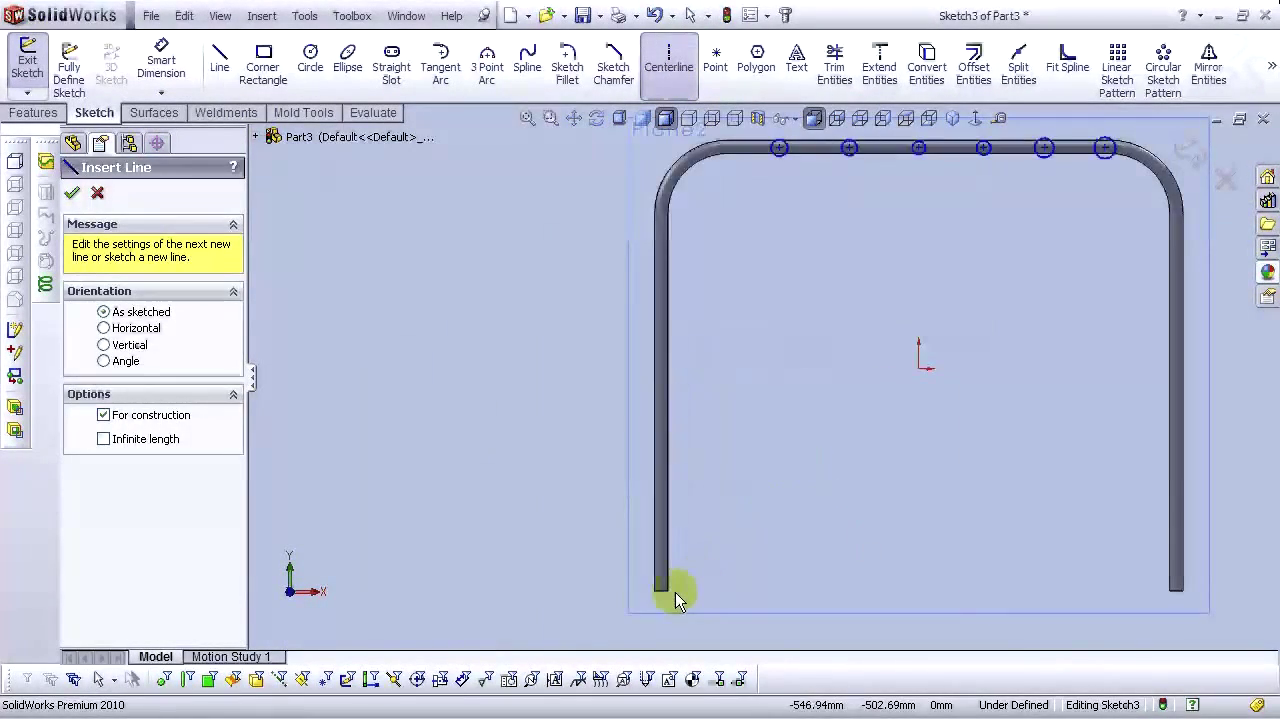
scroll(663, 597, down, 5)
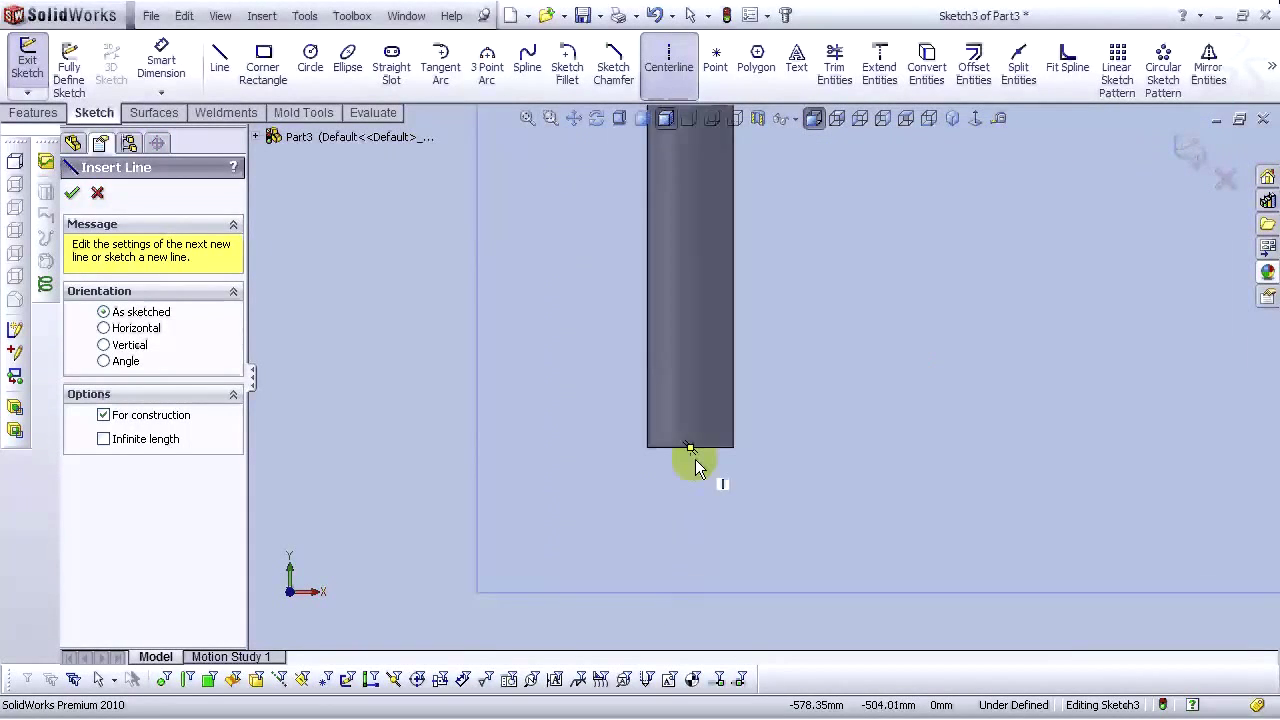
click(690, 447)
scroll(709, 294, up, 5)
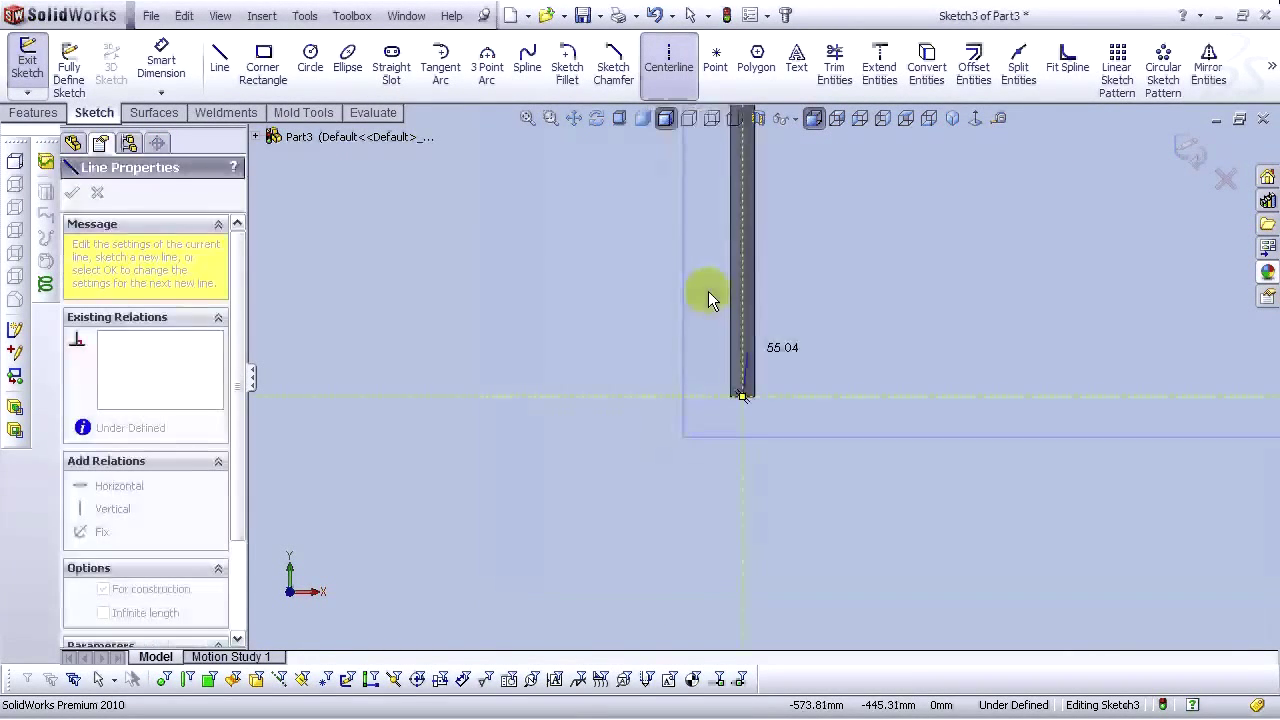
scroll(709, 280, down, 3)
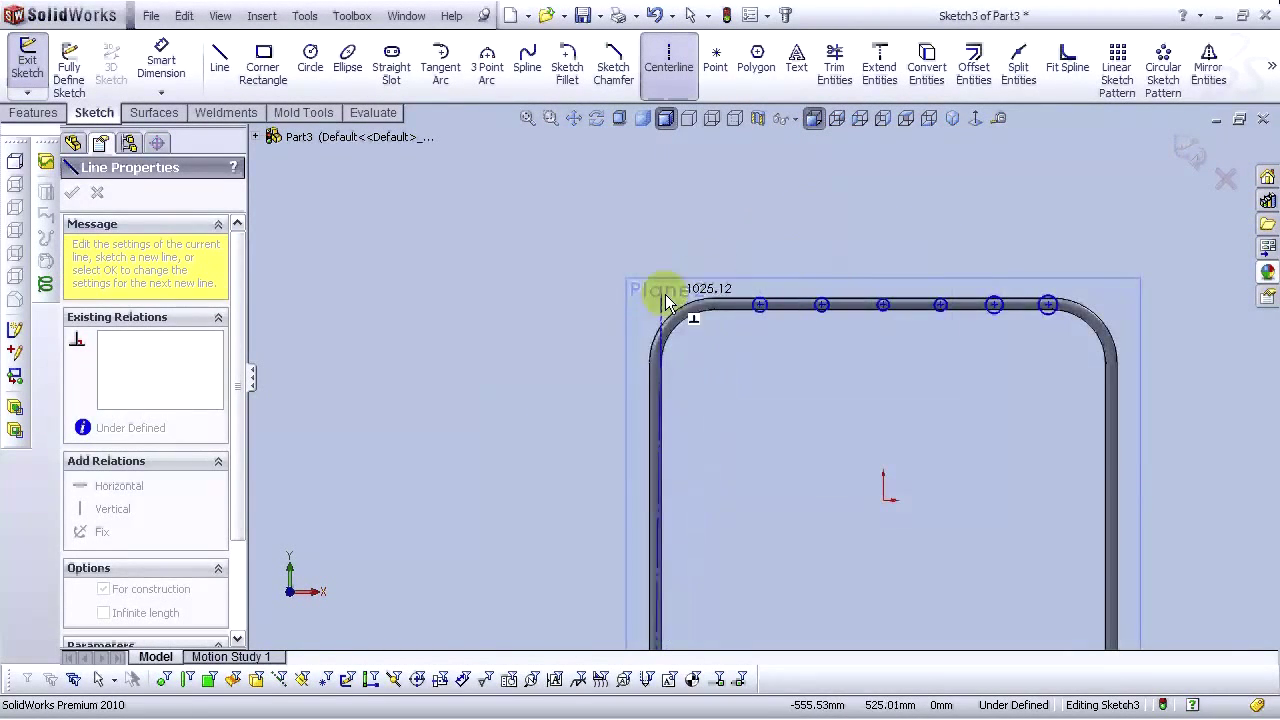
click(655, 234)
right_click(655, 234)
click(705, 250)
Draw a second, shorter vertical centerline rising from the origin
click(668, 68)
click(884, 500)
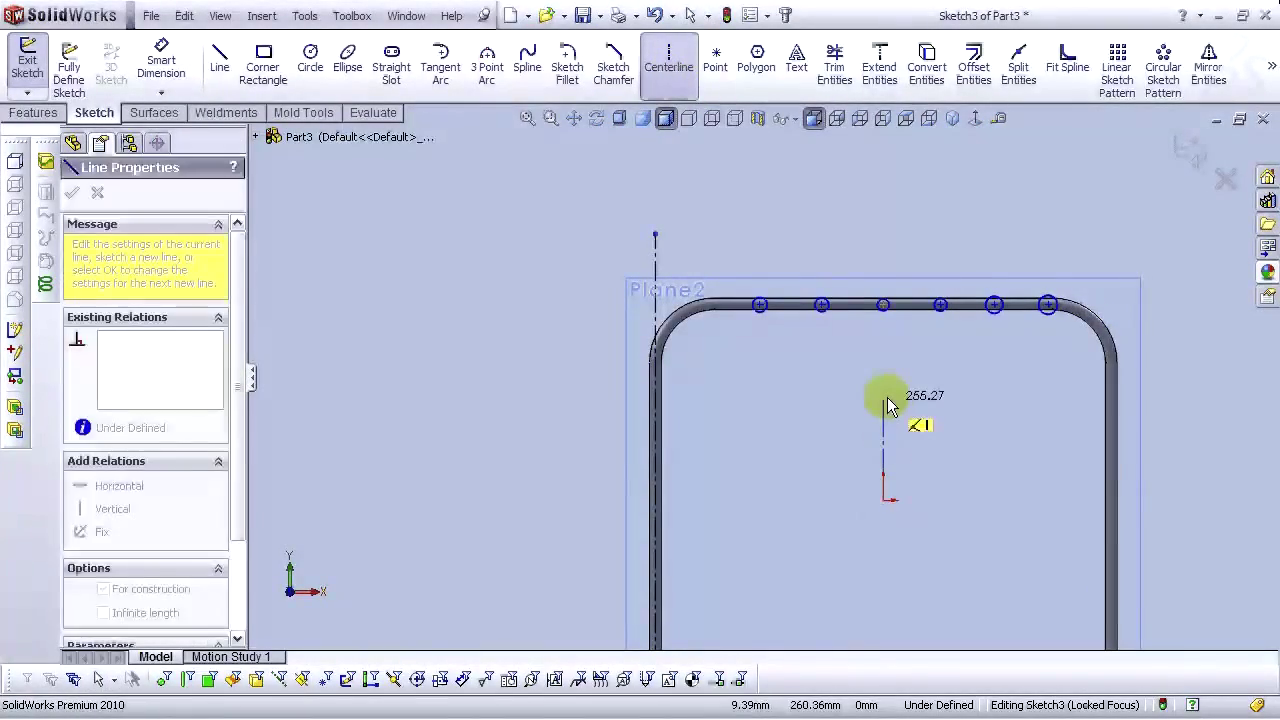
click(882, 304)
right_click(882, 306)
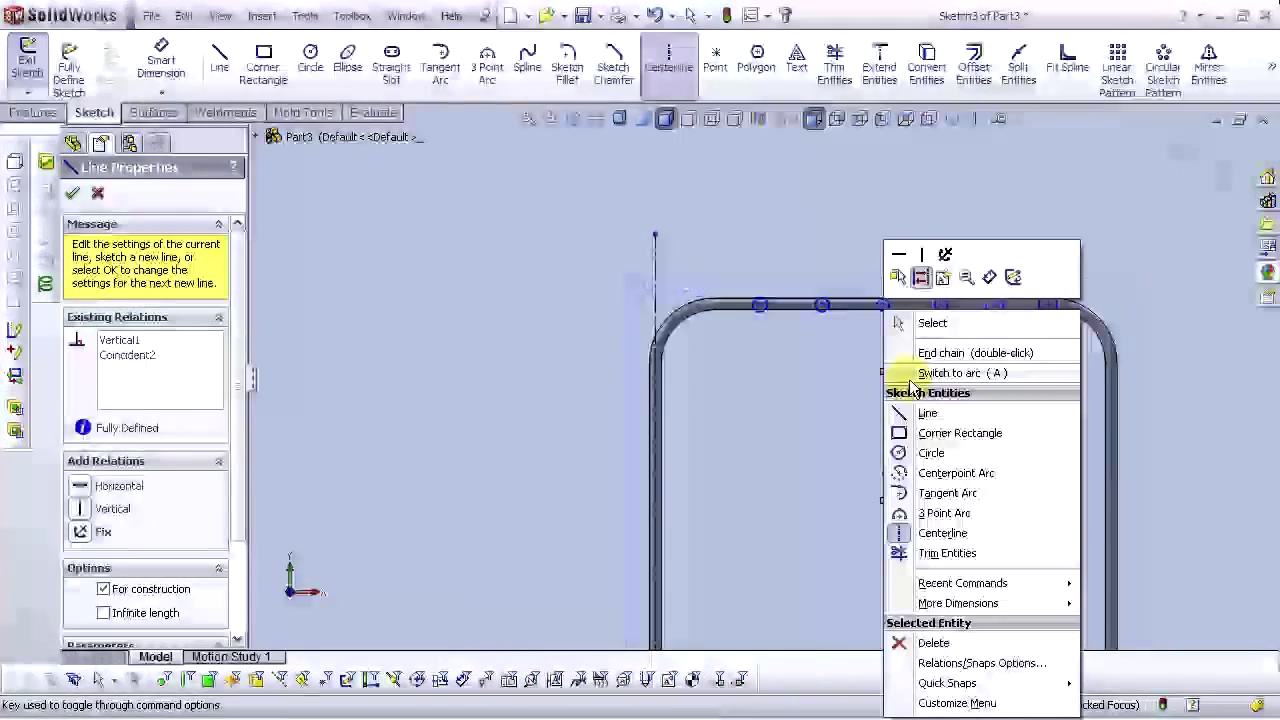
click(932, 322)
scroll(874, 390, down, 3)
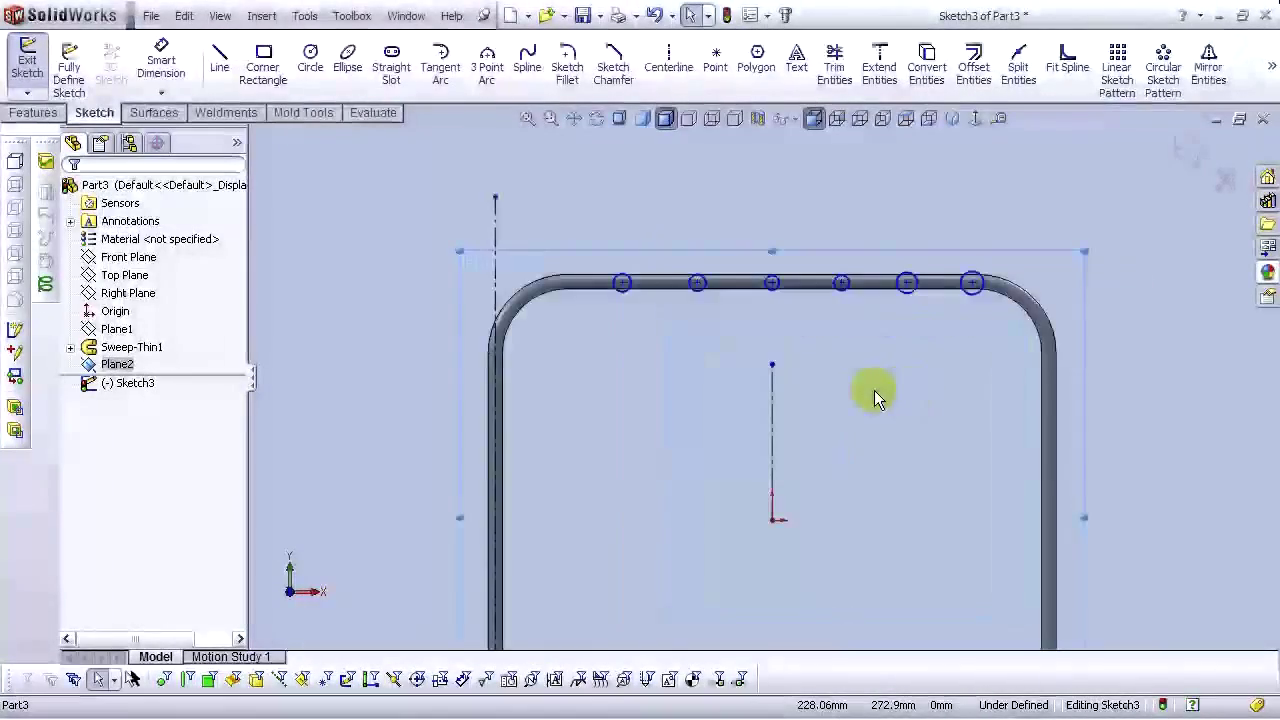
click(168, 78)
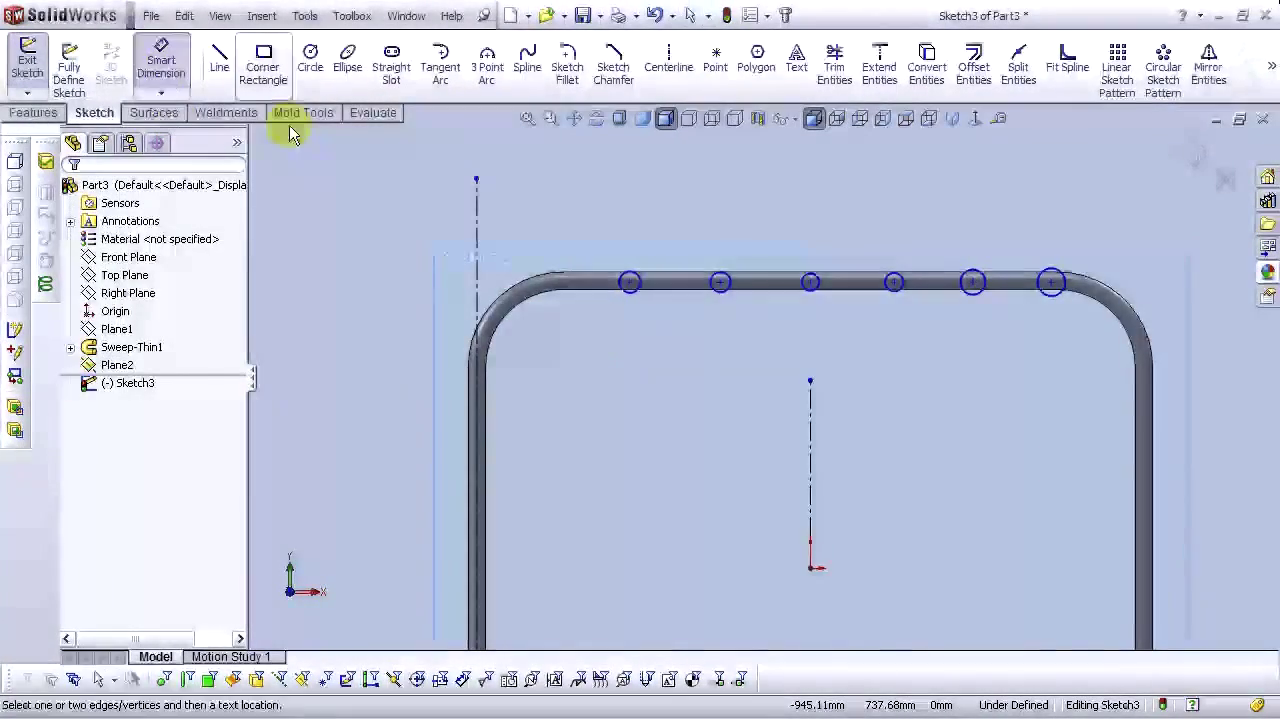
Dimension the first circle 230 mm from the left centerline and 100 mm to the second circle
scroll(695, 403, down, 3)
click(781, 330)
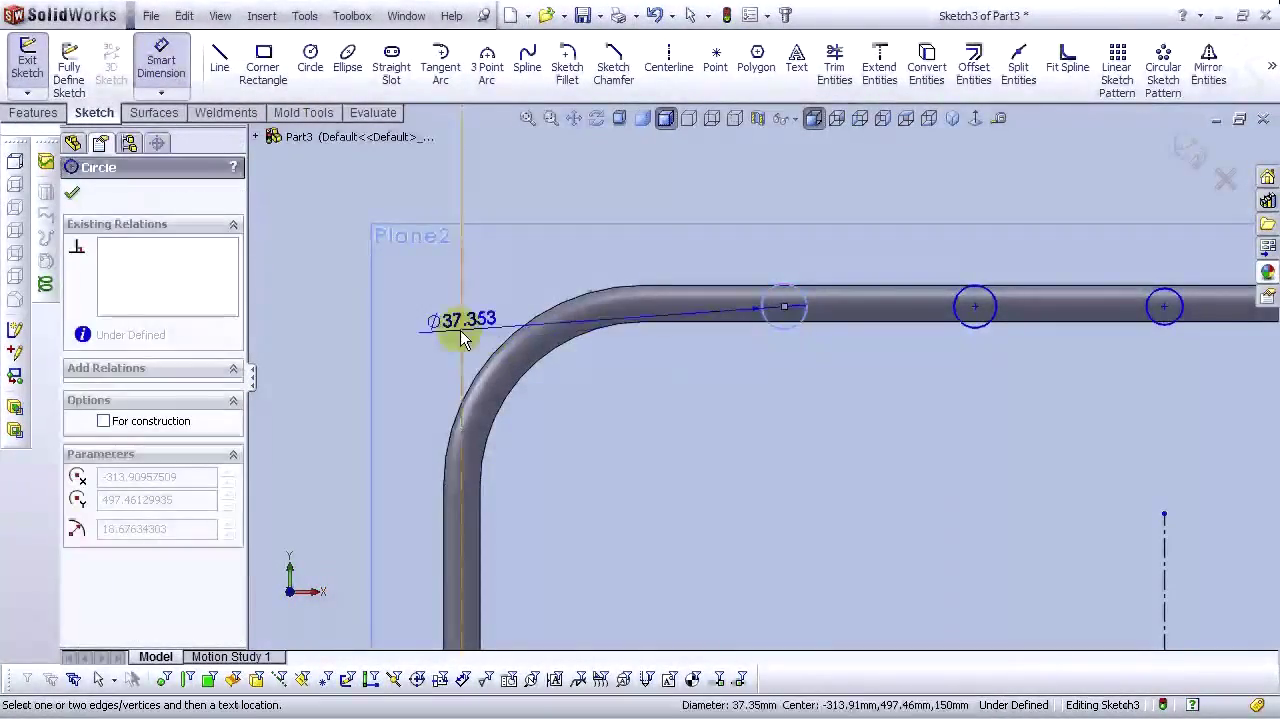
click(460, 337)
click(594, 463)
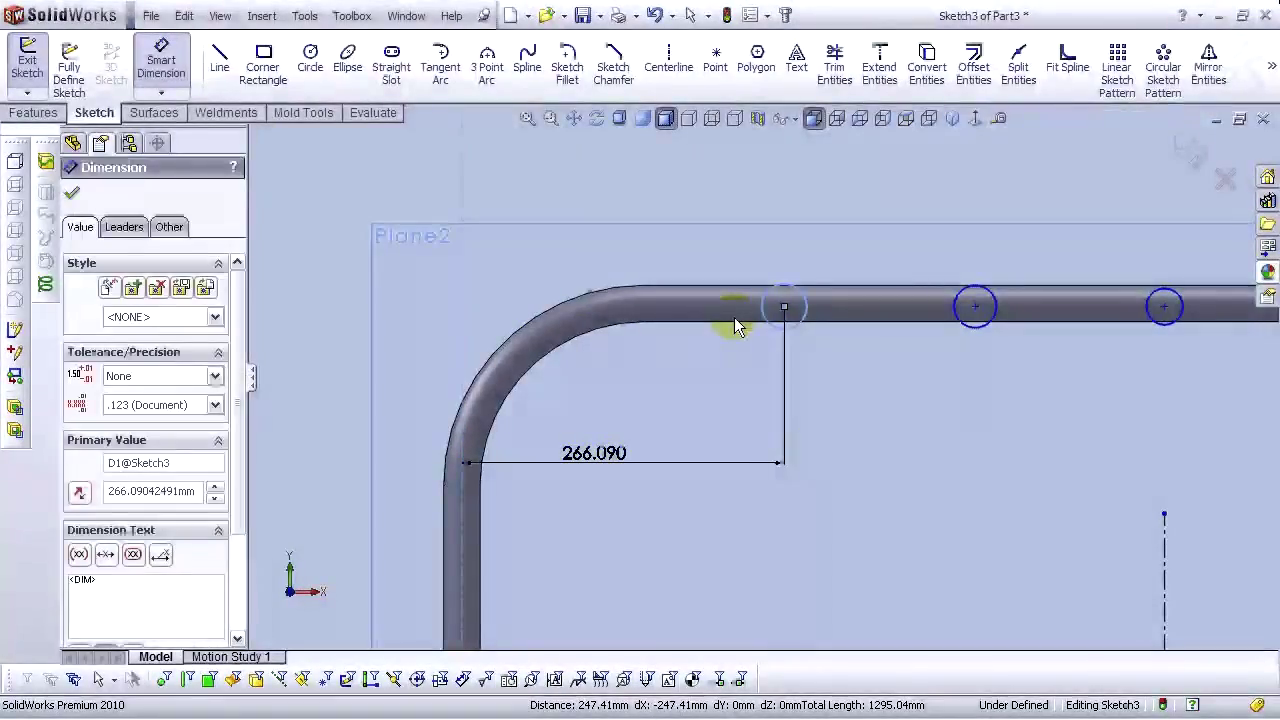
text(130)
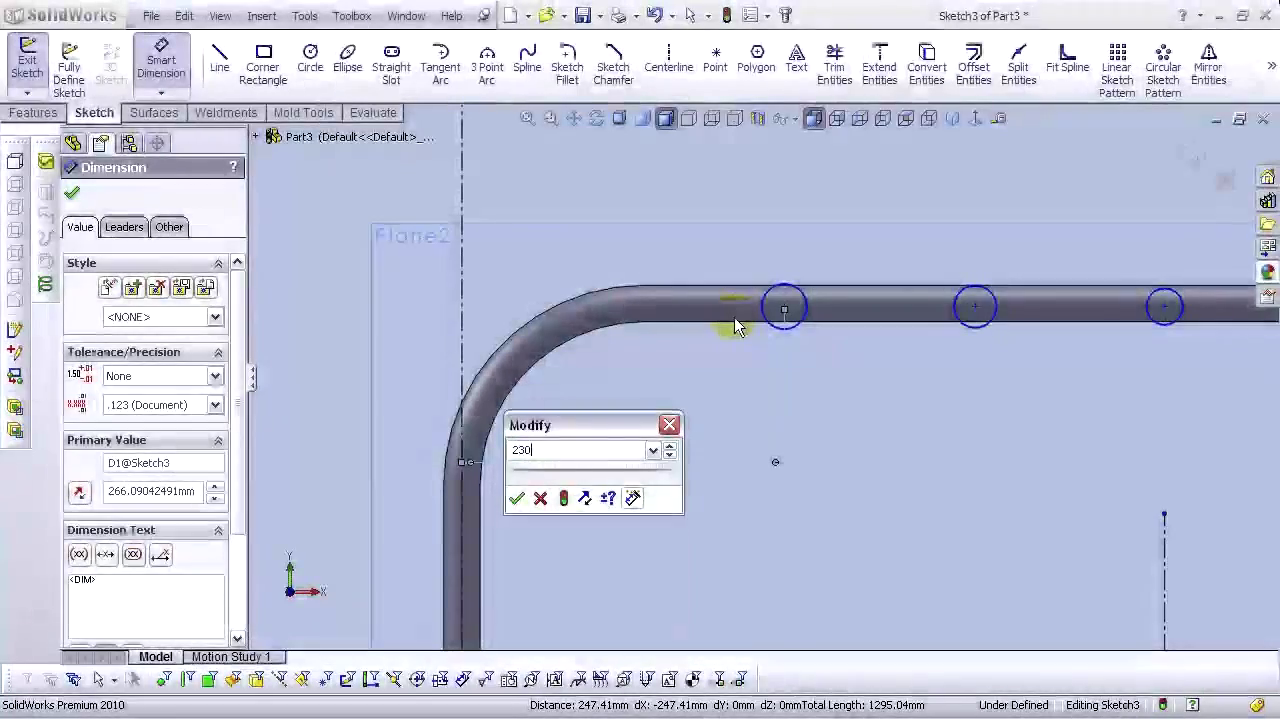
key(Return)
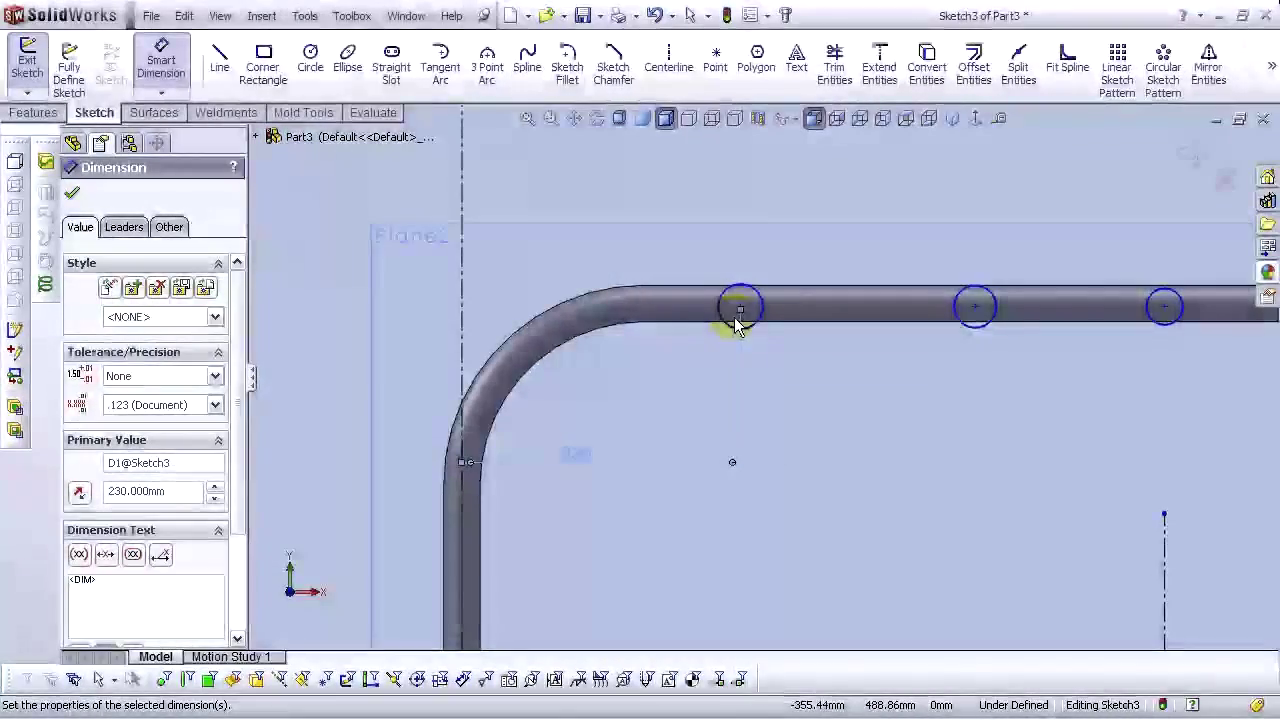
click(851, 161)
click(758, 303)
click(968, 306)
click(867, 447)
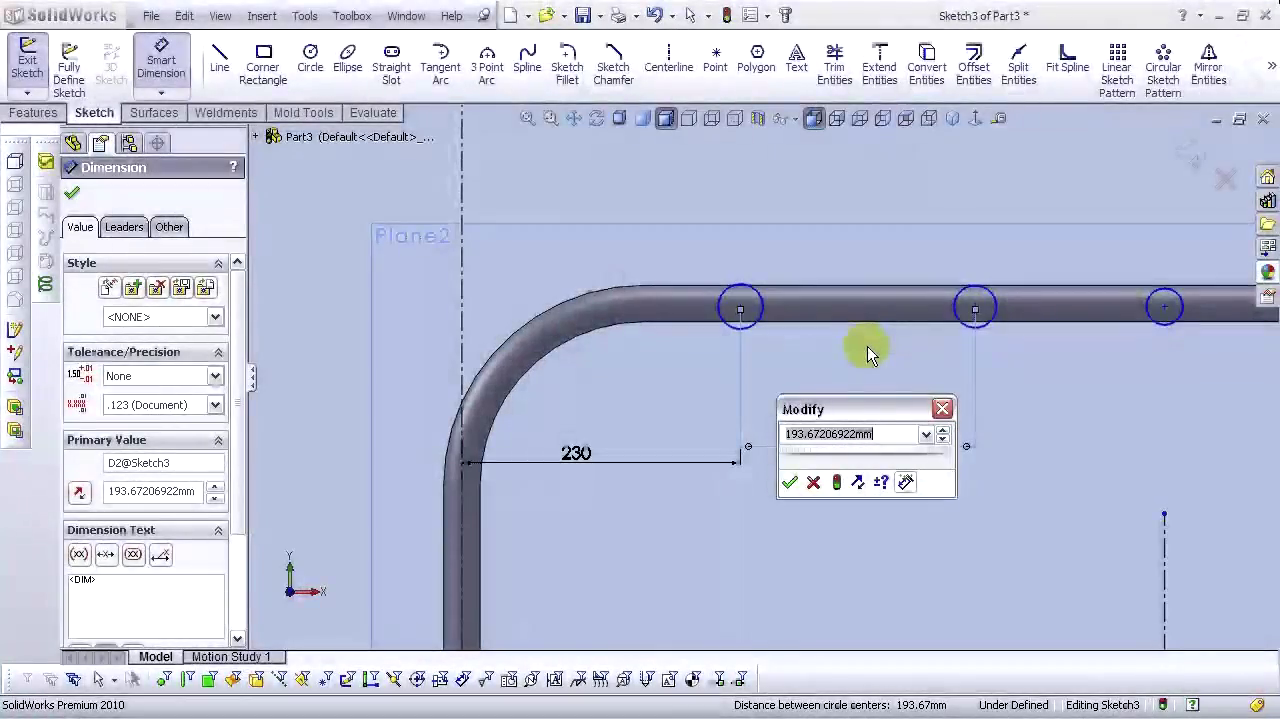
text(100)
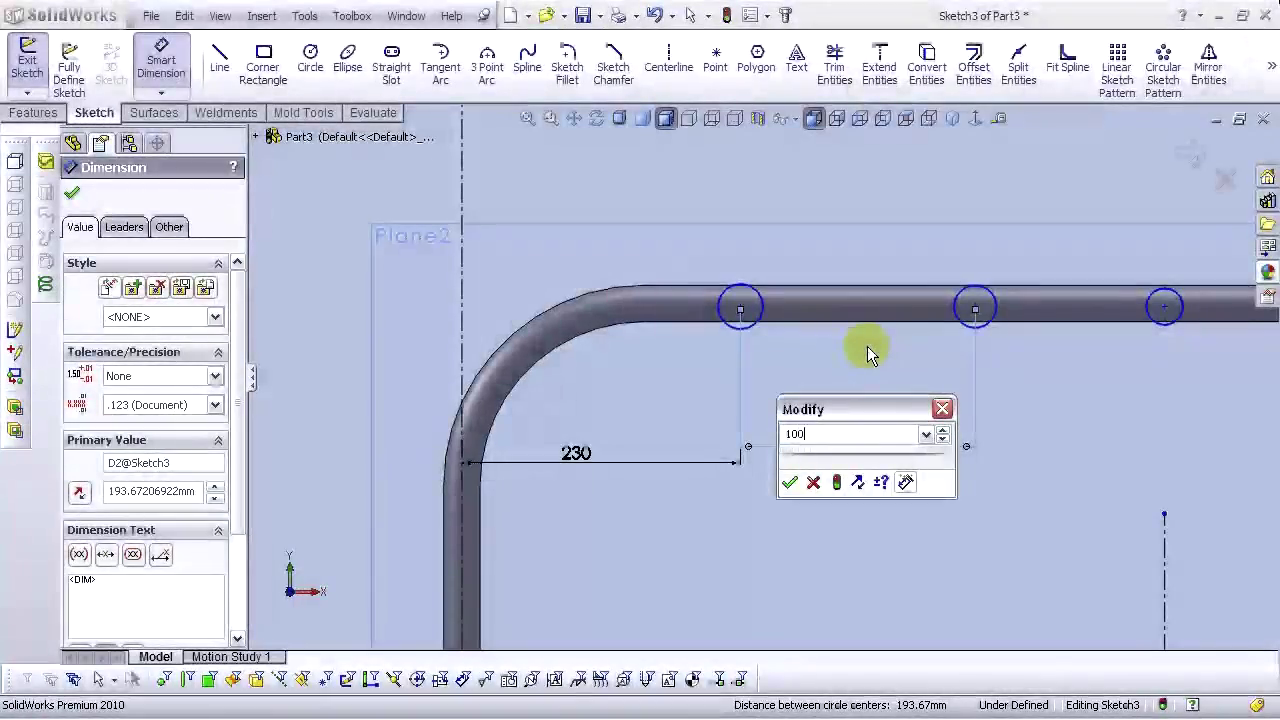
key(Return)
key(Escape)
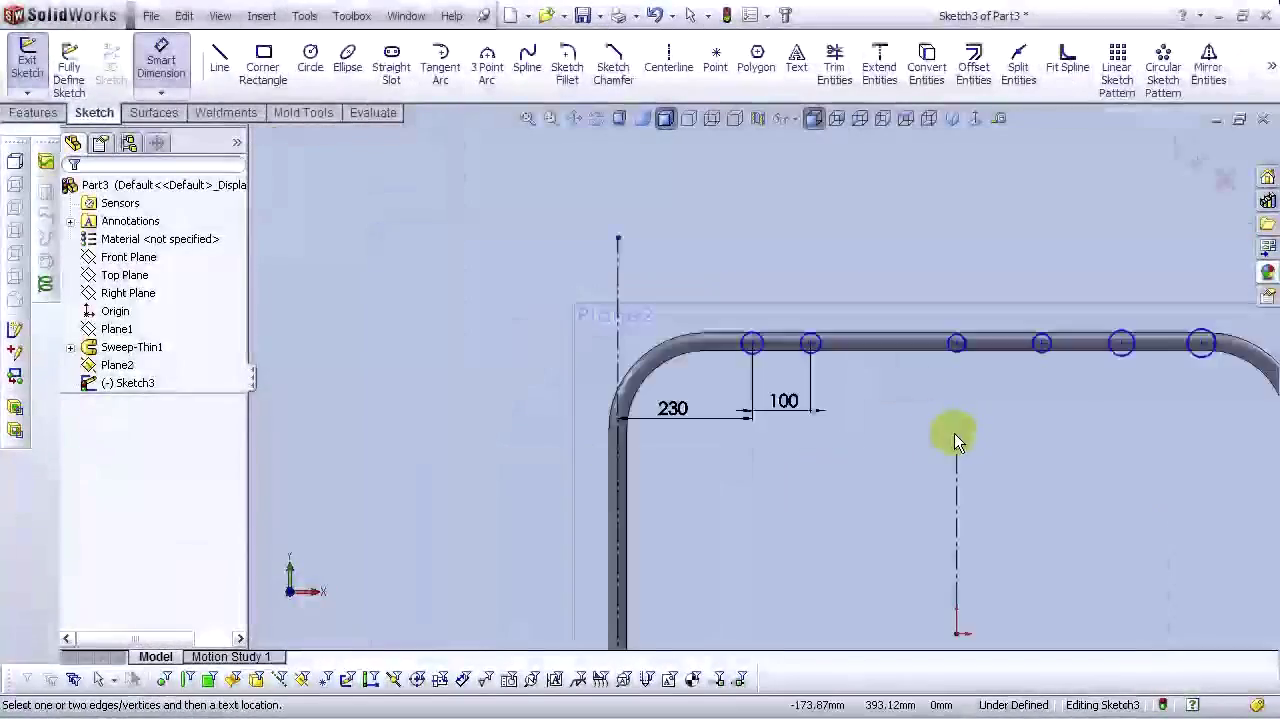
Cancel an over-defining 200 mm dimension and slide the third circle left along the tube
ctrl+middle_drag(957, 363, 734, 375)
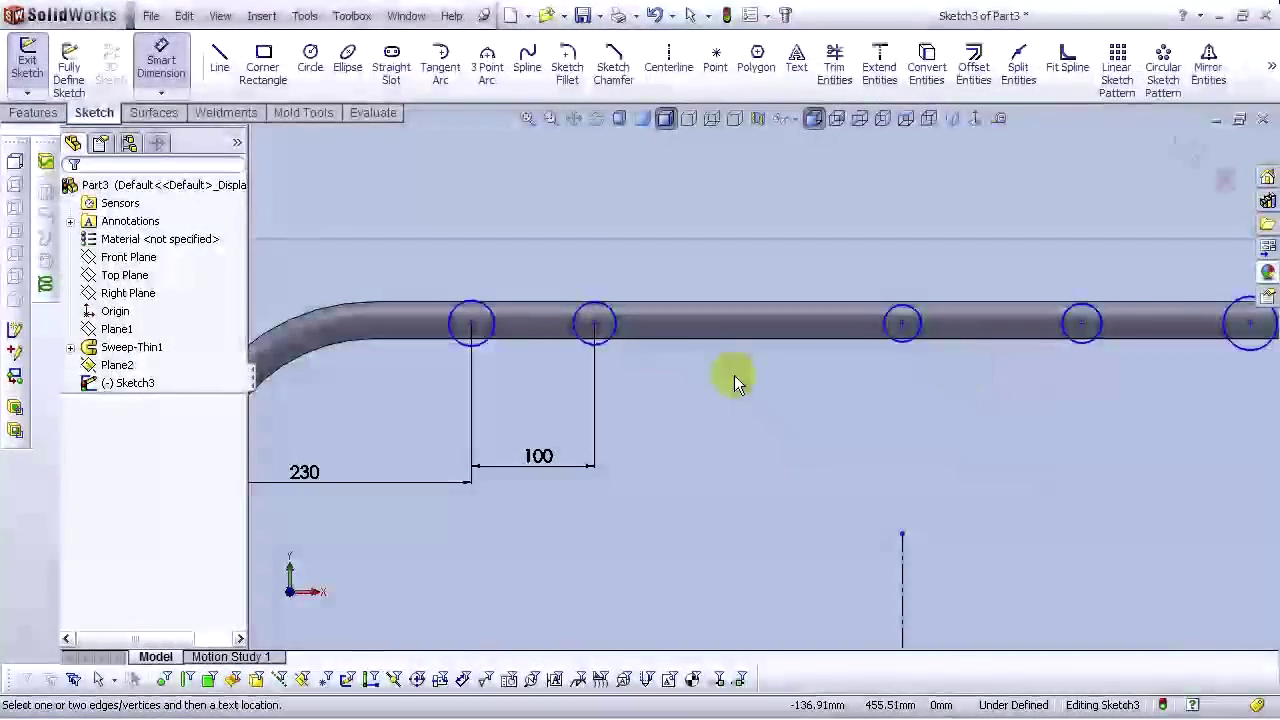
click(610, 320)
click(908, 322)
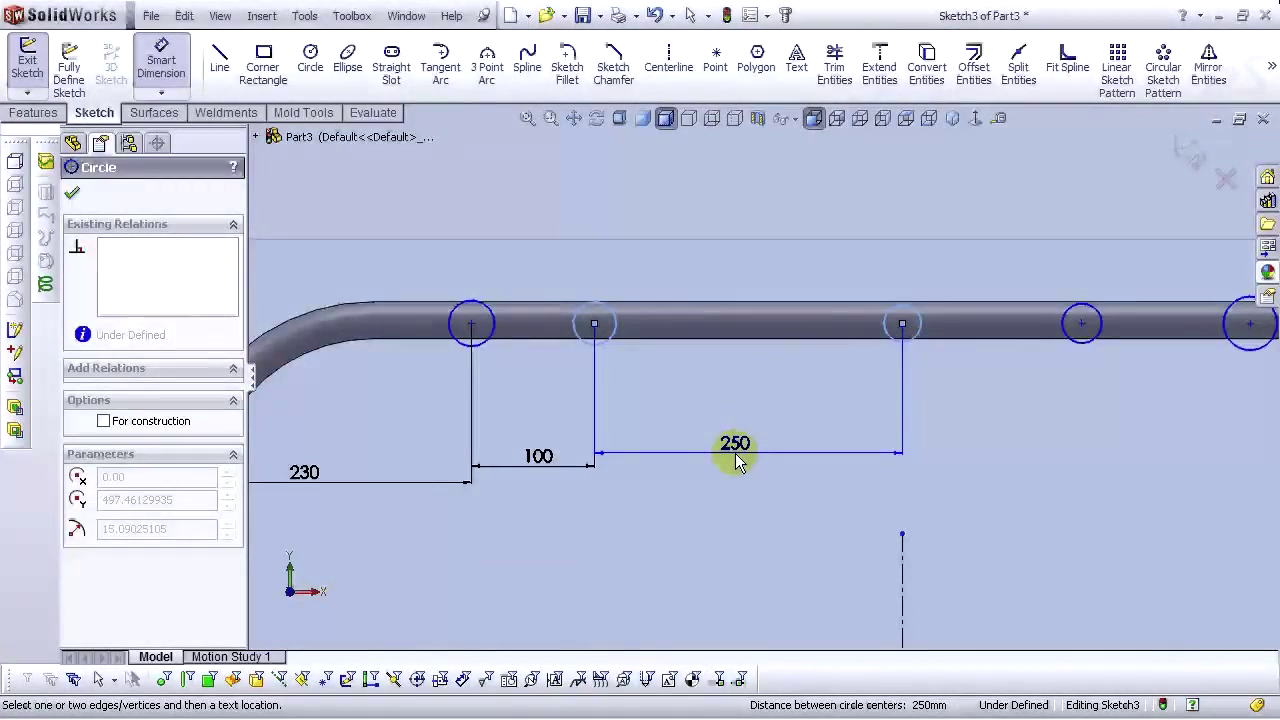
click(737, 456)
text(200)
key(Return)
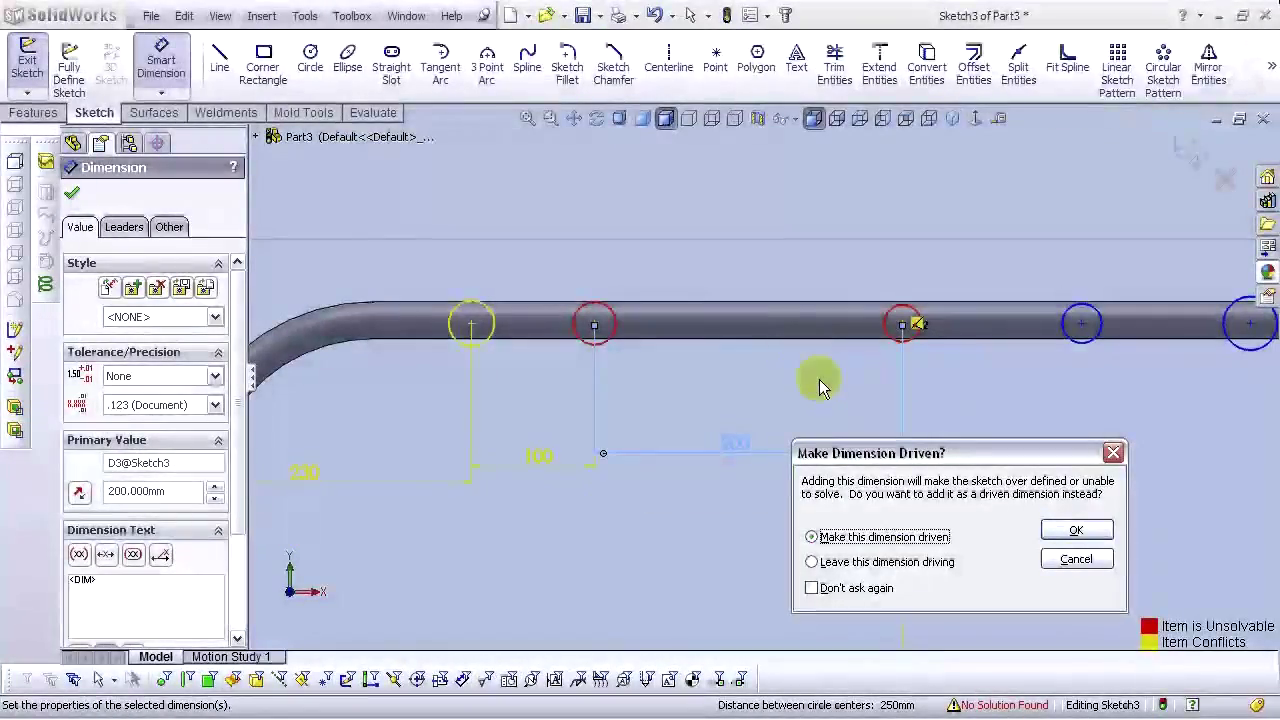
click(1100, 562)
scroll(760, 466, up, 2)
scroll(830, 417, down, 2)
key(Escape)
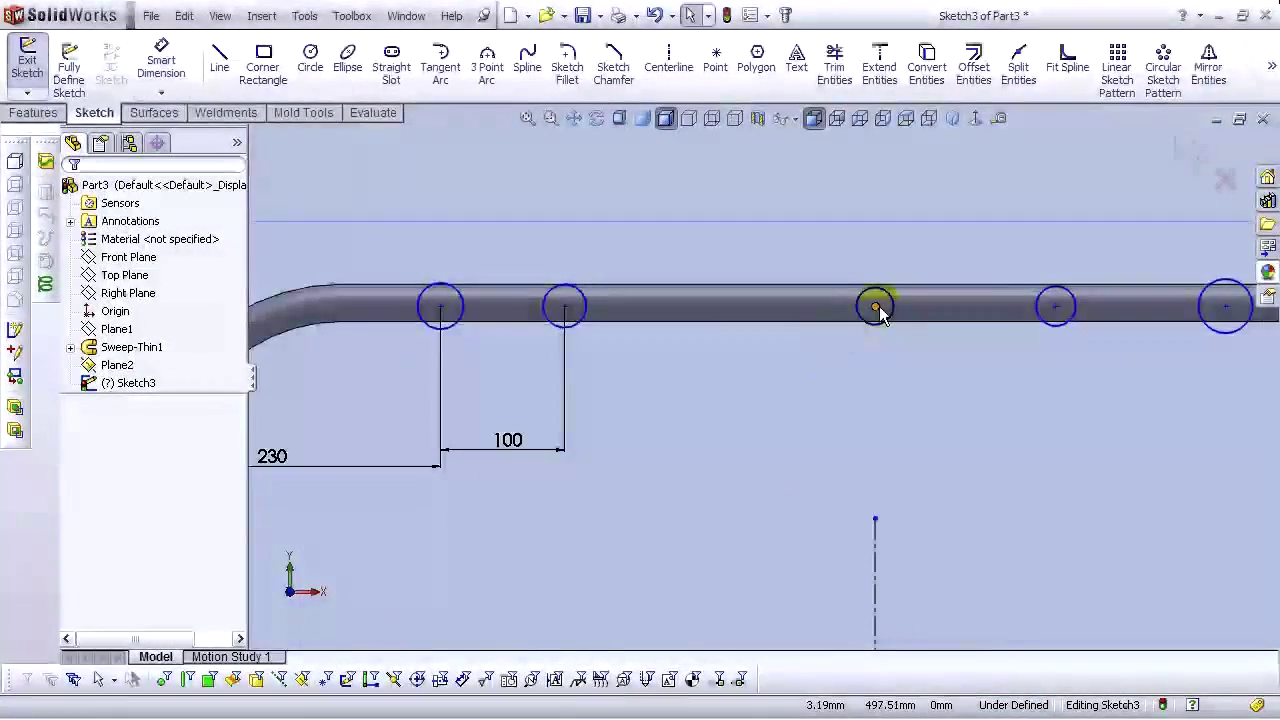
click(876, 307)
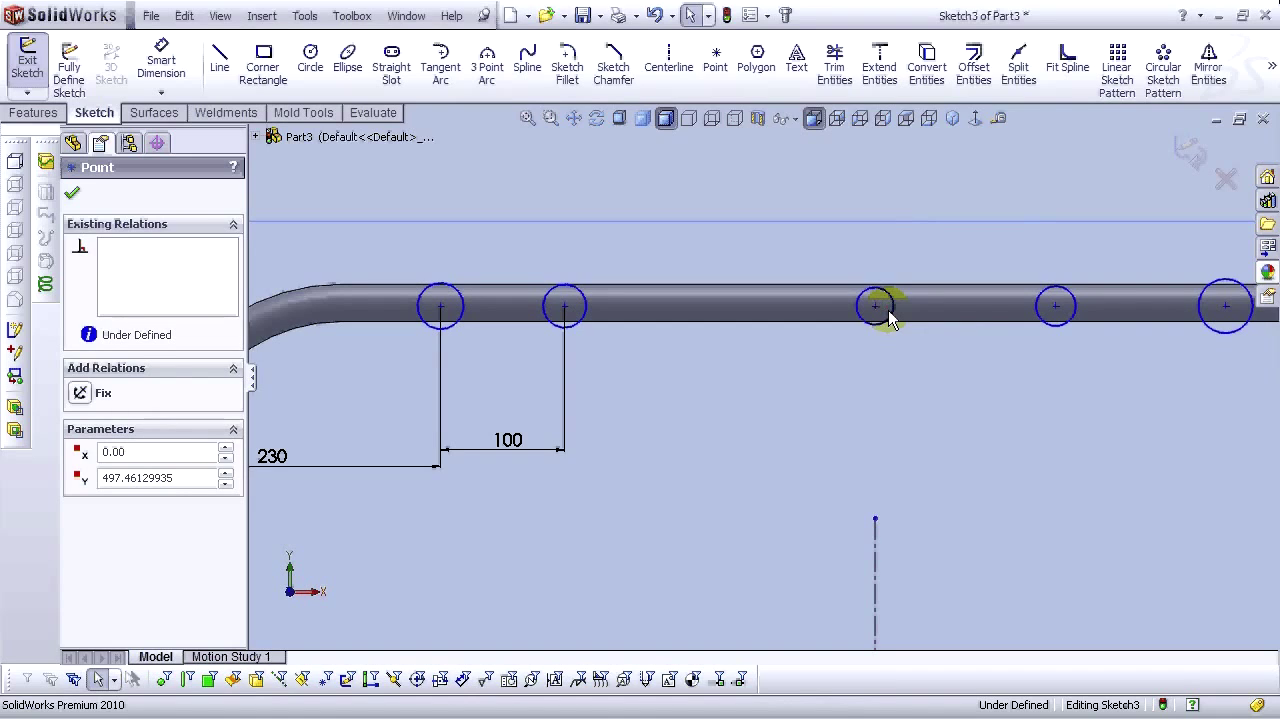
drag(878, 312, 818, 312)
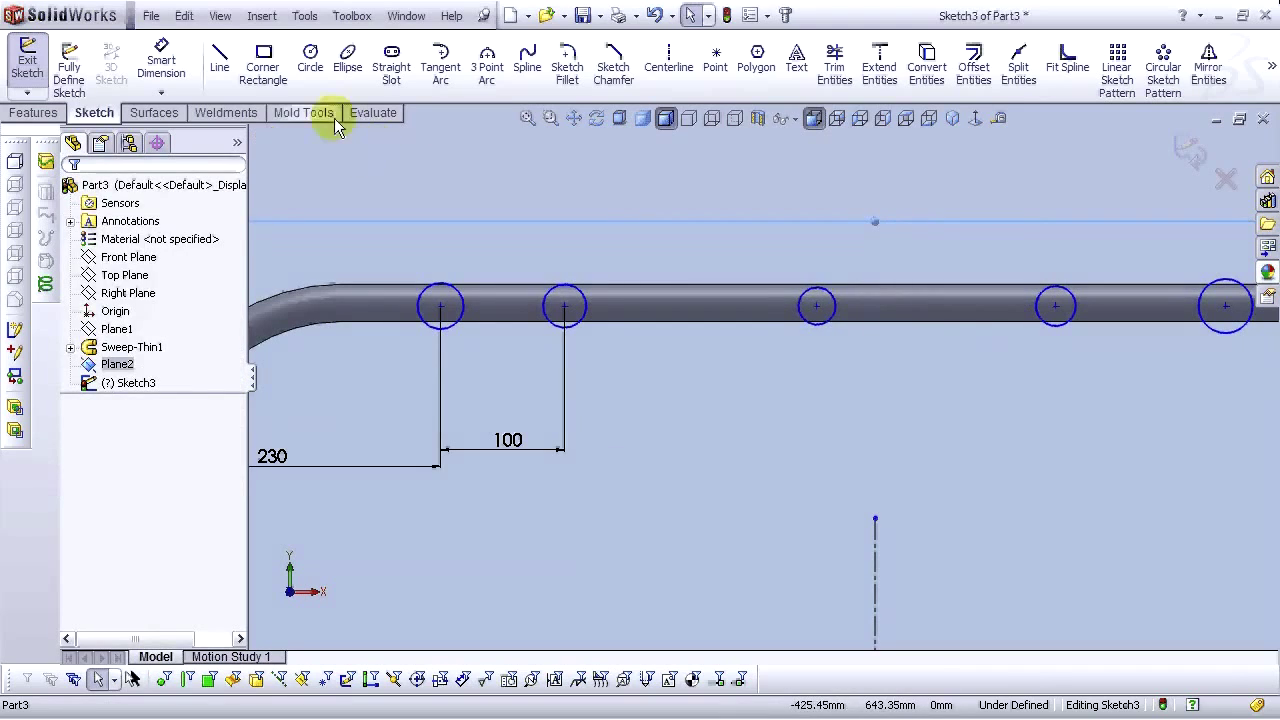
Set a 200 mm centre distance between the second and third circles
click(174, 69)
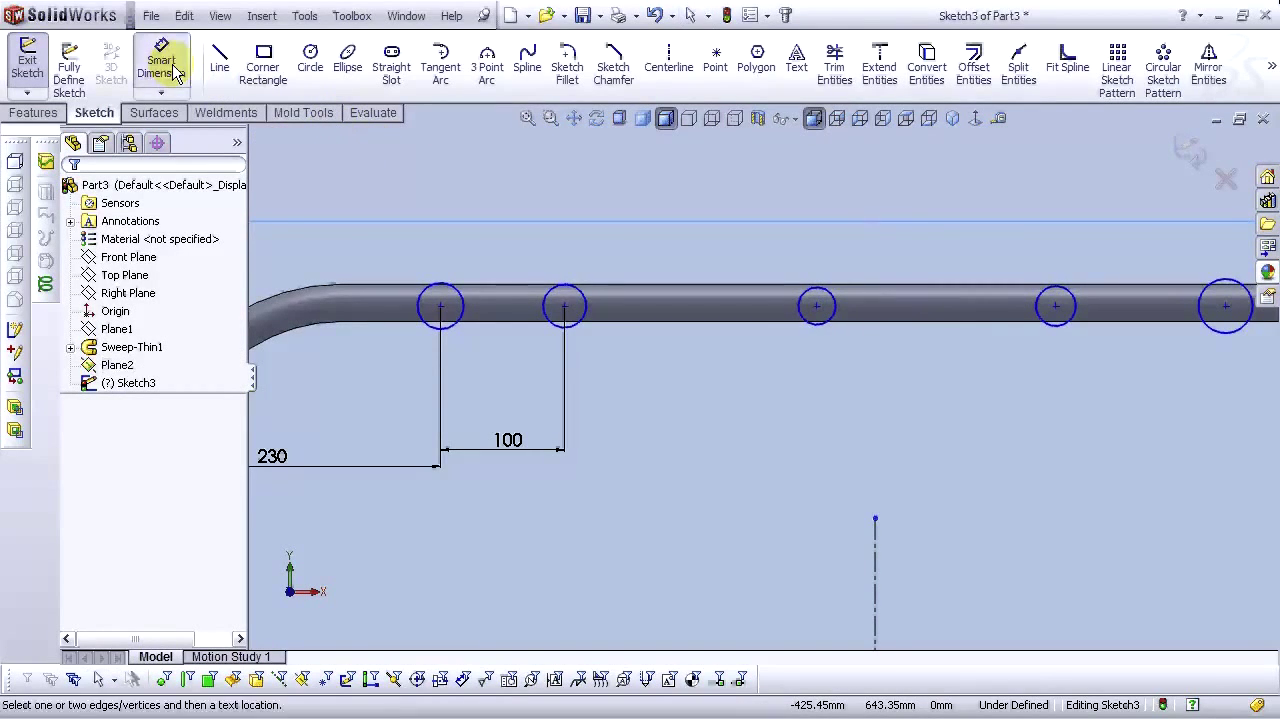
click(588, 320)
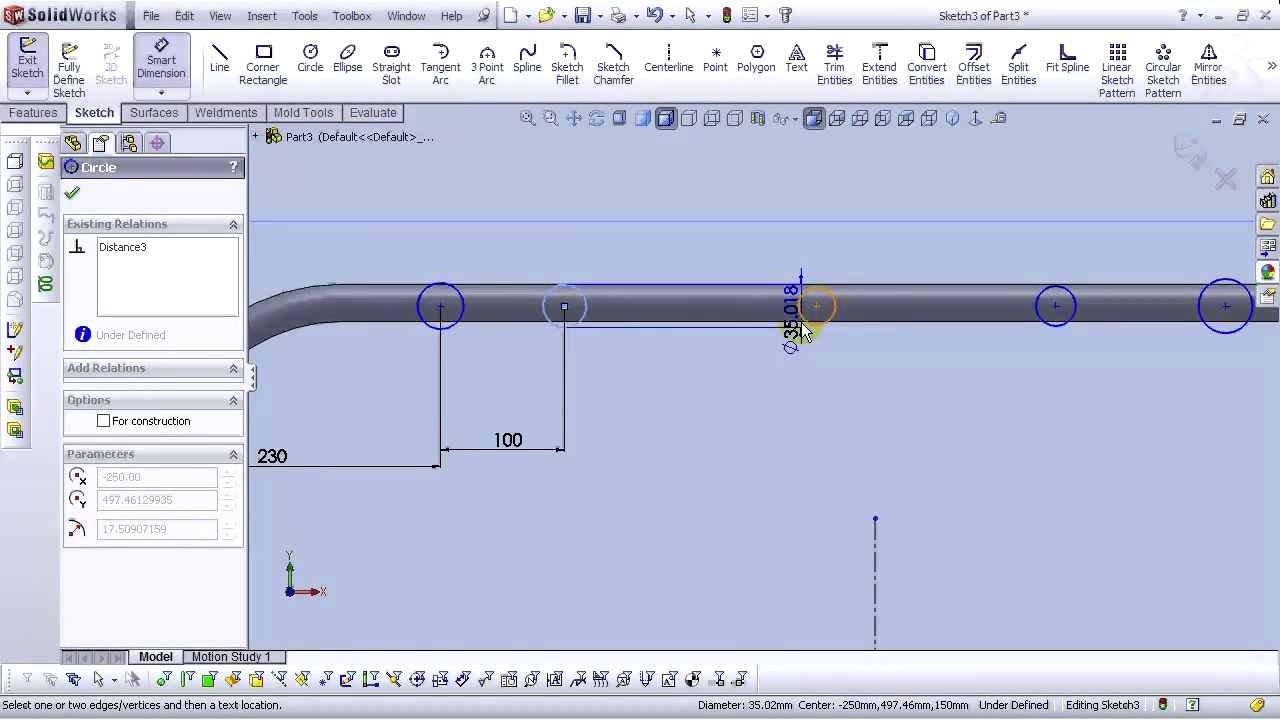
click(805, 333)
click(730, 385)
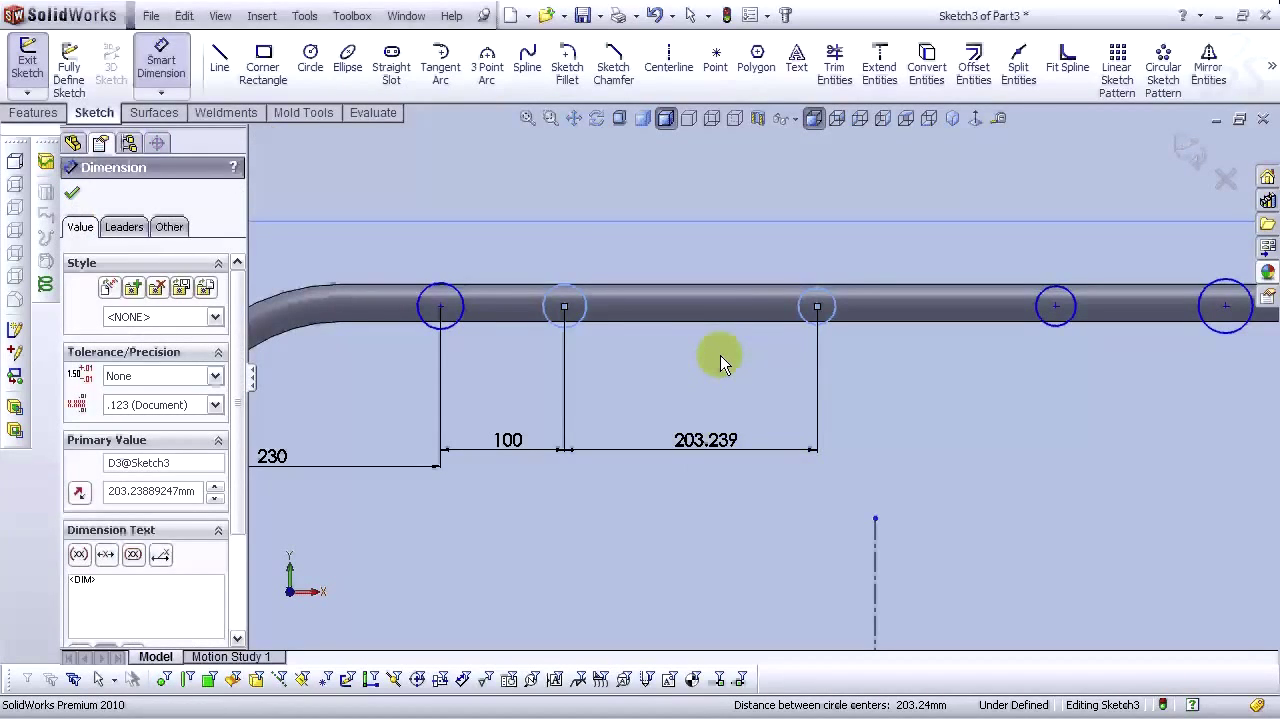
text(200)
key(Return)
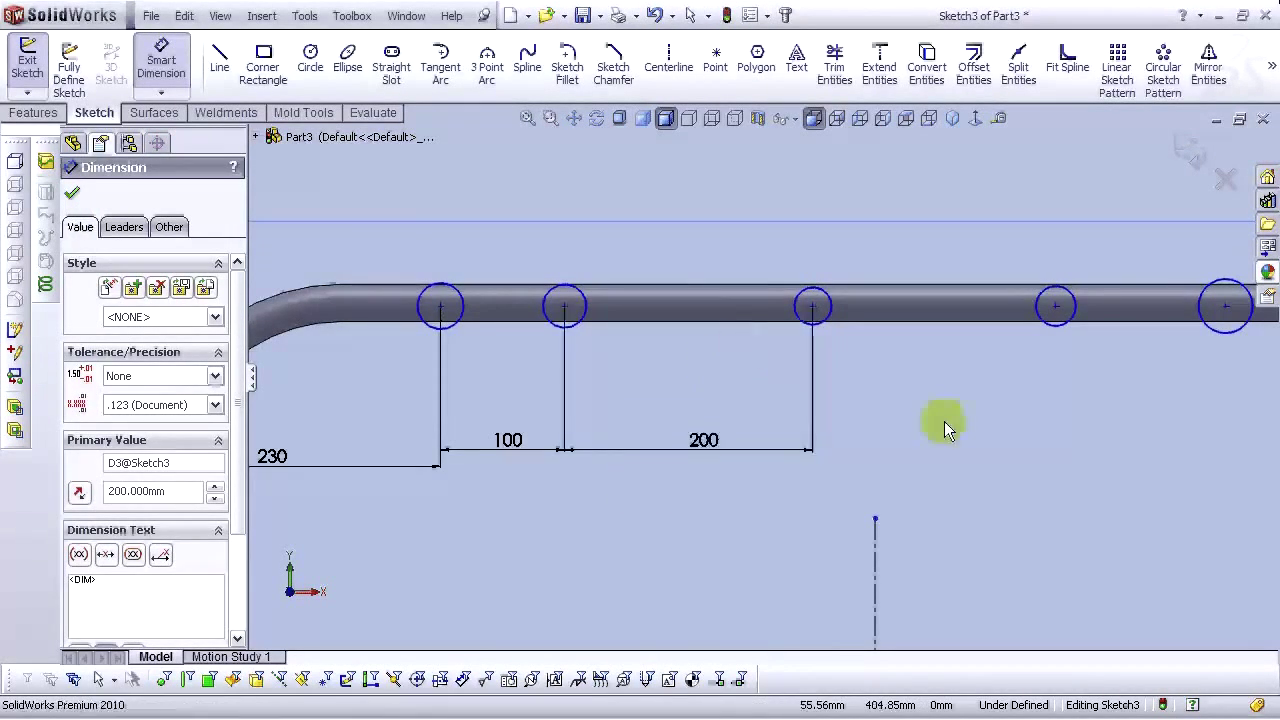
key(Escape)
key(ctrl+shift+z)
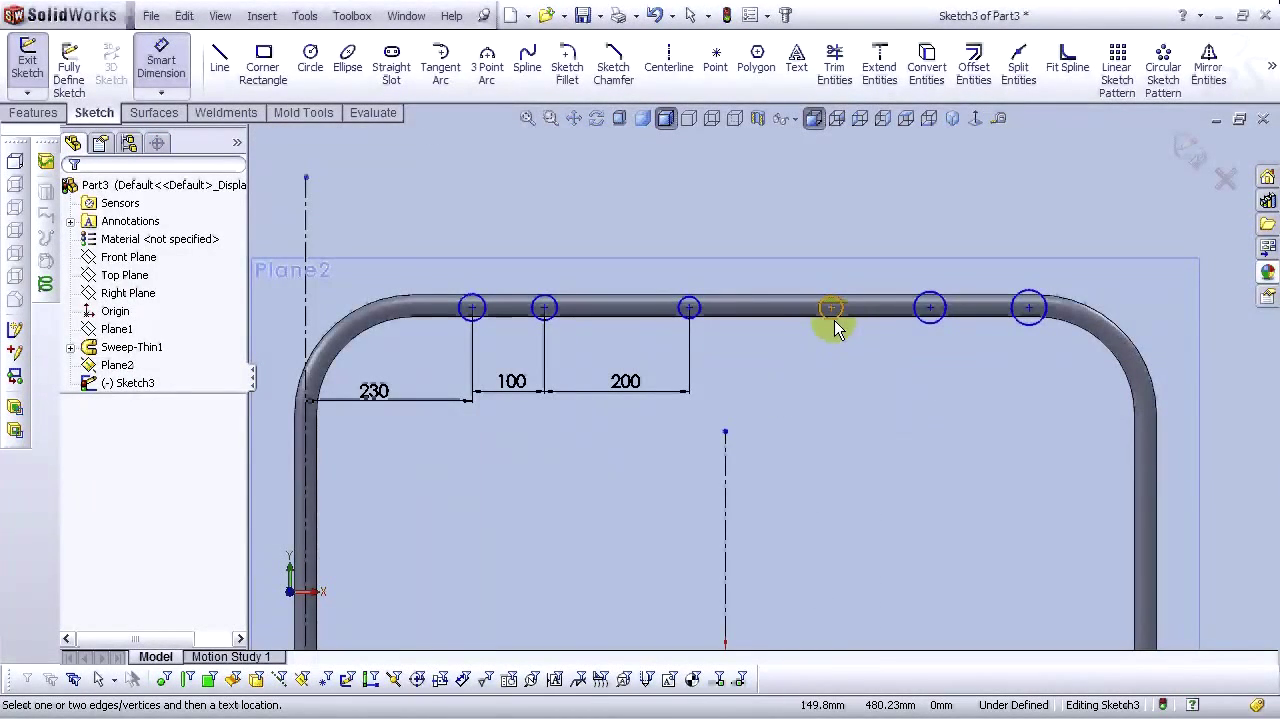
Add the next two centre spacings of 100 mm and 200 mm
click(833, 310)
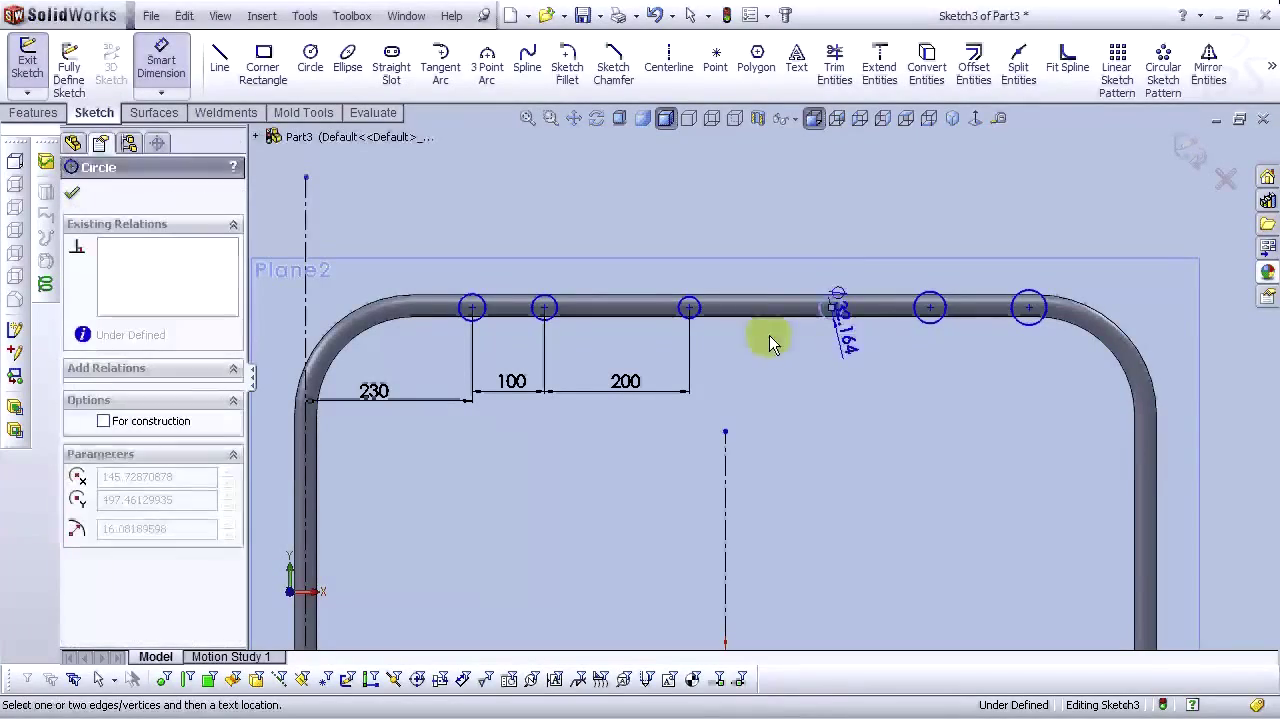
click(689, 308)
click(766, 388)
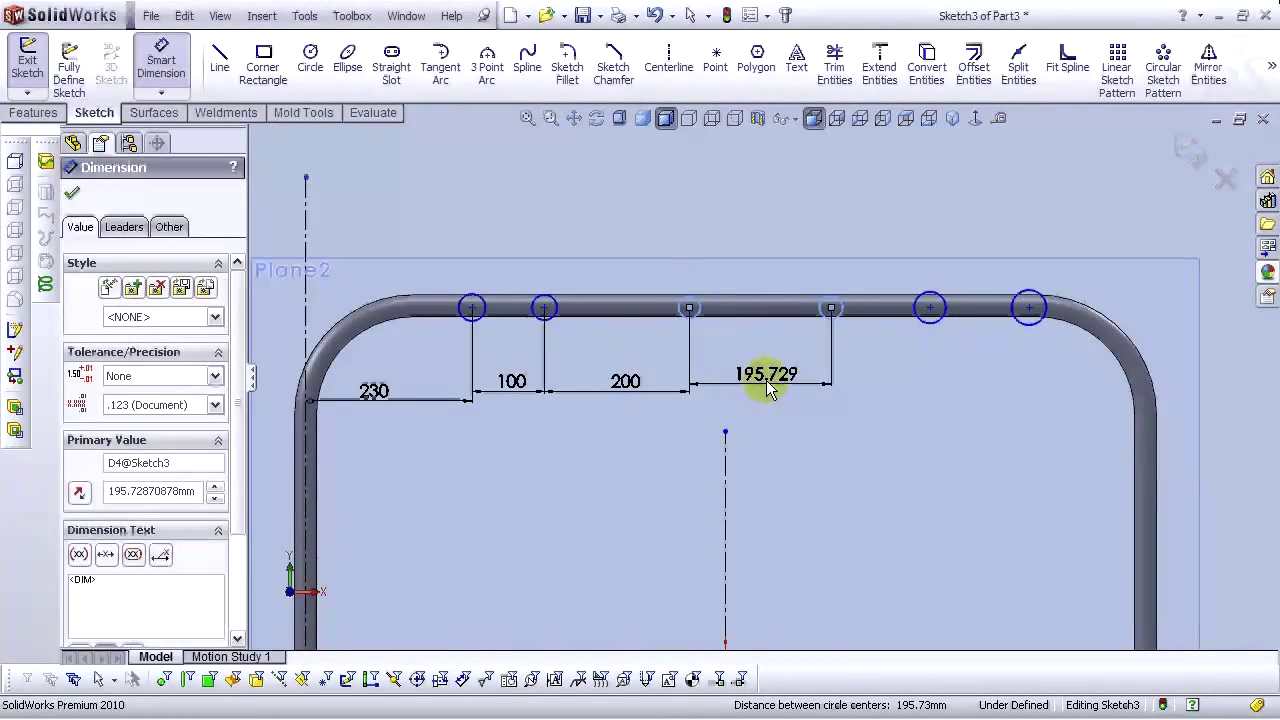
text(100)
key(Return)
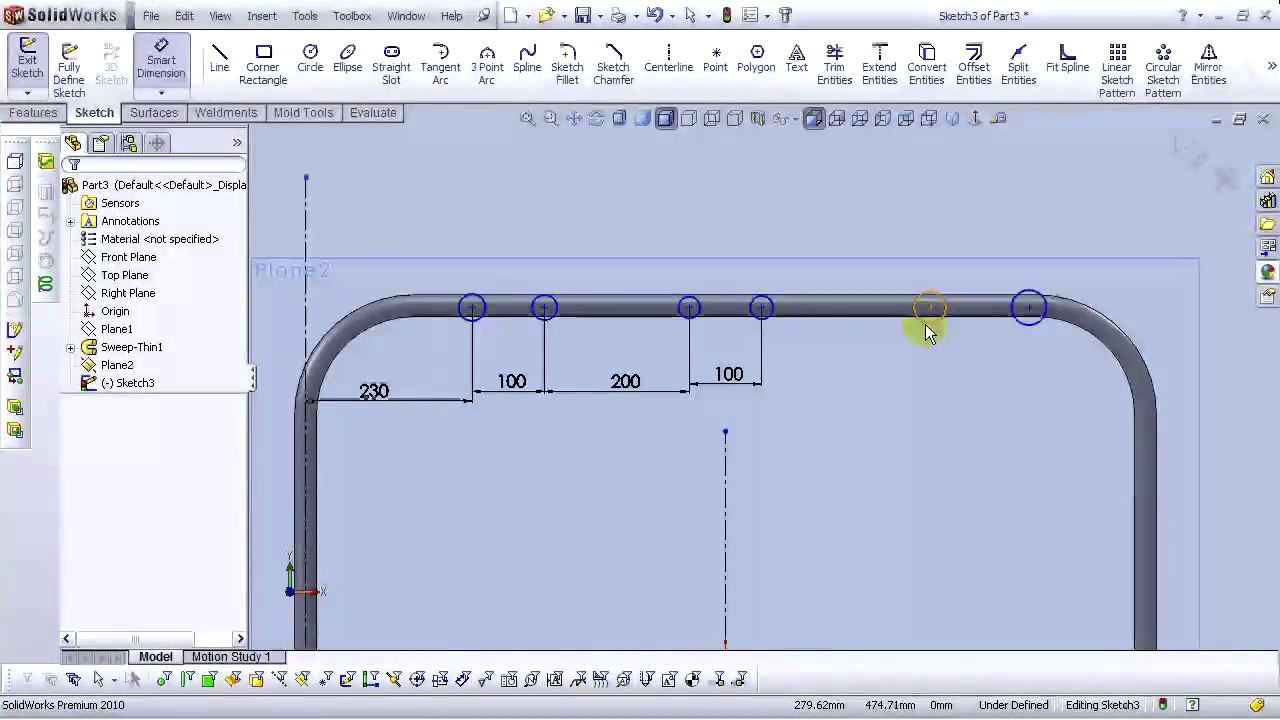
click(925, 324)
click(770, 316)
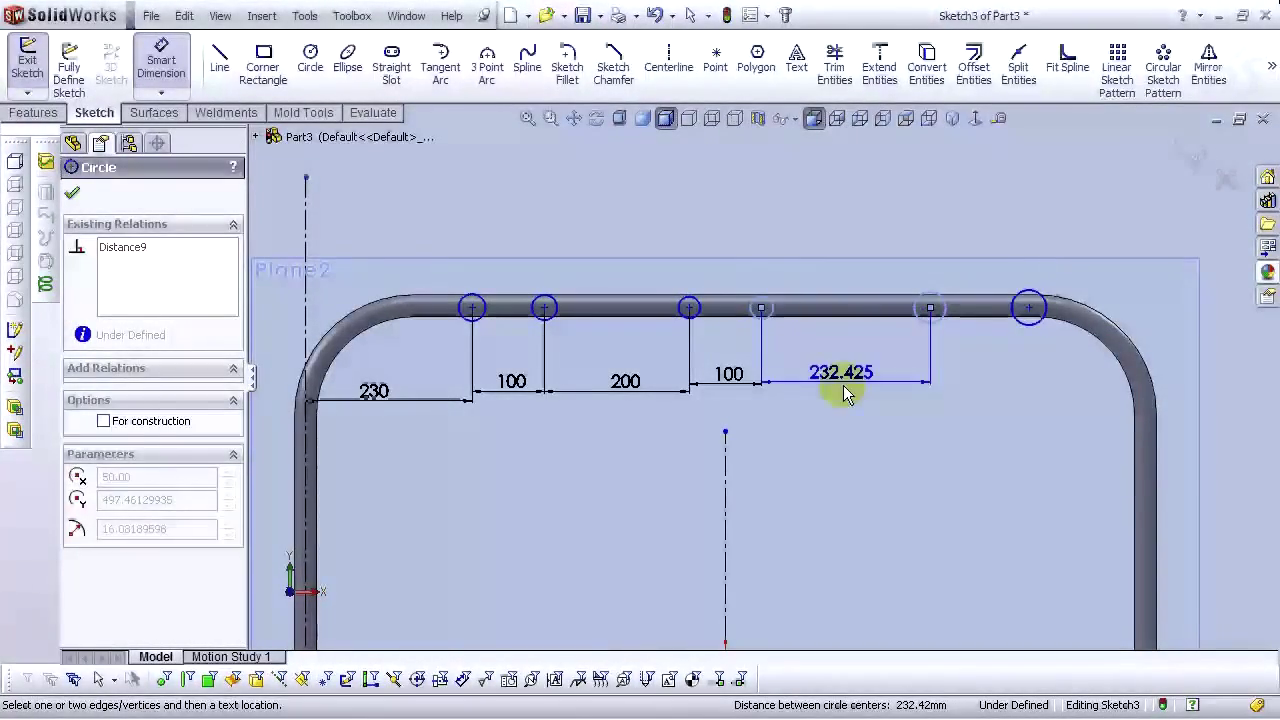
click(845, 388)
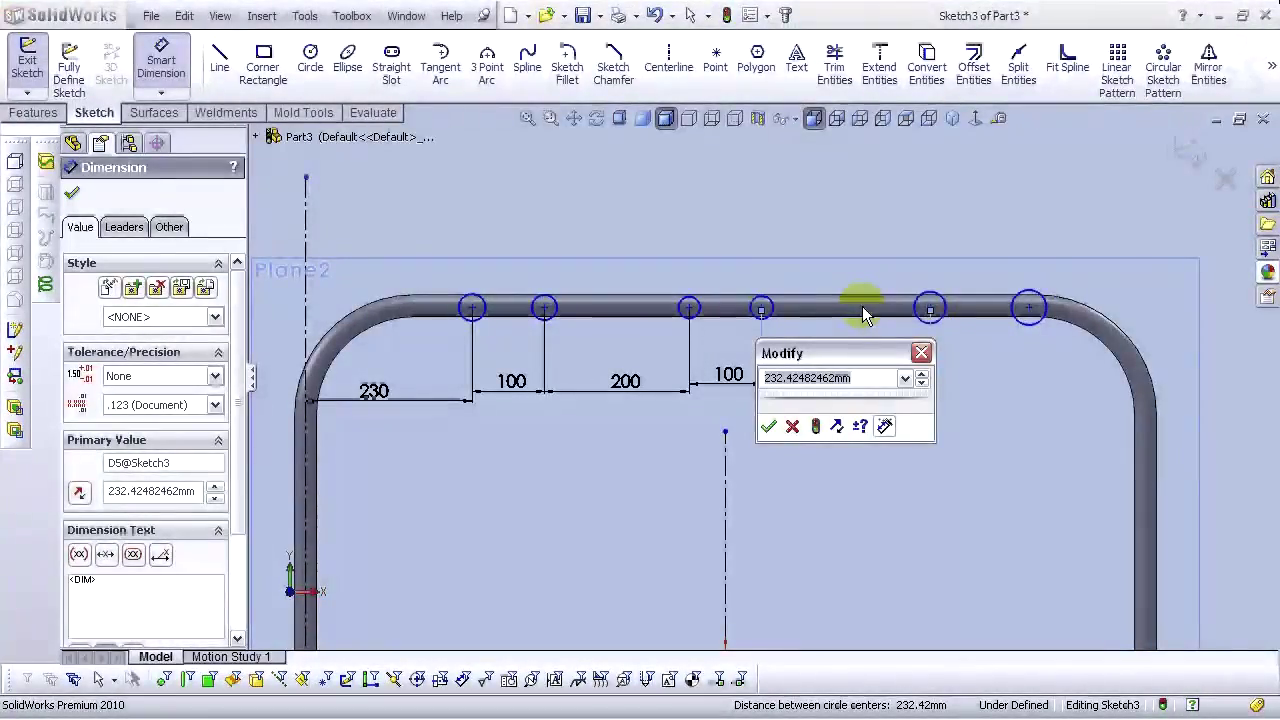
text(200)
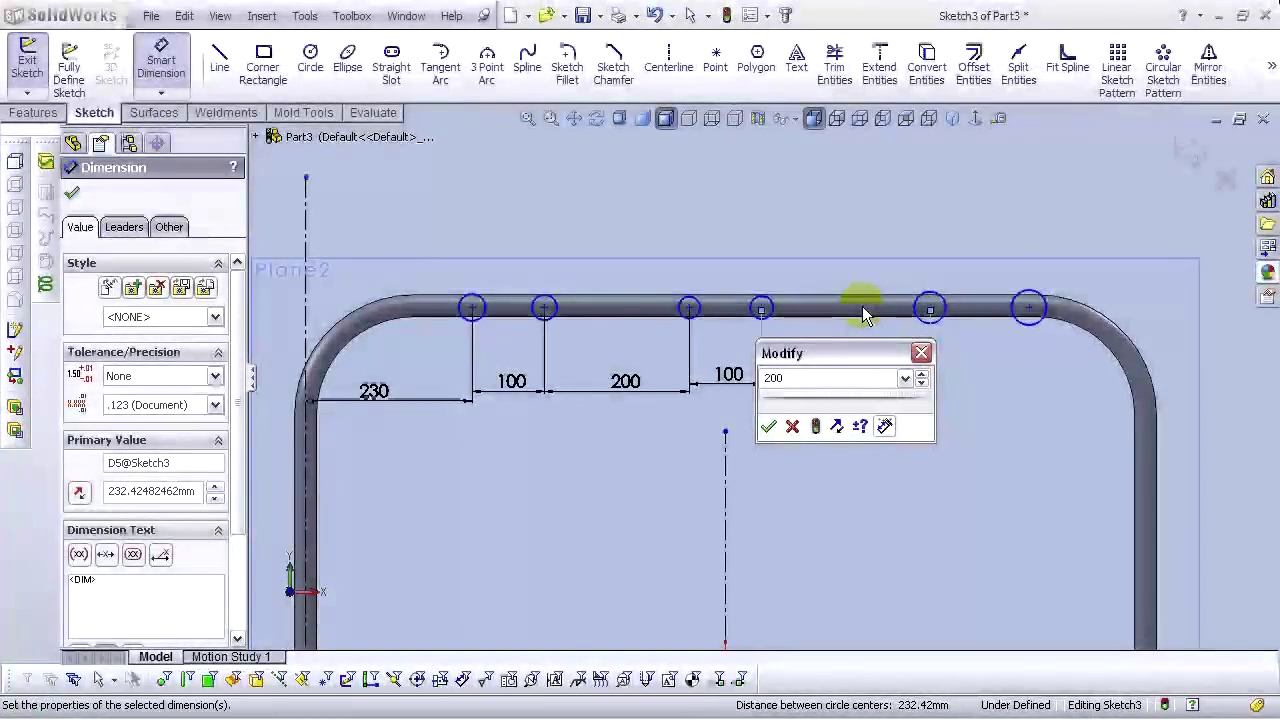
key(Return)
key(Escape)
Set the last 100 mm spacing between the two rightmost circles
click(918, 325)
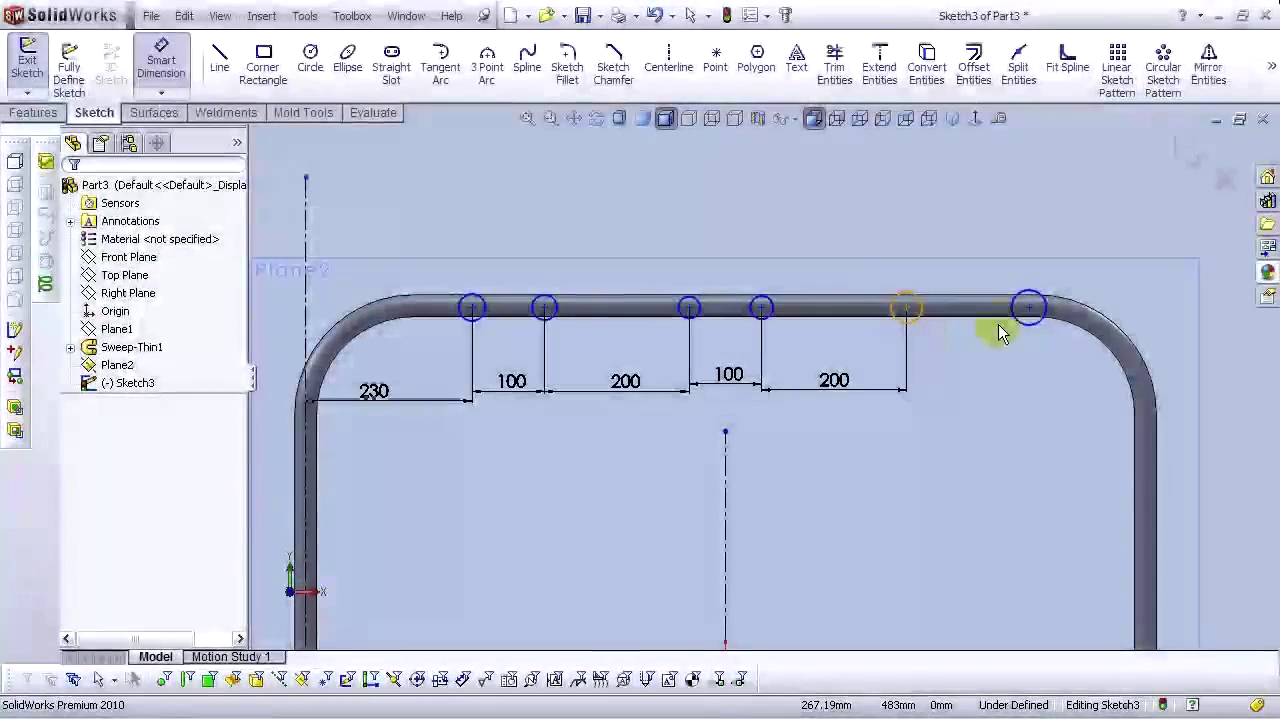
click(1008, 325)
click(962, 430)
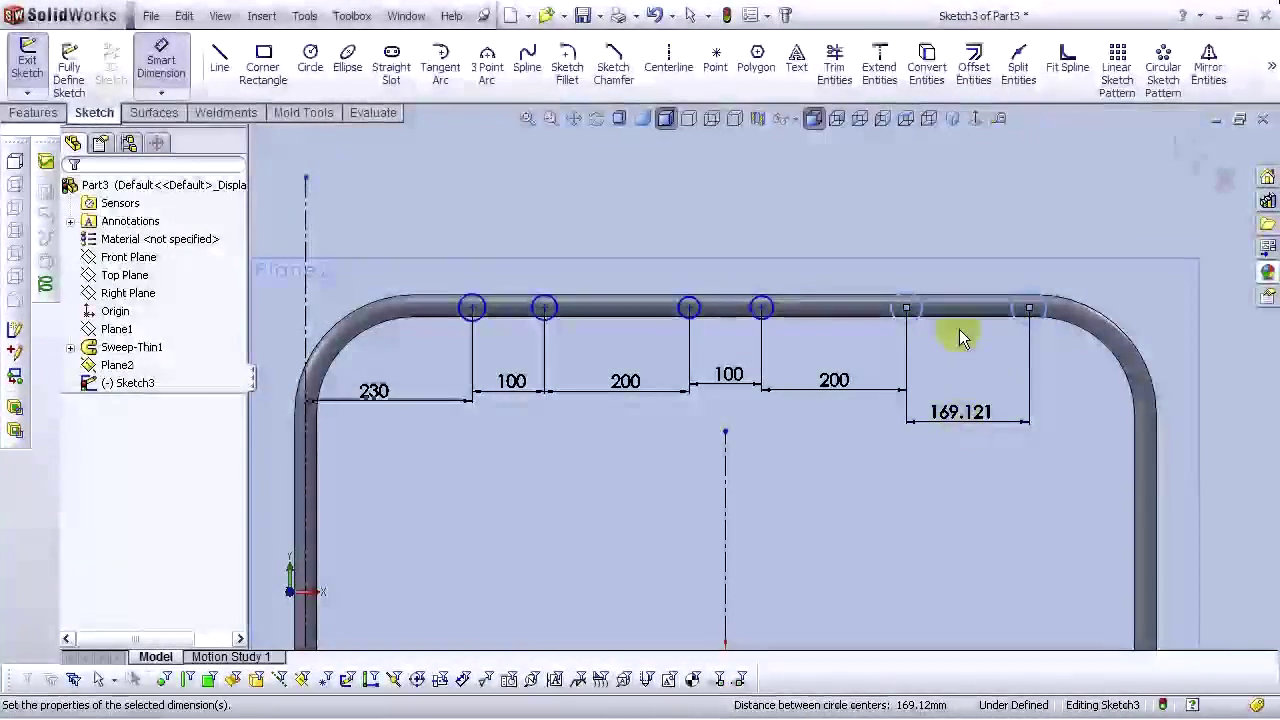
text(100)
key(Return)
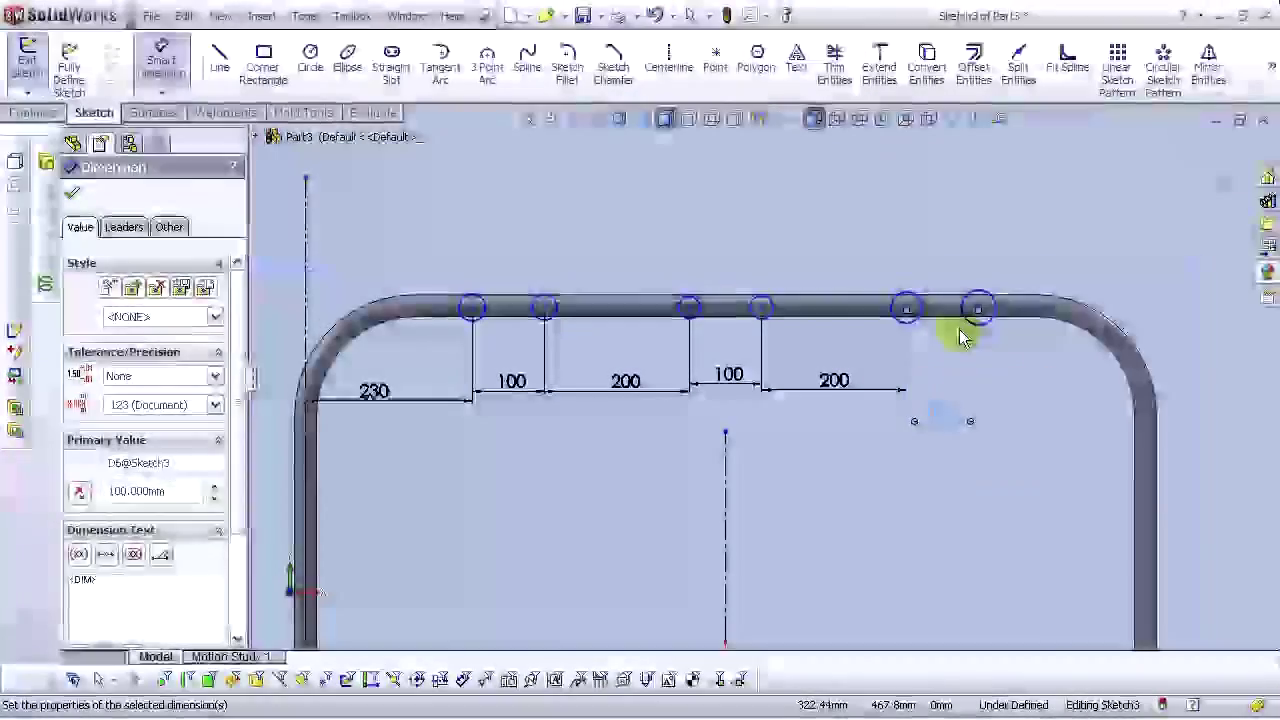
key(Escape)
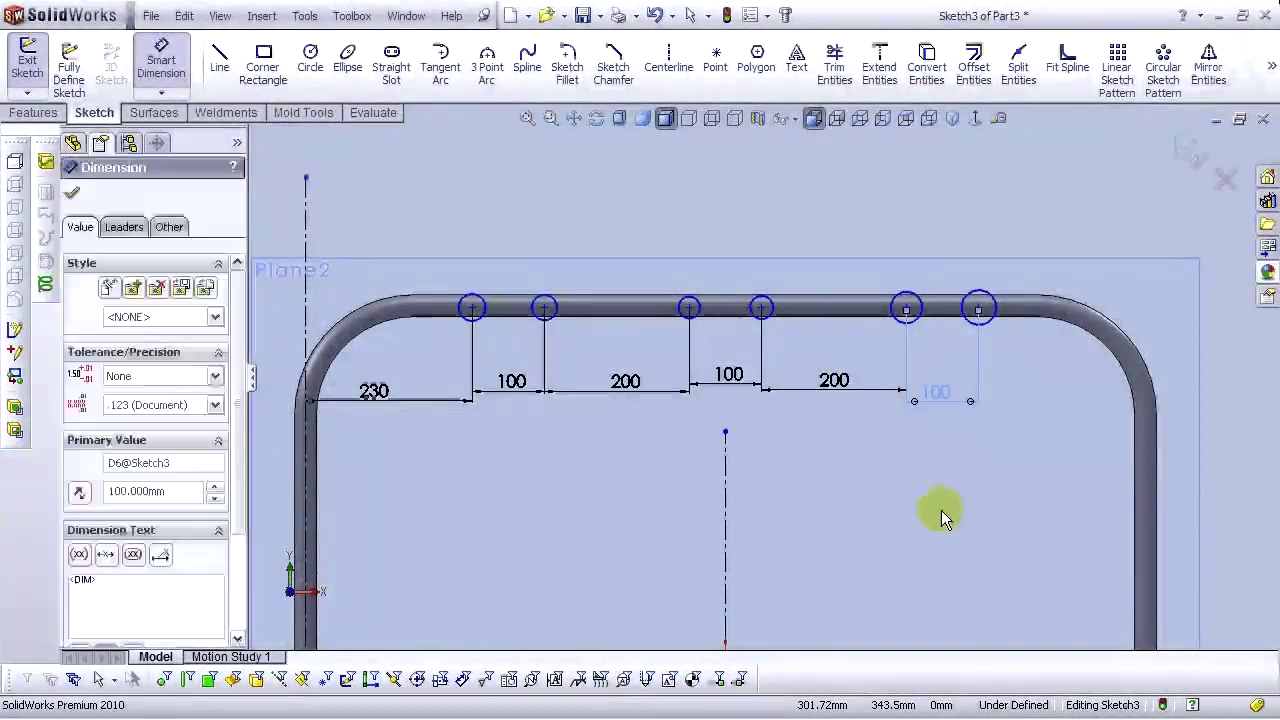
key(Escape)
scroll(537, 343, down, 5)
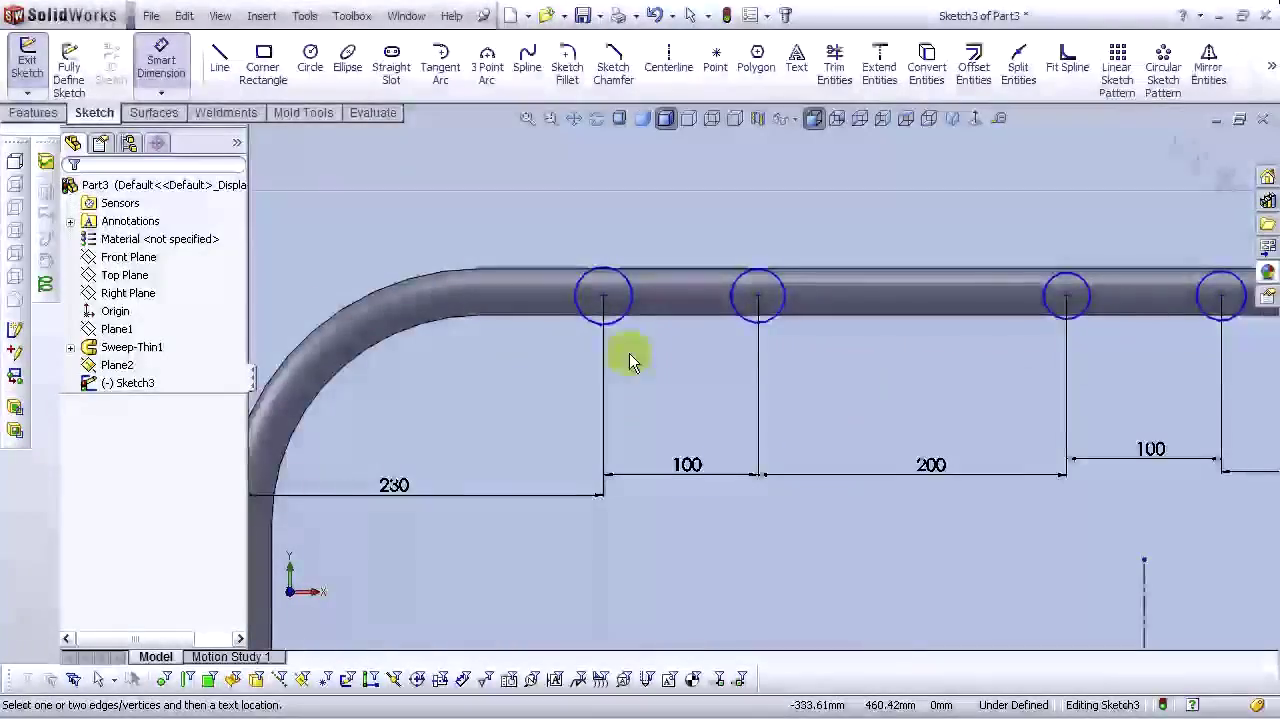
Give the leftmost circle a 30 mm diameter dimension
click(591, 271)
click(680, 153)
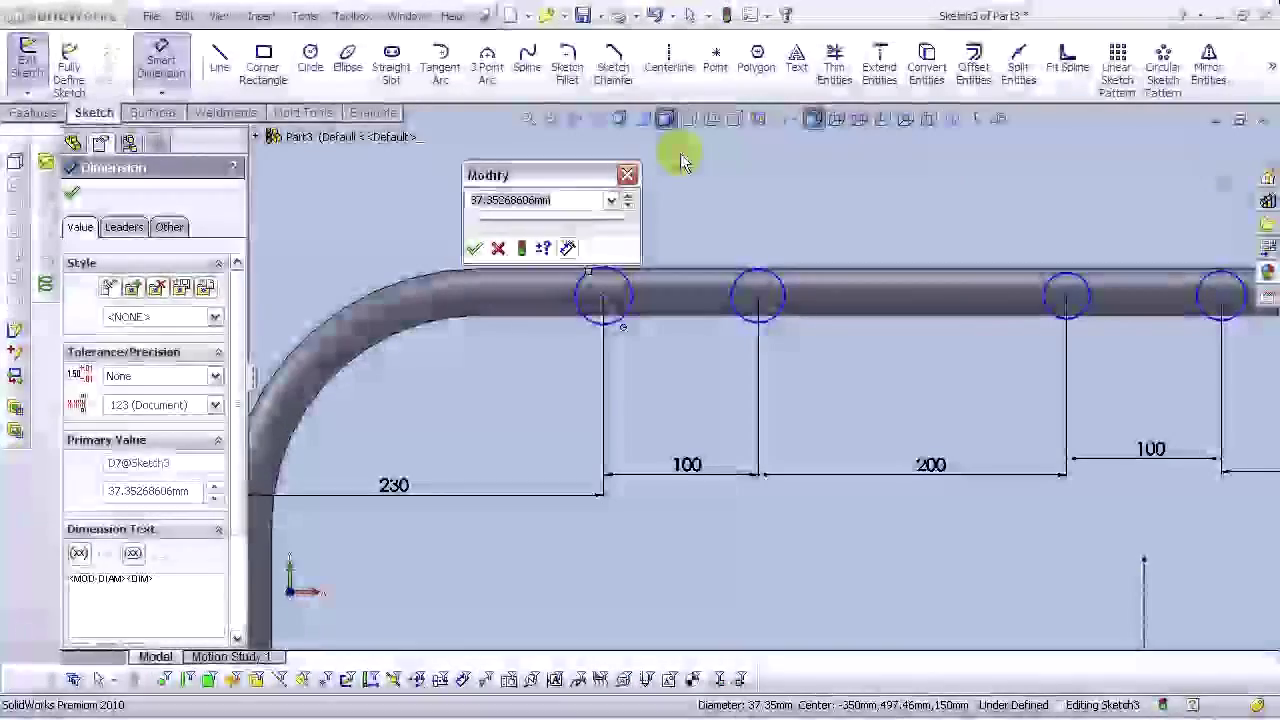
text(30)
key(Return)
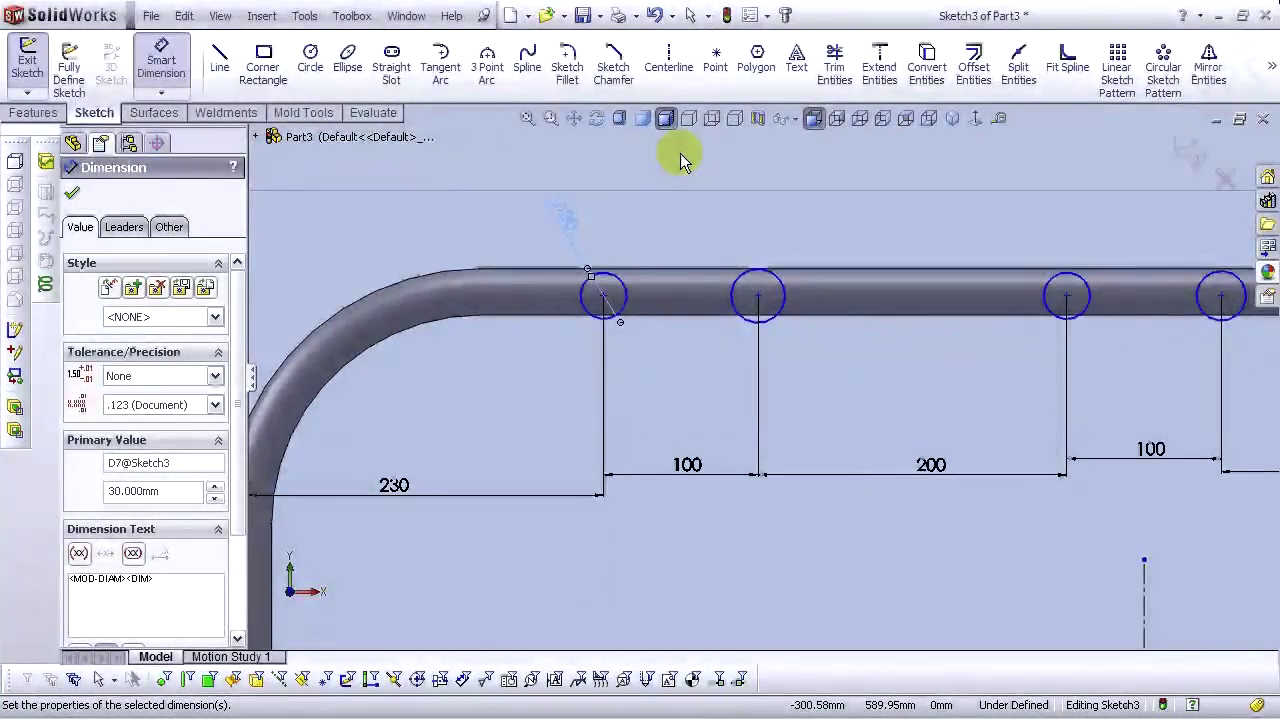
click(660, 180)
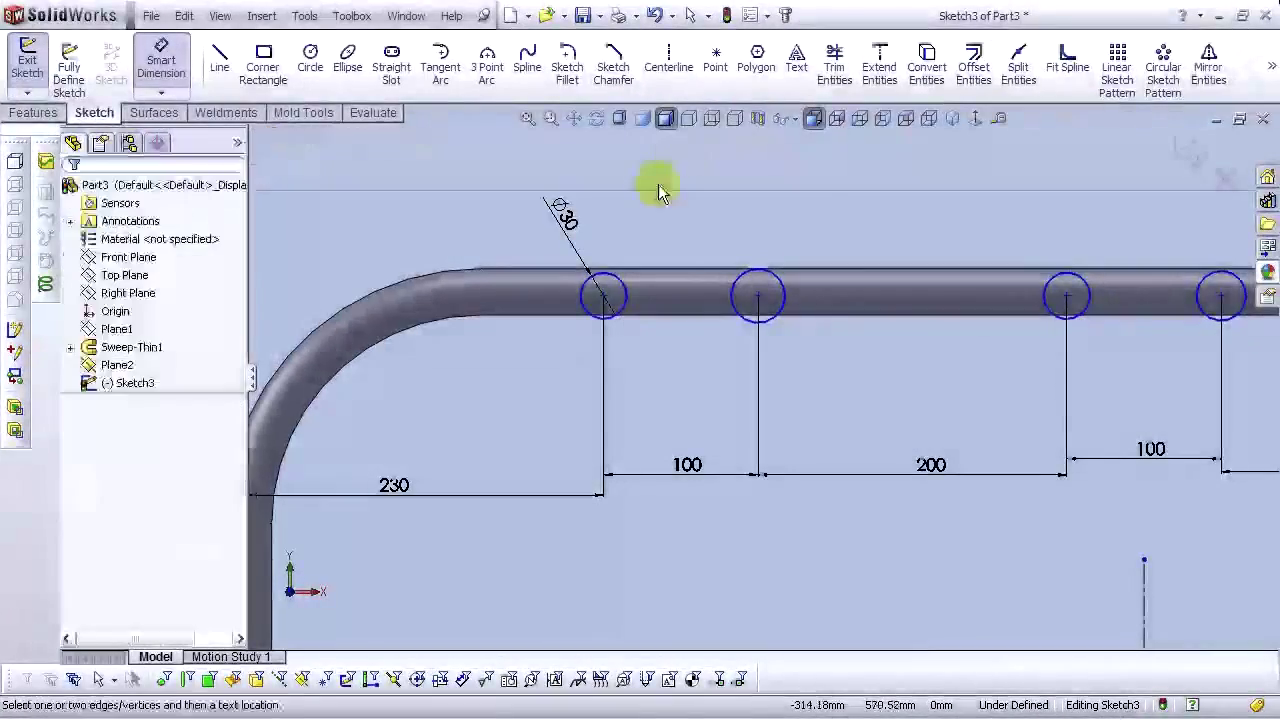
scroll(677, 300, down, 2)
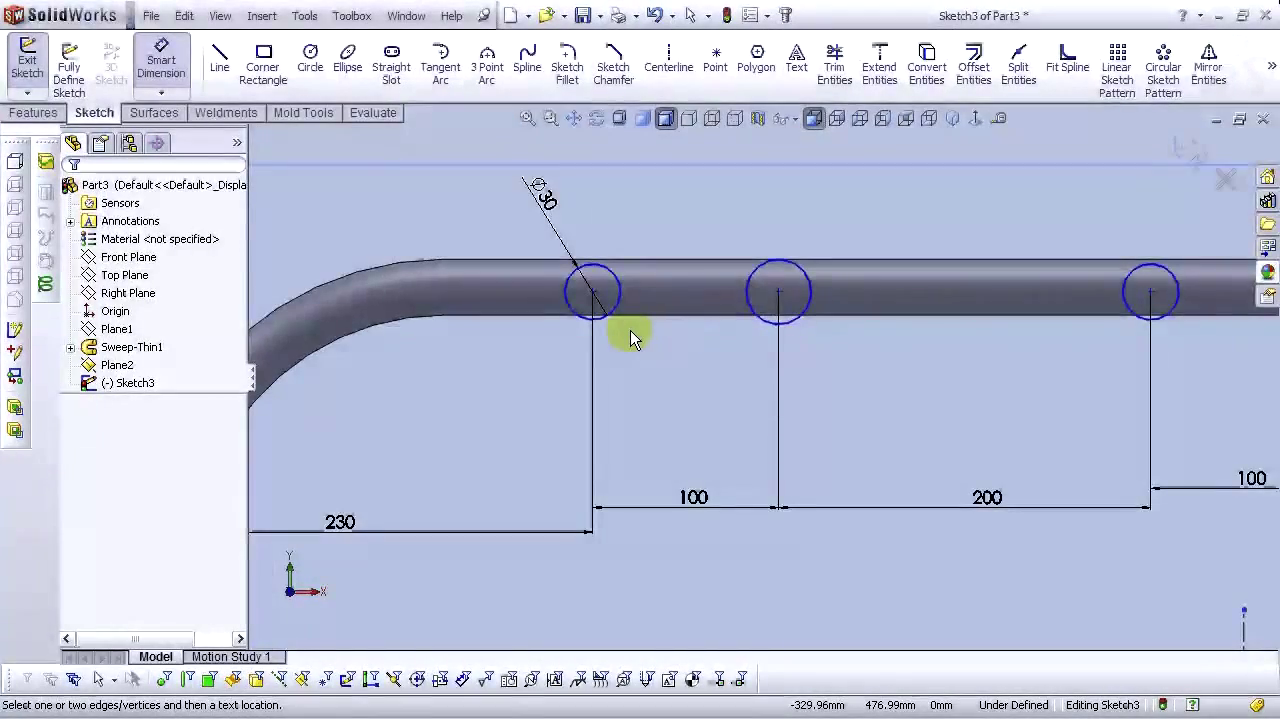
scroll(600, 322, down, 1)
key(Escape)
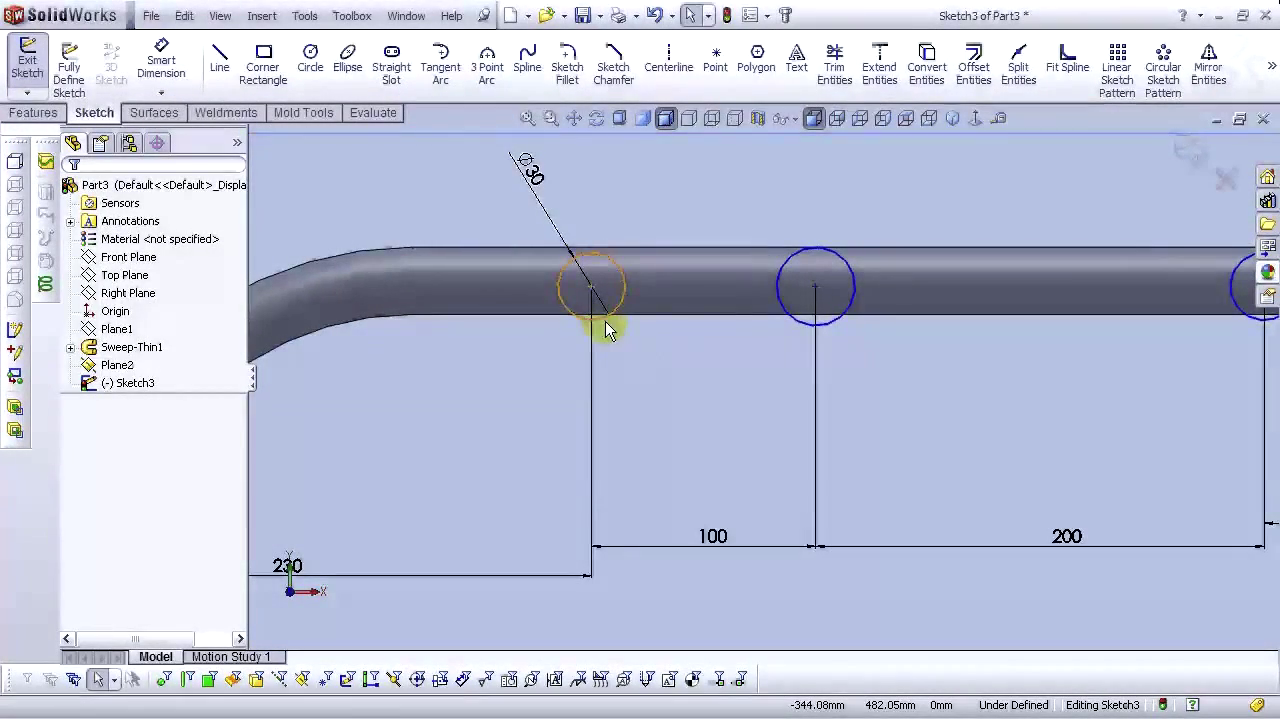
click(605, 321)
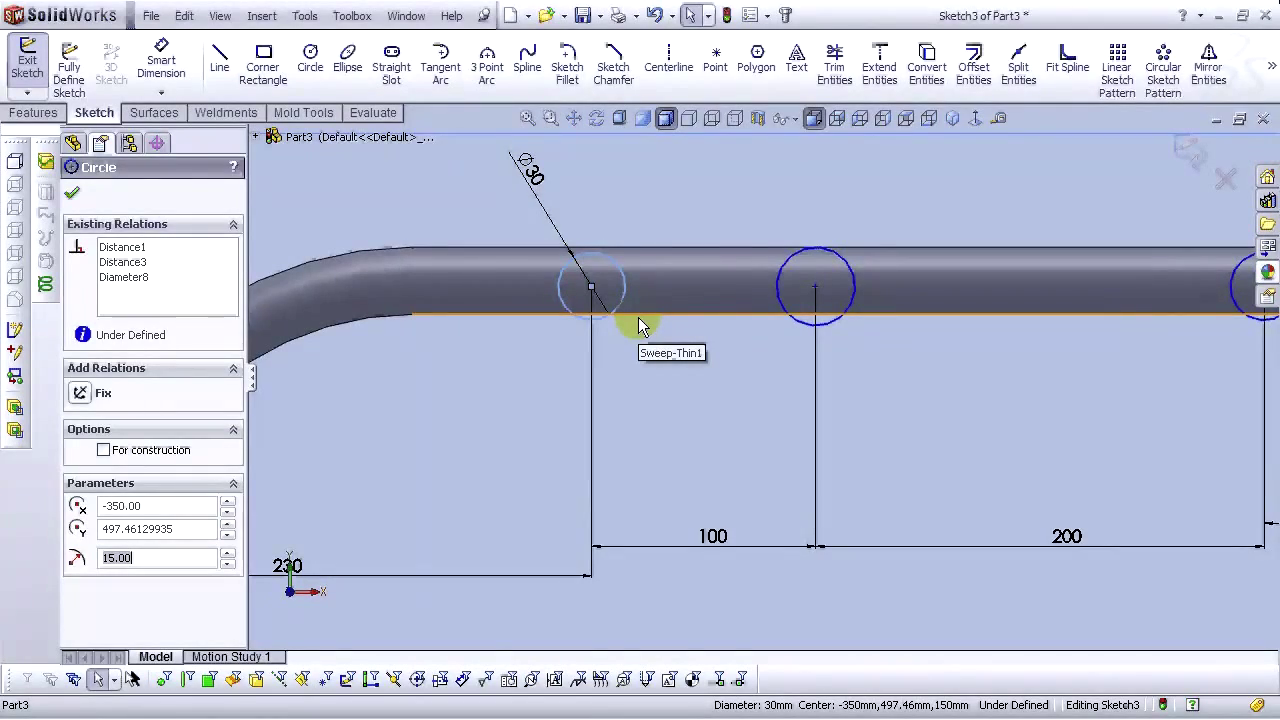
Make the Ø30 circle tangent to the tube's bottom edge
ctrl+click(638, 317)
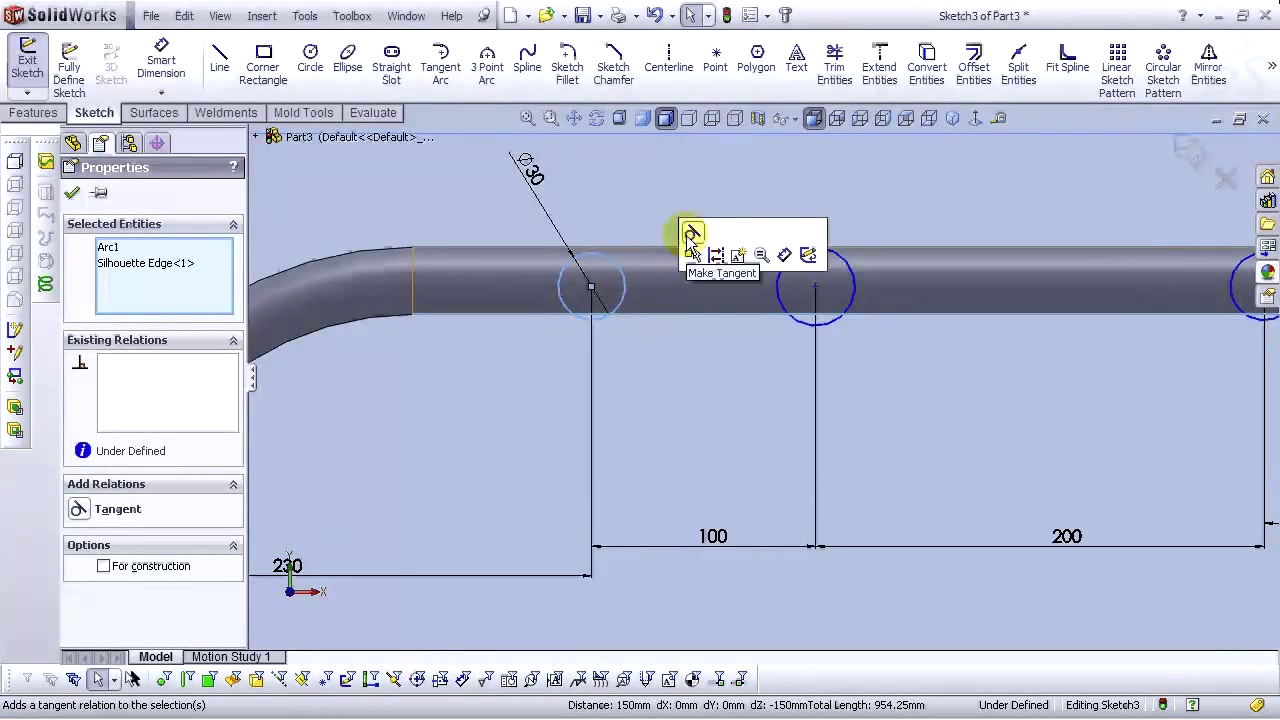
click(688, 238)
key(f)
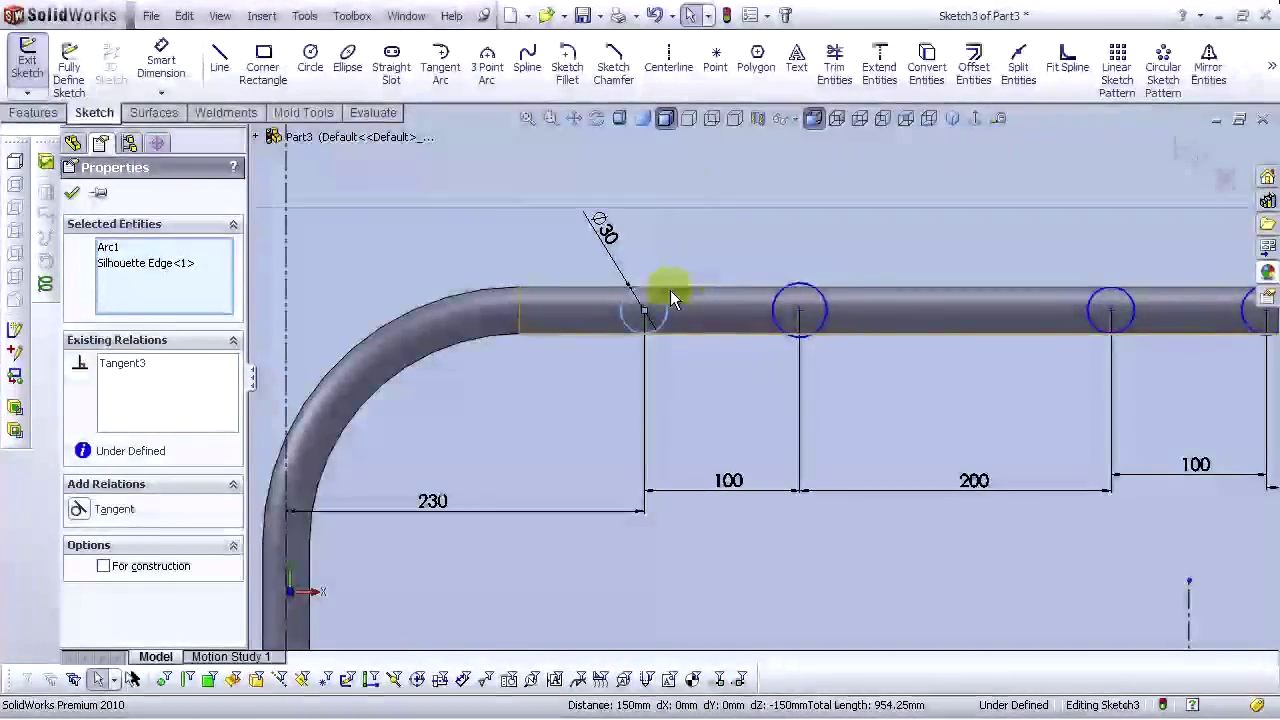
scroll(881, 402, up, 1)
scroll(881, 402, down, 1)
scroll(880, 402, up, 4)
scroll(1069, 398, down, 2)
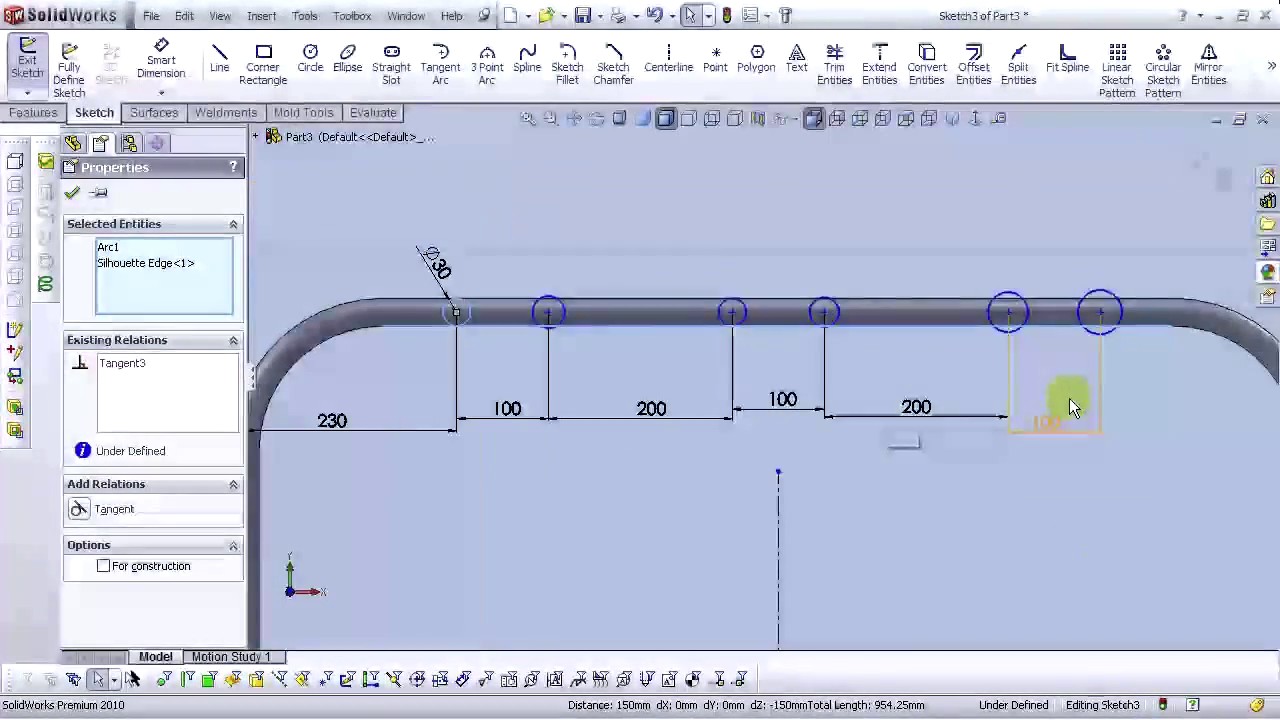
click(1069, 398)
Align all six circle centre points with a horizontal relation
click(456, 313)
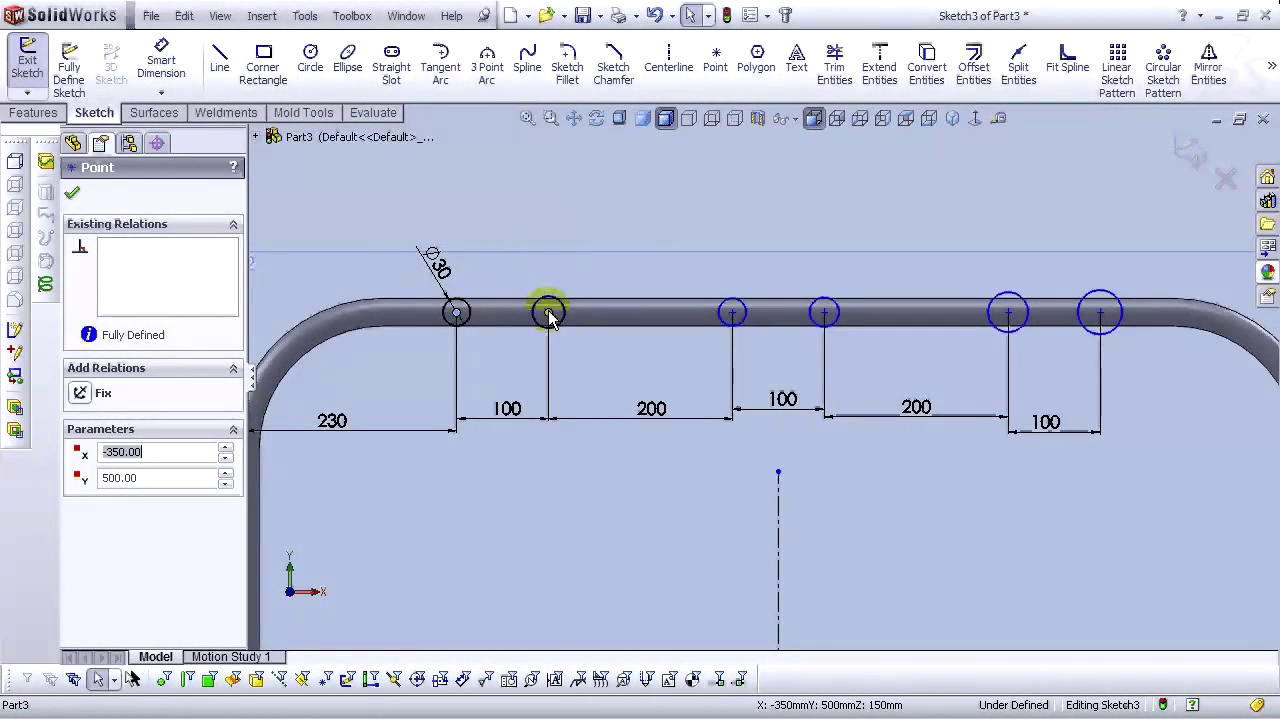
click(548, 313)
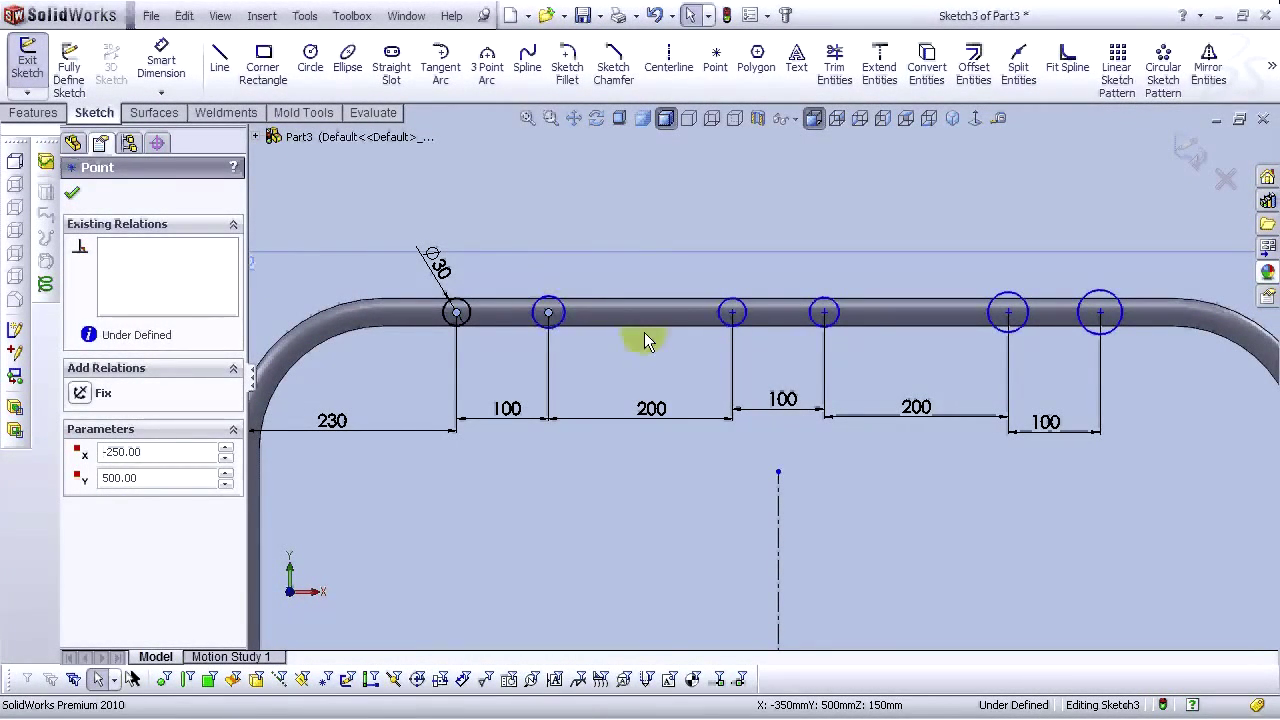
ctrl+click(732, 313)
ctrl+click(823, 313)
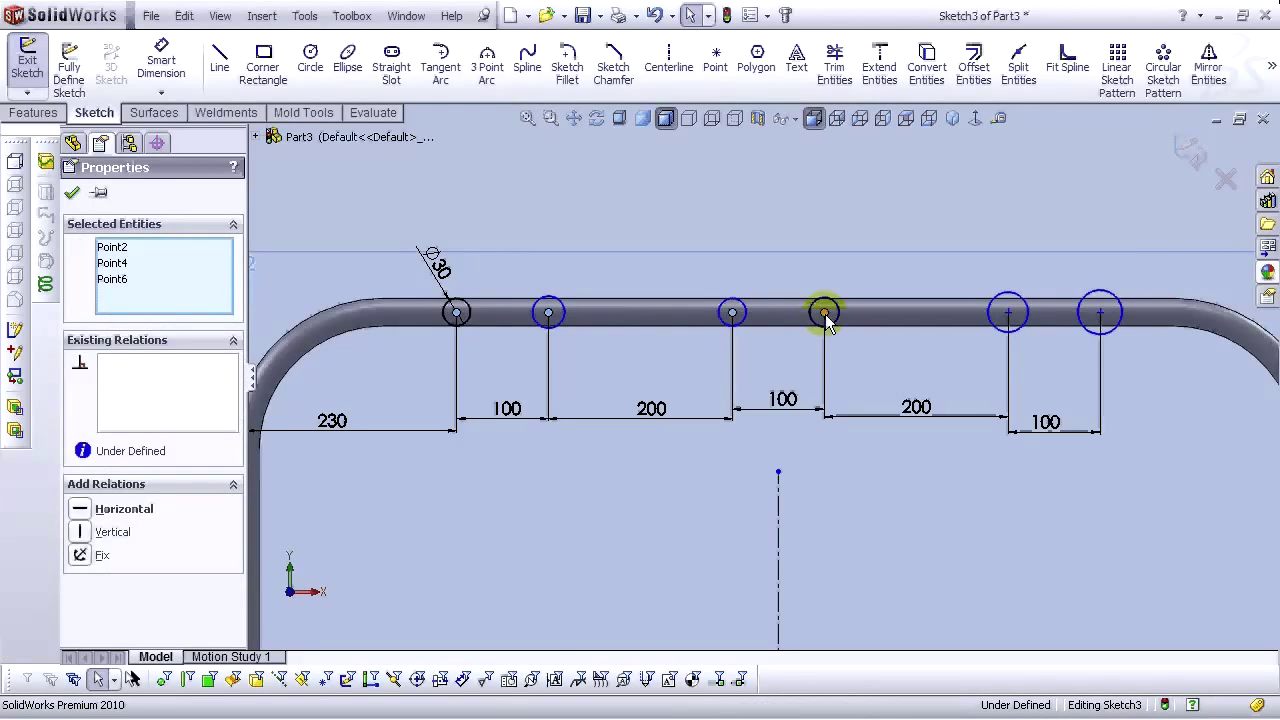
ctrl+click(1009, 314)
ctrl+click(1100, 314)
ctrl+click(1100, 314)
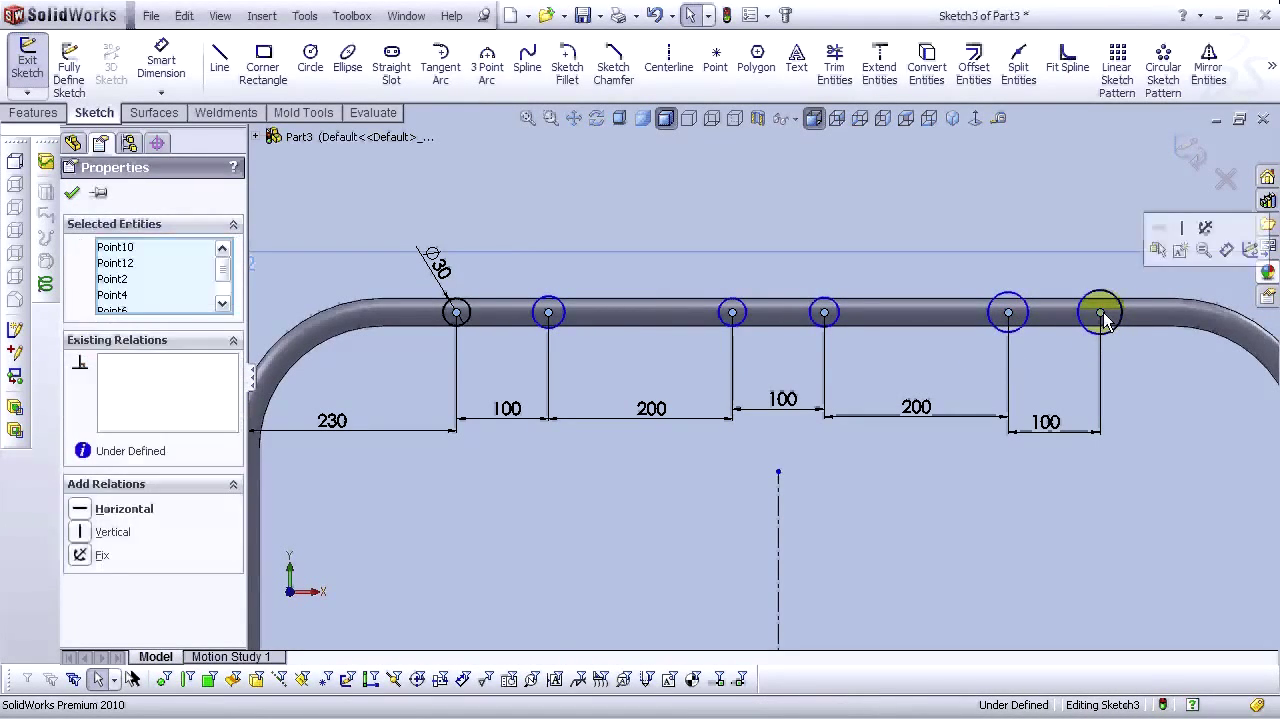
click(1159, 229)
click(612, 200)
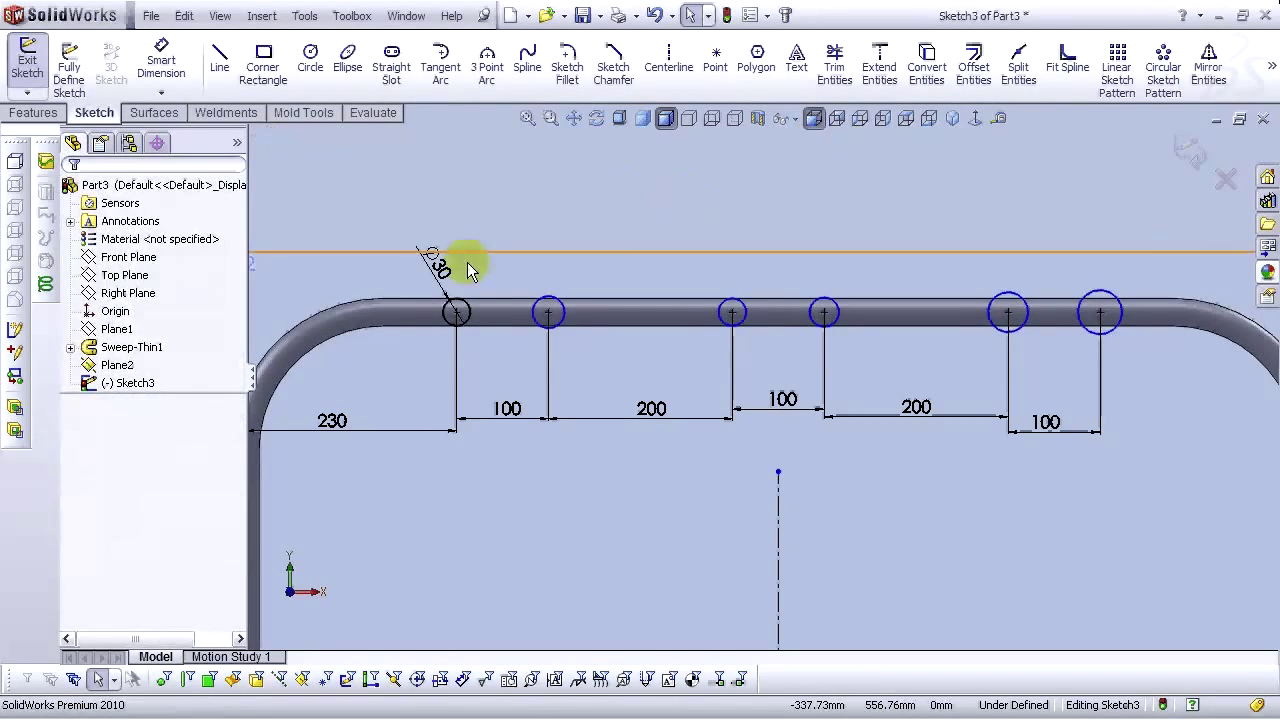
click(472, 312)
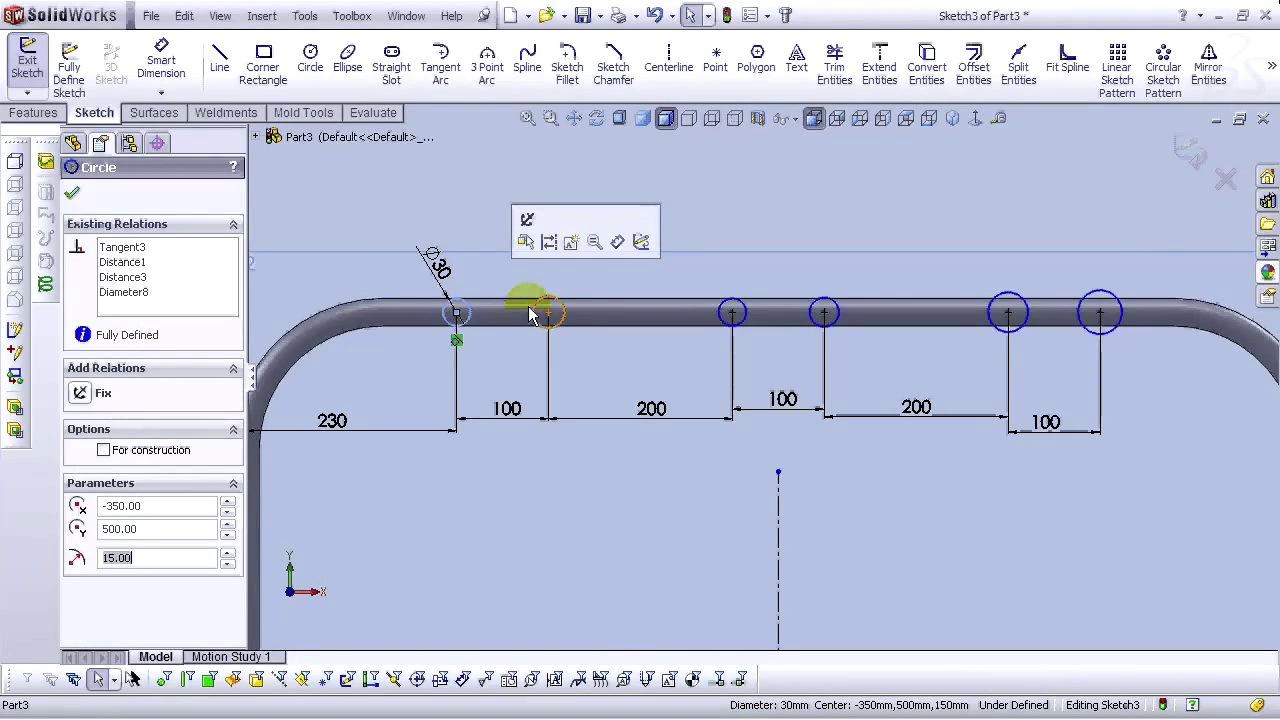
Apply an Equal relation to all six circles so each becomes Ø30, then fit the view
click(534, 308)
ctrl+click(731, 316)
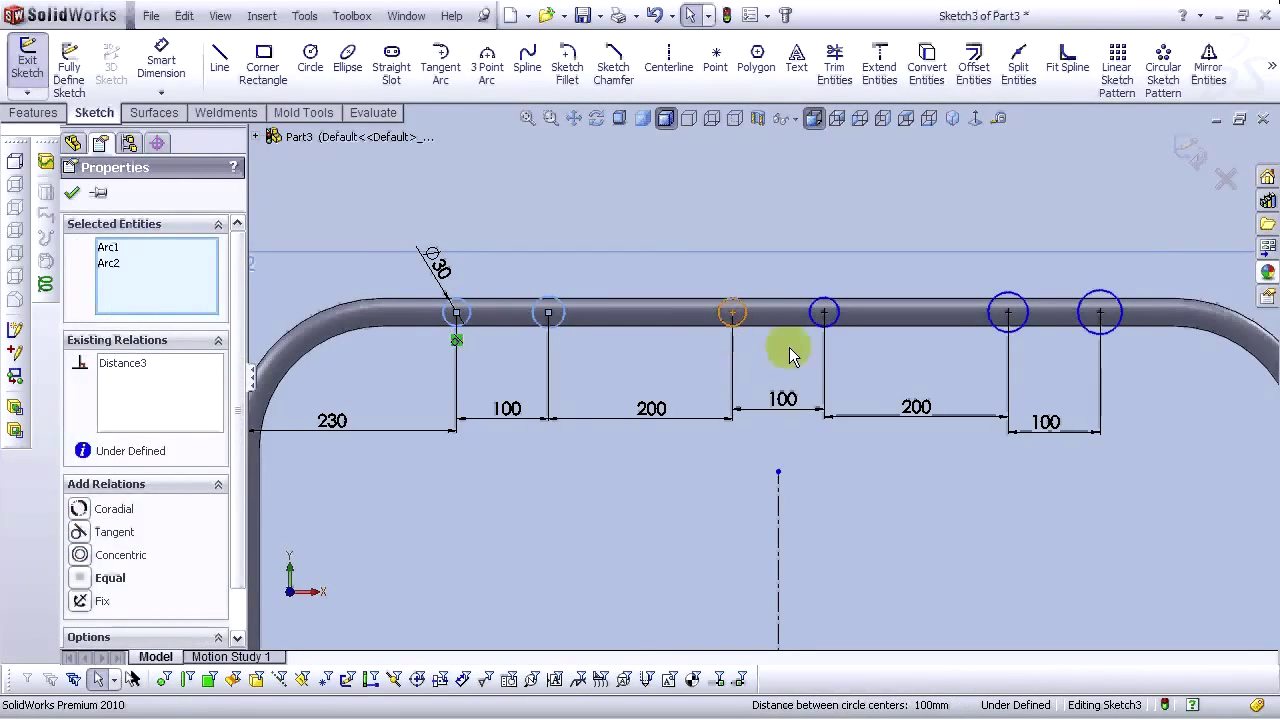
ctrl+click(824, 316)
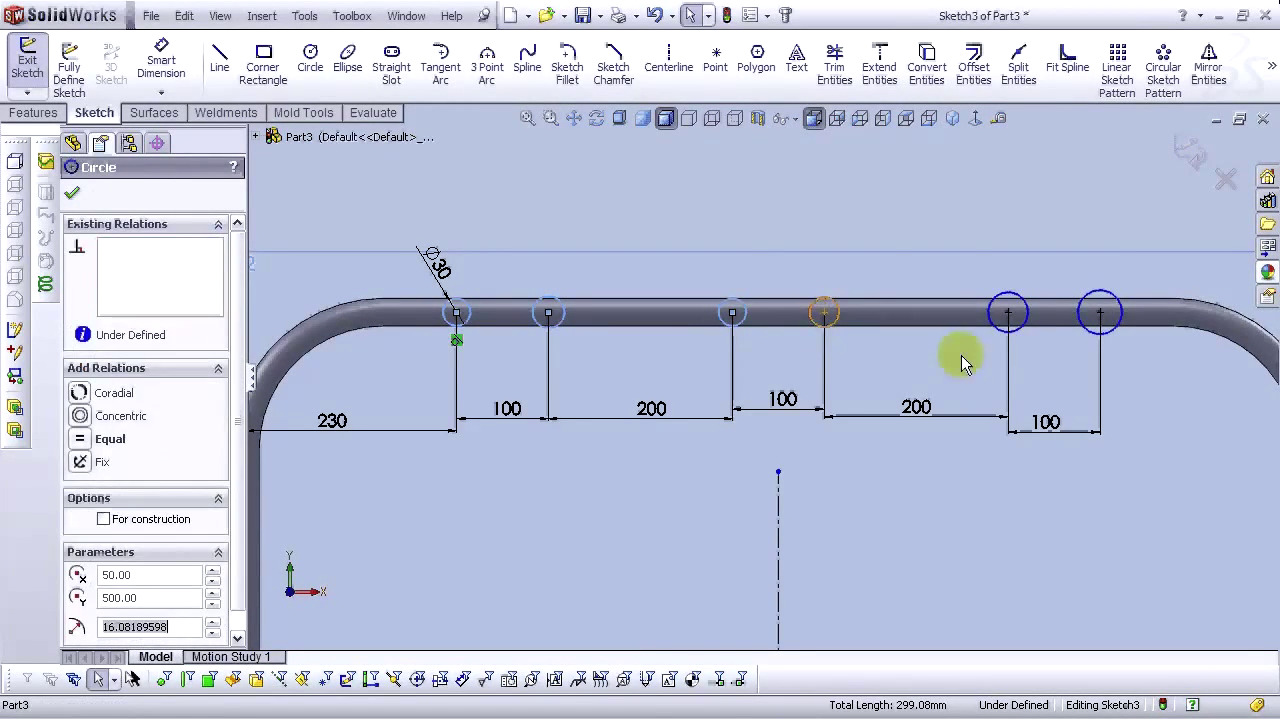
ctrl+click(990, 330)
ctrl+click(1090, 335)
ctrl+click(1090, 335)
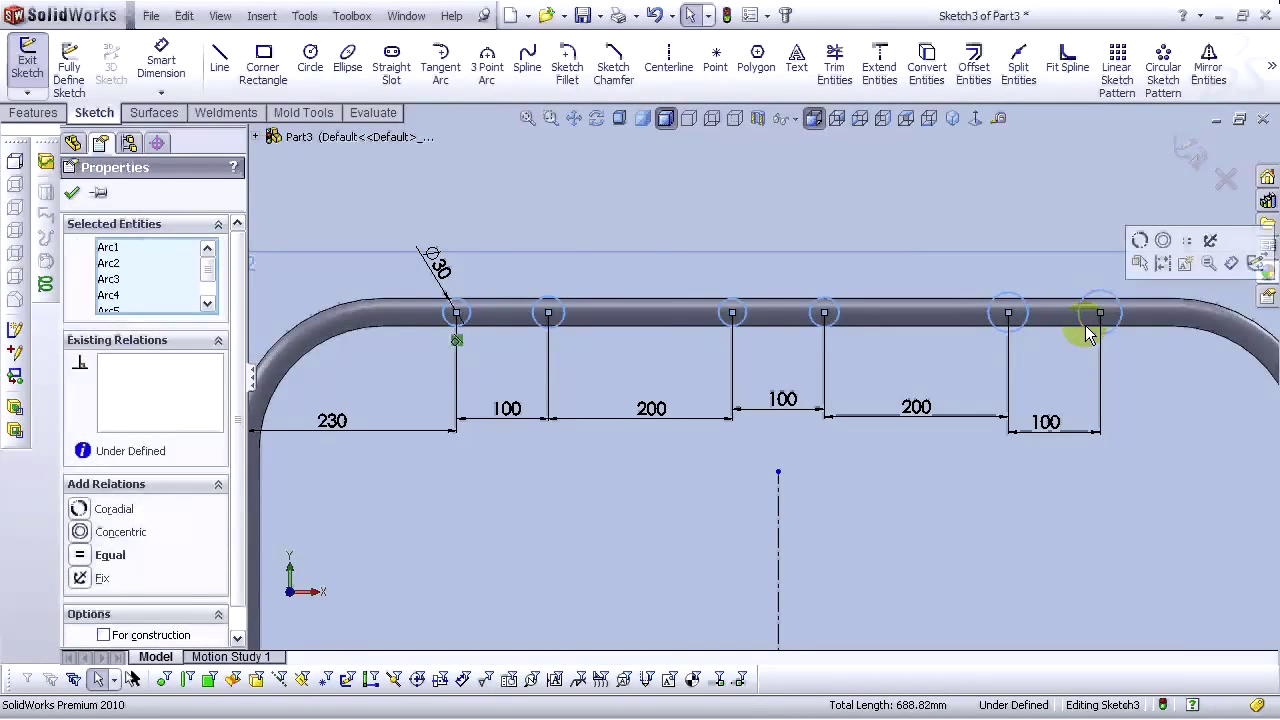
click(1188, 242)
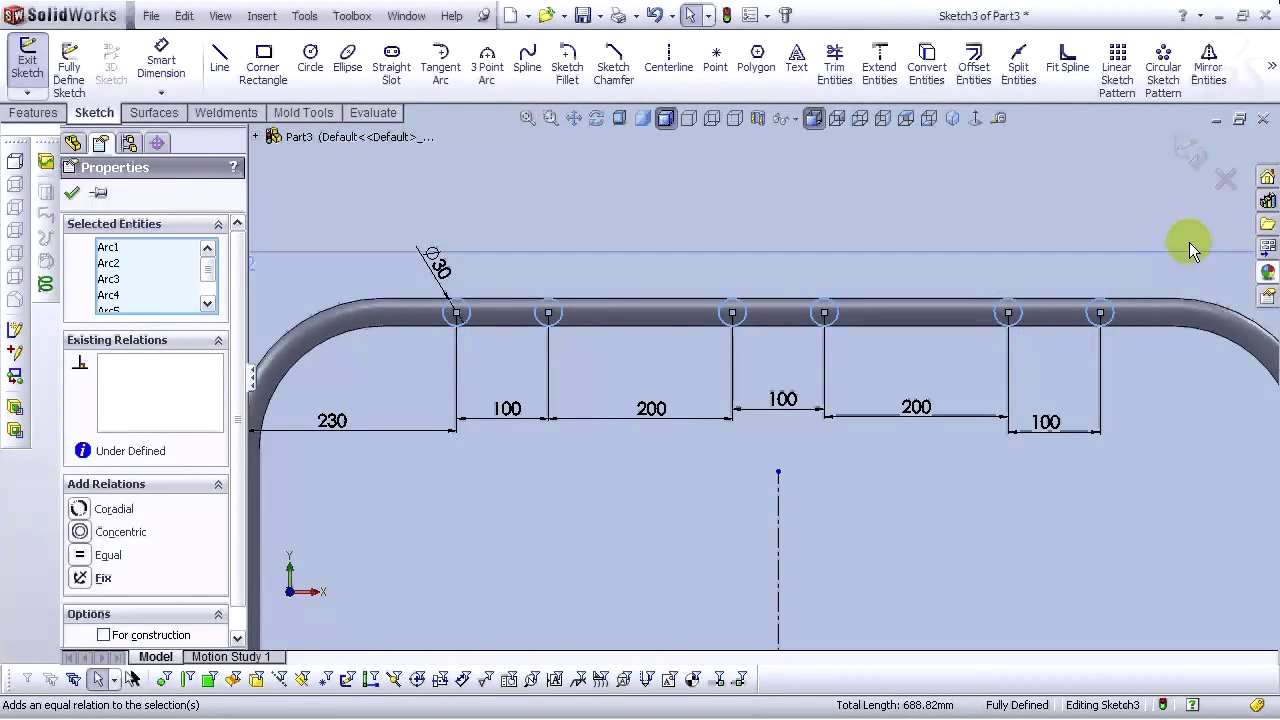
click(72, 193)
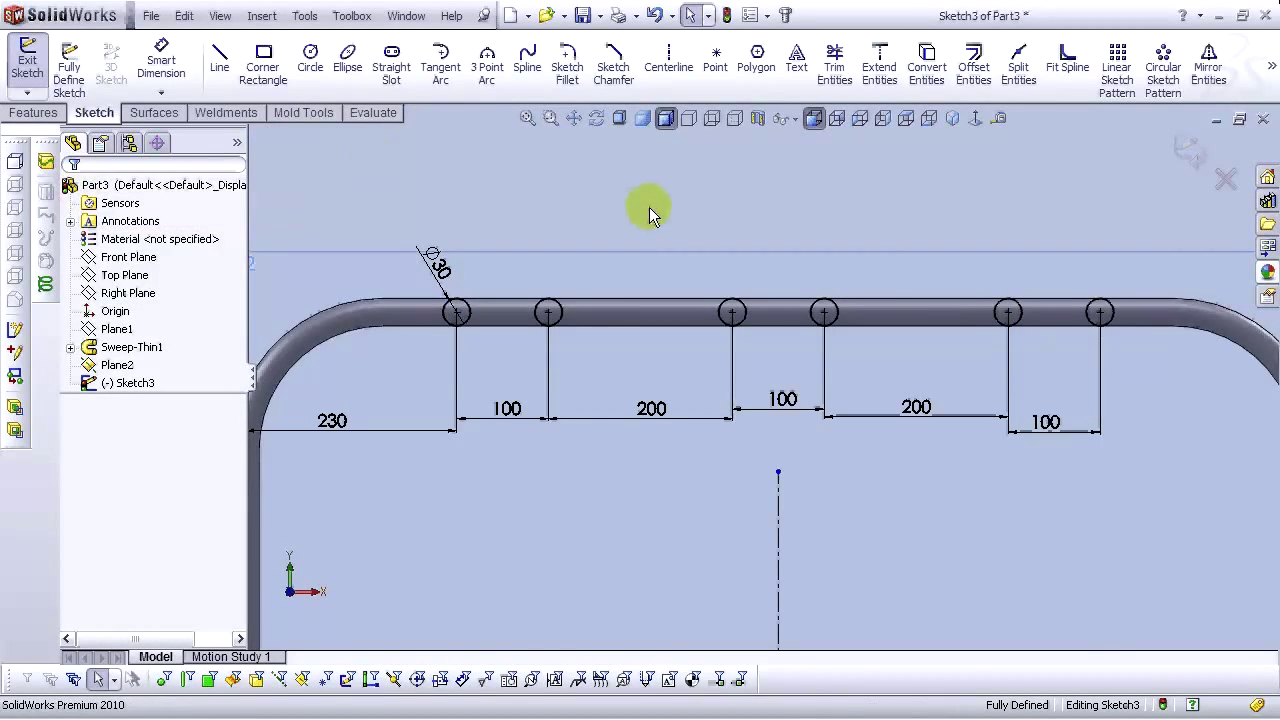
key(f)
scroll(809, 458, down, 3)
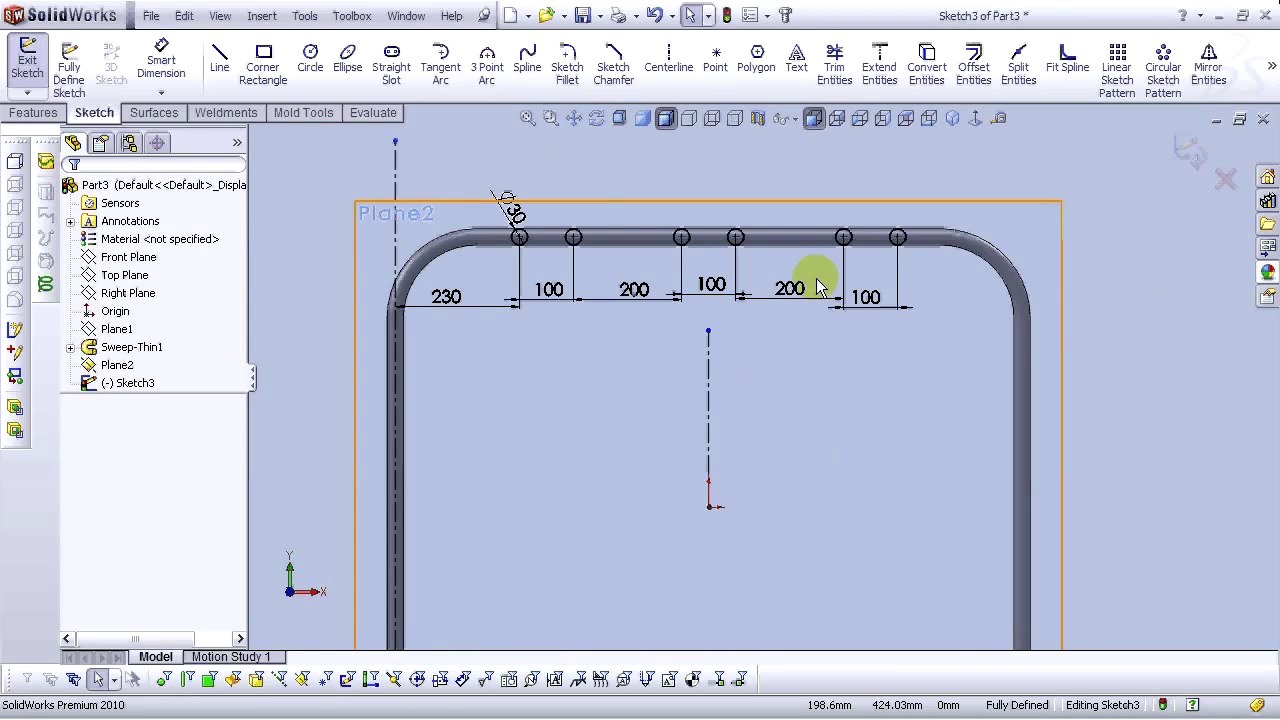
Exit the sketch, switch to the isometric view and hide Plane2
click(1186, 148)
click(950, 120)
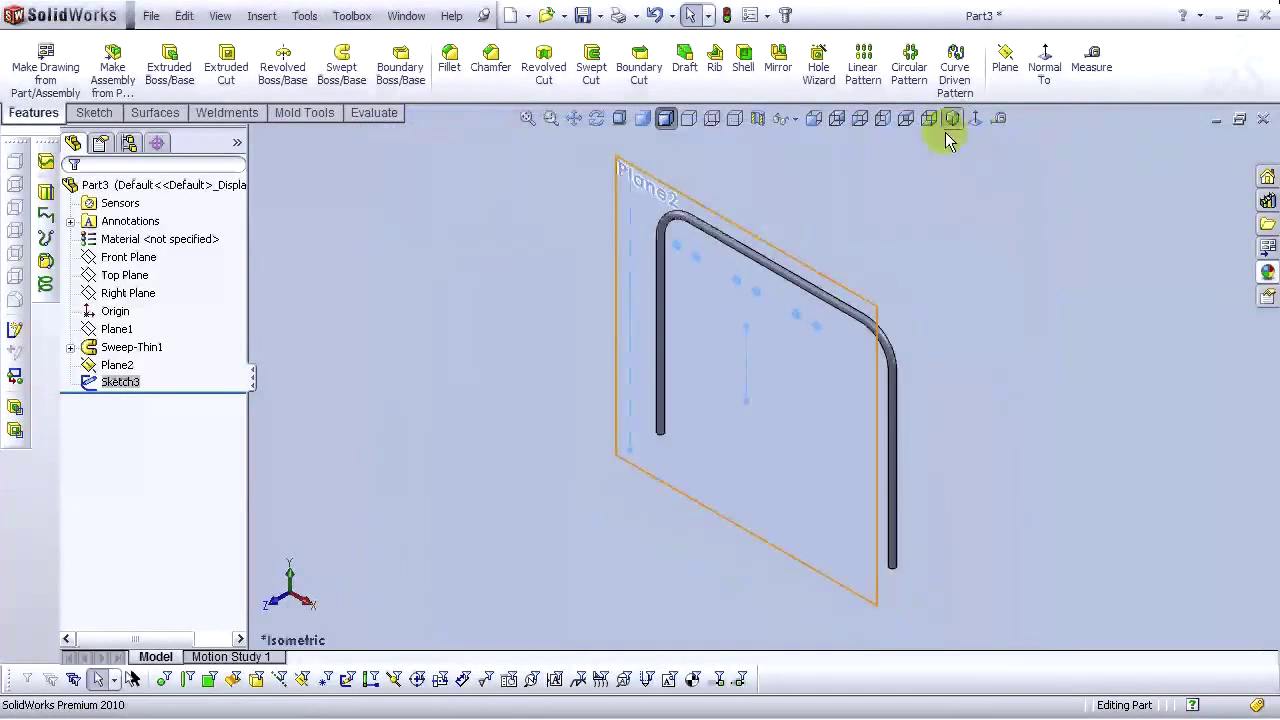
scroll(783, 278, down, 3)
click(592, 171)
click(682, 126)
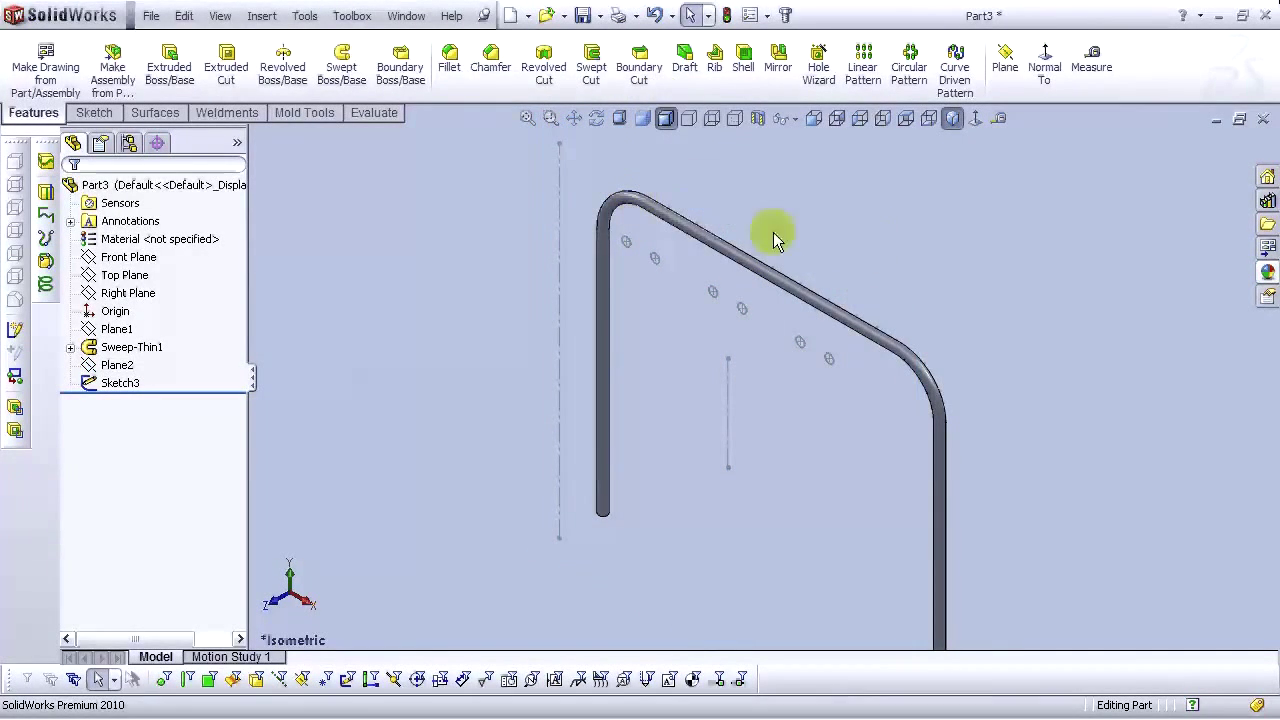
scroll(666, 260, down, 2)
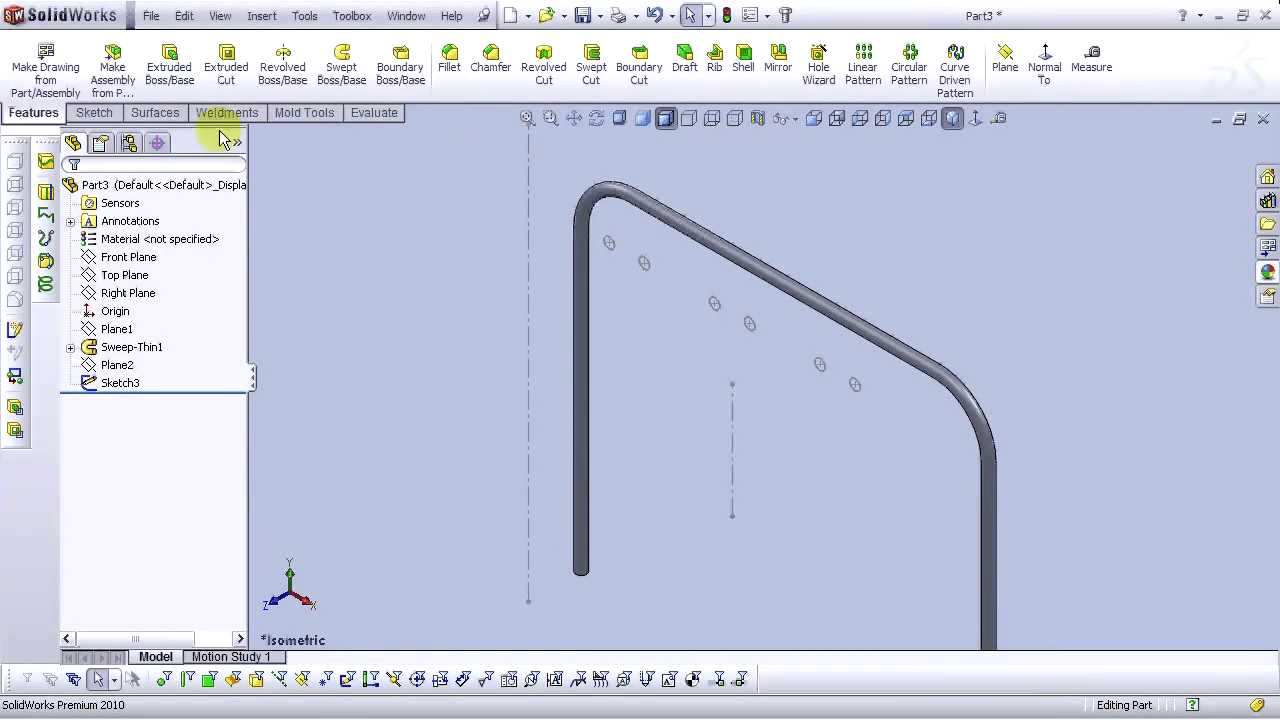
Extrude the circle sketch Up To Next as 2 mm thin-walled tubes reaching the frame tube
click(169, 62)
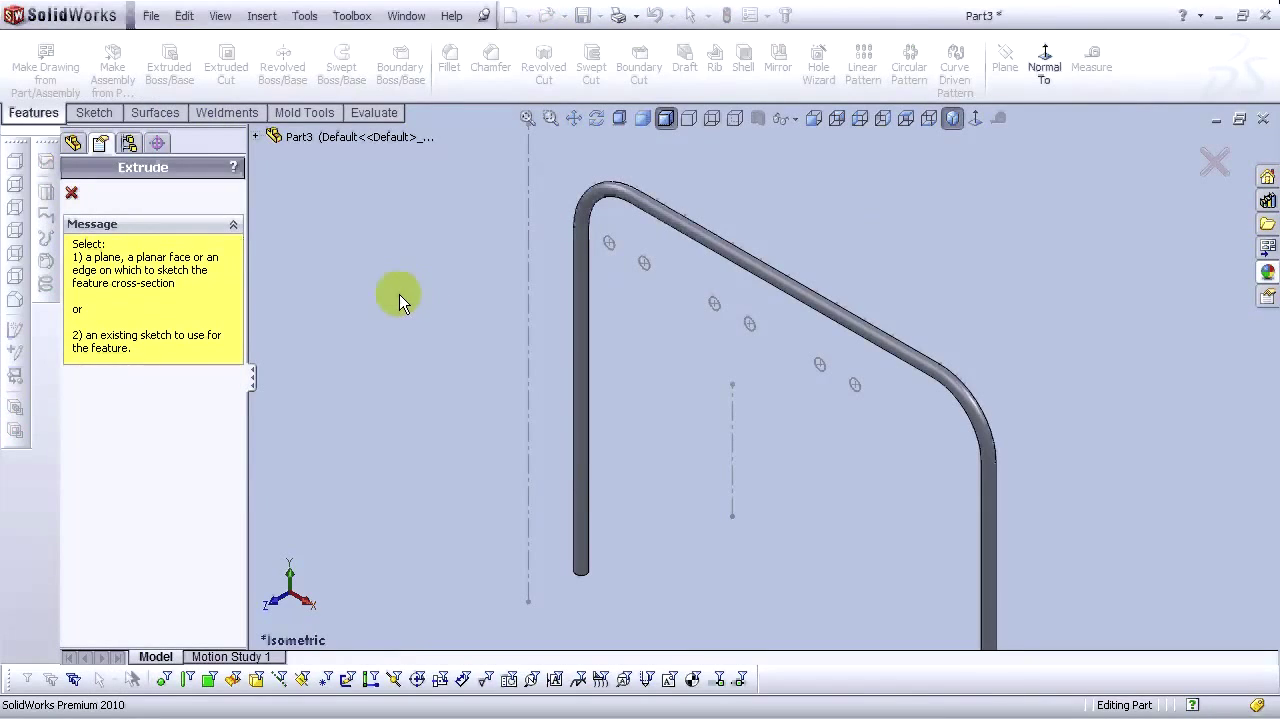
scroll(614, 250, down, 2)
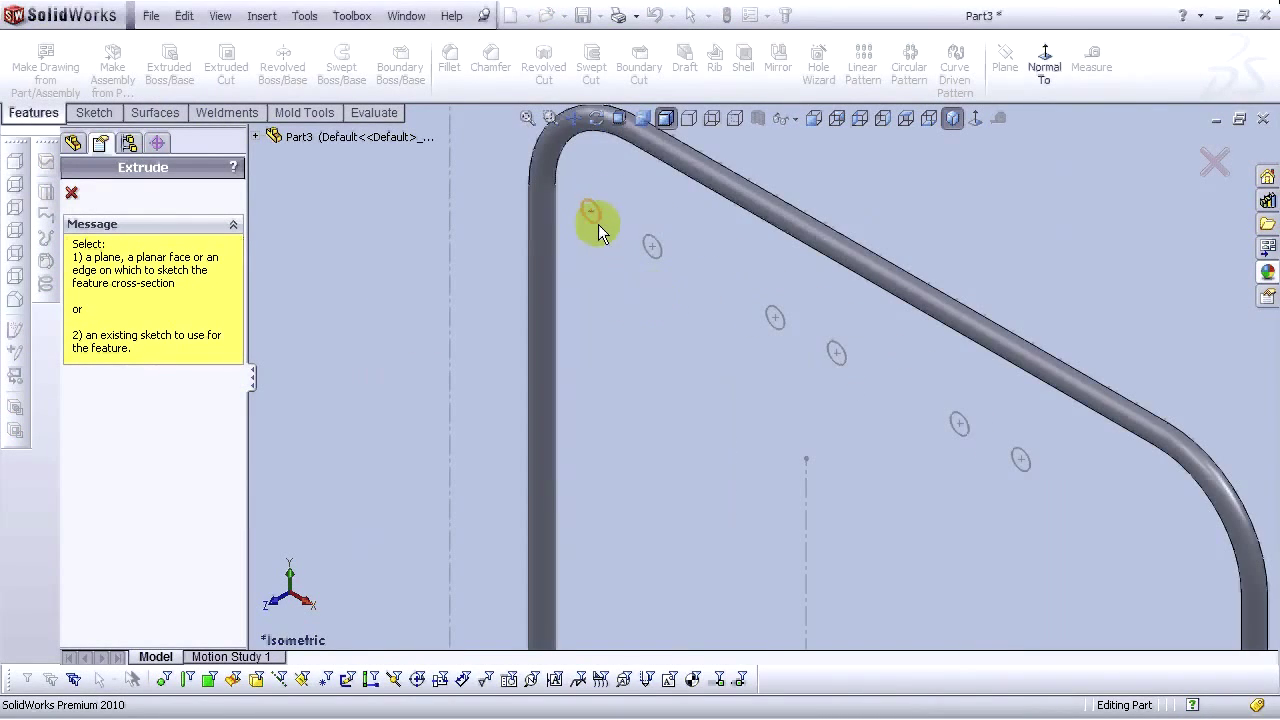
click(598, 224)
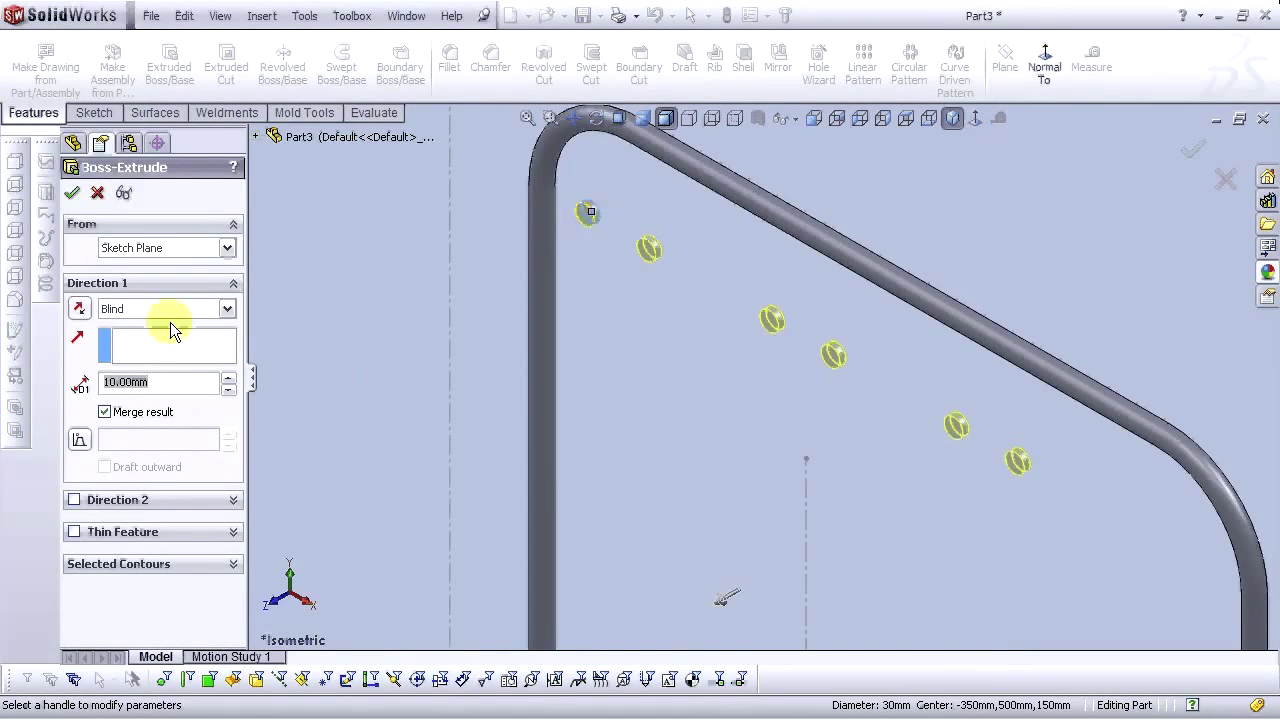
click(80, 310)
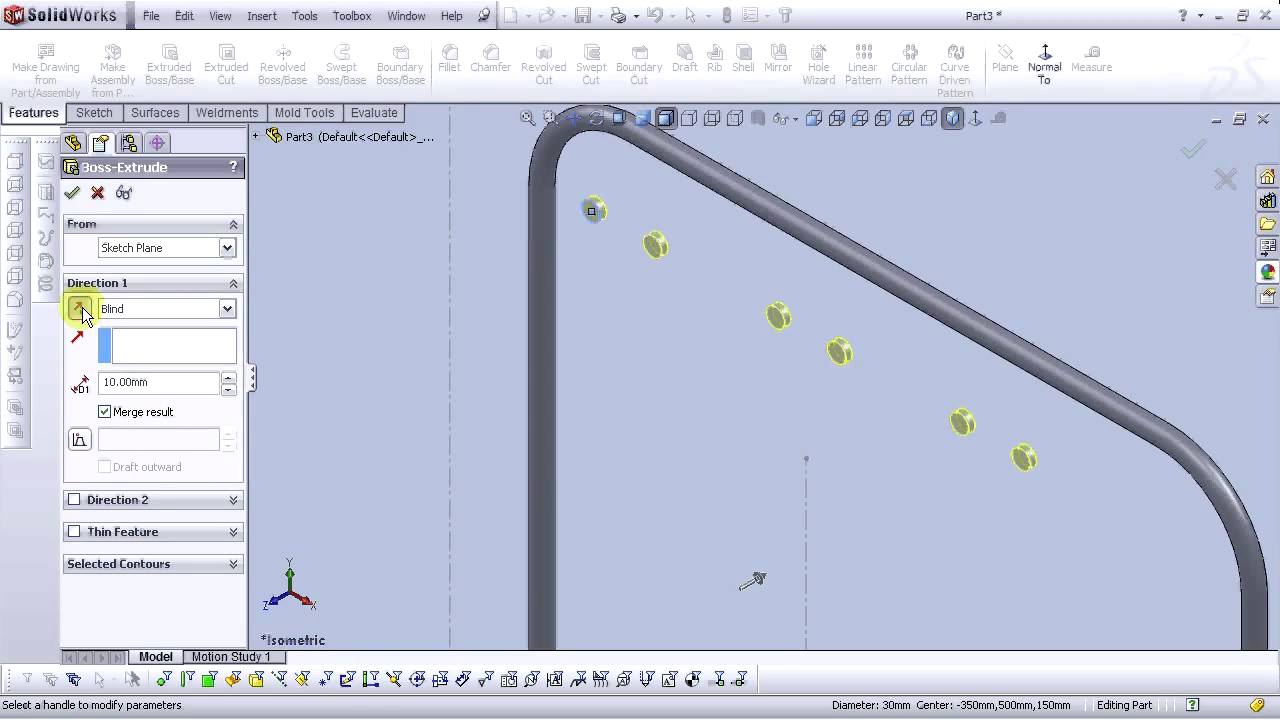
click(186, 314)
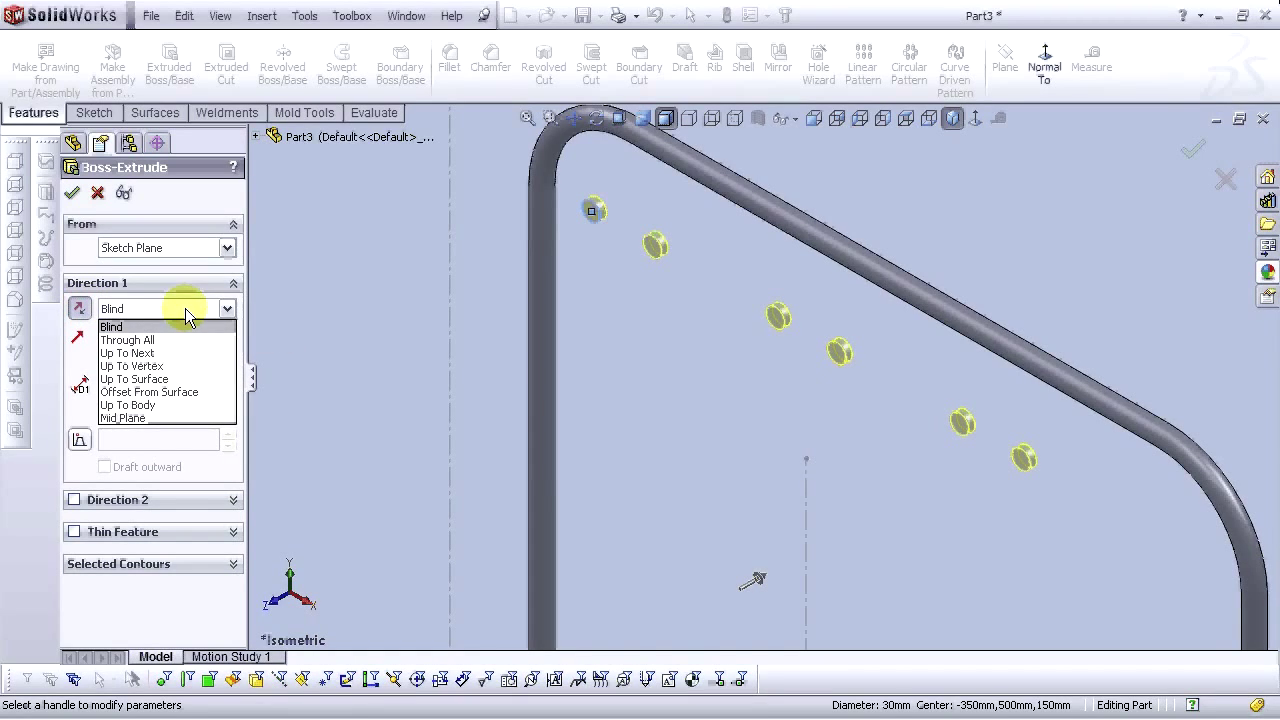
click(150, 353)
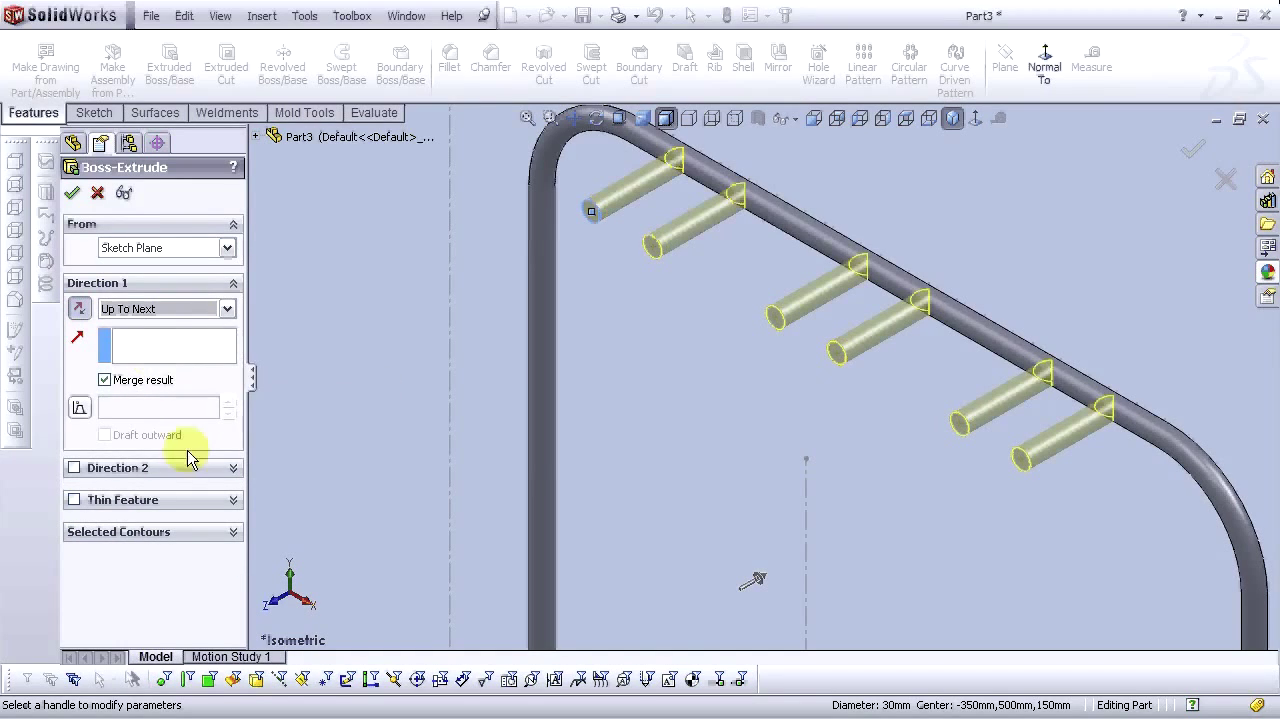
click(74, 500)
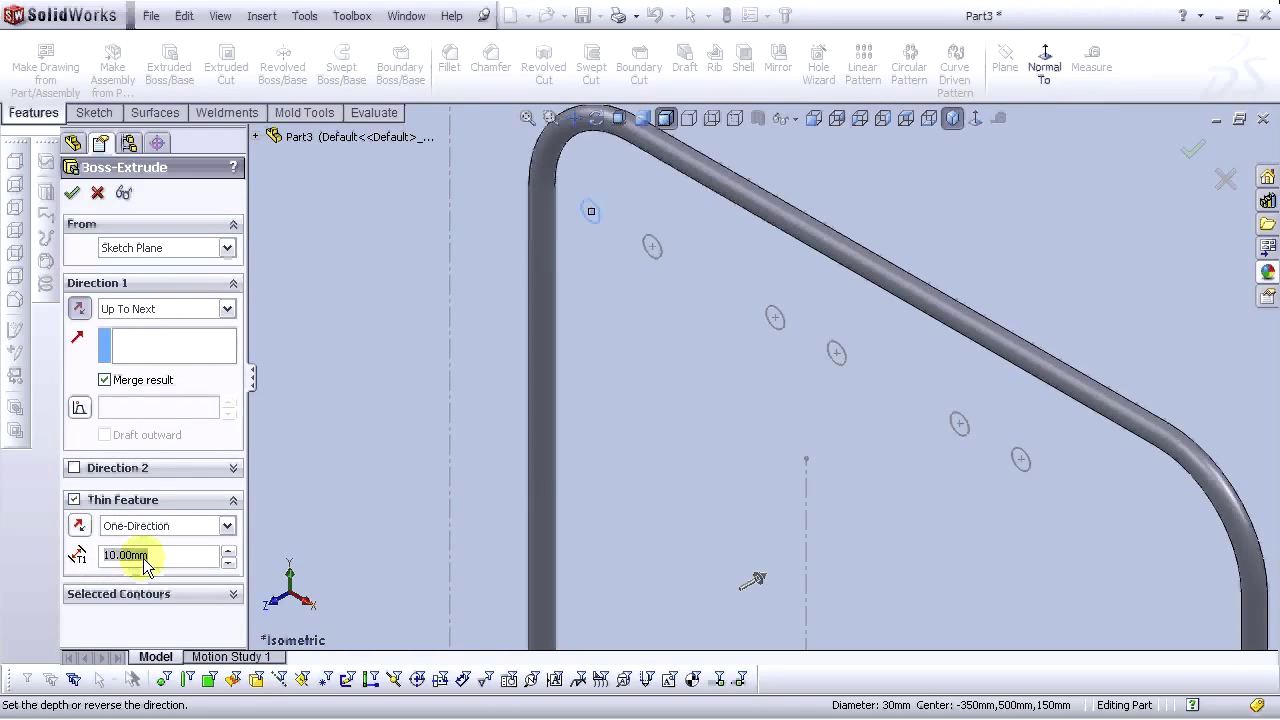
click(78, 528)
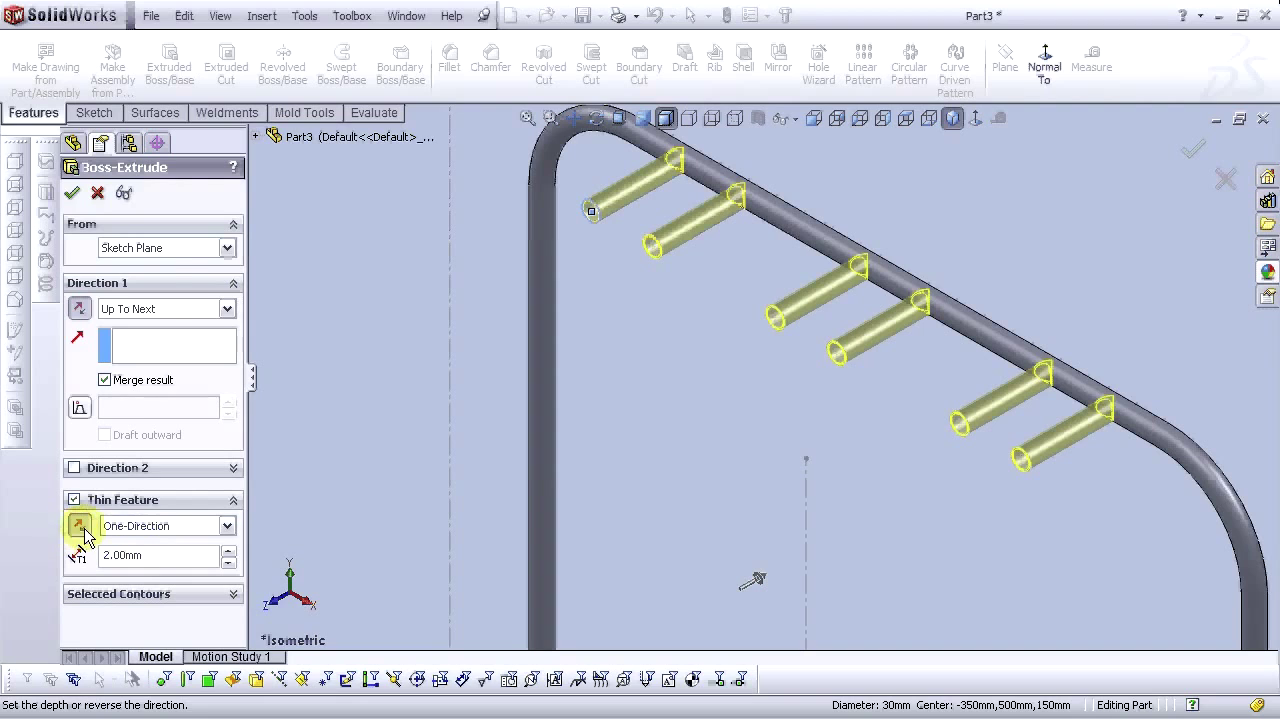
click(72, 194)
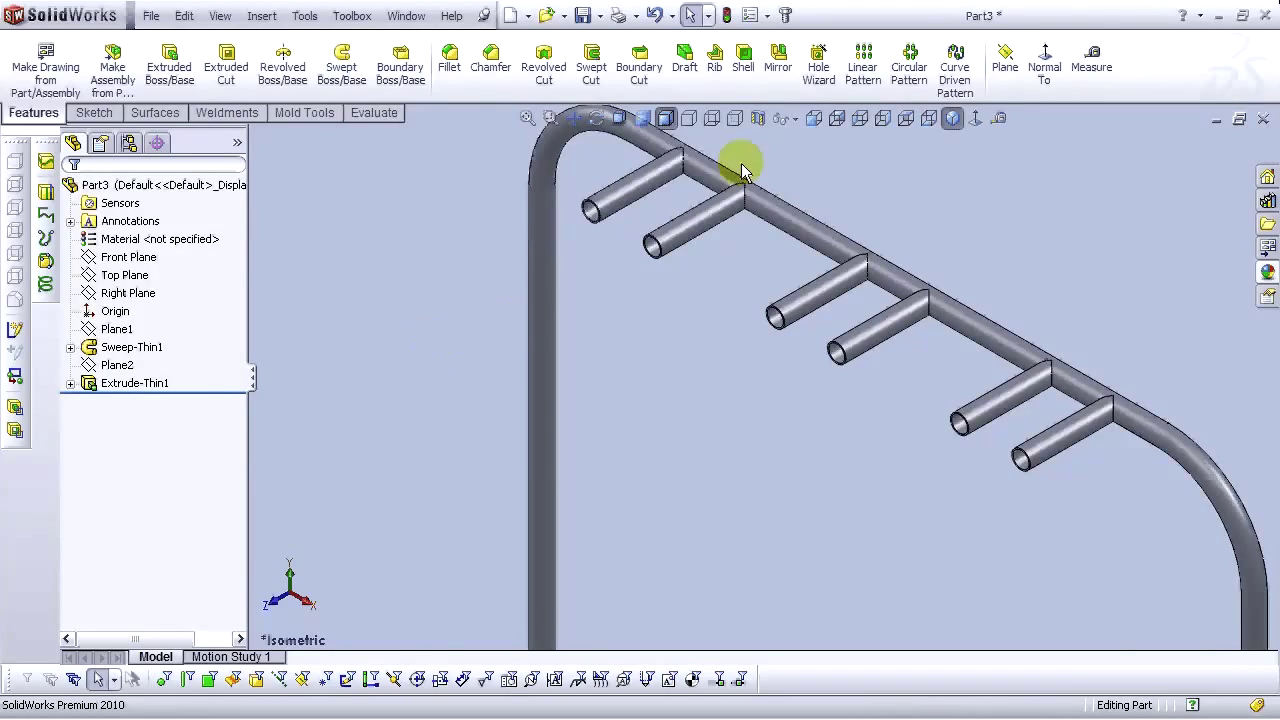
Orbit the model to inspect the tube junctions
scroll(564, 273, down, 5)
mouse_move(556, 280)
middle_down()
mouse_move(627, 206)
mouse_move(571, 271)
middle_up()
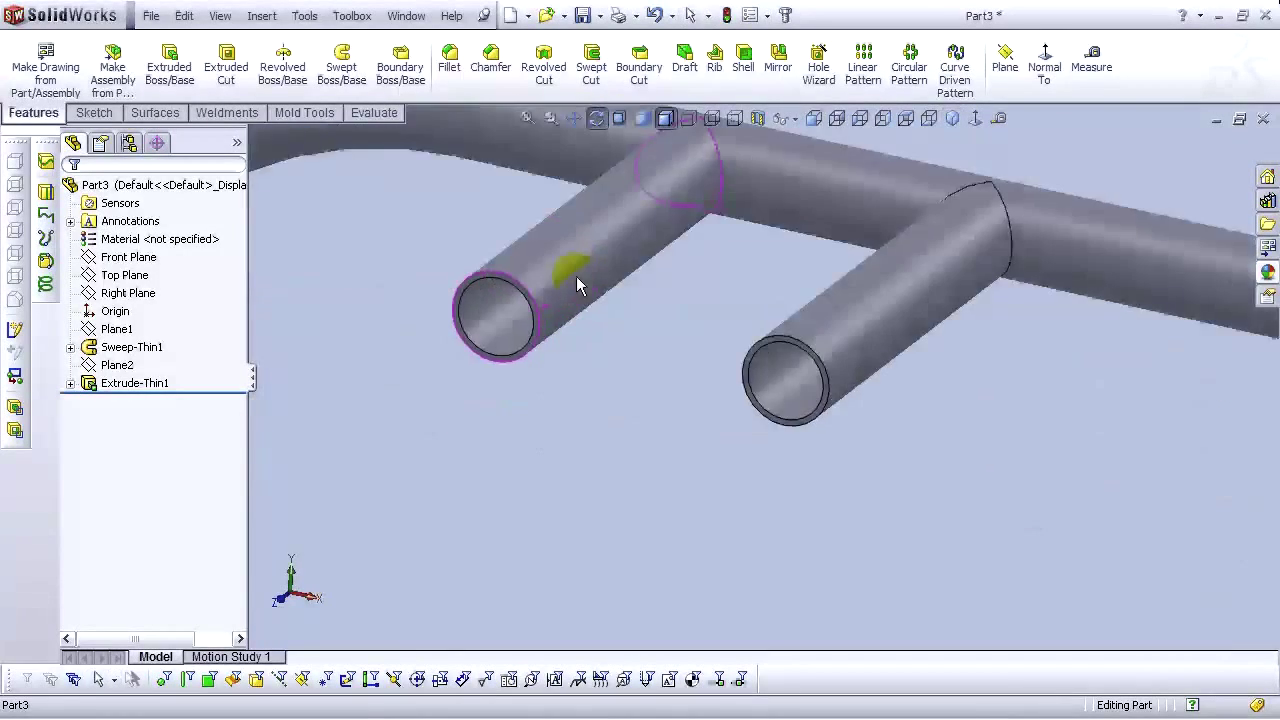
scroll(944, 435, up, 8)
middle_drag(994, 468, 631, 286)
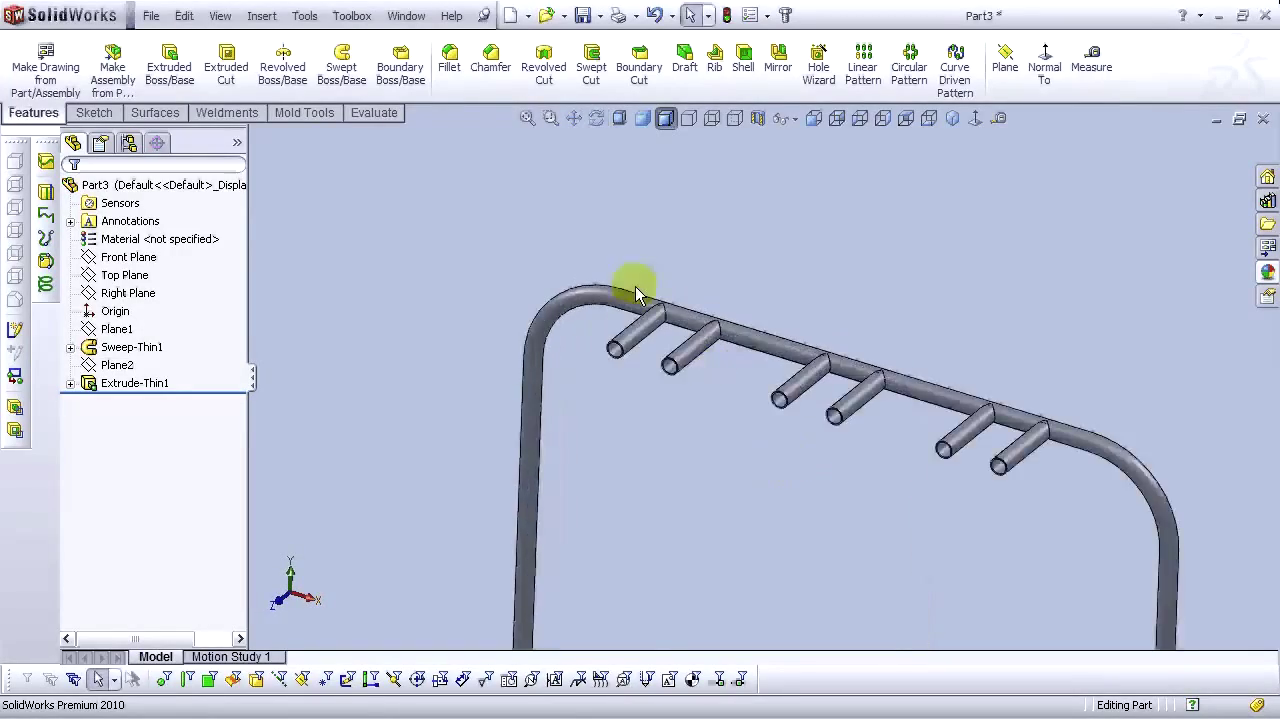
scroll(736, 363, down, 3)
scroll(650, 315, down, 5)
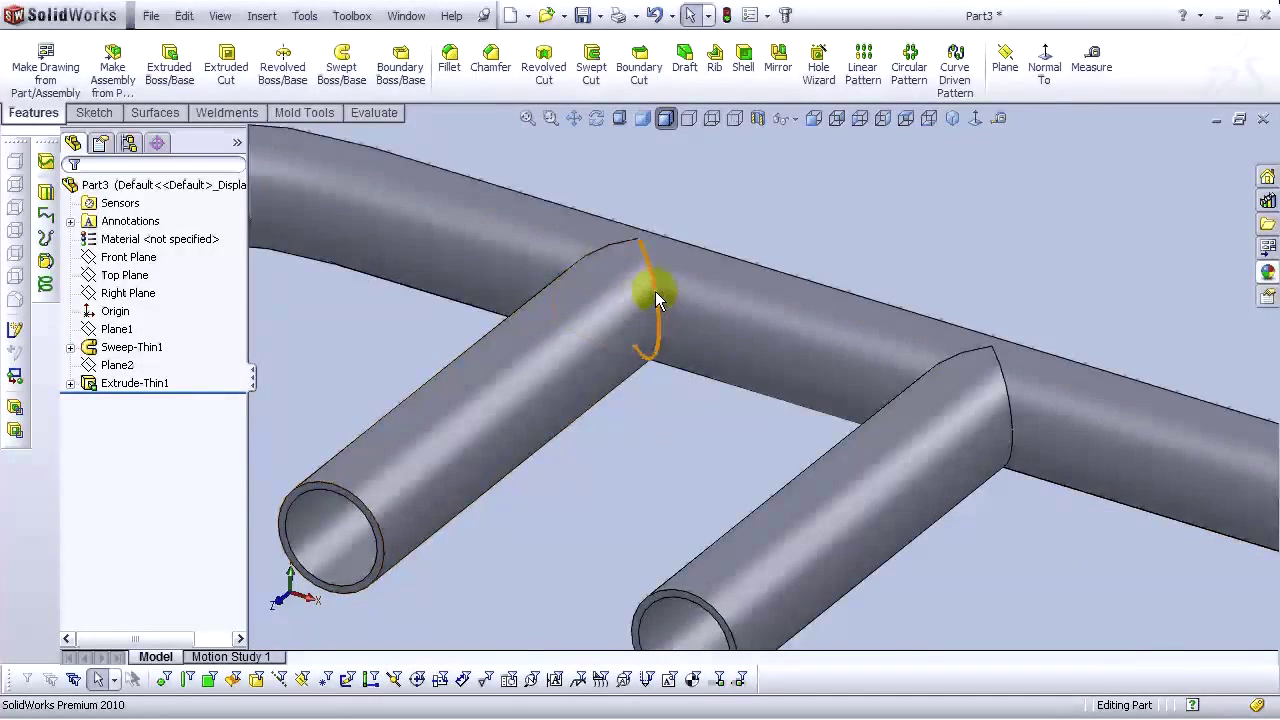
mouse_move(657, 337)
middle_down()
mouse_move(614, 341)
mouse_move(691, 271)
mouse_move(640, 329)
middle_up()
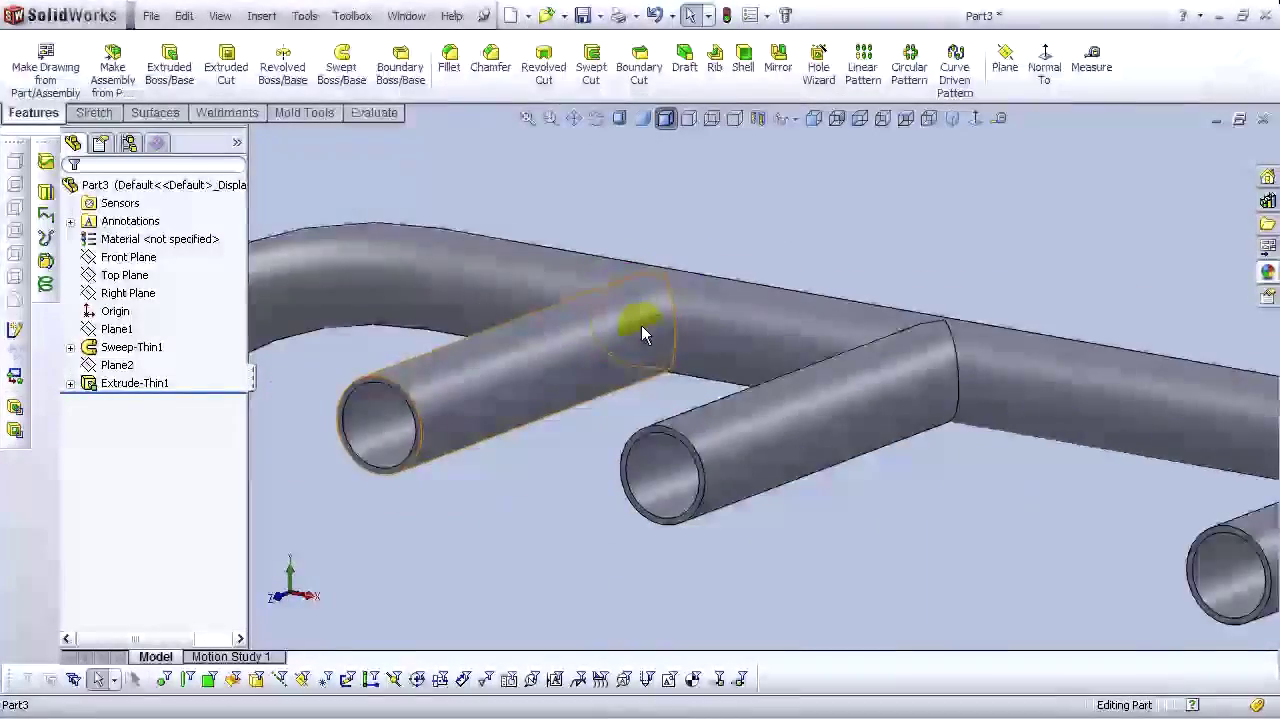
scroll(437, 449, up, 3)
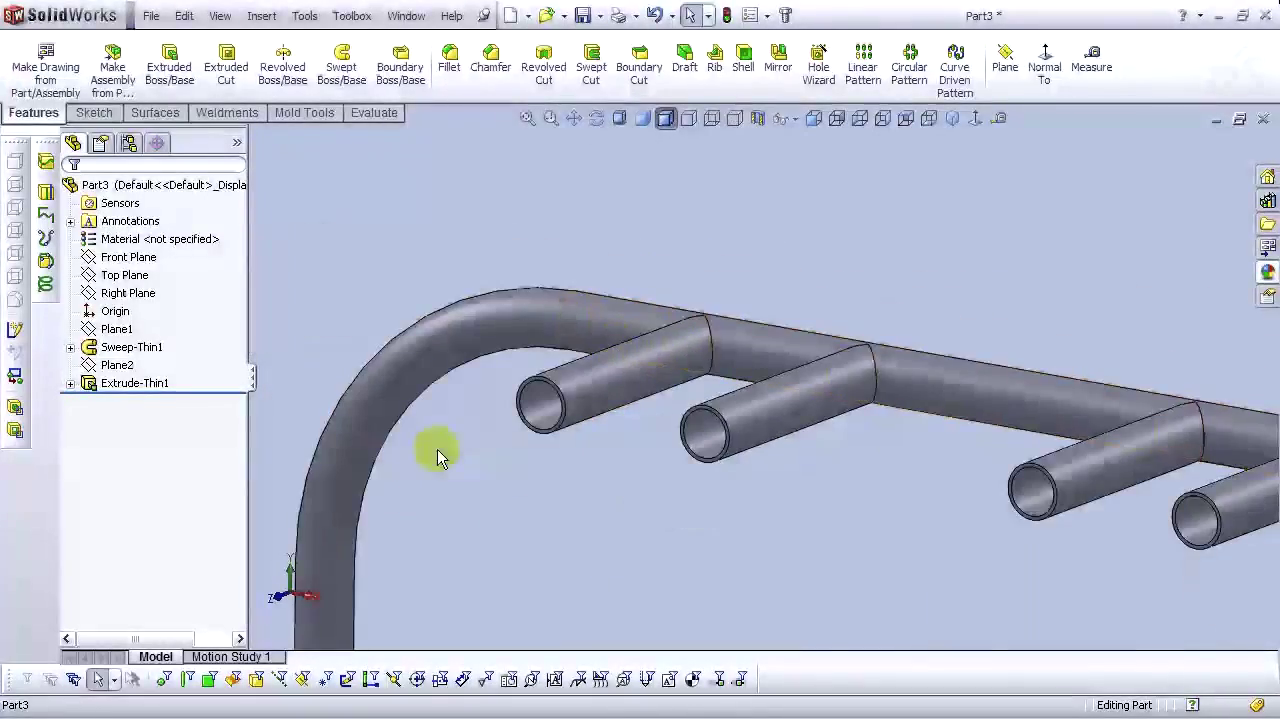
Edit Extrude-Thin1 to clear Merge result so the tubes stay separate bodies
click(133, 387)
click(138, 333)
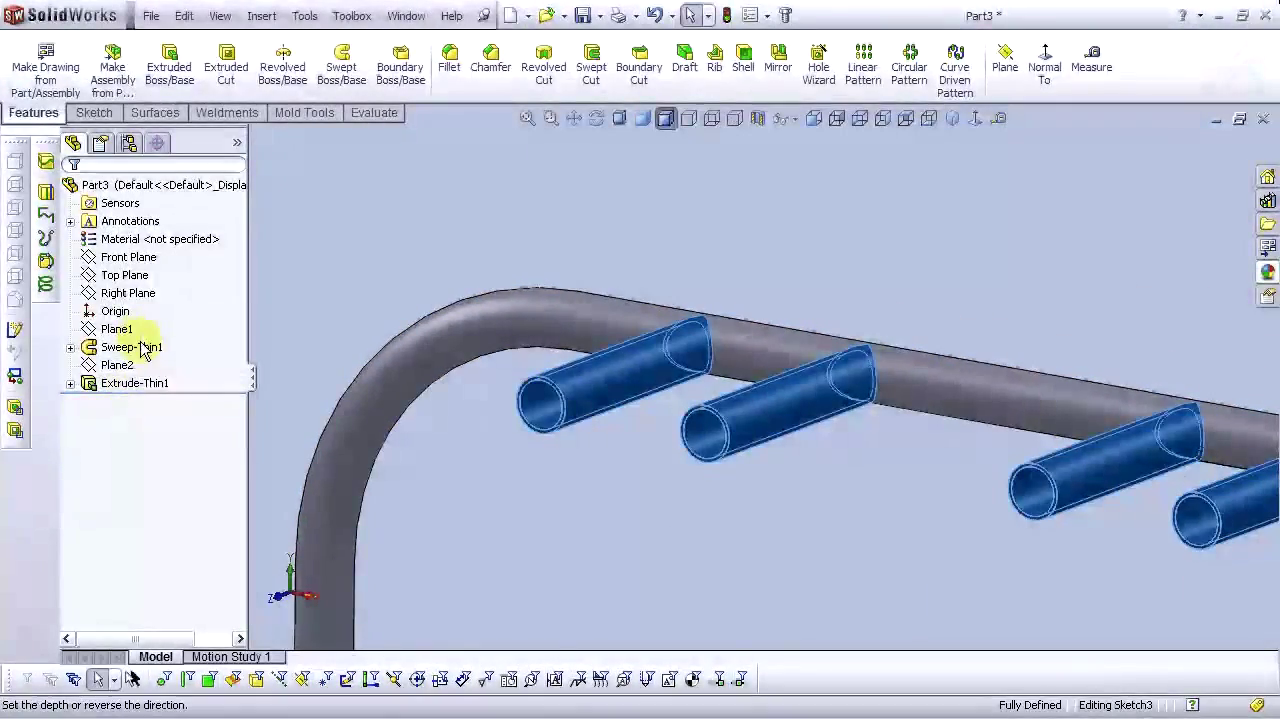
click(105, 380)
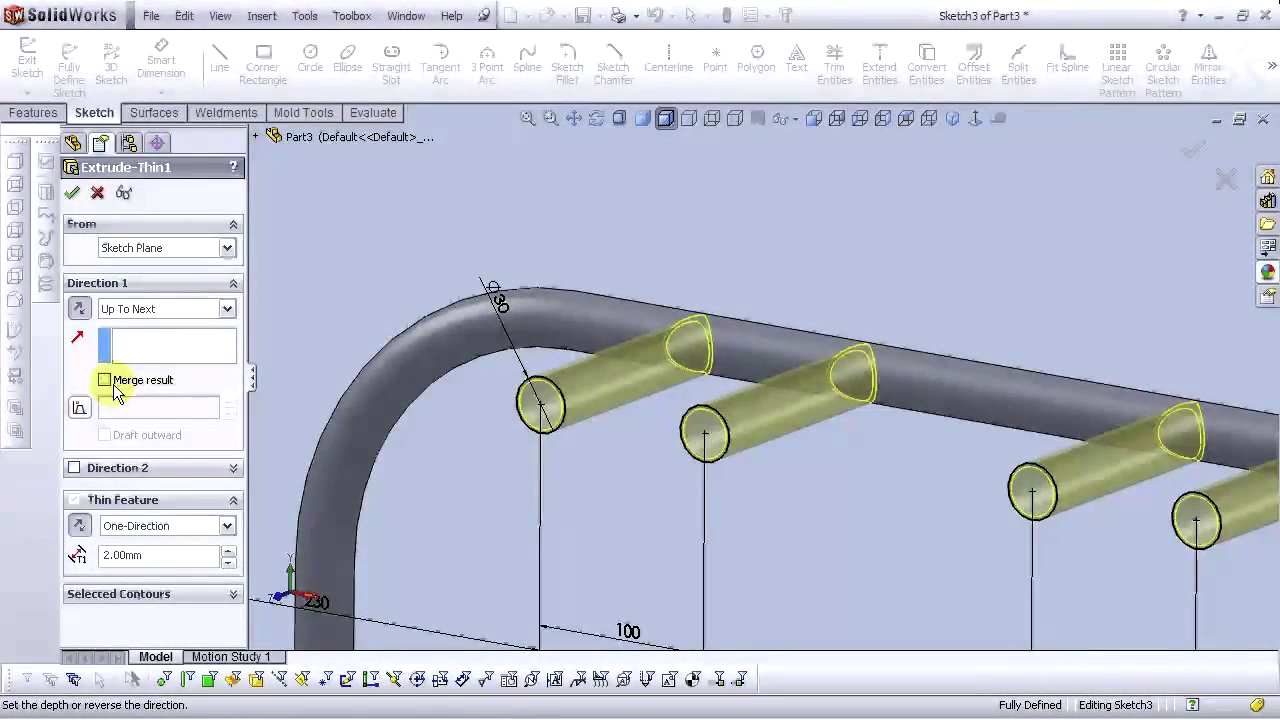
click(73, 195)
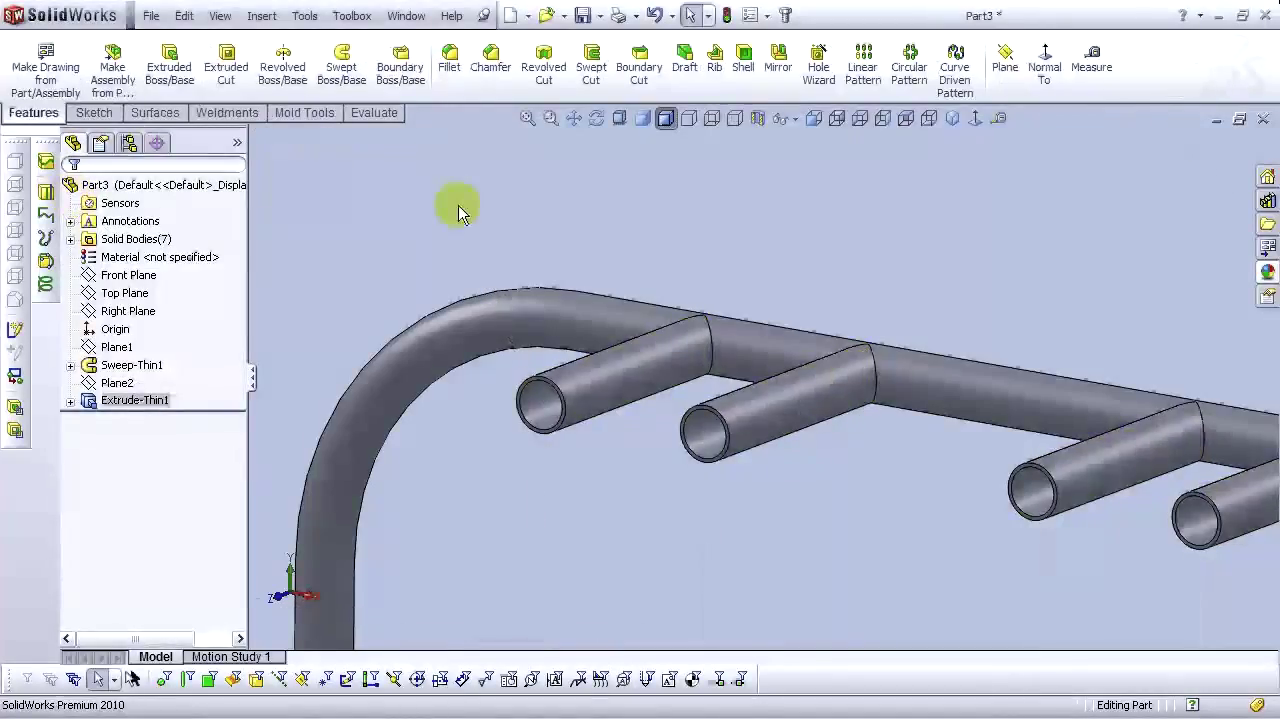
middle_drag(664, 233, 729, 287)
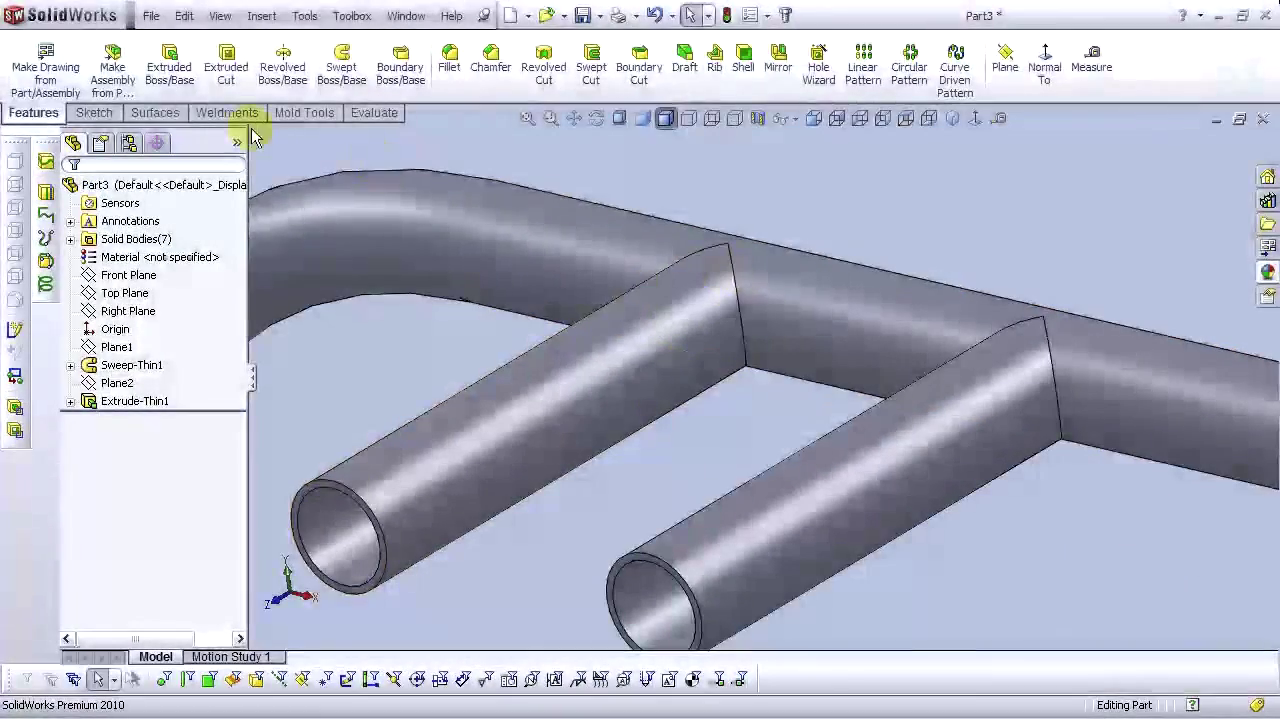
click(239, 116)
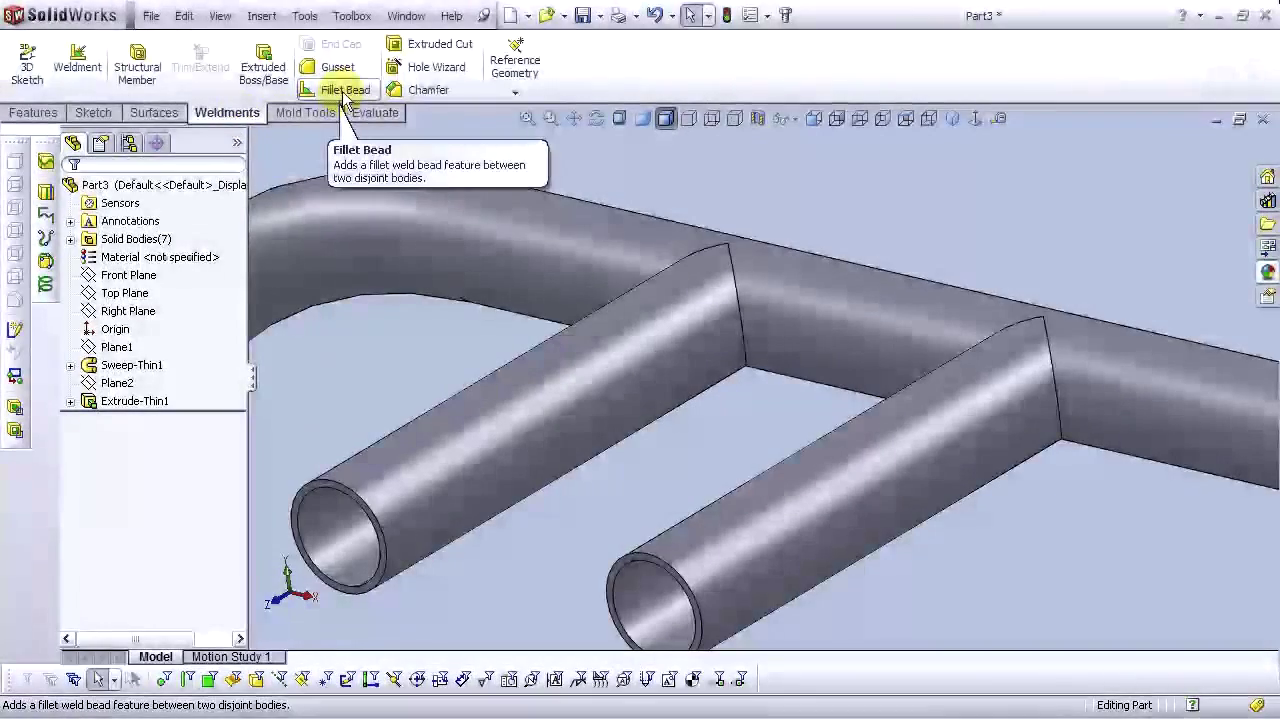
Set up a 2.00 mm full-length fillet bead and apply it at the first tube-to-rail joint
click(345, 90)
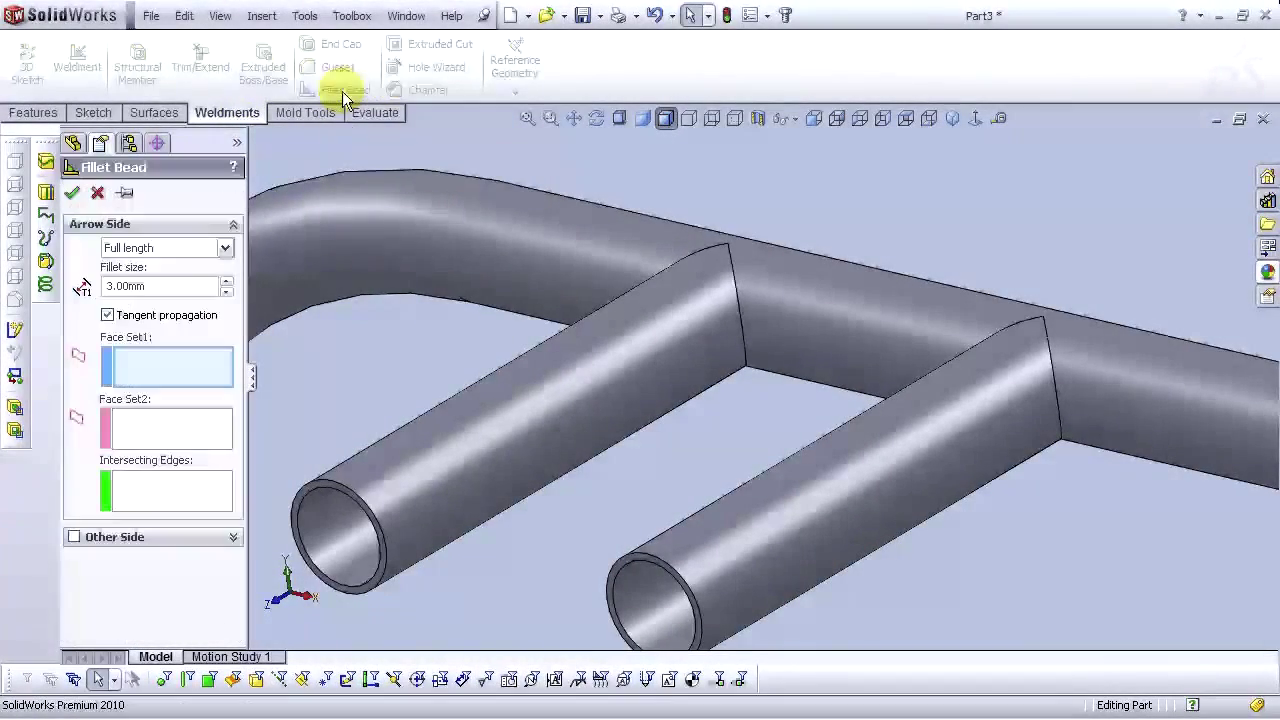
click(226, 293)
click(135, 249)
click(135, 249)
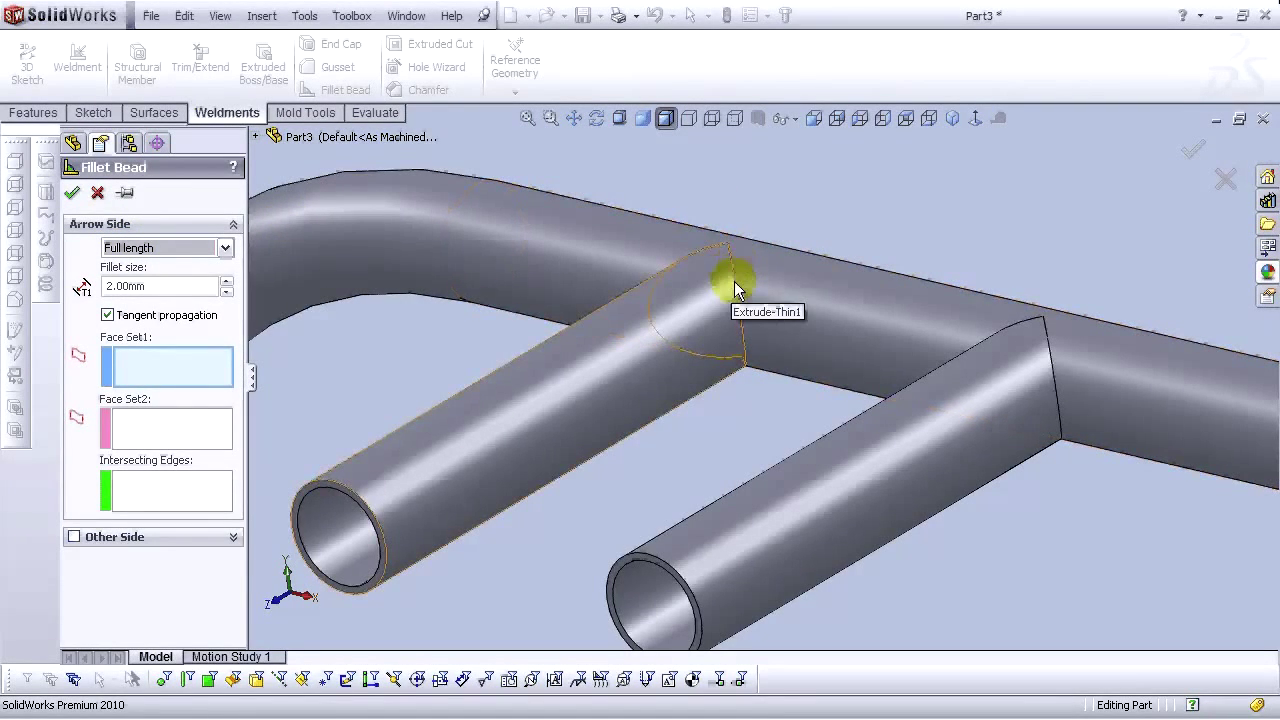
click(719, 324)
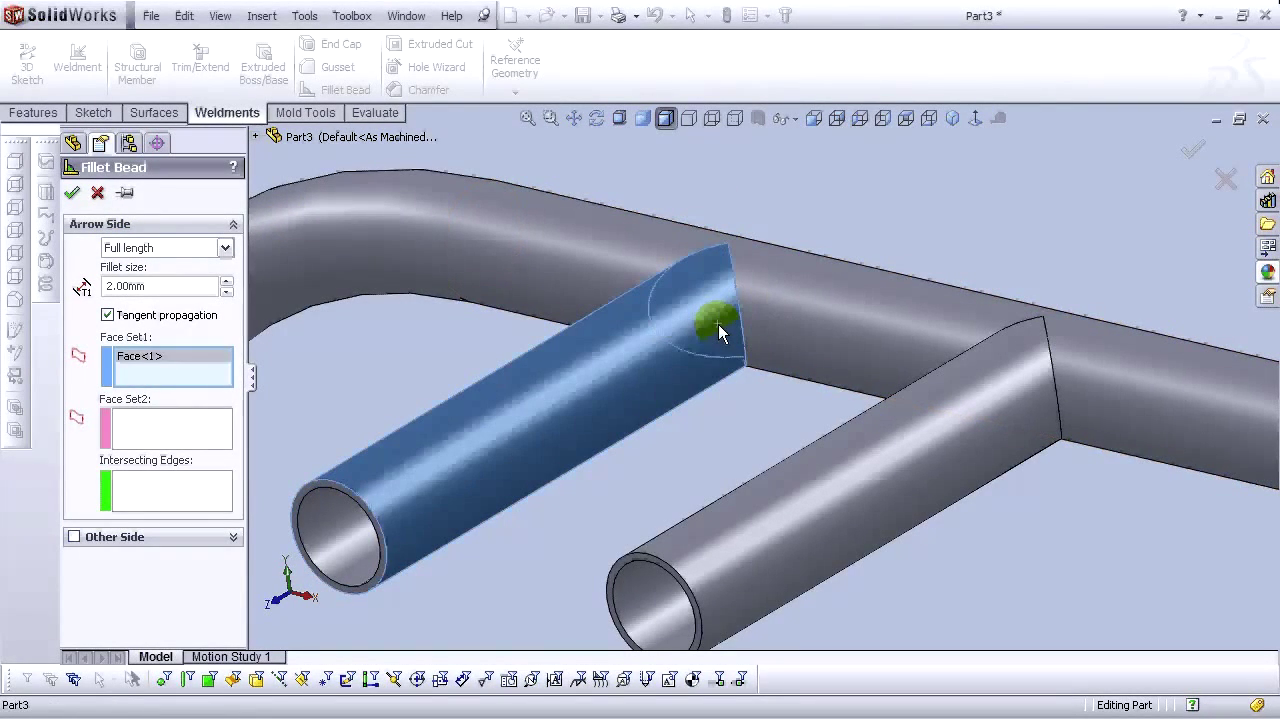
click(768, 310)
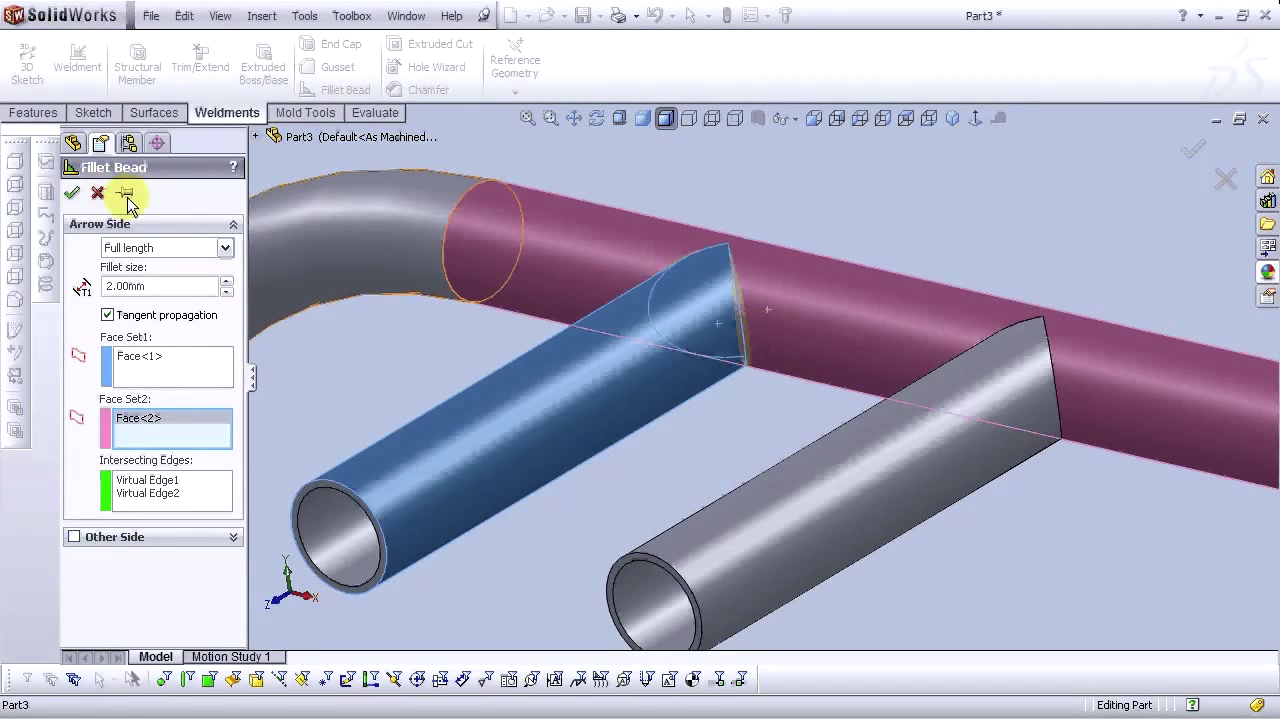
click(72, 193)
Add fillet beads between the next three branch tubes and the main rail
scroll(641, 359, up, 4)
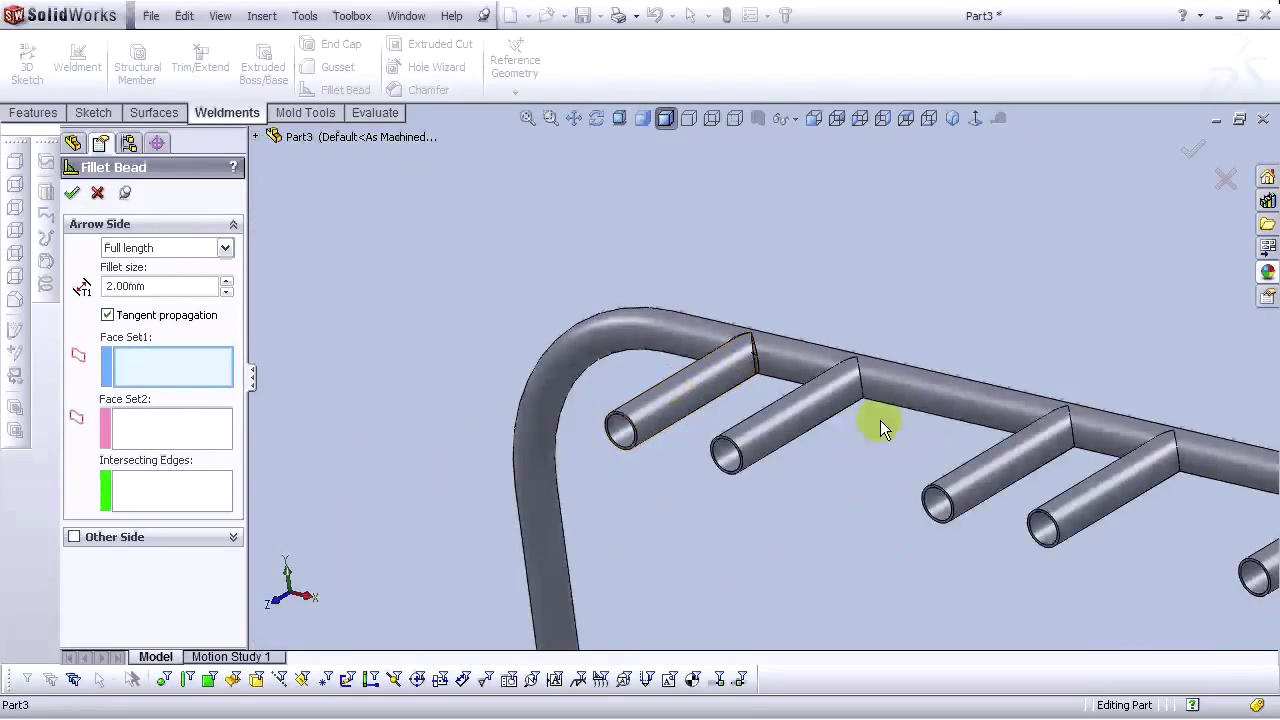
scroll(812, 366, down, 5)
click(746, 345)
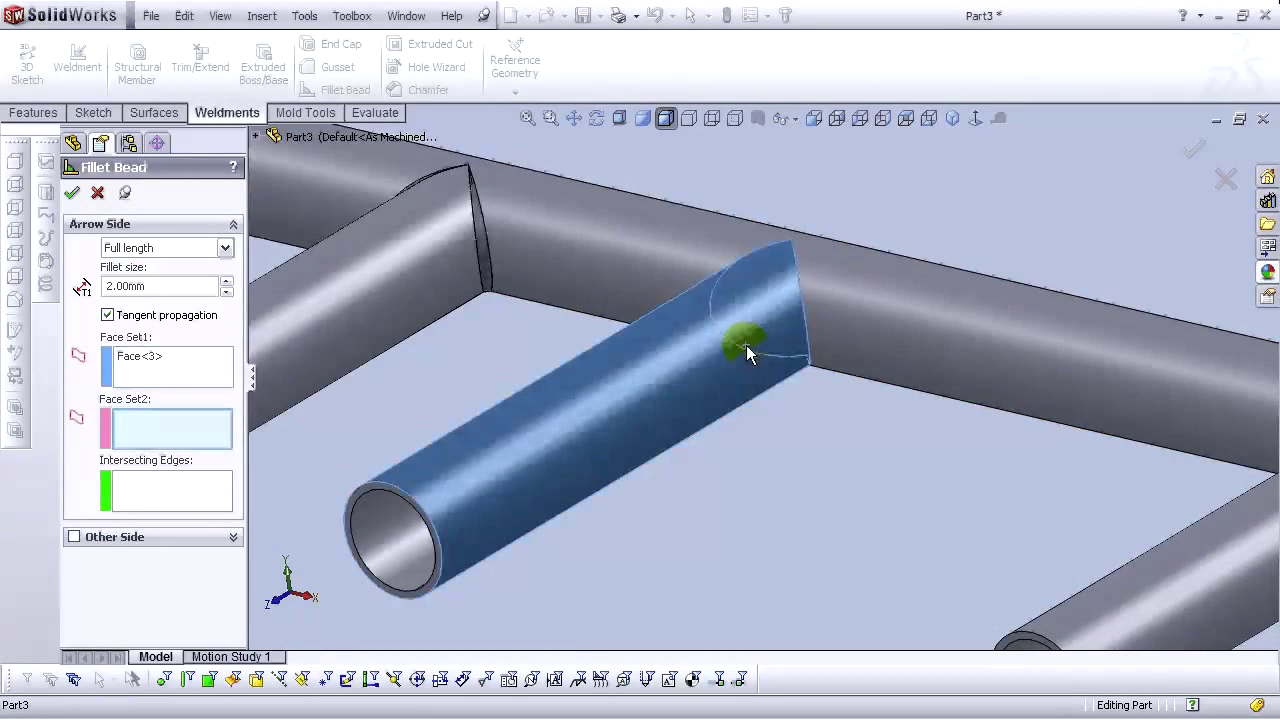
click(852, 309)
key(Return)
scroll(846, 346, up, 3)
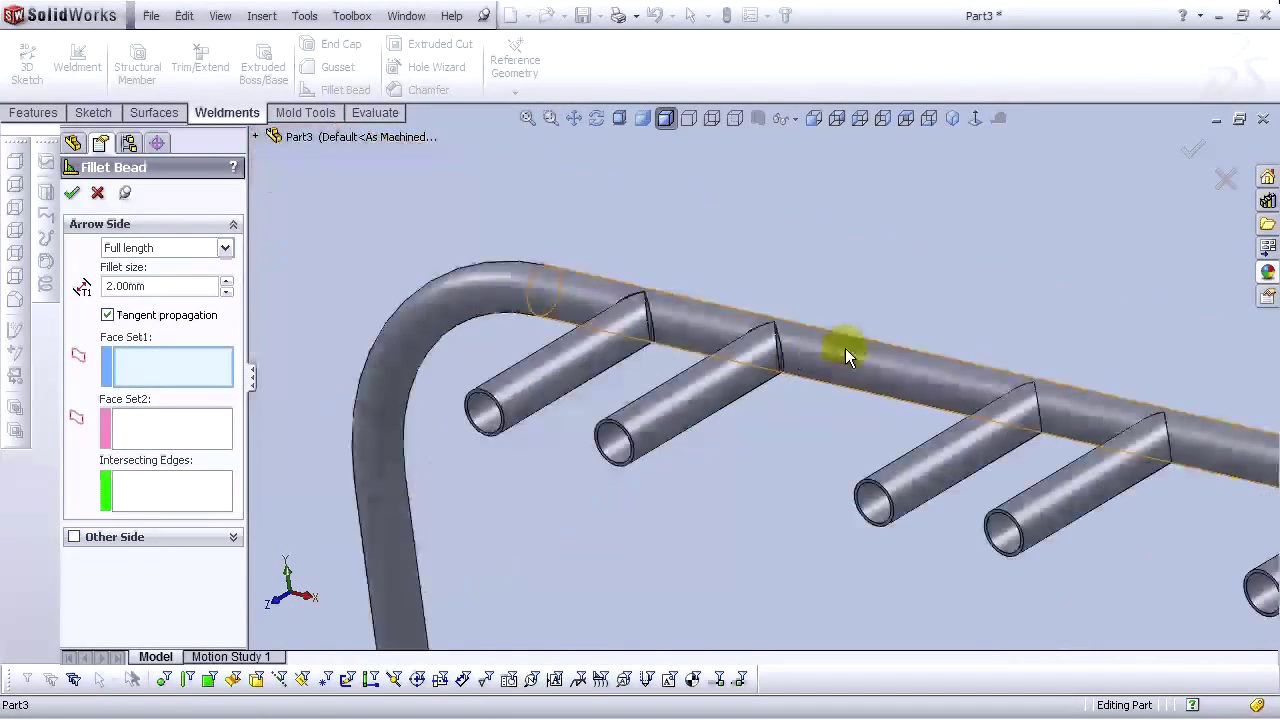
scroll(846, 346, down, 4)
click(953, 426)
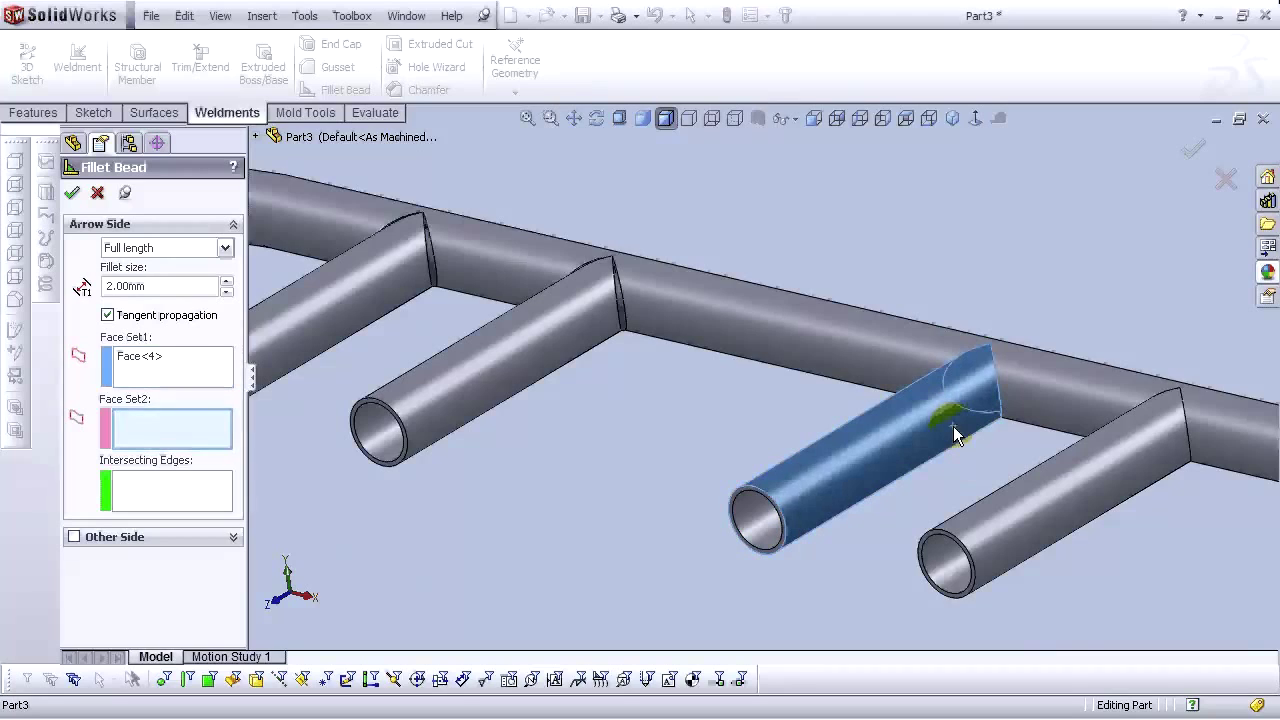
click(1054, 390)
click(1119, 459)
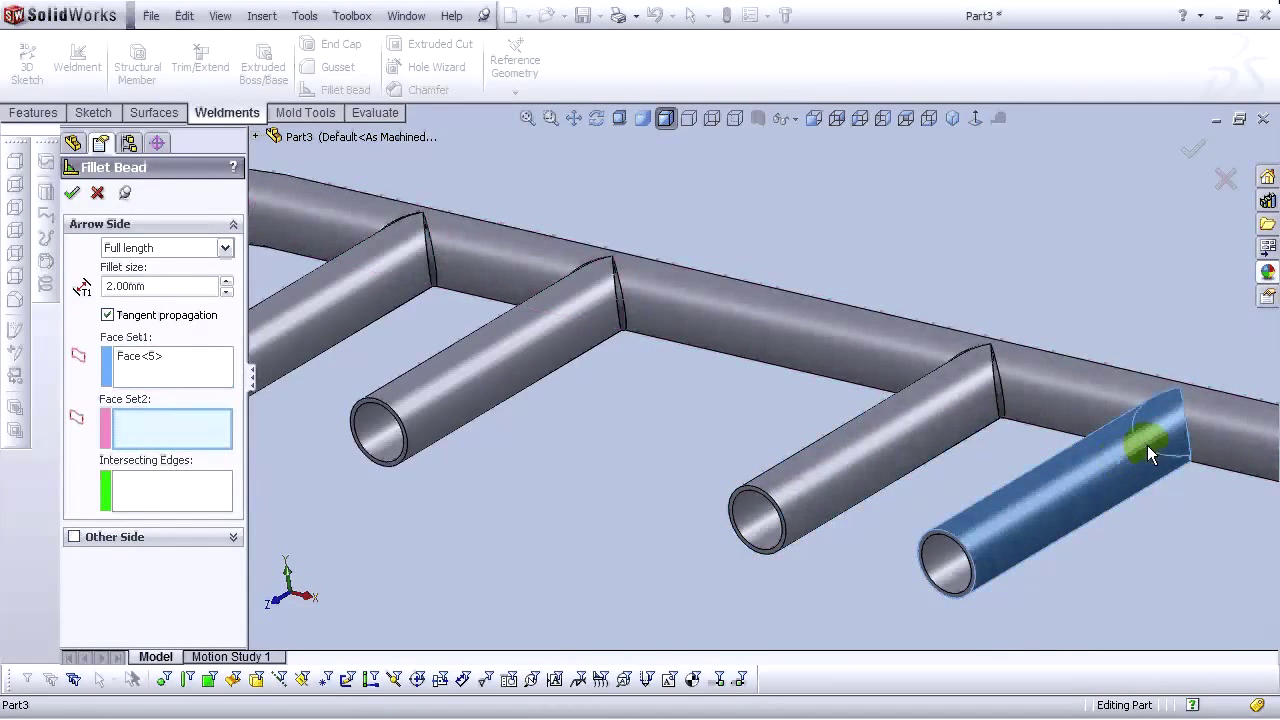
click(1229, 415)
key(Return)
Add fillet beads at the last two branch-tube joints with the rail
scroll(1225, 419, up, 3)
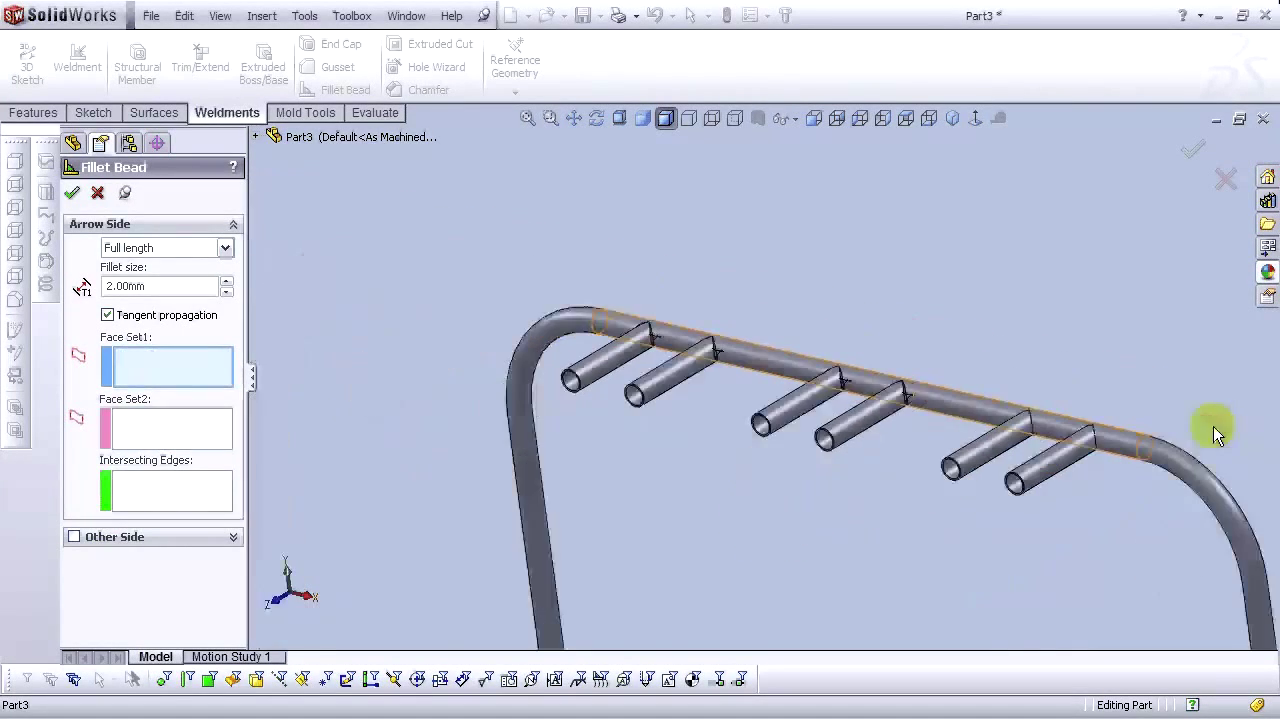
scroll(1057, 434, down, 4)
click(798, 387)
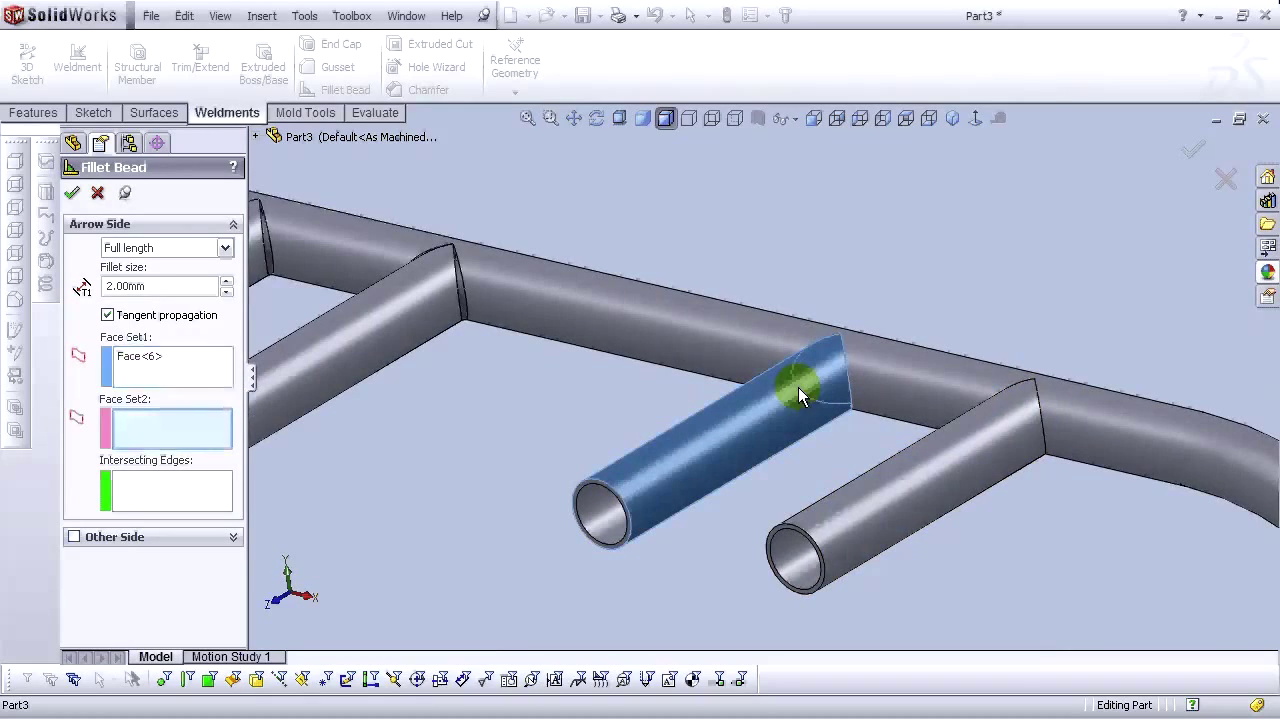
click(860, 370)
key(Return)
click(990, 433)
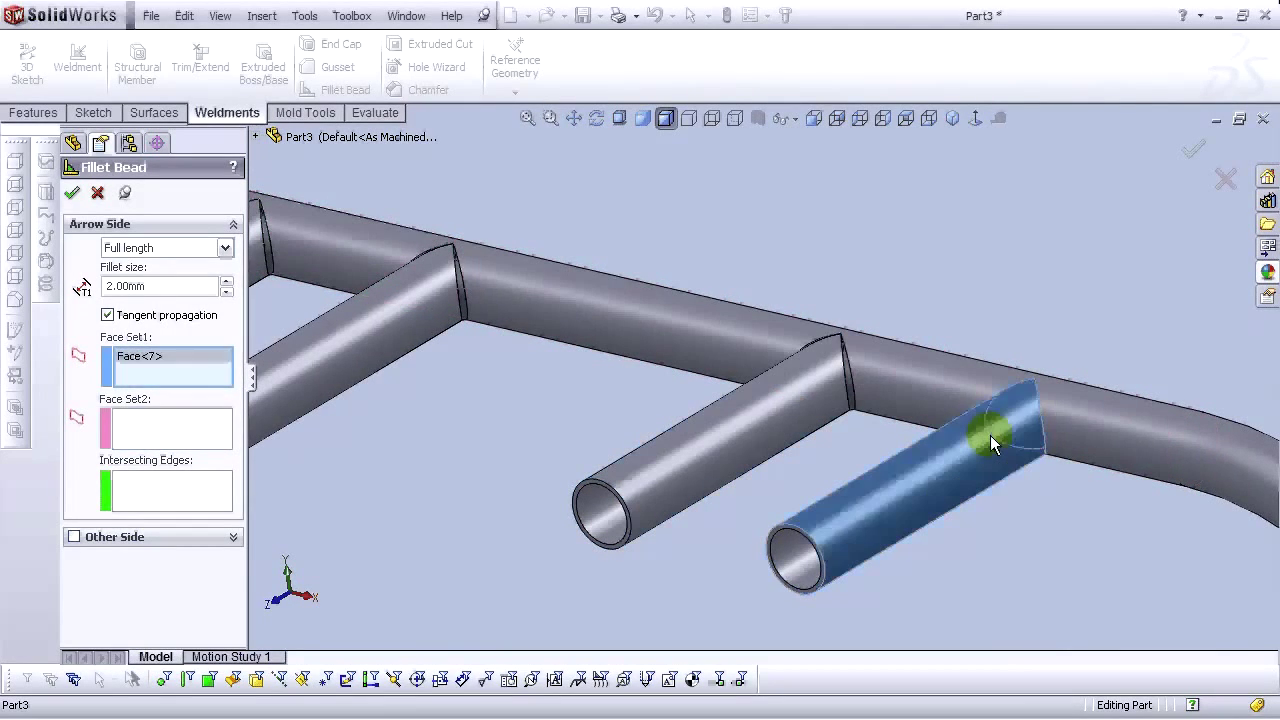
click(1077, 422)
key(Return)
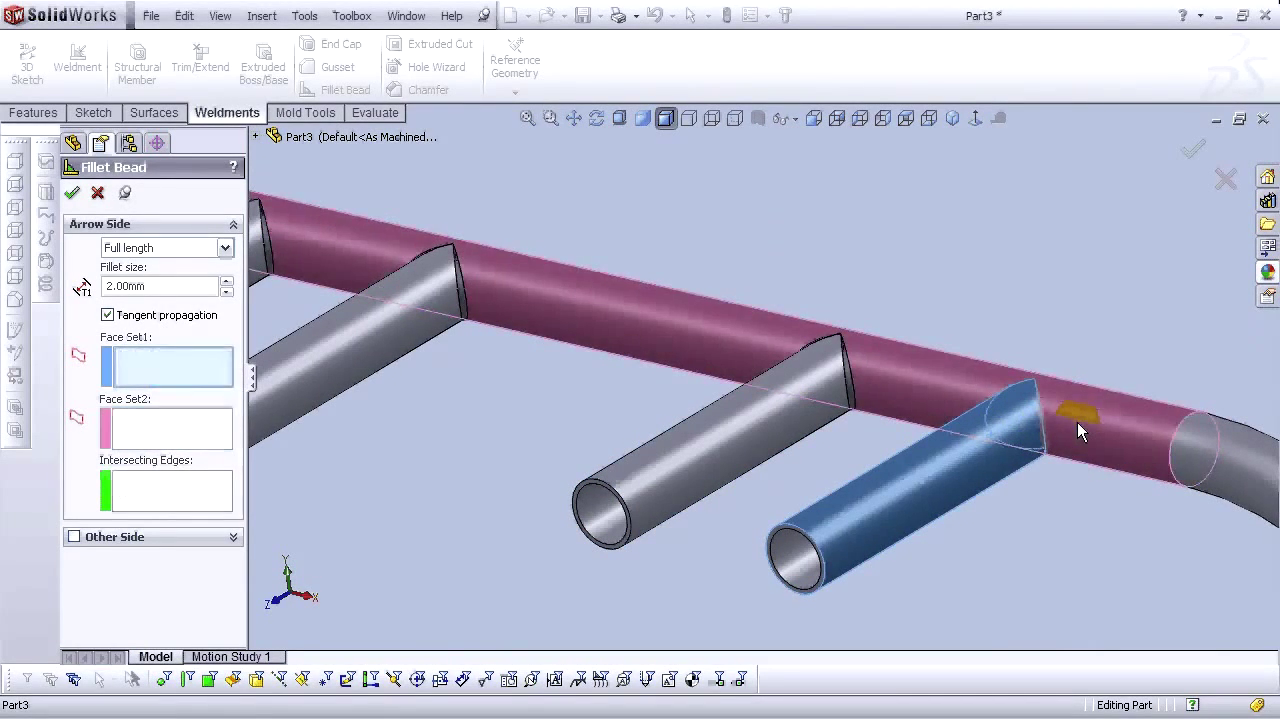
scroll(894, 365, up, 5)
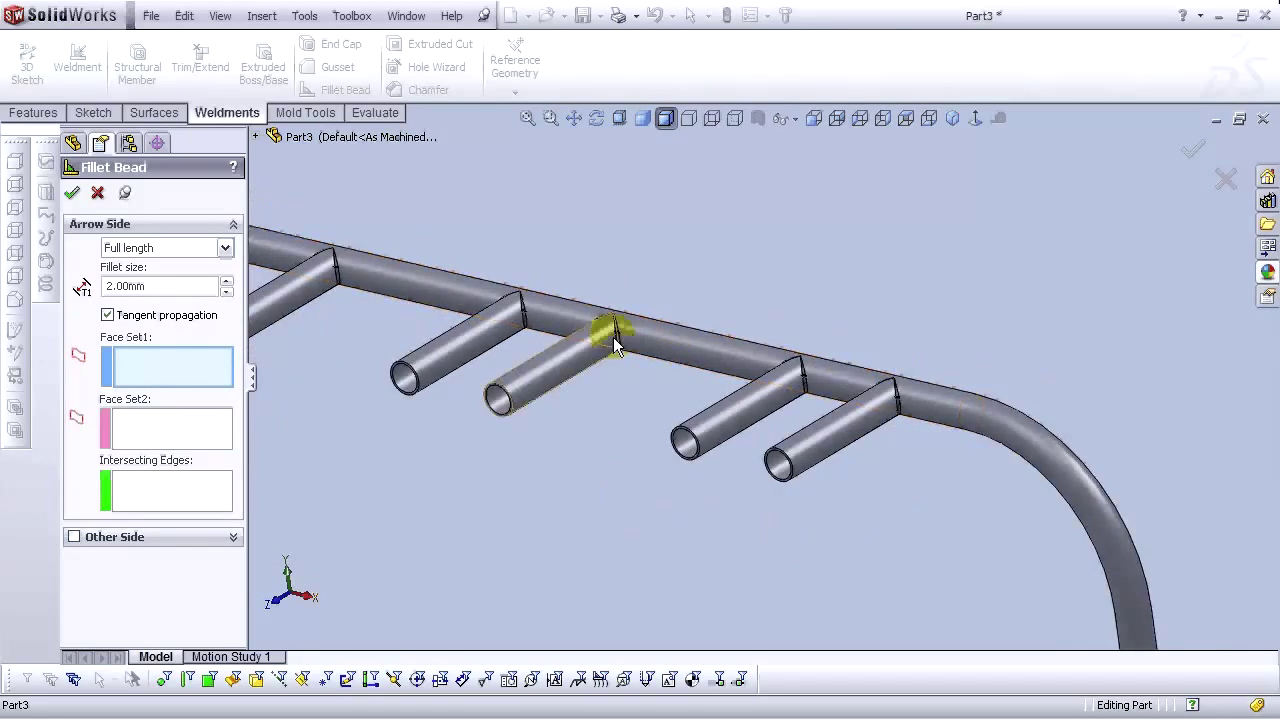
scroll(713, 348, down, 8)
middle_drag(771, 327, 787, 446)
scroll(768, 445, up, 6)
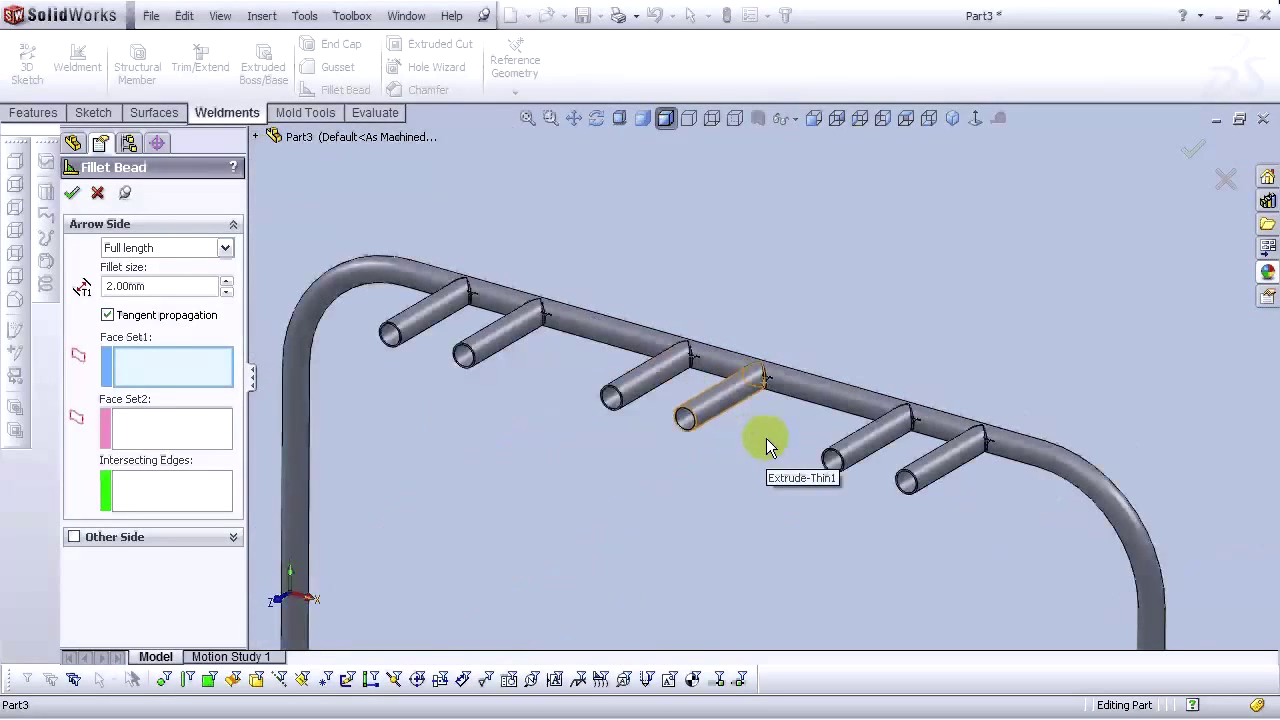
Close the fillet bead settings, examine the left leg's bottom end, then view Front
click(103, 193)
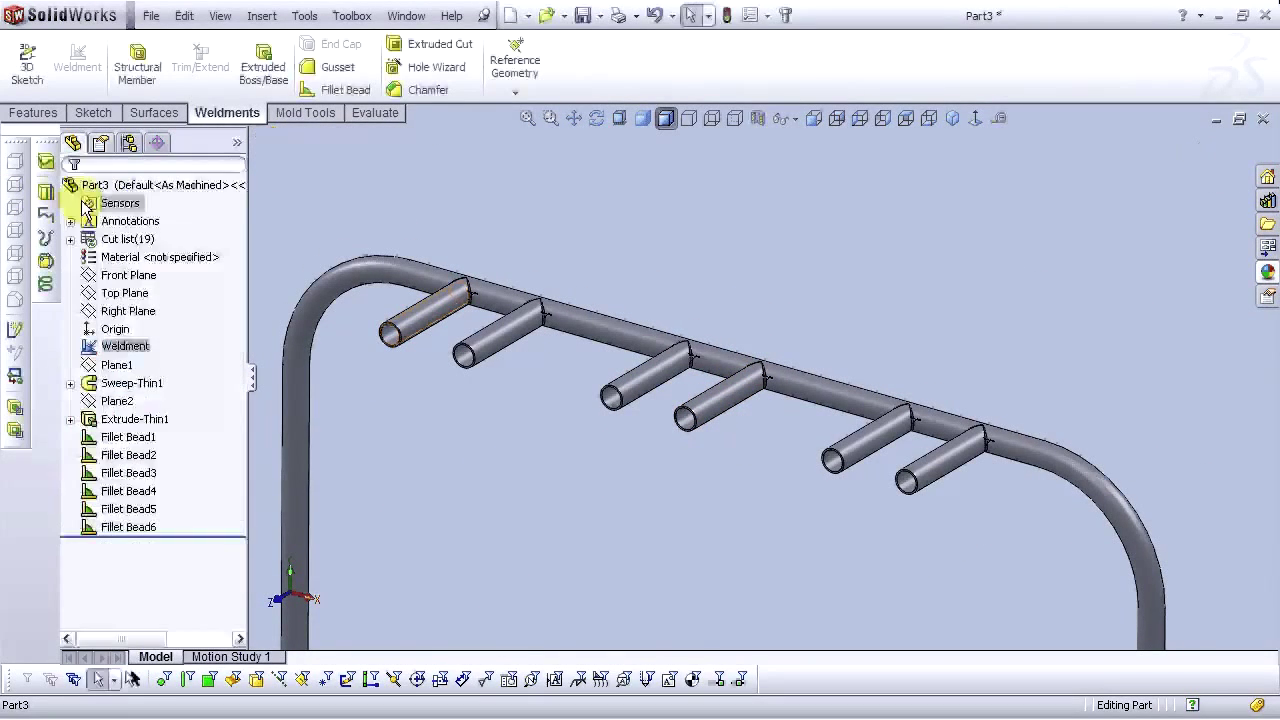
scroll(666, 533, up, 4)
scroll(665, 531, down, 5)
scroll(726, 306, up, 3)
scroll(796, 370, up, 3)
scroll(816, 474, down, 2)
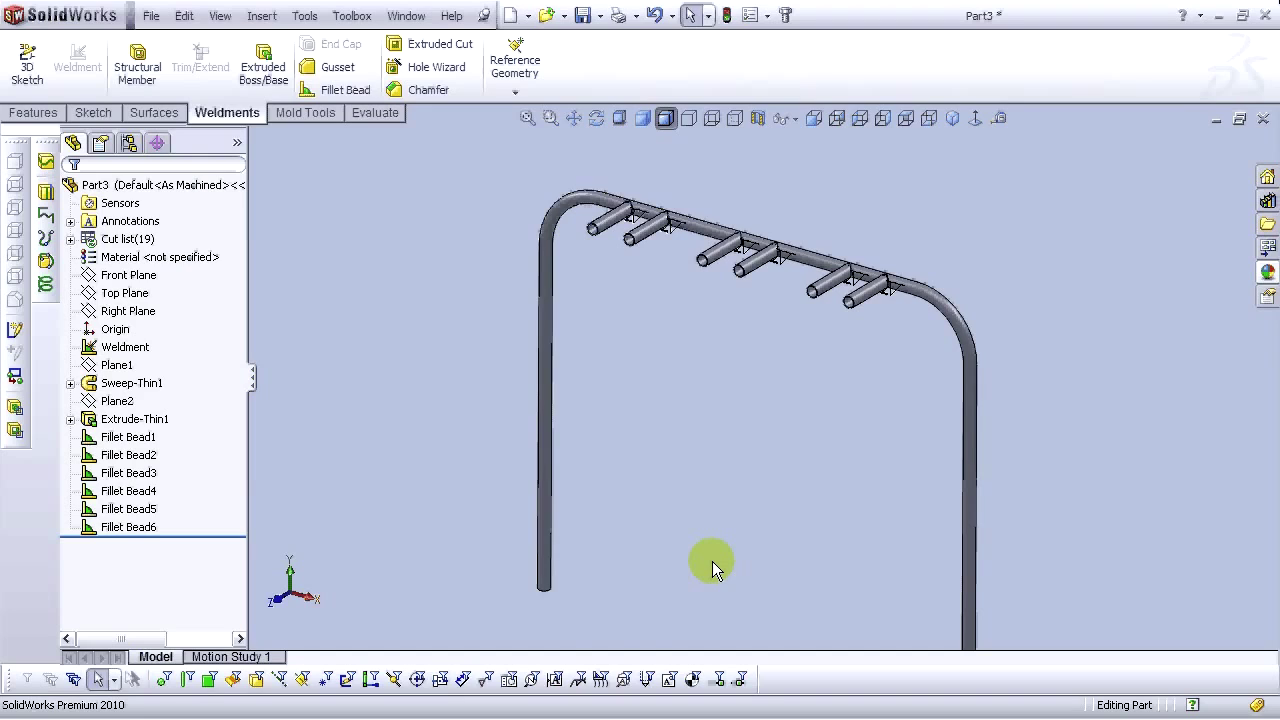
scroll(632, 542, up, 1)
scroll(585, 543, down, 4)
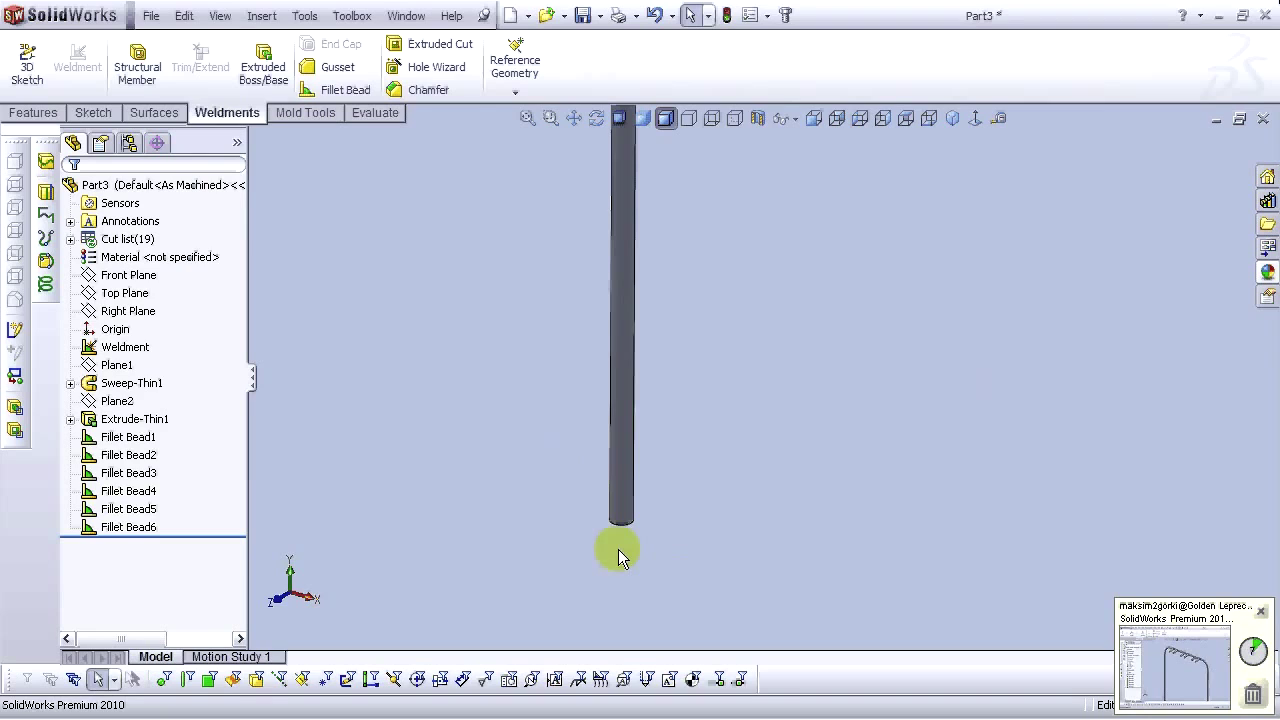
key(Left)
key(Left)
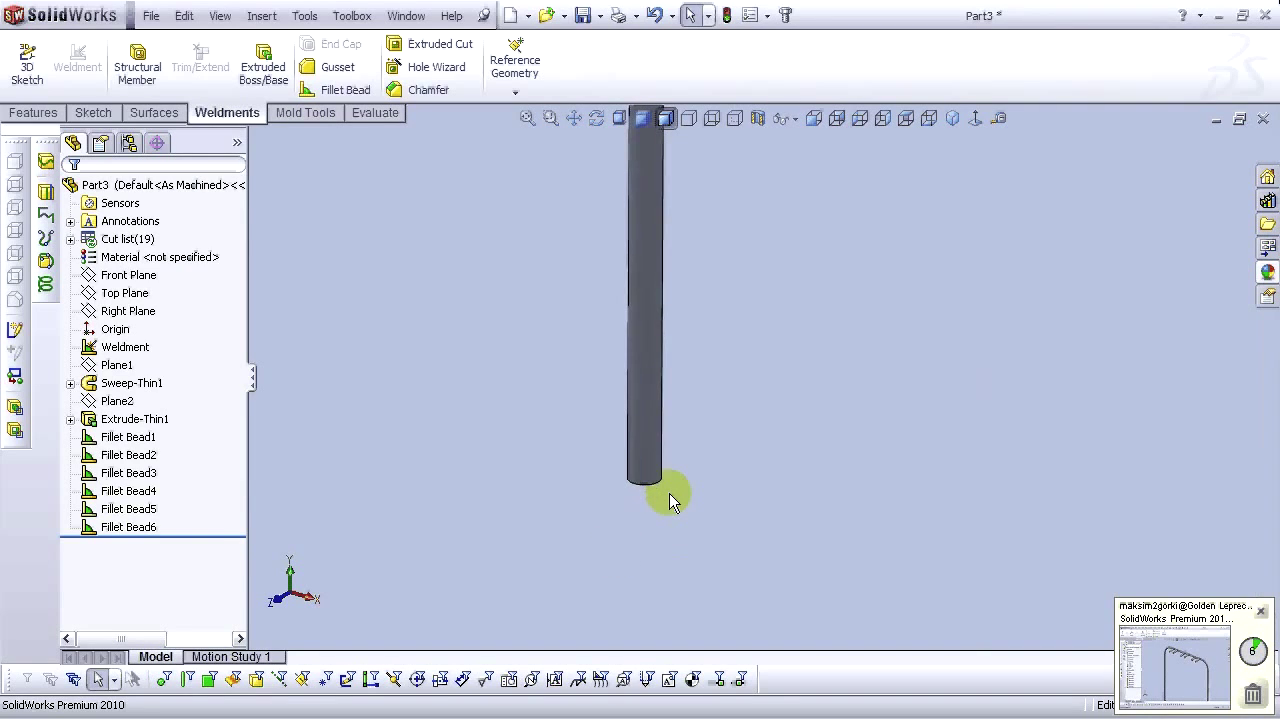
click(813, 120)
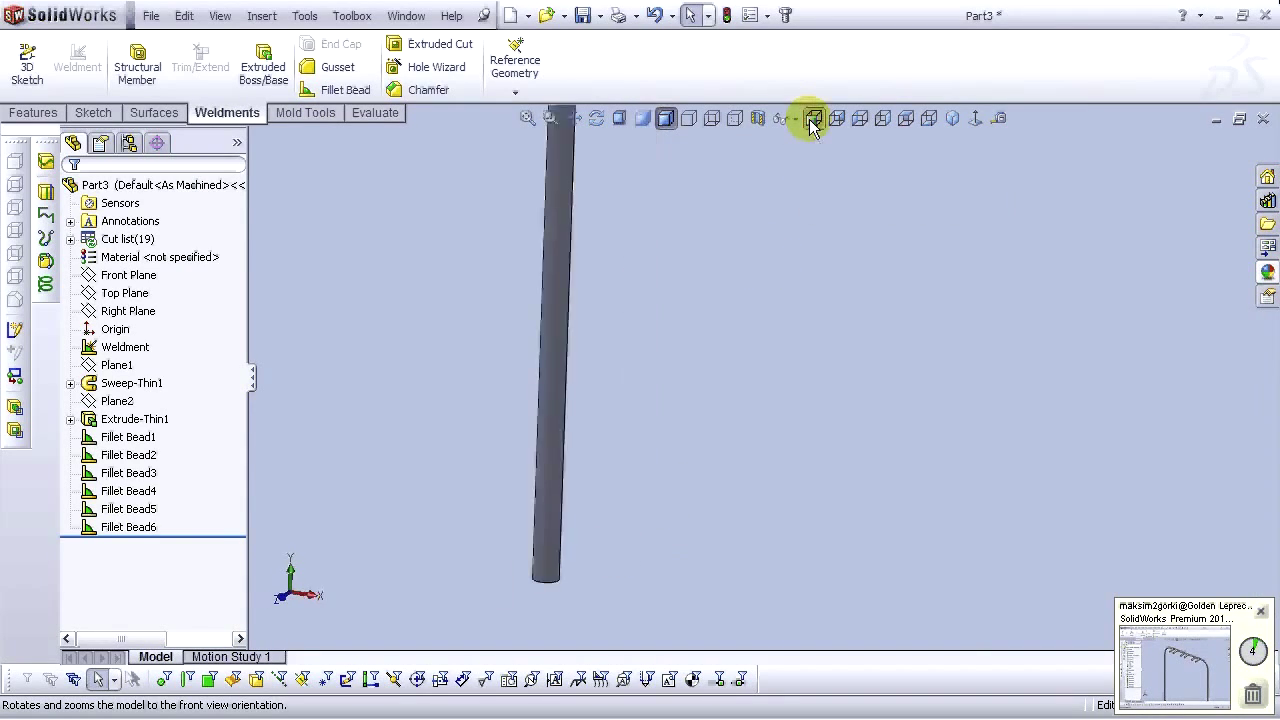
Start a sketch on the Front Plane and draw a circle centred on the leg's bottom end
click(130, 275)
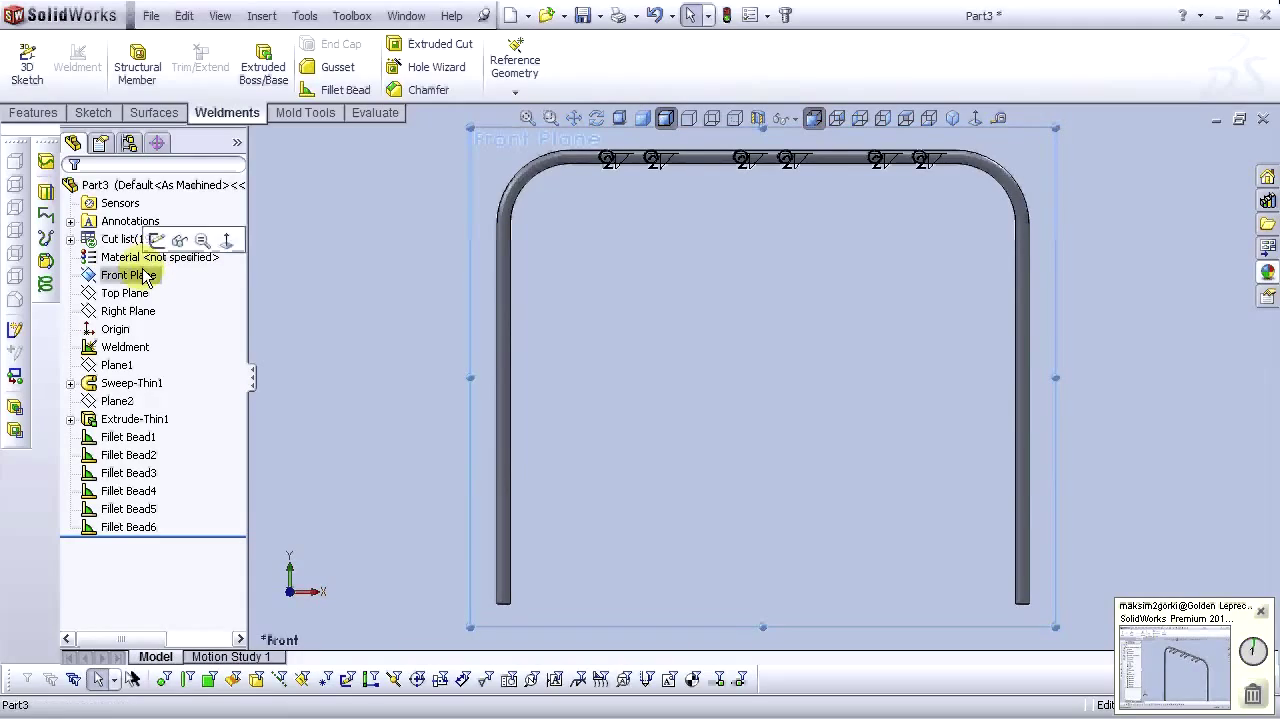
click(157, 241)
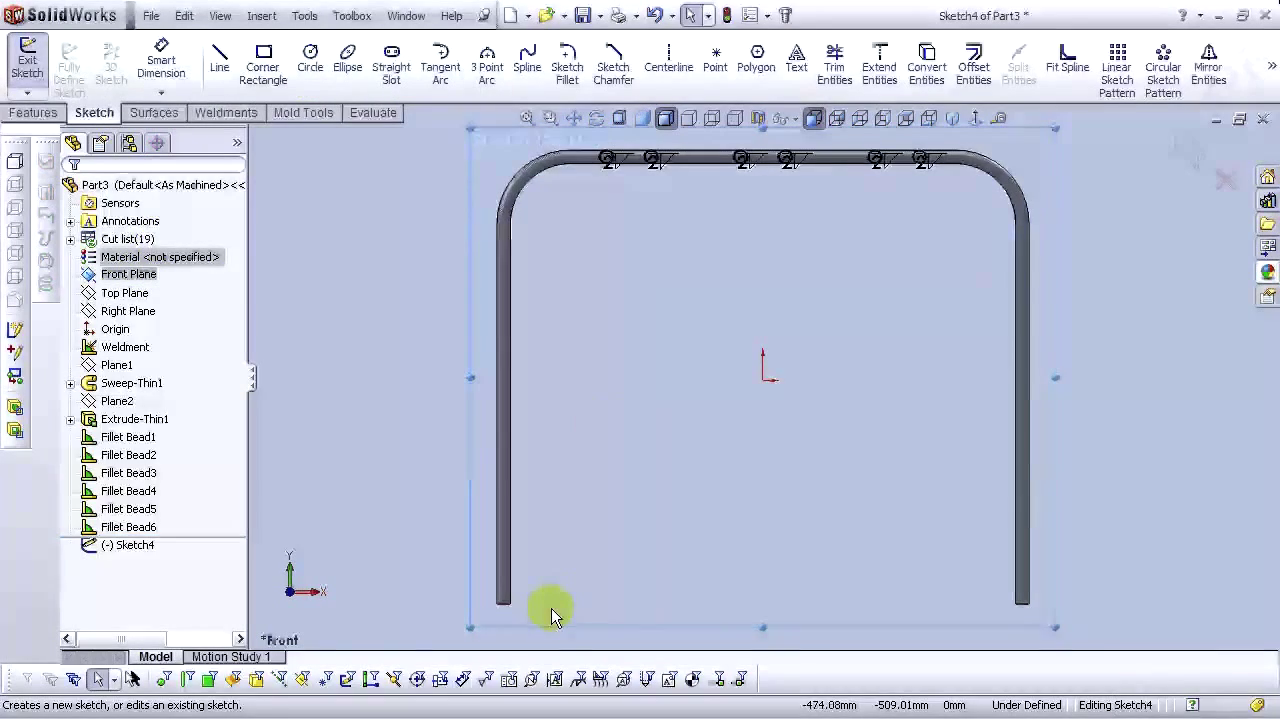
scroll(545, 595, down, 5)
scroll(544, 580, down, 2)
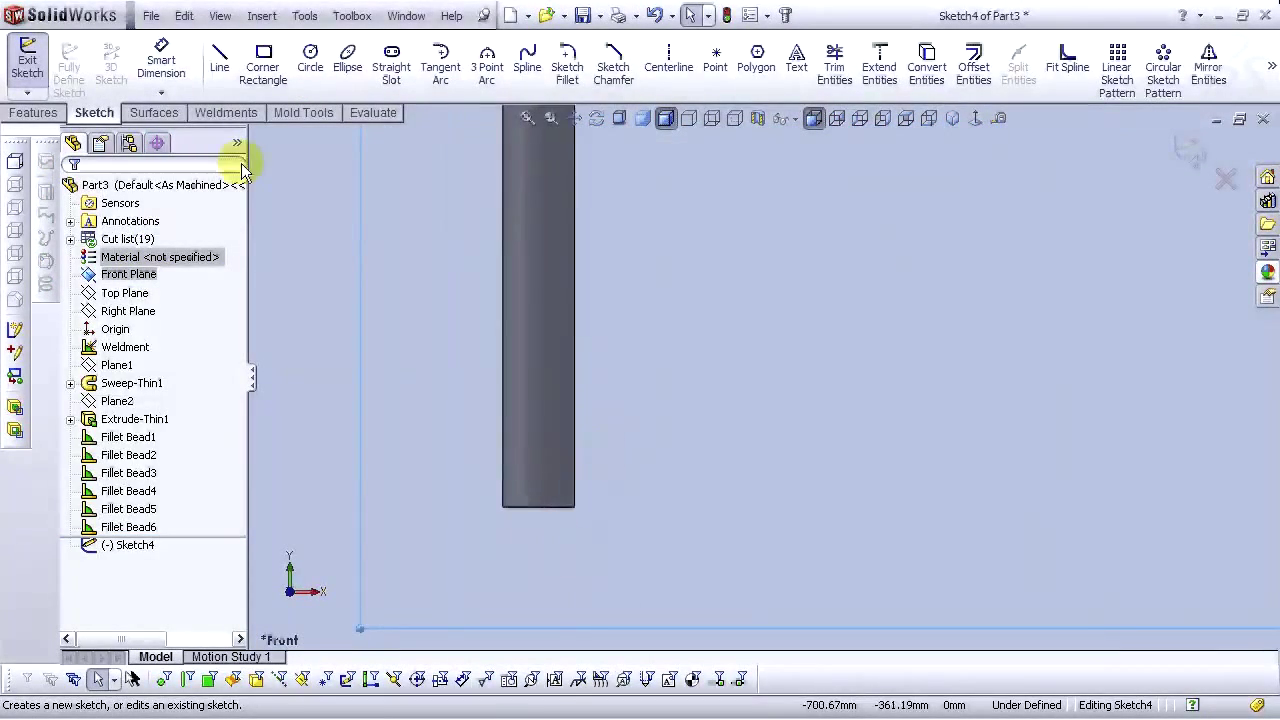
click(310, 60)
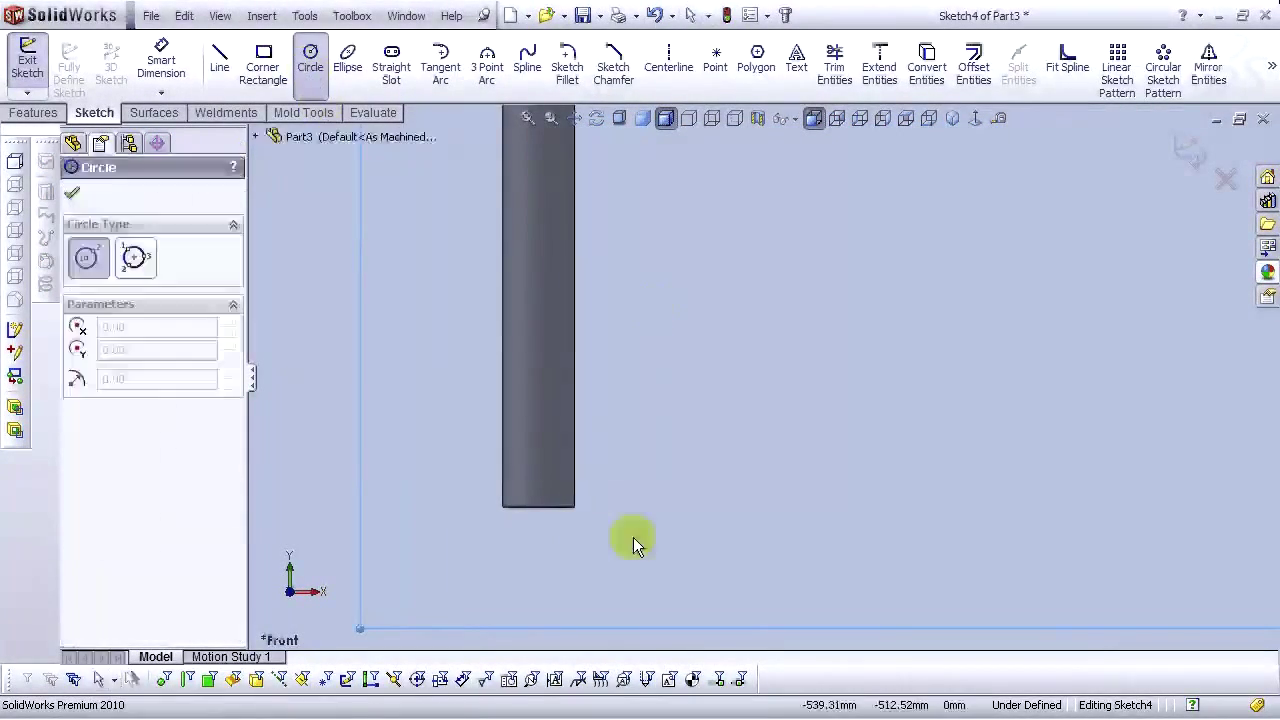
click(538, 507)
click(540, 460)
Dimension the circle's diameter to 30 mm
click(160, 62)
click(591, 489)
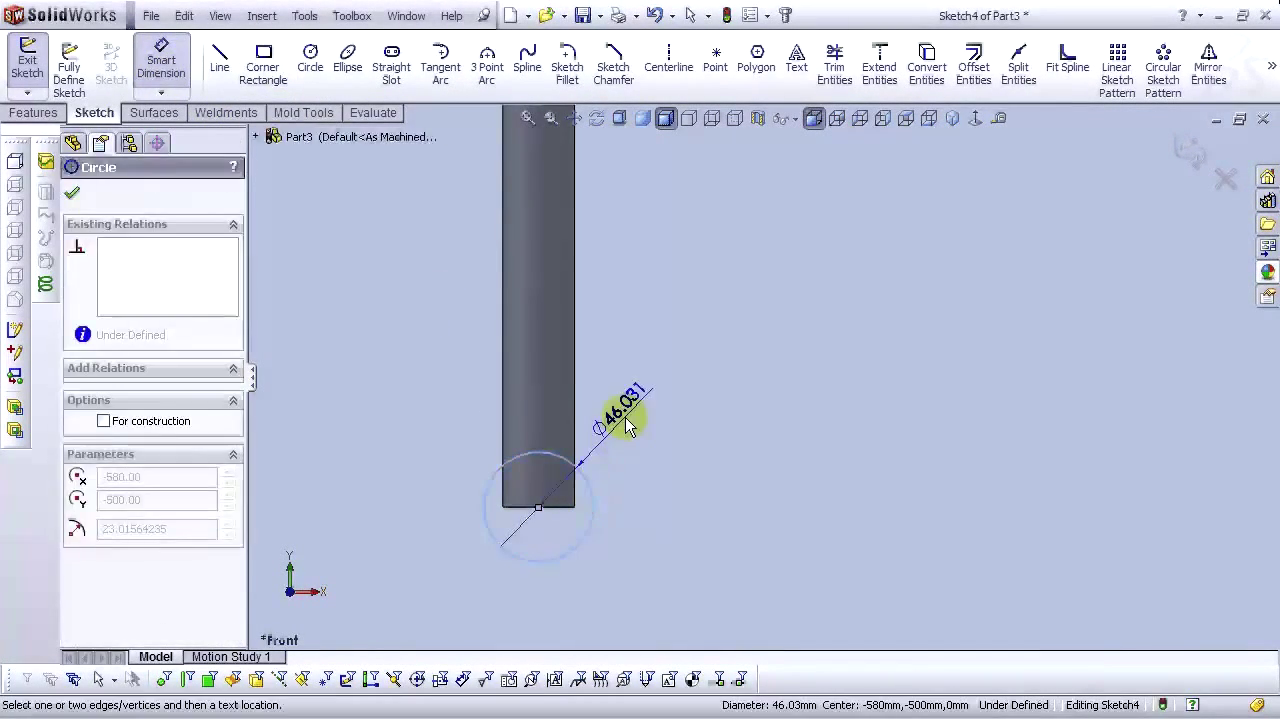
click(623, 414)
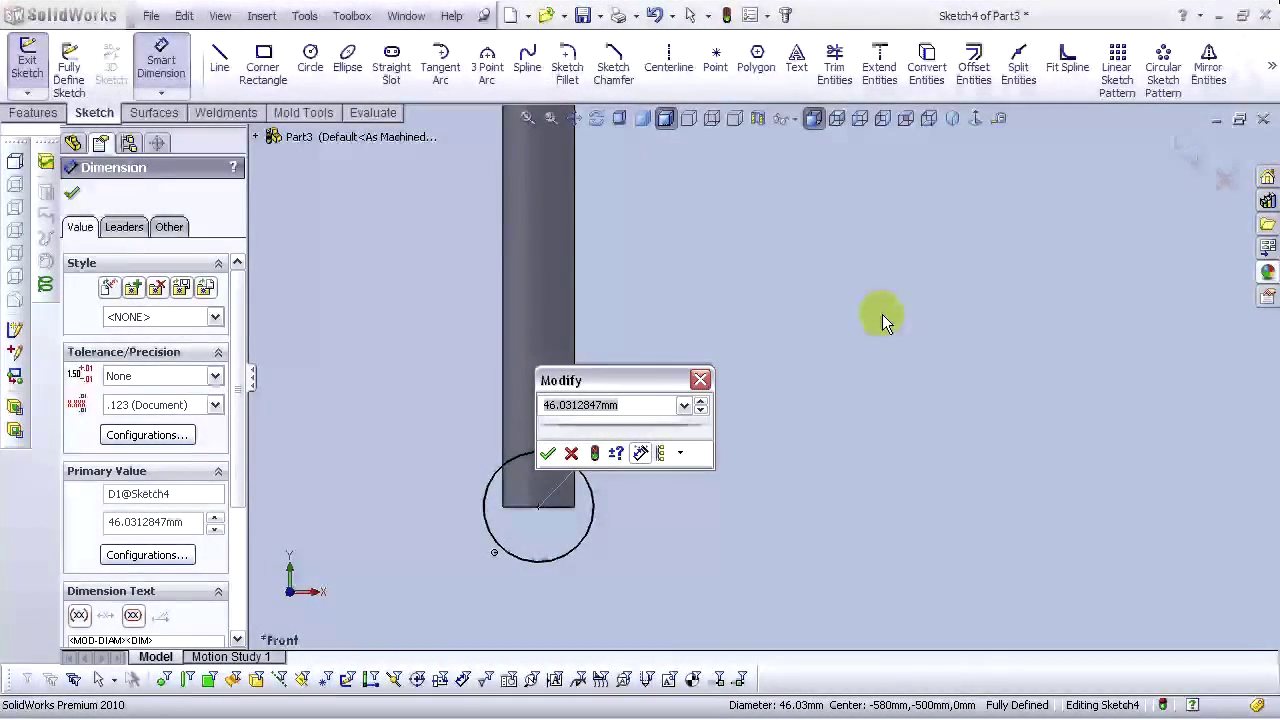
text(30)
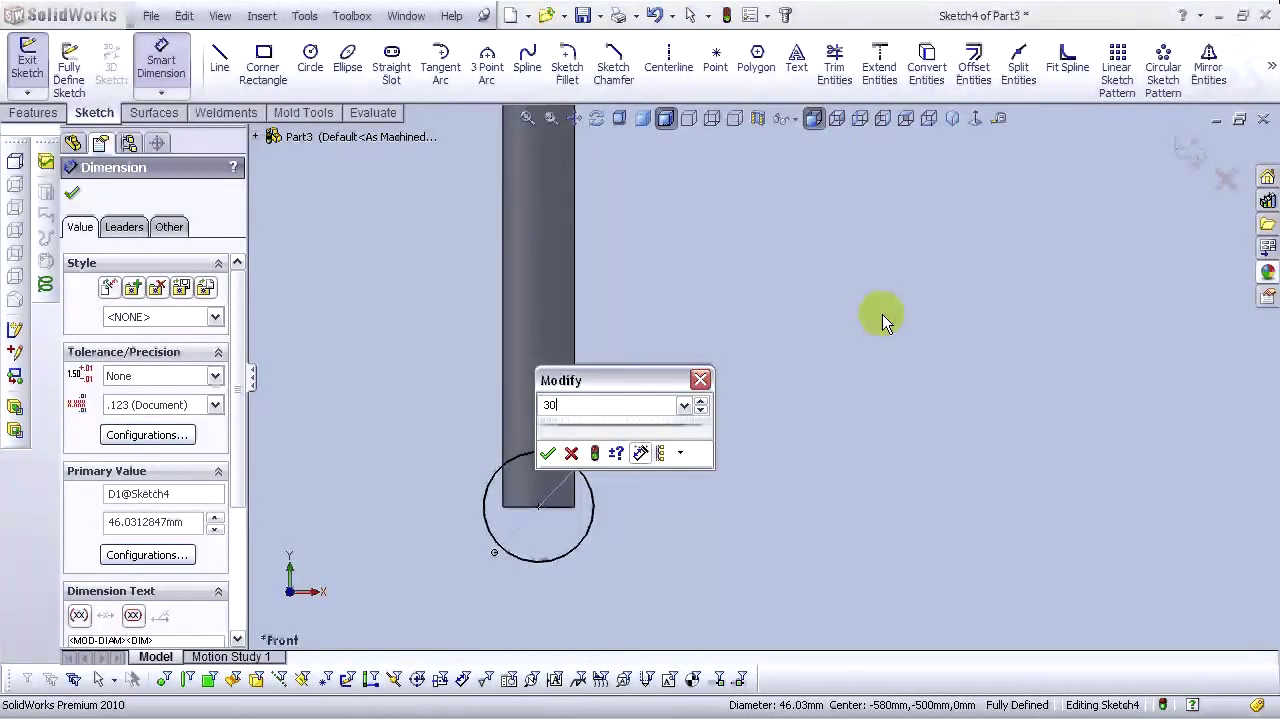
key(Return)
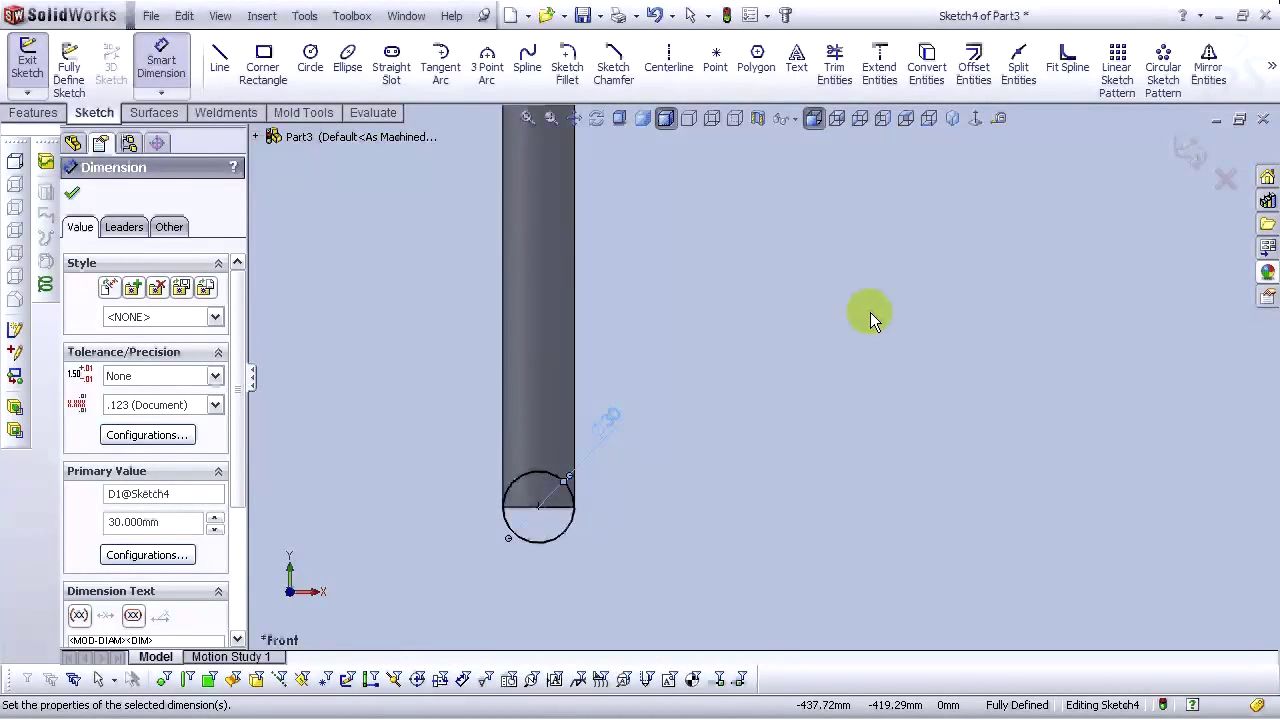
scroll(599, 503, down, 4)
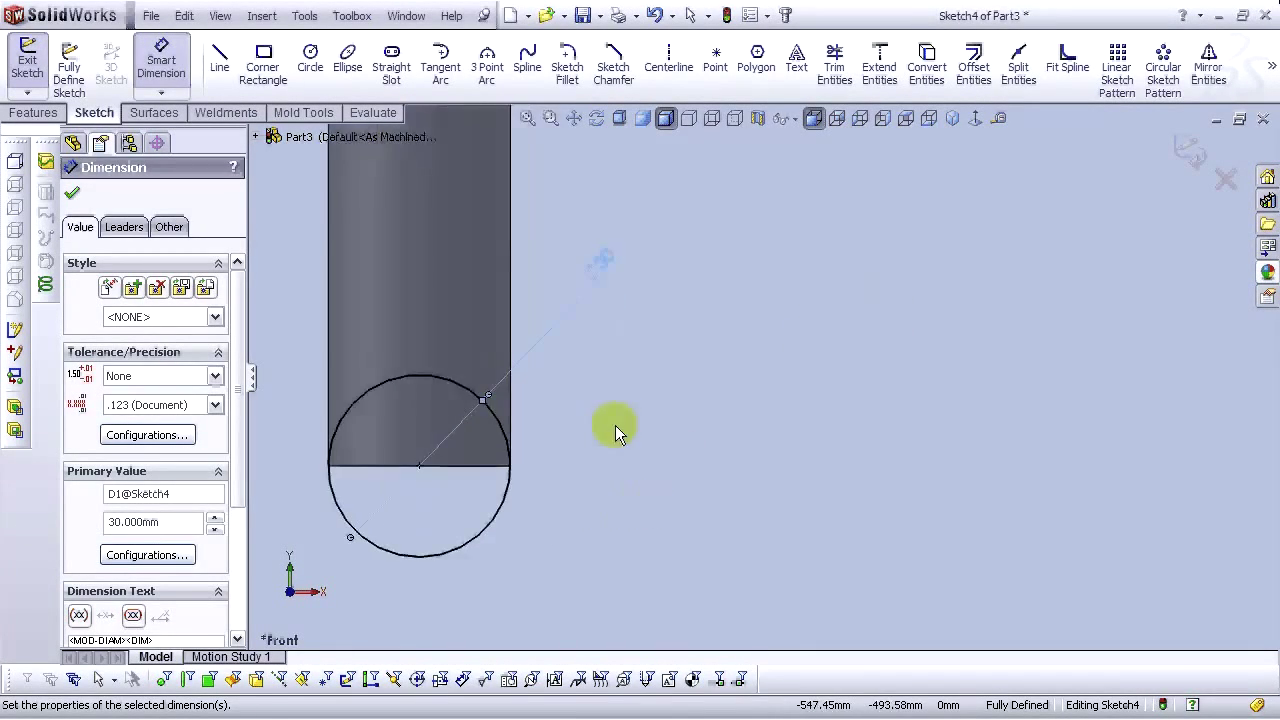
click(615, 425)
scroll(539, 413, up, 2)
scroll(579, 406, down, 2)
Draw a horizontal line across the leg and dimension it 8 mm above the circle centre
click(219, 60)
click(435, 398)
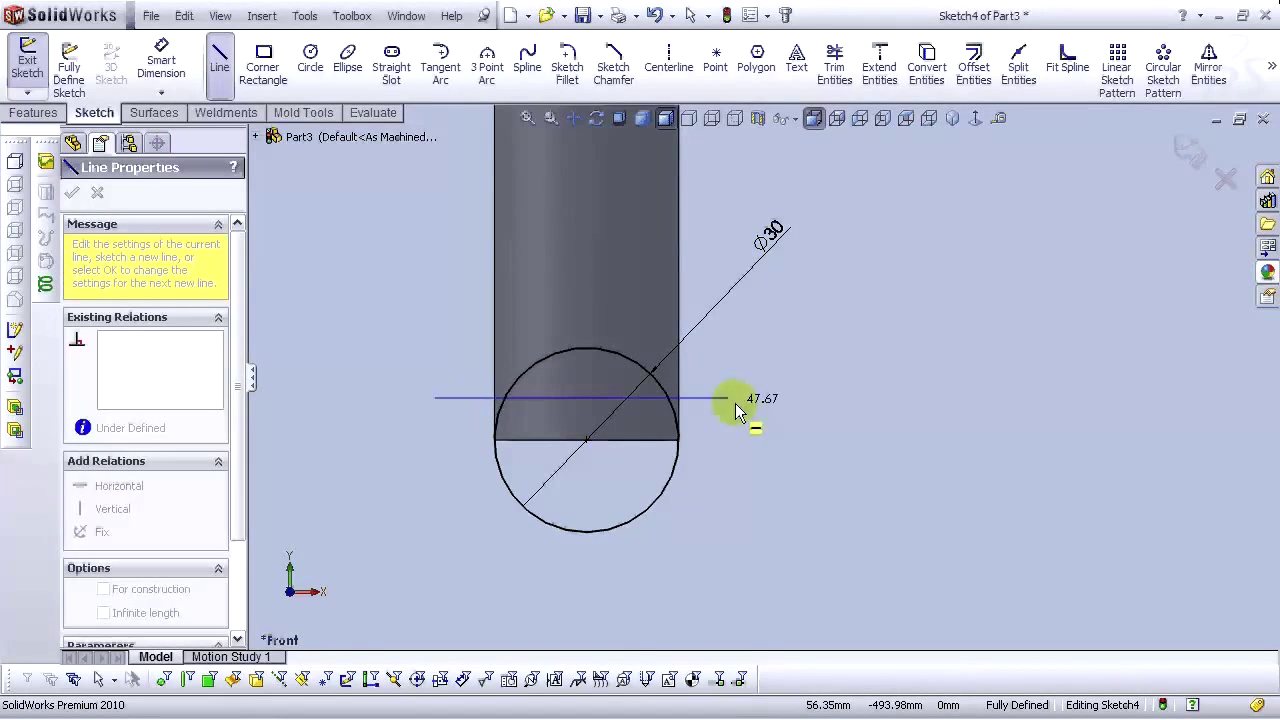
click(752, 403)
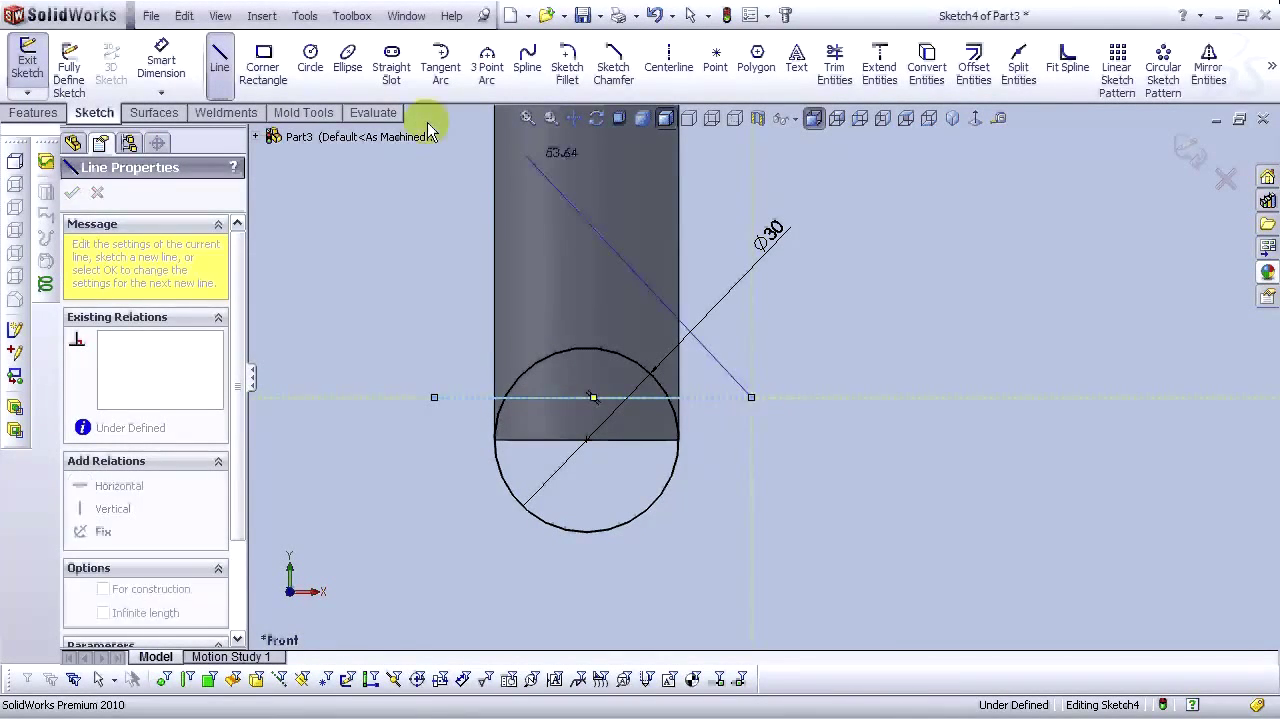
click(162, 66)
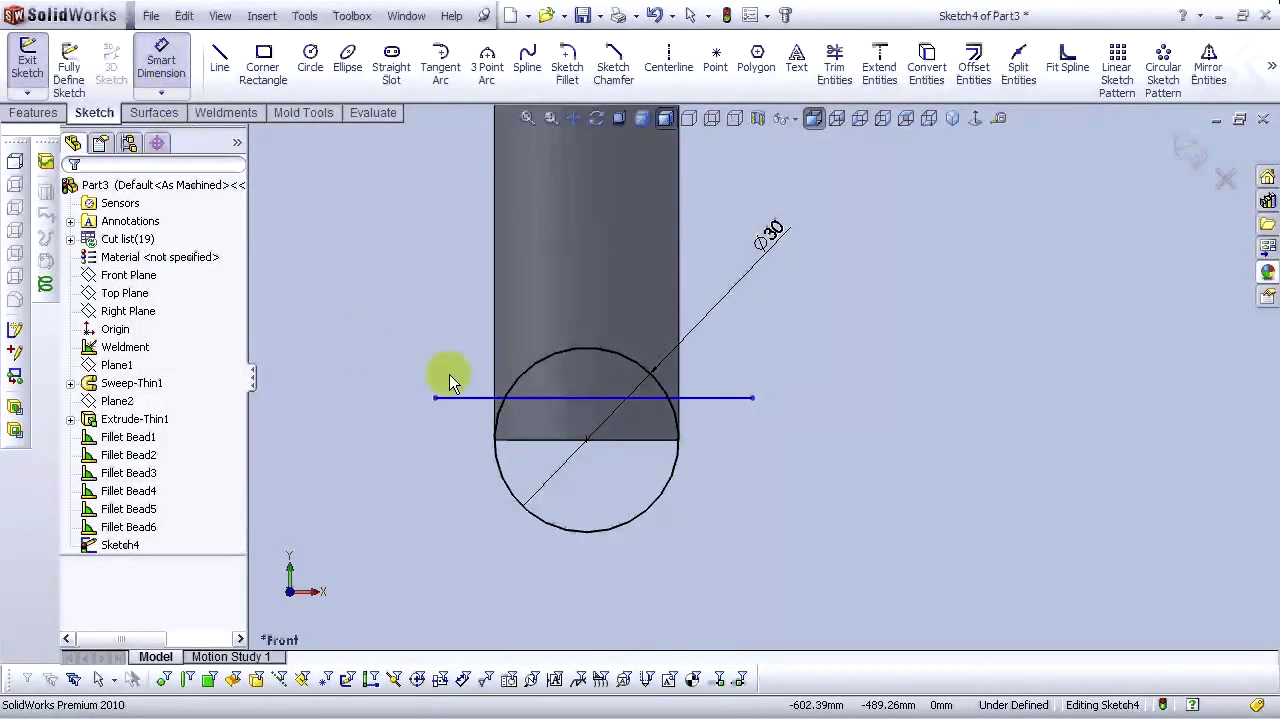
click(499, 410)
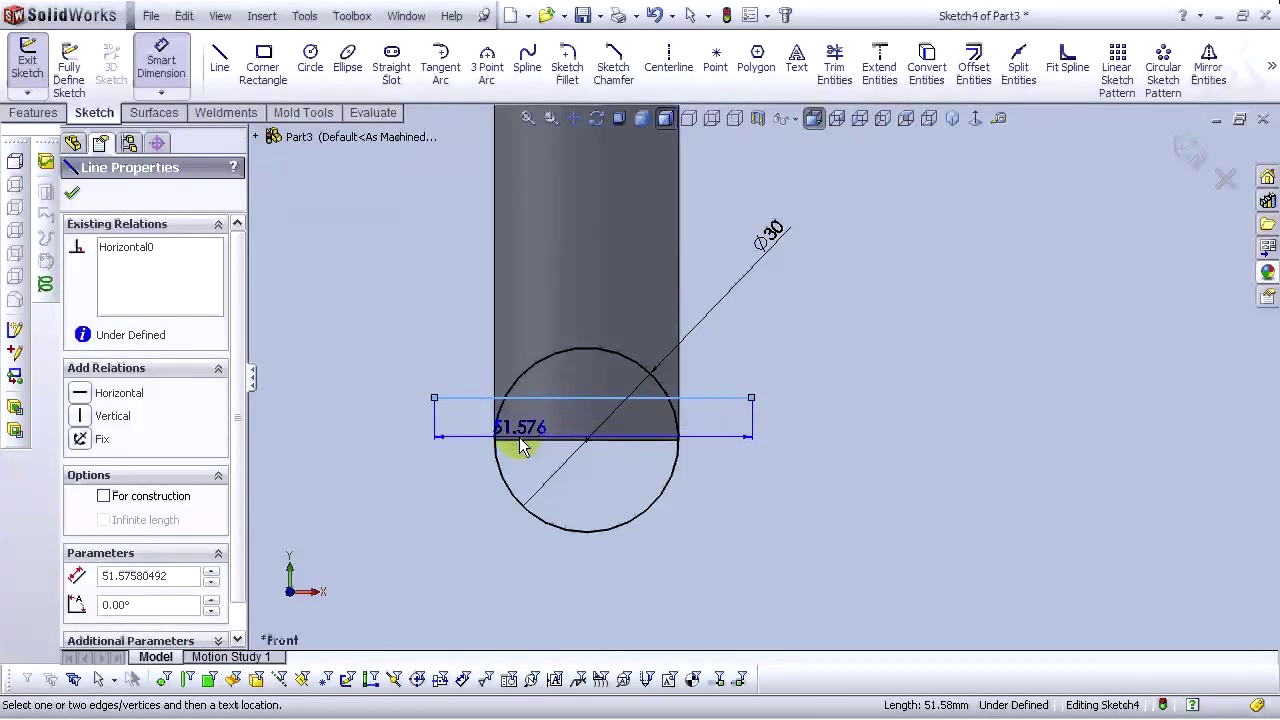
scroll(531, 453, down, 5)
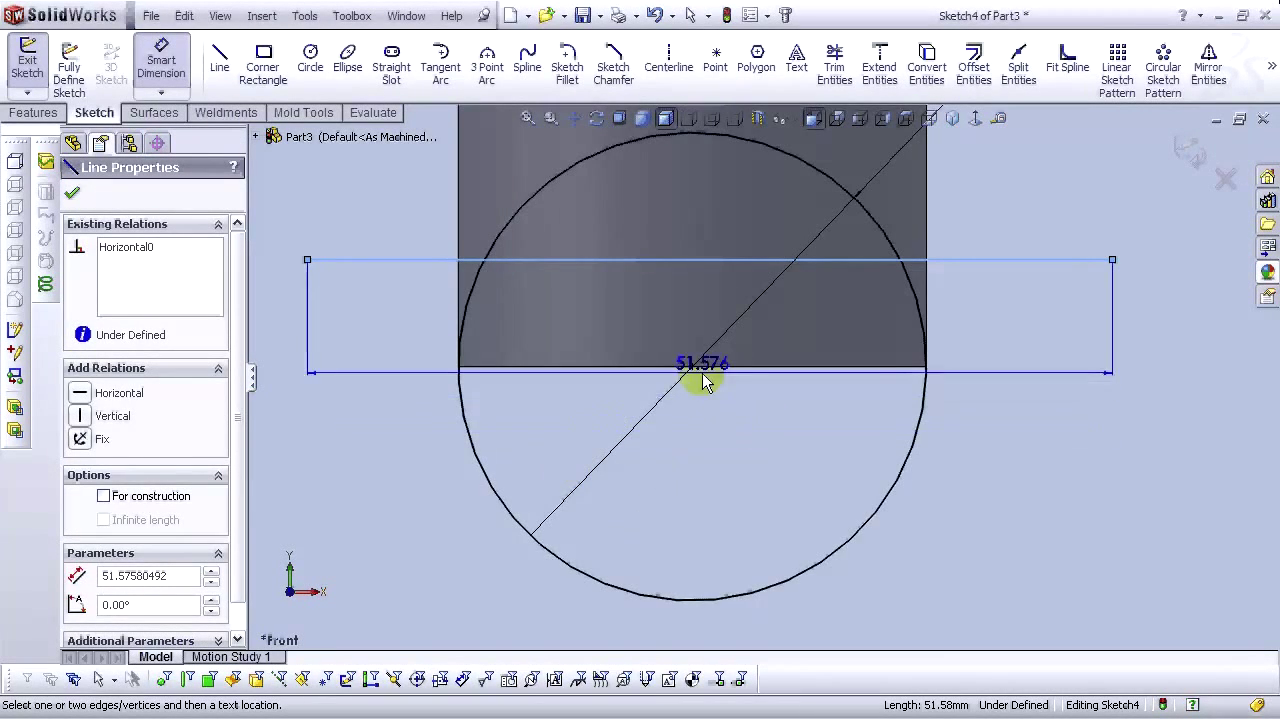
click(694, 366)
scroll(463, 355, up, 3)
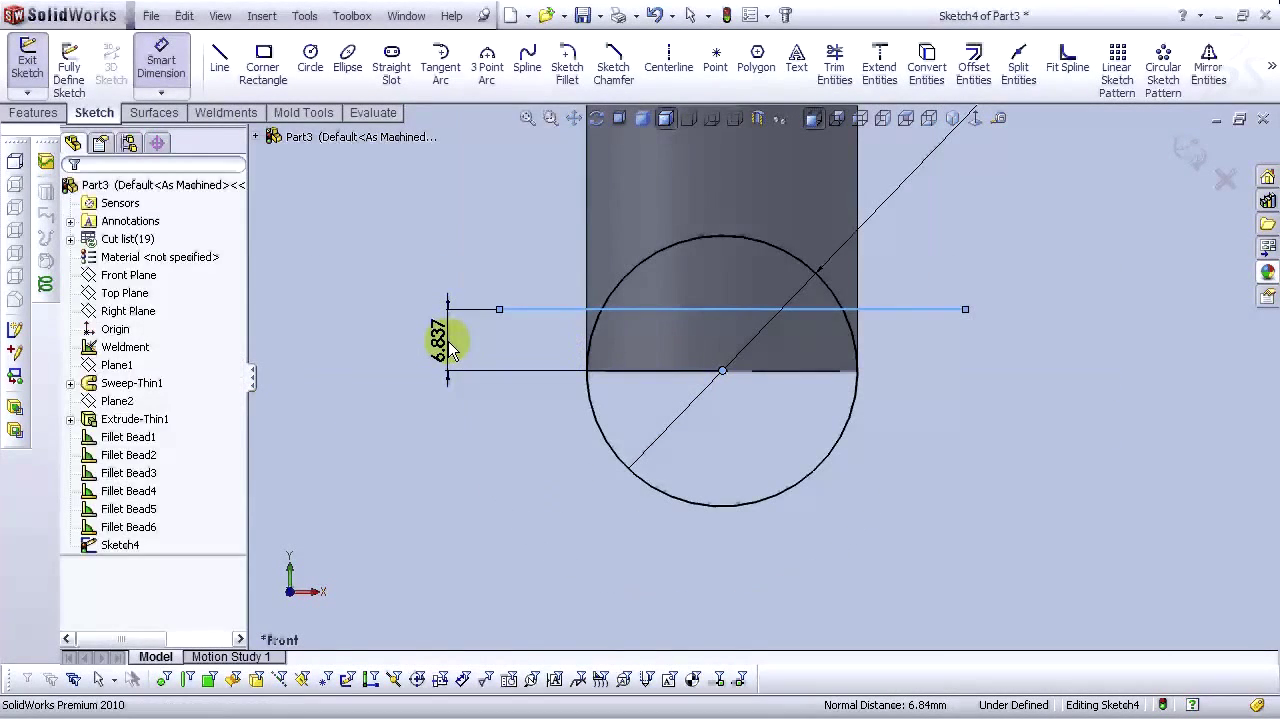
click(575, 340)
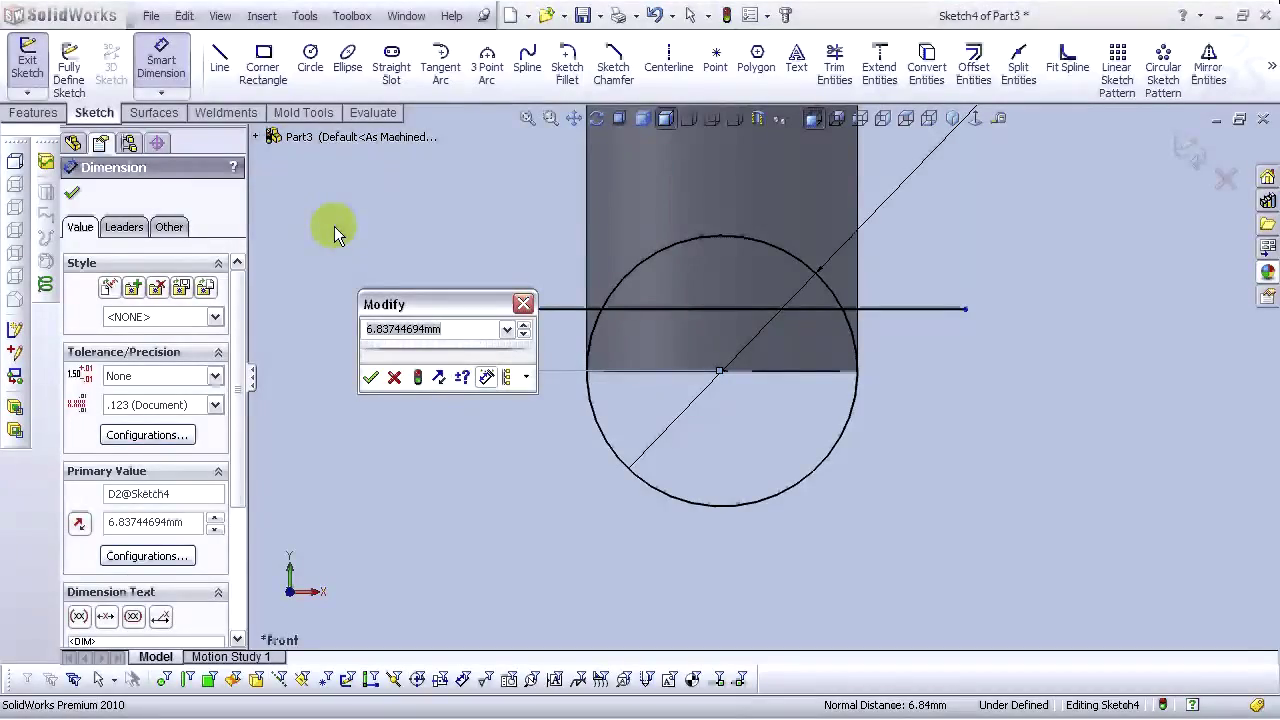
text(8)
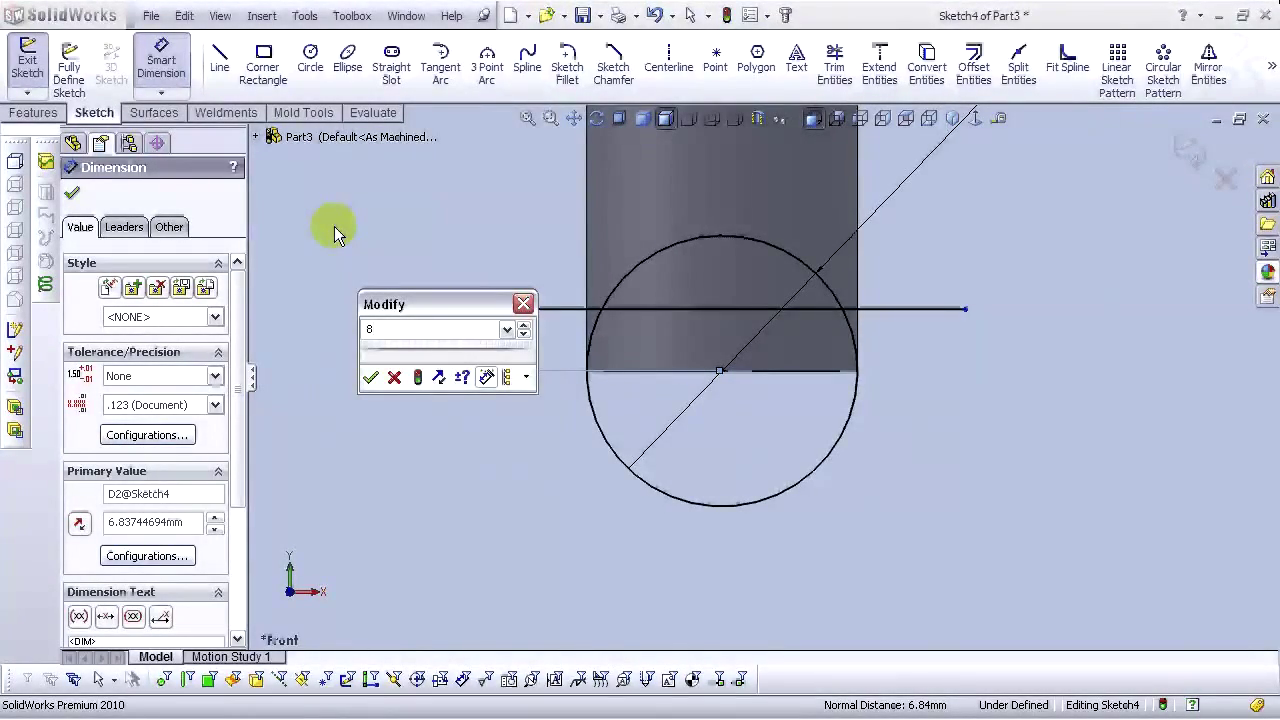
key(Return)
key(Escape)
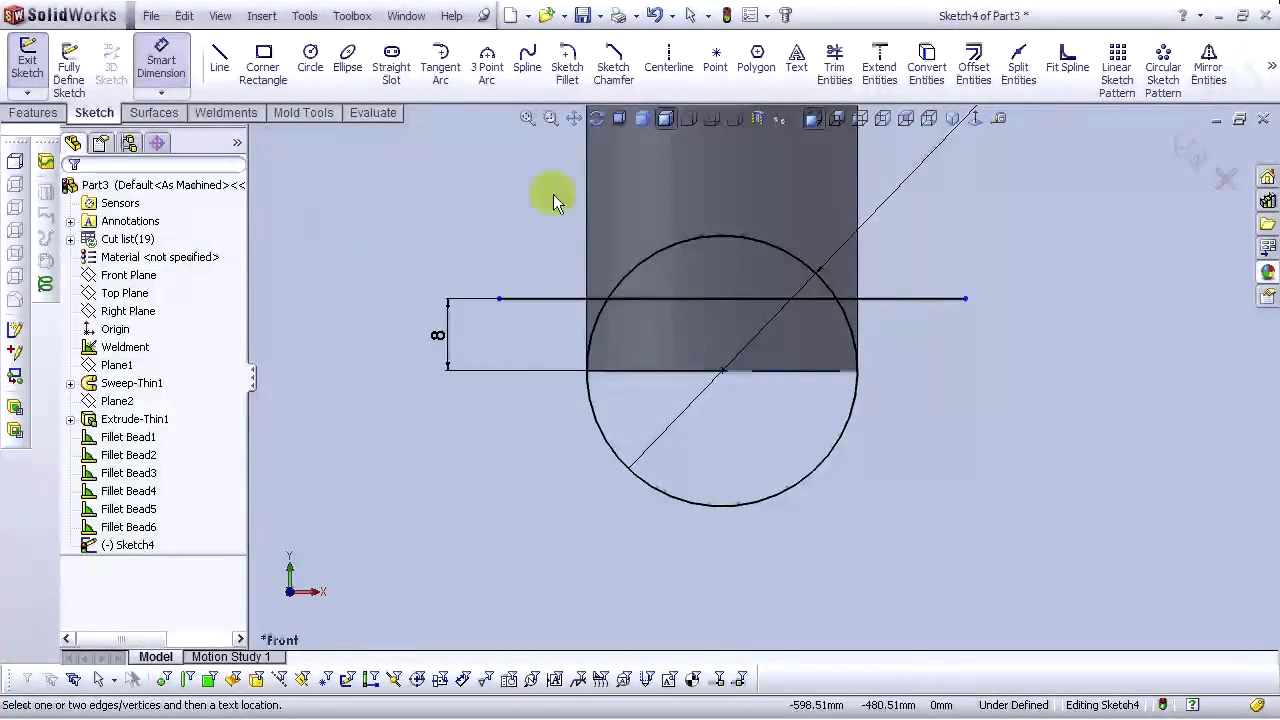
Trim away the circle below the line and the line segment between the arc ends
click(828, 86)
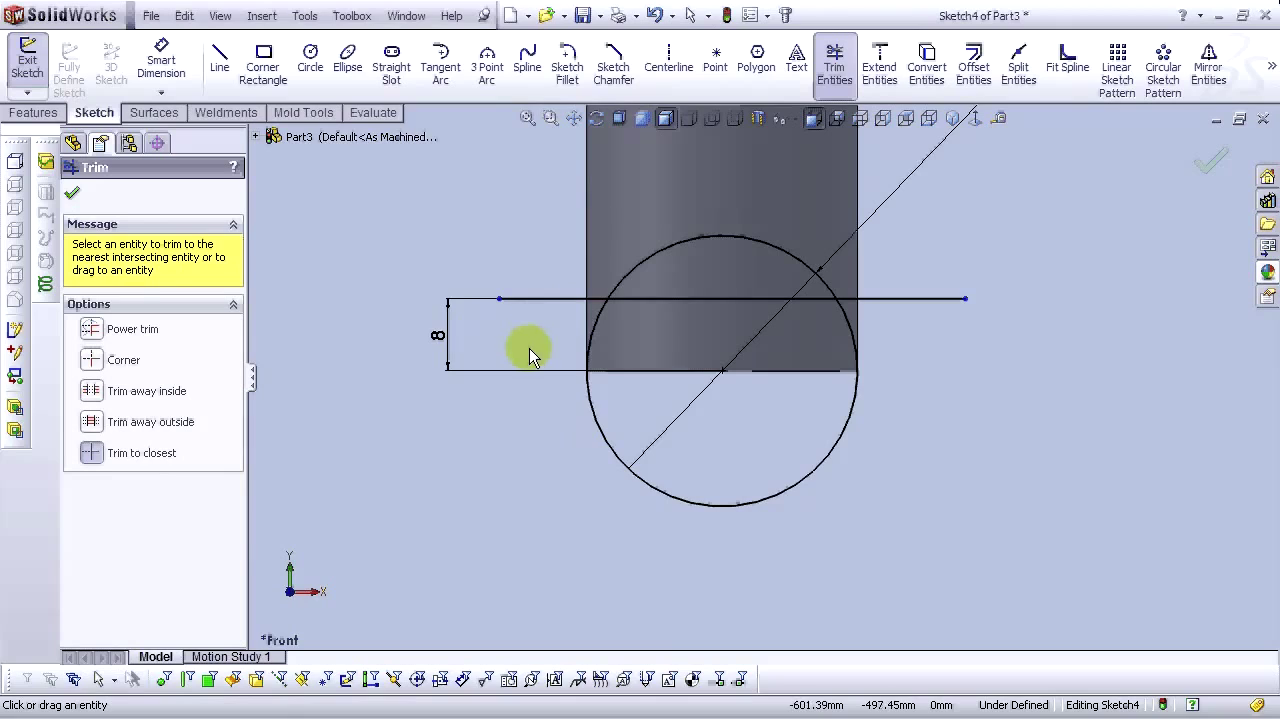
click(593, 408)
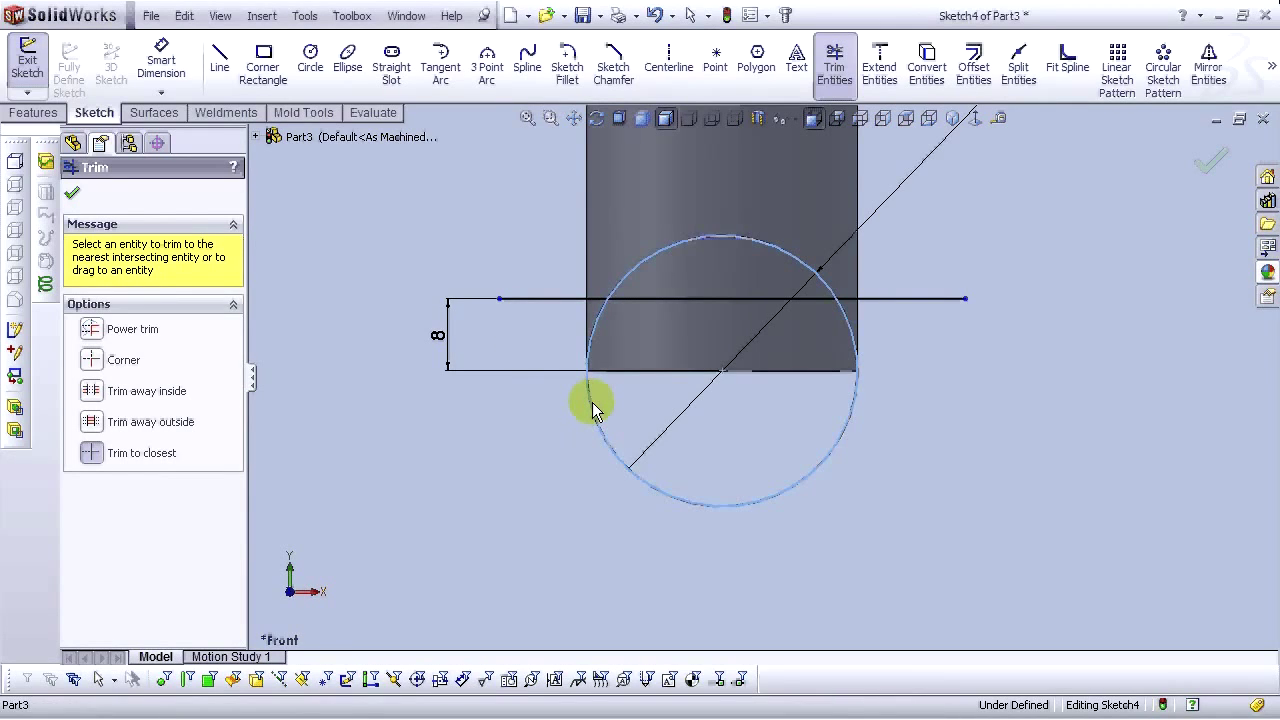
click(593, 408)
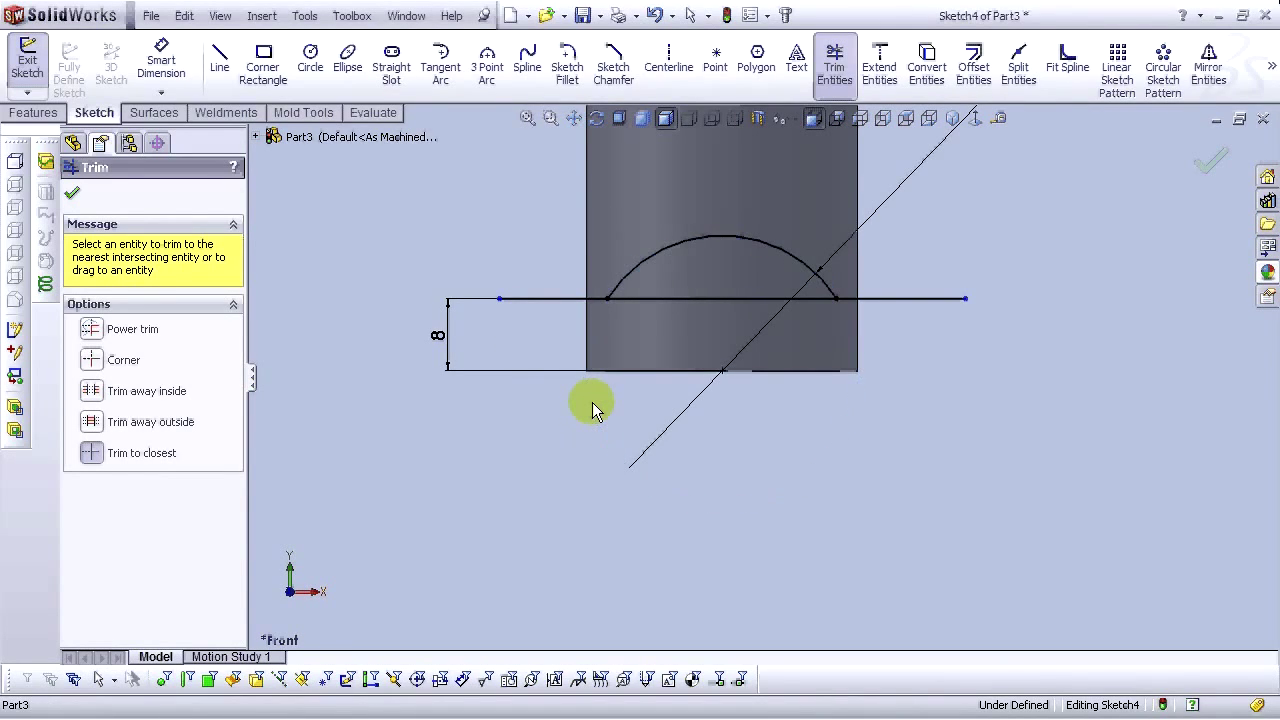
click(659, 300)
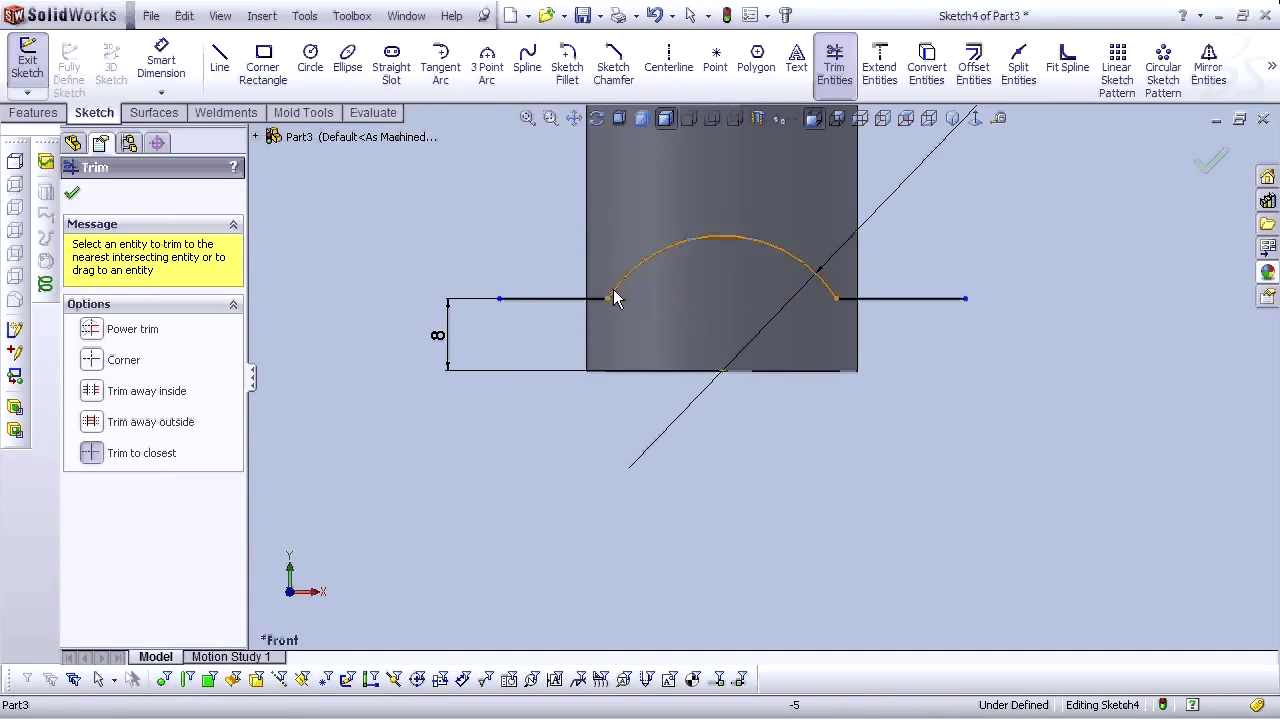
Close the profile with three lines forming a box below the tube end, then view Front
click(219, 62)
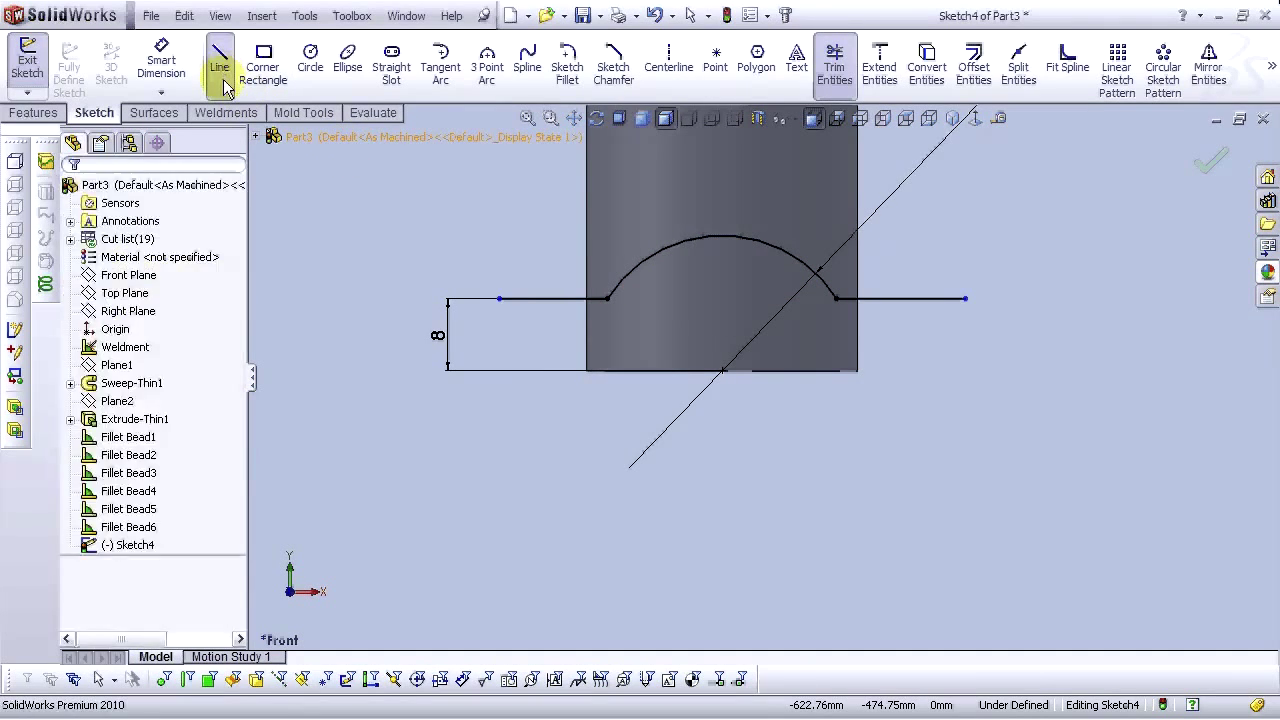
click(499, 299)
click(499, 458)
click(965, 458)
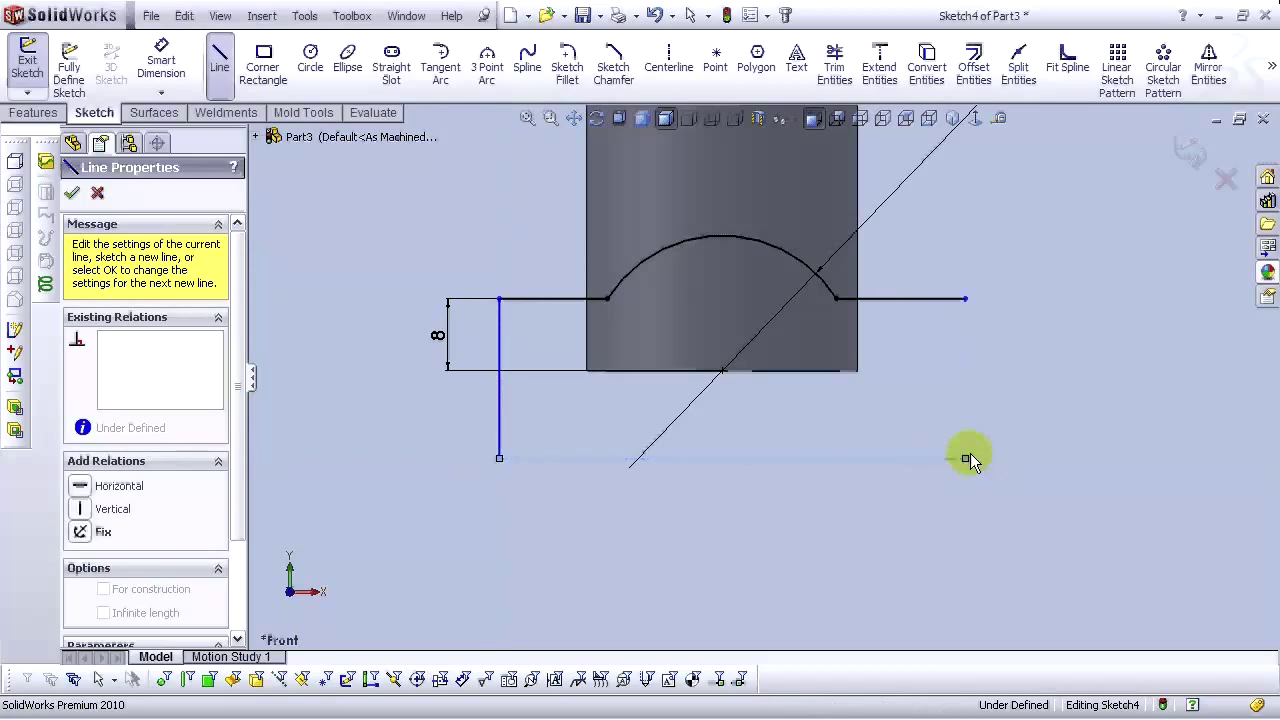
click(965, 299)
right_click(964, 301)
click(970, 315)
key(ctrl+4)
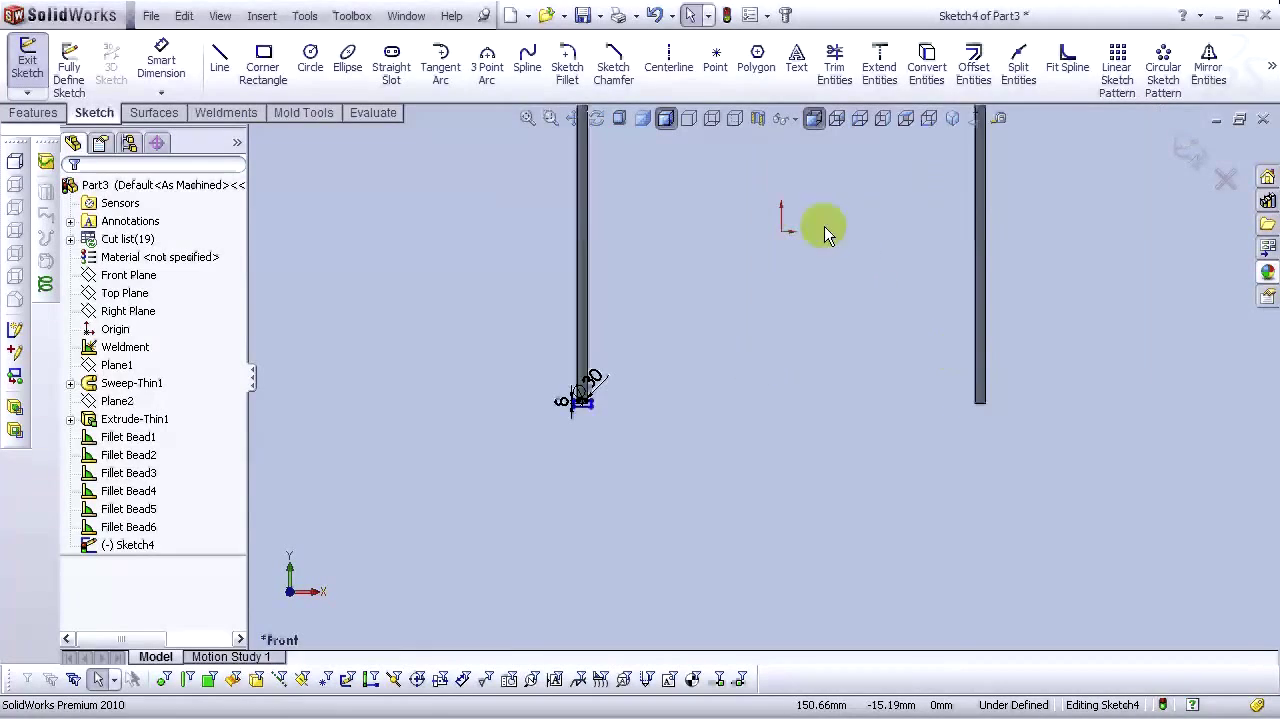
click(668, 62)
Draw a vertical centerline from the origin and mirror the notch profile across it
drag(782, 232, 781, 361)
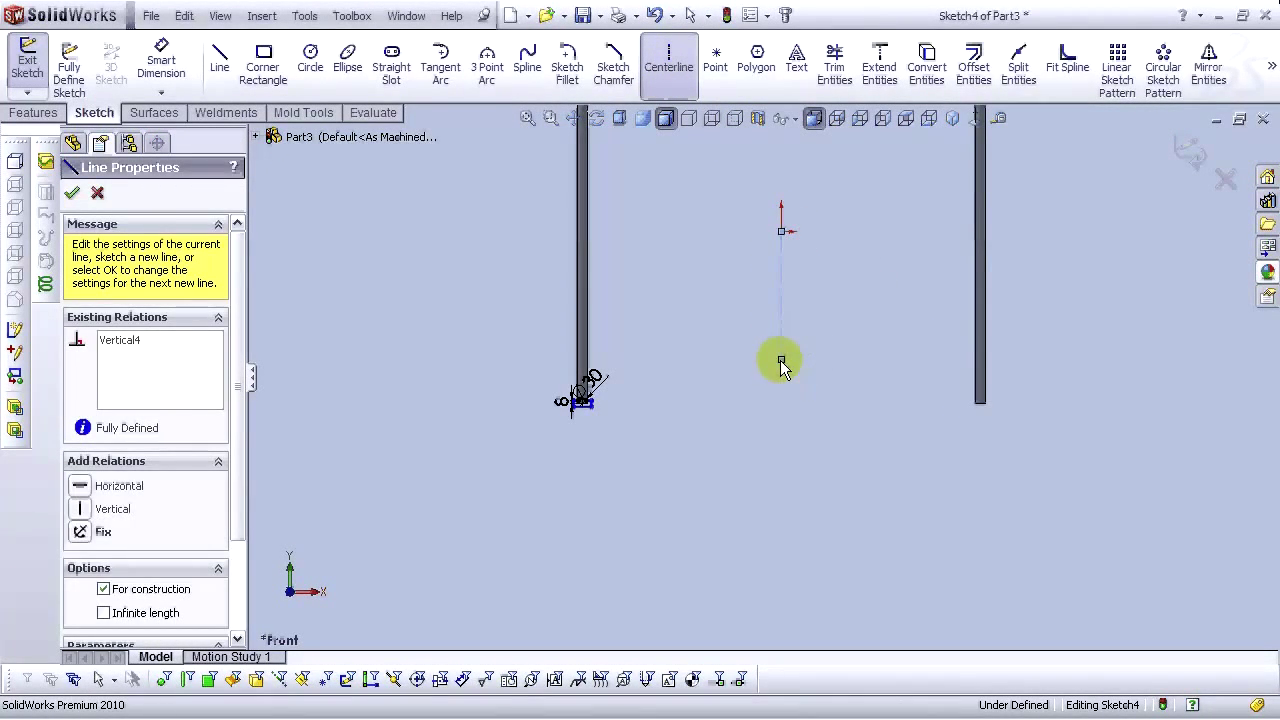
key(Escape)
scroll(791, 343, down, 1)
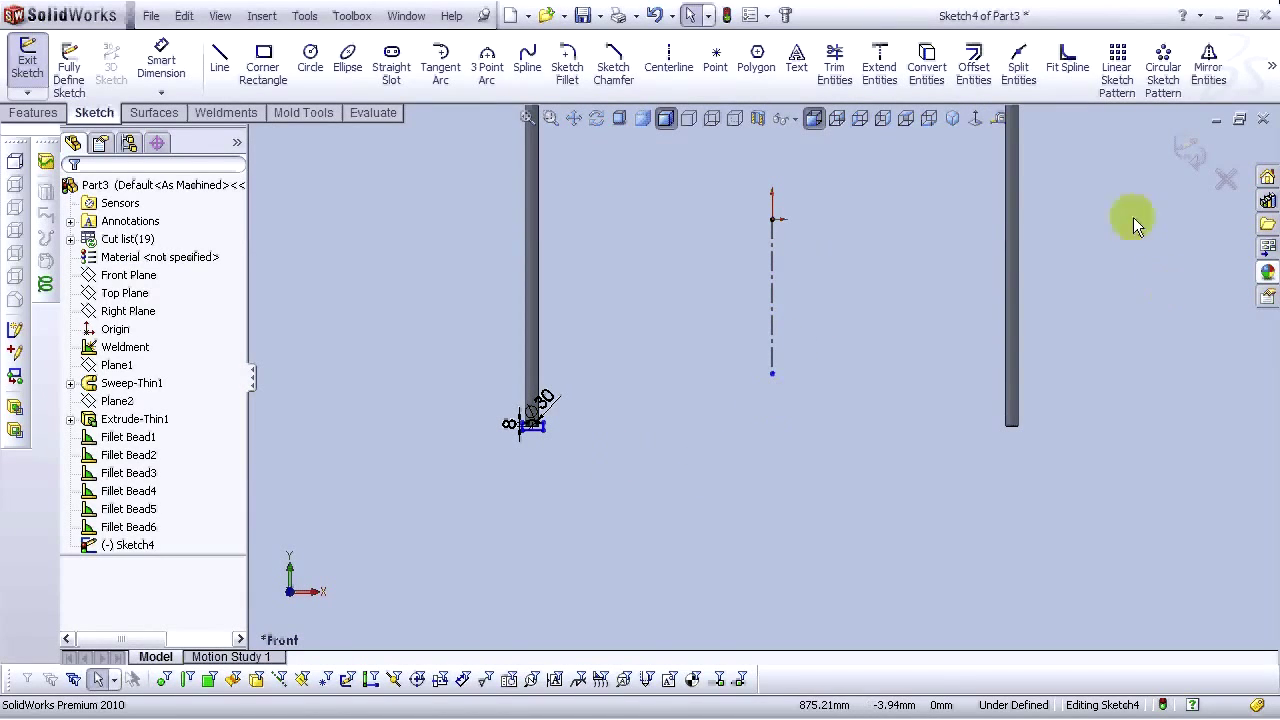
click(1210, 80)
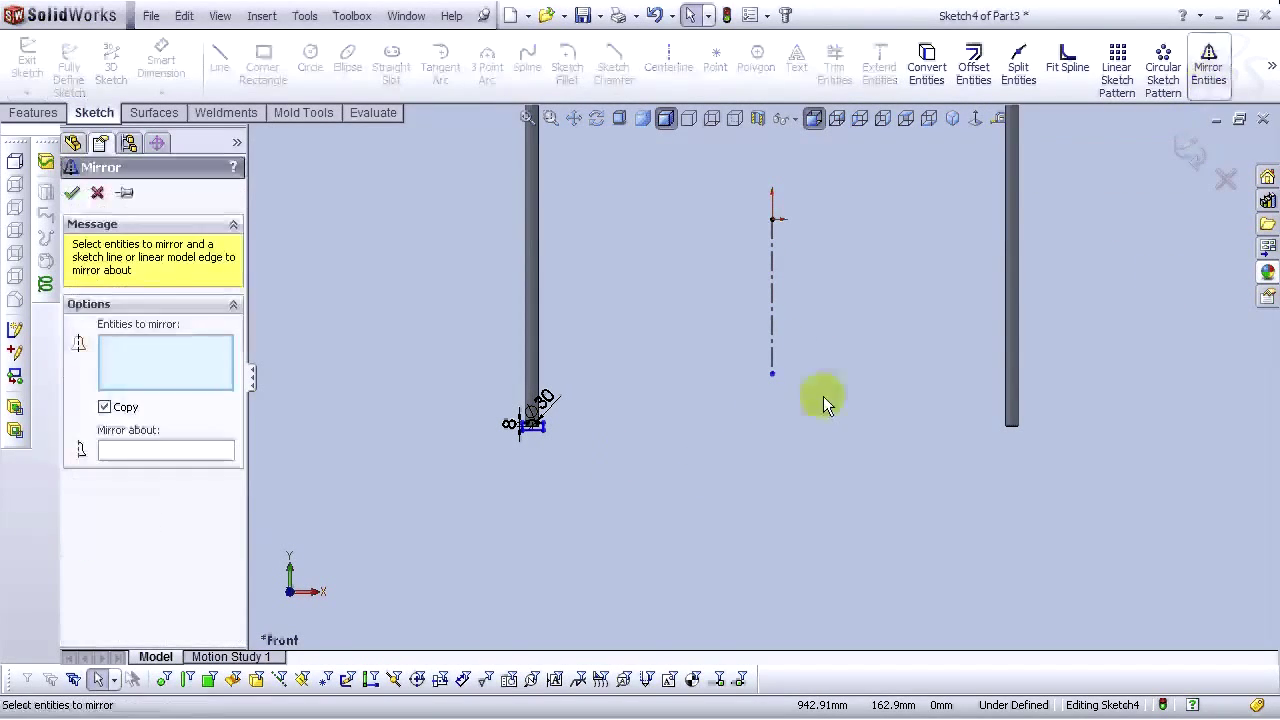
drag(484, 362, 617, 487)
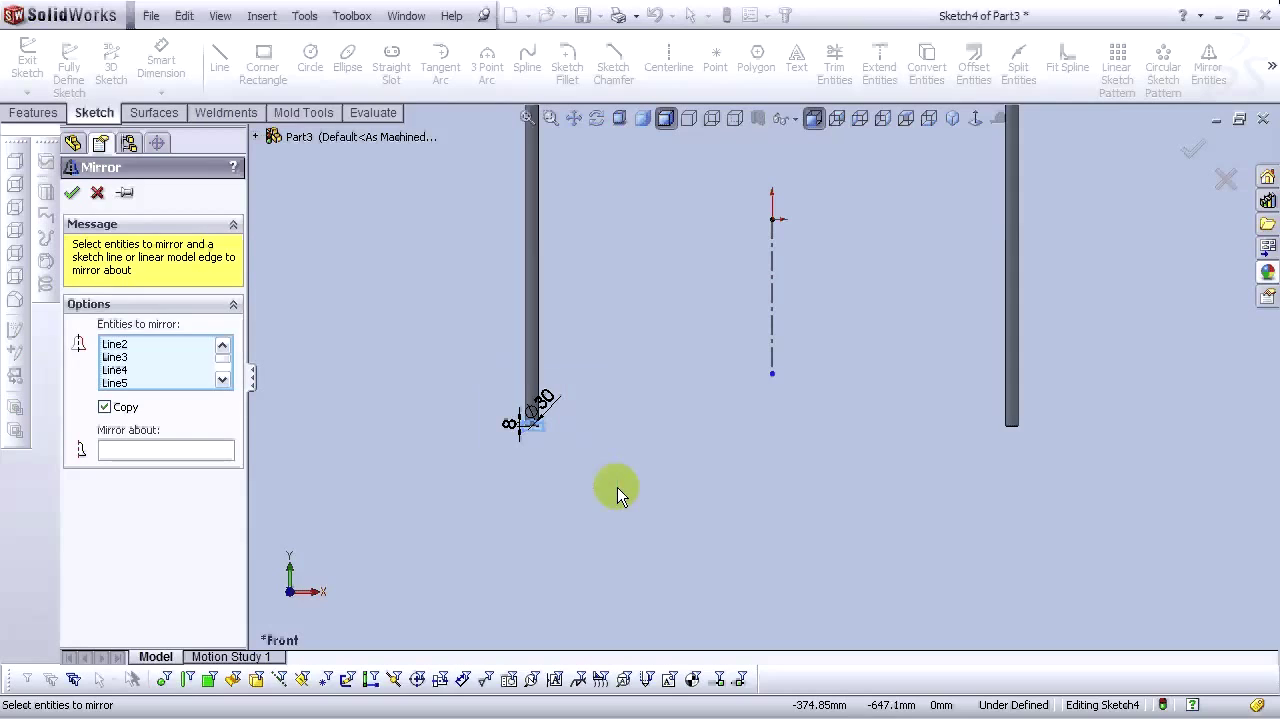
click(185, 450)
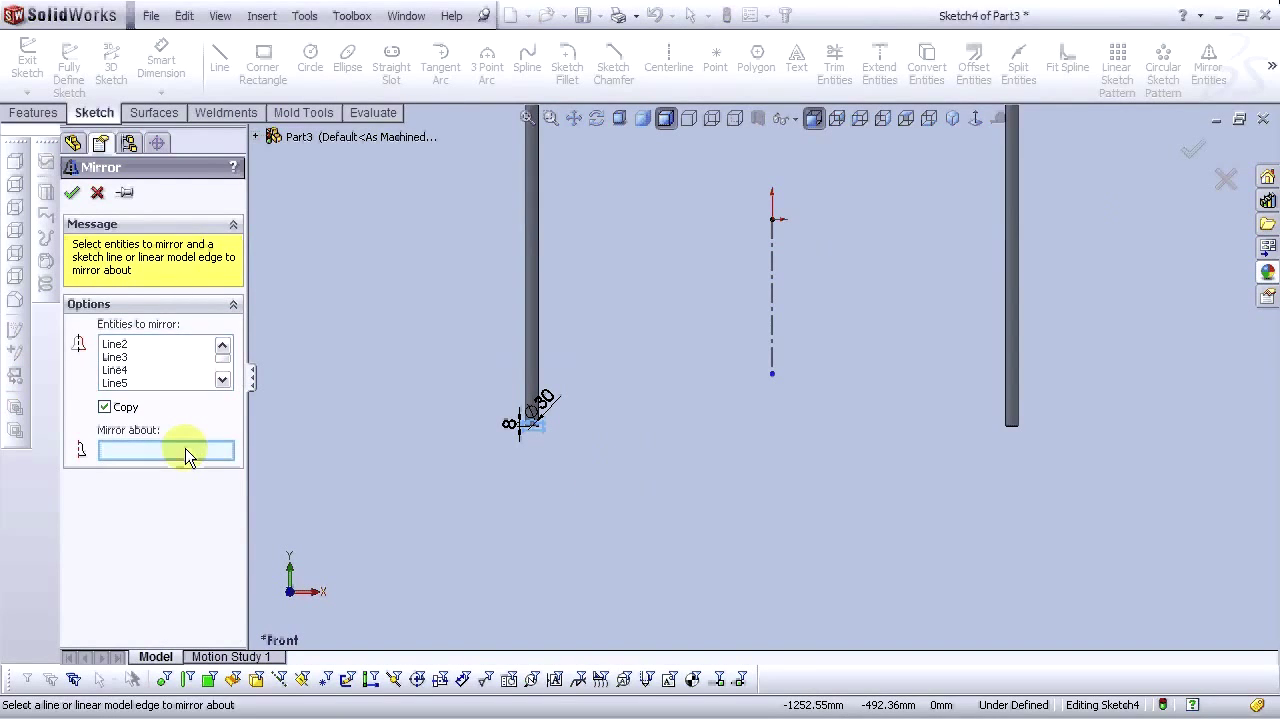
click(773, 288)
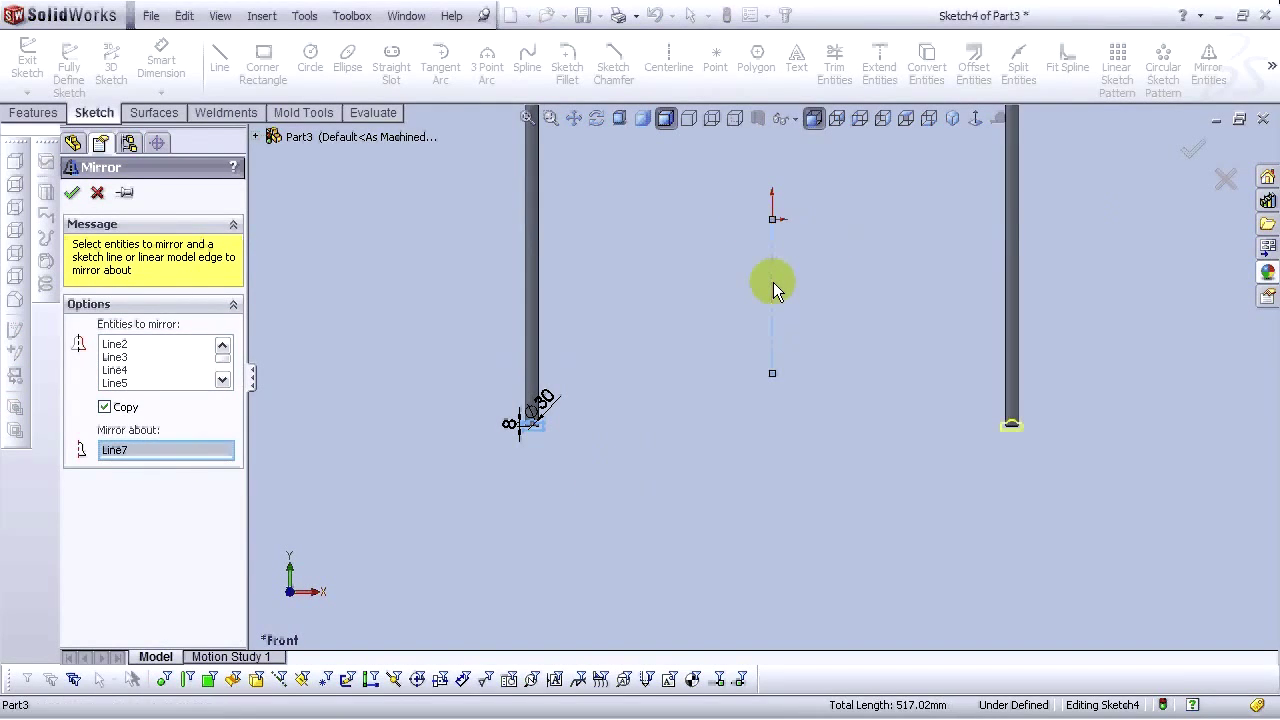
click(71, 192)
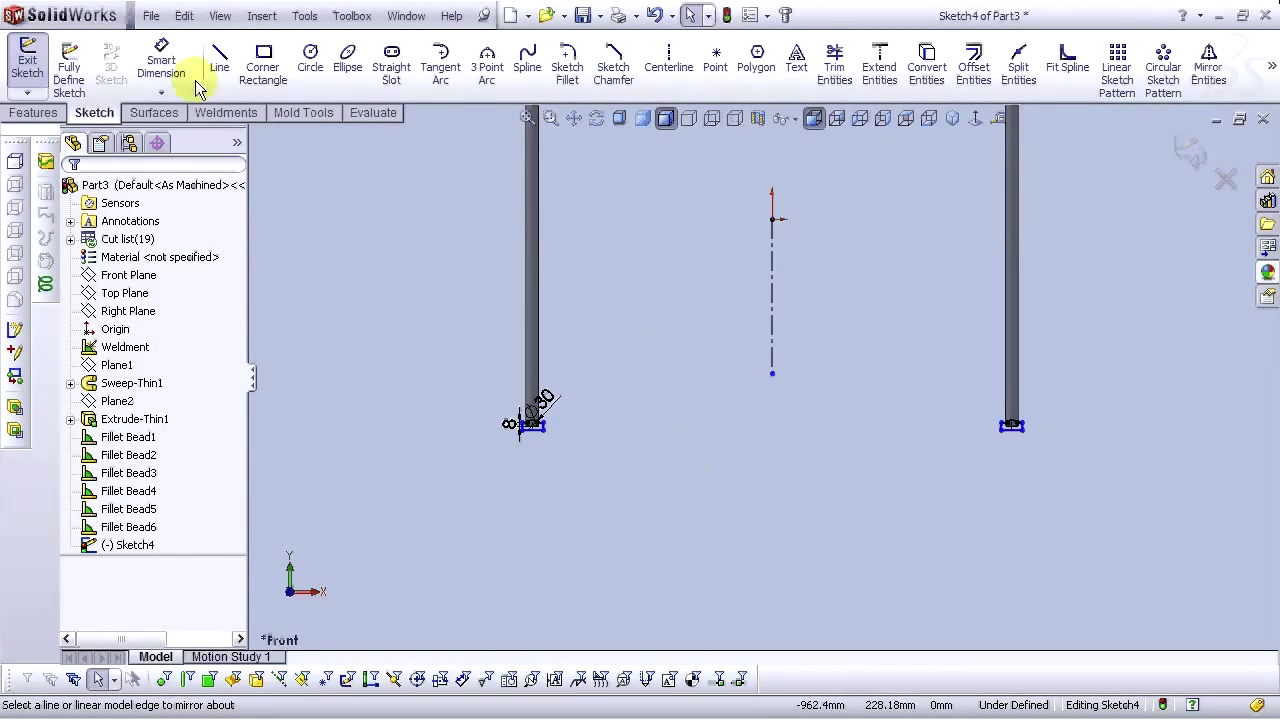
Fully define all sketch entities with calculated dimensions, then go isometric and exit the sketch
click(78, 88)
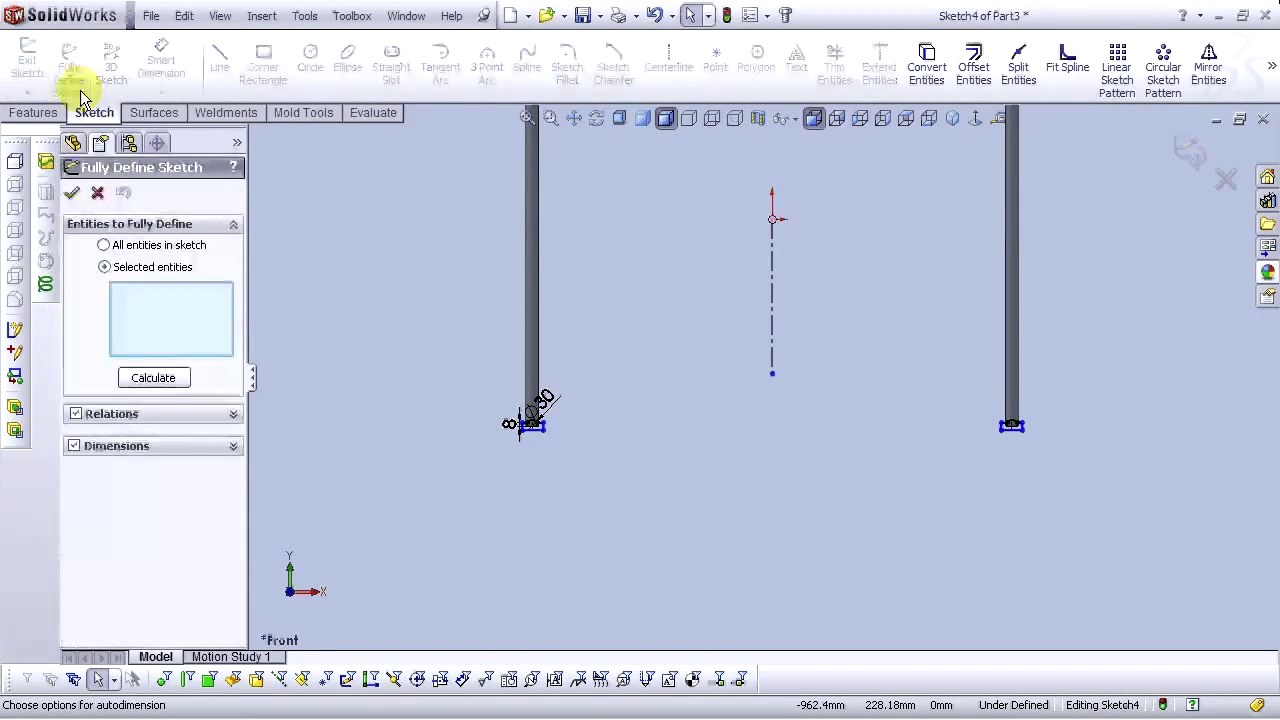
click(105, 245)
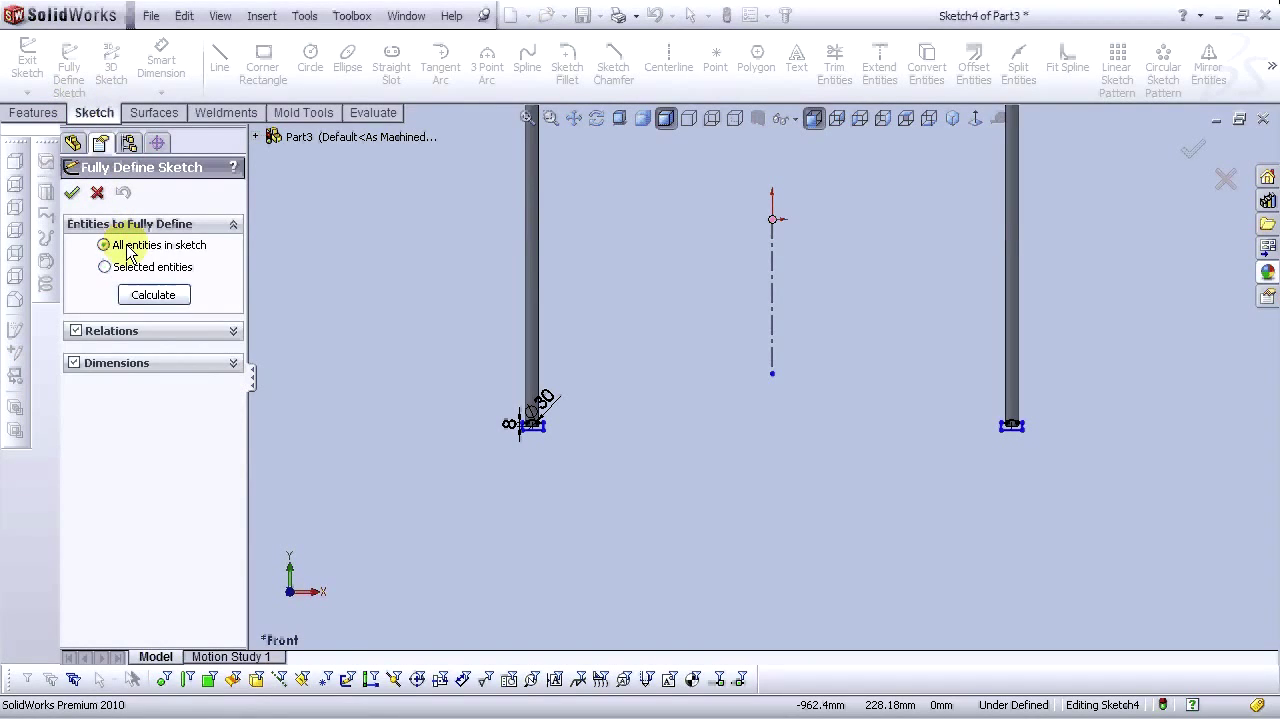
click(168, 300)
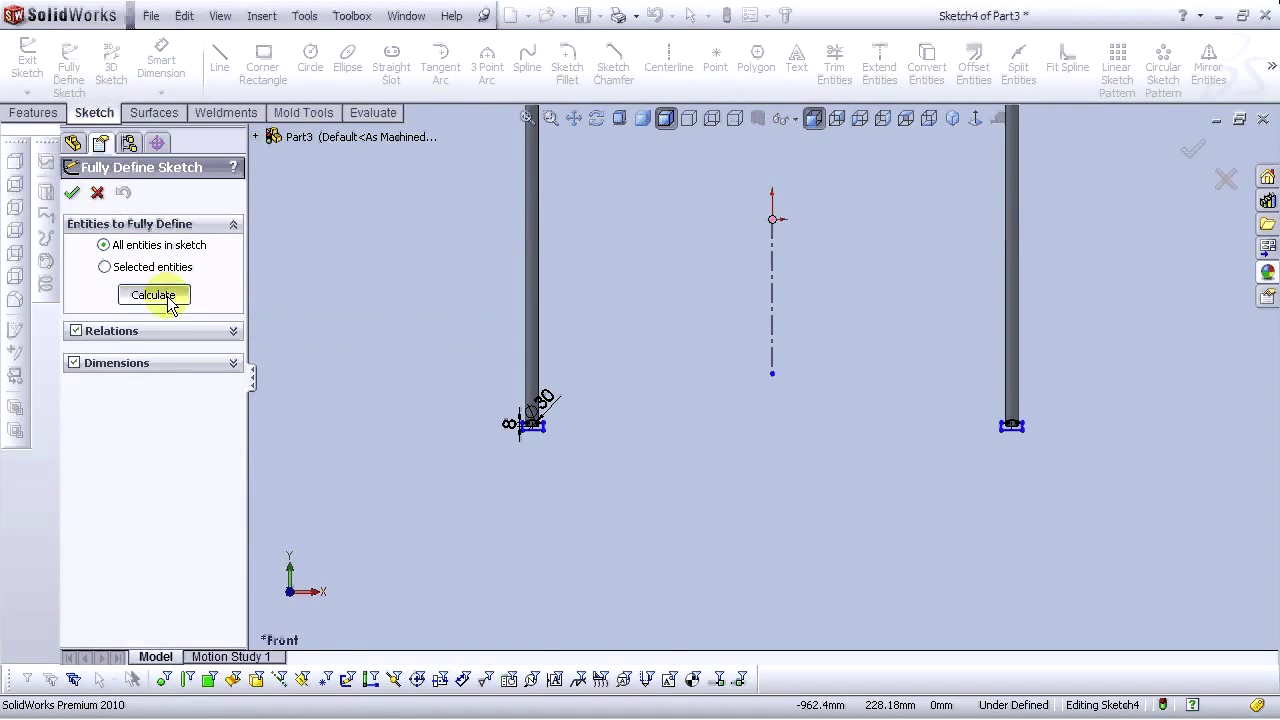
click(72, 193)
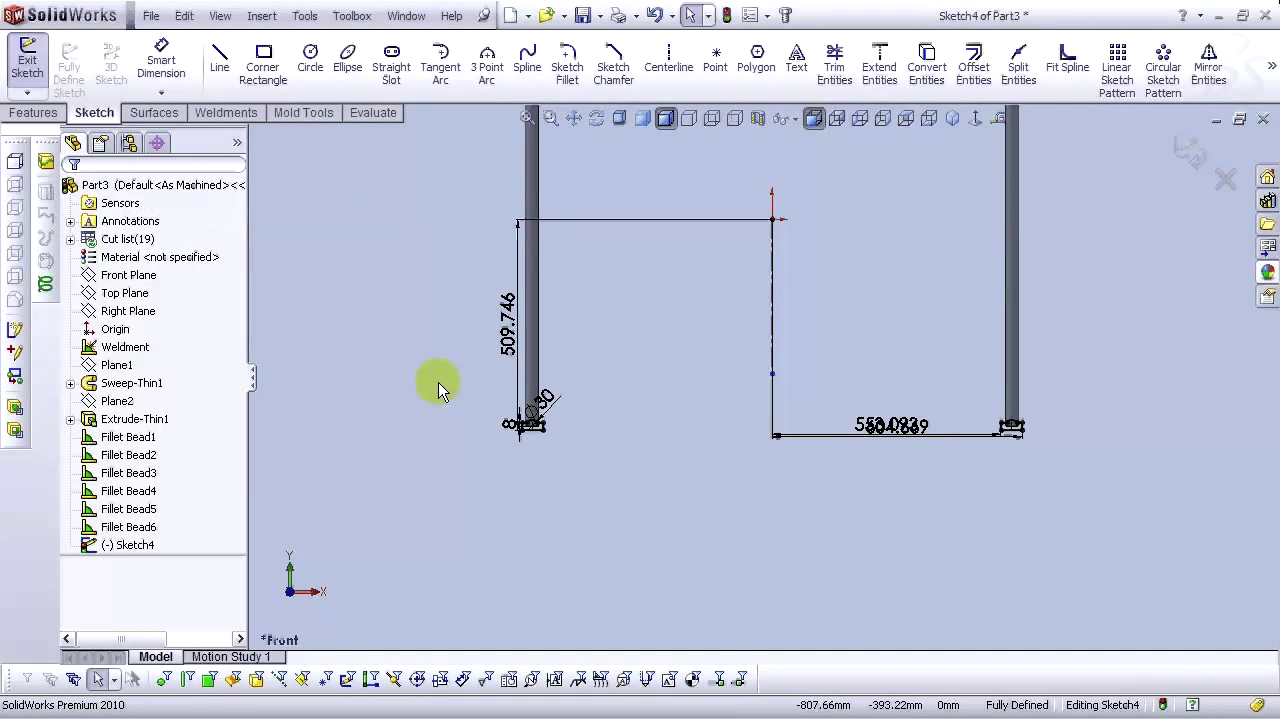
scroll(553, 414, down, 4)
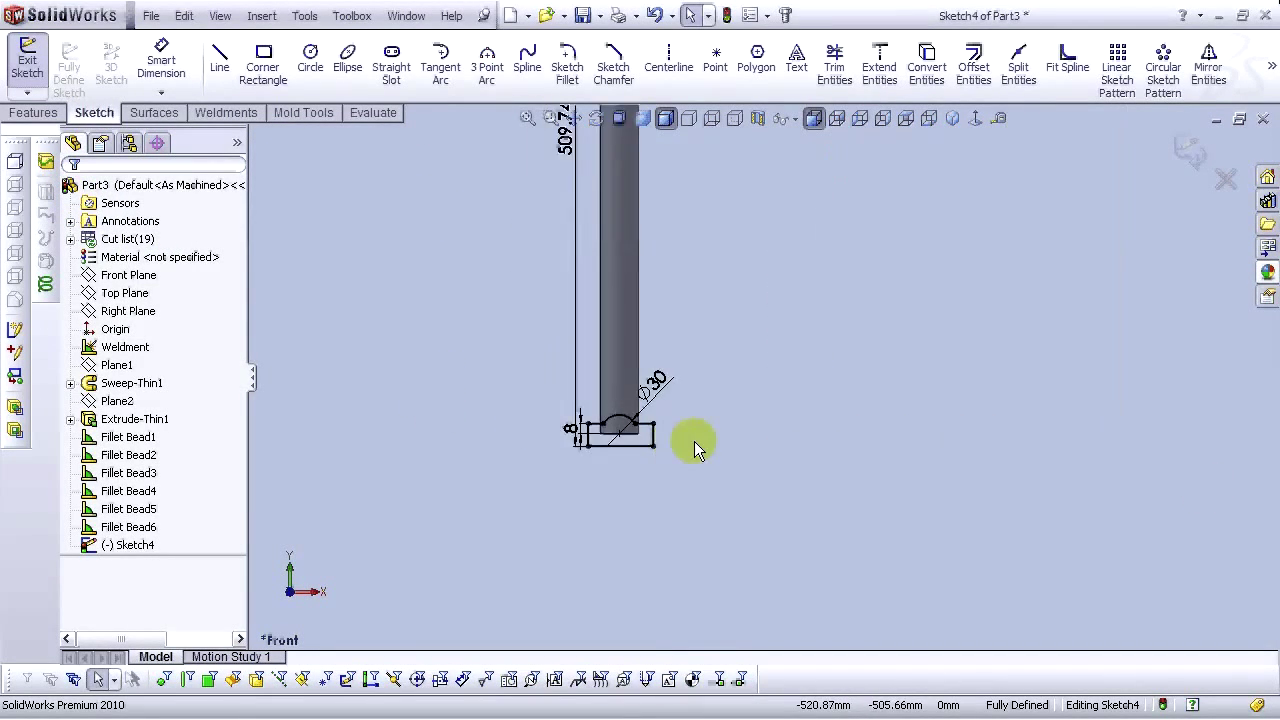
scroll(760, 390, up, 4)
click(950, 118)
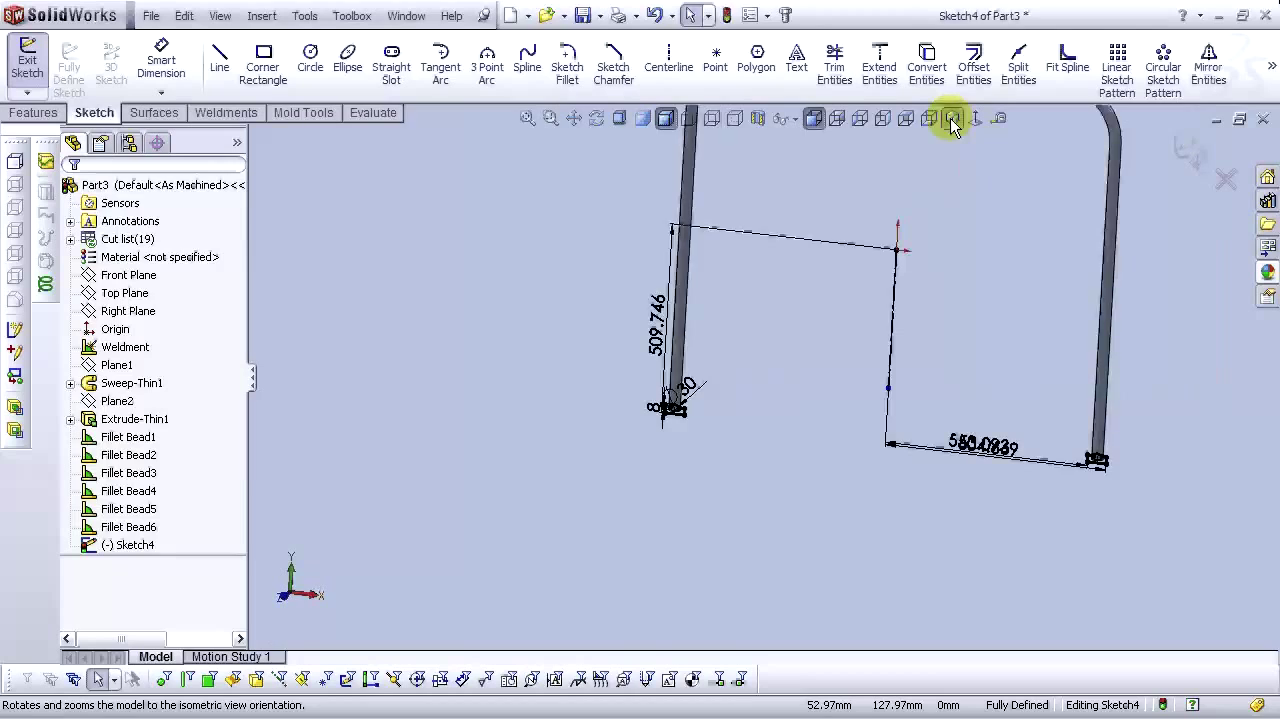
click(1186, 148)
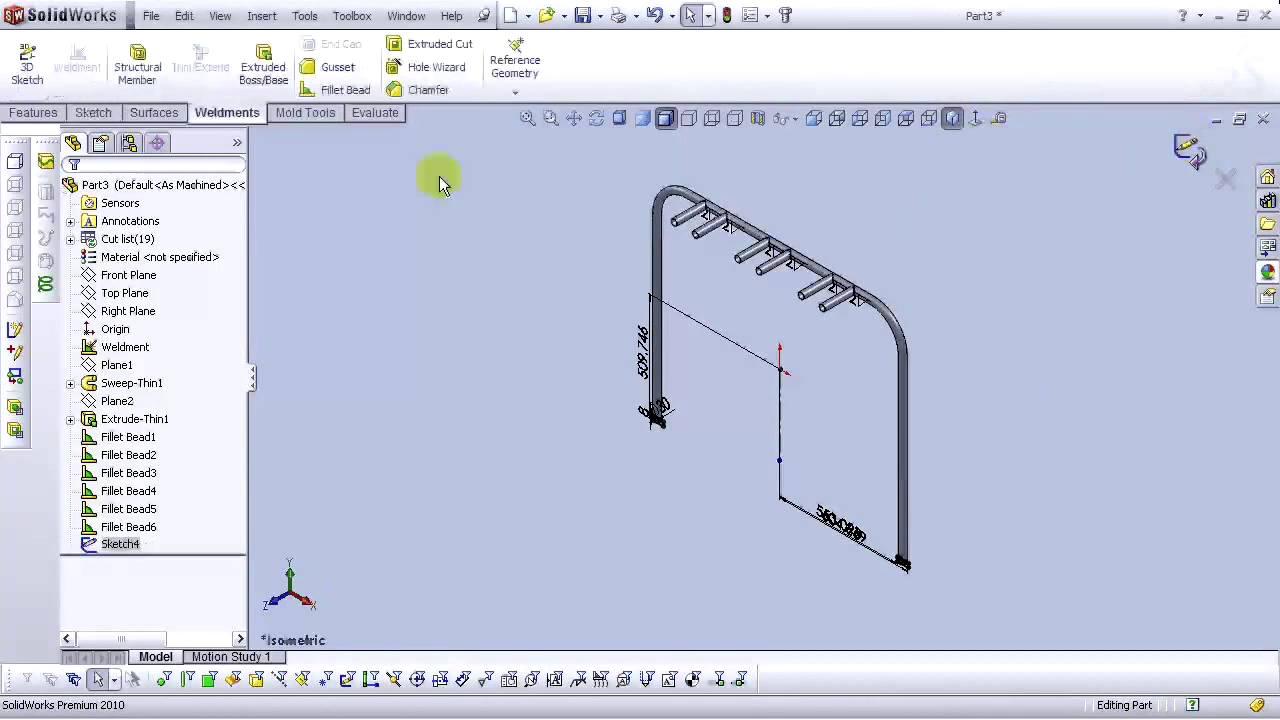
Extruded-cut the notch sketch with a Mid Plane end condition through both leg ends
click(30, 113)
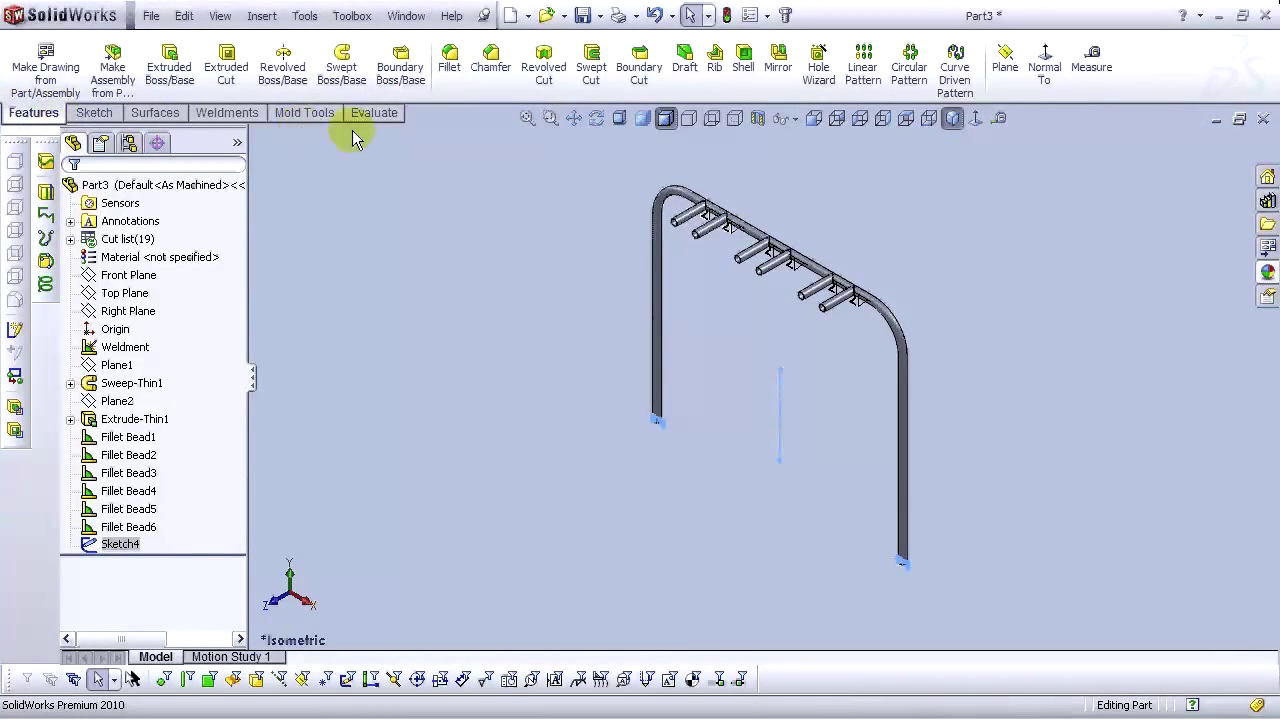
click(227, 72)
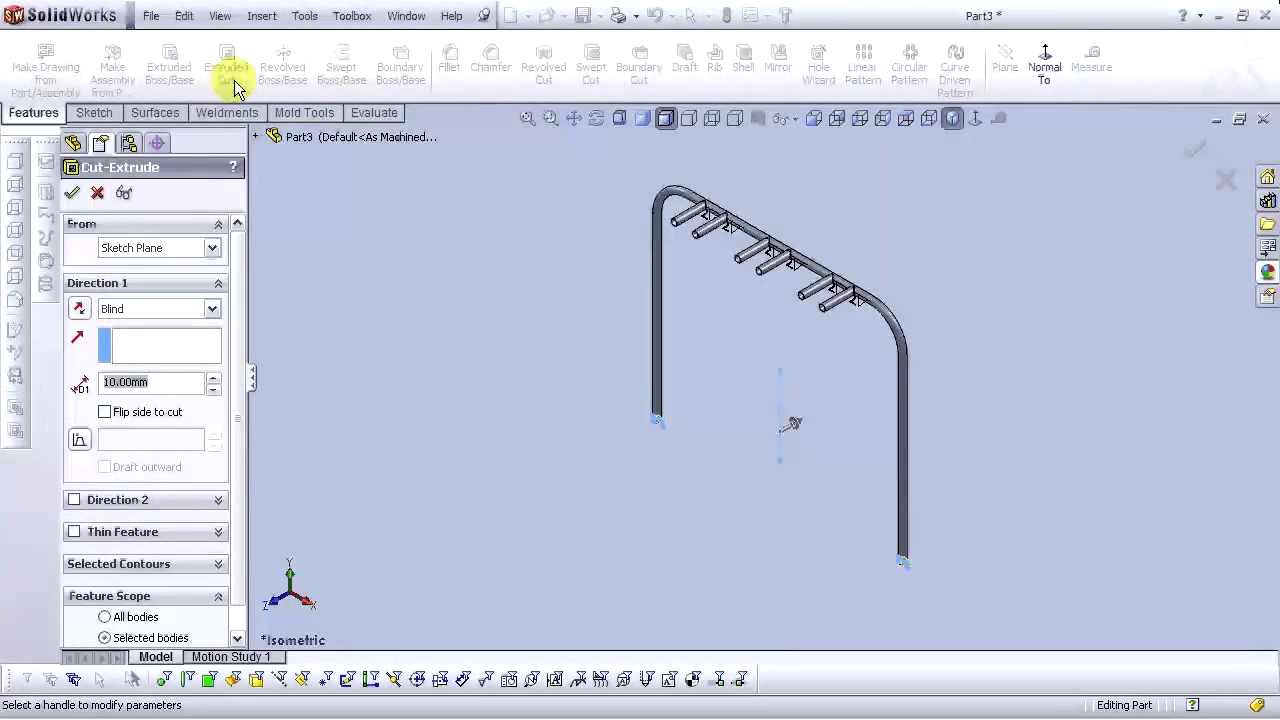
click(165, 313)
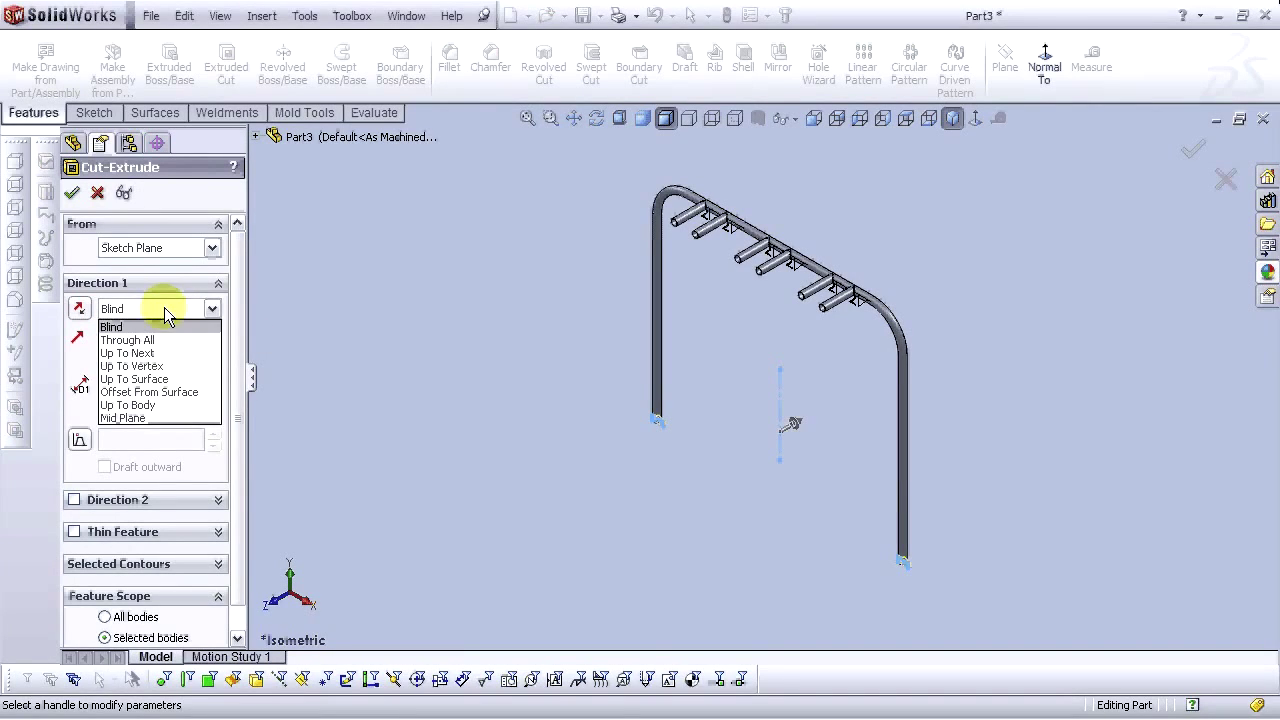
click(145, 421)
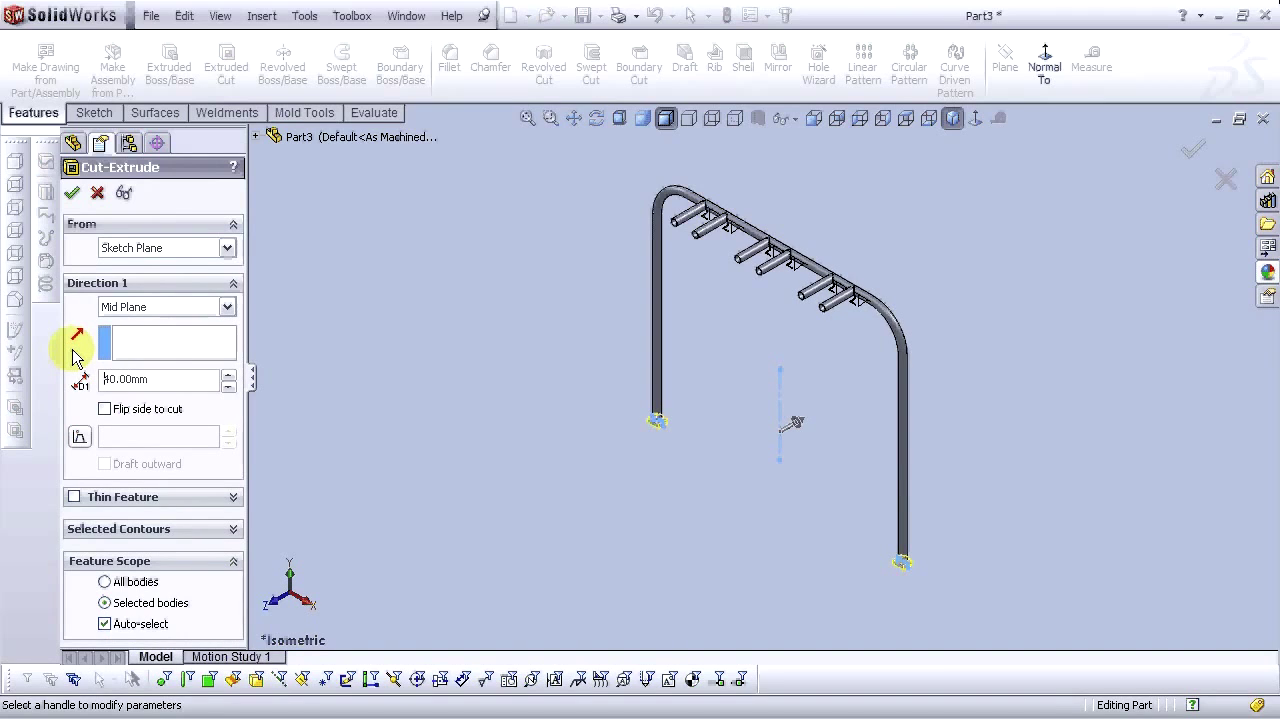
click(73, 194)
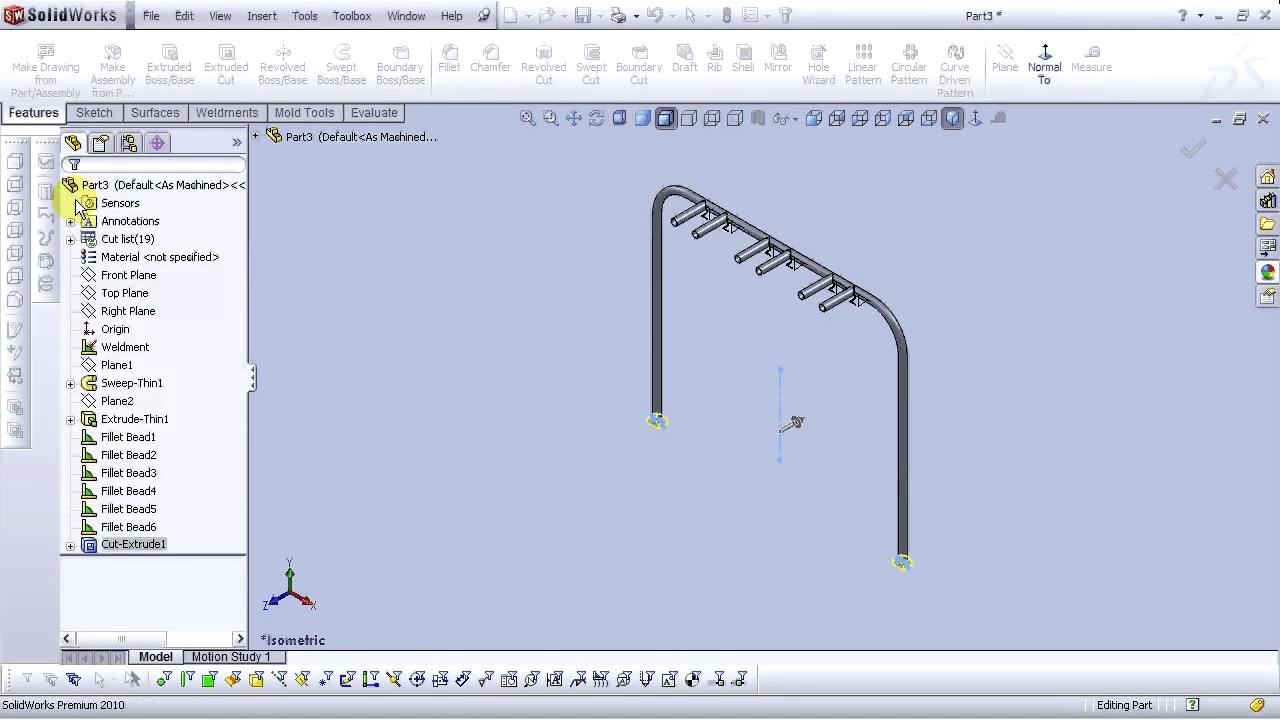
scroll(690, 422, down, 8)
middle_drag(677, 409, 731, 332)
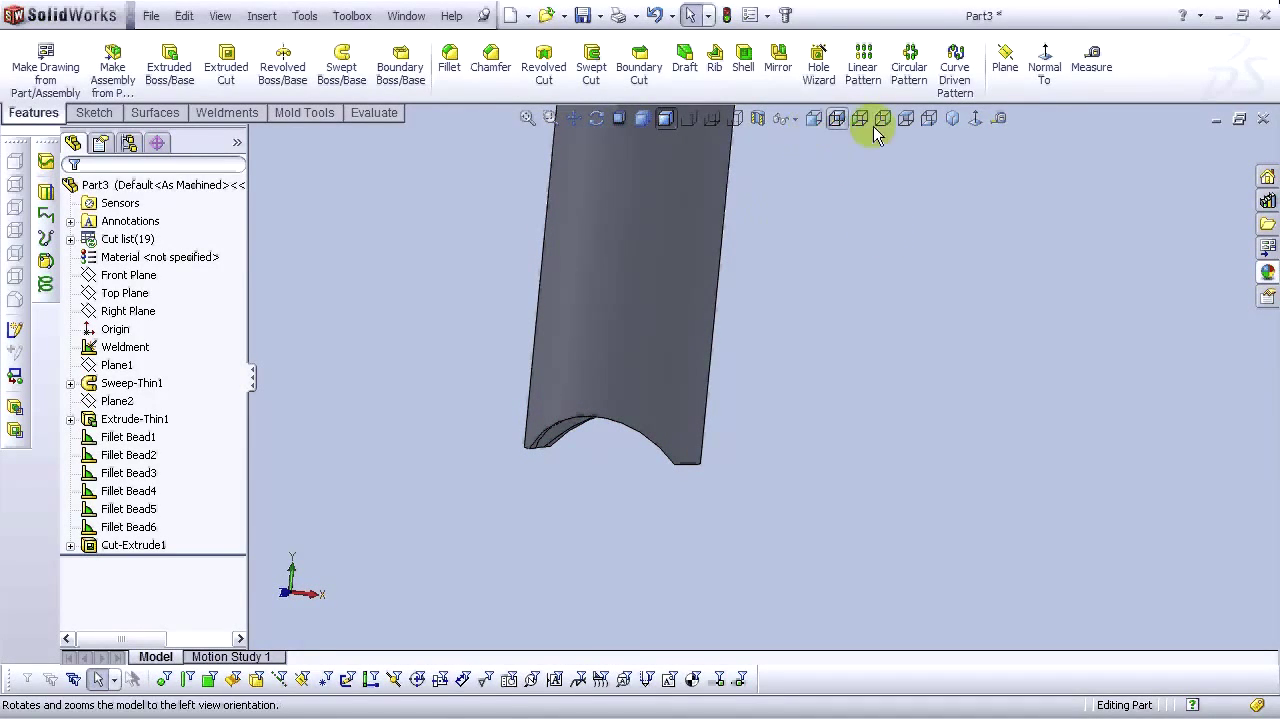
click(813, 124)
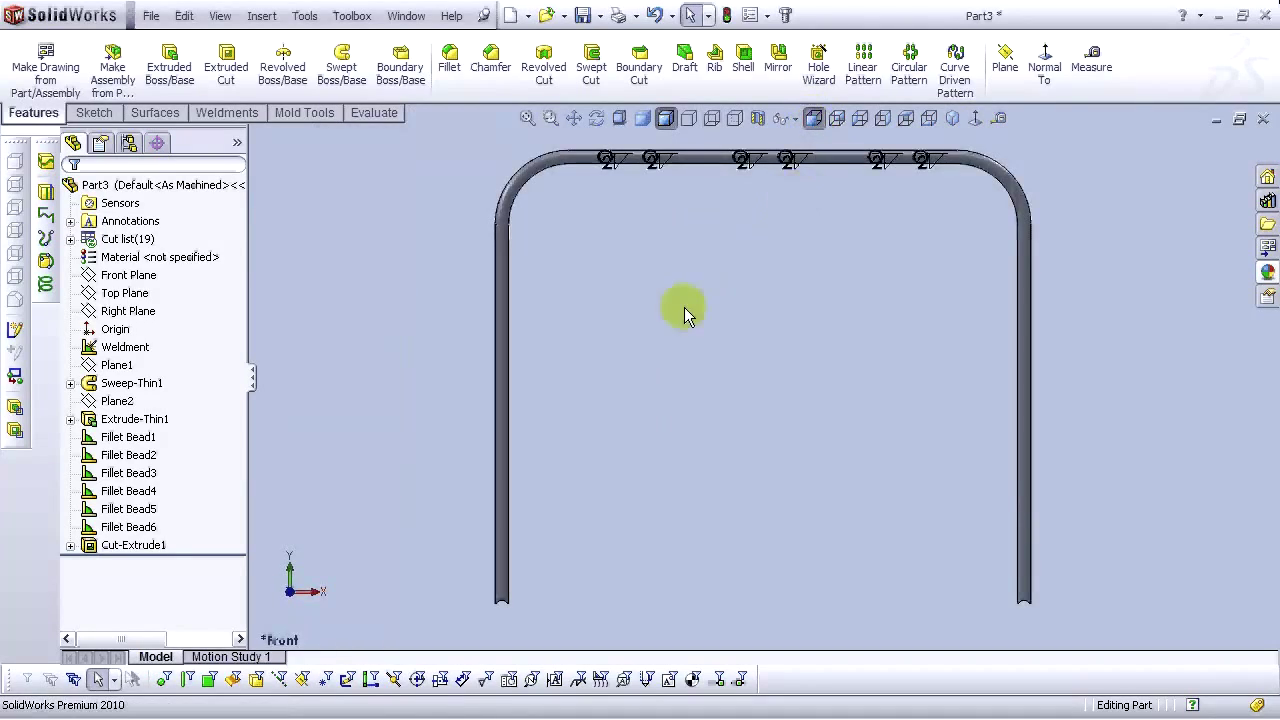
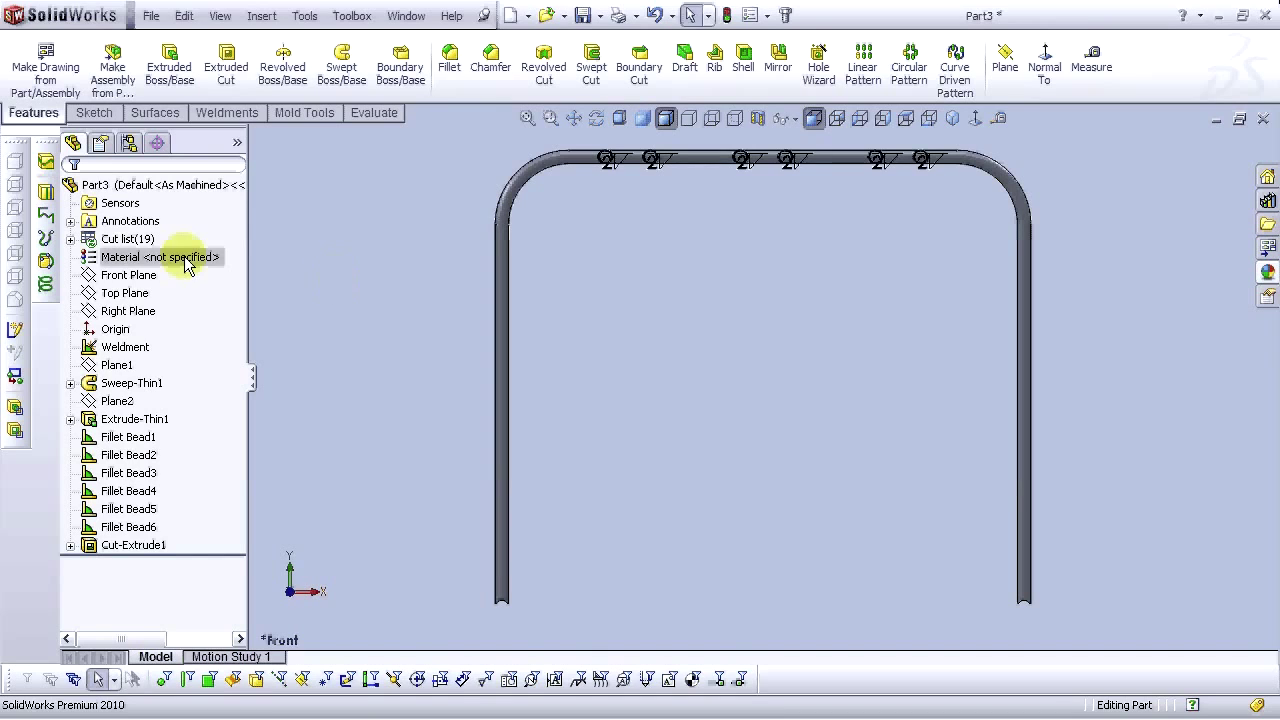
Create Plane3 offset 35 mm from the Front Plane and select it
click(140, 281)
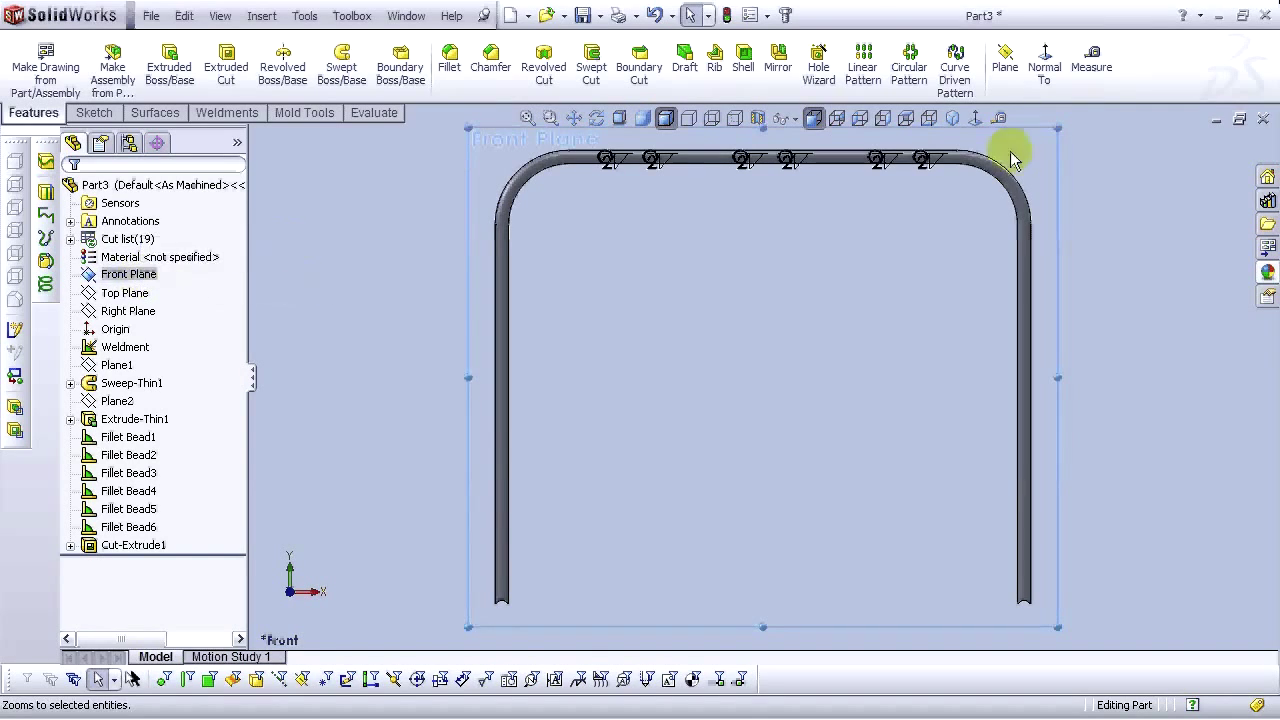
click(955, 120)
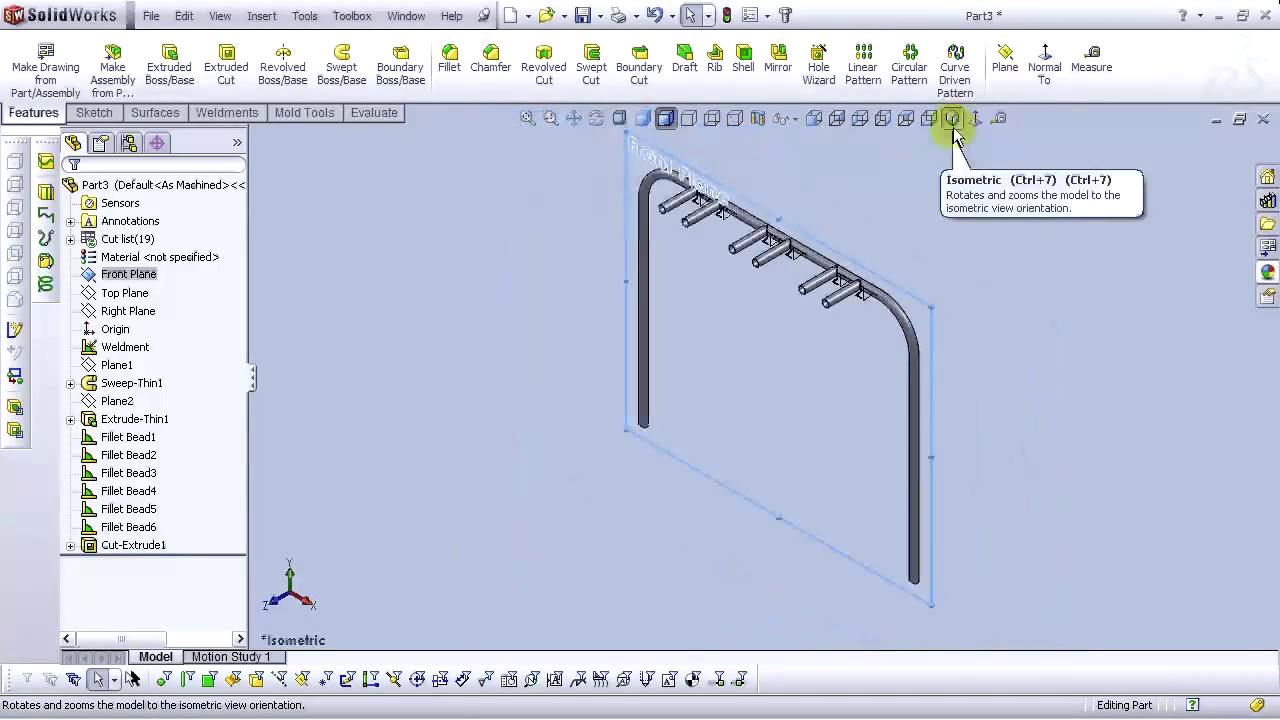
click(1003, 68)
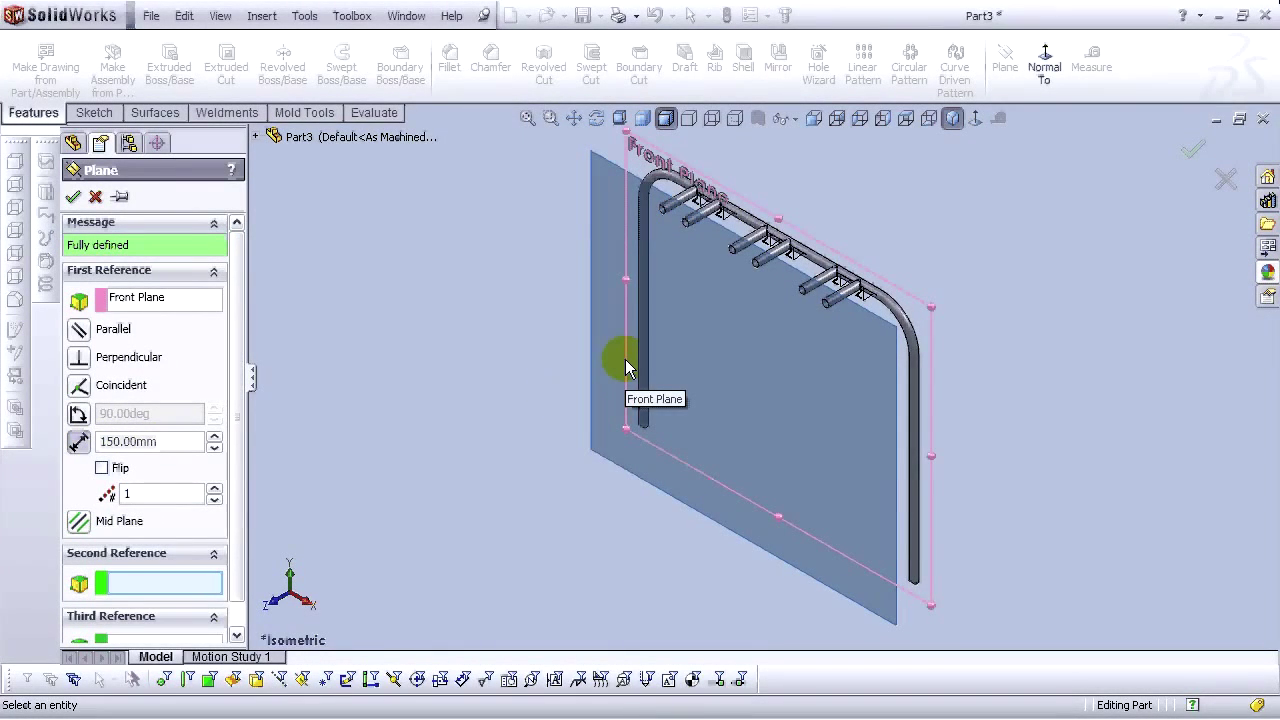
key(Return)
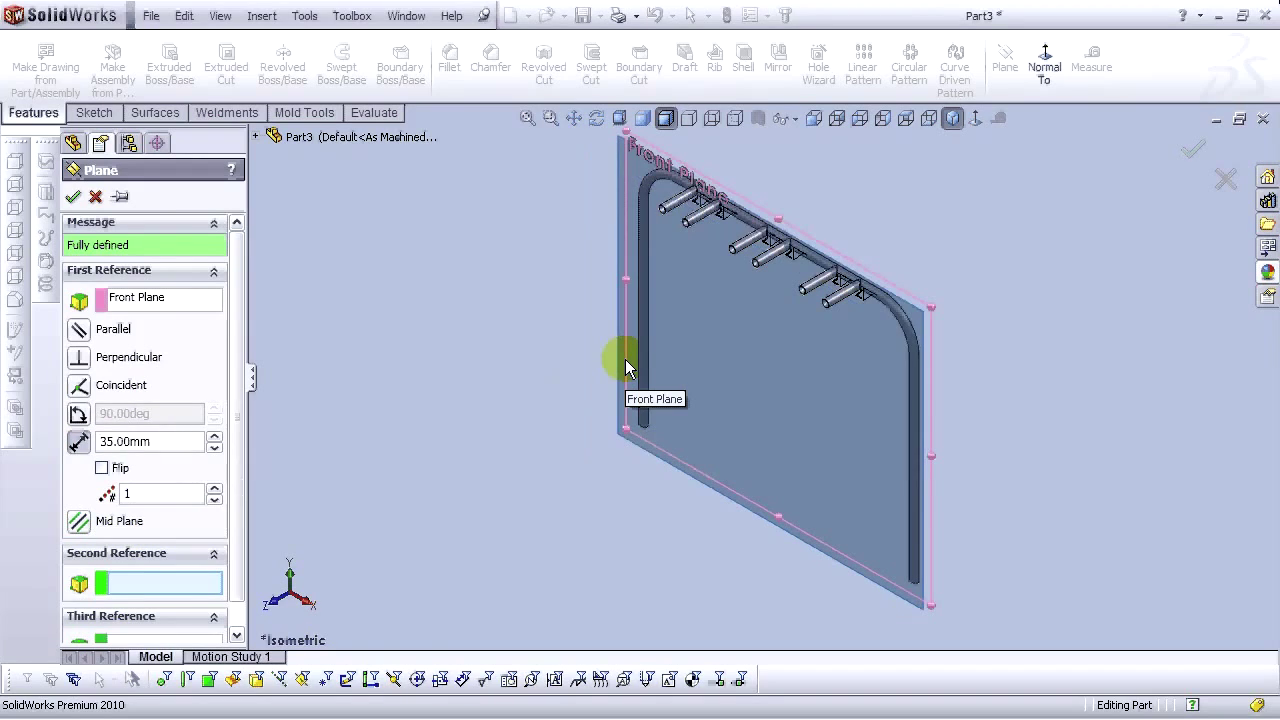
scroll(900, 230, down, 3)
mouse_move(858, 314)
middle_down()
mouse_move(791, 334)
mouse_move(847, 308)
middle_up()
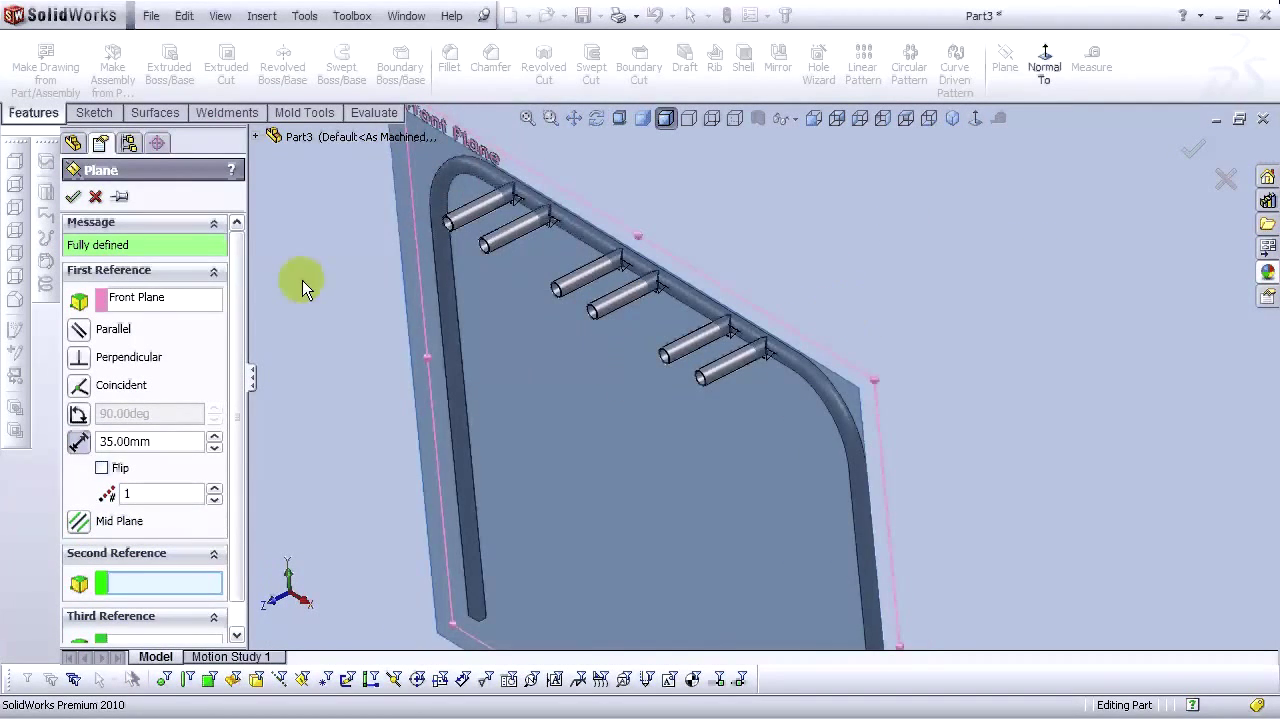
click(70, 197)
scroll(799, 221, up, 2)
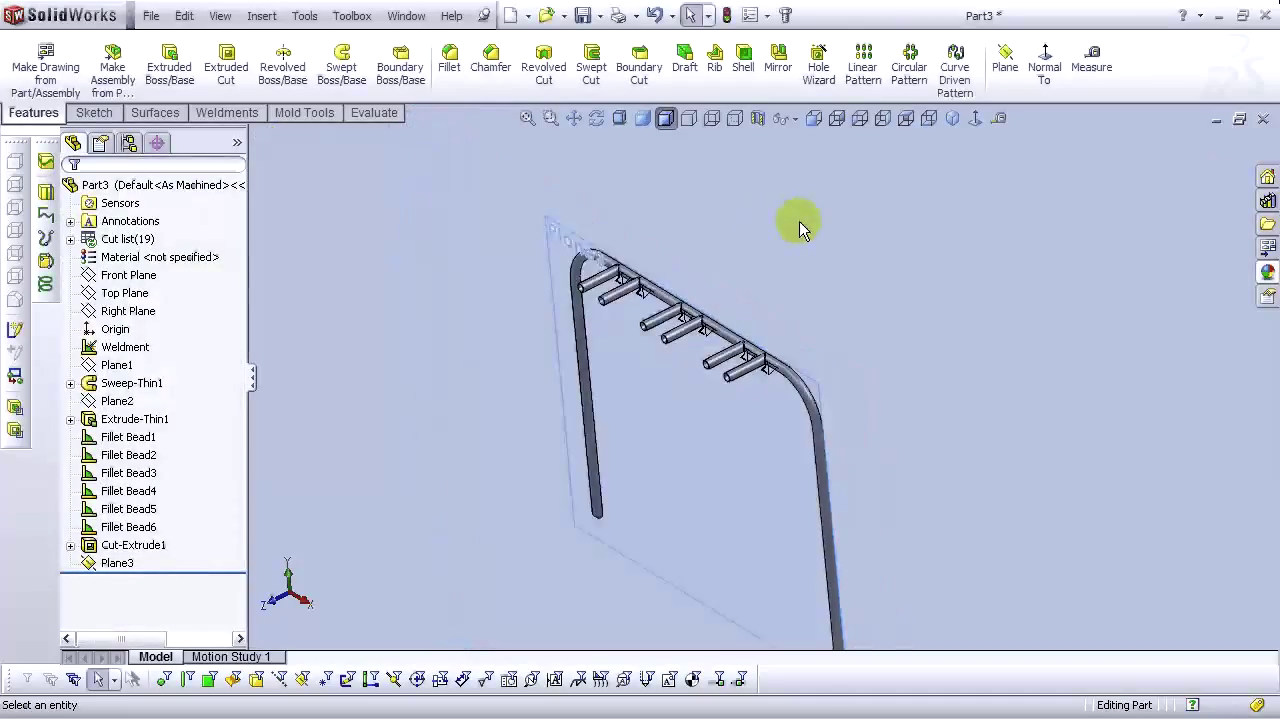
click(589, 242)
click(589, 258)
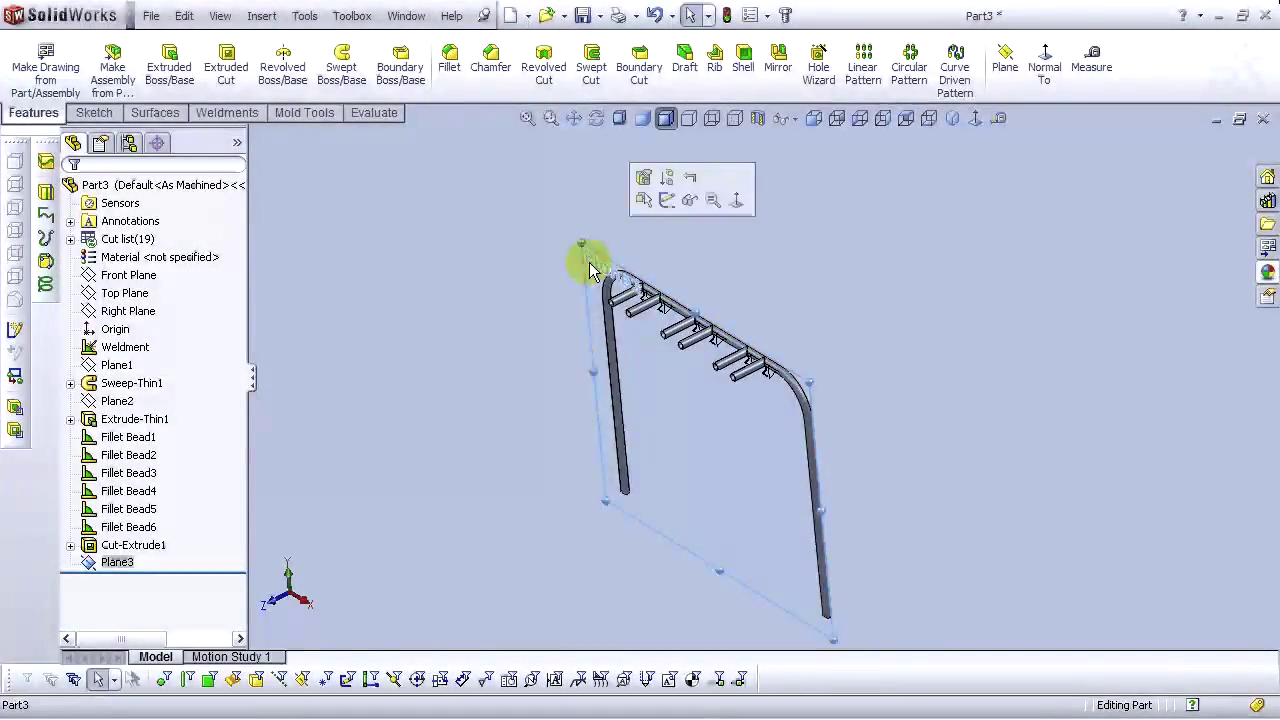
Start a sketch on Plane3 and draw a vertical centerline up the pipe leg
click(665, 200)
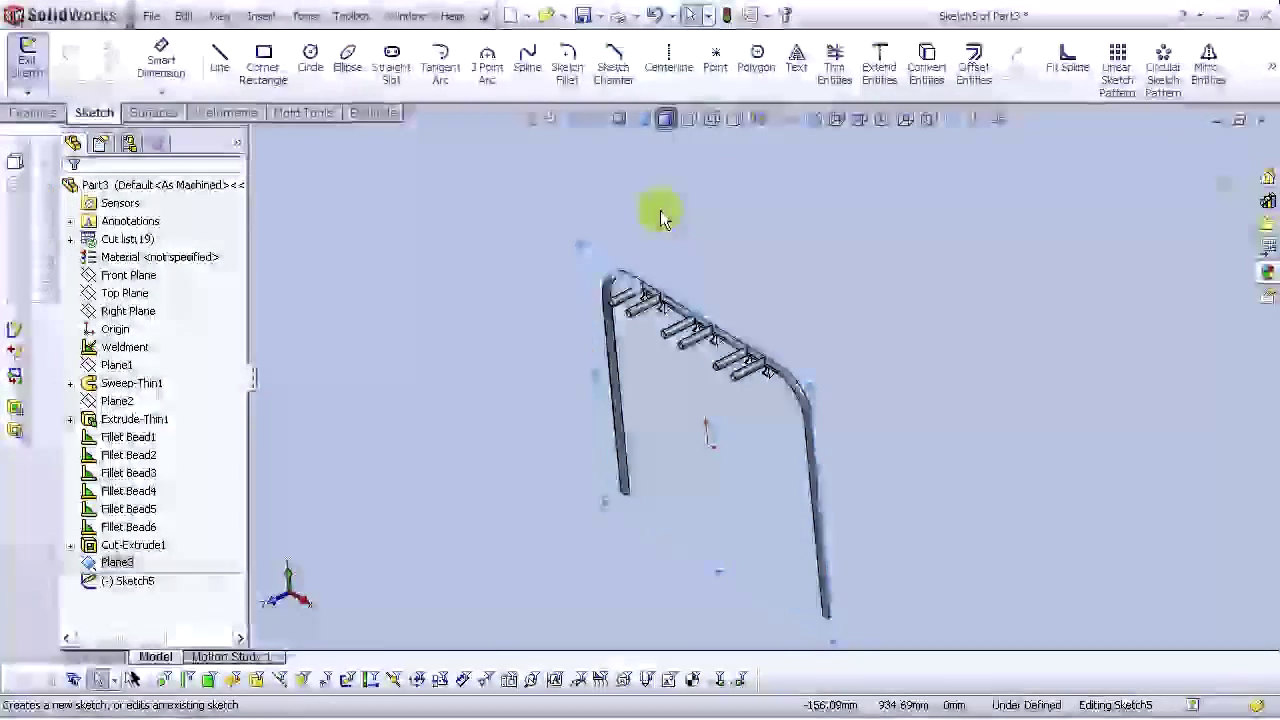
click(976, 118)
scroll(572, 554, down, 10)
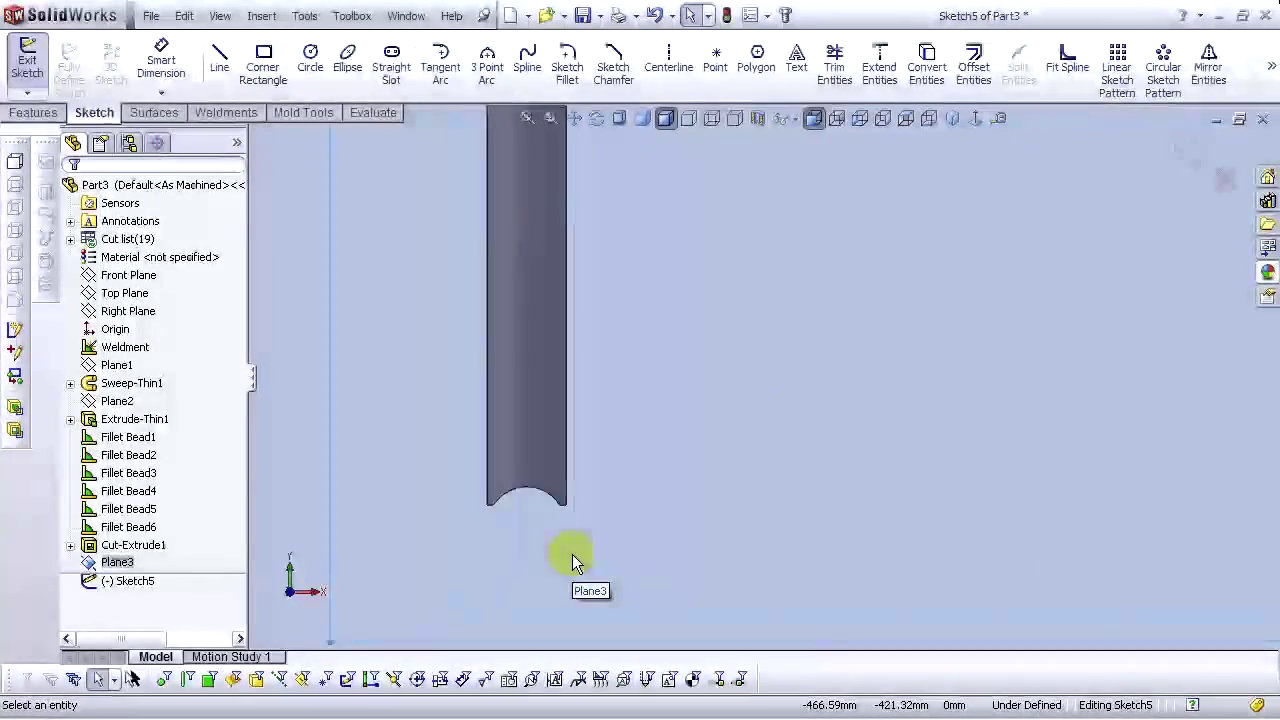
click(670, 62)
click(573, 481)
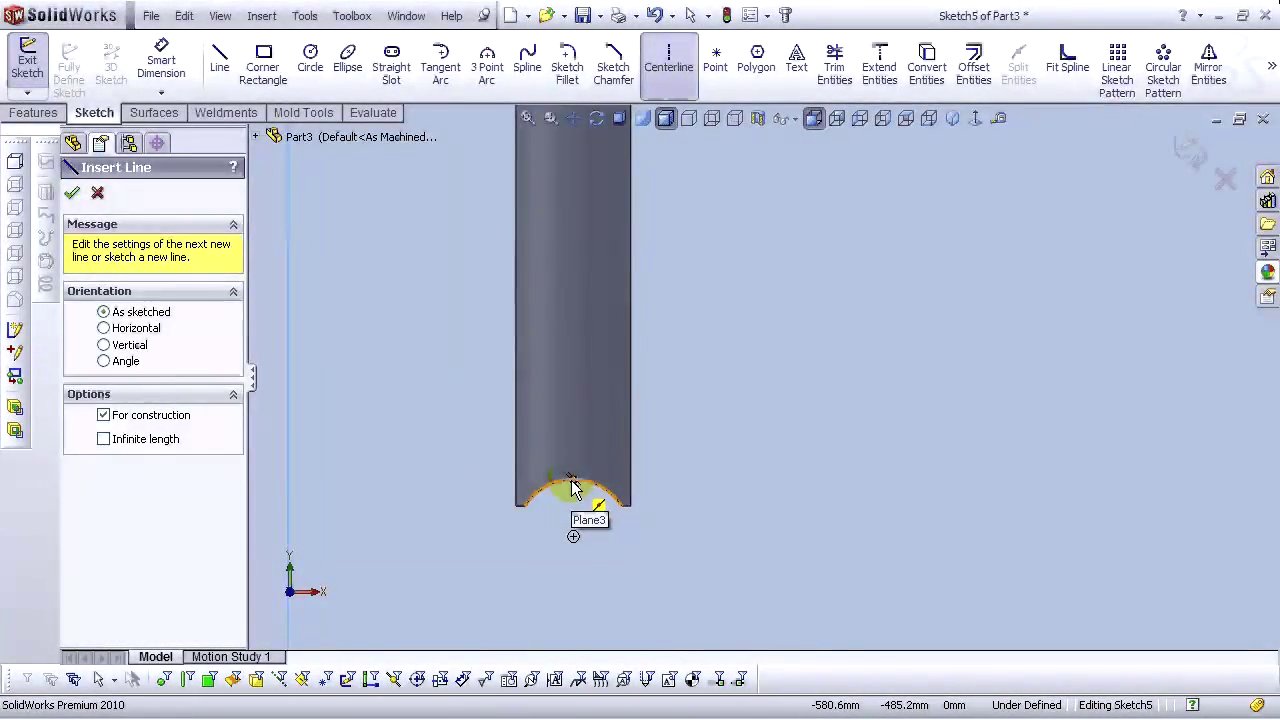
click(573, 536)
click(576, 221)
right_click(576, 221)
click(625, 236)
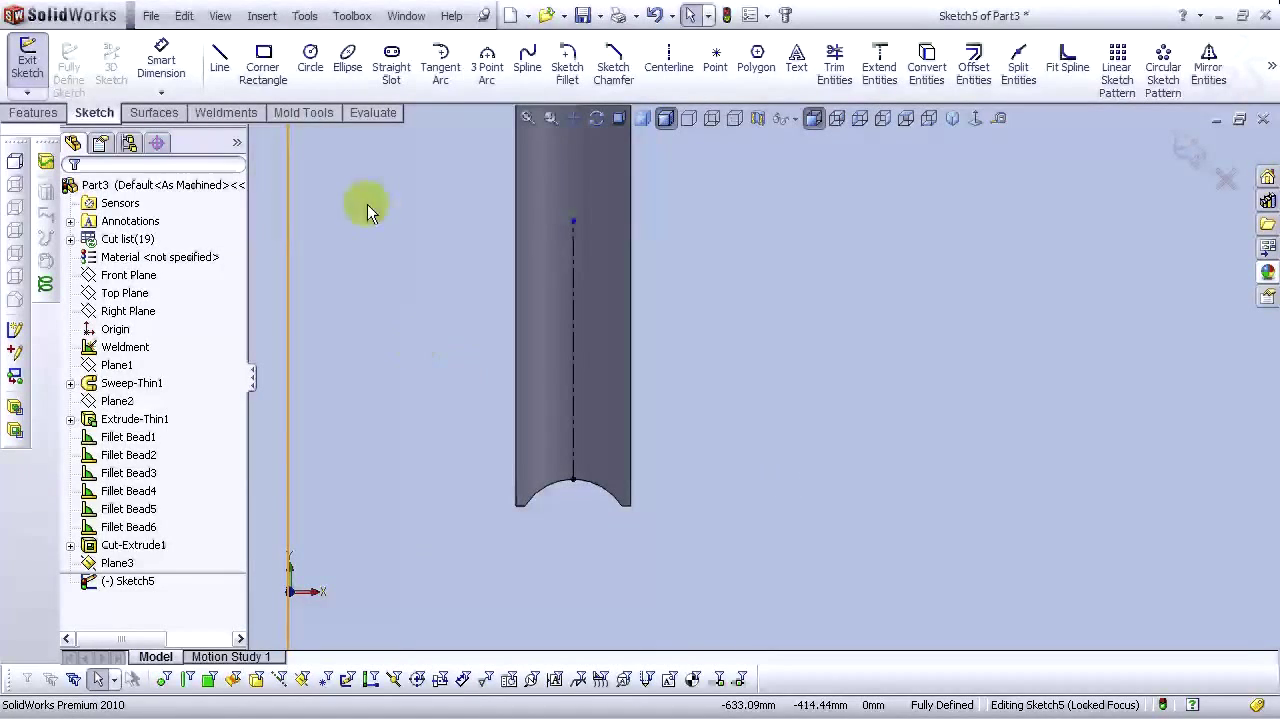
Draw a first corner rectangle at the centerline end, then undo it
click(266, 72)
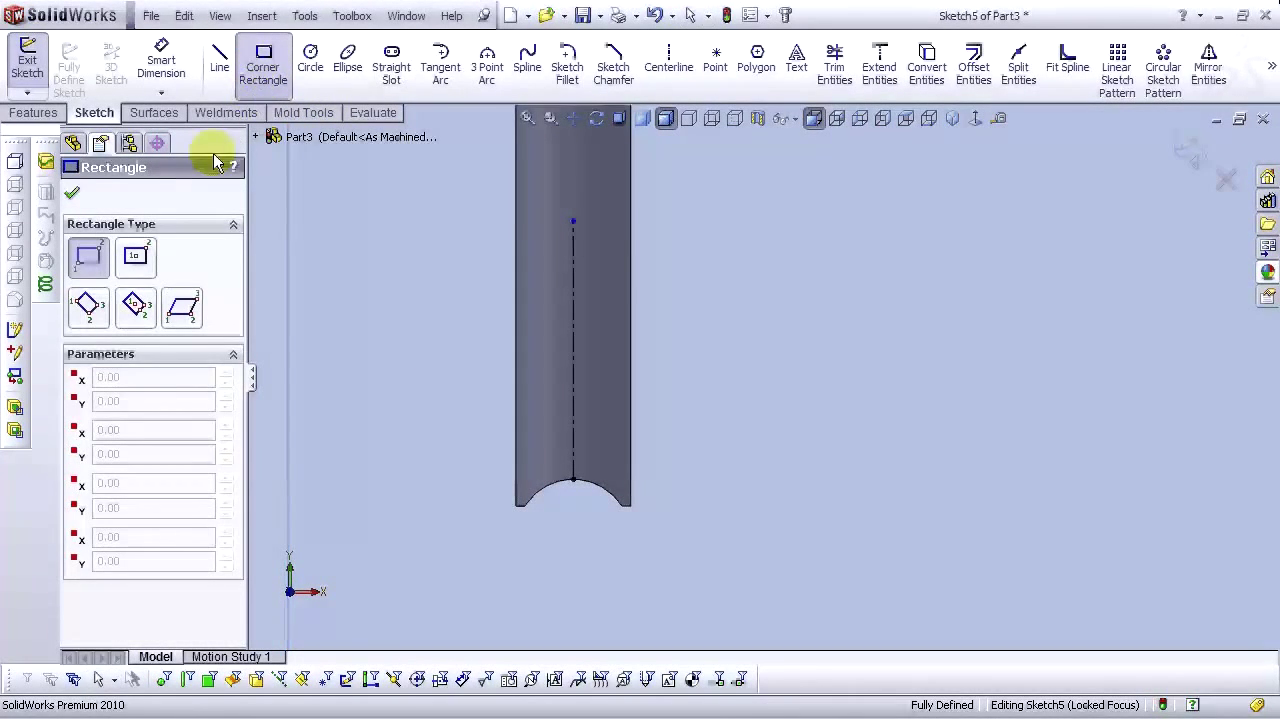
click(573, 481)
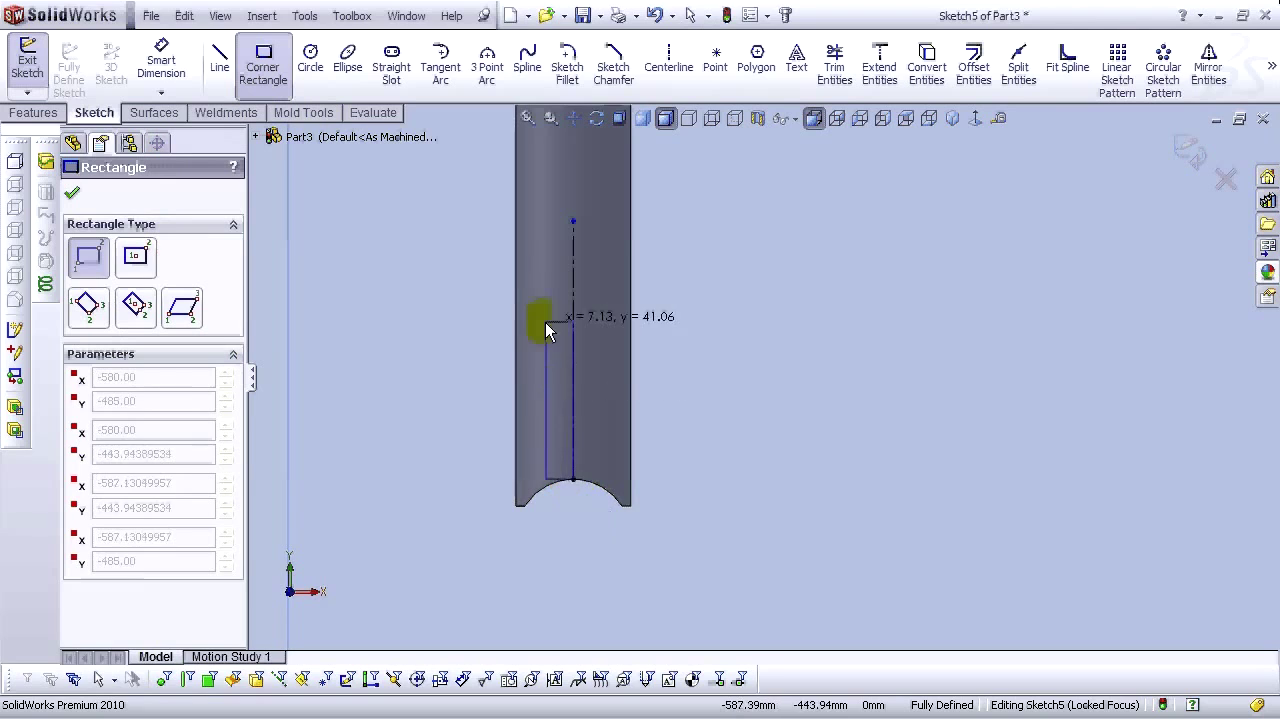
click(554, 335)
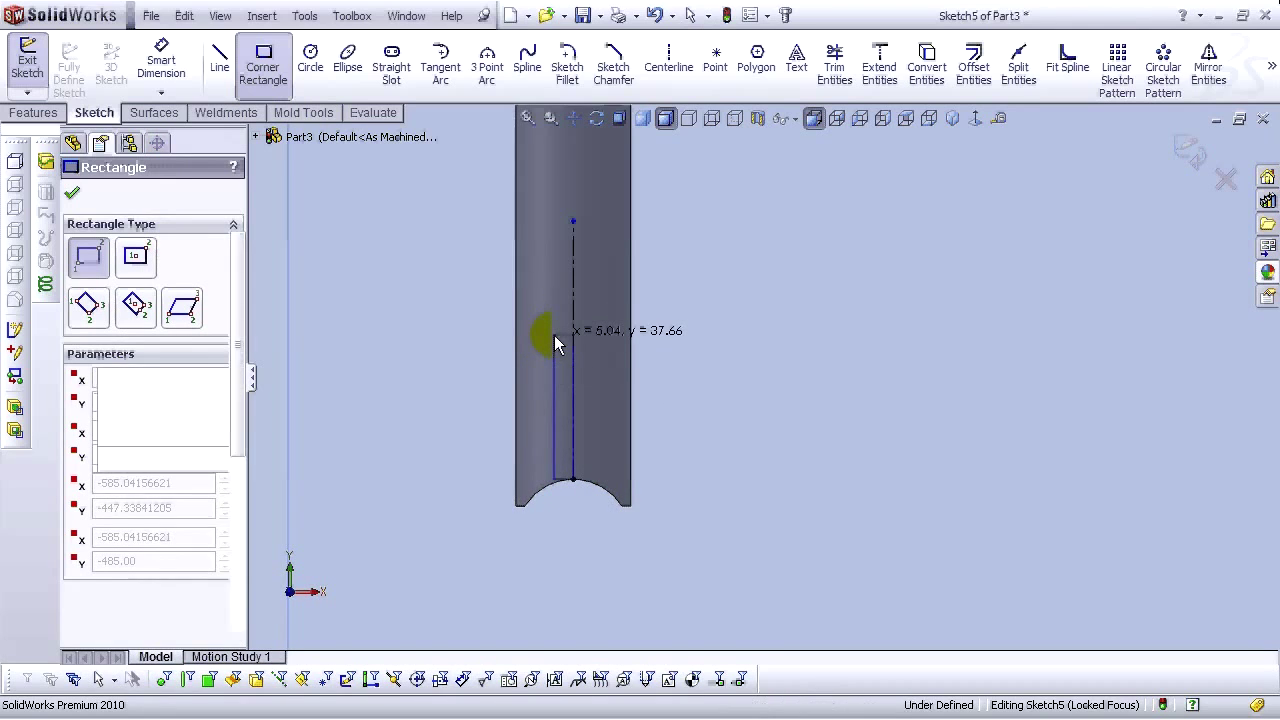
key(Escape)
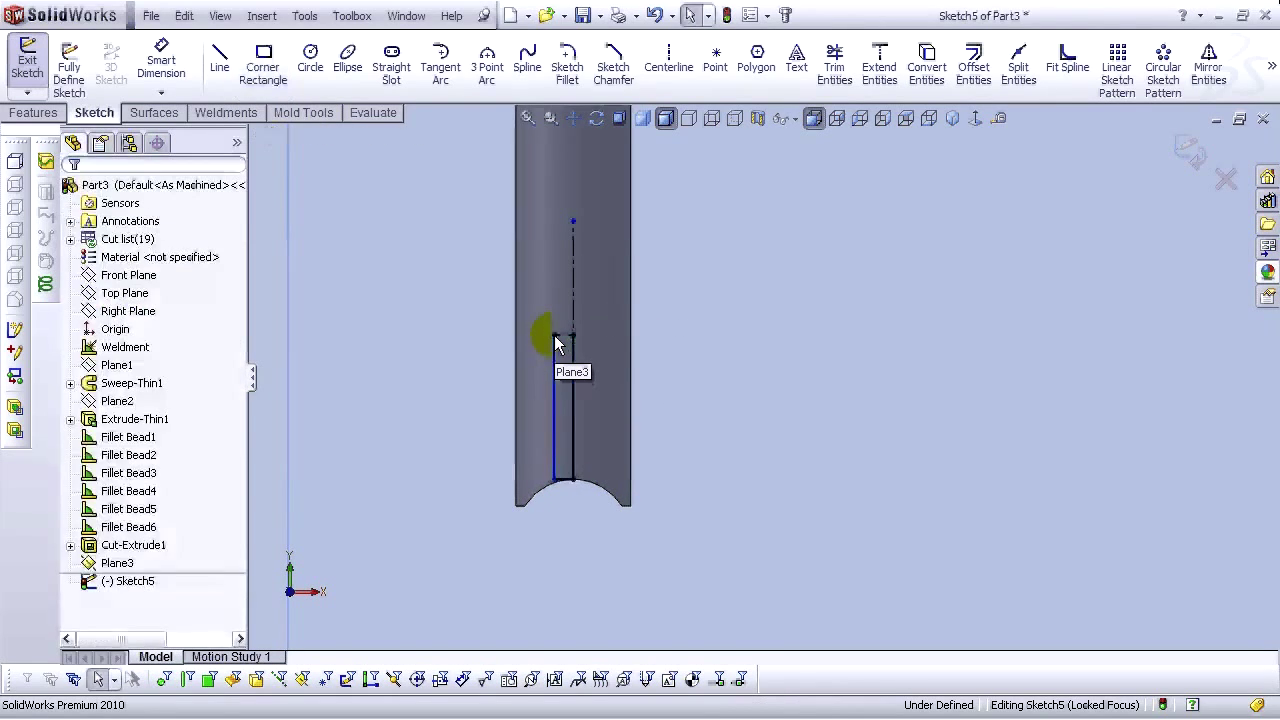
scroll(595, 455, down, 3)
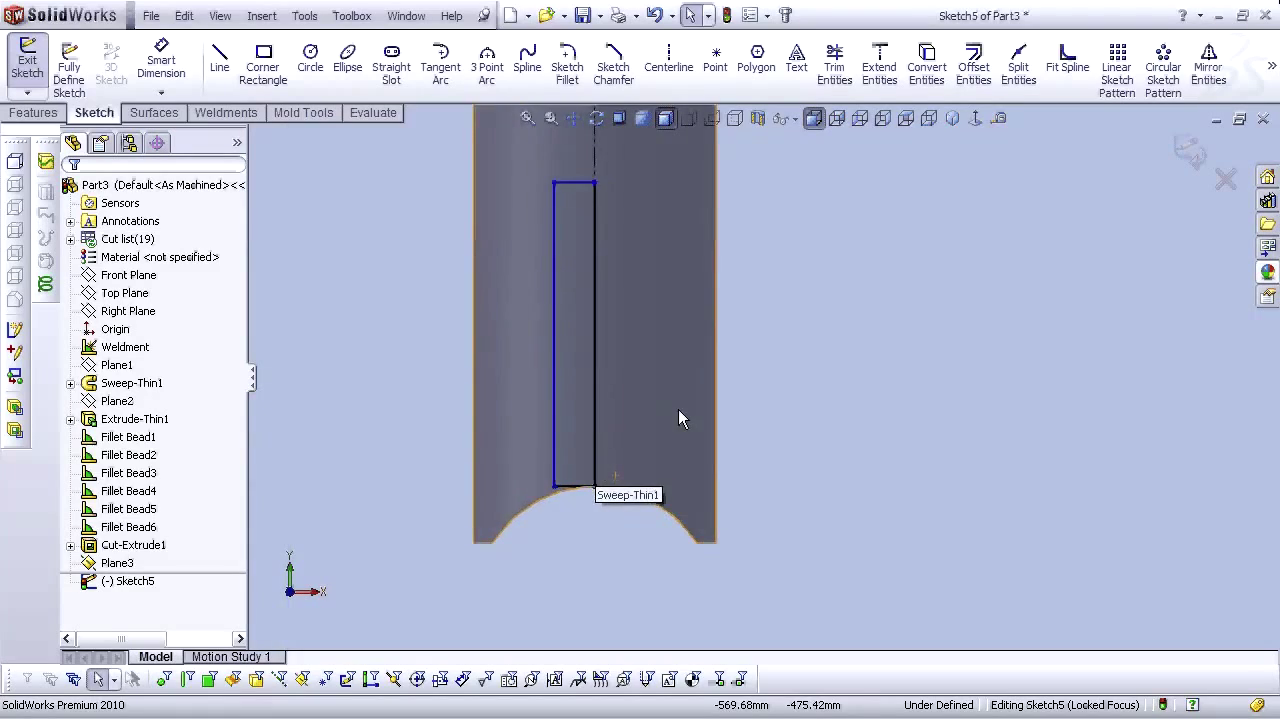
scroll(678, 454, up, 2)
scroll(664, 449, down, 2)
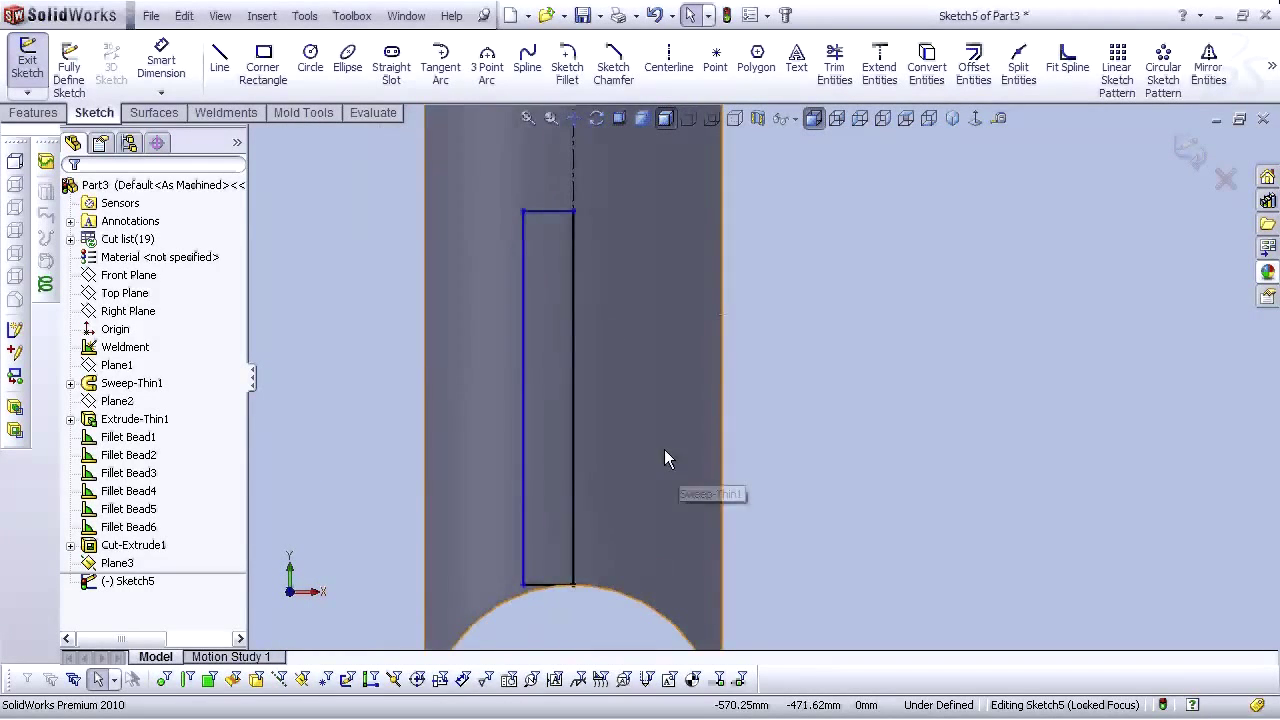
click(572, 369)
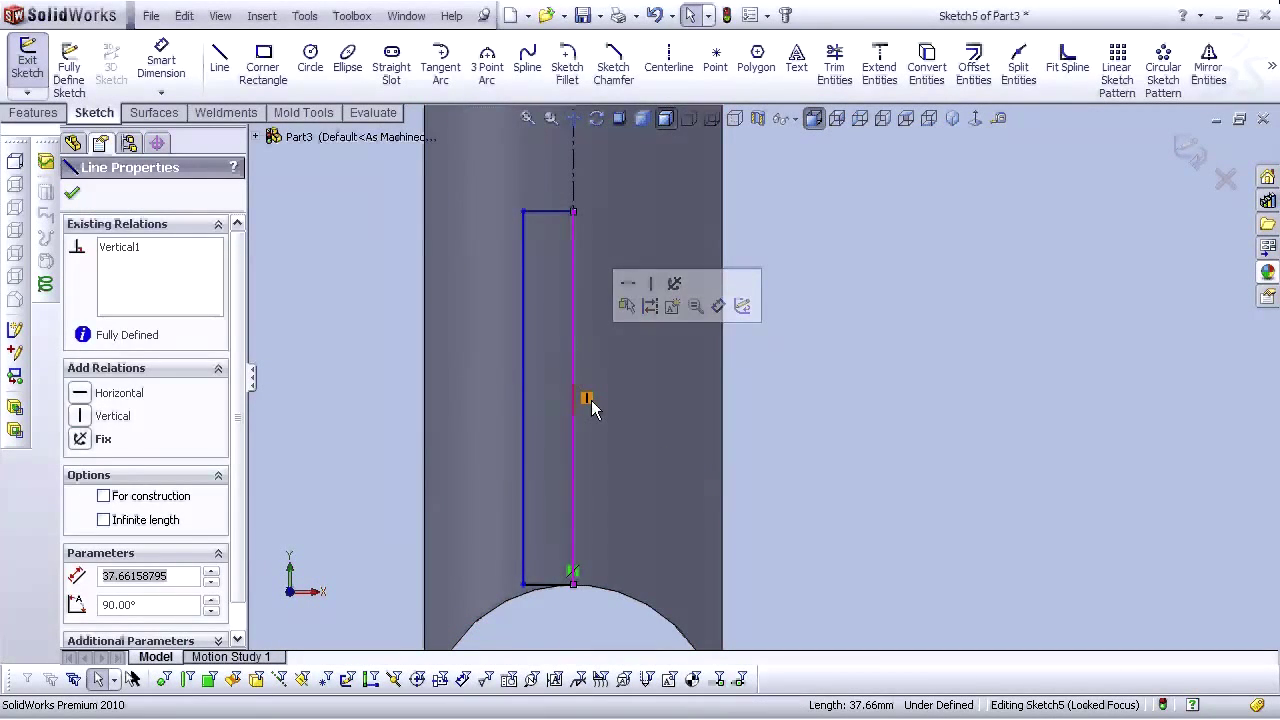
click(654, 15)
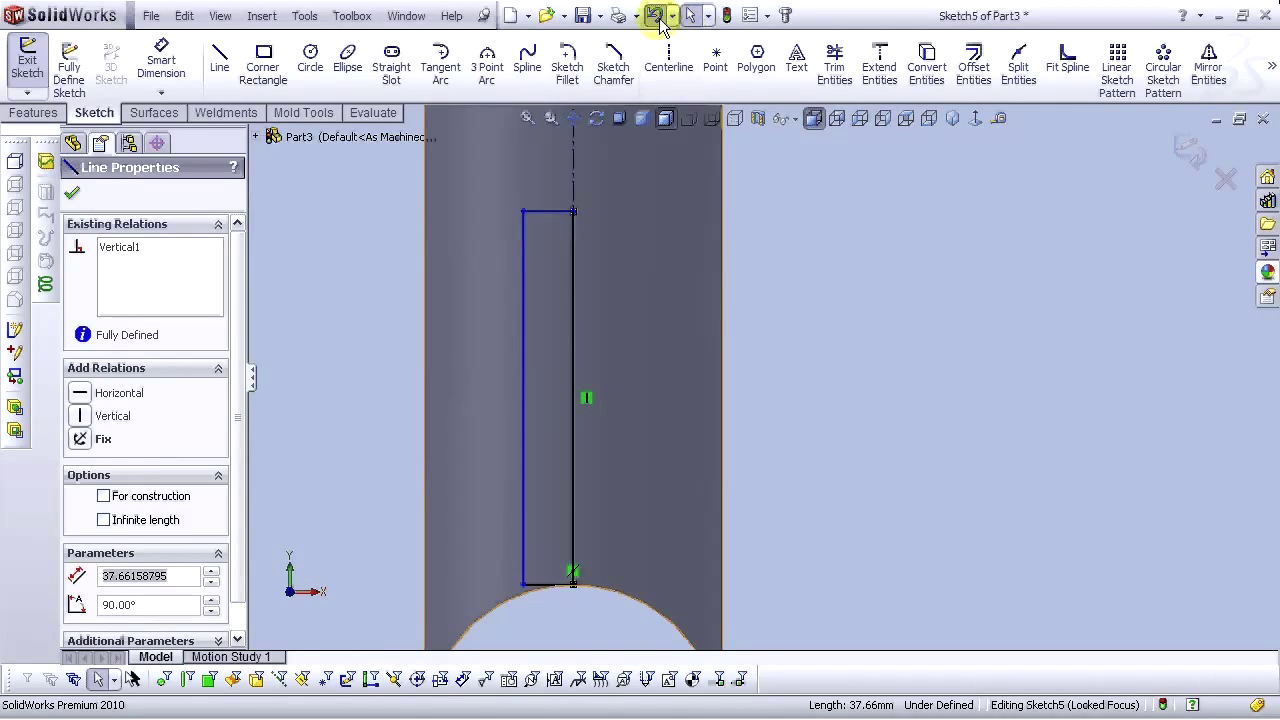
Redraw the narrow corner rectangle from where the arc meets the centerline
click(260, 62)
click(572, 587)
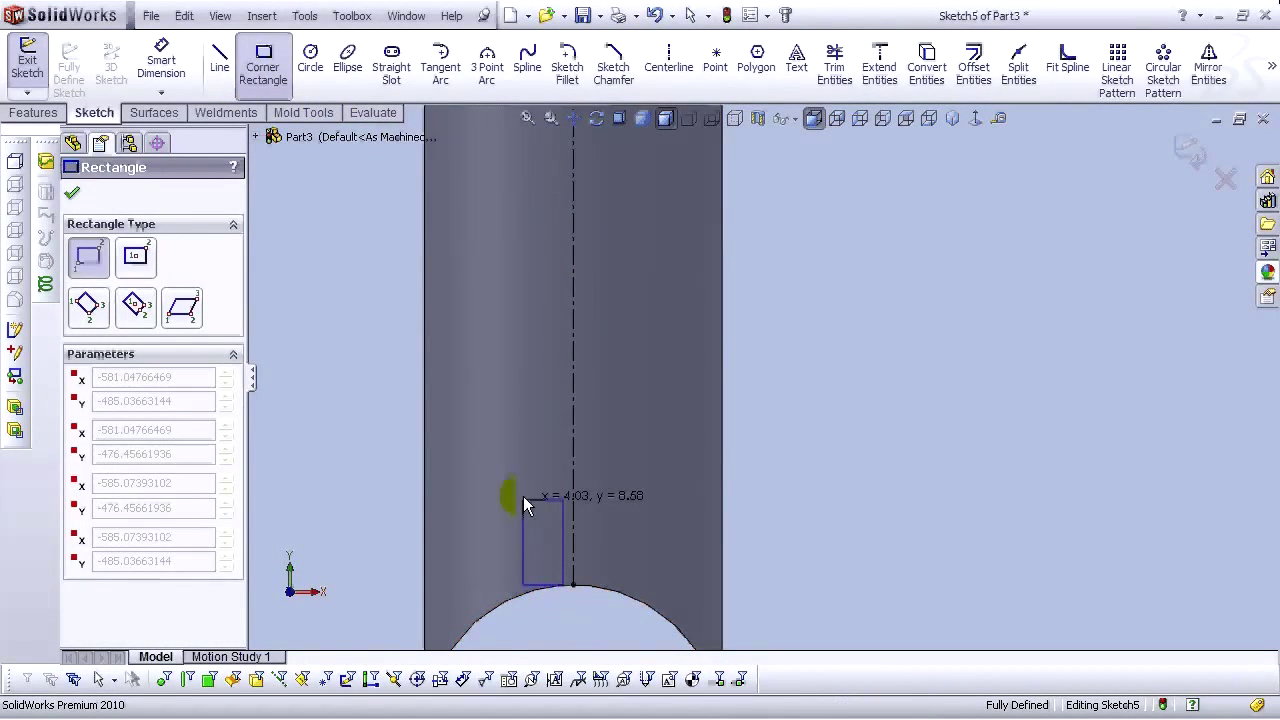
click(507, 257)
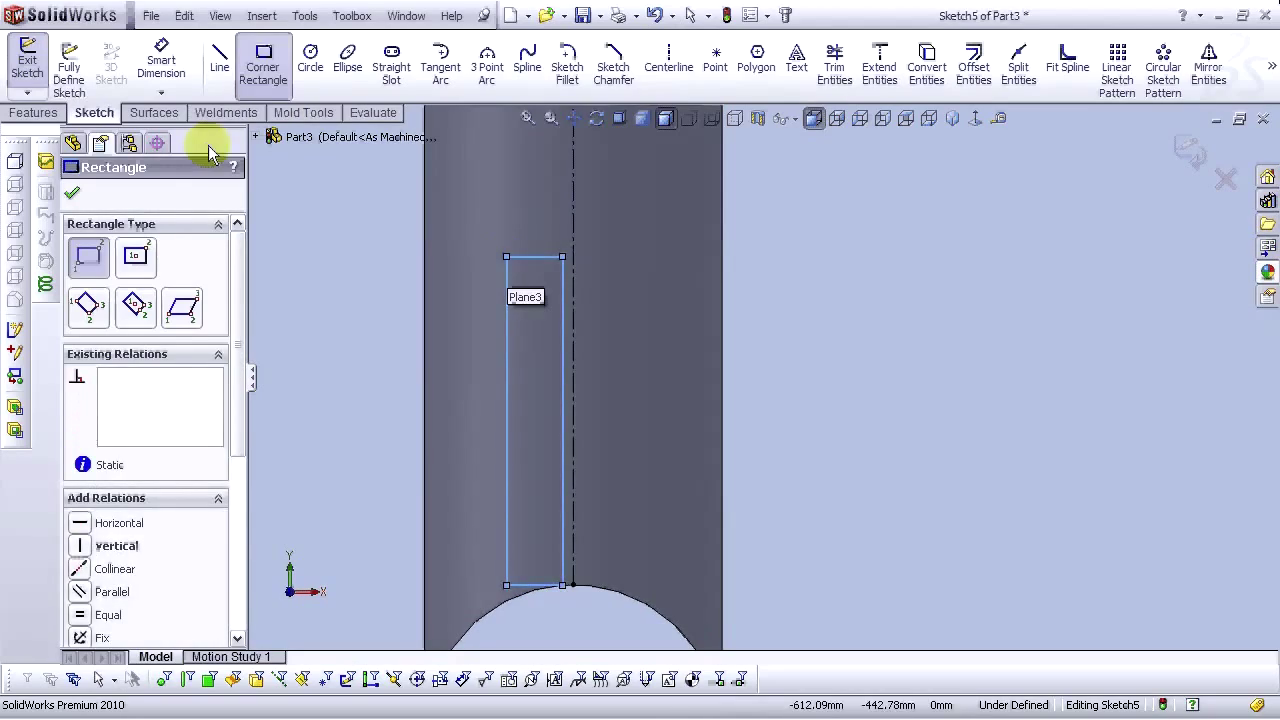
key(Escape)
Dimension the rectangle's offset from the centerline and give it a 1 mm width
click(160, 60)
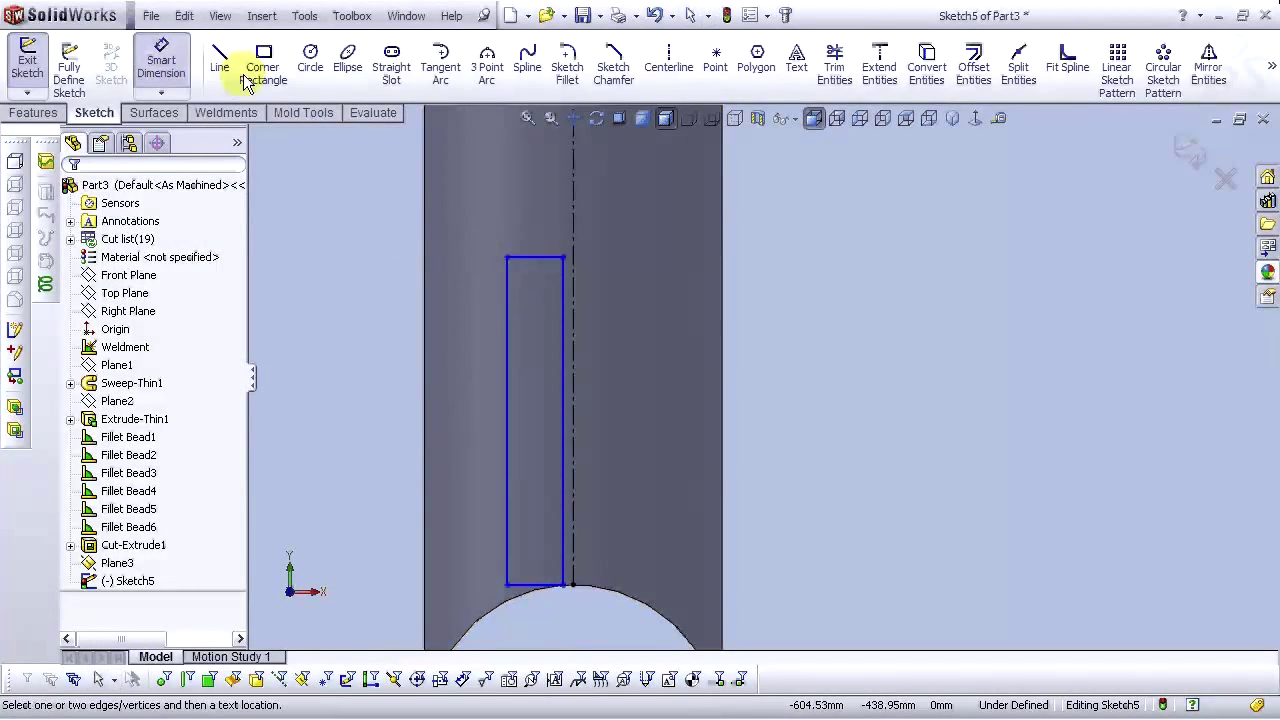
click(567, 330)
click(573, 336)
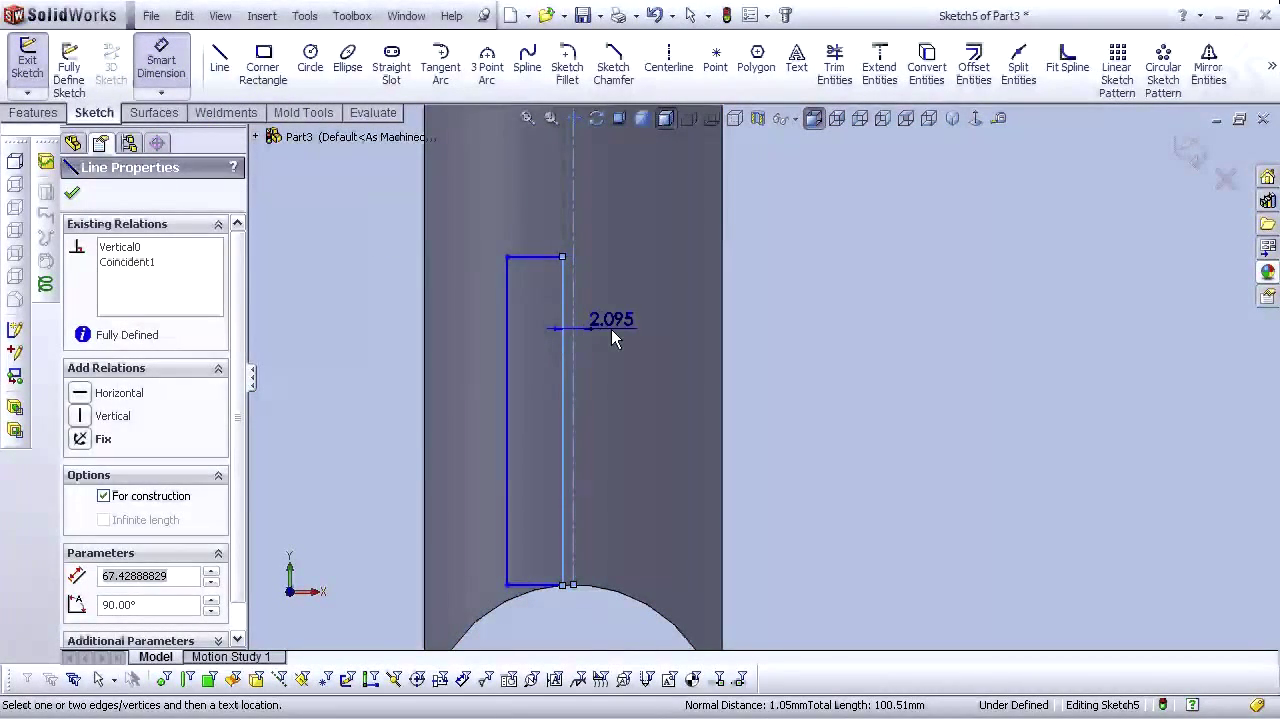
click(507, 208)
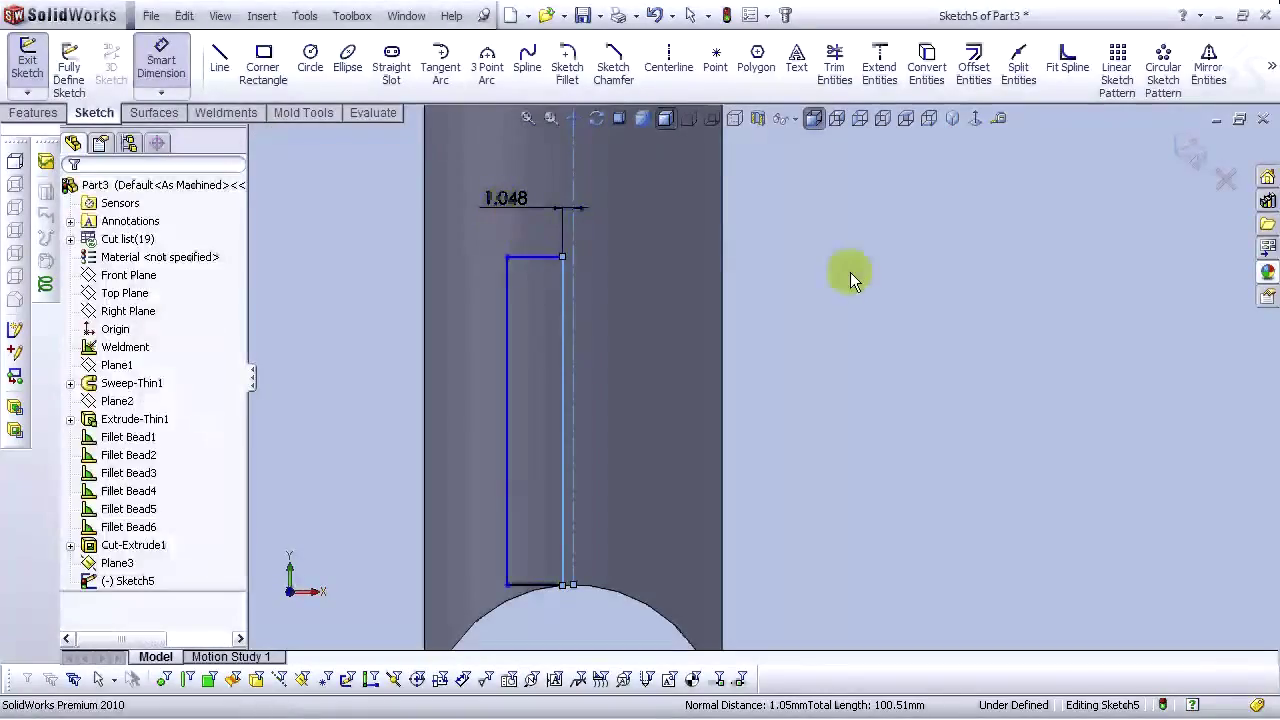
click(1123, 271)
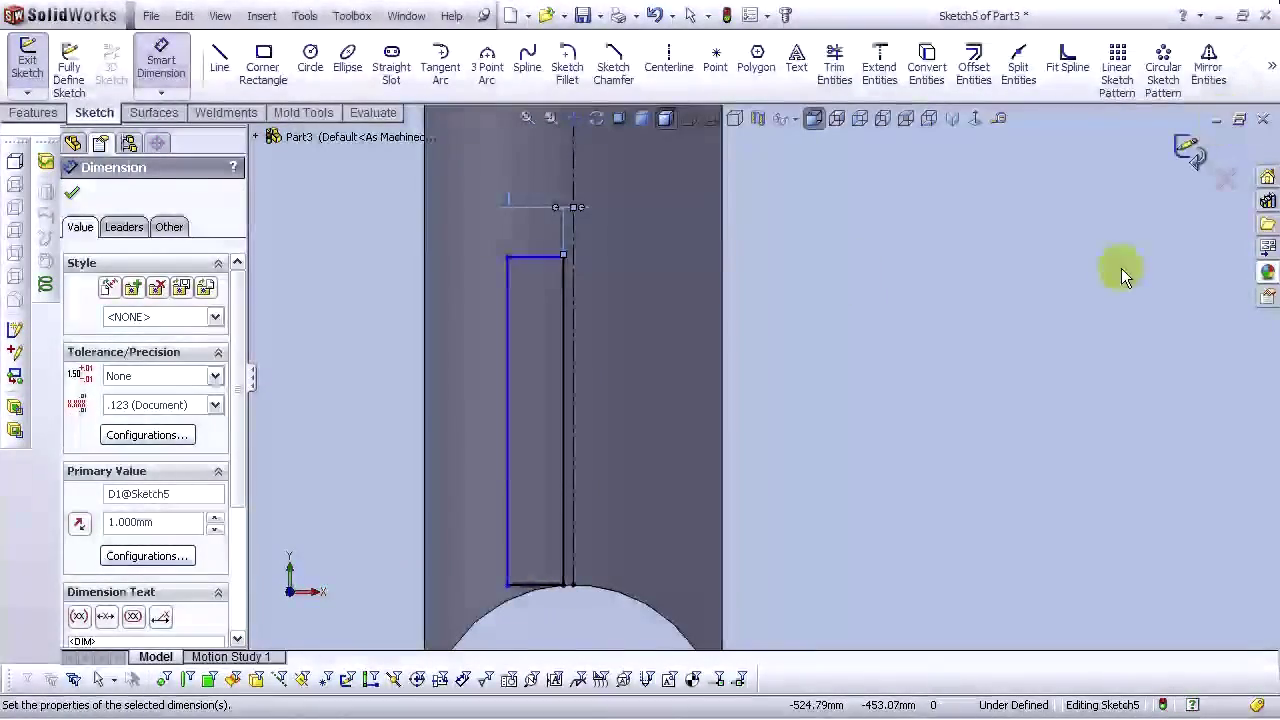
click(538, 261)
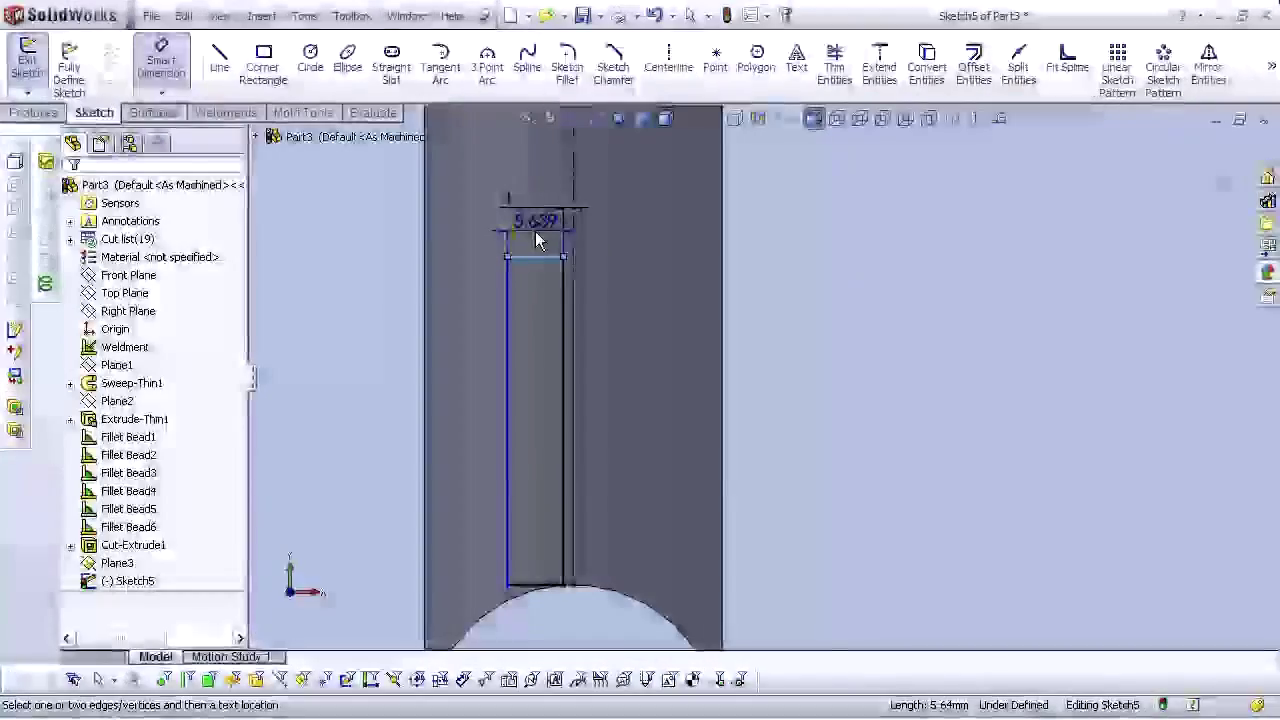
click(535, 218)
text(1)
key(Return)
click(769, 503)
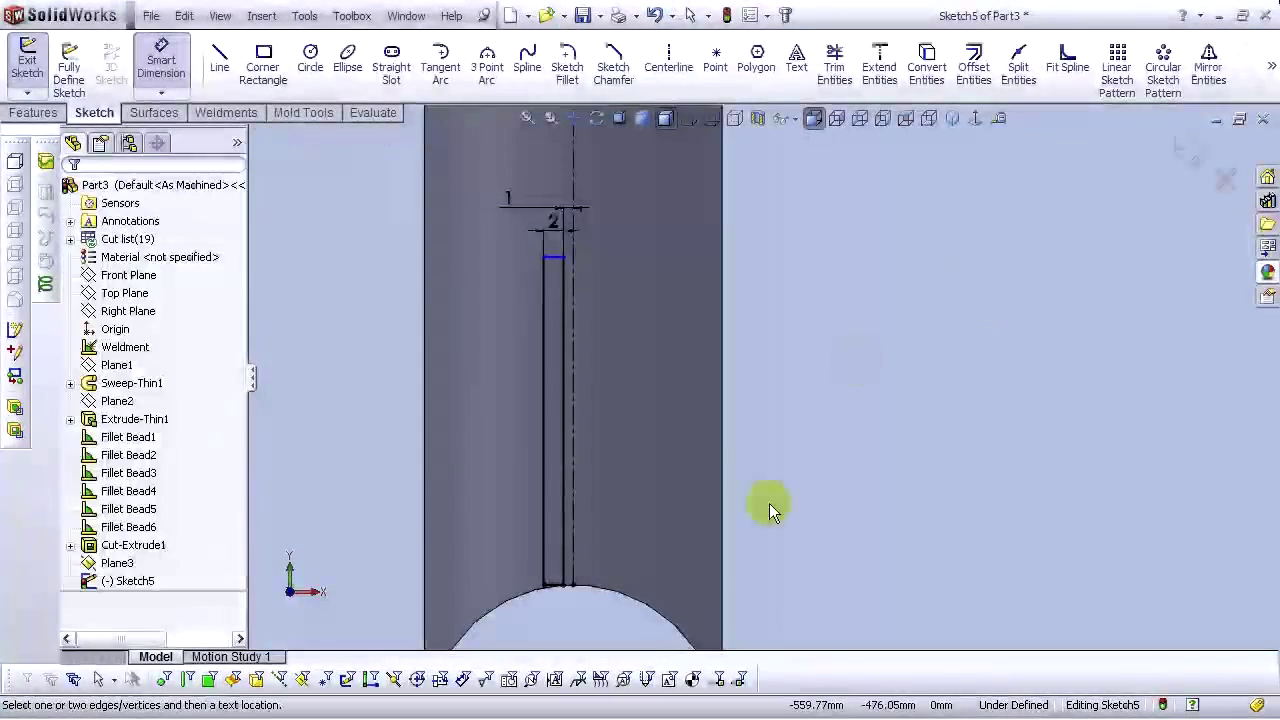
Set the rectangle's vertical edge to 30 mm and view the sketch face-on
scroll(589, 573, down, 5)
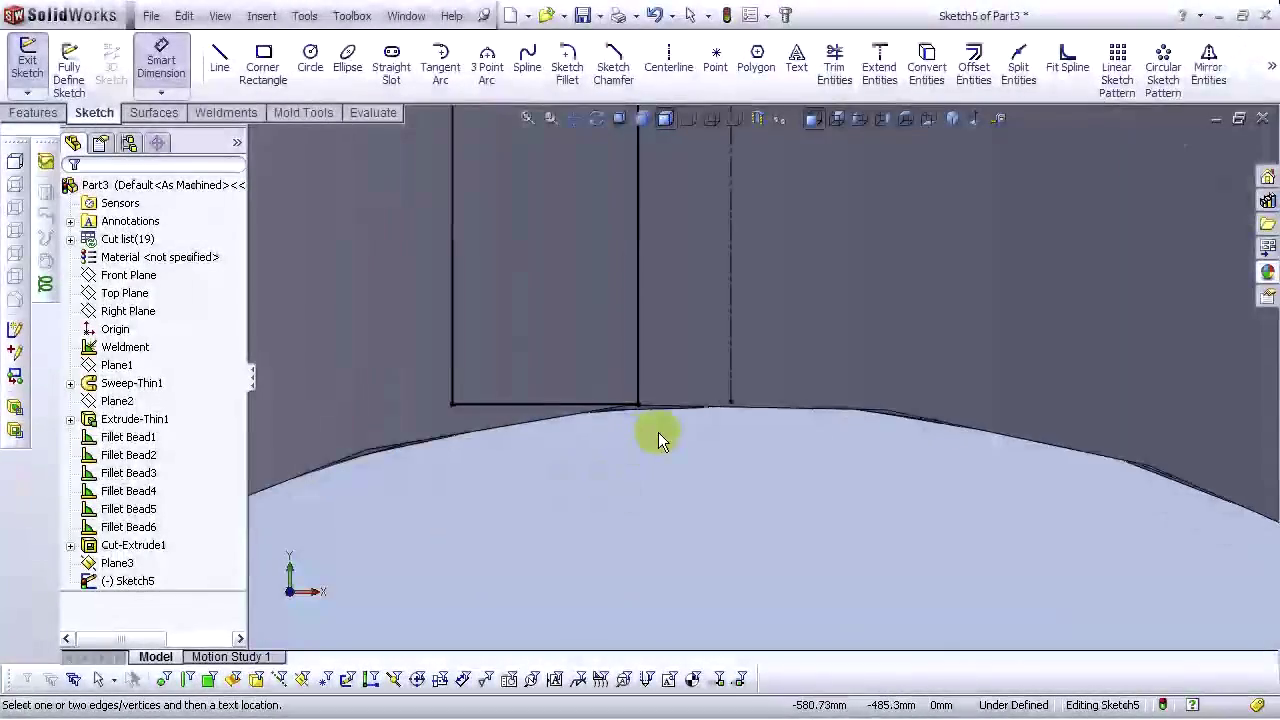
scroll(657, 401, down, 3)
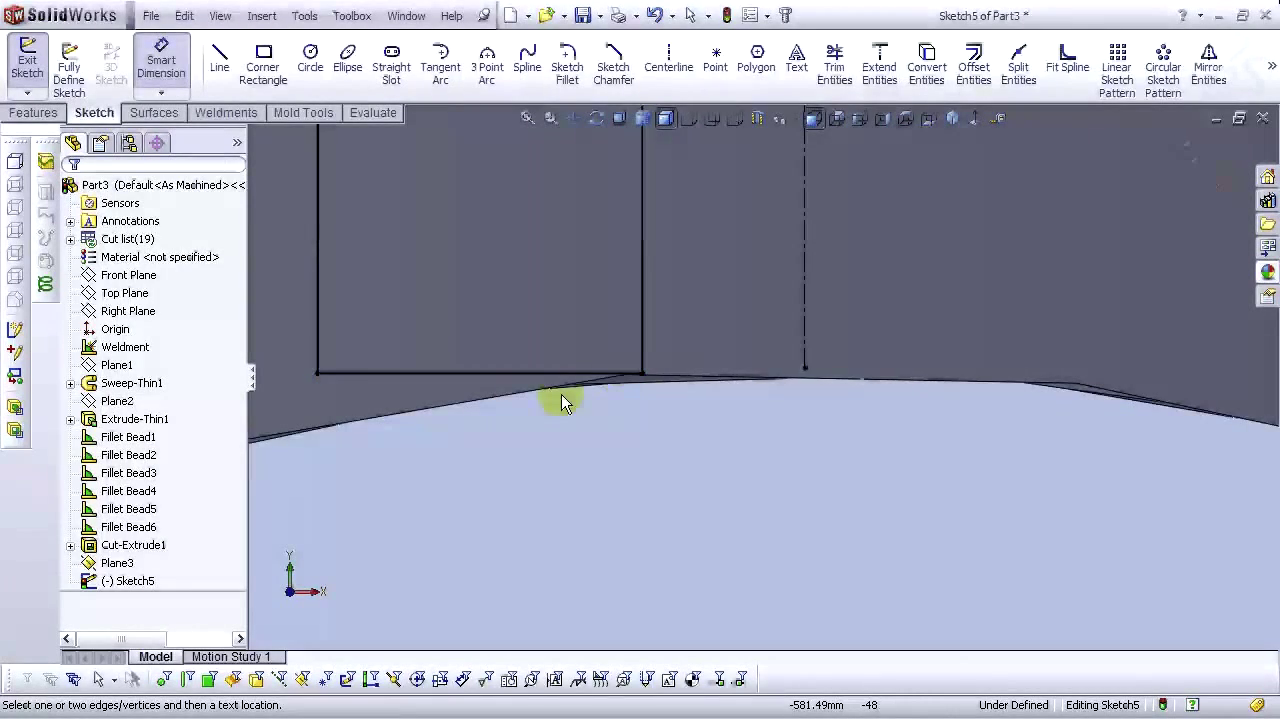
scroll(665, 427, up, 6)
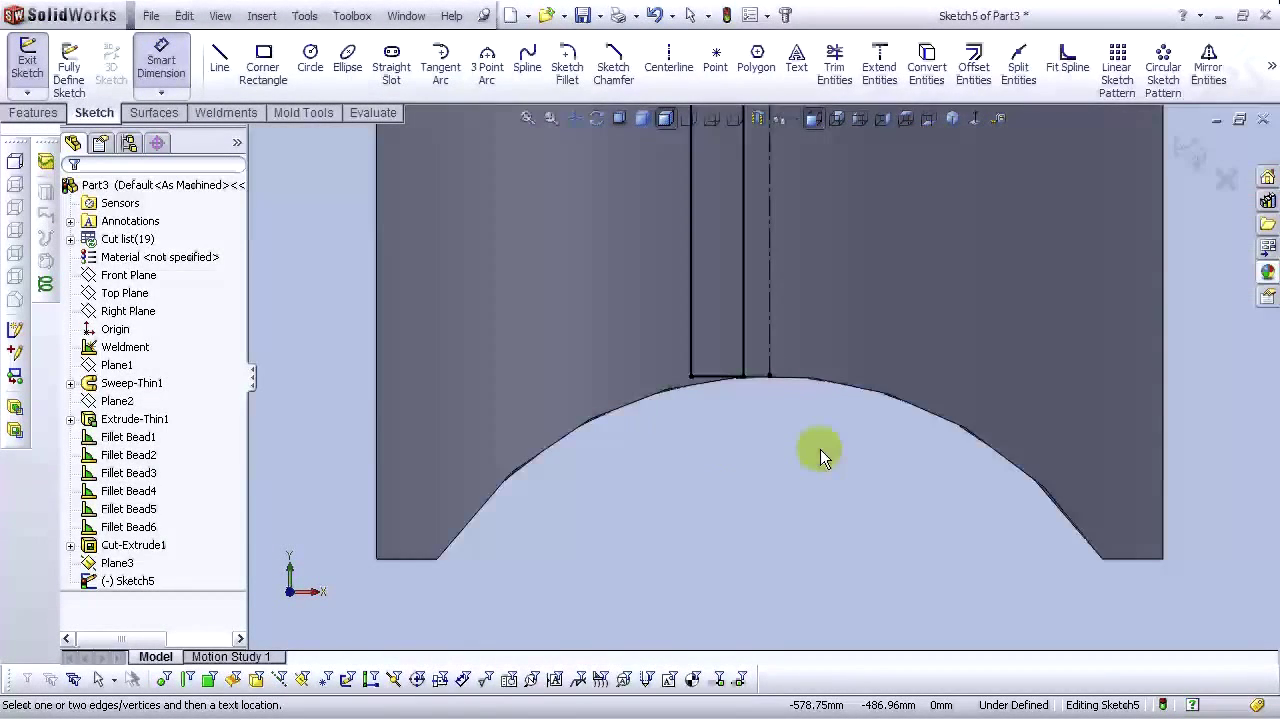
scroll(903, 276, down, 3)
scroll(553, 339, down, 3)
scroll(477, 363, down, 3)
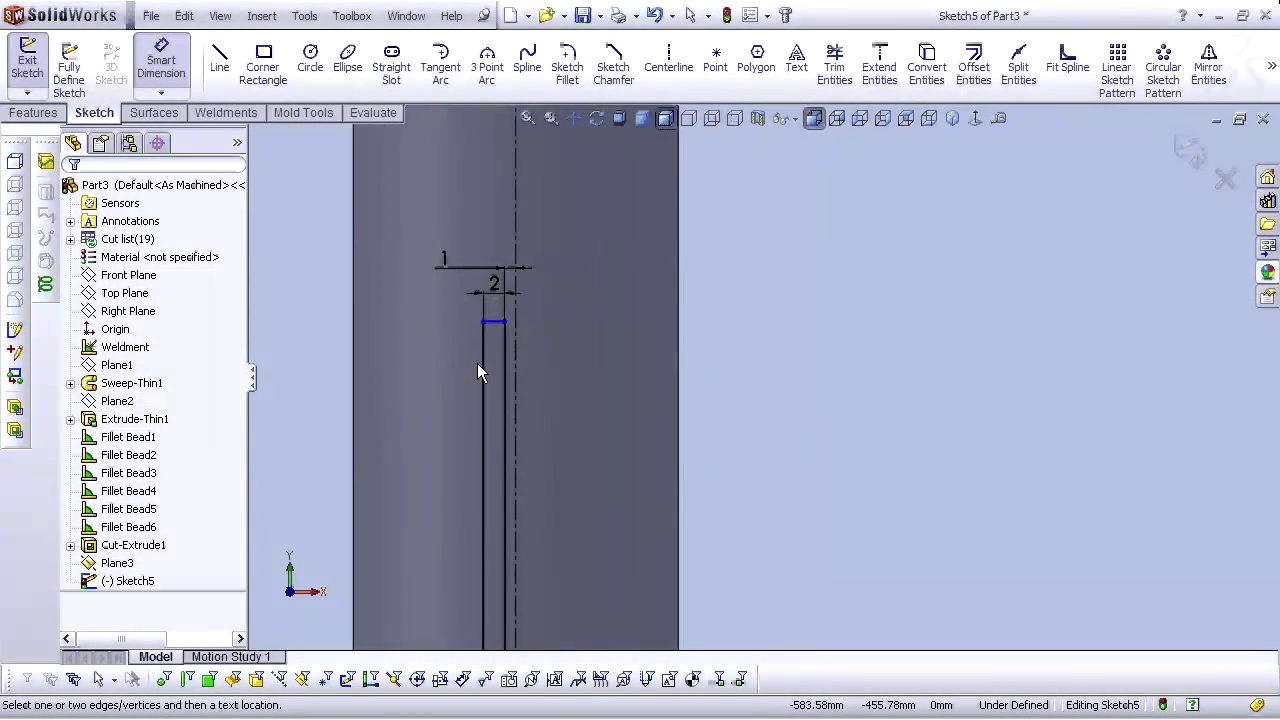
click(483, 366)
click(412, 434)
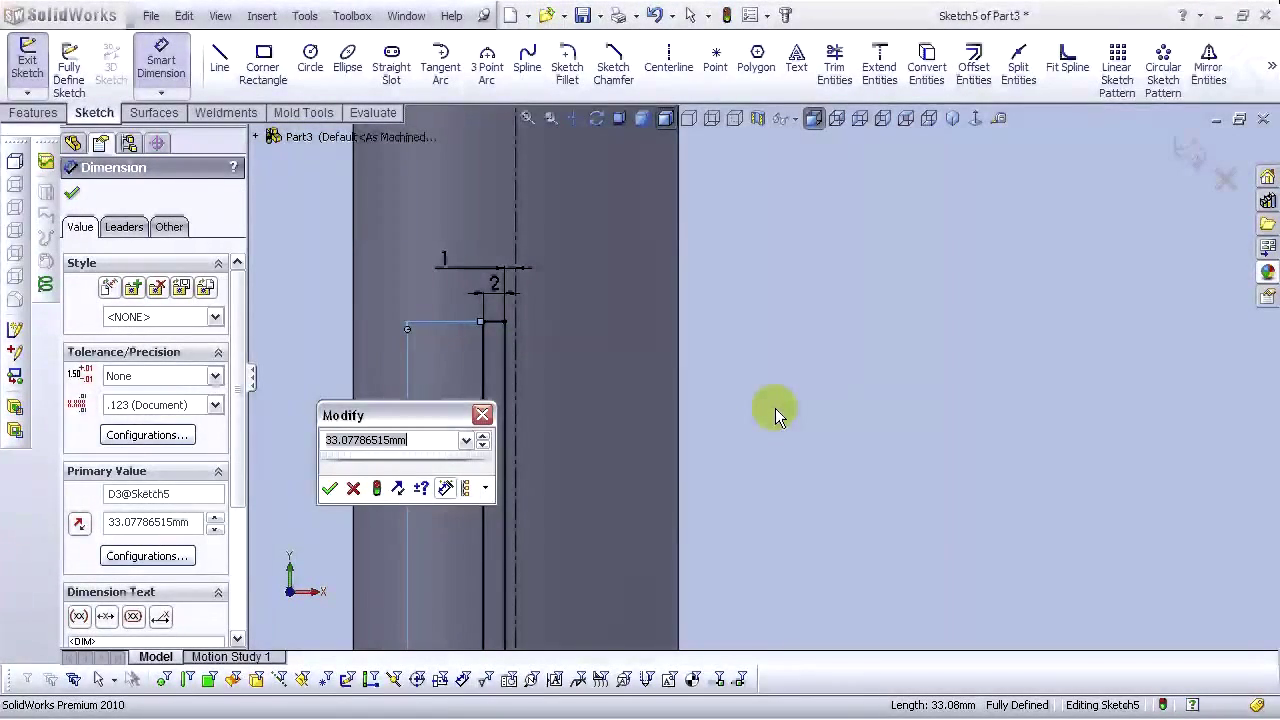
click(400, 443)
key(BackSpace)
key(BackSpace)
key(BackSpace)
key(BackSpace)
key(BackSpace)
key(BackSpace)
key(BackSpace)
key(BackSpace)
key(BackSpace)
key(BackSpace)
key(BackSpace)
key(BackSpace)
key(BackSpace)
text(30)
key(Return)
click(903, 329)
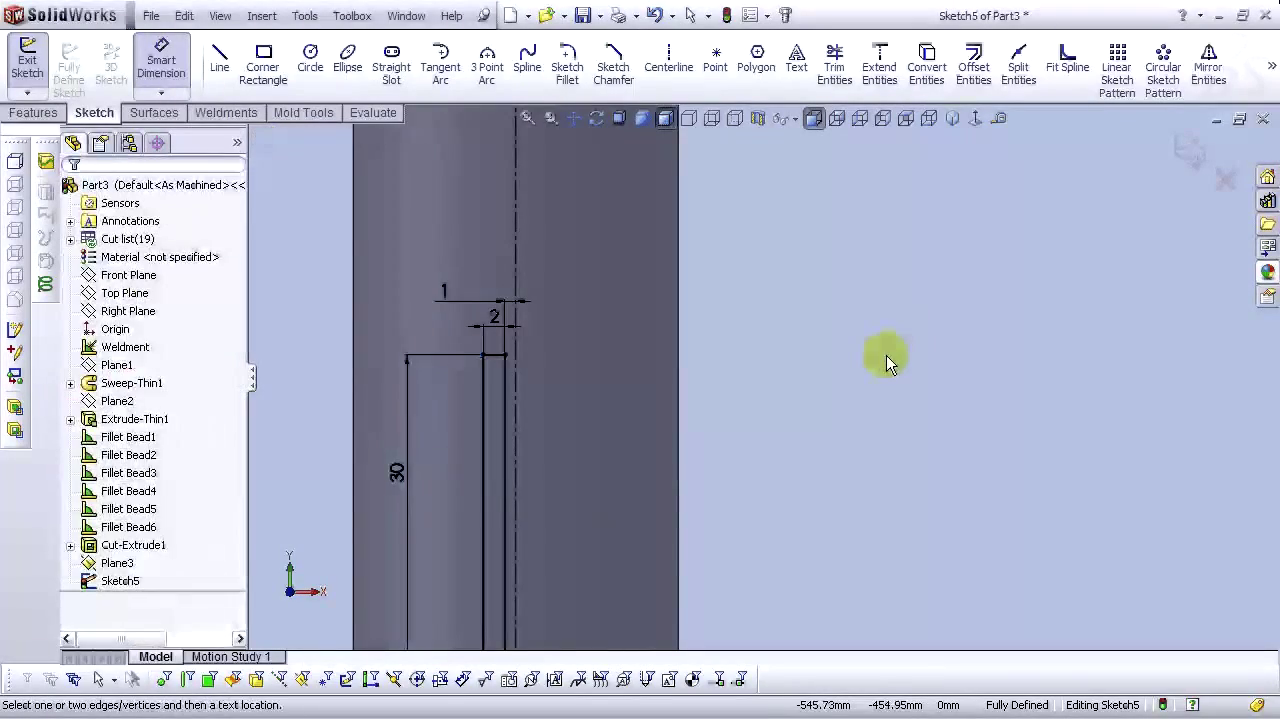
scroll(886, 355, up, 6)
key(ctrl+8)
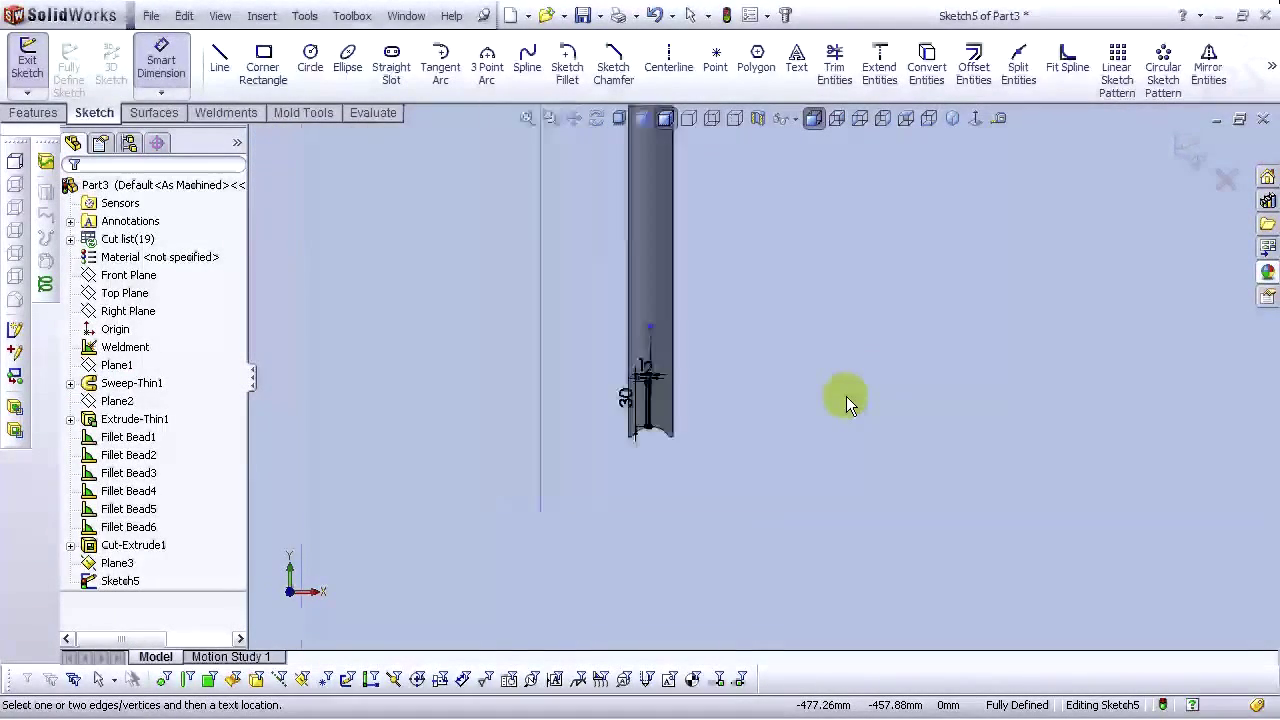
Mirror the rectangle's four lines across a vertical centerline drawn down from the origin
click(668, 62)
click(676, 268)
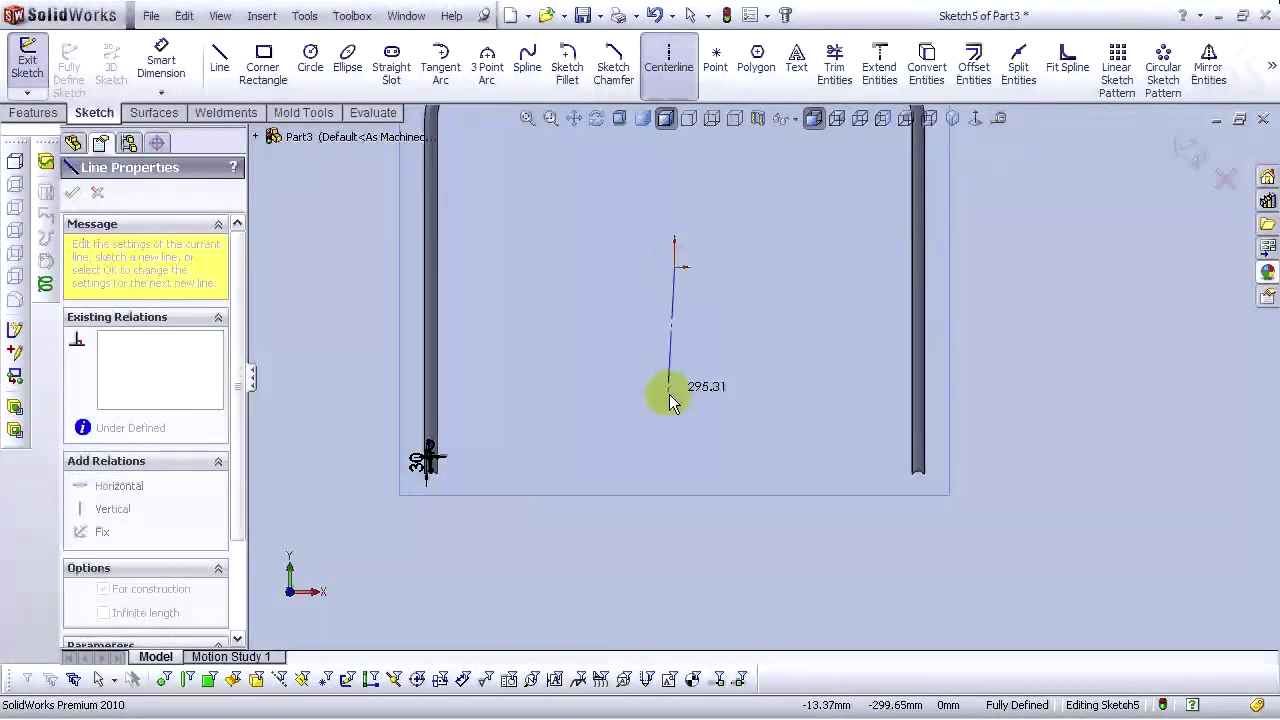
click(675, 410)
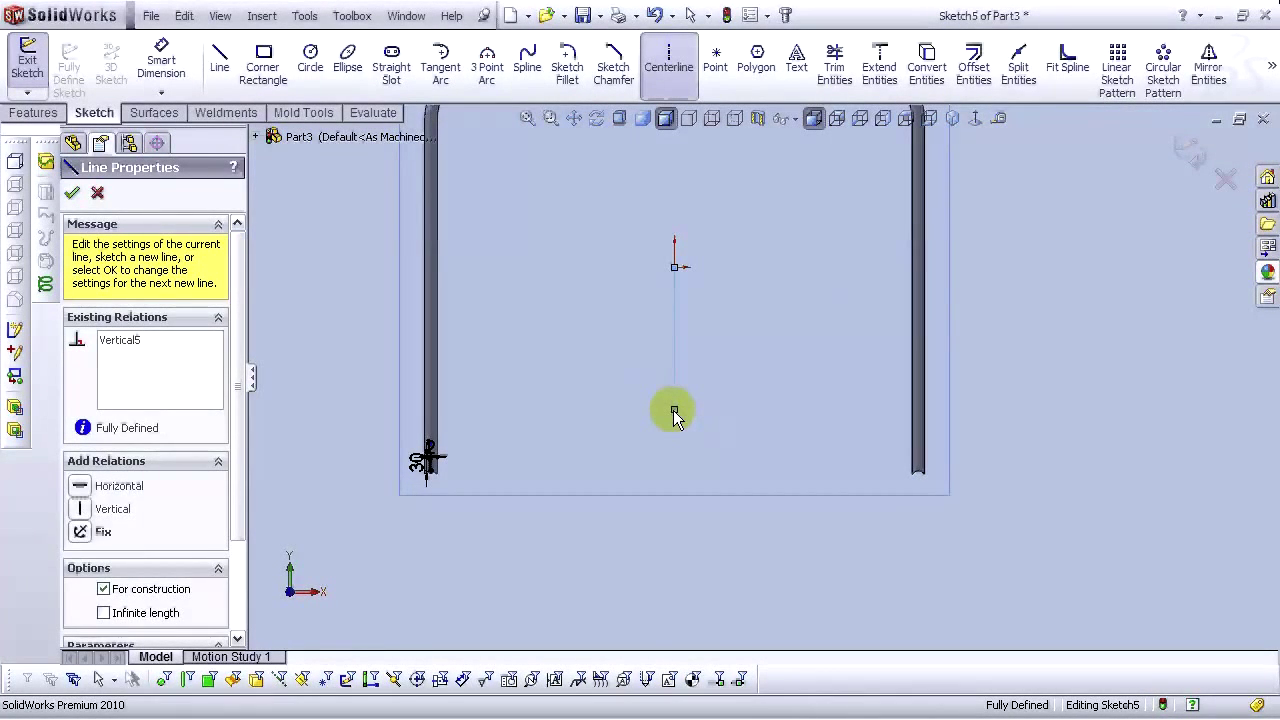
key(Escape)
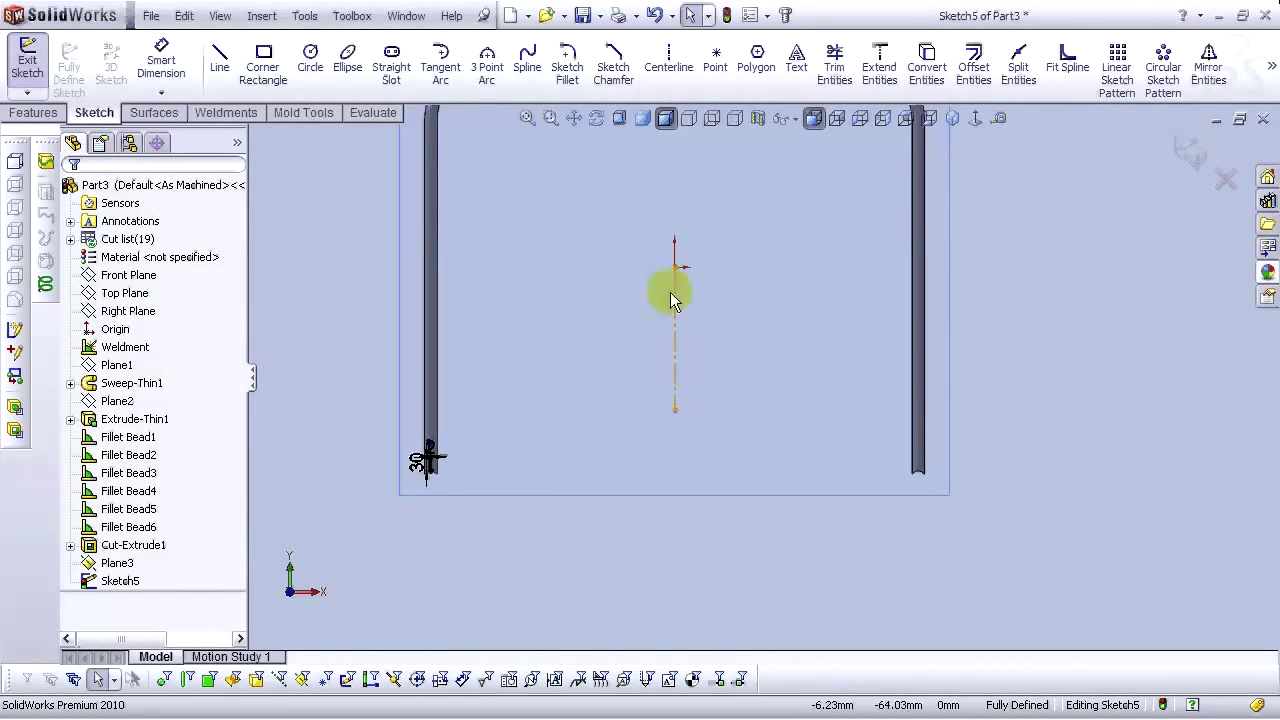
click(1208, 65)
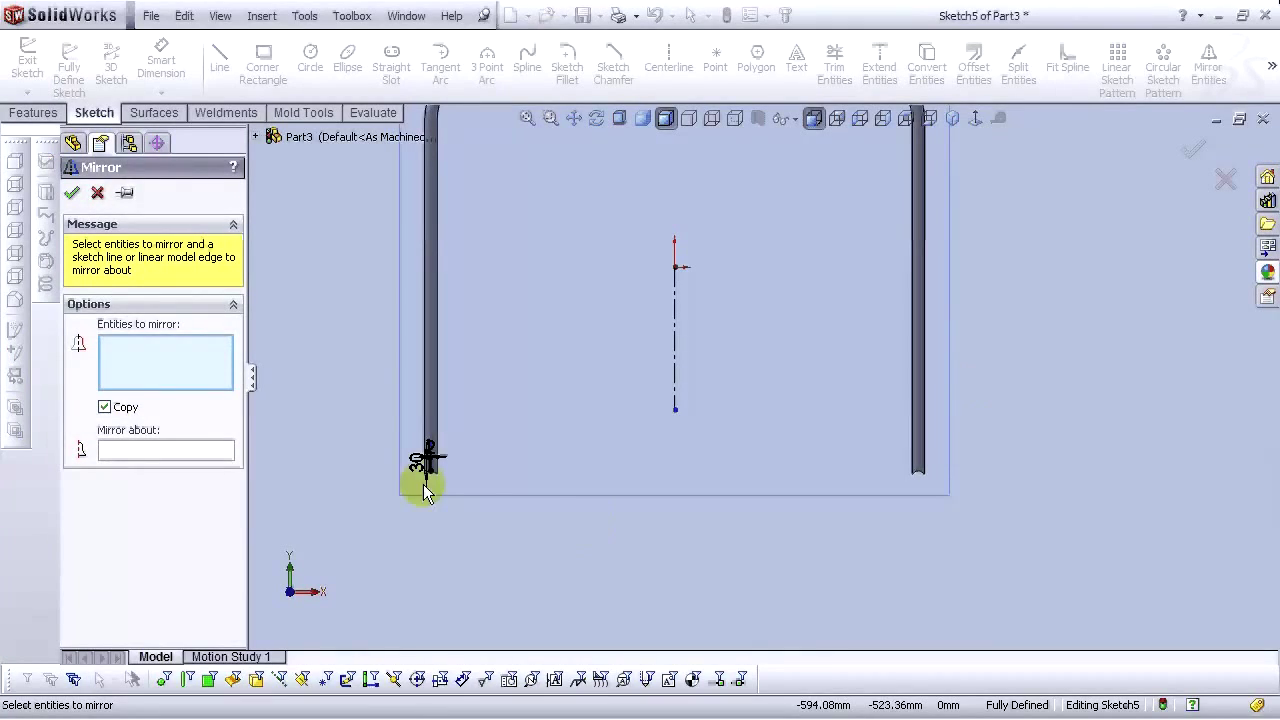
drag(380, 394, 476, 491)
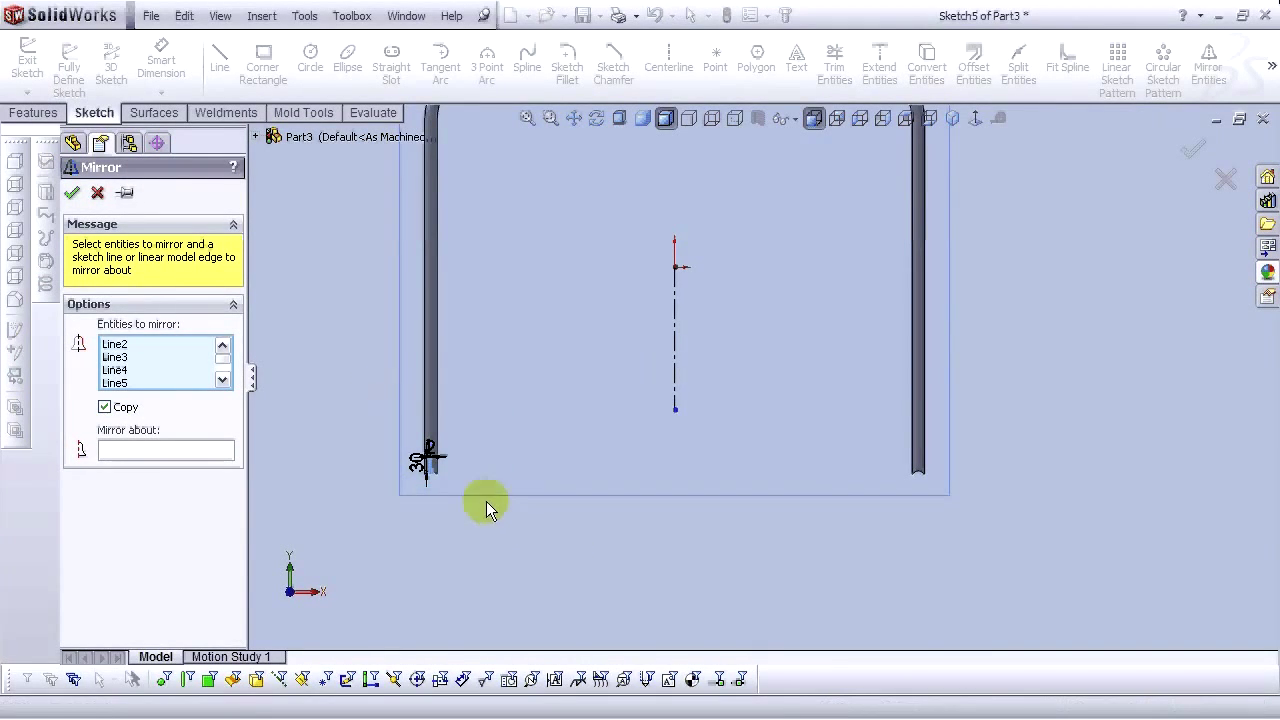
click(186, 451)
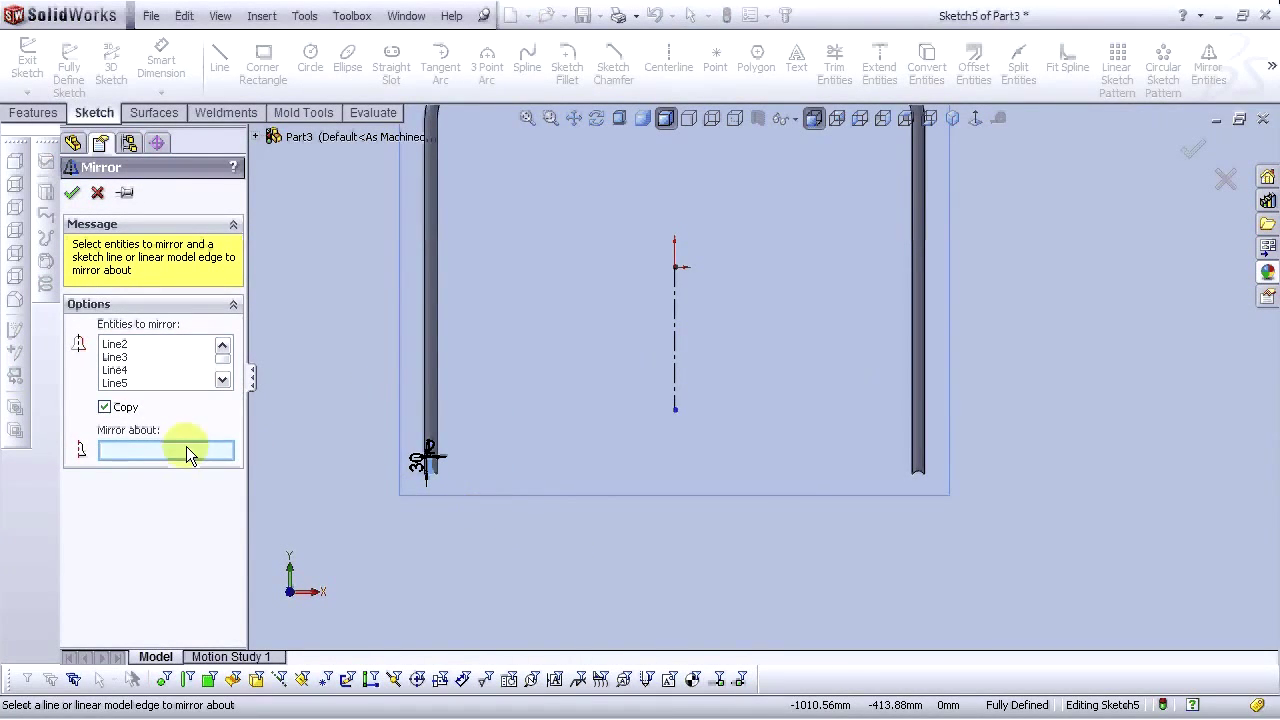
click(676, 314)
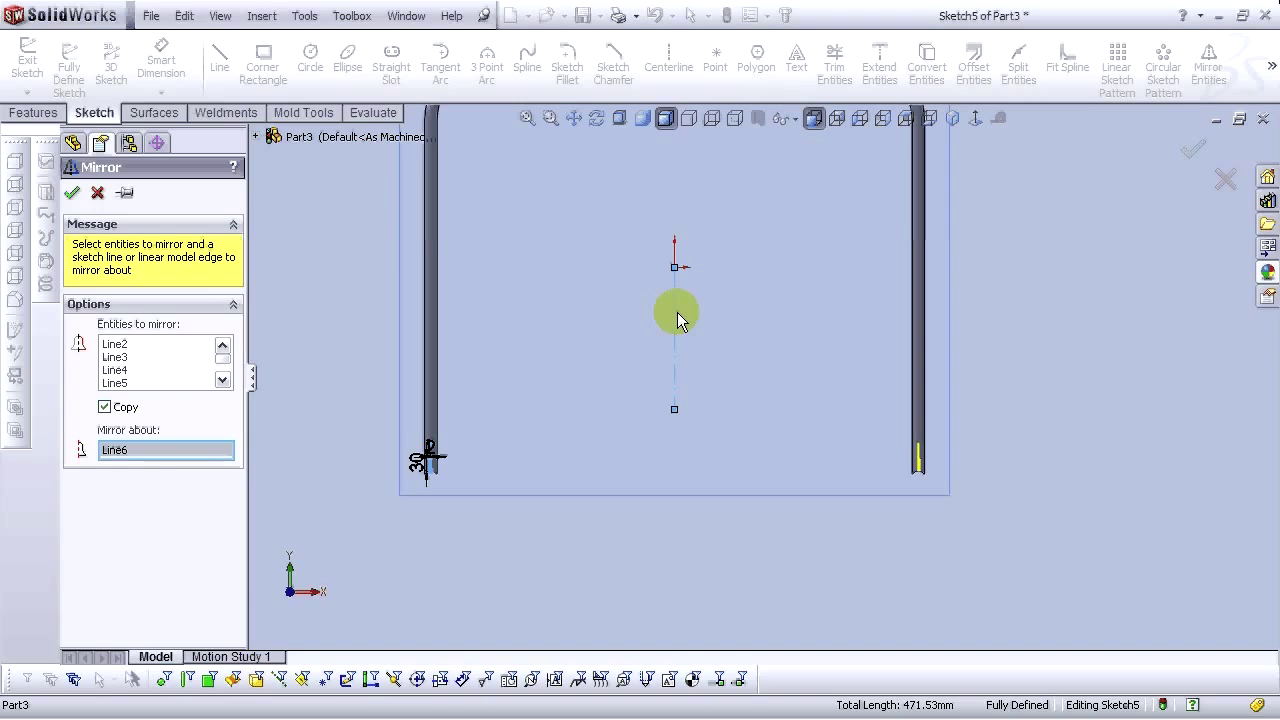
key(Return)
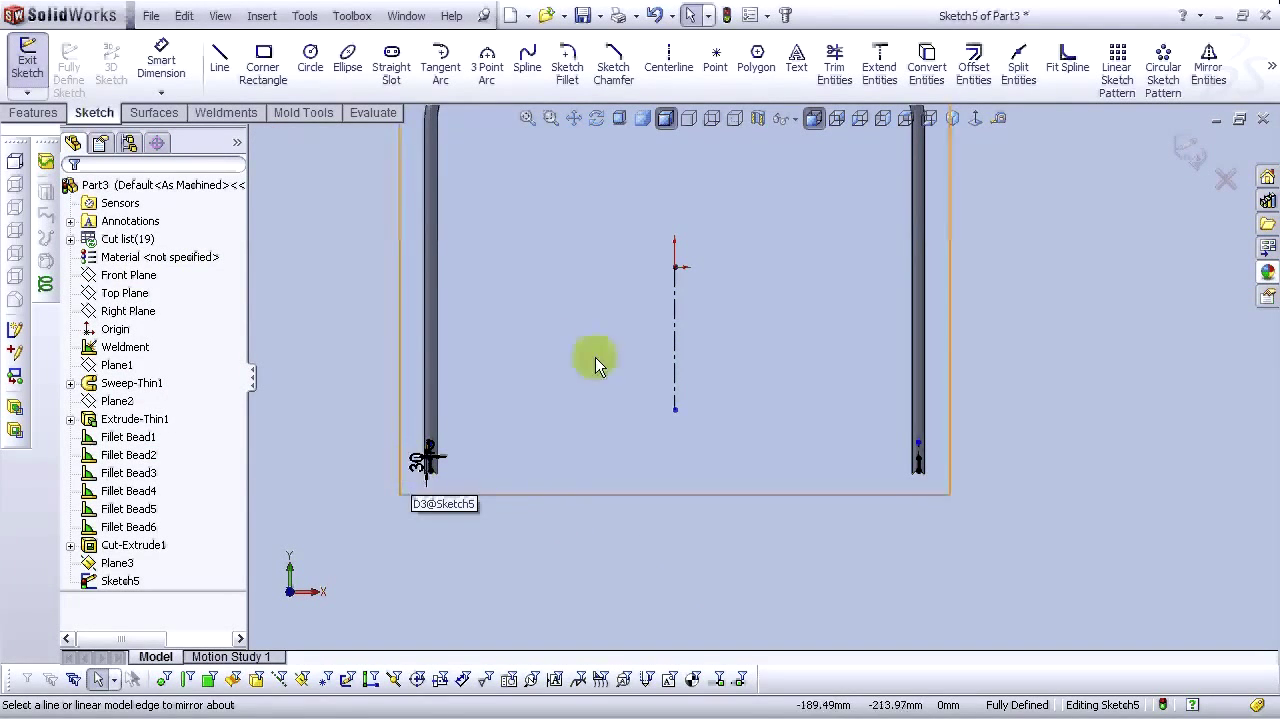
Exit Sketch5 in isometric view and hide Plane3
click(952, 118)
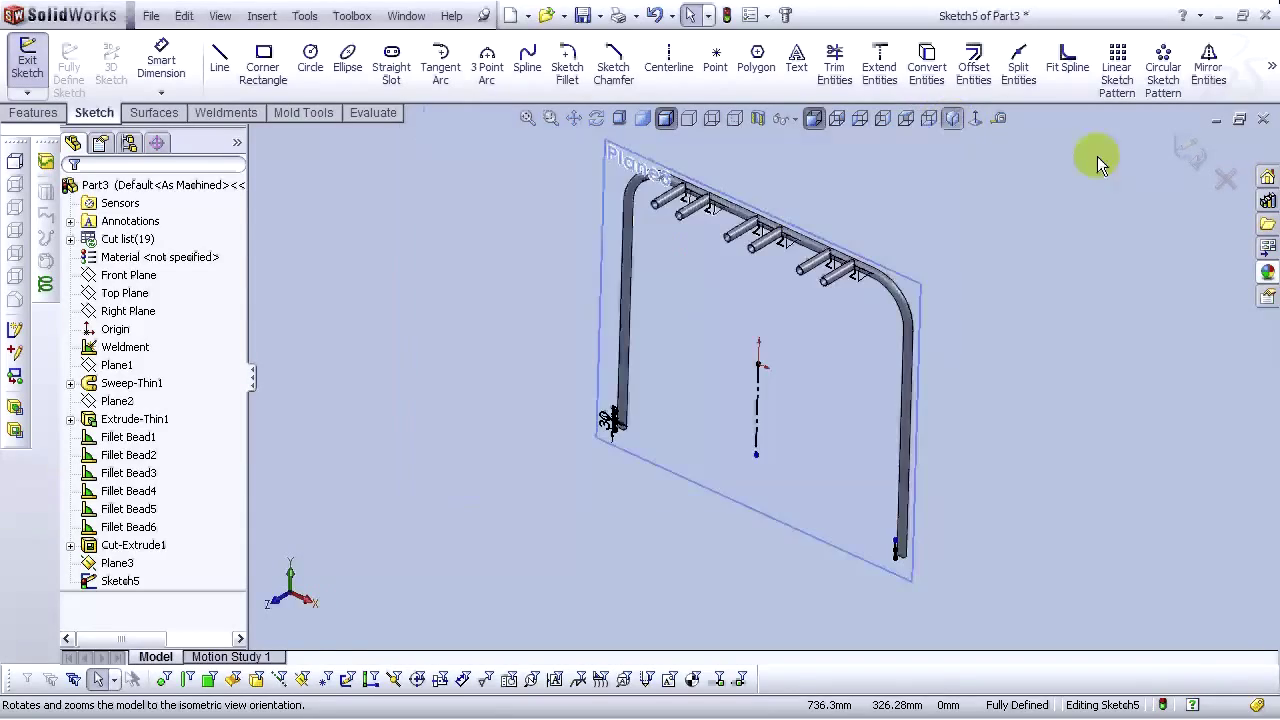
click(1186, 147)
click(1065, 158)
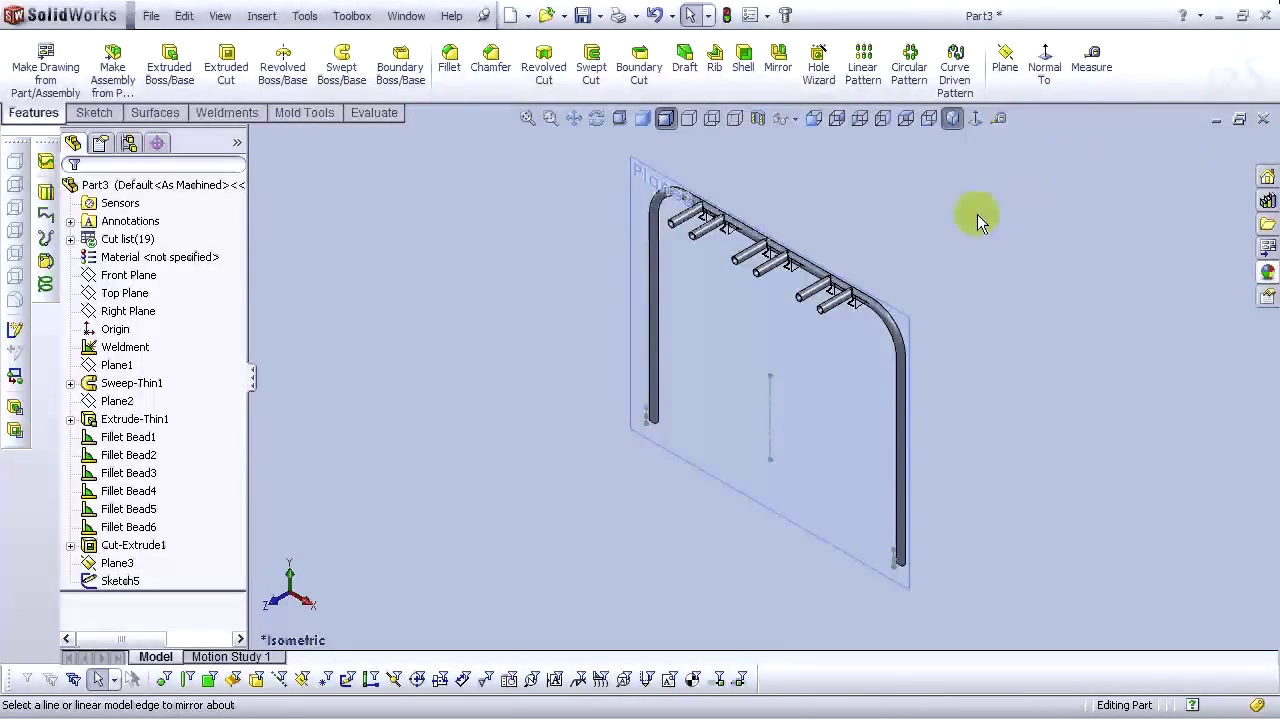
click(735, 430)
click(829, 373)
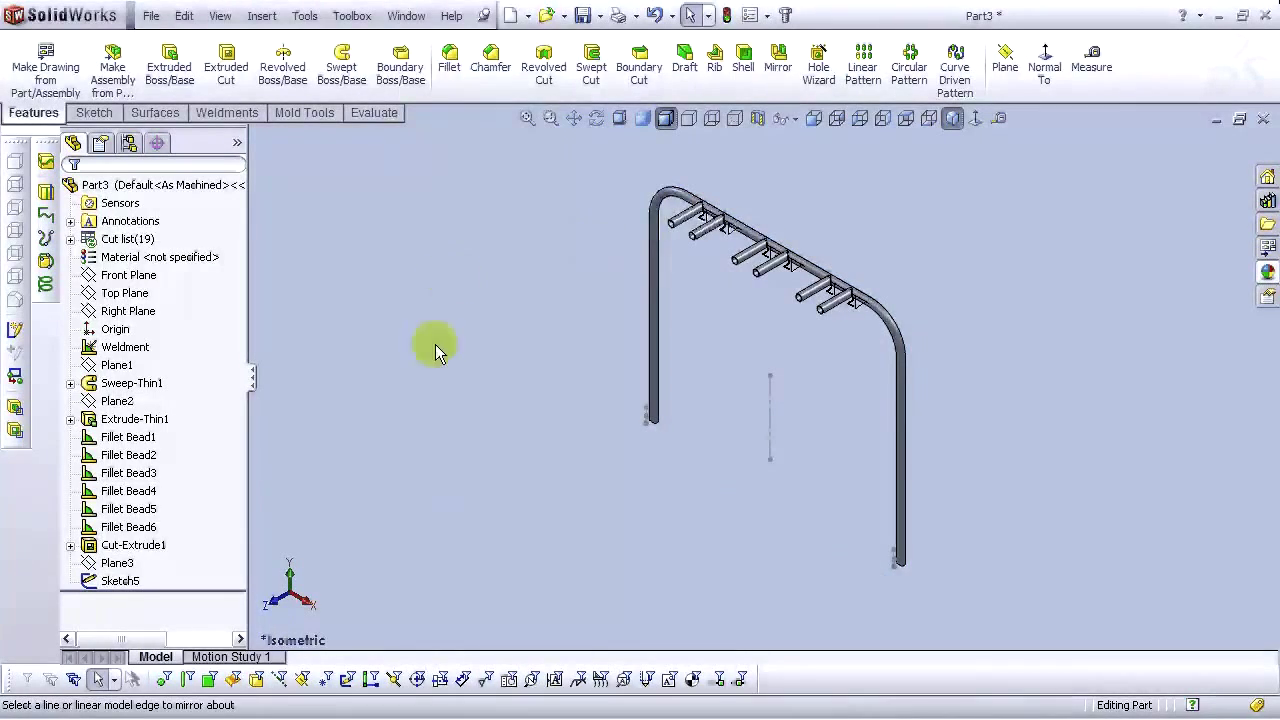
scroll(700, 440, down, 5)
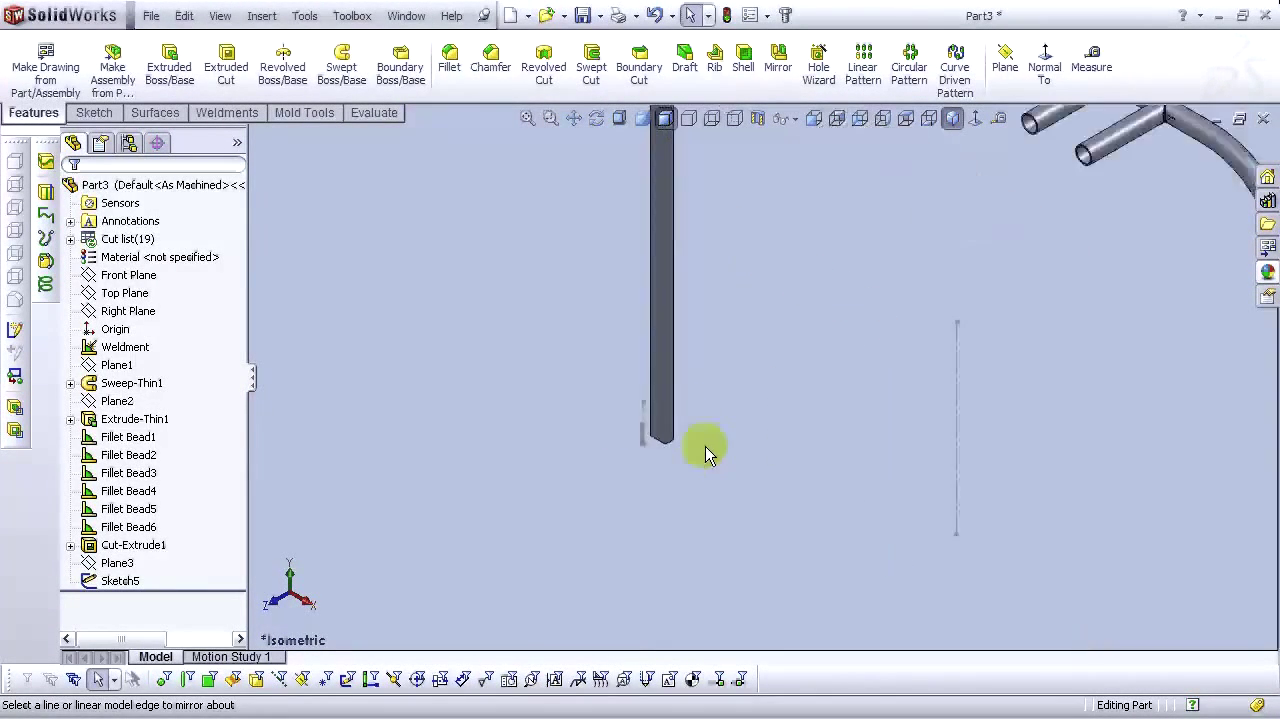
click(173, 80)
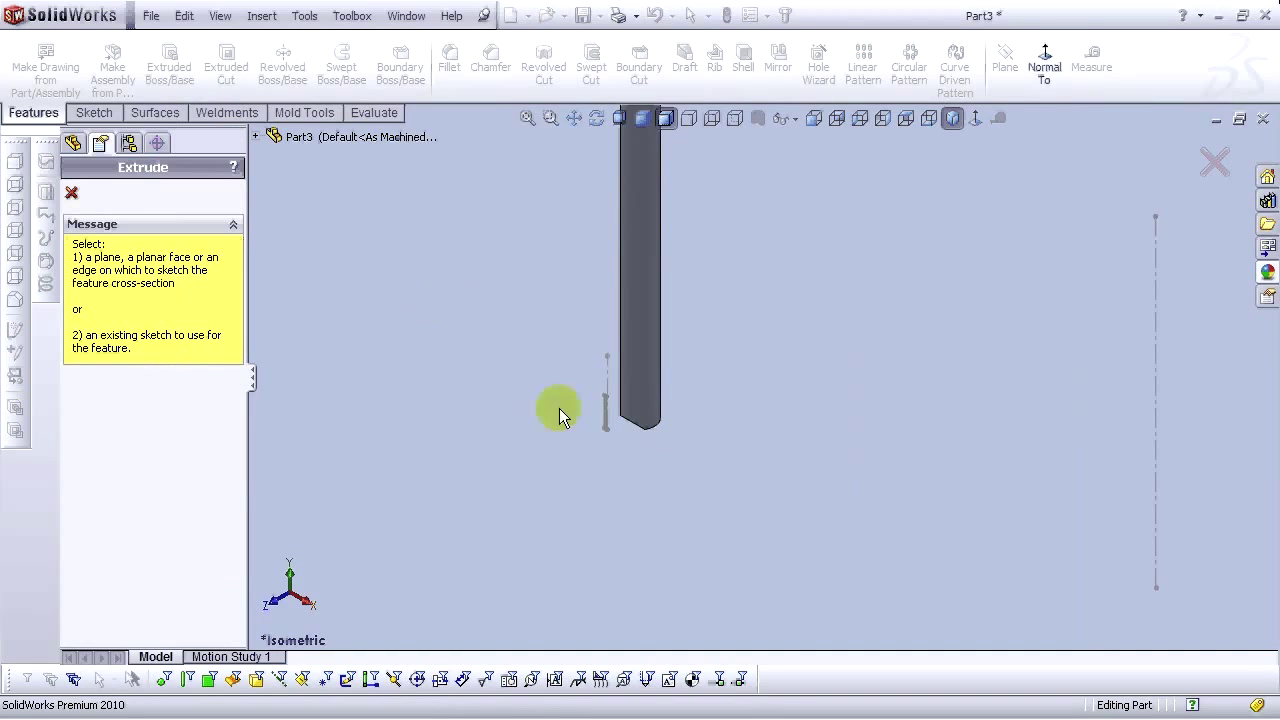
Extrude Sketch5 in the reversed direction, Up To Next, forming the Boss-Extrude1 plate
scroll(559, 408, down, 5)
click(643, 406)
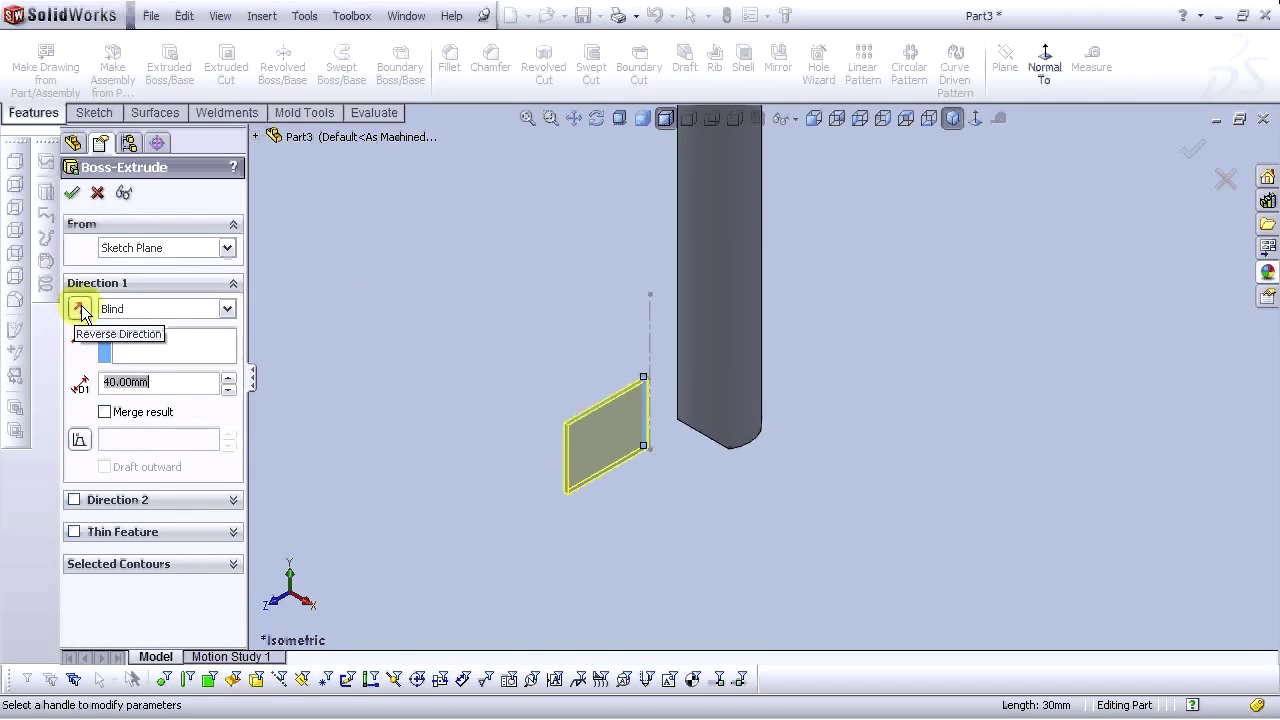
click(80, 309)
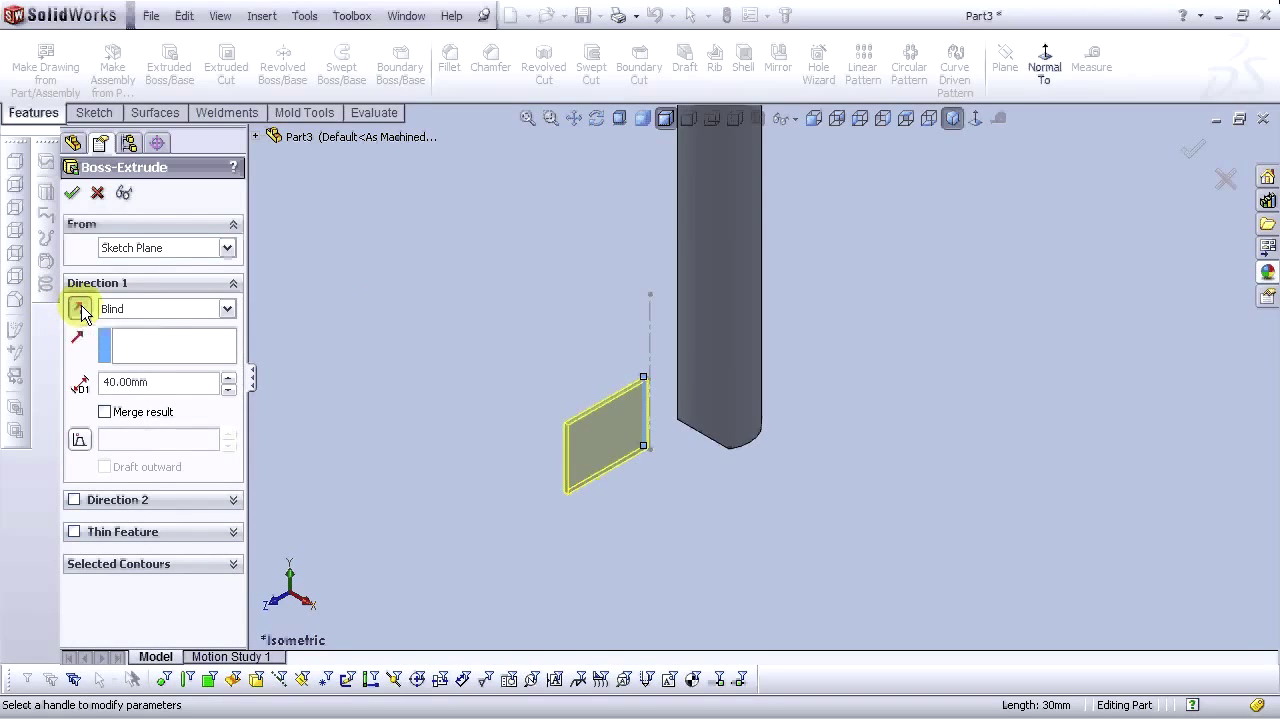
click(154, 308)
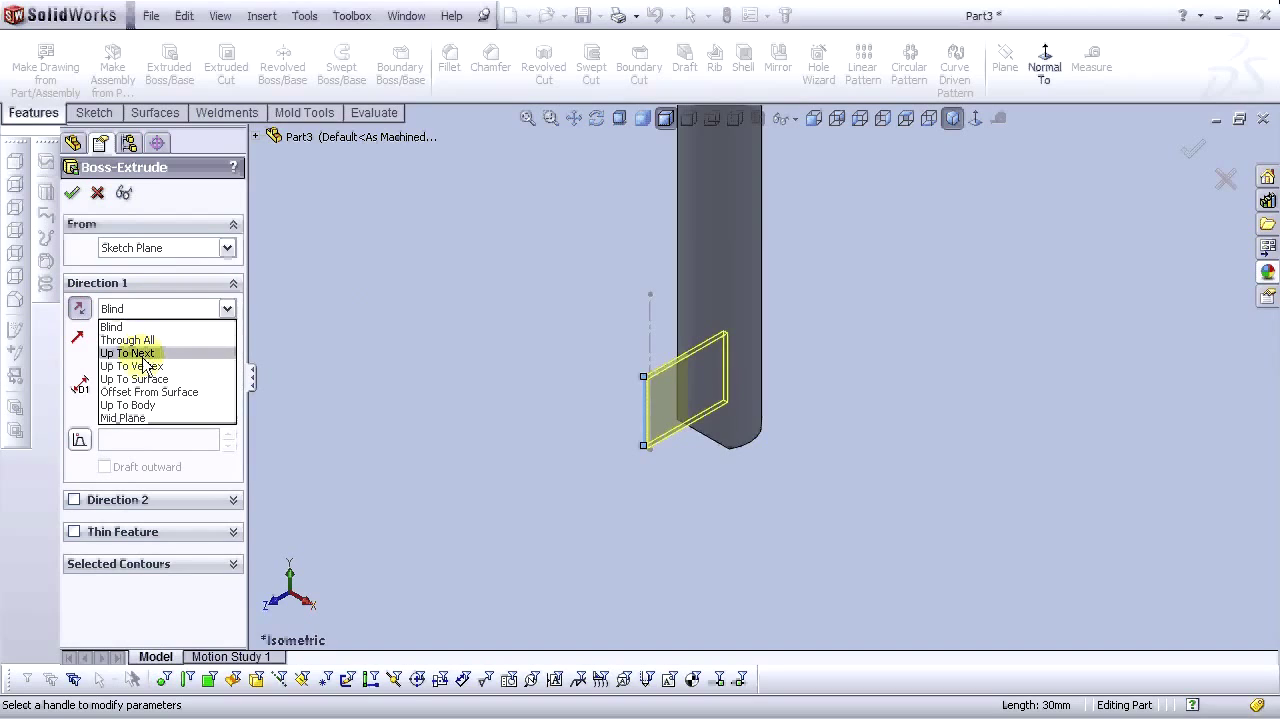
click(144, 355)
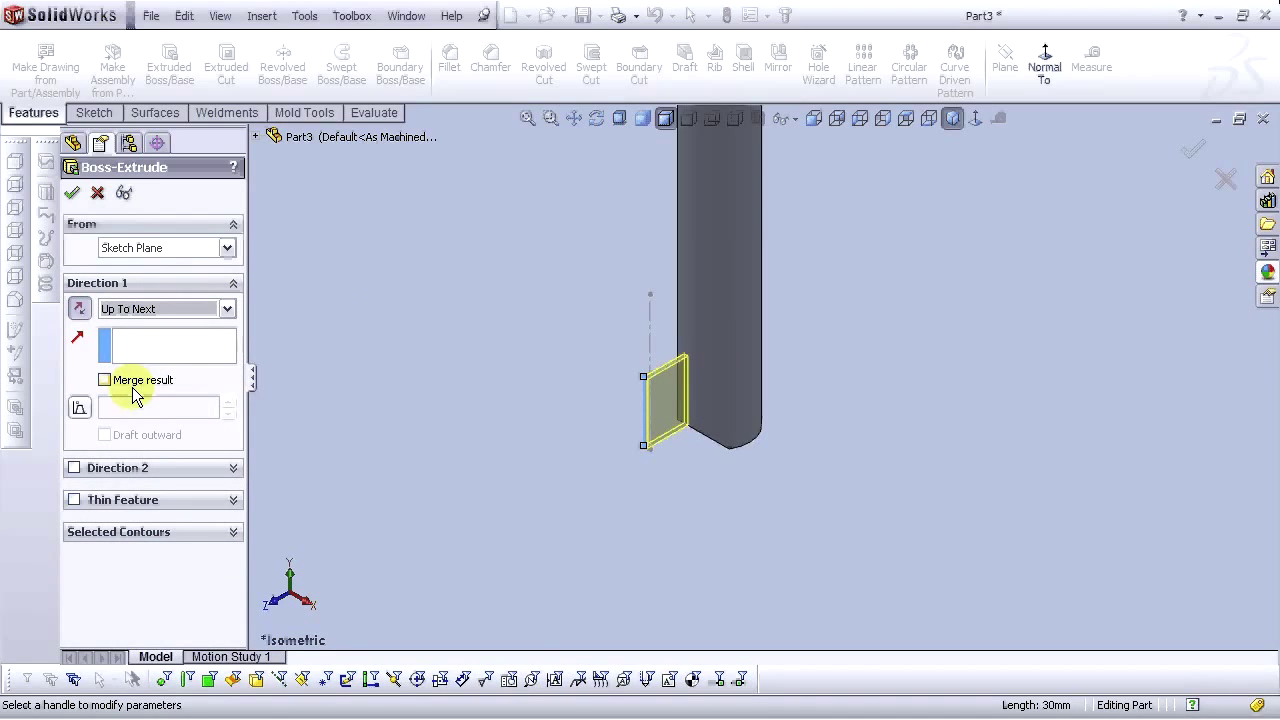
click(71, 192)
click(459, 319)
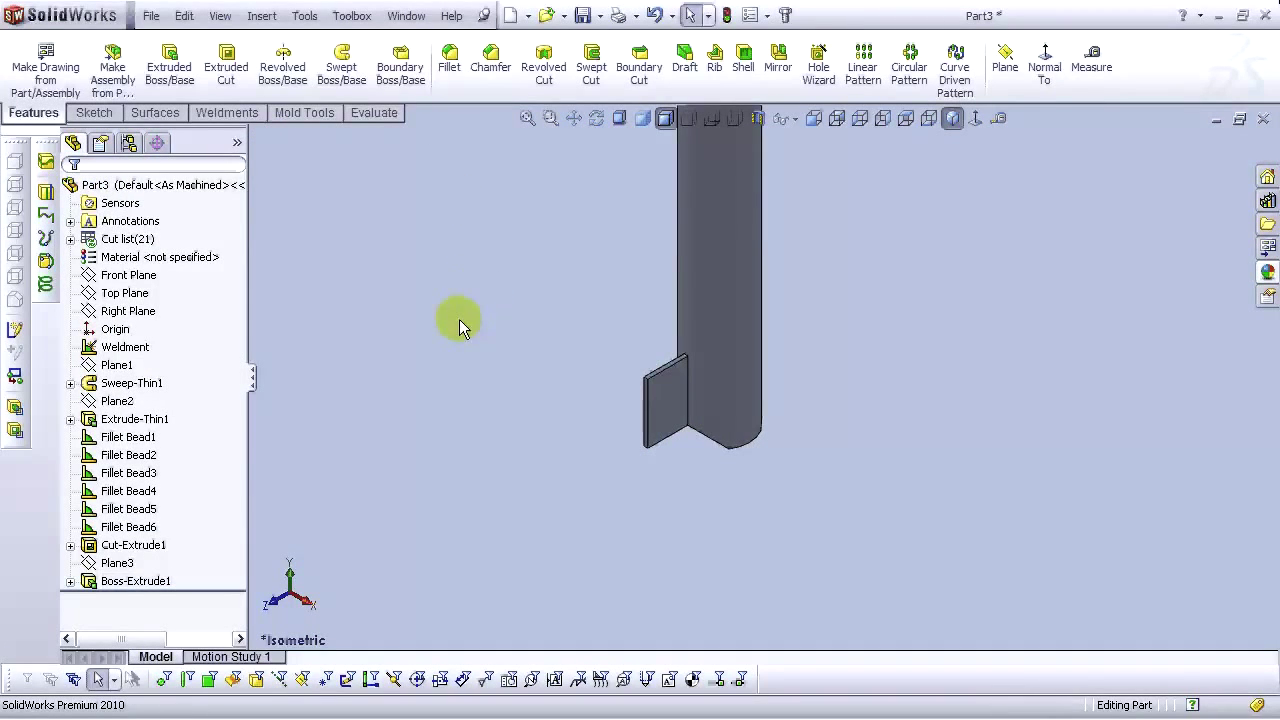
Chamfer the plate's top and bottom edges 5 mm at 45° as Chamfer1
scroll(899, 442, up, 5)
scroll(769, 392, down, 10)
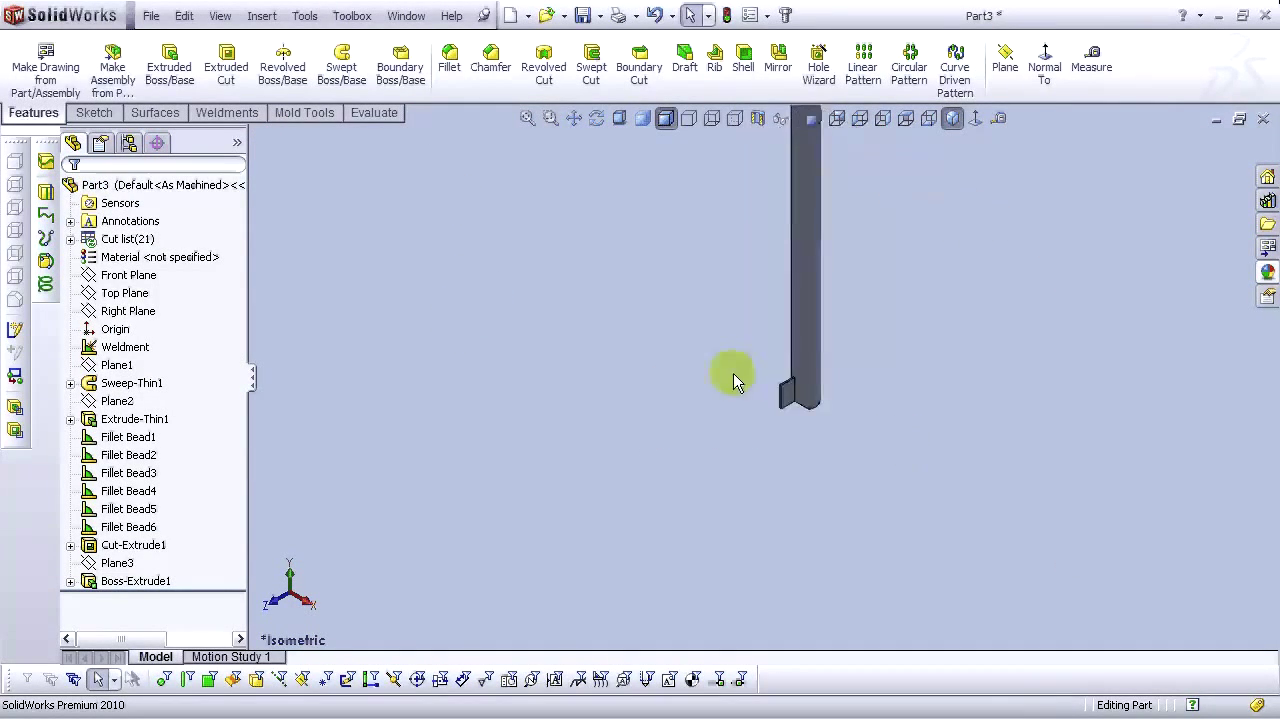
middle_drag(626, 390, 782, 316)
click(491, 66)
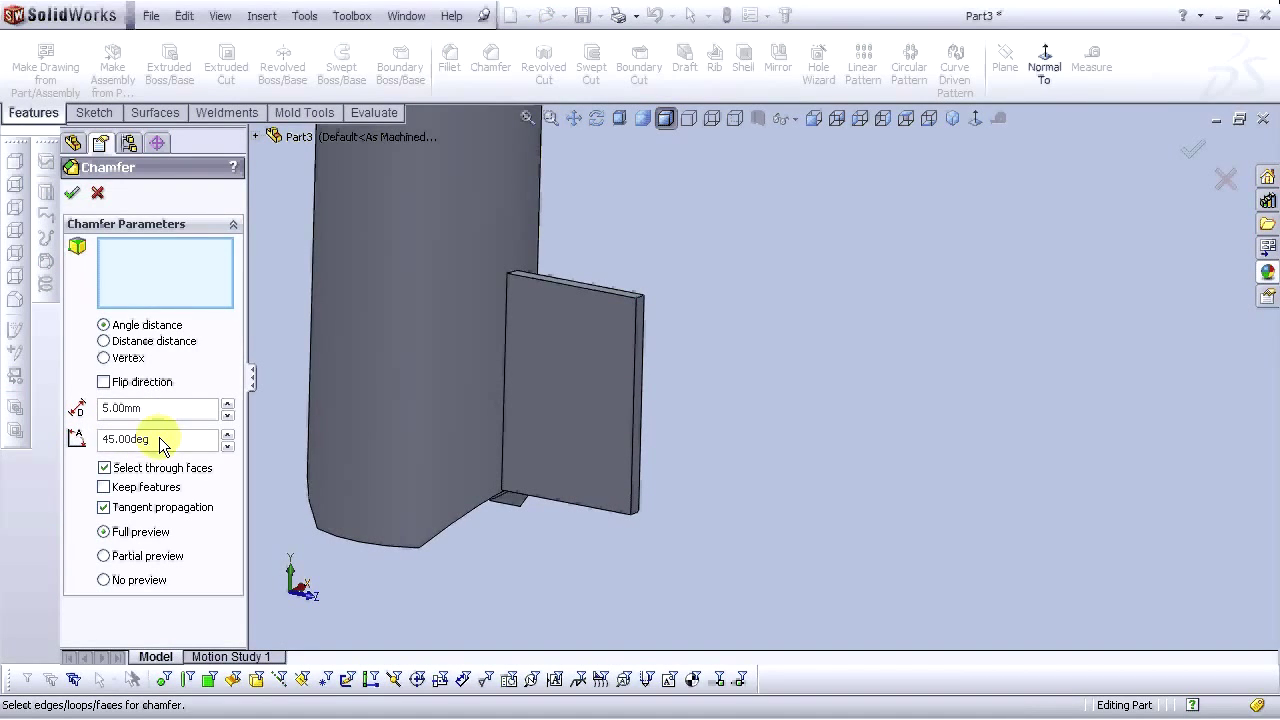
scroll(640, 298, down, 3)
click(647, 302)
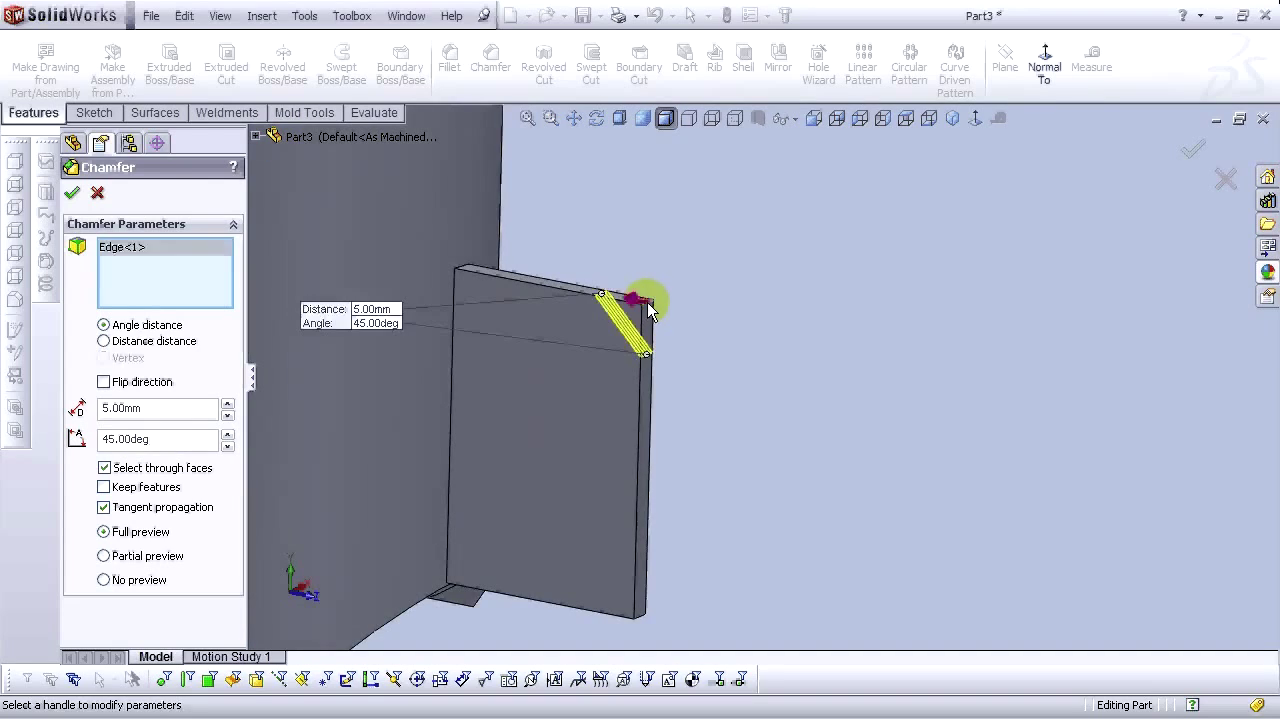
click(640, 620)
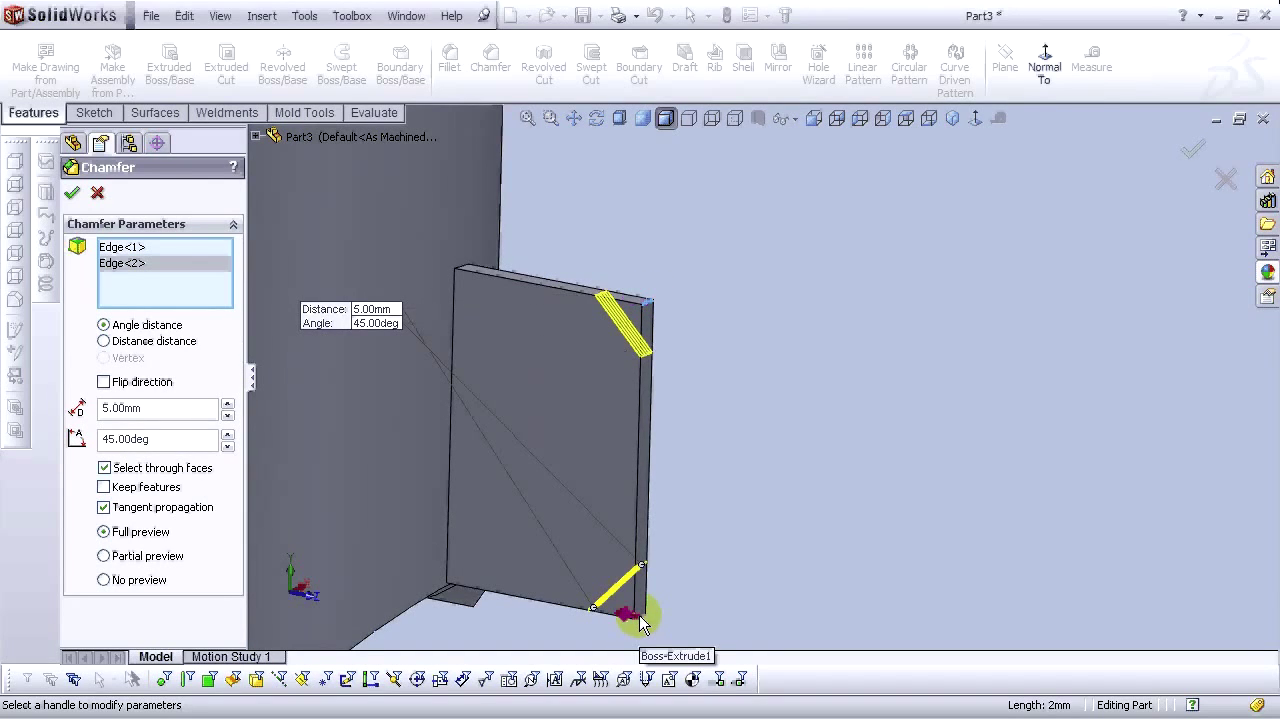
scroll(891, 415, down, 3)
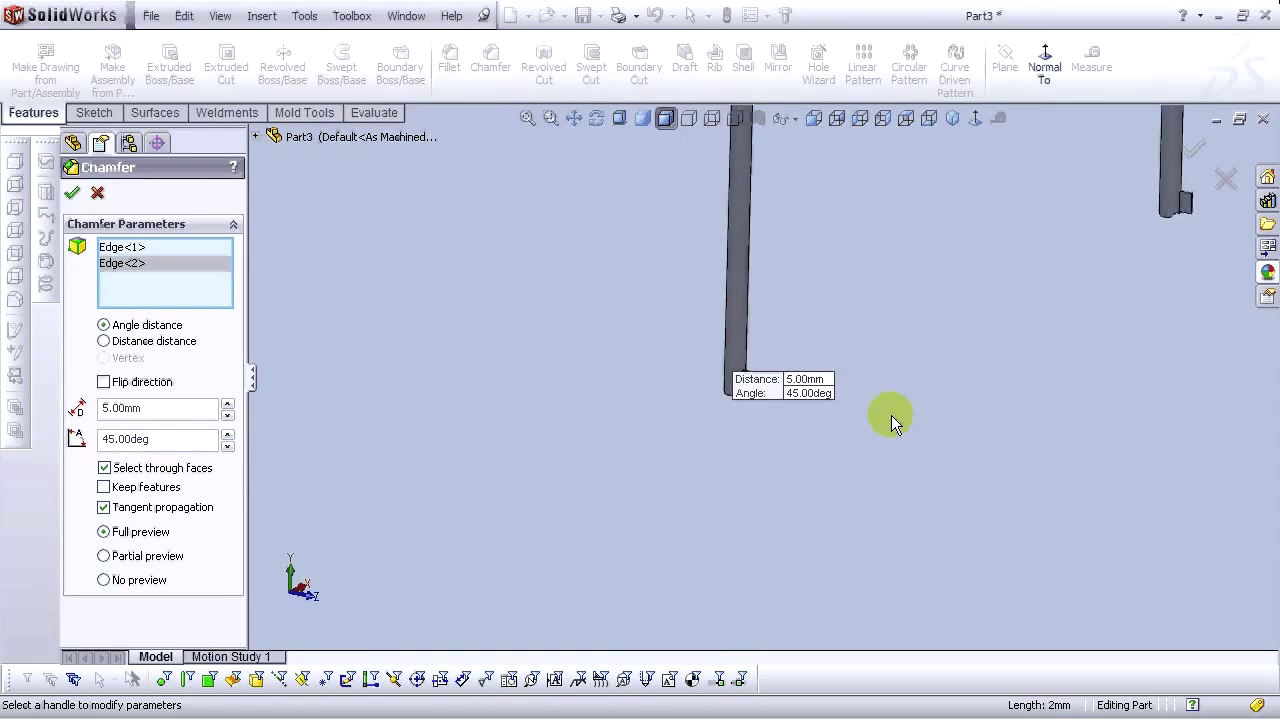
middle_drag(1265, 232, 851, 198)
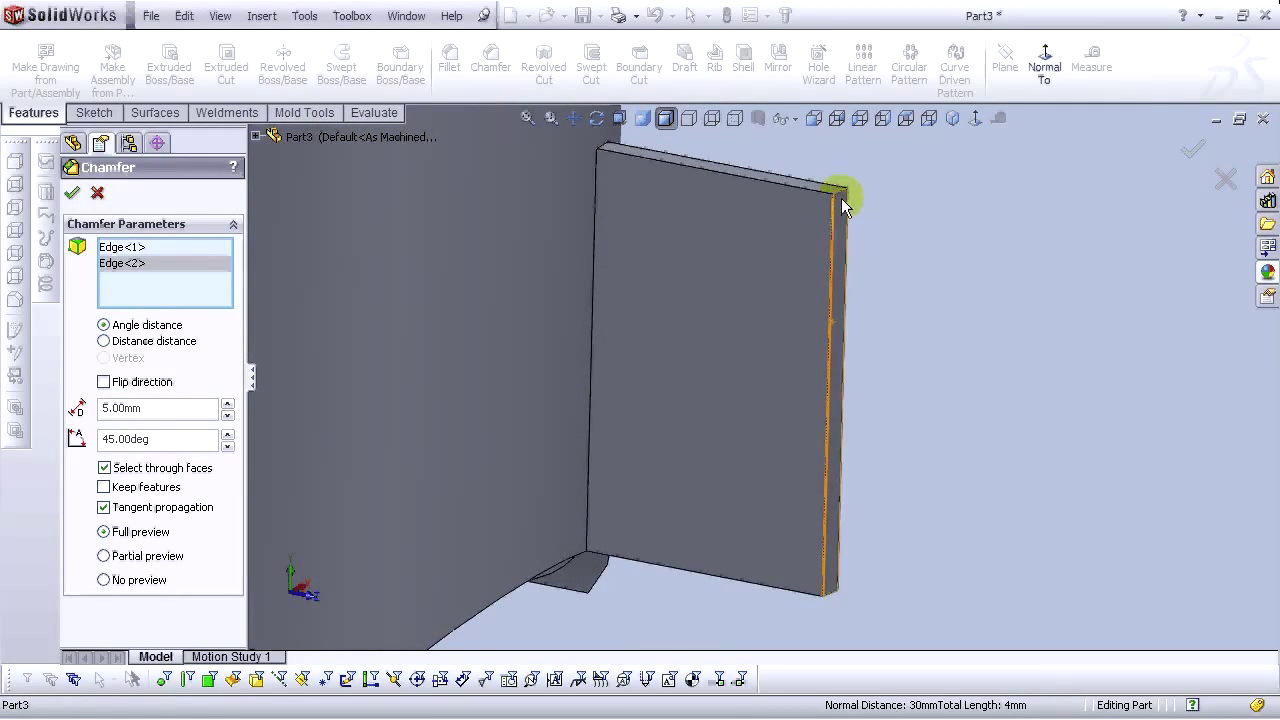
click(71, 192)
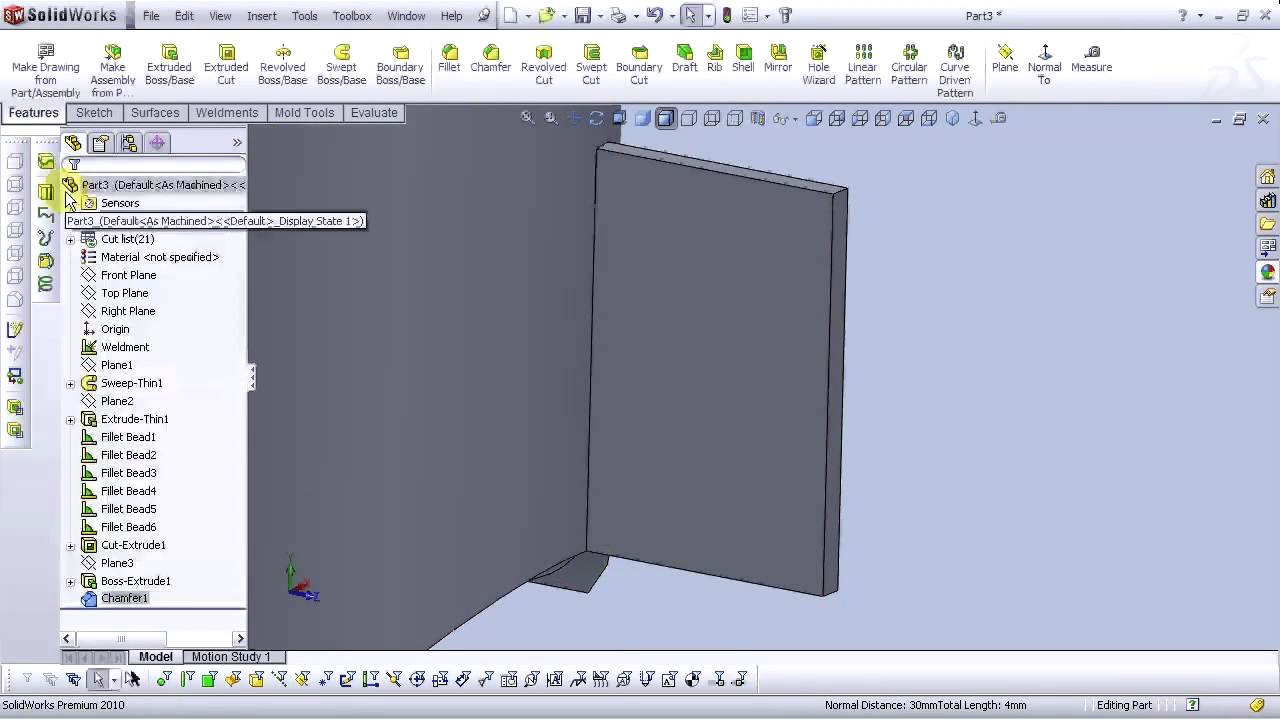
Add Chamfer2, 5 mm at 45°, on the plate's right vertical and bottom edges
click(490, 60)
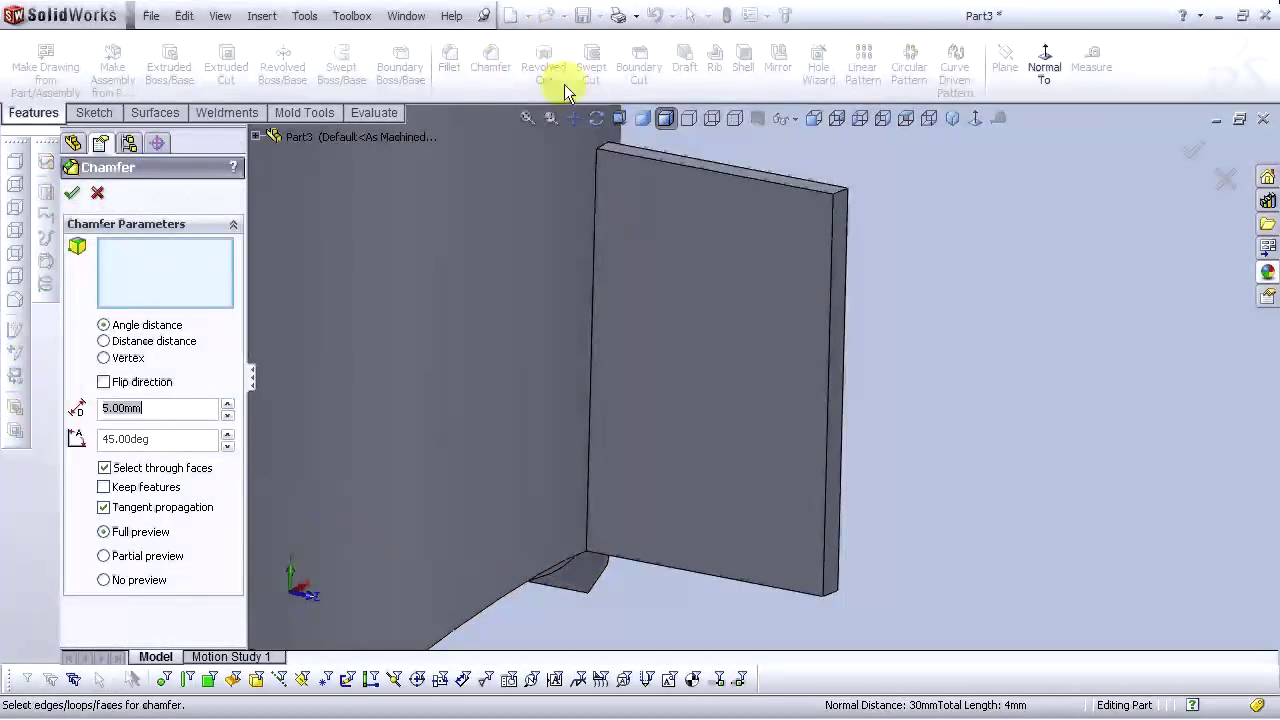
click(843, 191)
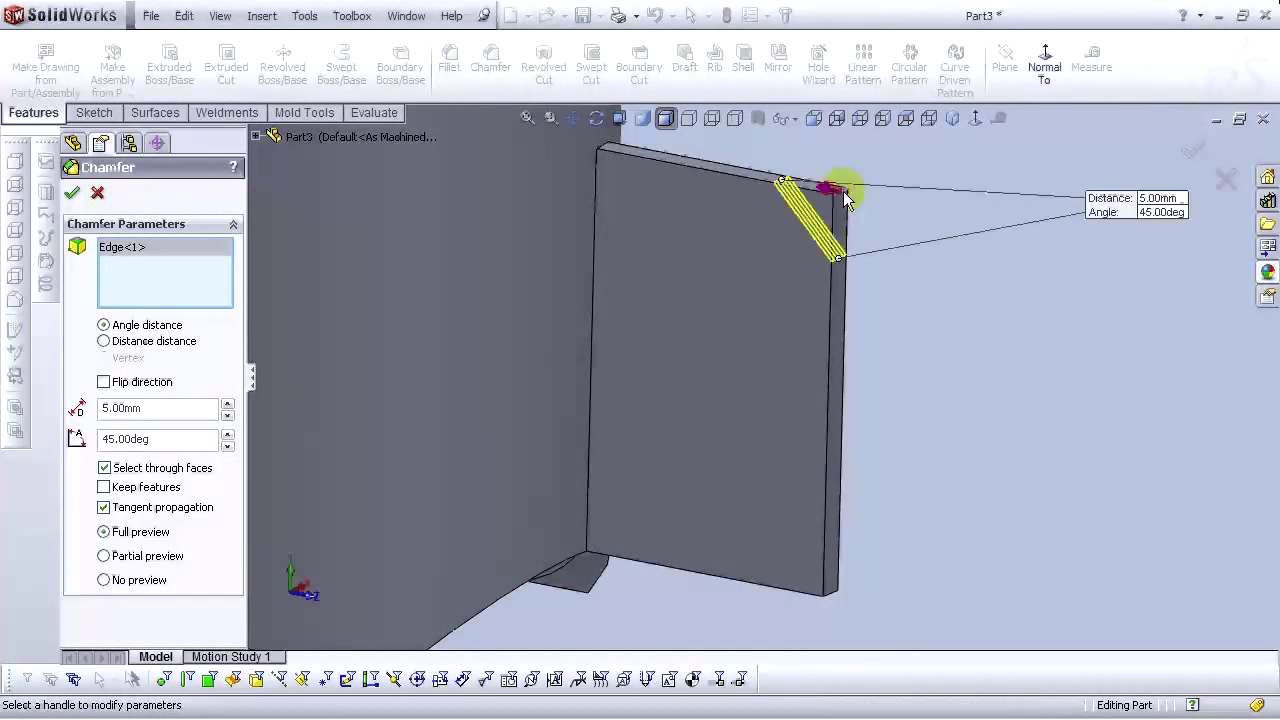
click(834, 596)
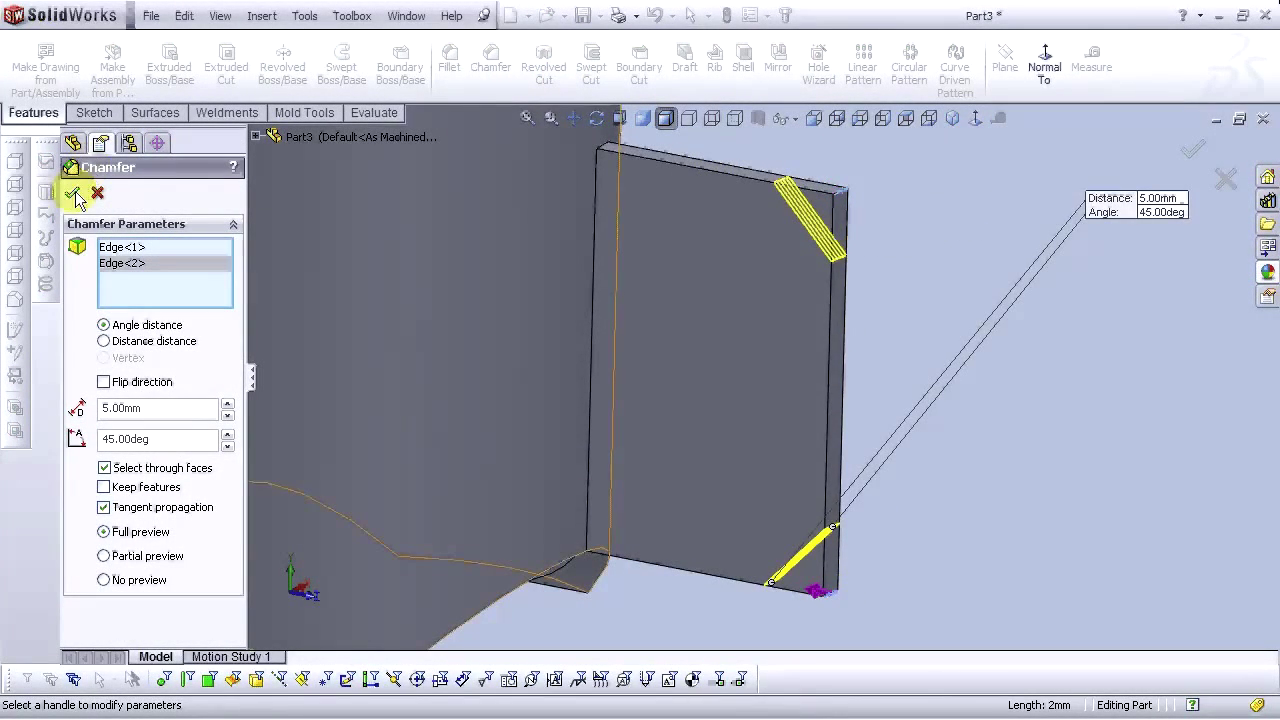
click(1193, 148)
middle_drag(1193, 148, 508, 498)
scroll(505, 498, down, 5)
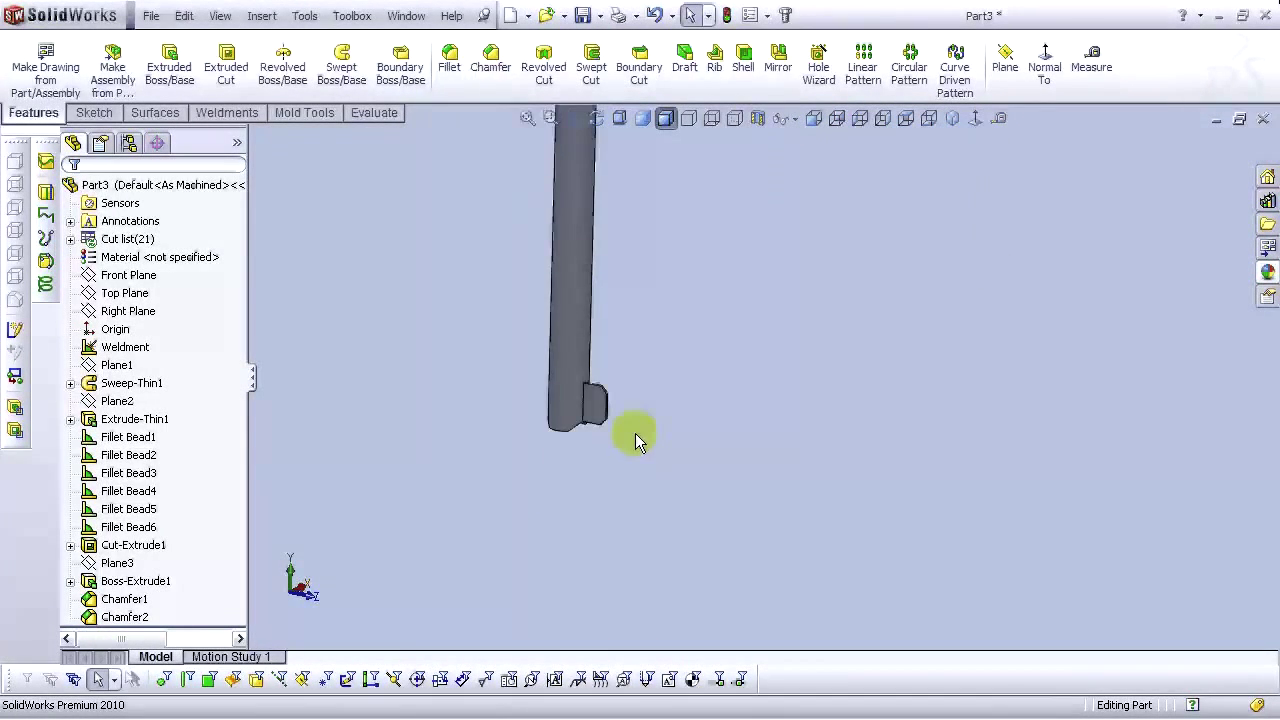
scroll(636, 424, down, 3)
middle_drag(614, 391, 595, 358)
Start a sketch on the tab face, view it face-on, and draw a circle
scroll(593, 330, down, 2)
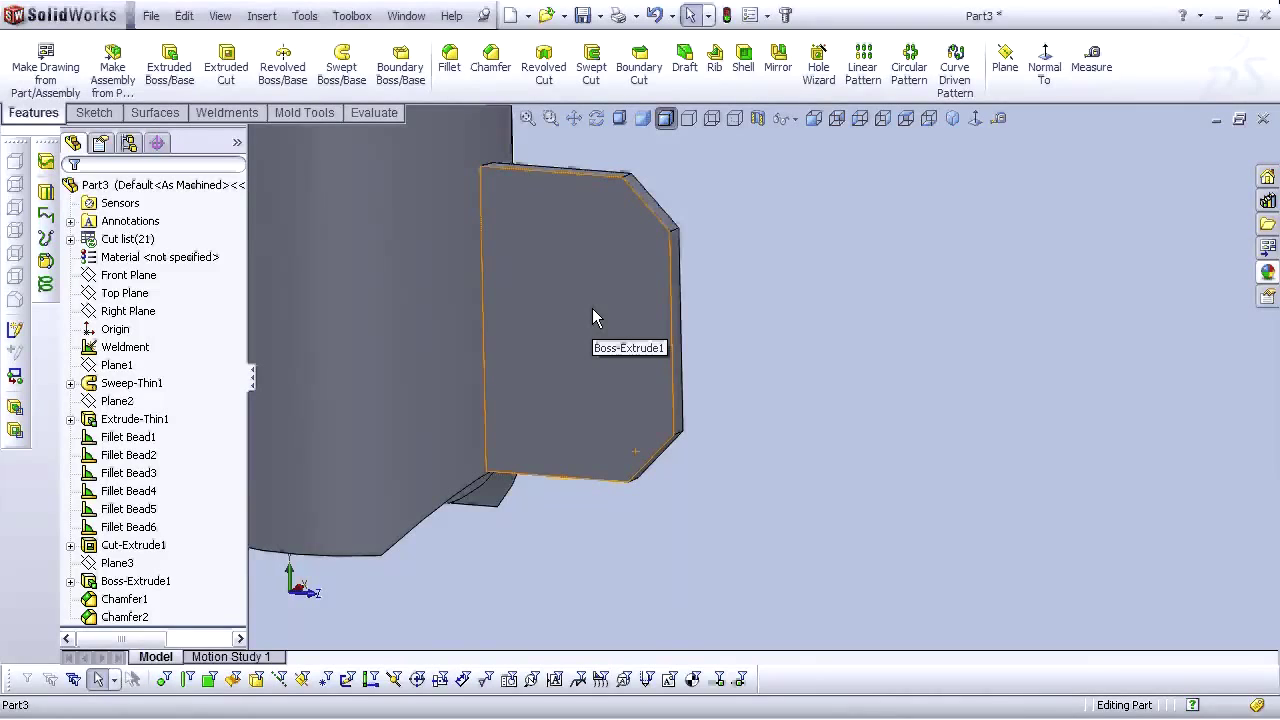
click(593, 310)
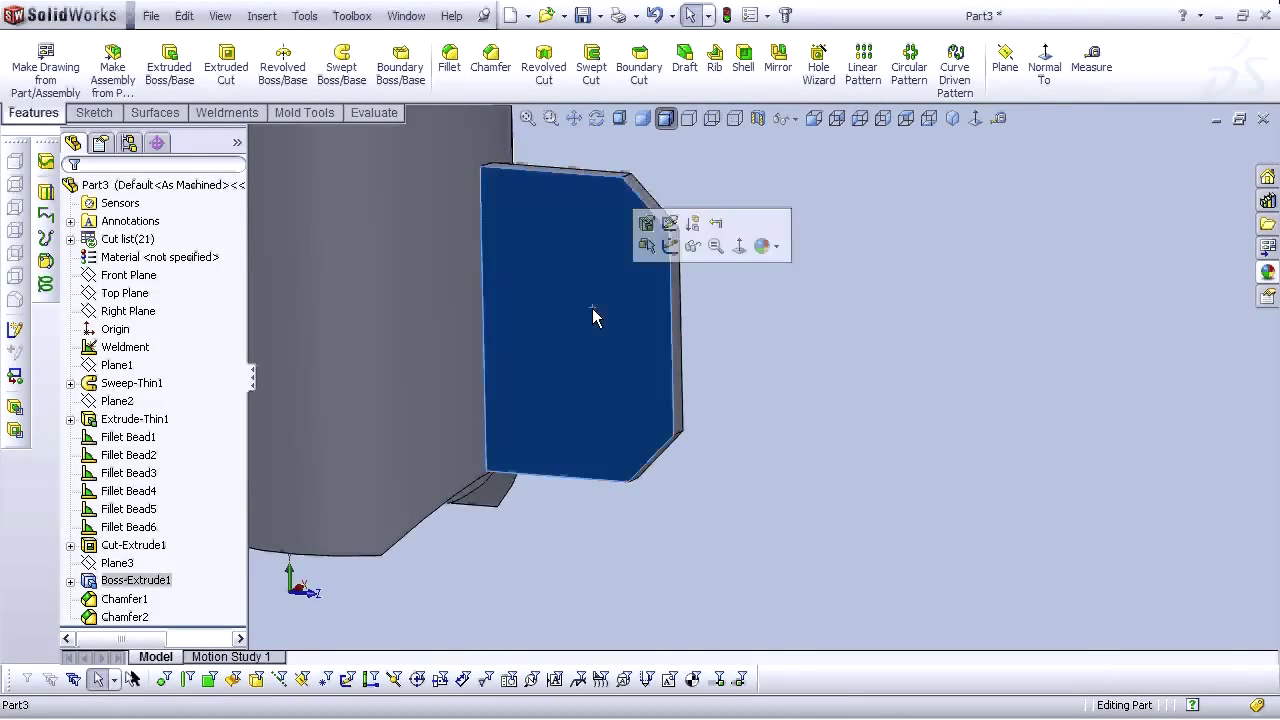
click(670, 246)
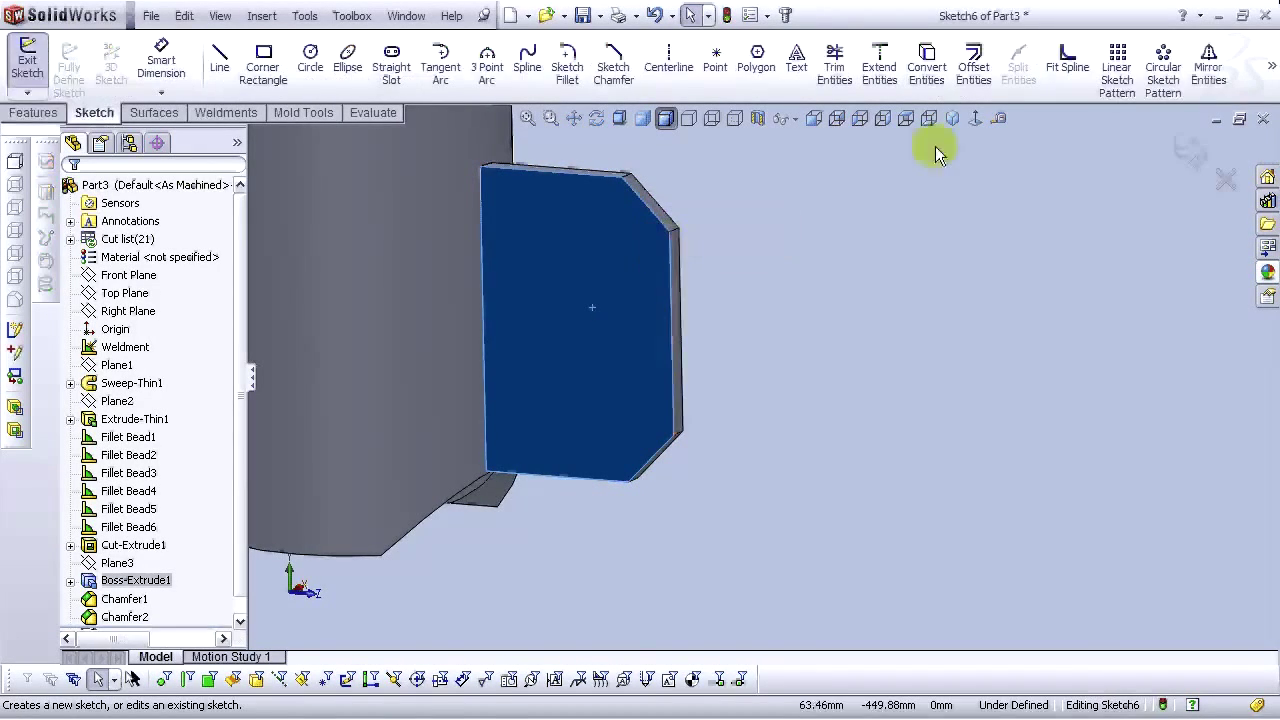
click(975, 120)
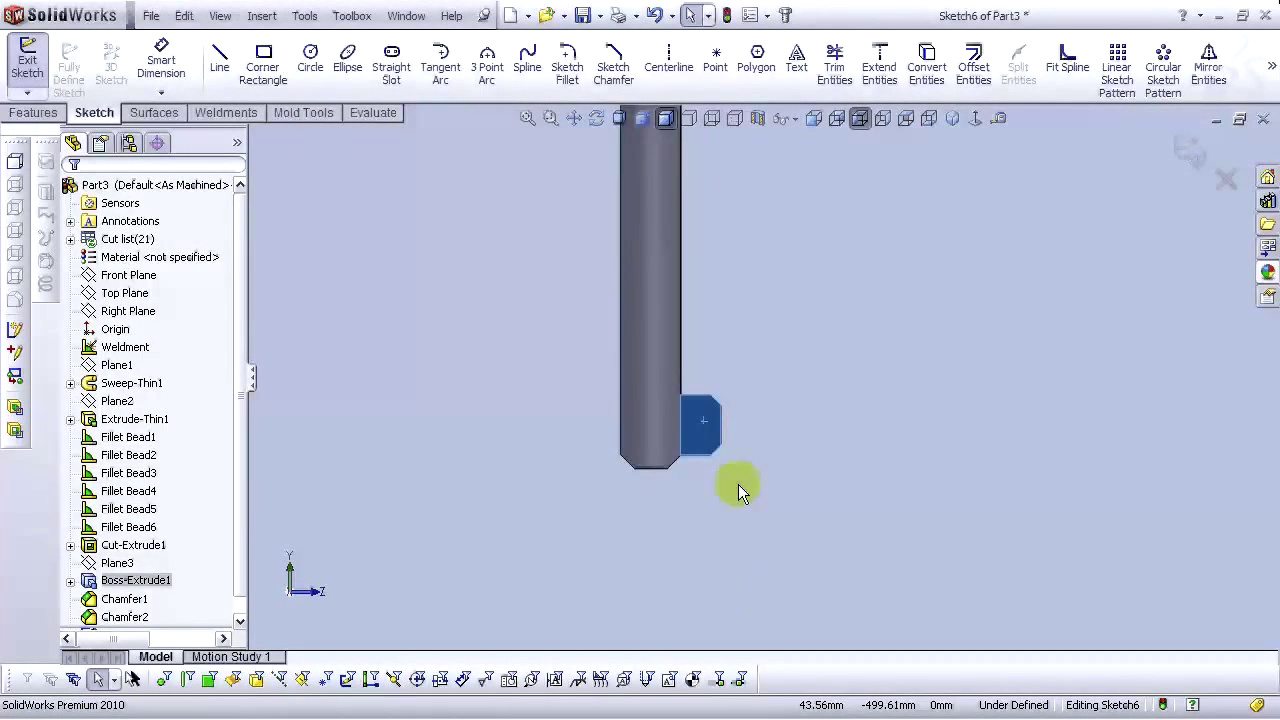
scroll(724, 430, down, 5)
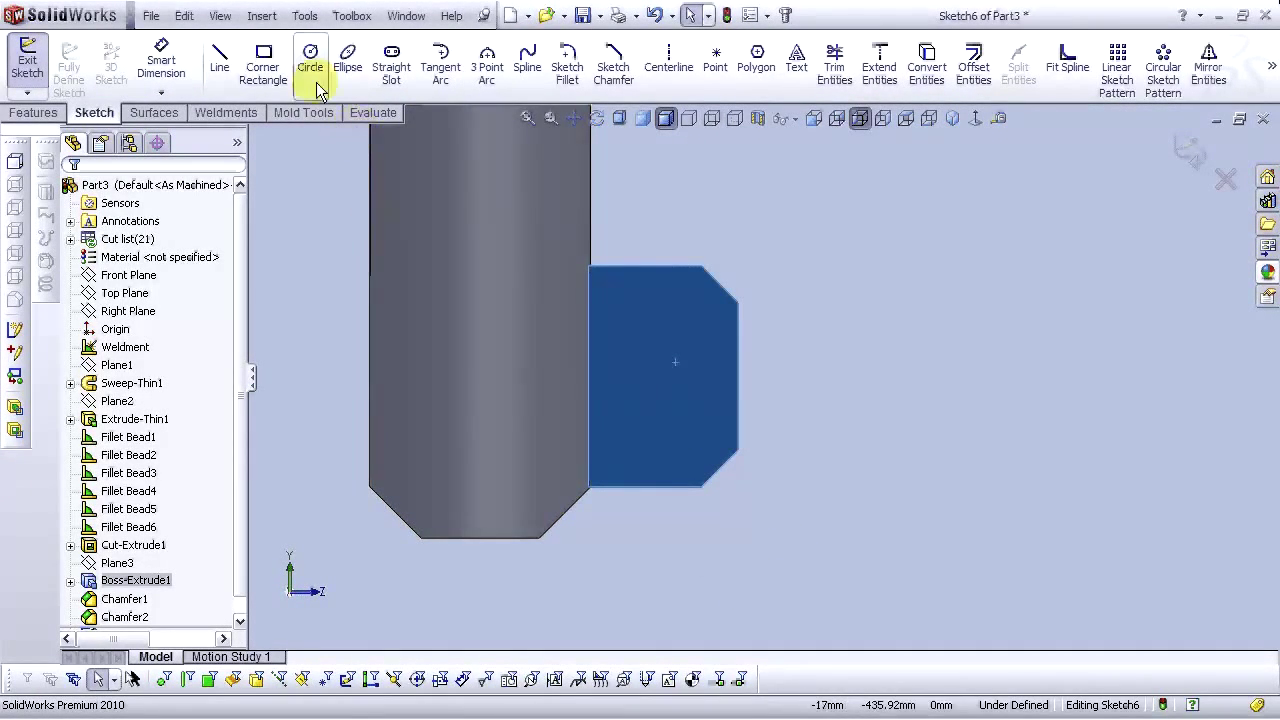
click(311, 72)
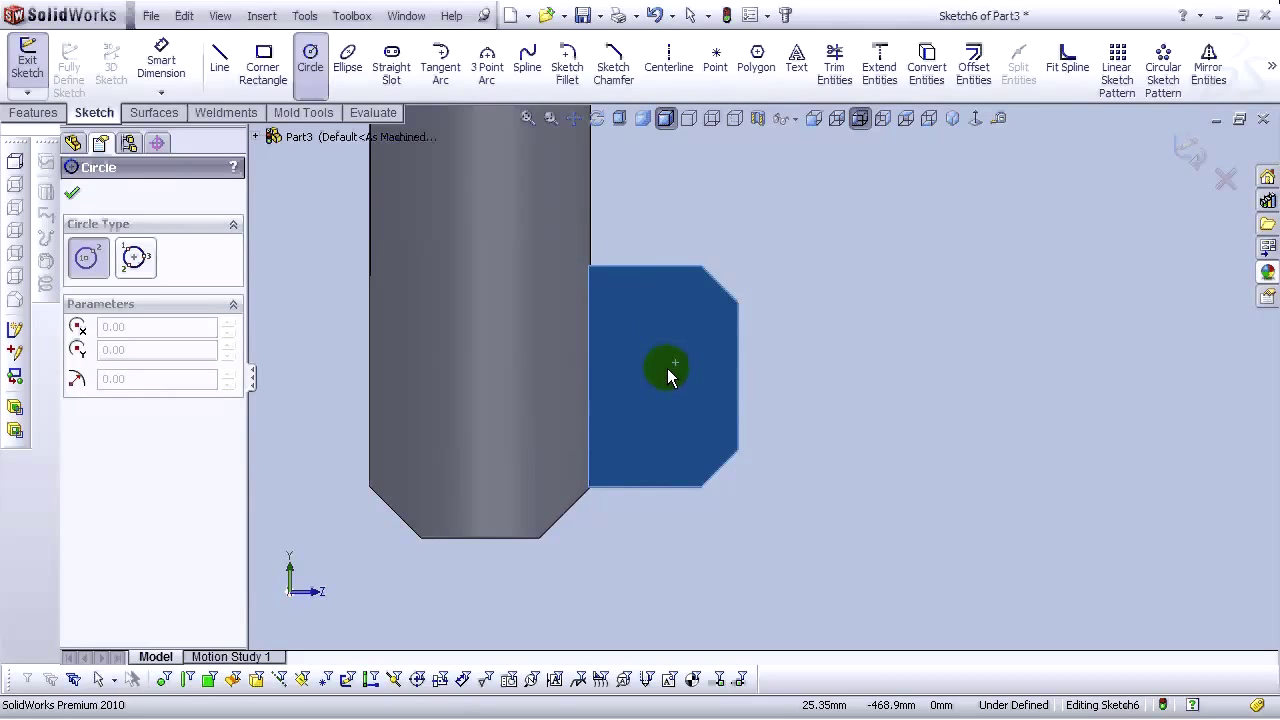
drag(658, 368, 637, 345)
key(Escape)
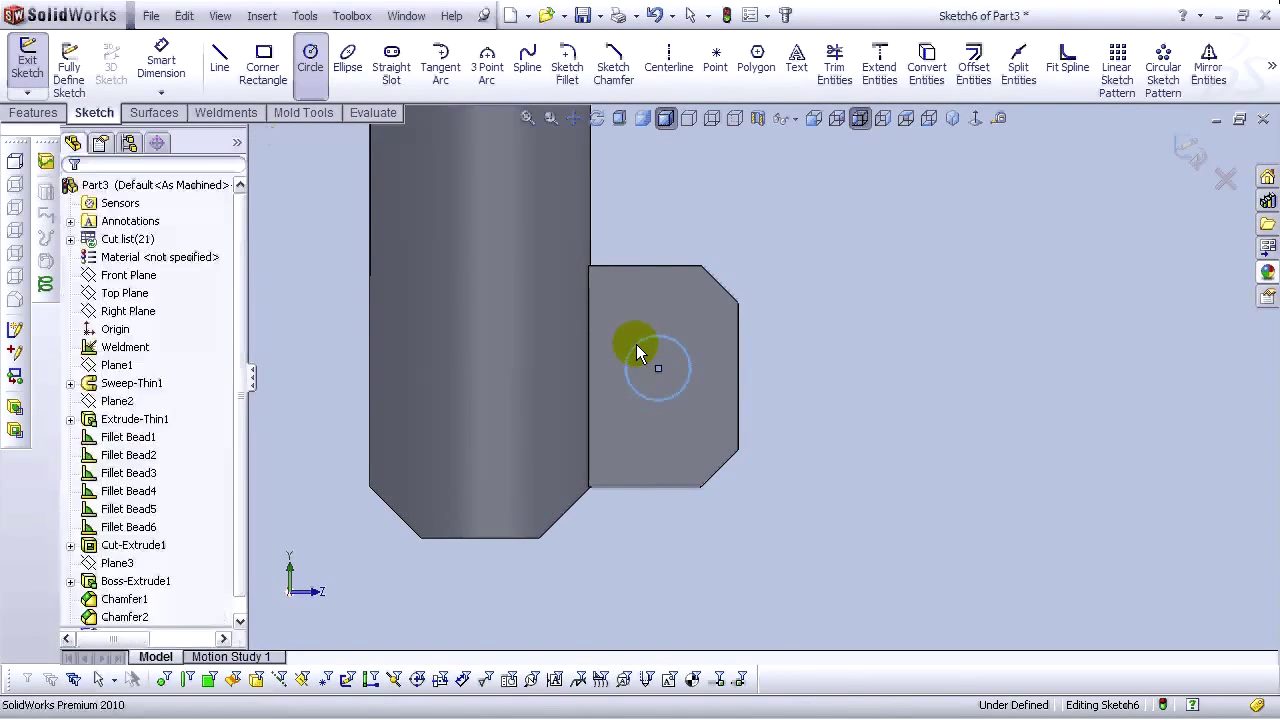
Dimension the circle to Ø6.5 mm and 10 mm from the tab's right edge
click(161, 62)
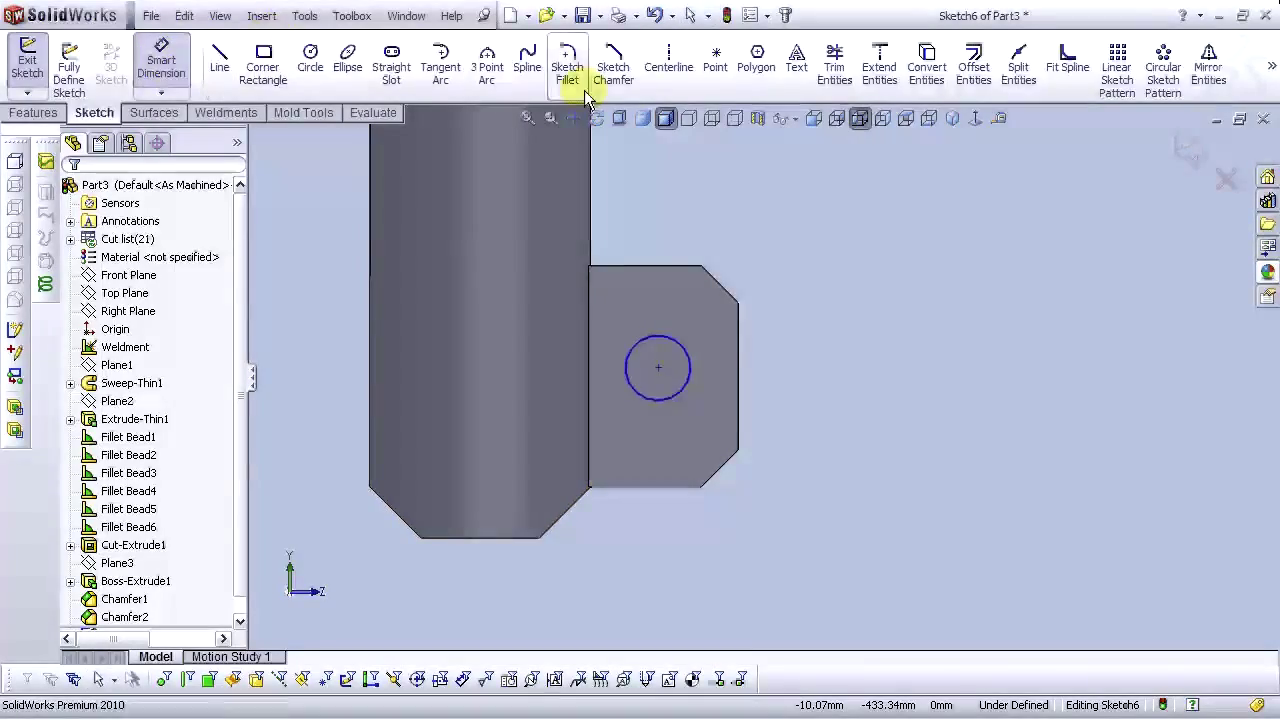
click(688, 351)
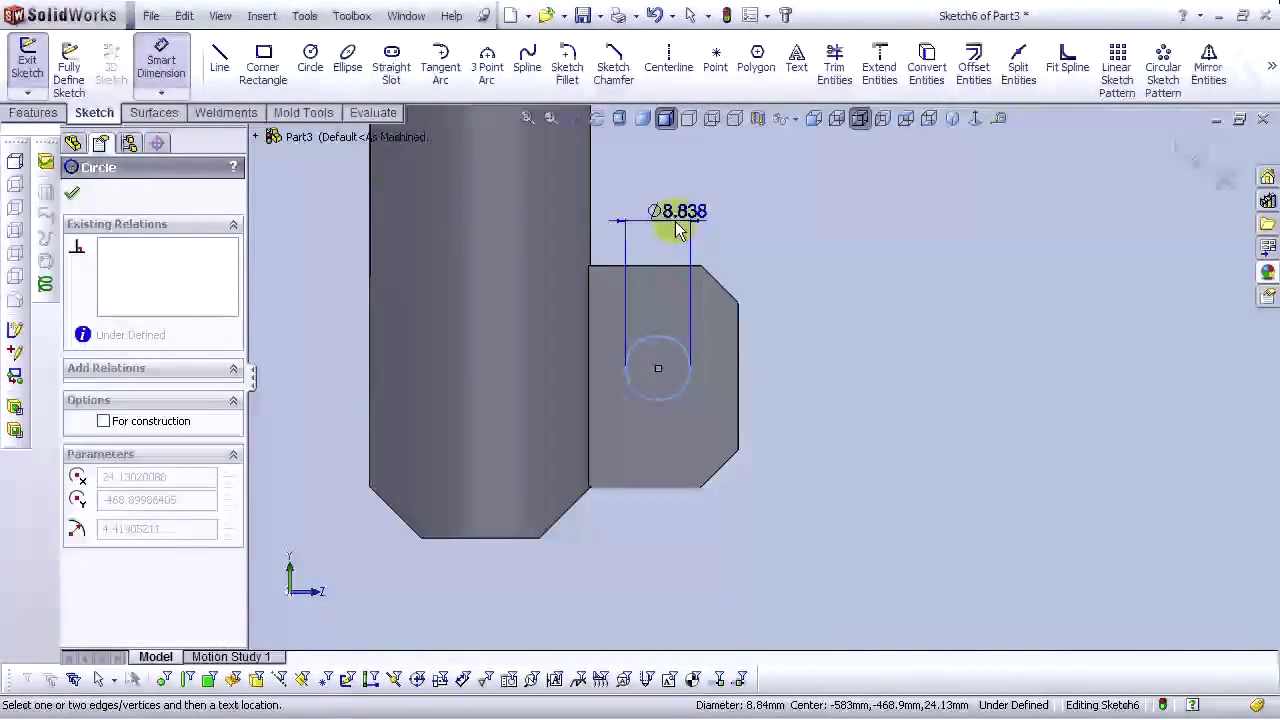
click(679, 231)
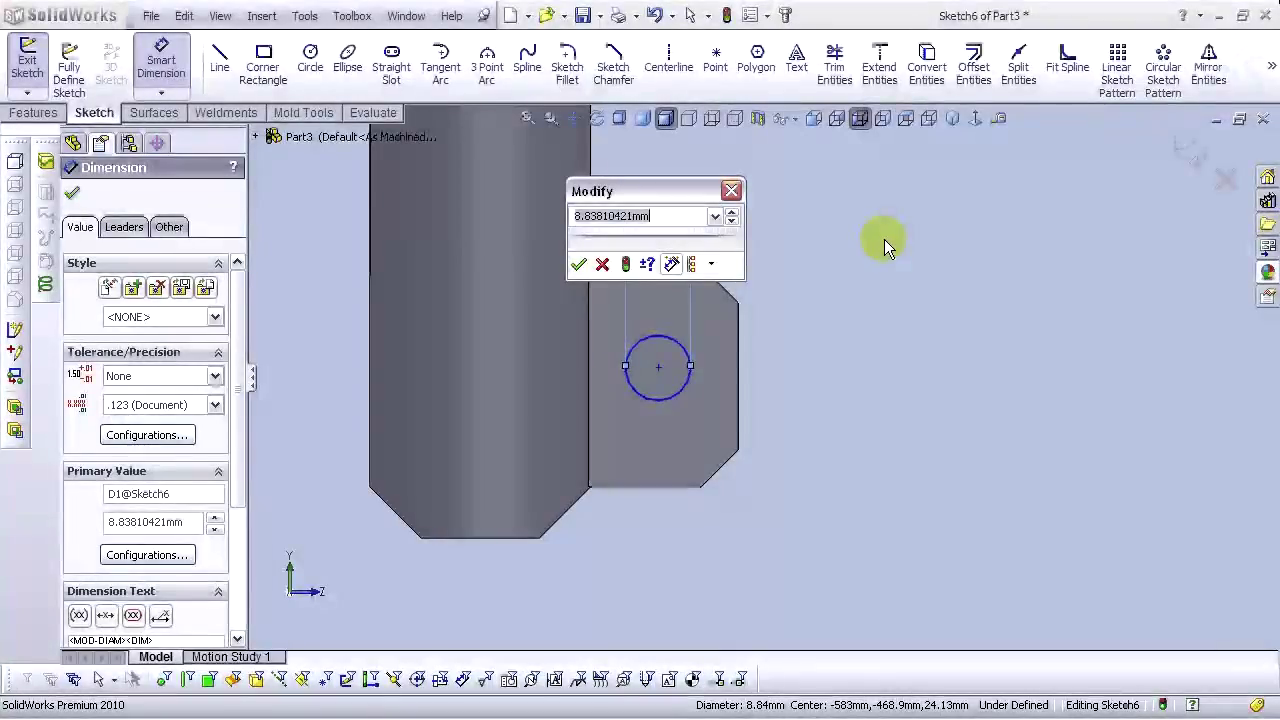
text(6.5)
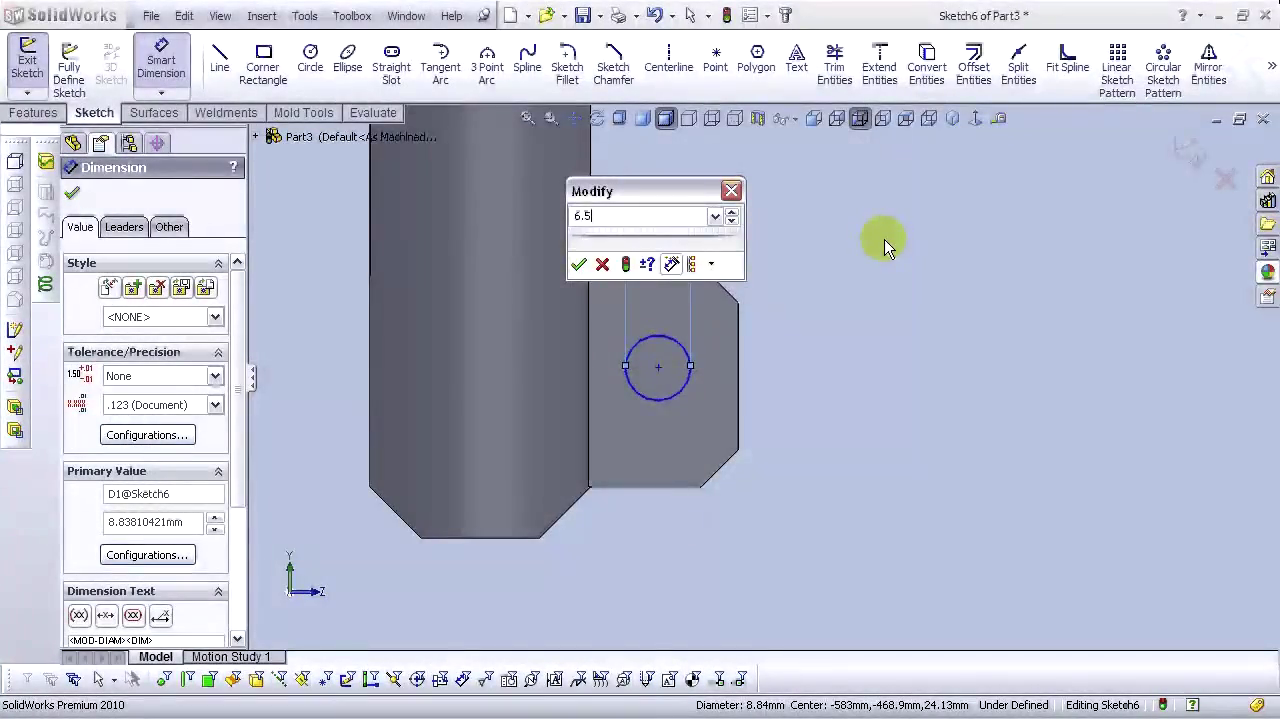
key(Return)
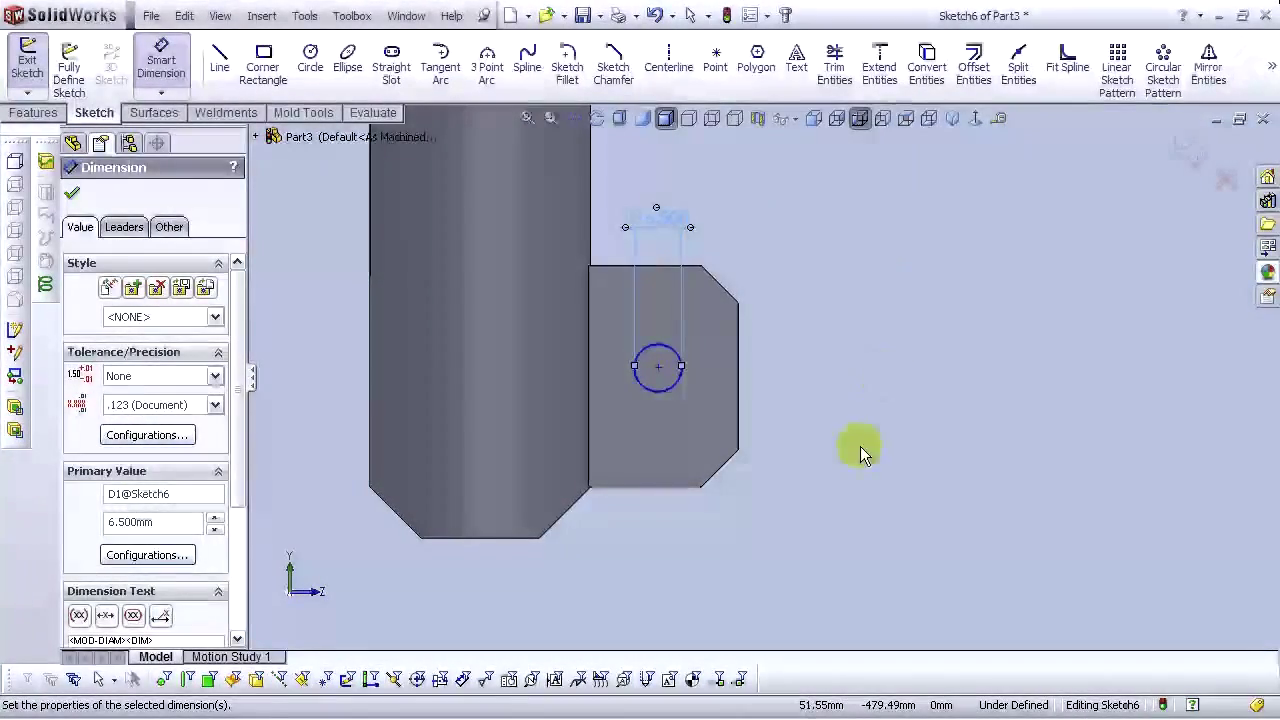
click(686, 377)
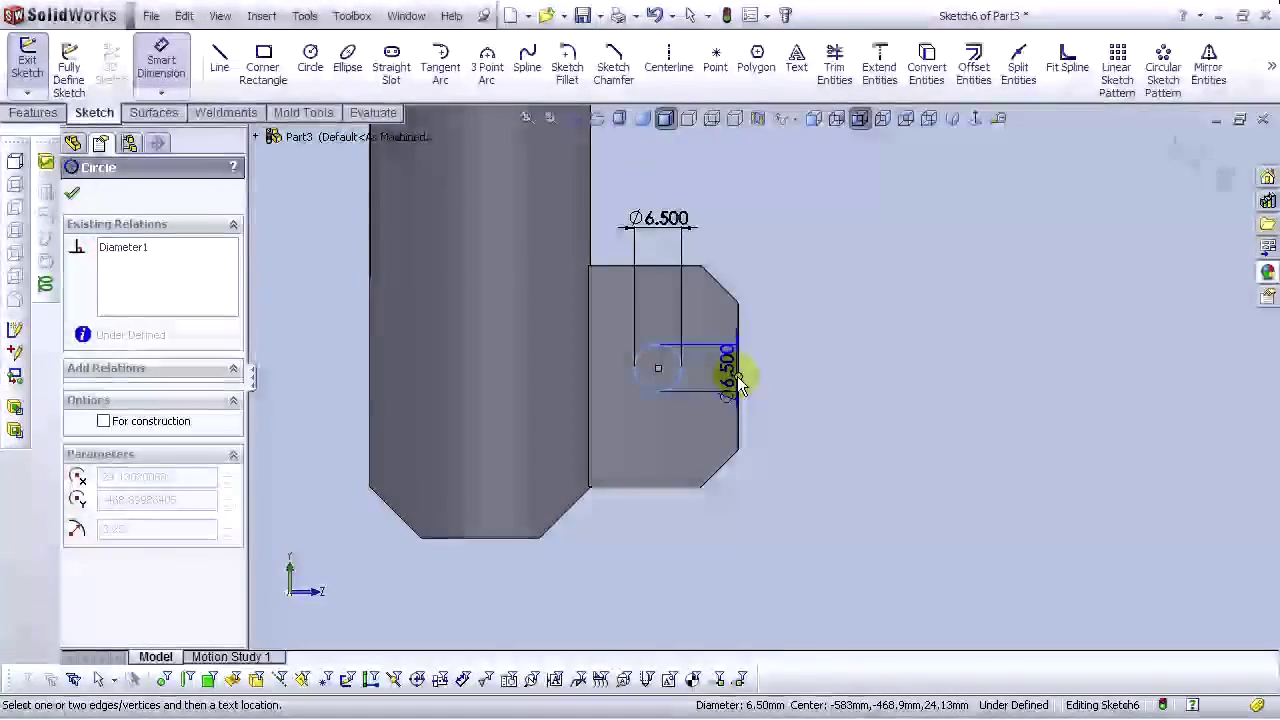
click(738, 390)
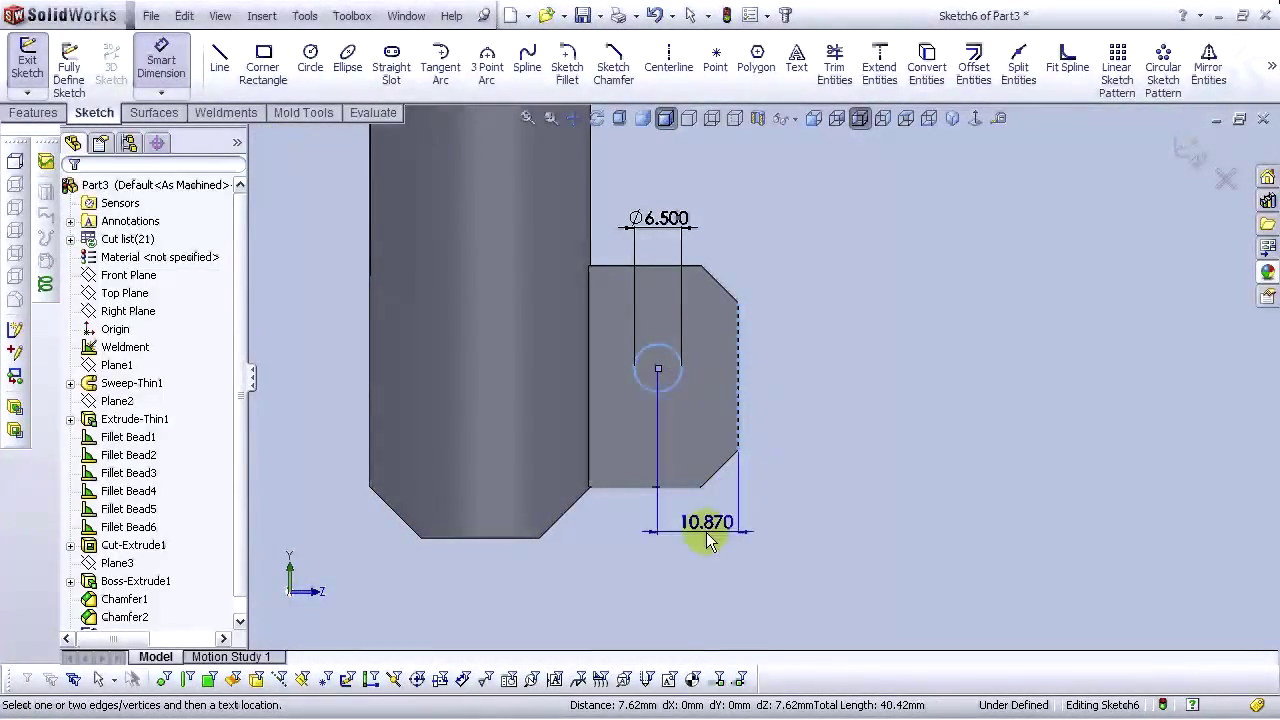
click(735, 530)
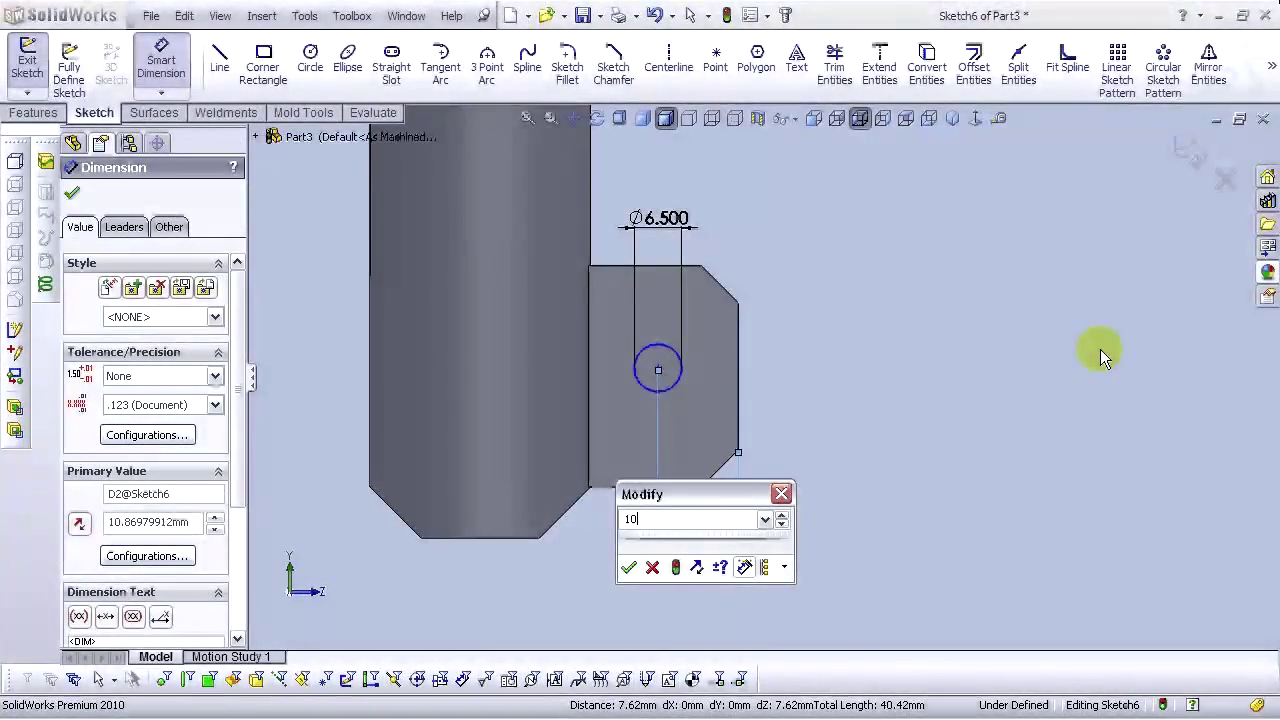
text(10)
key(Return)
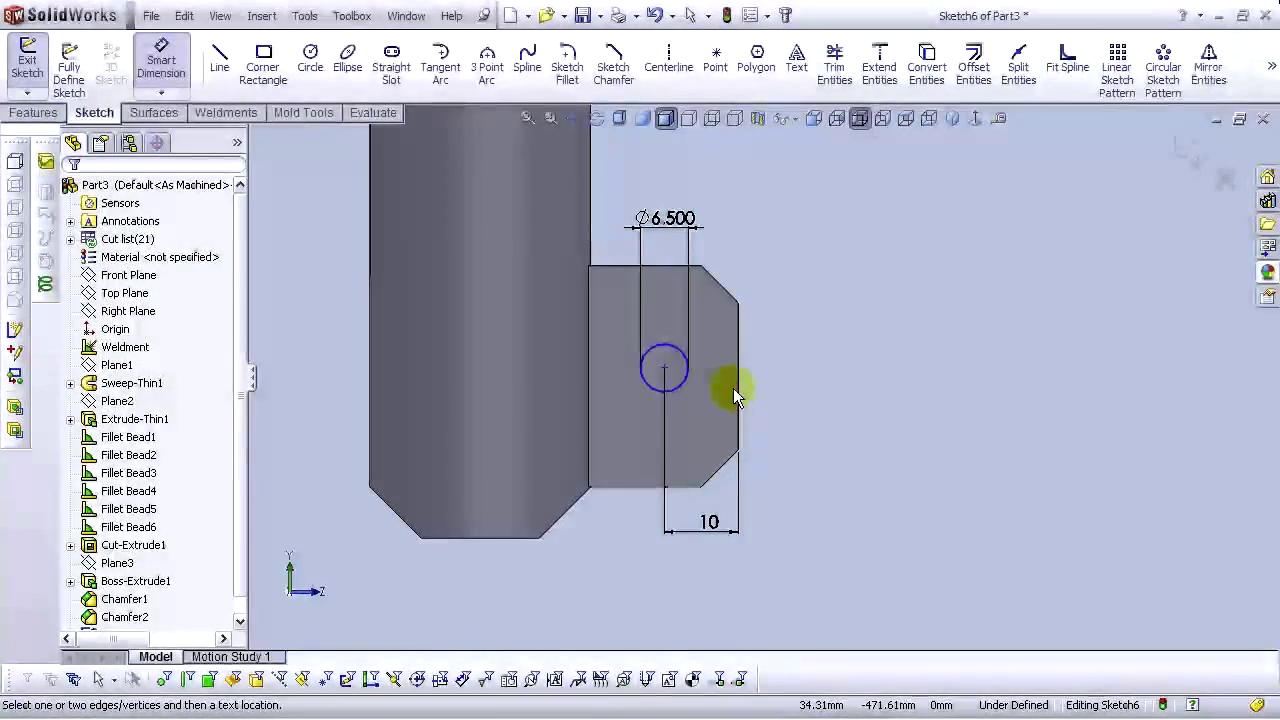
Place the circle 15 mm below the tab's top edge and exit the sketch
click(683, 360)
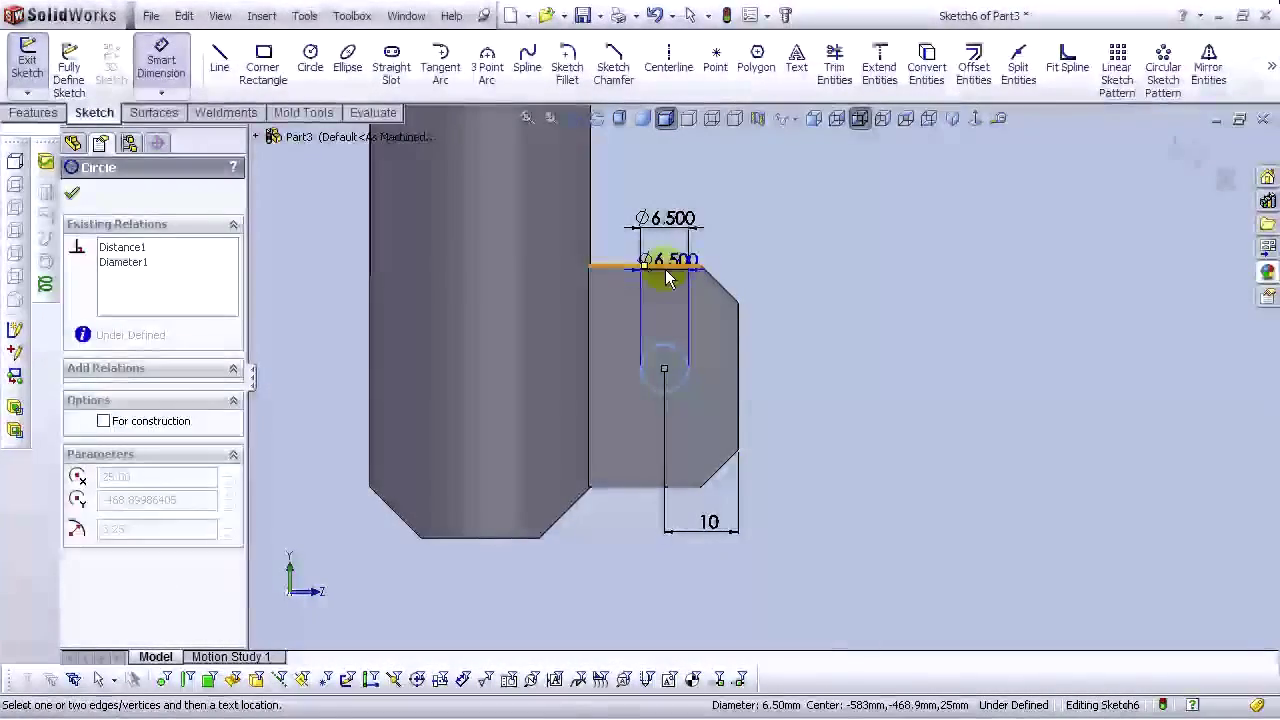
click(672, 266)
click(790, 320)
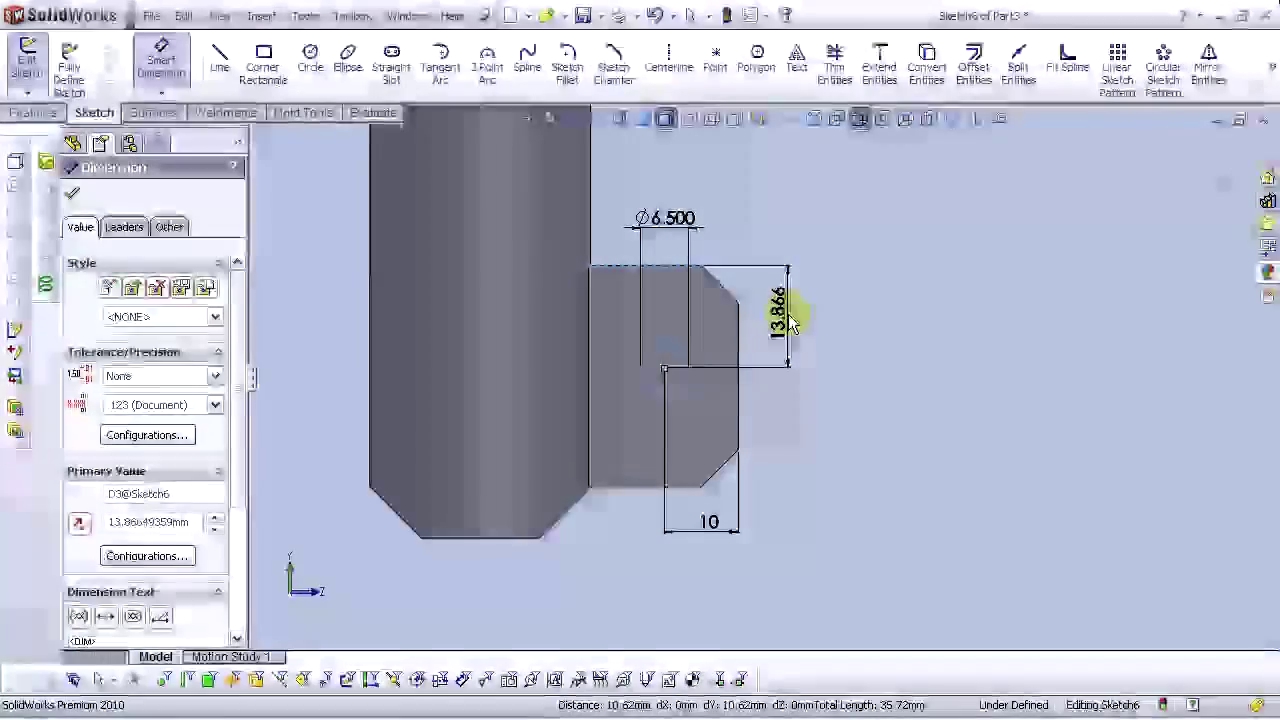
text(15)
key(Return)
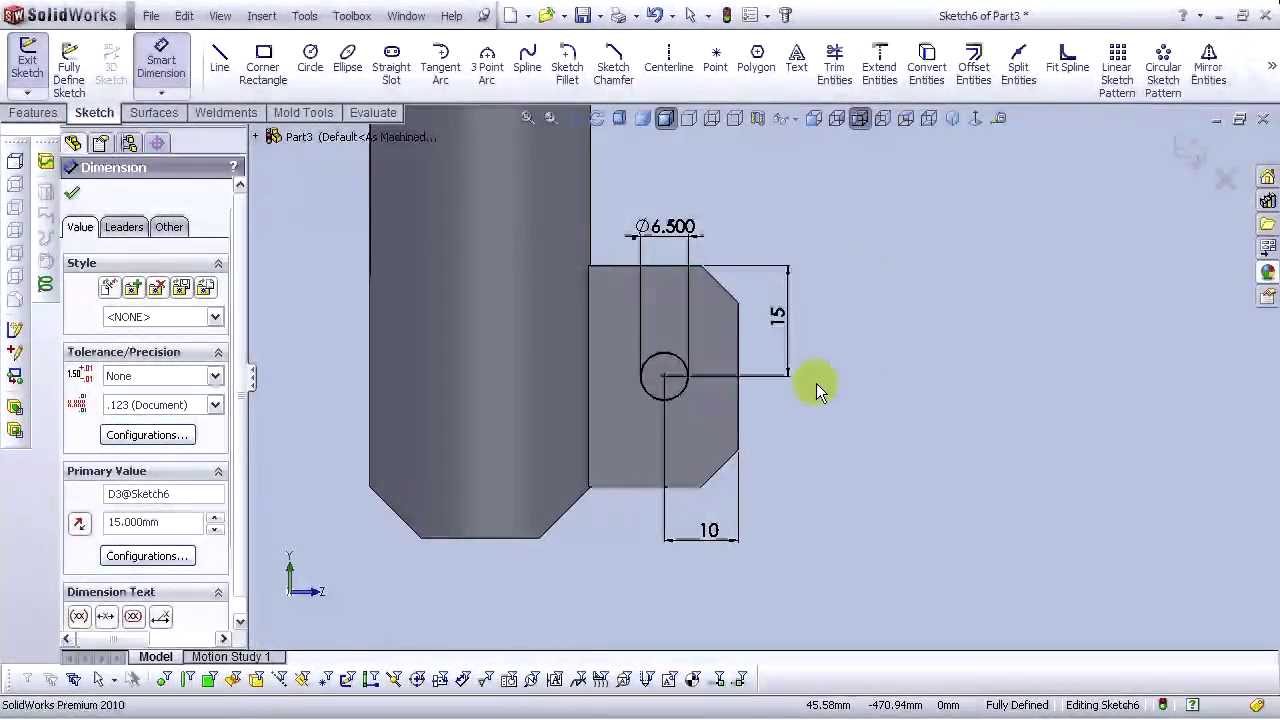
click(816, 383)
click(1186, 155)
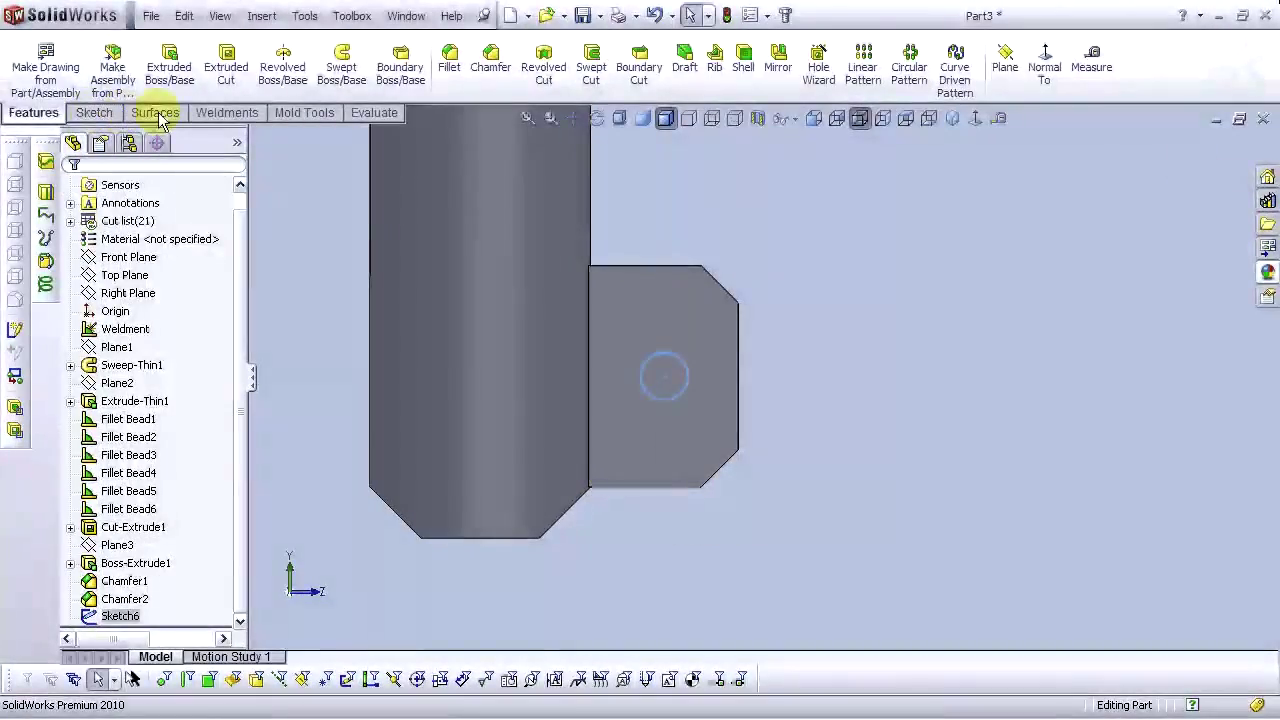
Cut-extrude the 6.5 mm circle Through All to make the hole in the tab
click(224, 70)
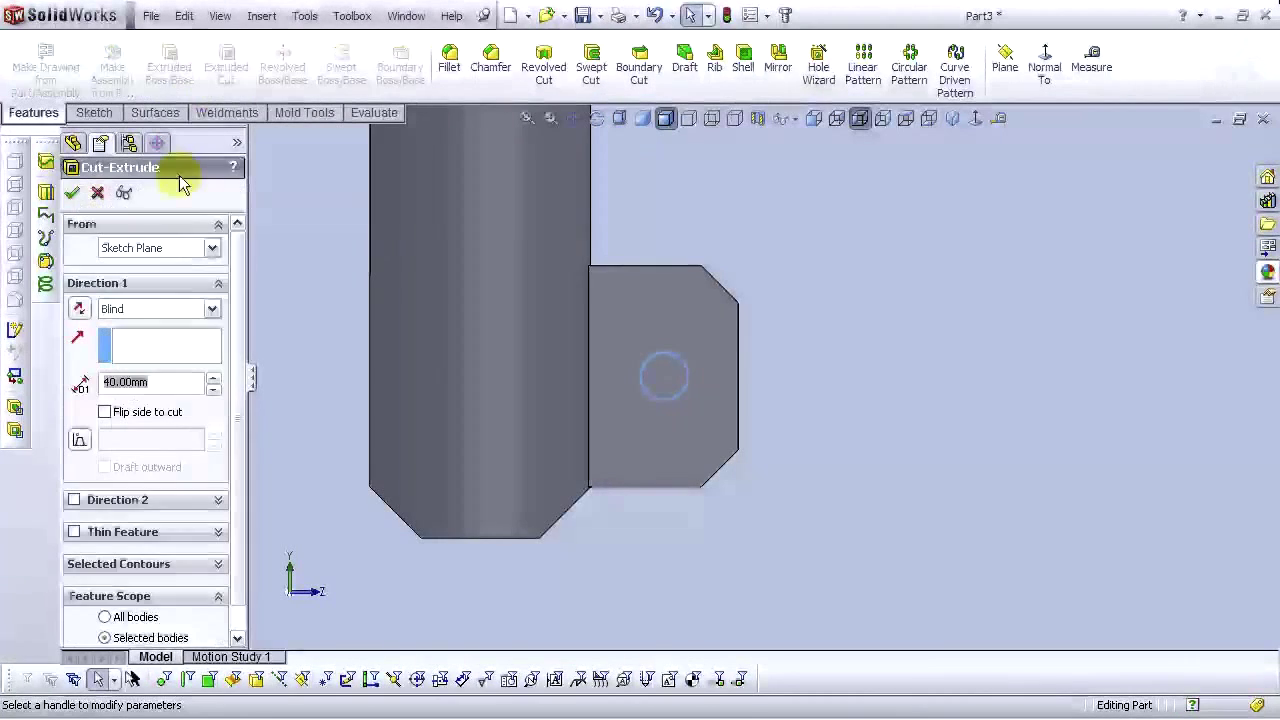
click(130, 309)
click(133, 340)
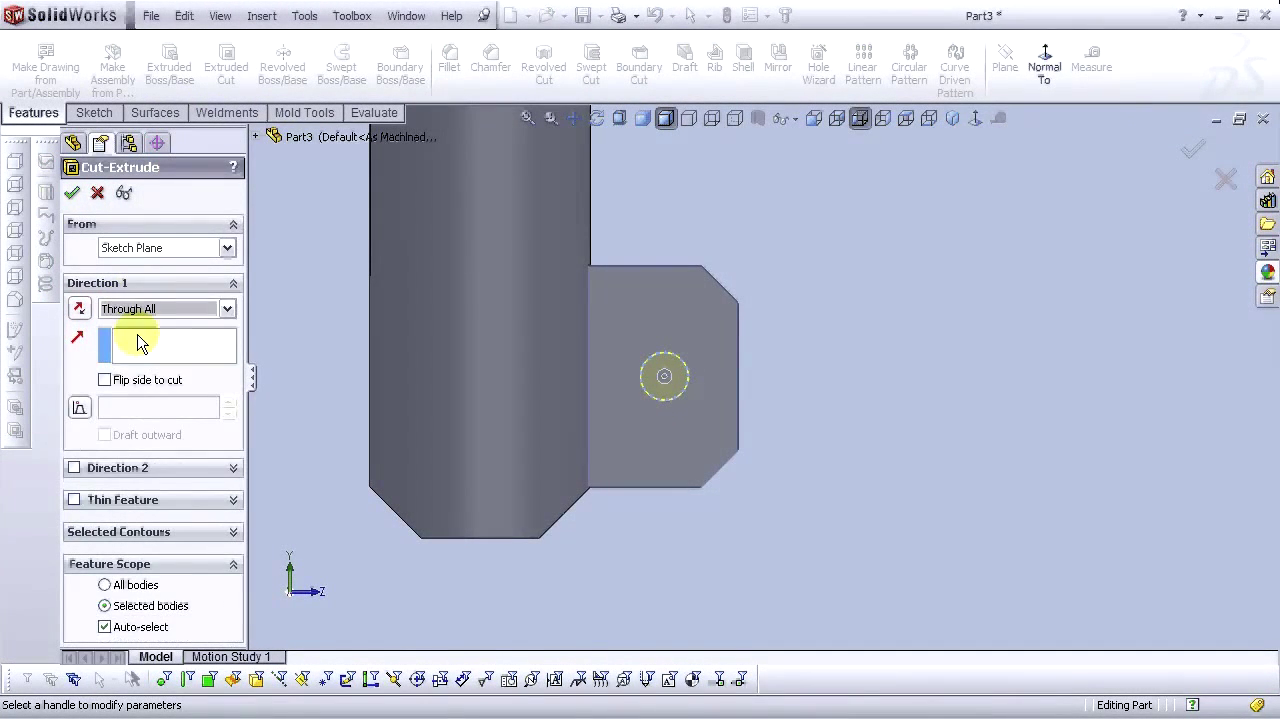
click(950, 120)
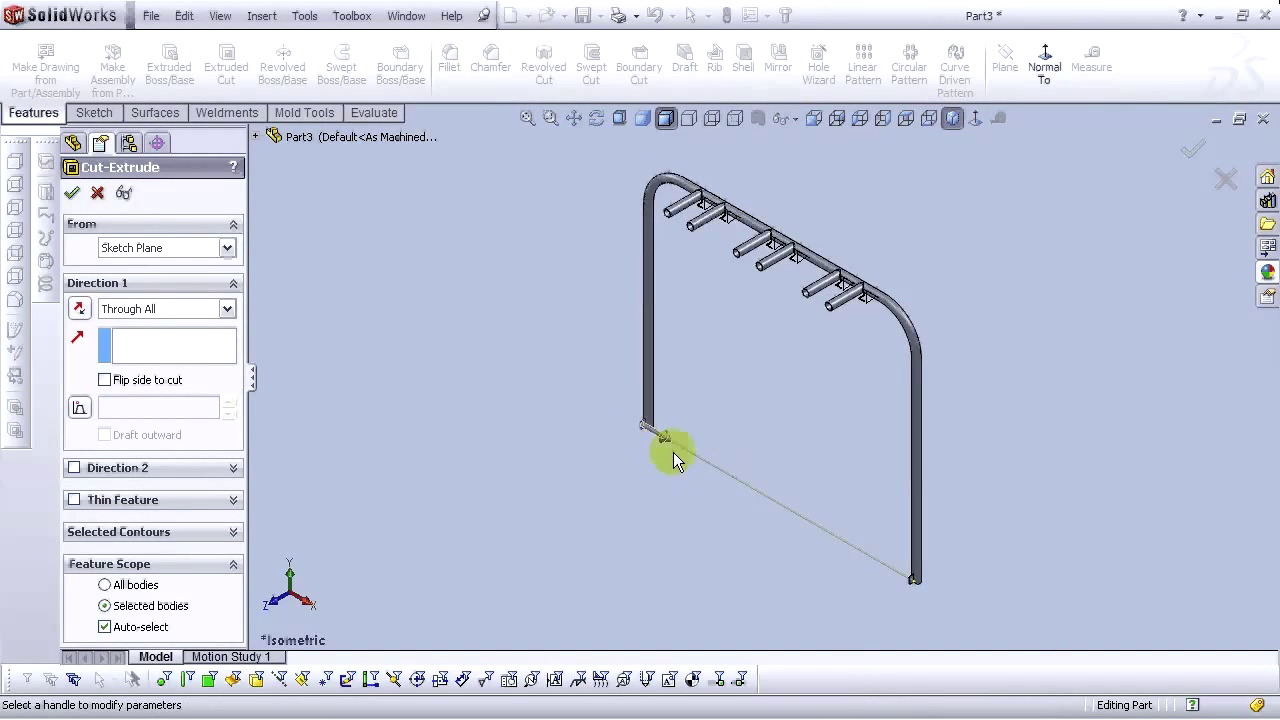
click(62, 193)
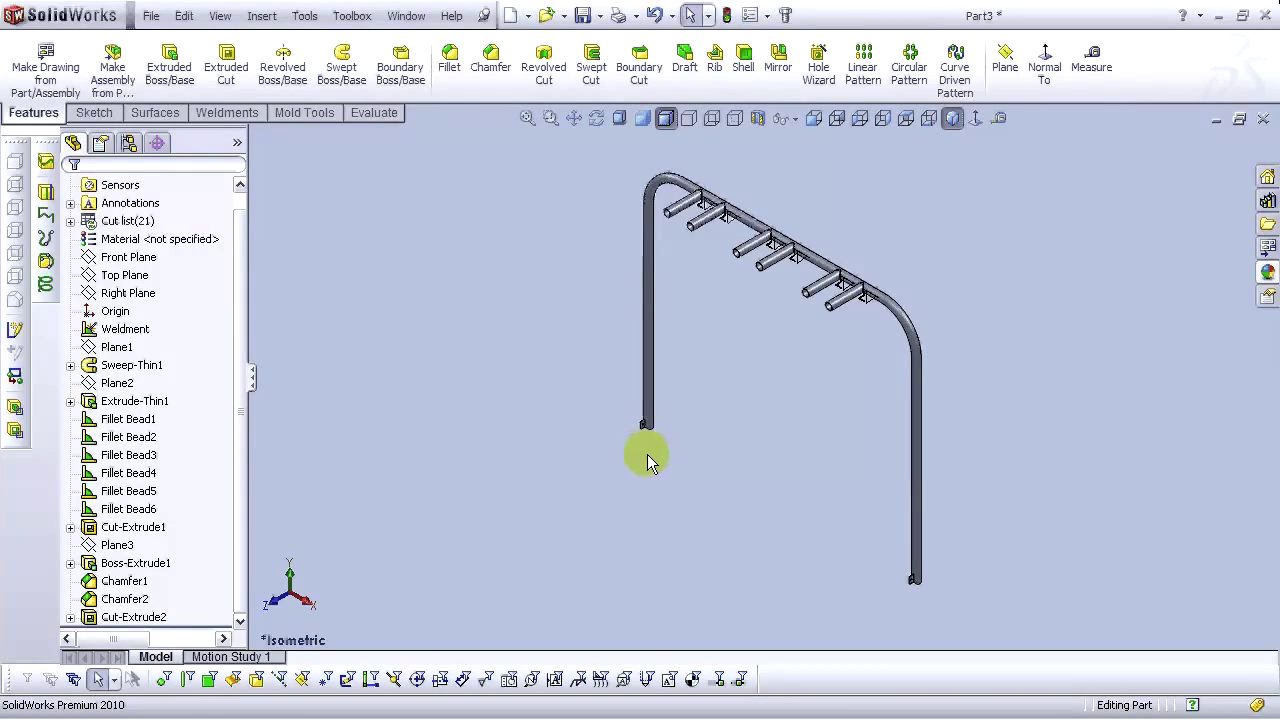
Zoom and orbit onto the leg's bottom tab and bring up the Weldments tools
scroll(647, 454, up, 5)
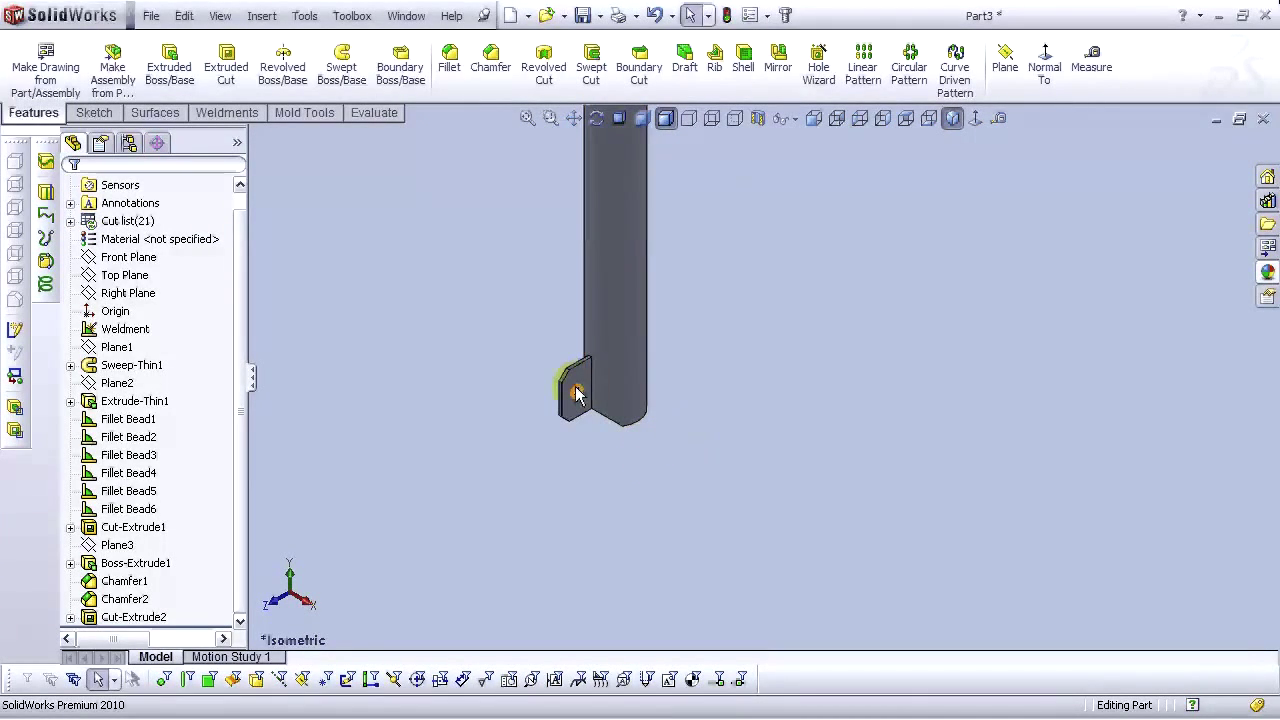
middle_drag(547, 437, 728, 262)
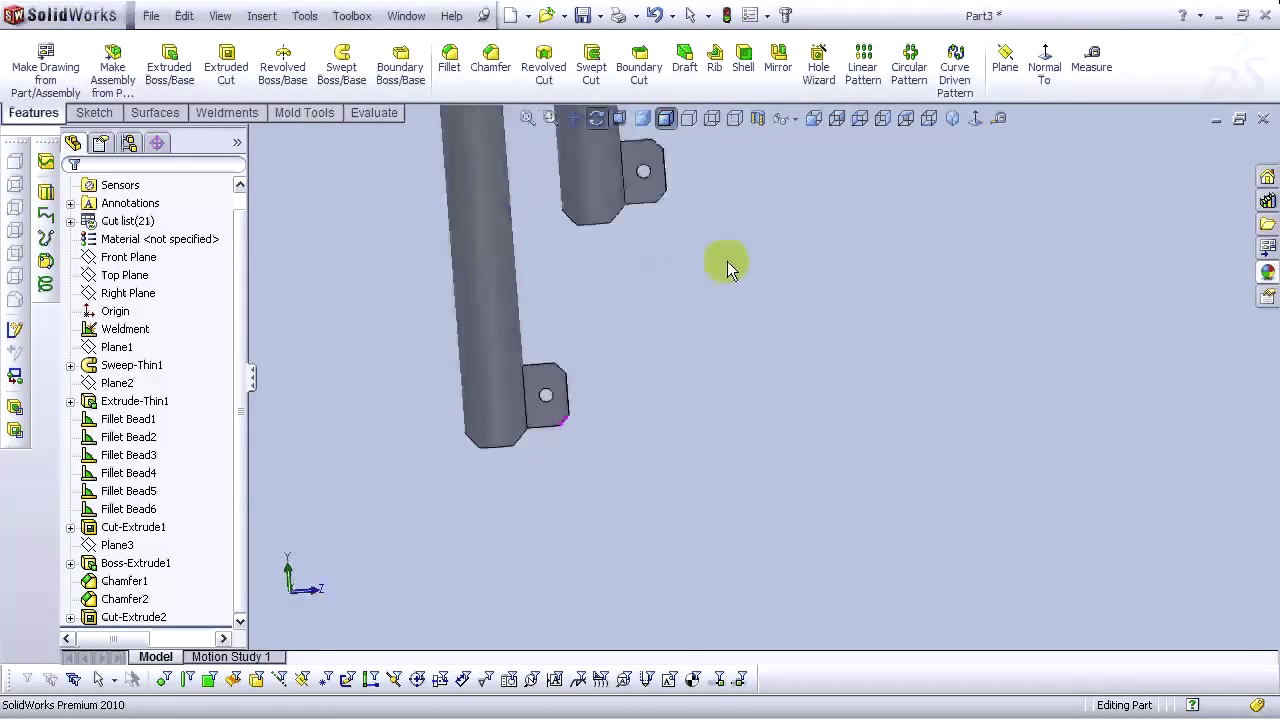
scroll(517, 397, down, 5)
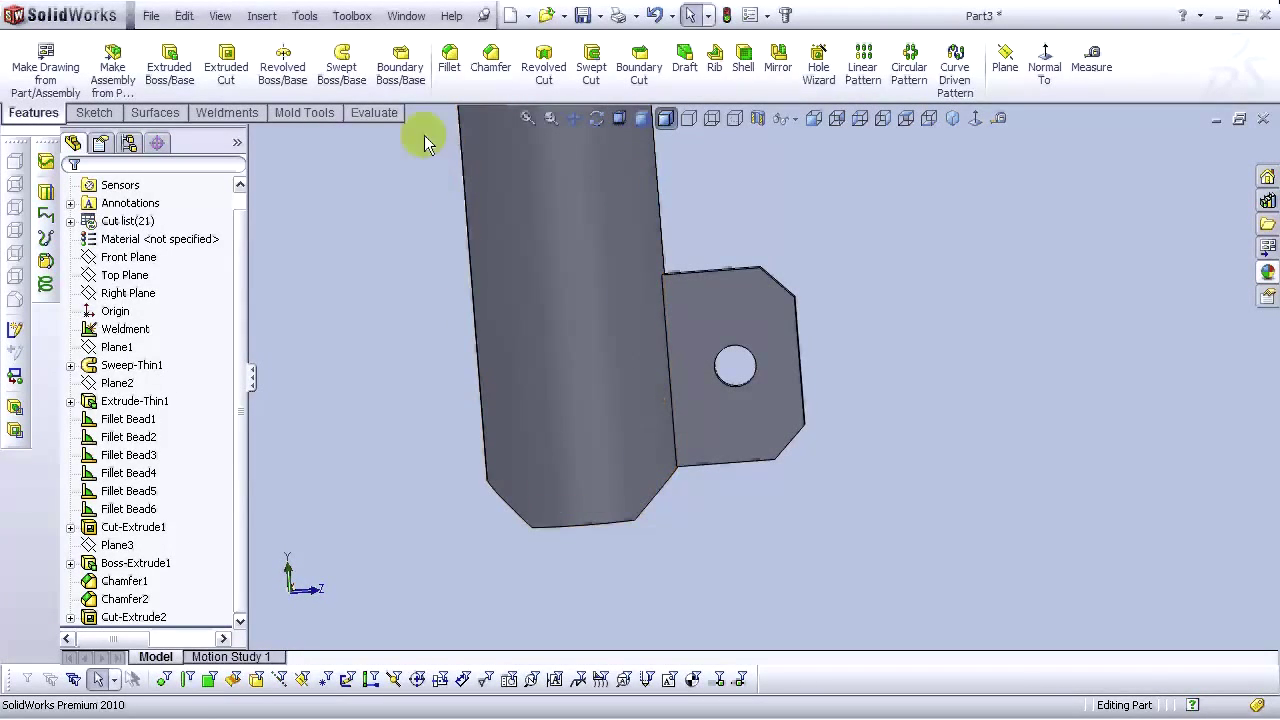
click(224, 113)
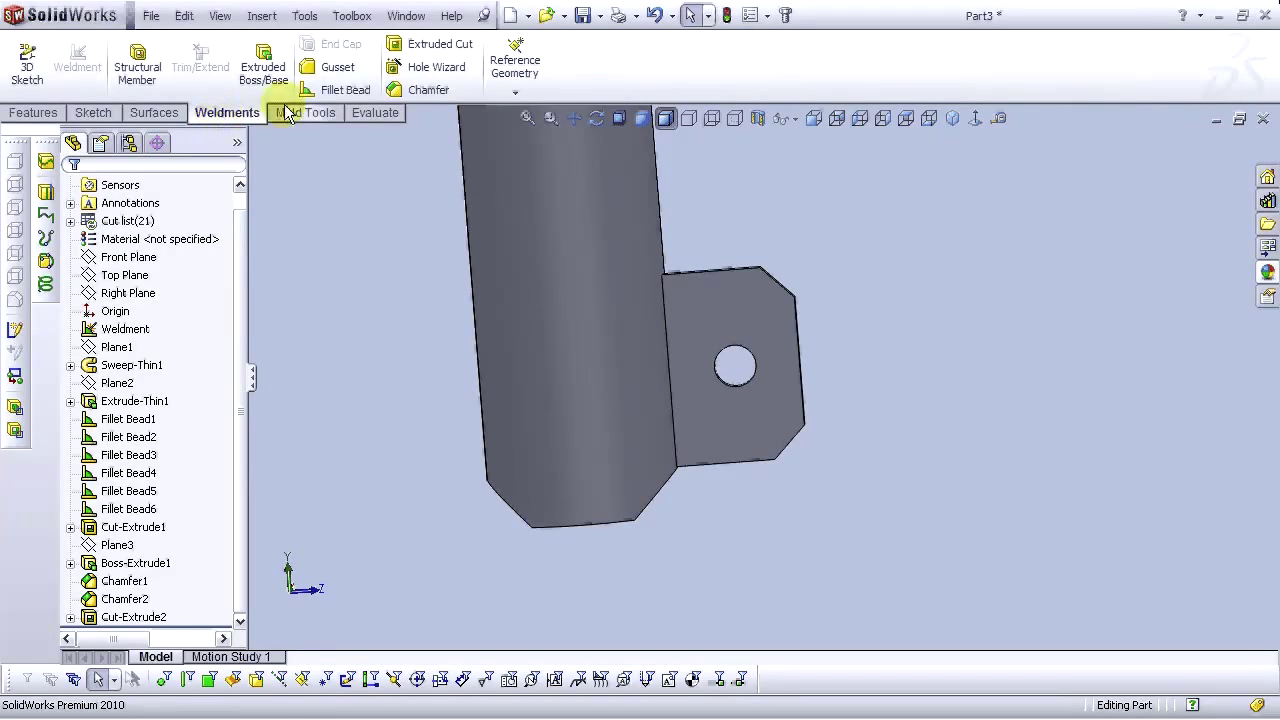
Start an intermittent fillet bead between the leg tube face and the tab plate face
click(345, 90)
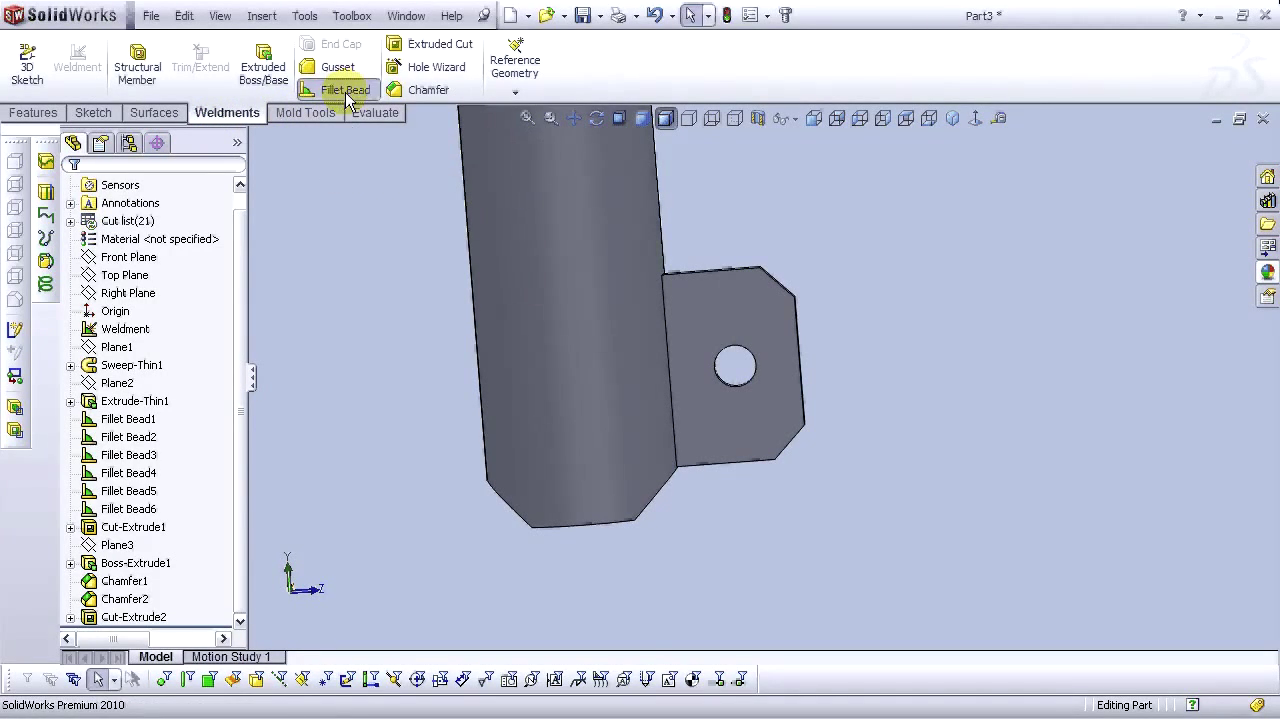
middle_drag(313, 192, 355, 328)
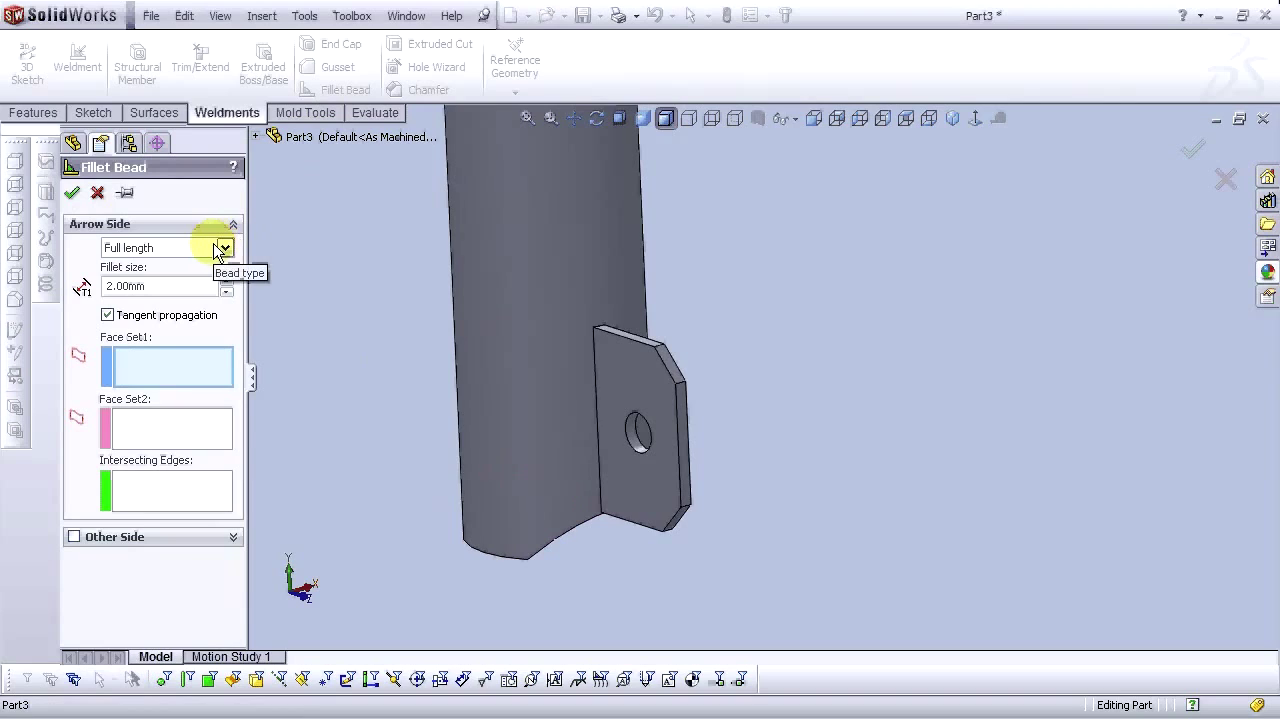
click(214, 248)
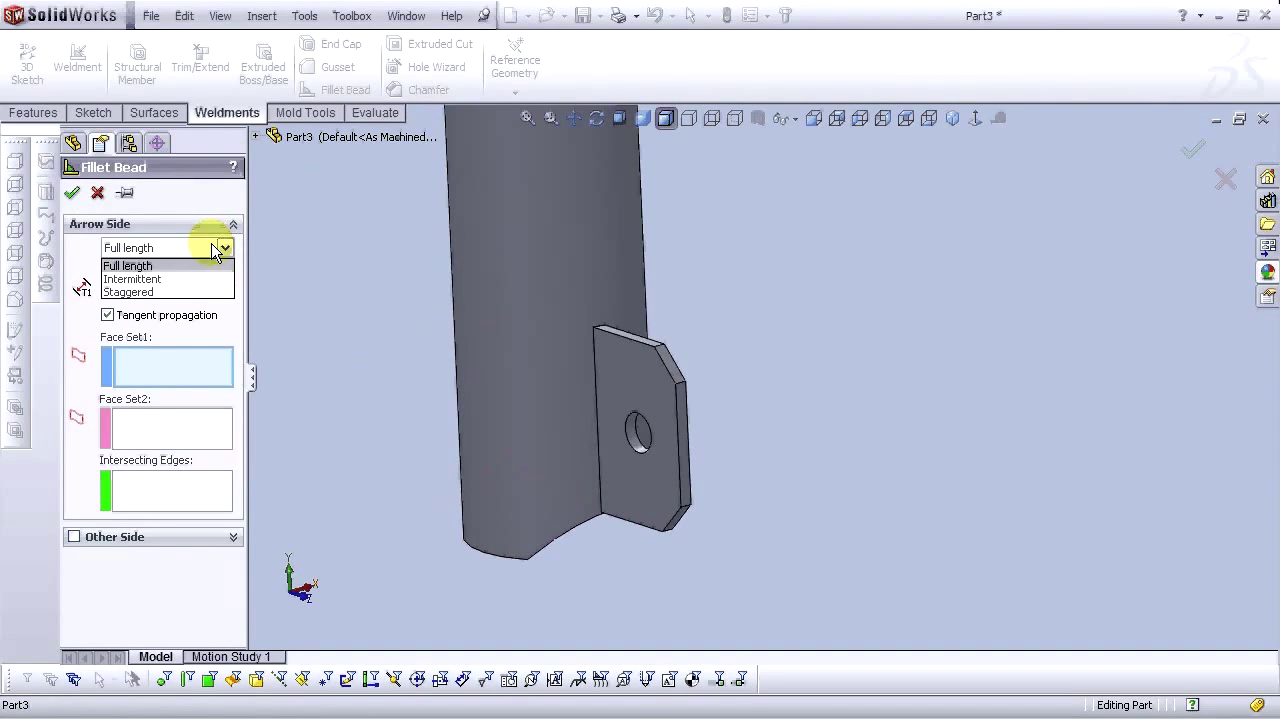
click(172, 279)
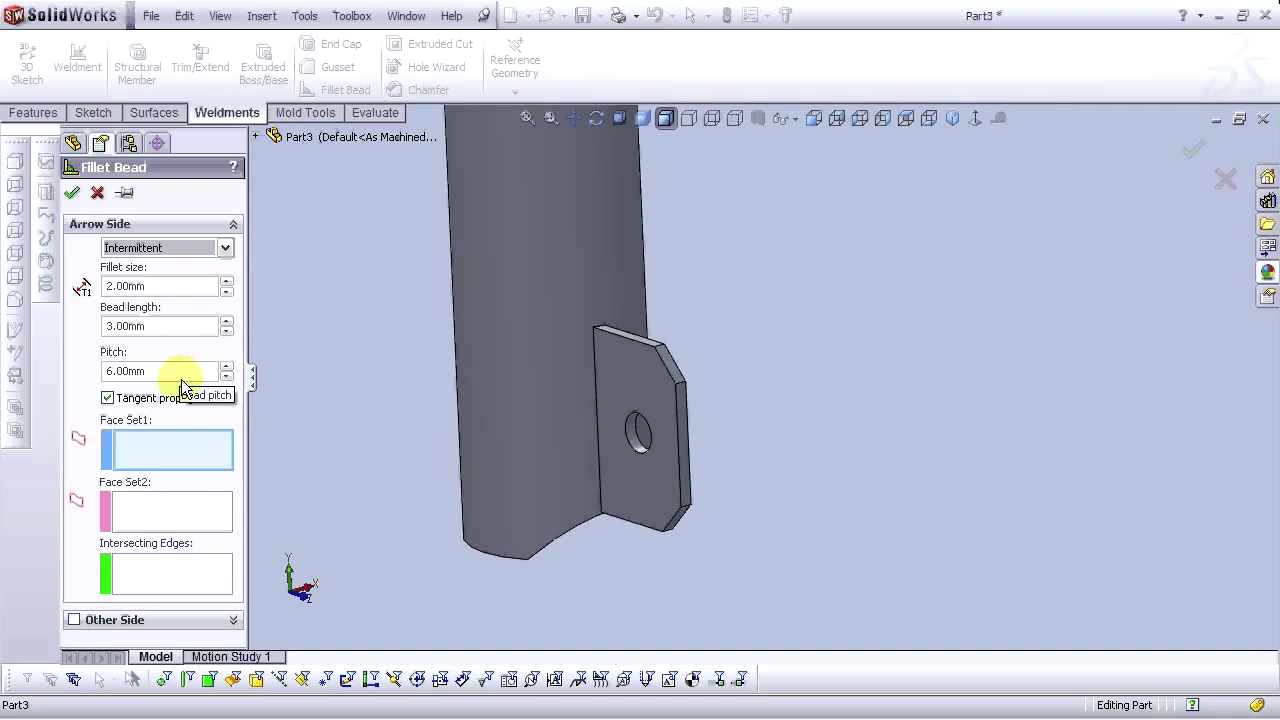
click(565, 385)
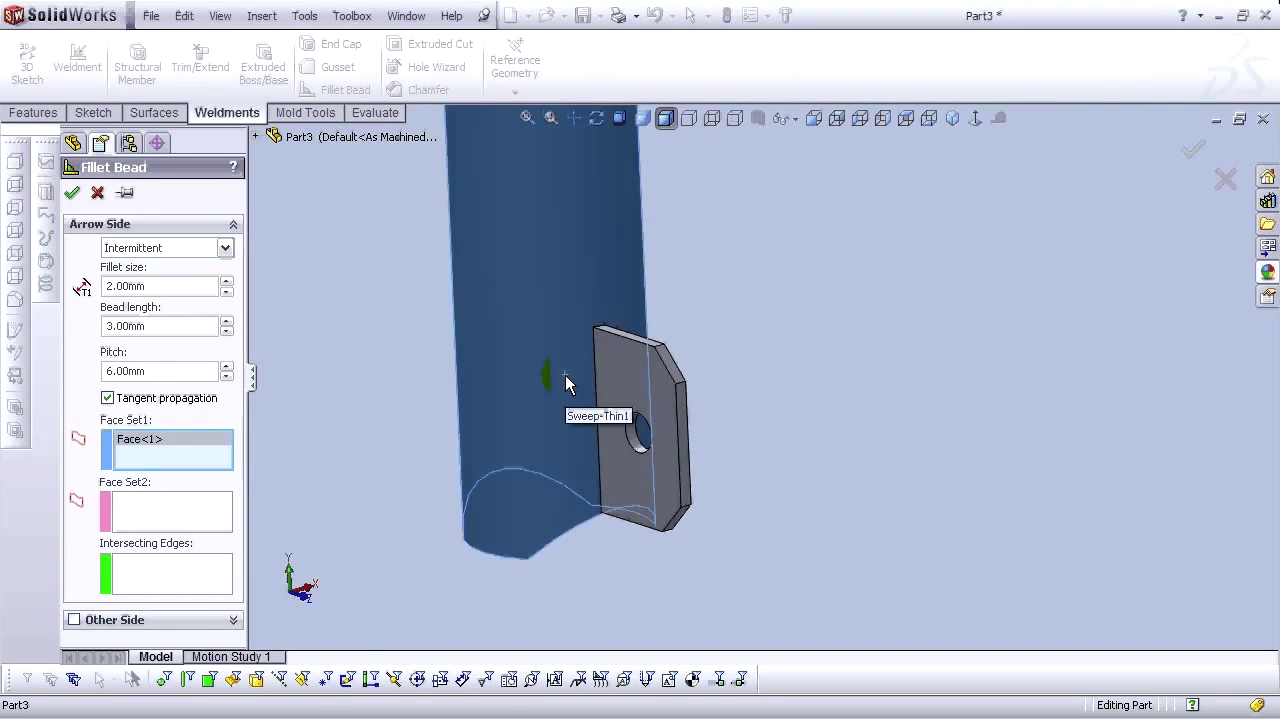
click(617, 383)
Set the bead pitch to 7.00 mm and accept the 2 mm, 3 mm intermittent weld
scroll(621, 474, down, 5)
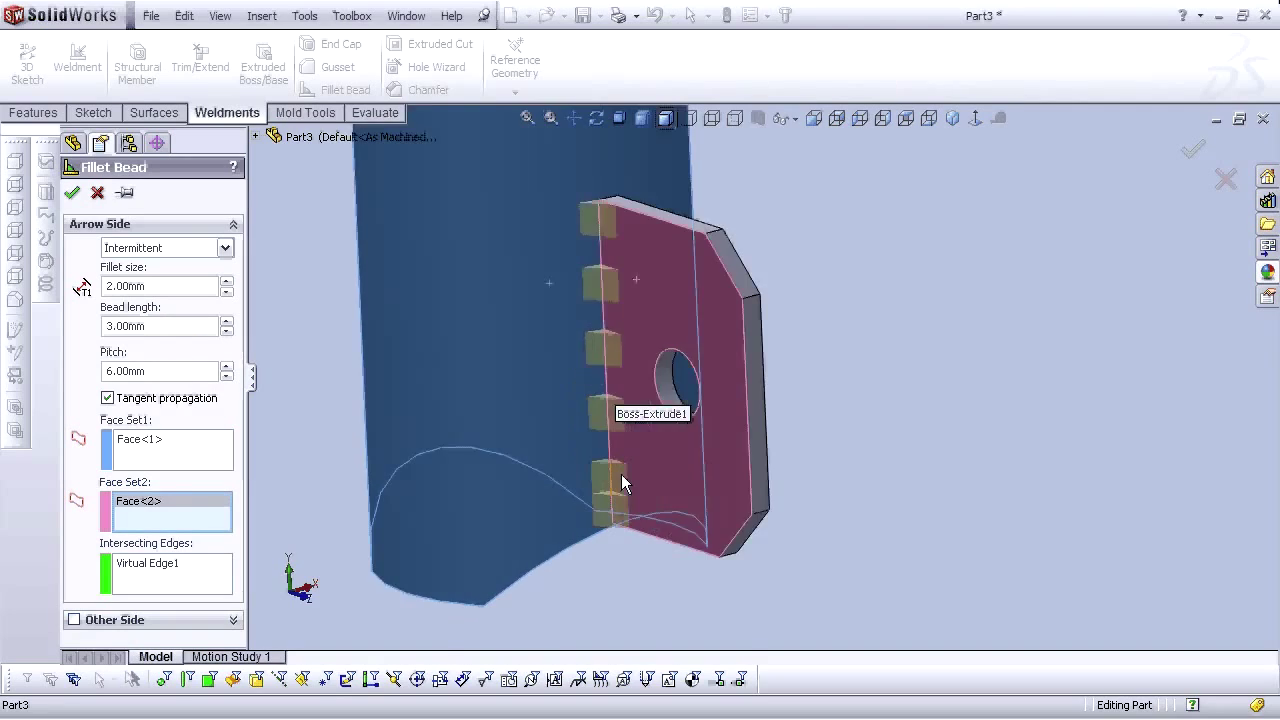
scroll(627, 464, up, 4)
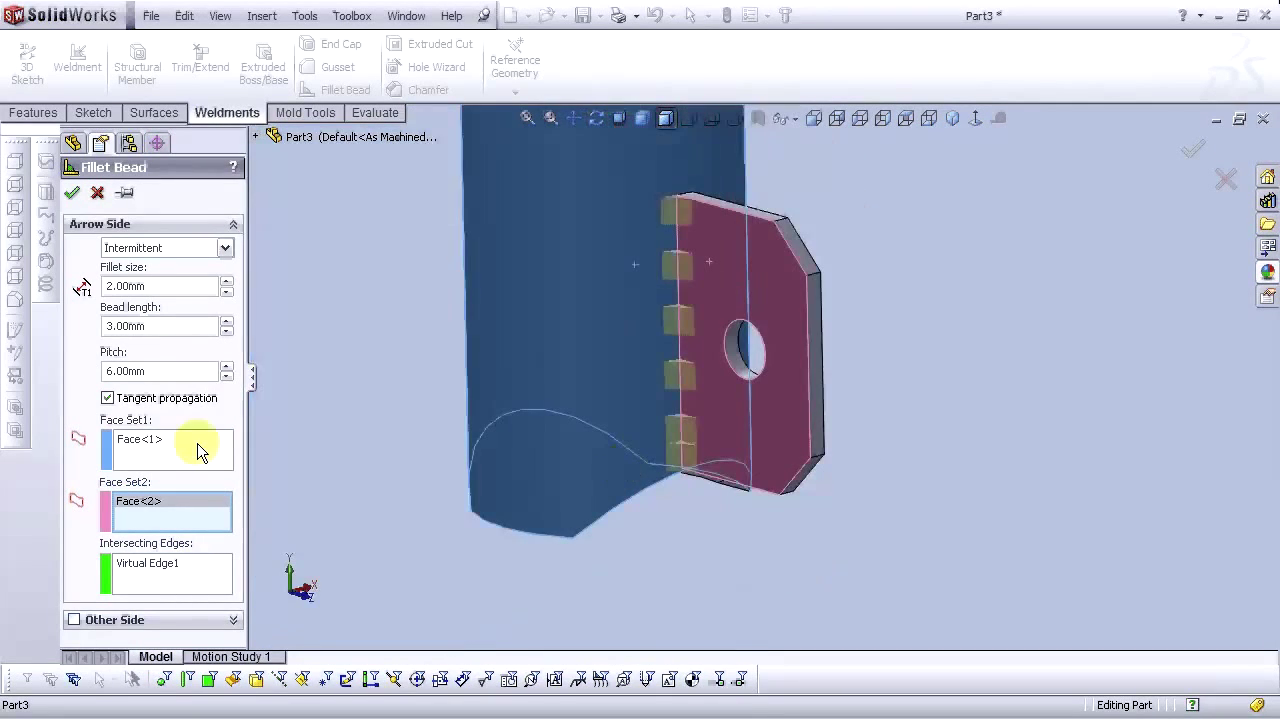
click(227, 376)
click(228, 367)
click(228, 367)
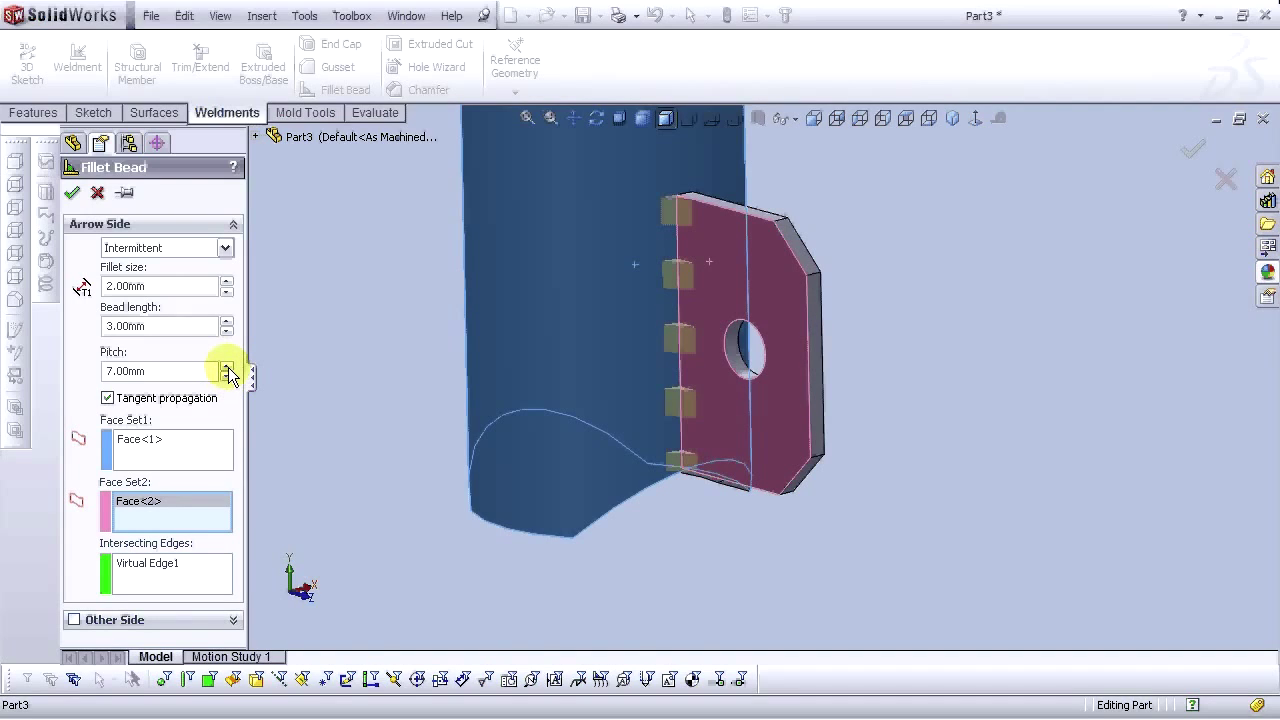
click(186, 374)
drag(174, 375, 88, 372)
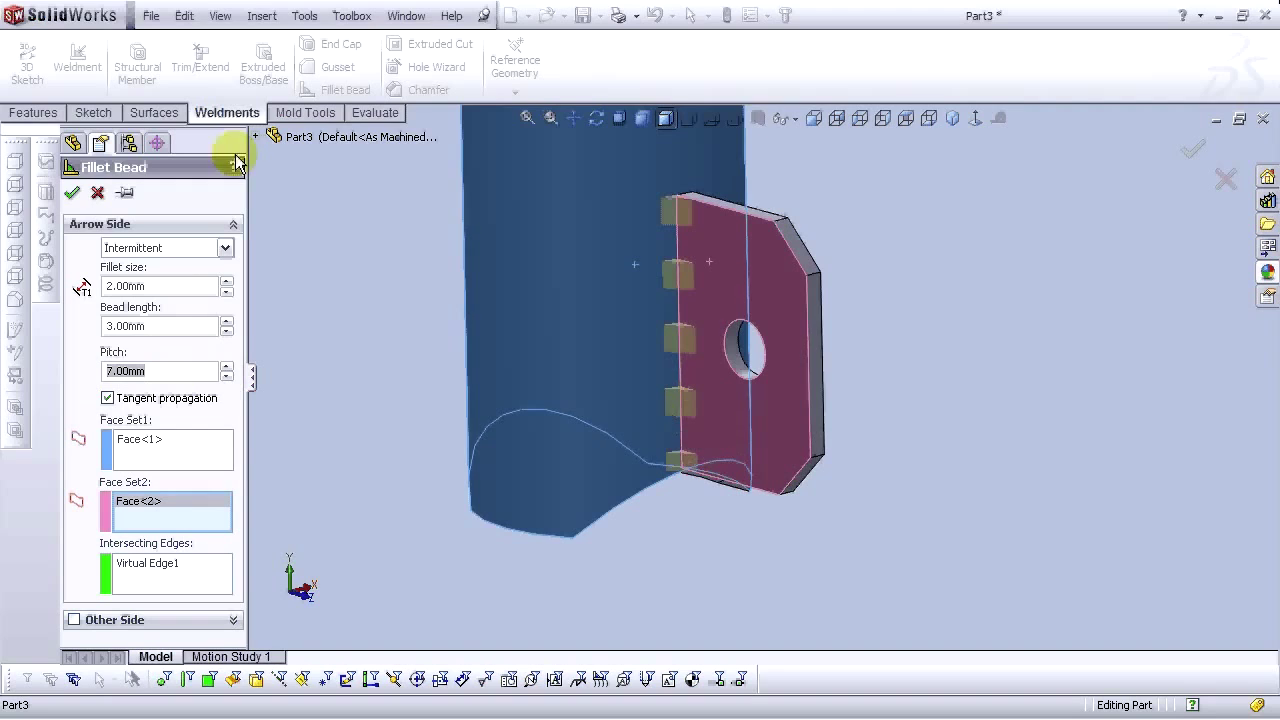
click(75, 190)
middle_drag(887, 233, 703, 350)
Weld the right leg's tab plate to its tube with a second intermittent fillet bead
key(ctrl+1)
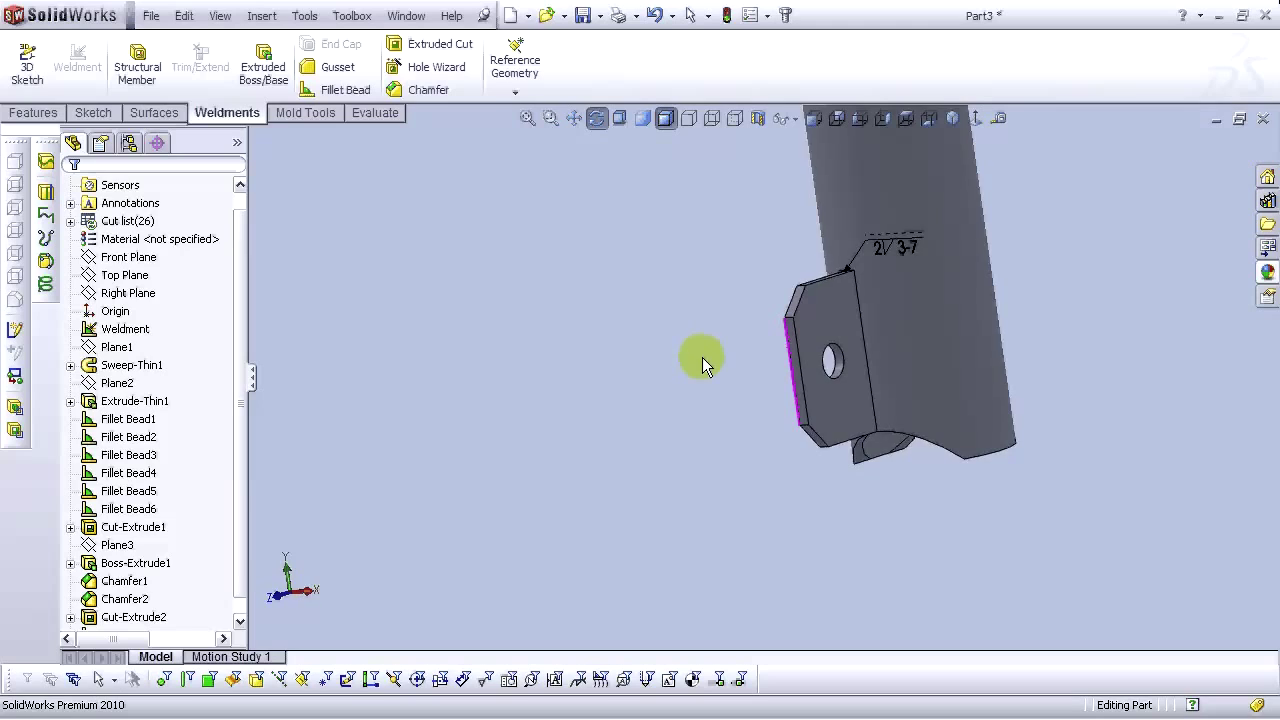
scroll(989, 354, down, 5)
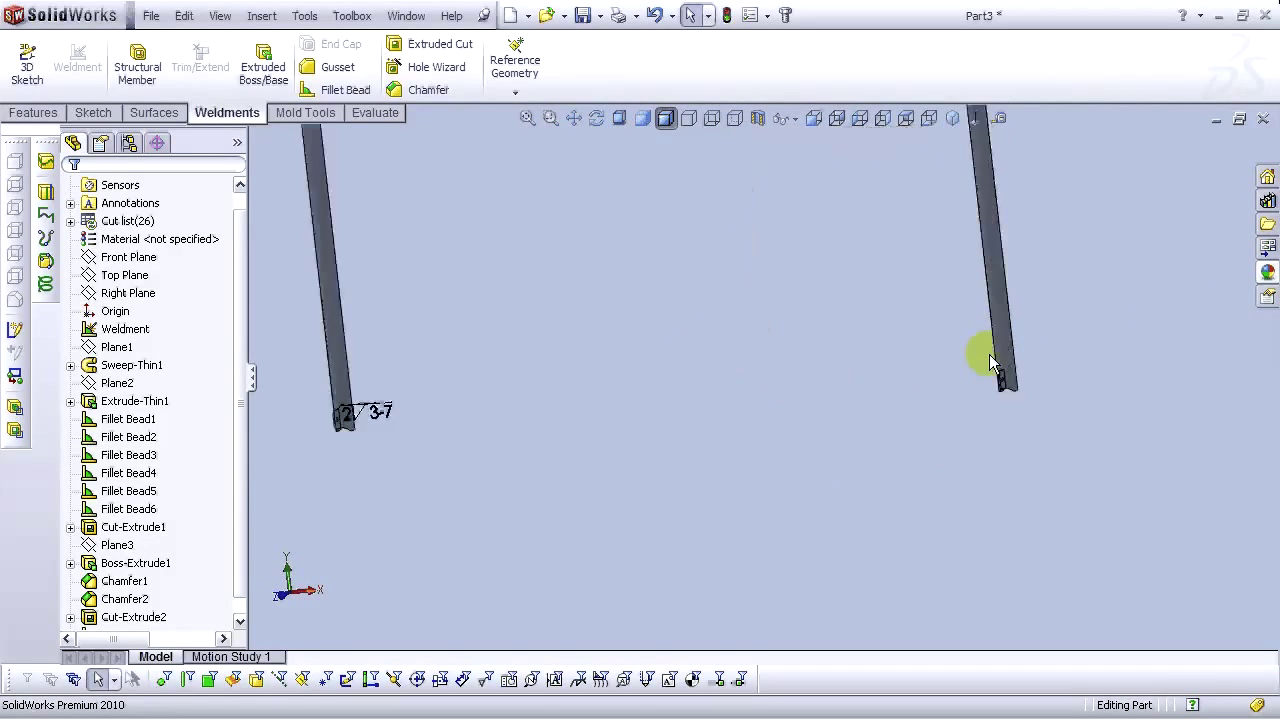
middle_drag(969, 357, 914, 323)
scroll(914, 323, down, 3)
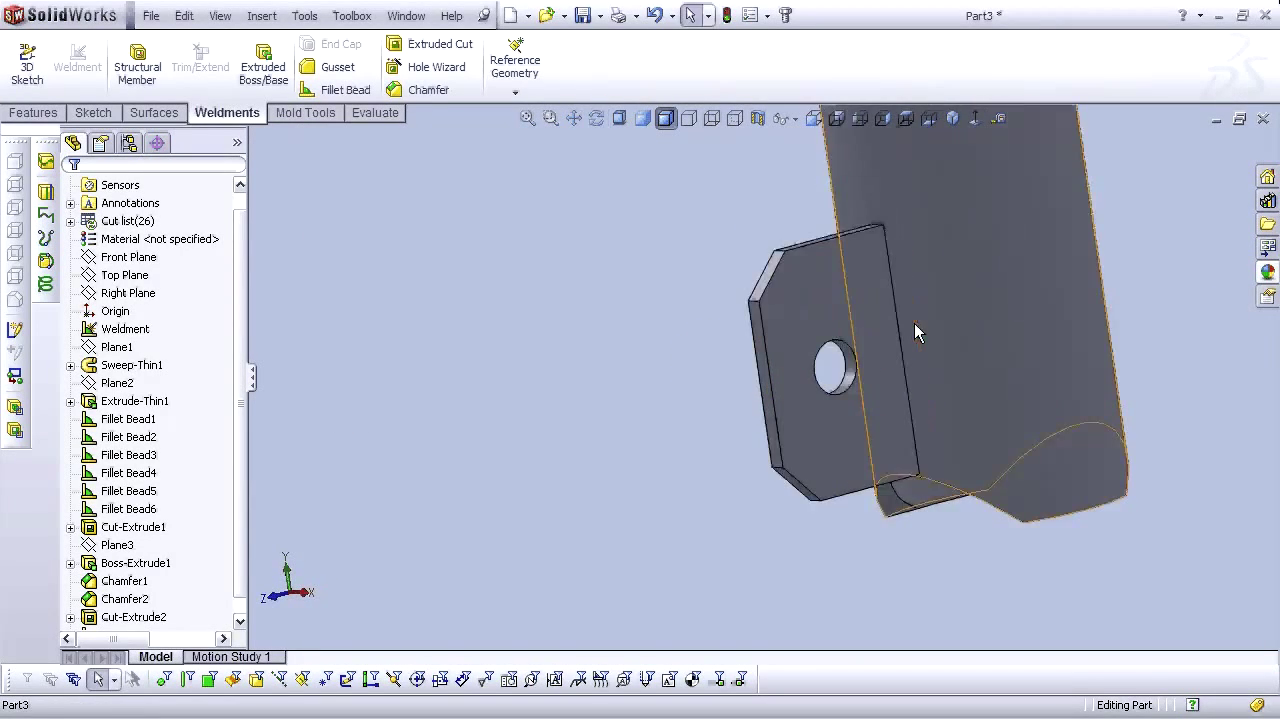
click(335, 90)
click(140, 248)
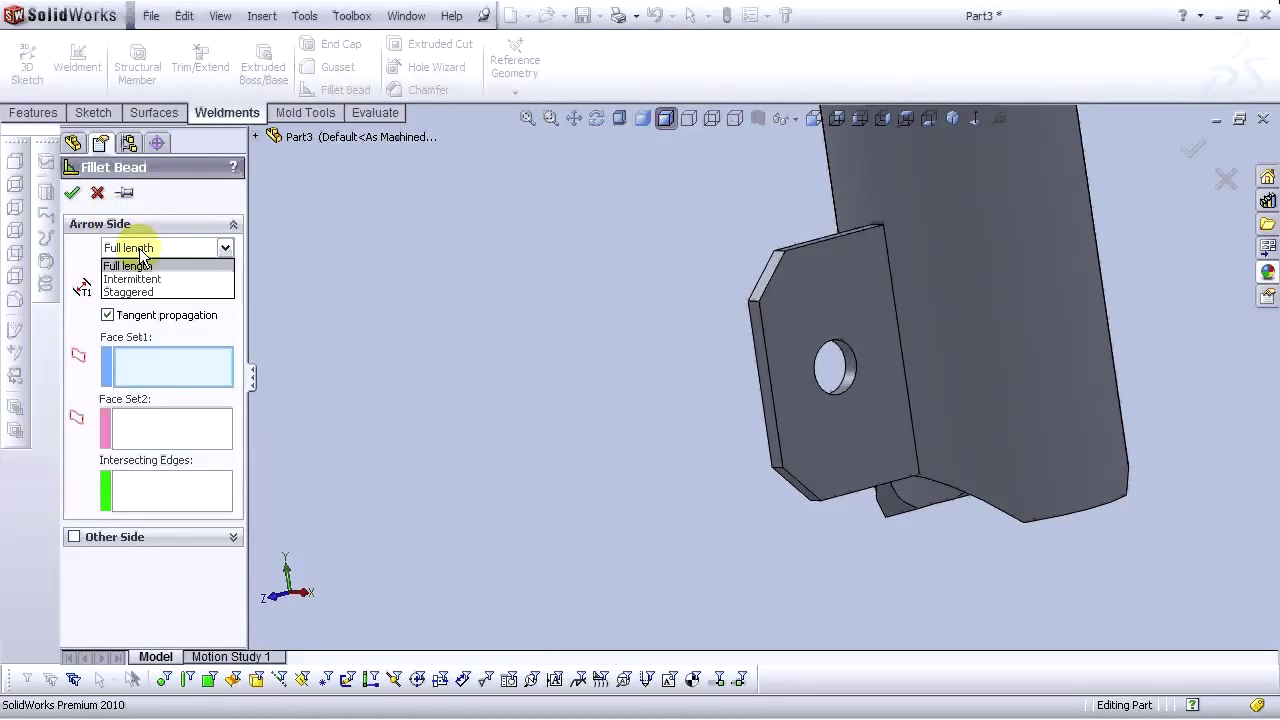
click(142, 275)
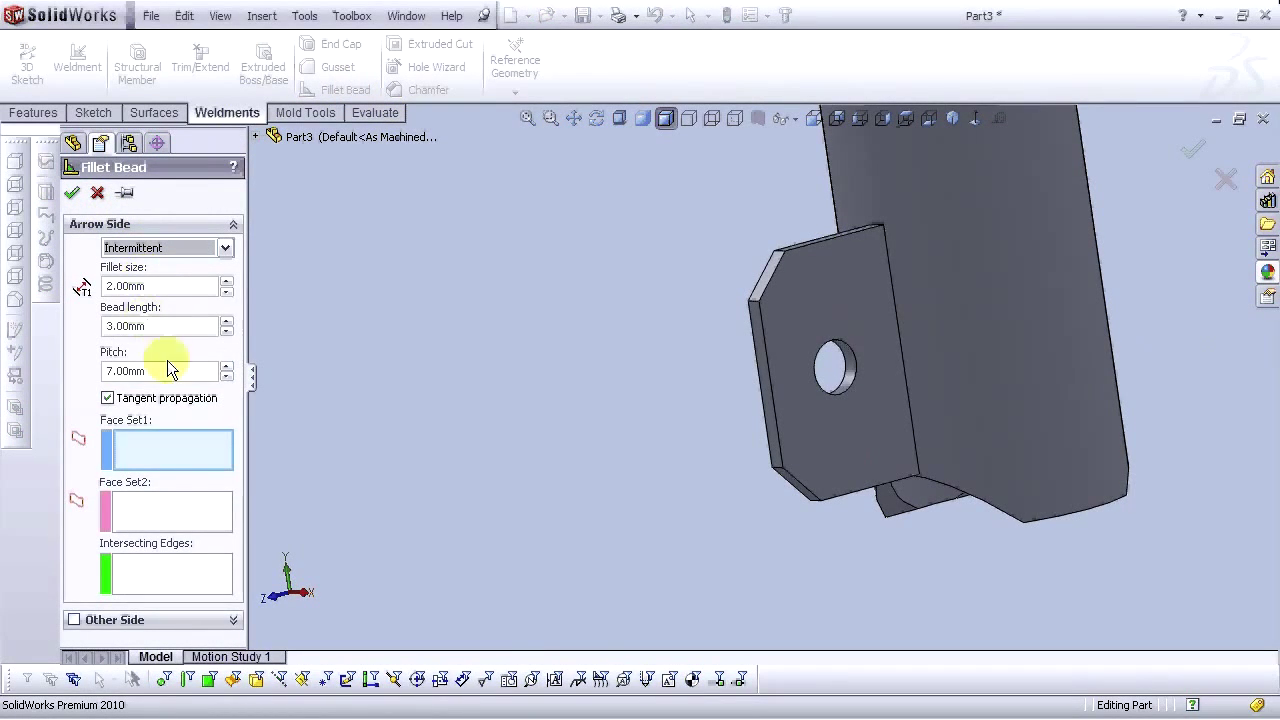
click(880, 372)
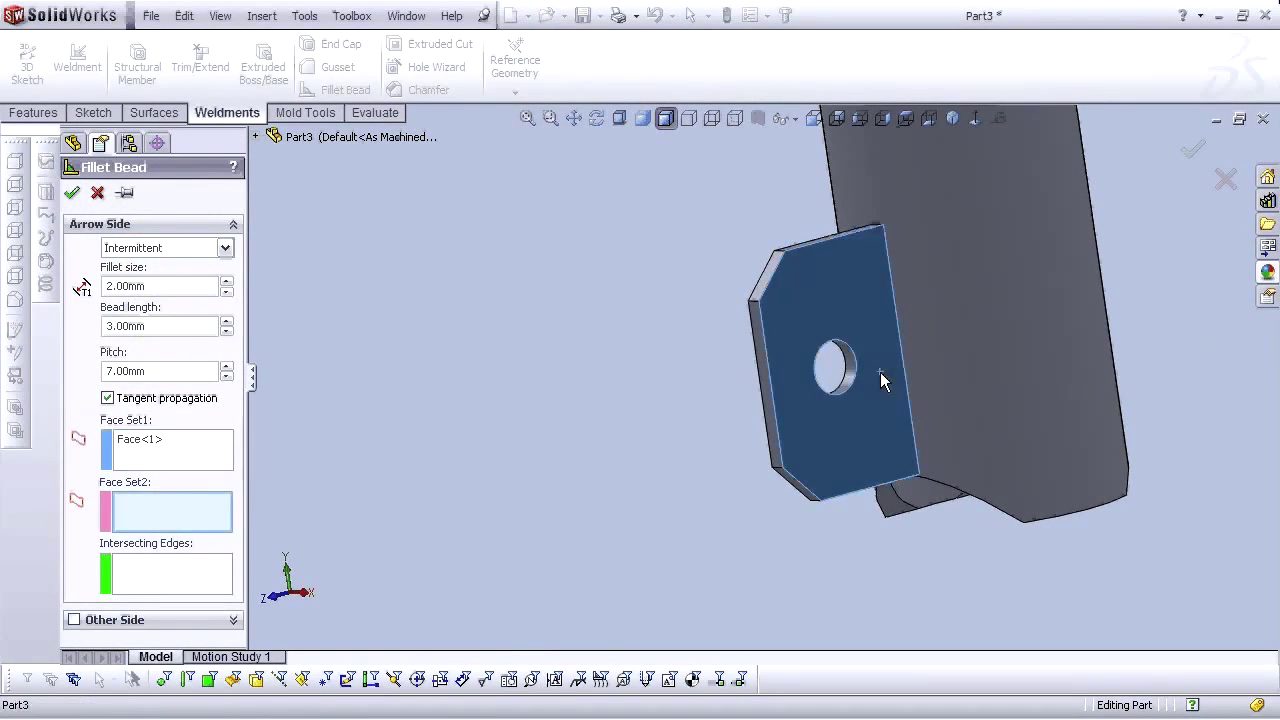
click(931, 353)
key(Return)
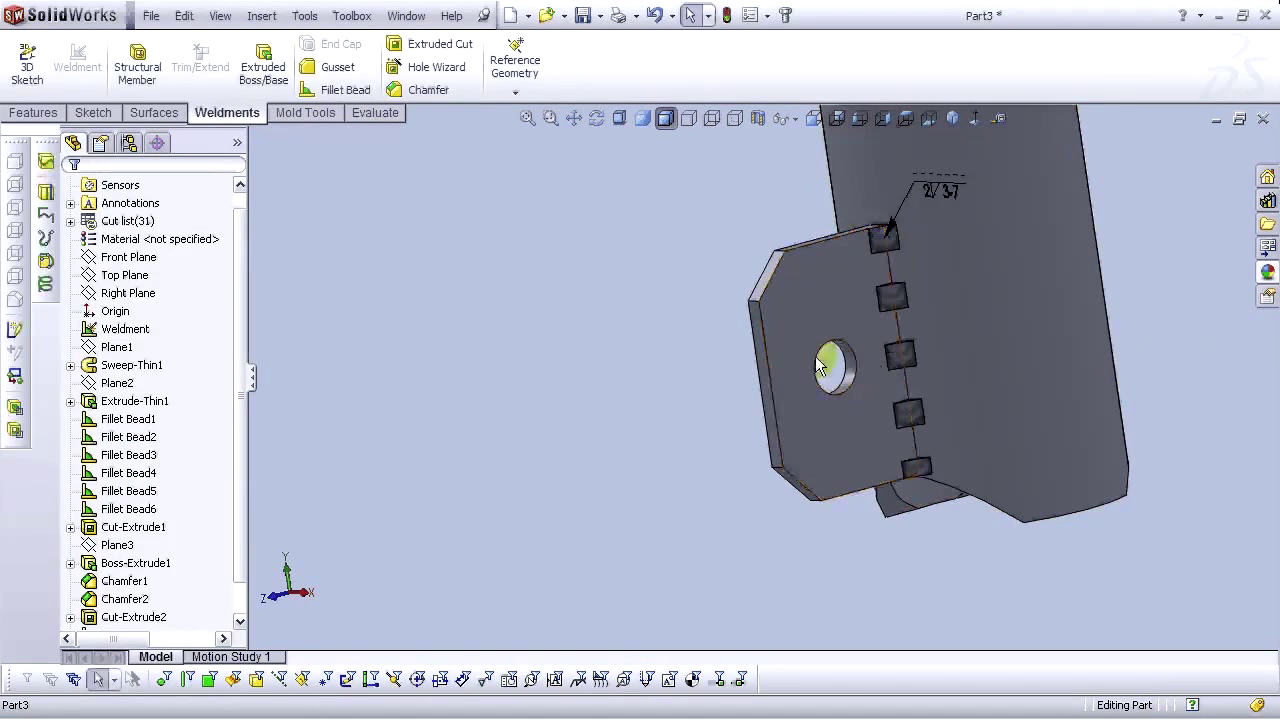
scroll(645, 354, down, 6)
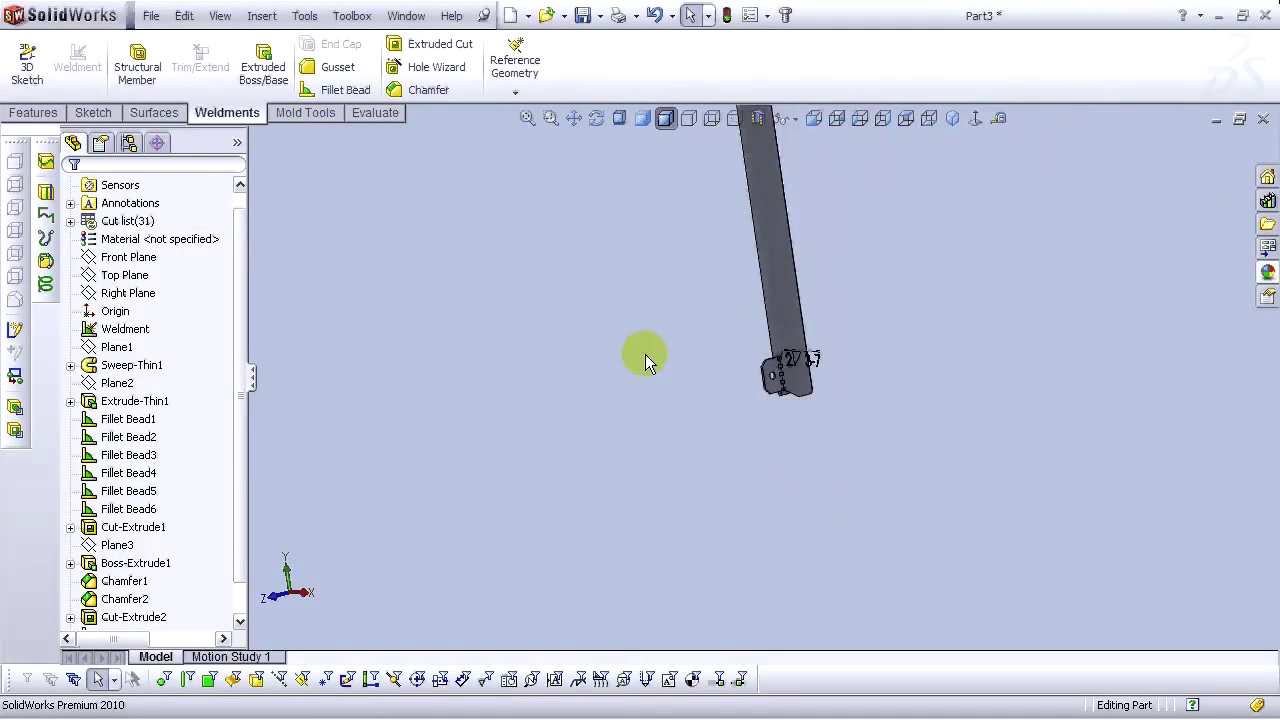
Show the frame in isometric view and assign Plain Carbon Steel as the part material
click(951, 118)
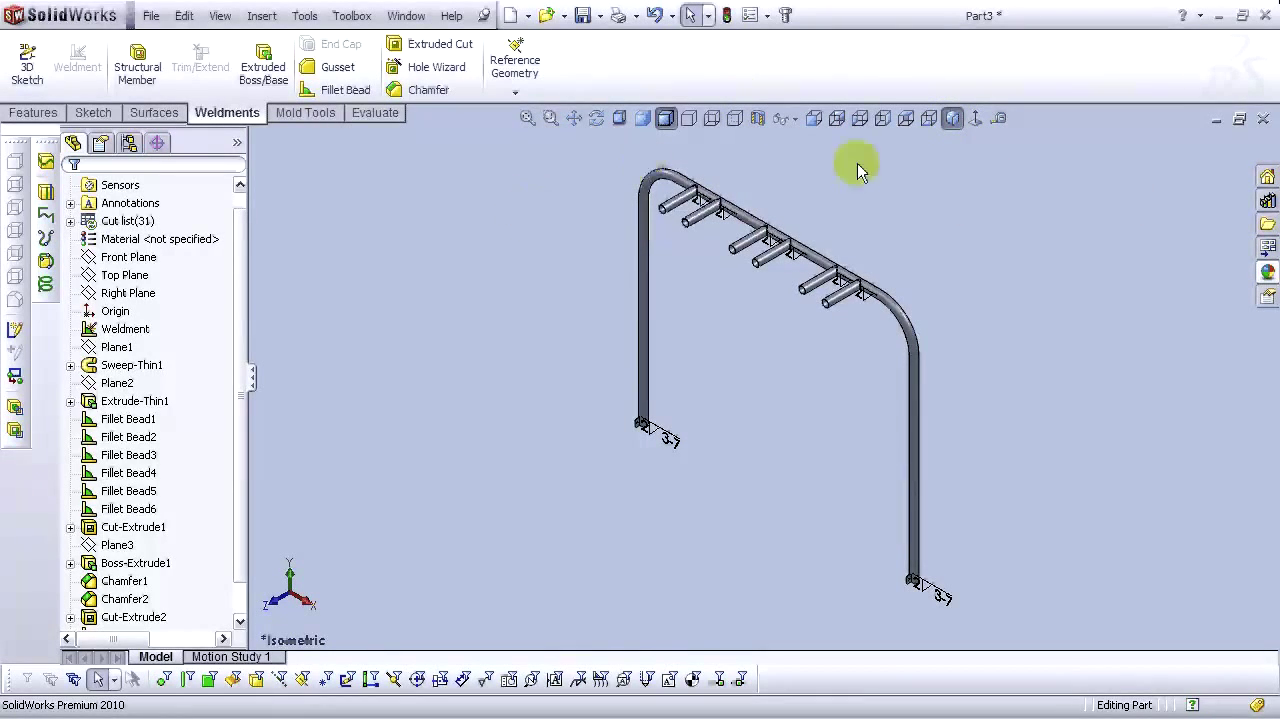
right_click(170, 250)
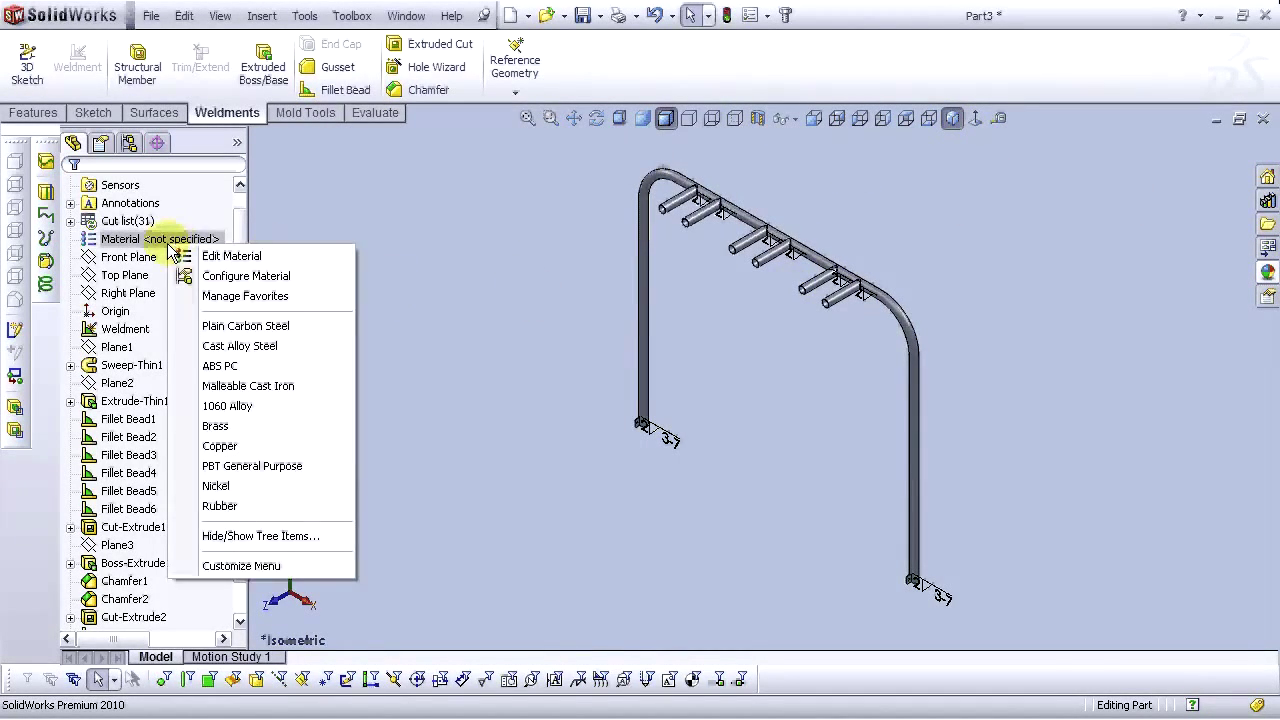
click(268, 330)
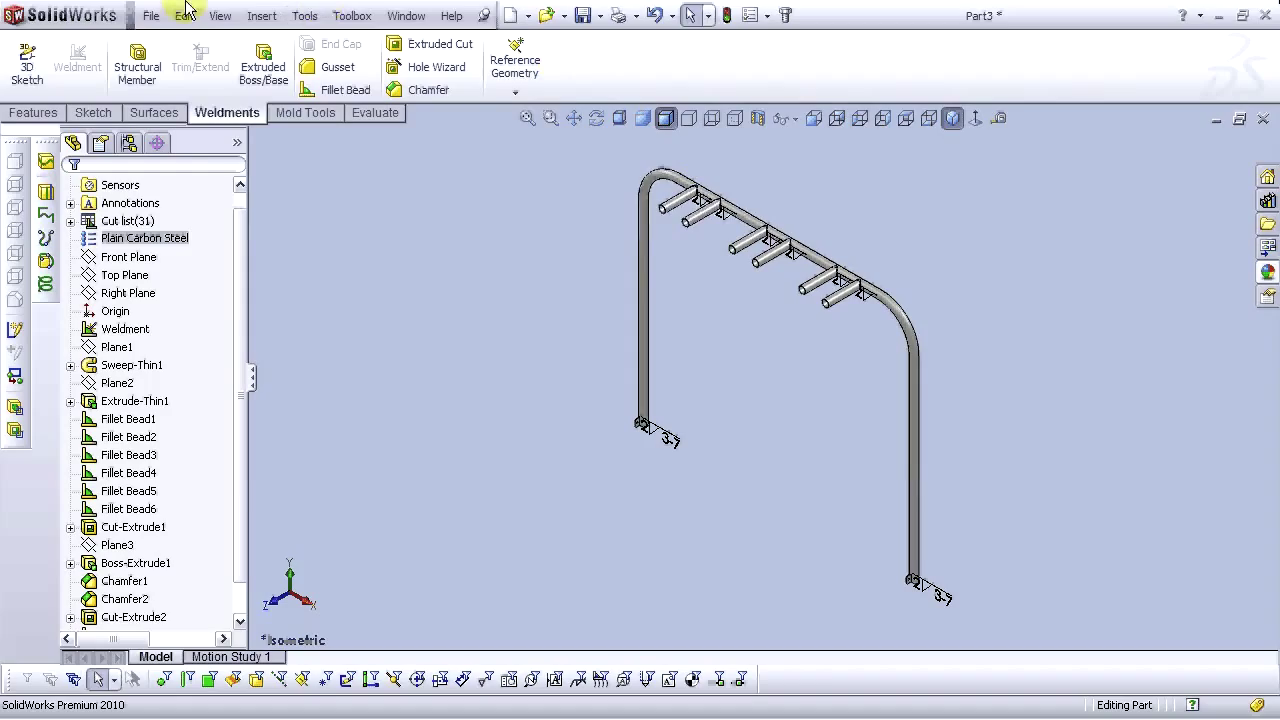
click(151, 16)
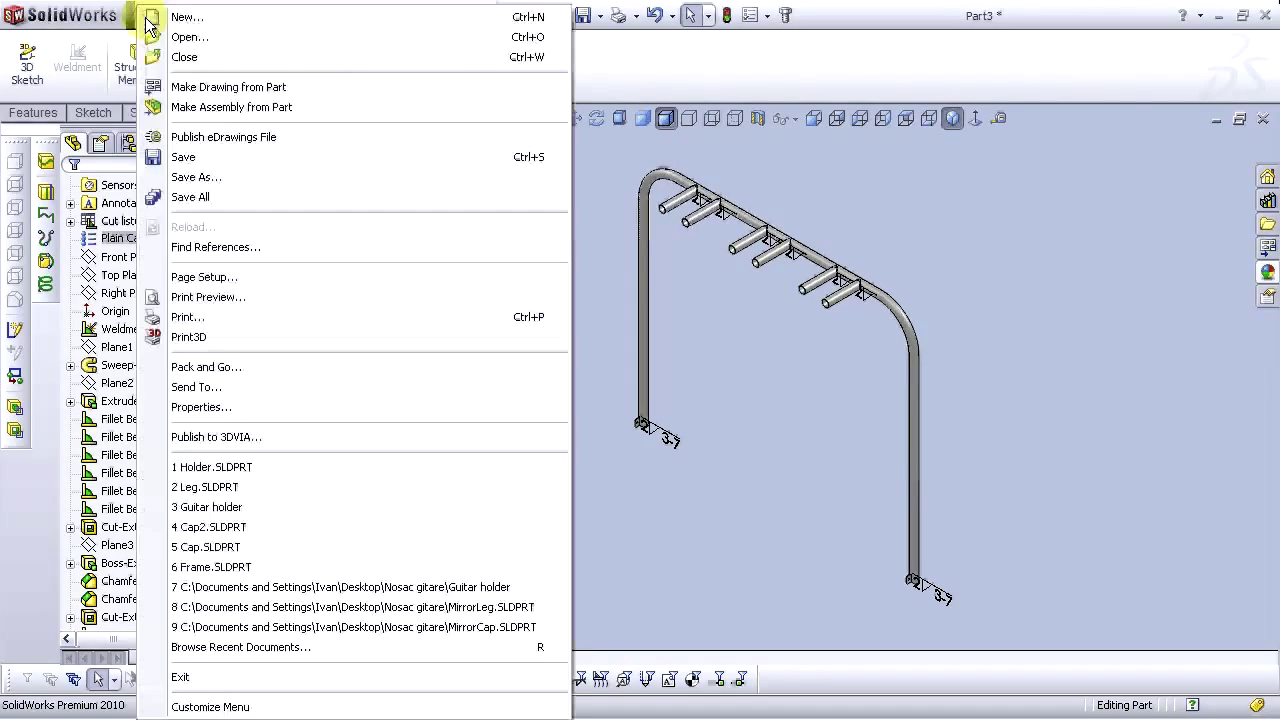
Save the part as Frame.SLDPRT and confirm replacing the existing Frame file
click(196, 177)
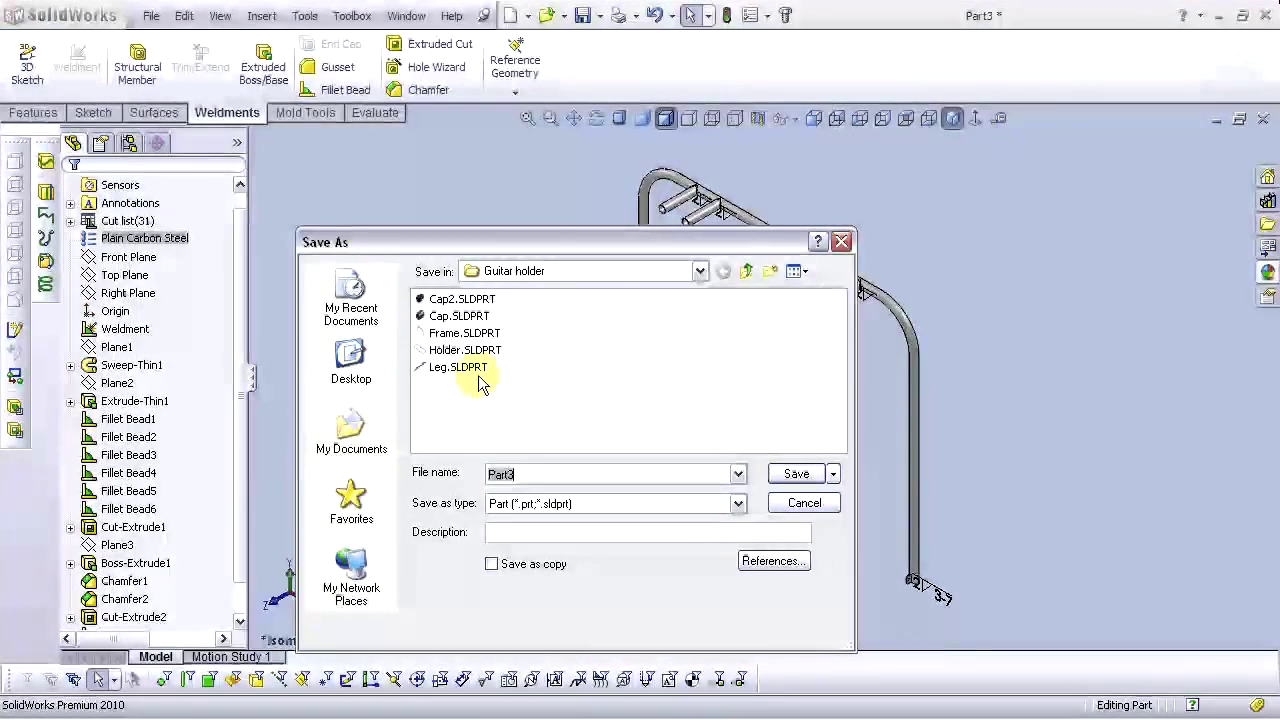
click(466, 336)
click(530, 476)
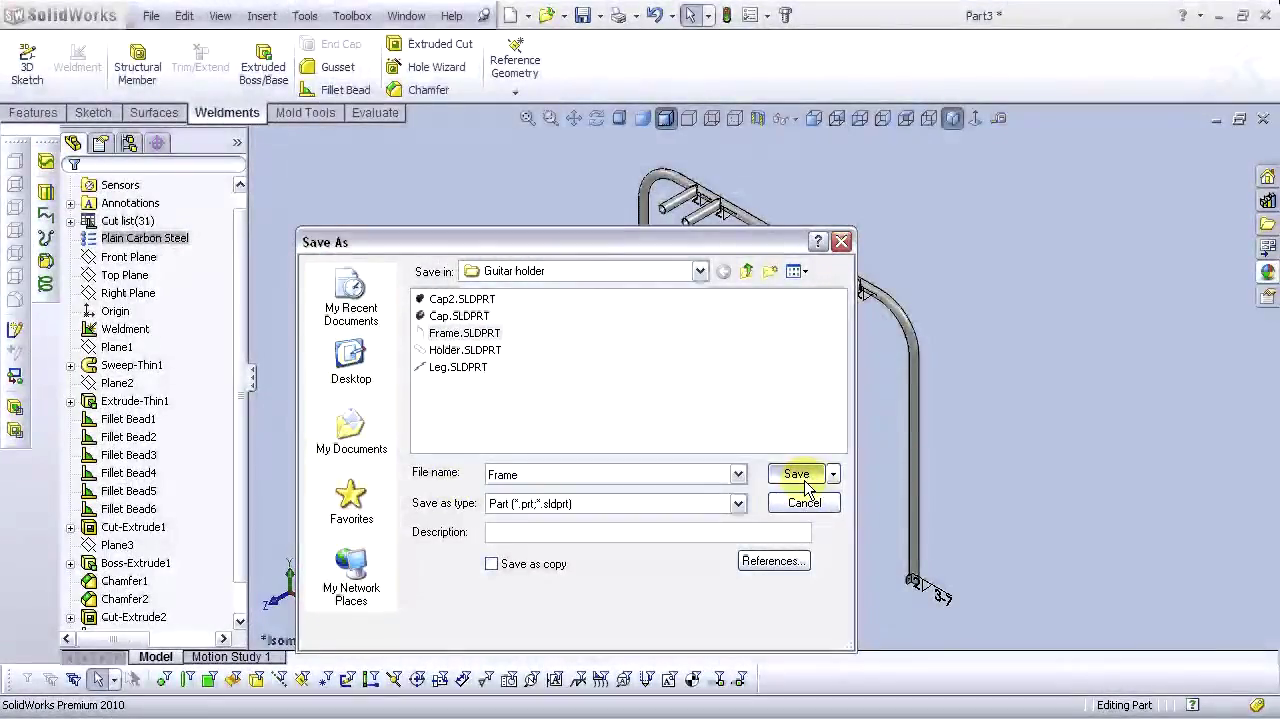
click(808, 485)
click(535, 477)
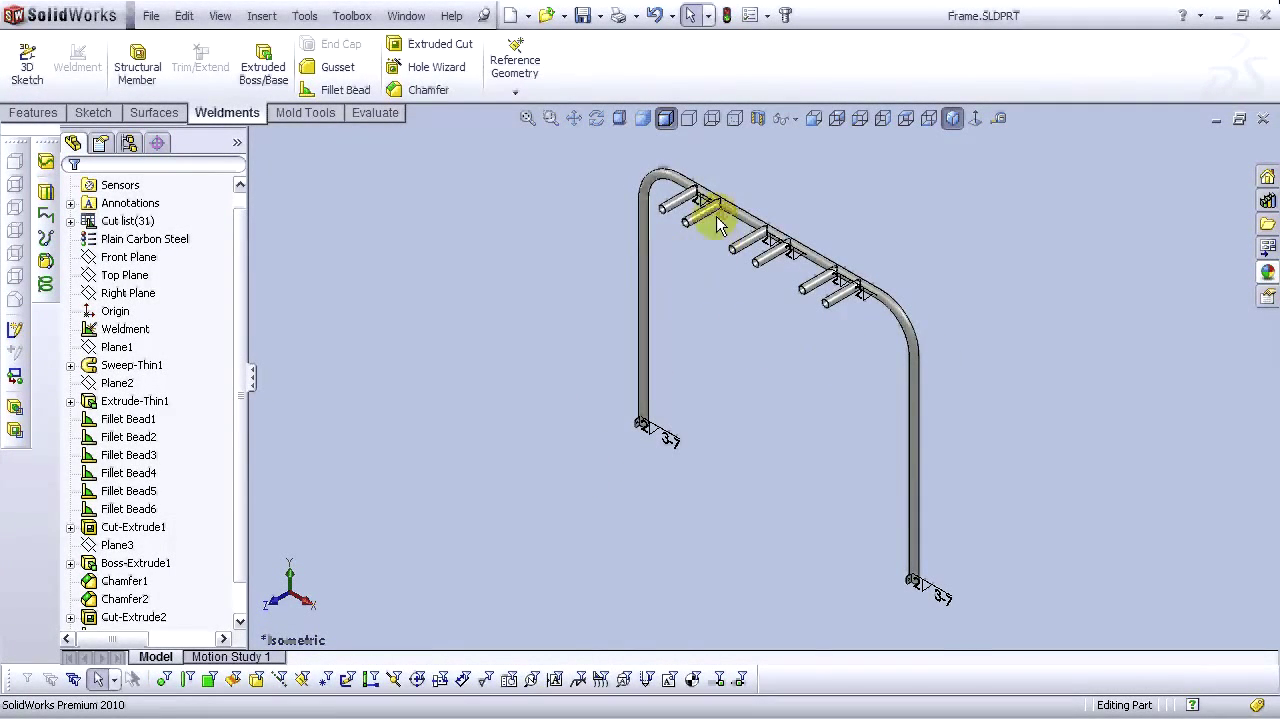
Zoom around the frame's branch tubes, then bring up the Surfaces tools
scroll(716, 230, down, 3)
scroll(745, 362, down, 2)
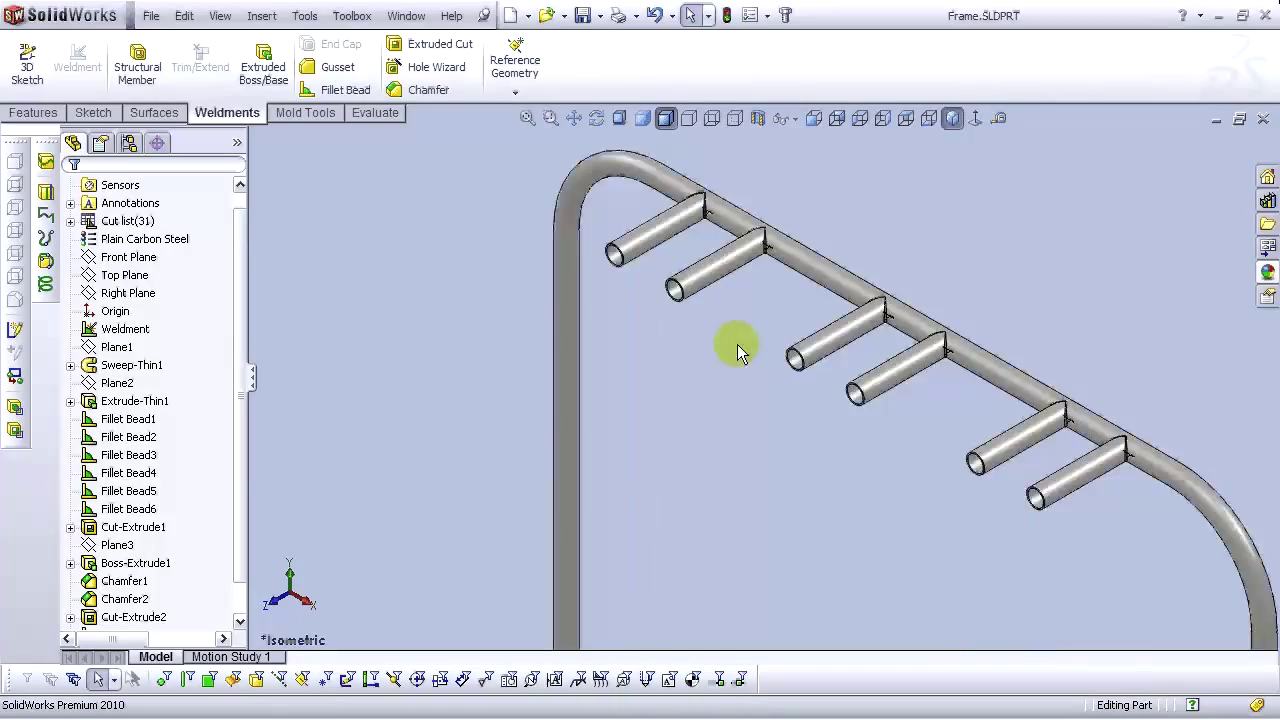
scroll(705, 234, down, 4)
scroll(769, 206, down, 2)
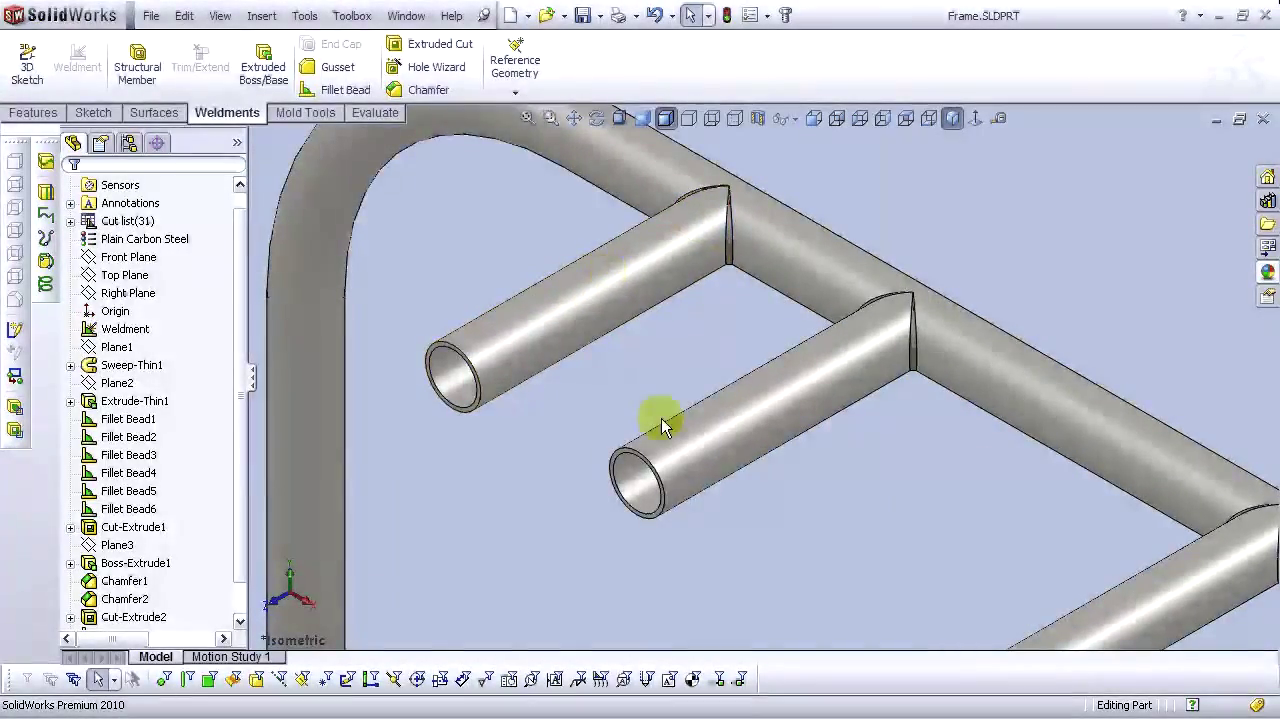
scroll(661, 418, up, 5)
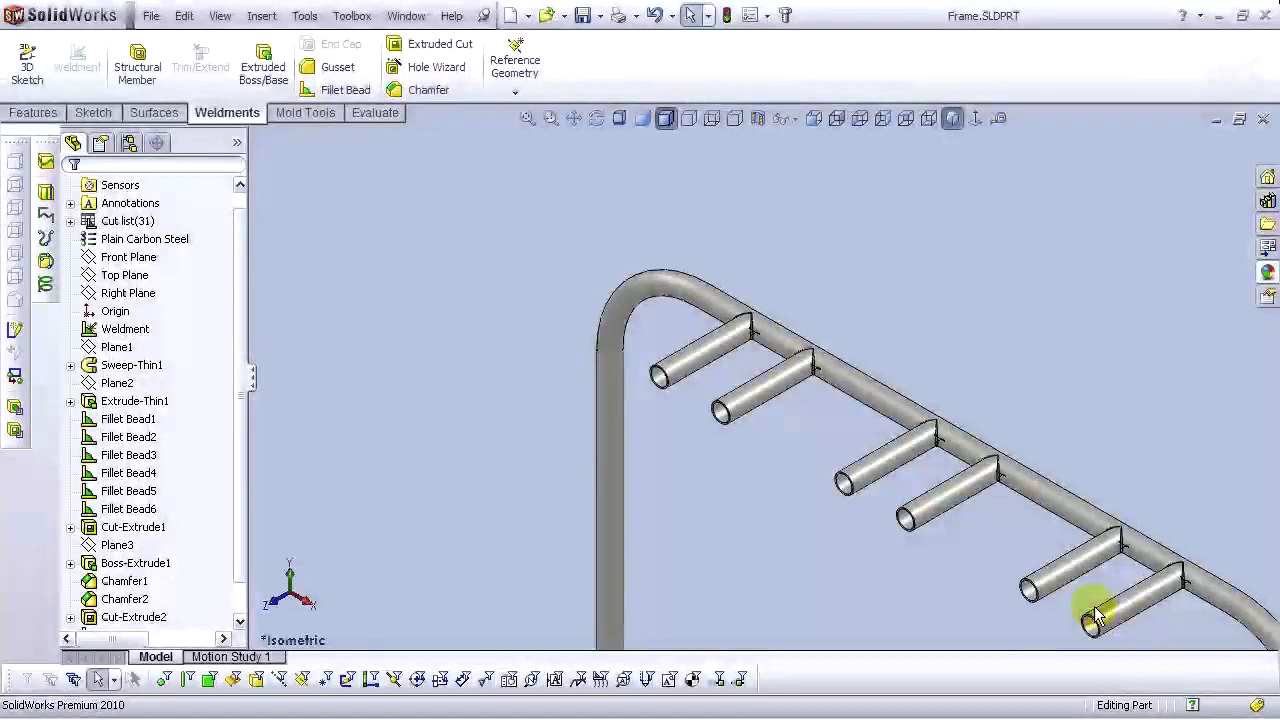
scroll(1037, 464, up, 6)
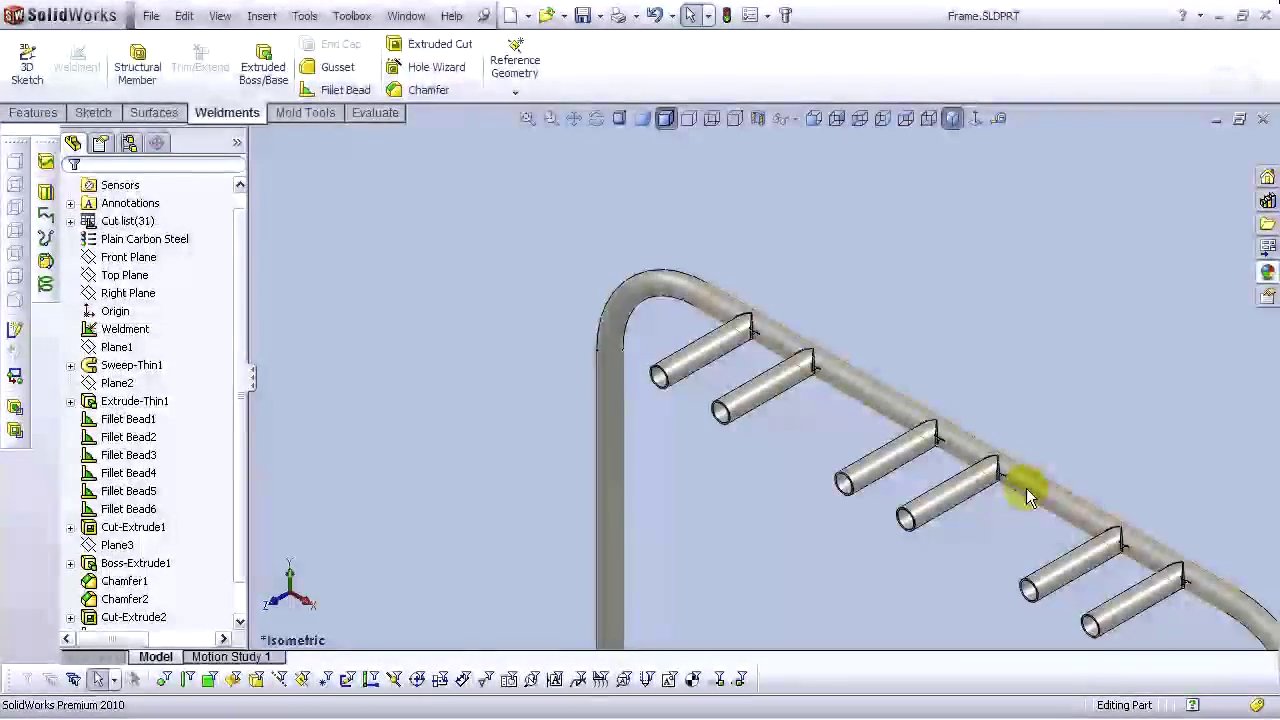
scroll(822, 442, down, 6)
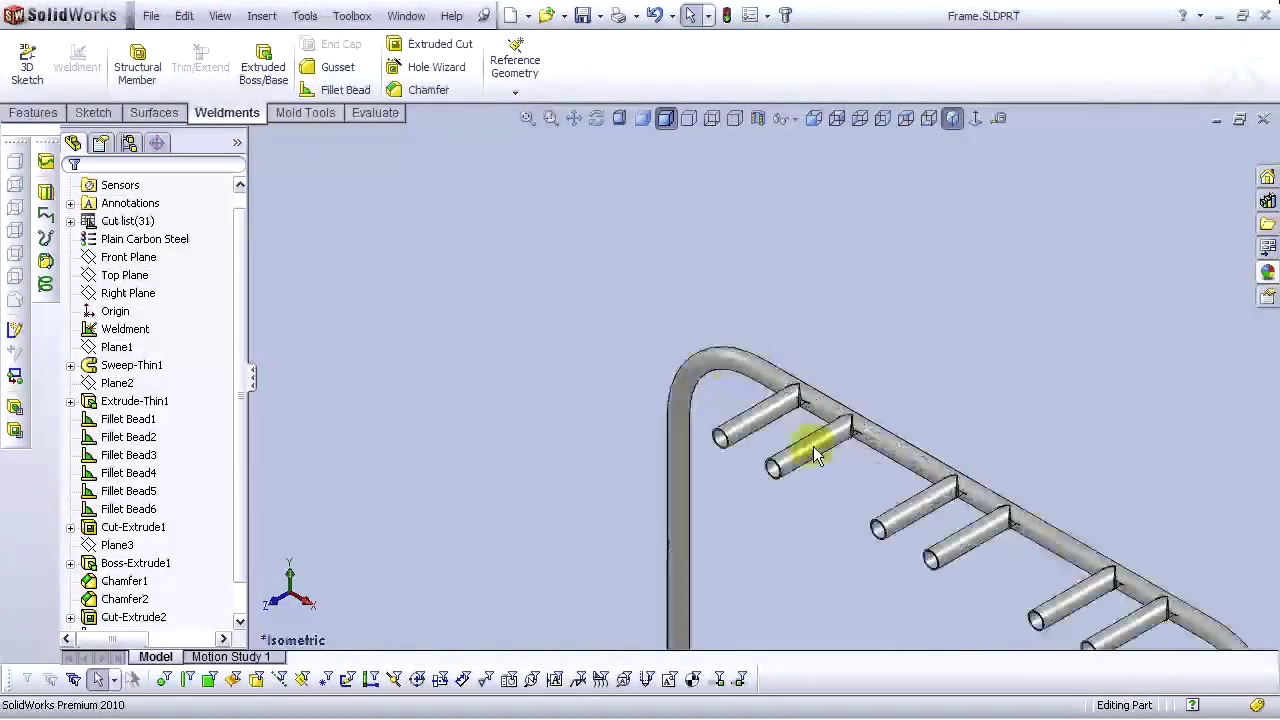
click(160, 114)
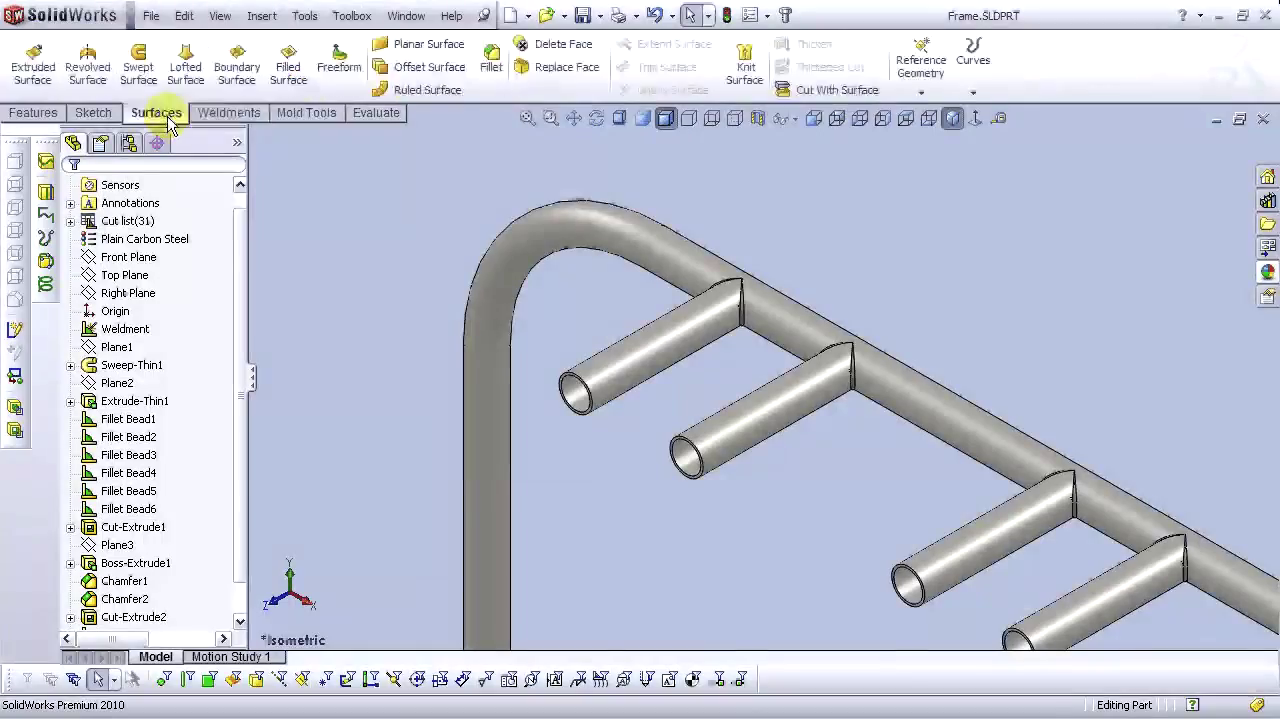
Create a 5.00 mm offset surface on the first branch tube's face
click(436, 70)
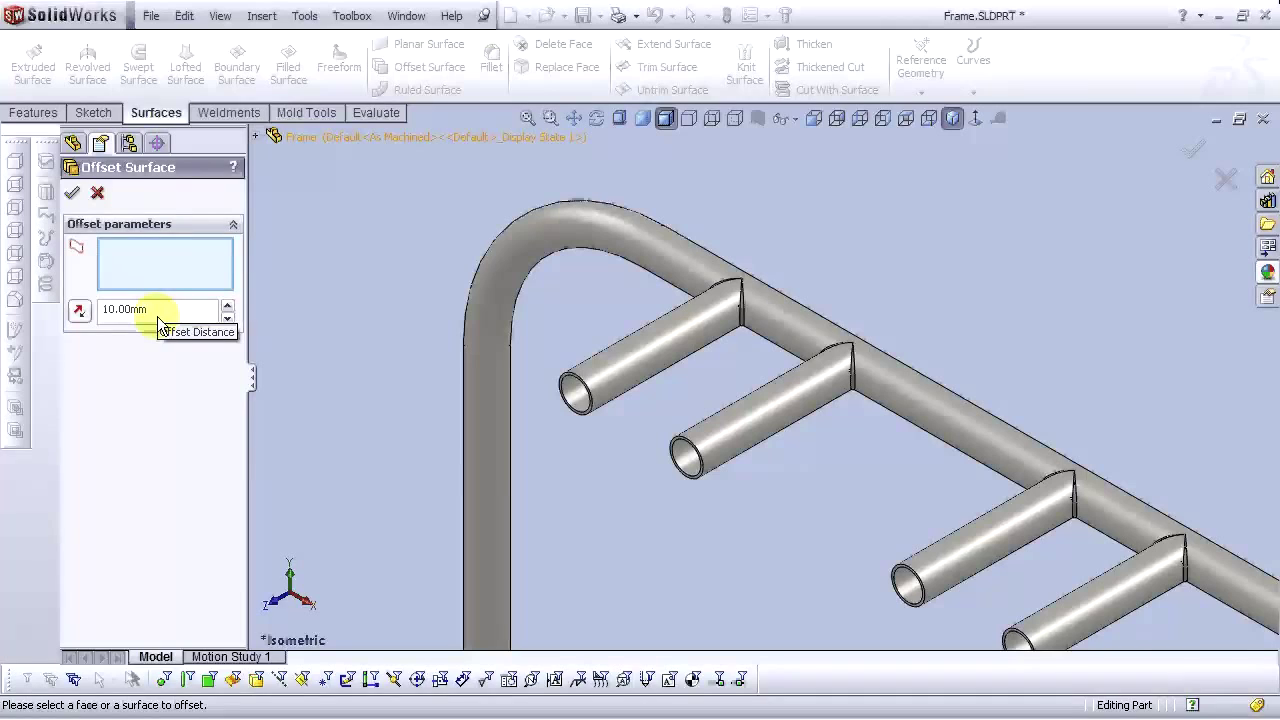
drag(157, 316, 100, 325)
text(5)
key(Return)
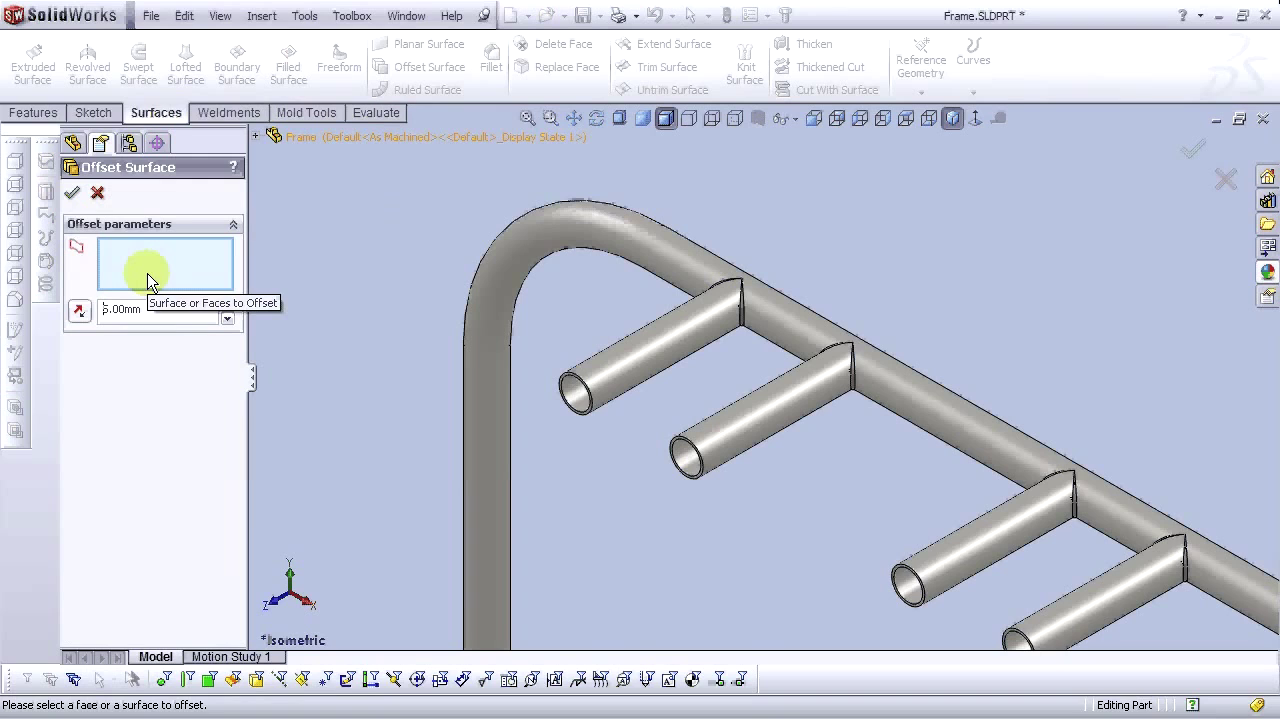
click(634, 347)
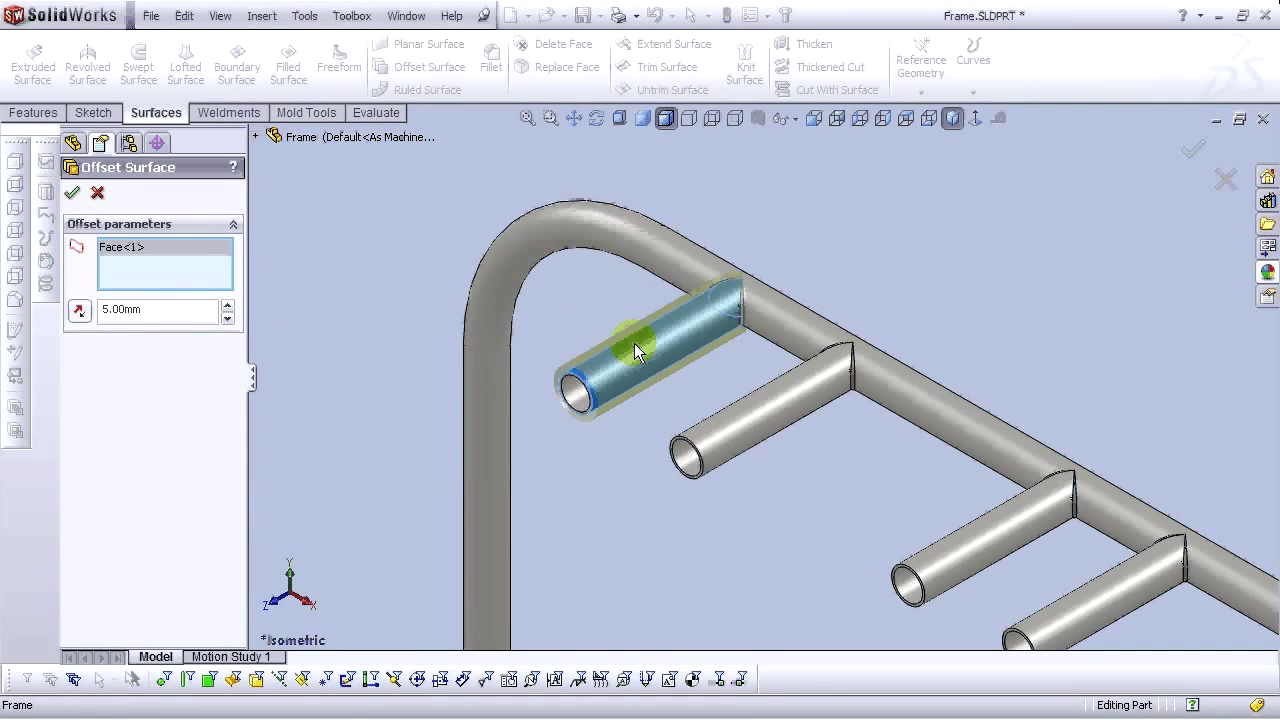
key(Escape)
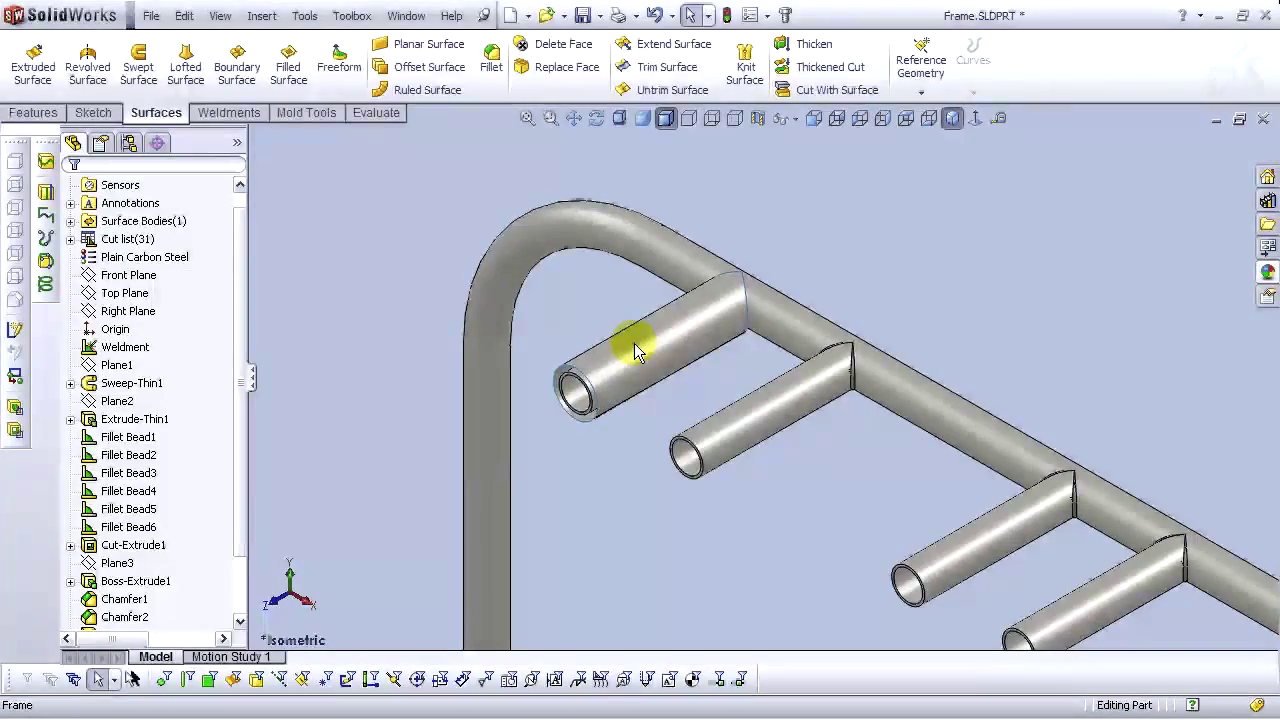
Offset the second branch tube's face, clearing the surfaces-not-connected warning
click(630, 302)
click(420, 67)
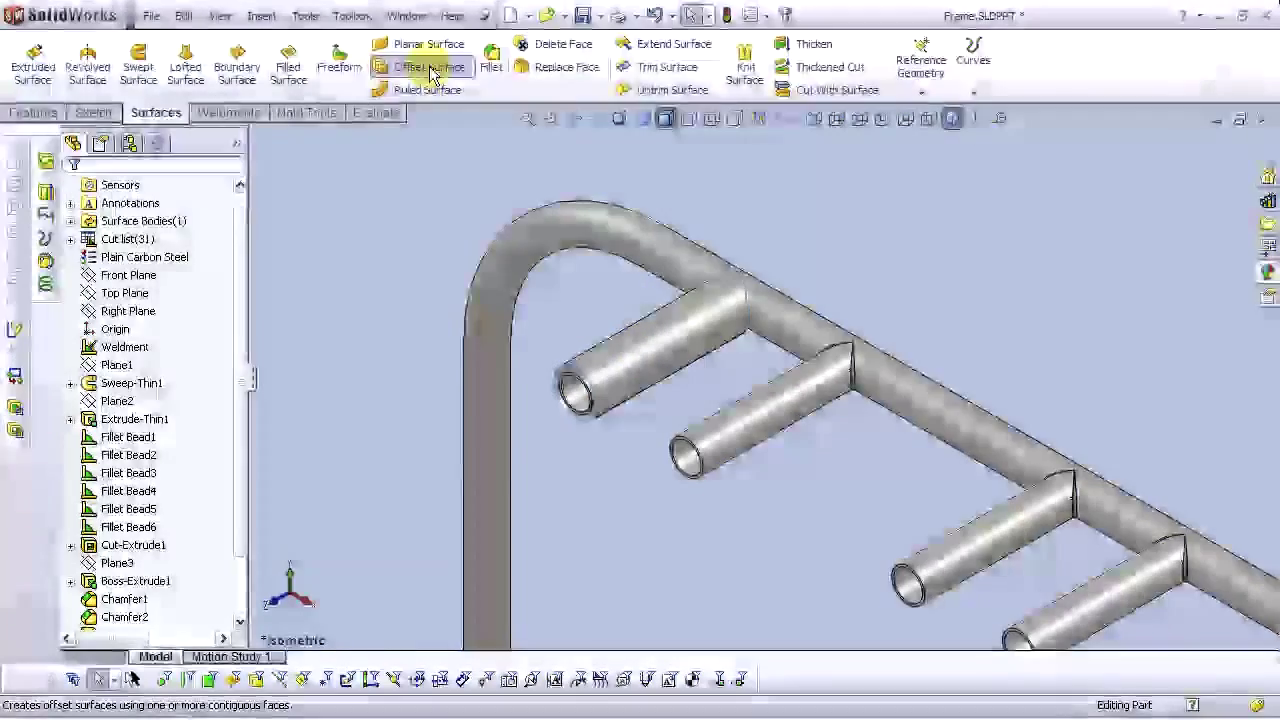
click(762, 418)
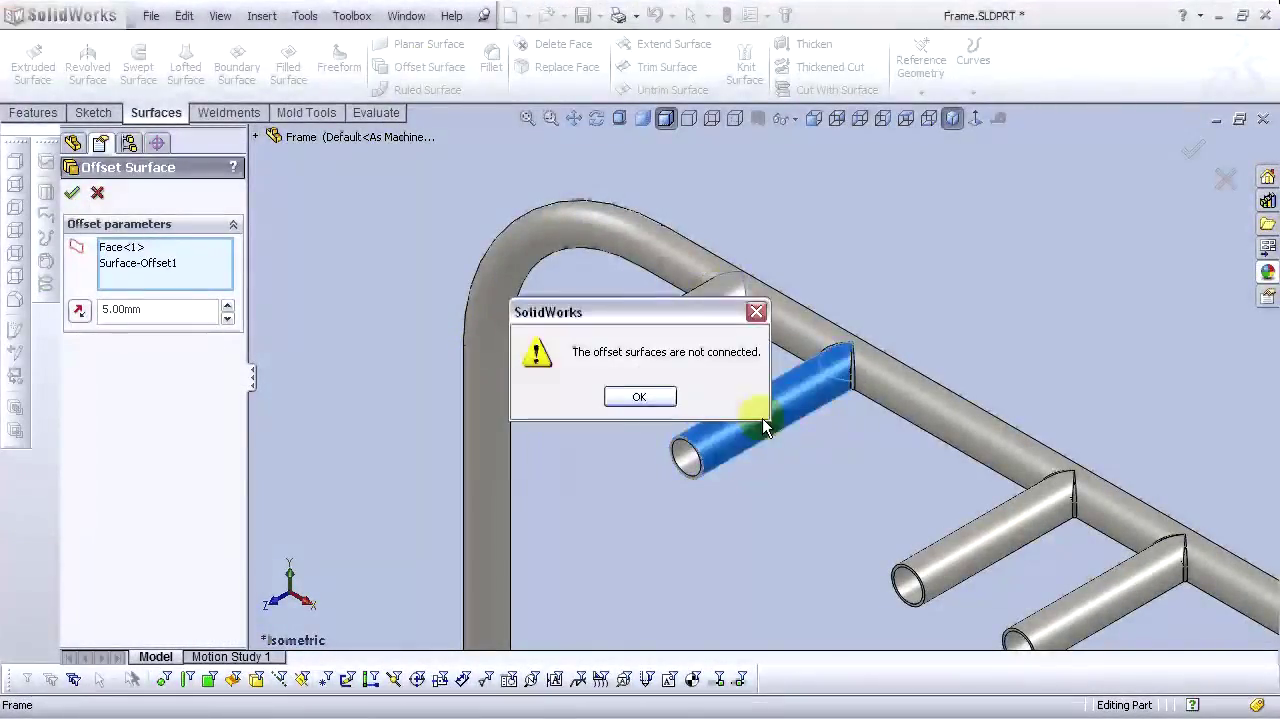
click(640, 397)
right_click(168, 283)
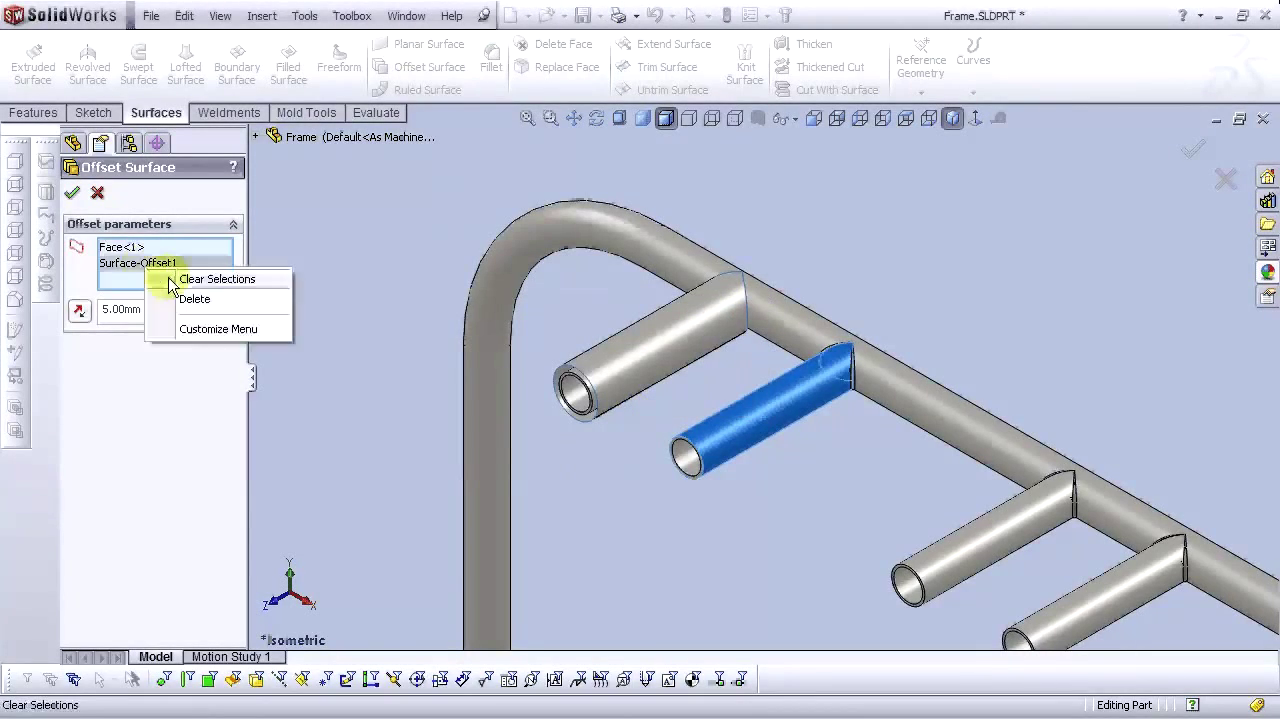
click(744, 423)
key(Return)
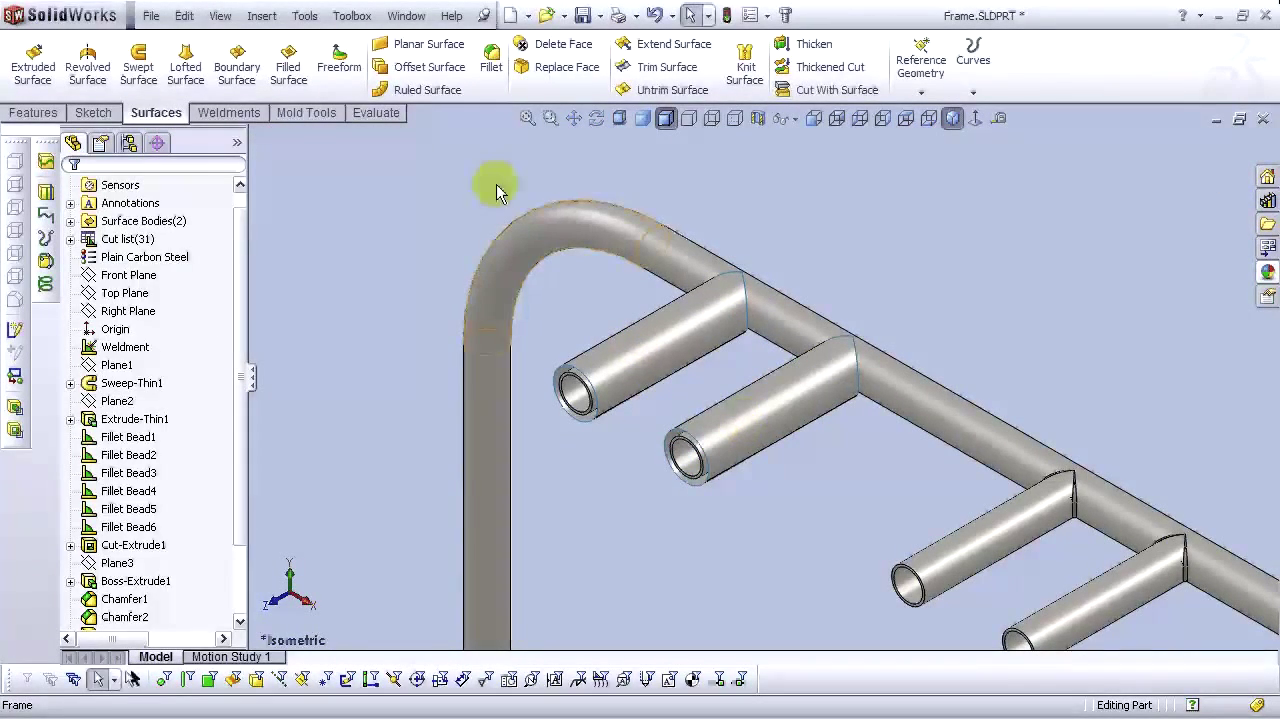
Add offset surfaces on the third and fourth branch tubes
click(429, 67)
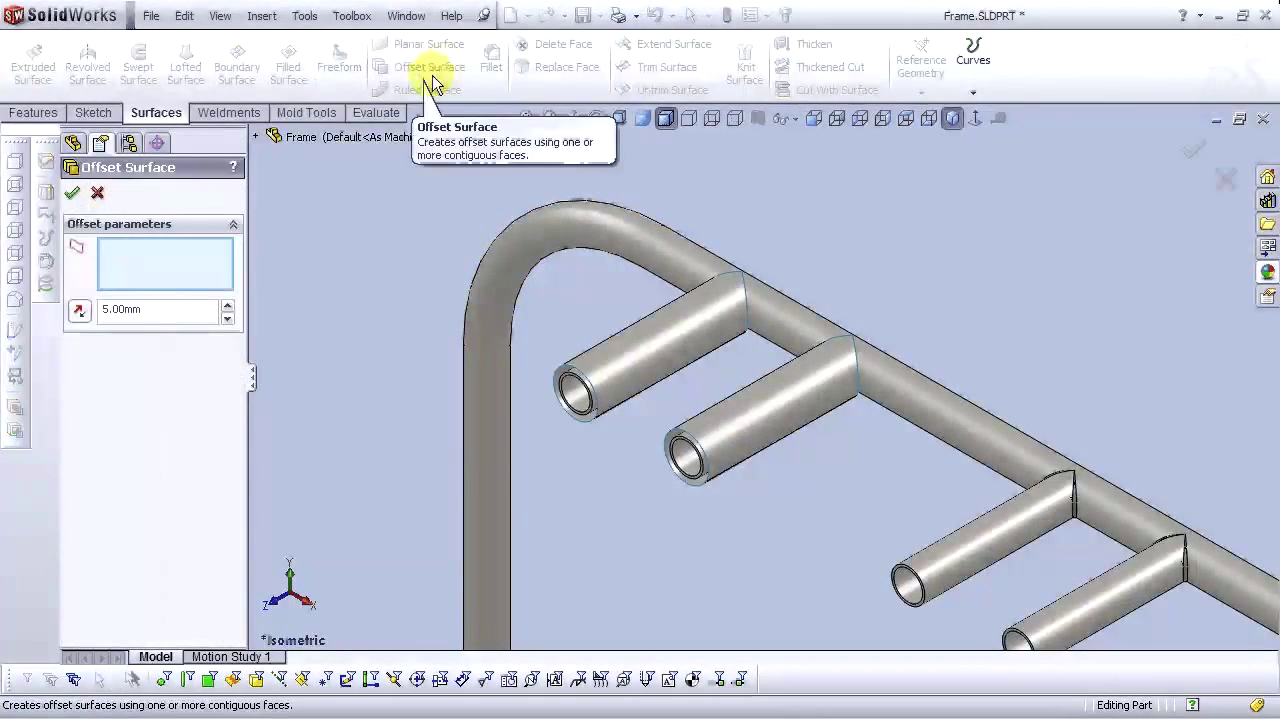
click(987, 544)
key(Return)
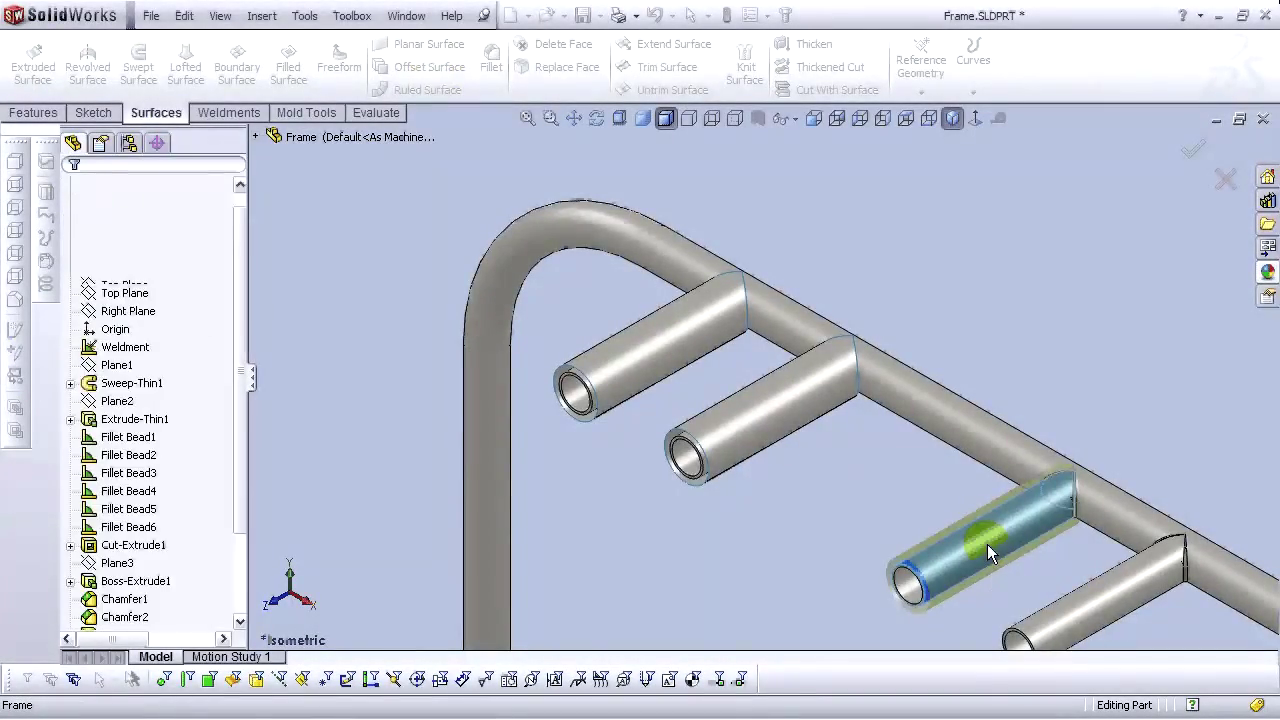
scroll(987, 544, up, 4)
scroll(640, 231, down, 5)
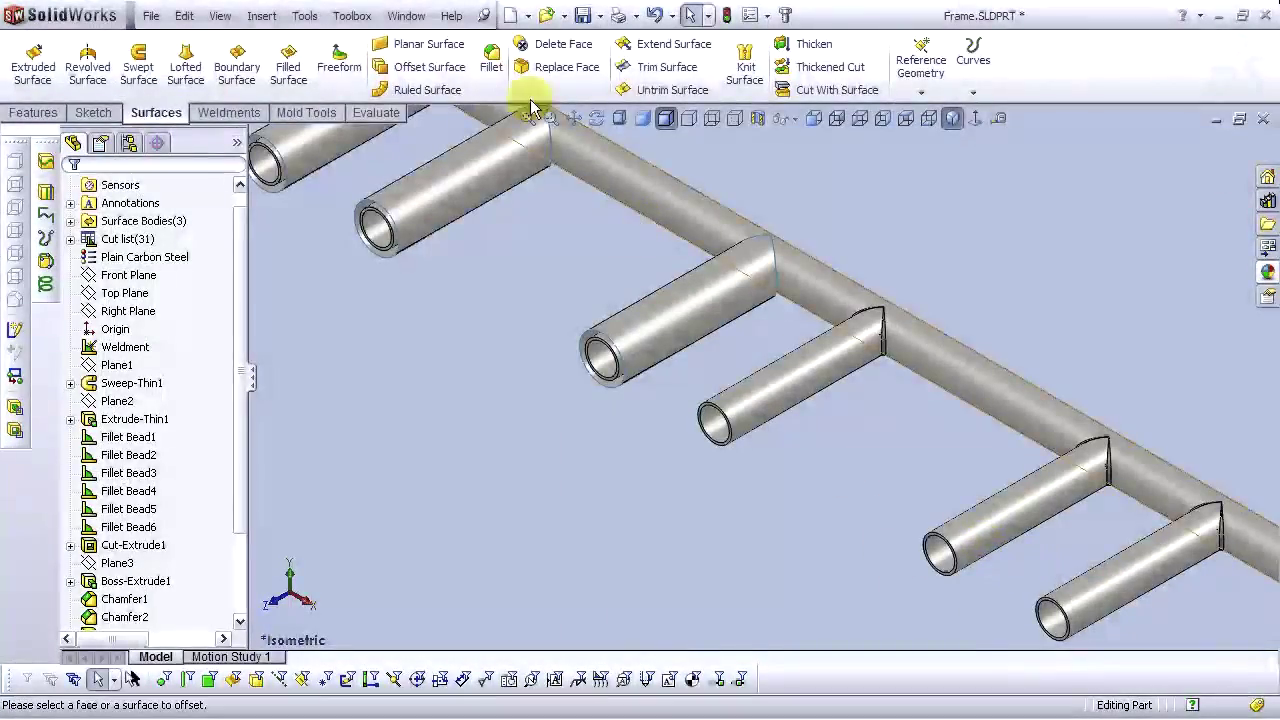
click(440, 70)
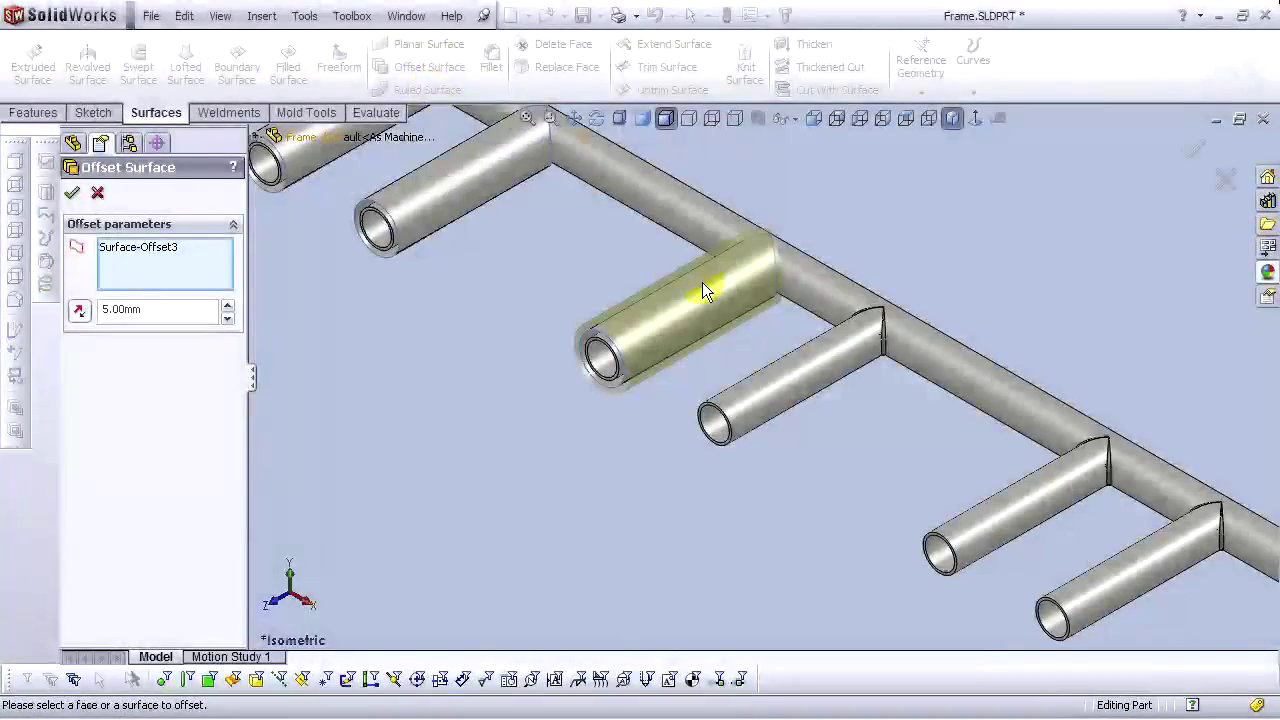
click(810, 378)
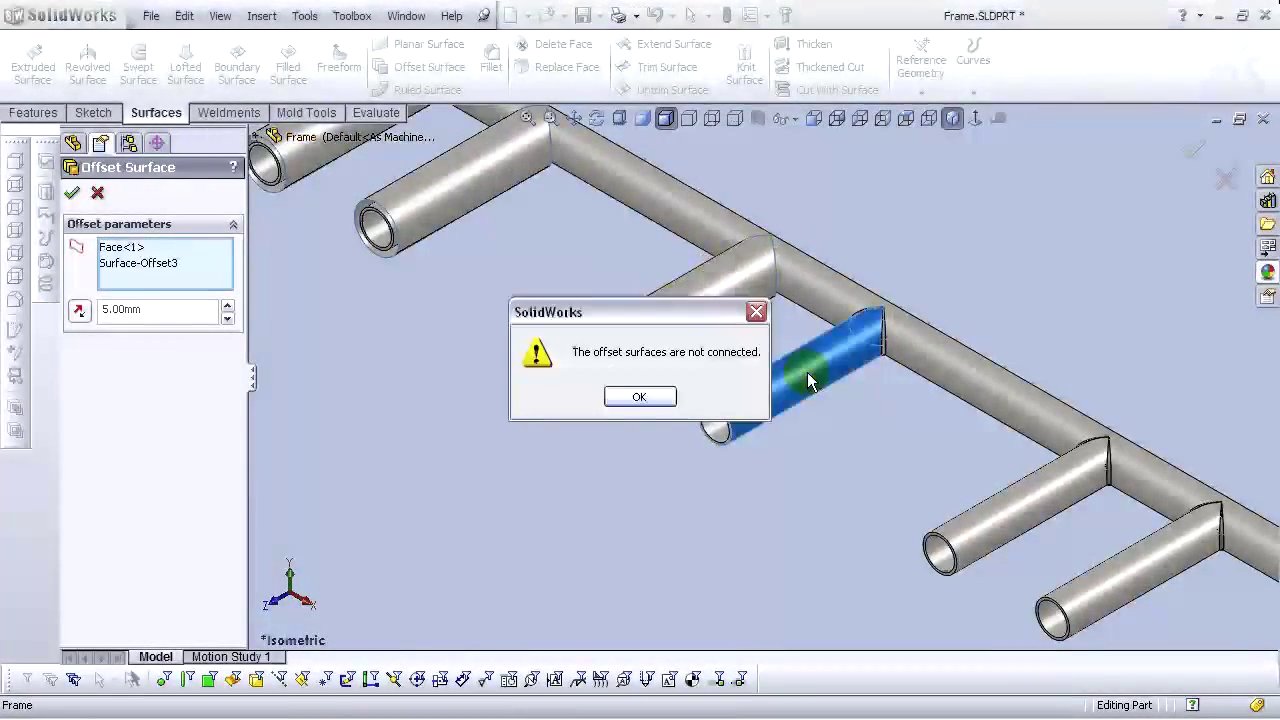
click(640, 396)
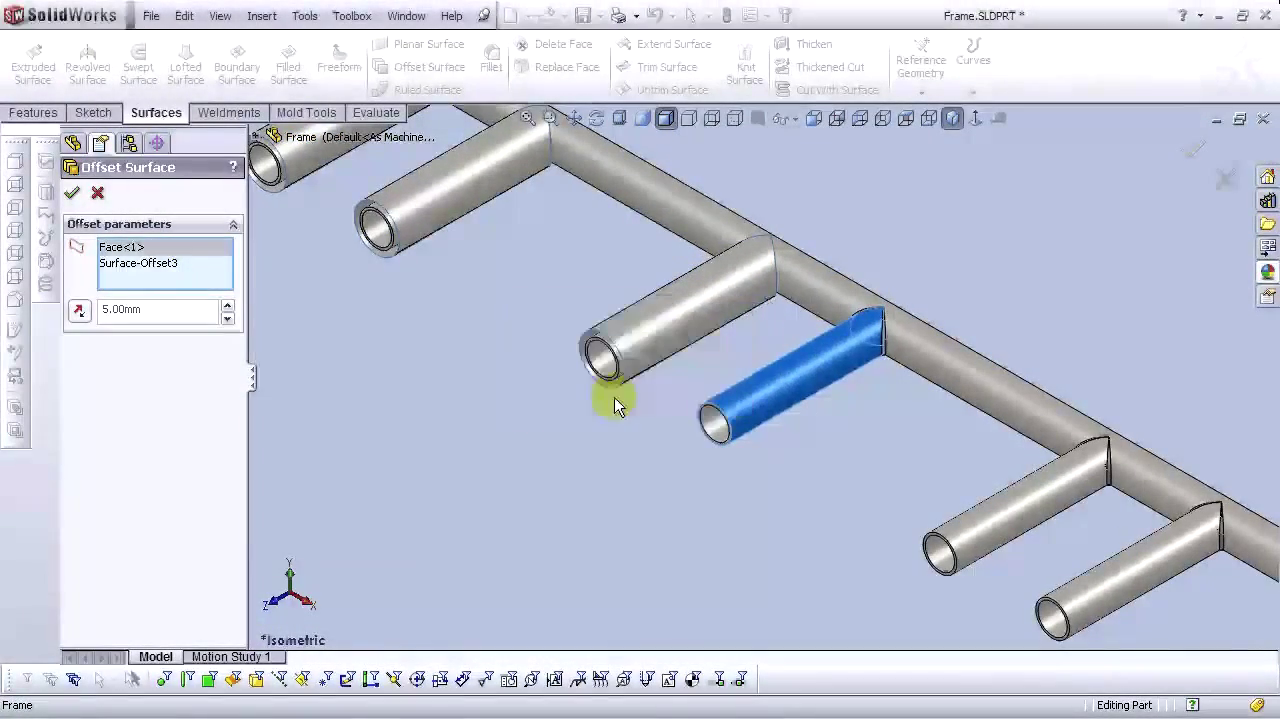
right_click(218, 265)
click(265, 274)
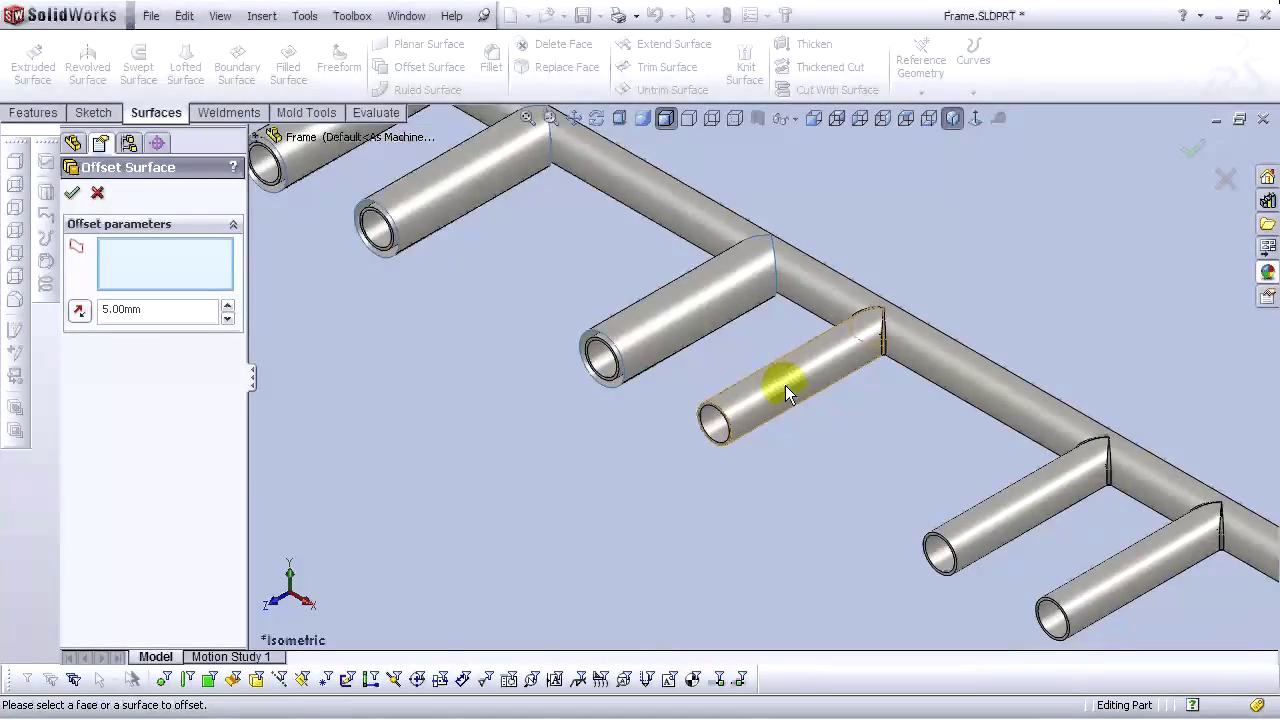
click(783, 381)
click(71, 193)
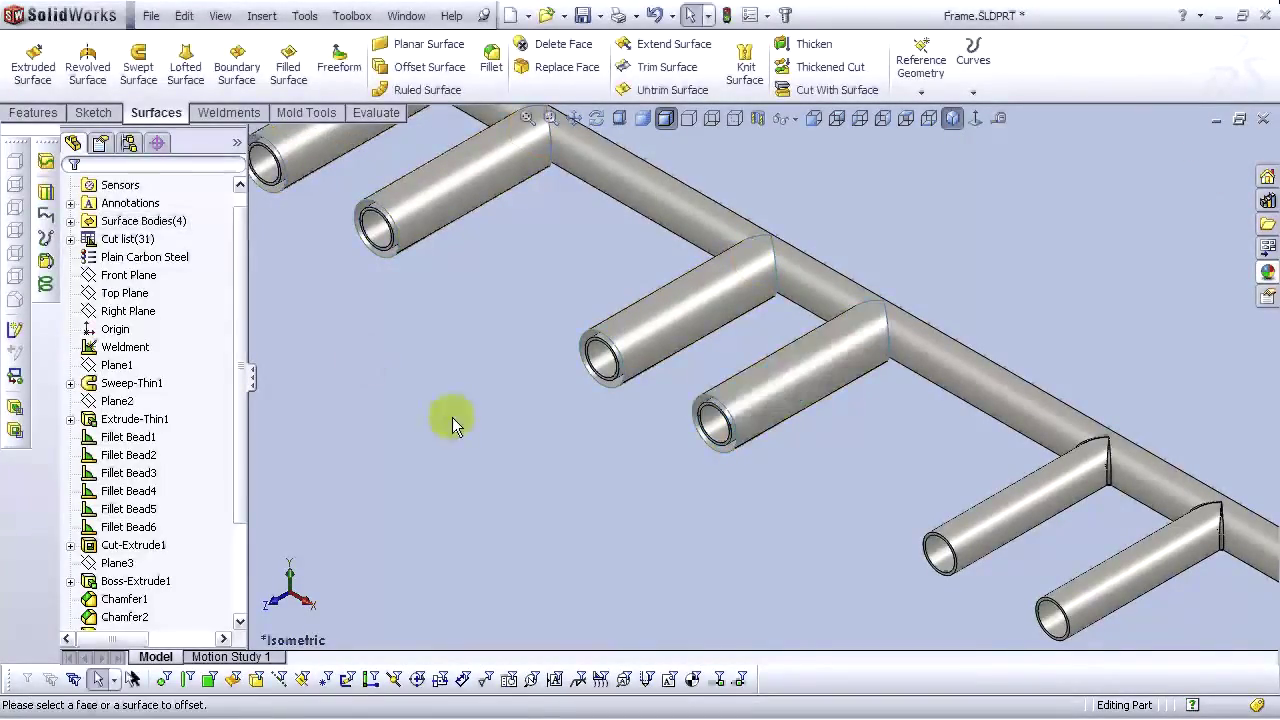
Add offset surfaces on the fifth and sixth branch tubes
click(410, 70)
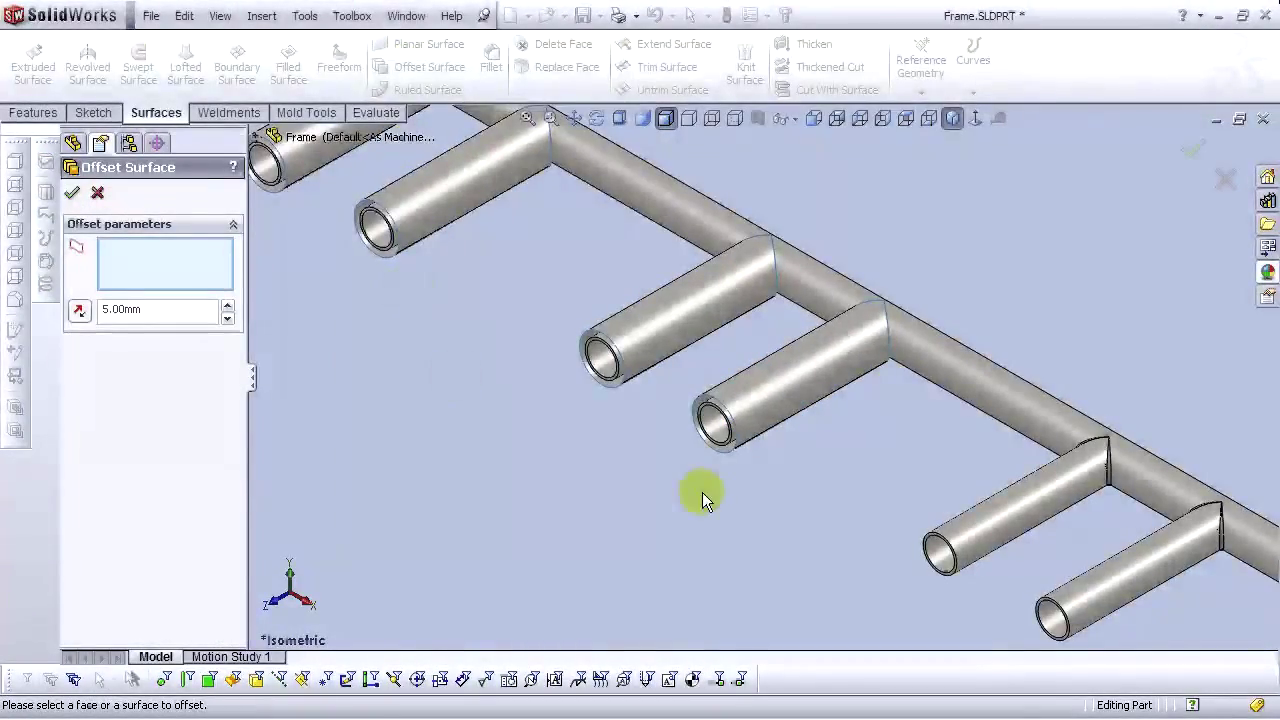
scroll(800, 490, up, 2)
click(880, 437)
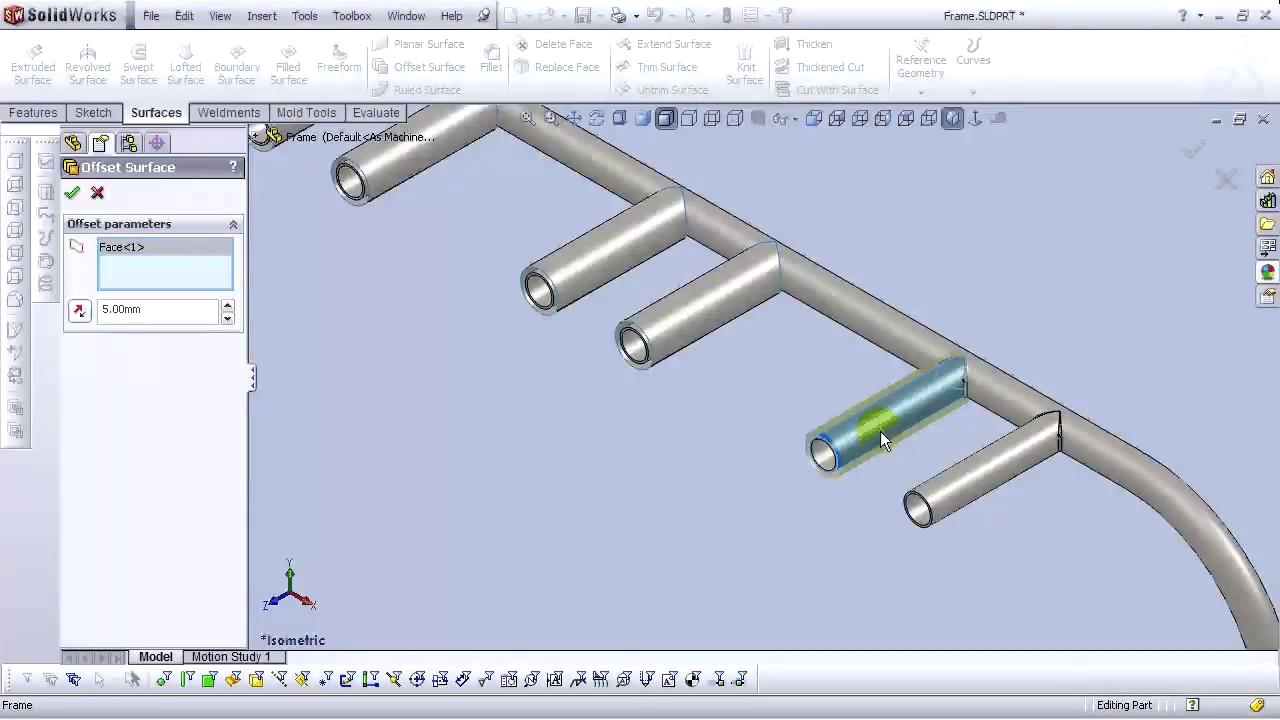
key(Return)
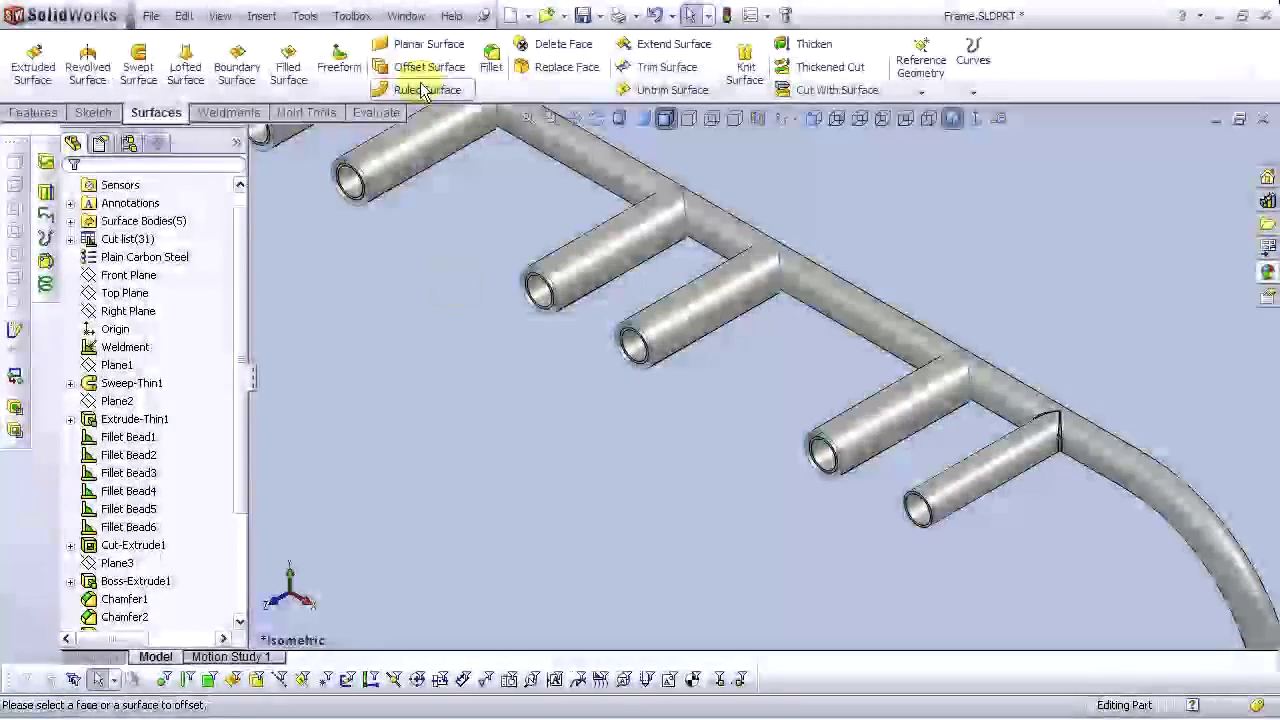
click(422, 67)
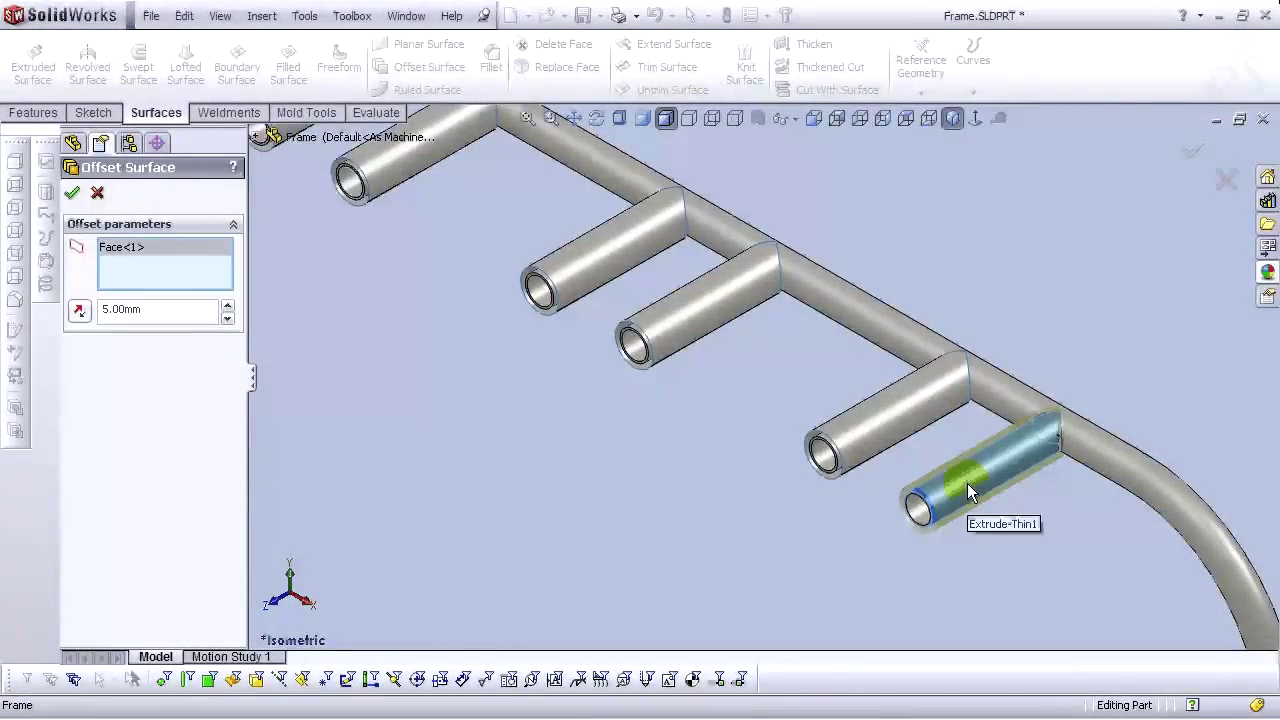
key(Return)
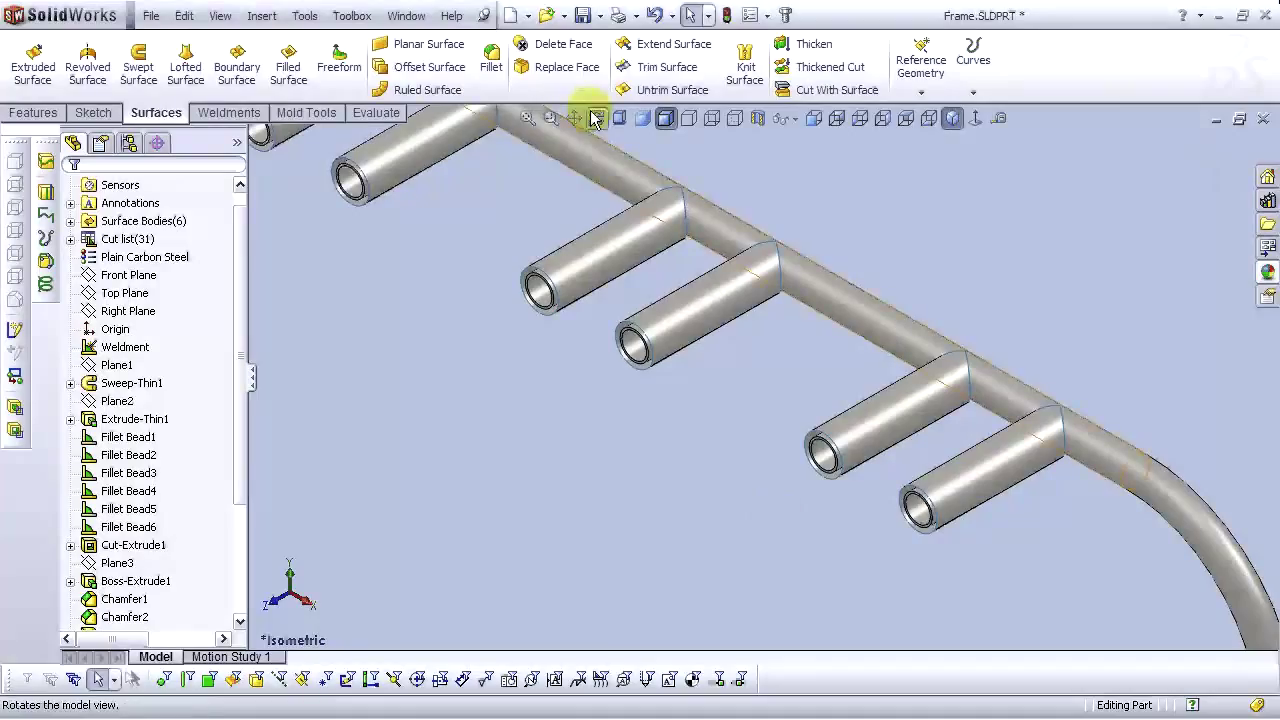
Offset the main rail's face, bringing the part to seven surface bodies
click(428, 72)
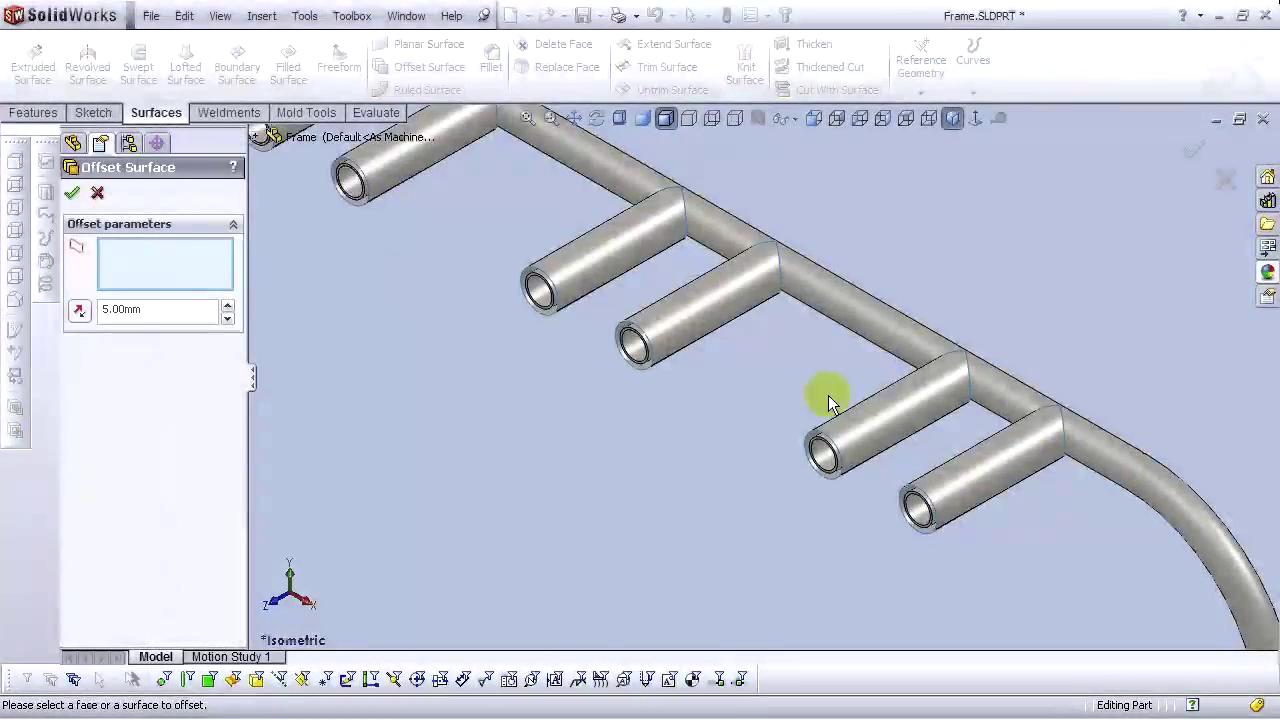
click(884, 325)
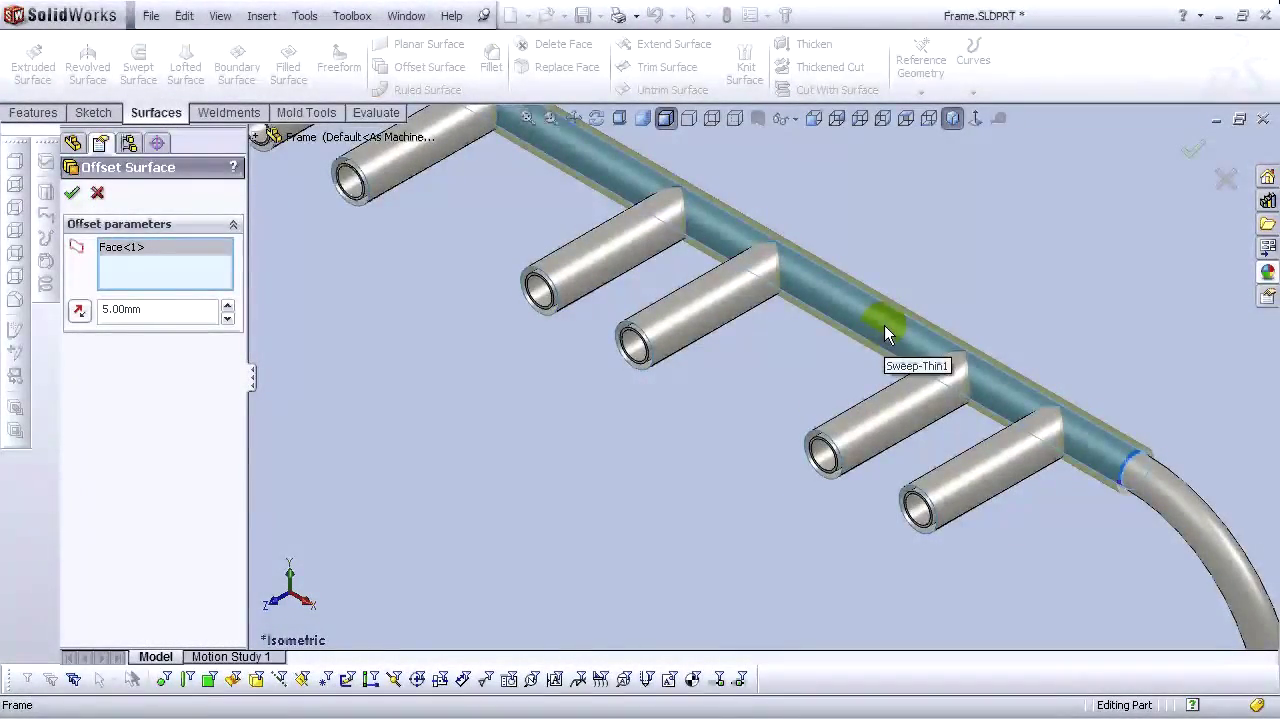
key(Return)
scroll(731, 423, up, 3)
scroll(614, 300, down, 5)
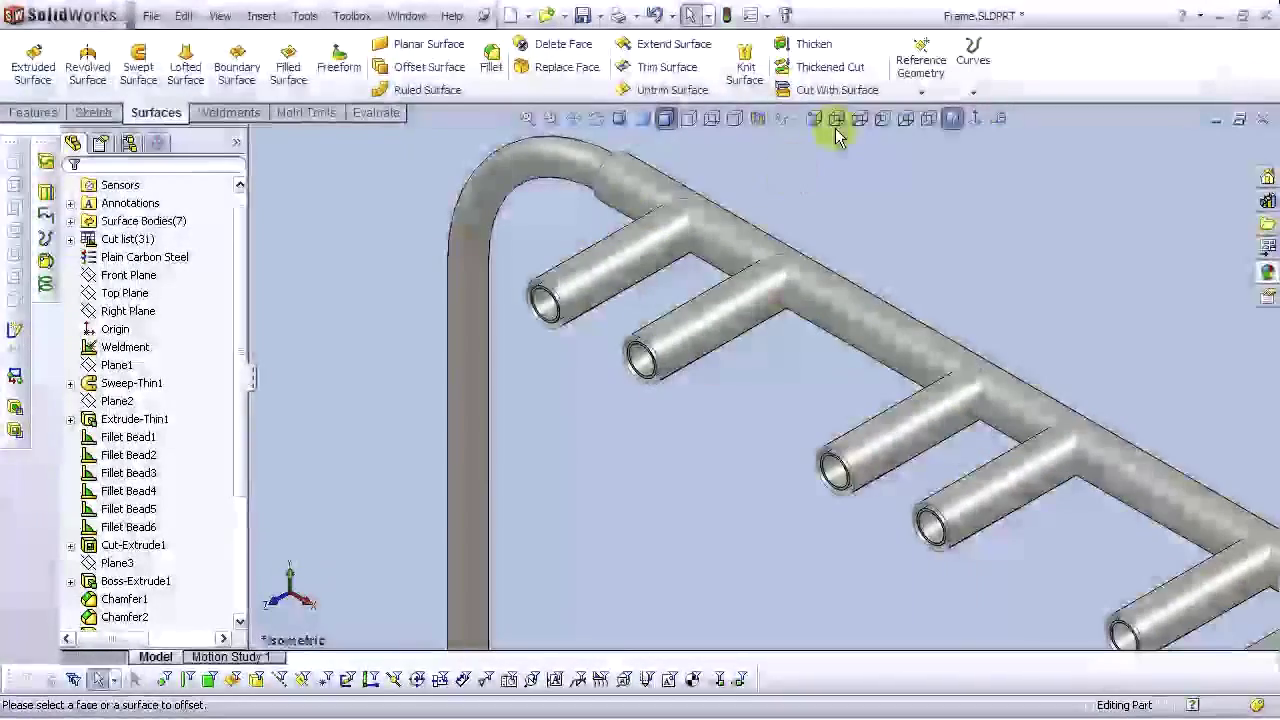
Thicken the first tube's offset surface into a 4.90 mm solid
click(818, 50)
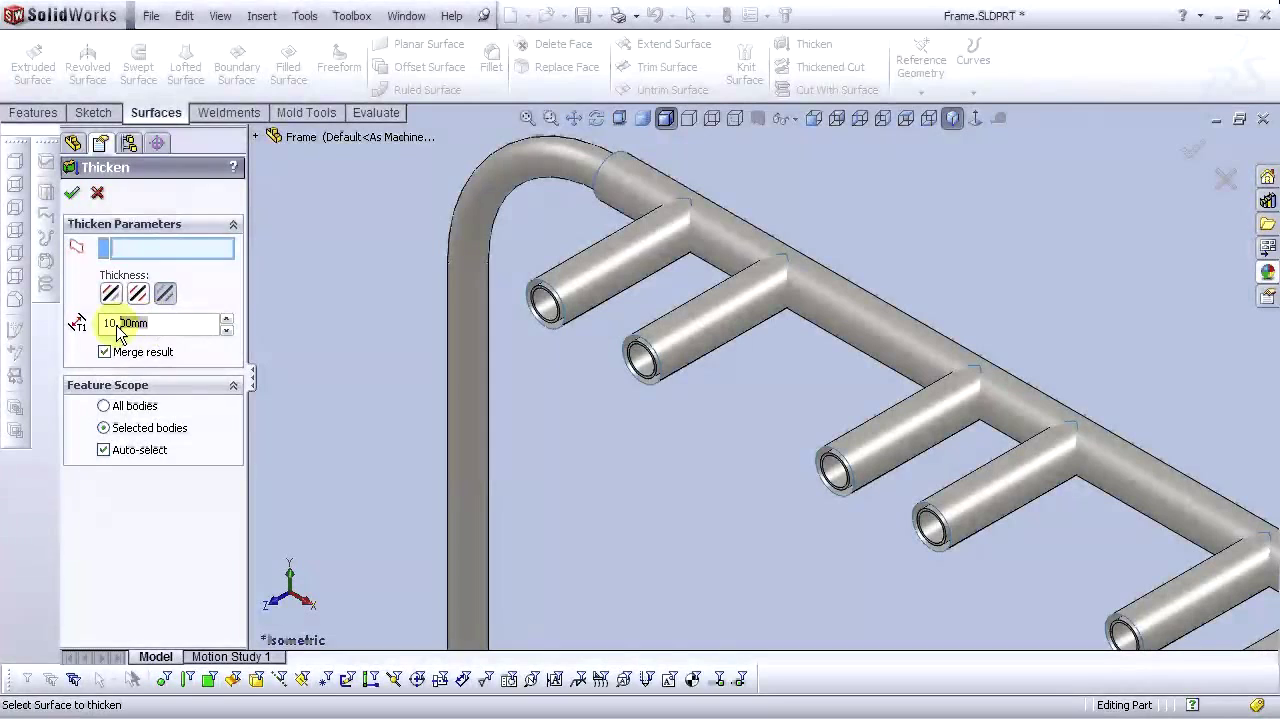
text(4)
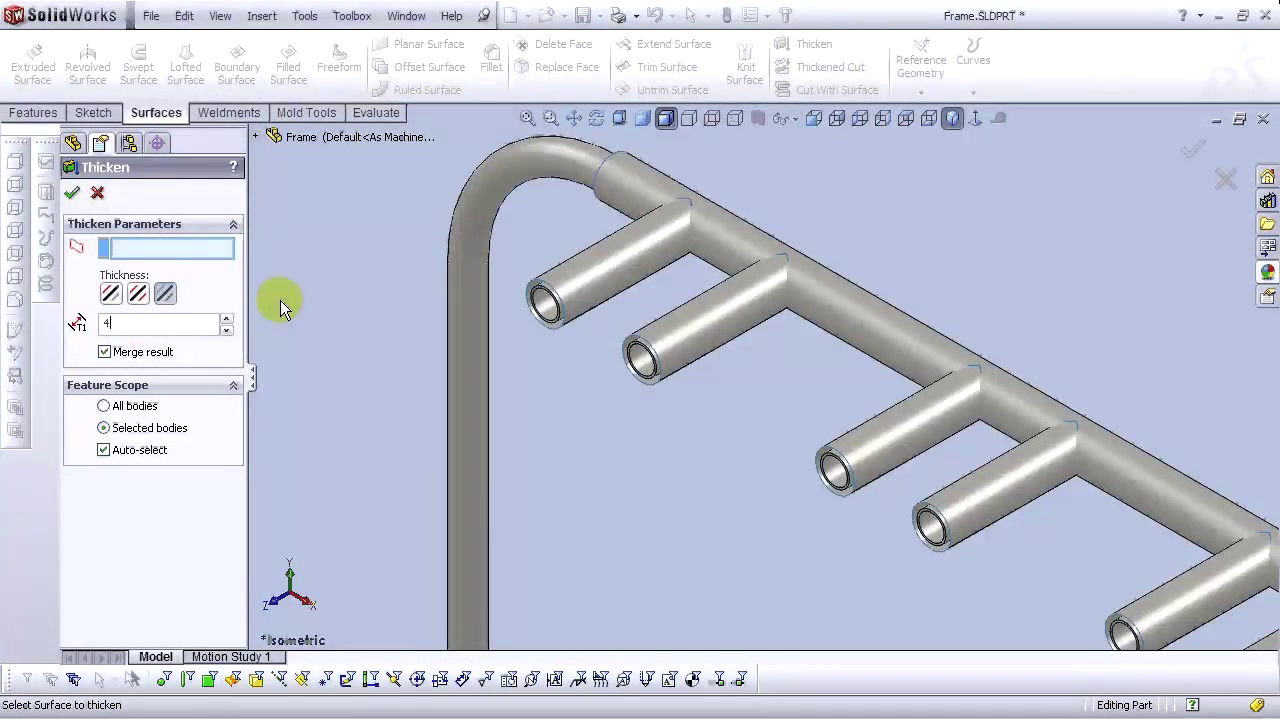
text(.9)
key(Return)
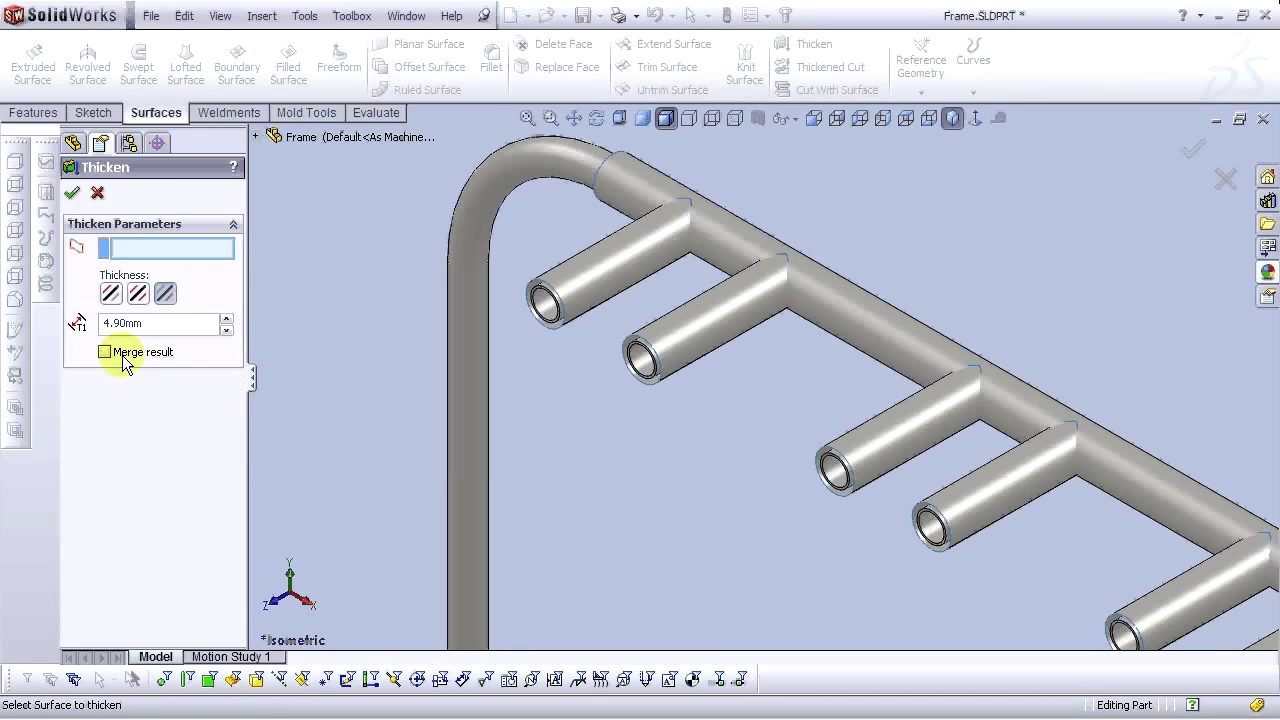
scroll(520, 333, down, 3)
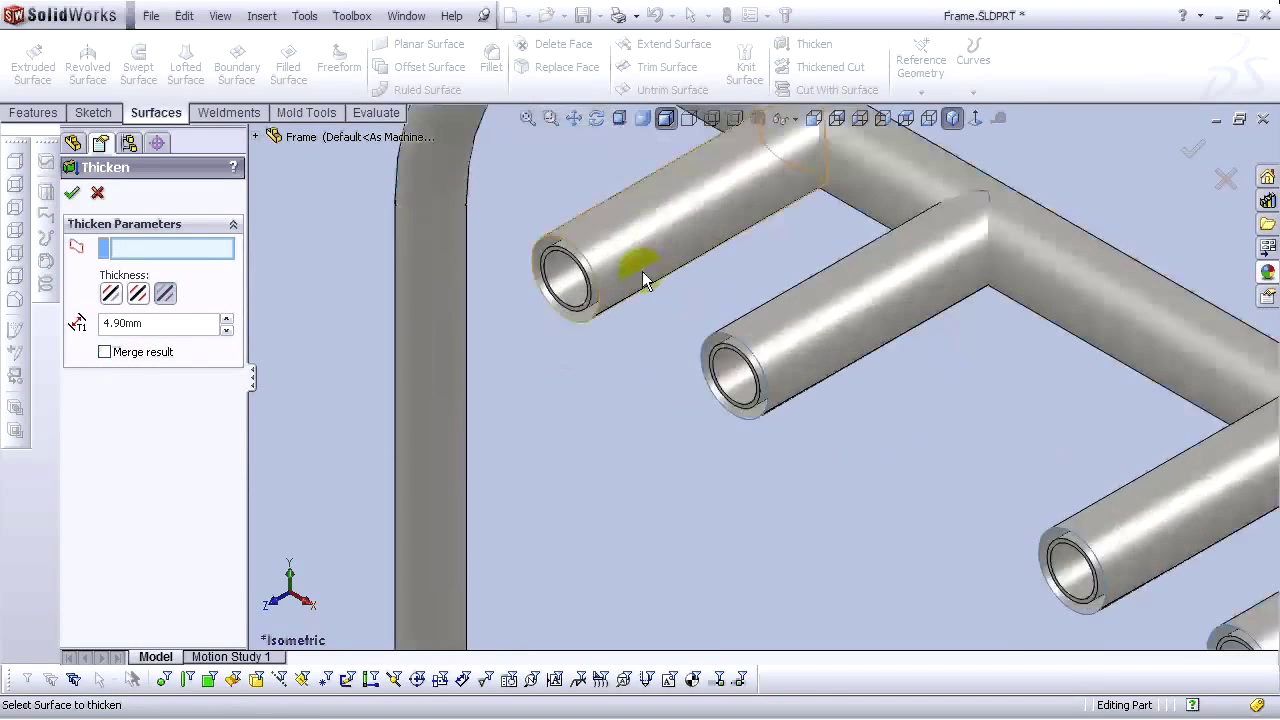
click(640, 262)
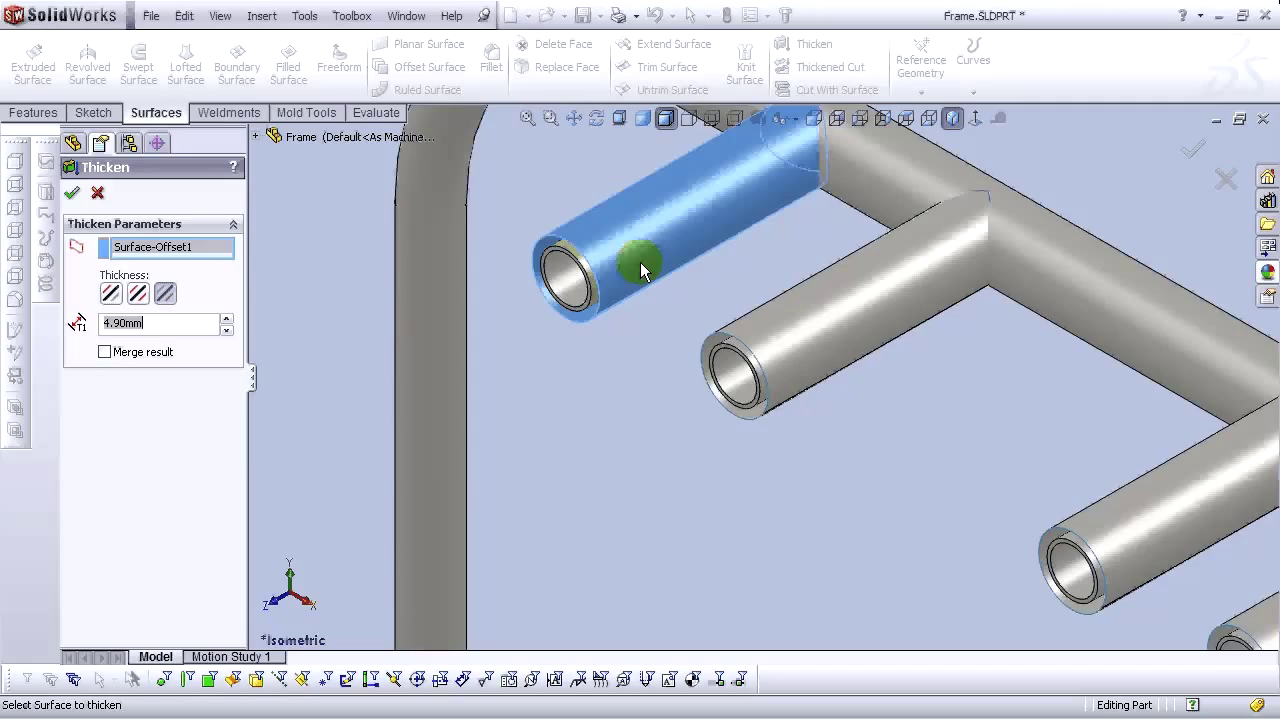
key(Return)
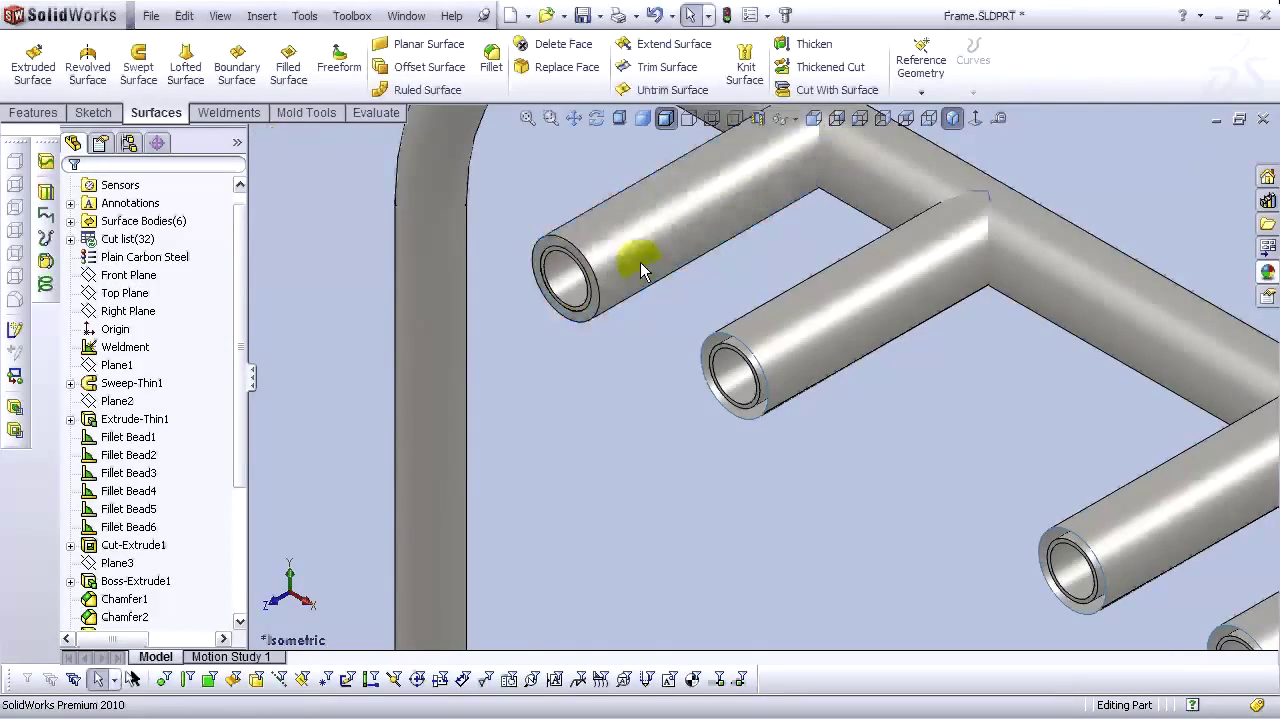
Thicken the second tube's surface with Merge result unchecked, as a separate body
click(808, 48)
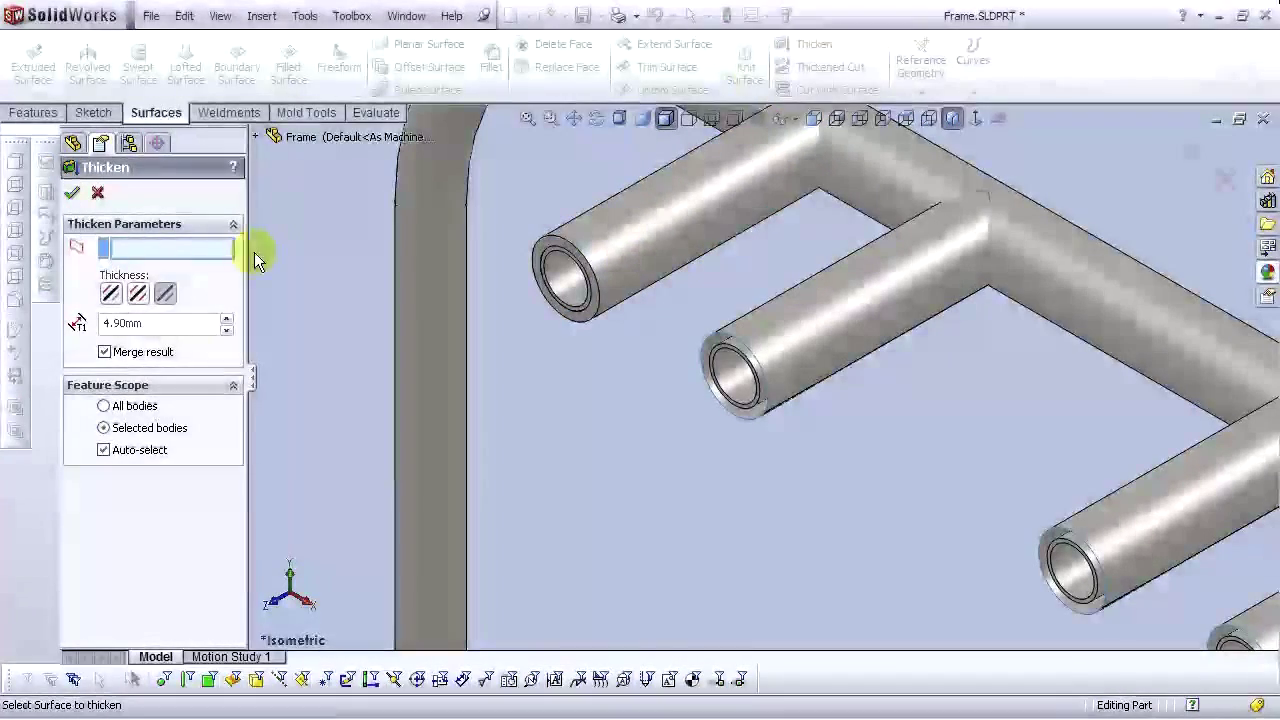
click(134, 353)
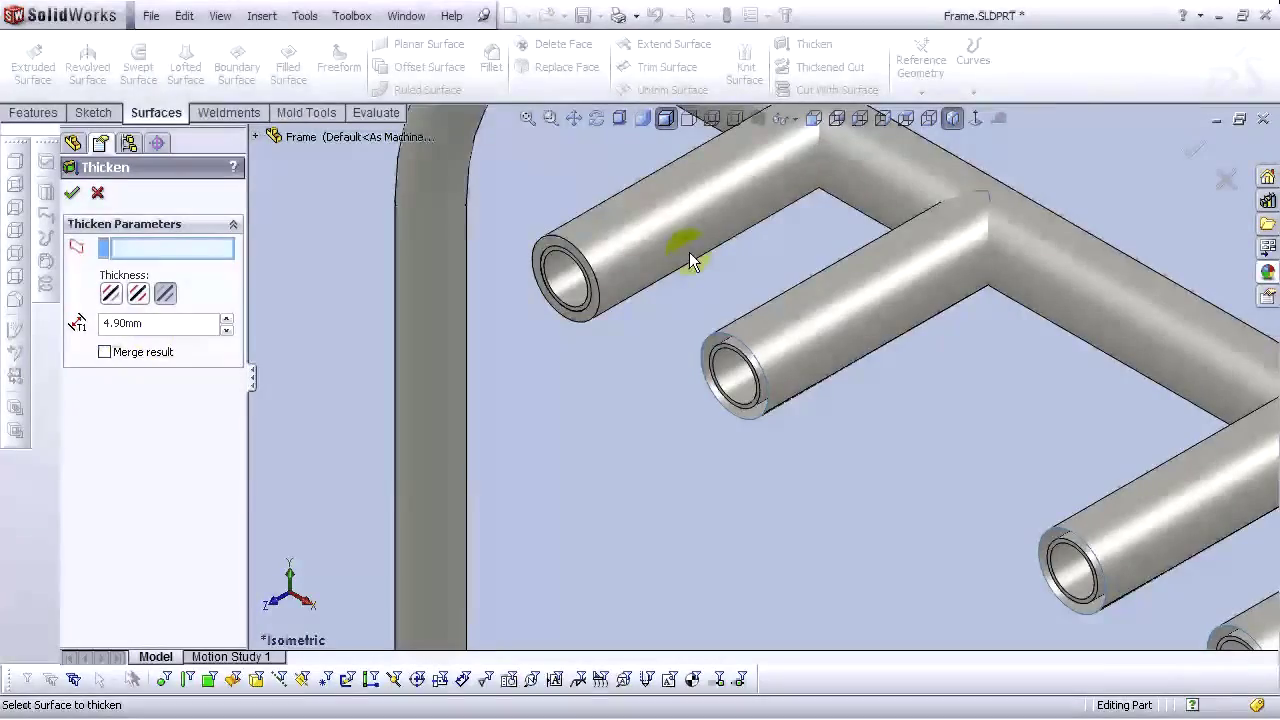
click(809, 333)
key(Return)
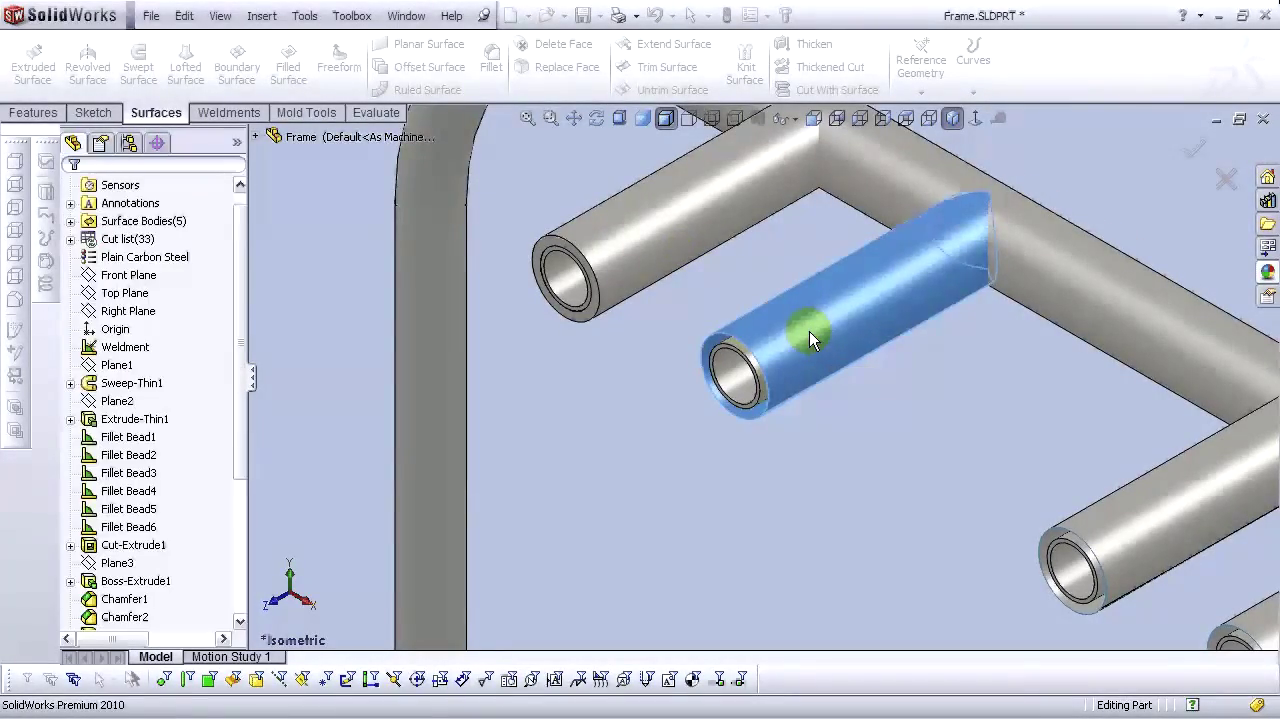
scroll(830, 360, up, 2)
scroll(875, 422, up, 2)
scroll(929, 449, down, 4)
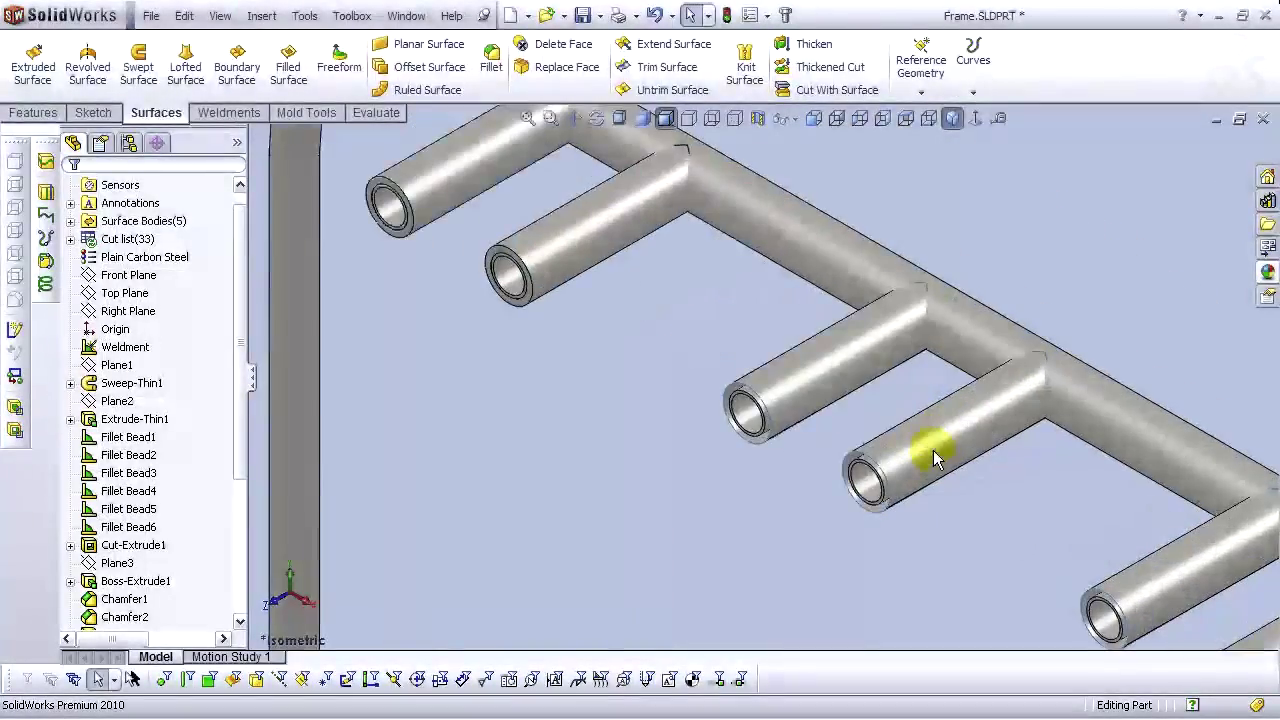
Thicken the third and fourth tube surfaces as separate, unmerged bodies
click(814, 50)
click(137, 353)
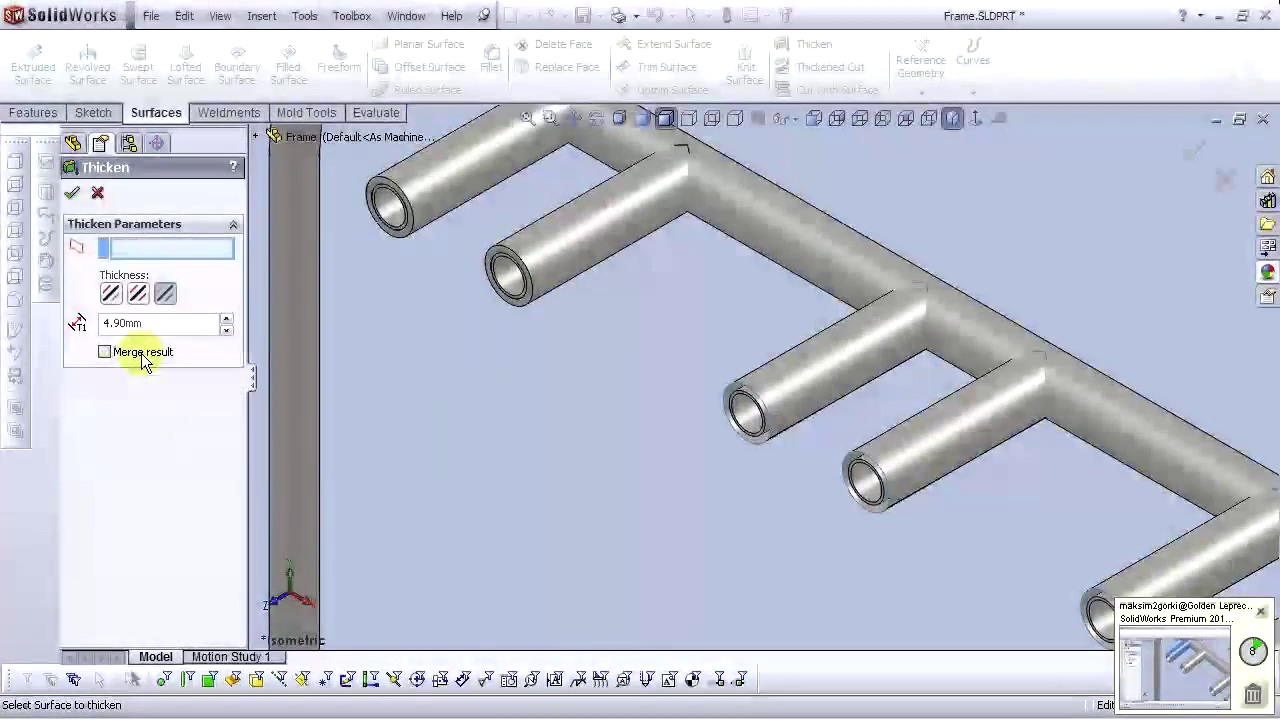
click(829, 363)
key(Return)
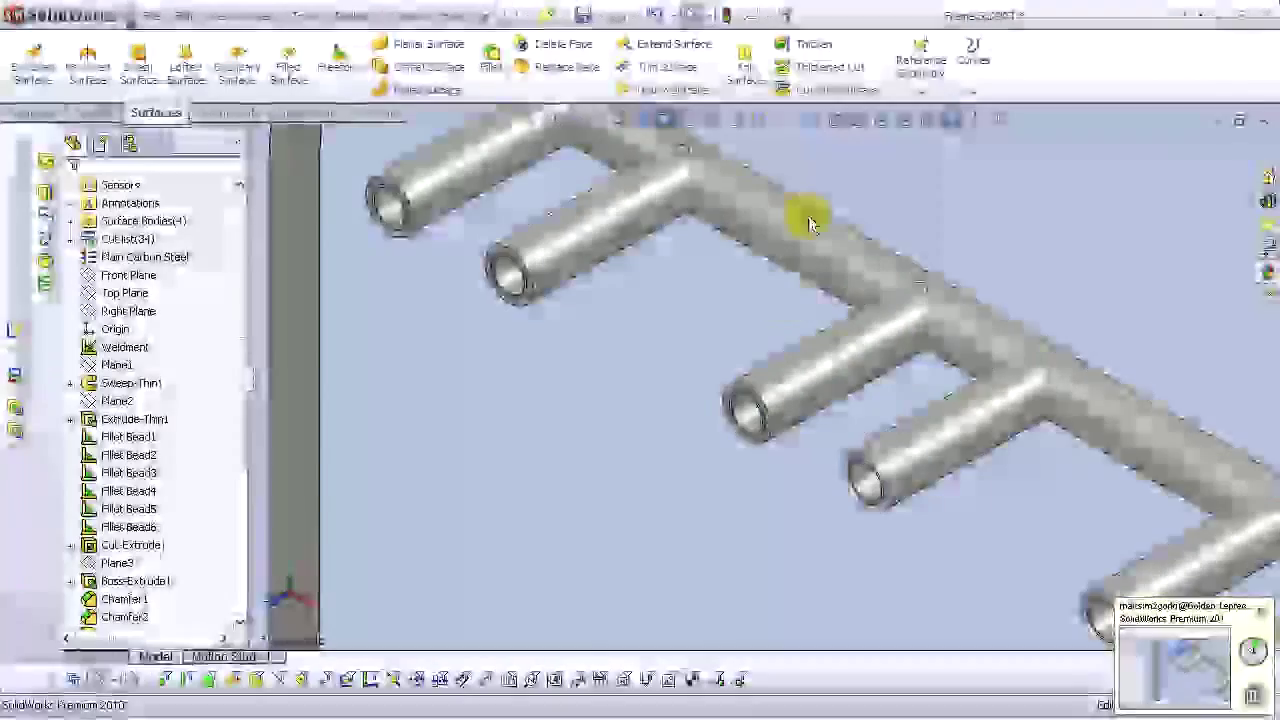
click(816, 48)
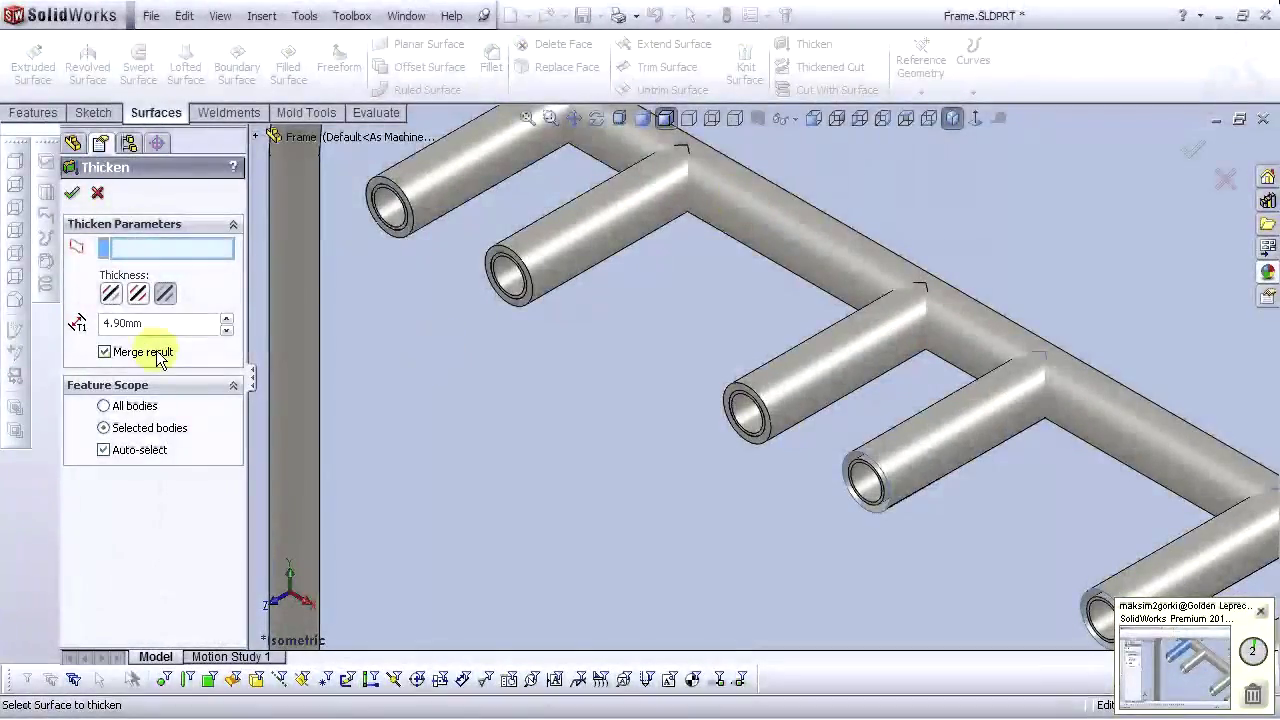
click(150, 352)
click(949, 422)
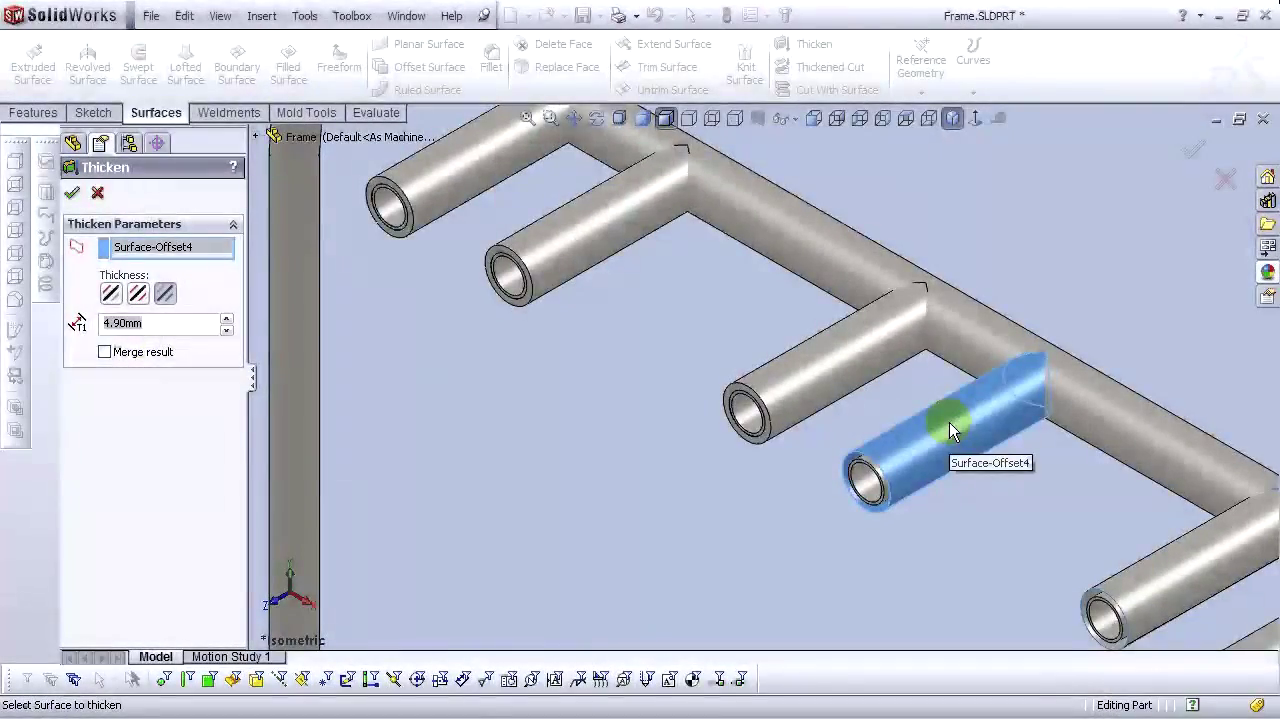
key(Return)
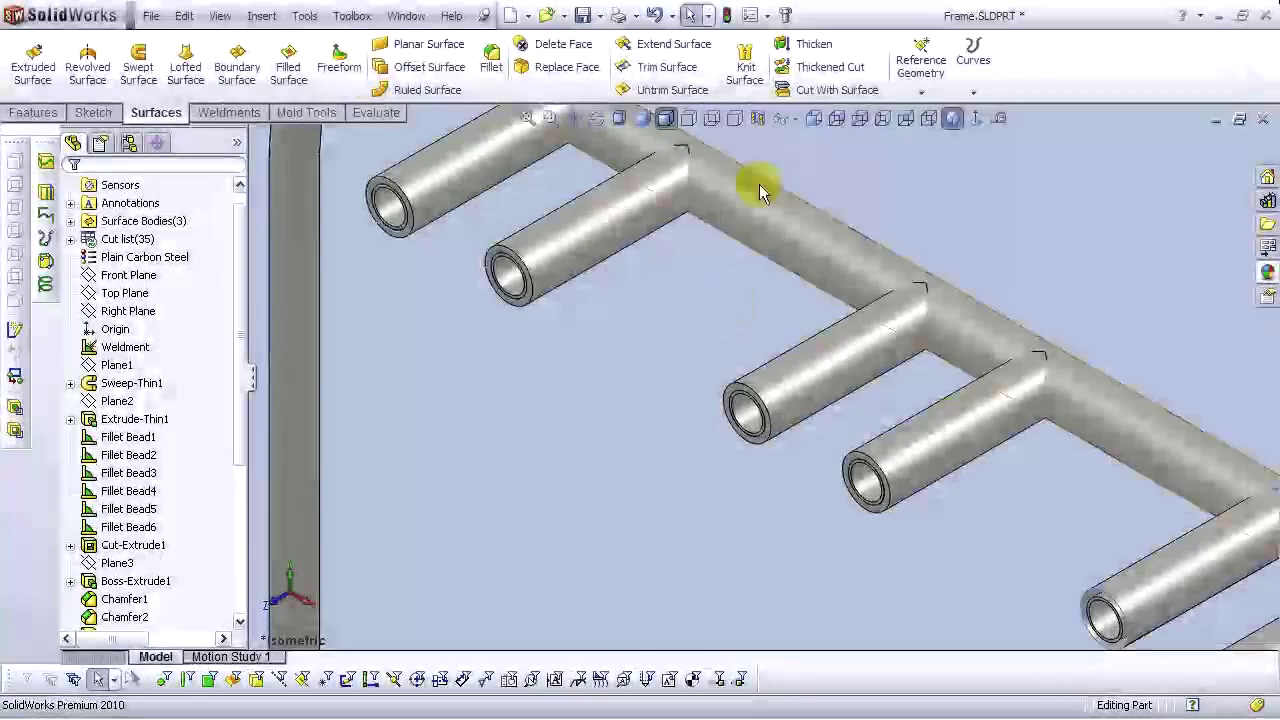
Thicken the fifth and sixth branch tube surfaces as separate bodies
click(810, 46)
key(z)
click(160, 350)
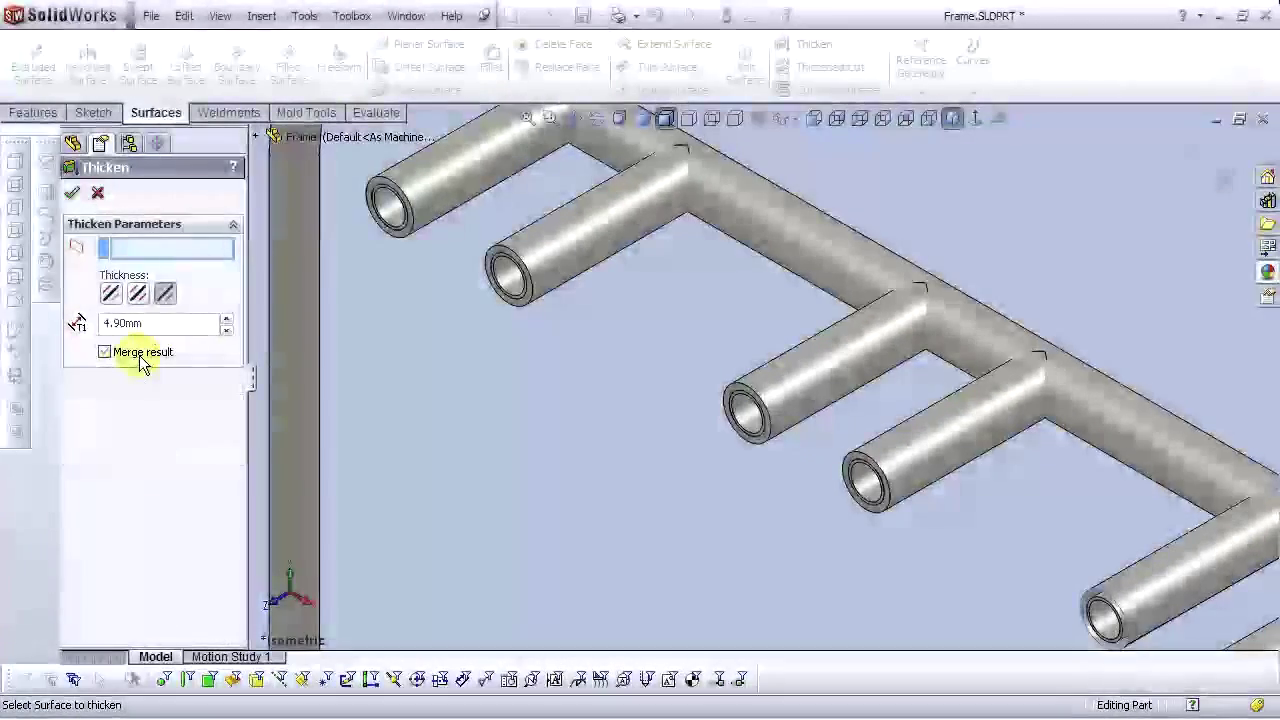
ctrl+middle_drag(1090, 530, 965, 515)
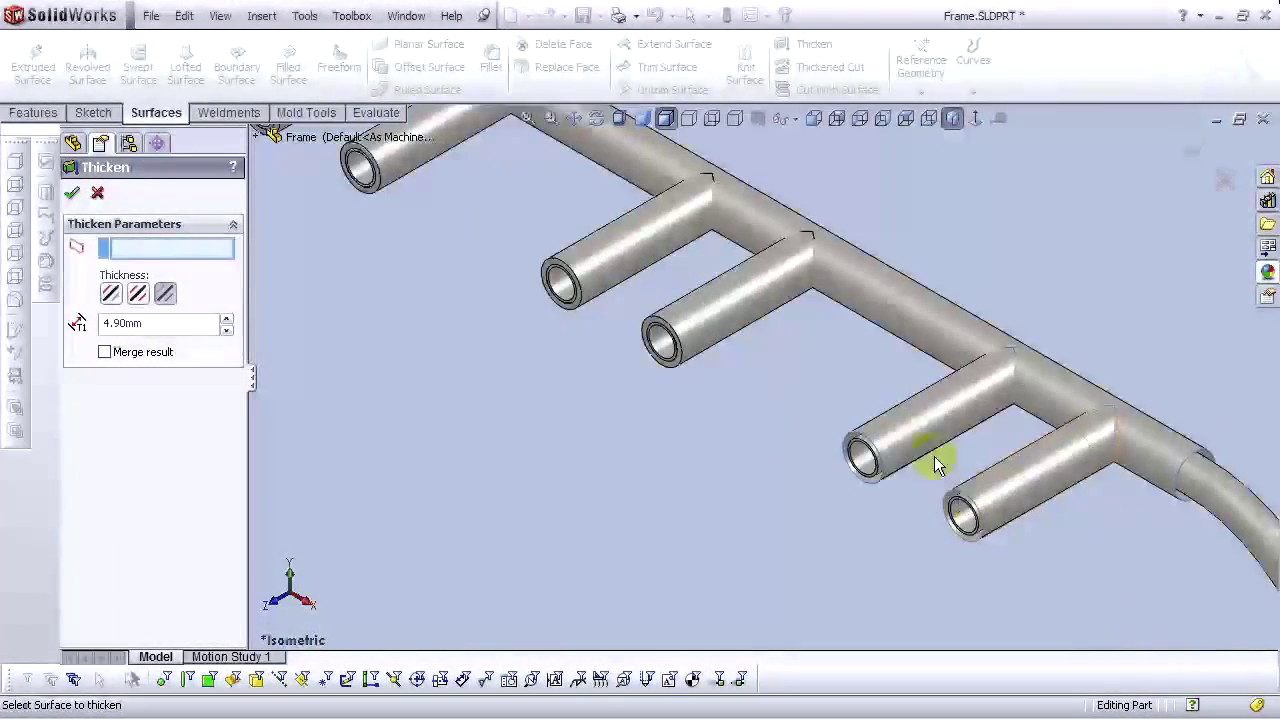
click(902, 444)
key(Return)
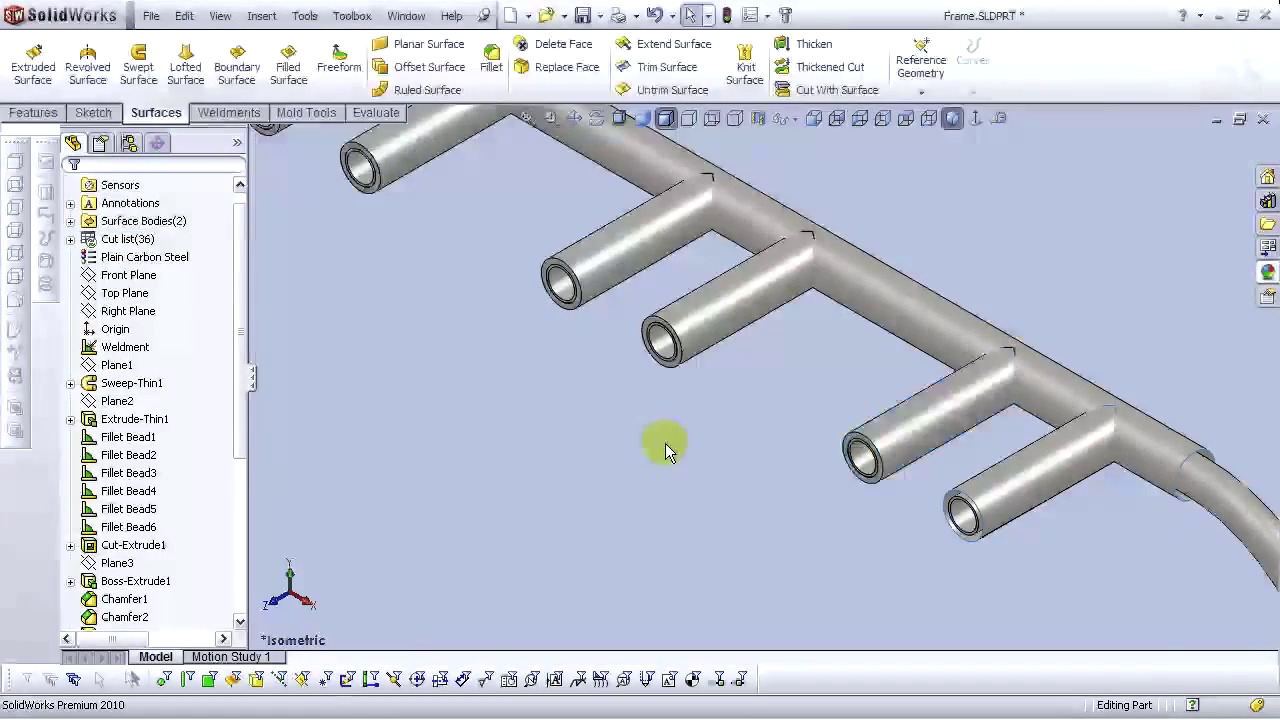
click(812, 44)
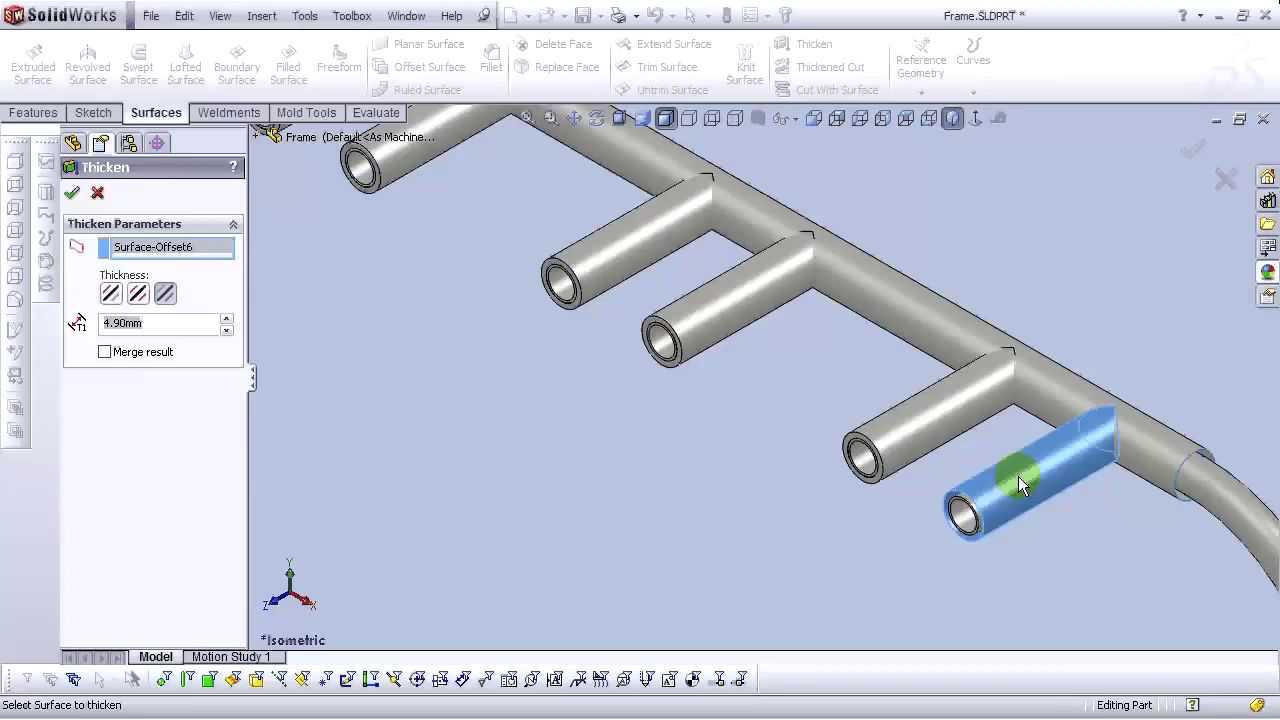
key(Return)
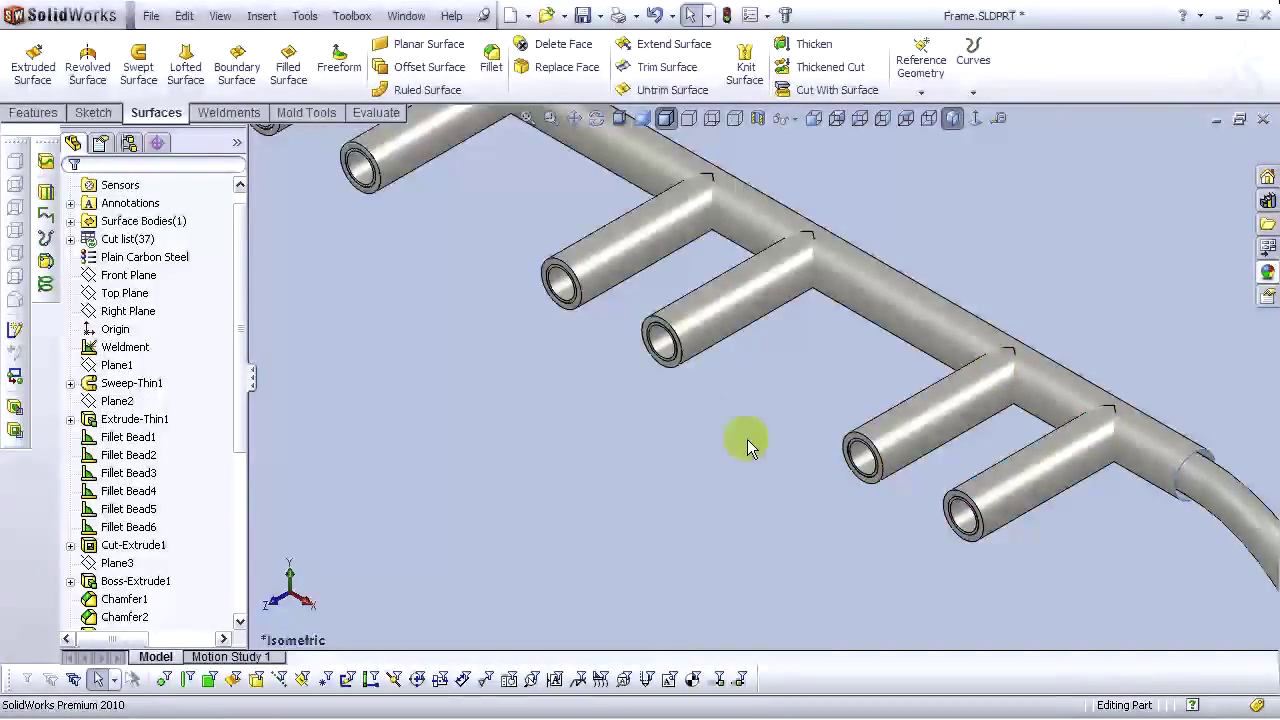
Thicken the long rail's offset surface, leaving no surface bodies
scroll(749, 441, up, 2)
middle_drag(750, 443, 793, 258)
click(800, 44)
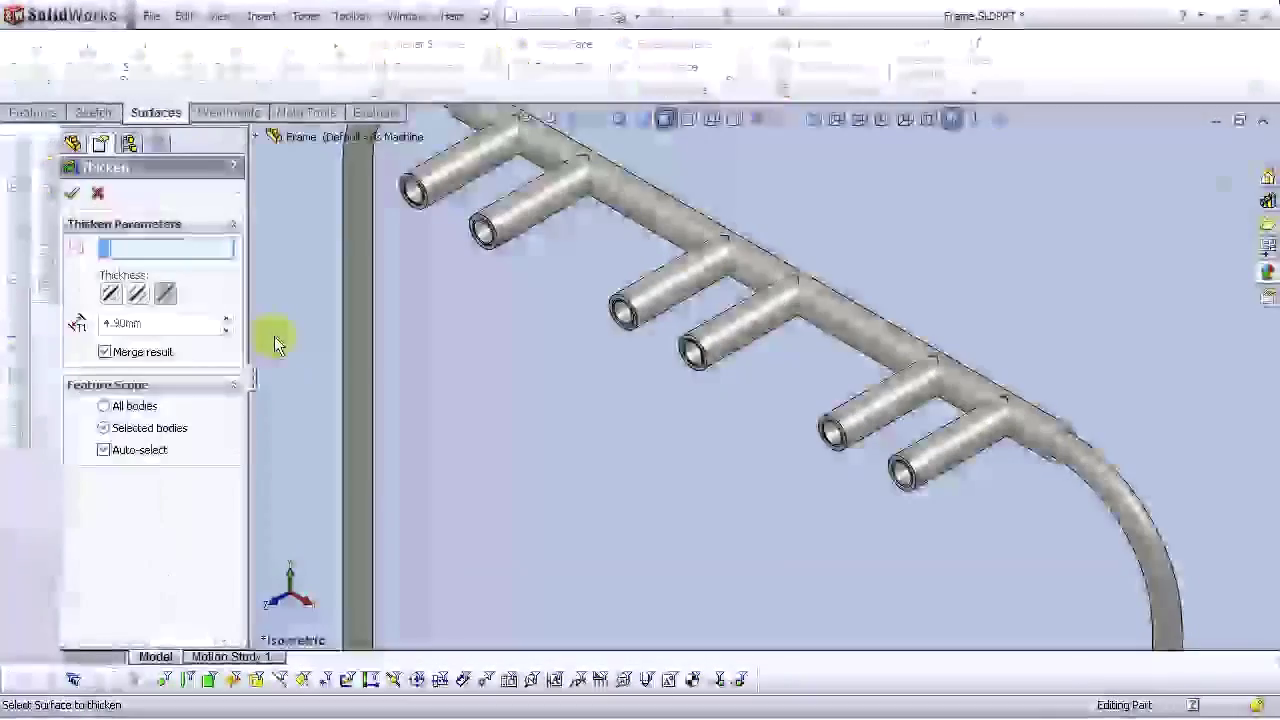
click(858, 340)
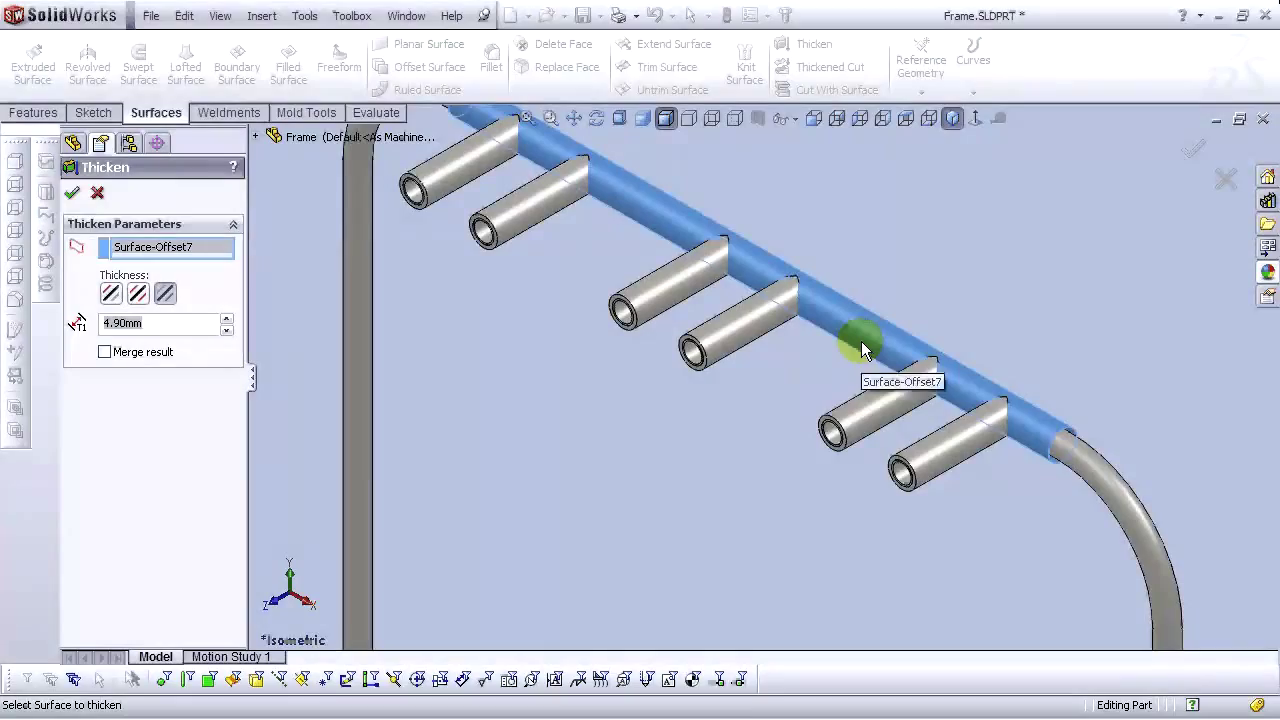
key(Return)
scroll(729, 465, up, 4)
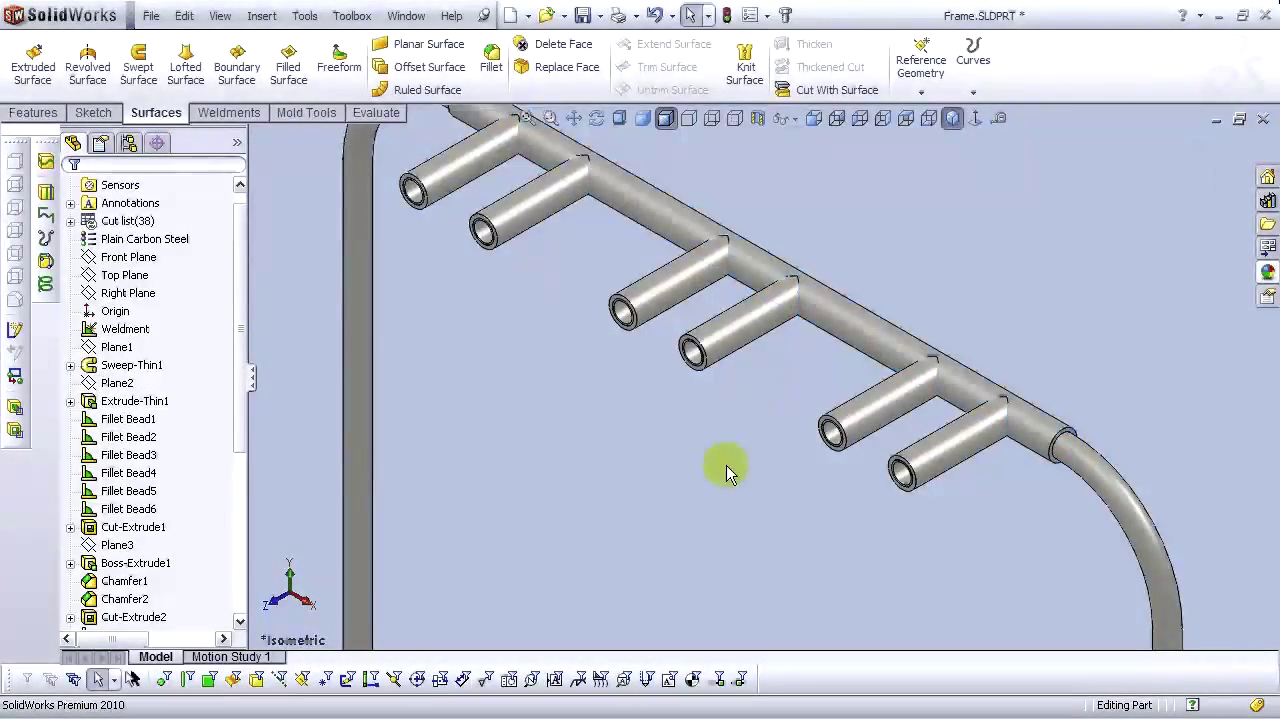
Apply the black appearance swatch to the whole Frame part and pin the Appearances pane
scroll(640, 314, down, 6)
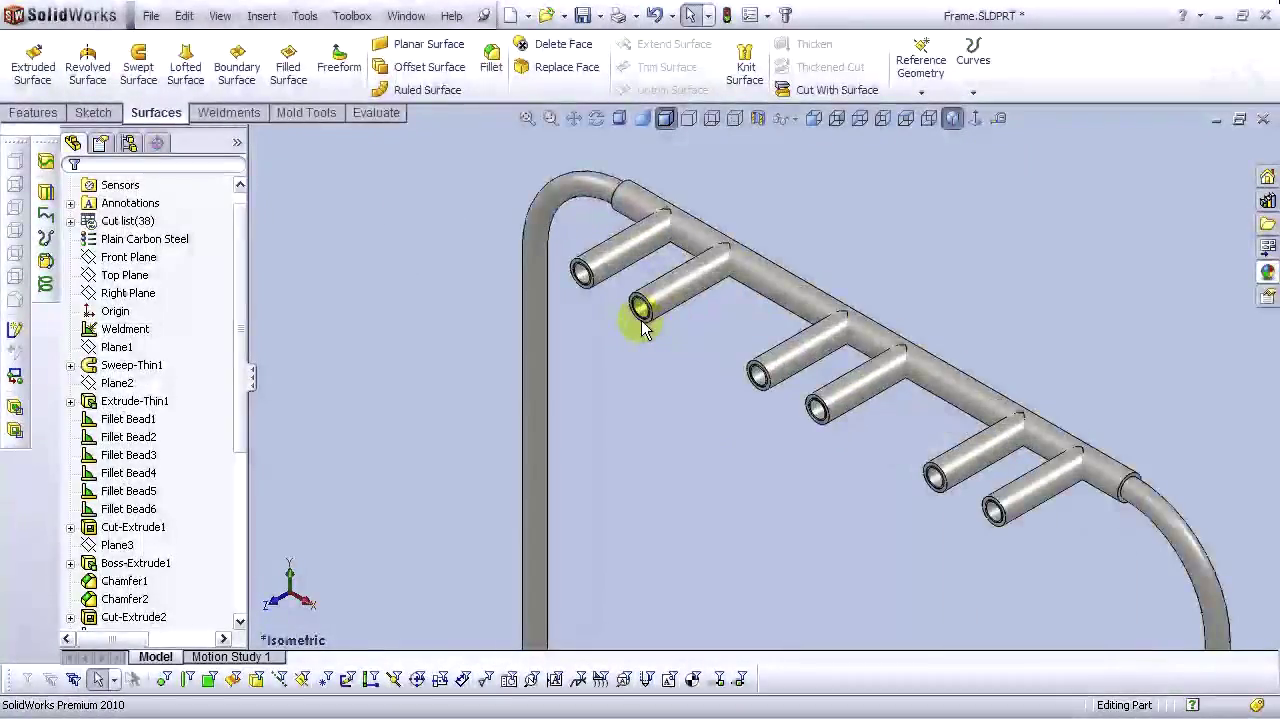
middle_drag(1100, 429, 784, 372)
scroll(1101, 395, up, 3)
scroll(733, 407, up, 3)
scroll(784, 372, down, 2)
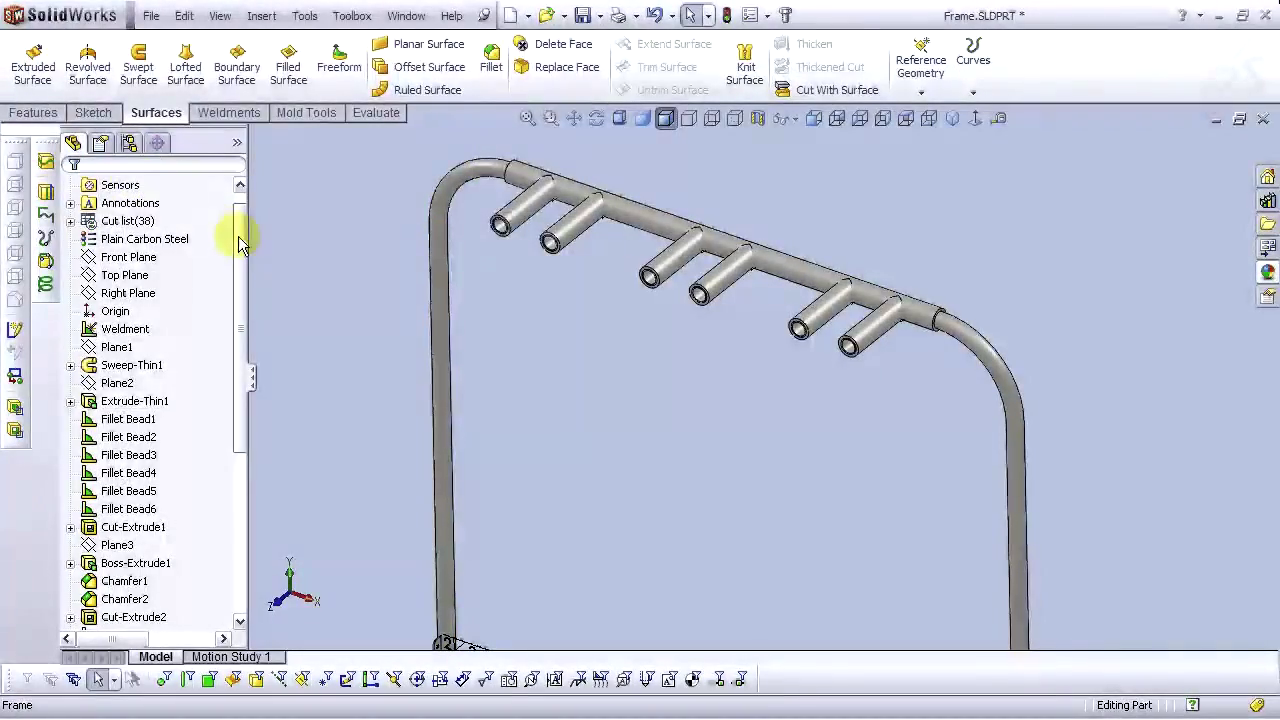
scroll(240, 244, up, 1)
right_click(135, 184)
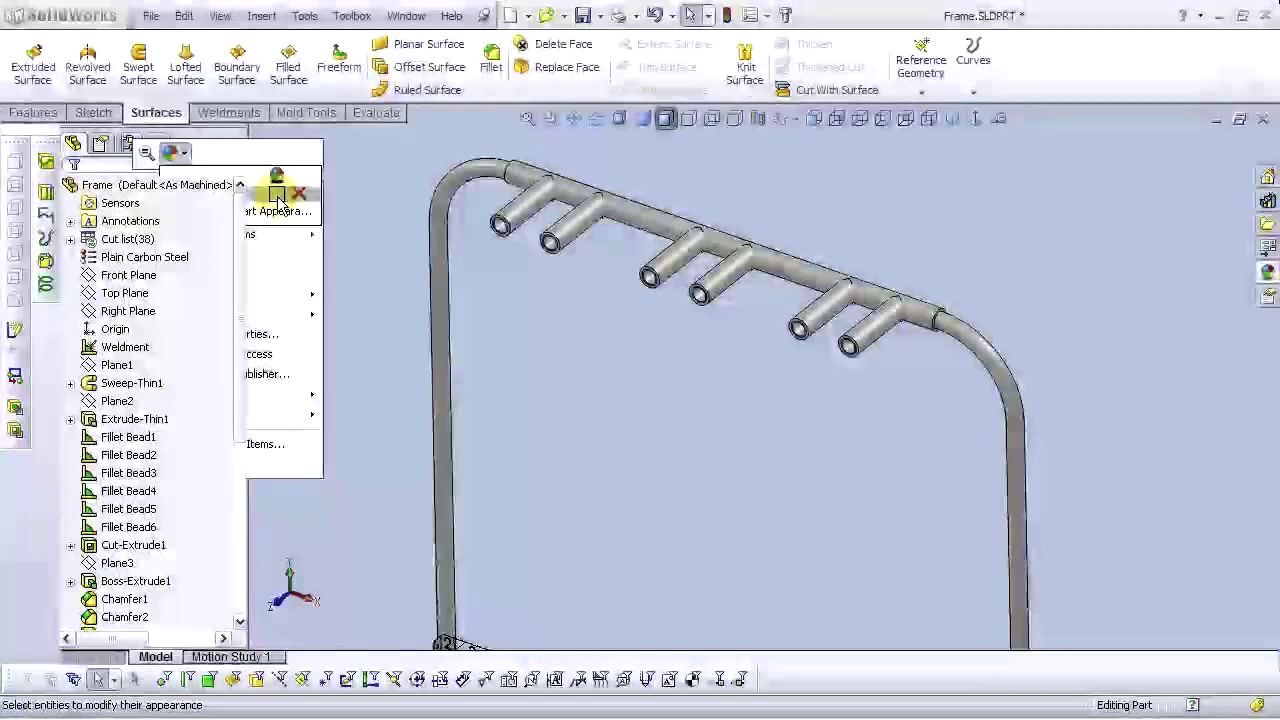
click(280, 203)
click(202, 601)
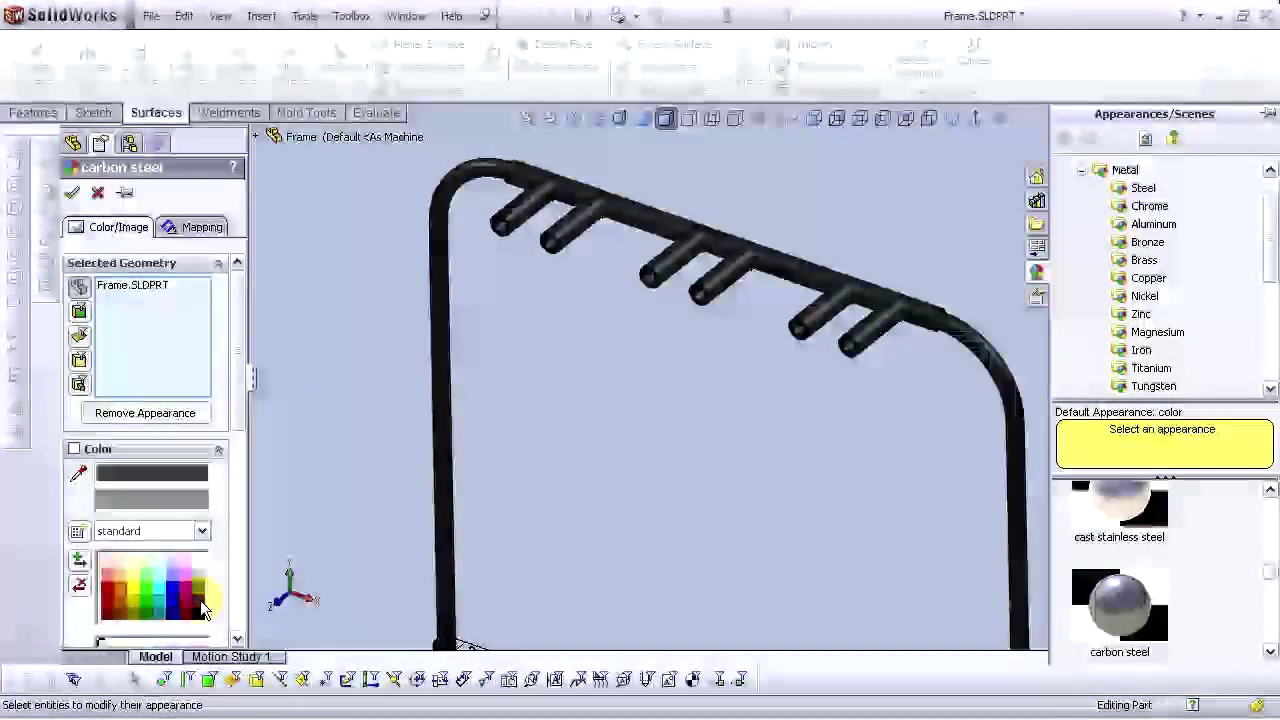
click(72, 194)
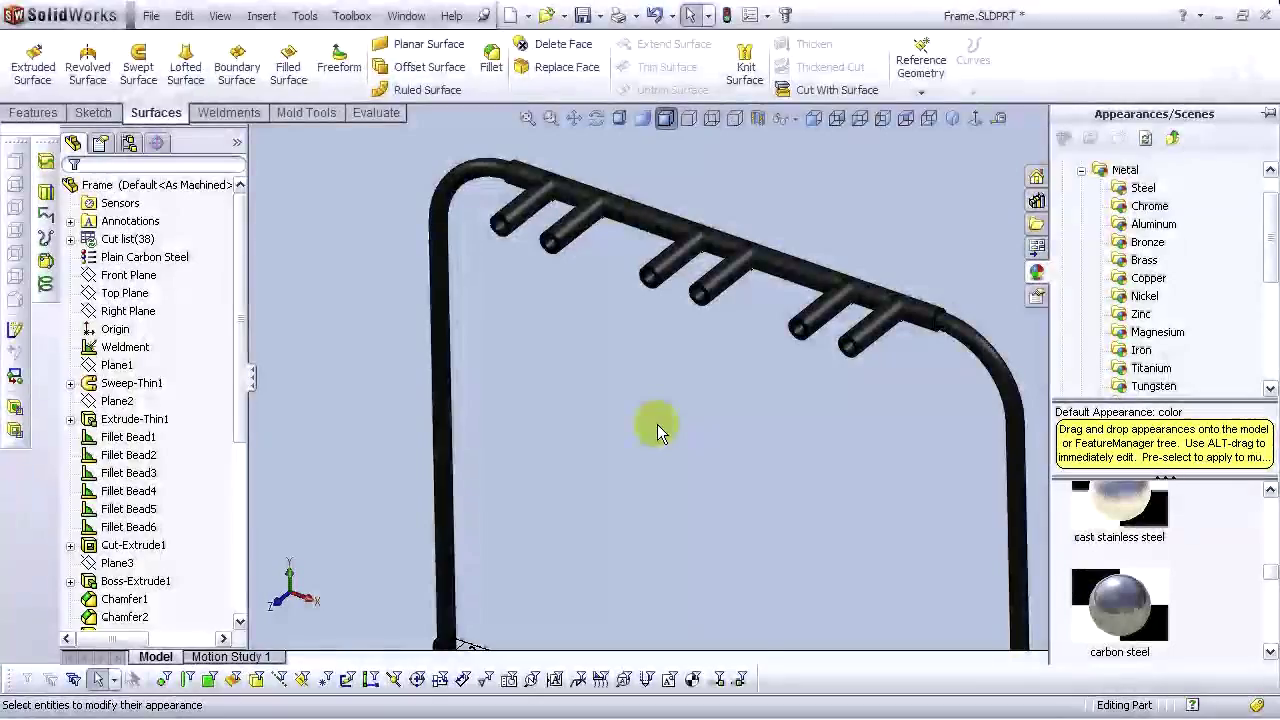
click(1268, 115)
Apply the Organic > Miscellaneous sponge texture to one peg, the top rail and a second peg
click(1081, 170)
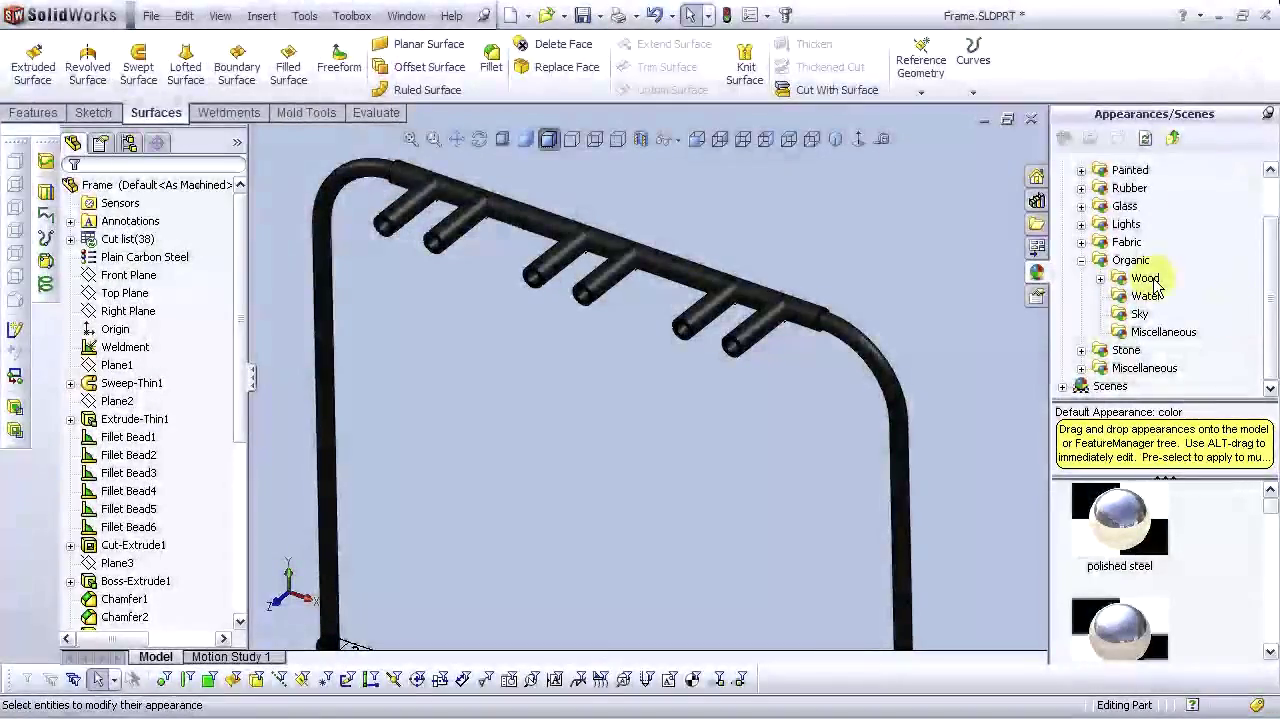
click(1155, 333)
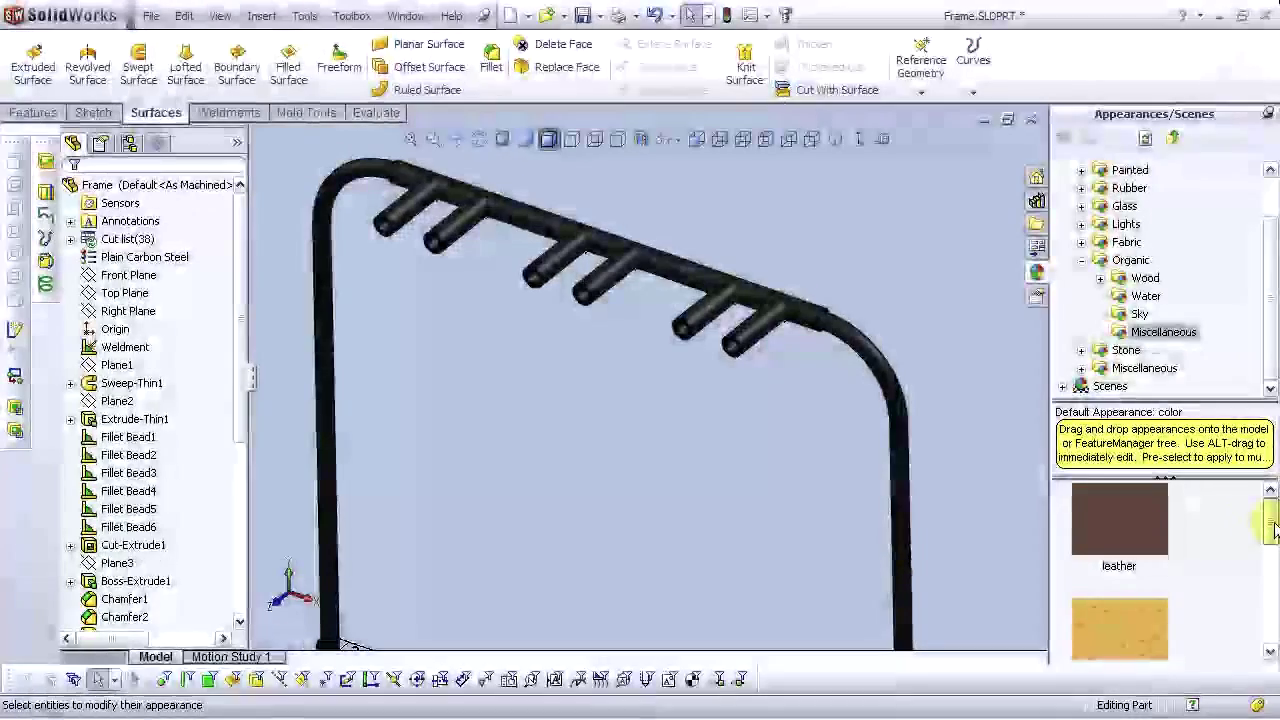
scroll(1150, 560, down, 1)
mouse_move(1118, 620)
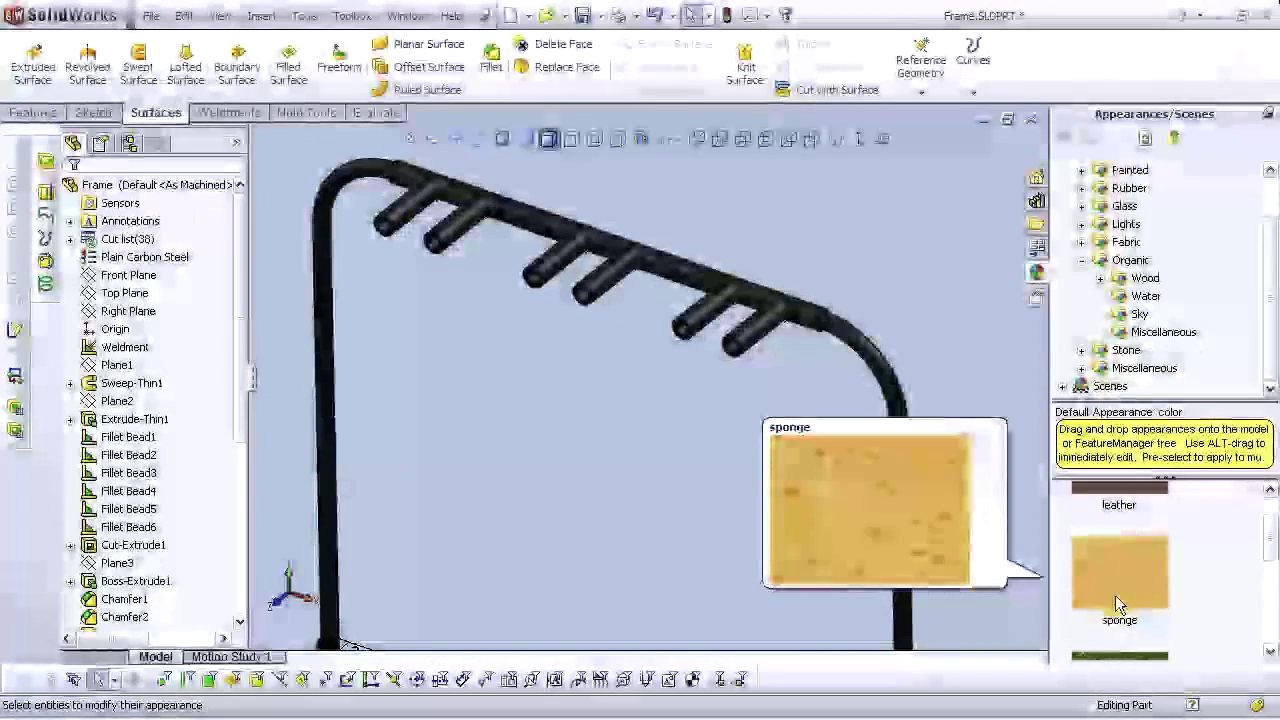
drag(1116, 600, 773, 341)
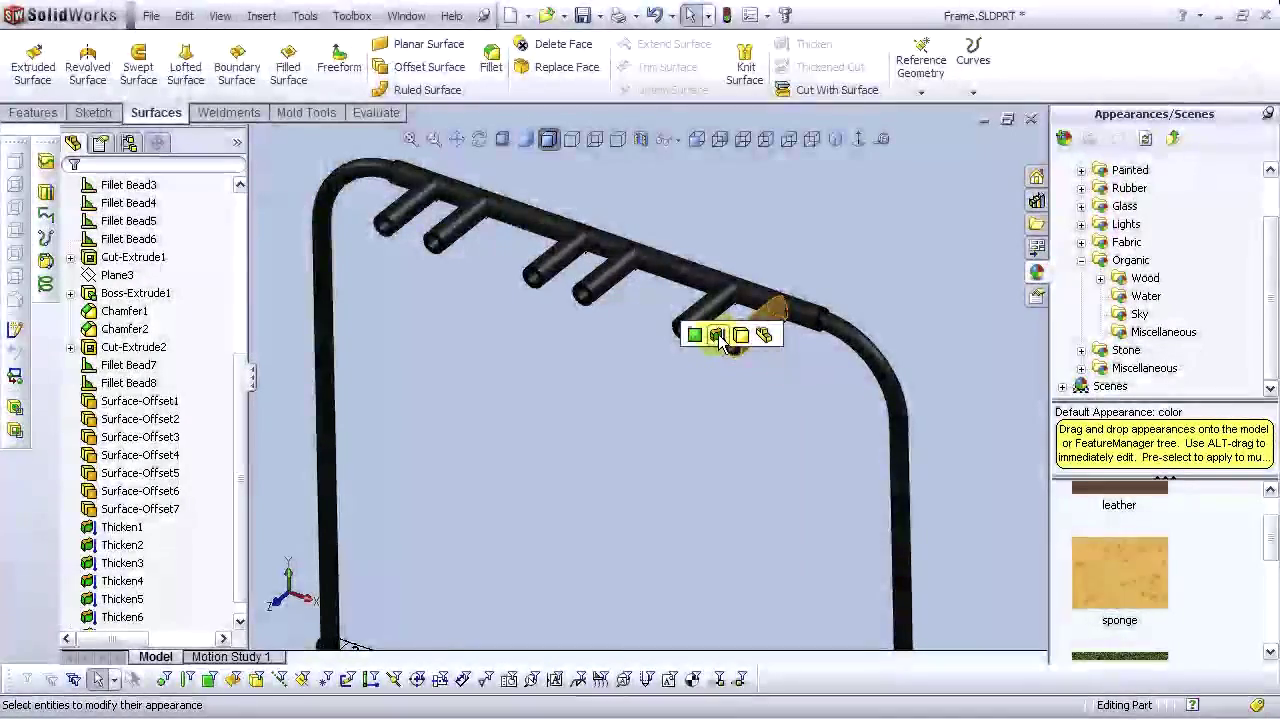
click(740, 334)
click(825, 325)
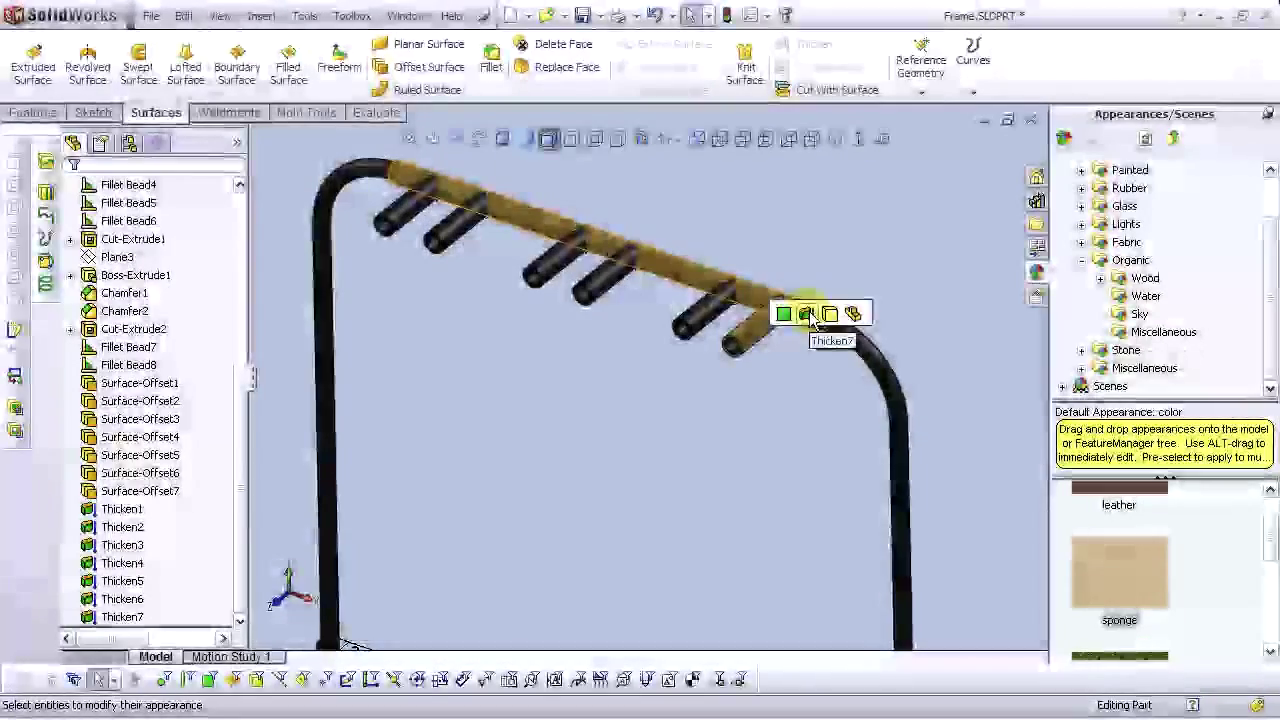
click(810, 316)
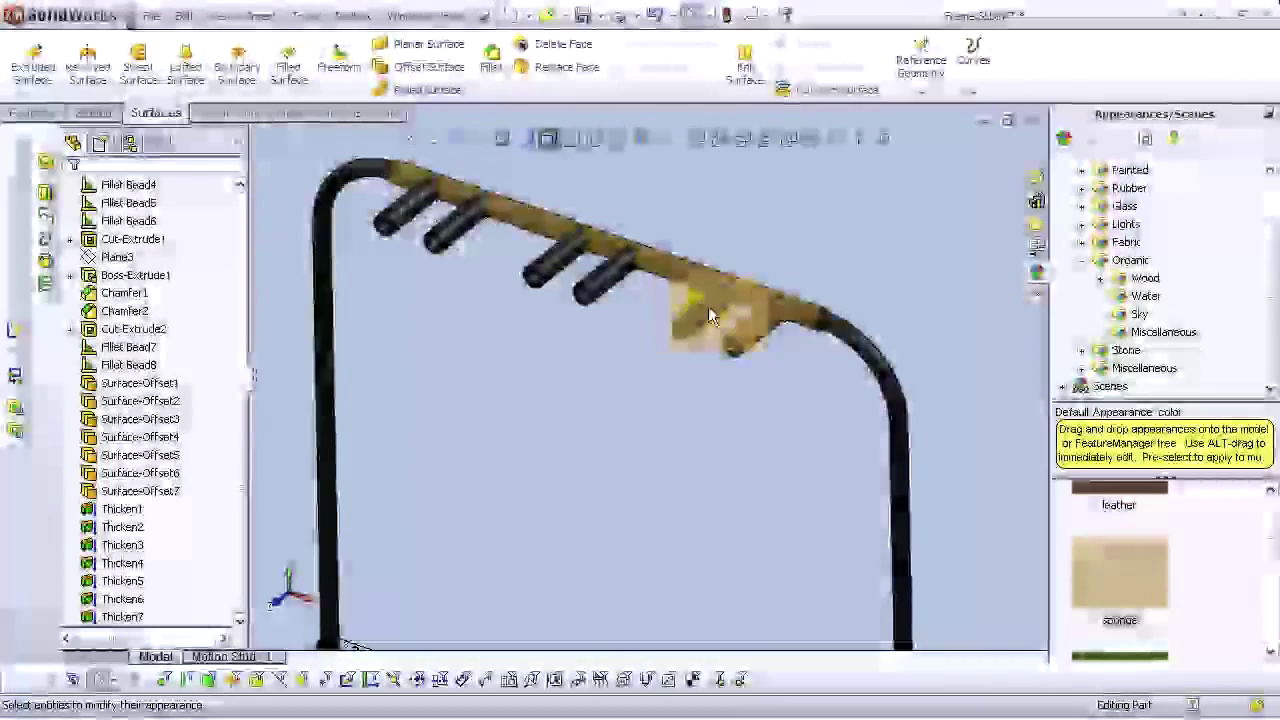
click(690, 322)
click(706, 310)
Apply the sponge texture to the remaining four pegs, ending with the leftmost
drag(1119, 572, 612, 271)
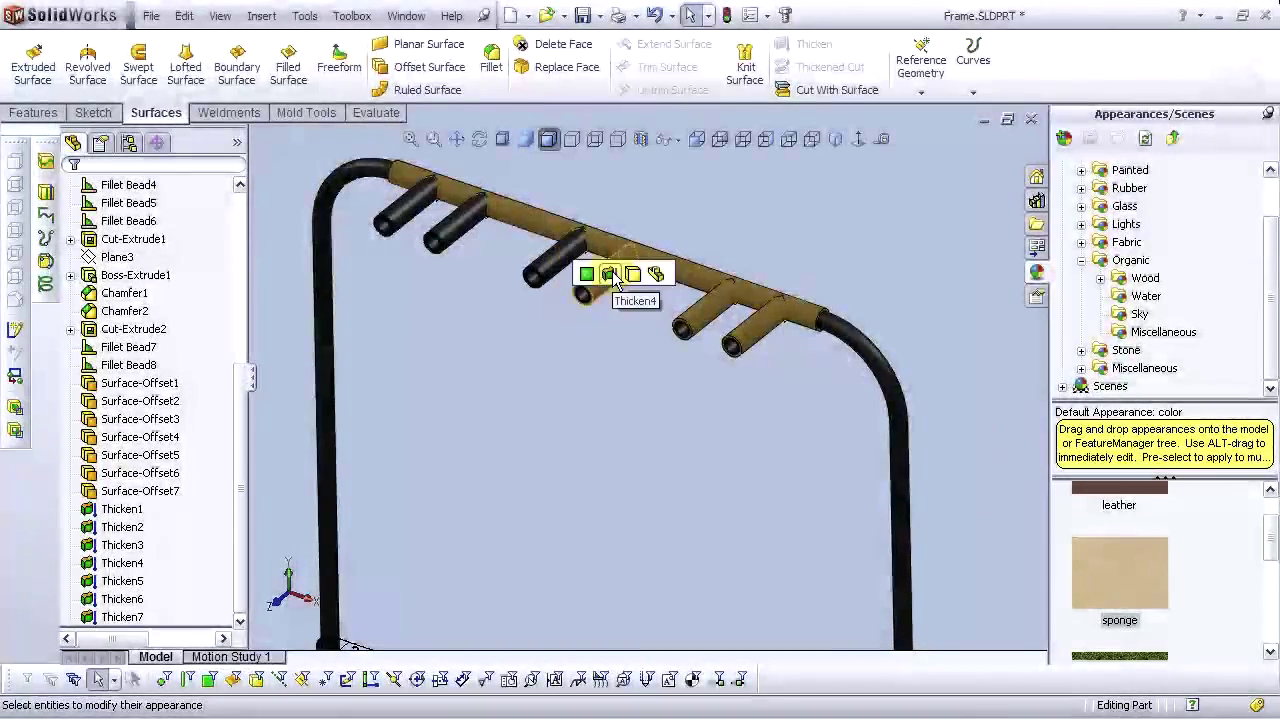
drag(1119, 572, 563, 249)
drag(1119, 572, 468, 229)
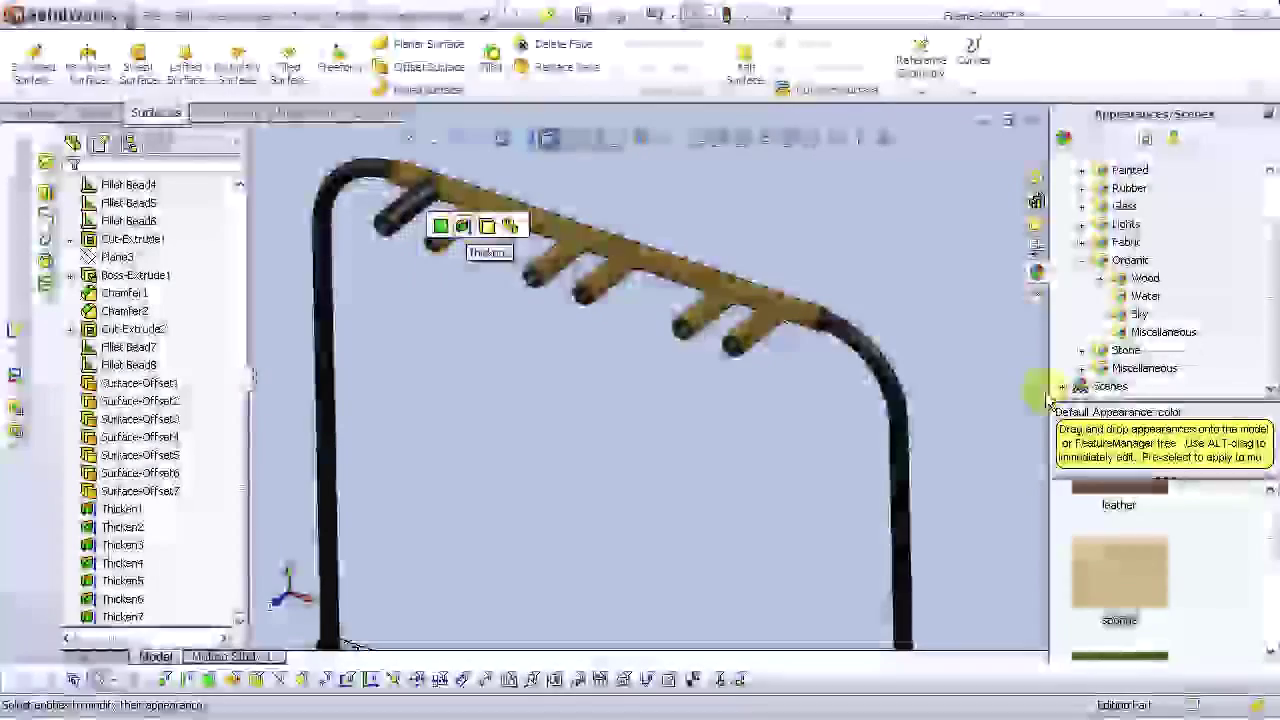
click(466, 227)
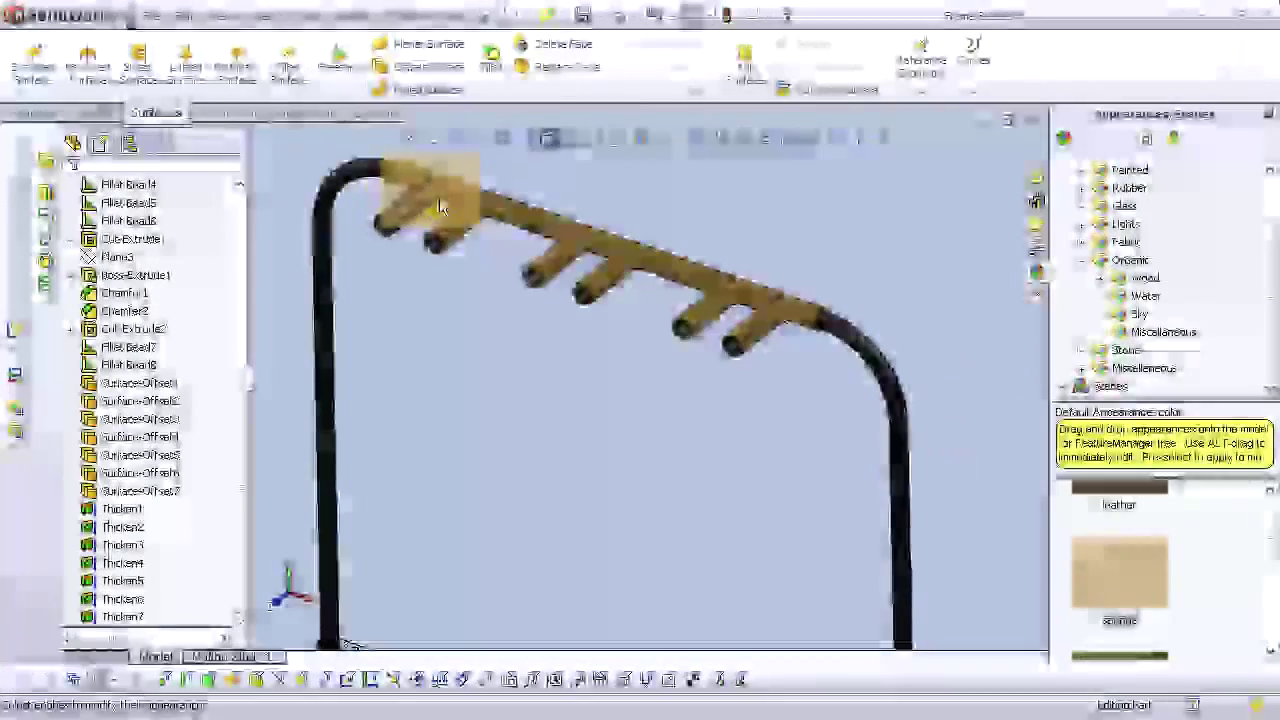
click(416, 218)
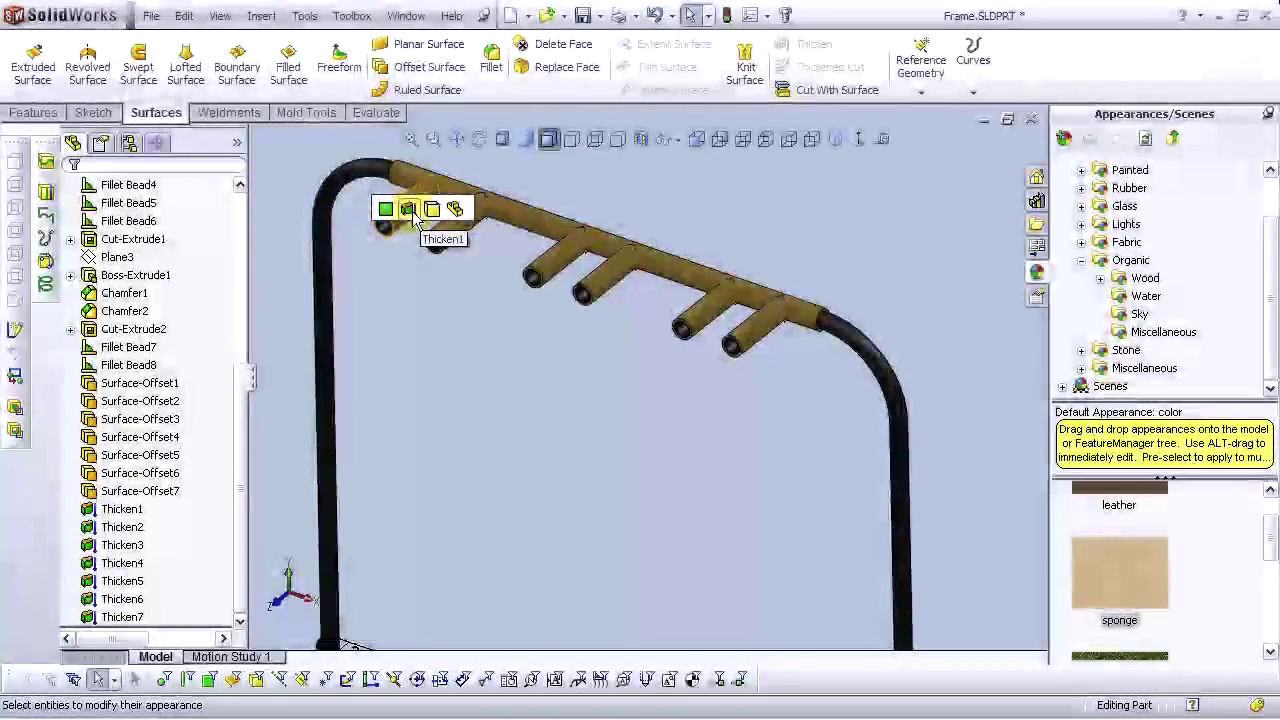
click(409, 218)
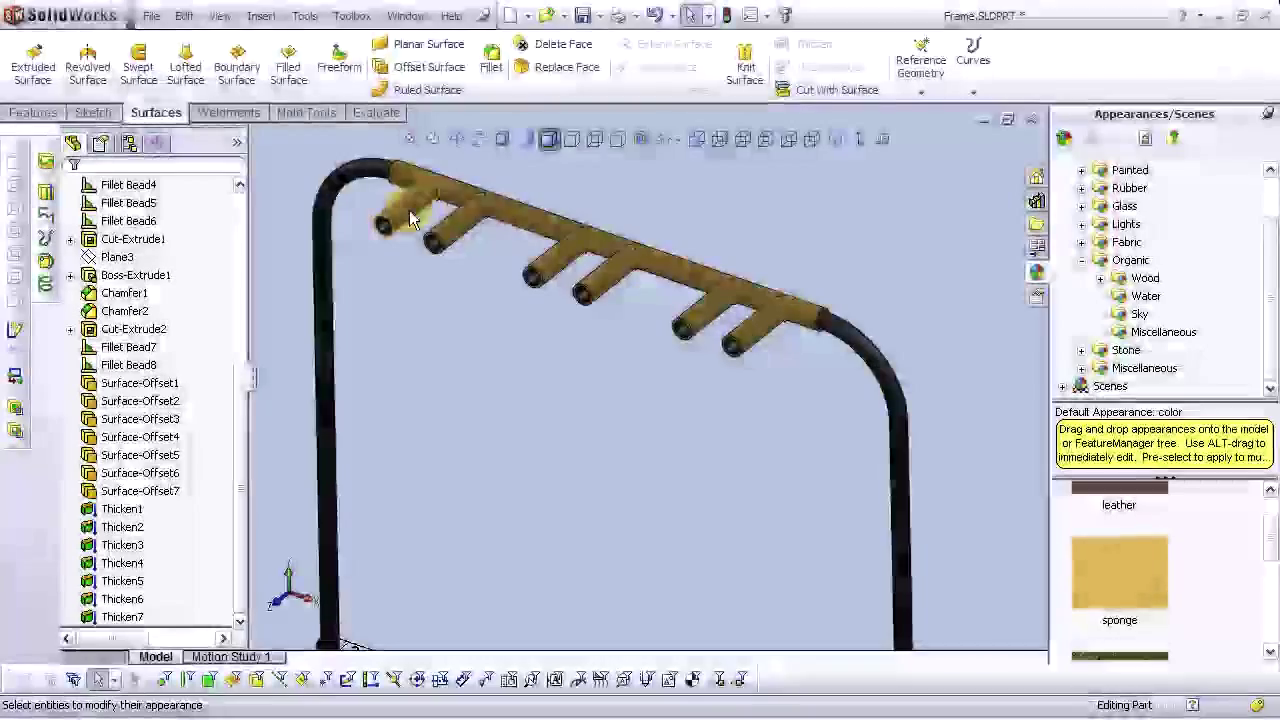
Close the appearances pane, turn the view to see the whole frame, and rebuild it
scroll(549, 358, up, 3)
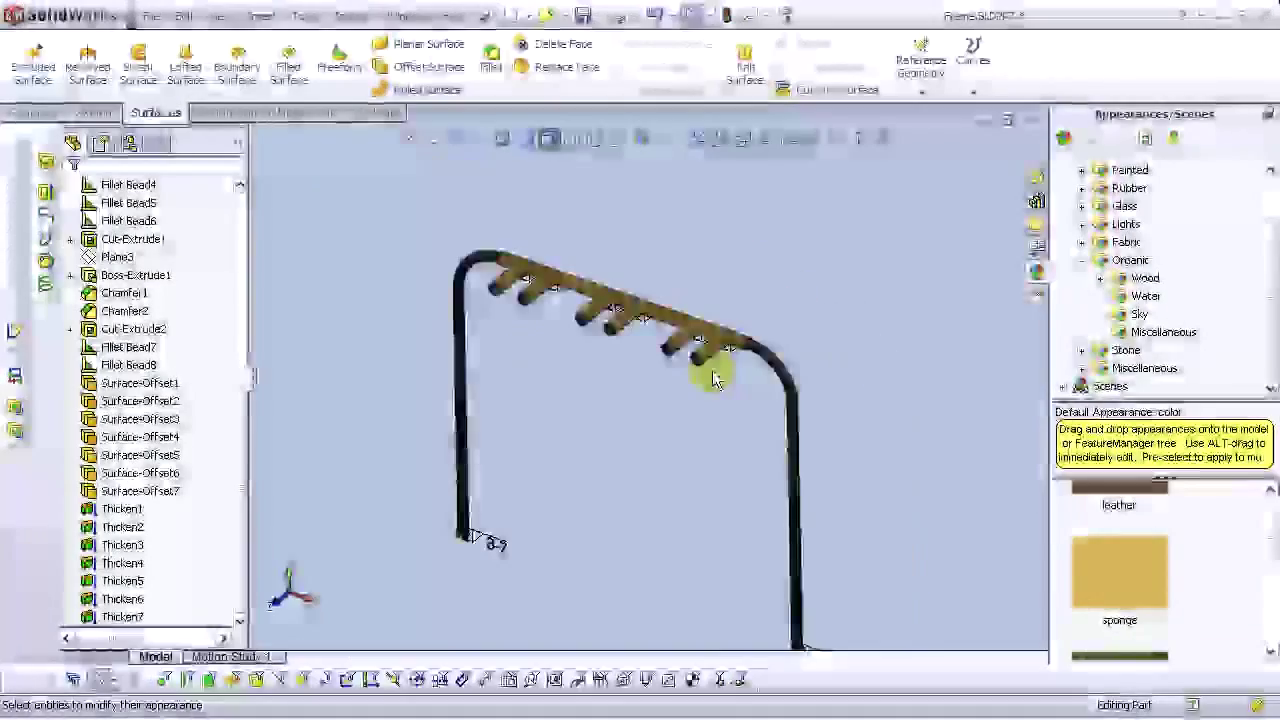
click(1268, 114)
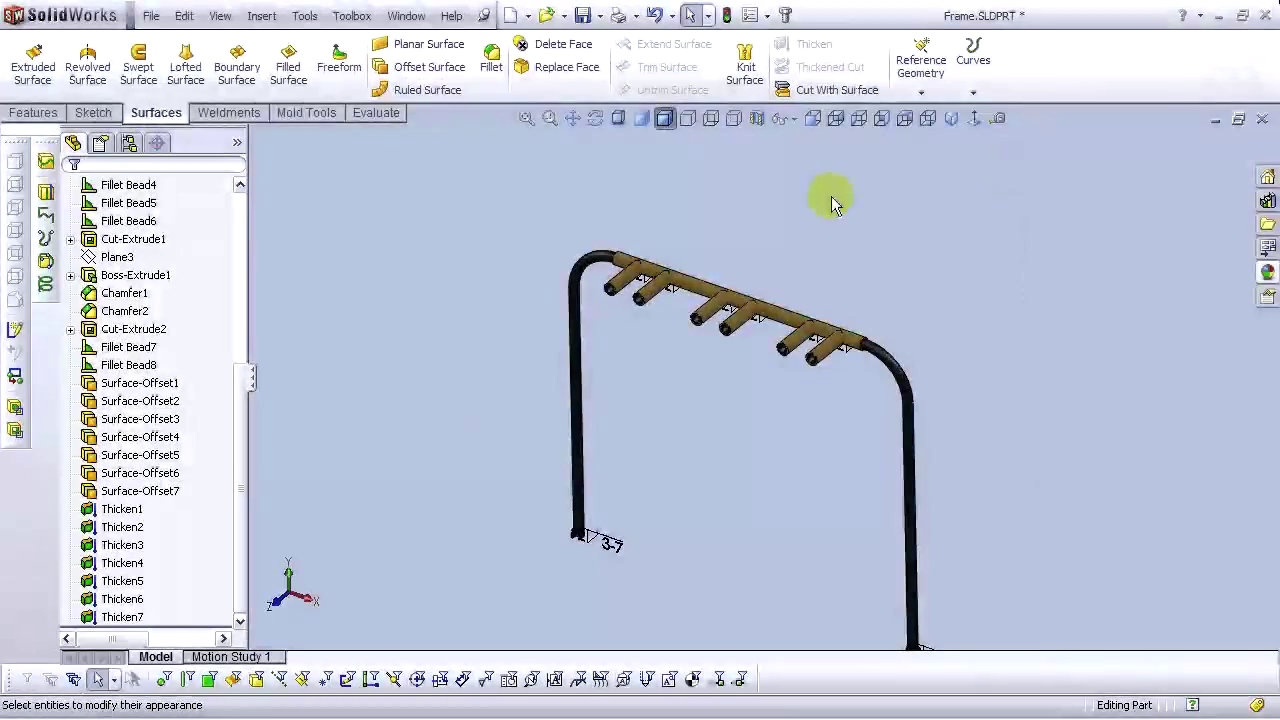
scroll(789, 396, down, 5)
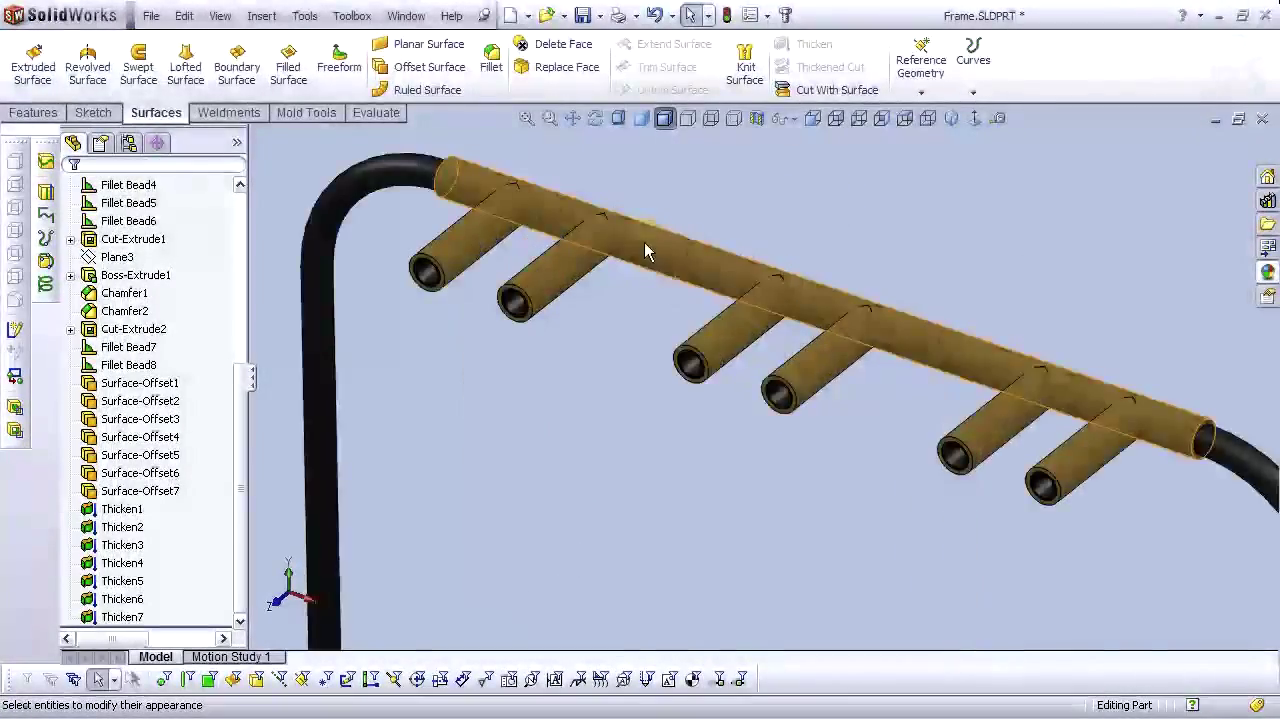
scroll(690, 279, down, 3)
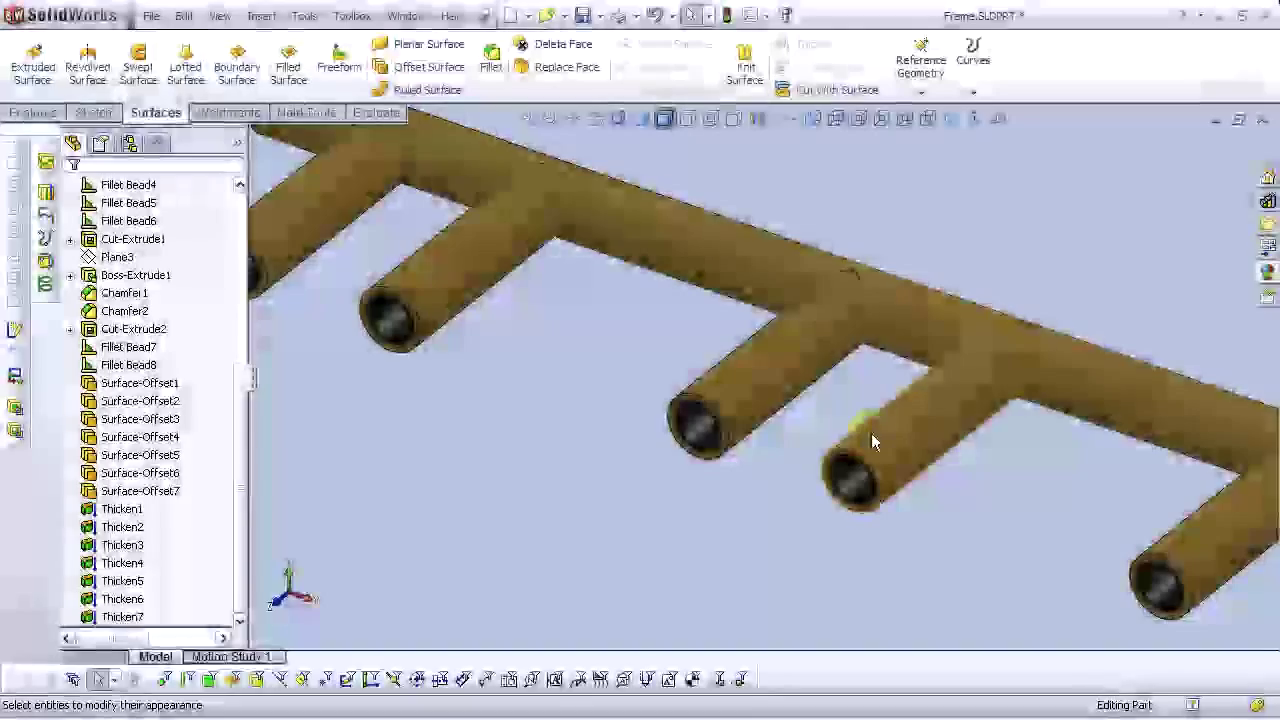
scroll(800, 432, up, 5)
scroll(520, 330, down, 5)
scroll(500, 313, up, 3)
scroll(515, 340, down, 3)
scroll(500, 243, up, 3)
scroll(529, 345, down, 3)
scroll(533, 340, up, 3)
scroll(470, 300, down, 3)
scroll(476, 285, up, 2)
scroll(619, 326, down, 2)
scroll(697, 367, up, 5)
middle_drag(697, 367, 817, 282)
click(728, 18)
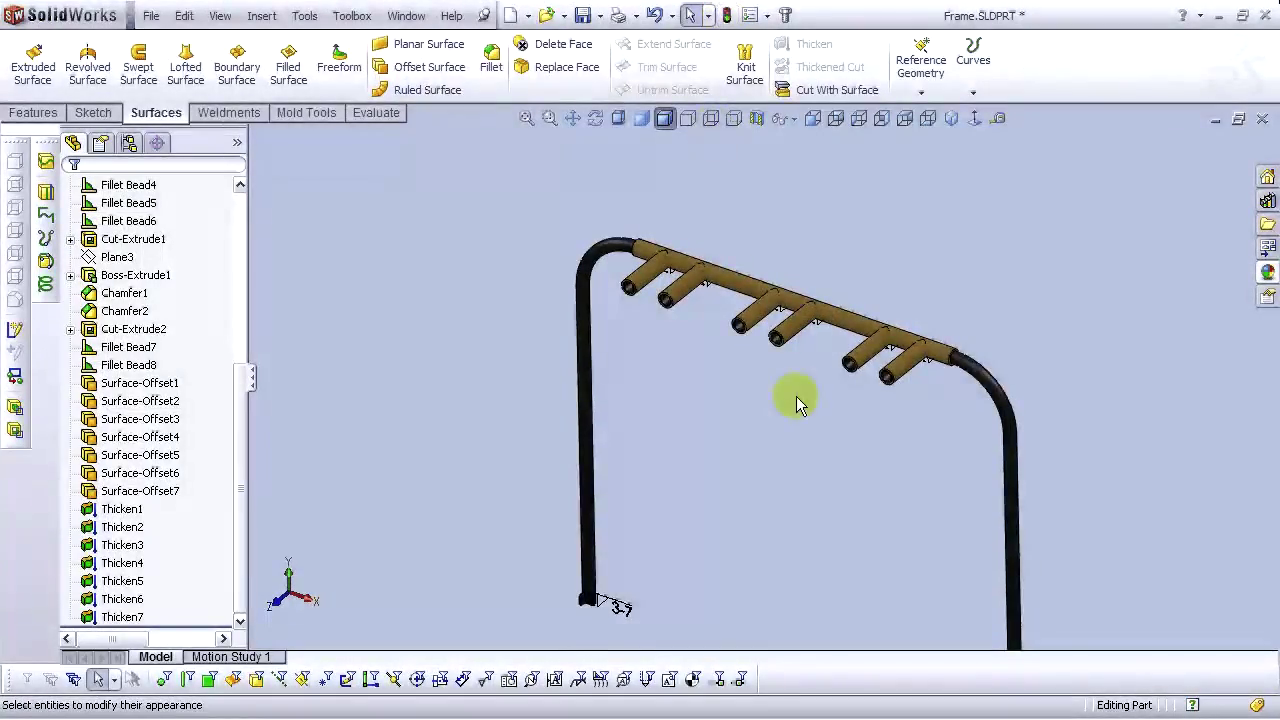
scroll(796, 399, down, 2)
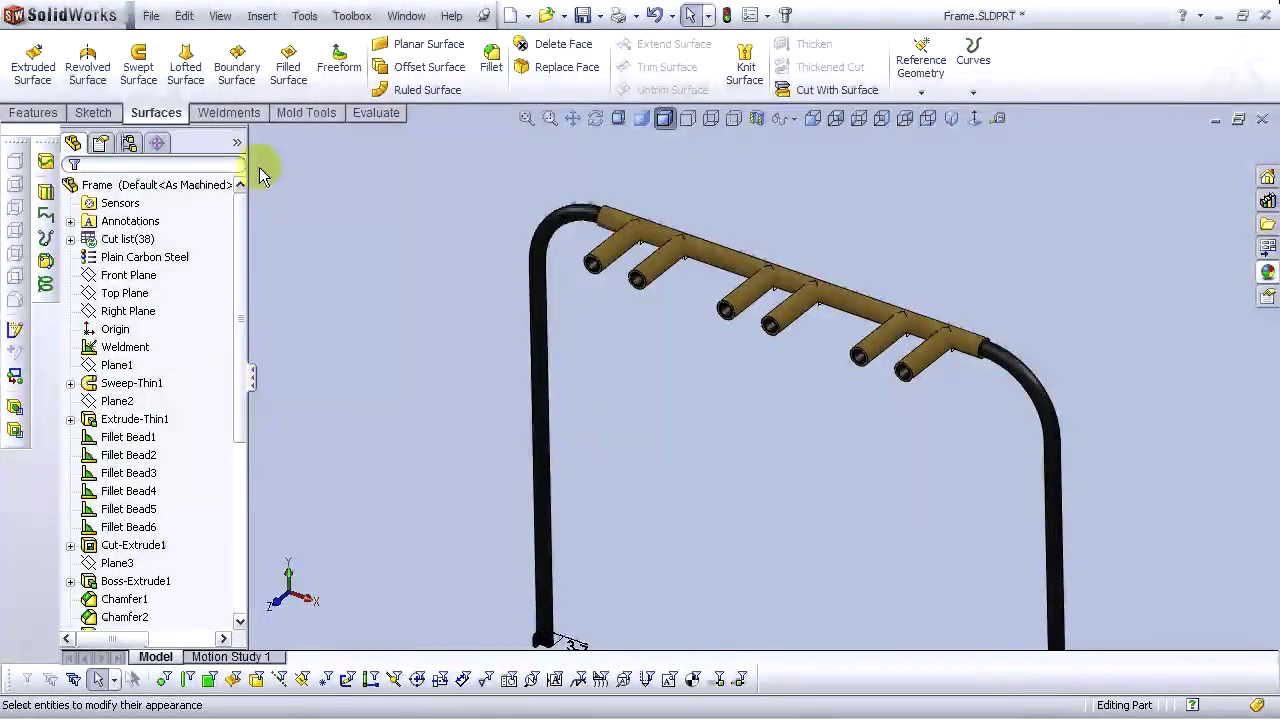
scroll(925, 352, down, 1)
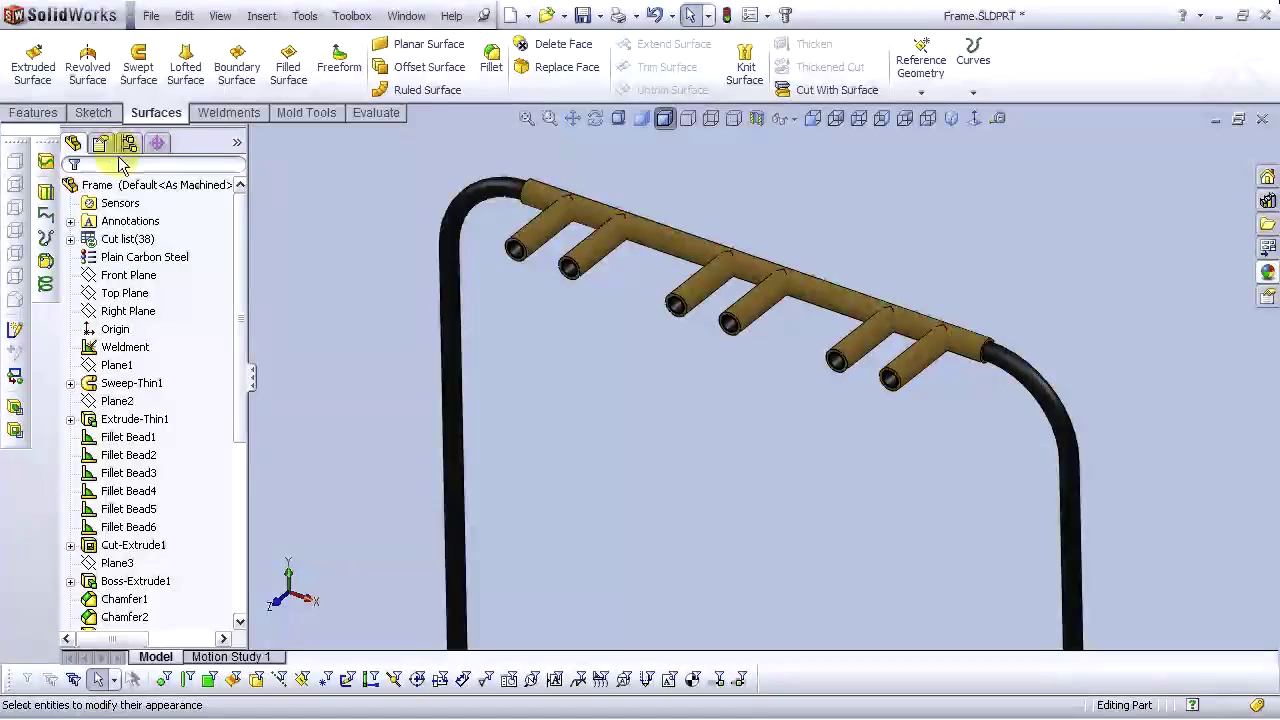
Review the Frame part's overall appearance and the appearances on the top rail sleeve
right_click(141, 193)
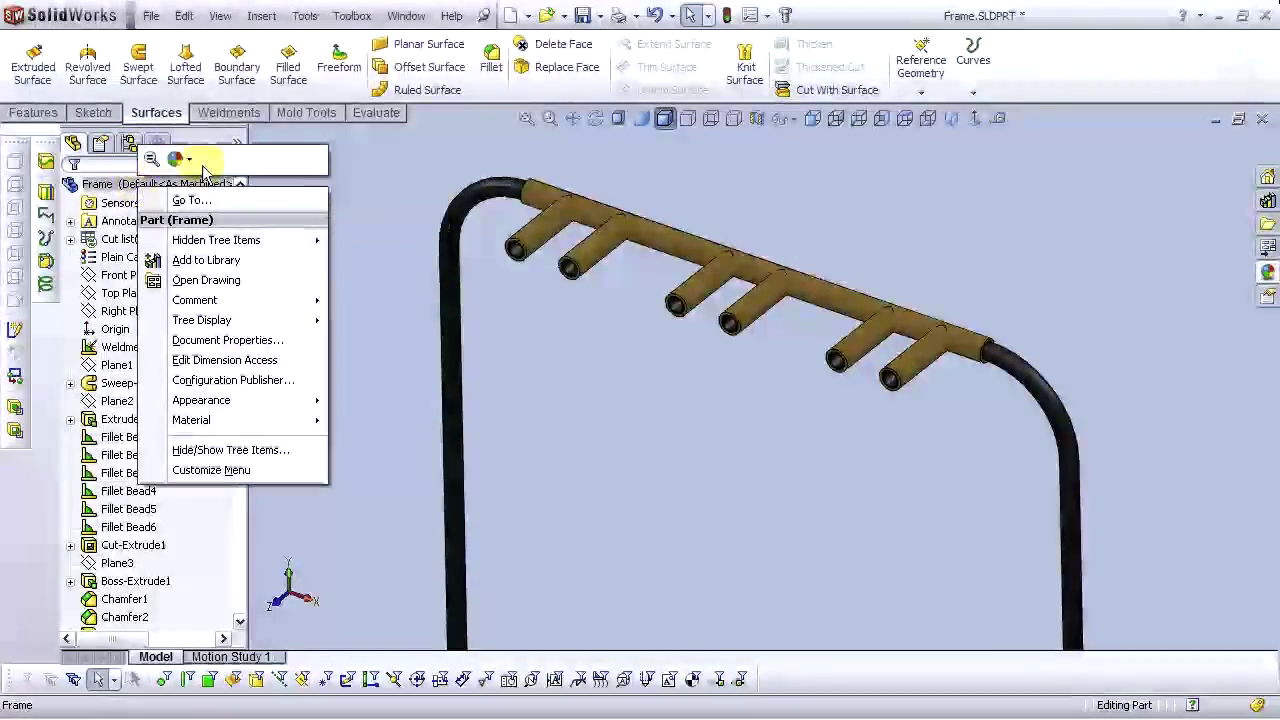
click(191, 161)
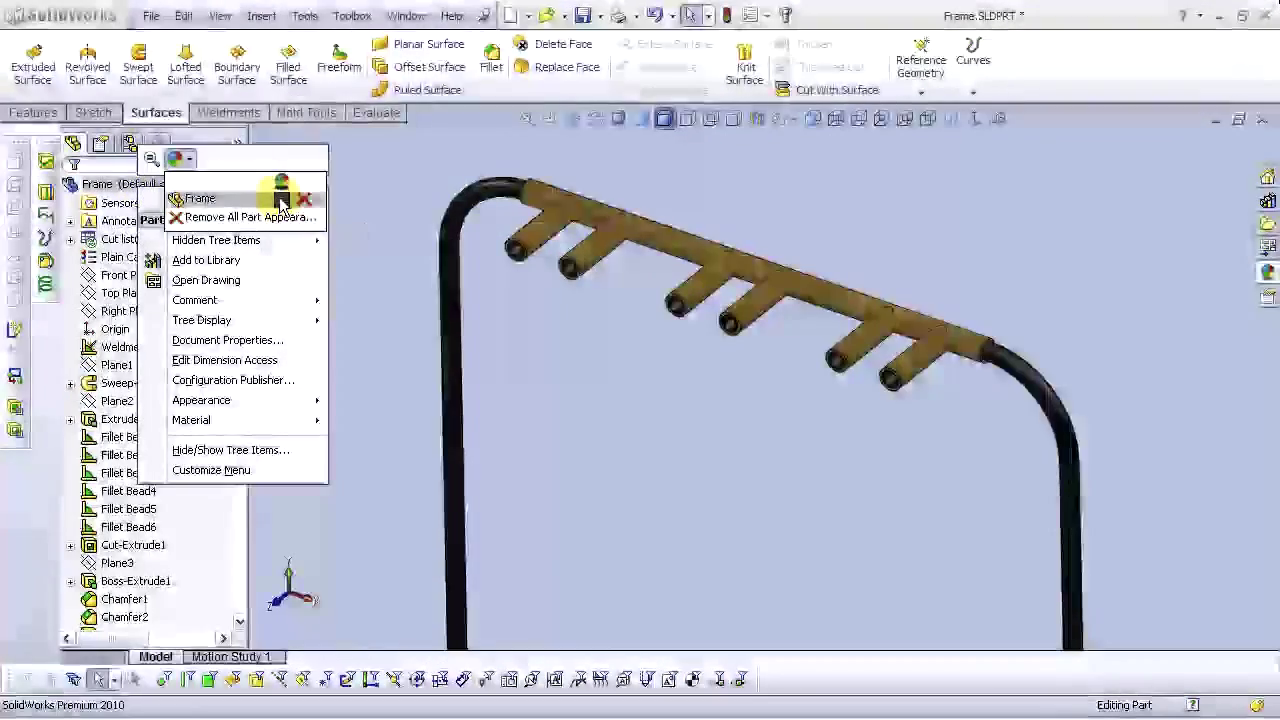
click(280, 200)
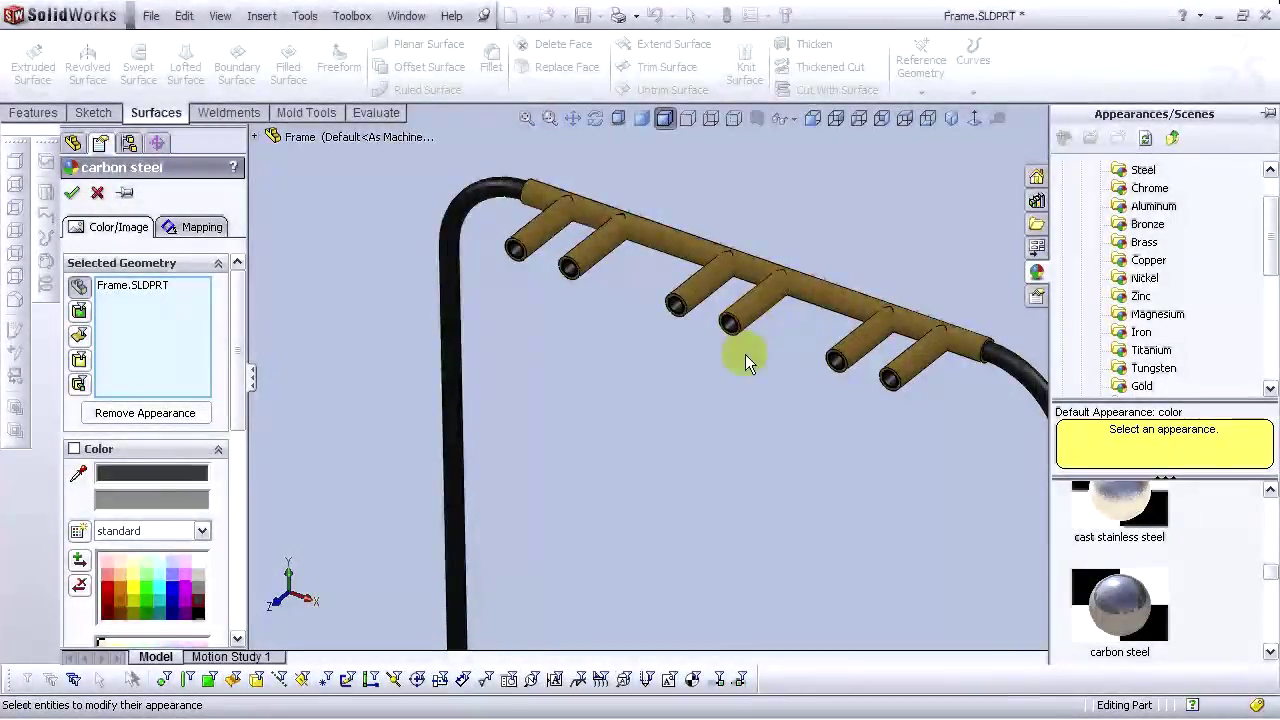
click(71, 193)
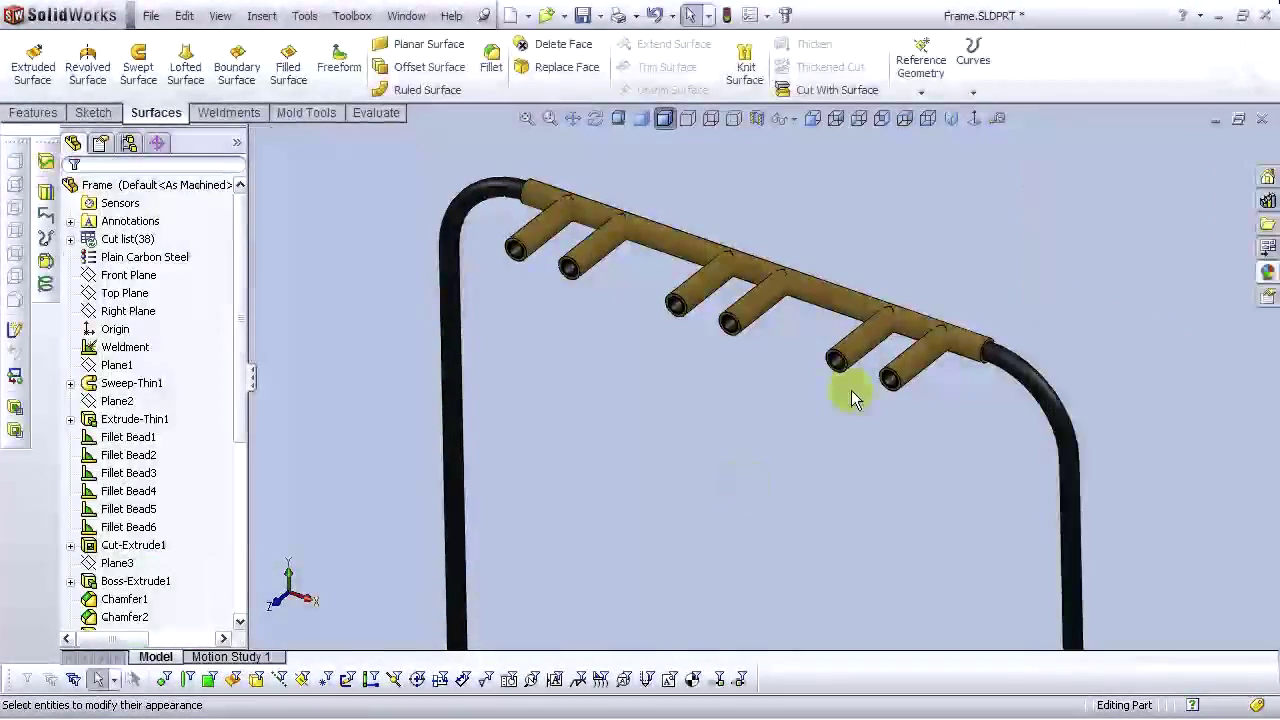
click(905, 336)
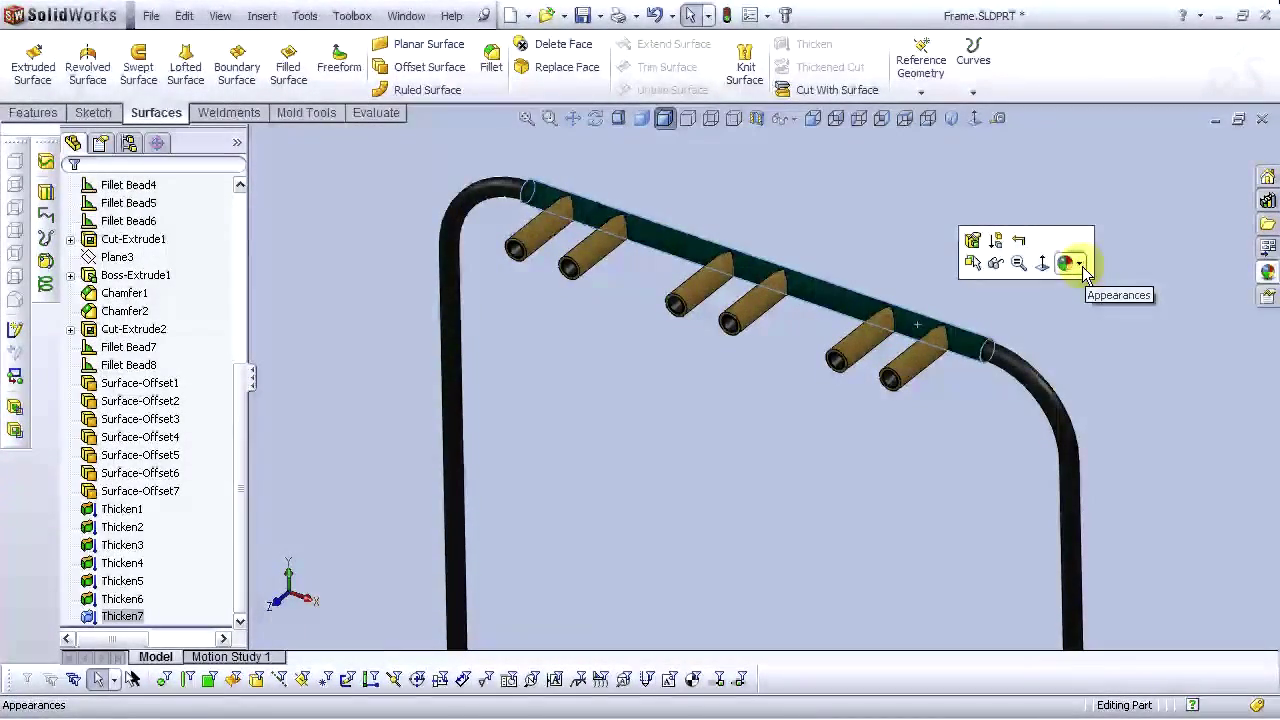
click(1066, 263)
Recolour the sponge appearance on sleeves Thicken1 through Thicken7 to black
click(118, 516)
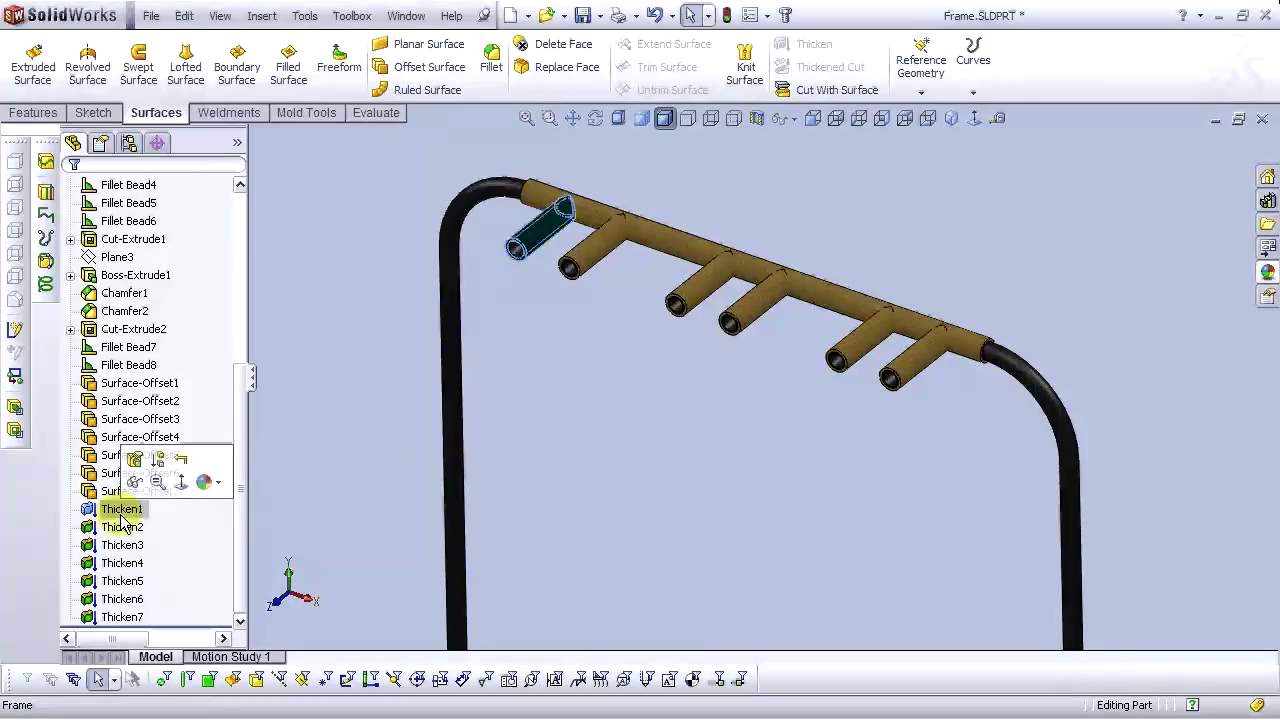
shift+click(122, 616)
right_click(132, 600)
click(192, 457)
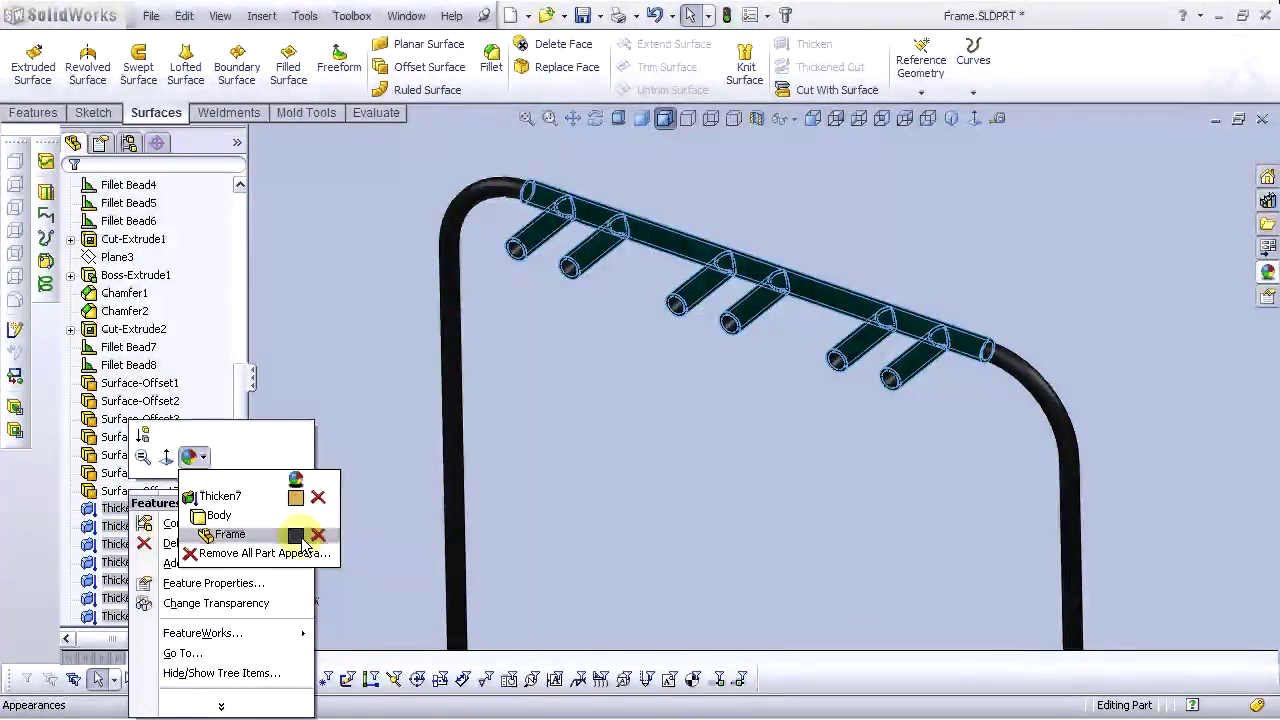
click(295, 497)
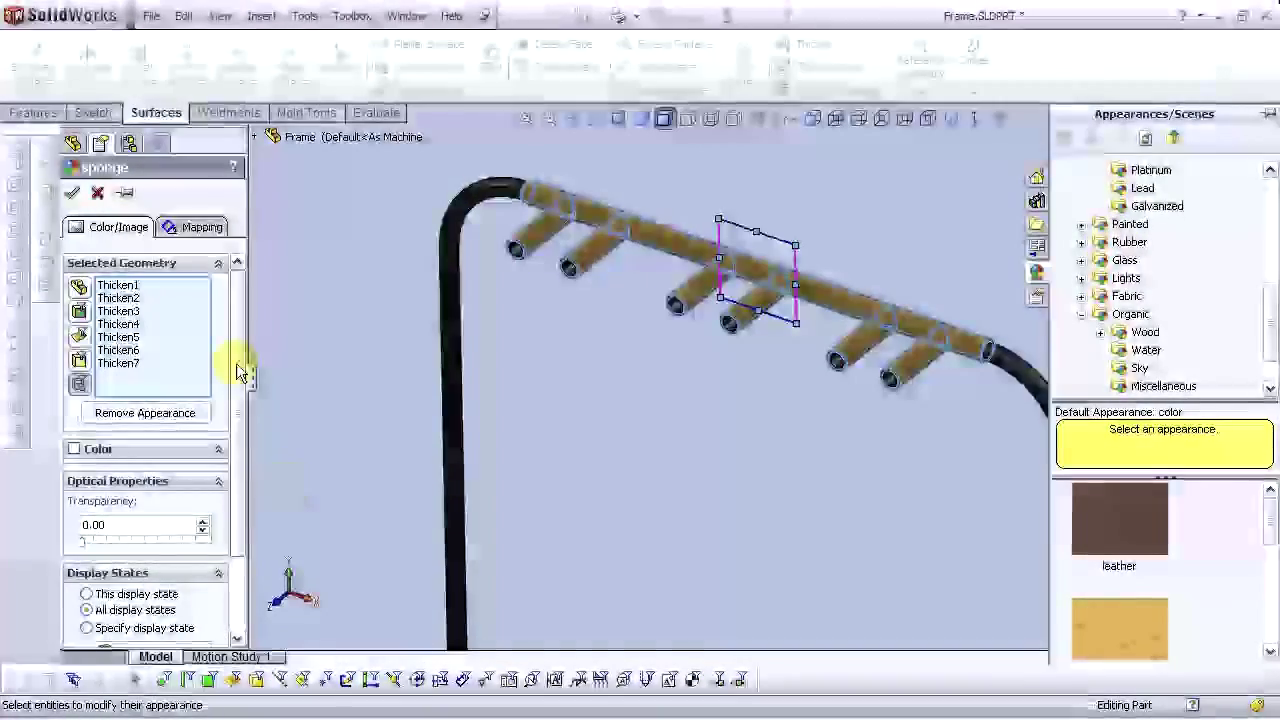
click(74, 449)
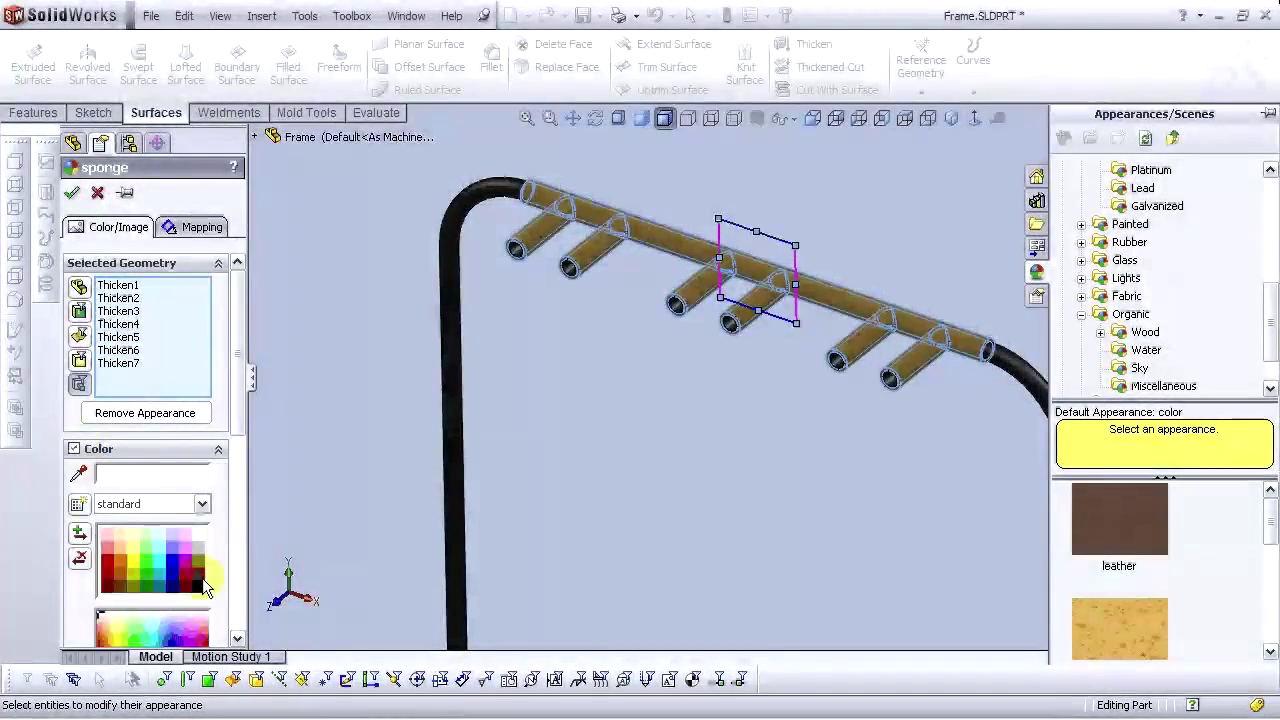
click(200, 585)
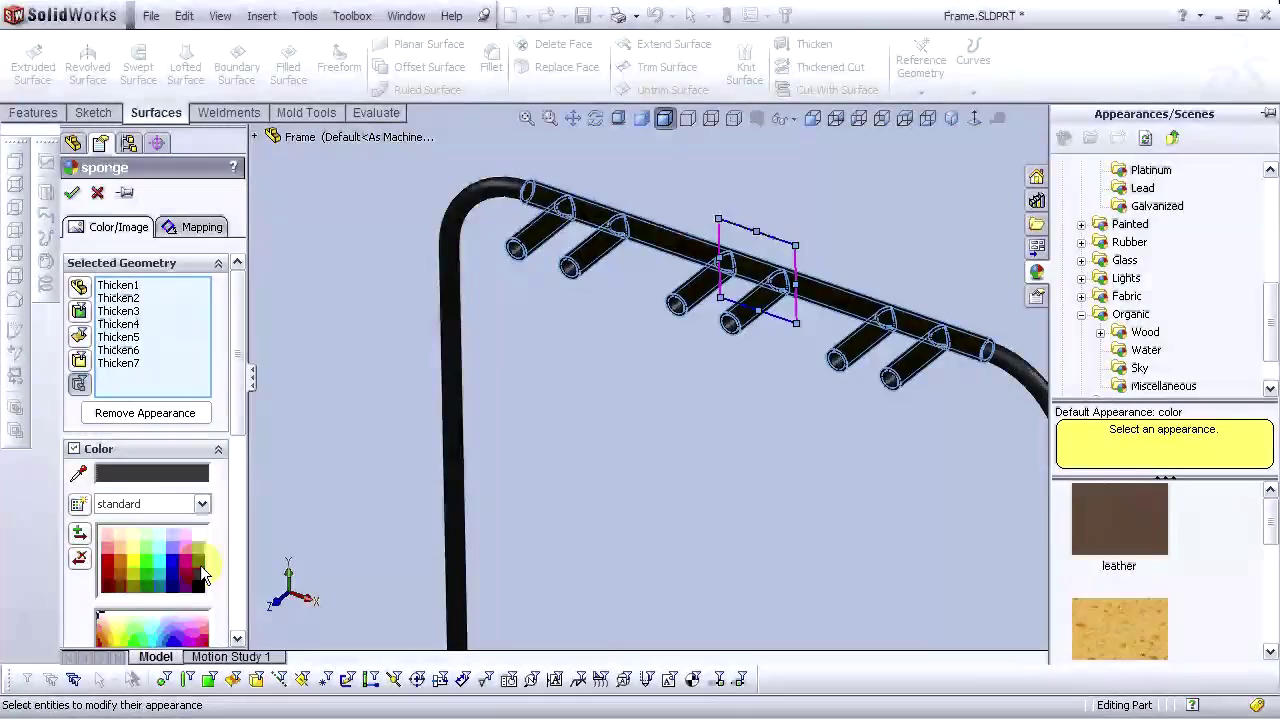
click(200, 562)
scroll(922, 302, down, 2)
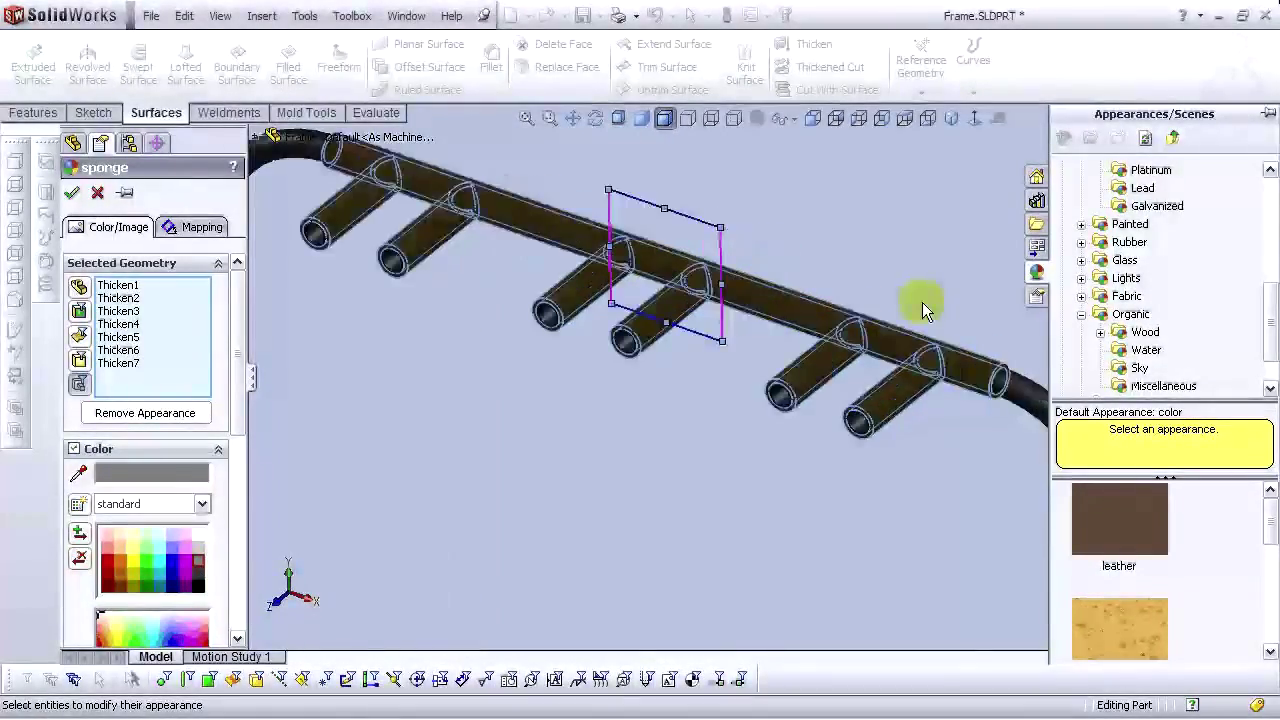
scroll(837, 374, down, 3)
click(200, 578)
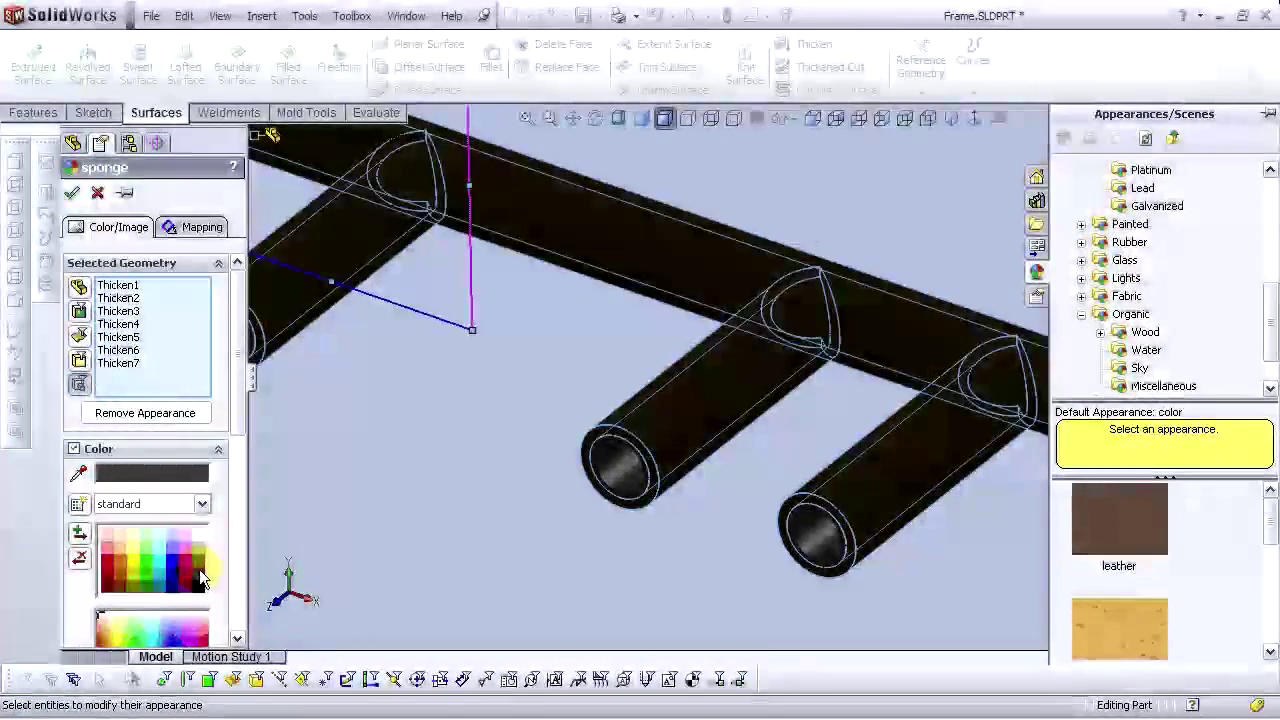
click(71, 192)
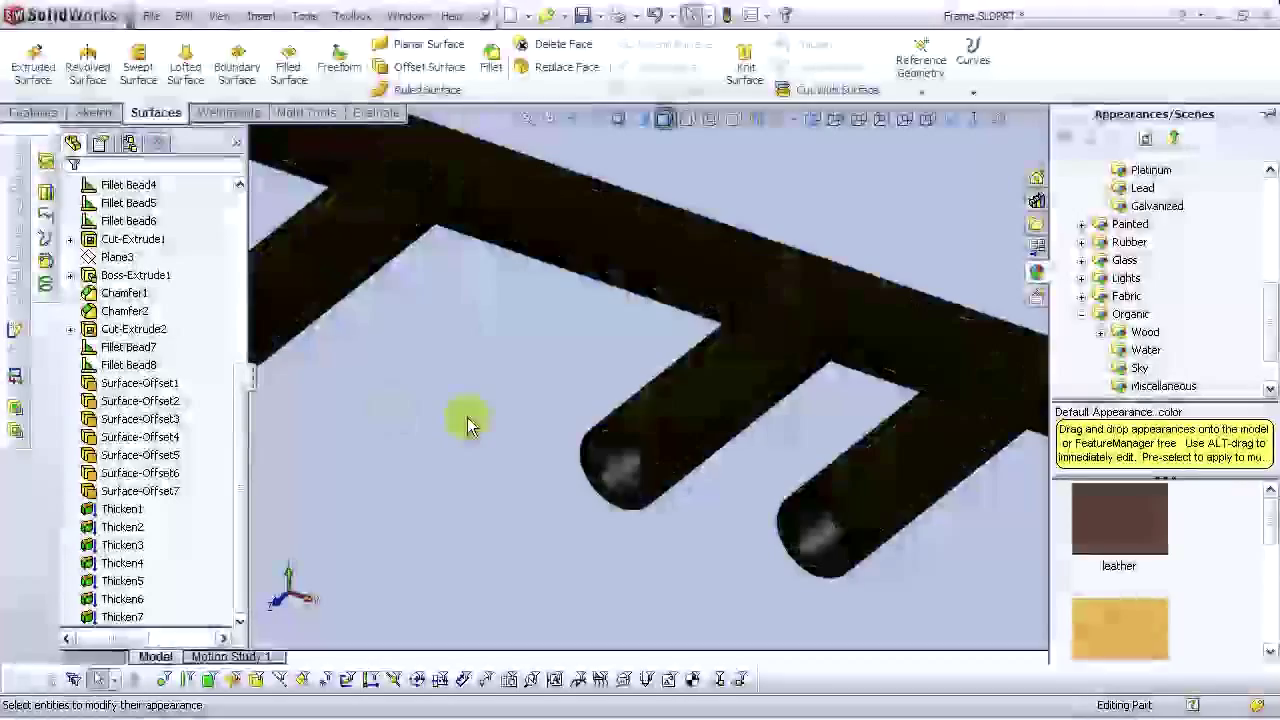
Show the whole frame in isometric view and save Frame.SLDPRT
scroll(606, 417, up, 10)
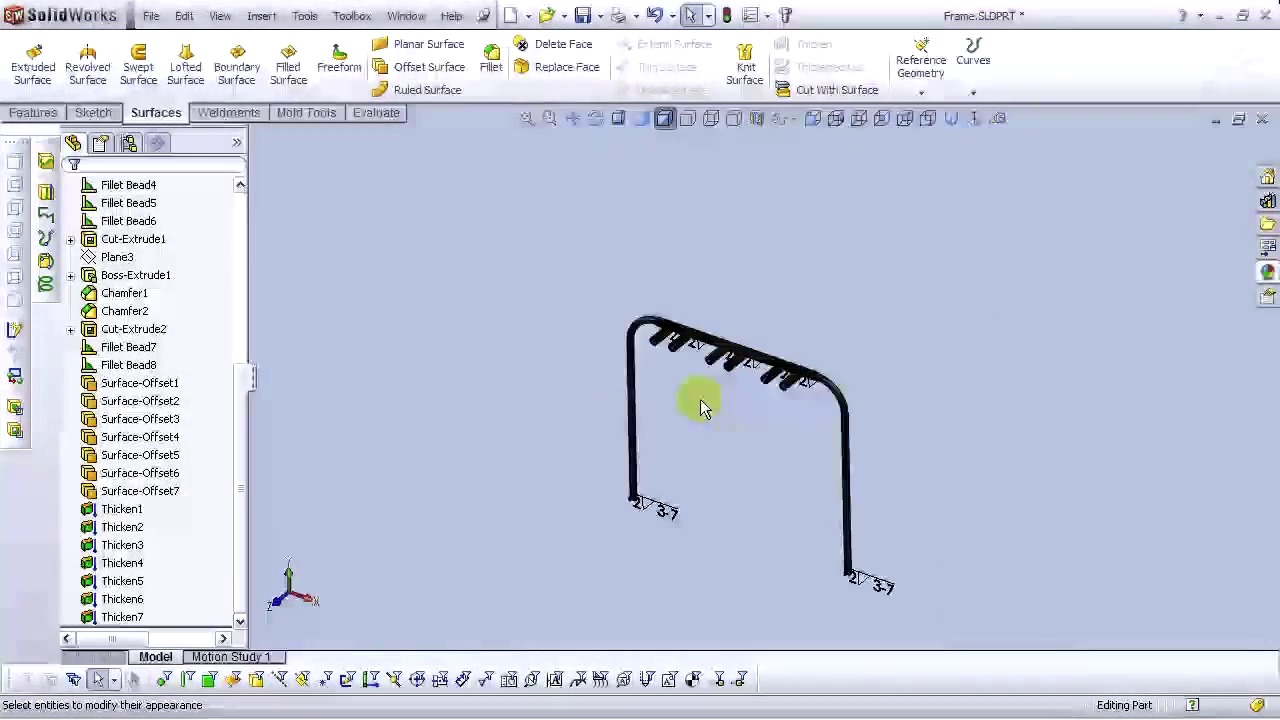
scroll(702, 405, down, 6)
mouse_move(850, 336)
middle_down()
mouse_move(814, 343)
mouse_move(736, 286)
mouse_move(774, 329)
mouse_move(929, 306)
mouse_move(957, 260)
mouse_move(834, 349)
middle_up()
click(928, 118)
click(951, 118)
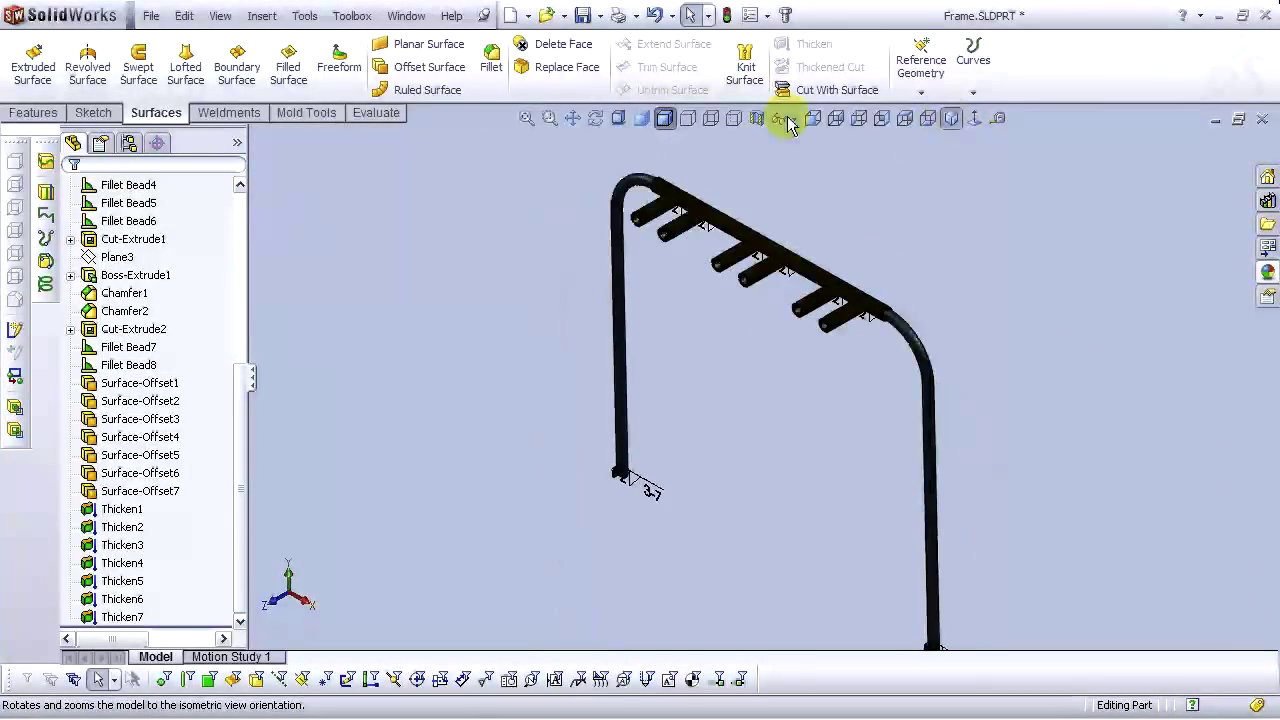
click(782, 118)
click(586, 18)
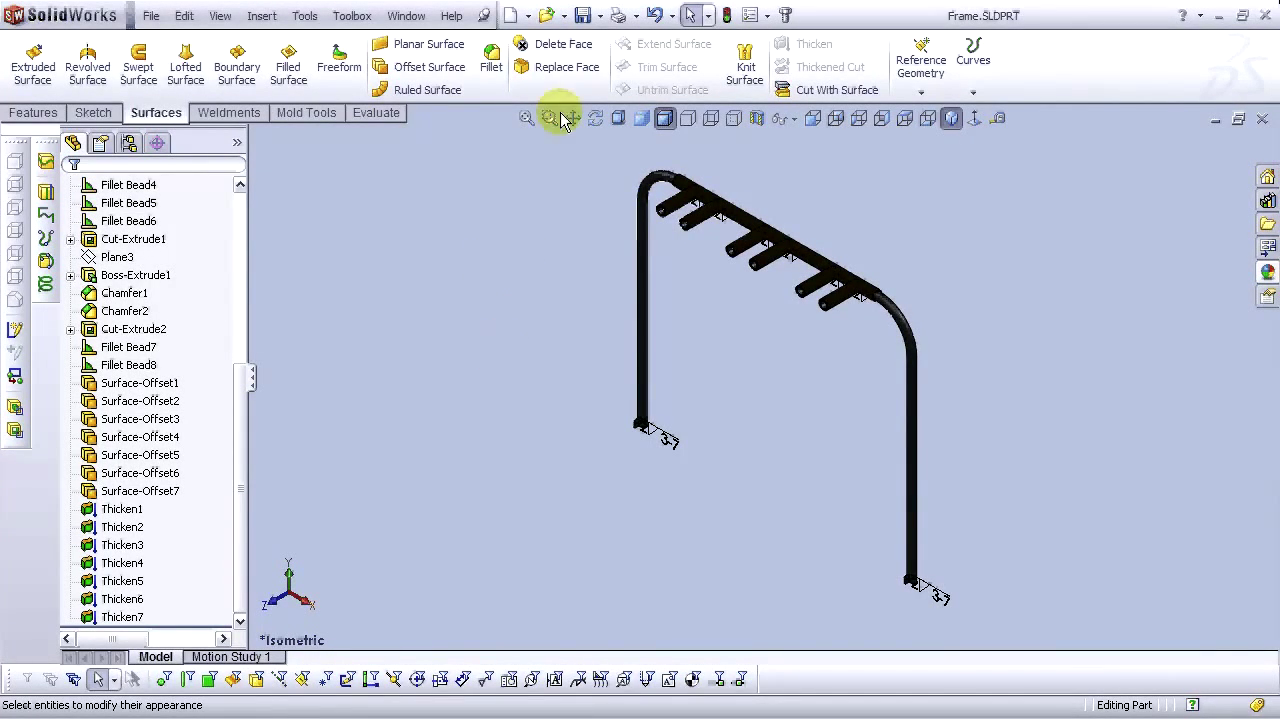
Create a new part and draw a circle centred on the origin on the Front Plane
click(511, 16)
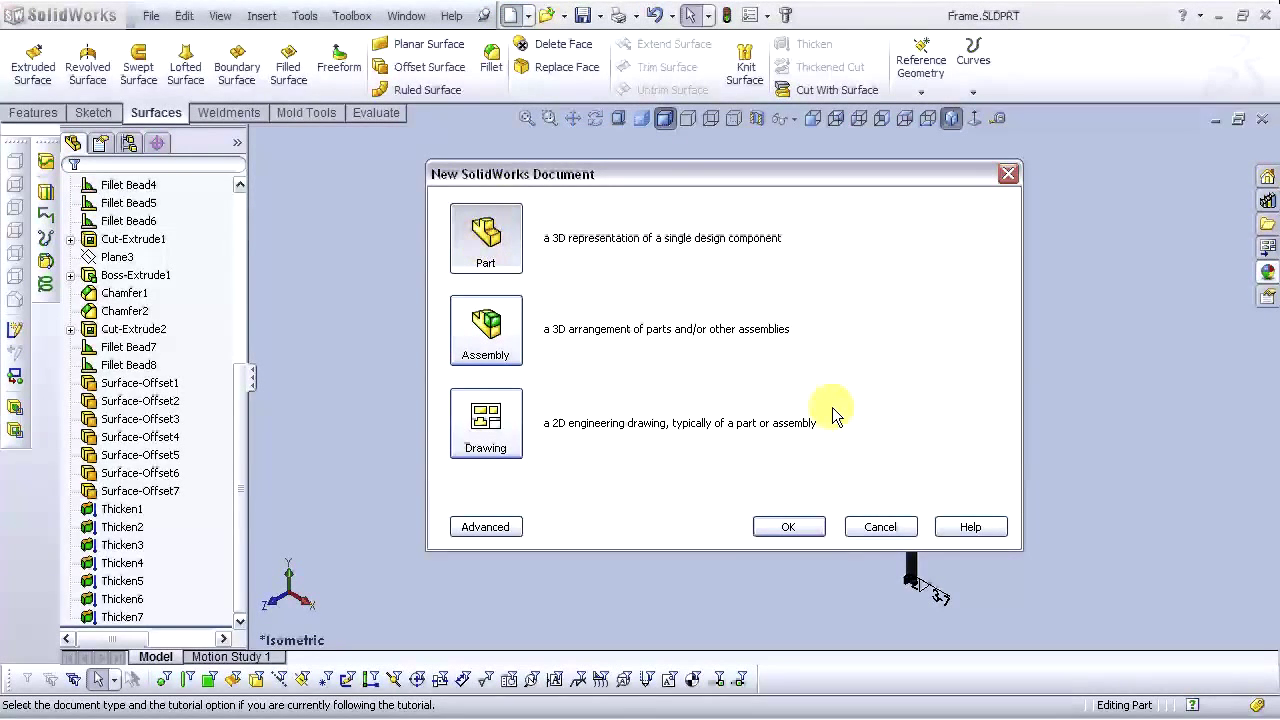
click(795, 527)
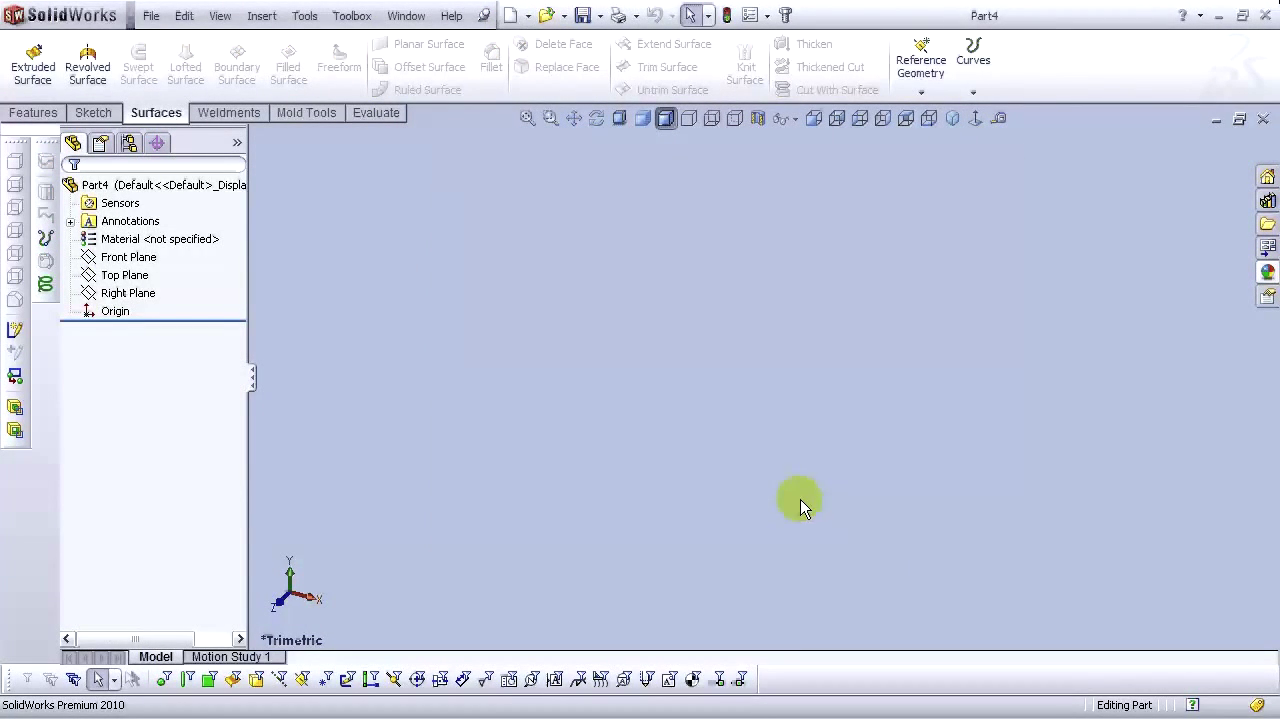
click(116, 260)
click(129, 238)
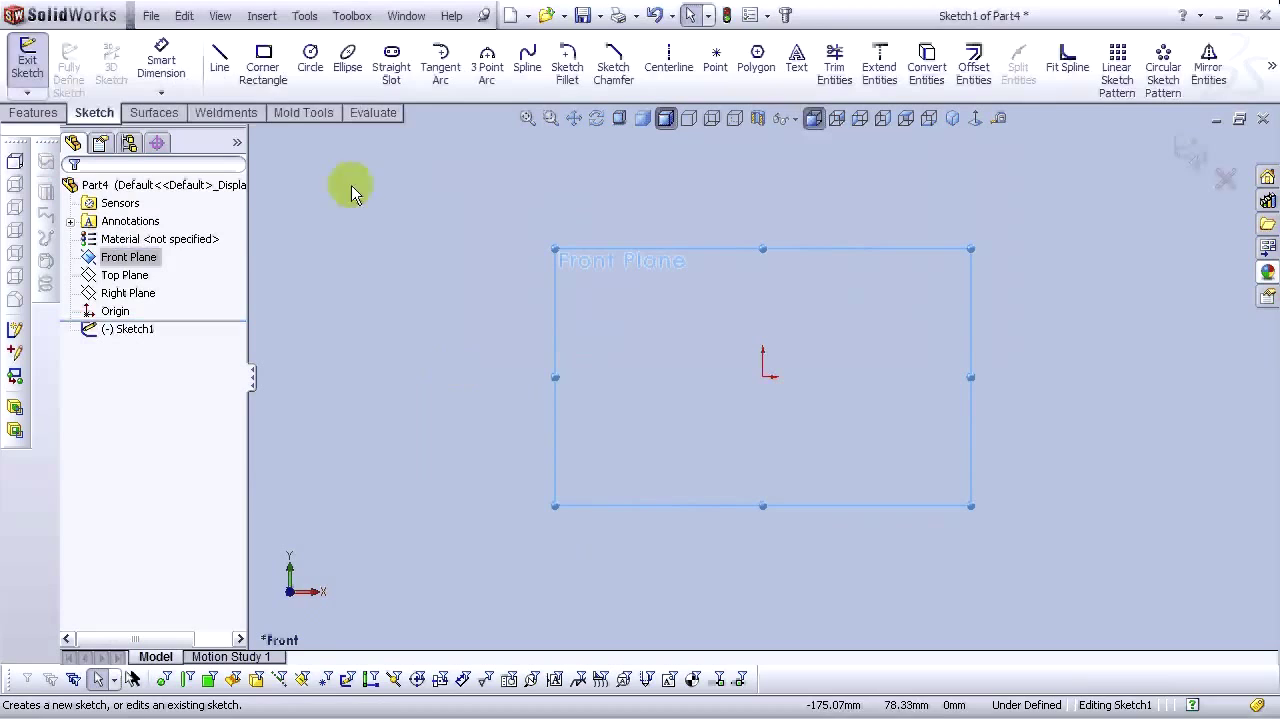
click(311, 70)
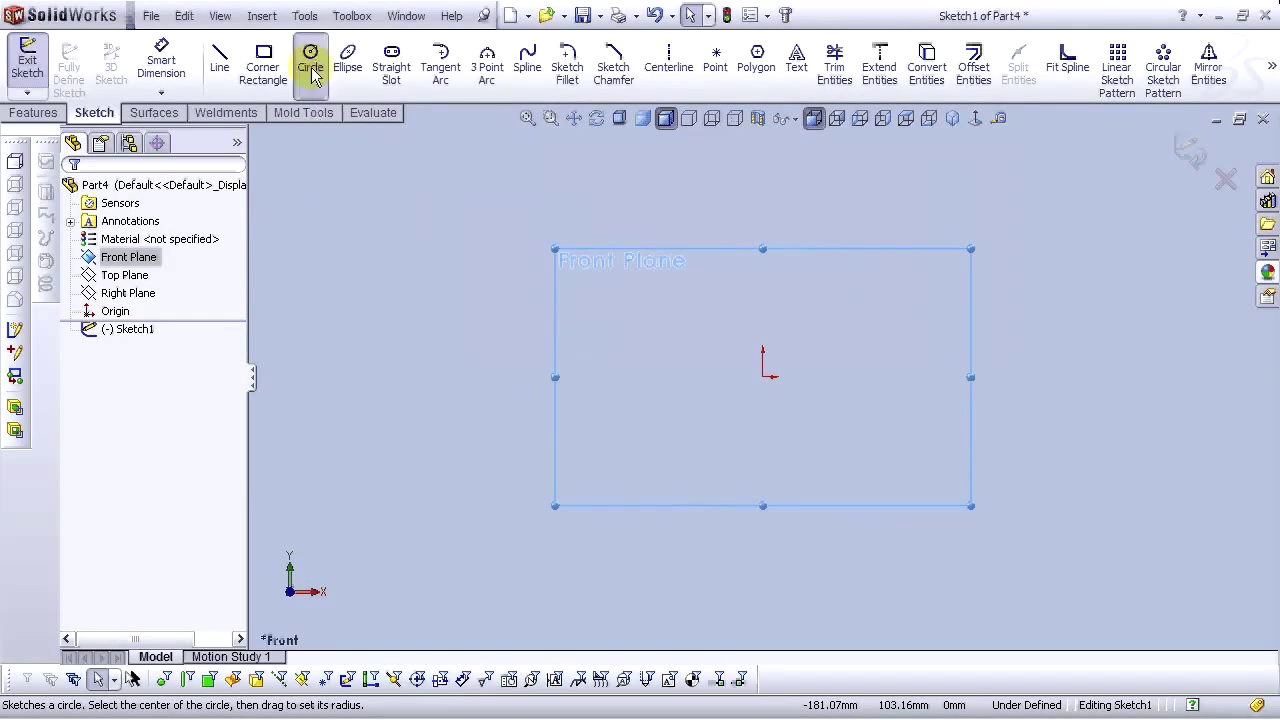
drag(764, 376, 700, 362)
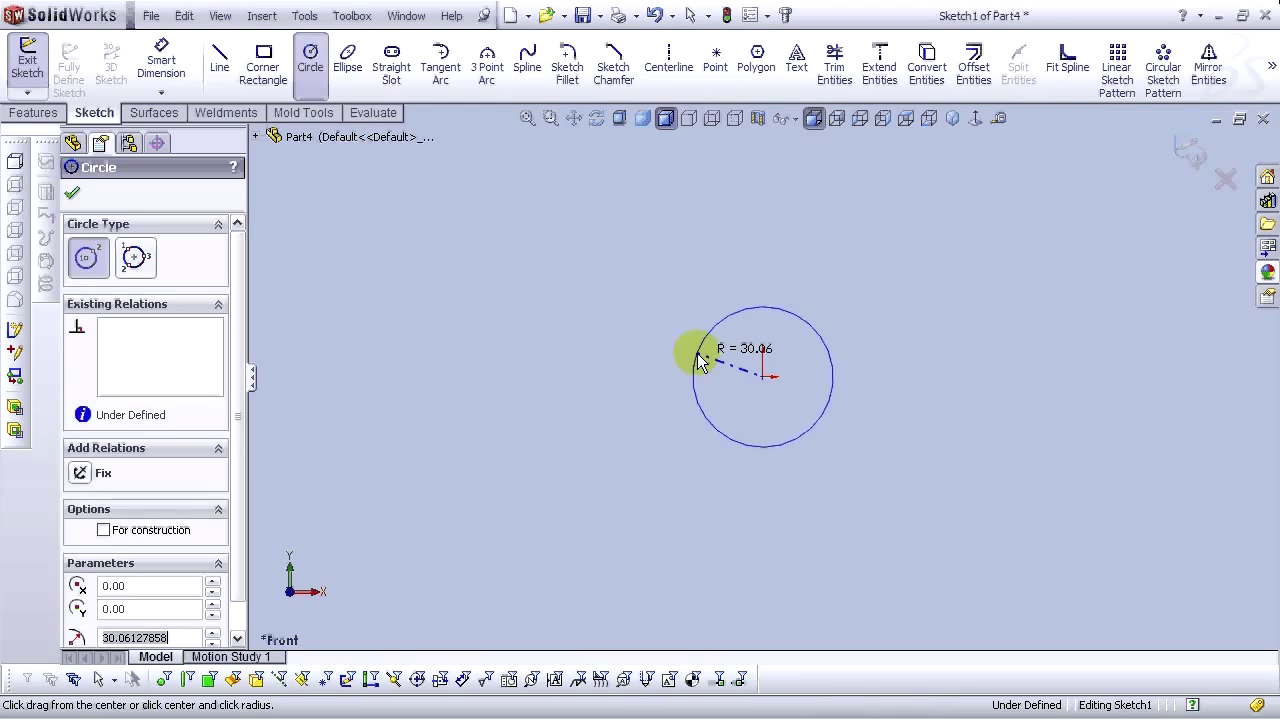
Dimension the circle's diameter to 30.5 mm
click(161, 60)
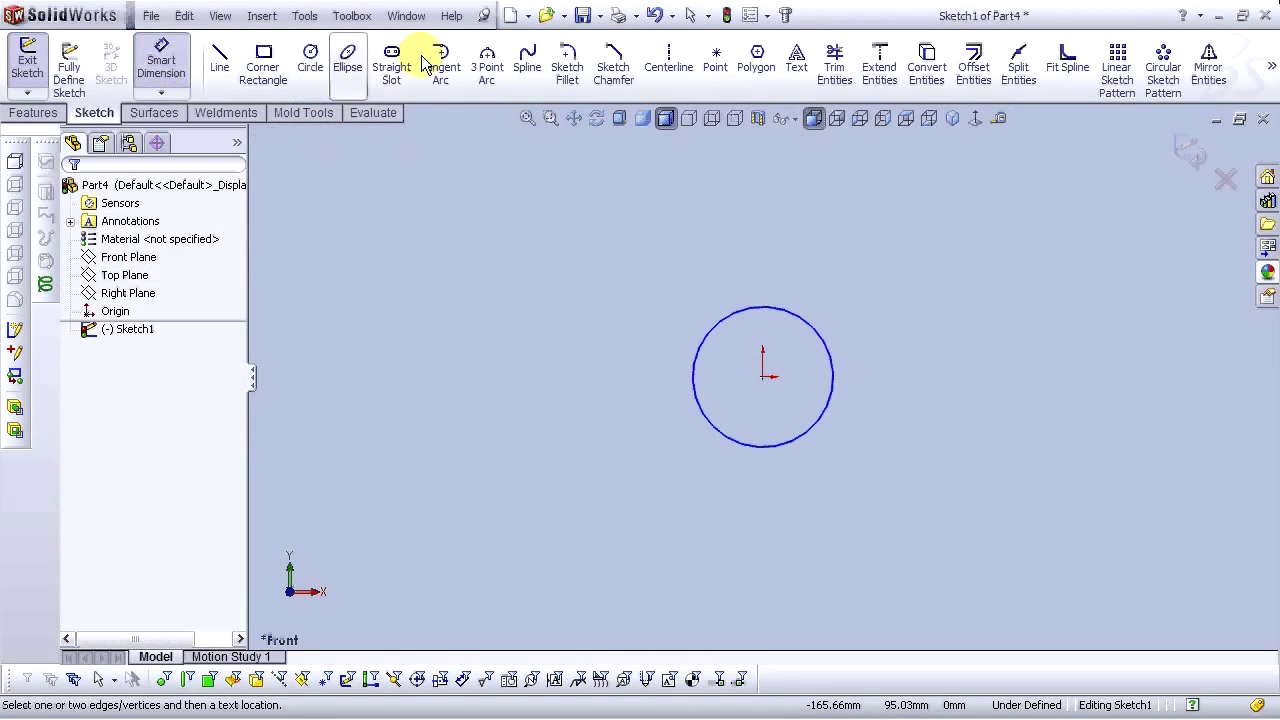
click(824, 347)
click(872, 302)
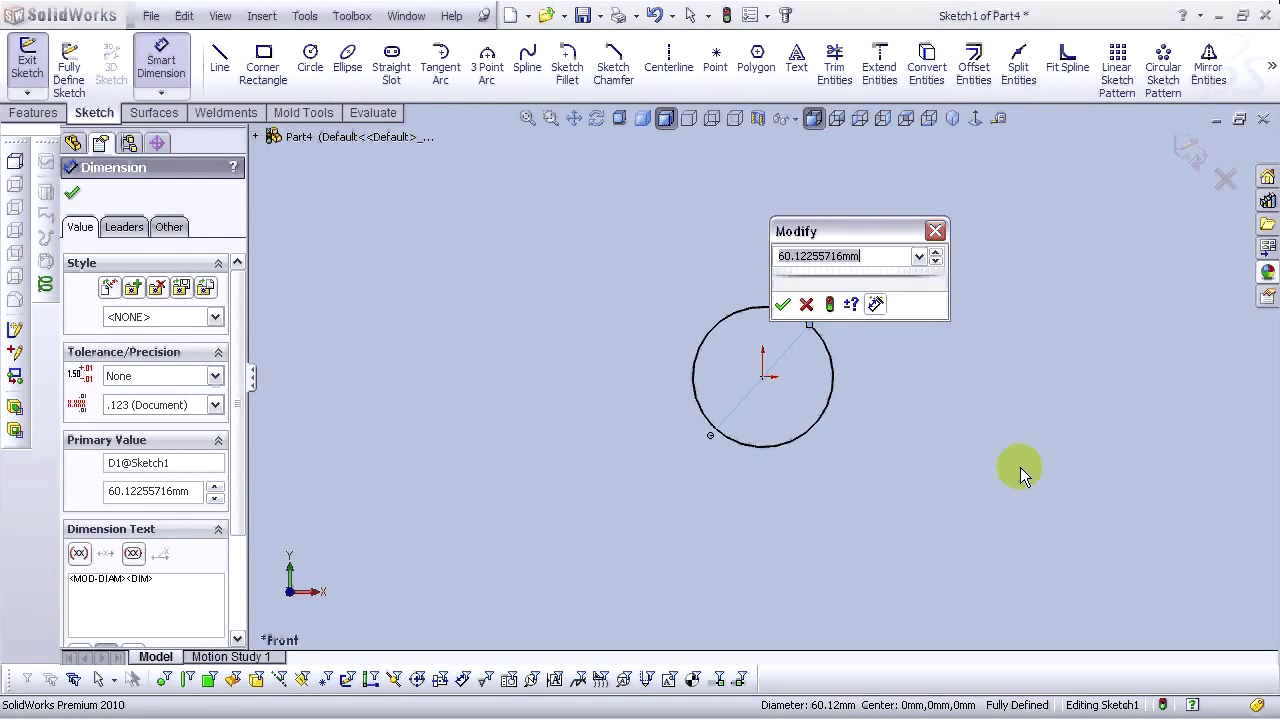
text(30.5)
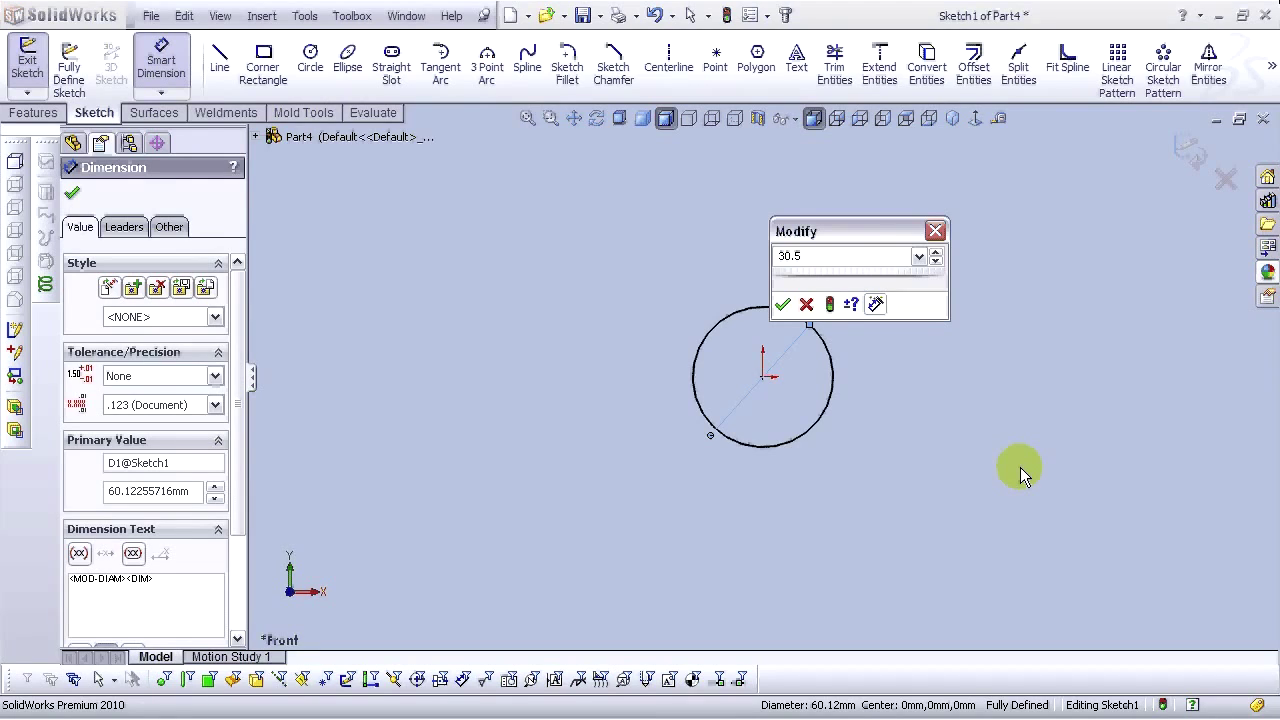
key(Return)
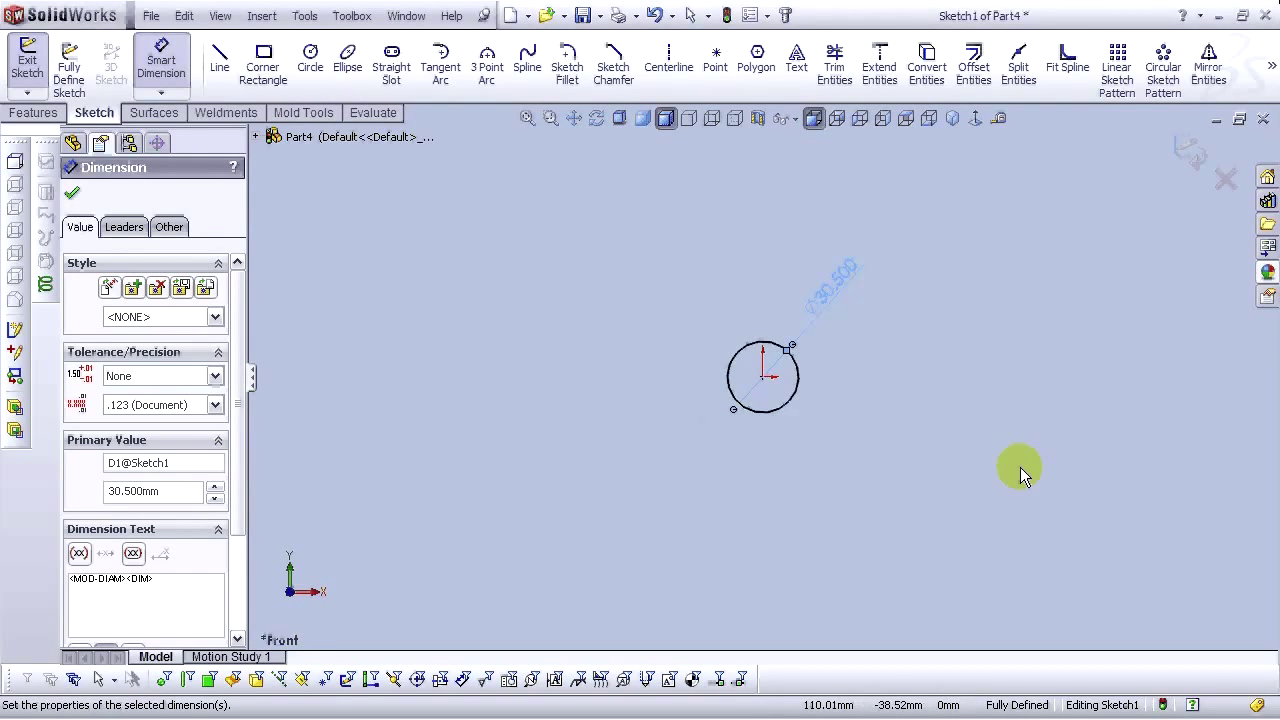
click(1020, 467)
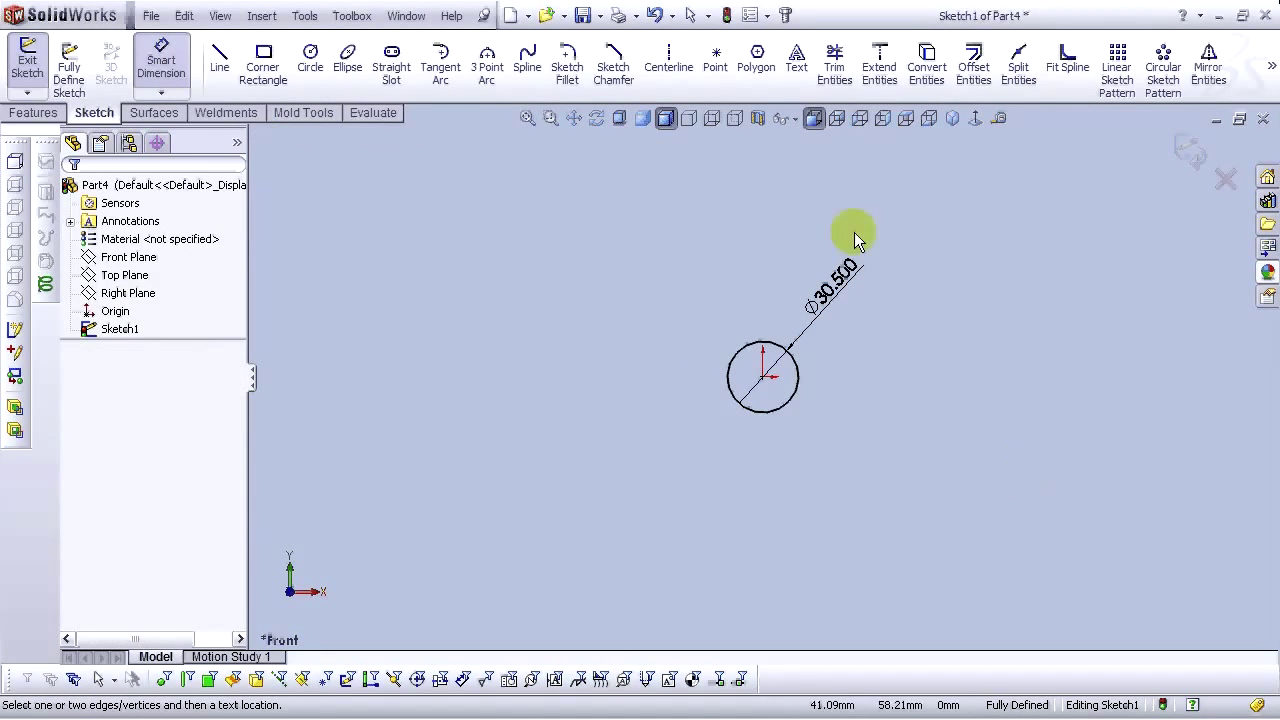
click(973, 67)
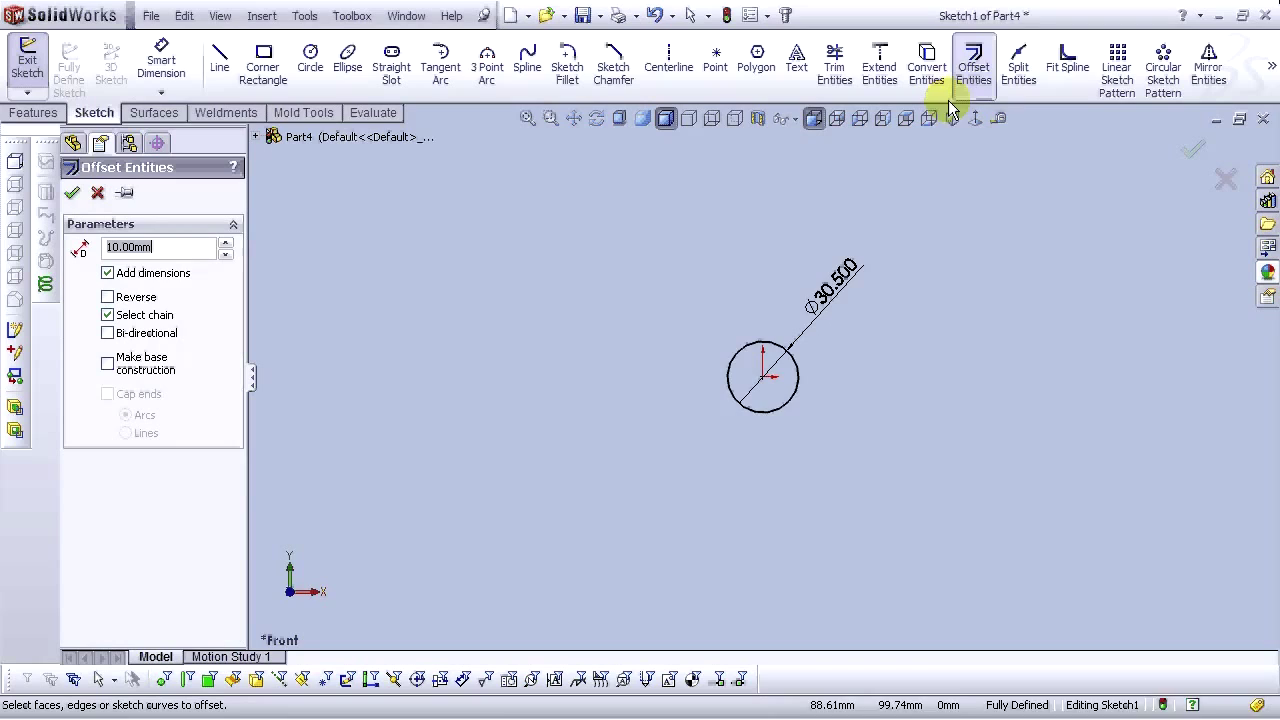
Offset the circle 2 mm outward to create an outer circle
click(772, 355)
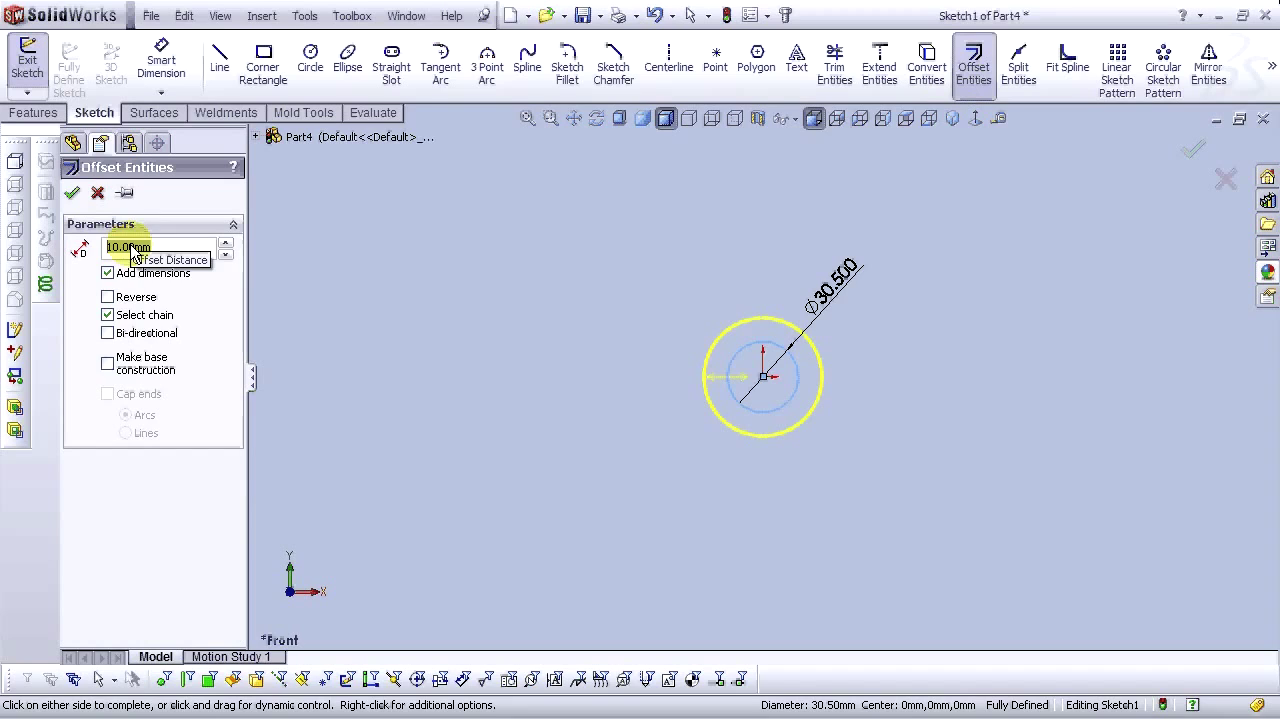
text(2)
key(Return)
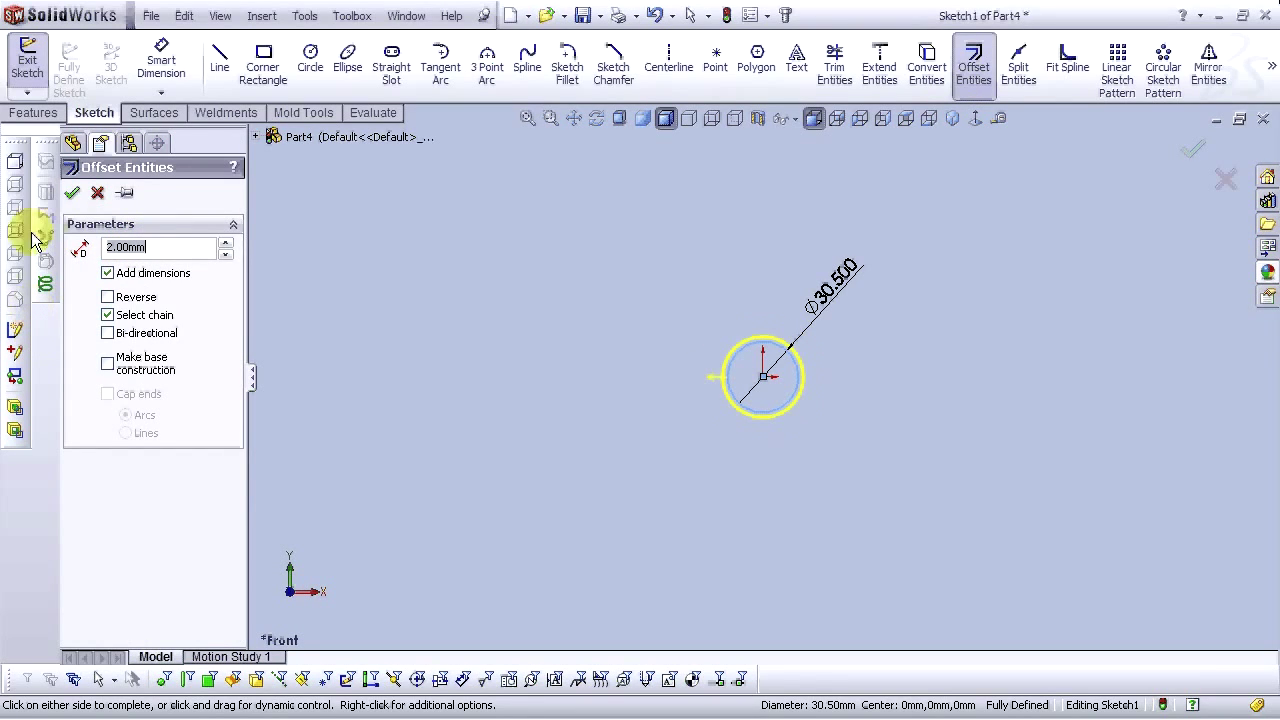
click(71, 193)
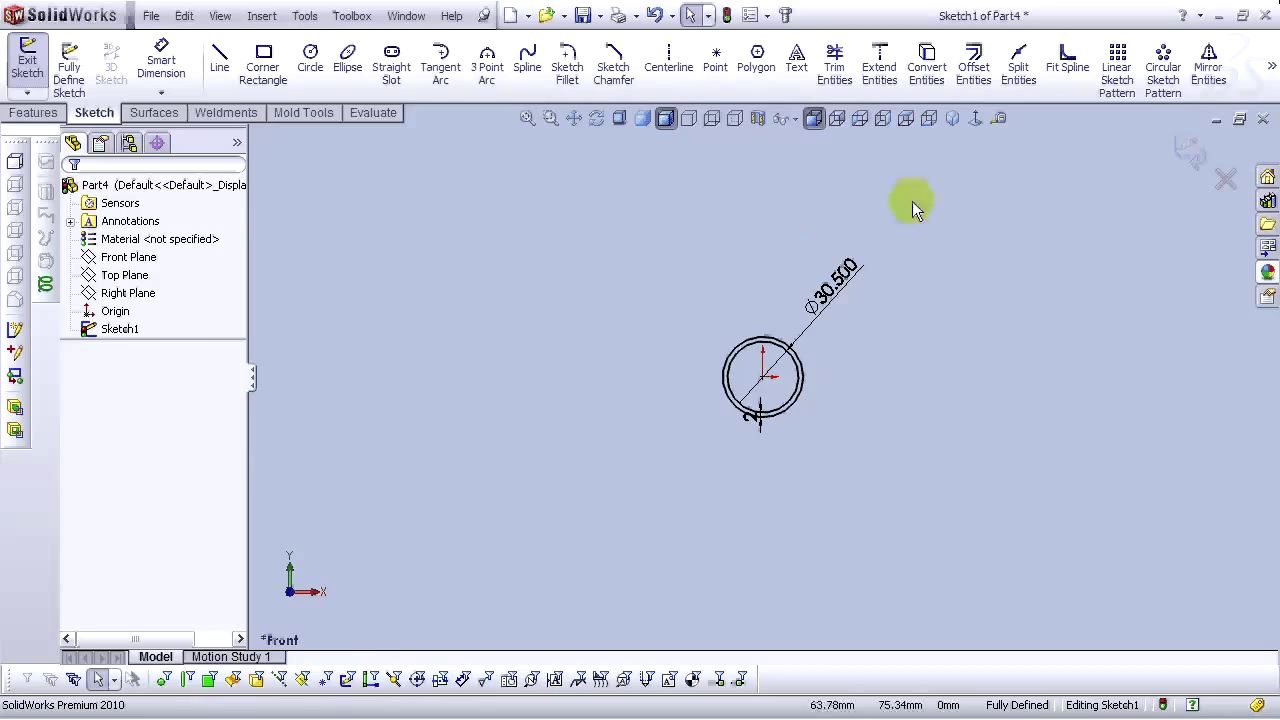
scroll(832, 431, down, 5)
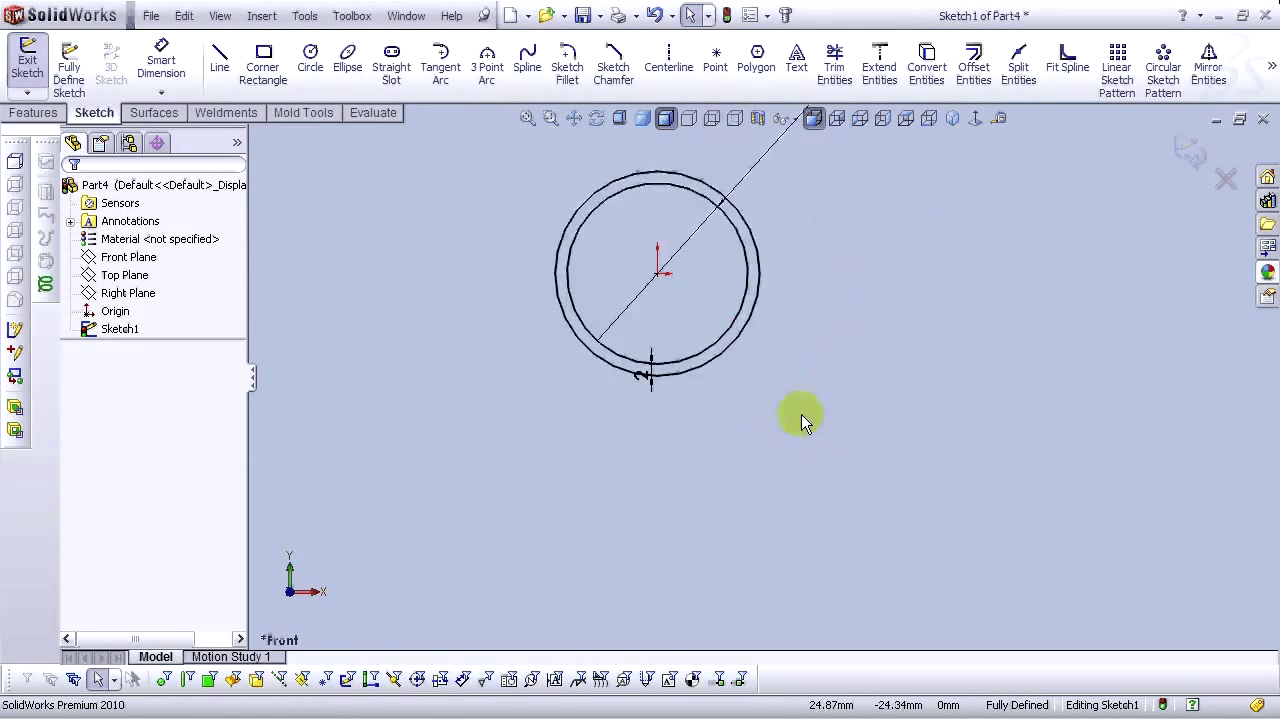
Convert the original 30.5 mm circle to construction geometry and view the sketch isometrically
click(736, 316)
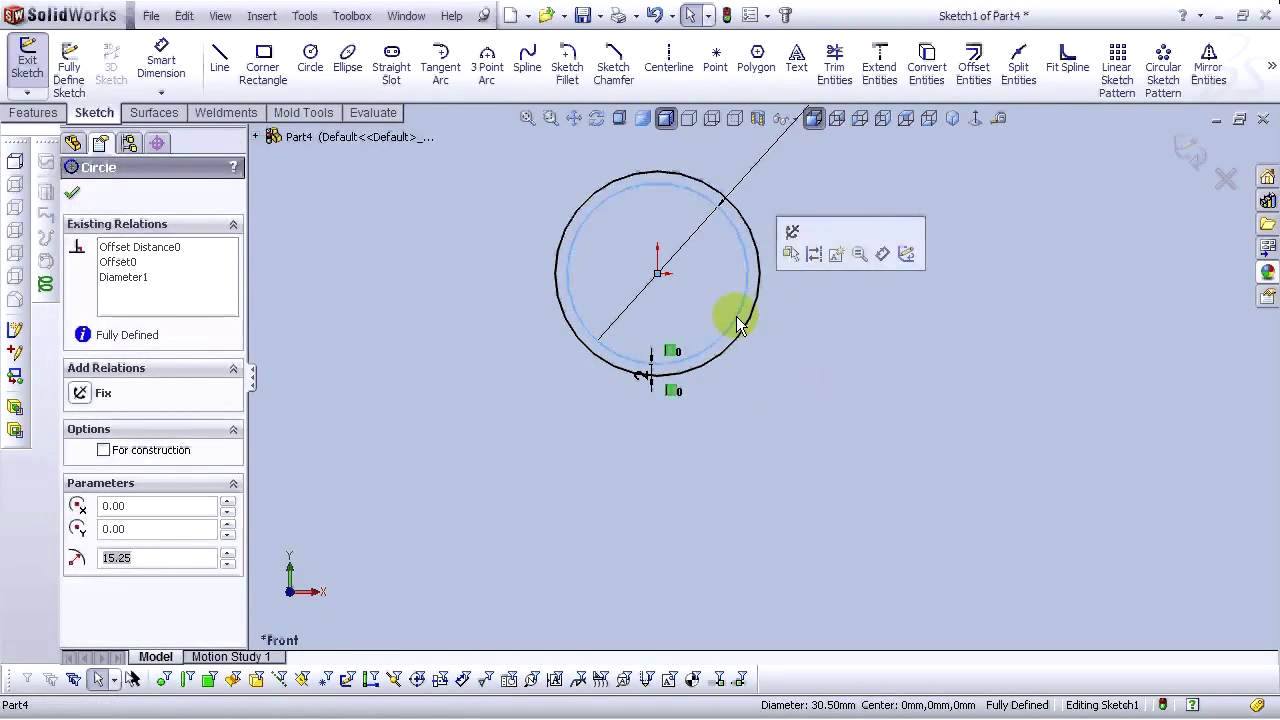
click(816, 257)
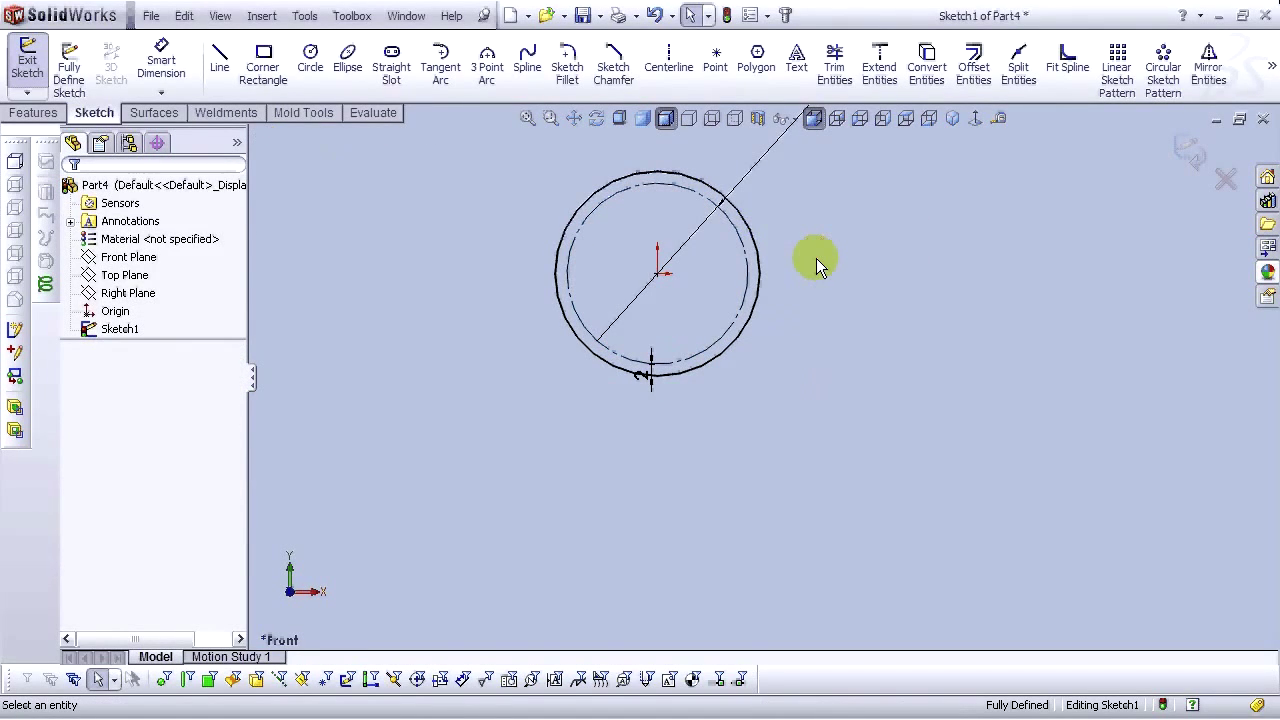
scroll(816, 258, up, 4)
scroll(793, 335, down, 2)
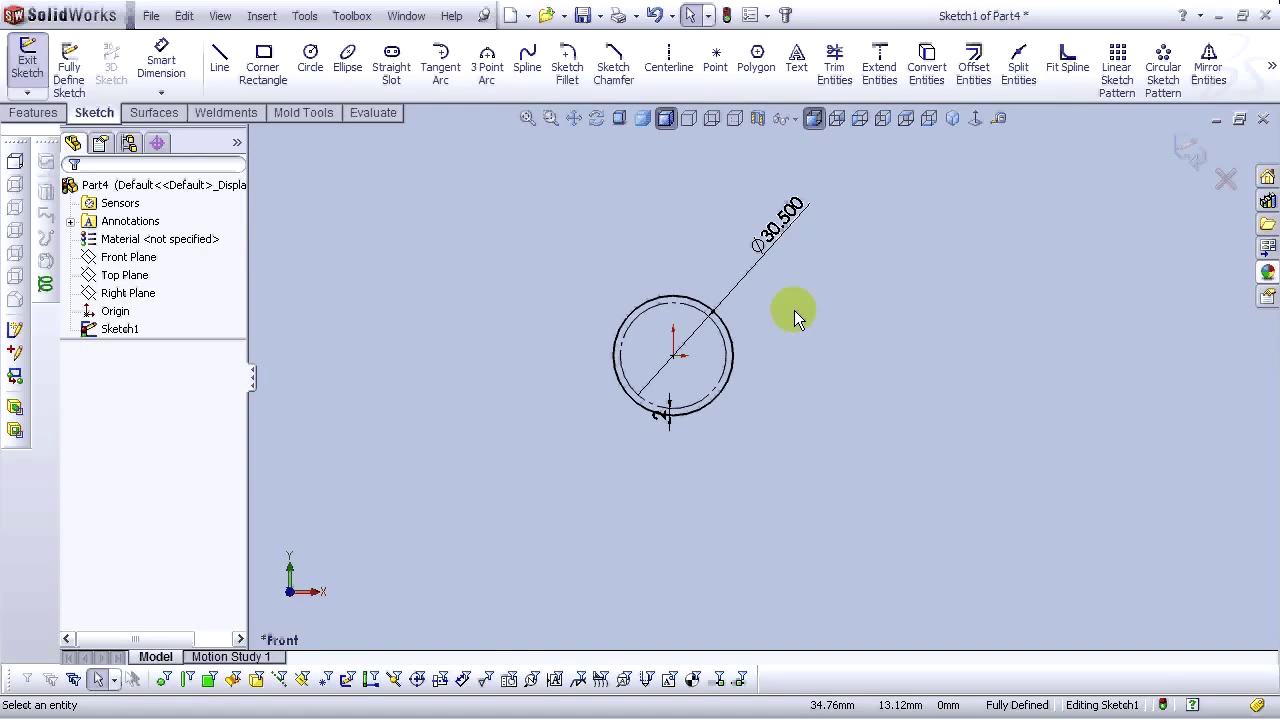
click(952, 120)
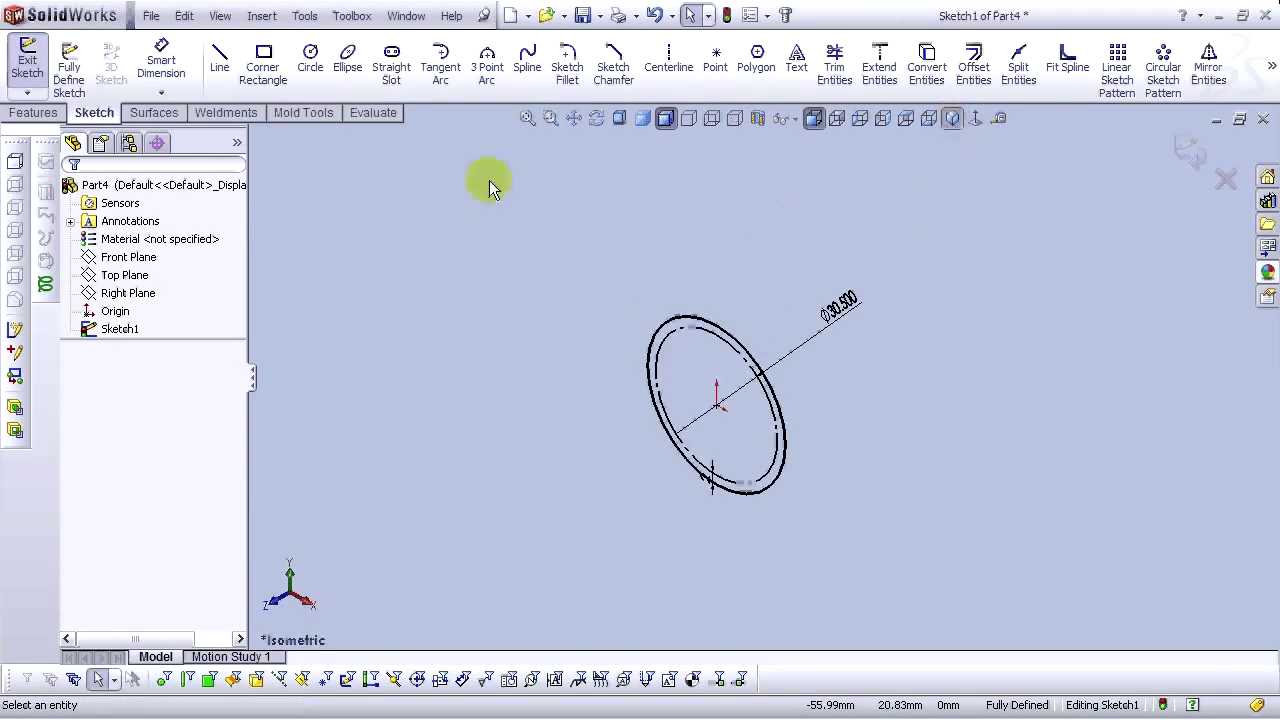
Extrude Sketch1 40 mm deep as Boss-Extrude1 to form the cylinder
click(30, 113)
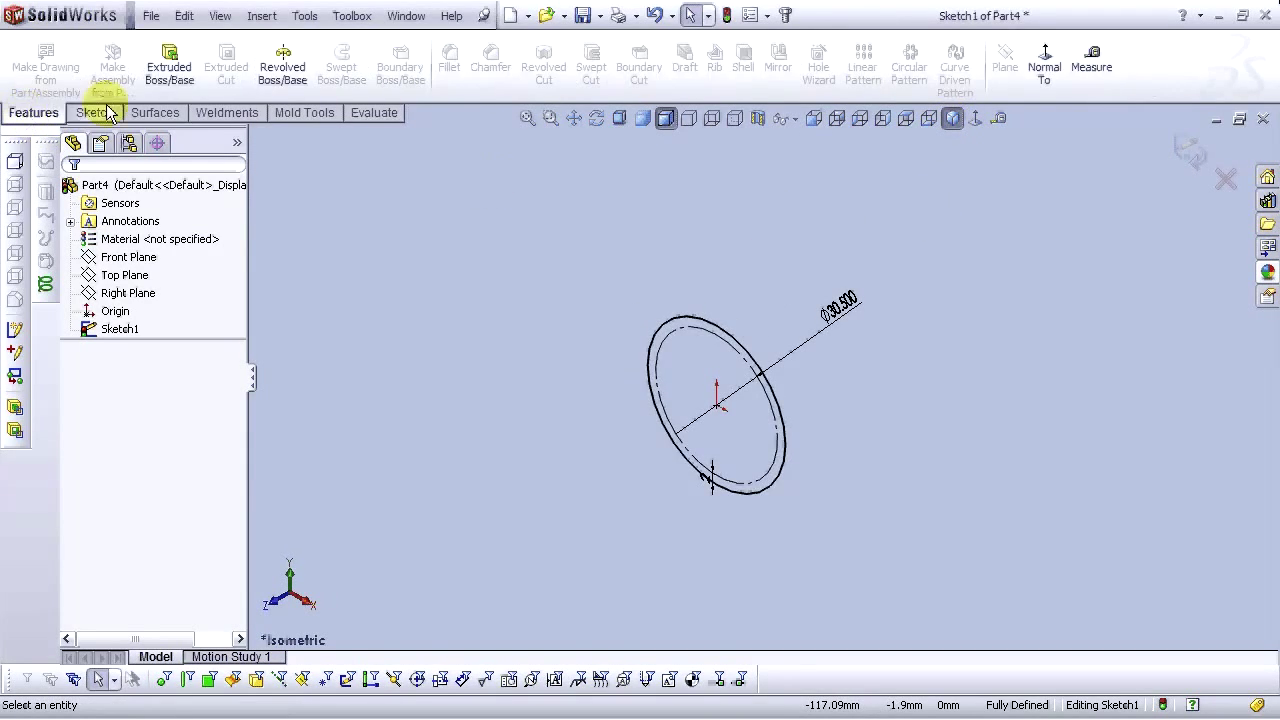
click(185, 70)
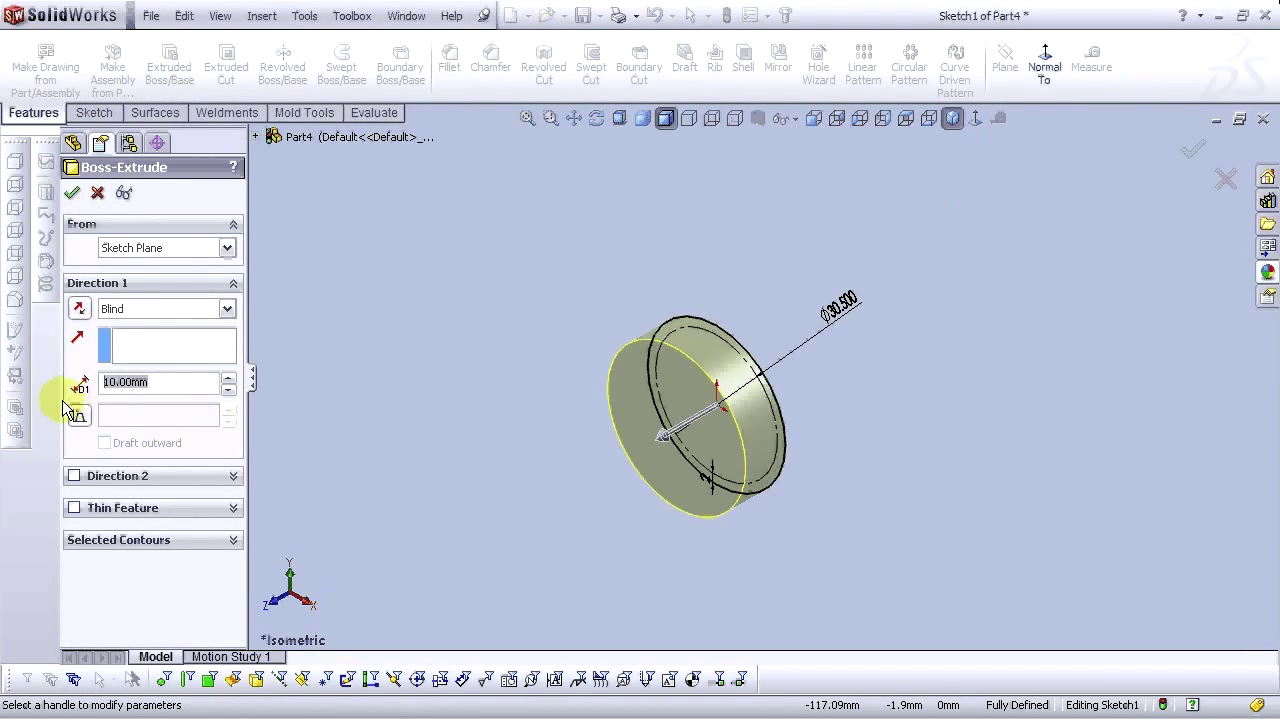
key(Return)
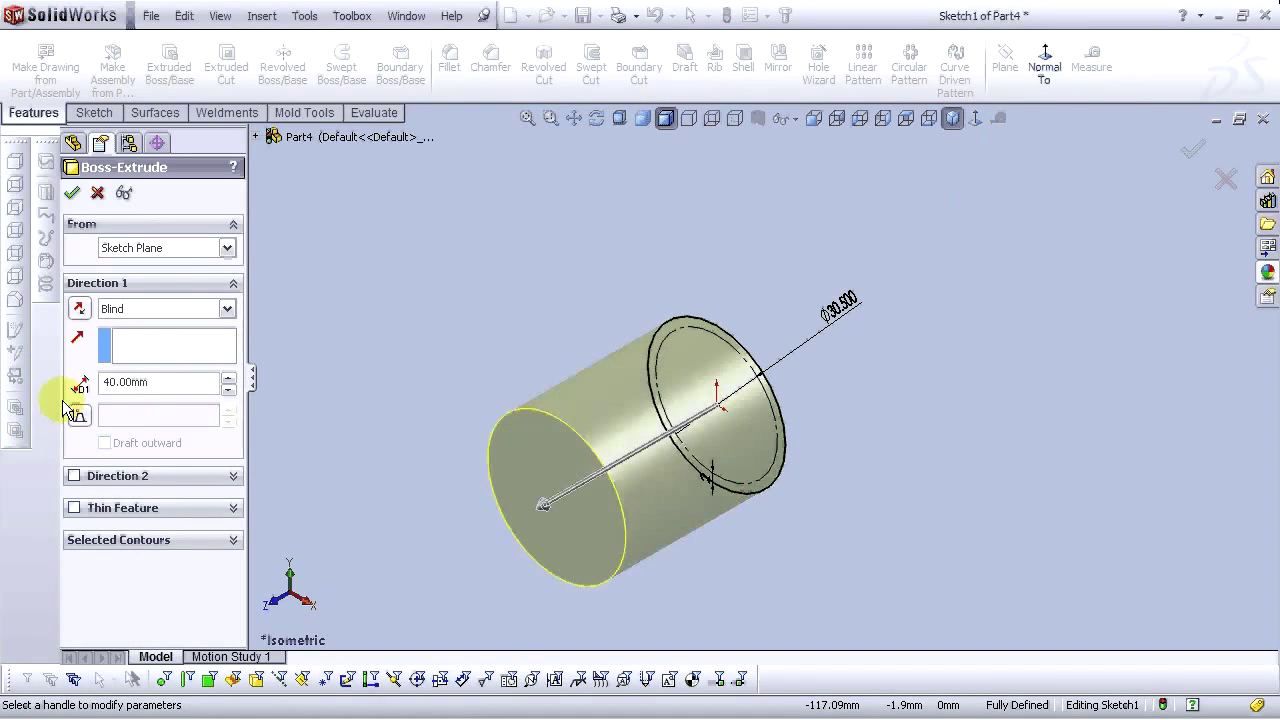
click(71, 192)
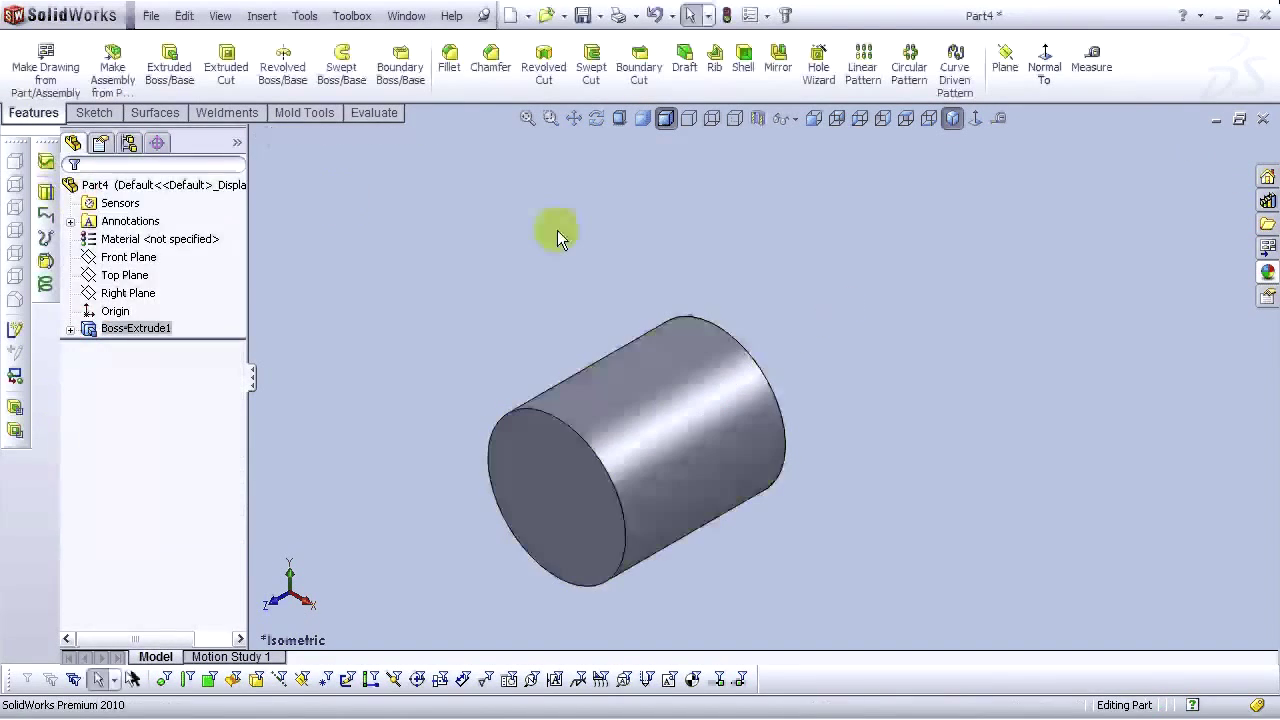
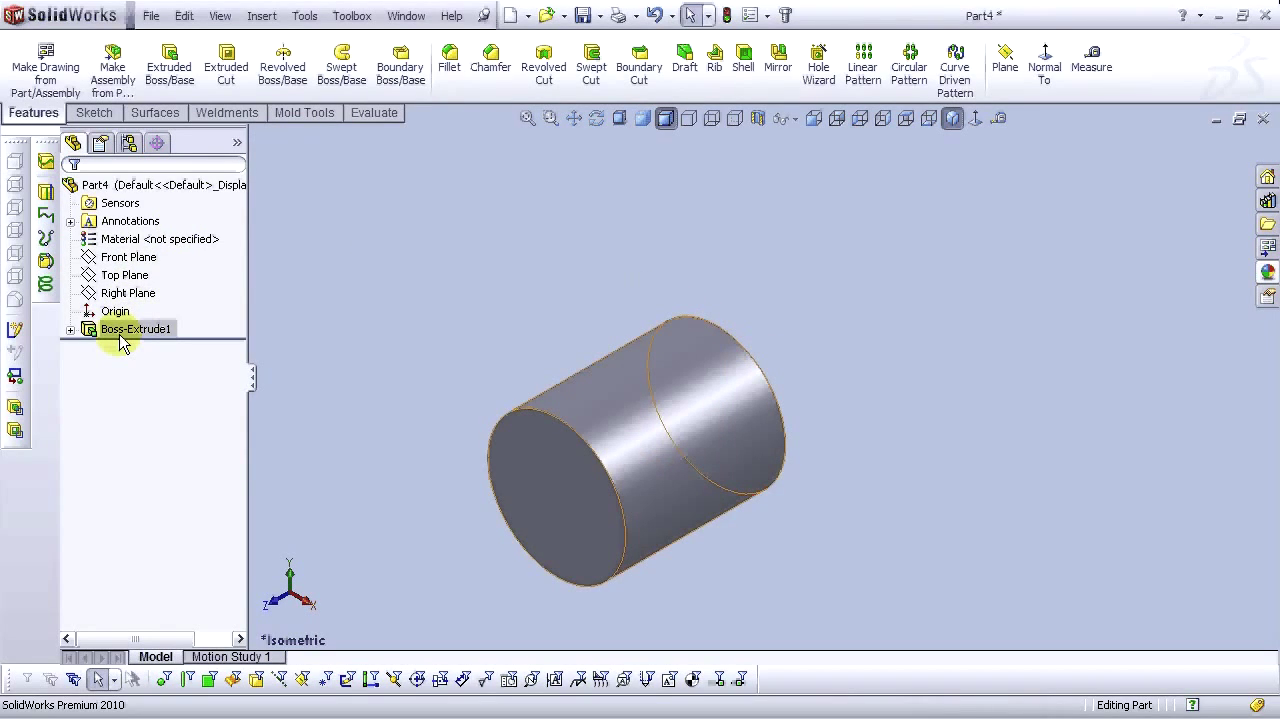
Add Fillet1 with a 5 mm radius to the cylinder's front circular edge
scroll(786, 546, up, 2)
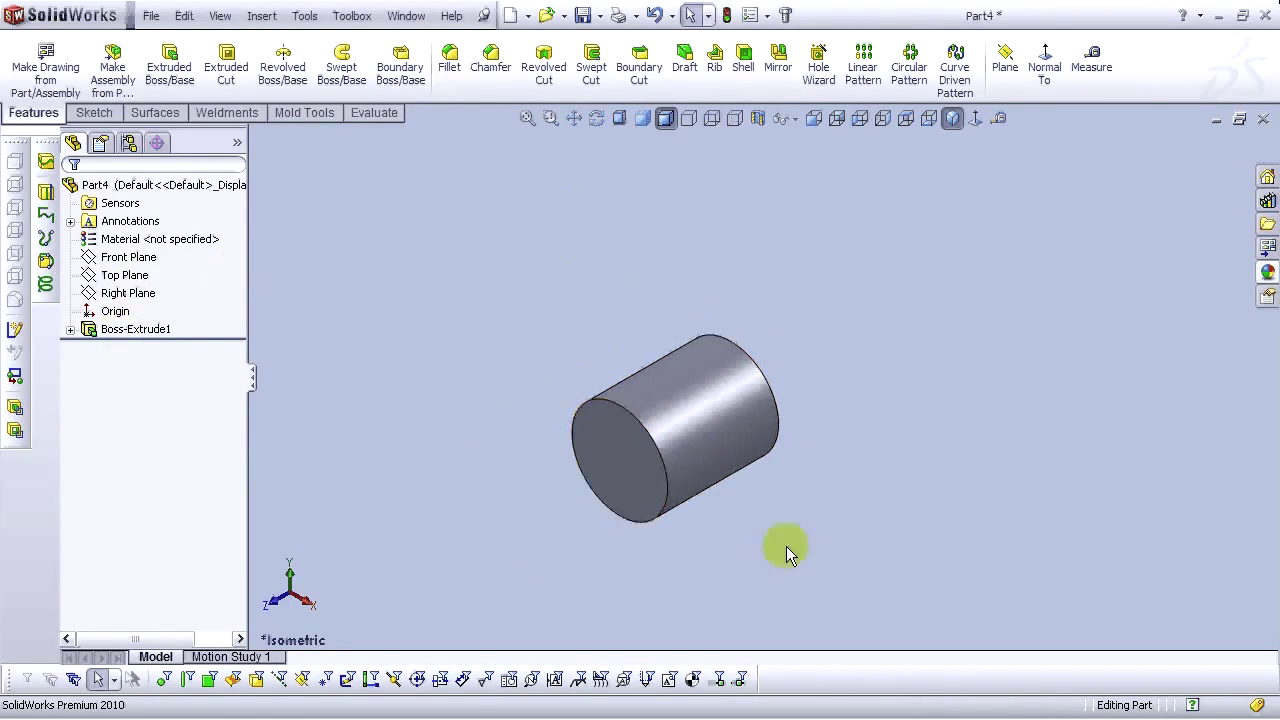
ctrl+middle_drag(786, 546, 644, 397)
scroll(651, 366, down, 3)
scroll(834, 363, up, 2)
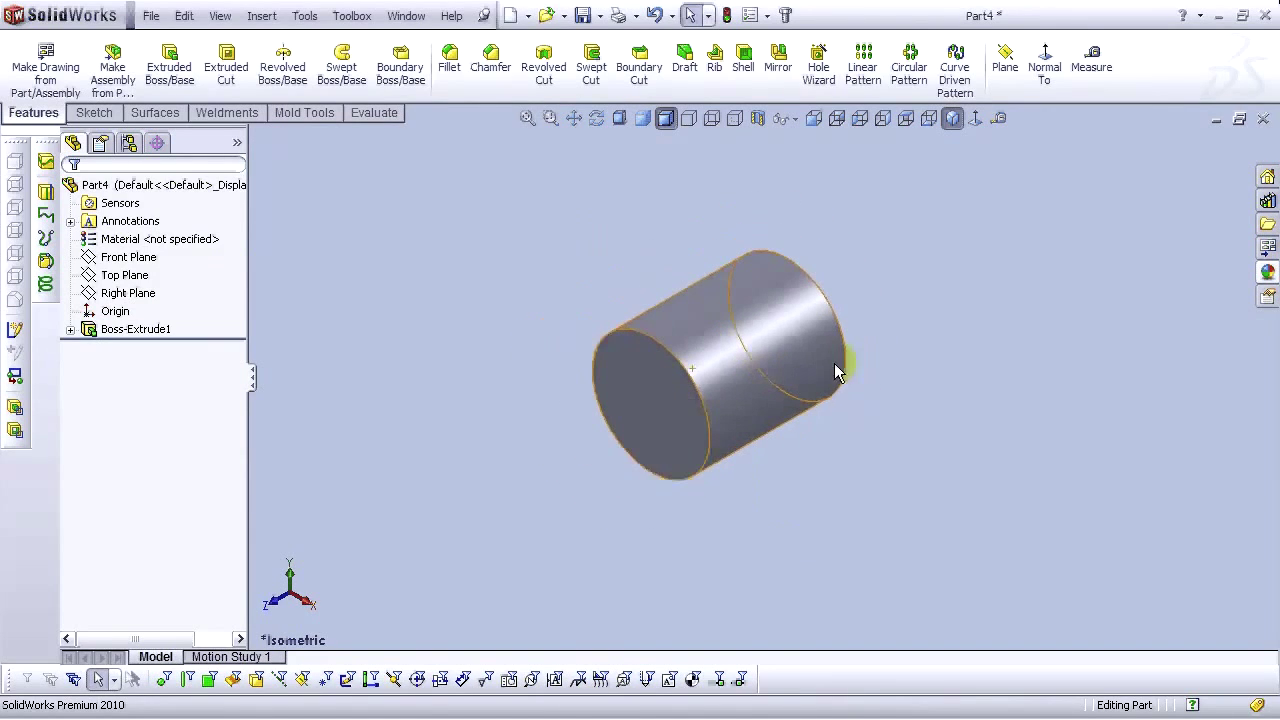
scroll(834, 363, down, 2)
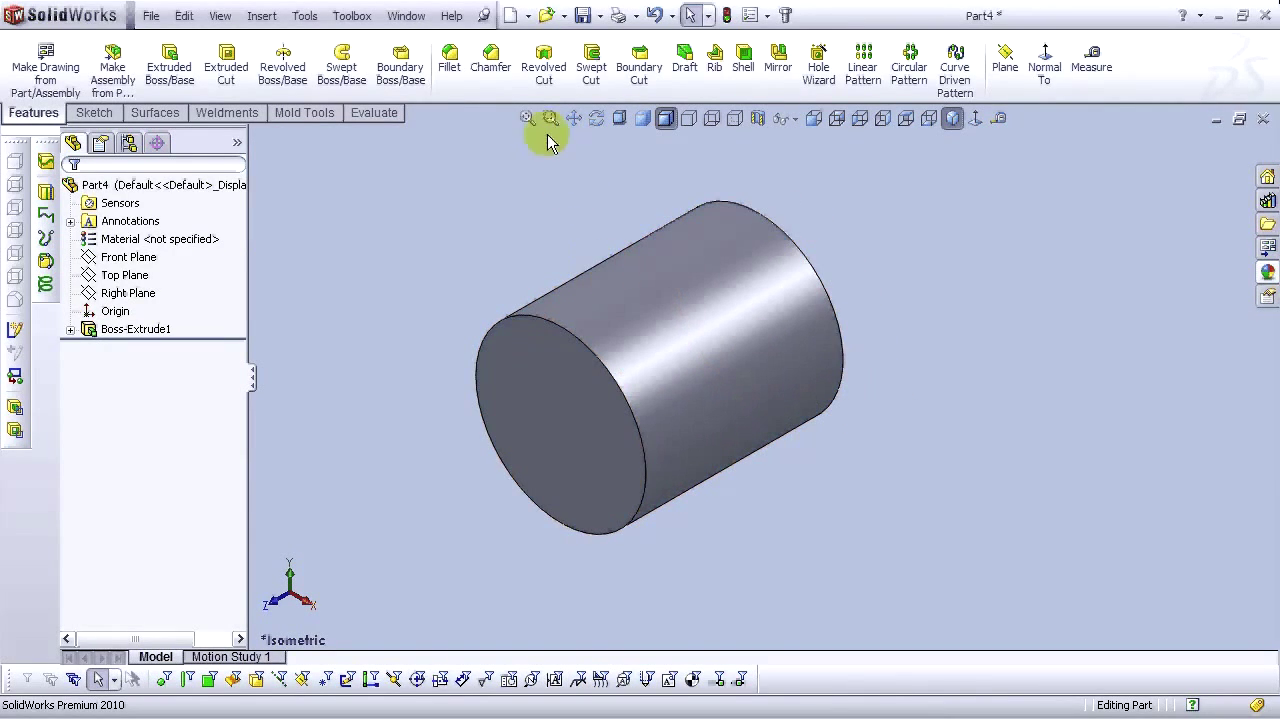
click(449, 60)
double_click(170, 395)
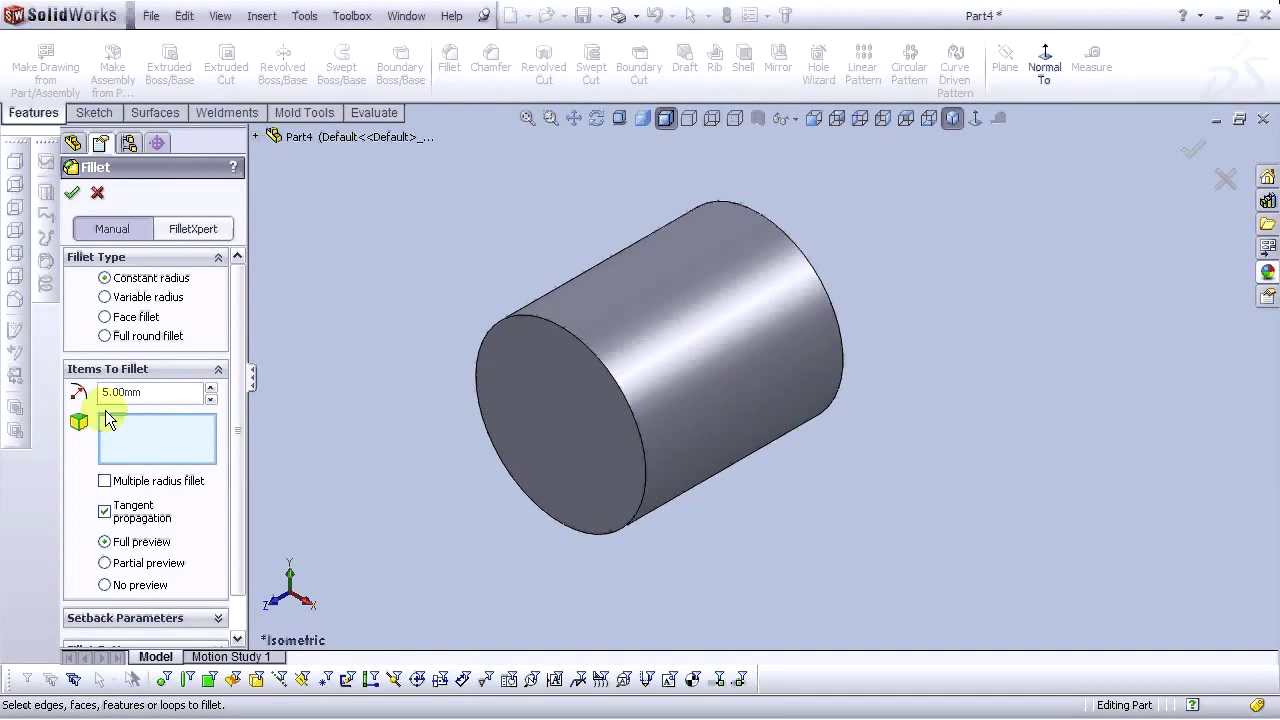
click(583, 346)
key(Return)
middle_drag(614, 445, 476, 290)
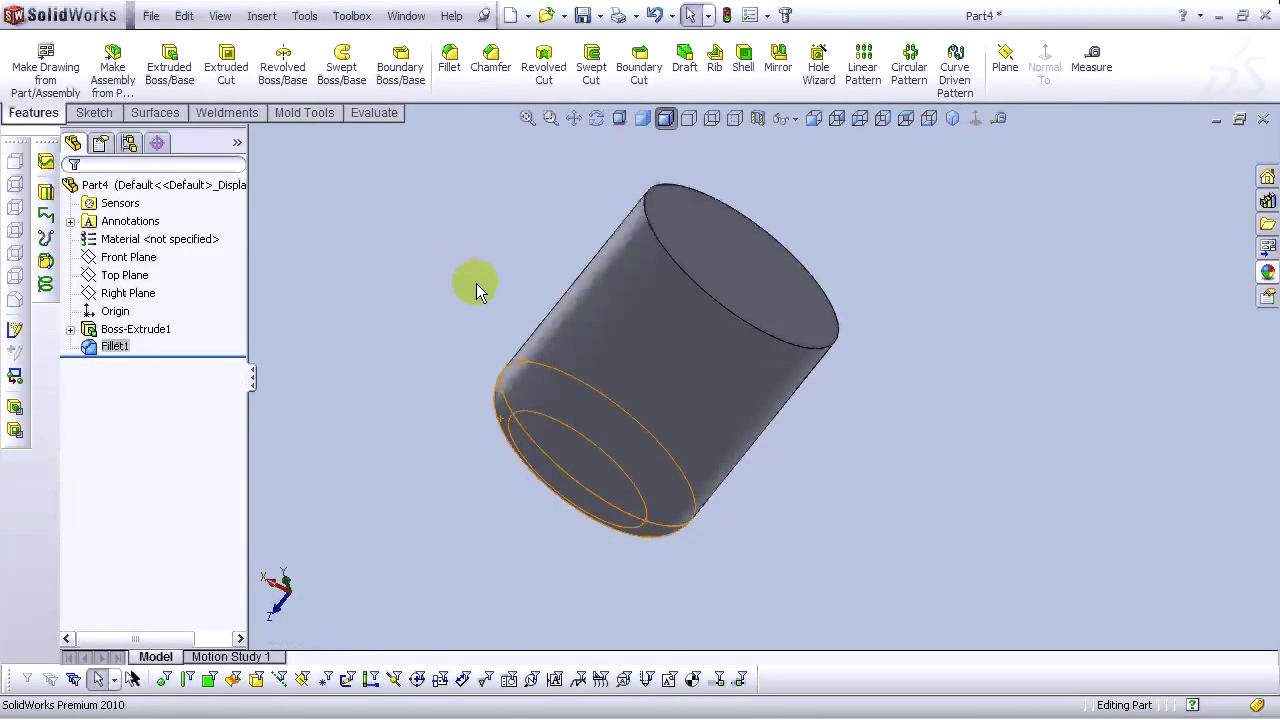
click(476, 283)
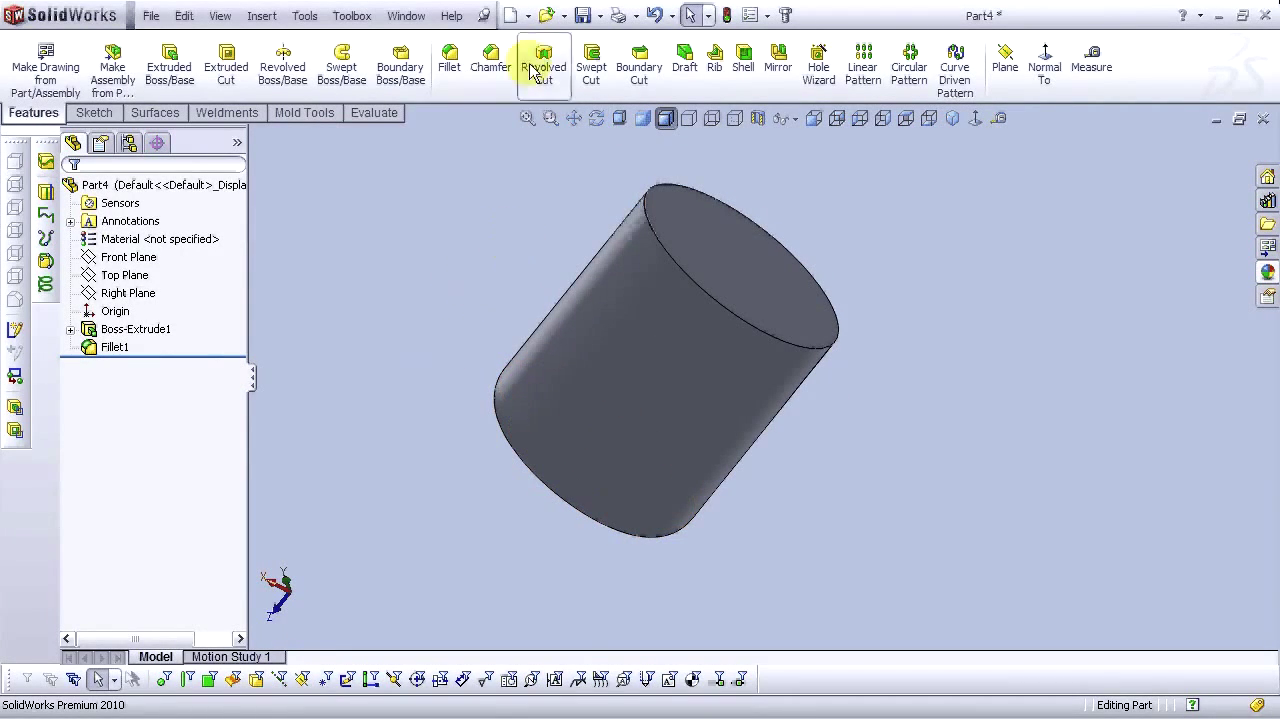
click(741, 70)
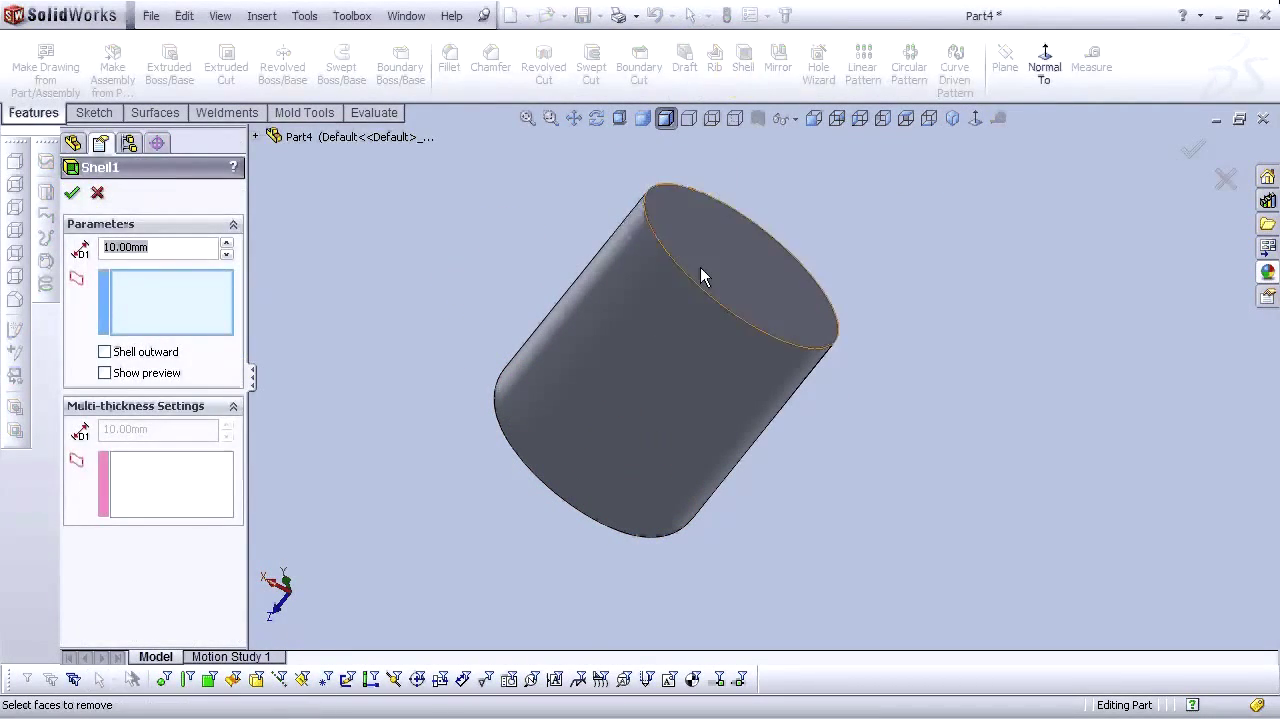
Create Shell1 with 2 mm walls, removing the cylinder's top face, and view the open end
click(730, 264)
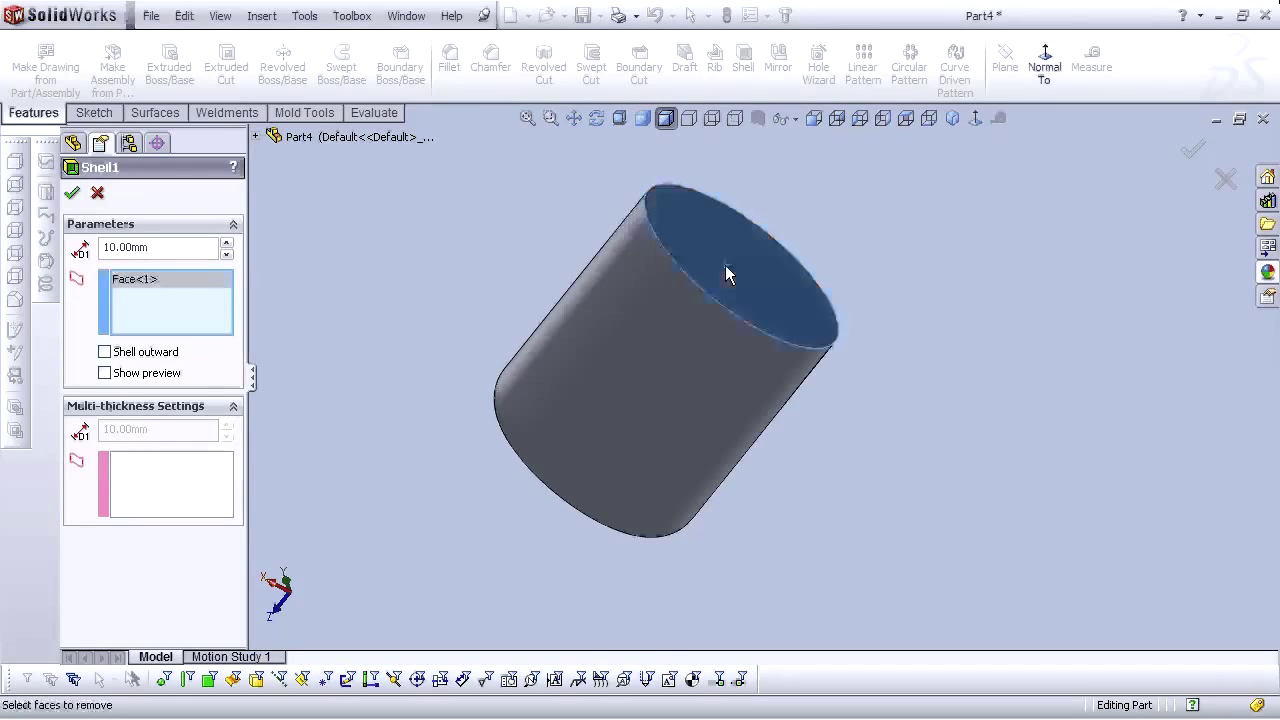
click(108, 374)
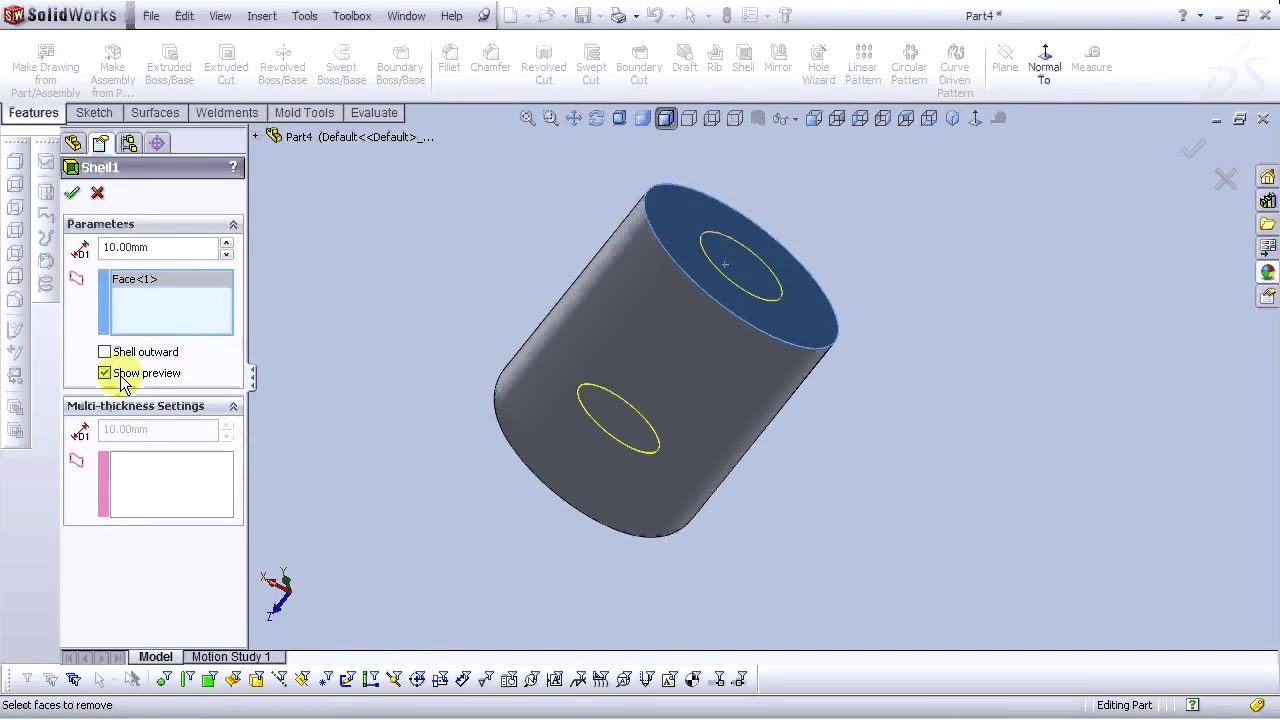
key(ctrl+8)
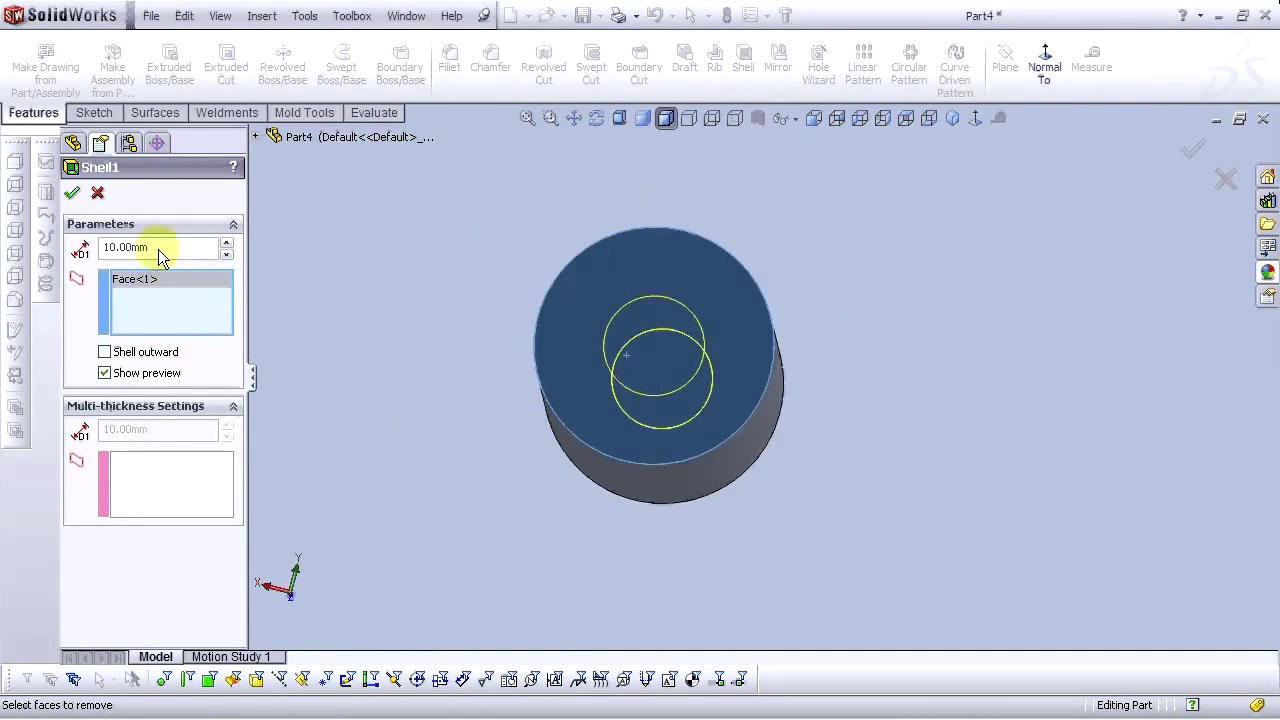
double_click(158, 249)
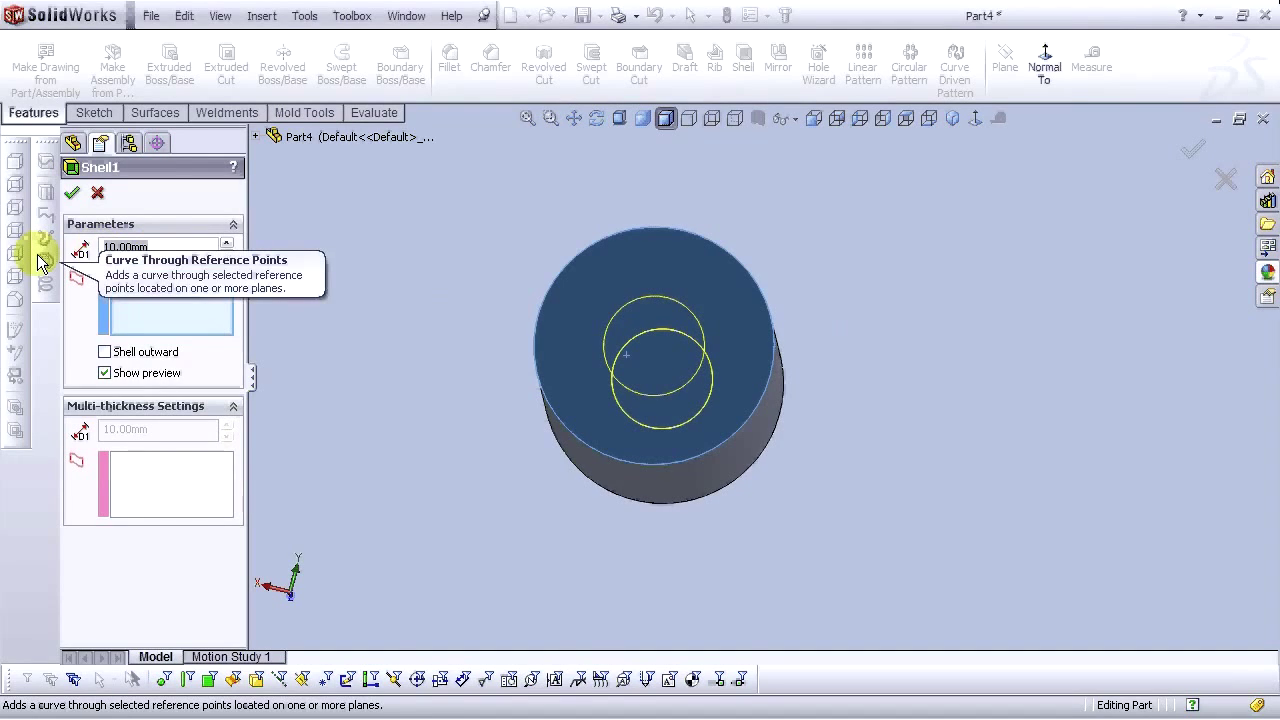
text(2)
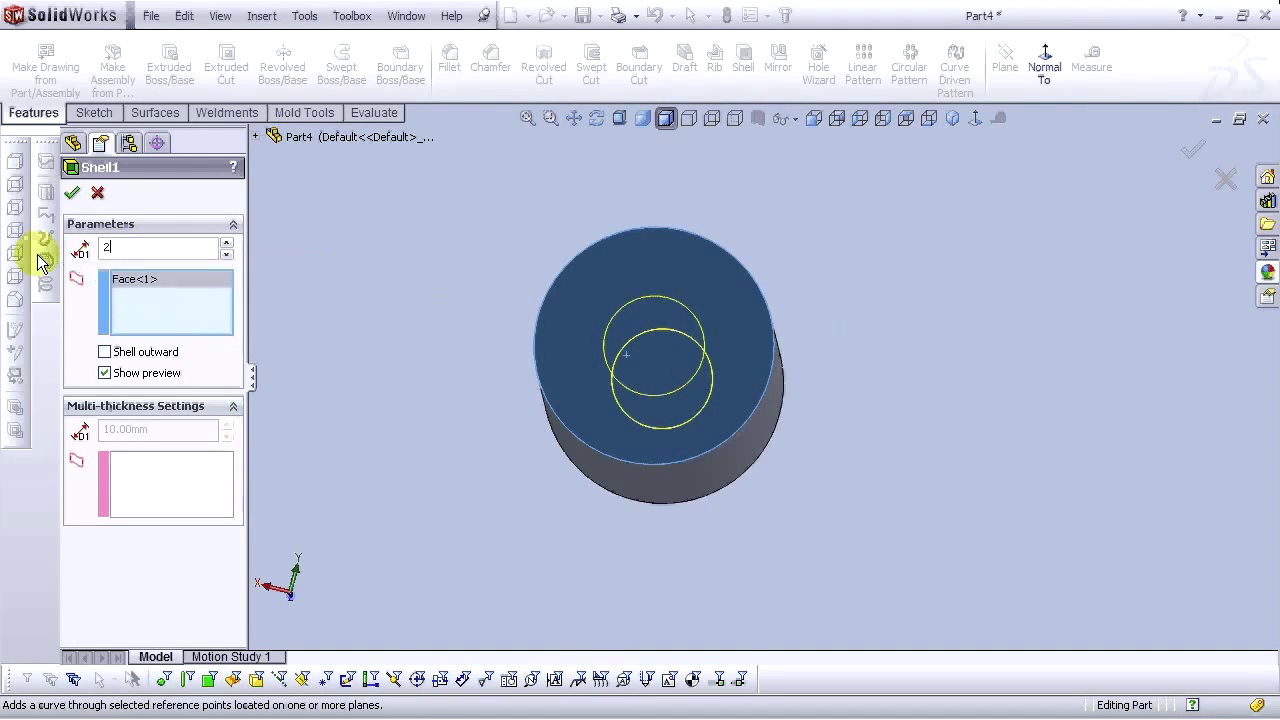
click(143, 277)
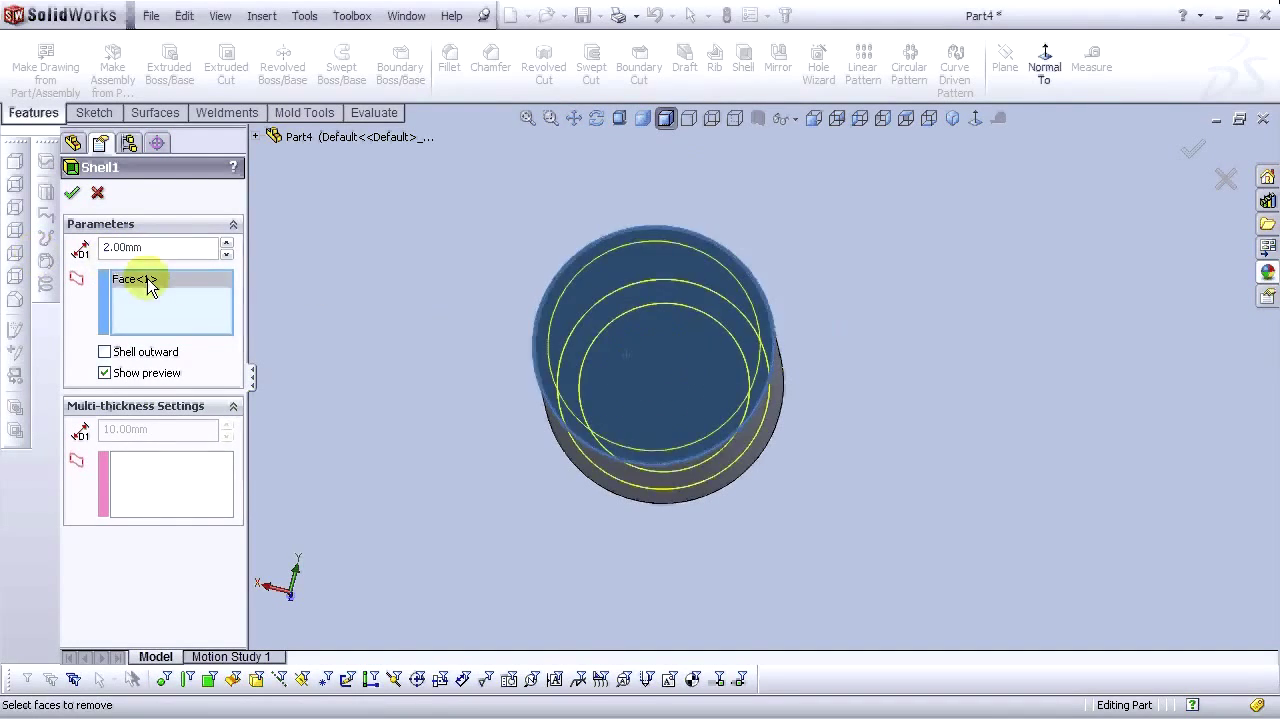
click(73, 196)
middle_drag(404, 270, 526, 449)
scroll(740, 240, down, 2)
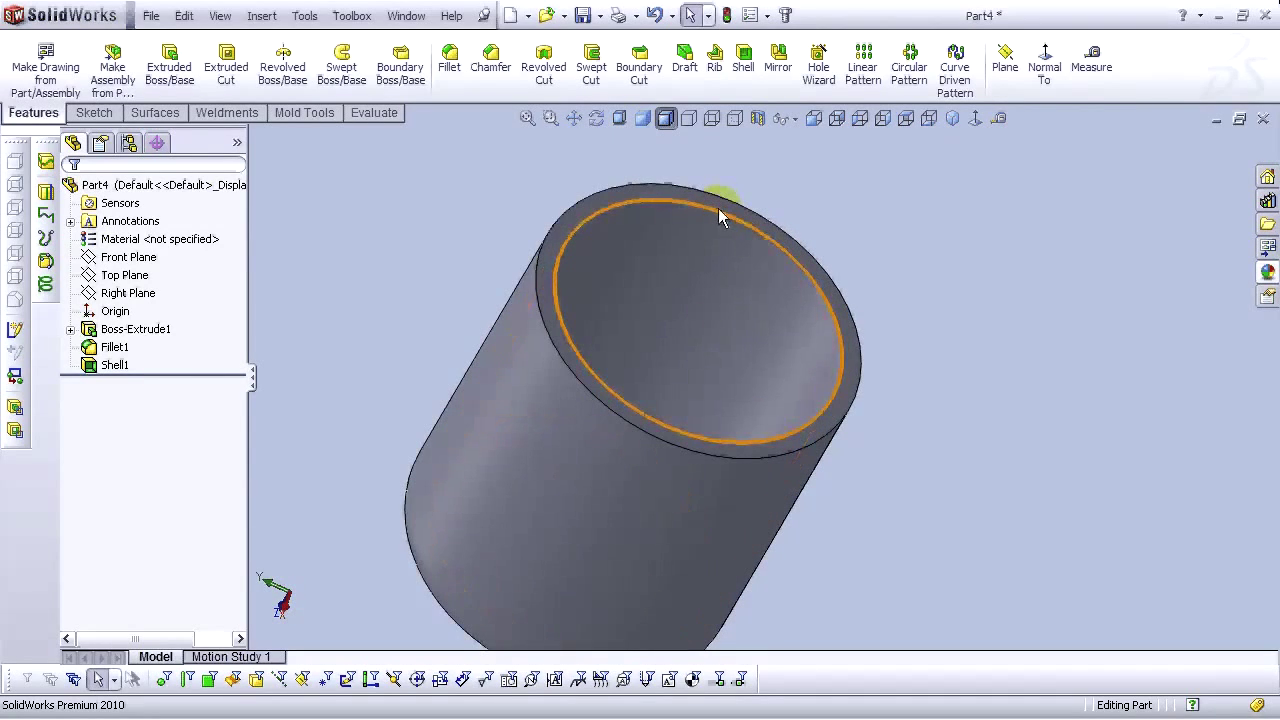
click(495, 70)
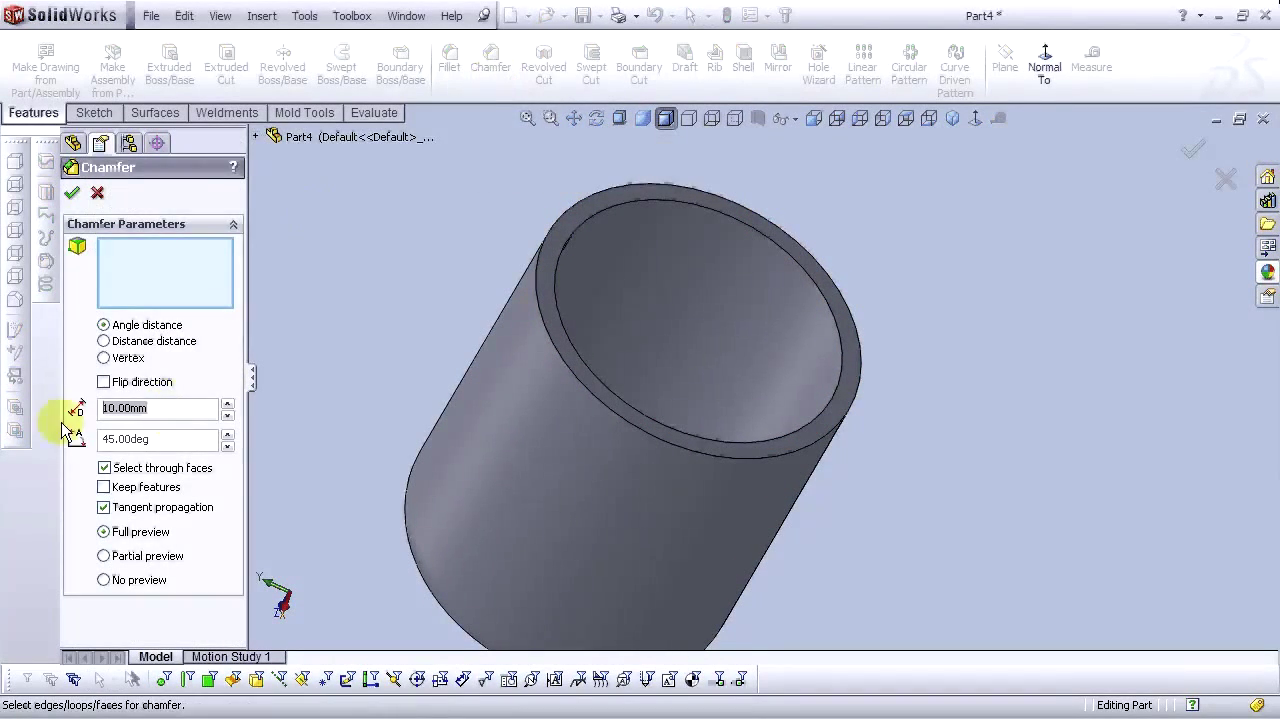
Bevel the open end's rim edge with a 1 mm × 45° chamfer
text(1)
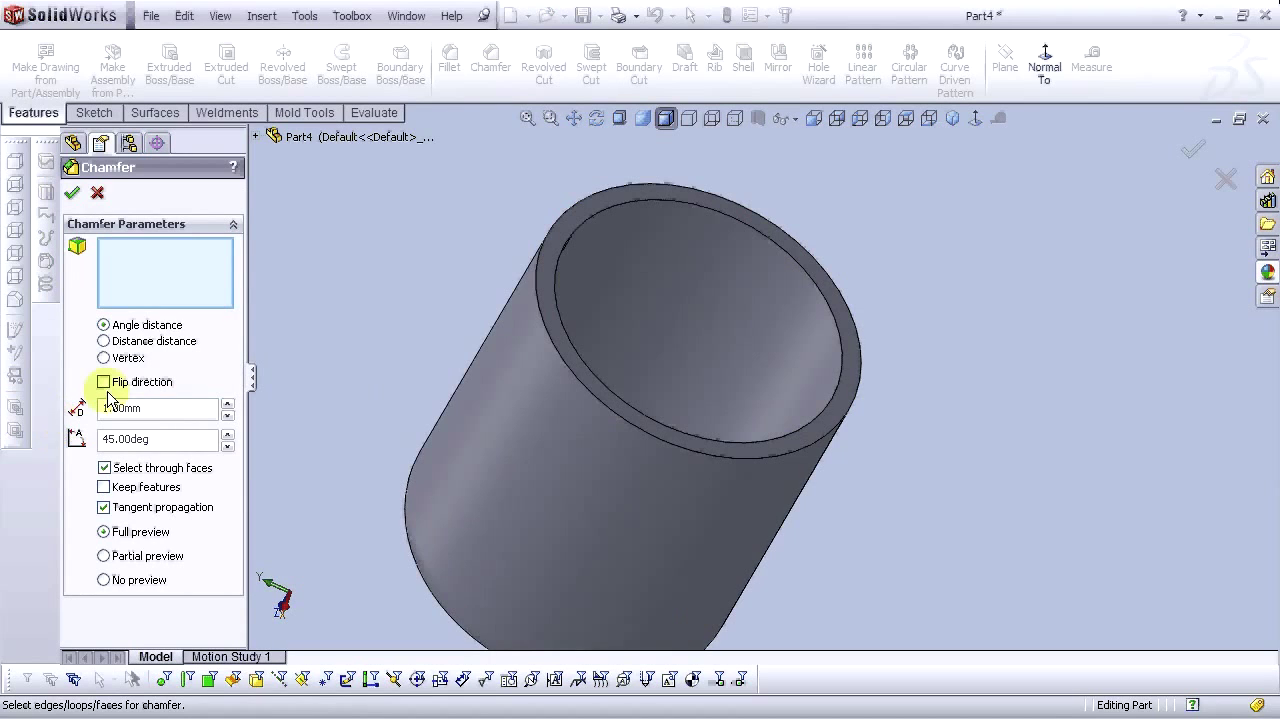
click(633, 199)
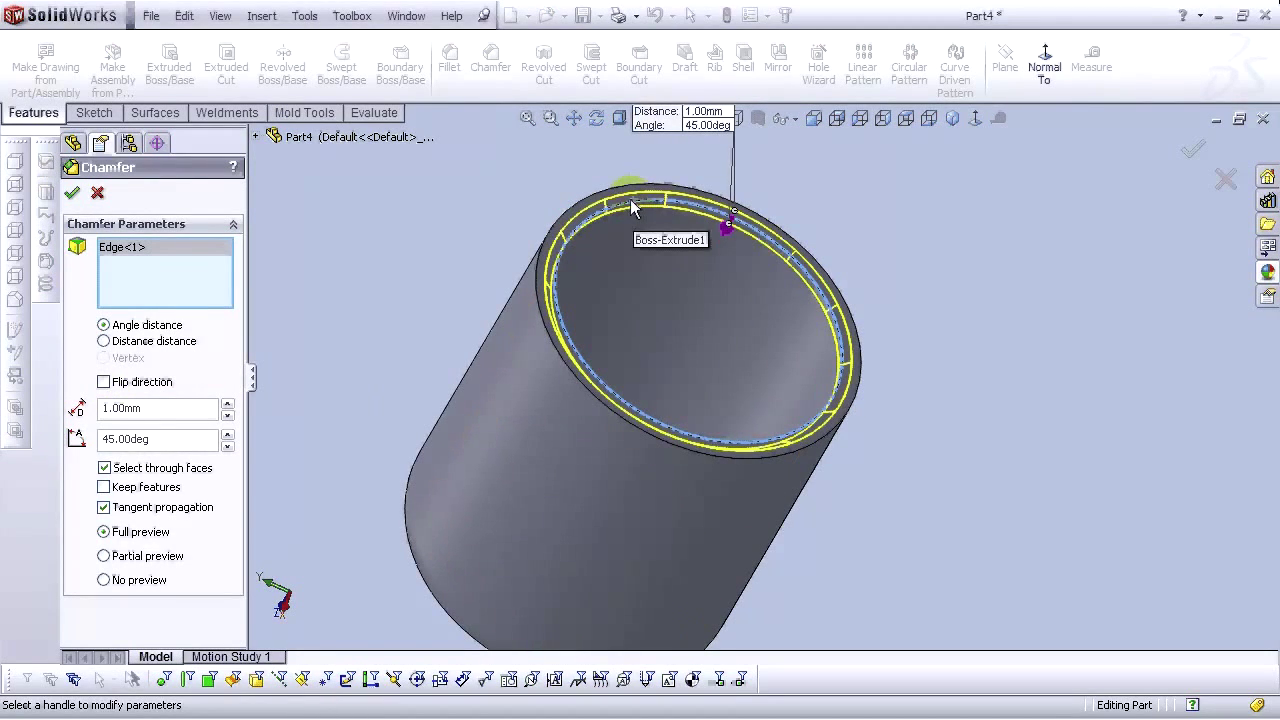
click(73, 192)
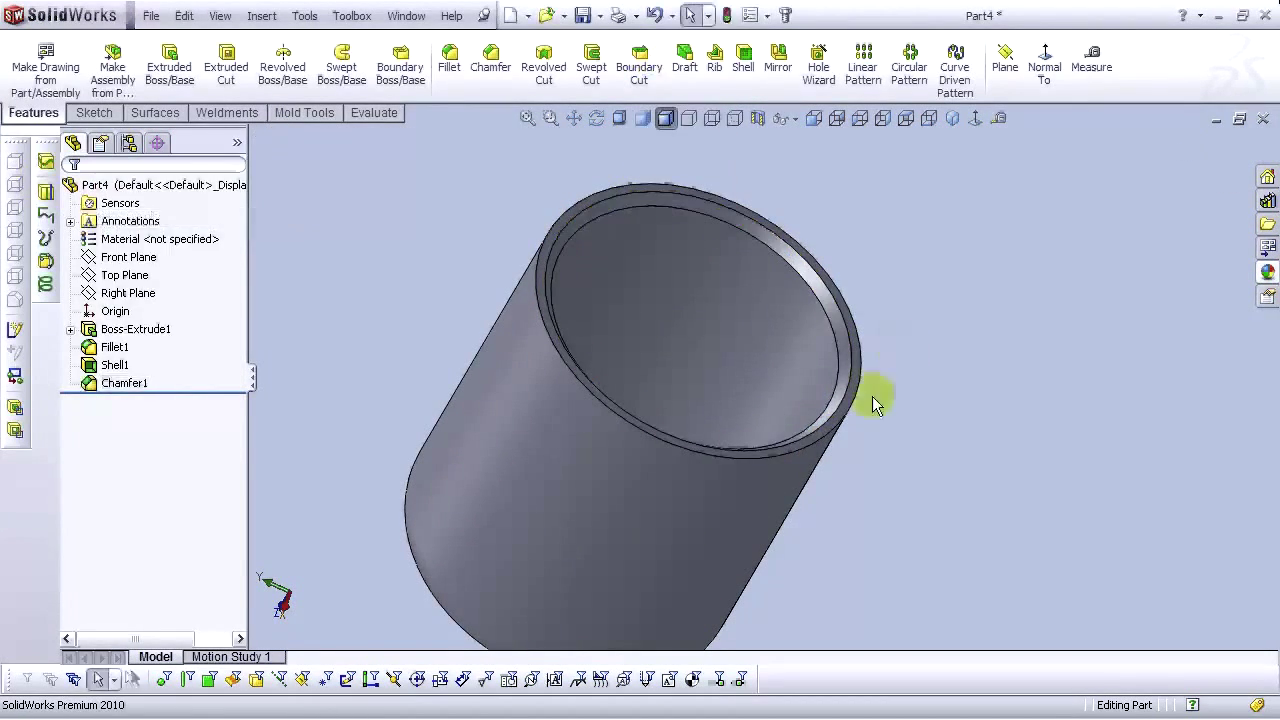
scroll(780, 410, up, 2)
Assign PE High Density from the Plastics category as the part's material
right_click(120, 246)
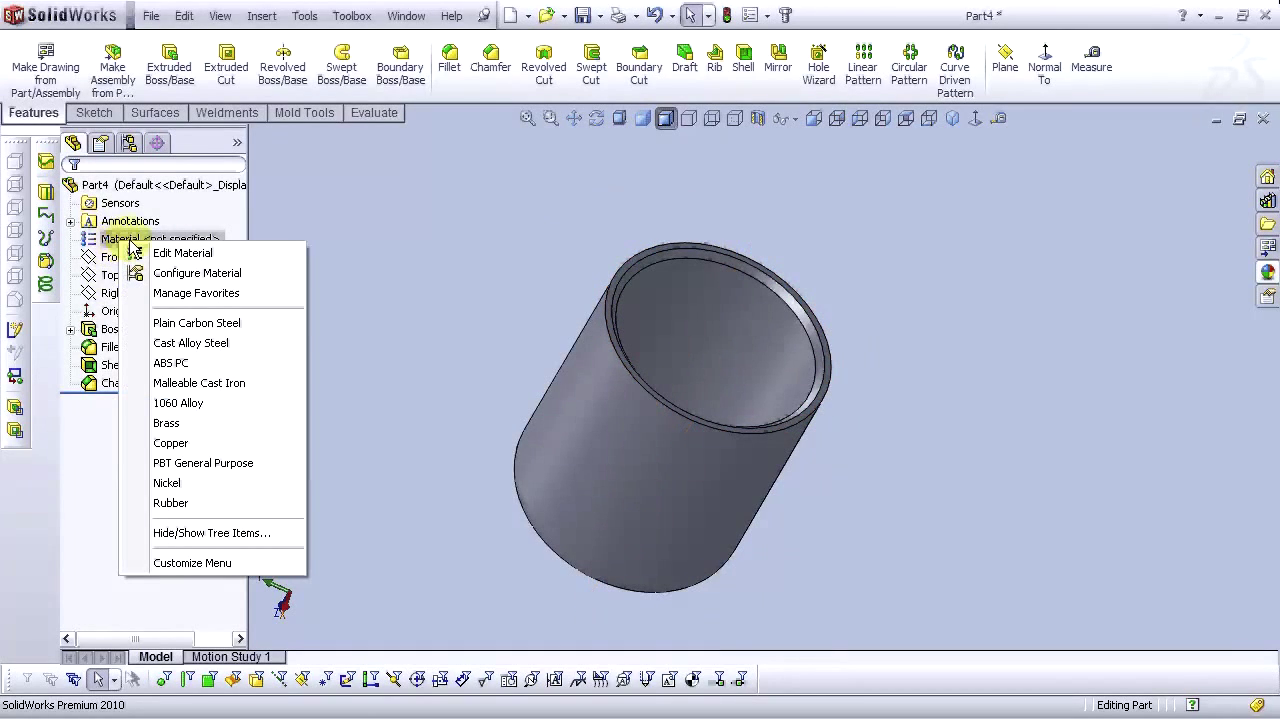
click(168, 254)
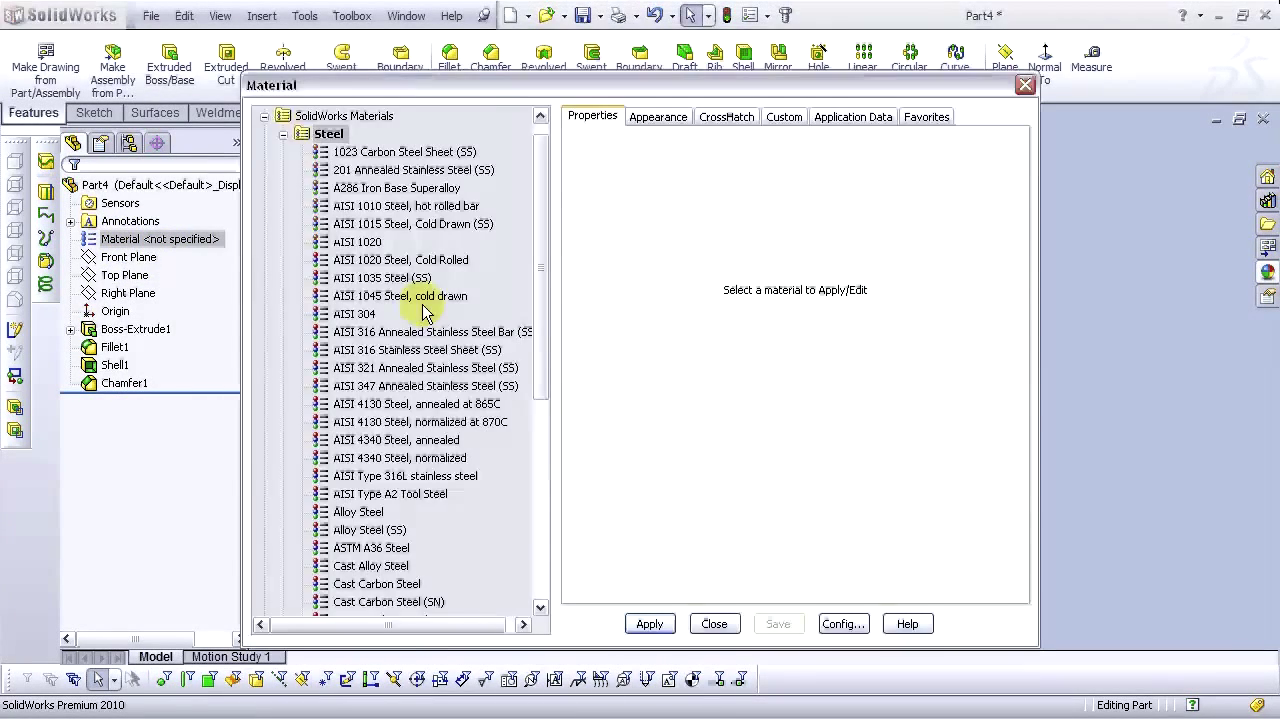
click(284, 134)
click(284, 278)
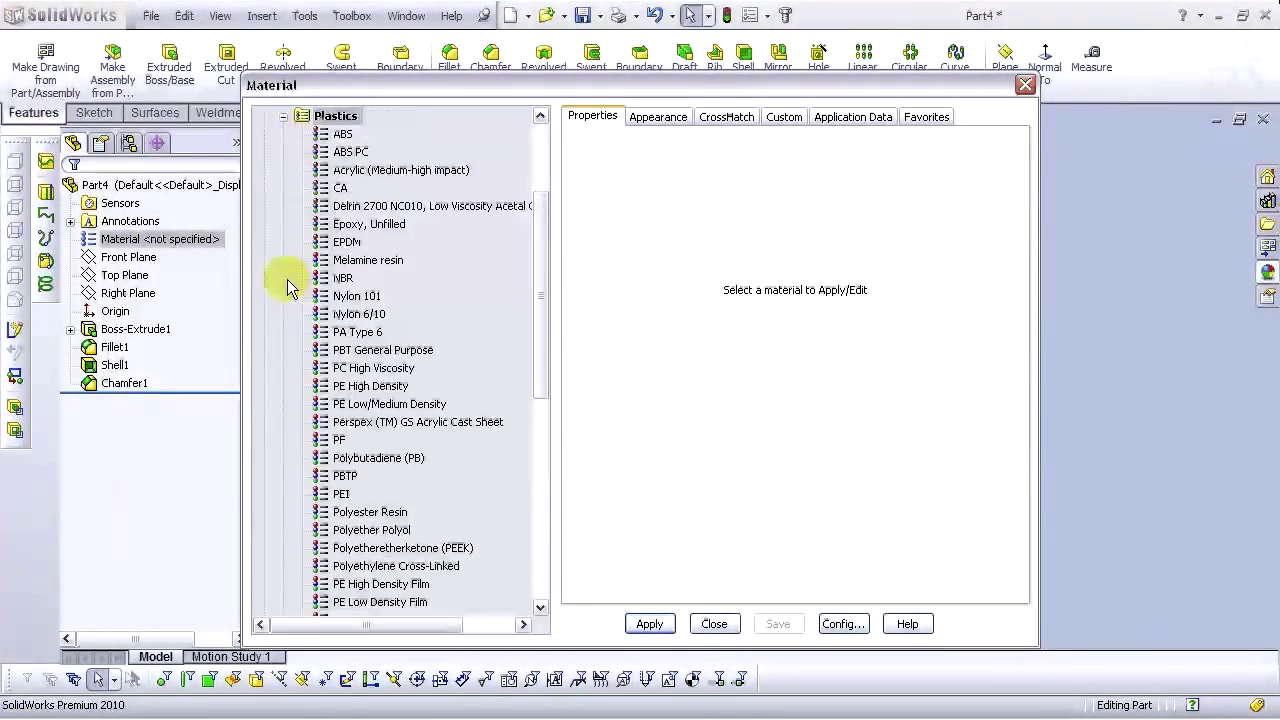
click(364, 388)
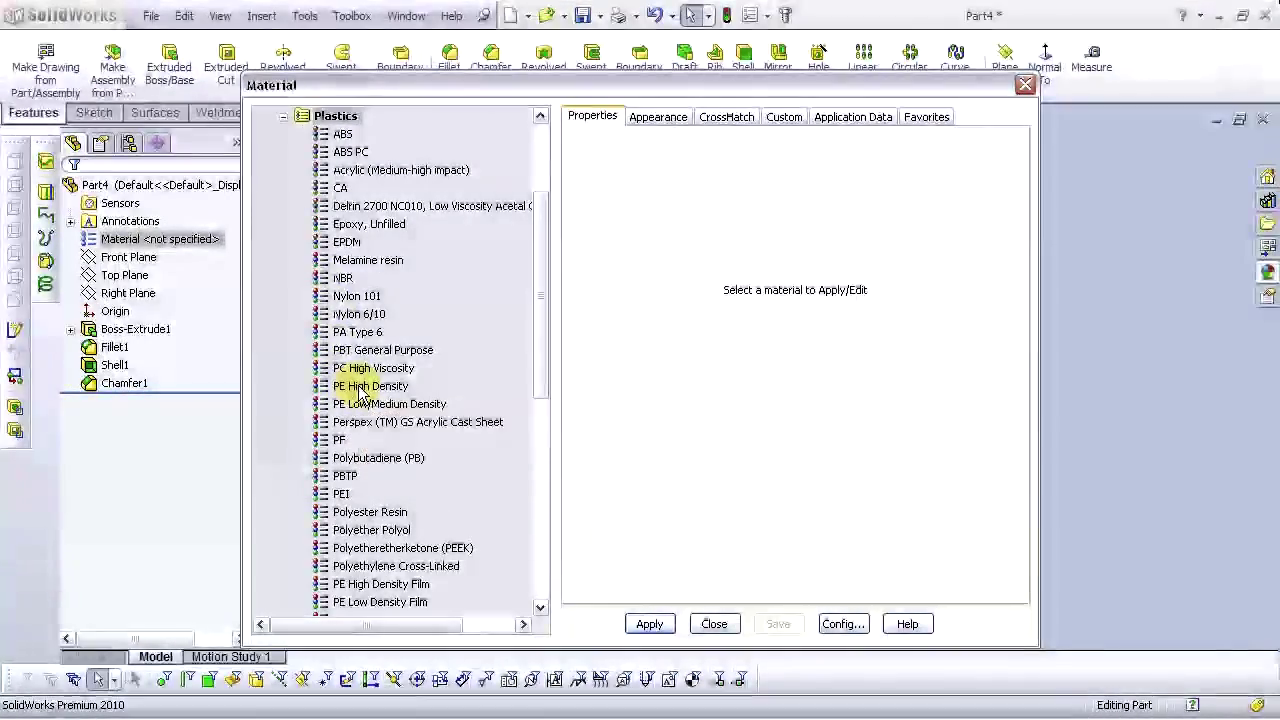
click(649, 624)
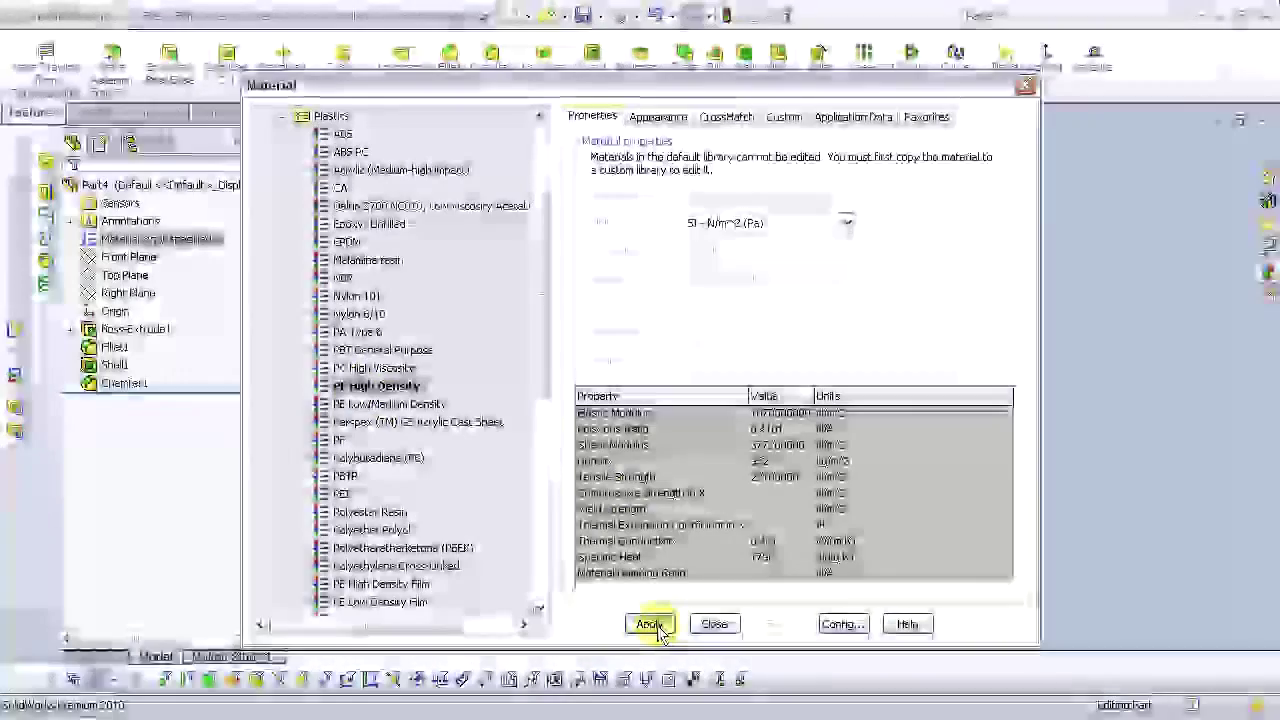
click(714, 624)
Rotate the model, then return it to the isometric orientation
drag(560, 451, 694, 464)
key(Escape)
click(953, 121)
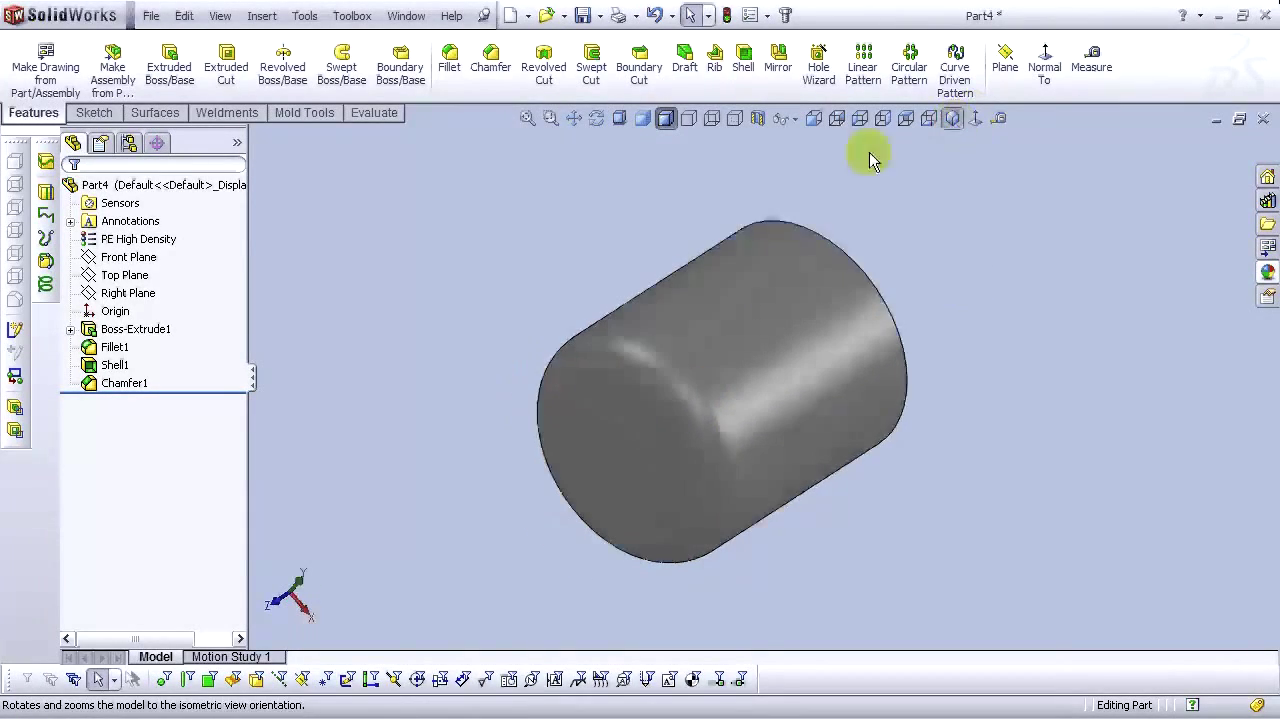
Save the part over the existing Cap.SLDPRT in the Guitar holder folder
click(151, 17)
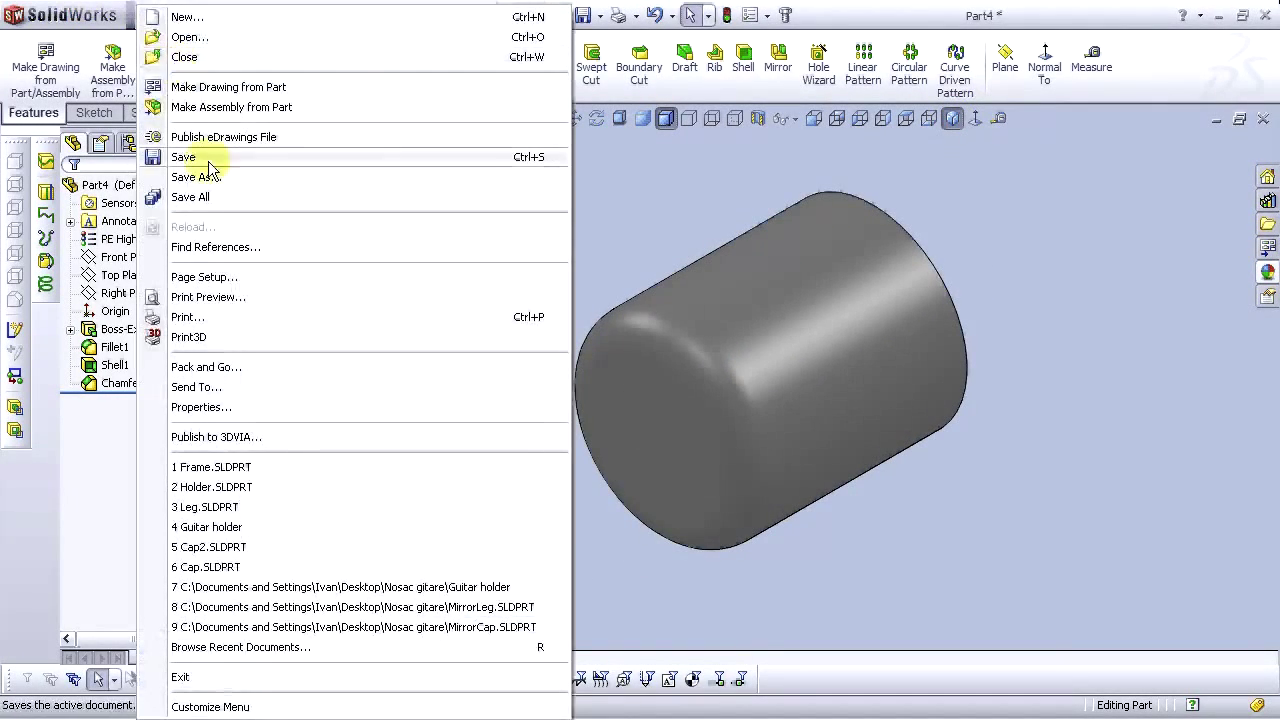
click(196, 177)
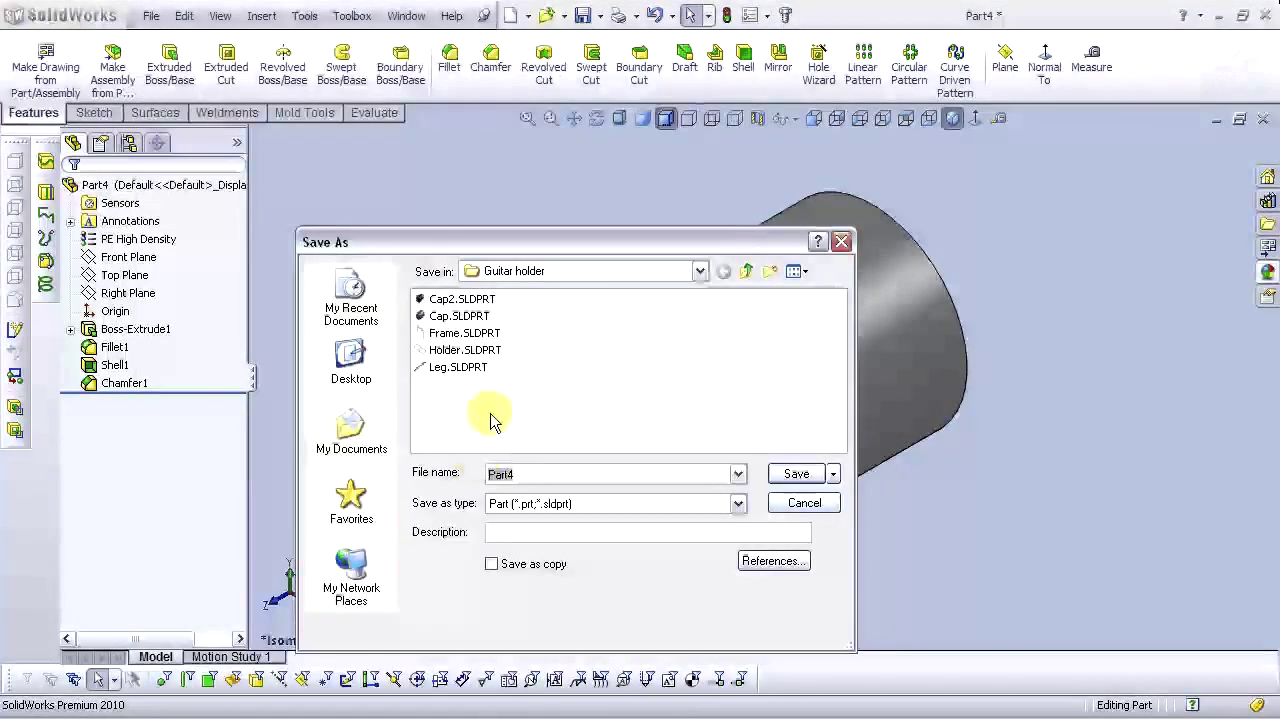
click(466, 318)
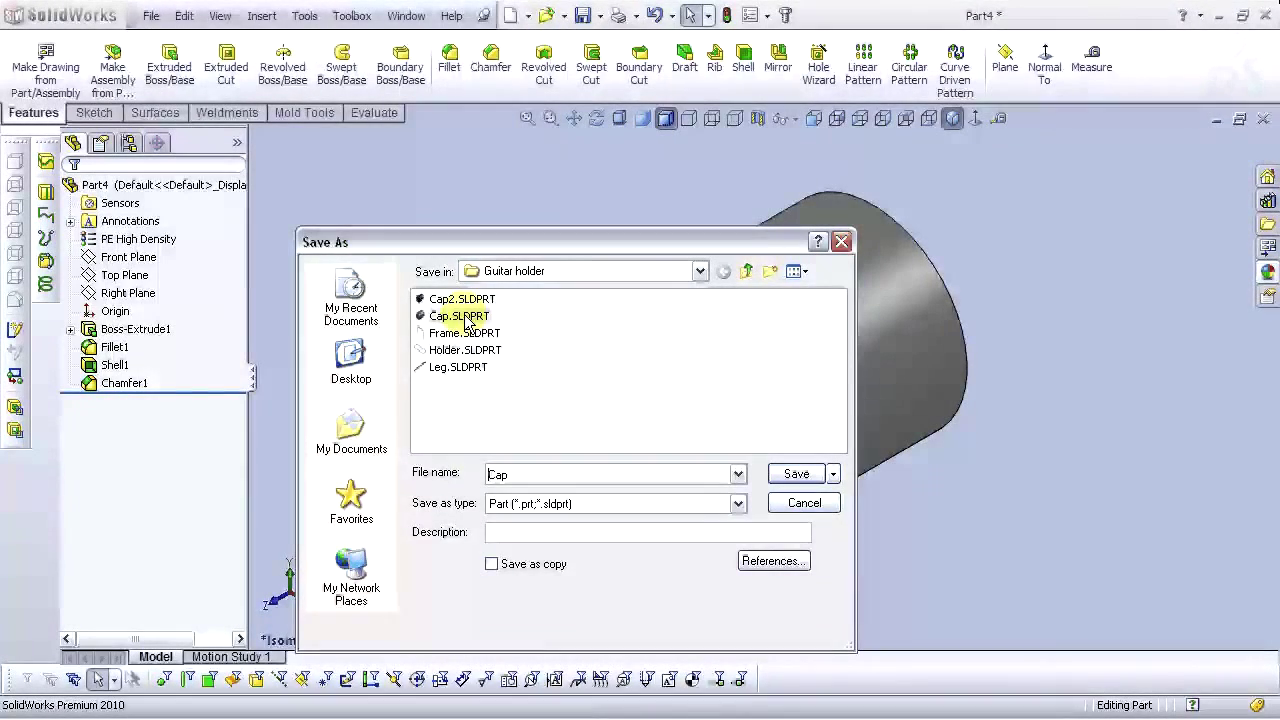
click(804, 468)
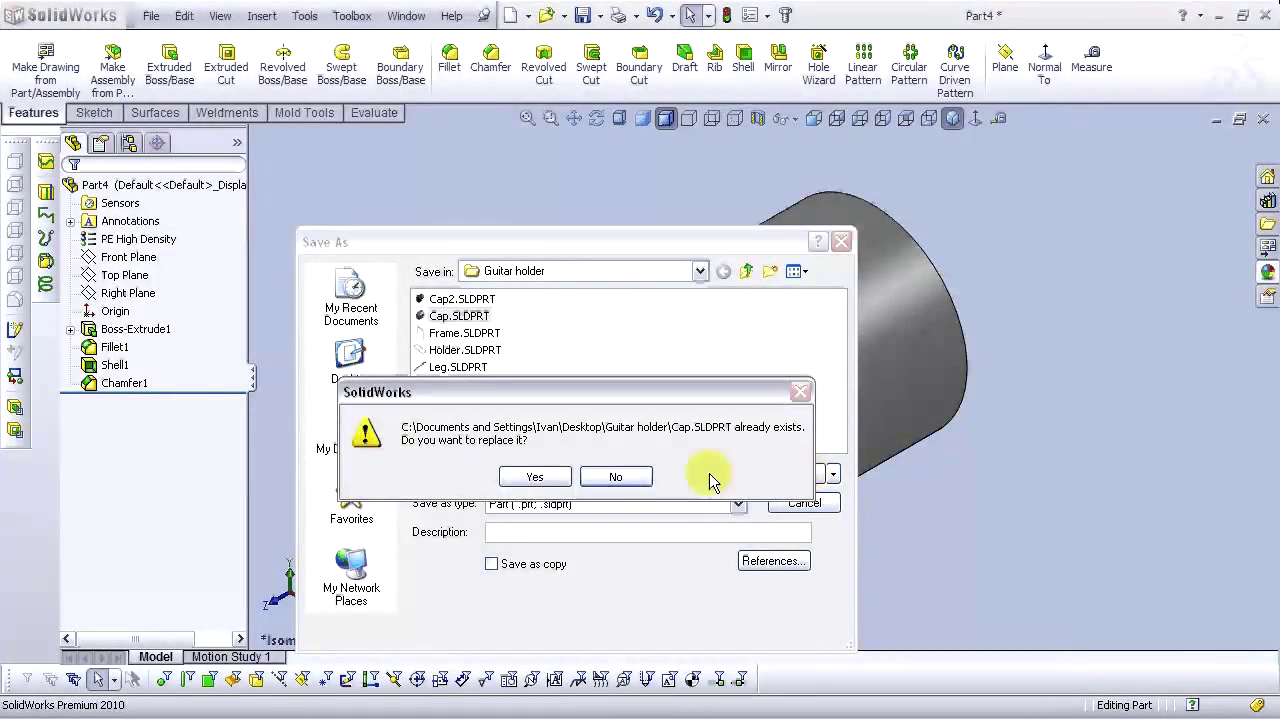
click(541, 475)
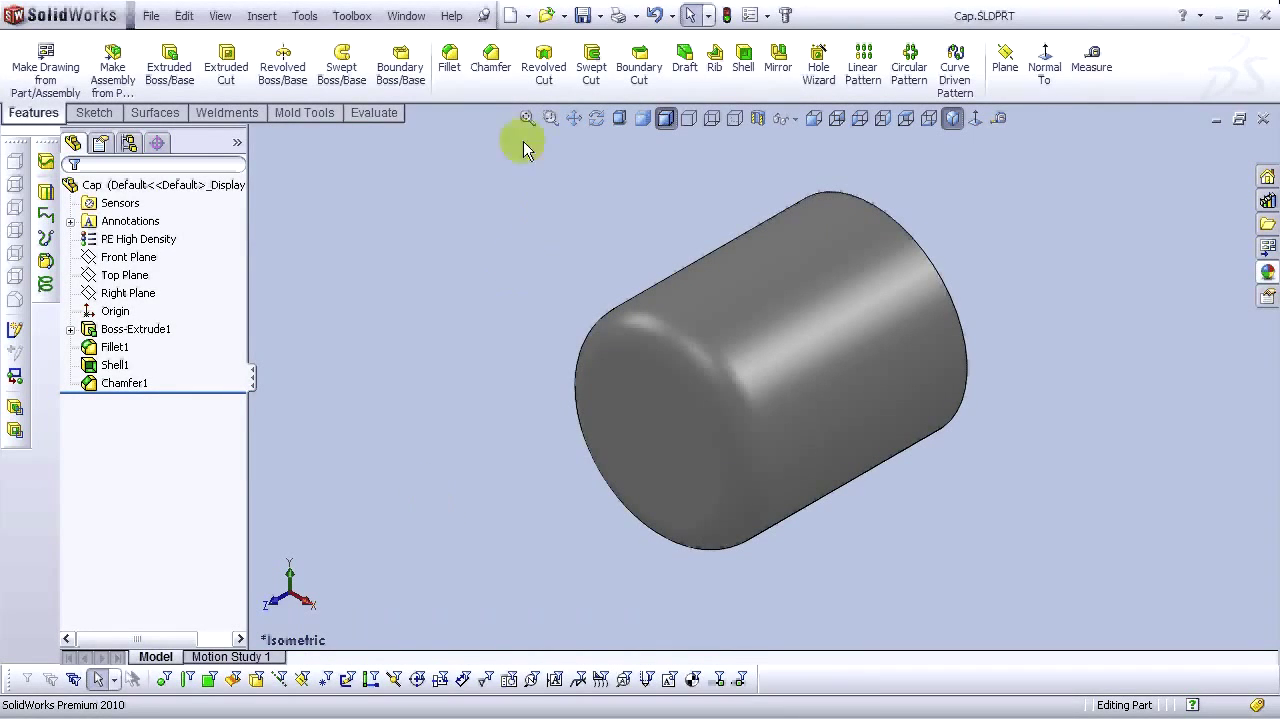
In a new part, sketch a circle centred on the origin of the Front Plane
click(511, 15)
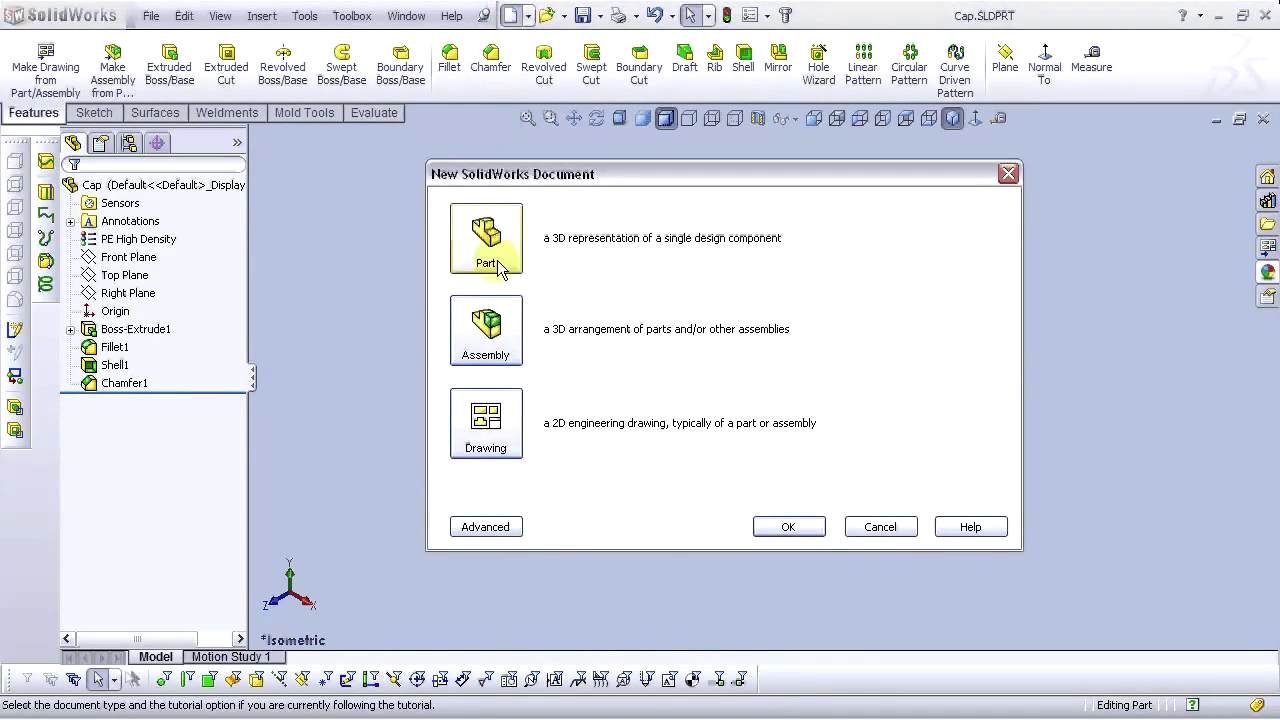
click(786, 526)
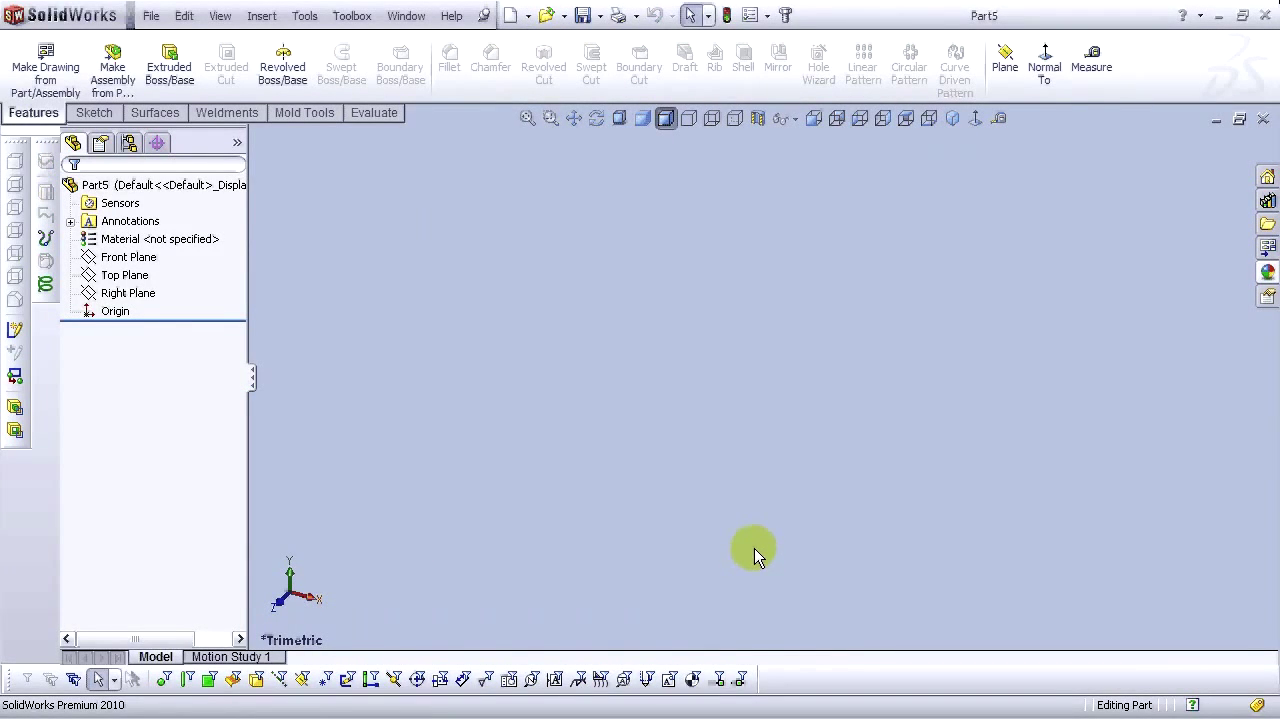
click(132, 263)
click(147, 231)
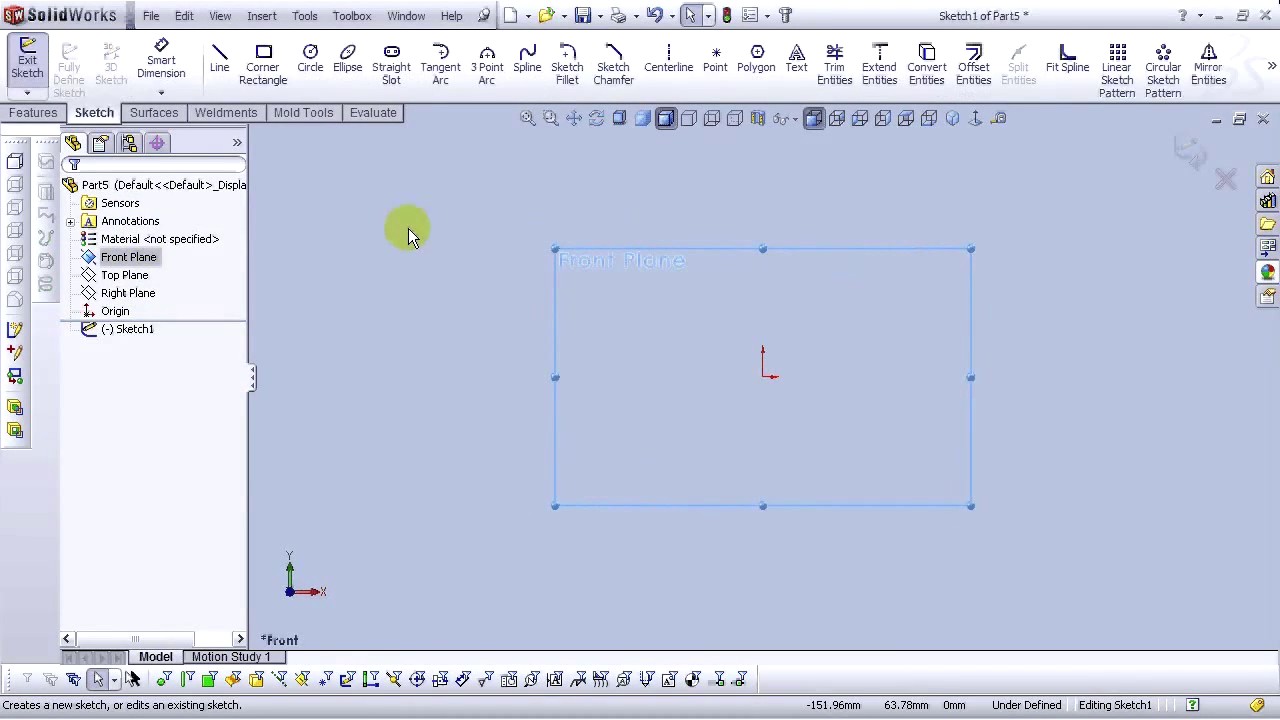
click(310, 62)
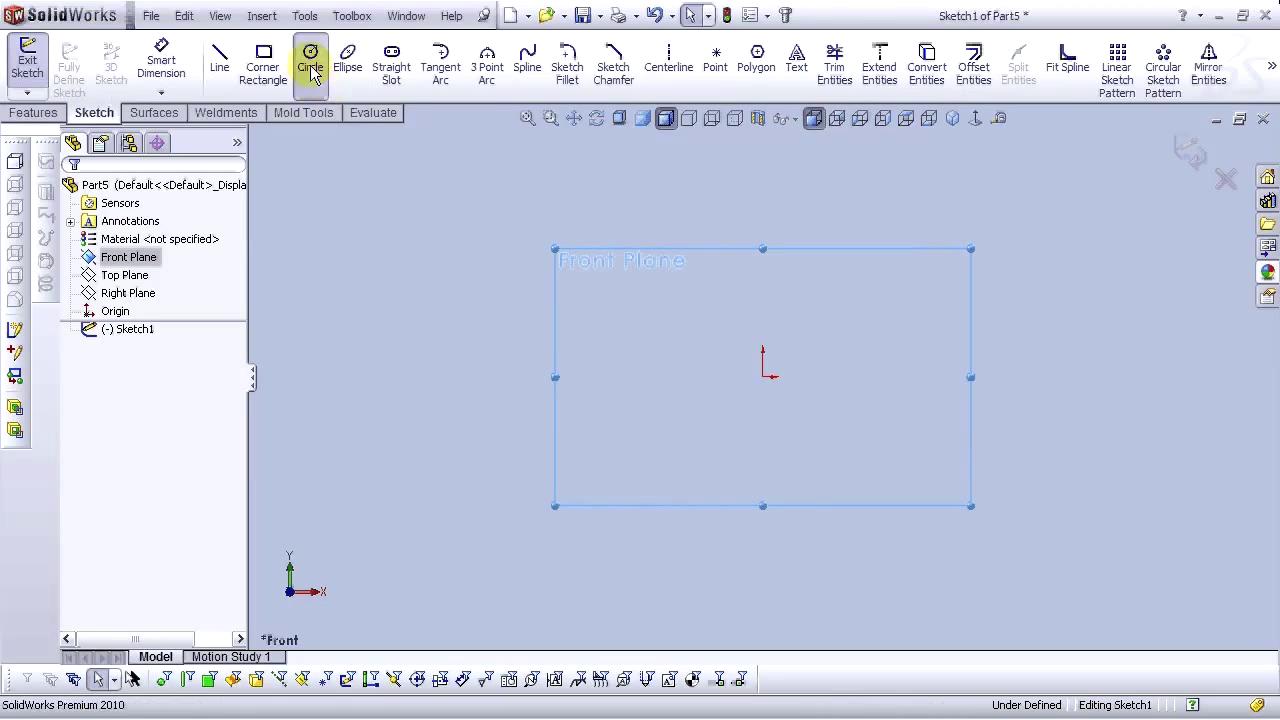
click(764, 378)
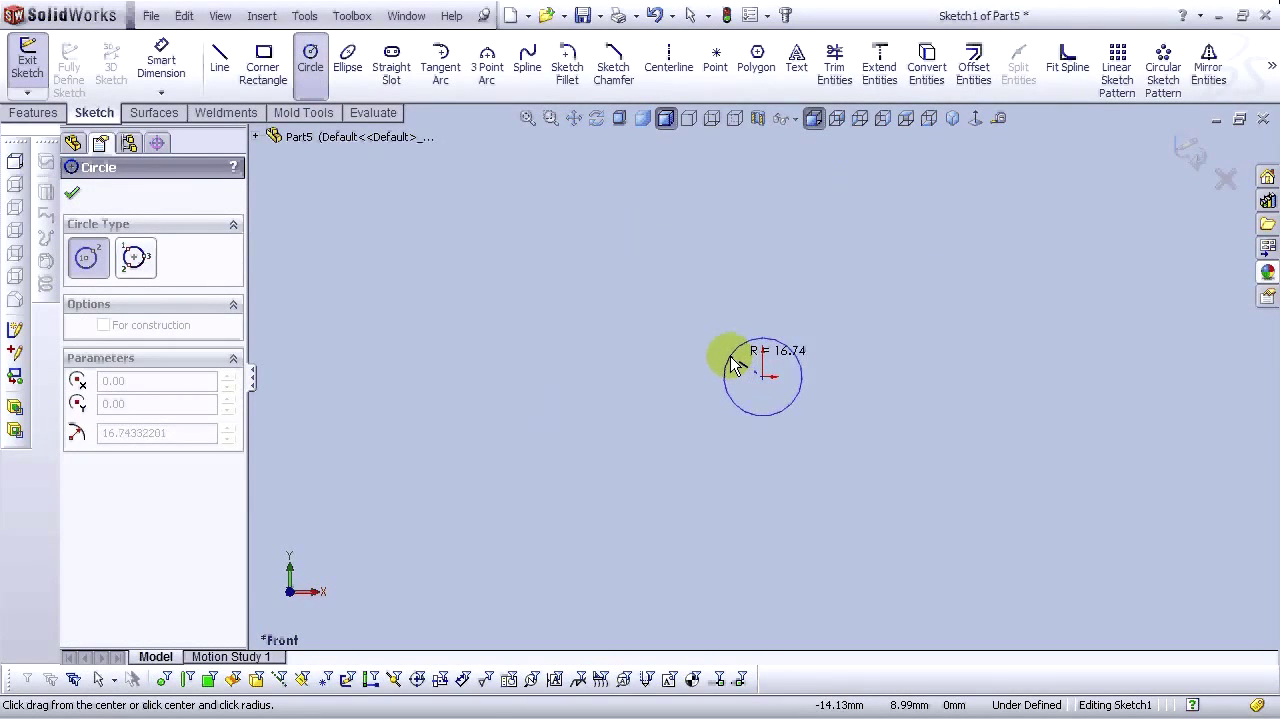
click(735, 364)
Dimension the circle's diameter to 26 mm
click(161, 62)
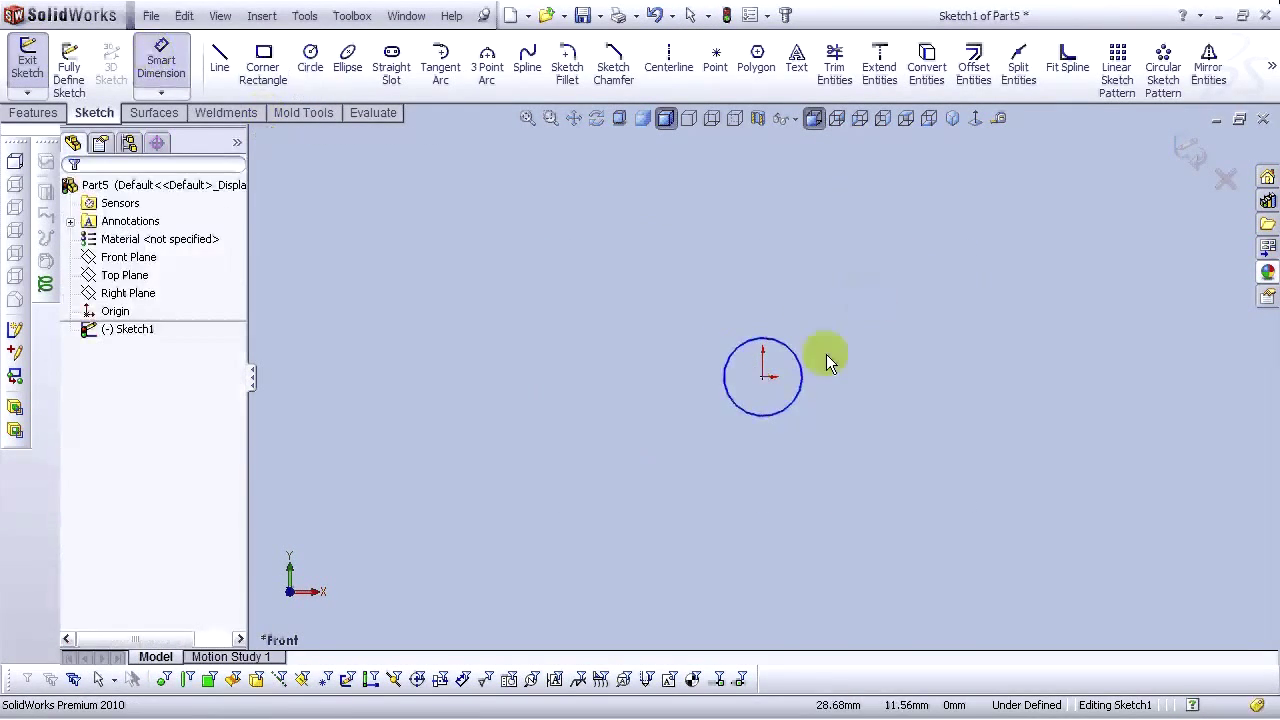
click(802, 376)
click(858, 312)
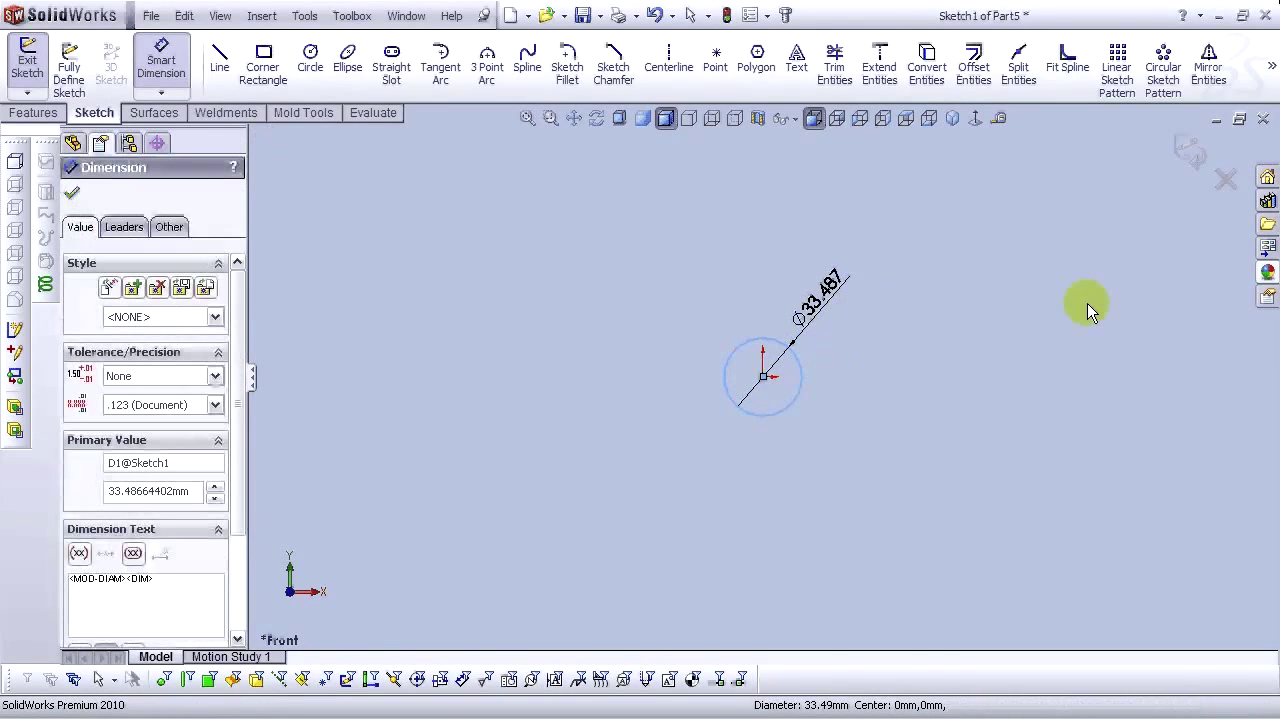
text(26)
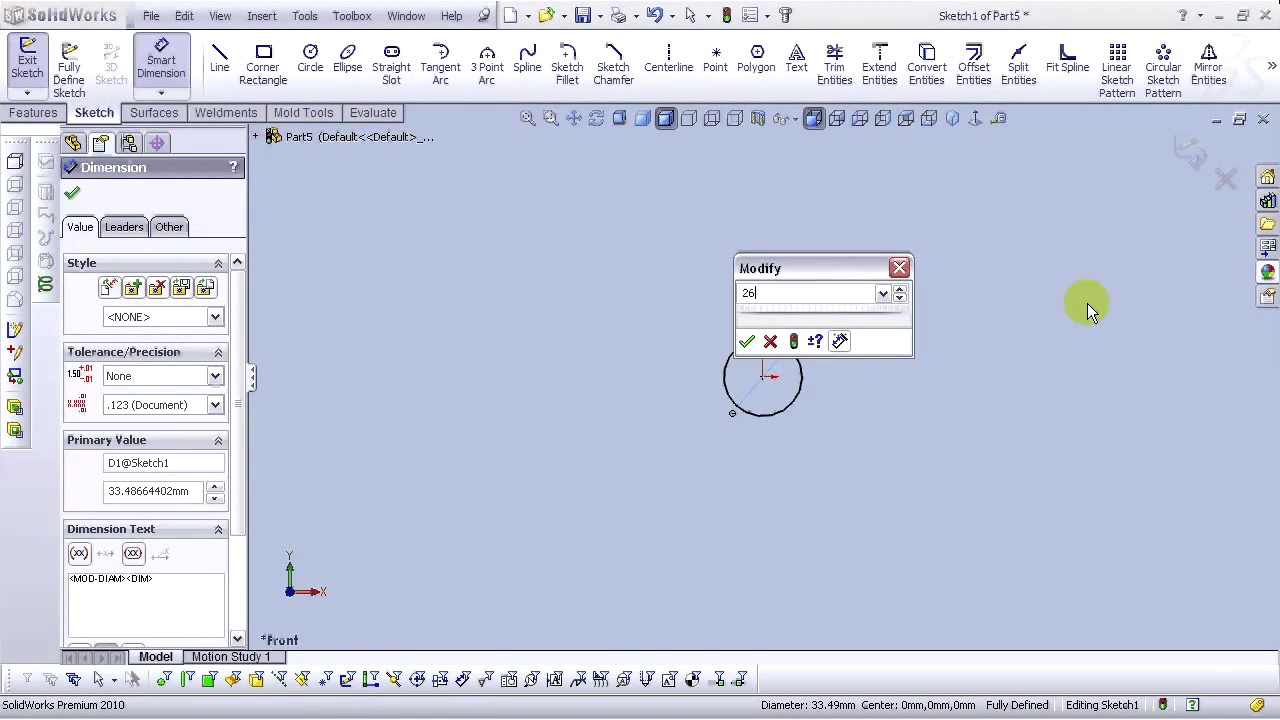
key(Return)
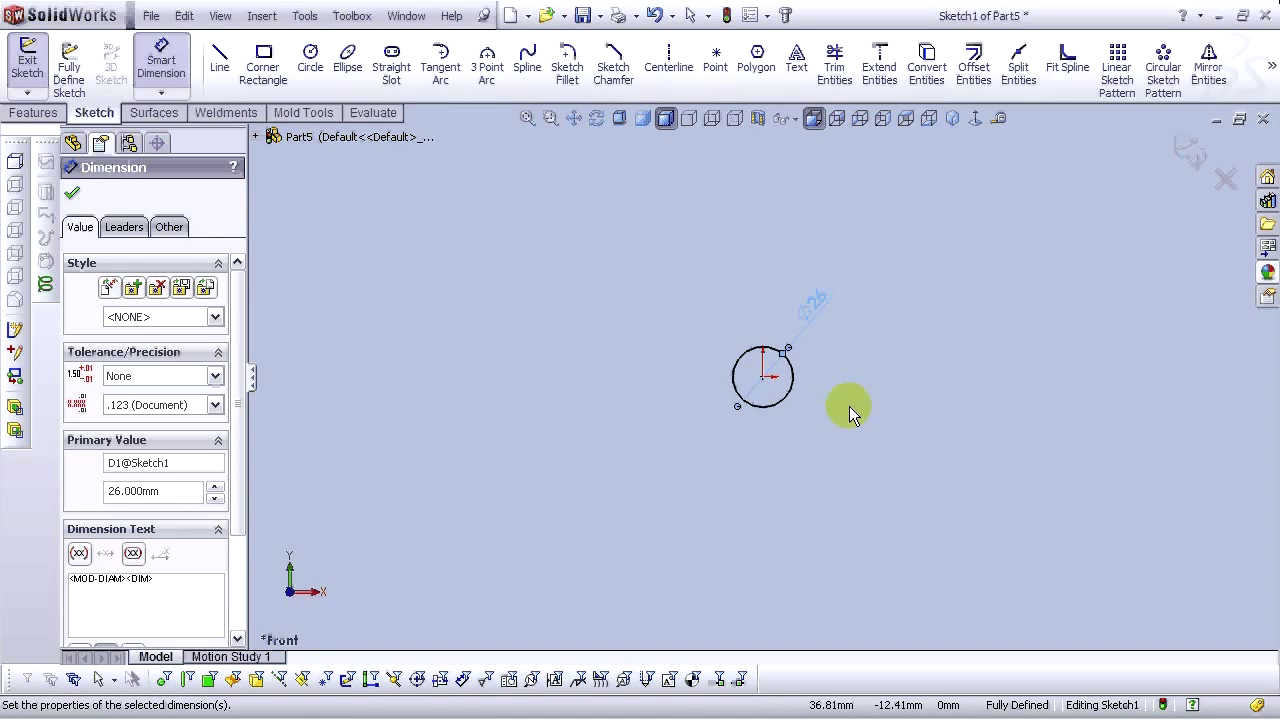
click(30, 112)
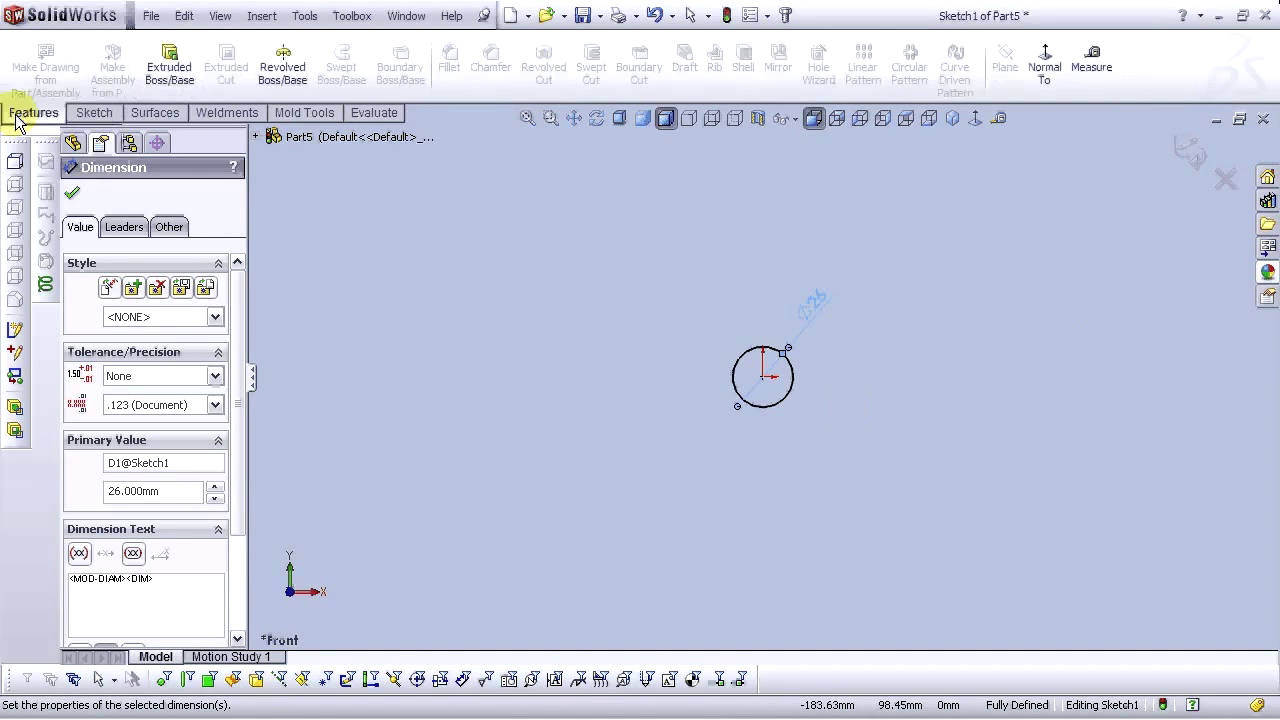
Extrude the 26 mm circle 30 mm into a cylinder
click(168, 86)
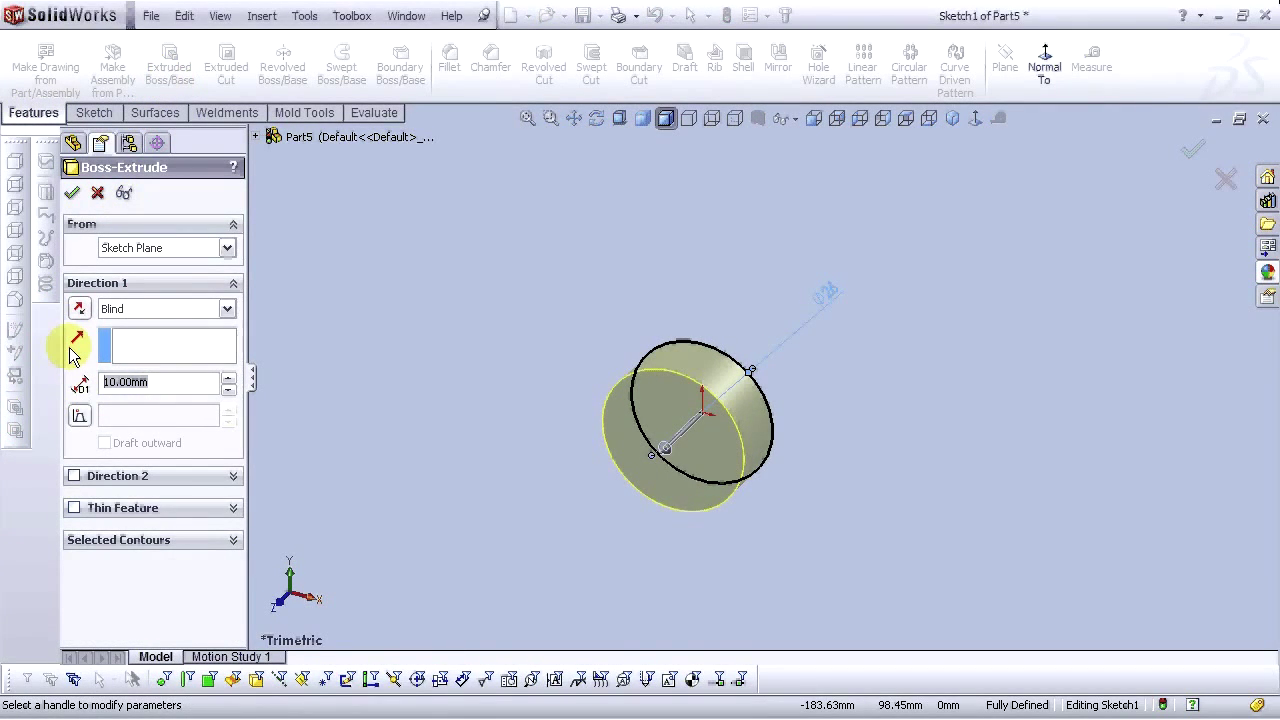
text(30)
key(Return)
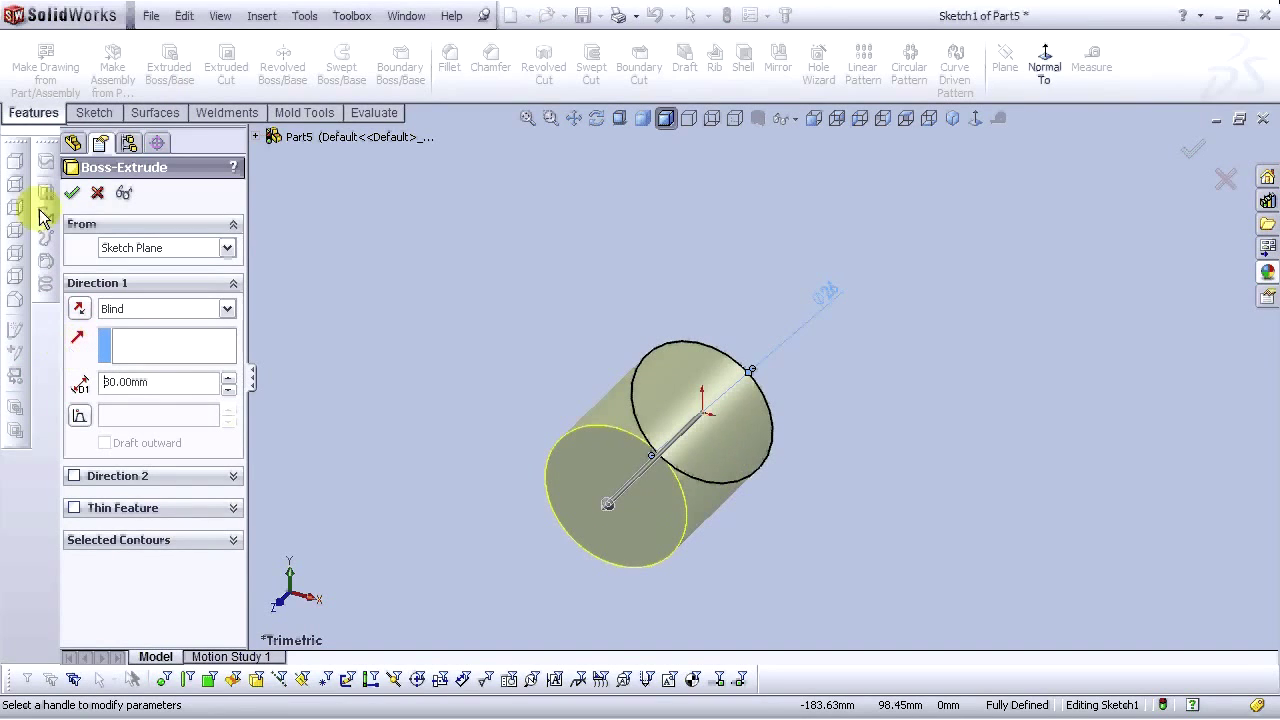
click(68, 194)
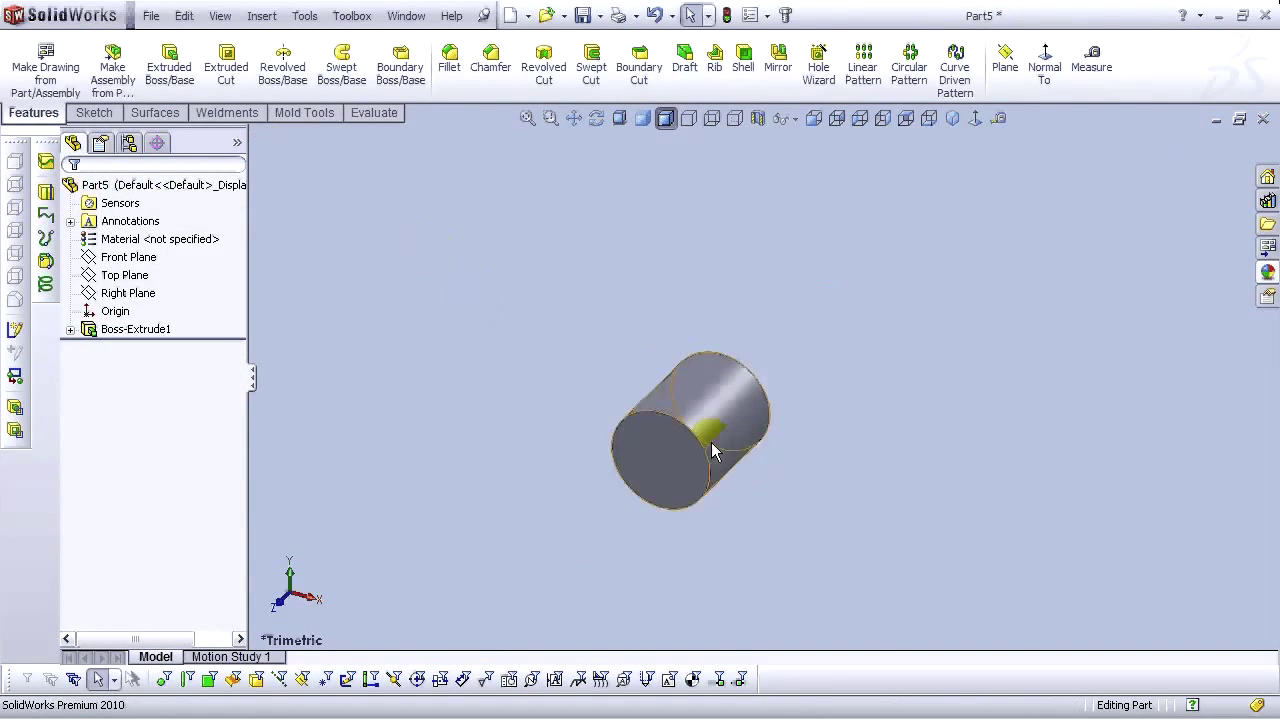
Sketch a circle centred on the origin on the cylinder's front face
click(673, 460)
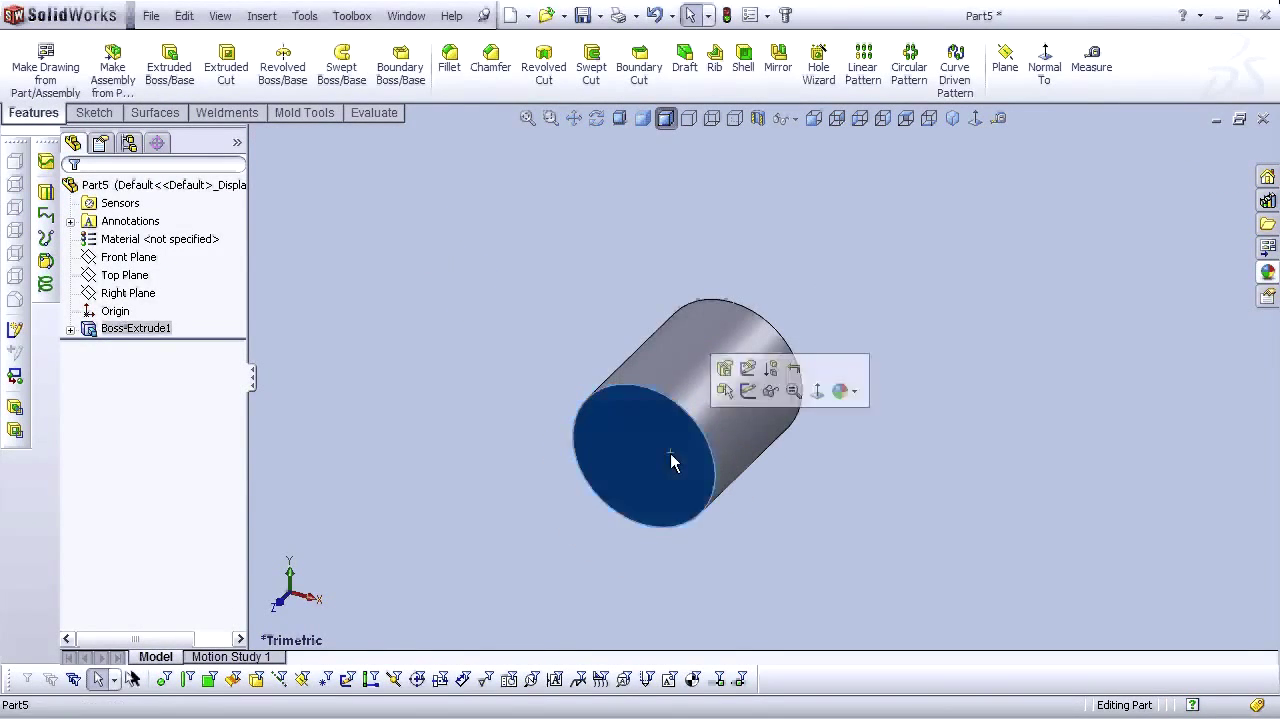
click(749, 391)
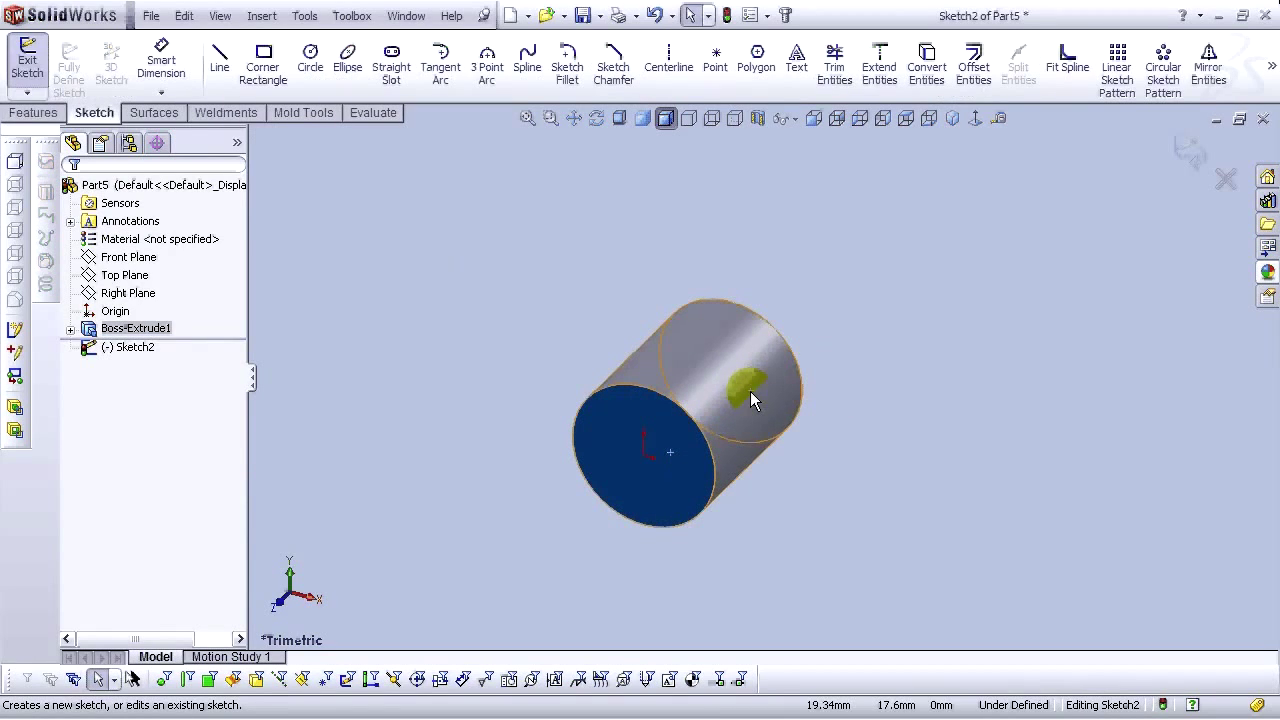
click(310, 62)
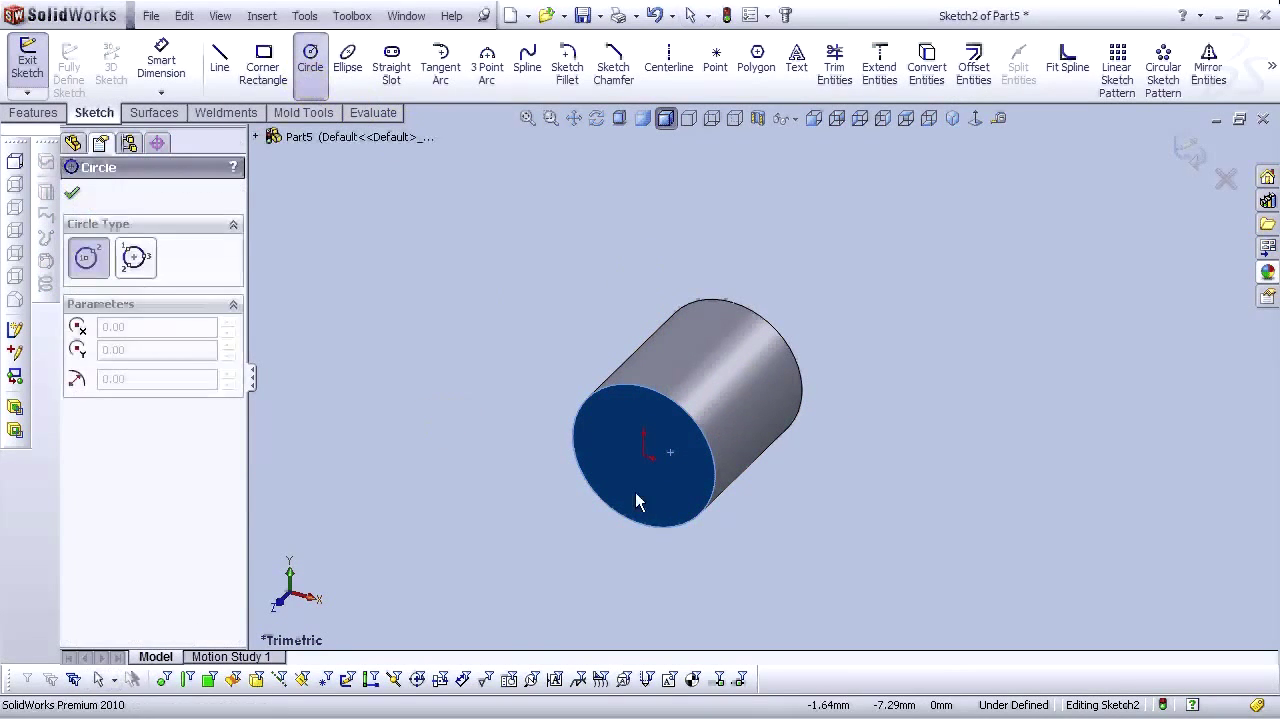
click(644, 456)
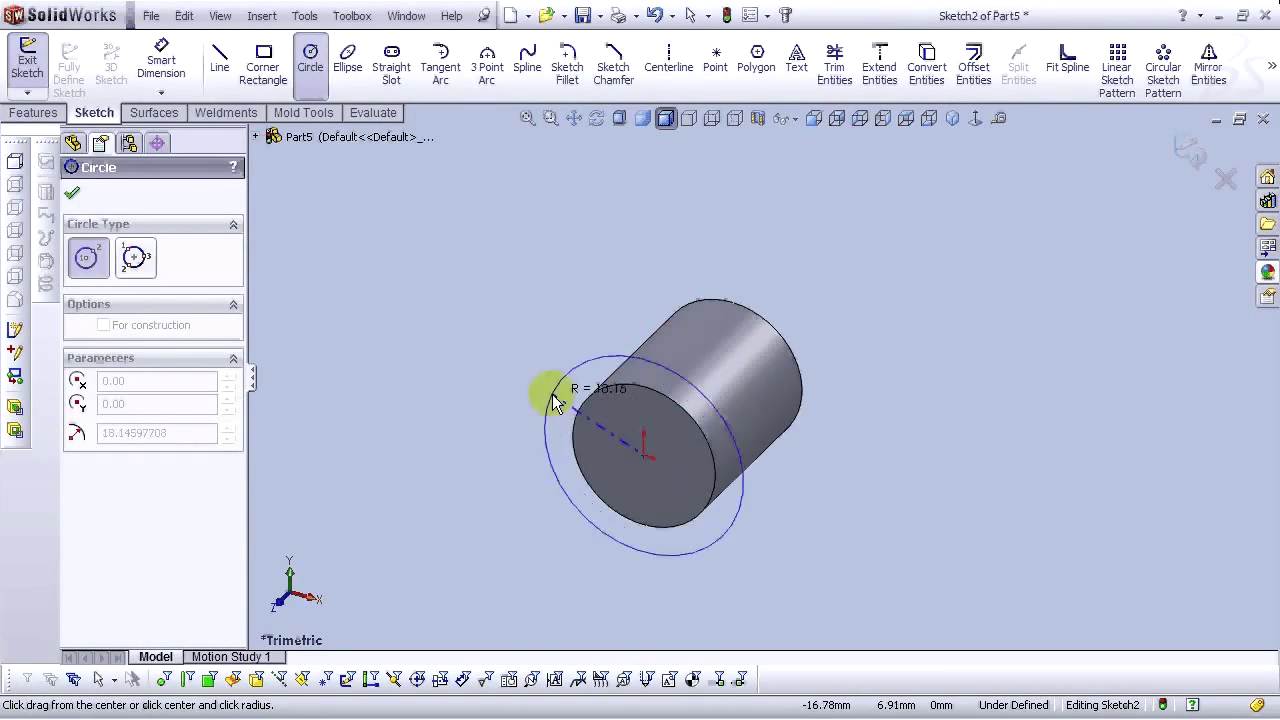
click(552, 394)
Dimension the new circle's diameter to 35 mm
click(161, 62)
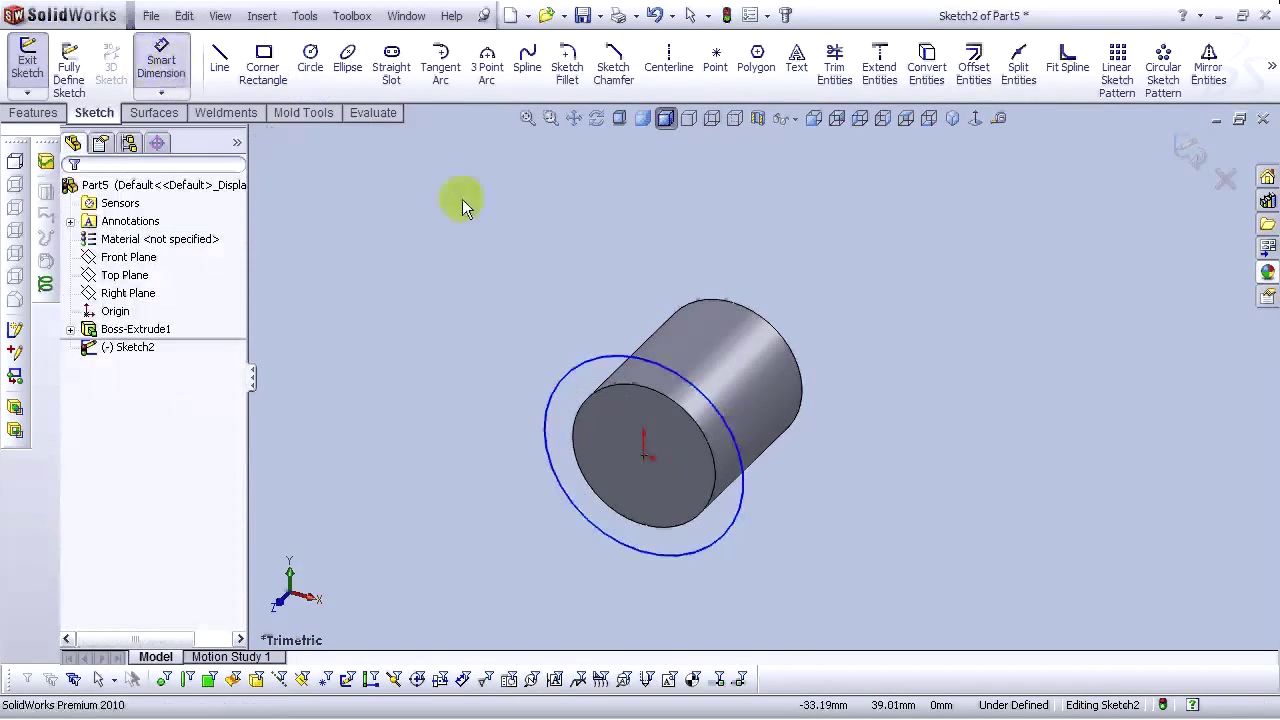
click(548, 344)
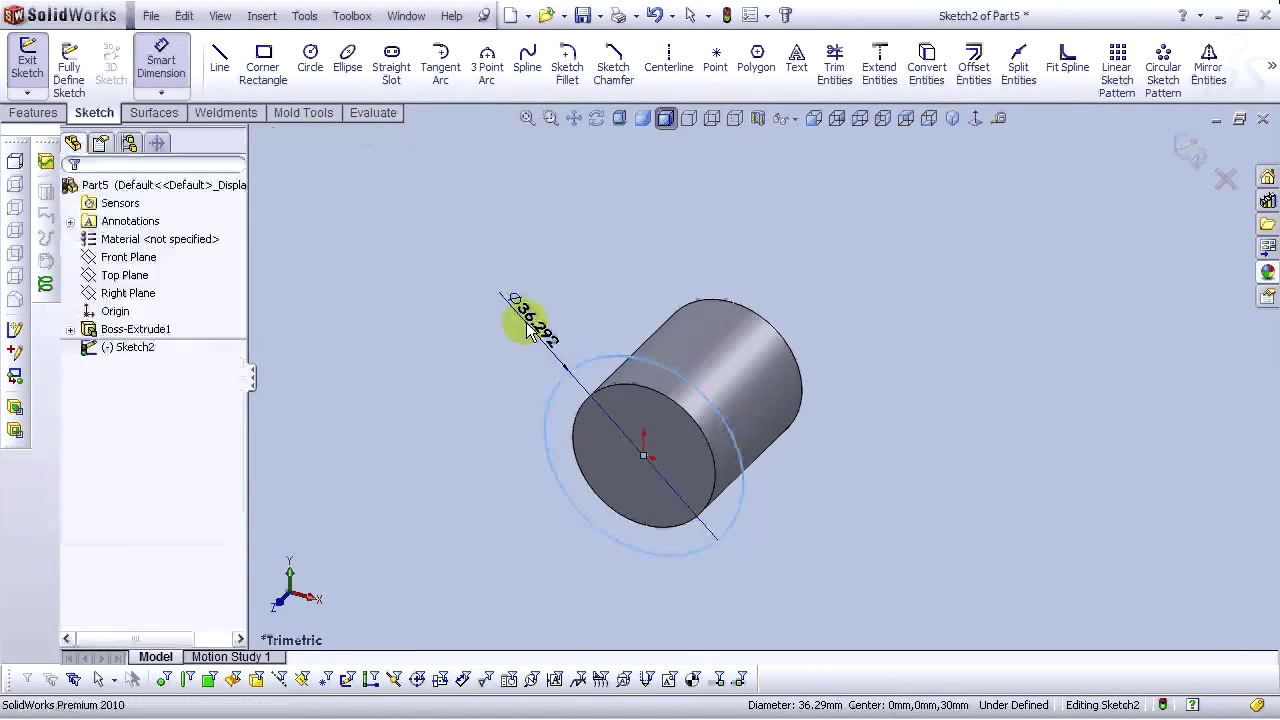
click(383, 288)
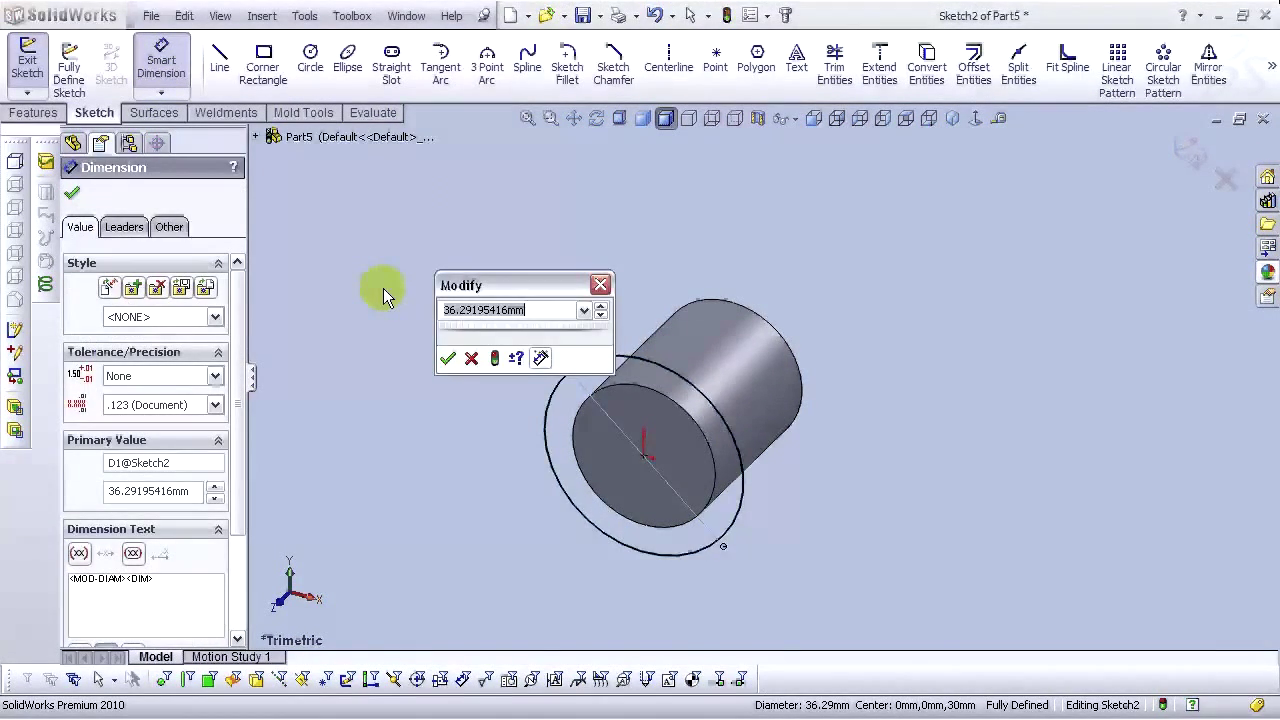
text(35)
key(Return)
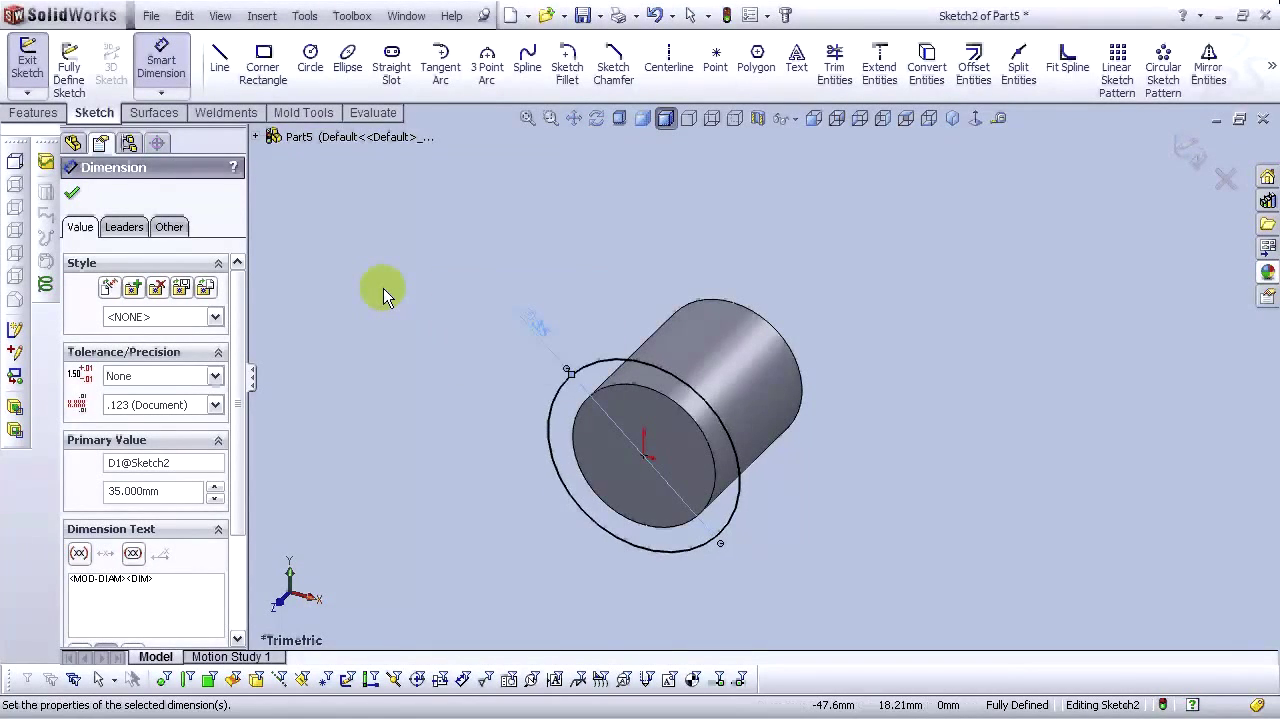
click(71, 193)
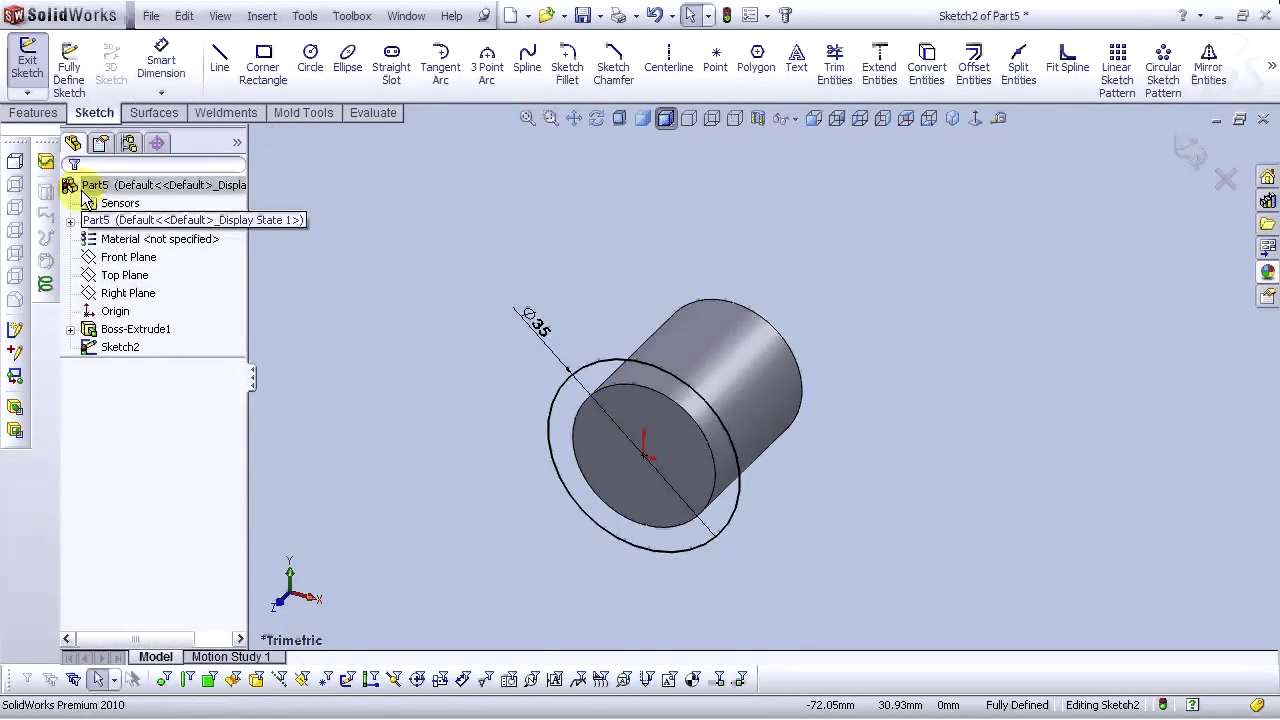
click(33, 112)
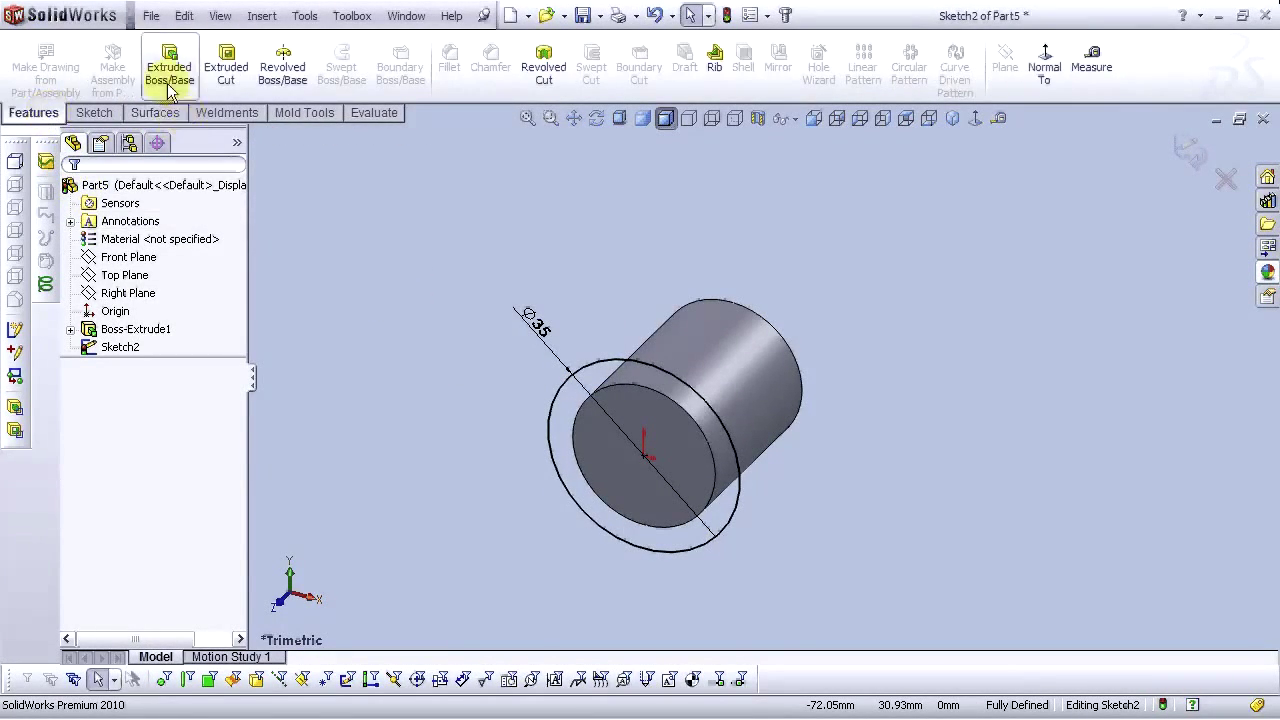
click(204, 90)
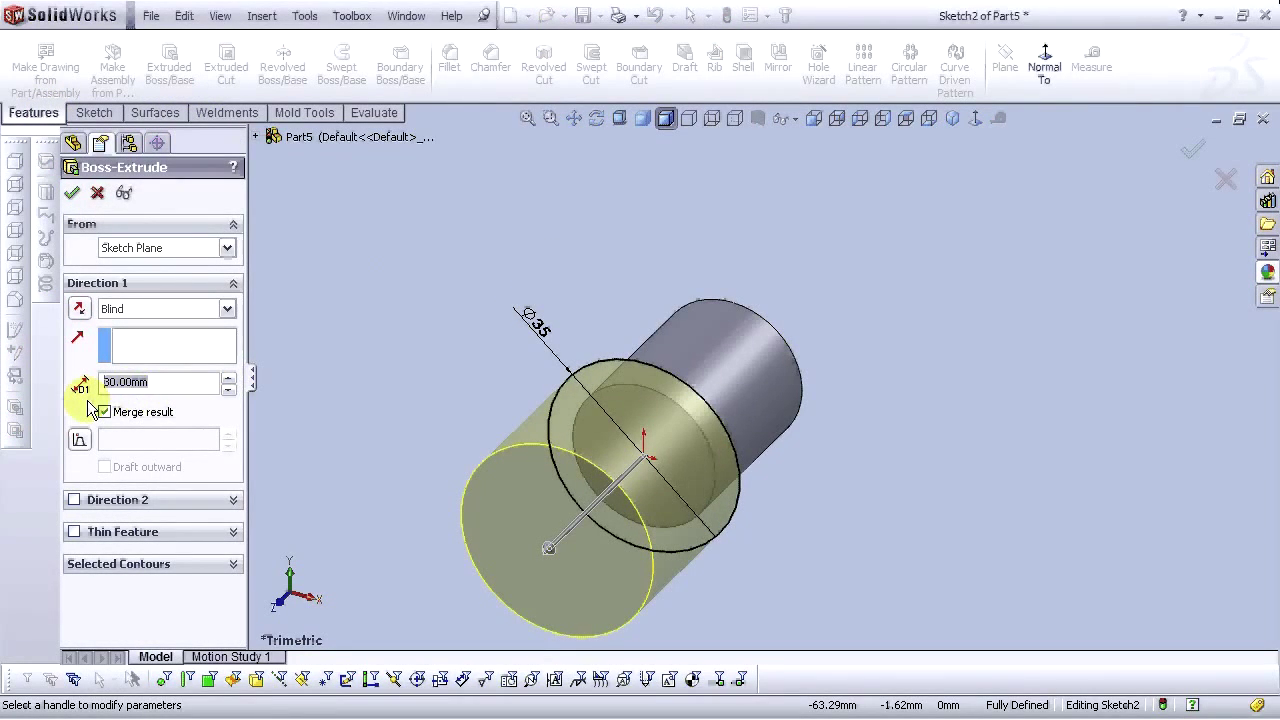
Extrude the 35 mm circle 3 mm, merged, as Boss-Extrude2 flange
text(2)
key(Return)
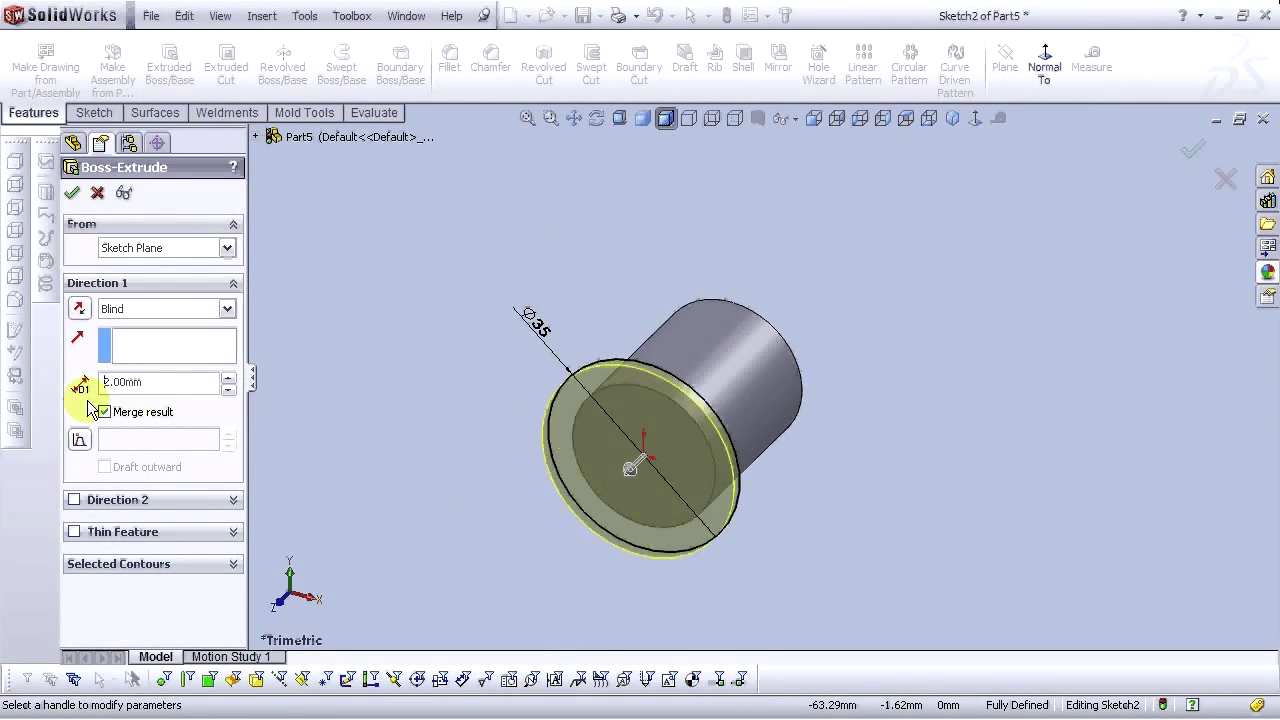
key(Left)
key(Left)
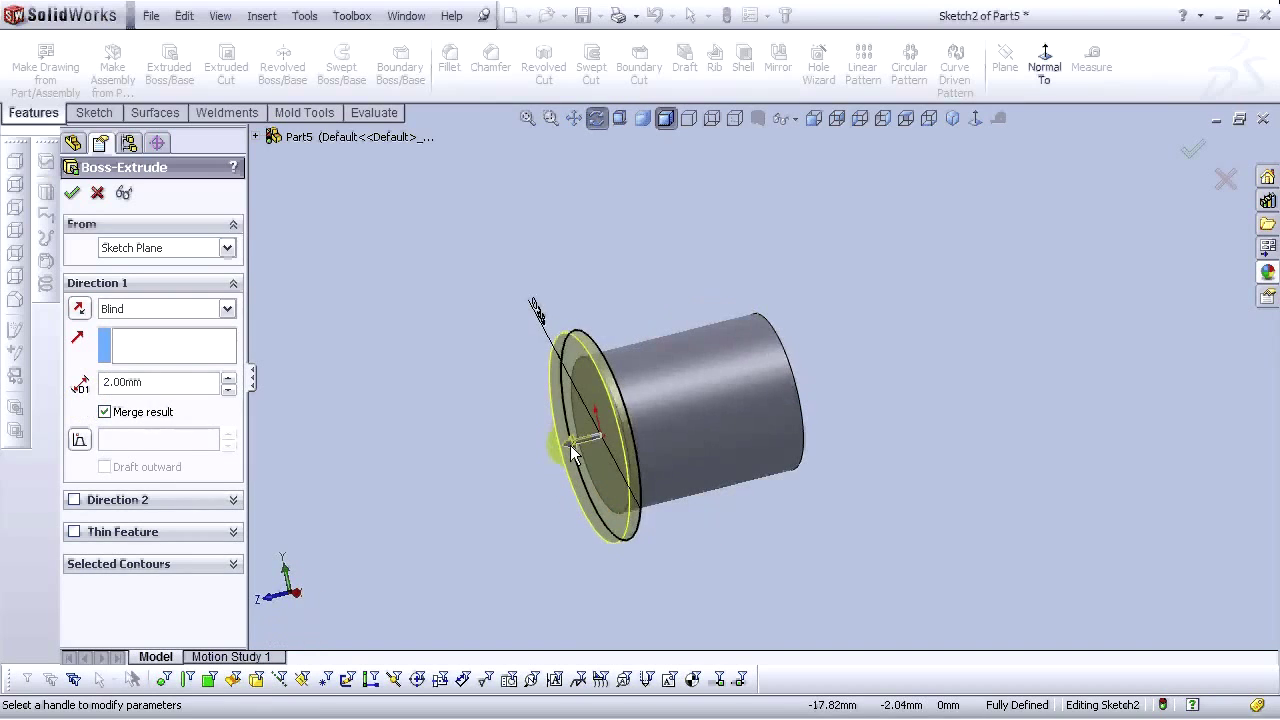
click(145, 381)
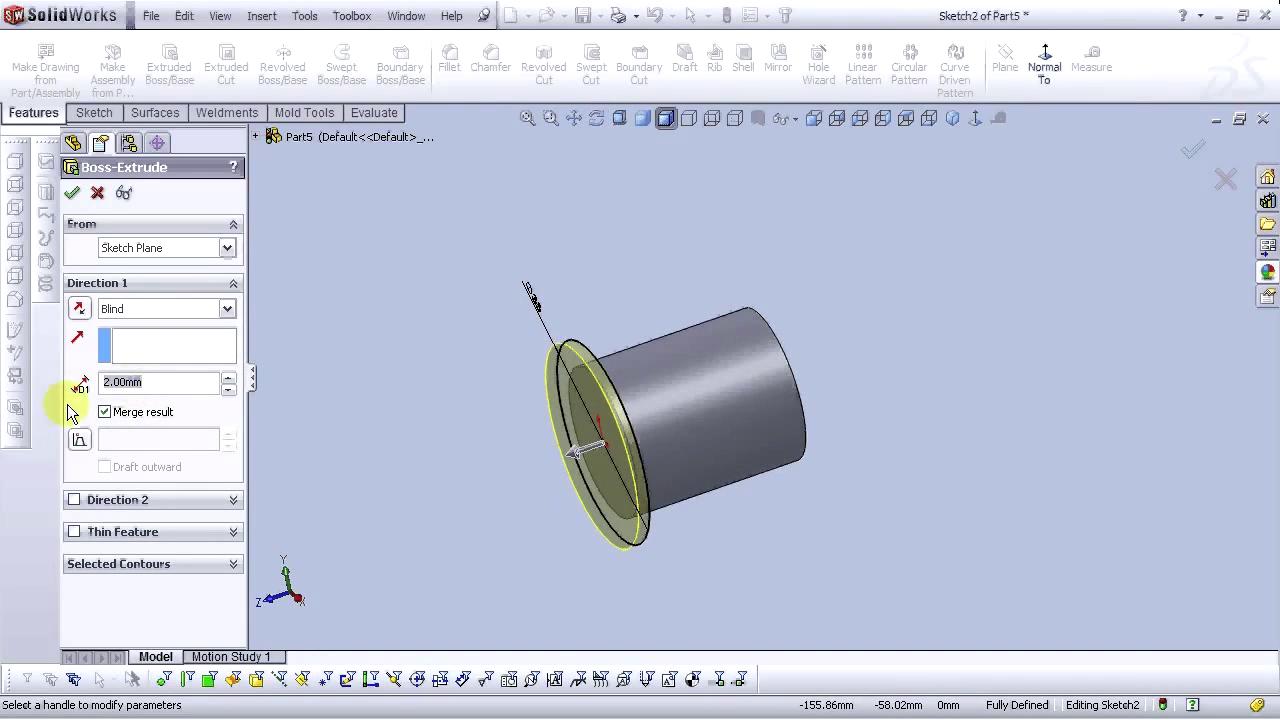
text(3)
key(Return)
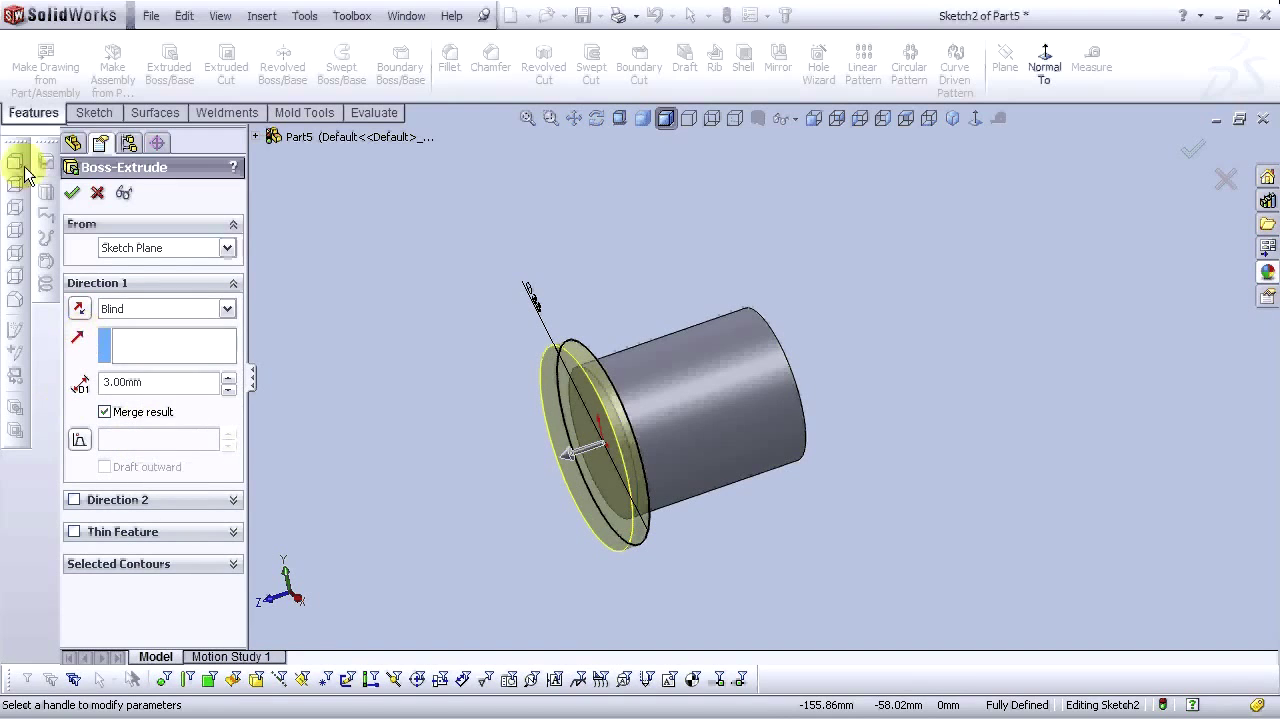
click(73, 194)
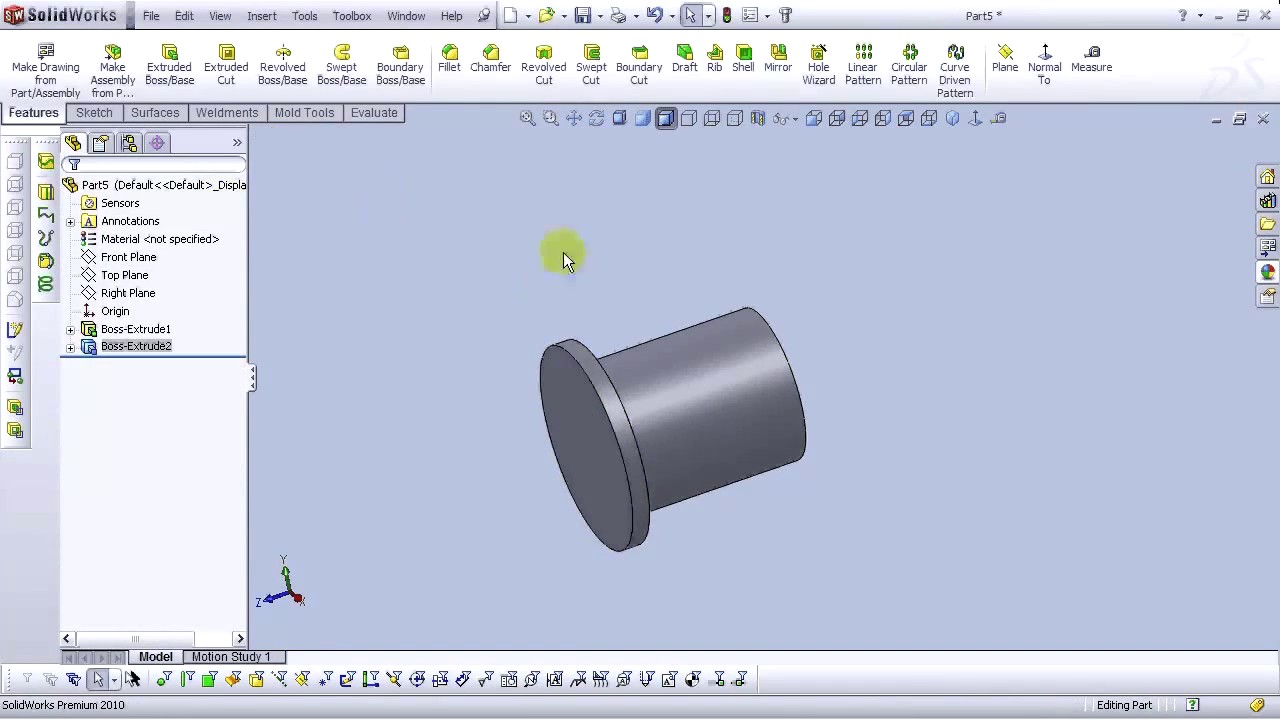
middle_drag(648, 432, 691, 537)
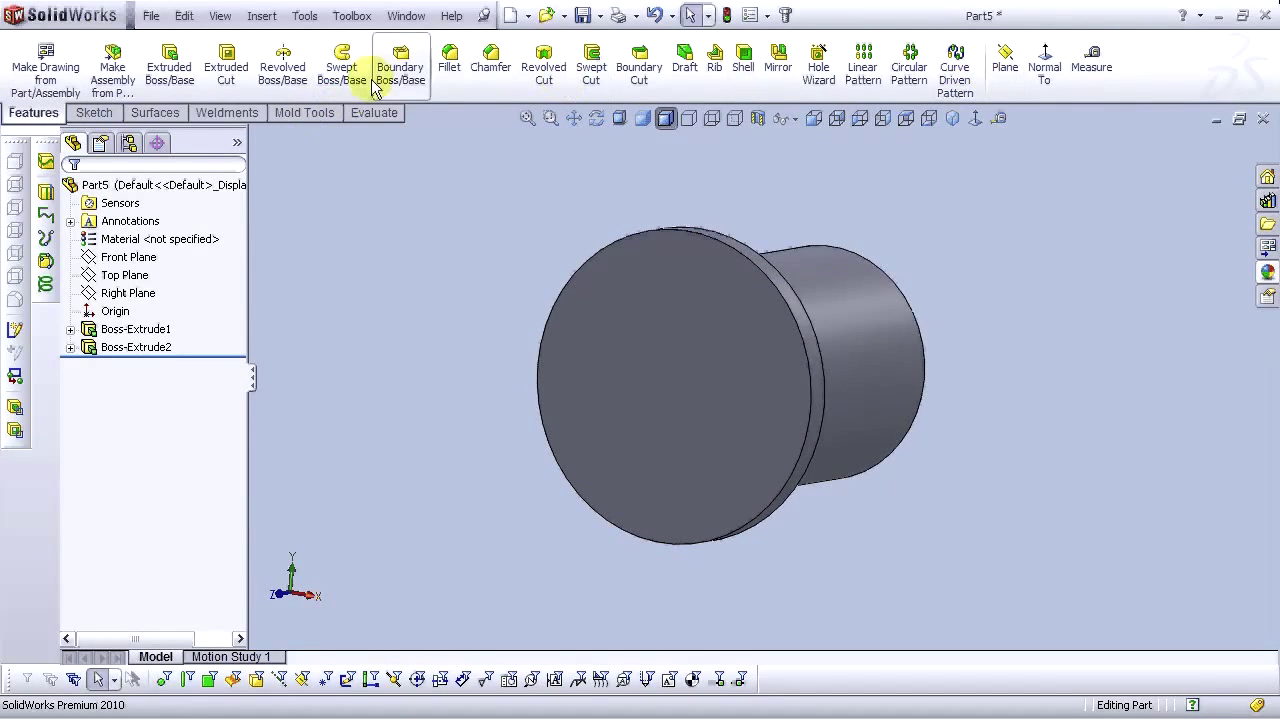
Start a Dome feature on the flat end face of the flange
click(261, 16)
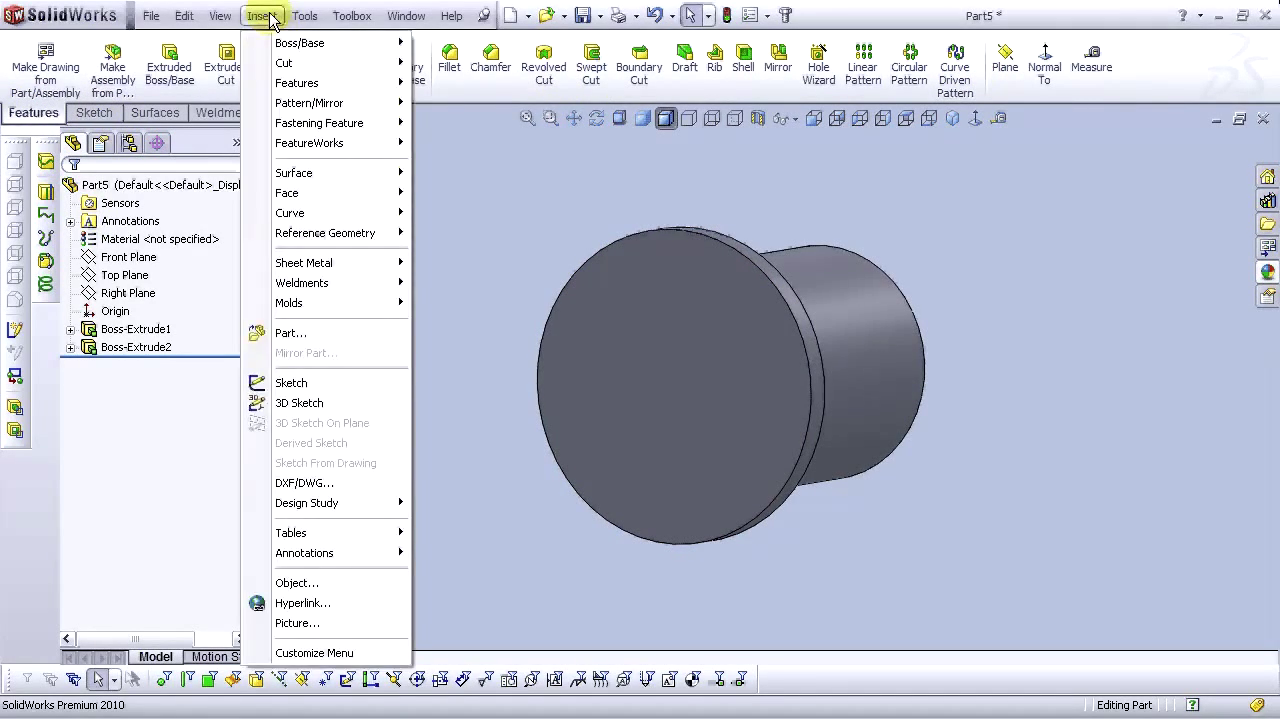
mouse_move(328, 88)
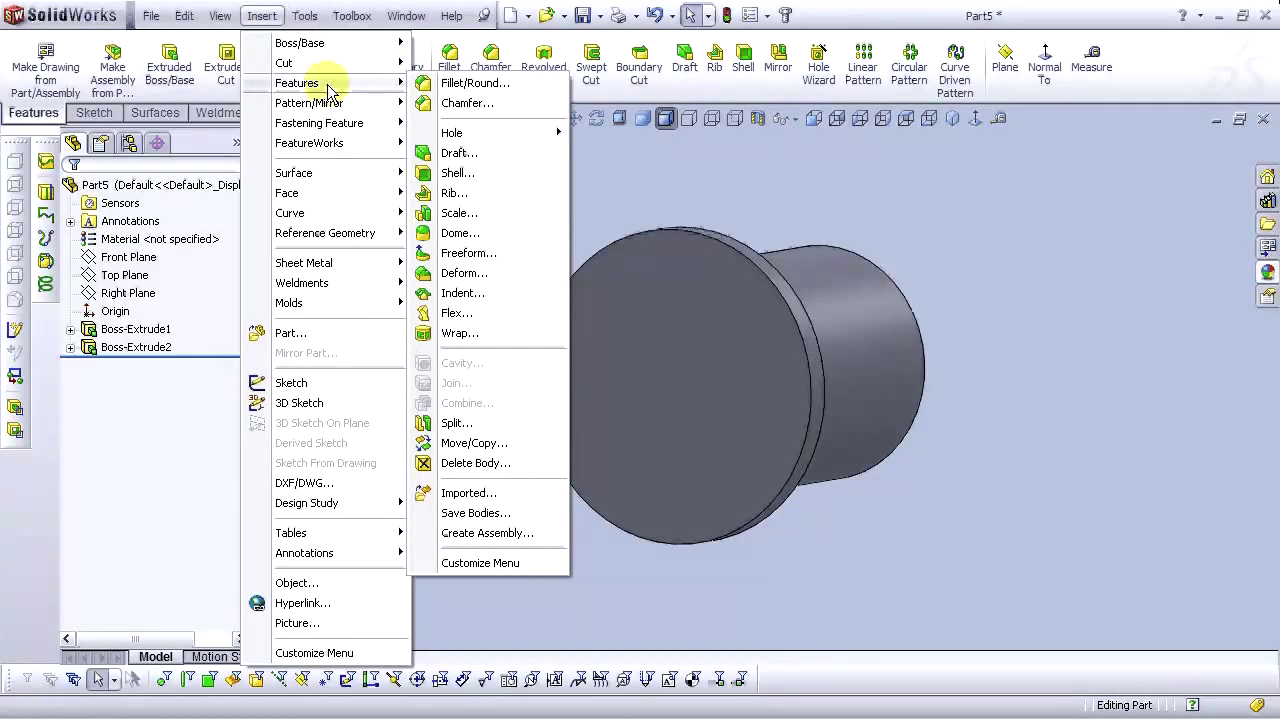
click(461, 235)
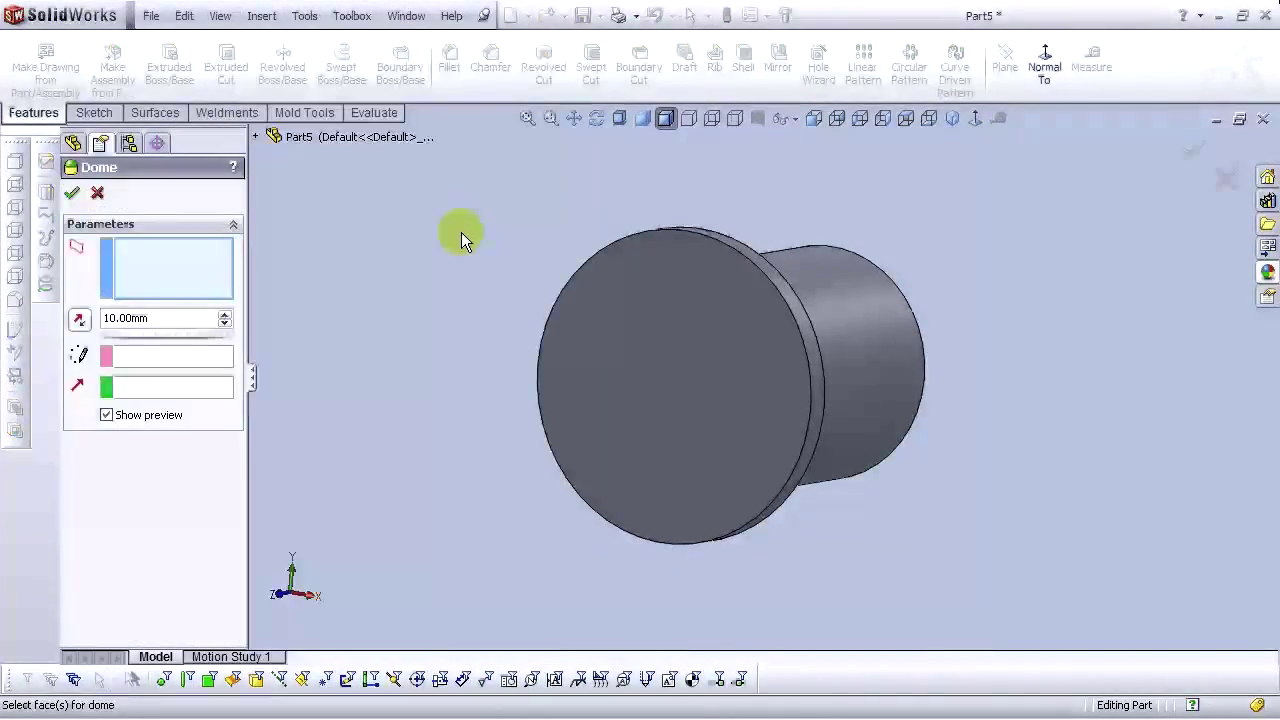
middle_drag(461, 232, 410, 309)
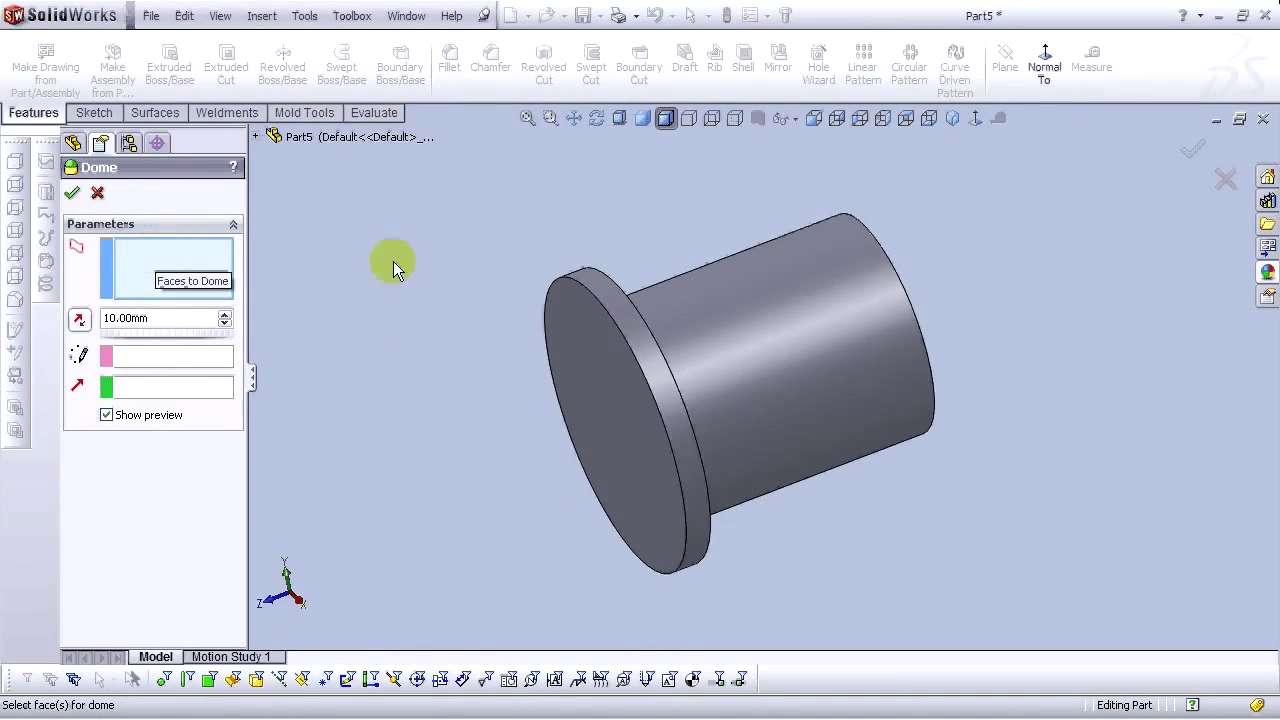
click(594, 374)
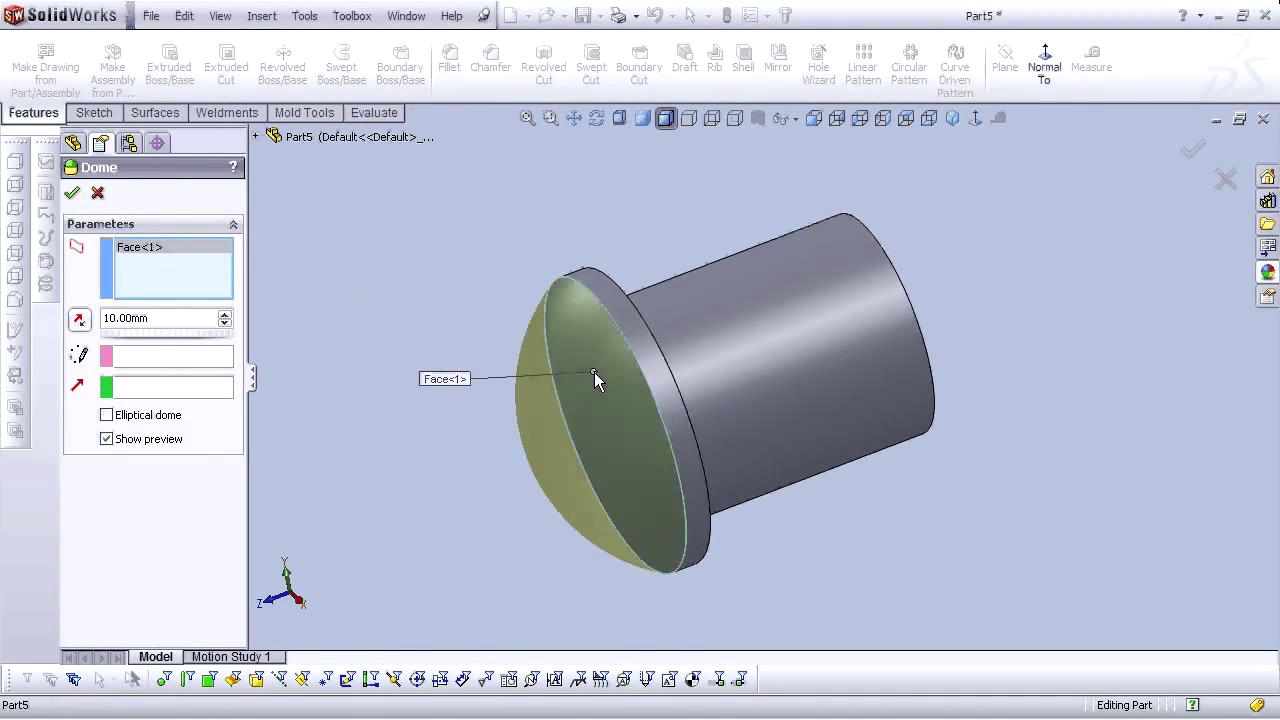
Make the dome elliptical with a 5 mm height and accept Dome1
click(162, 317)
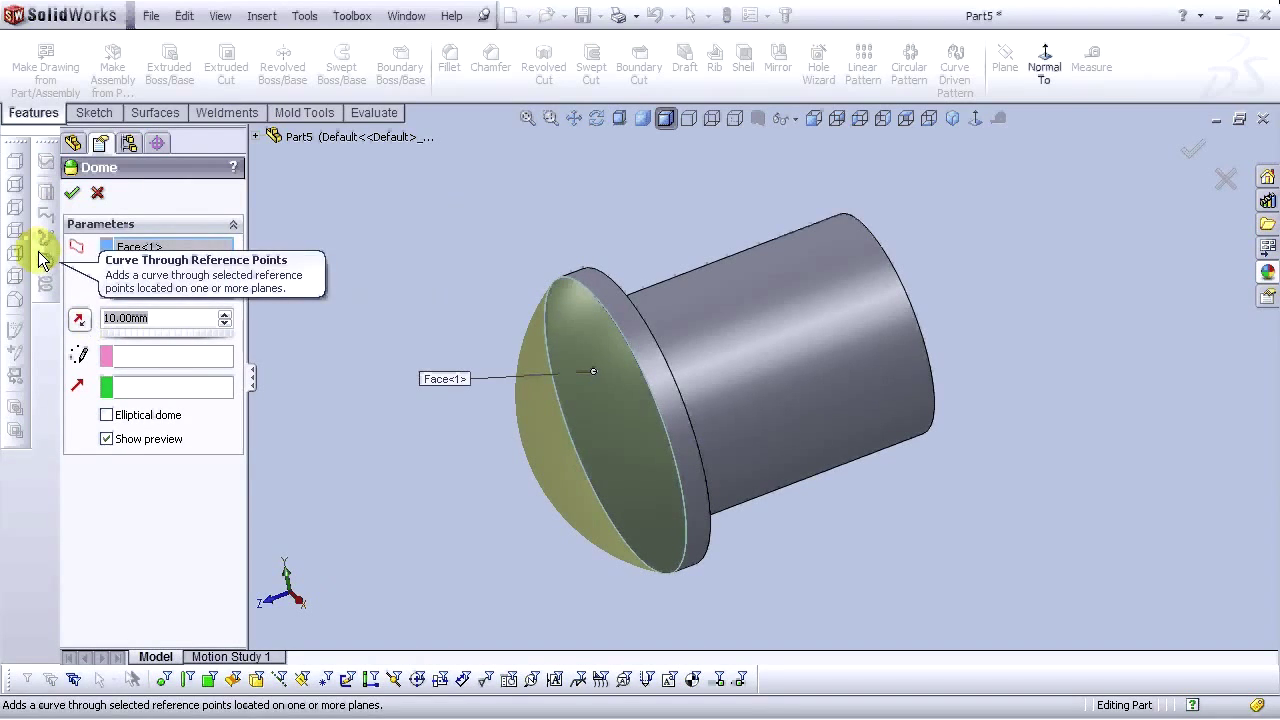
text(2)
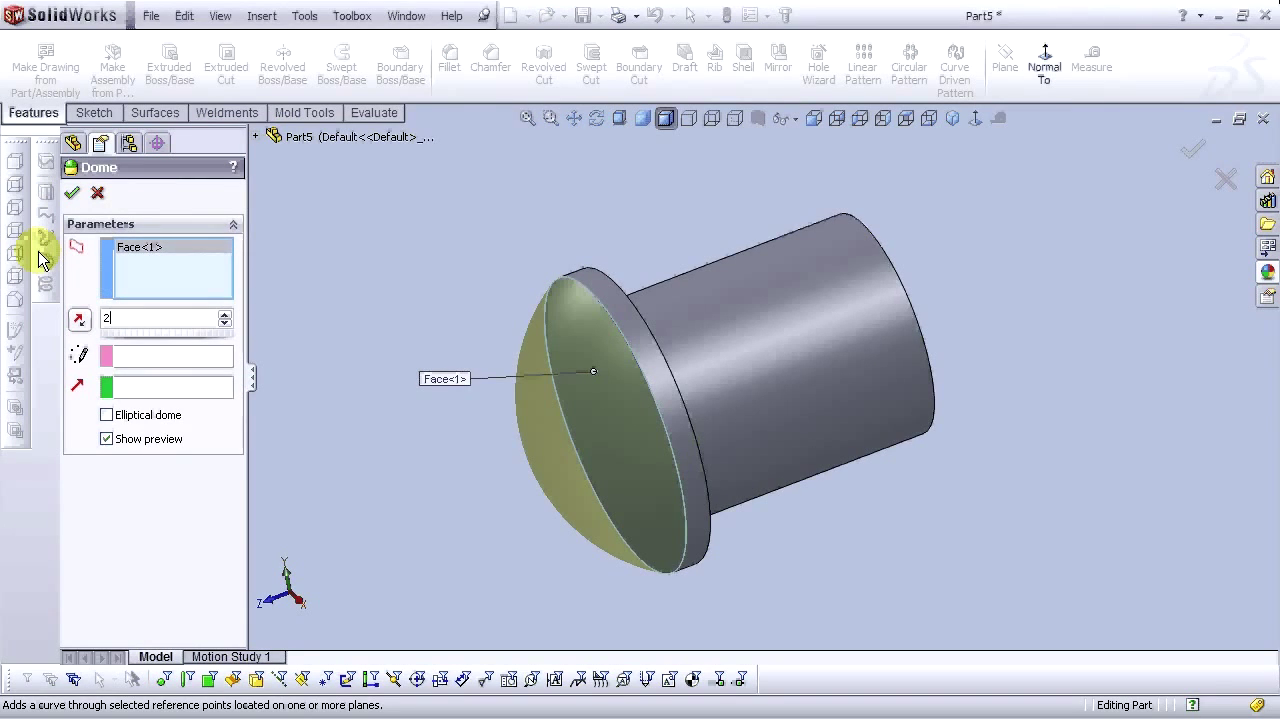
key(Tab)
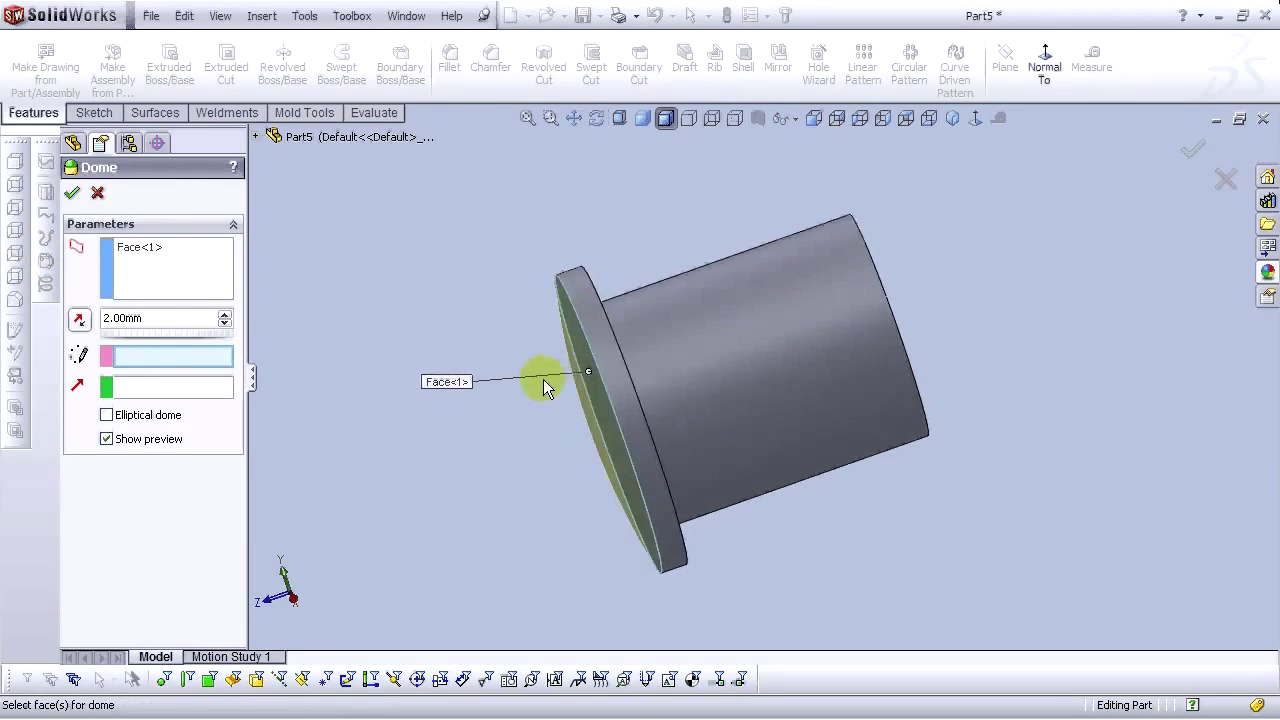
click(144, 420)
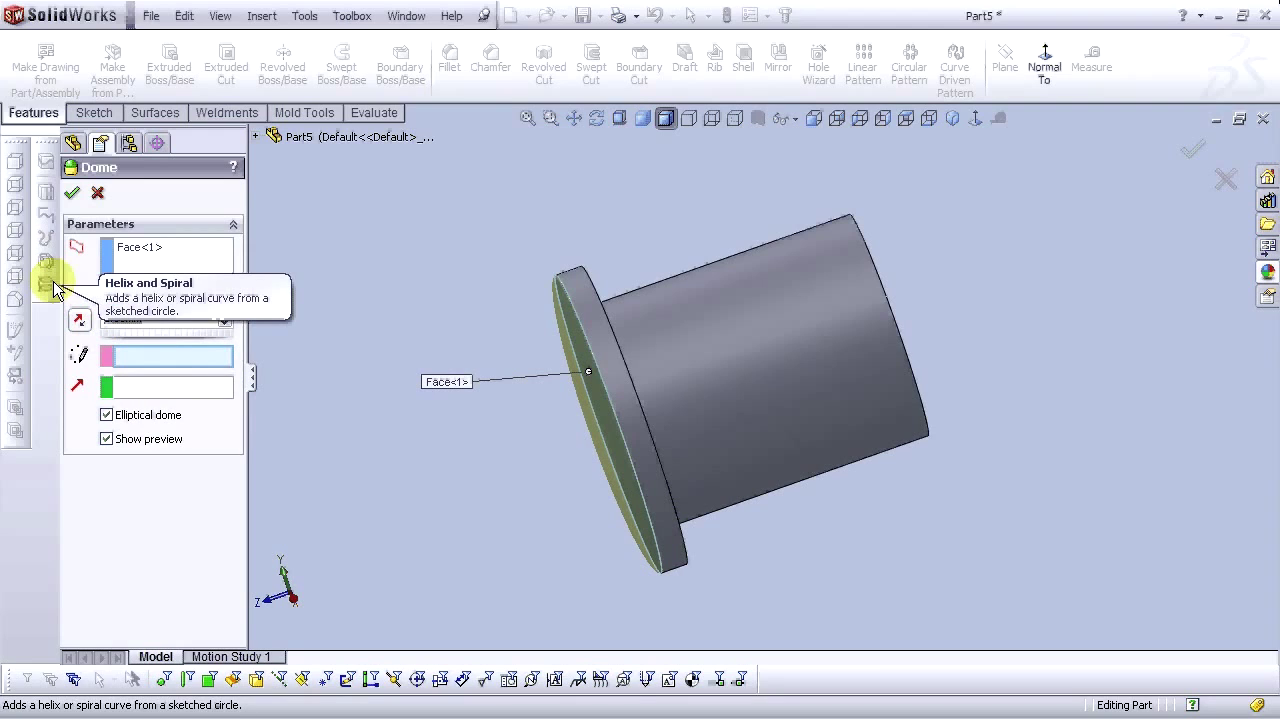
text(5)
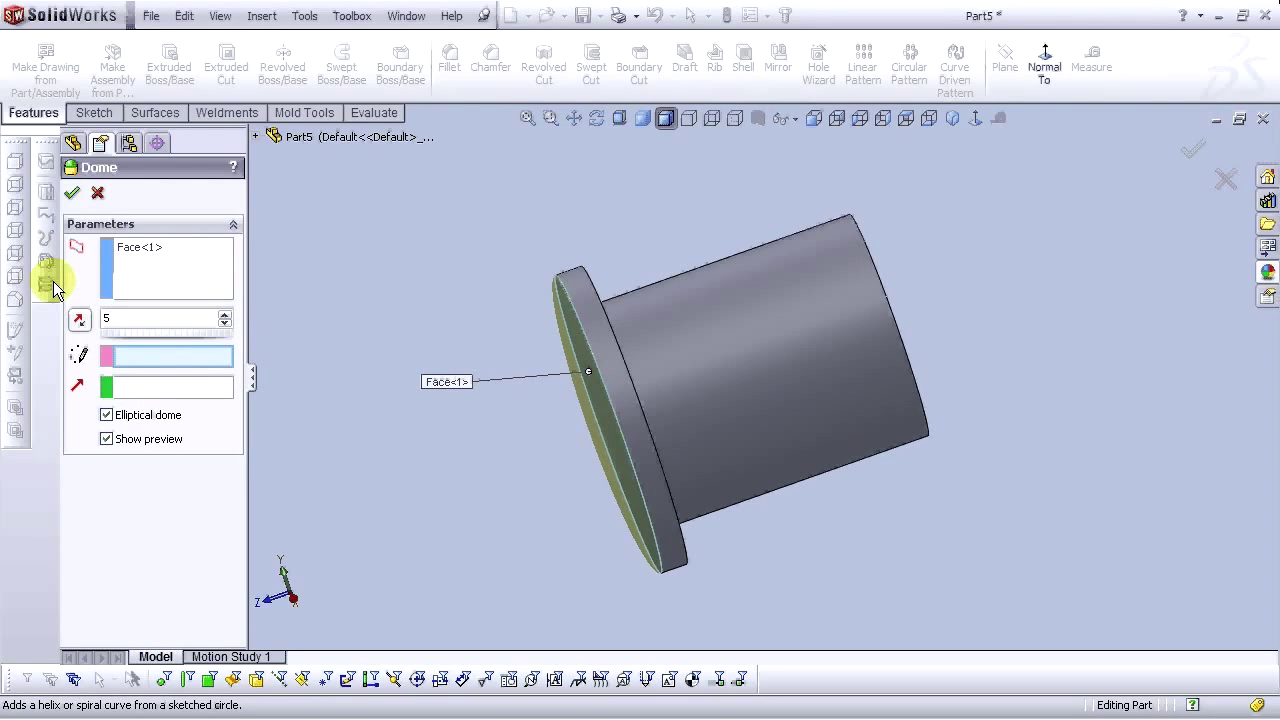
key(Return)
middle_drag(537, 406, 629, 457)
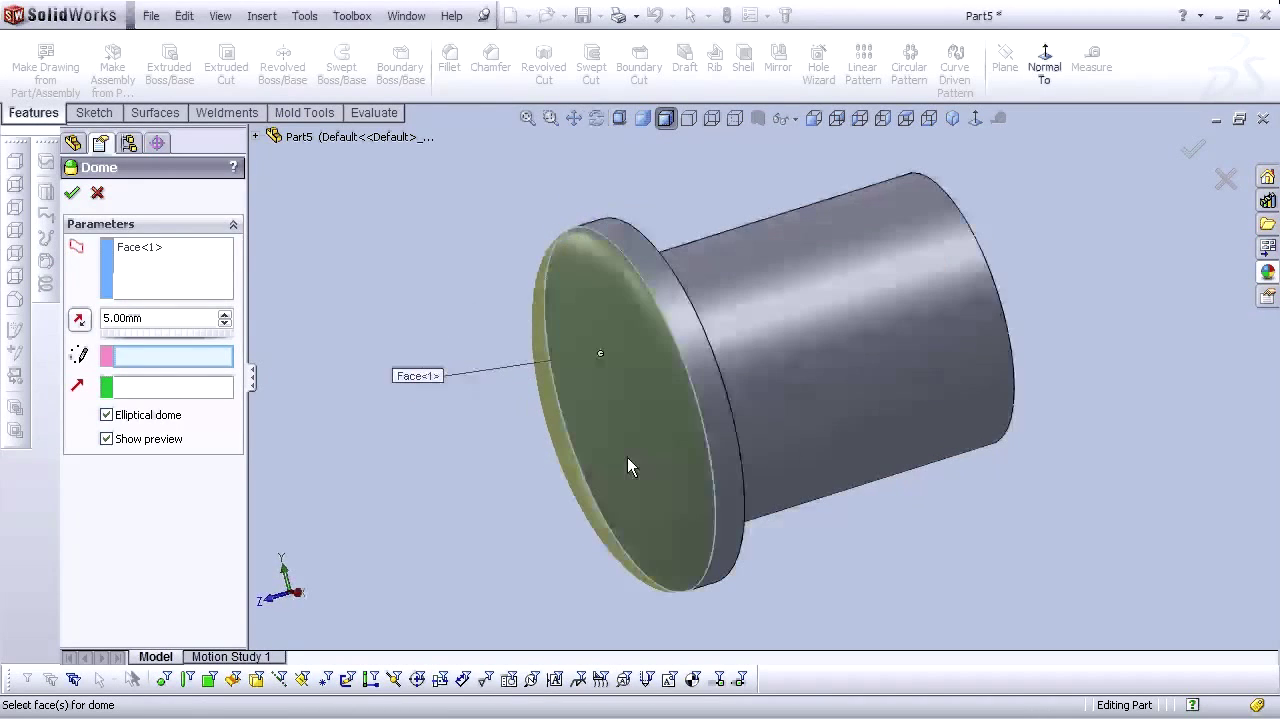
click(72, 192)
click(402, 270)
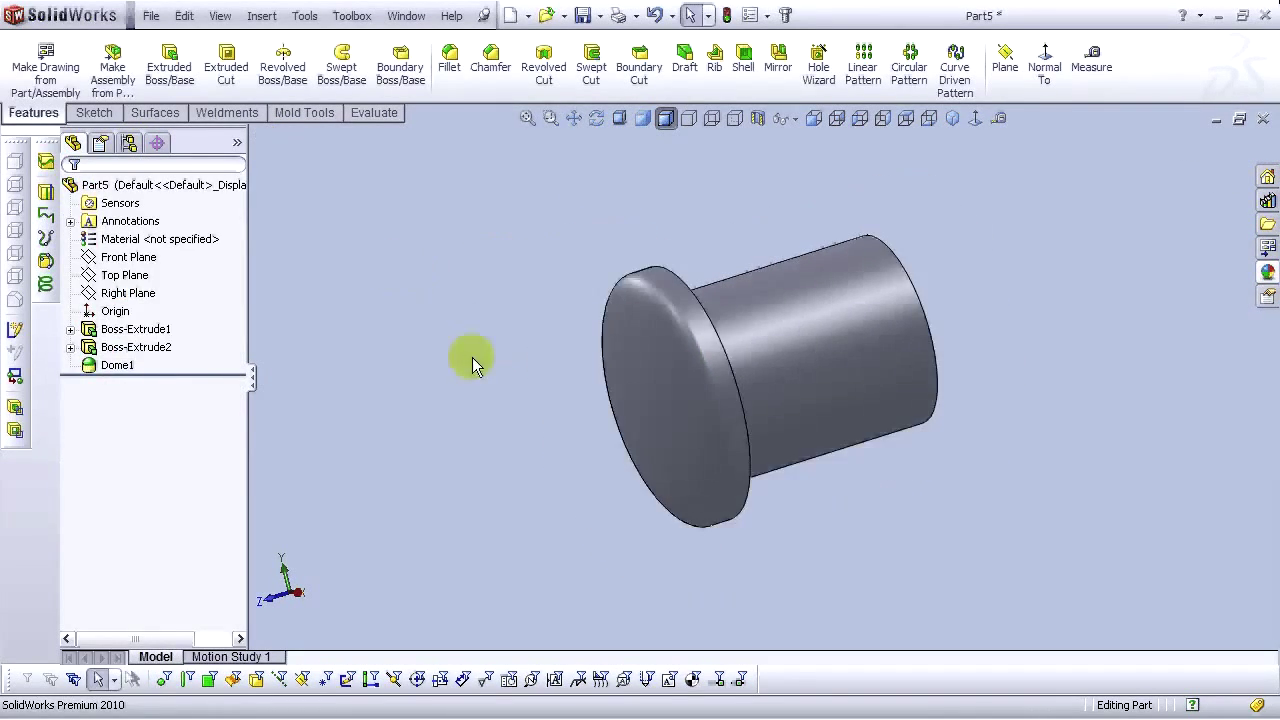
View the domed part from Front and Right, fit and orbit it, then start a 1 mm Fillet
click(813, 119)
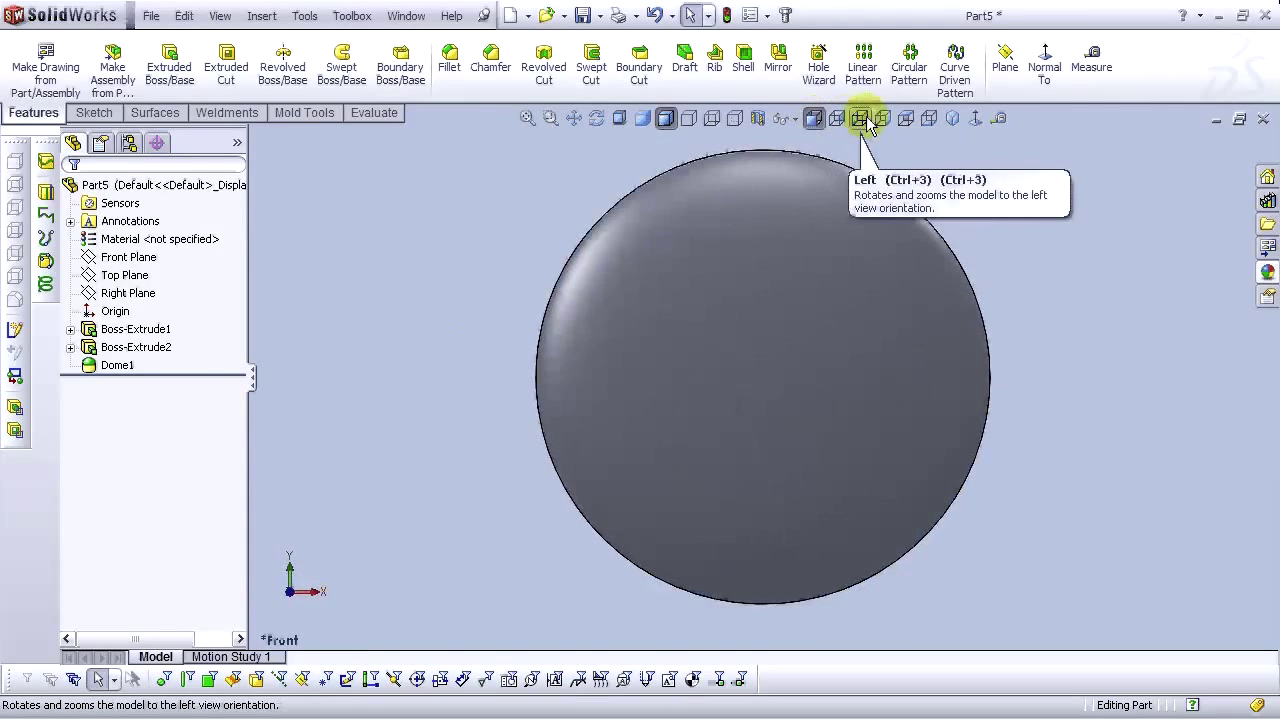
click(882, 118)
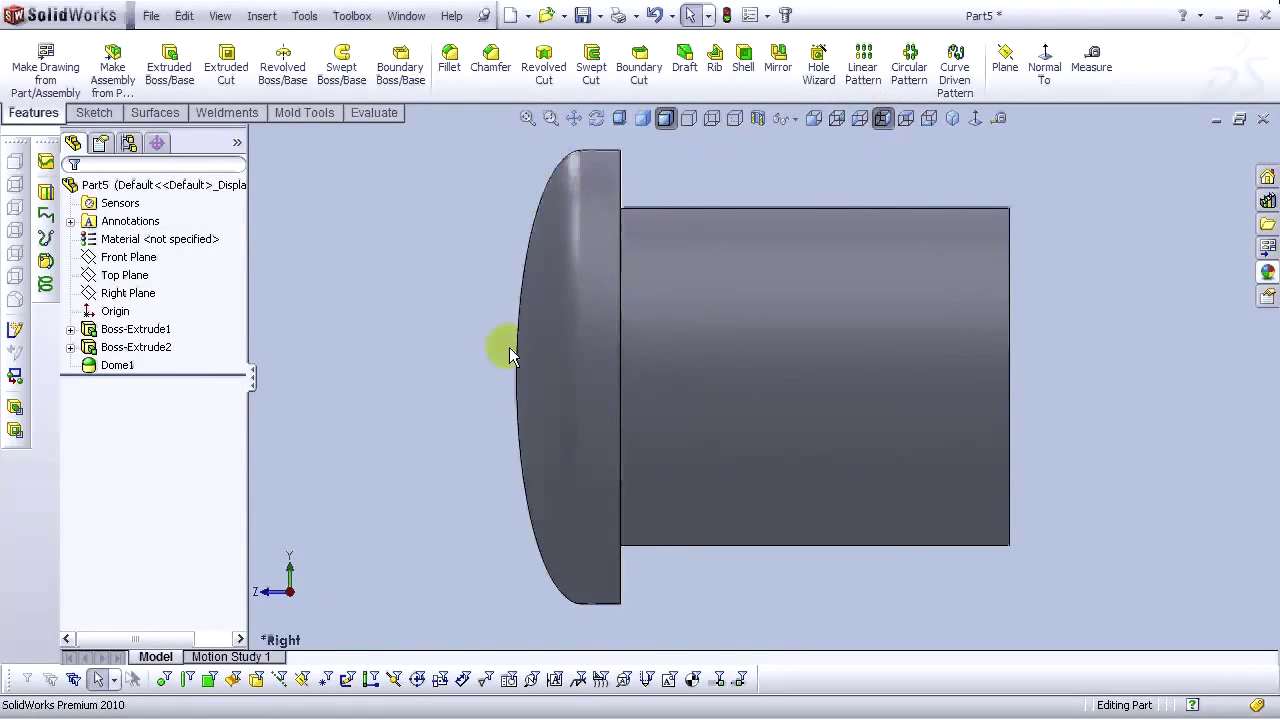
key(f)
middle_drag(758, 556, 727, 161)
click(452, 62)
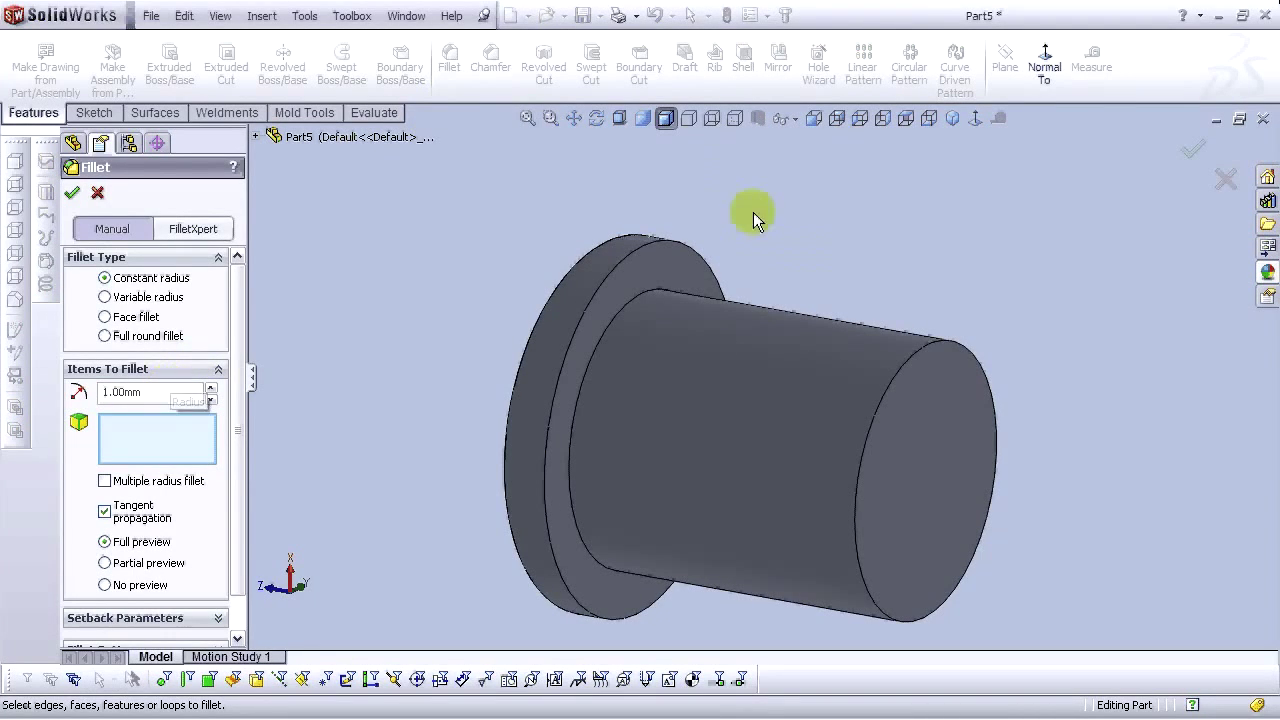
Round the two flange edges where the cylinder meets the flange with a 1 mm fillet
click(634, 302)
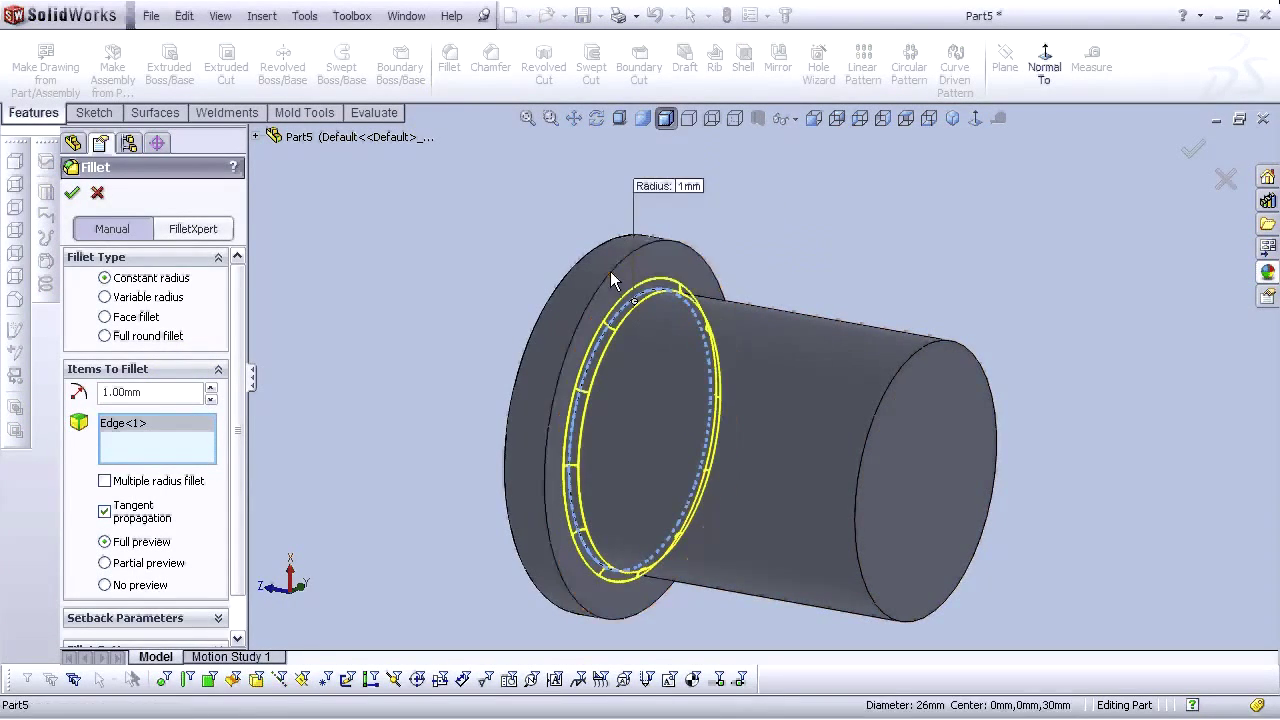
click(611, 272)
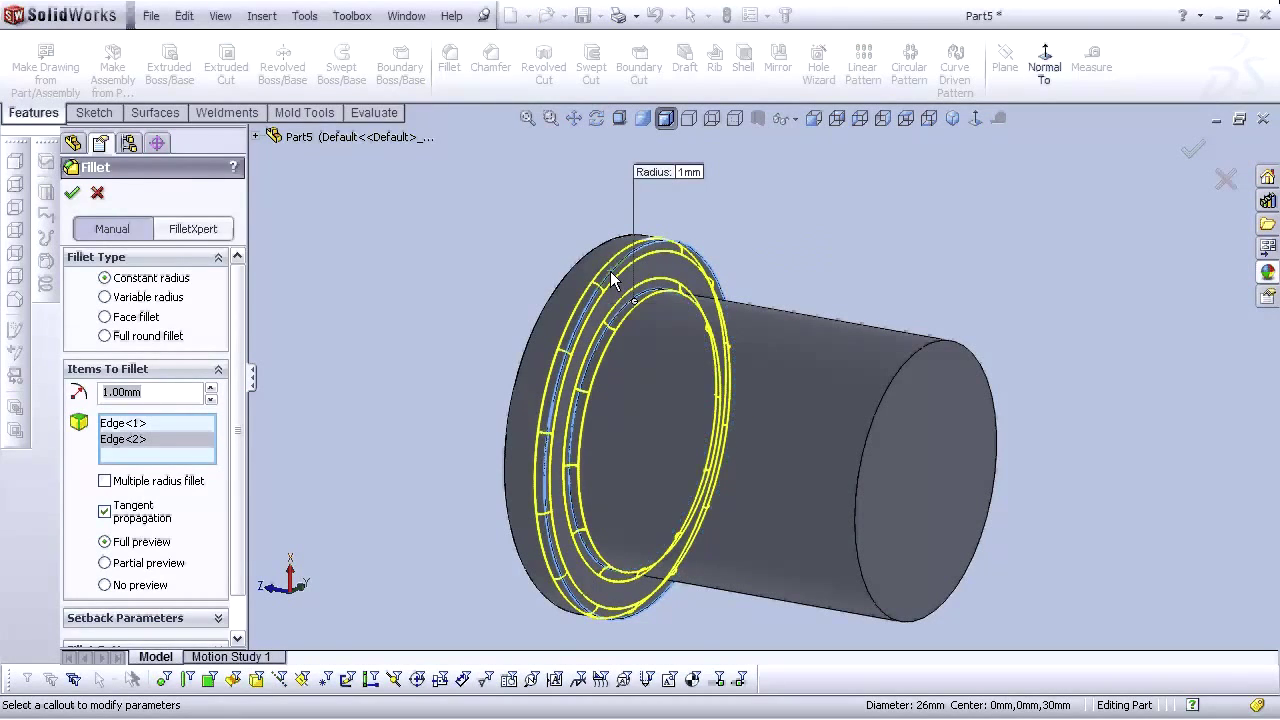
key(Return)
Chamfer the cylinder's far end edge by 1 mm and return to isometric view
click(510, 80)
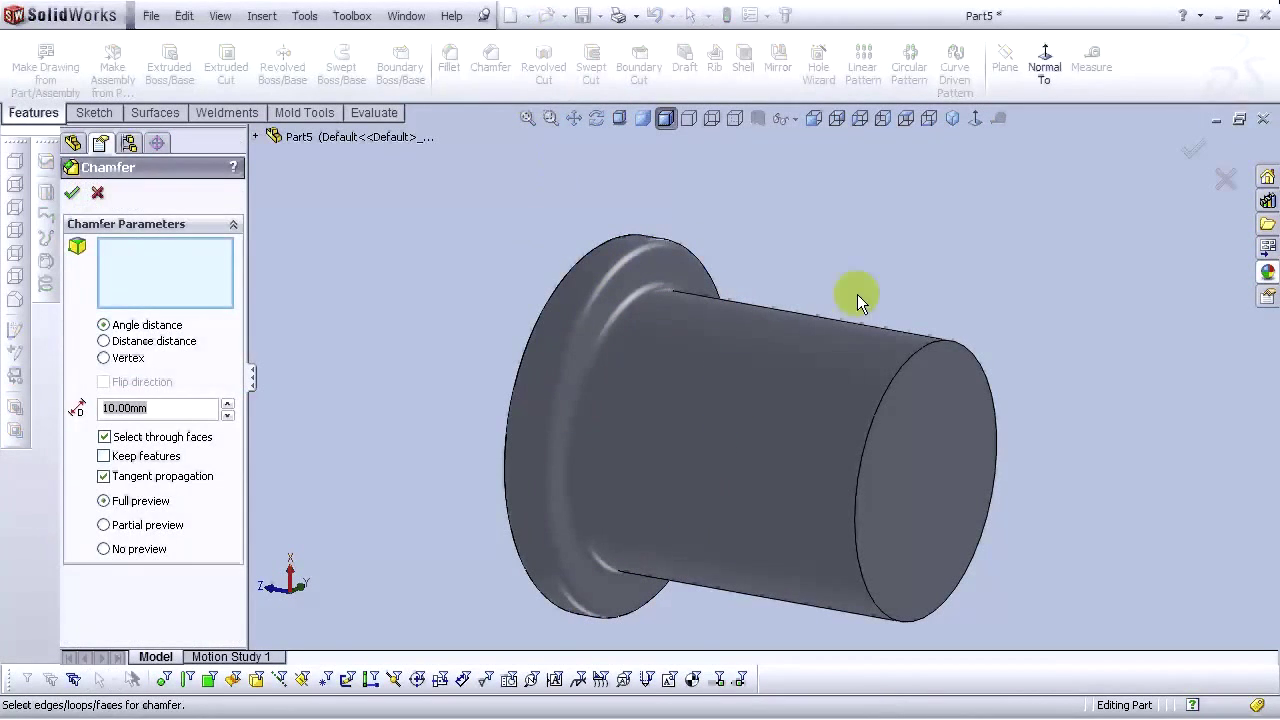
click(166, 409)
click(881, 394)
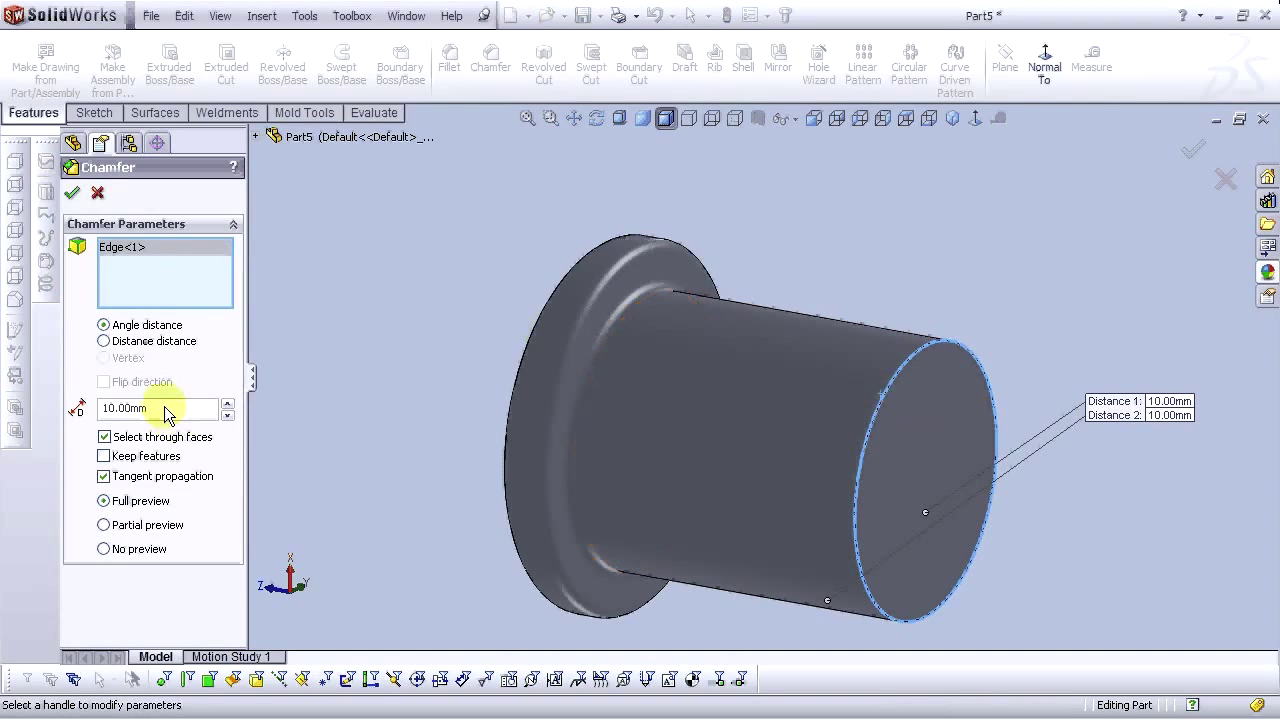
drag(205, 410, 62, 425)
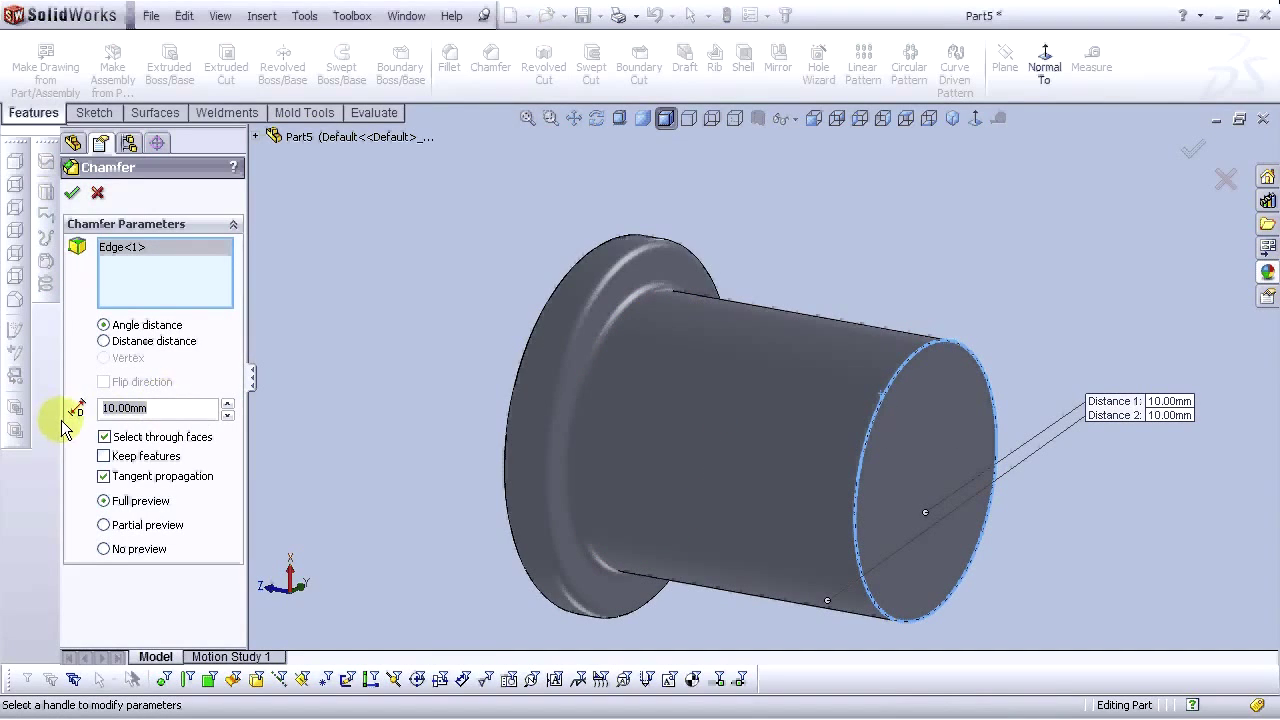
text(1)
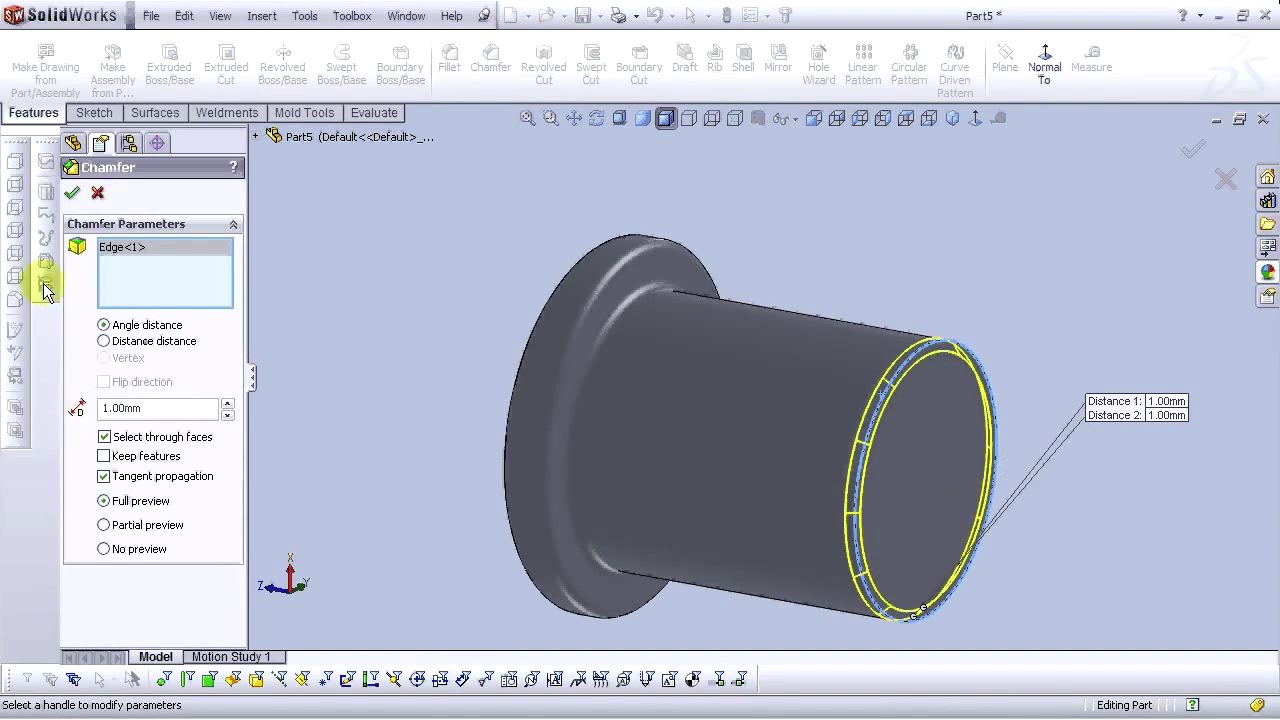
click(71, 192)
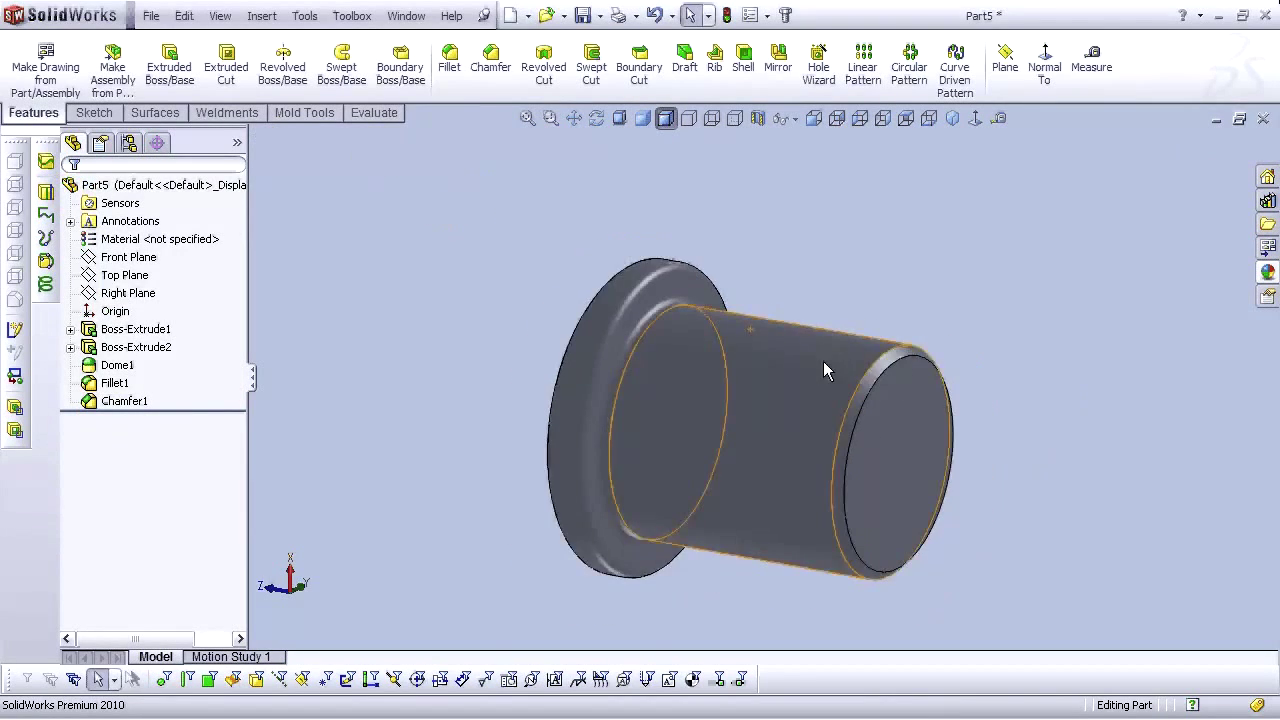
click(951, 119)
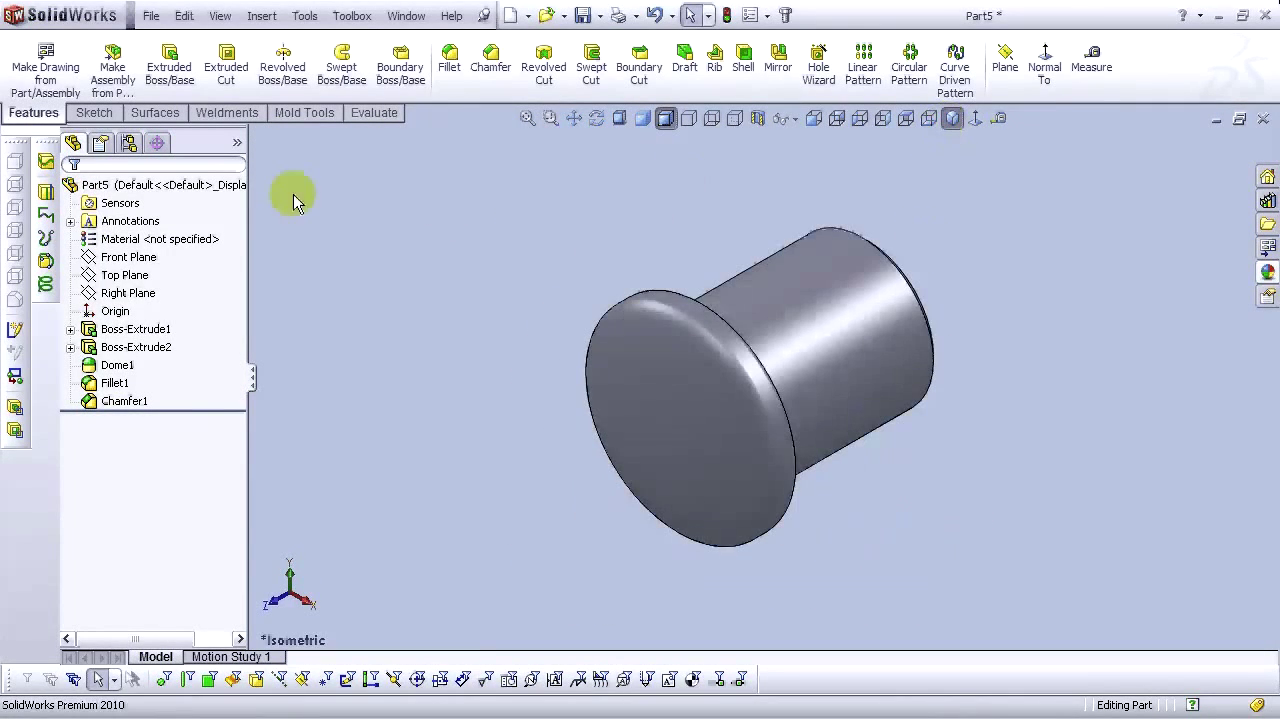
Assign PE High Density from the Plastics category of the material library to Part5
right_click(163, 238)
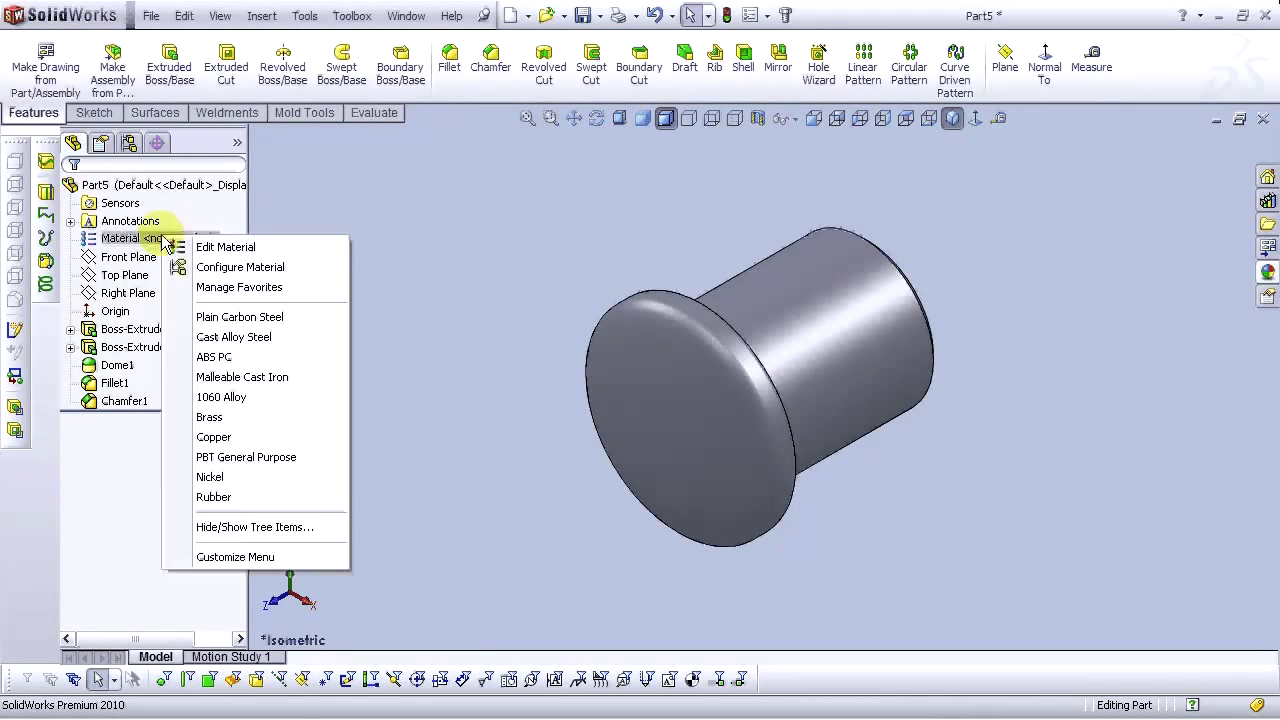
click(218, 250)
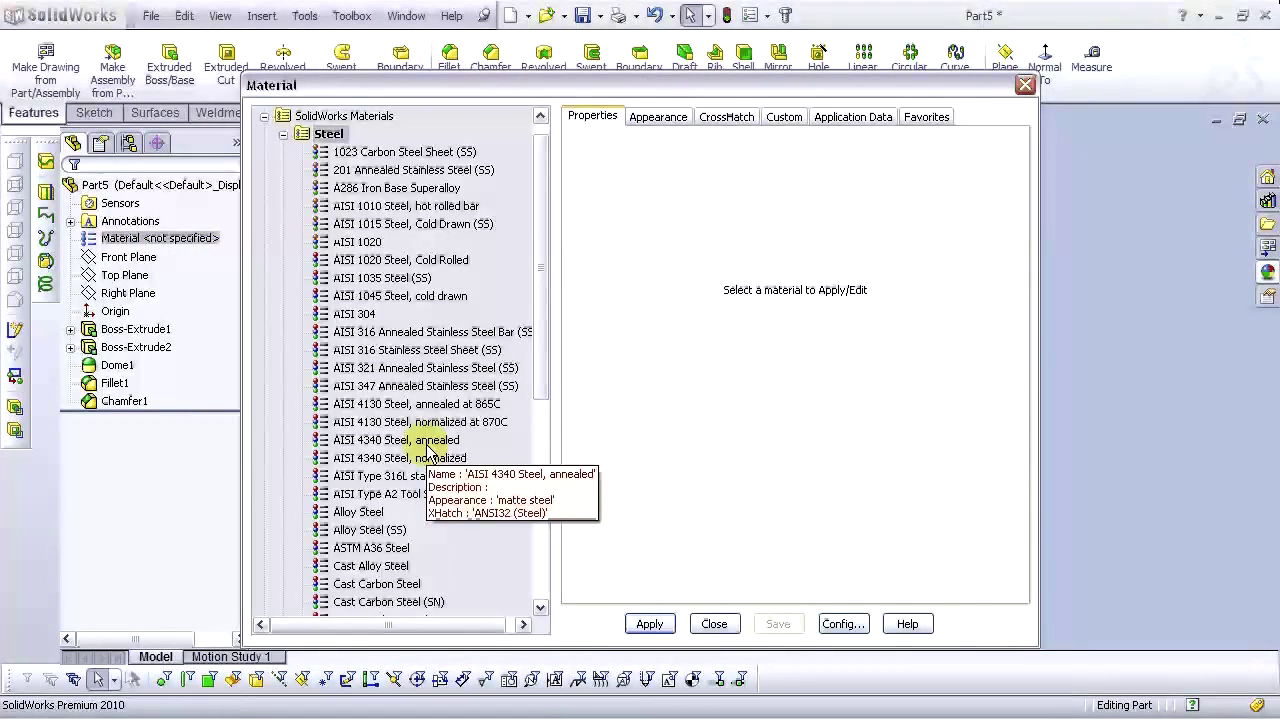
click(283, 134)
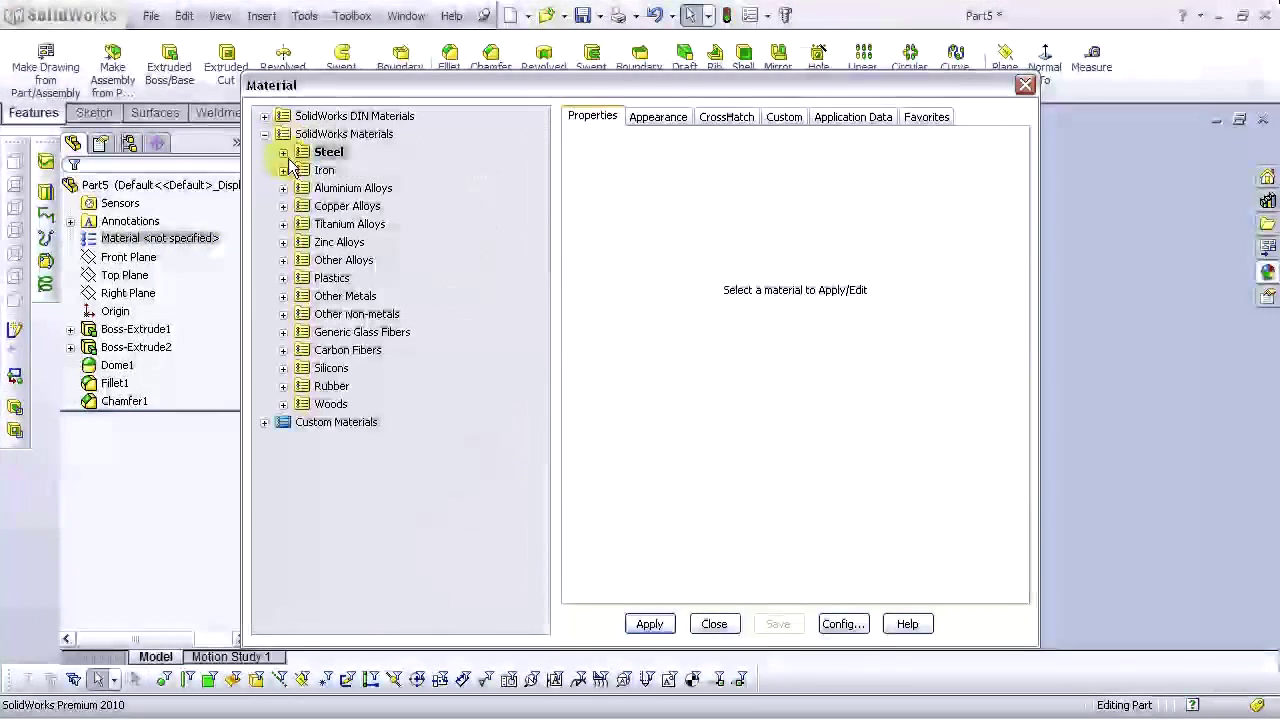
click(283, 278)
click(365, 387)
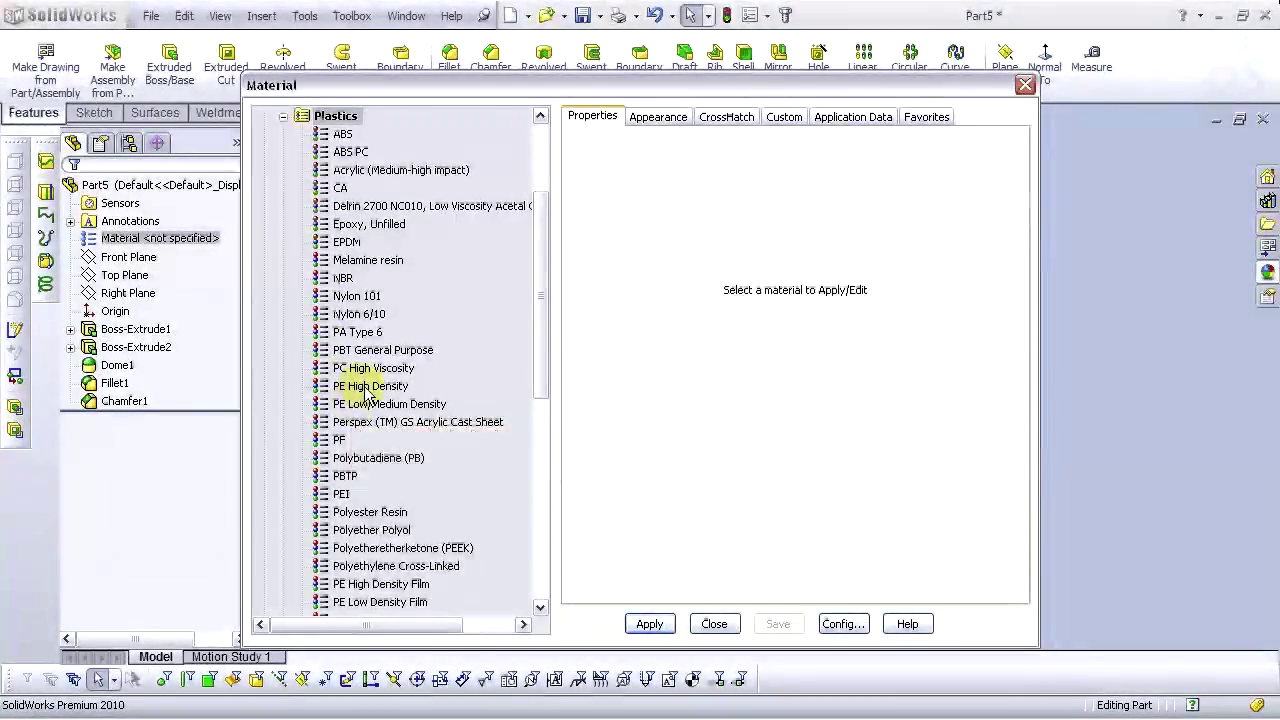
click(650, 624)
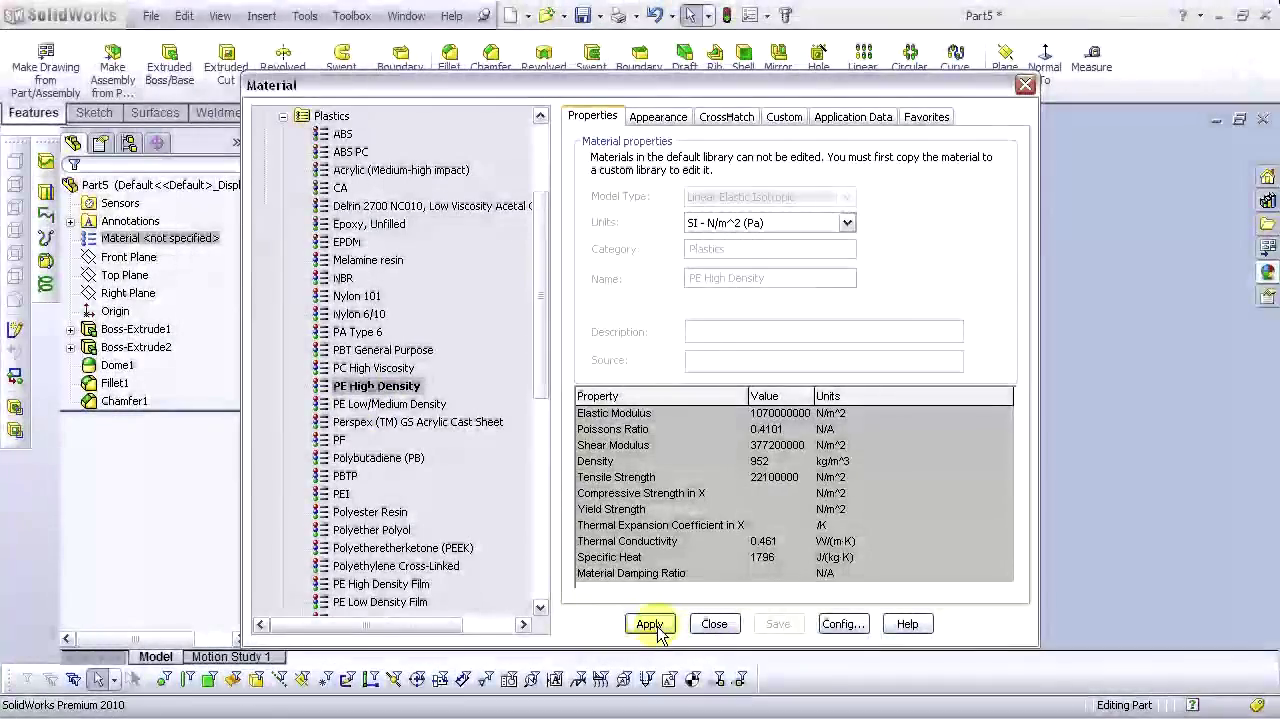
click(713, 624)
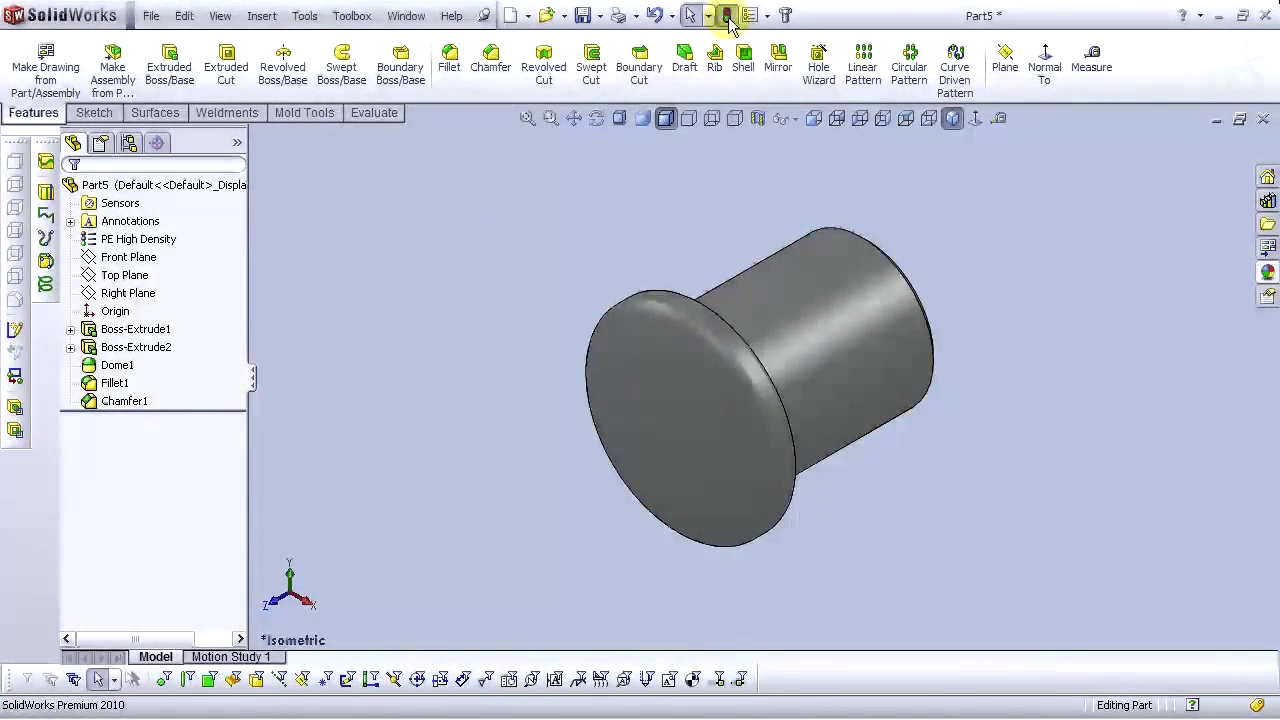
Save the part as Cap2.SLDPRT in the Guitar holder folder, overwriting the existing file
click(153, 17)
click(203, 179)
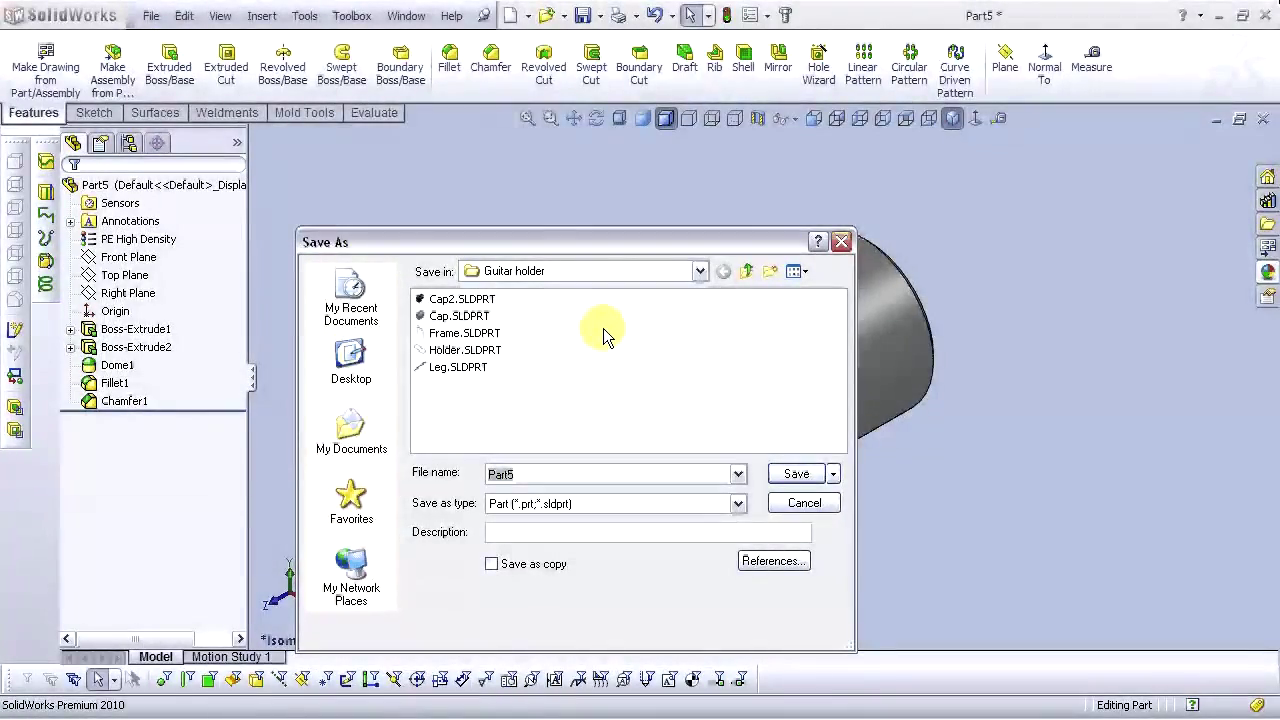
click(460, 300)
double_click(522, 476)
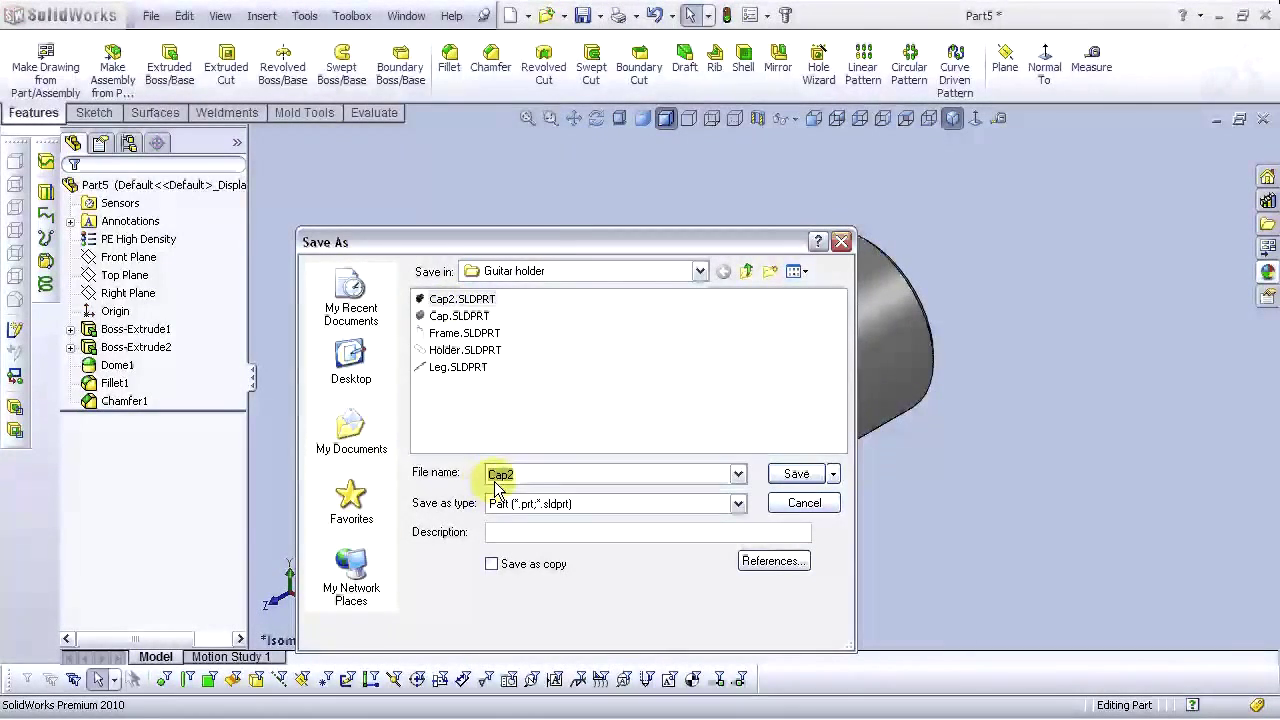
click(800, 474)
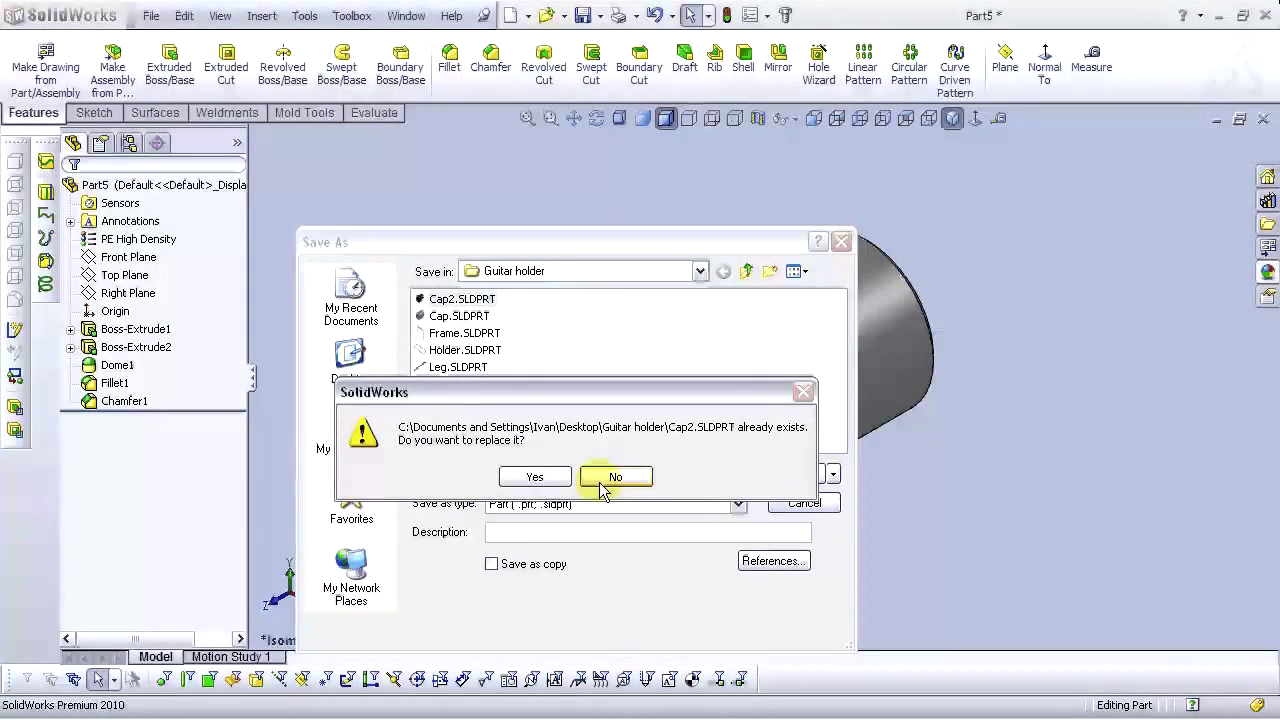
click(537, 484)
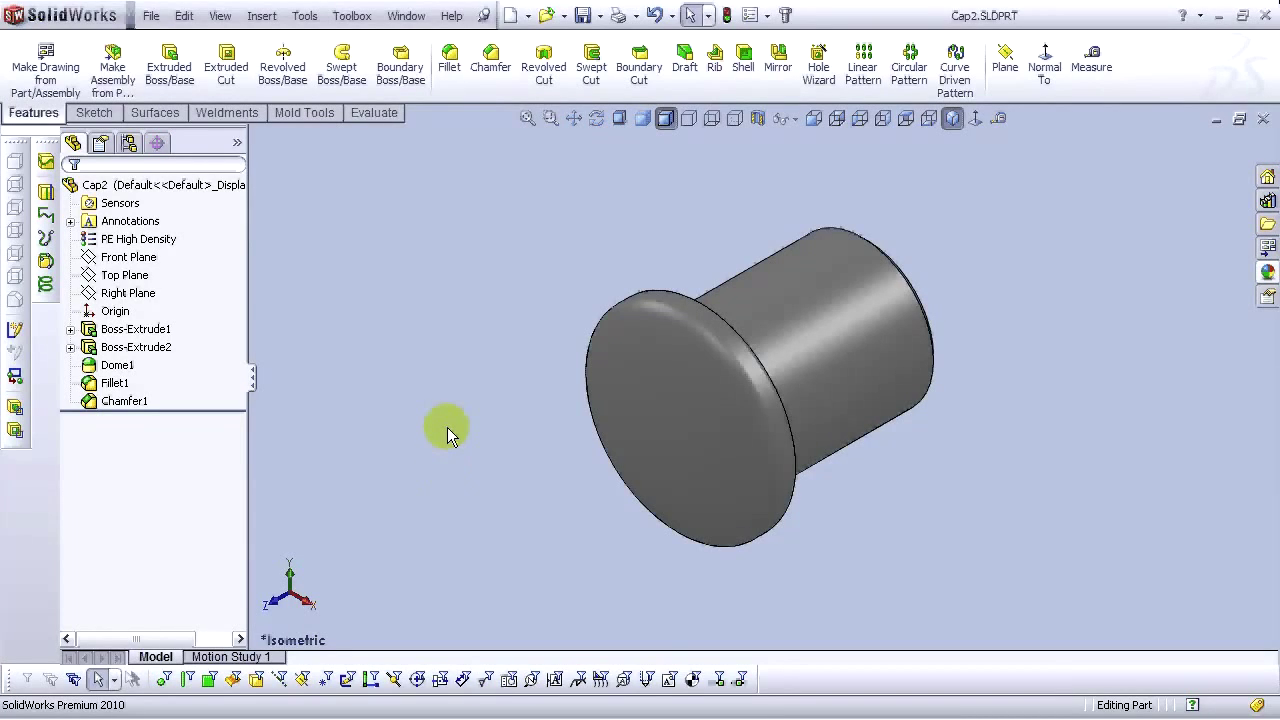
Create a new Assembly document, Assem1, and check the list of open document windows
click(511, 16)
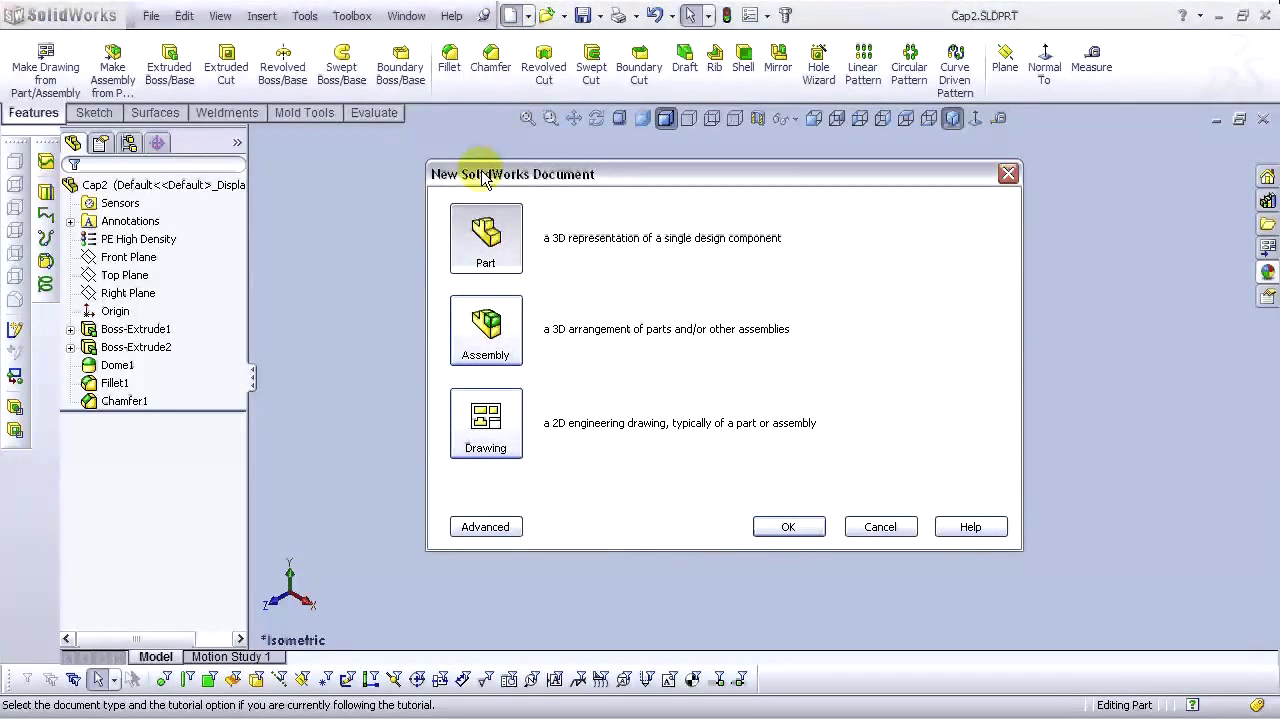
click(491, 343)
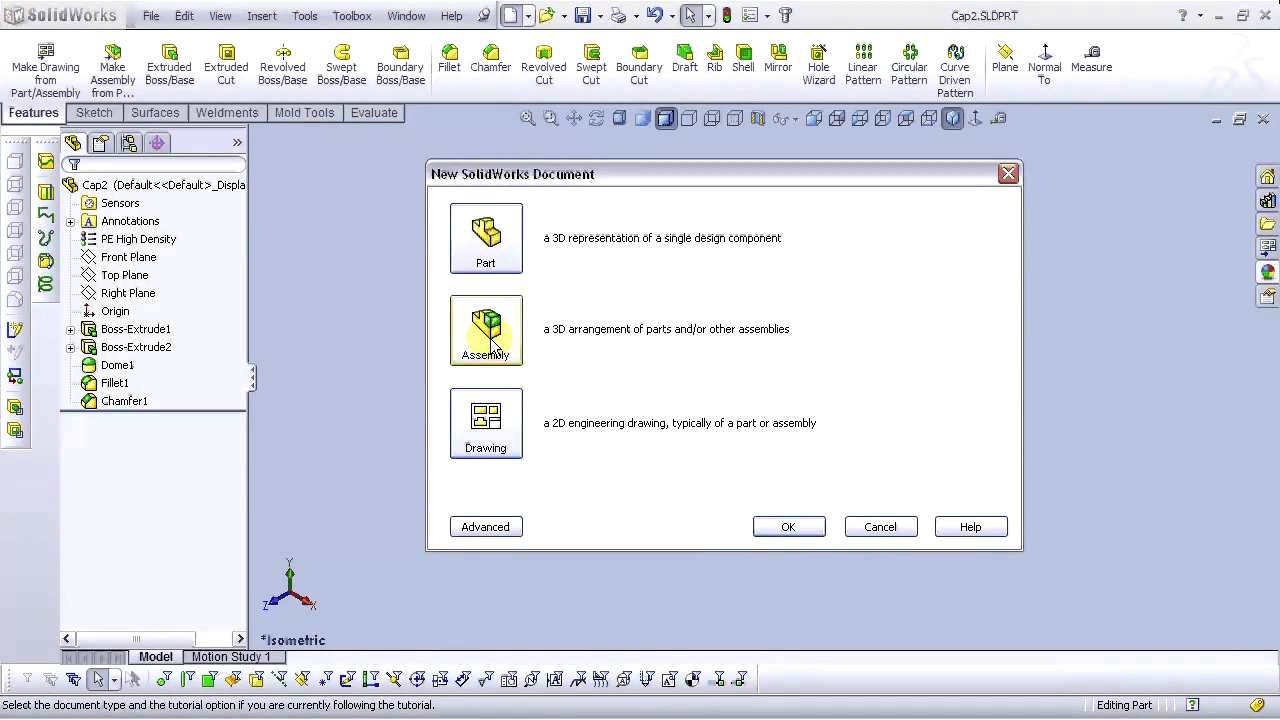
click(788, 527)
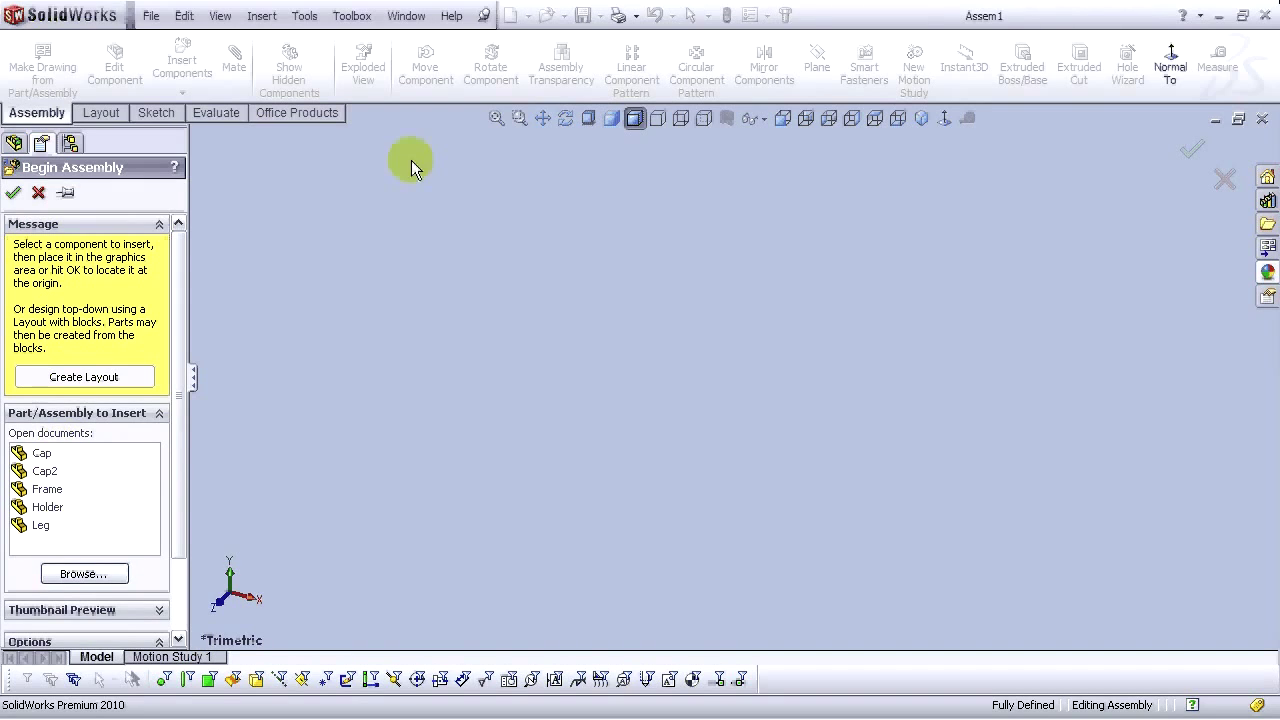
click(406, 16)
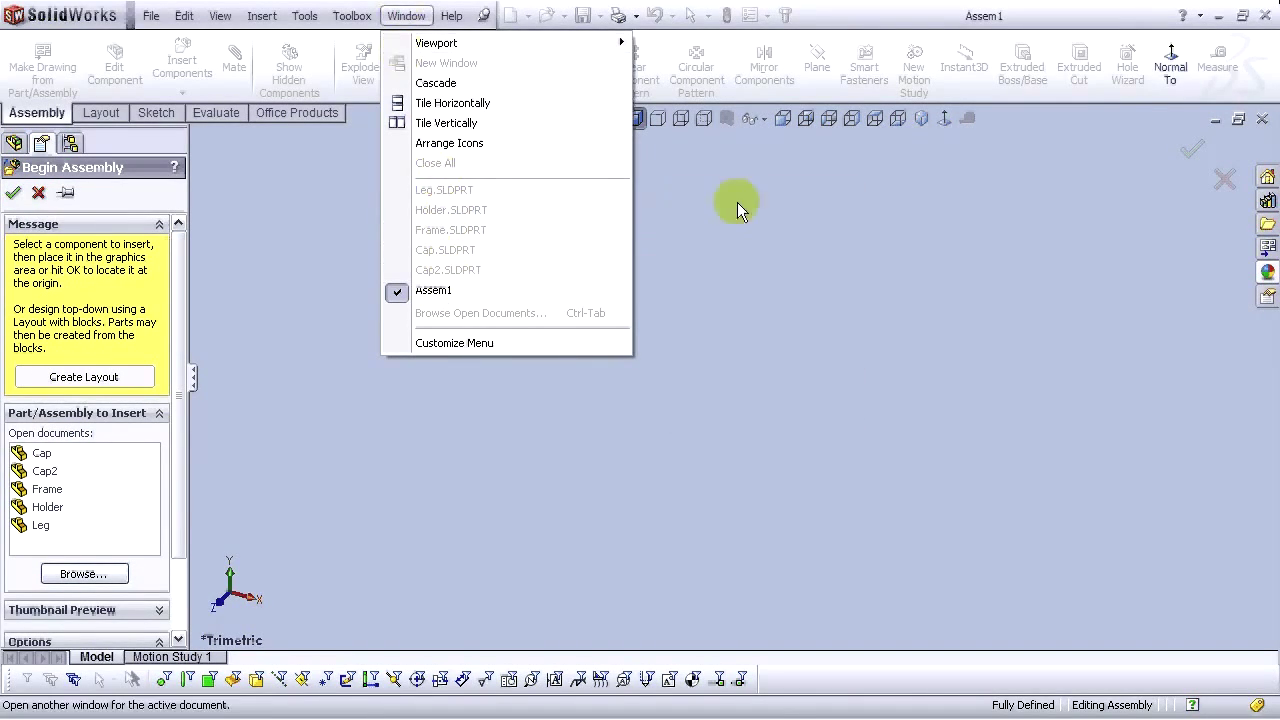
Insert the Leg, Holder and Frame parts into the assembly from the open documents
click(135, 197)
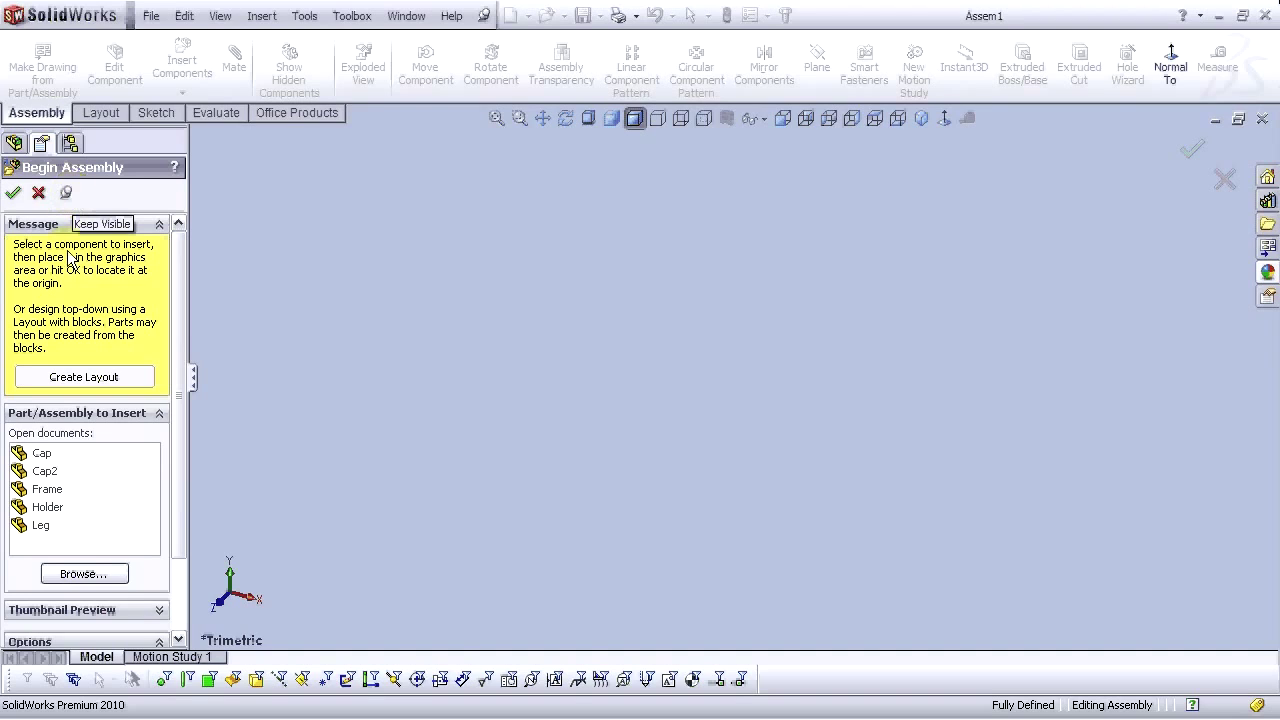
click(43, 526)
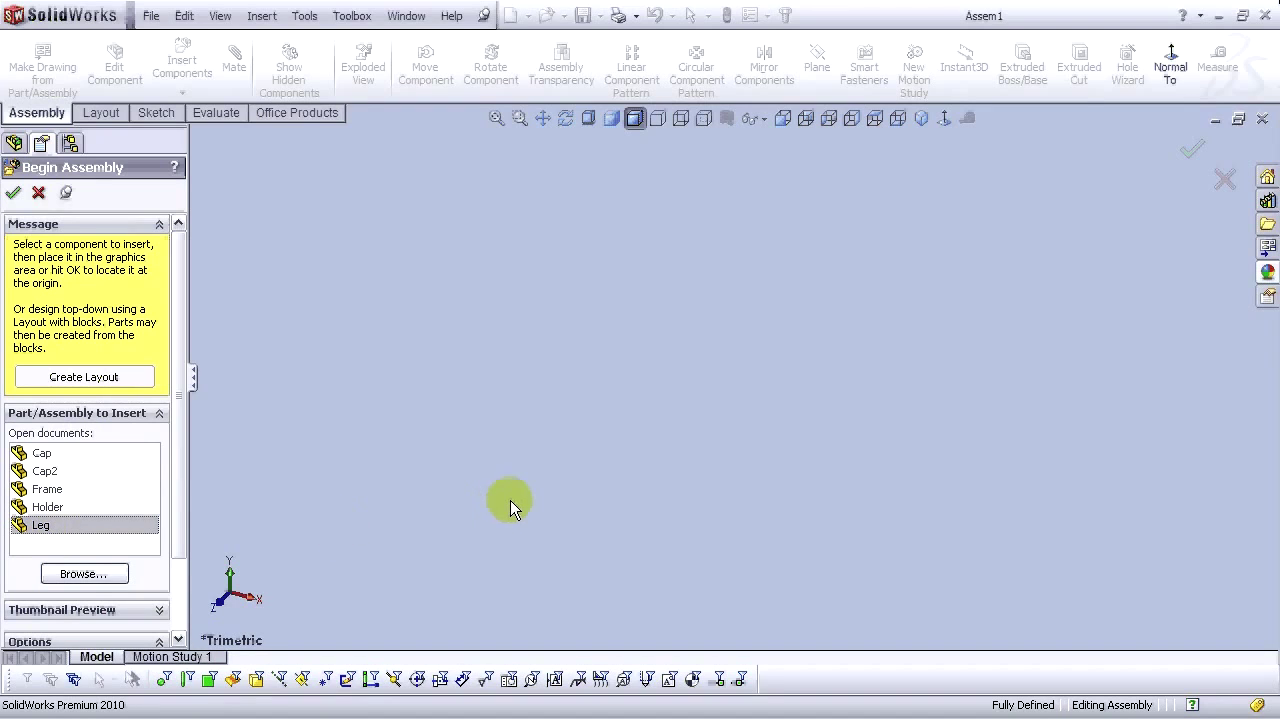
click(713, 424)
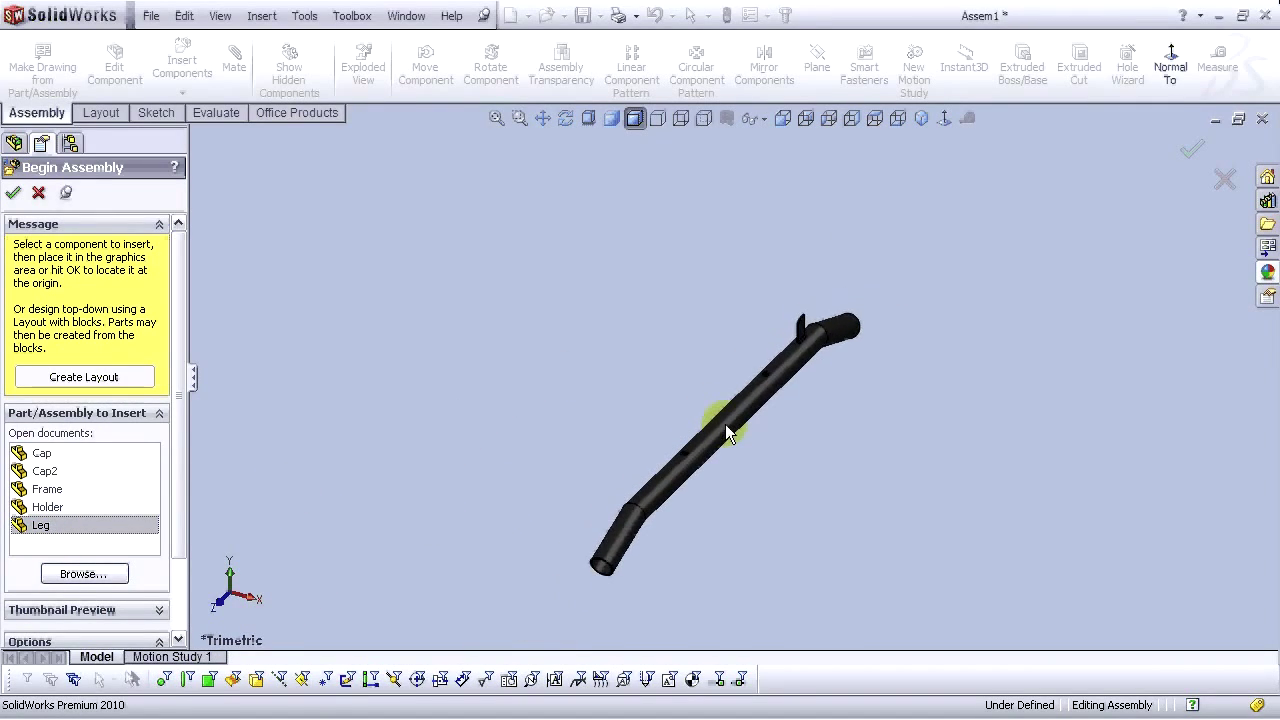
click(55, 512)
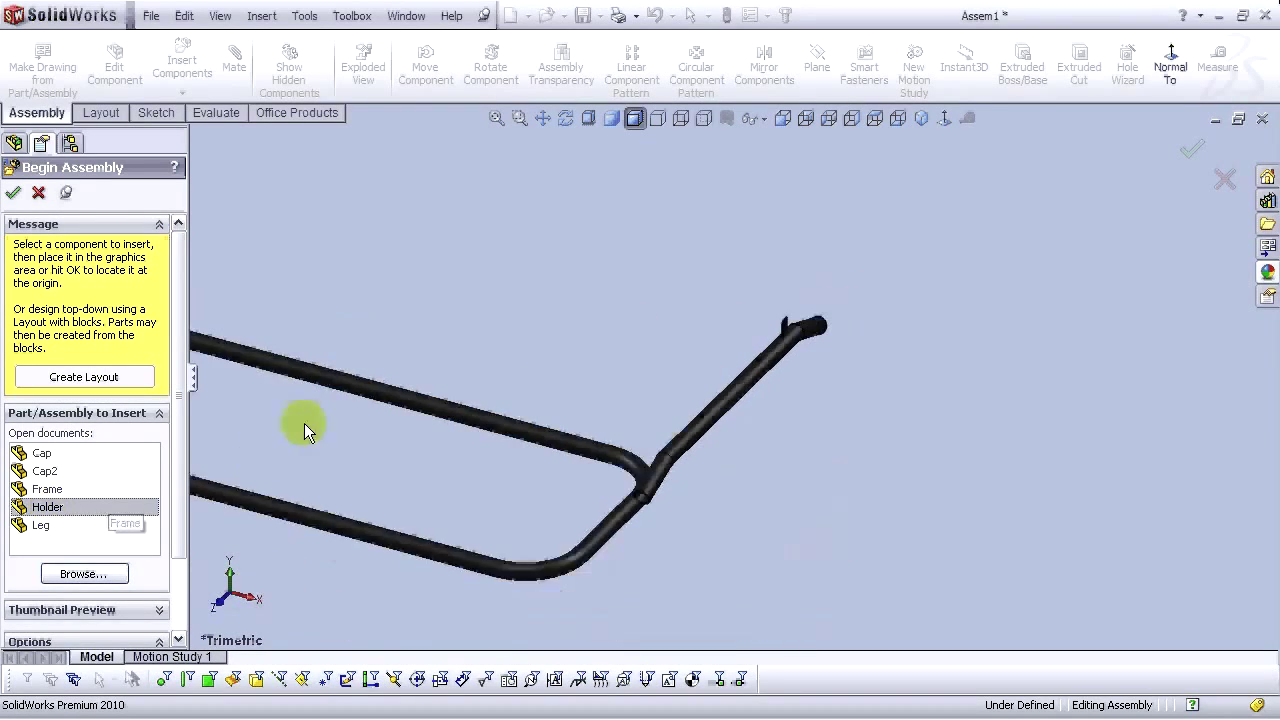
scroll(410, 290, up, 4)
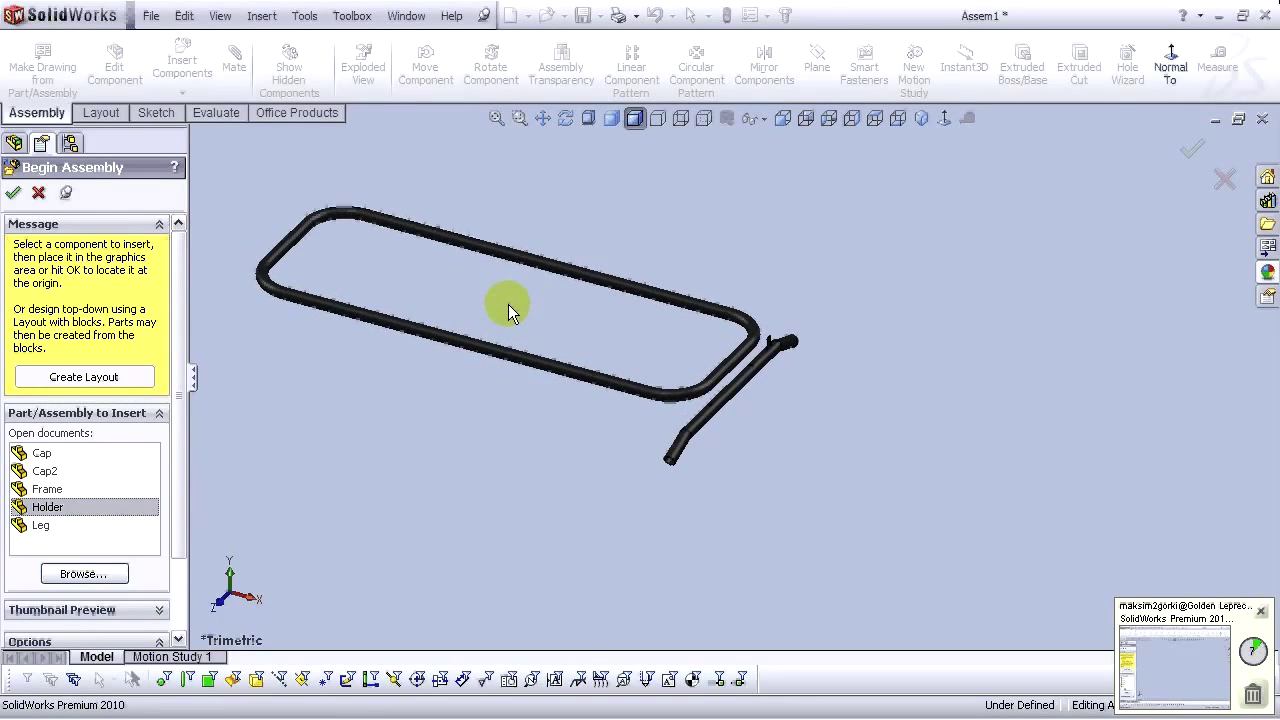
click(47, 489)
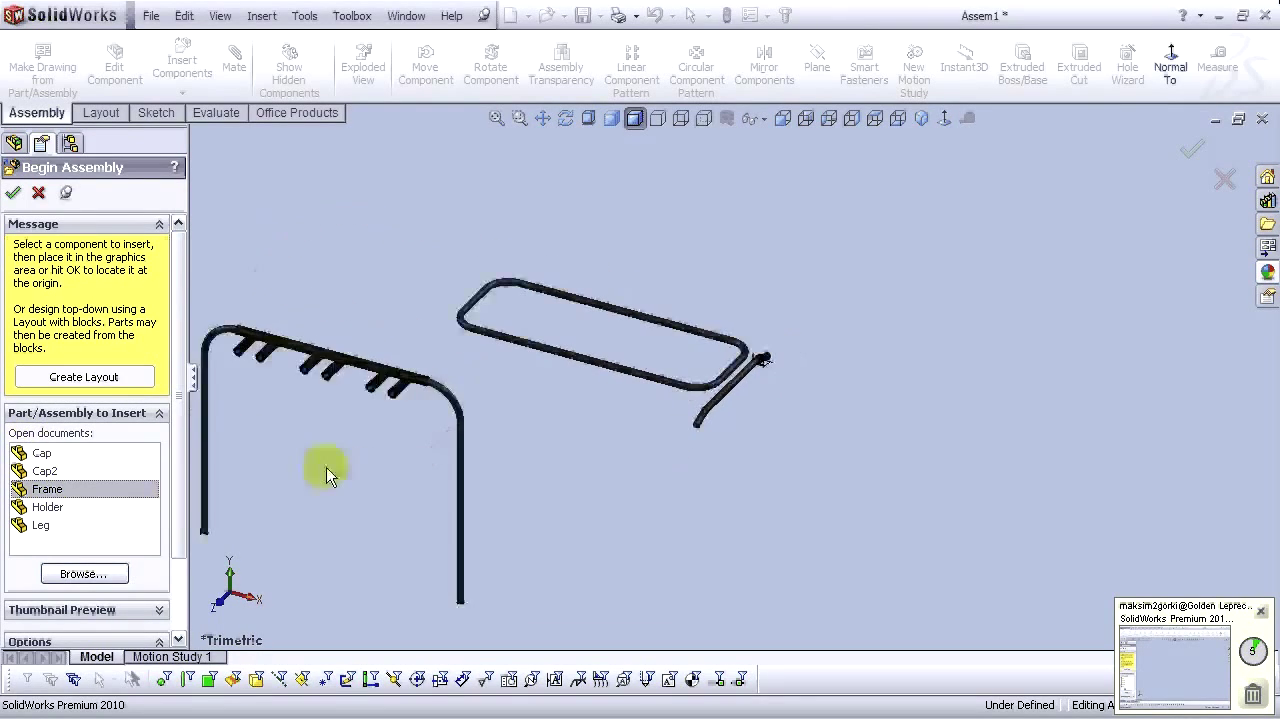
click(625, 206)
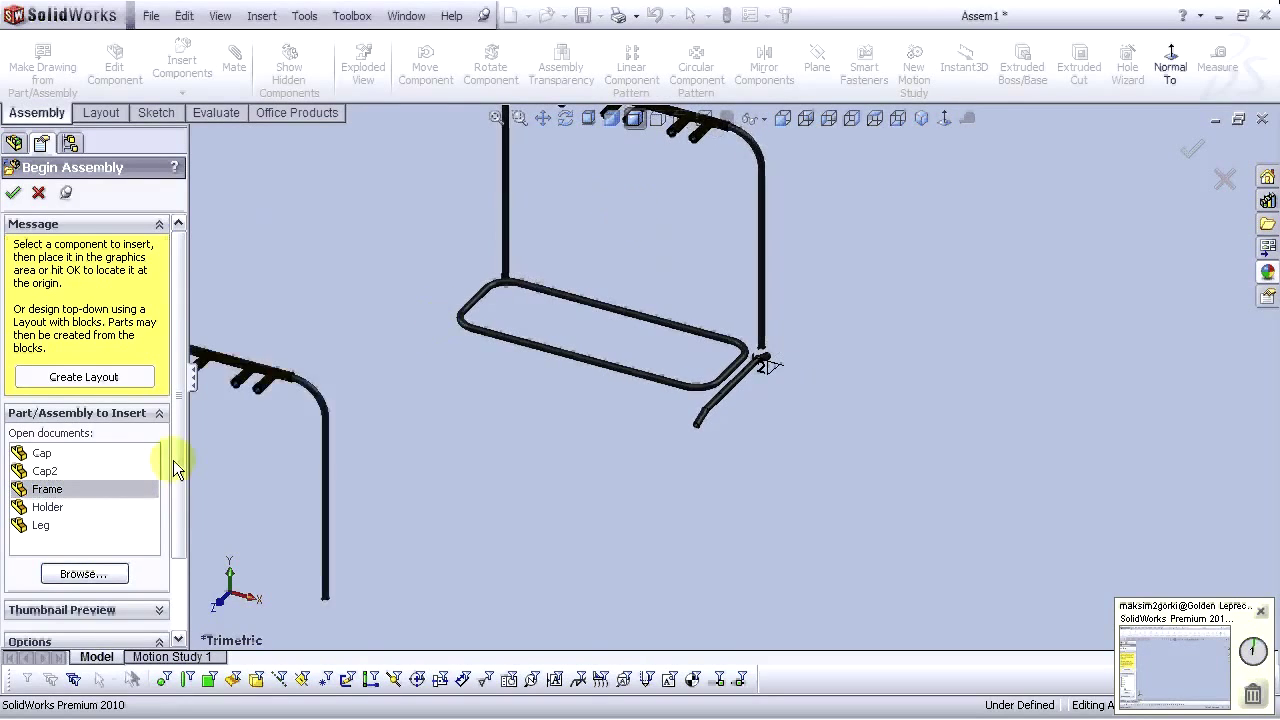
Add Cap2 and two Cap components near the leg's lower and upper ends, then finish inserting
scroll(457, 443, up, 3)
scroll(280, 508, down, 4)
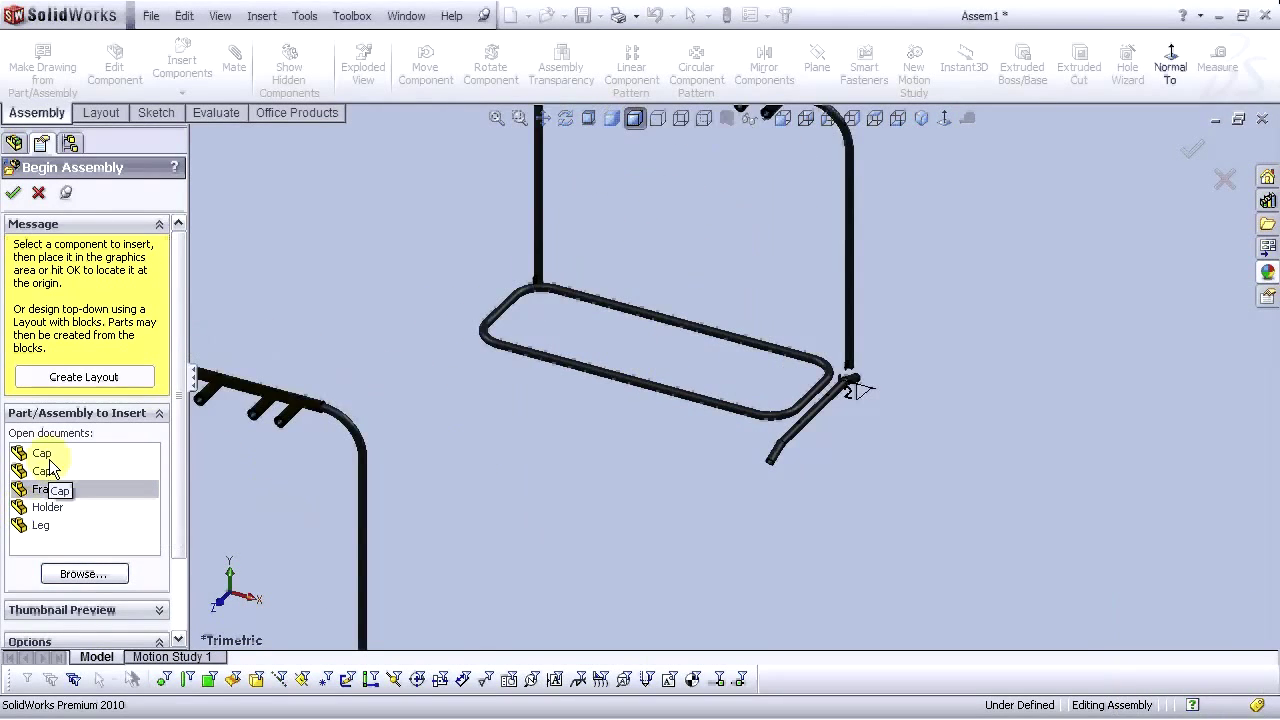
click(48, 474)
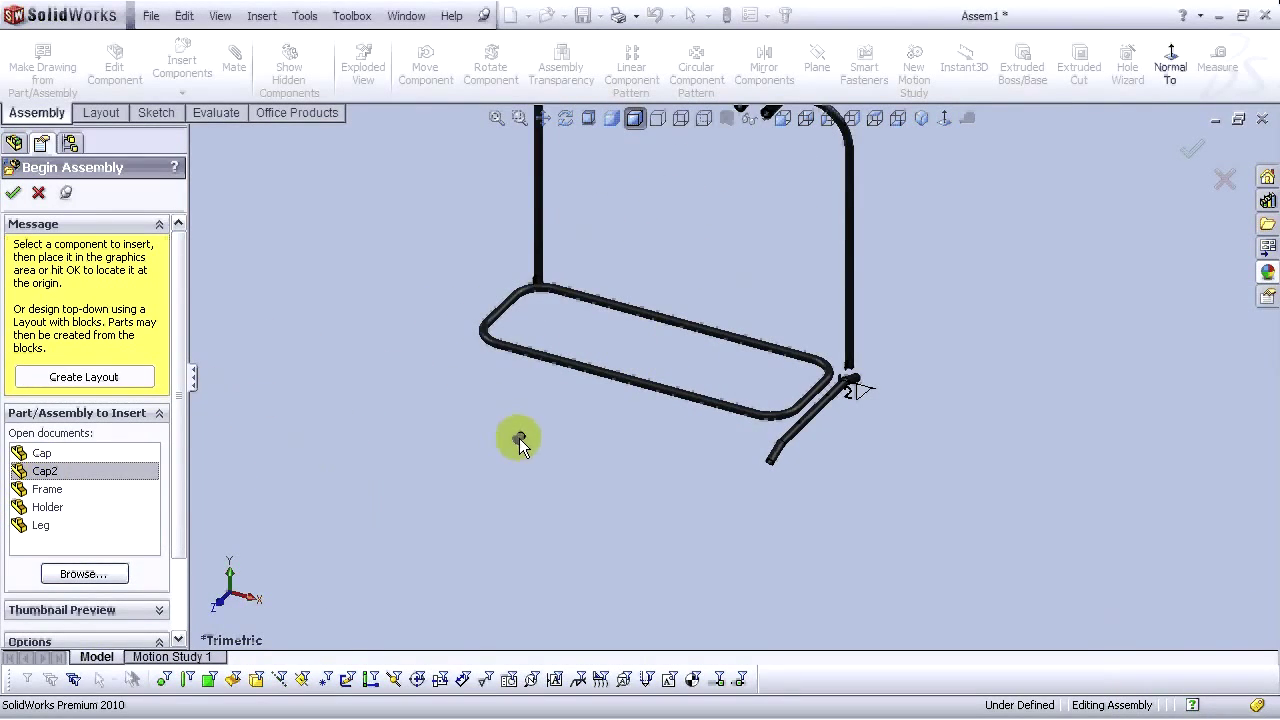
scroll(519, 438, up, 3)
scroll(600, 360, down, 4)
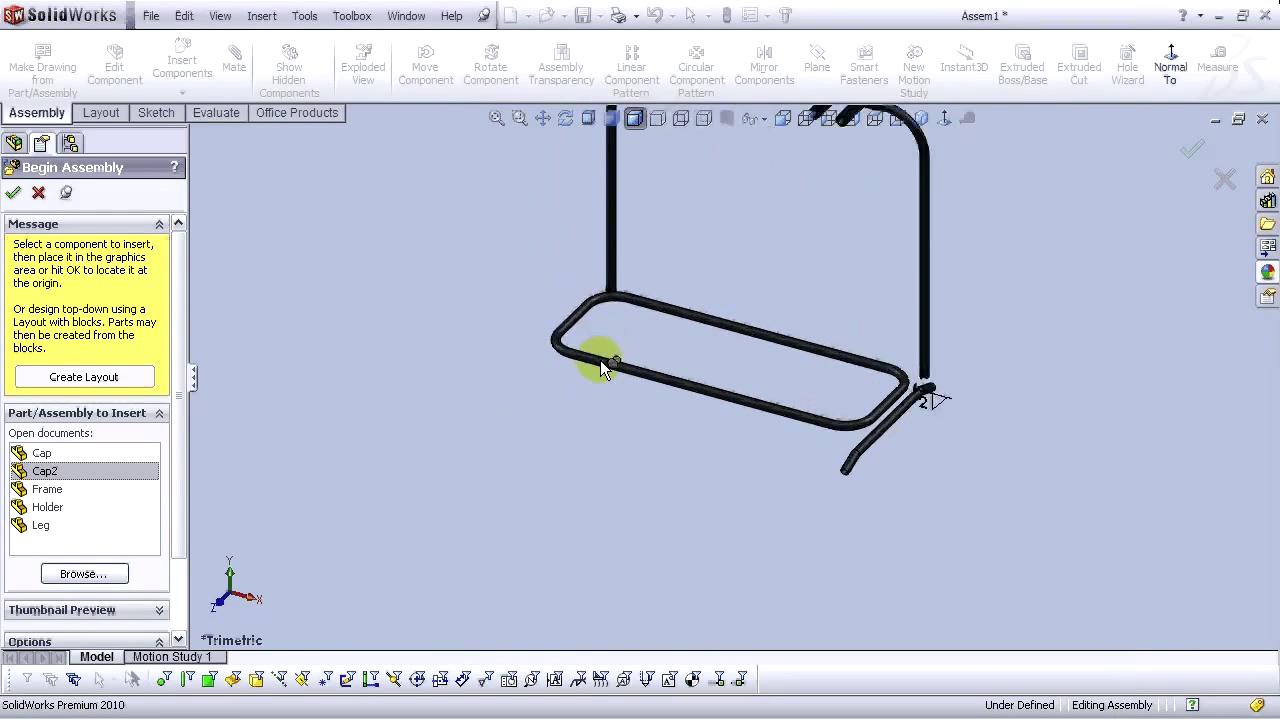
scroll(600, 360, up, 3)
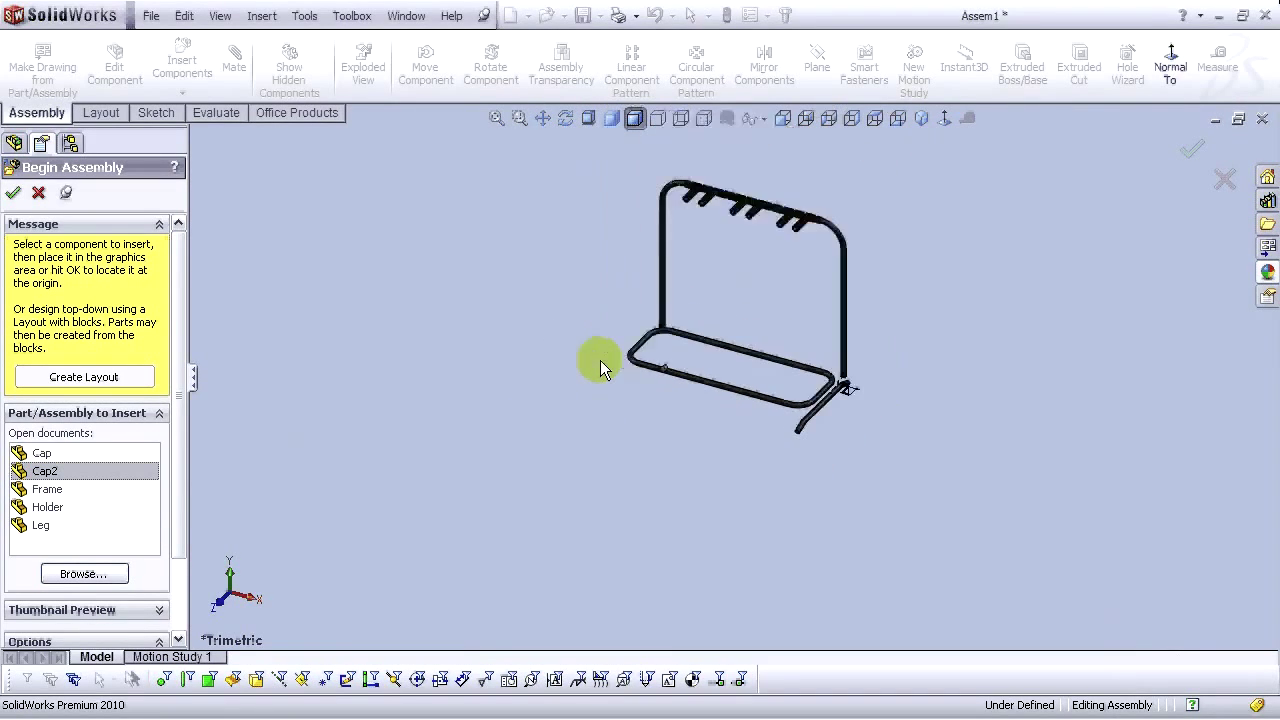
scroll(603, 250, down, 5)
scroll(603, 250, down, 2)
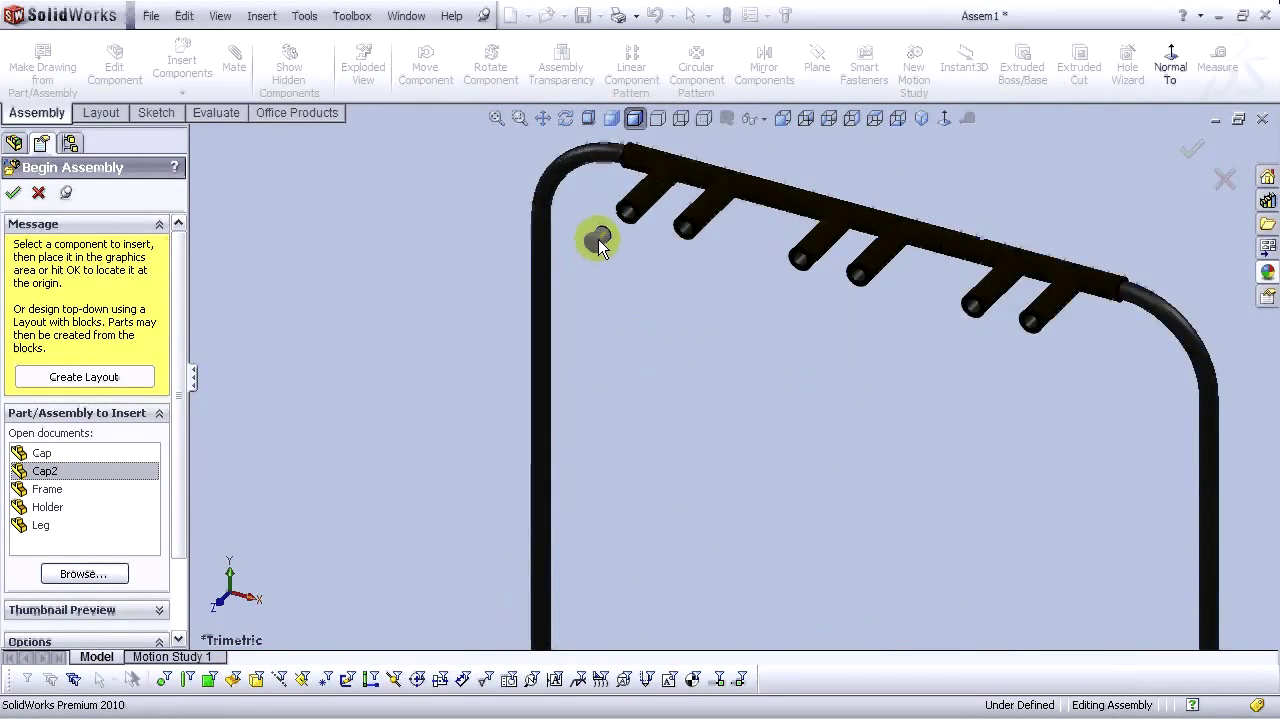
click(34, 455)
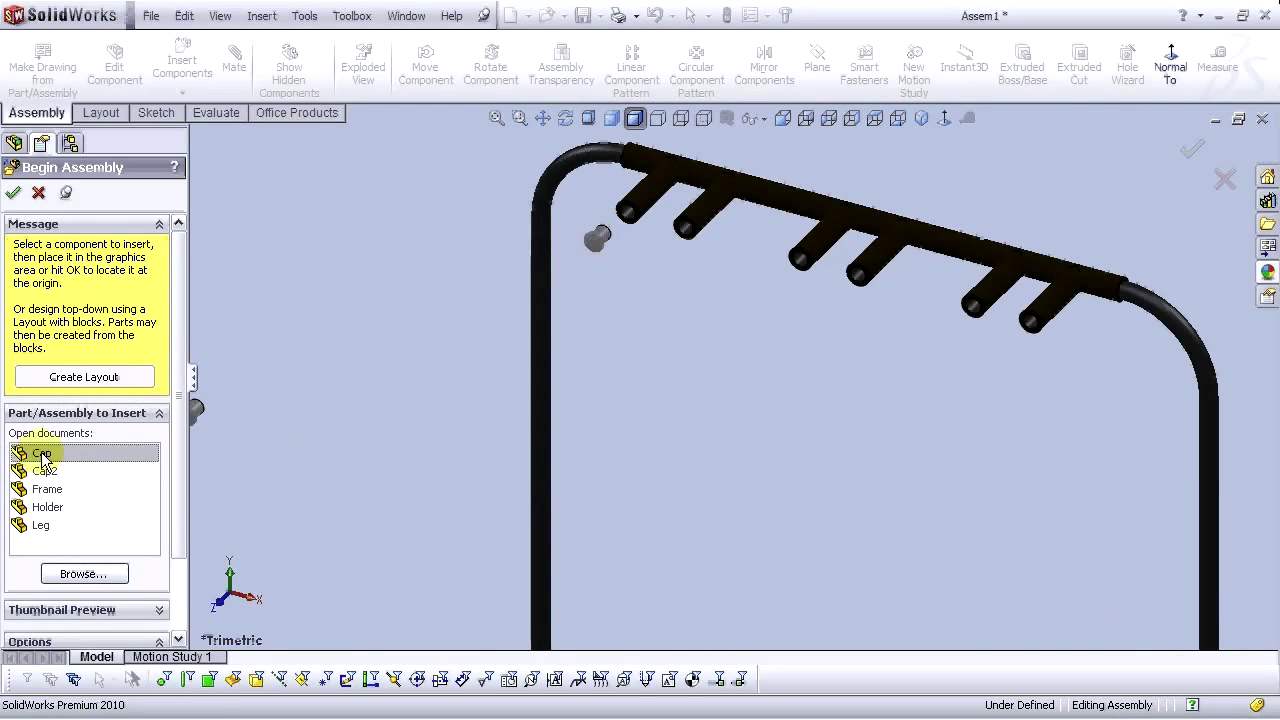
scroll(442, 456, up, 3)
scroll(845, 599, down, 5)
click(843, 613)
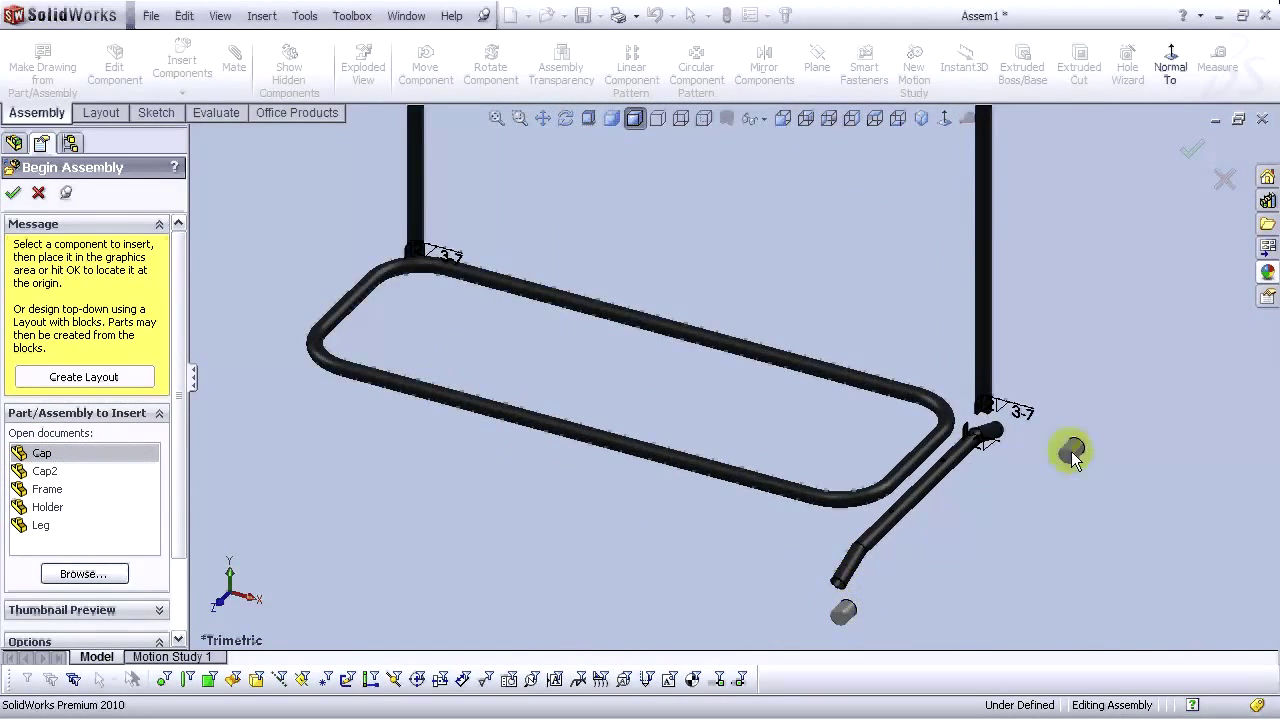
click(1051, 445)
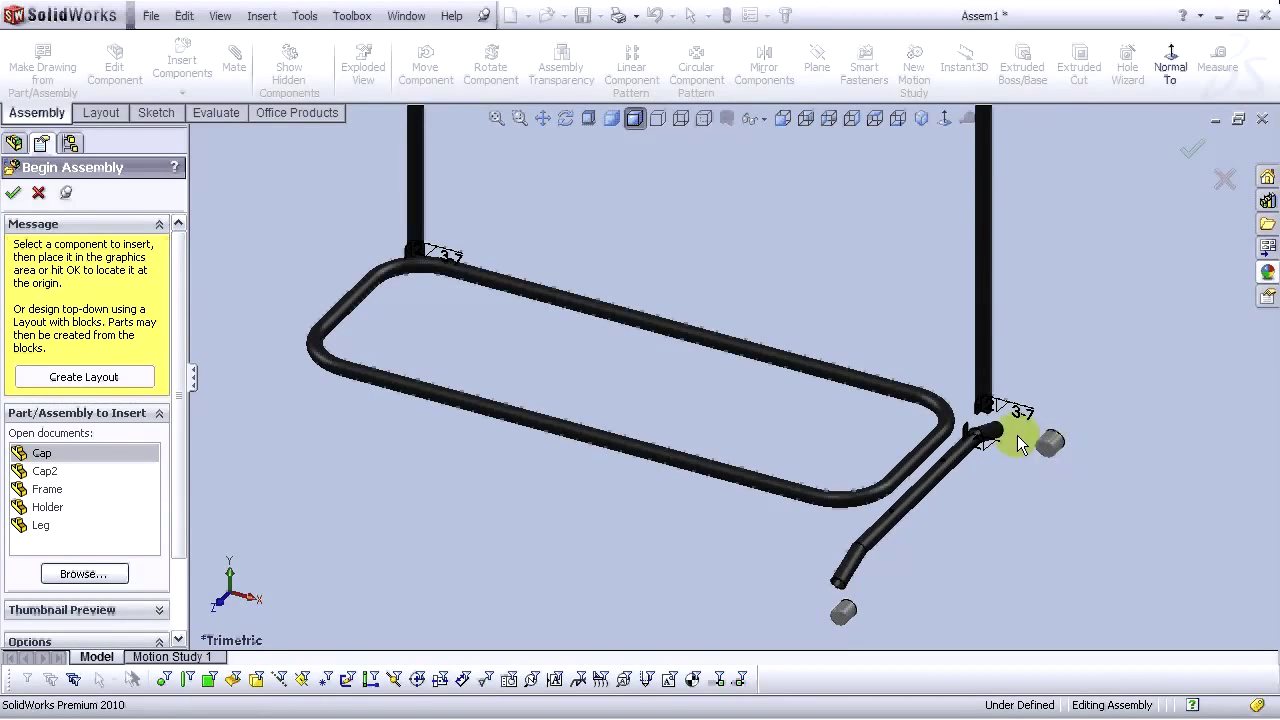
click(13, 193)
Zoom and orbit around the assembled rack to inspect it, then start the Mate tool
scroll(733, 470, up, 5)
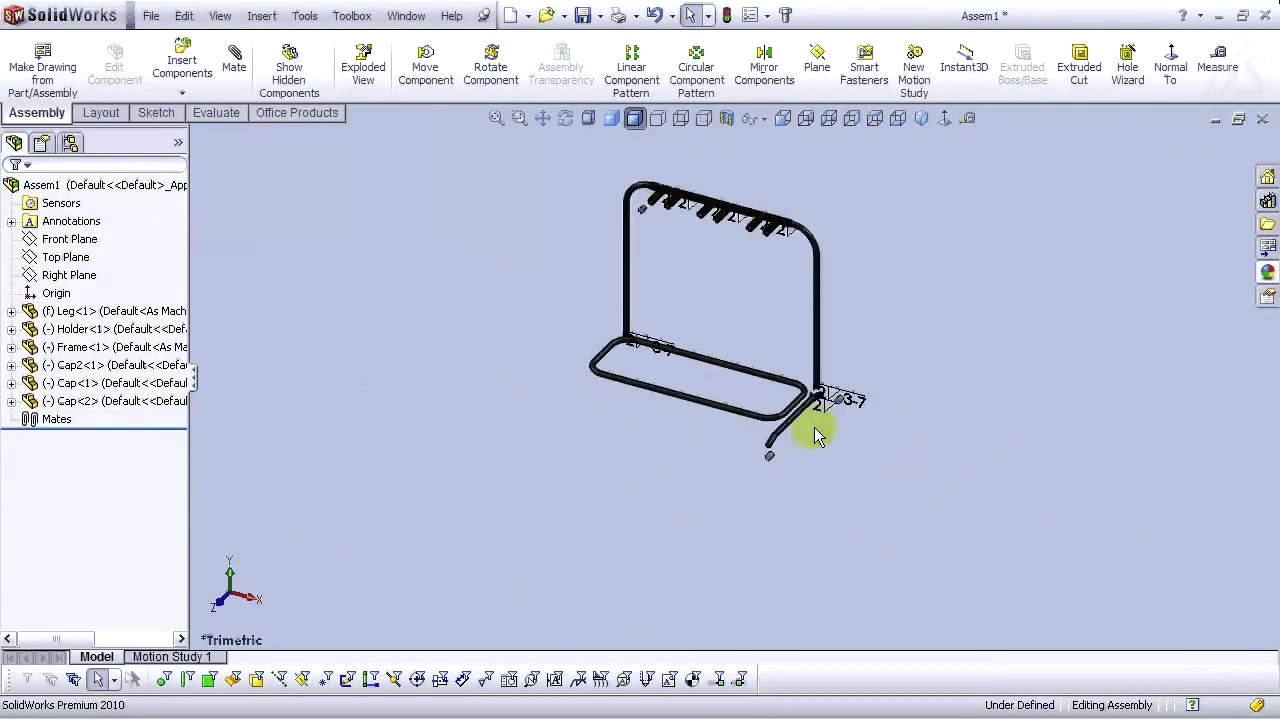
middle_drag(814, 409, 790, 308)
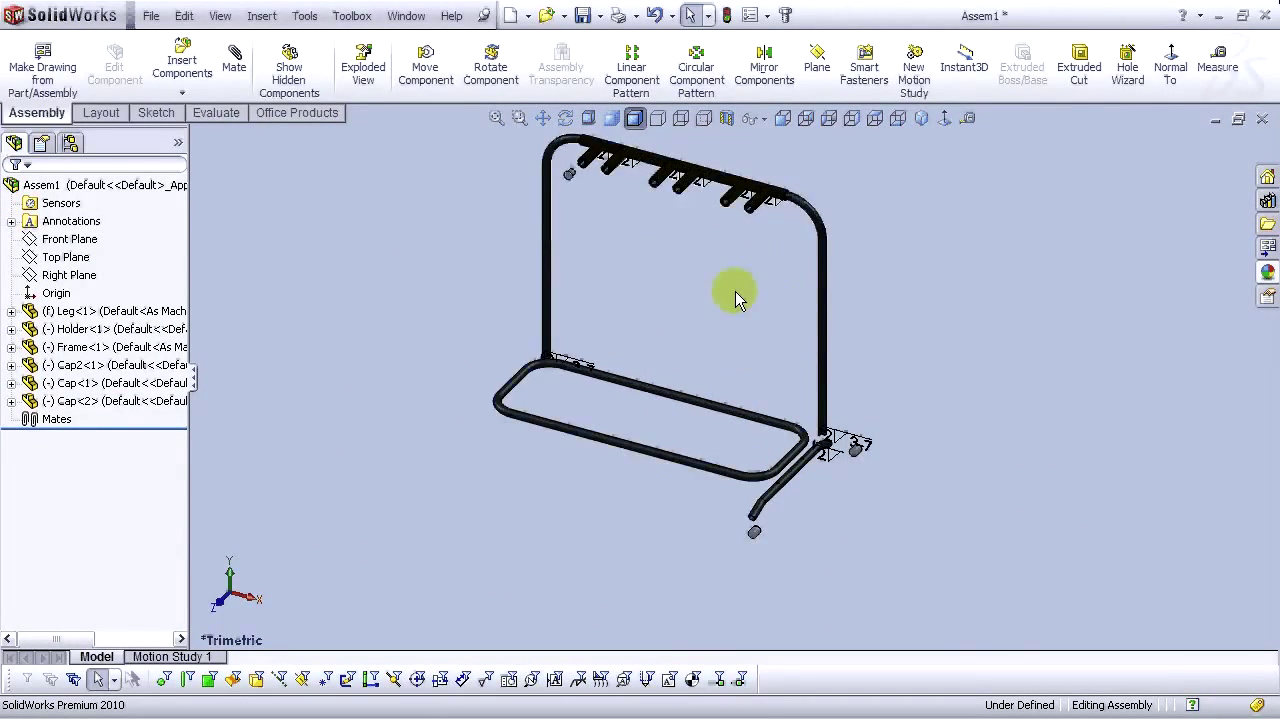
scroll(743, 207, down, 3)
scroll(757, 366, up, 4)
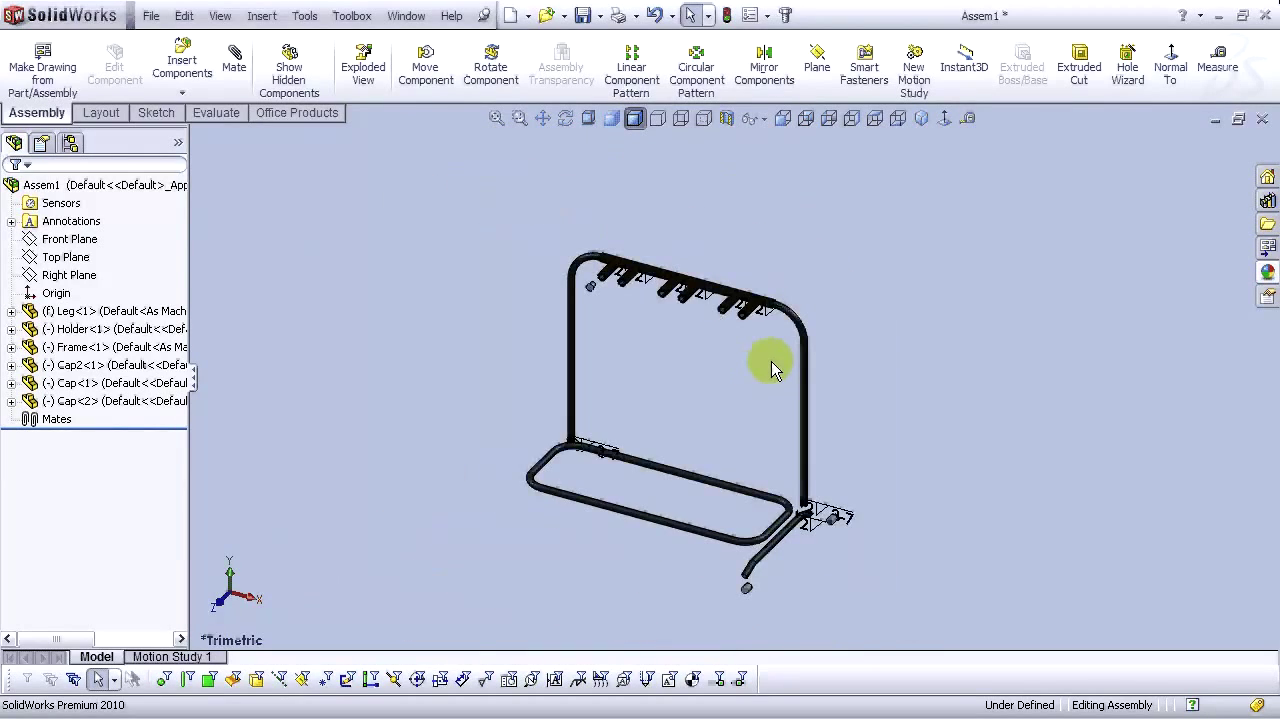
scroll(651, 306, down, 6)
scroll(798, 505, up, 5)
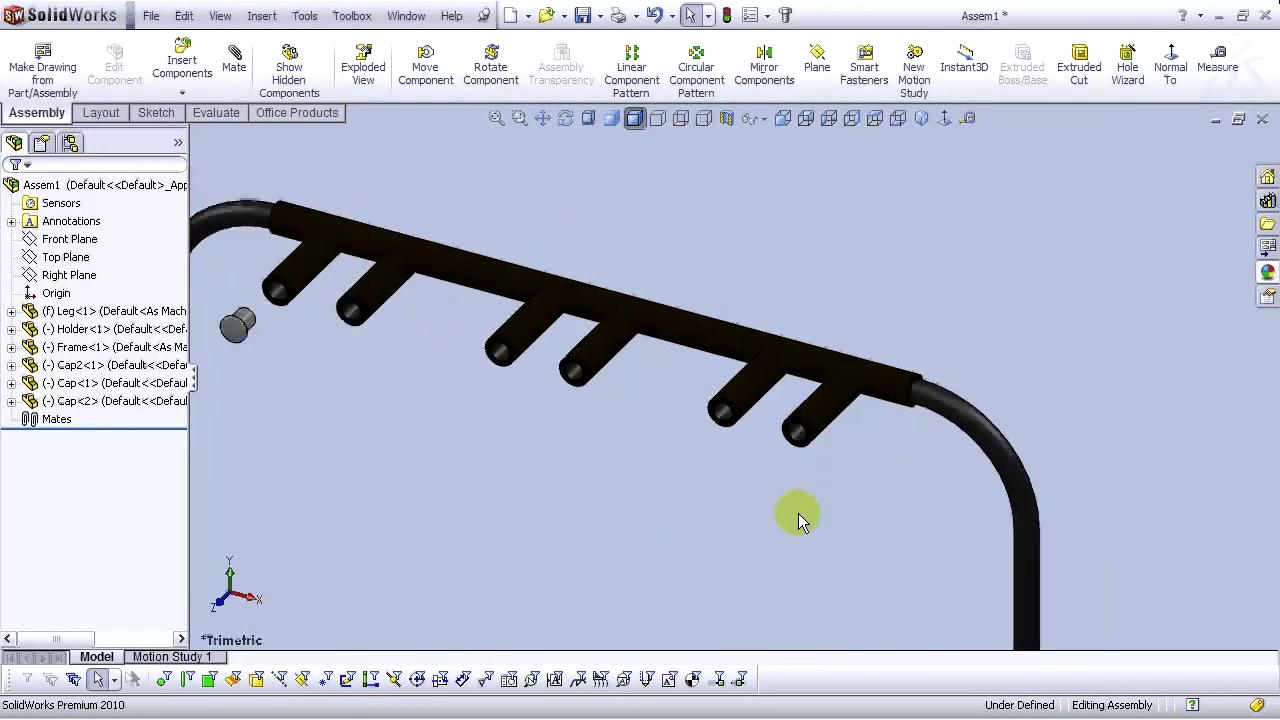
scroll(740, 560, up, 2)
scroll(780, 566, down, 5)
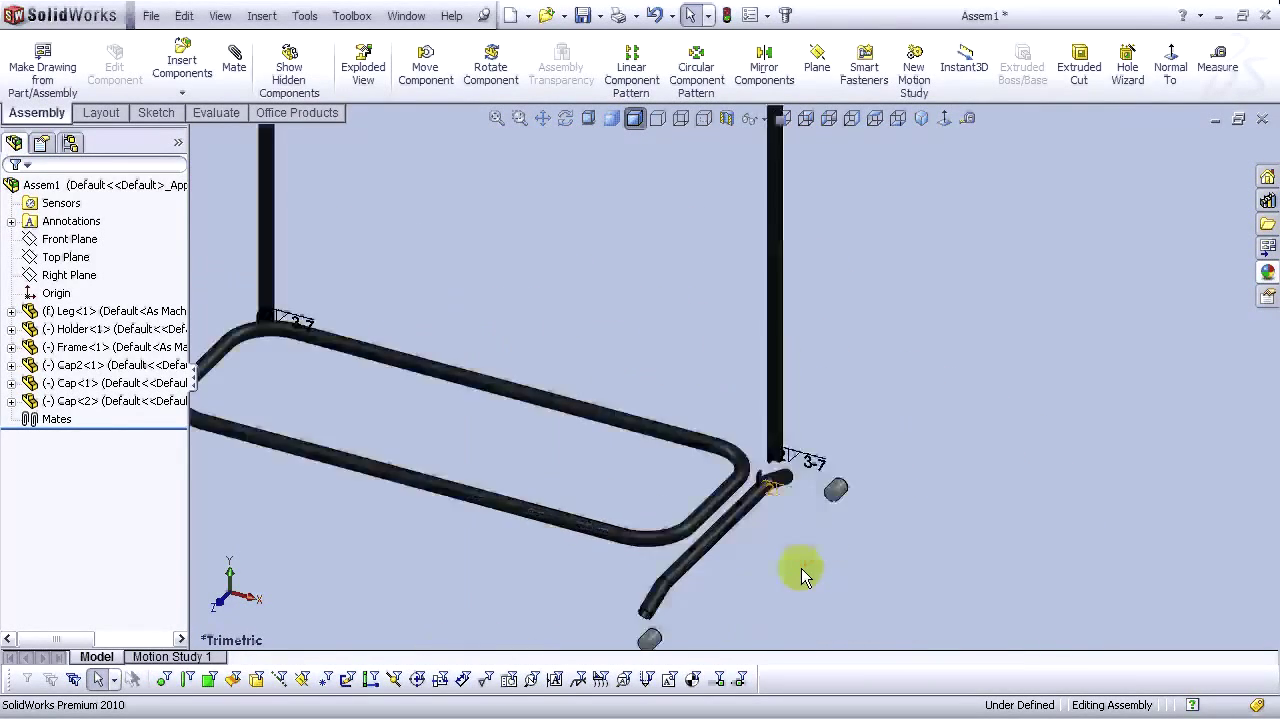
scroll(764, 545, up, 1)
scroll(680, 430, up, 3)
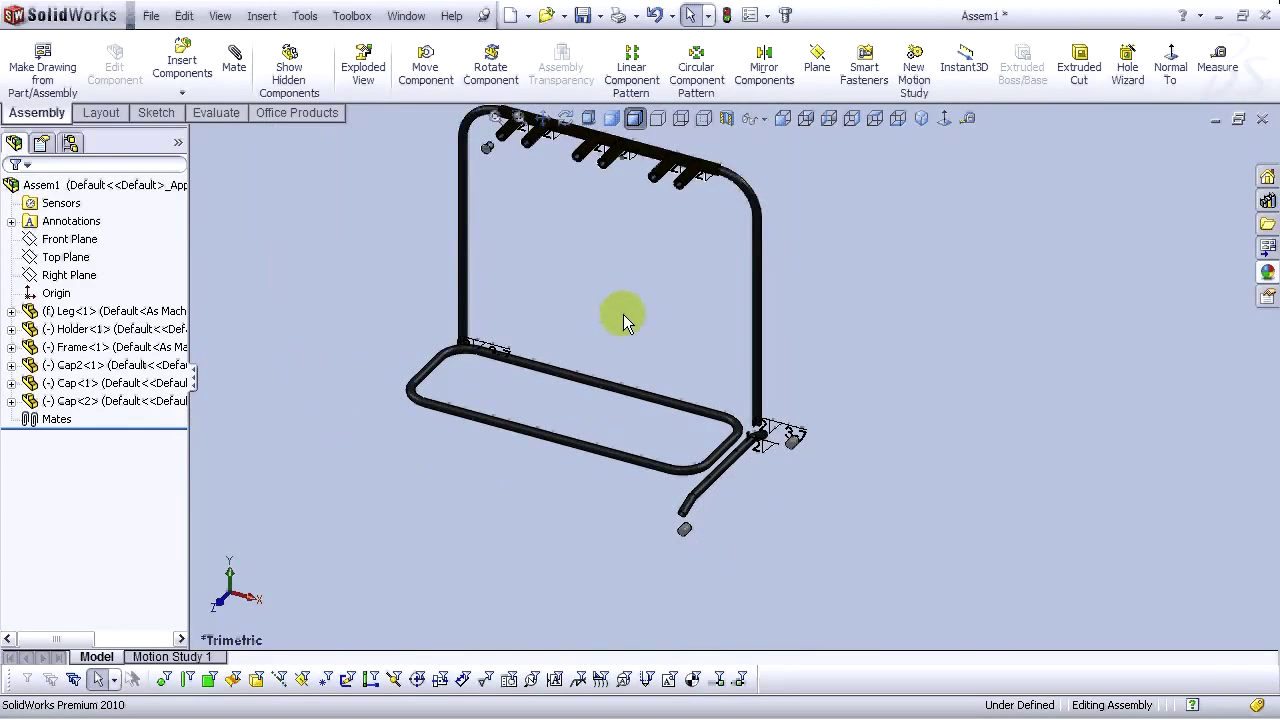
scroll(585, 300, down, 2)
scroll(650, 290, up, 2)
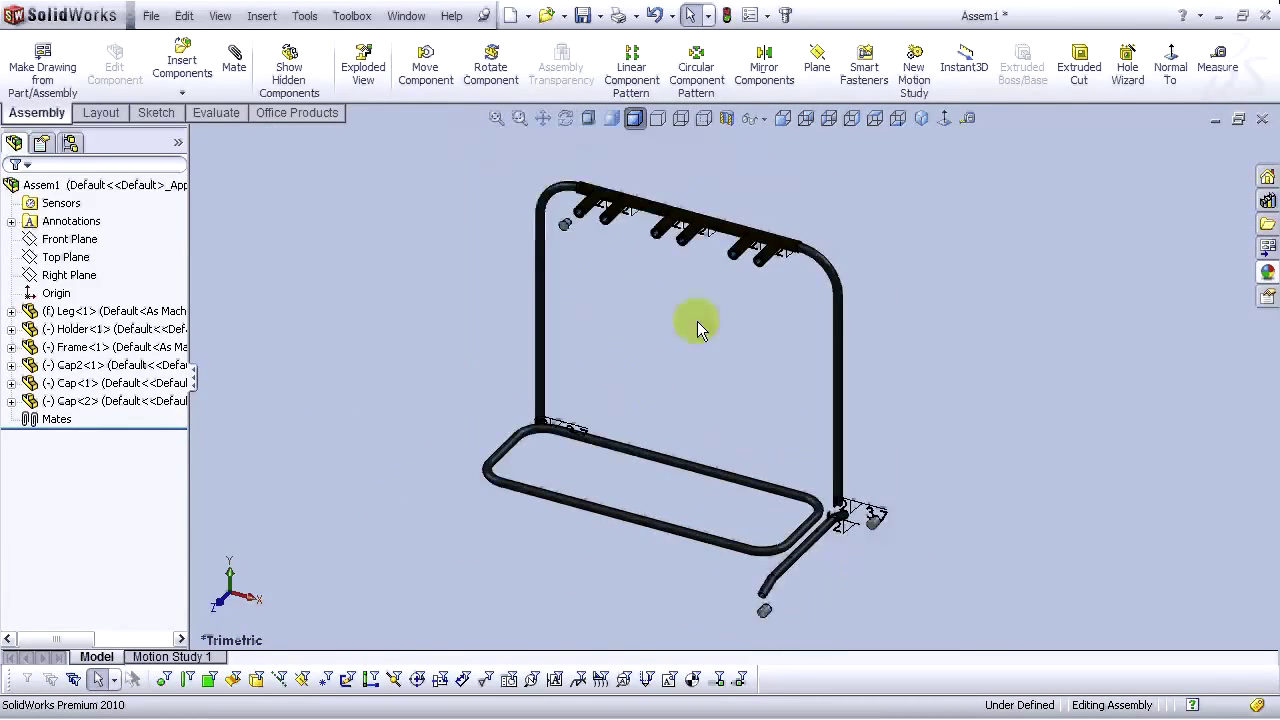
click(236, 66)
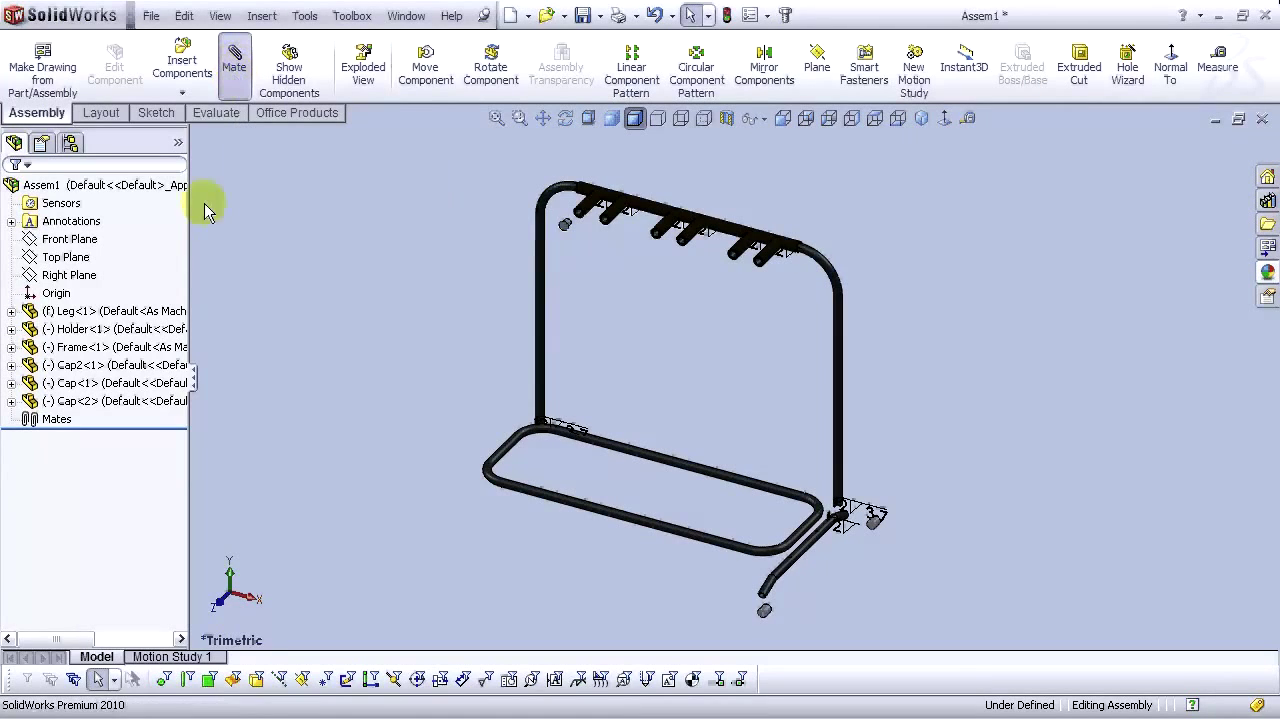
Make the first cap concentric with the leg tube's open end
scroll(790, 604, down, 5)
mouse_move(747, 538)
middle_down()
mouse_move(644, 537)
mouse_move(735, 527)
middle_up()
scroll(720, 512, down, 2)
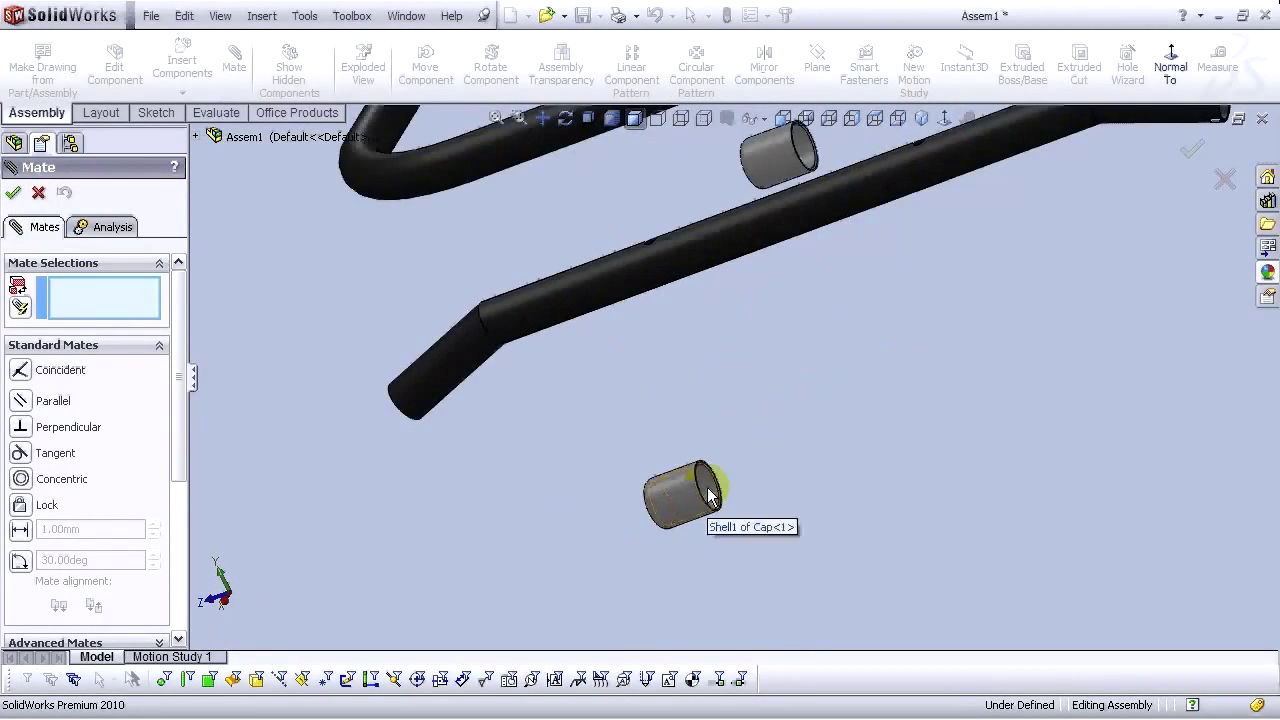
click(708, 495)
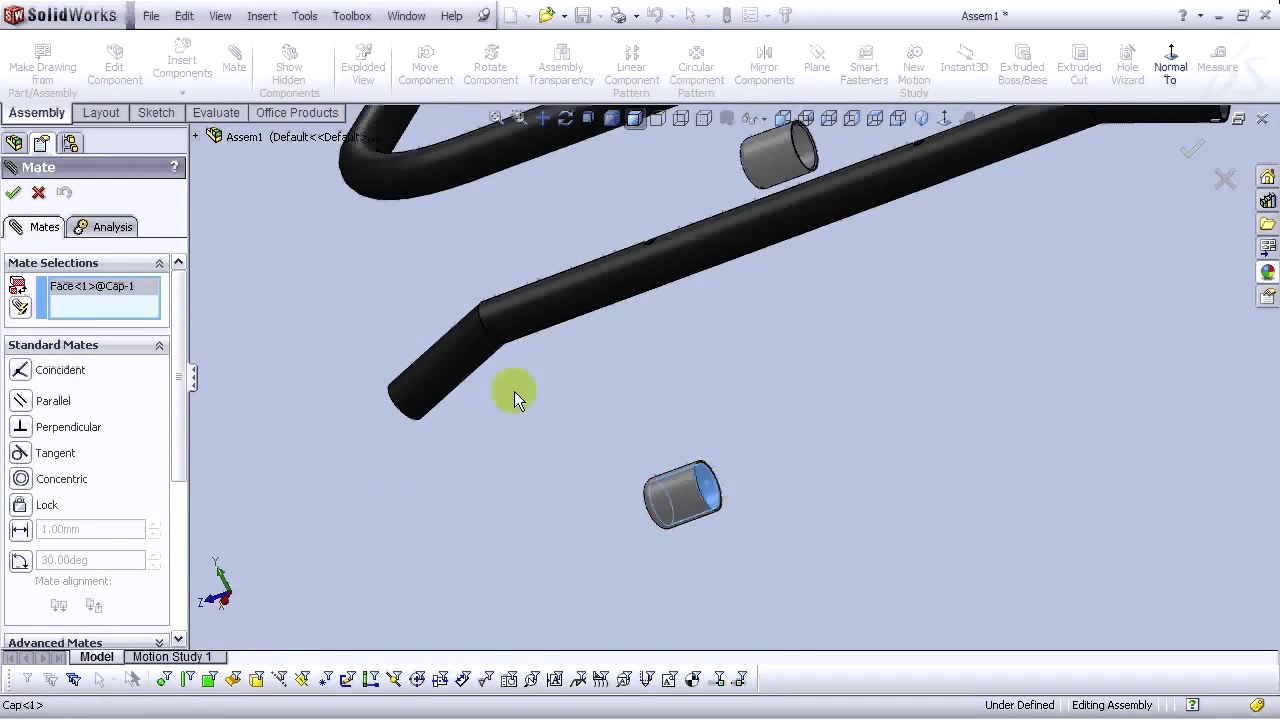
click(434, 370)
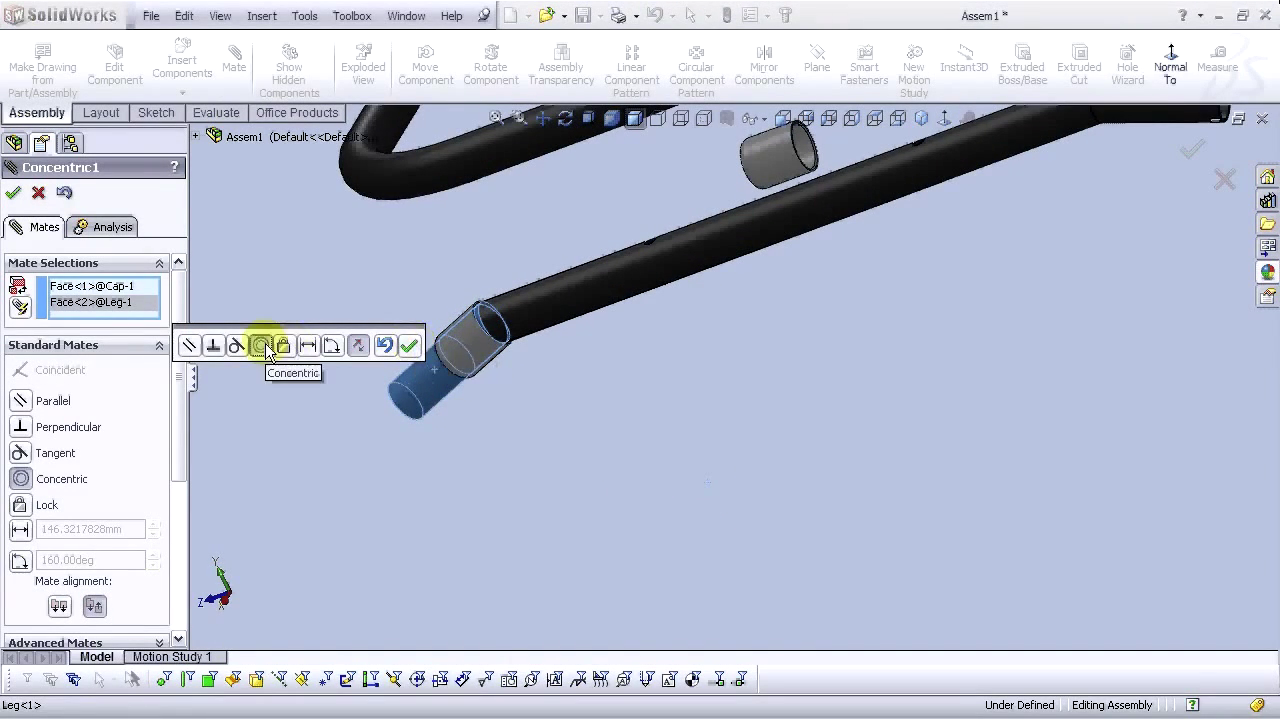
click(410, 347)
Seat the cap's flat face flush on the tube end with a coincident mate
drag(459, 346, 287, 471)
middle_drag(360, 445, 548, 324)
click(408, 430)
scroll(611, 313, down, 5)
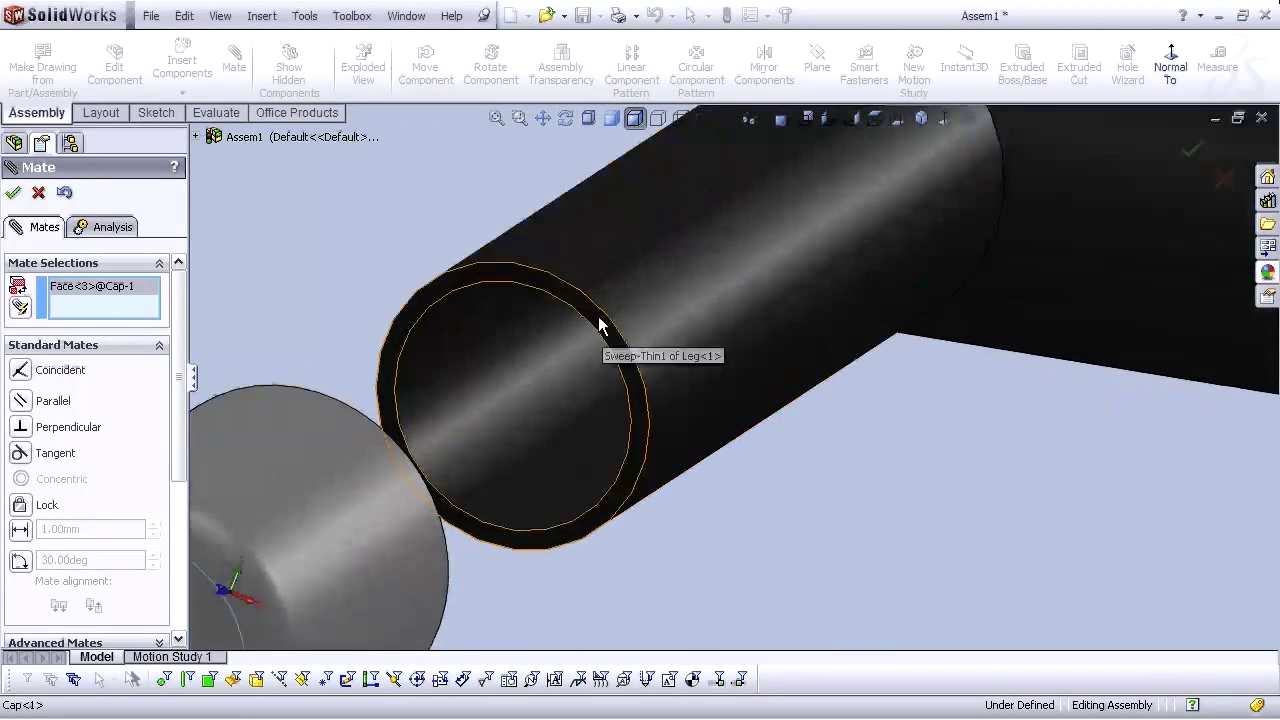
click(601, 326)
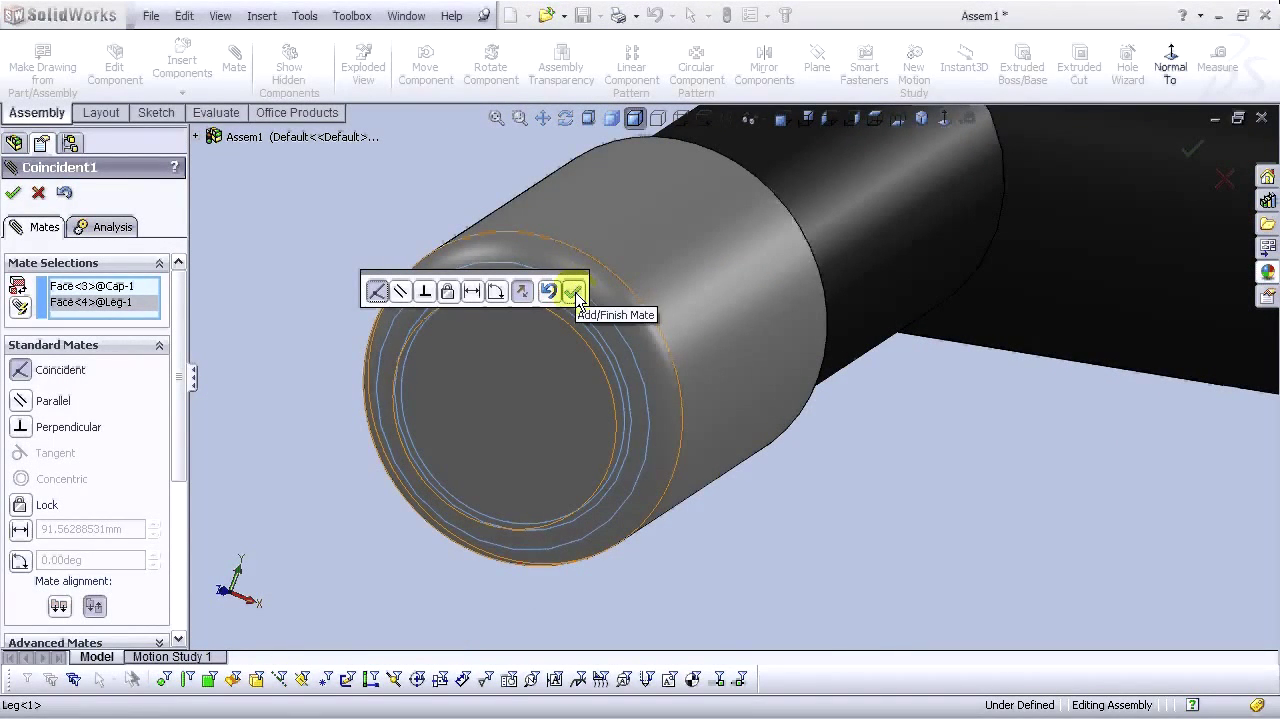
click(575, 292)
scroll(993, 532, up, 5)
middle_drag(993, 532, 955, 537)
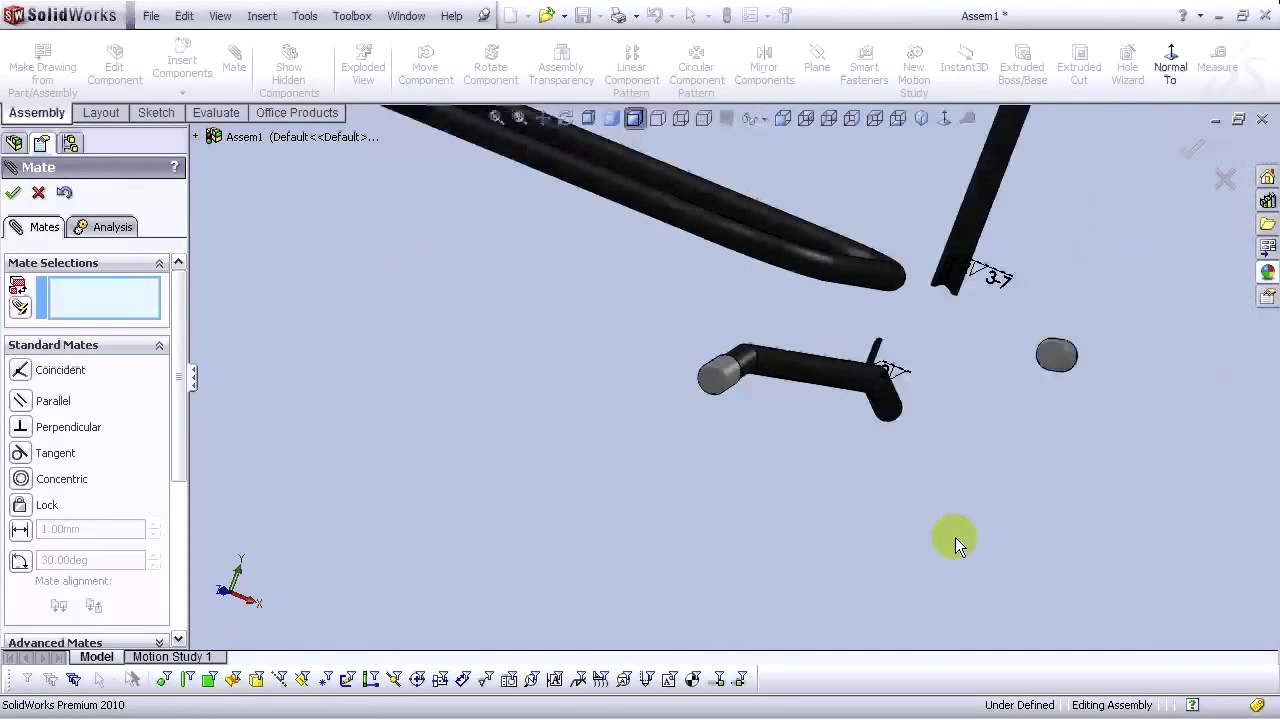
scroll(1005, 366, down, 3)
middle_drag(1005, 366, 972, 398)
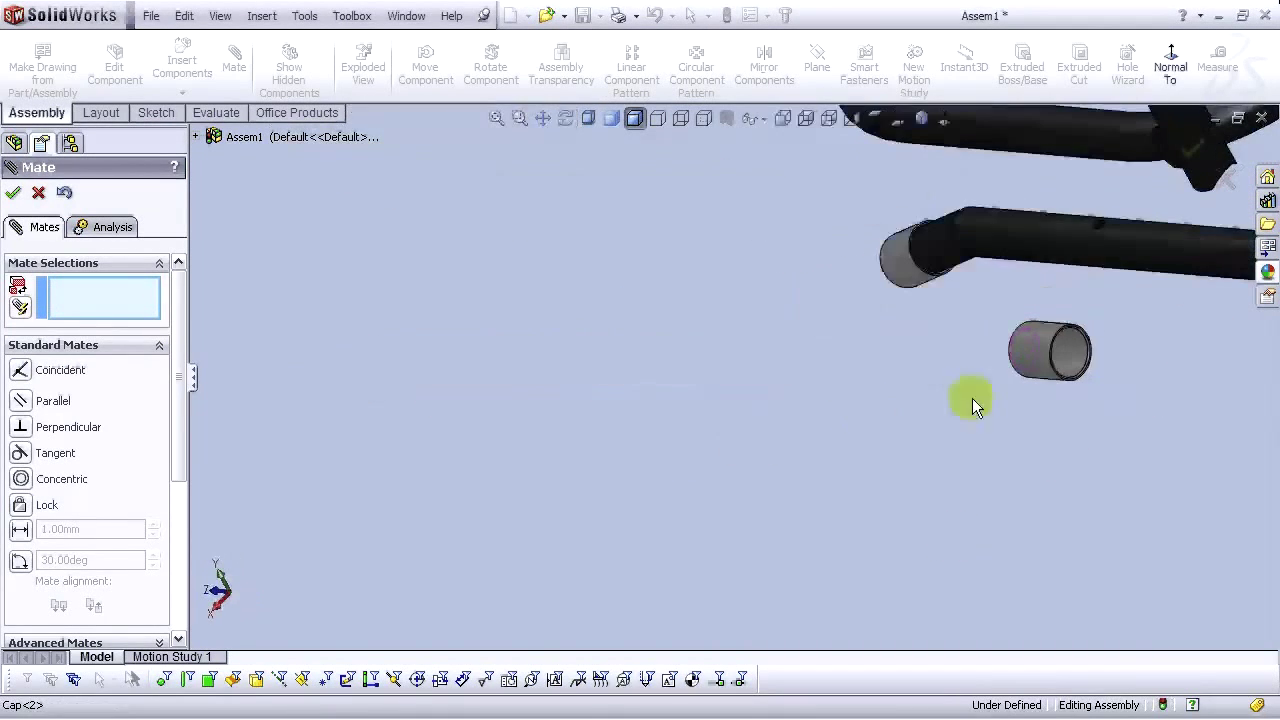
Make the second cap concentric with the other end of the leg tube
click(1051, 345)
scroll(802, 375, up, 3)
click(1180, 360)
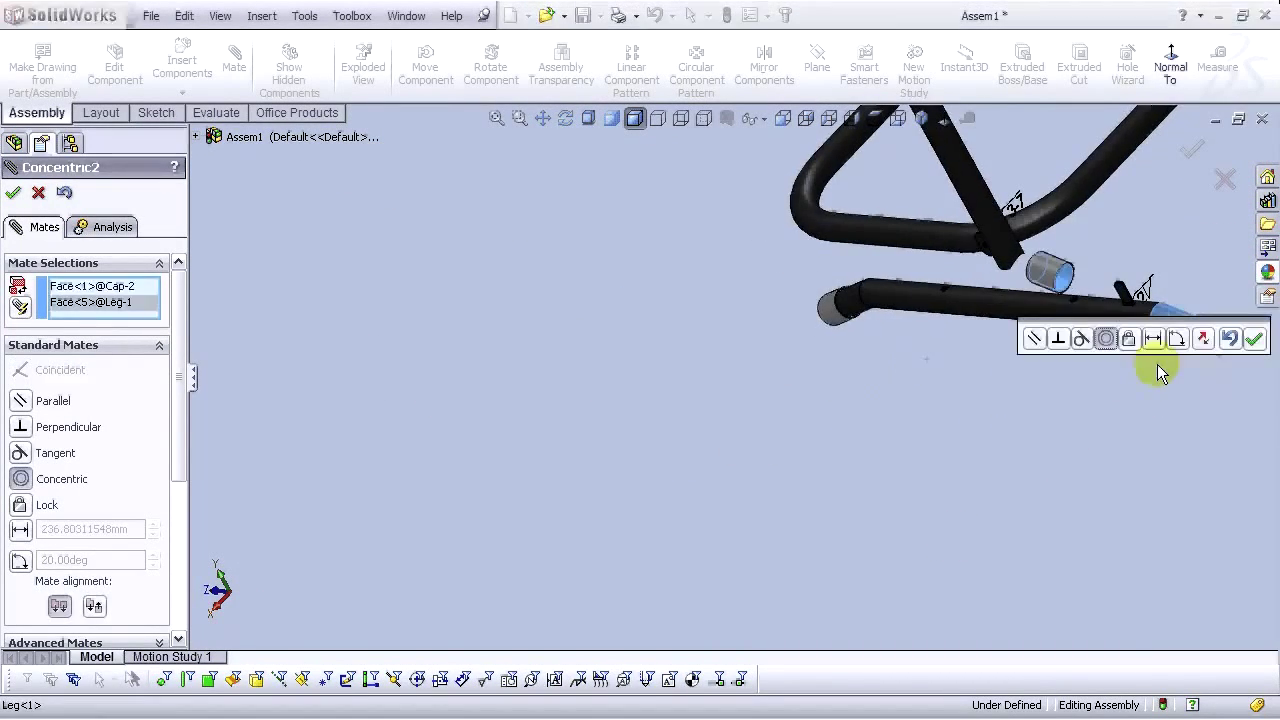
click(1249, 337)
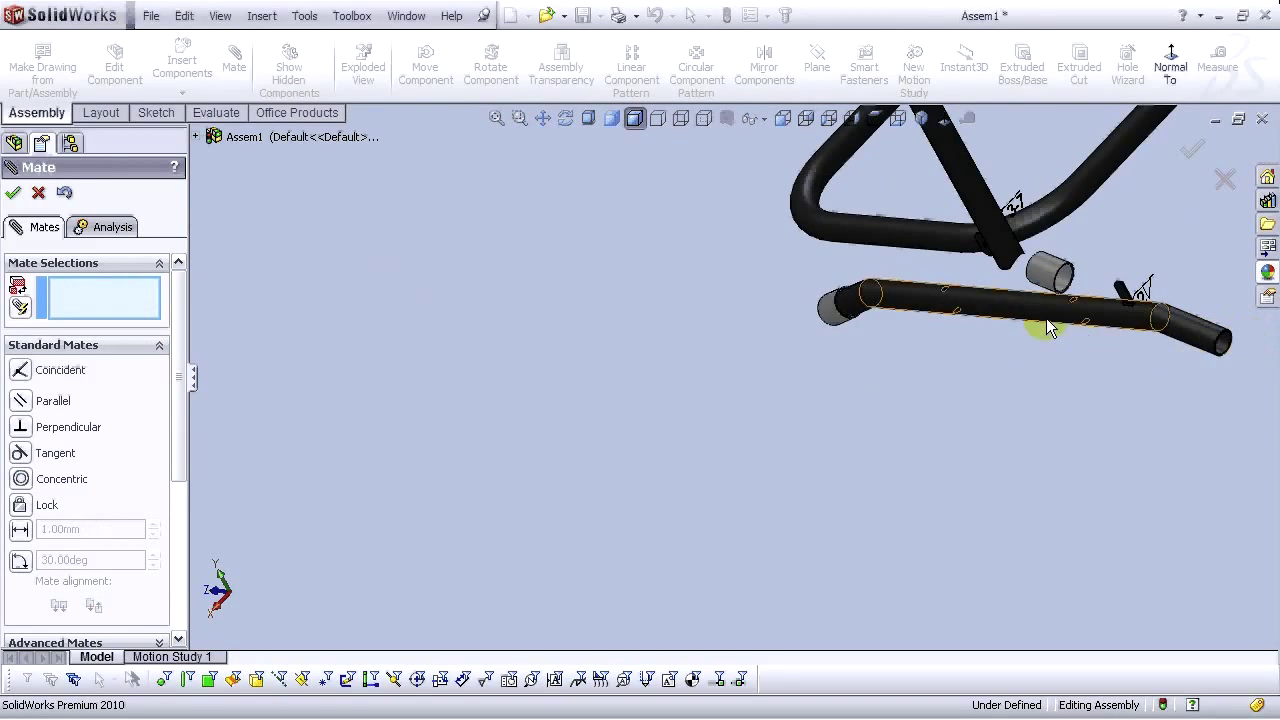
scroll(1048, 328, down, 1)
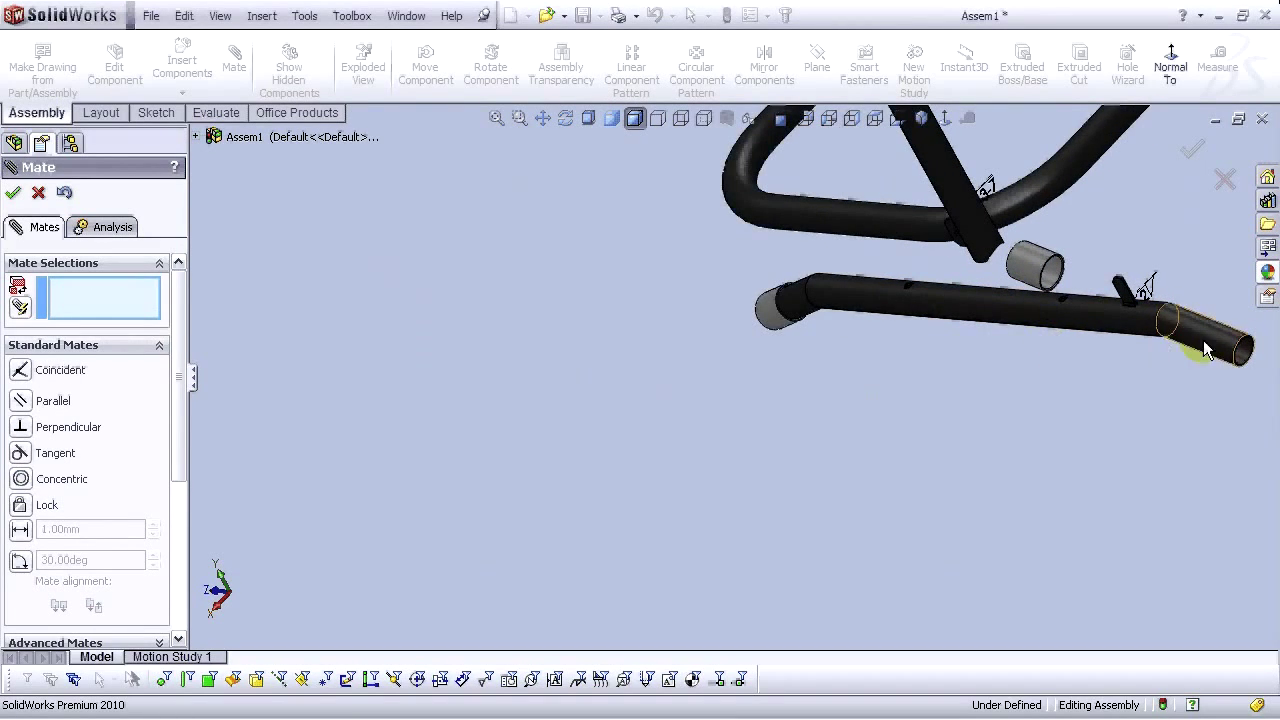
scroll(1203, 340, down, 1)
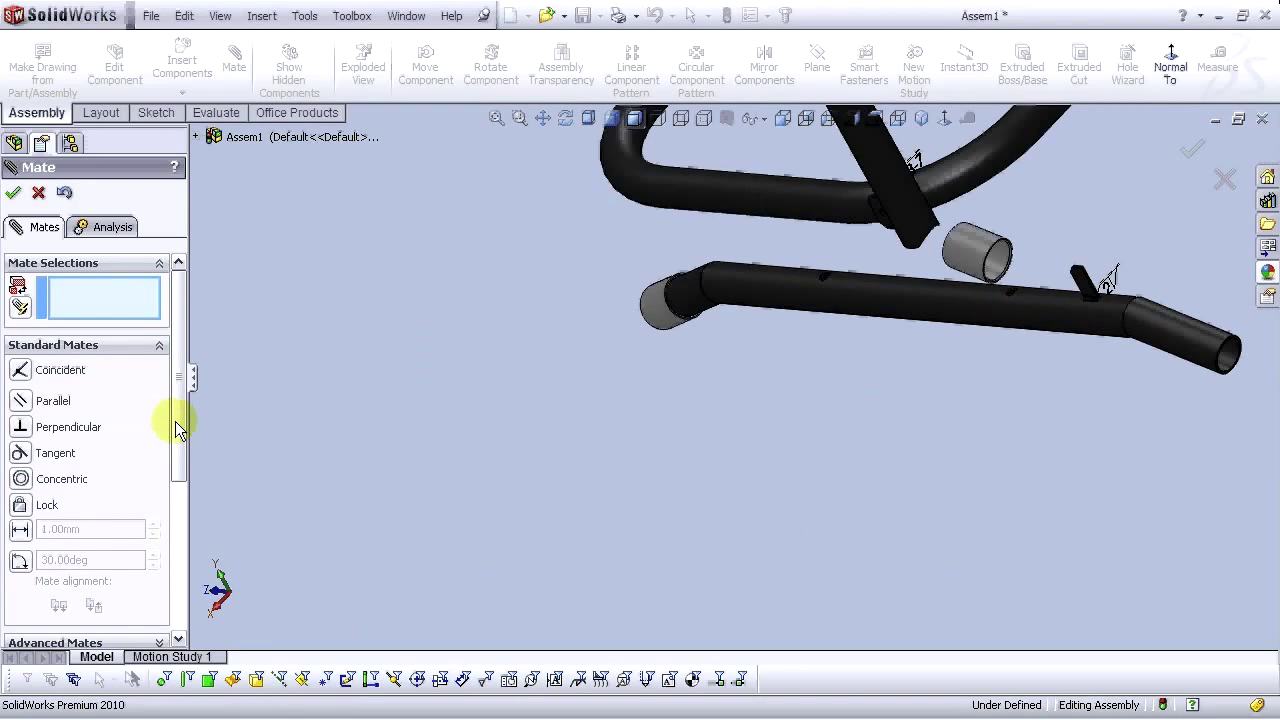
scroll(986, 251, down, 2)
middle_drag(986, 251, 940, 285)
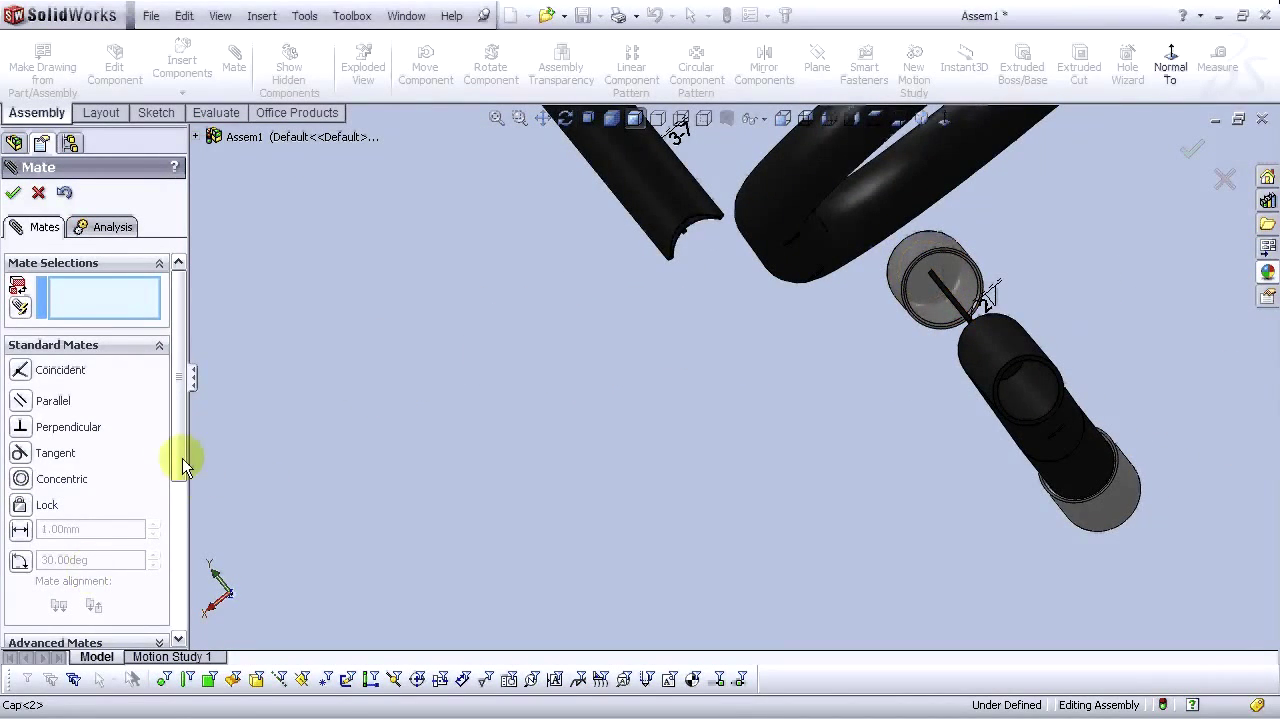
Edit the Concentric2 mate to flip the cap's alignment to Anti-Aligned
drag(182, 458, 176, 571)
click(94, 543)
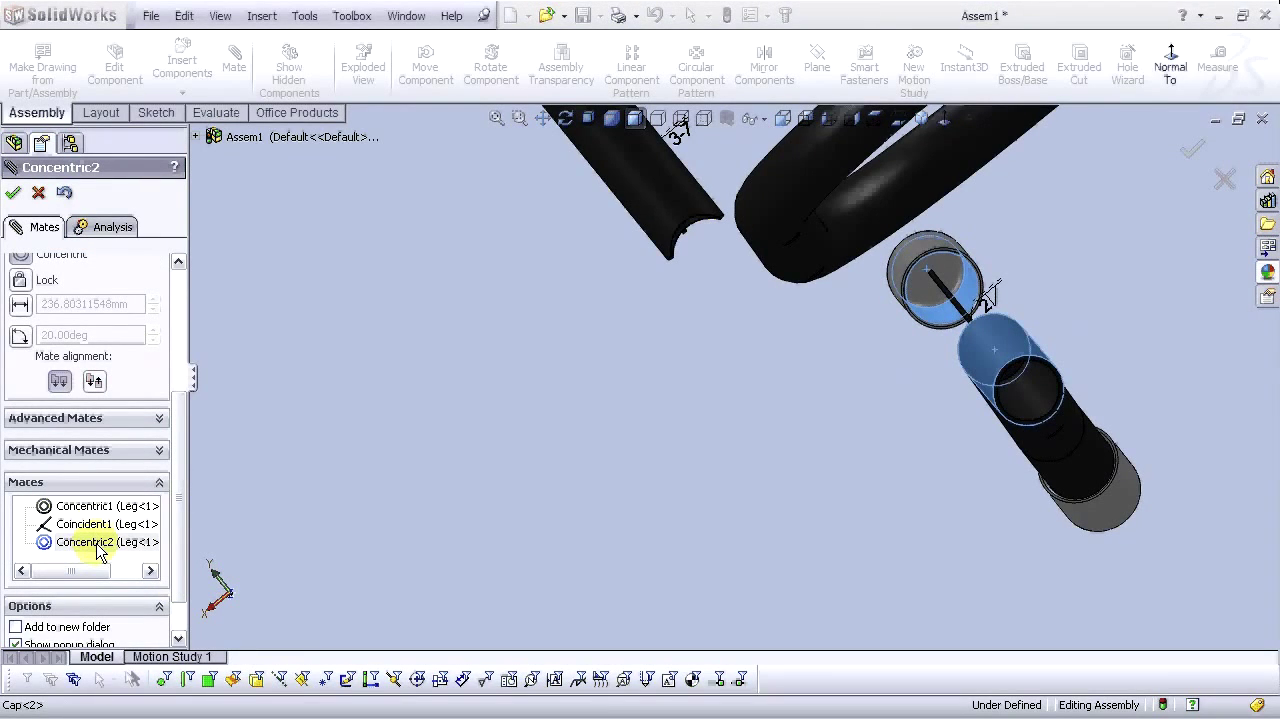
click(95, 382)
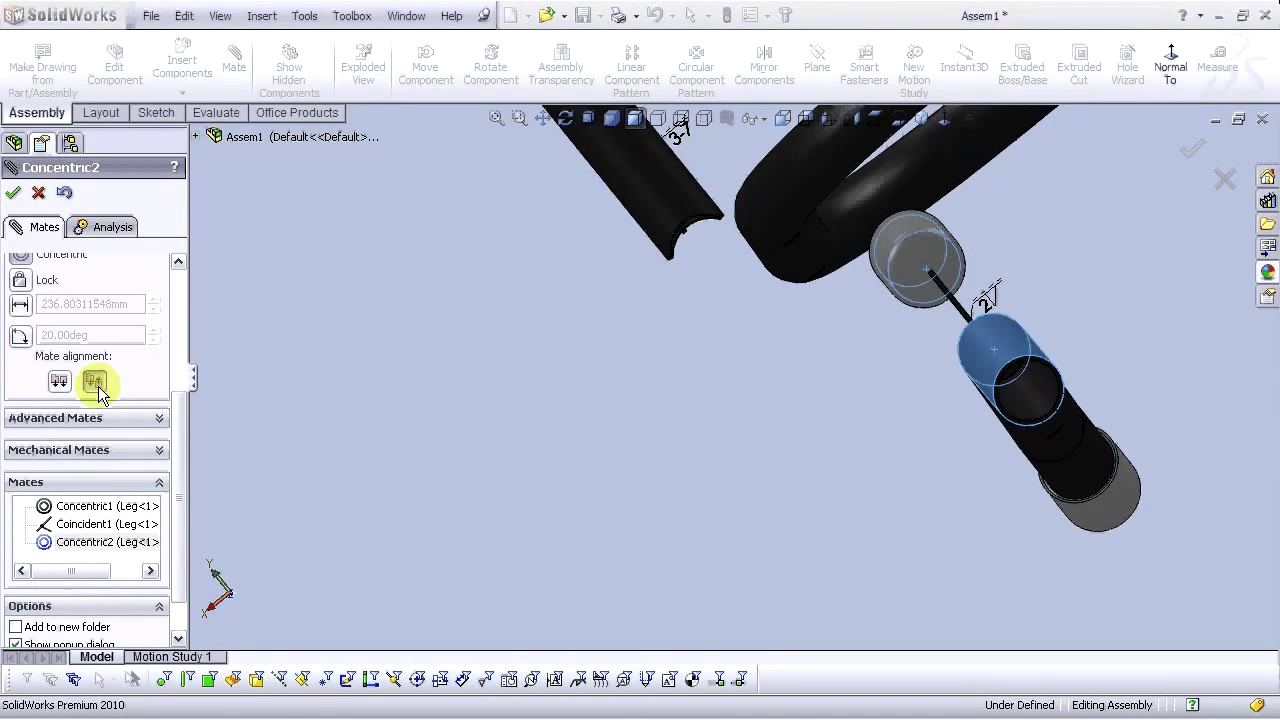
middle_drag(731, 468, 729, 364)
scroll(729, 364, down, 3)
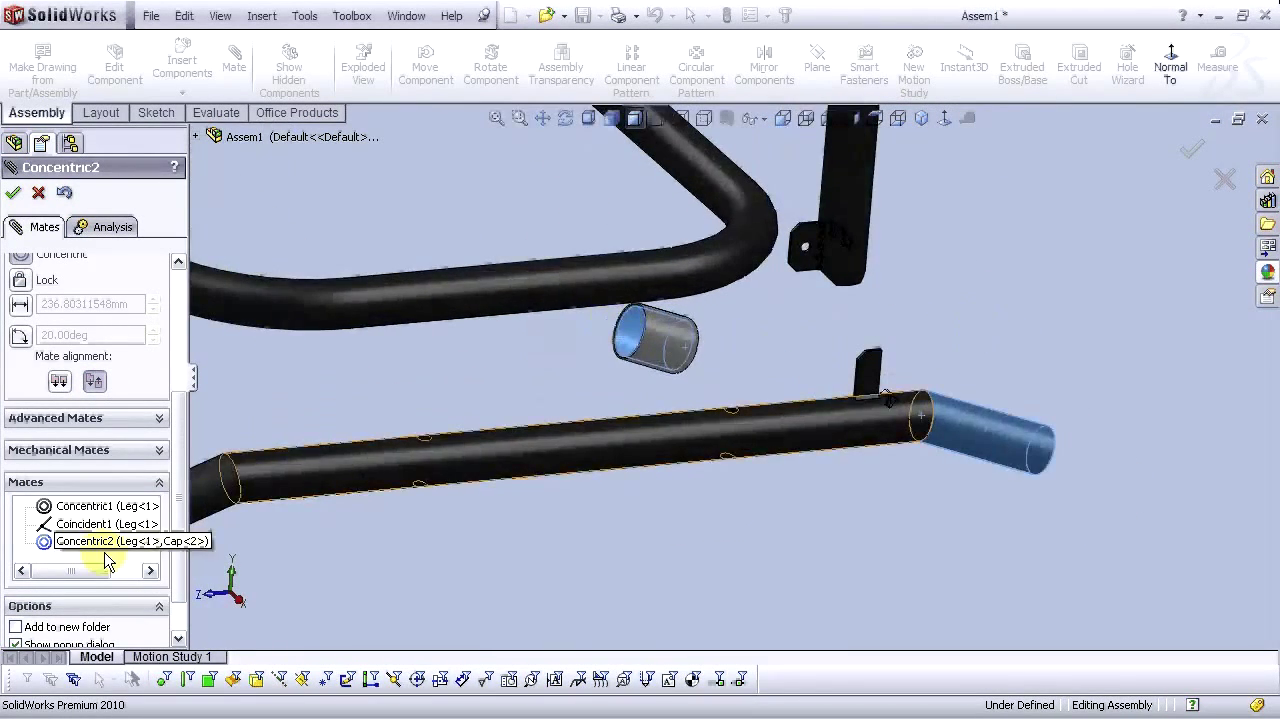
scroll(50, 250, up, 5)
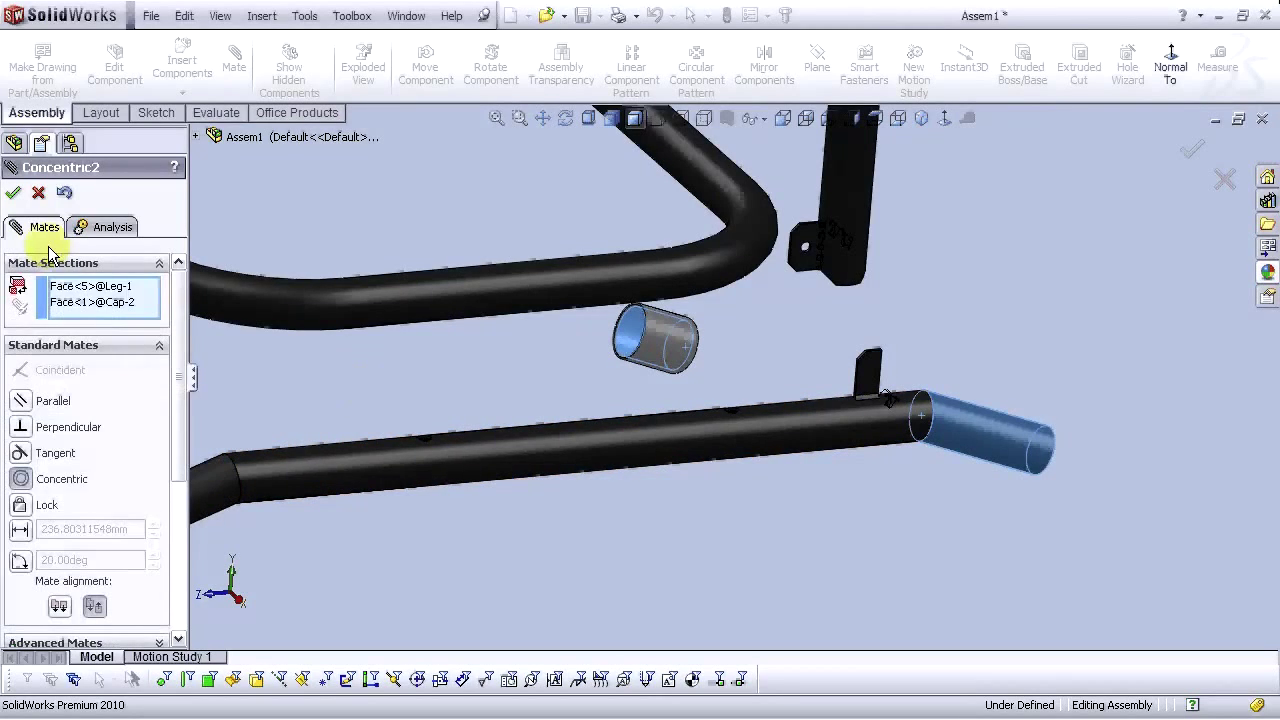
click(13, 192)
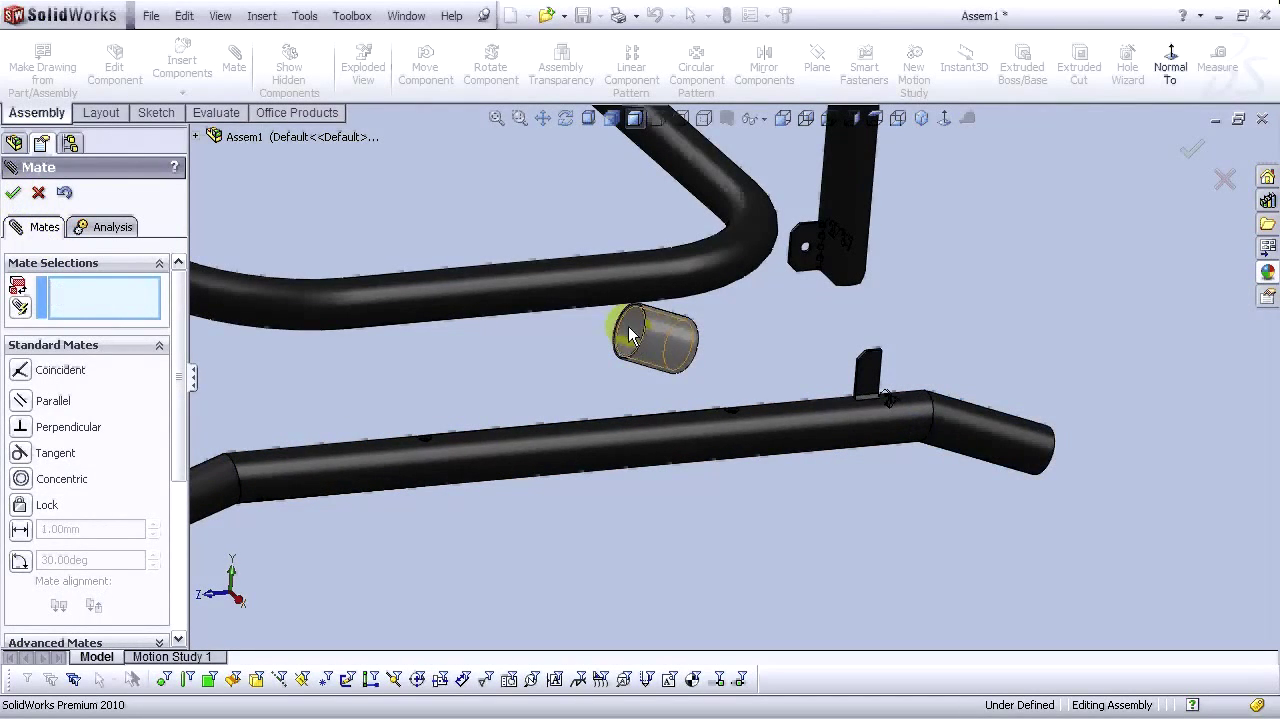
Seat the second cap flush on the lower tube's end face with a coincident mate
middle_drag(634, 343, 678, 343)
click(669, 354)
middle_drag(760, 358, 692, 506)
scroll(807, 448, down, 5)
click(807, 448)
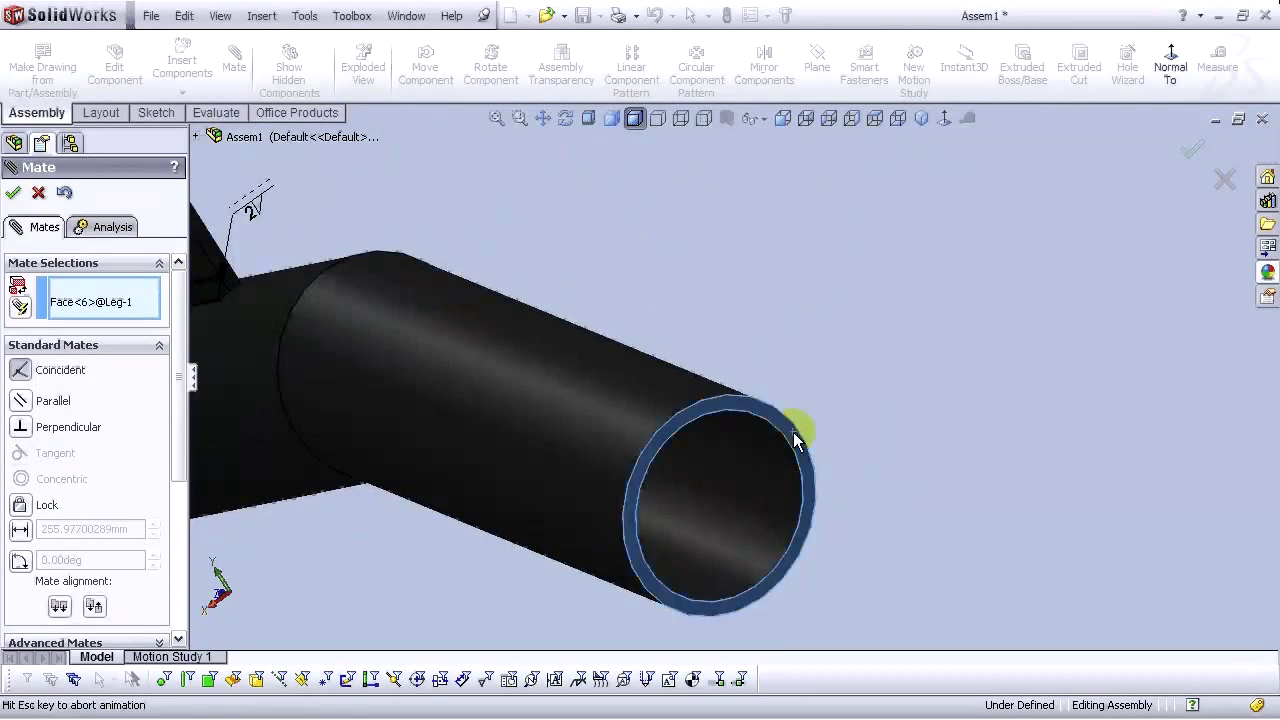
click(1016, 464)
scroll(859, 489, up, 5)
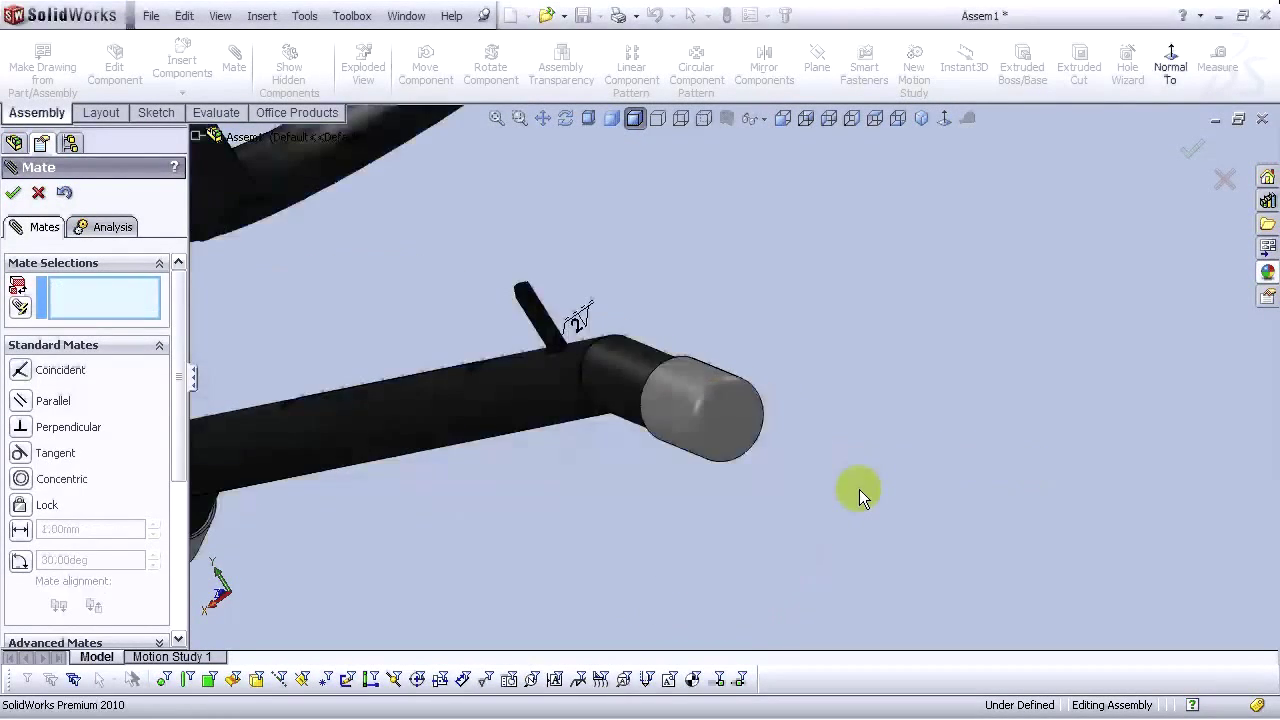
Align a hole in the leg tube with its matching holder hole using a concentric mate
scroll(653, 330, down, 1)
middle_drag(653, 330, 580, 324)
scroll(726, 299, up, 3)
scroll(726, 299, down, 8)
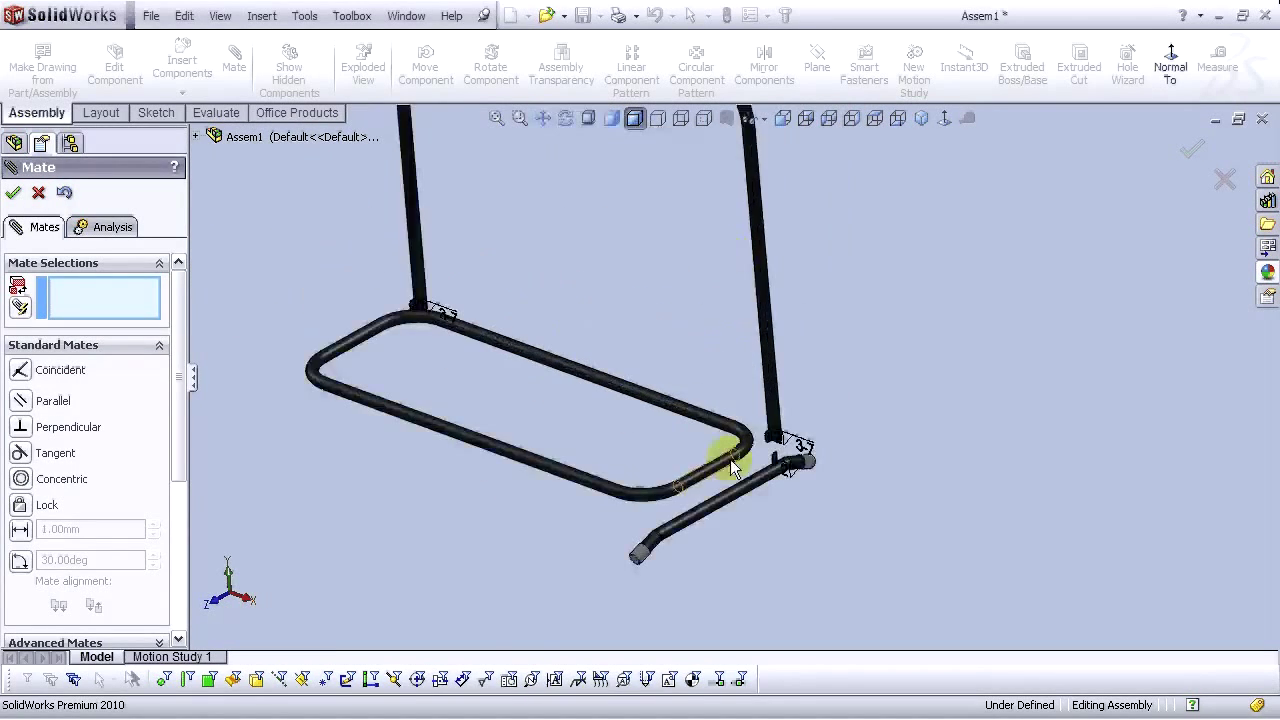
scroll(722, 418, down, 10)
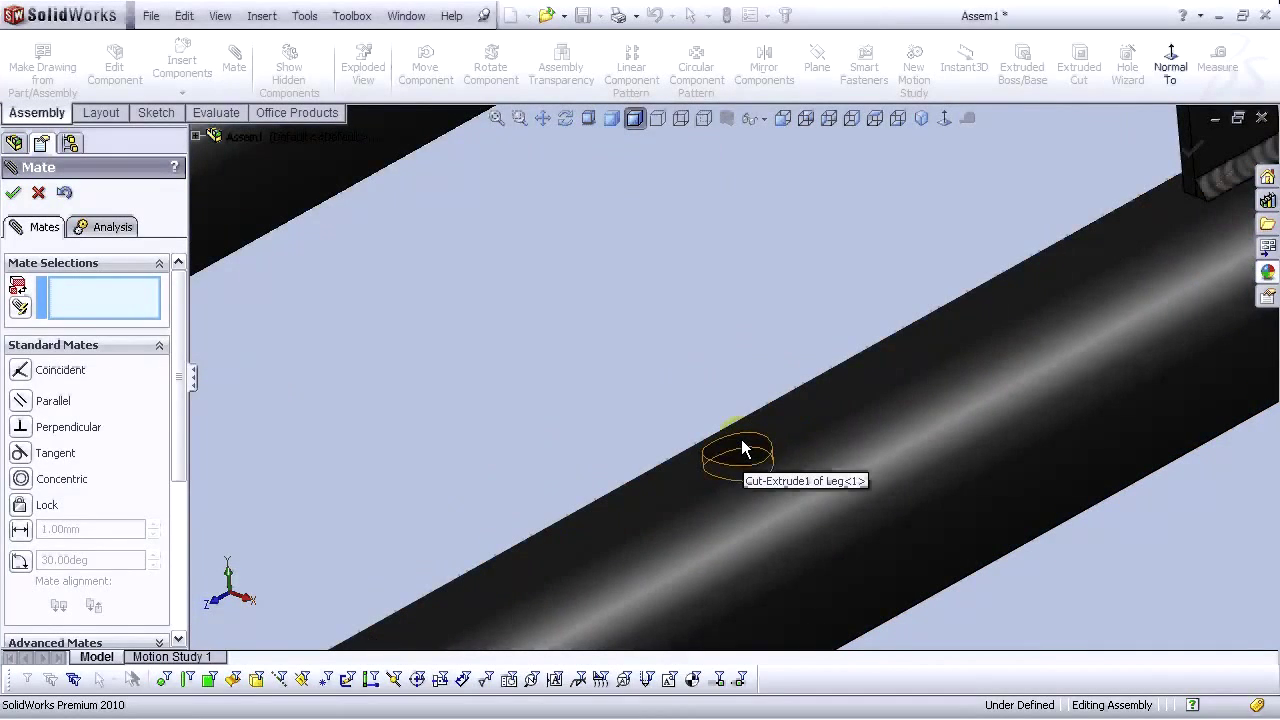
click(741, 445)
scroll(742, 440, up, 5)
middle_drag(712, 373, 651, 354)
scroll(690, 368, down, 5)
scroll(690, 368, down, 4)
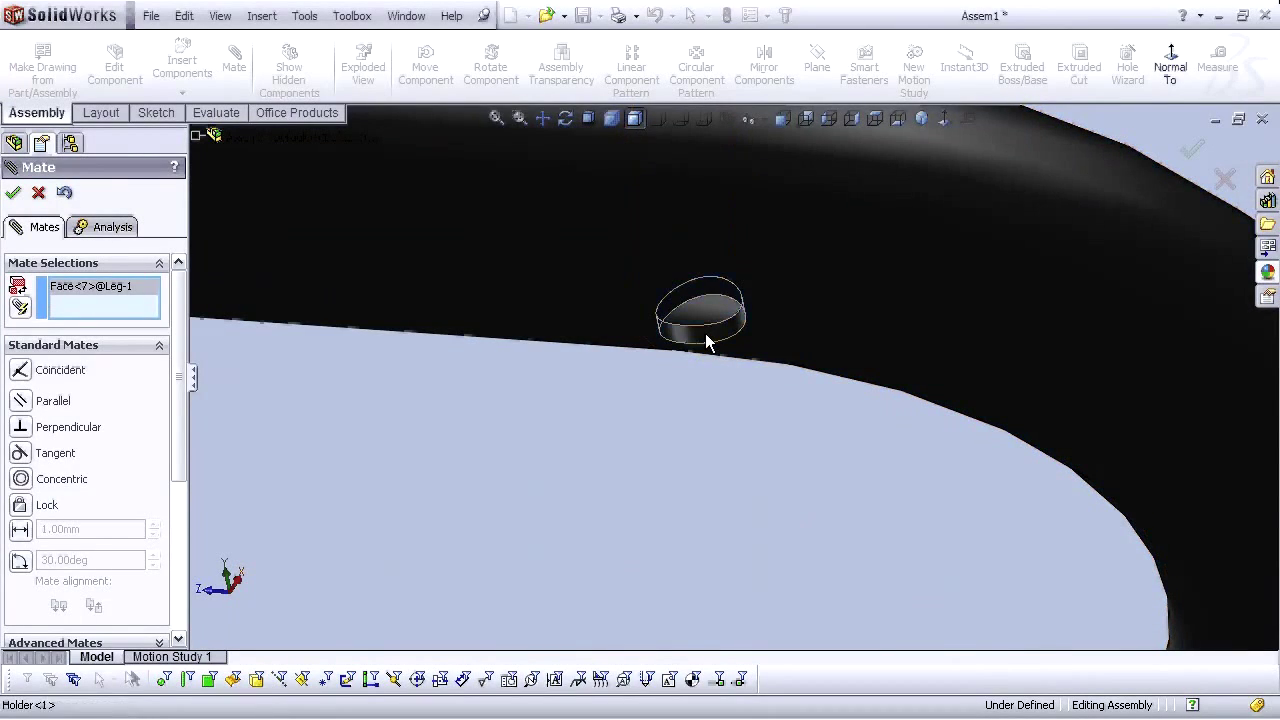
click(706, 343)
click(944, 433)
Add a second concentric mate between another holder hole and its matching leg hole
scroll(905, 461, up, 6)
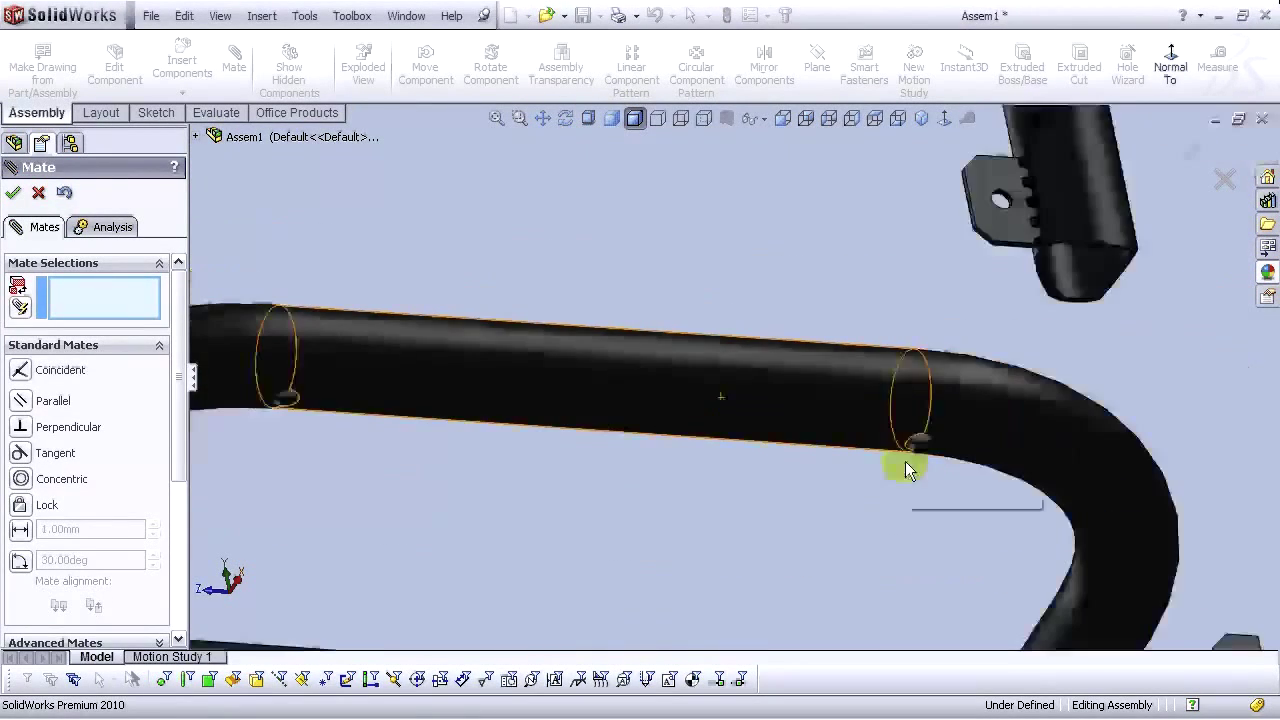
scroll(519, 405, down, 6)
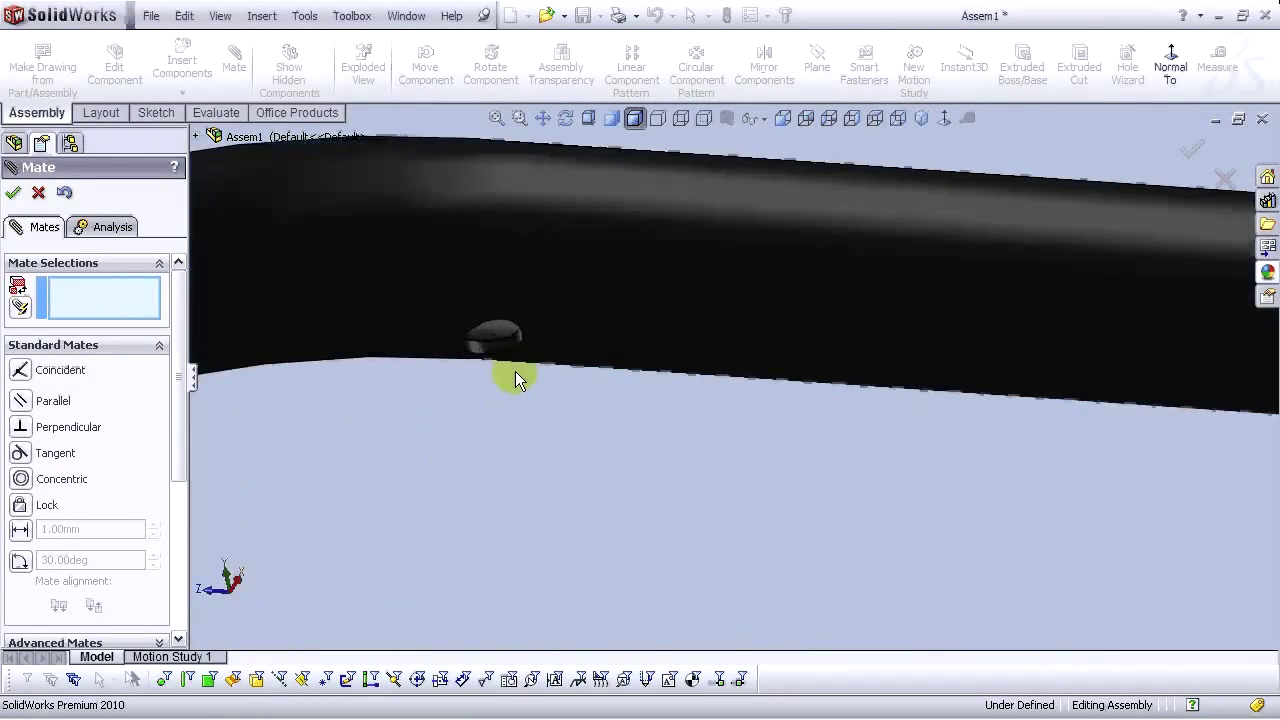
click(520, 334)
scroll(654, 552, up, 3)
scroll(654, 552, up, 3)
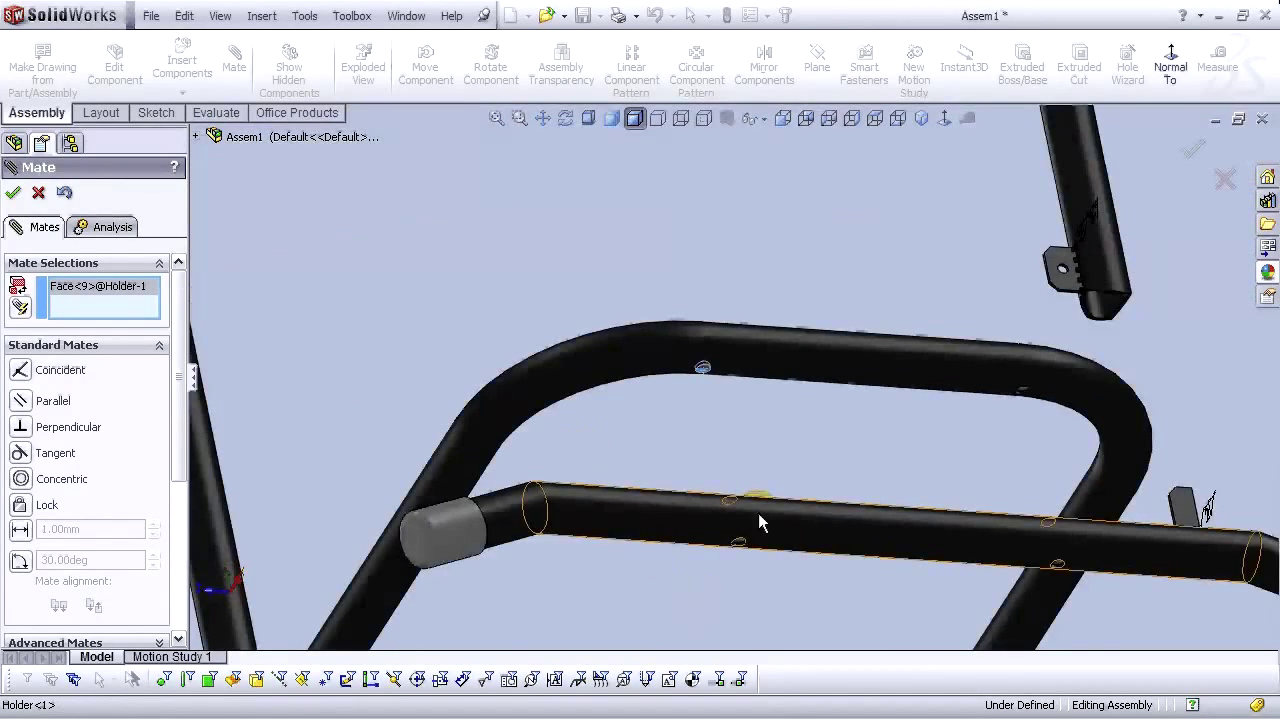
scroll(733, 589, down, 3)
scroll(745, 388, down, 5)
scroll(745, 388, down, 3)
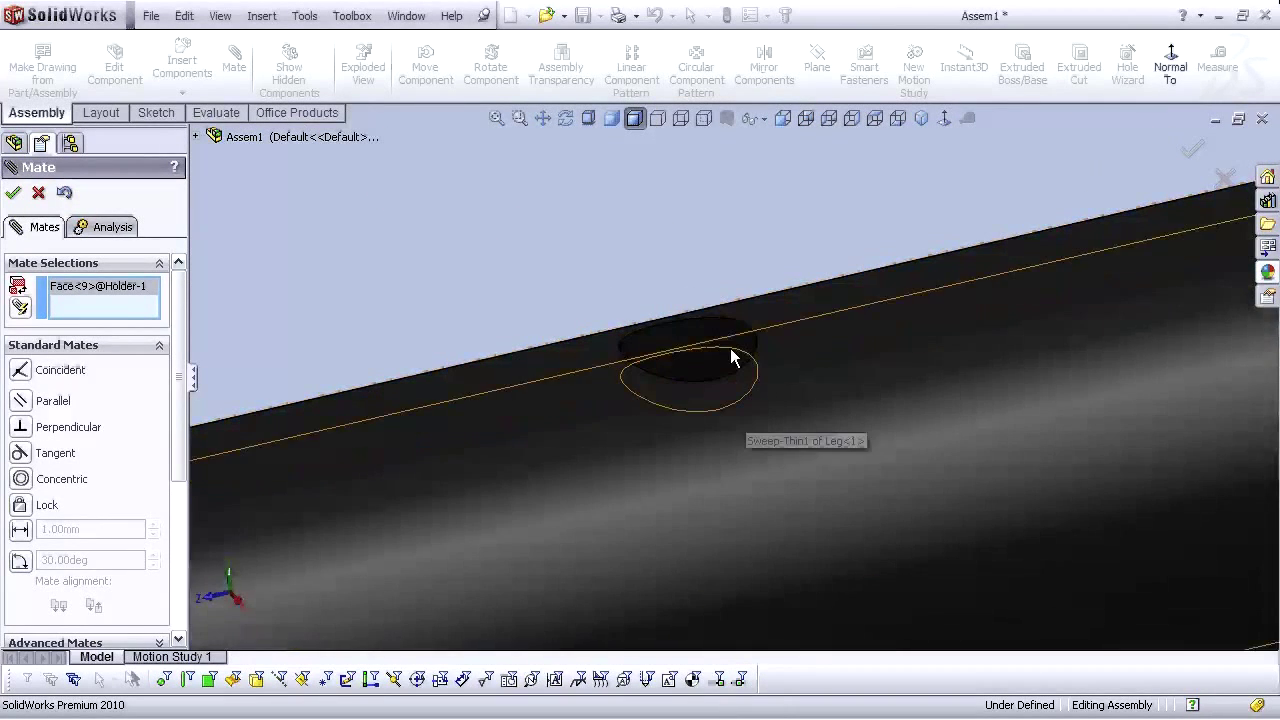
click(729, 340)
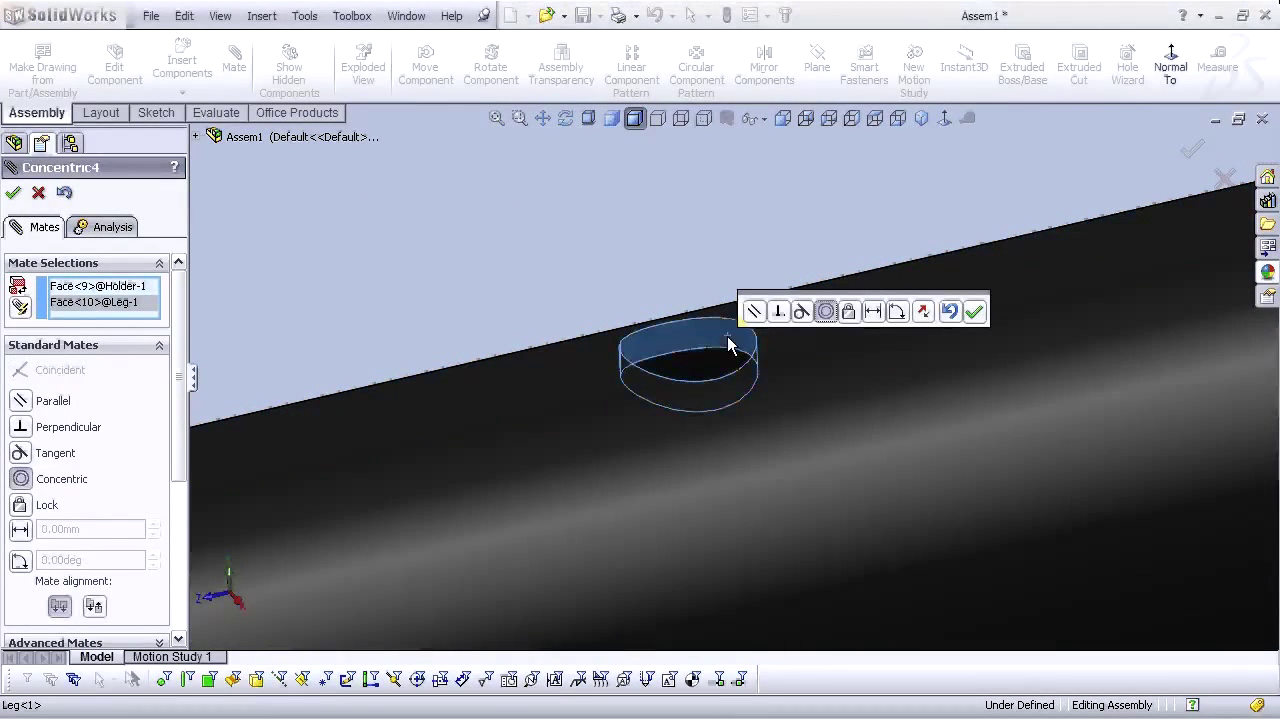
click(974, 313)
Mate the leg tube tangent to the holder's front rail
scroll(865, 461, up, 4)
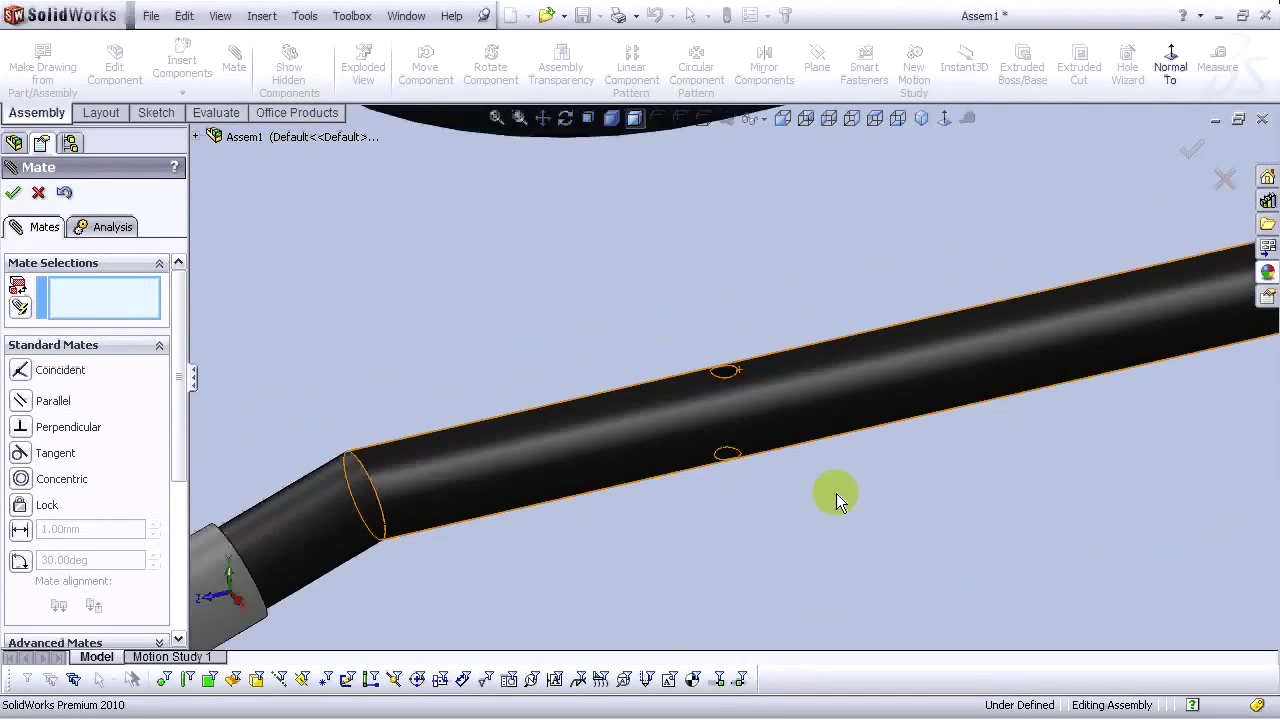
scroll(836, 493, up, 4)
middle_drag(792, 442, 713, 233)
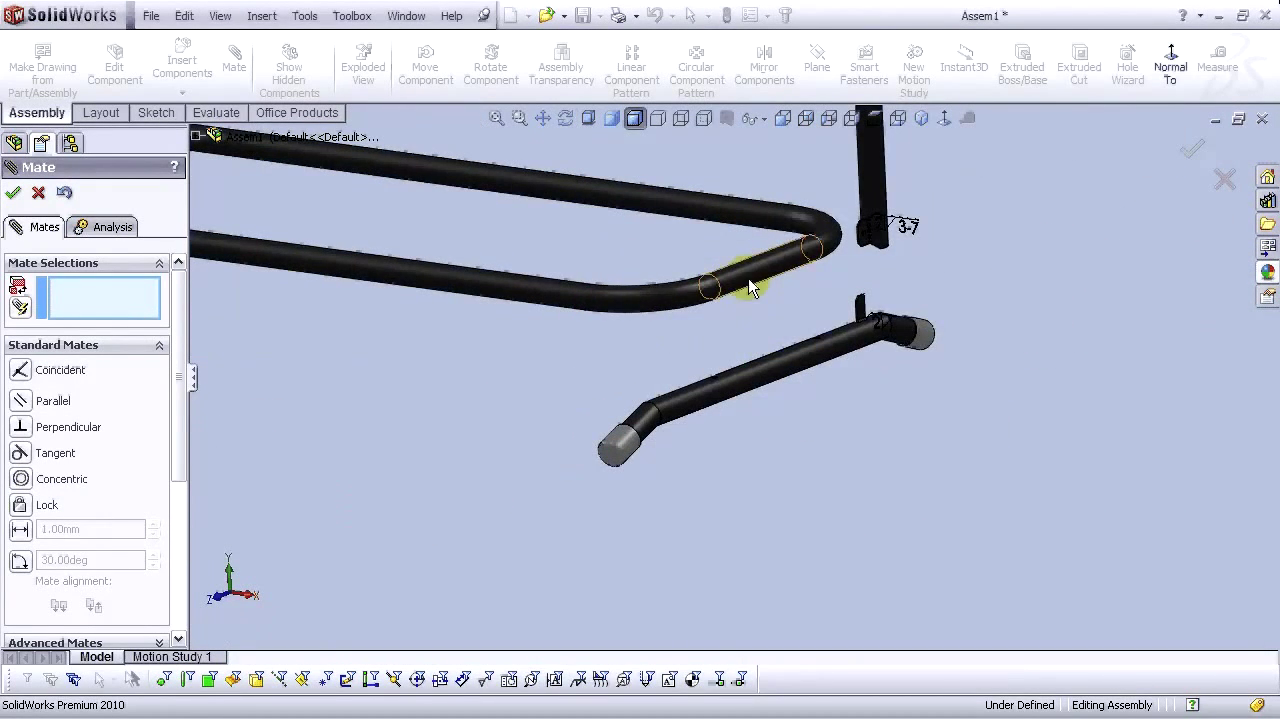
click(748, 278)
click(775, 363)
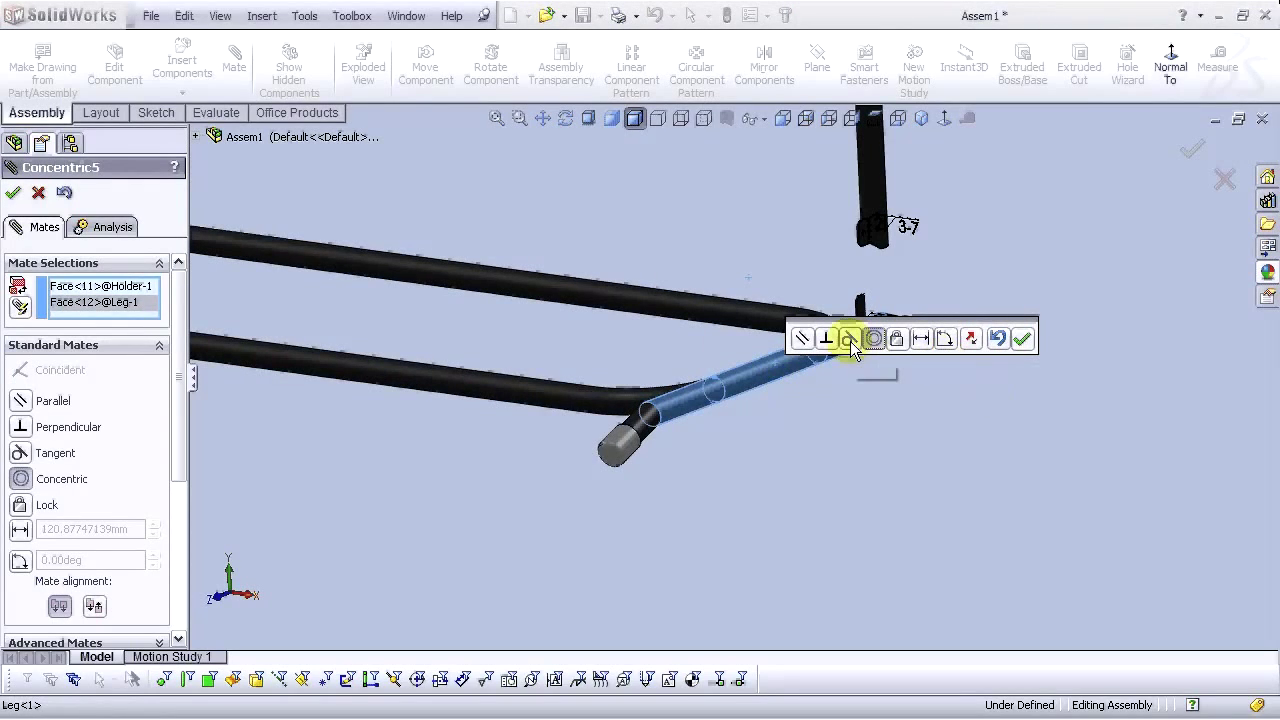
click(849, 339)
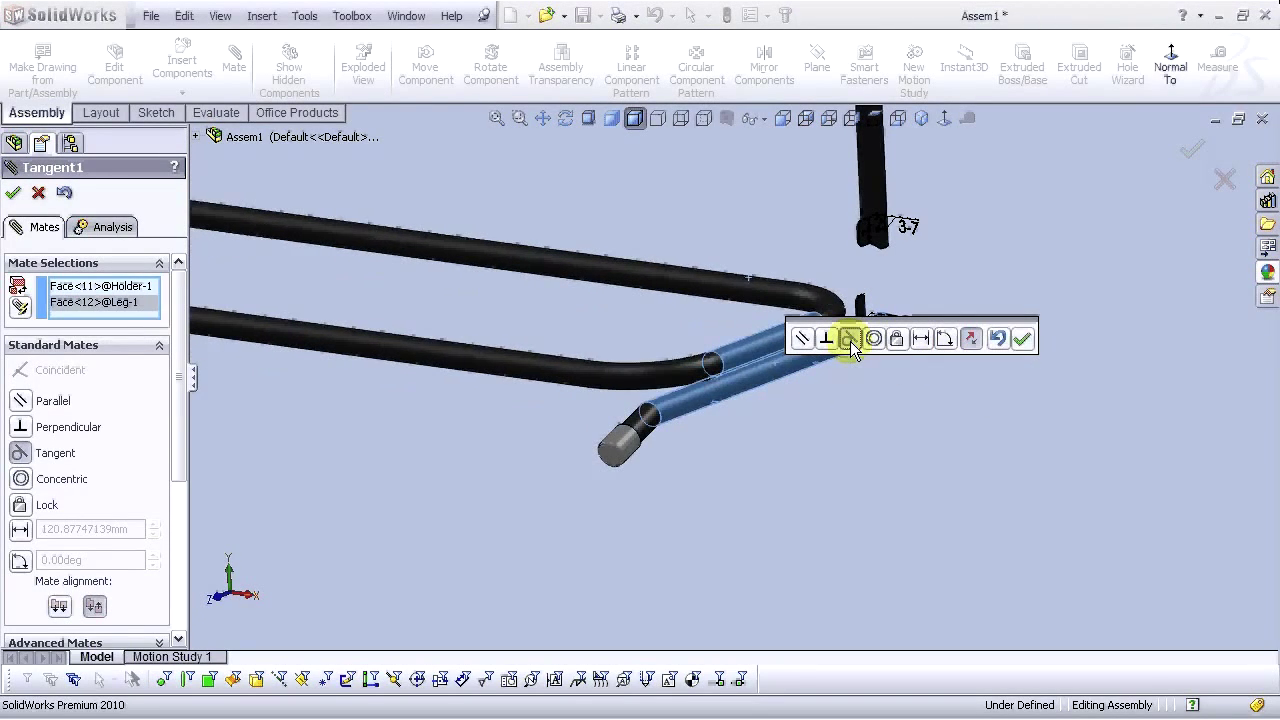
click(1022, 339)
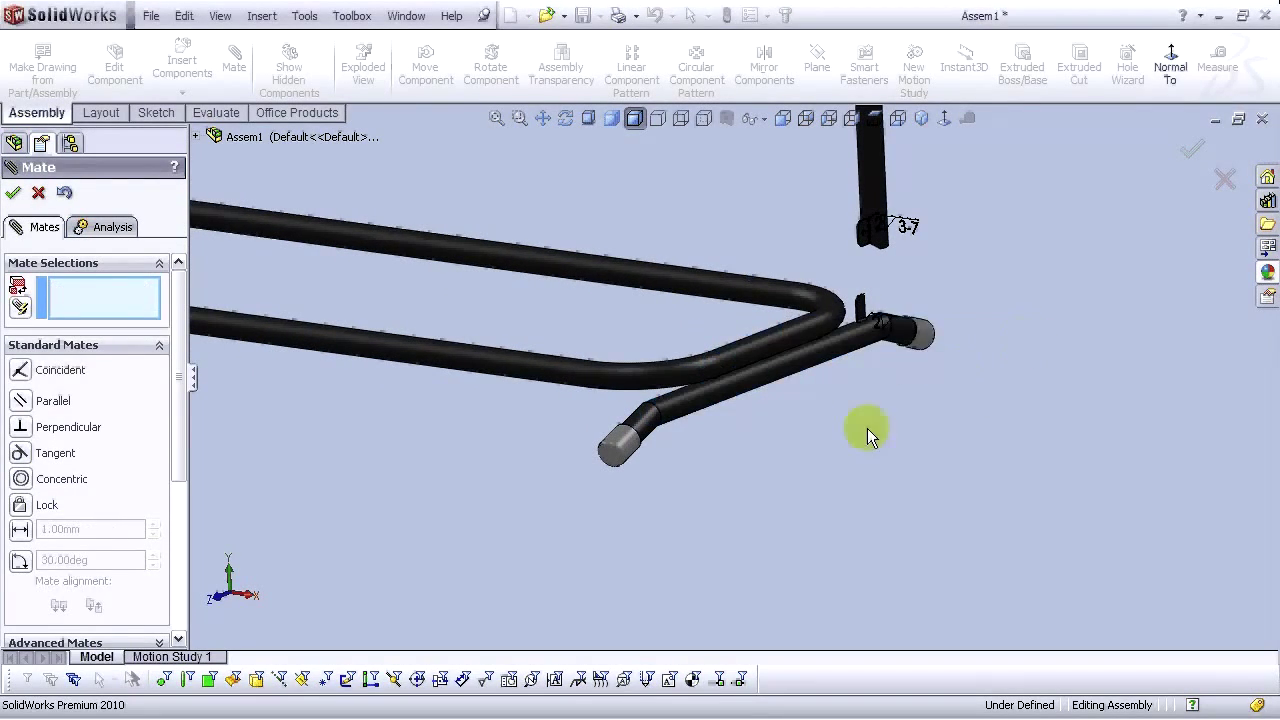
scroll(850, 425, down, 3)
middle_drag(822, 417, 678, 373)
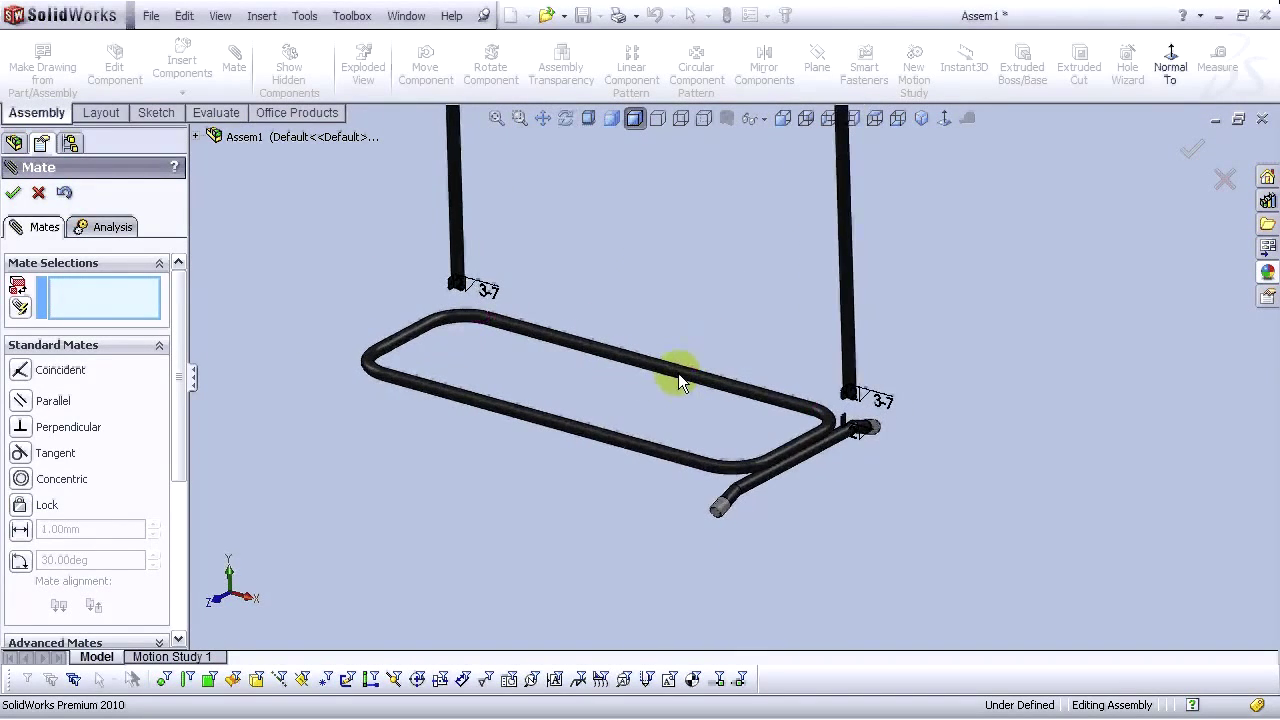
Add a concentric mate between the frame tube face and the leg tube face
click(13, 196)
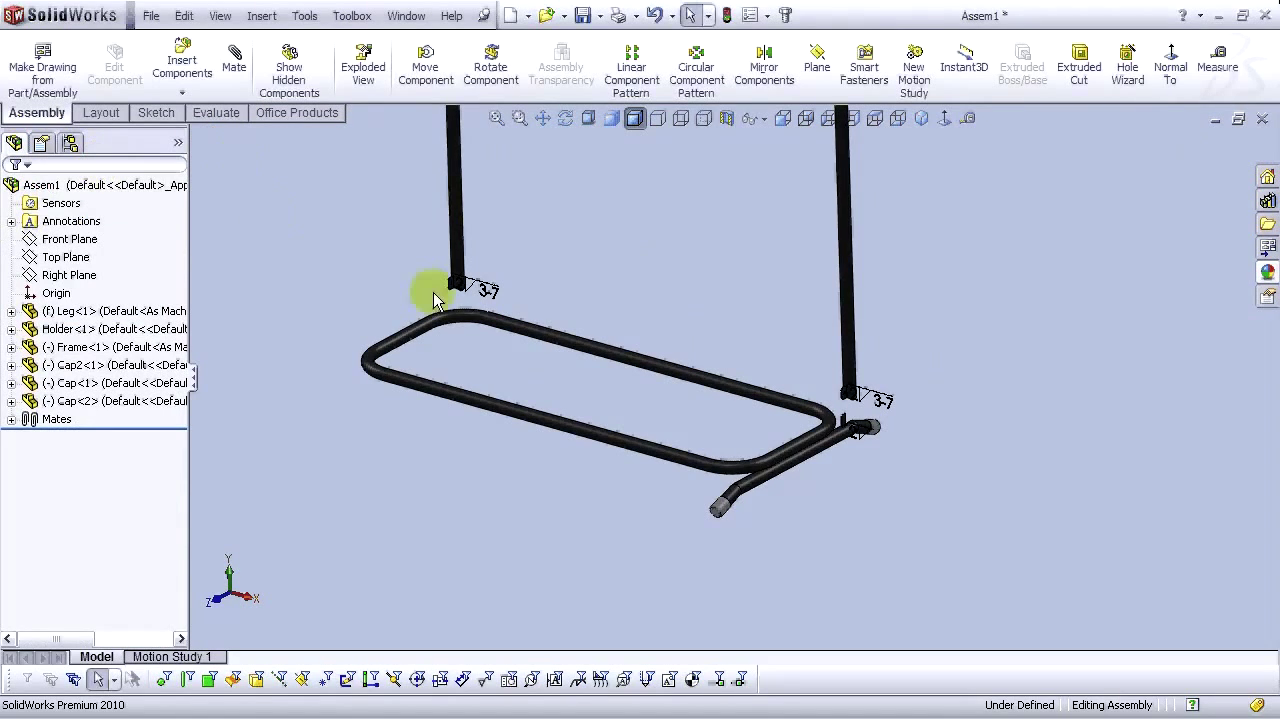
click(230, 62)
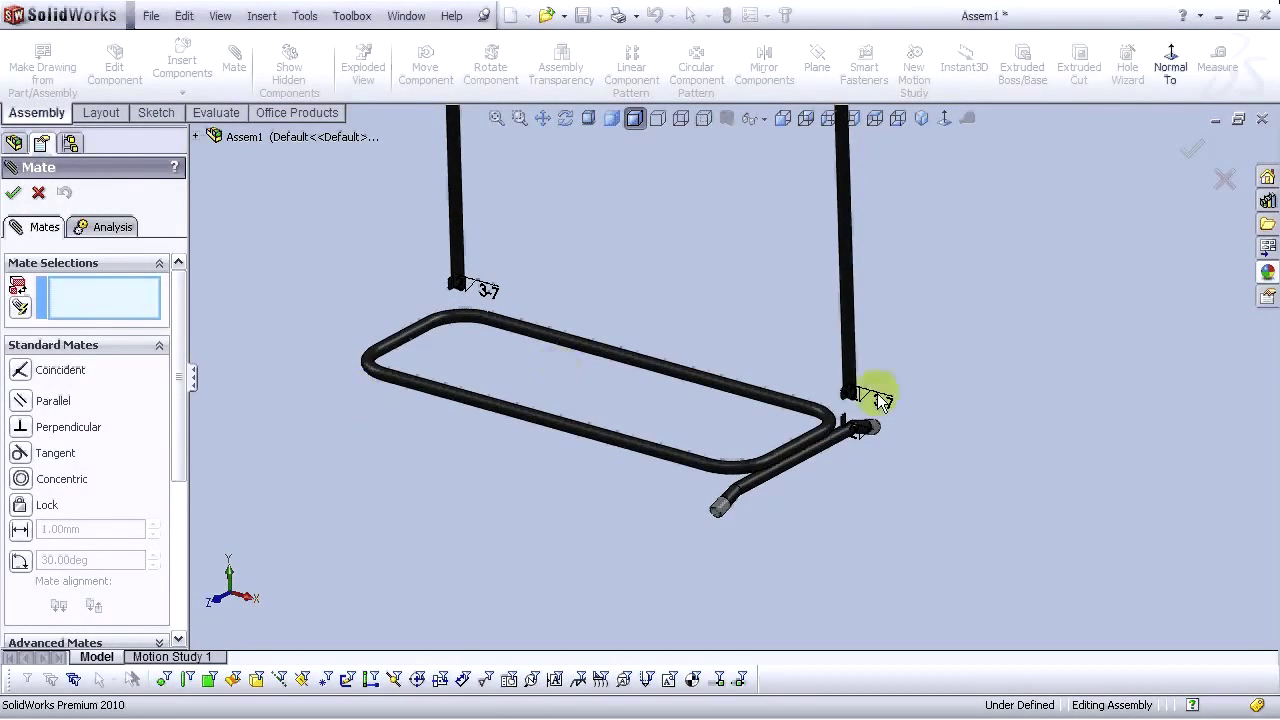
scroll(866, 410, down, 5)
scroll(732, 397, down, 2)
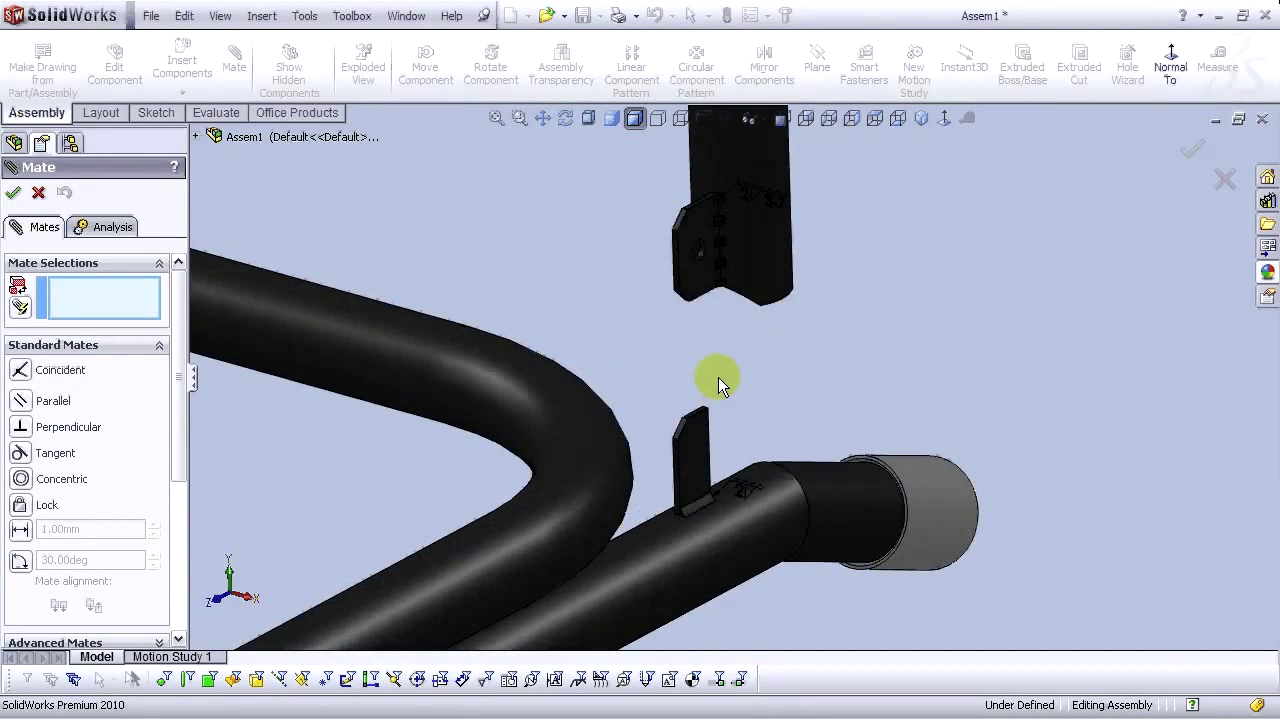
scroll(714, 305, down, 3)
middle_drag(691, 252, 671, 372)
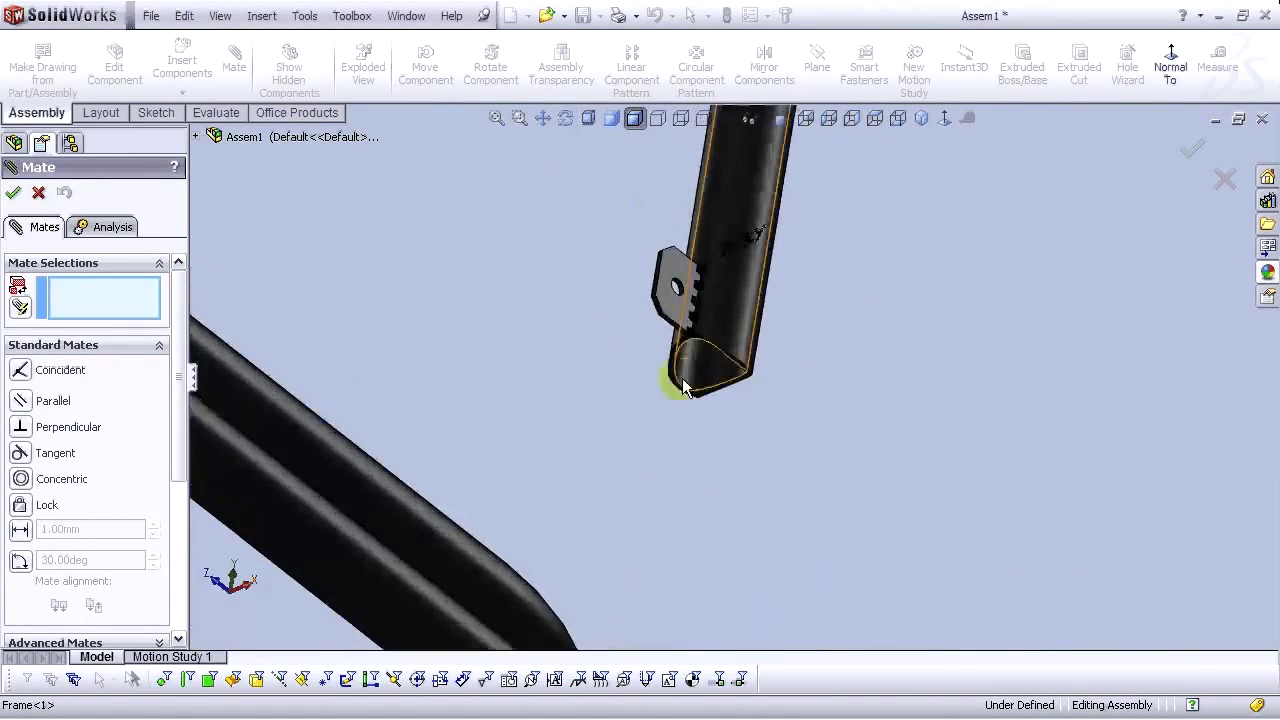
scroll(674, 318, down, 4)
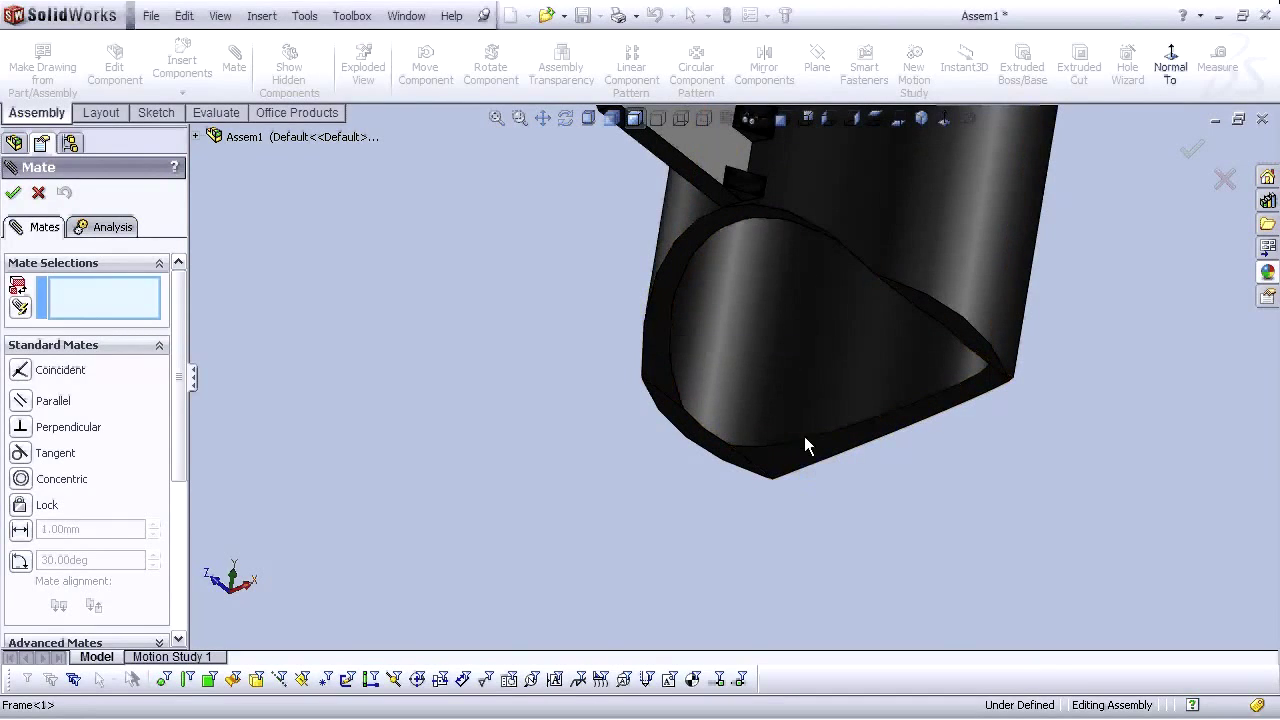
click(664, 275)
scroll(730, 380, up, 6)
middle_drag(746, 420, 714, 665)
scroll(752, 535, down, 5)
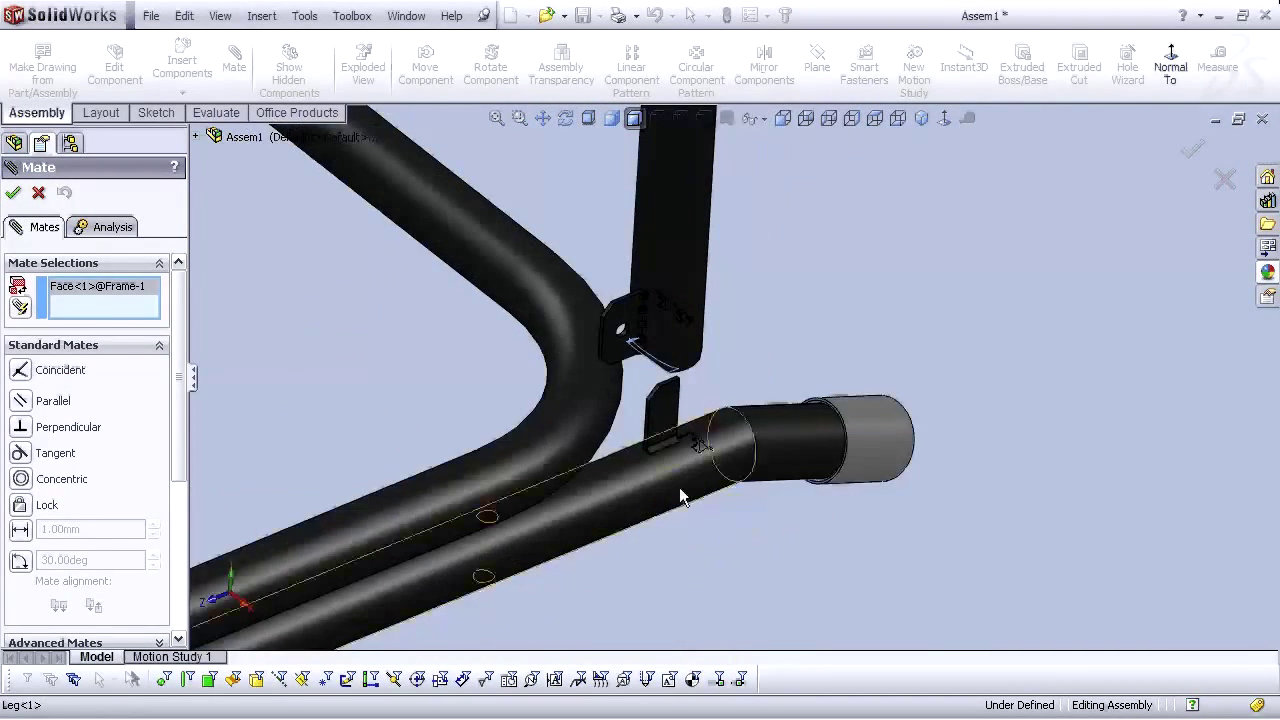
click(676, 480)
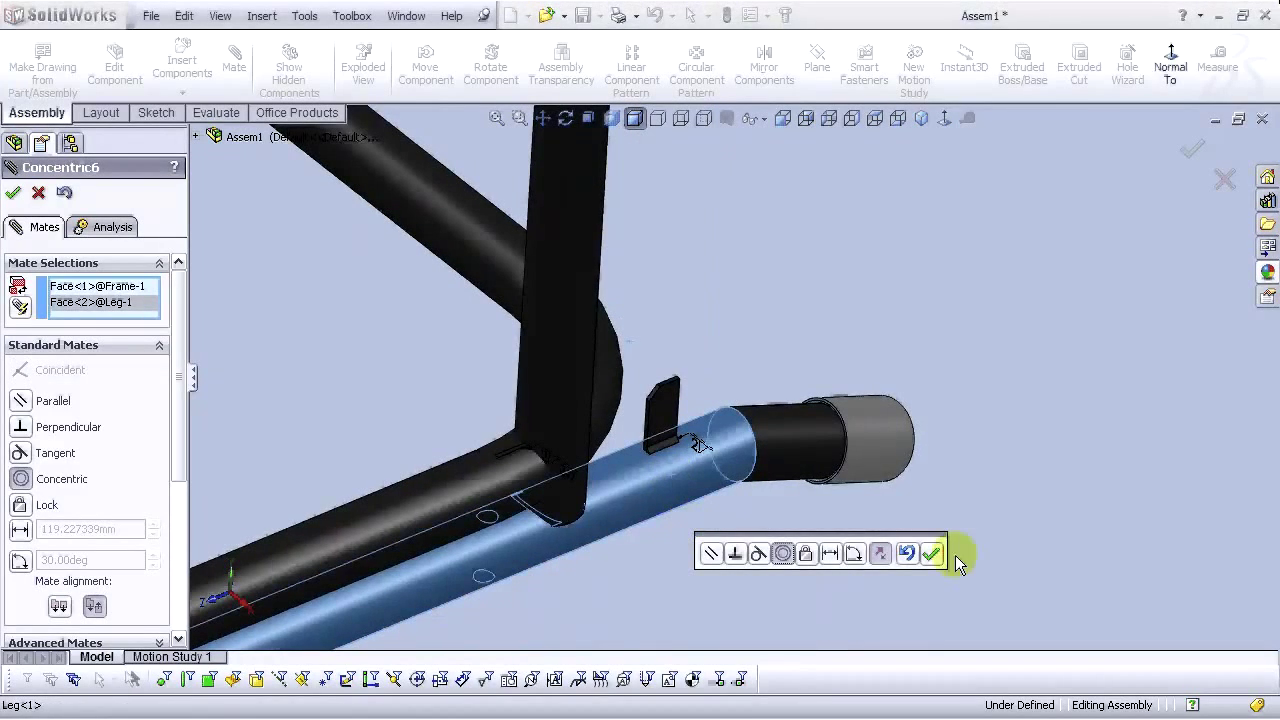
click(950, 554)
Mate the frame plate's edge face coincident with the matching leg face
drag(665, 313, 746, 278)
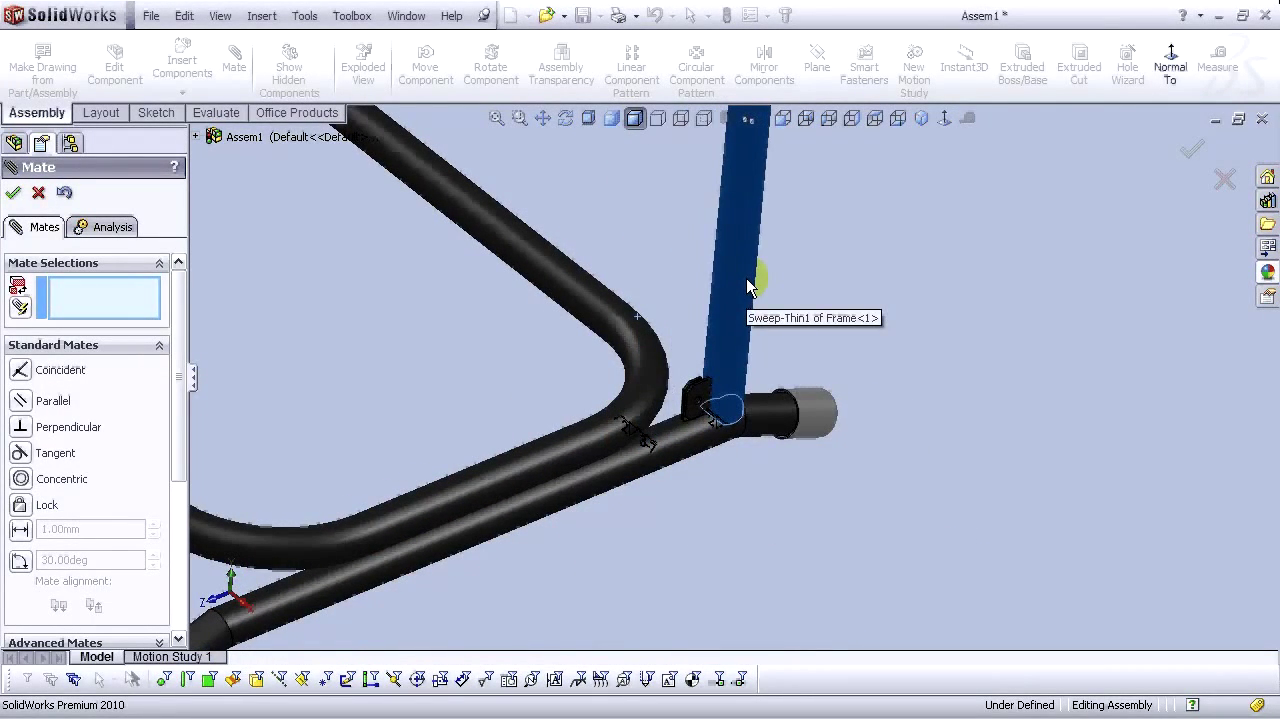
scroll(662, 360, down, 5)
scroll(662, 360, down, 5)
mouse_move(662, 360)
middle_down()
mouse_move(657, 320)
mouse_move(674, 271)
mouse_move(703, 337)
mouse_move(658, 373)
middle_up()
click(658, 373)
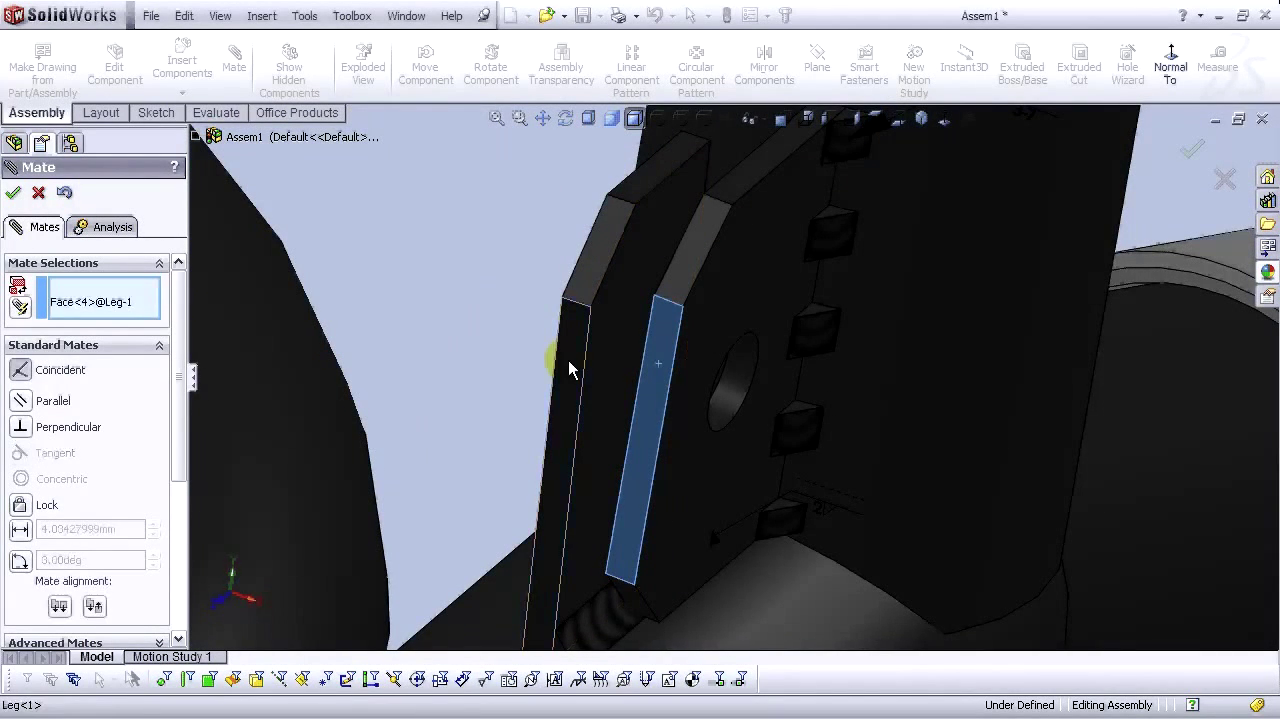
click(570, 364)
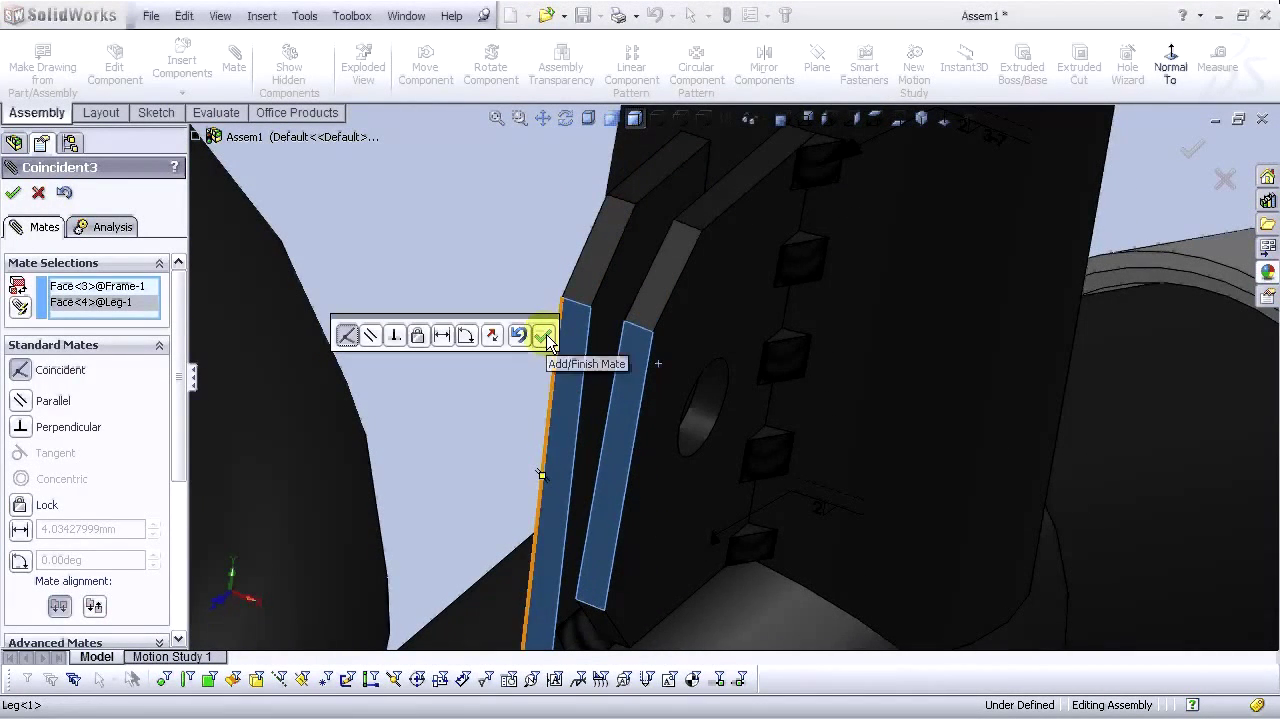
click(543, 335)
Add a second coincident mate setting the leg plate flush against the frame plate
scroll(751, 426, up, 5)
middle_drag(751, 426, 736, 368)
scroll(736, 368, down, 3)
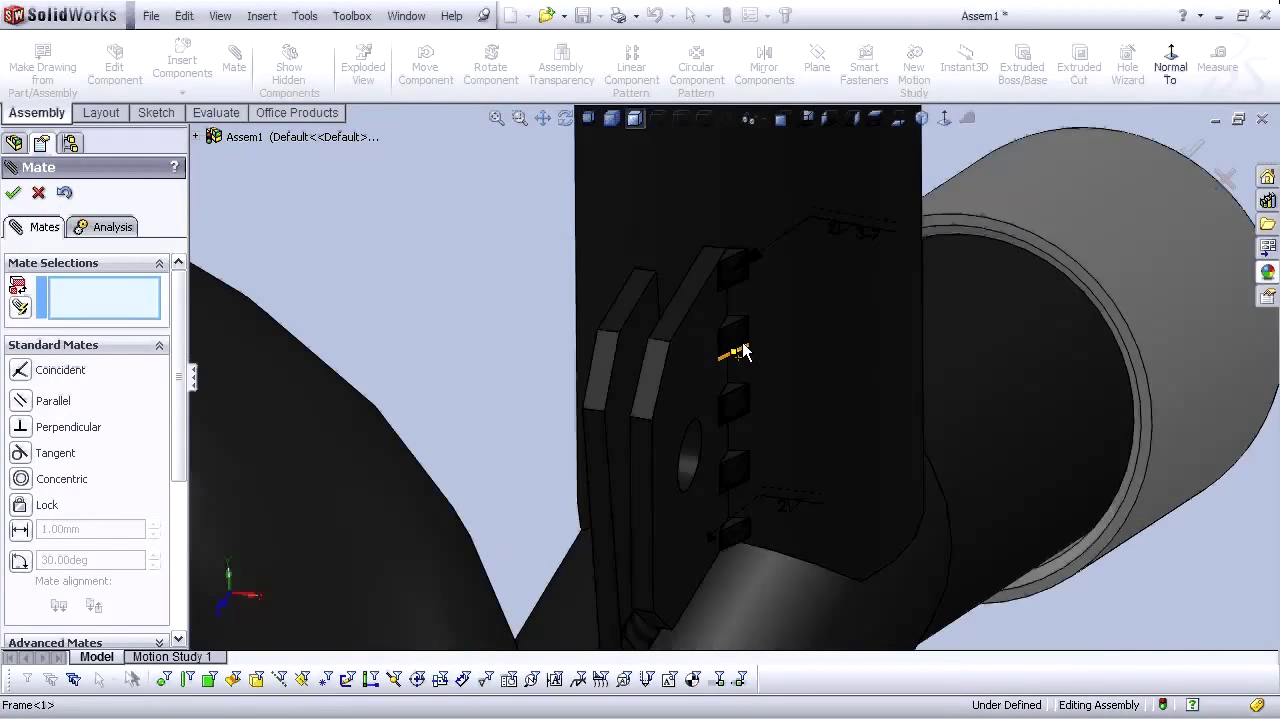
click(638, 336)
middle_drag(637, 333, 682, 334)
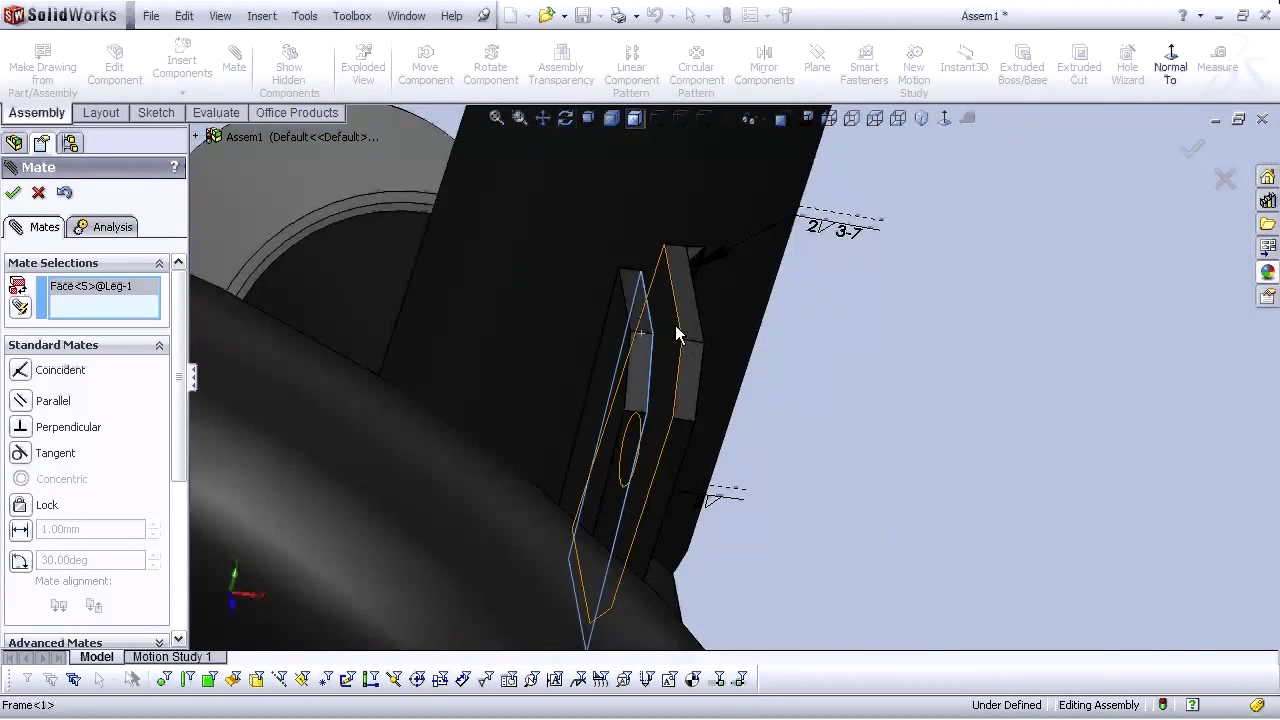
click(675, 325)
click(900, 300)
mouse_move(904, 302)
middle_down()
mouse_move(763, 393)
mouse_move(546, 346)
mouse_move(505, 370)
mouse_move(596, 349)
mouse_move(502, 620)
mouse_move(611, 366)
mouse_move(766, 423)
mouse_move(707, 325)
mouse_move(663, 380)
mouse_move(666, 363)
mouse_move(630, 377)
middle_up()
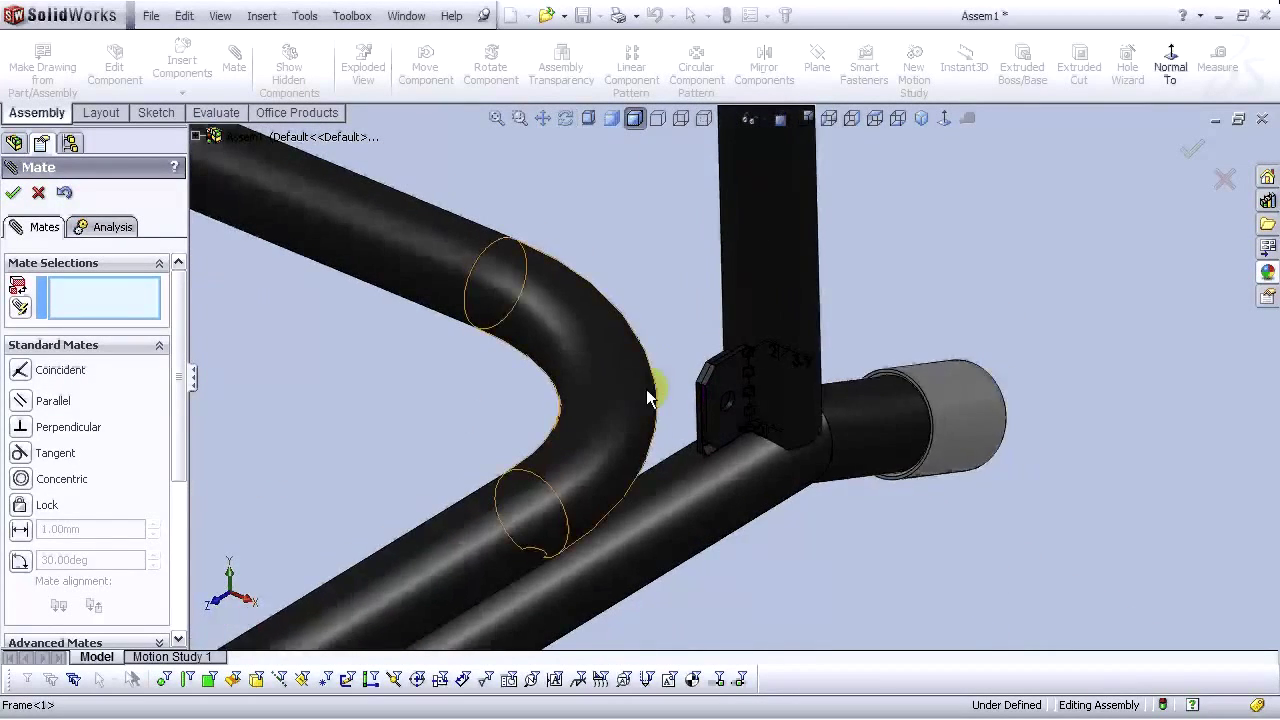
scroll(685, 477, up, 10)
scroll(645, 247, down, 5)
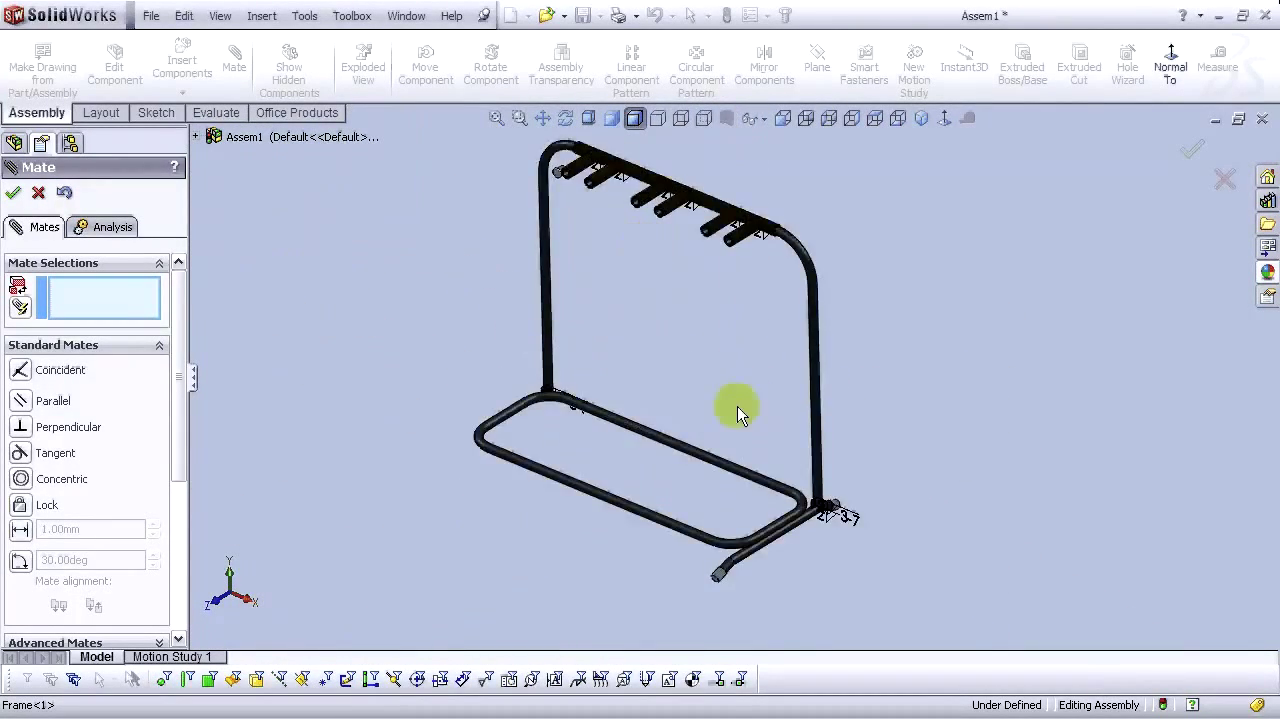
Close the Mate tool, zoom over the rack, and start Mirror Components
click(13, 195)
scroll(737, 434, up, 3)
scroll(710, 418, down, 2)
scroll(678, 464, down, 1)
scroll(760, 400, up, 2)
scroll(774, 322, down, 1)
scroll(737, 289, down, 1)
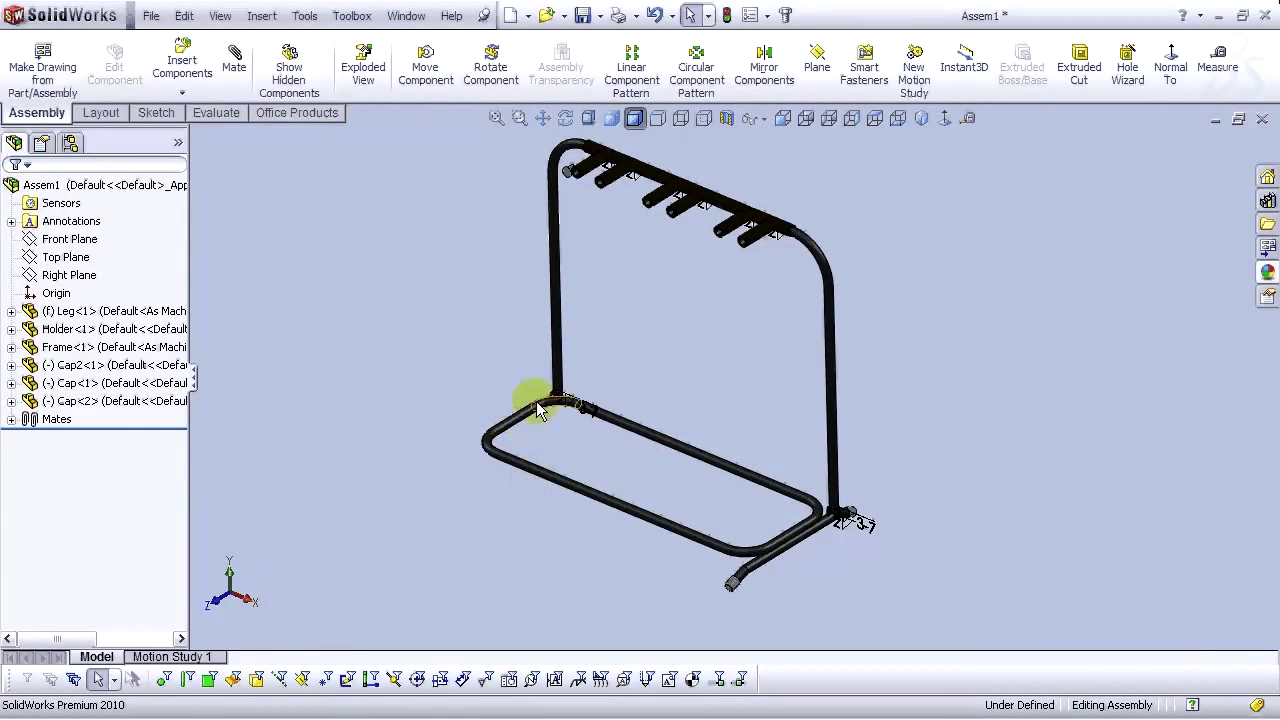
scroll(554, 414, down, 2)
scroll(757, 498, up, 1)
scroll(800, 498, down, 2)
scroll(764, 471, up, 4)
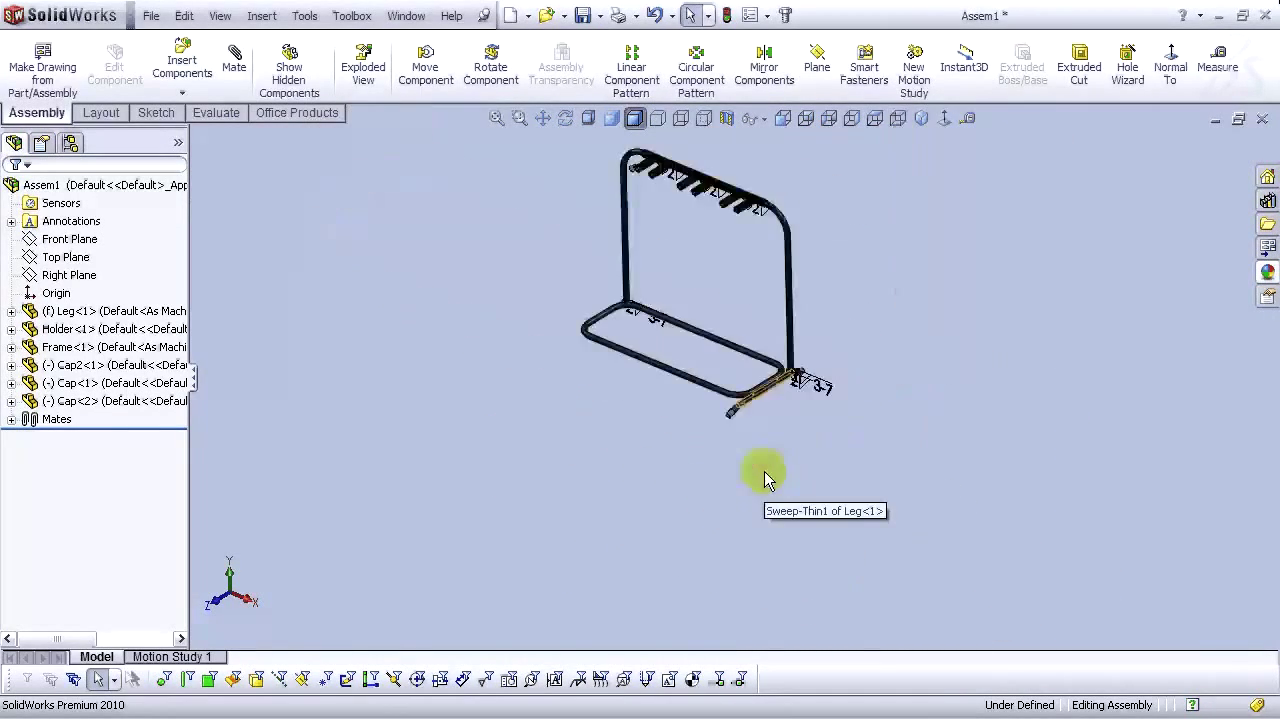
scroll(718, 290, down, 2)
scroll(769, 276, down, 1)
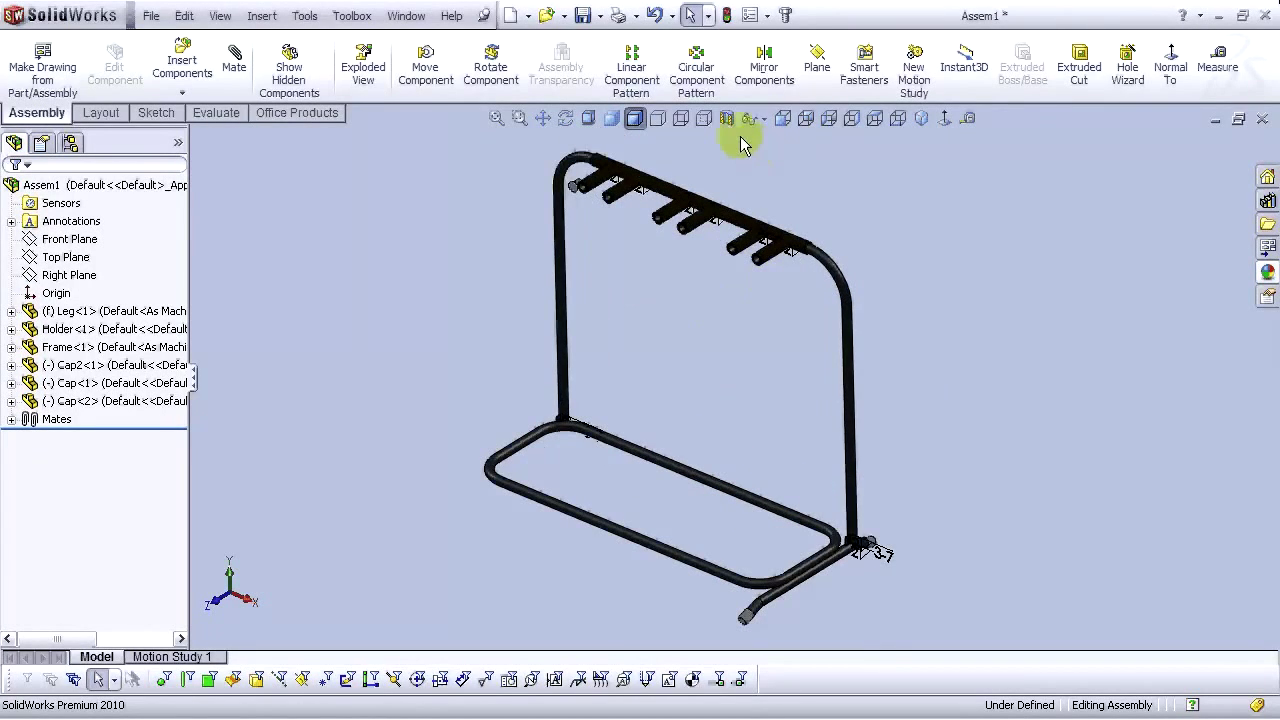
click(768, 80)
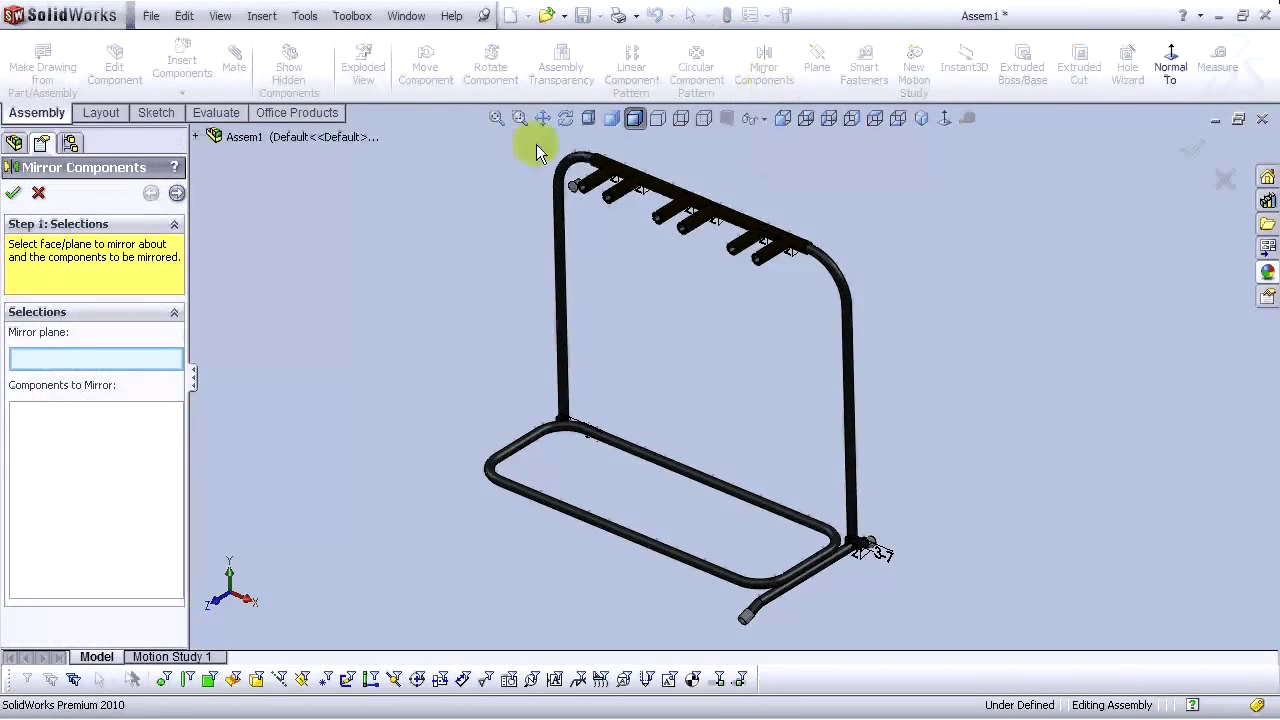
Use the Holder's Right Plane as mirror plane and select the cap and leg to mirror
click(196, 138)
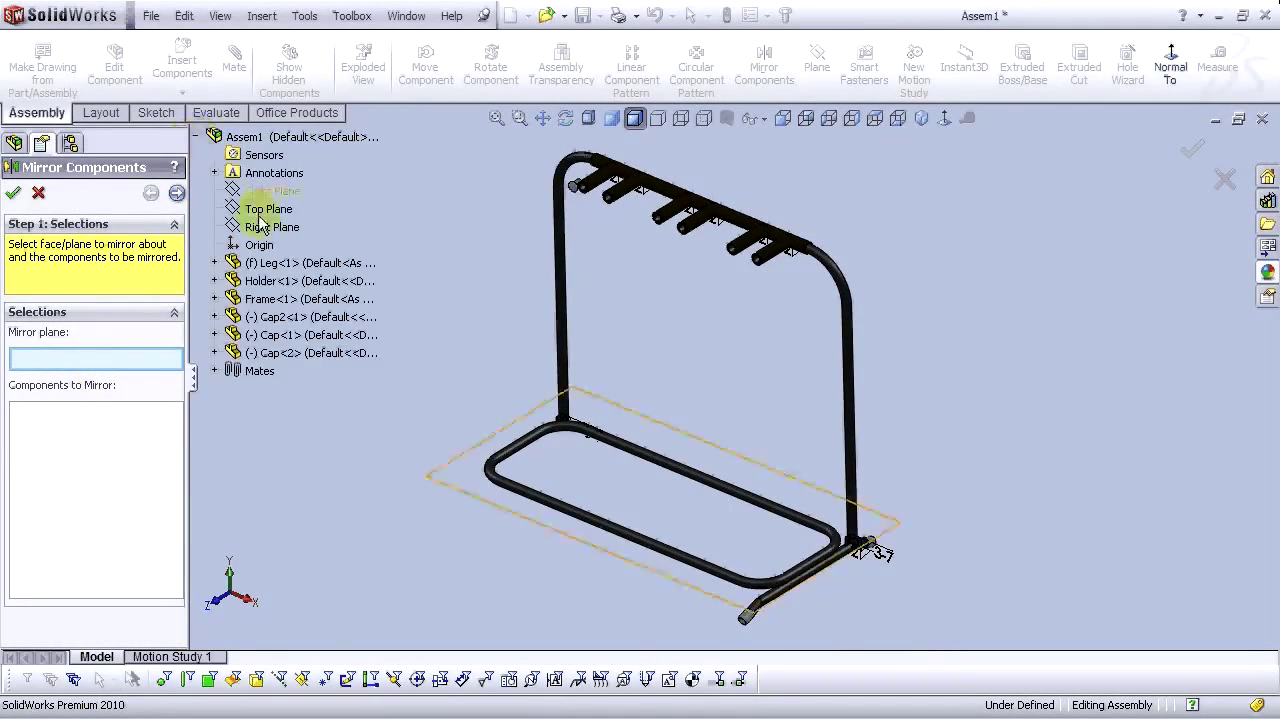
click(215, 281)
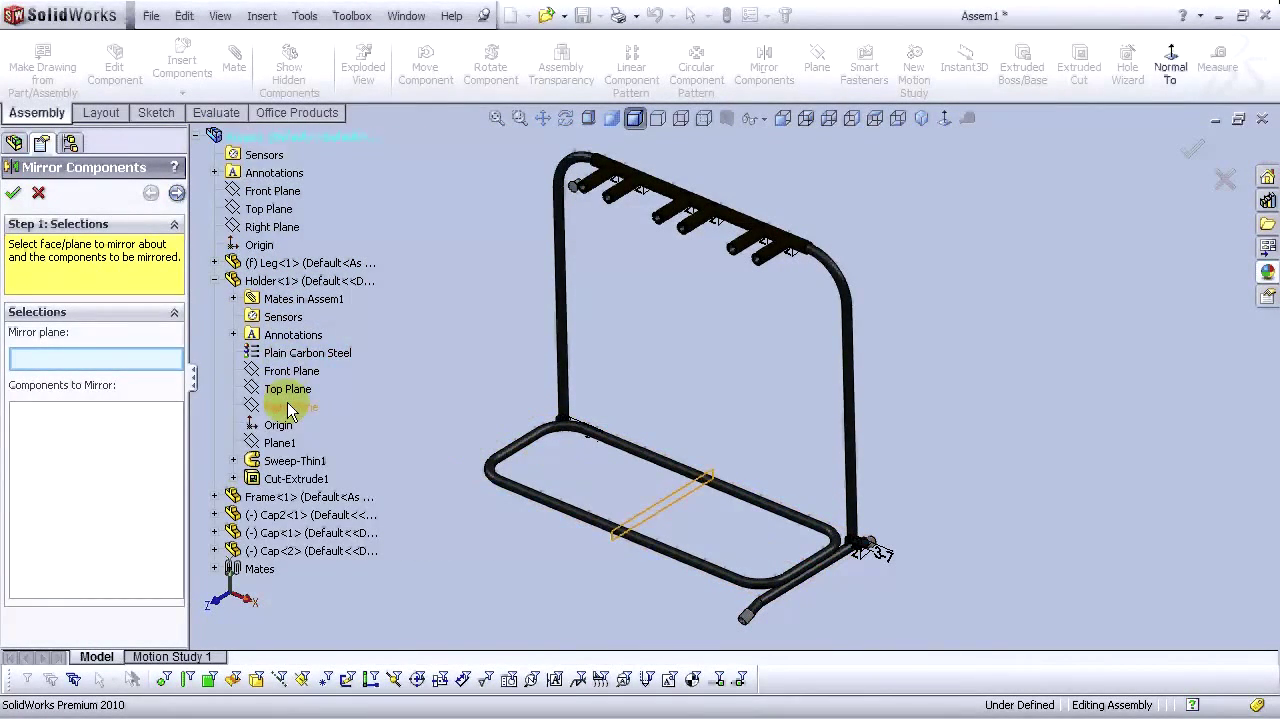
click(289, 407)
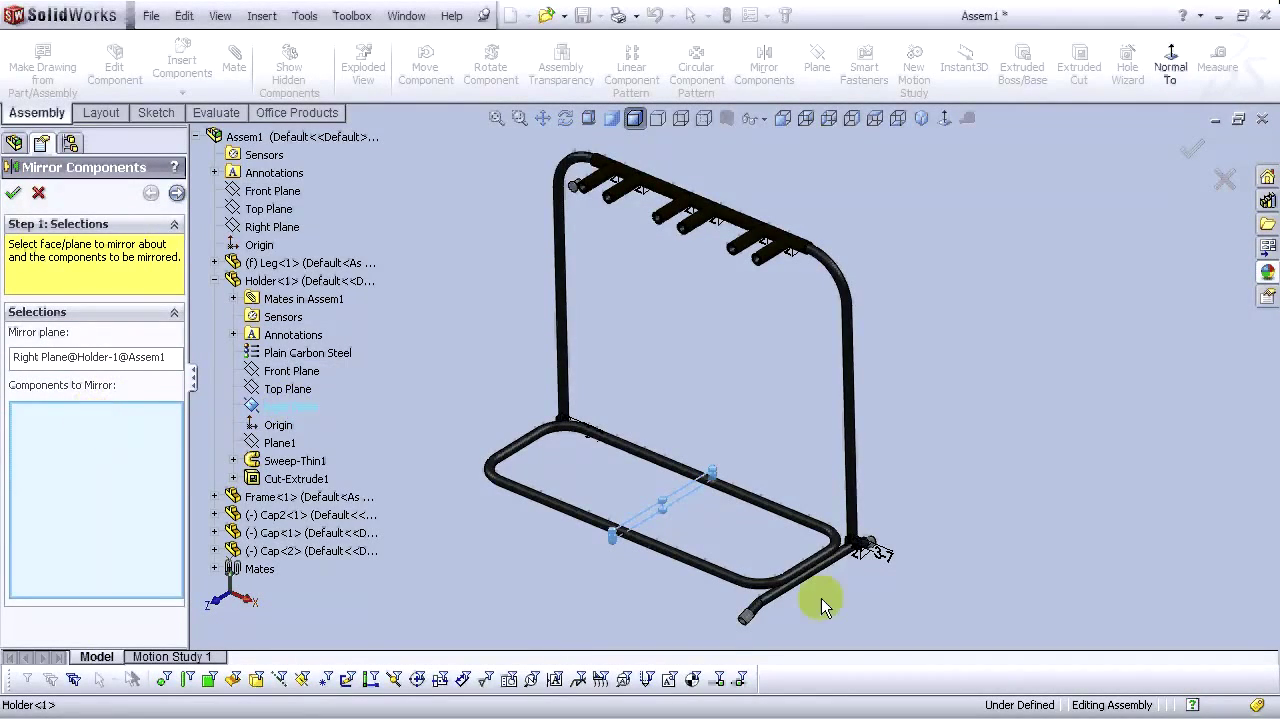
scroll(821, 598, down, 5)
click(612, 568)
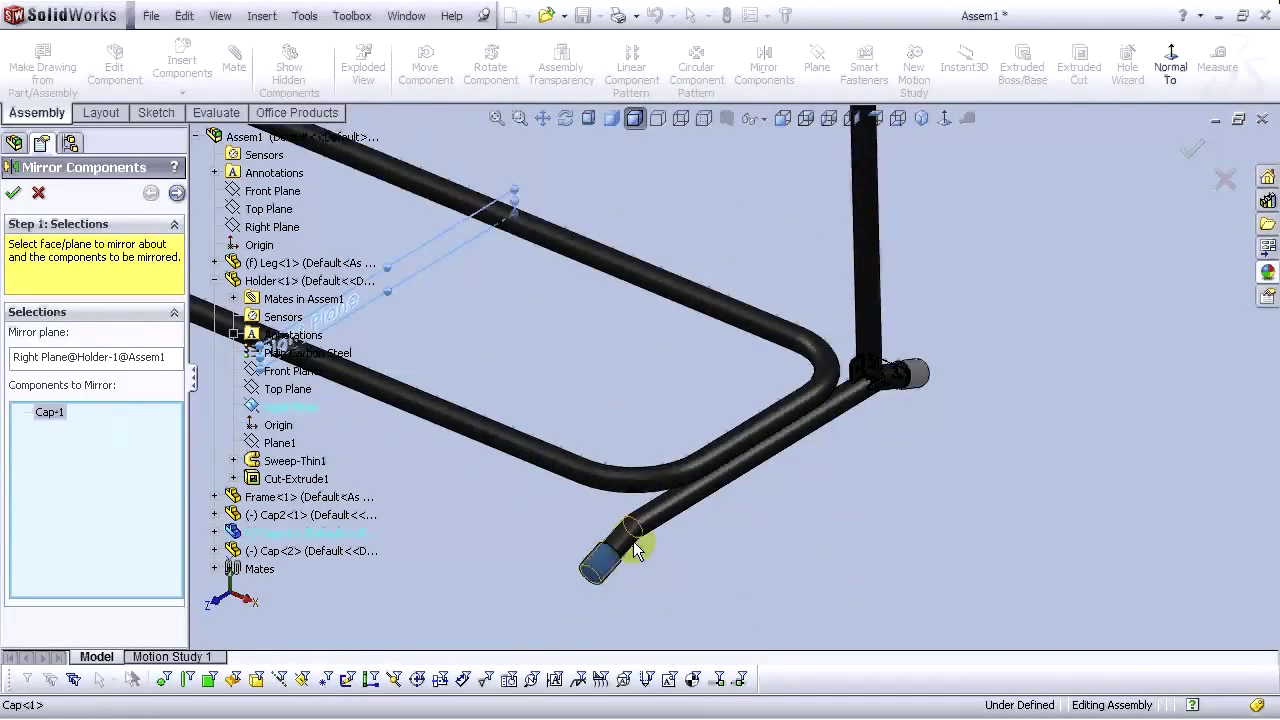
click(633, 541)
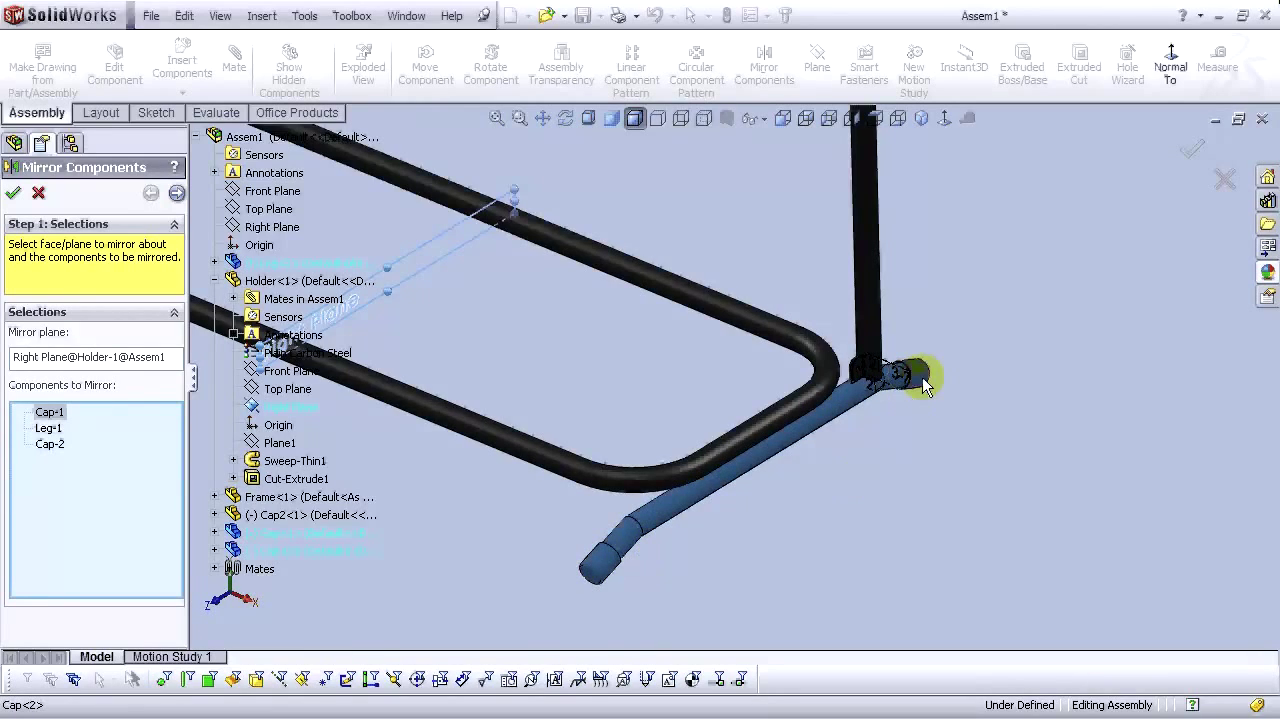
scroll(924, 387, up, 5)
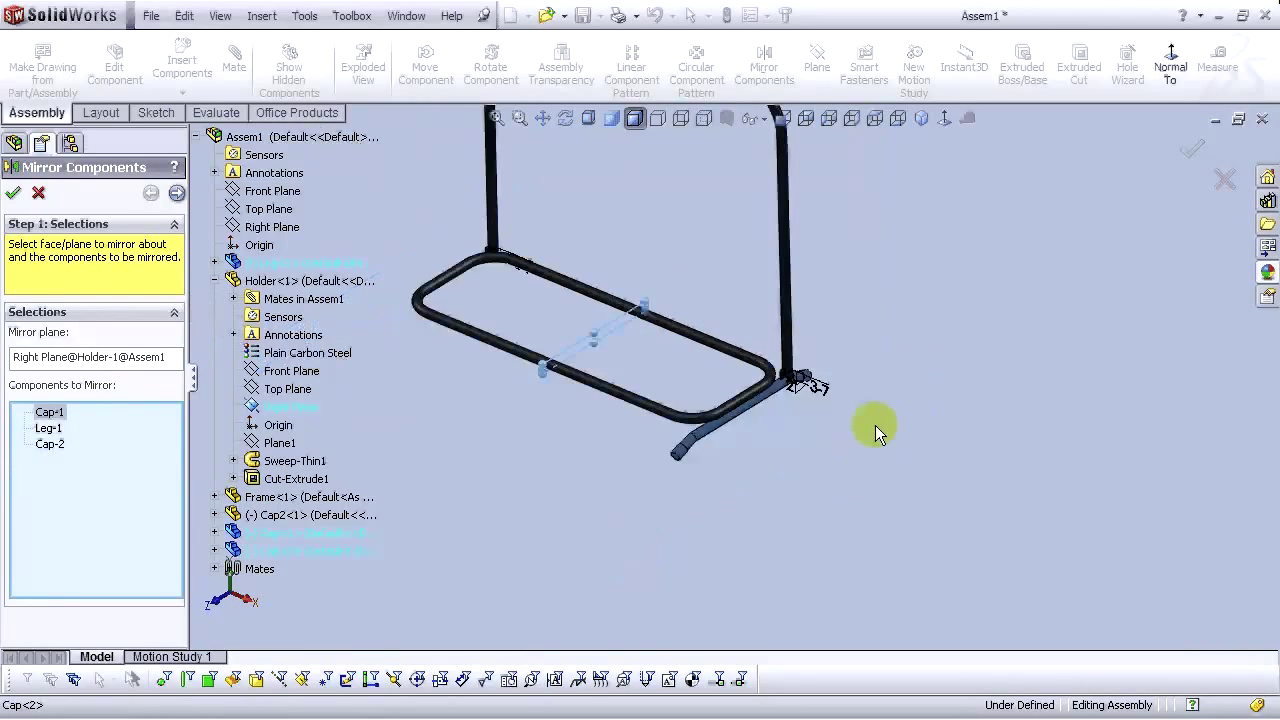
Review the mirrored components' orientations and create the mirrored cap and leg
click(177, 193)
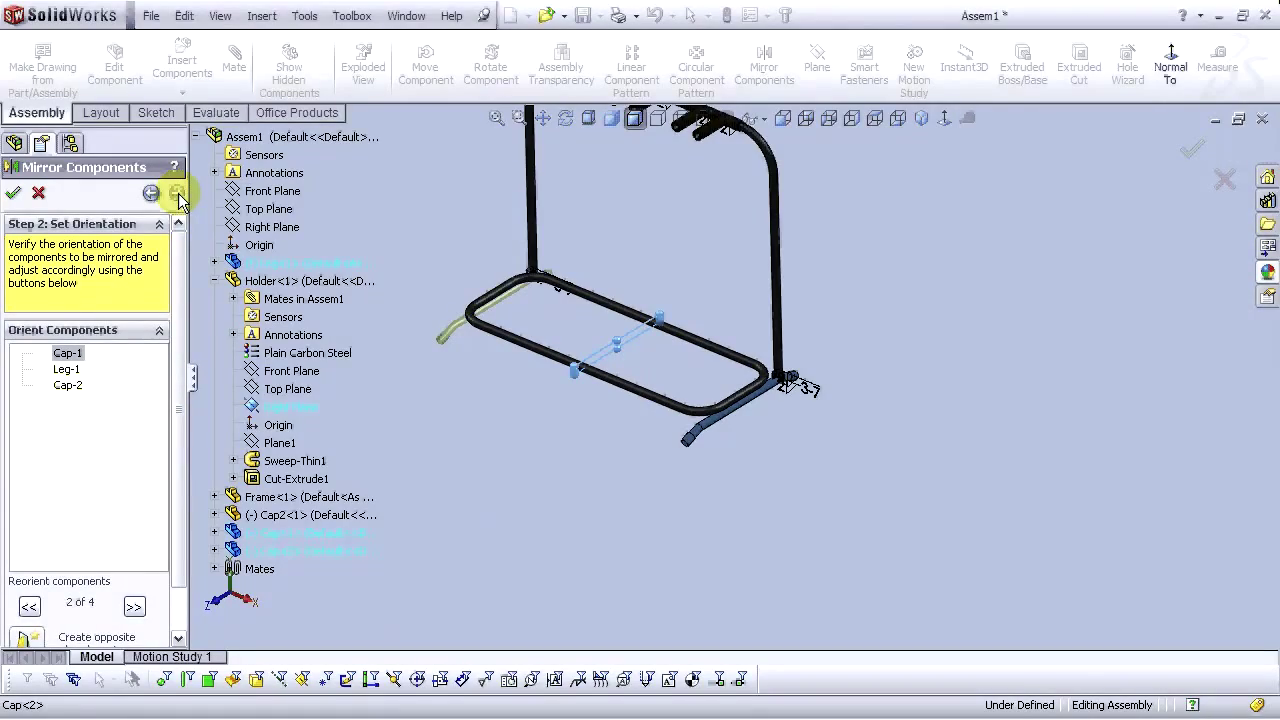
scroll(540, 295, down, 5)
mouse_move(568, 294)
middle_down()
mouse_move(722, 241)
mouse_move(566, 289)
middle_up()
scroll(564, 276, down, 6)
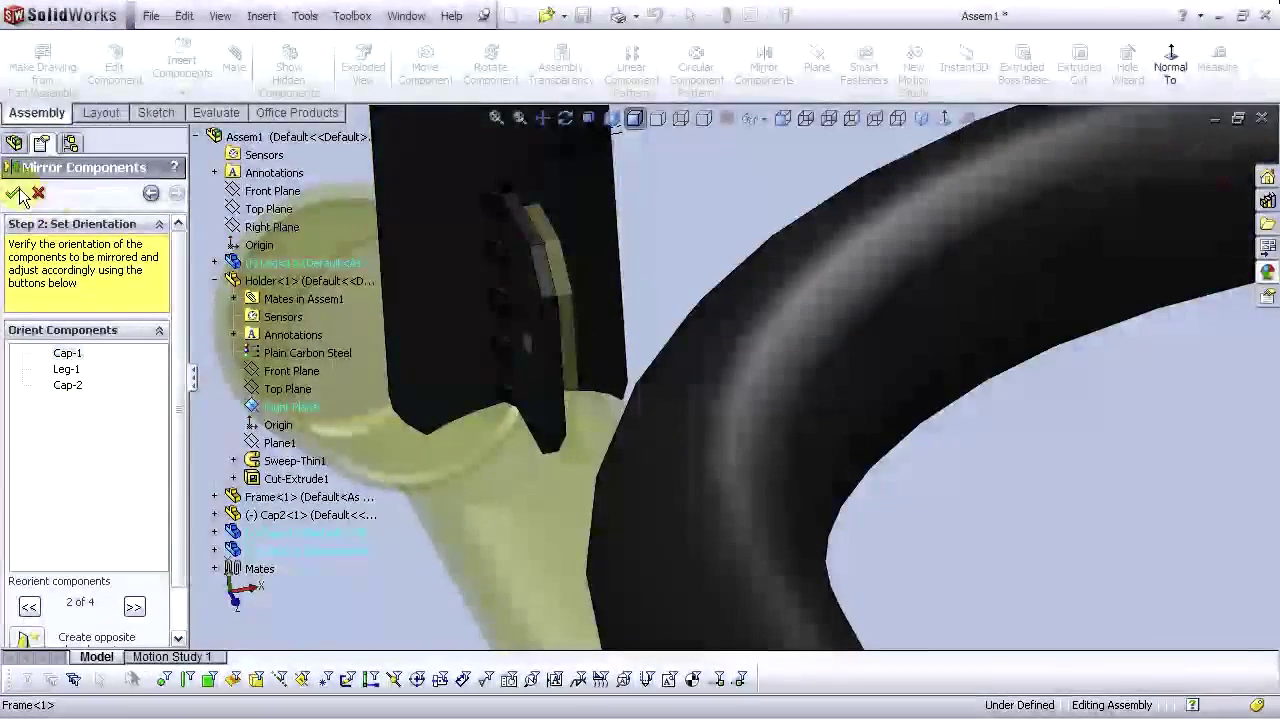
scroll(175, 287, down, 2)
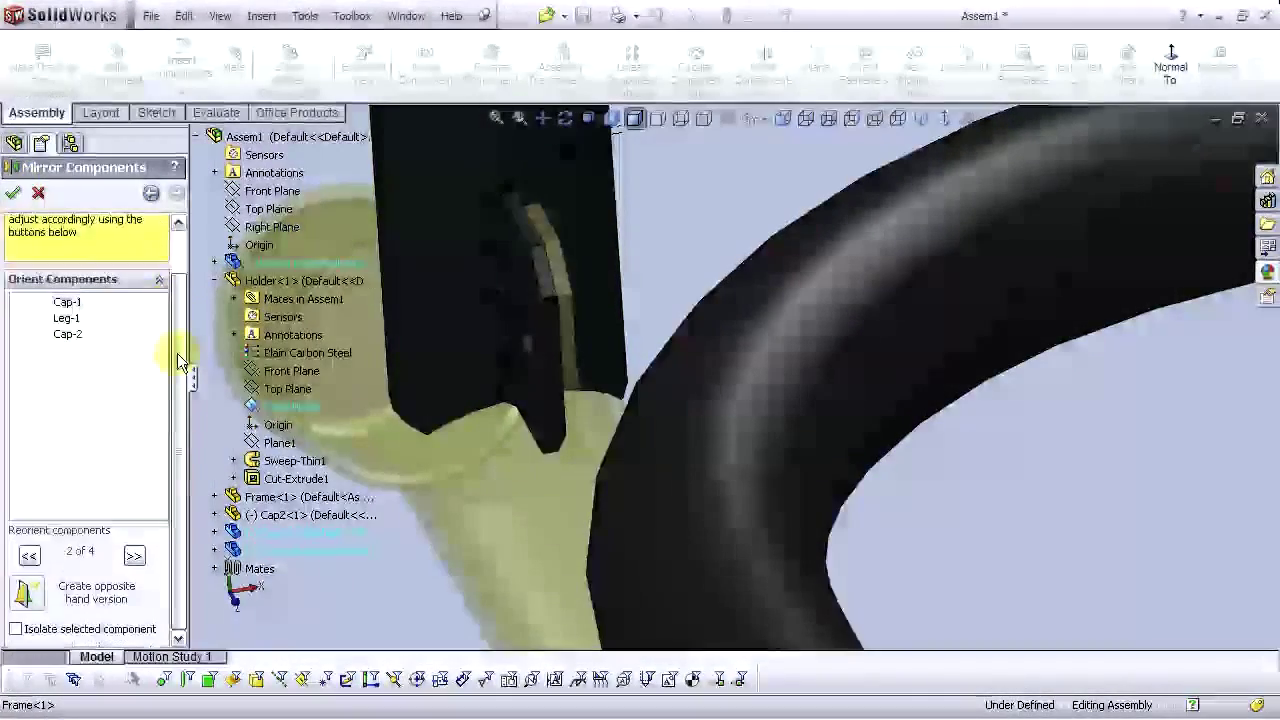
click(134, 560)
click(134, 558)
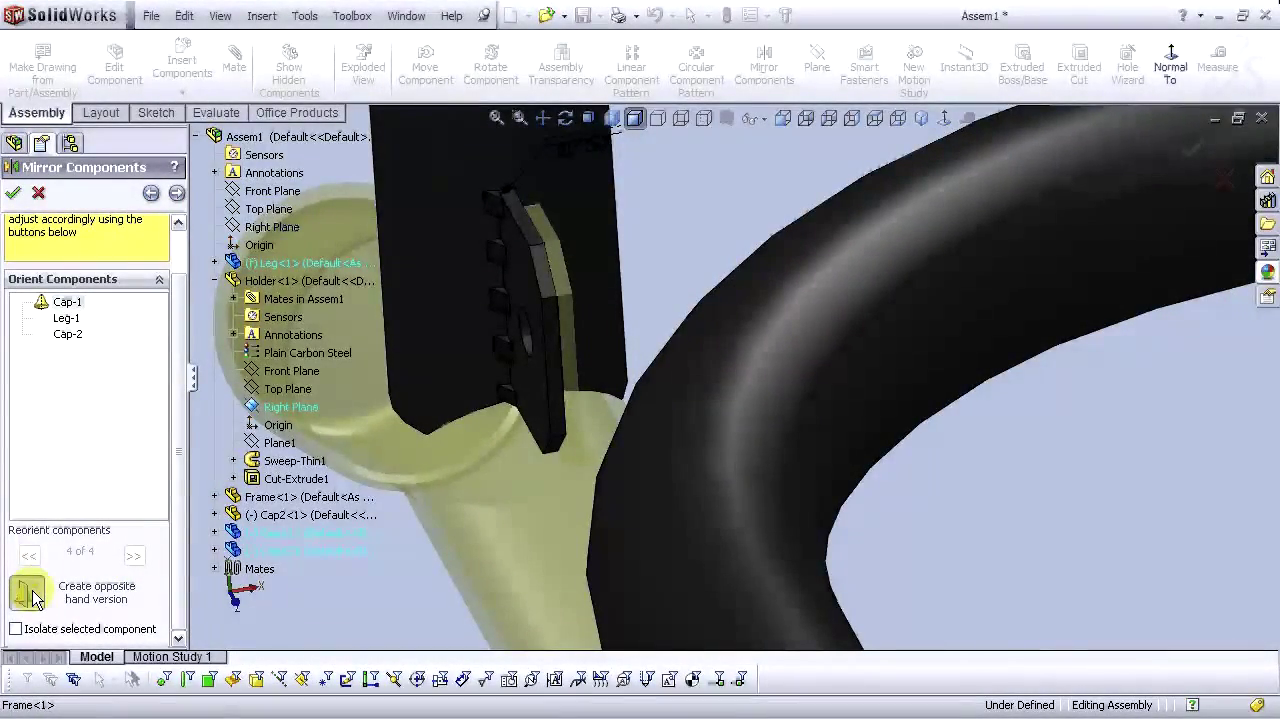
click(150, 194)
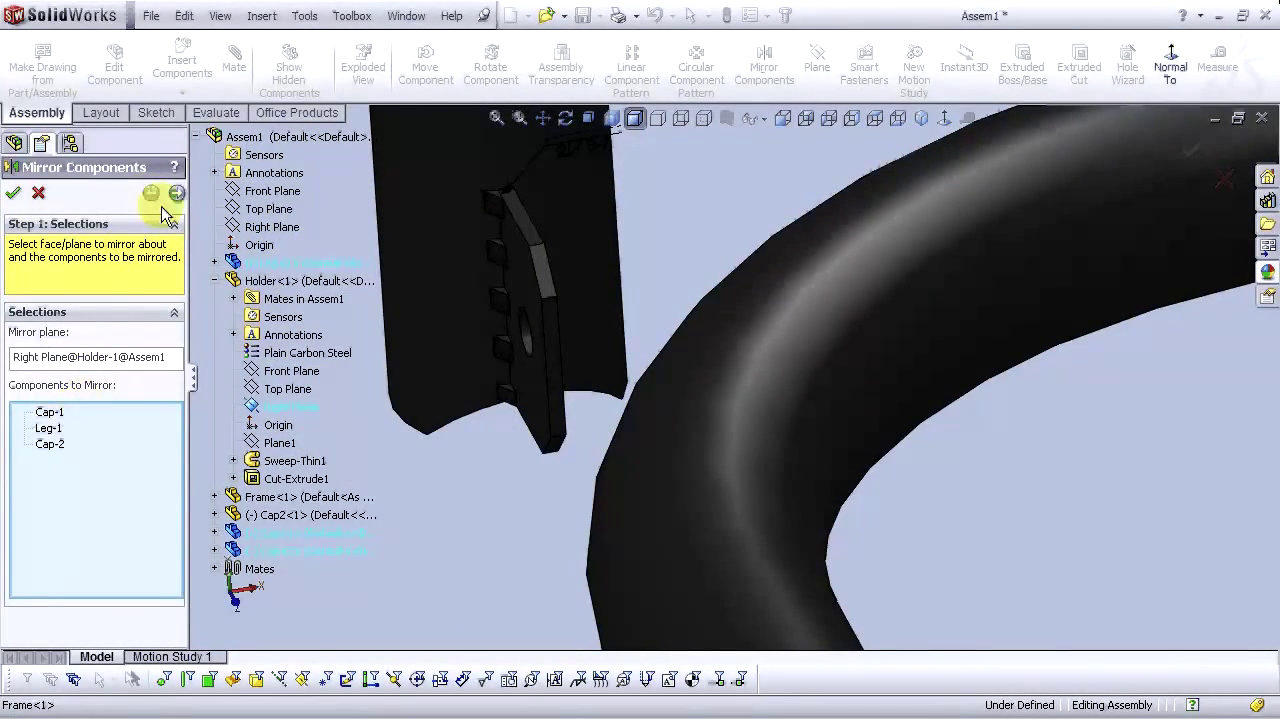
click(176, 194)
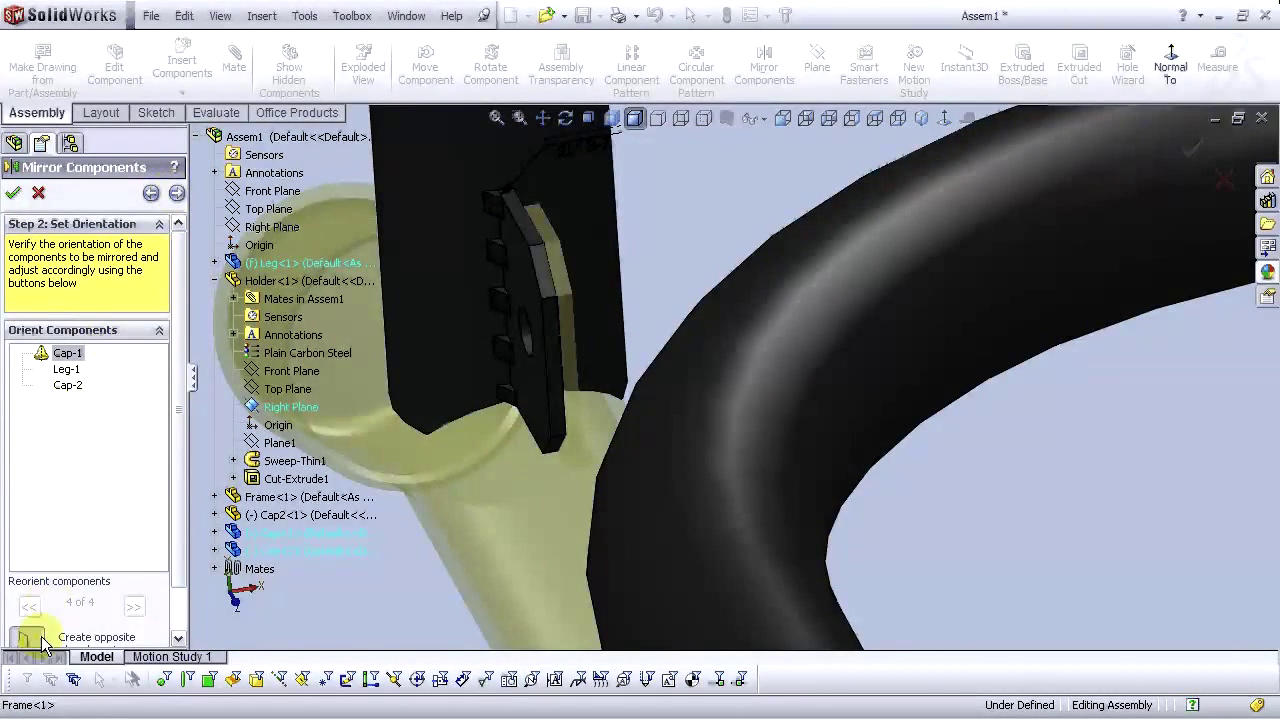
click(150, 194)
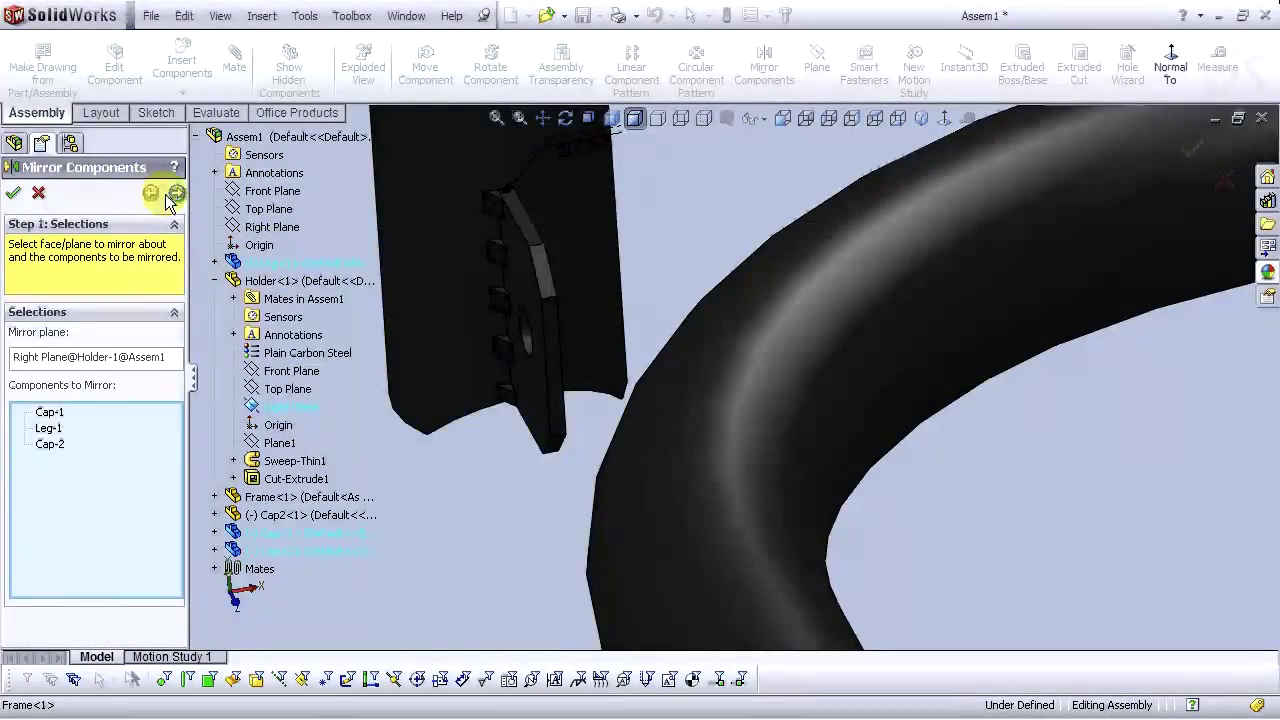
click(176, 194)
middle_drag(790, 356, 595, 335)
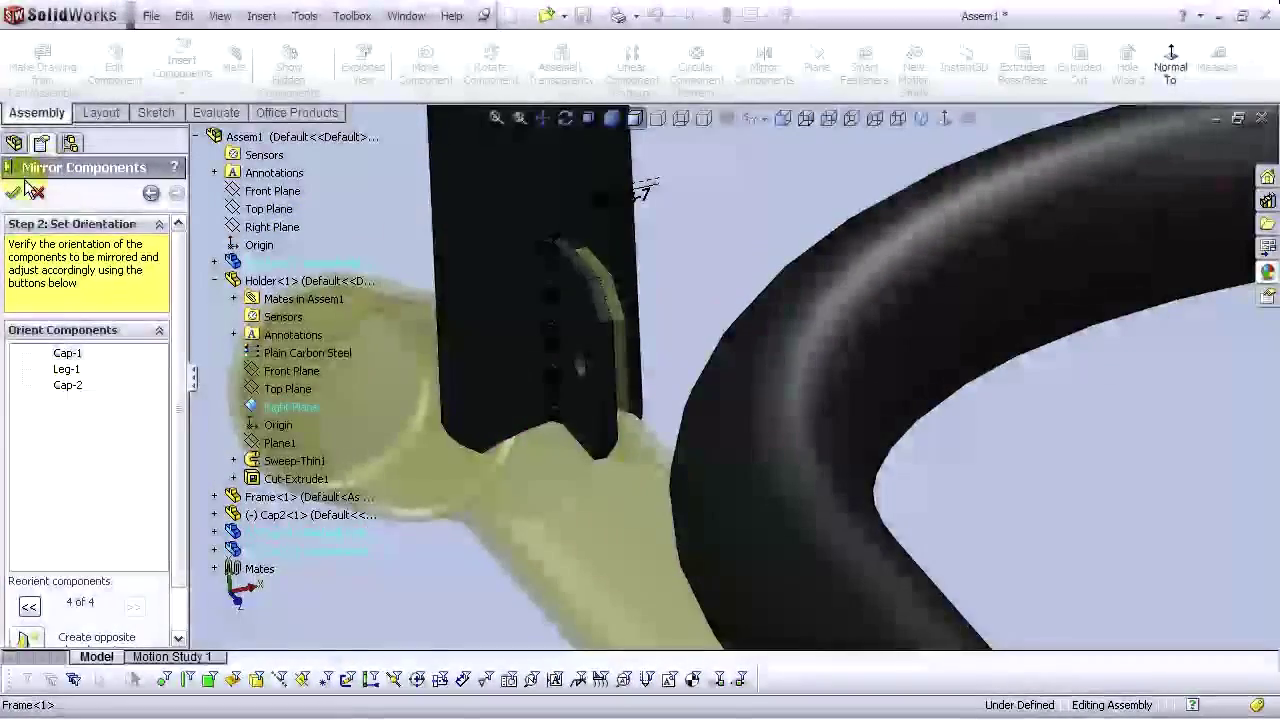
click(16, 190)
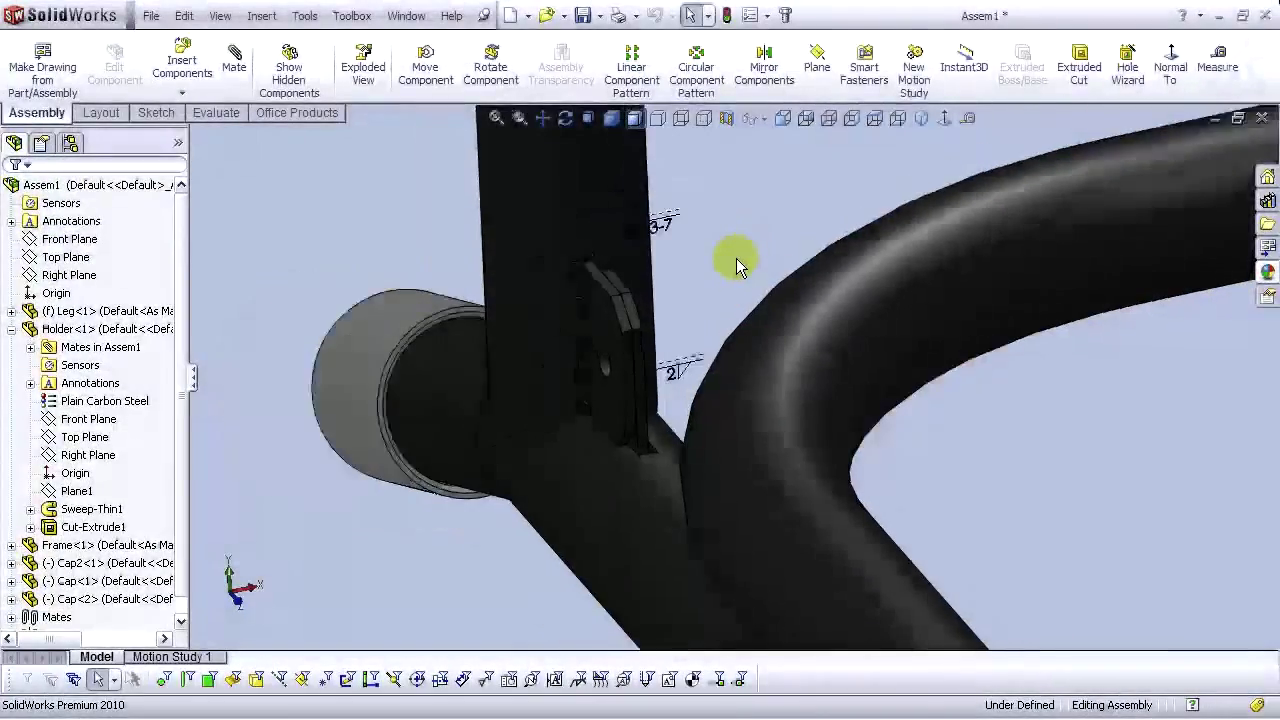
Return the rack to the isometric view and collapse Holder<1> in the tree
scroll(736, 258, up, 3)
middle_drag(737, 257, 786, 320)
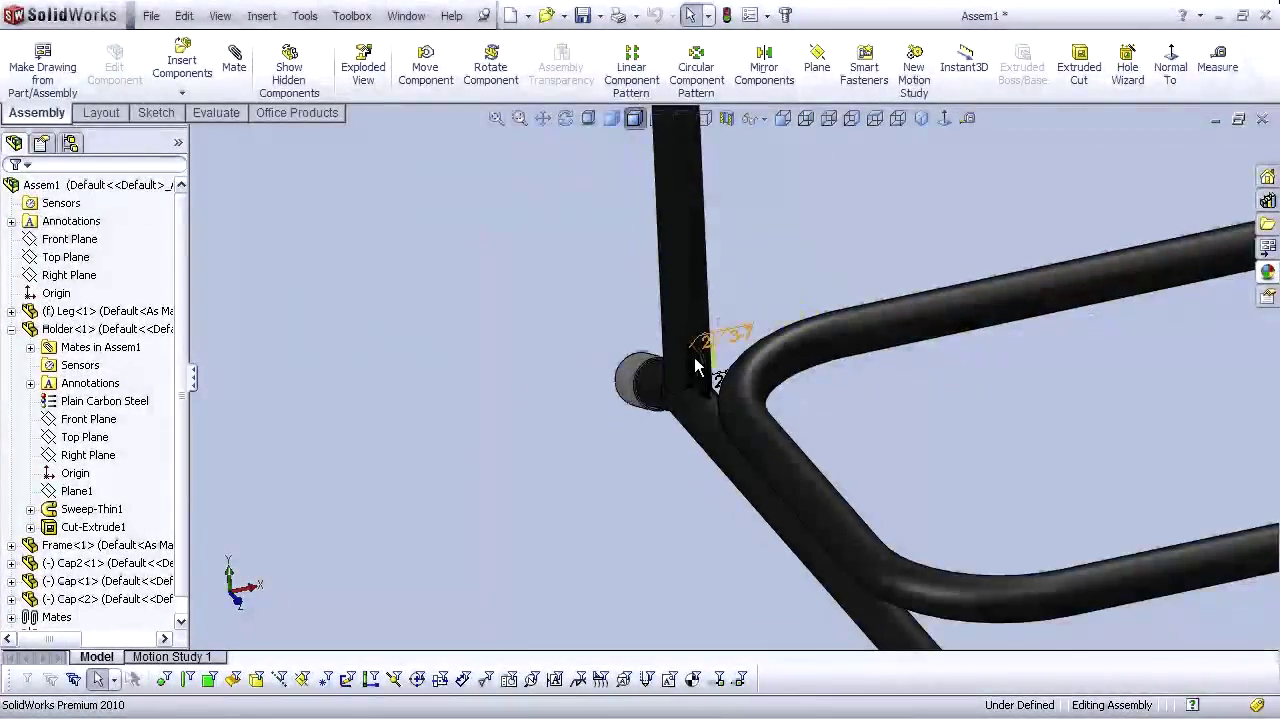
scroll(697, 366, down, 5)
scroll(706, 423, up, 2)
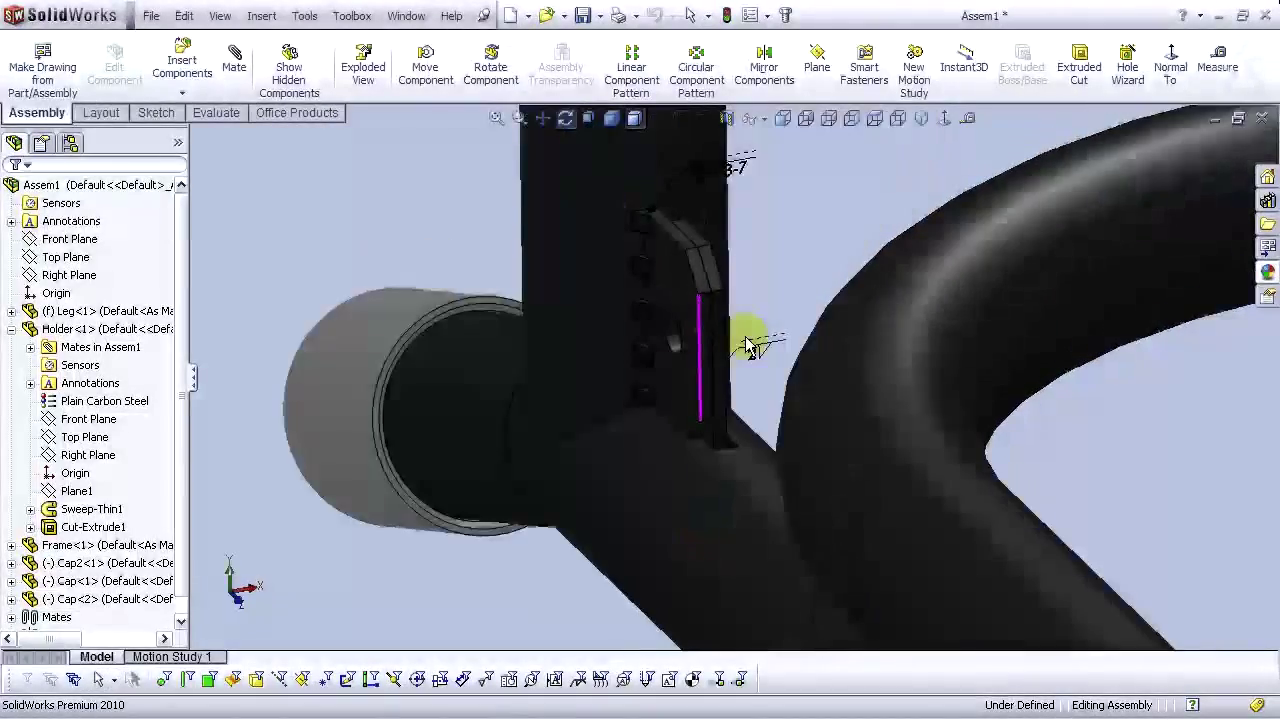
scroll(750, 345, up, 10)
scroll(894, 306, down, 3)
middle_drag(894, 306, 843, 277)
click(922, 120)
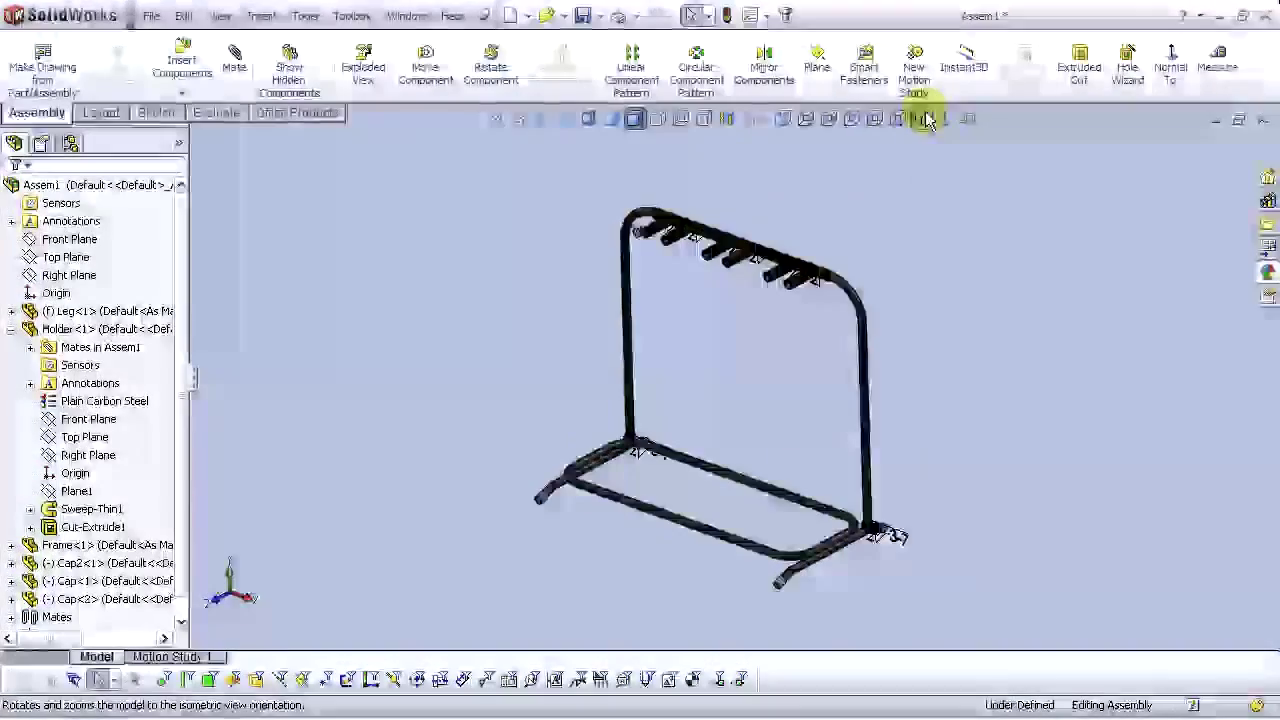
click(11, 329)
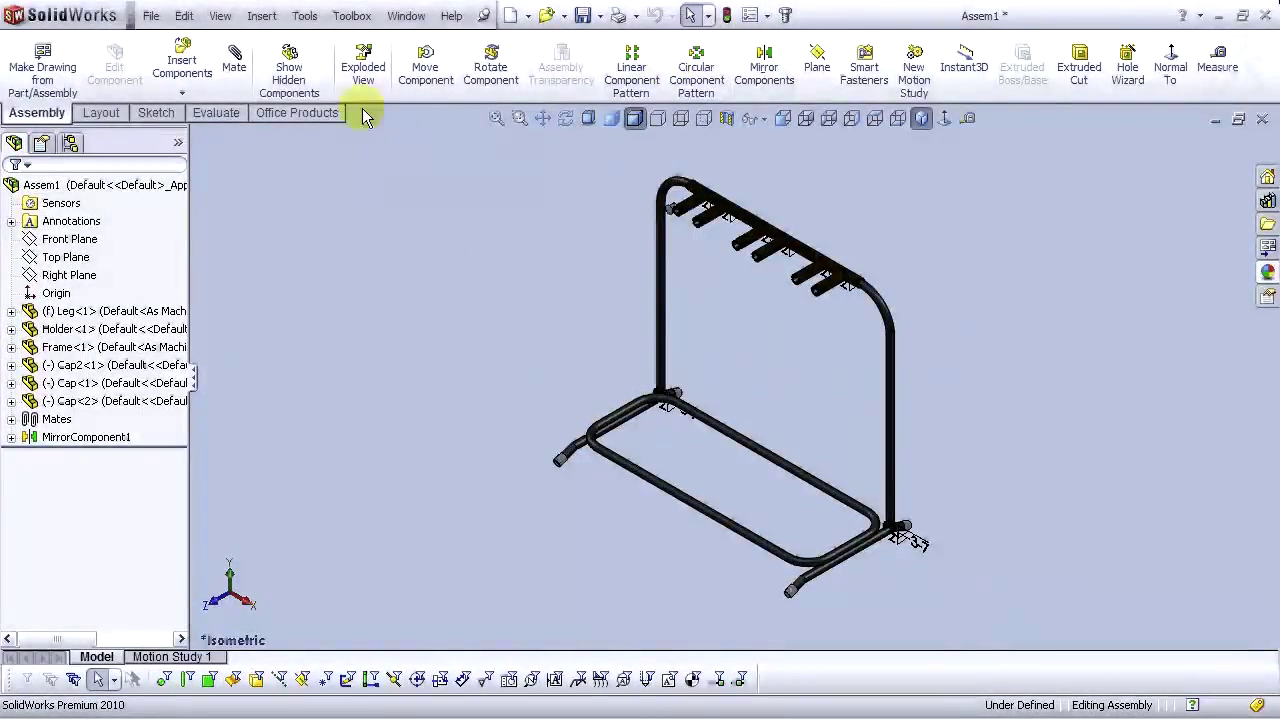
Save the assembly as 'Guitar holder', replacing the existing file and saving referenced parts
click(160, 18)
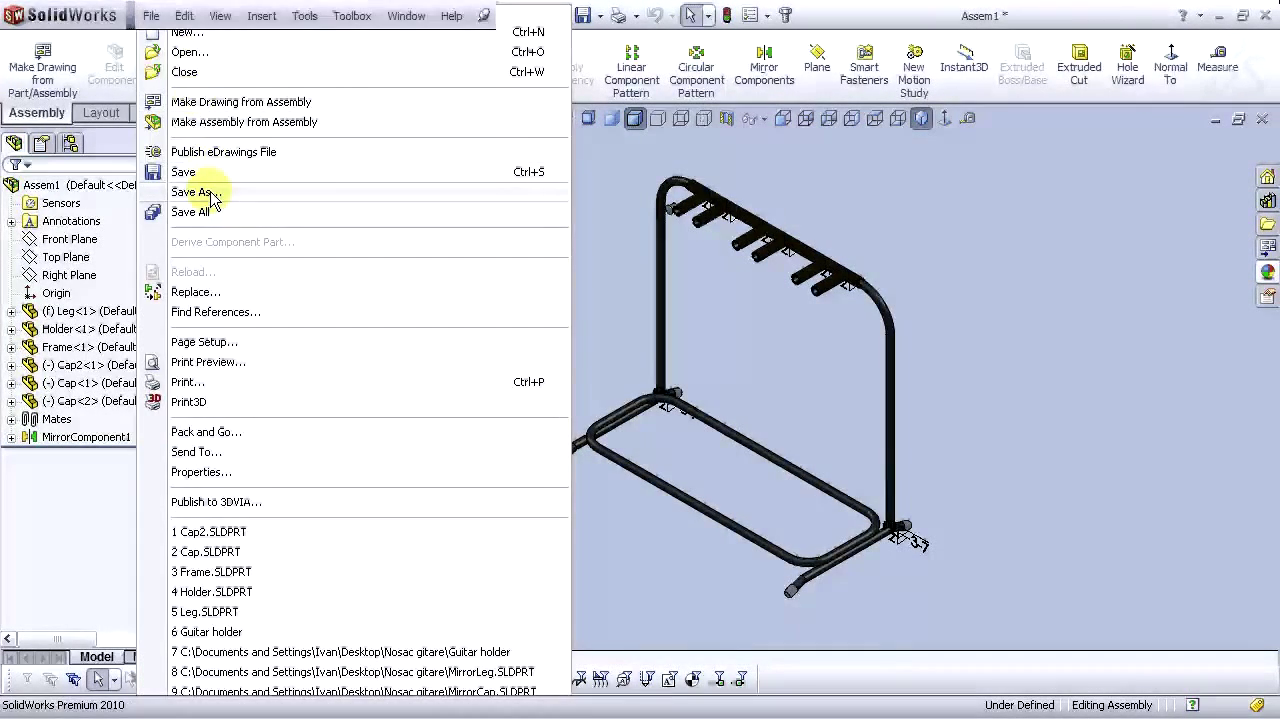
click(212, 194)
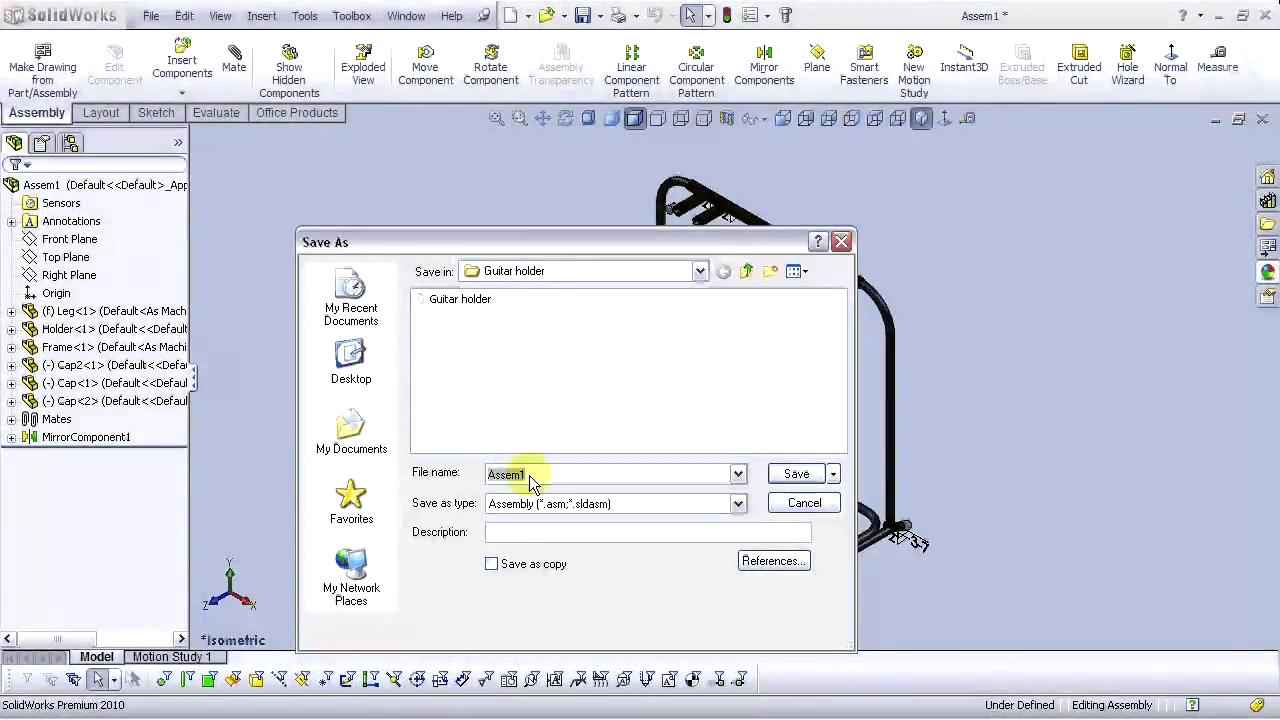
click(460, 298)
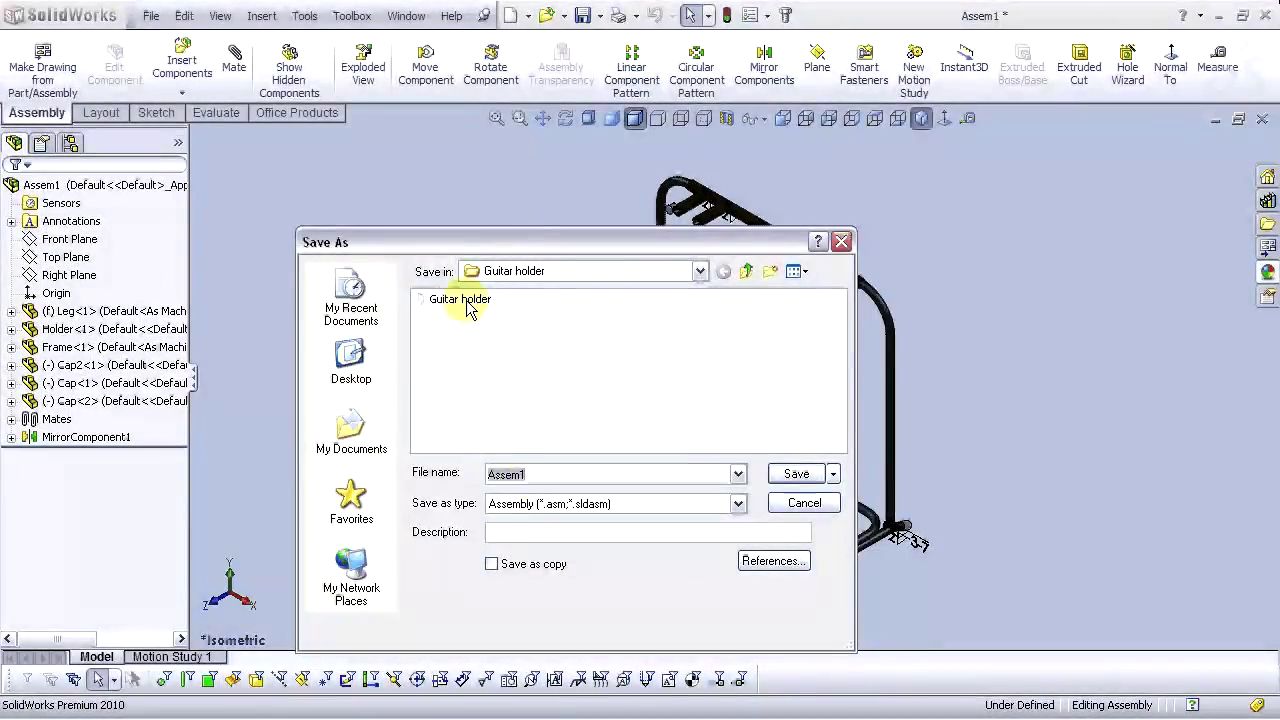
click(812, 480)
click(538, 479)
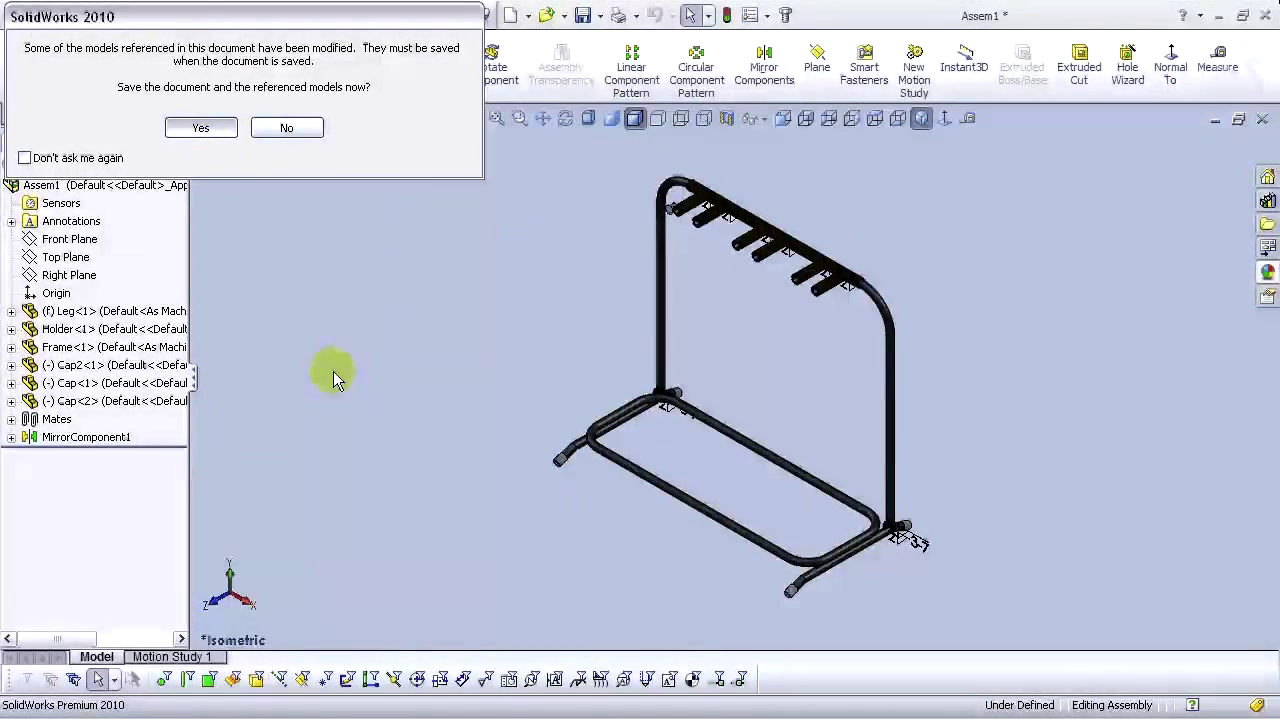
key(Return)
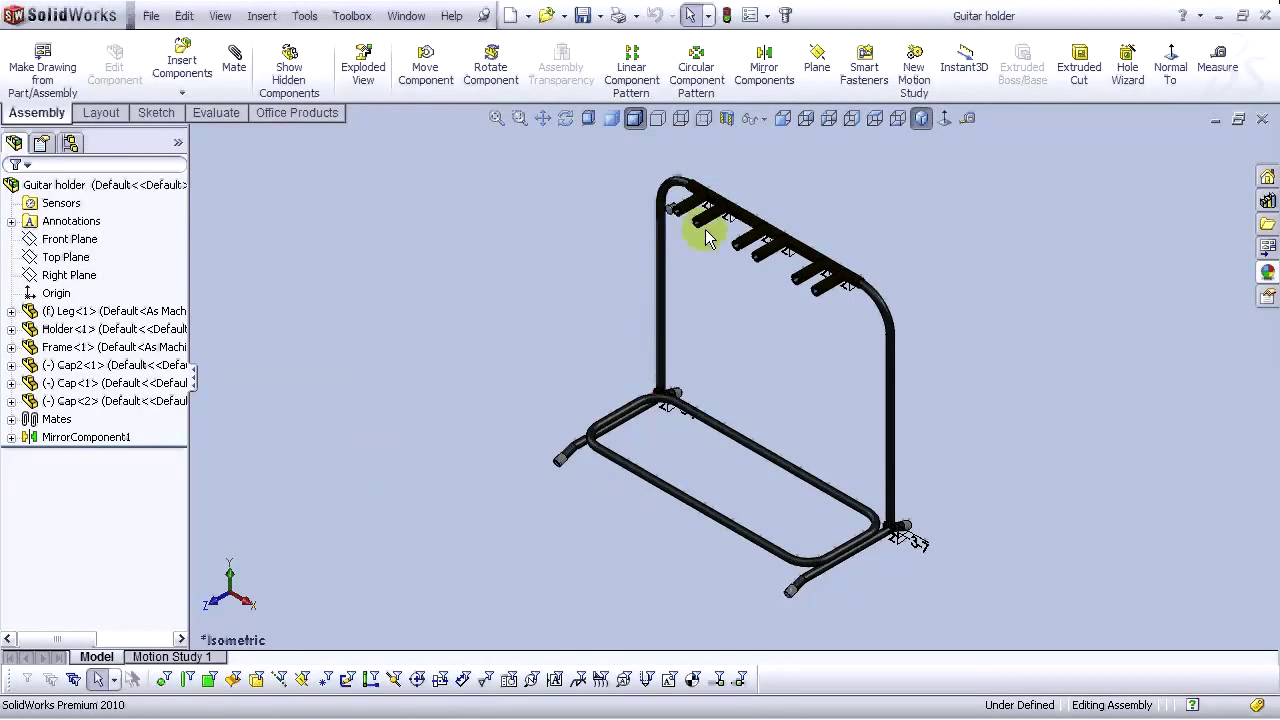
Pull Cap2 off the peg and mate its cylinder concentric with the peg bore
scroll(695, 245, down, 5)
scroll(678, 275, down, 4)
drag(546, 307, 488, 442)
key(Escape)
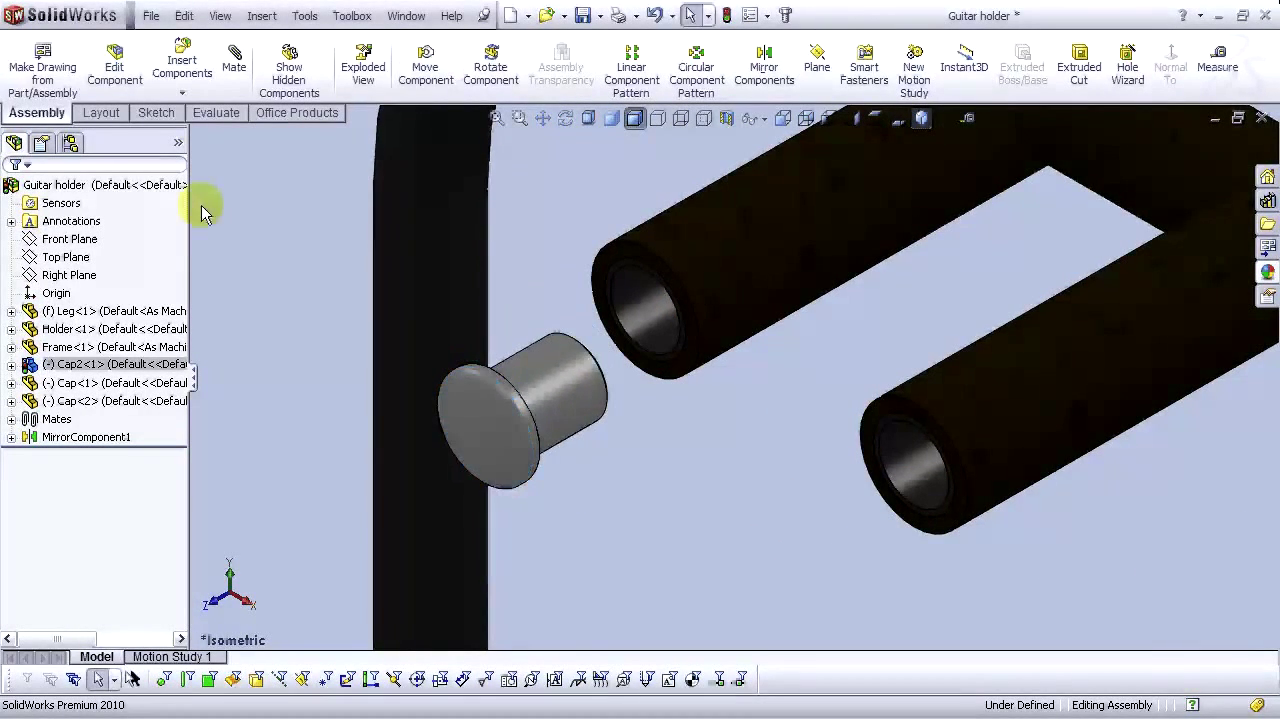
click(234, 70)
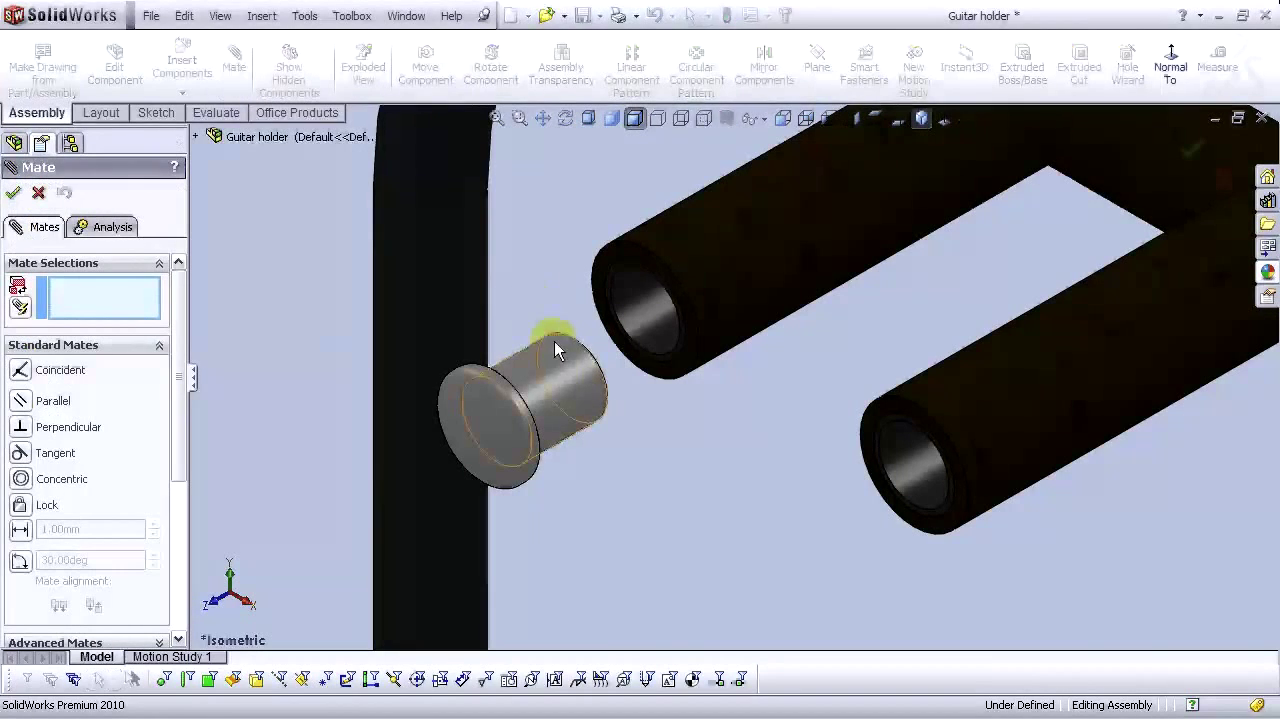
click(555, 386)
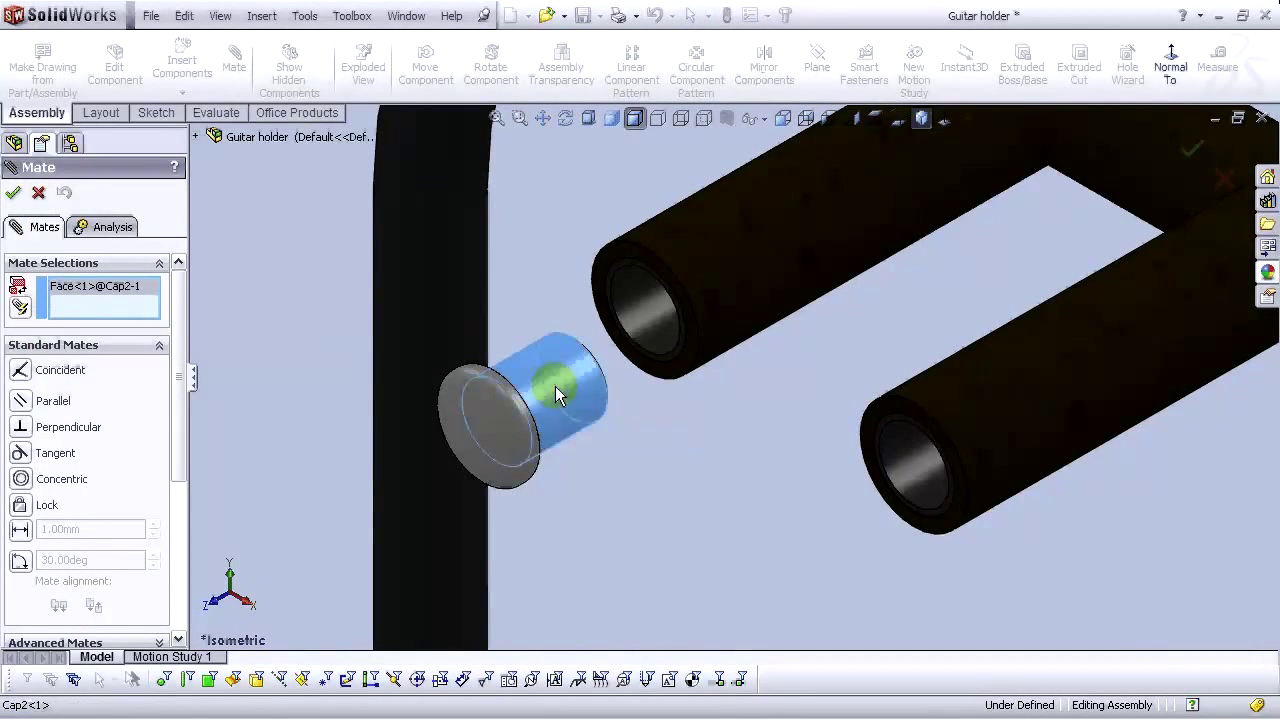
click(643, 316)
click(607, 318)
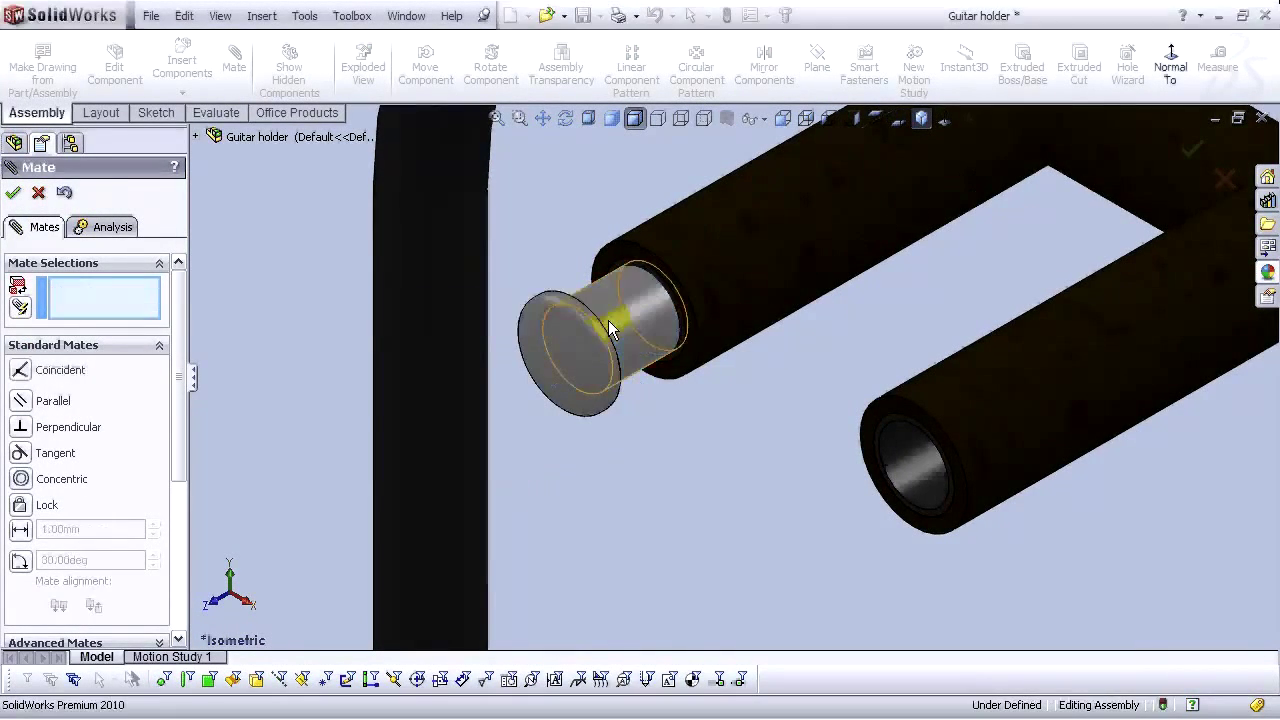
Make the cap's ring face coincident with the peg's end face
middle_drag(579, 307, 489, 423)
scroll(634, 299, down, 5)
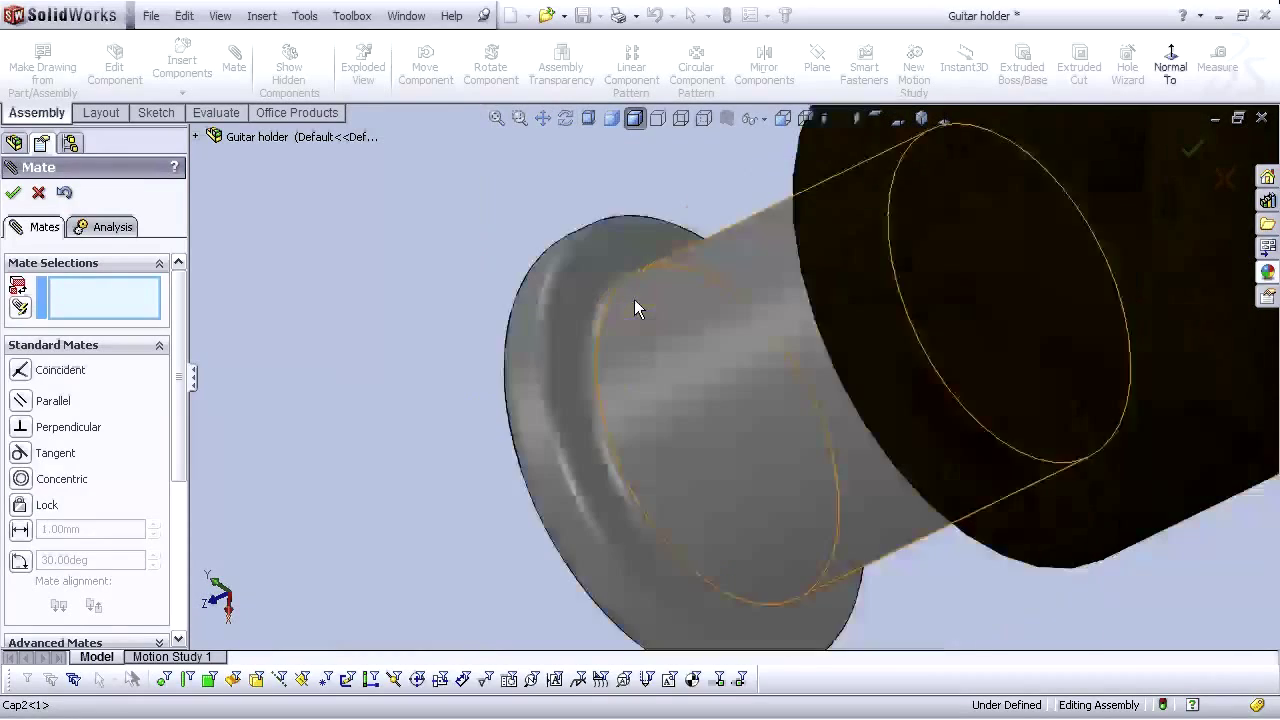
click(568, 299)
scroll(568, 299, up, 4)
middle_drag(734, 346, 800, 318)
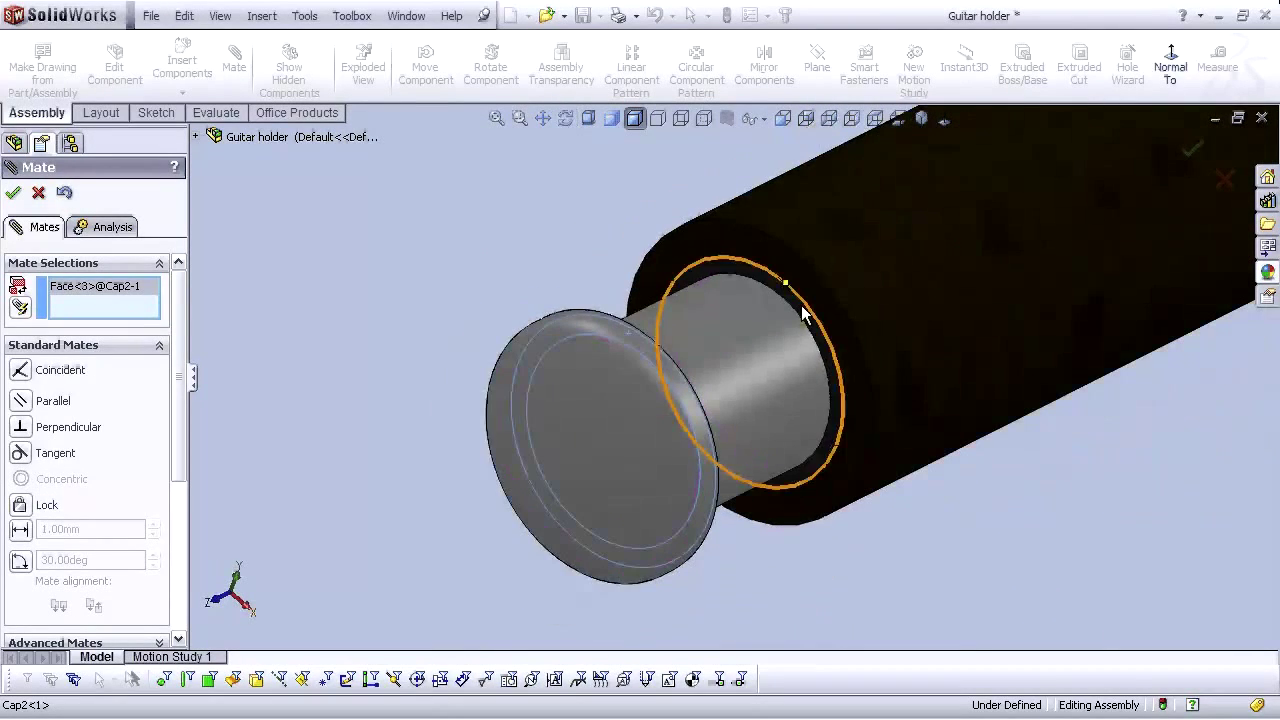
click(800, 318)
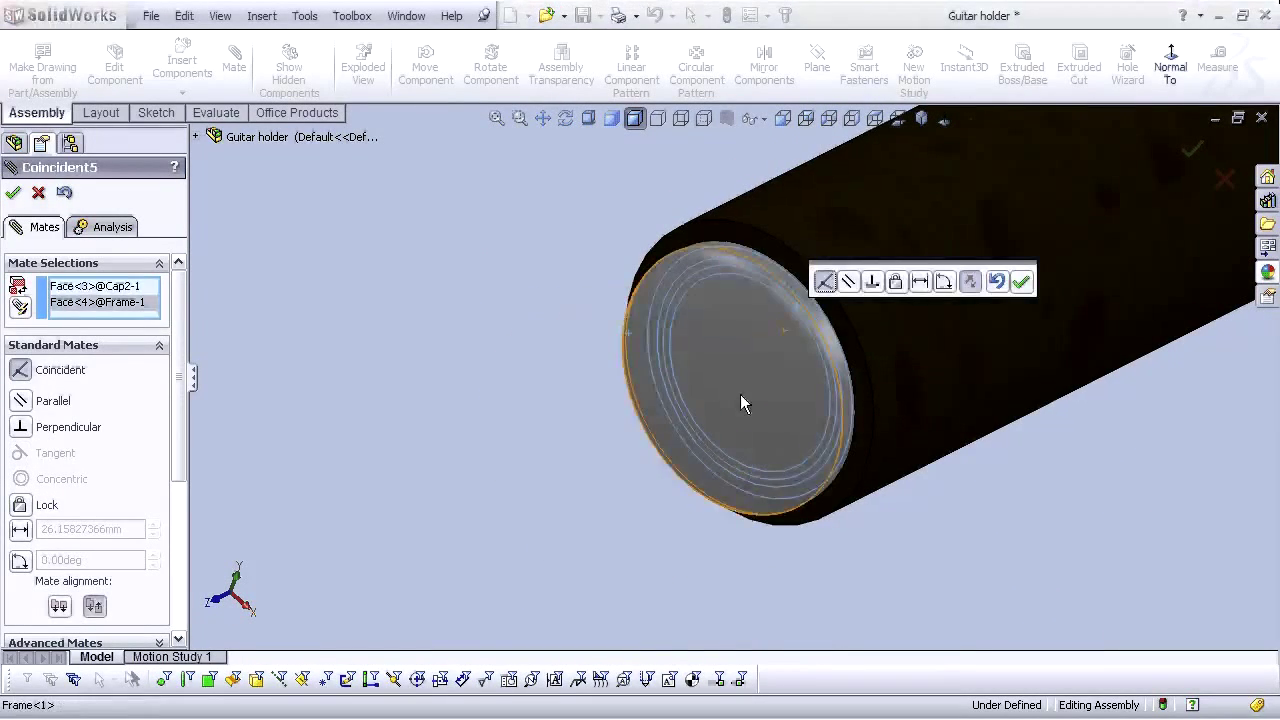
click(1021, 284)
Close the Mate tool and return the model to the isometric view
scroll(1021, 284, up, 5)
middle_drag(1021, 284, 783, 365)
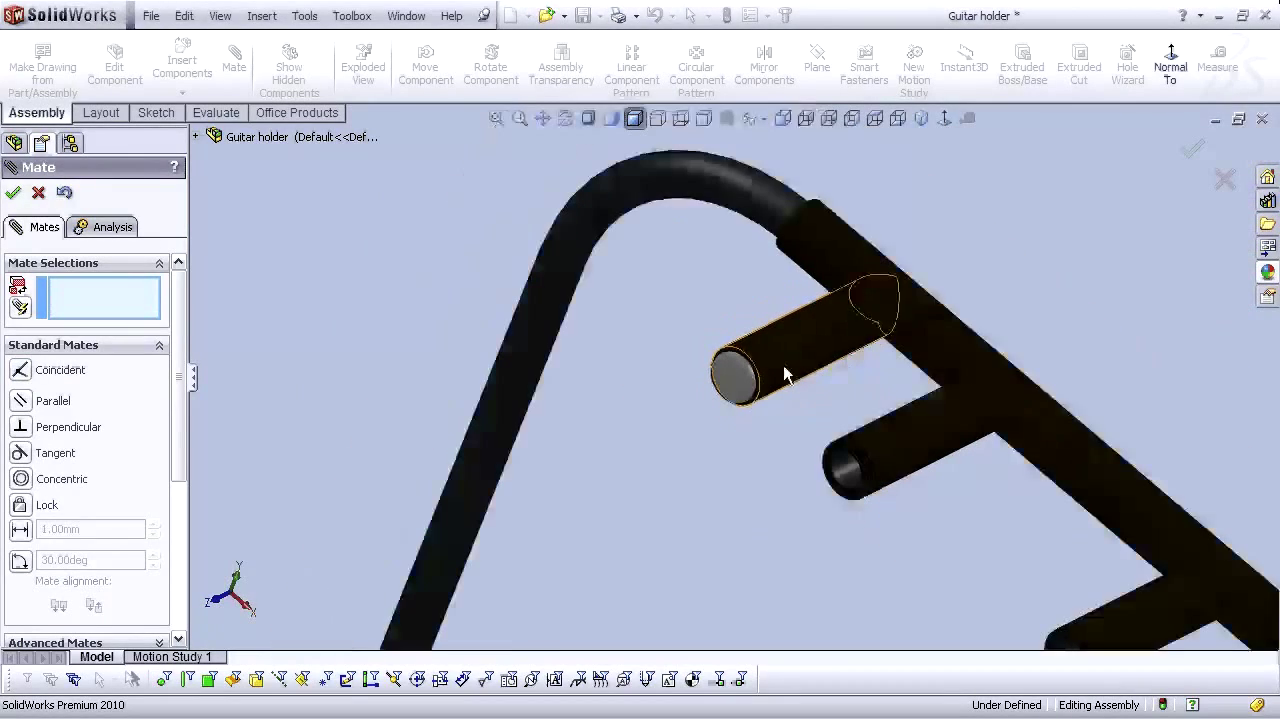
click(13, 193)
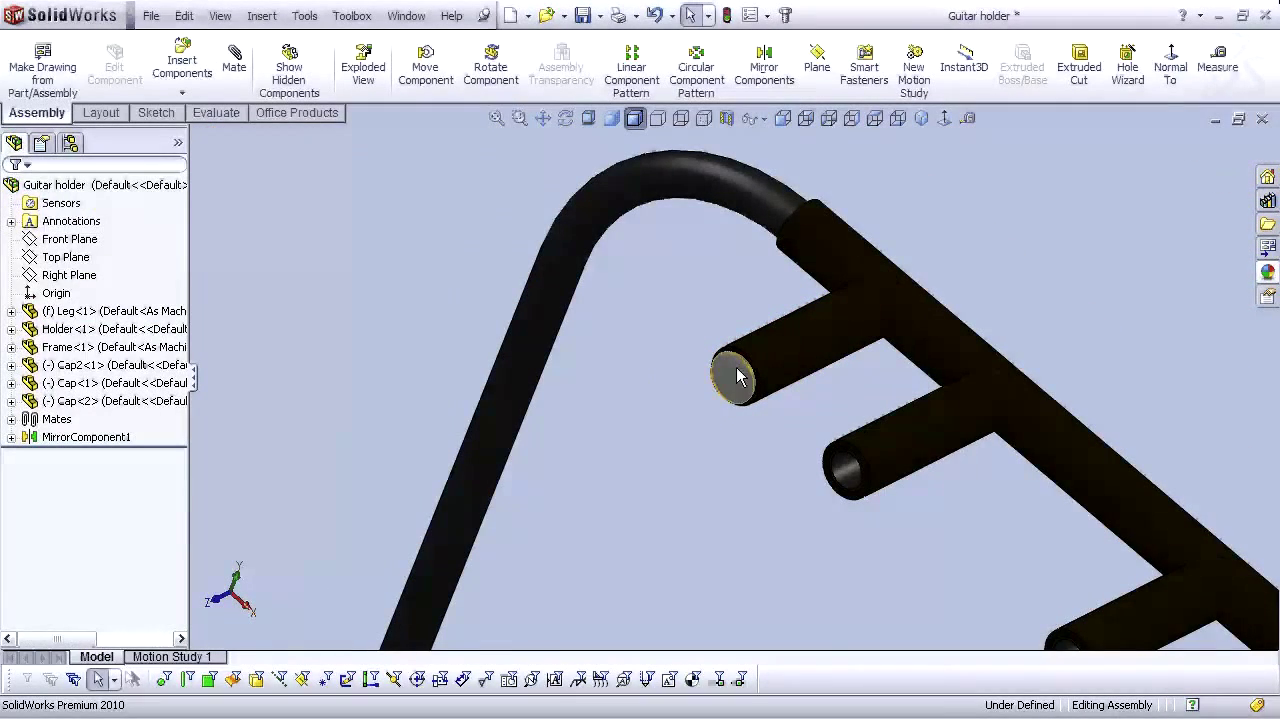
scroll(740, 375, up, 3)
scroll(800, 420, up, 2)
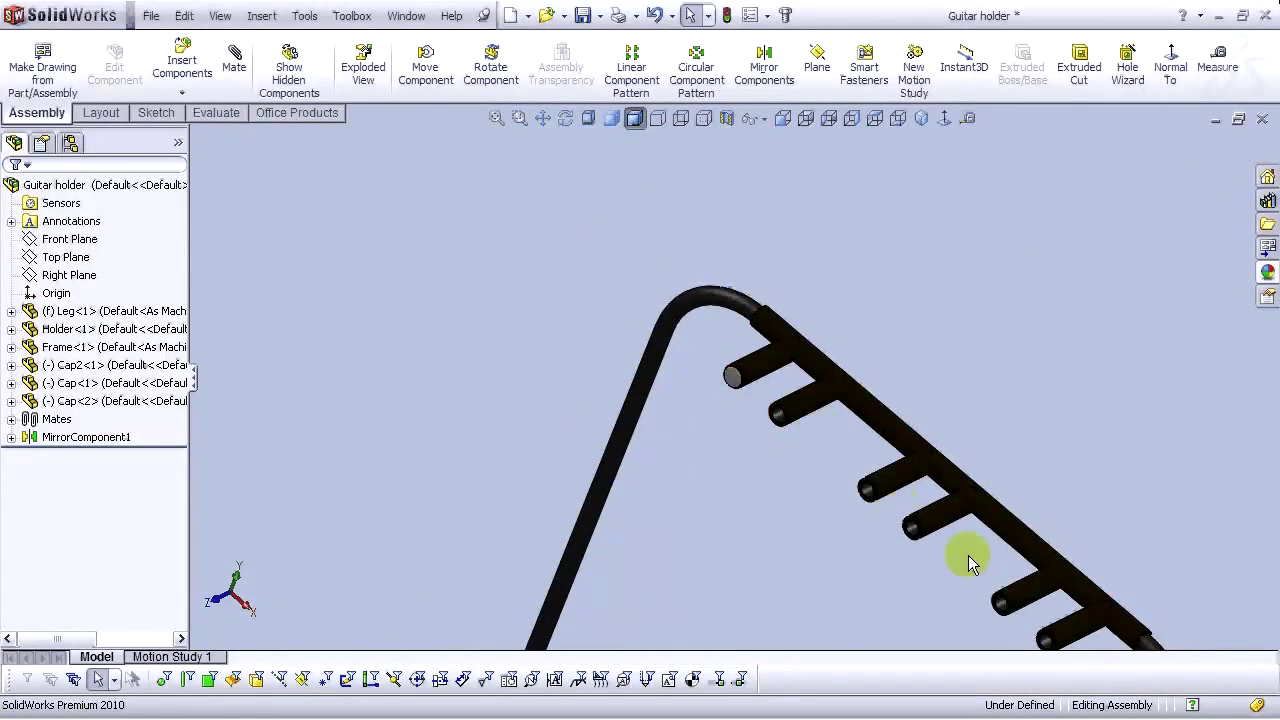
scroll(880, 478, up, 1)
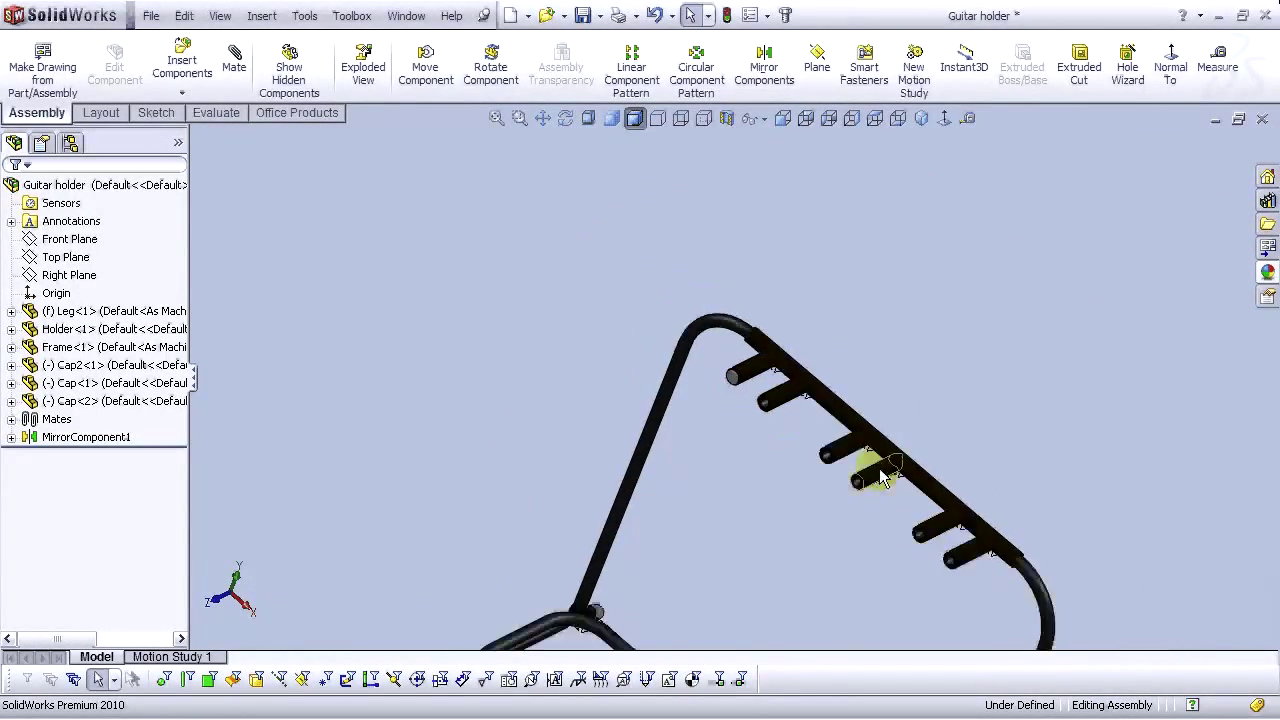
click(921, 118)
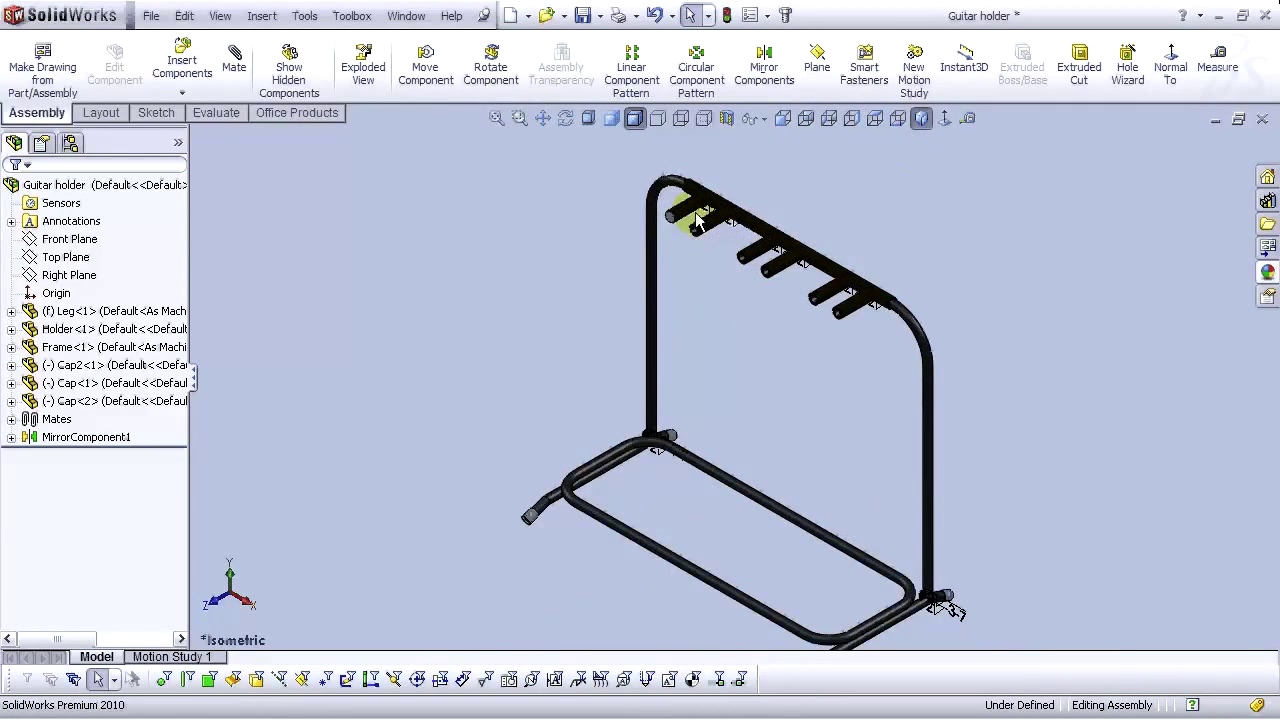
scroll(697, 222, down, 3)
scroll(1110, 495, down, 2)
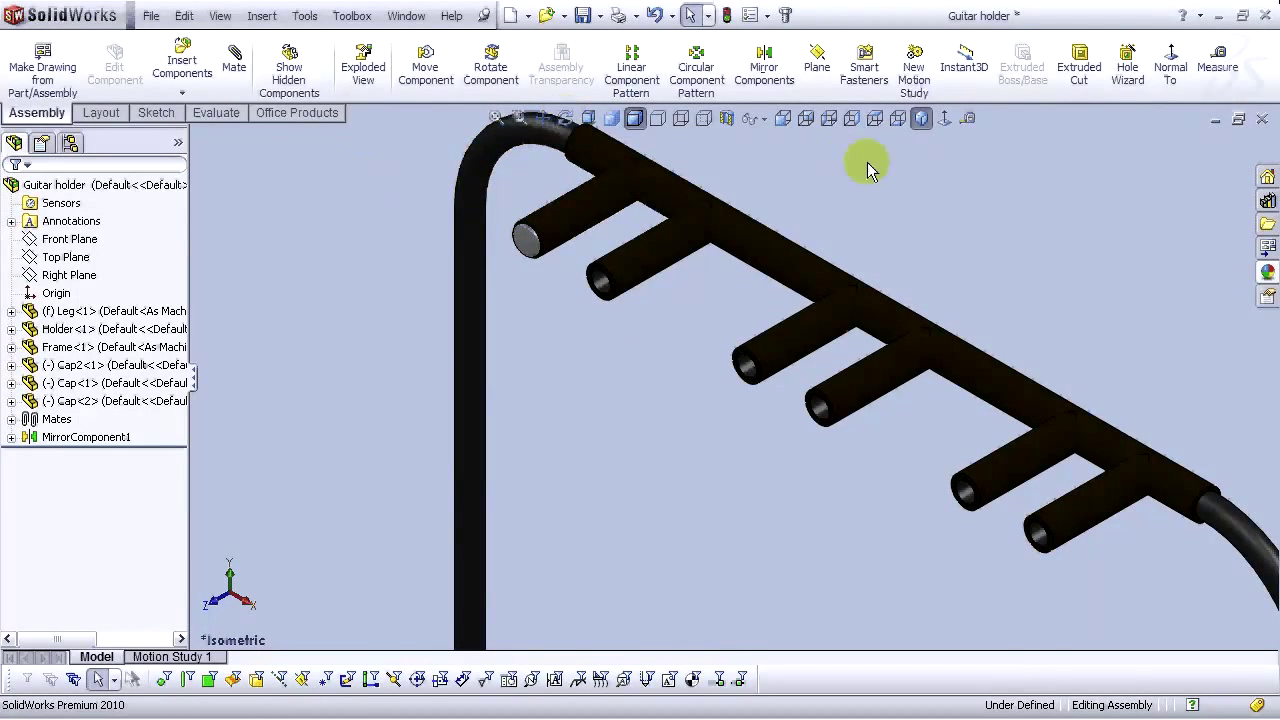
scroll(823, 234, up, 2)
click(655, 88)
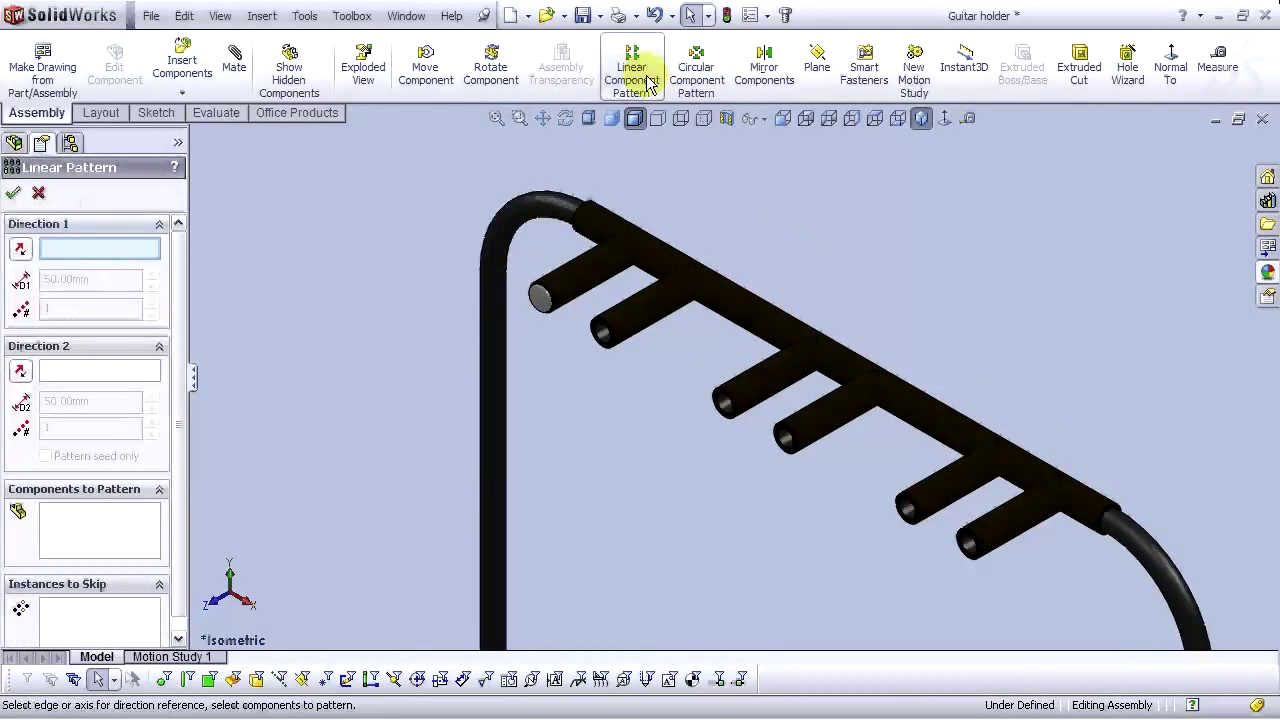
Show temporary axes and pattern along the top bar's axis with 100 mm spacing
click(219, 18)
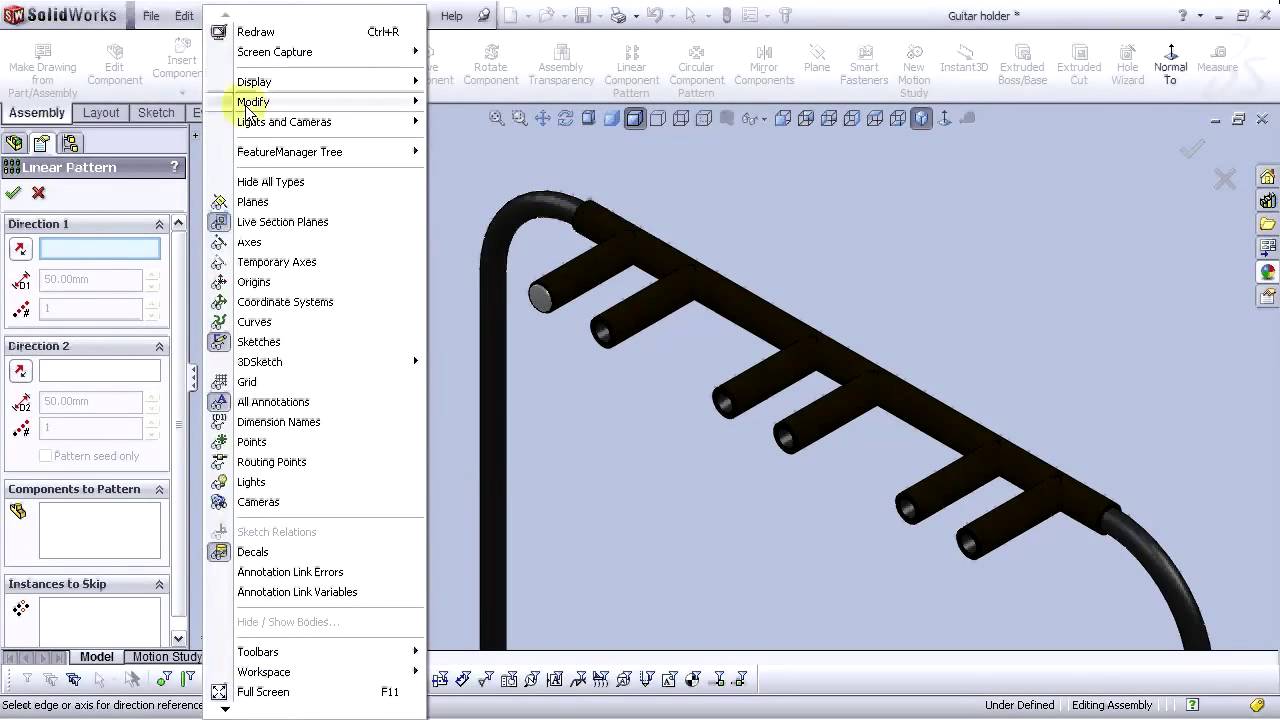
click(276, 262)
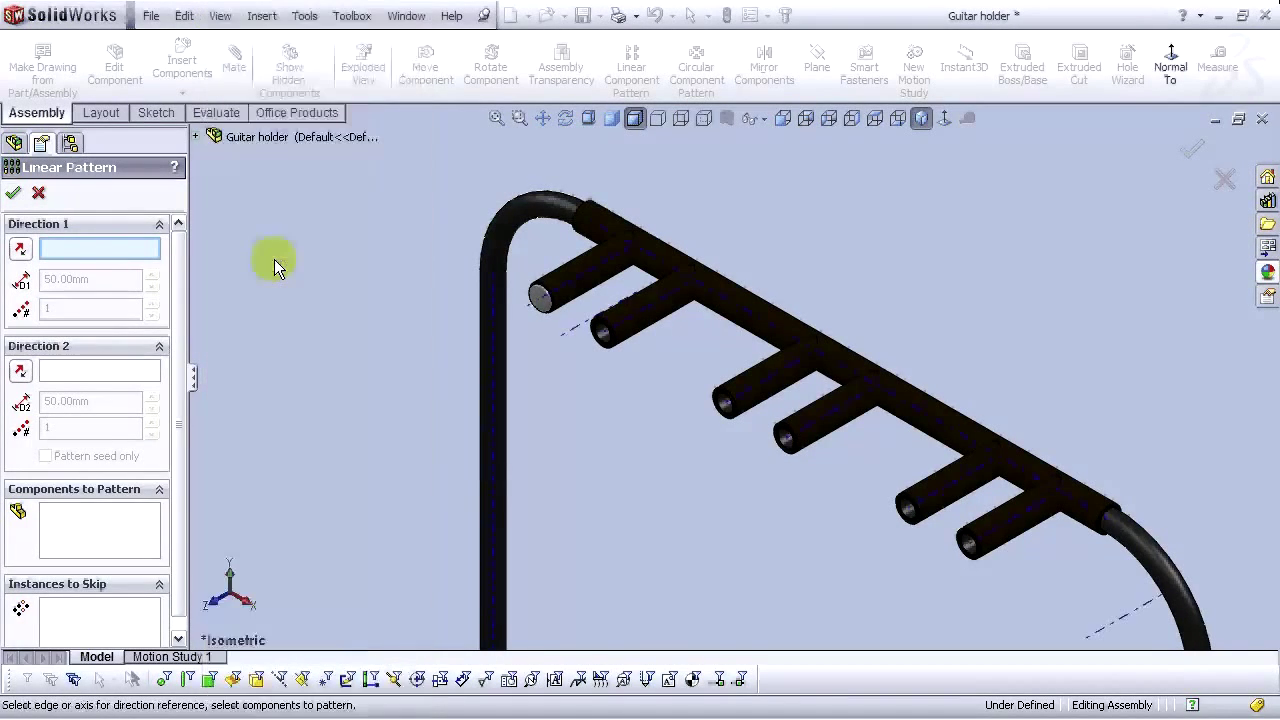
click(748, 321)
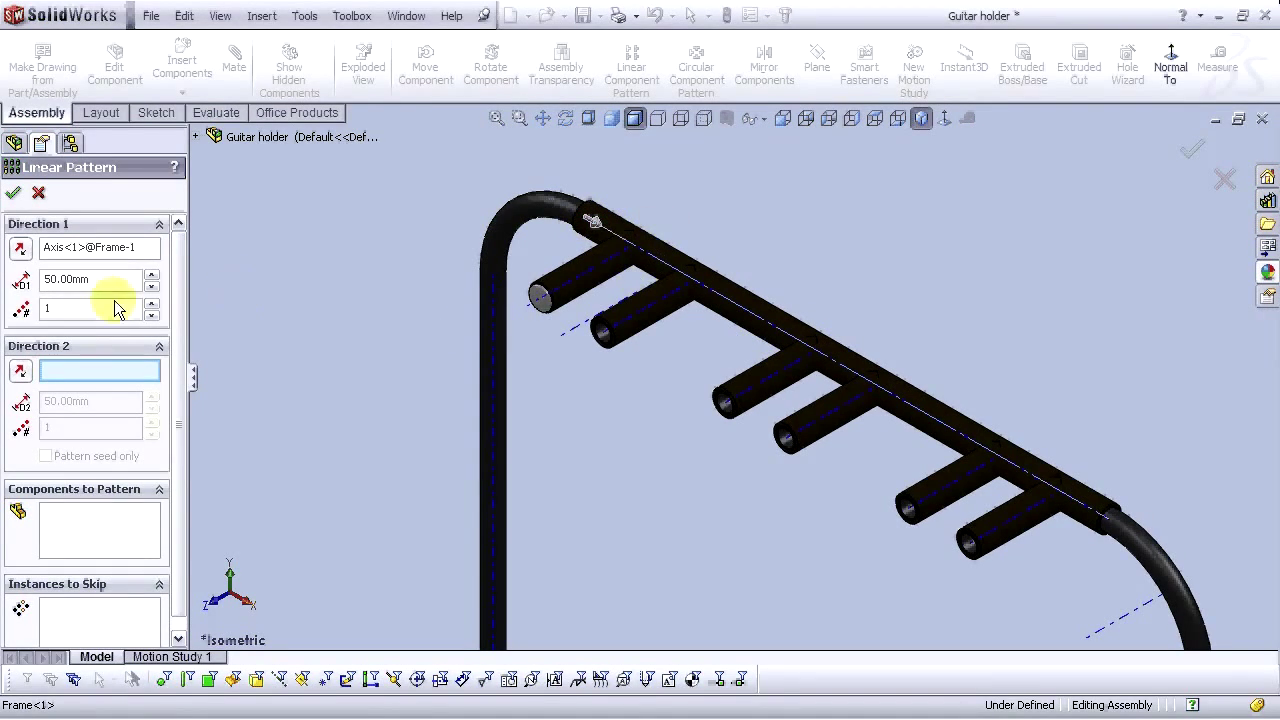
click(151, 304)
click(151, 276)
click(151, 276)
click(151, 276)
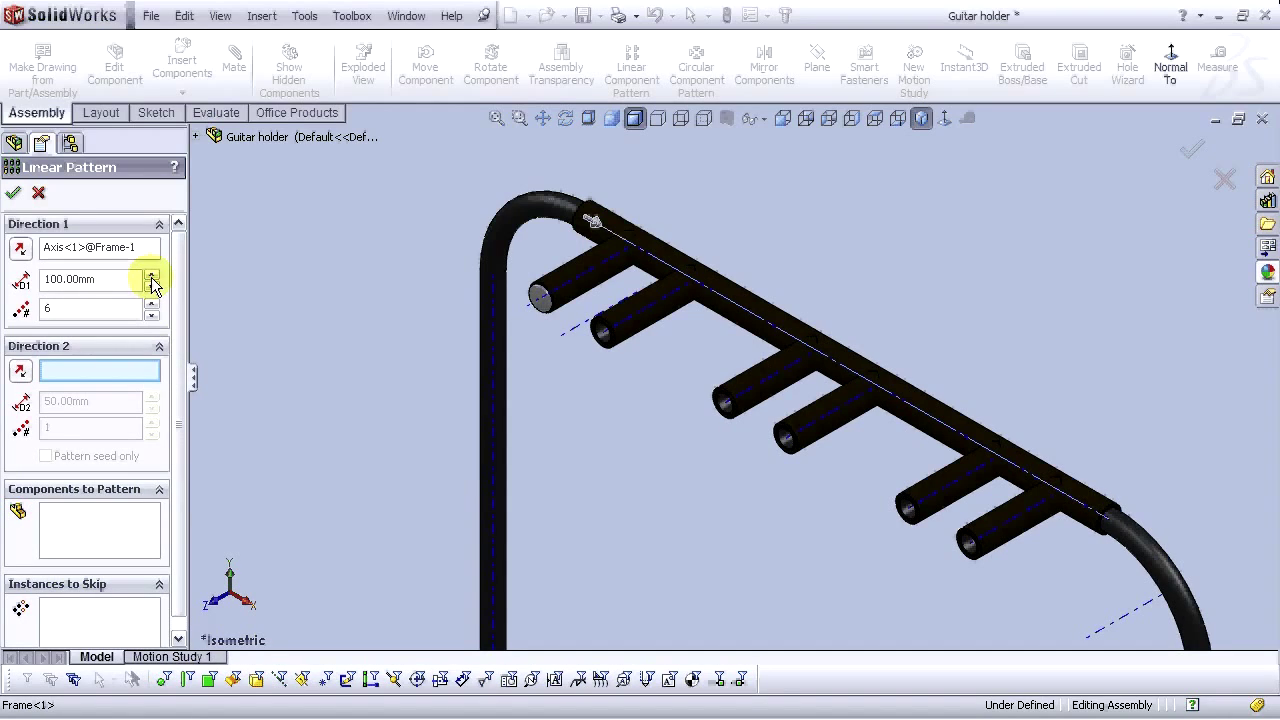
Select Cap2<1> as the component to pattern, with 8 instances
click(122, 531)
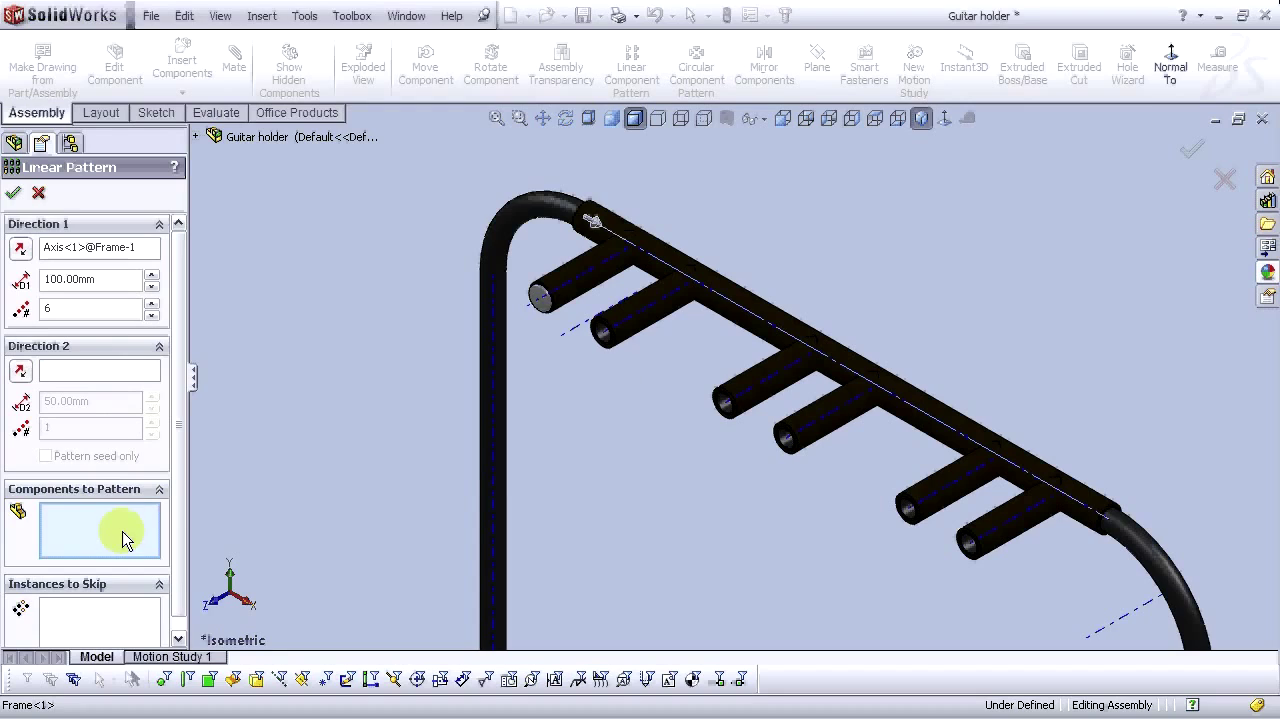
click(538, 300)
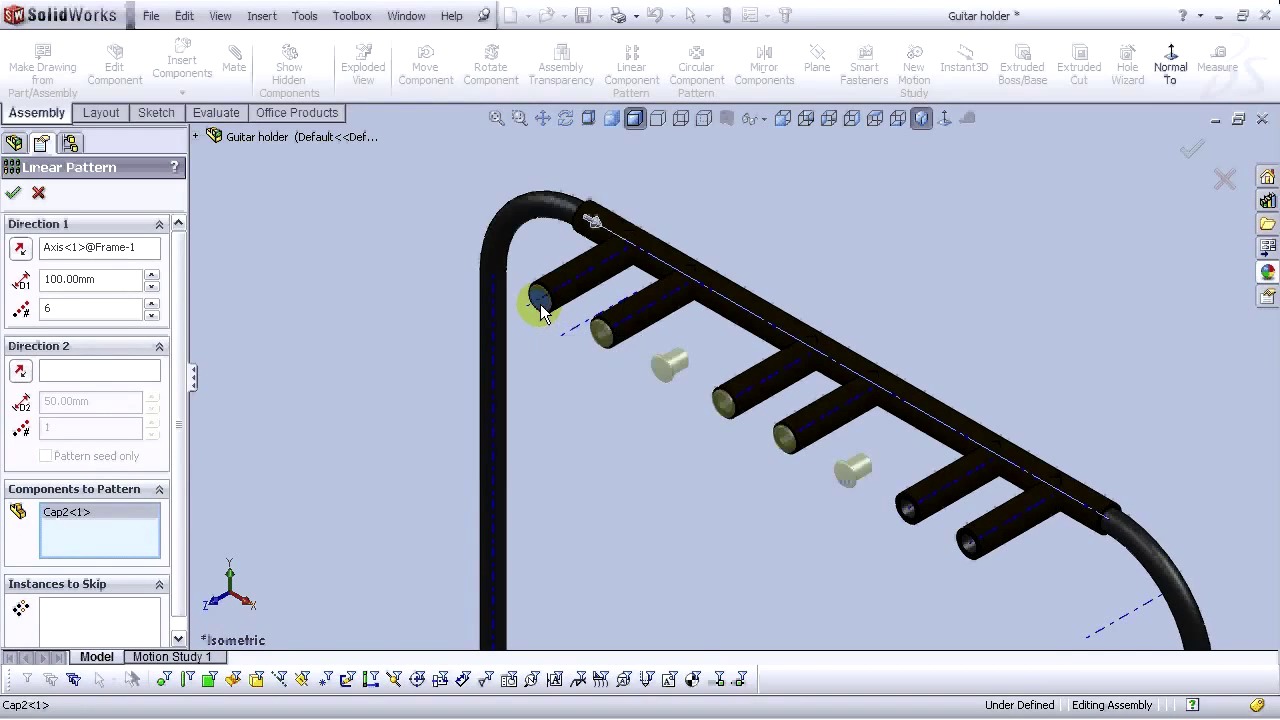
click(152, 304)
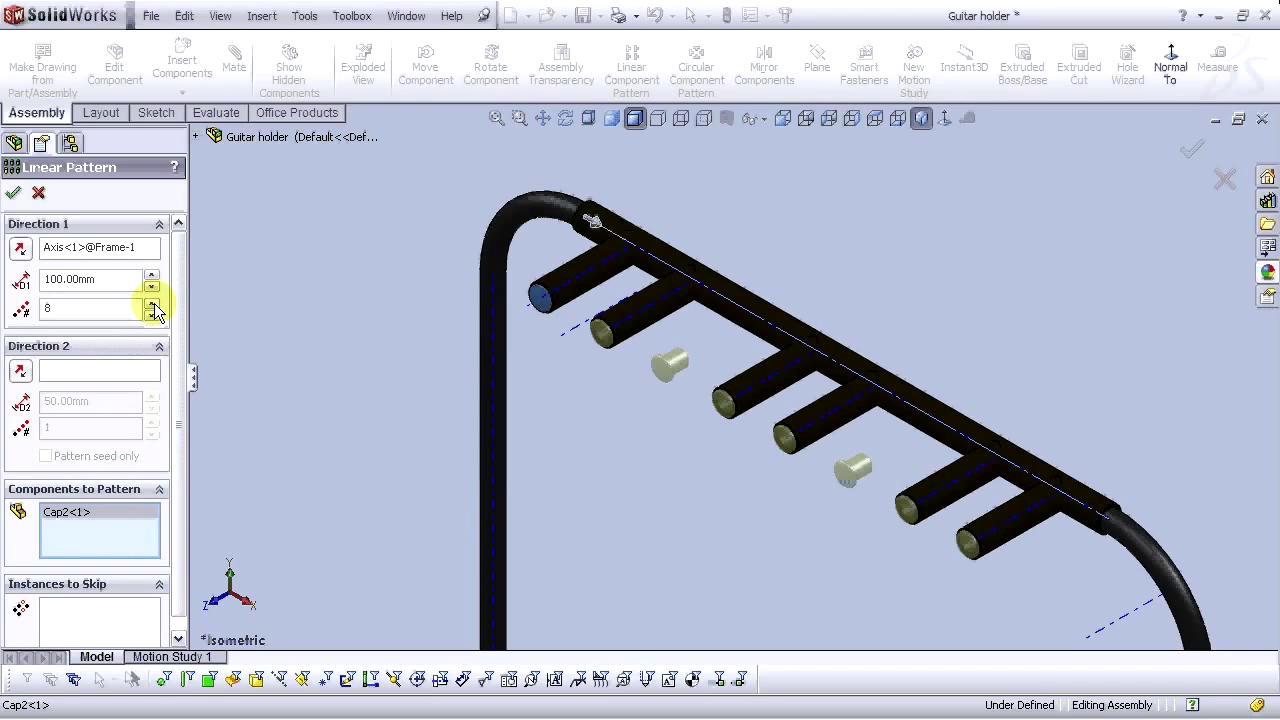
scroll(630, 478, up, 3)
scroll(881, 493, down, 5)
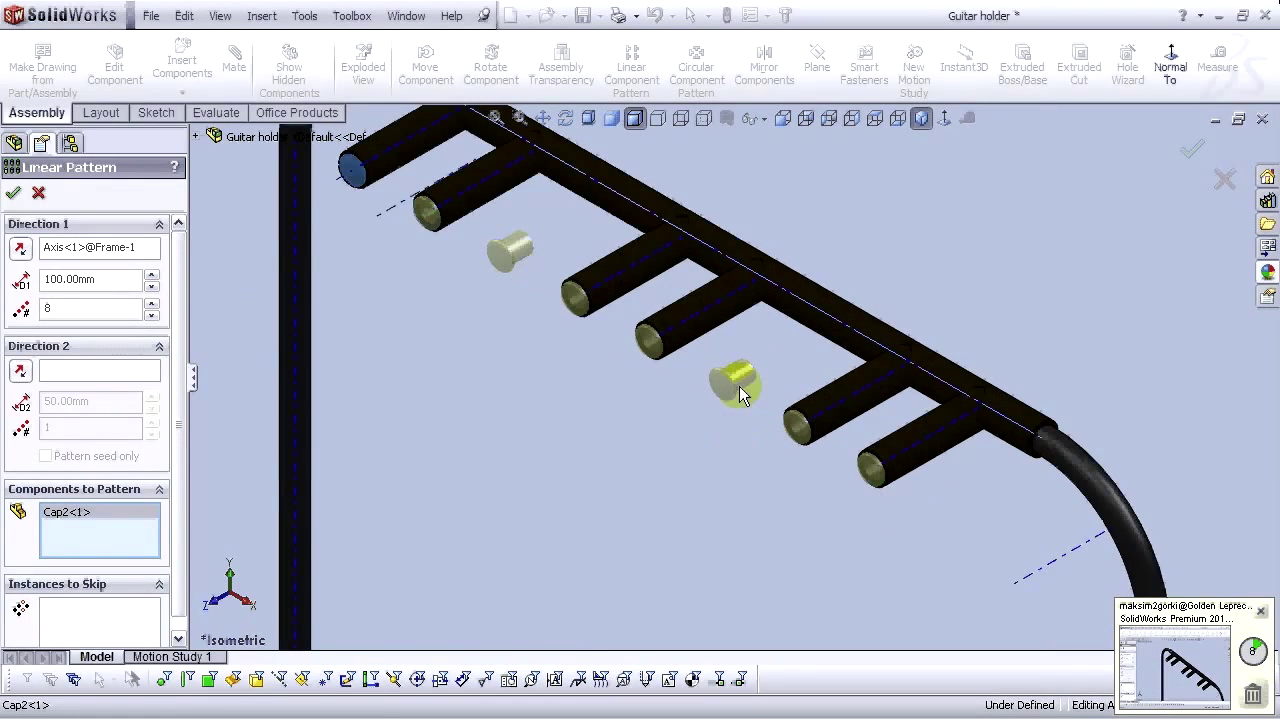
scroll(739, 386, up, 2)
scroll(594, 267, down, 2)
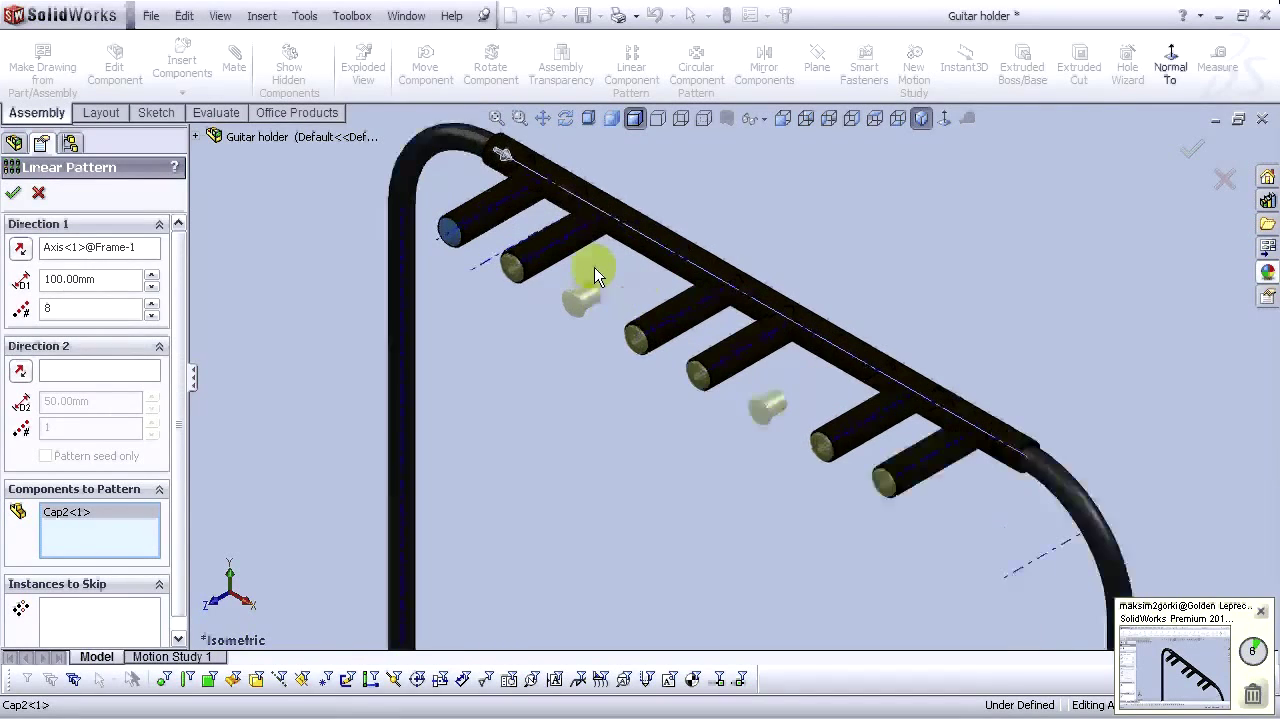
scroll(594, 267, down, 2)
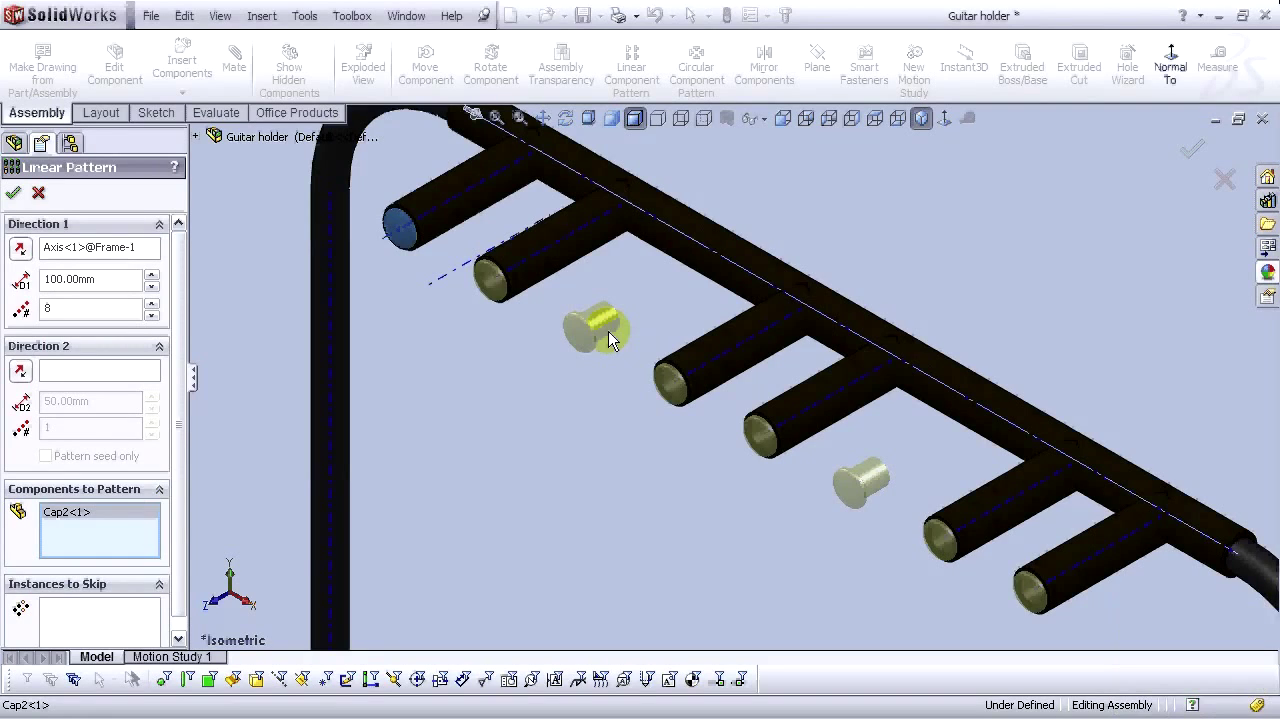
scroll(600, 375, up, 2)
scroll(177, 403, down, 1)
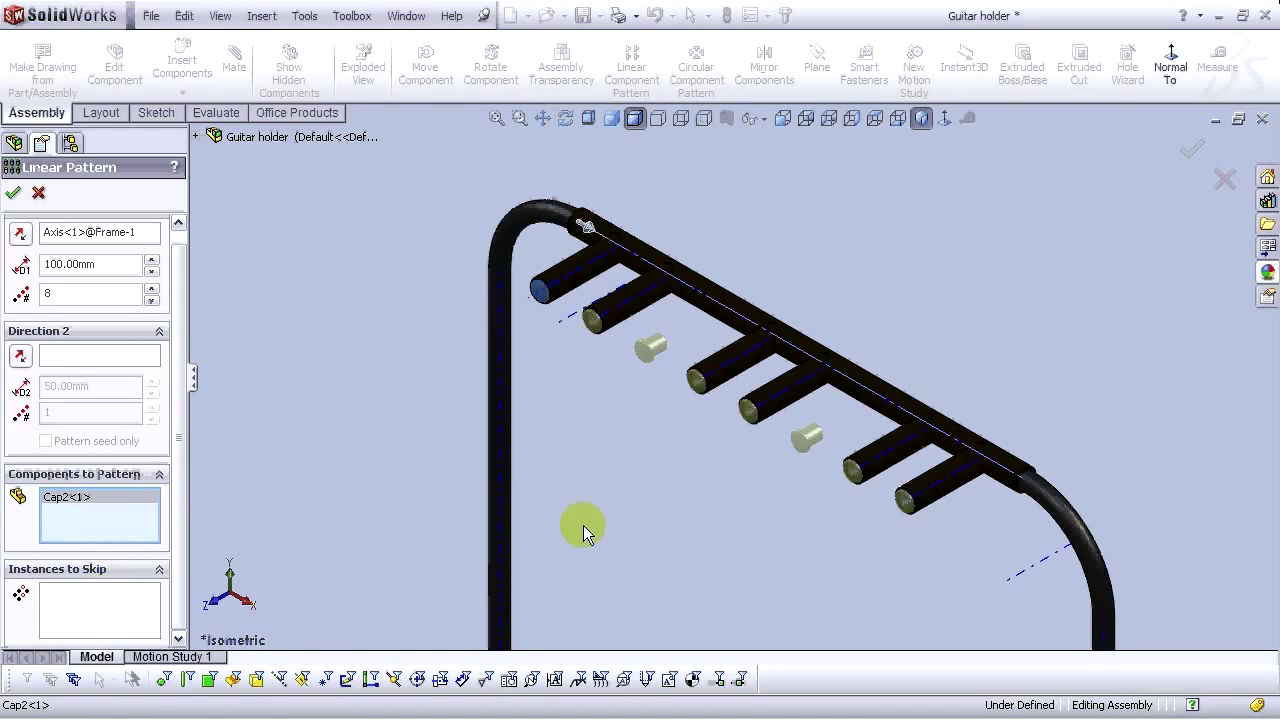
Skip the third and sixth cap instances and confirm the pattern
click(98, 608)
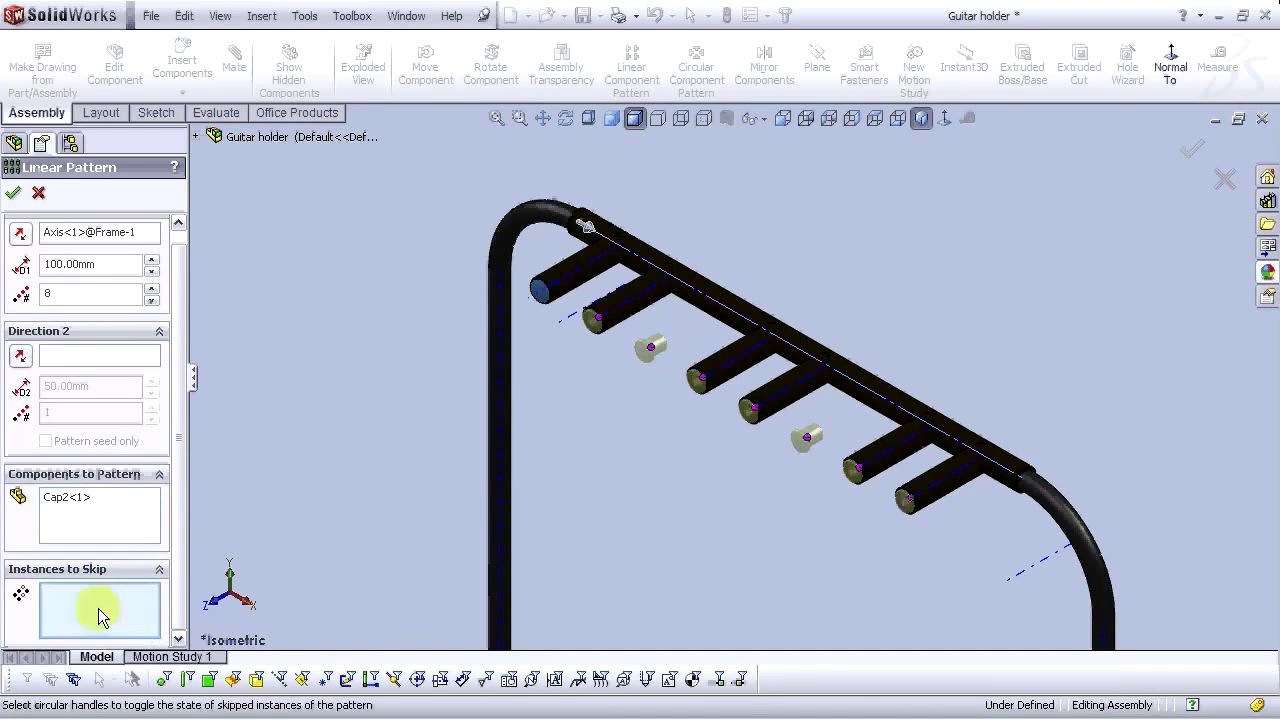
click(651, 348)
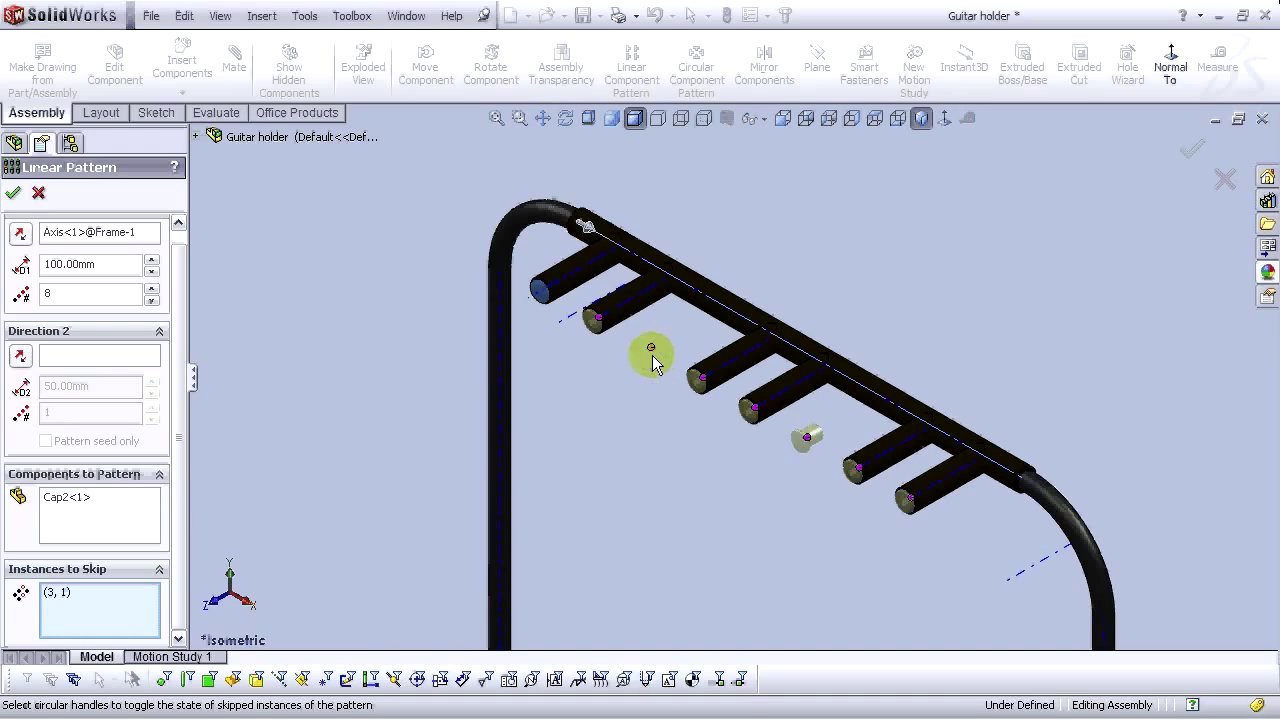
click(807, 438)
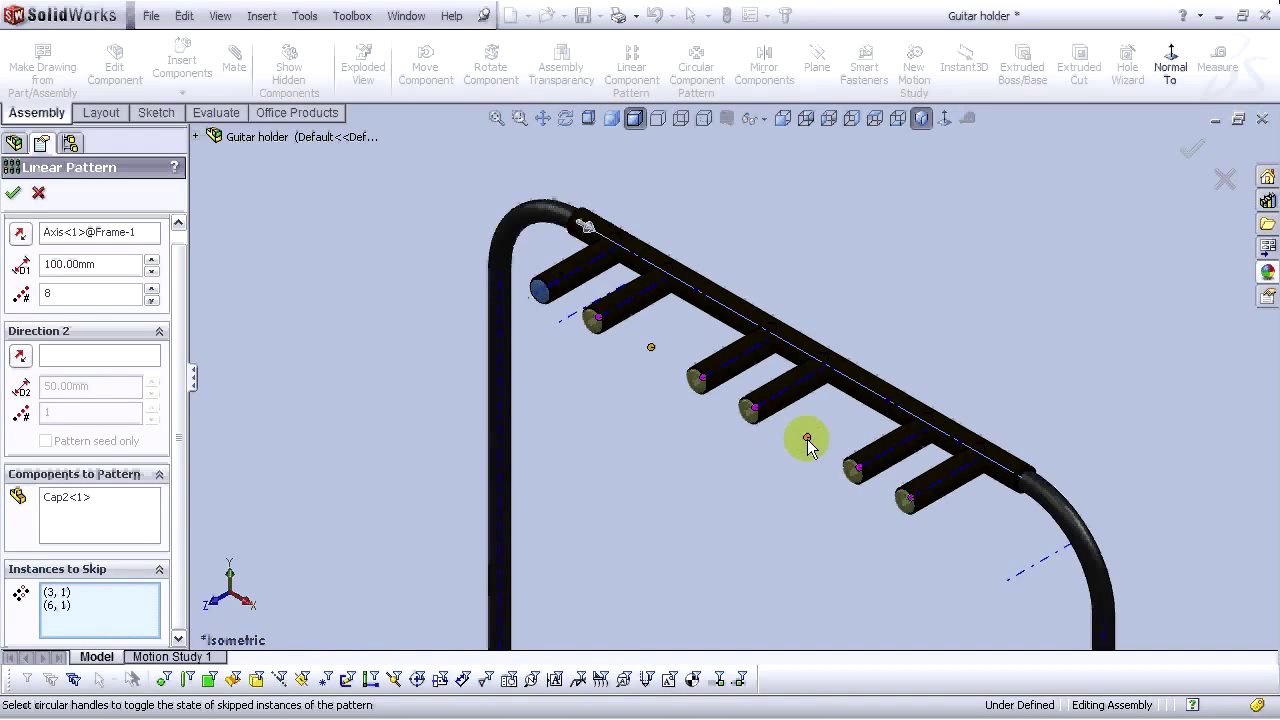
click(13, 193)
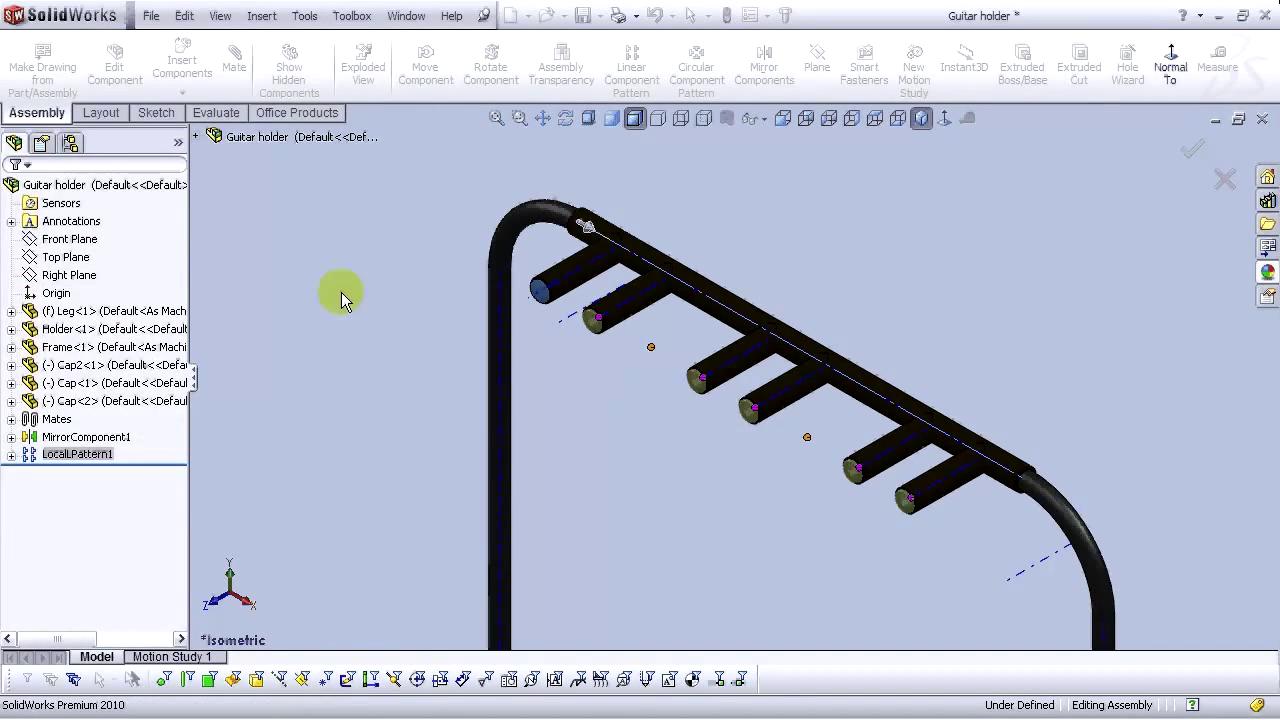
Hide the temporary axes and return the guitar stand to the isometric view
middle_drag(330, 310, 796, 449)
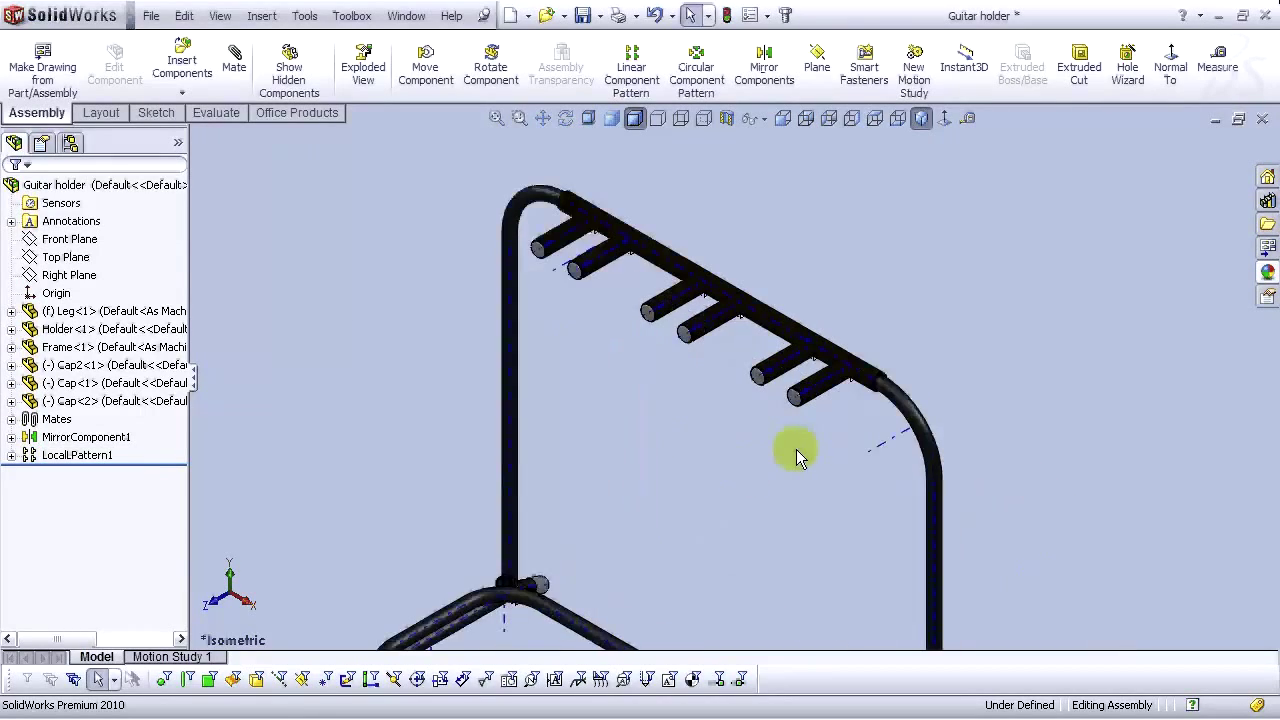
scroll(796, 449, down, 5)
scroll(830, 443, up, 5)
scroll(472, 213, down, 3)
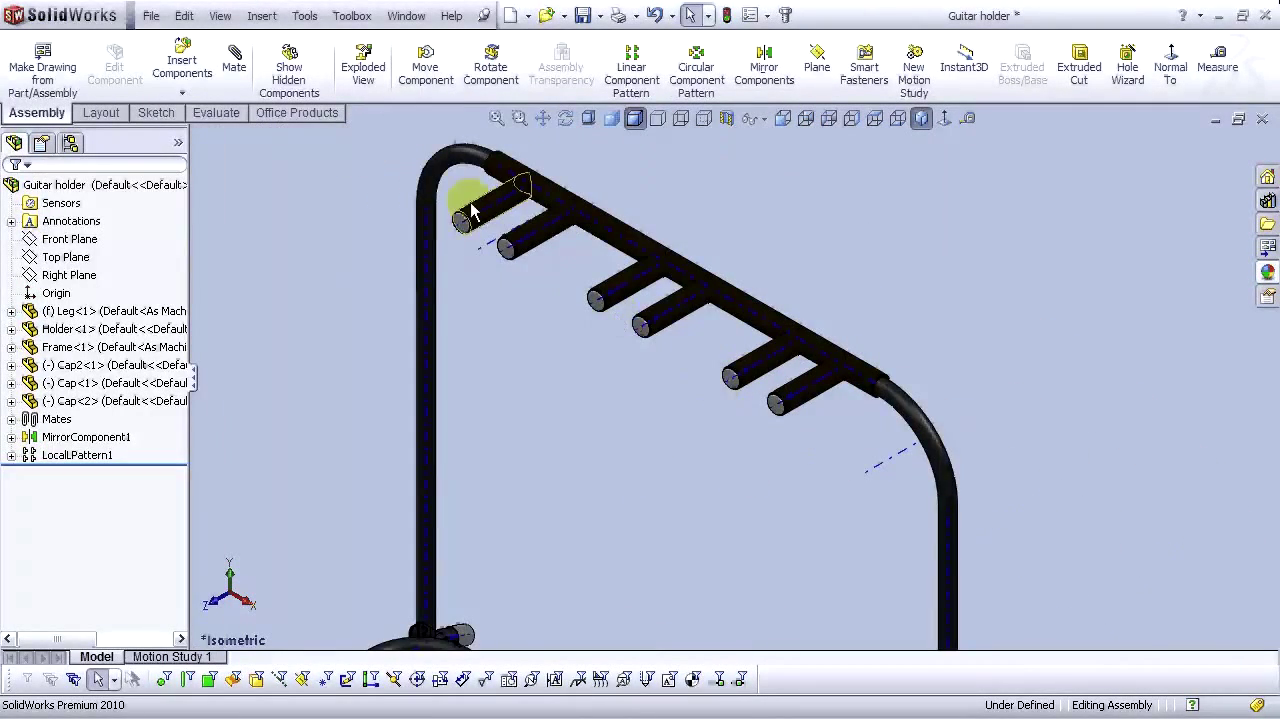
scroll(757, 457, up, 5)
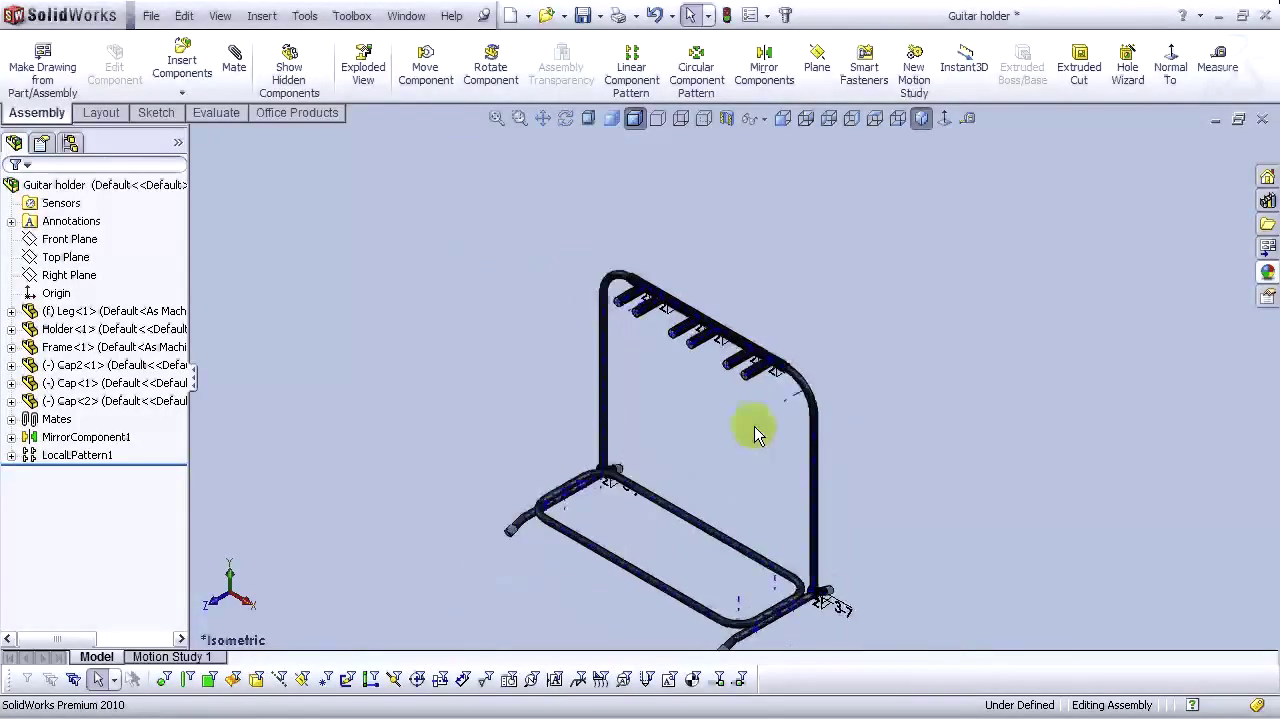
scroll(759, 468, down, 3)
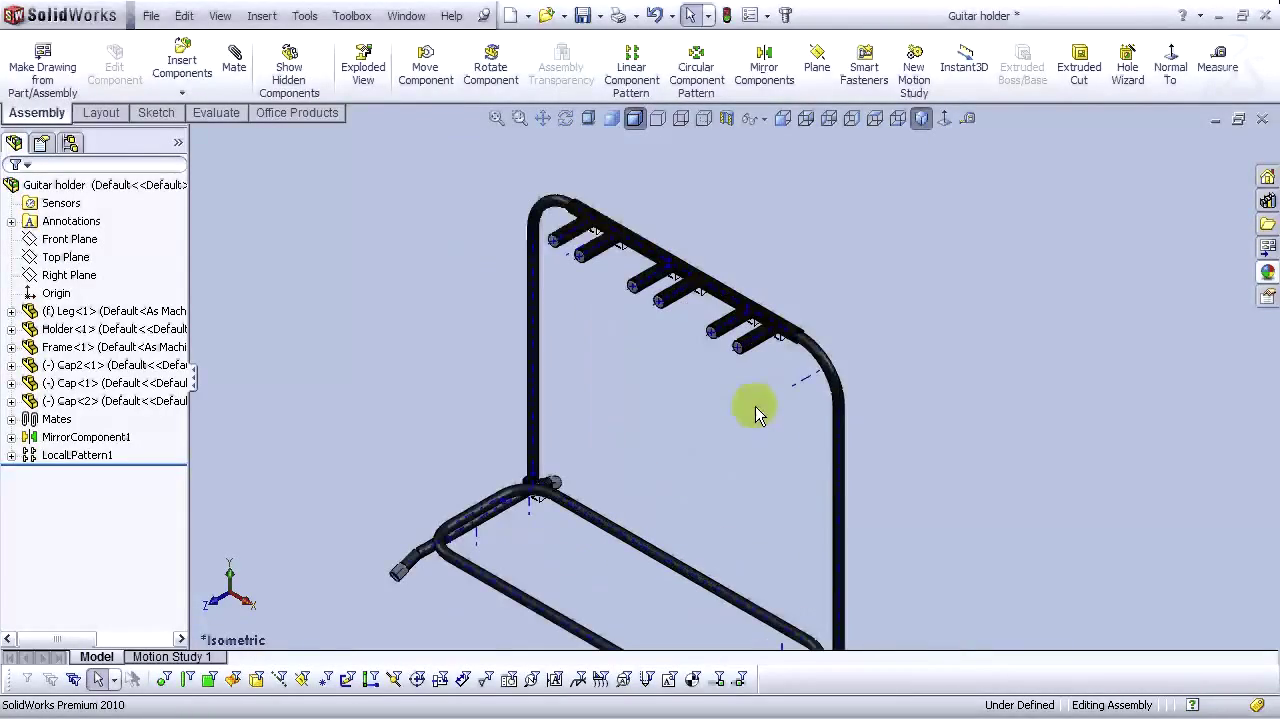
click(220, 16)
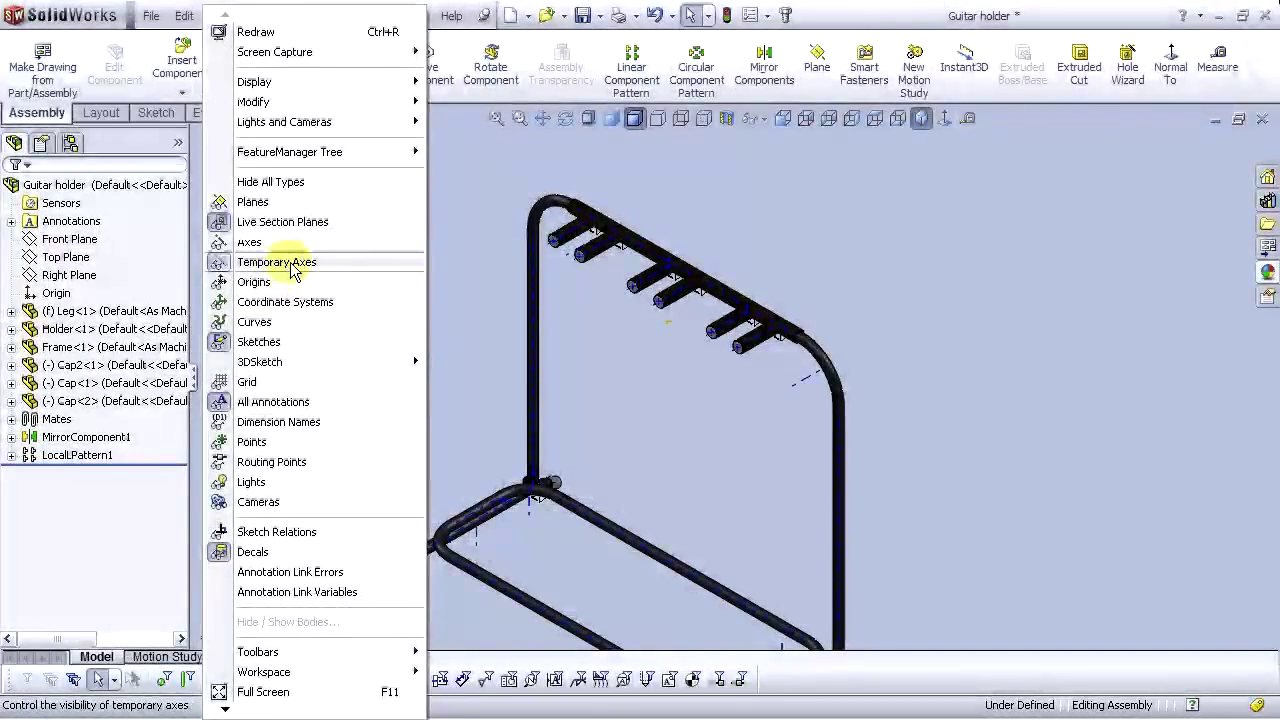
click(280, 263)
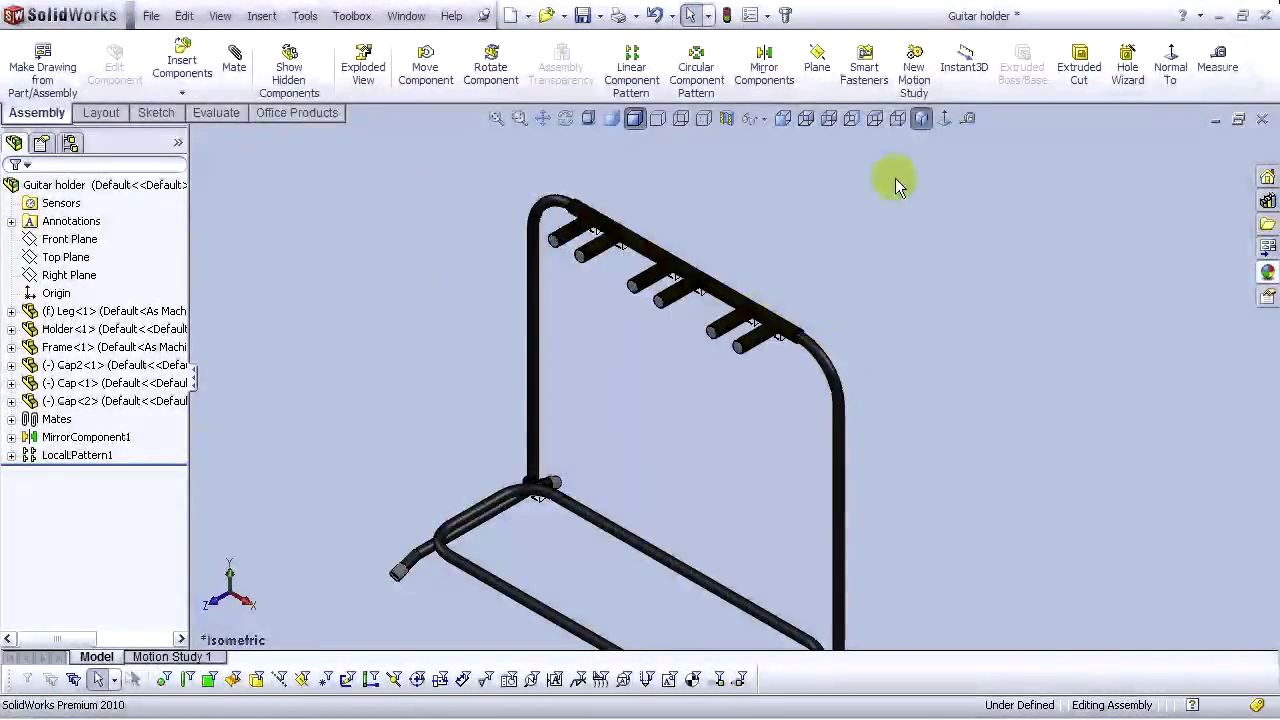
click(921, 119)
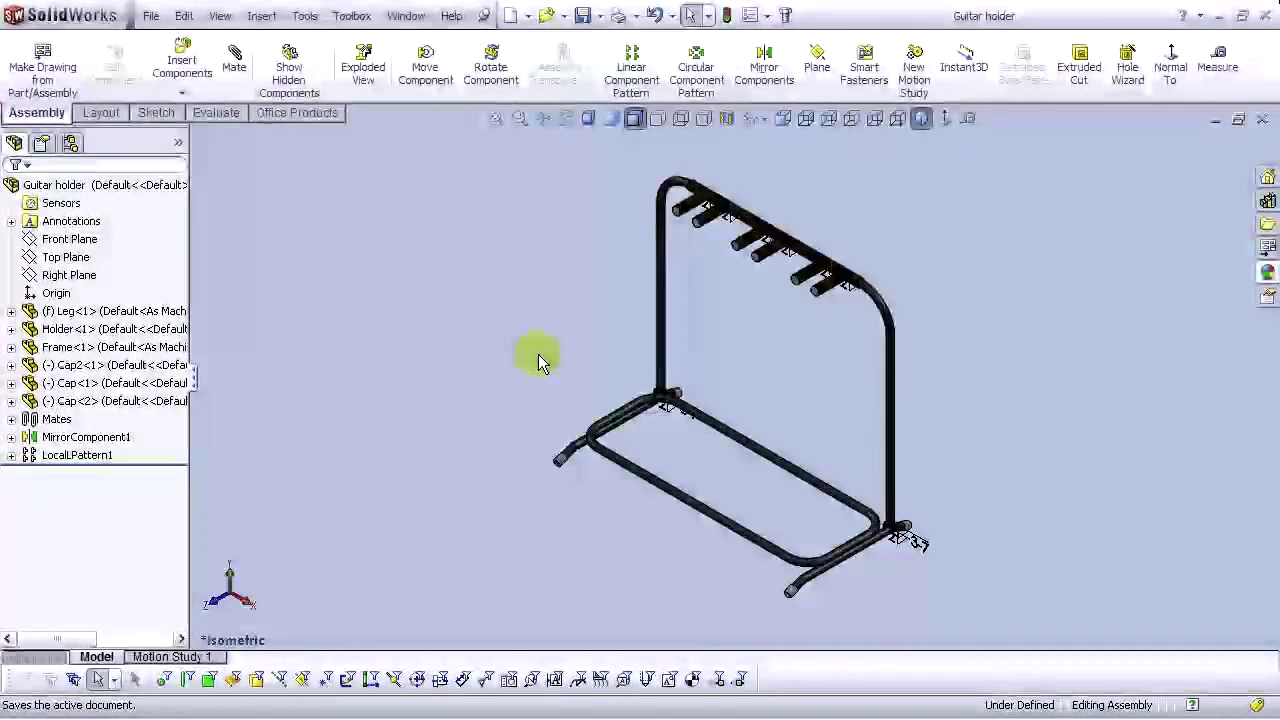
scroll(771, 506, down, 2)
Zoom in on the base frame and open the Holder tube as Holder.SLDPRT on its own
scroll(775, 480, up, 3)
scroll(808, 252, down, 5)
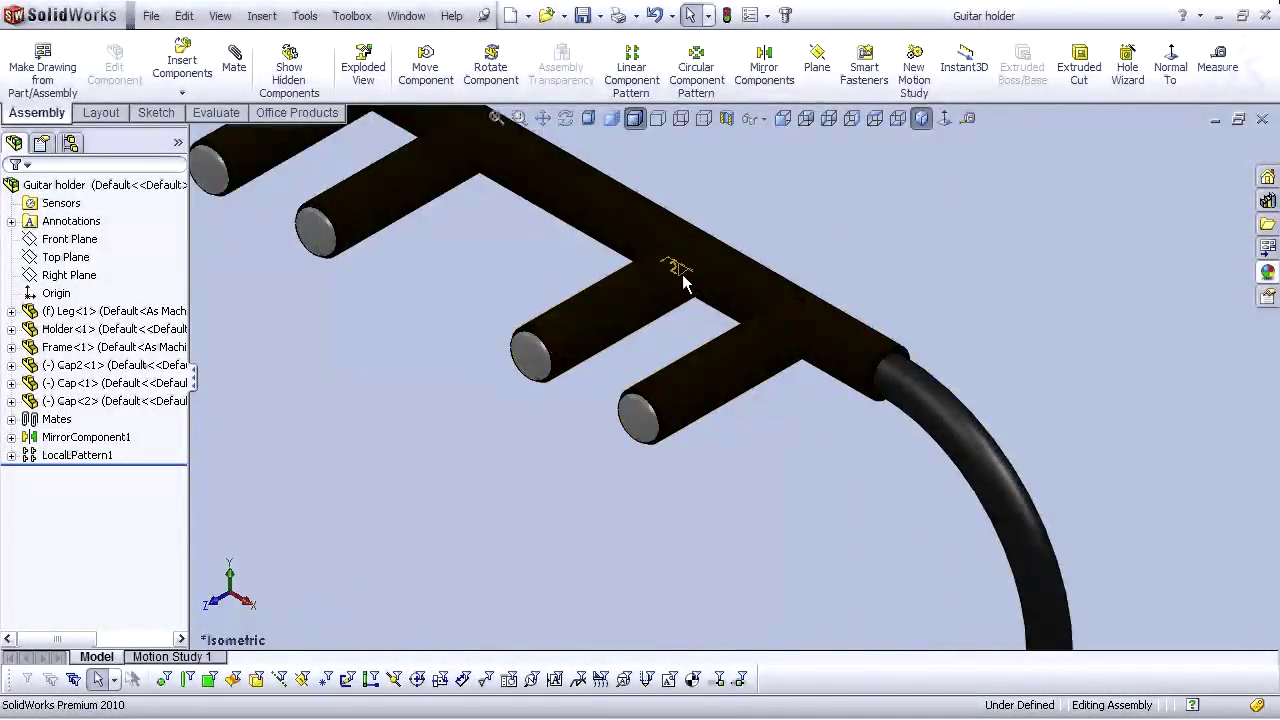
scroll(640, 322, up, 2)
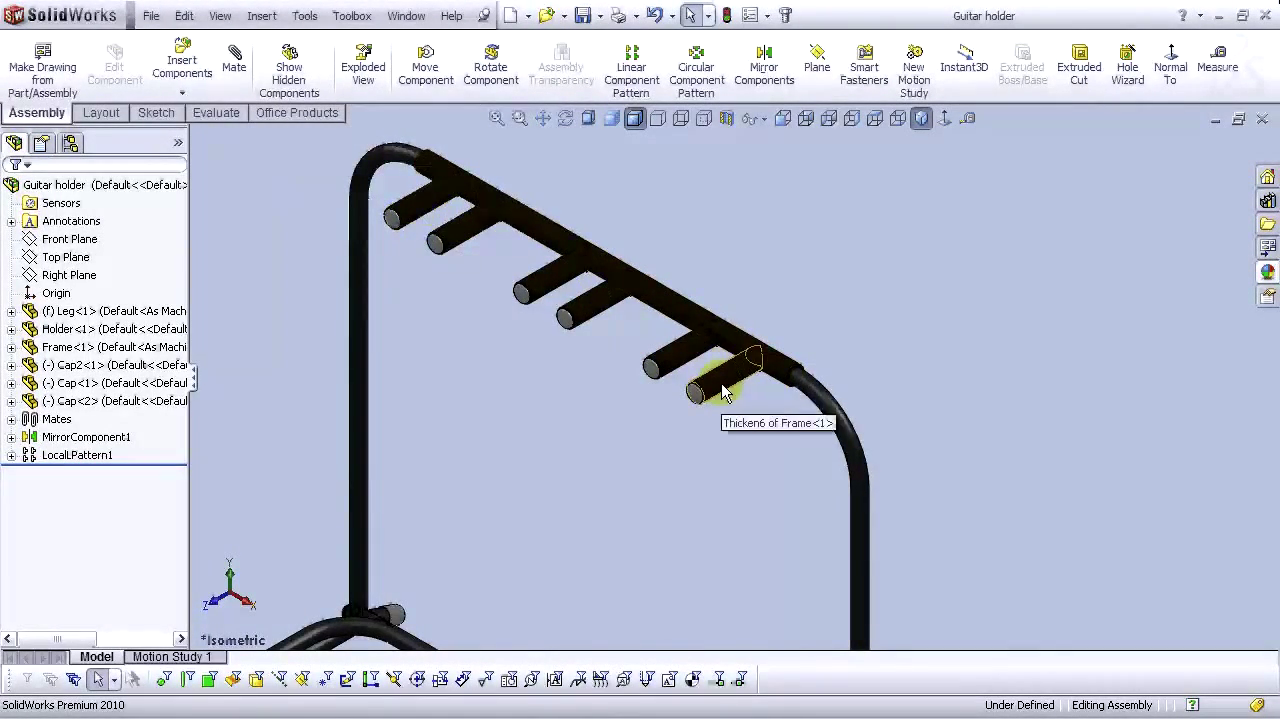
scroll(725, 392, up, 4)
scroll(564, 523, down, 8)
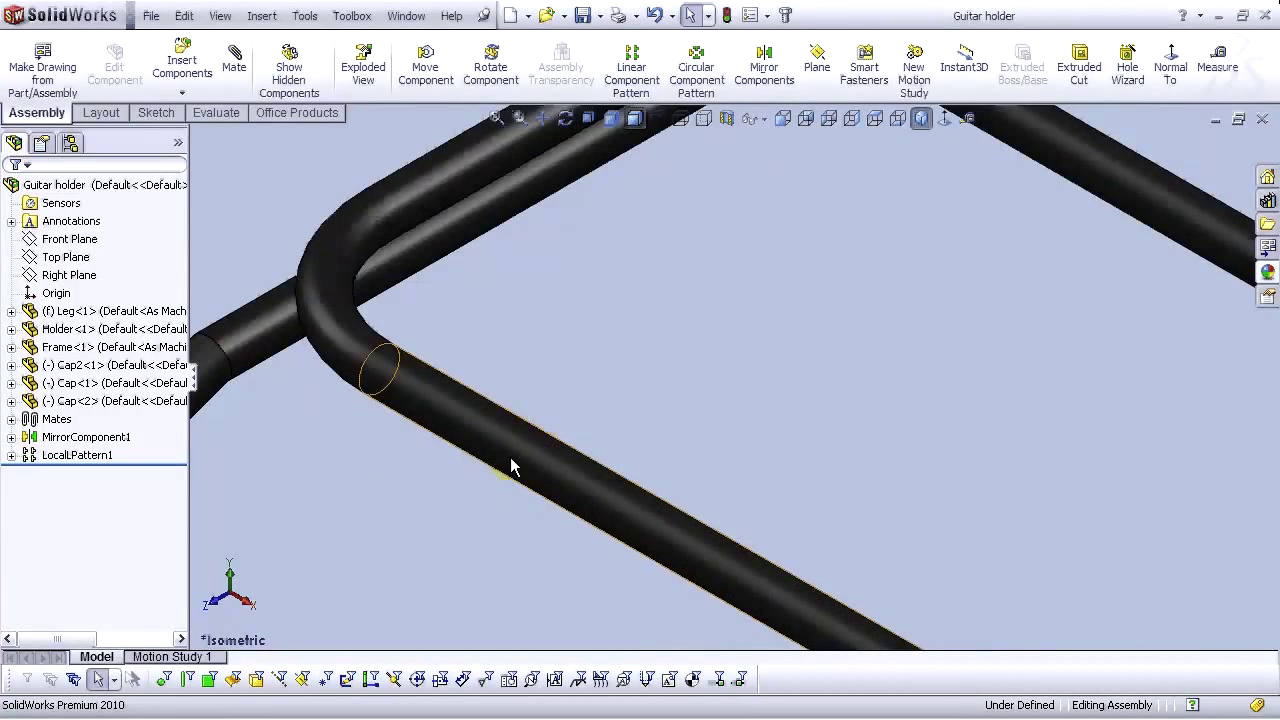
scroll(466, 425, up, 5)
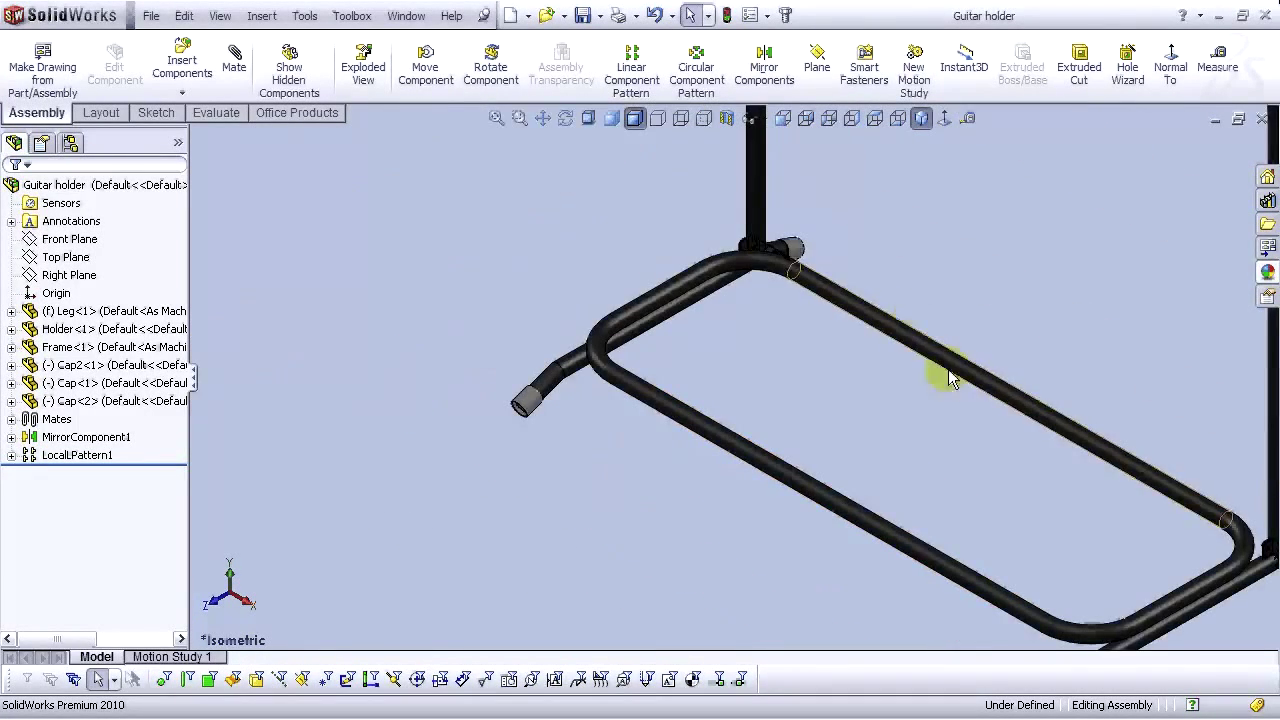
scroll(814, 514, up, 3)
scroll(628, 376, down, 6)
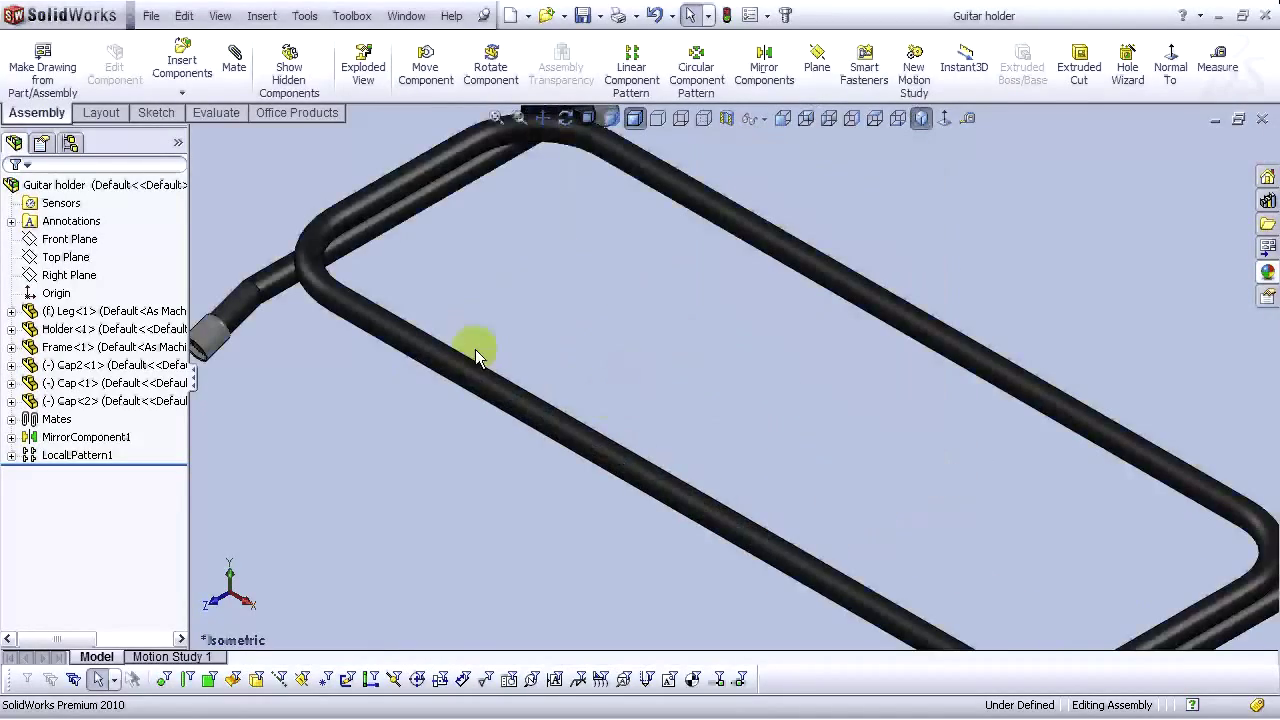
scroll(486, 349, up, 4)
scroll(549, 349, down, 6)
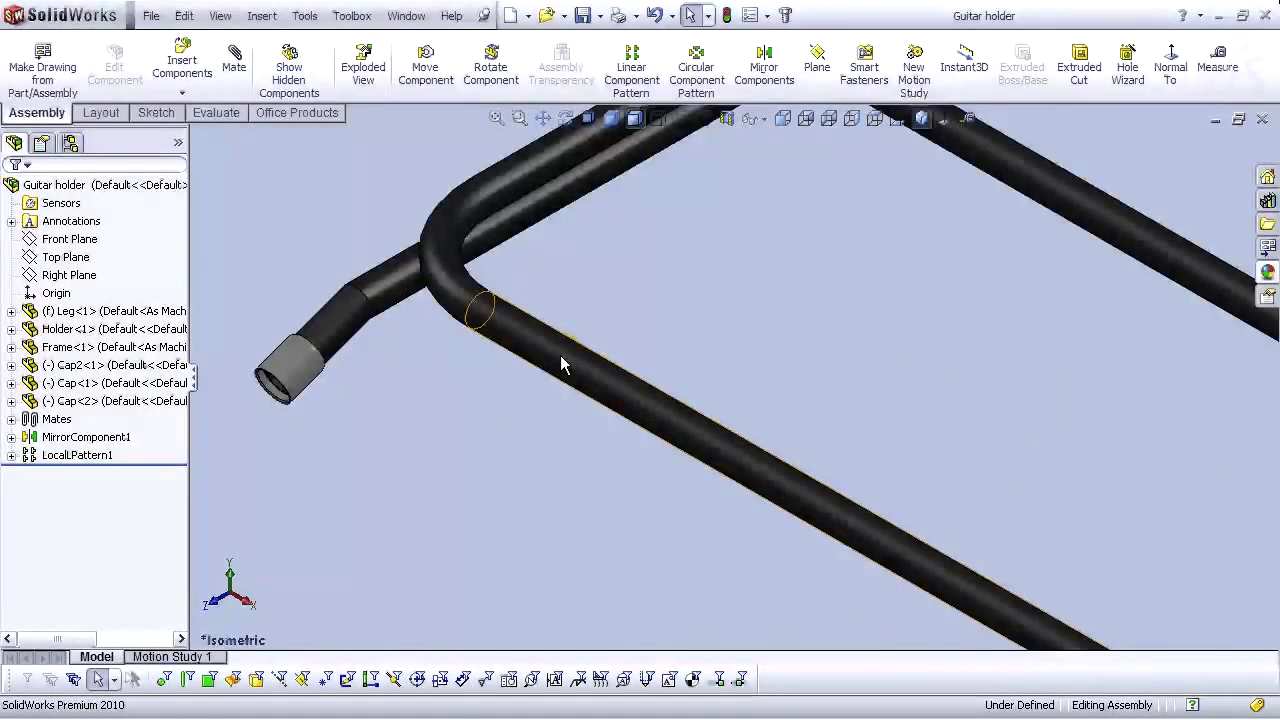
click(565, 358)
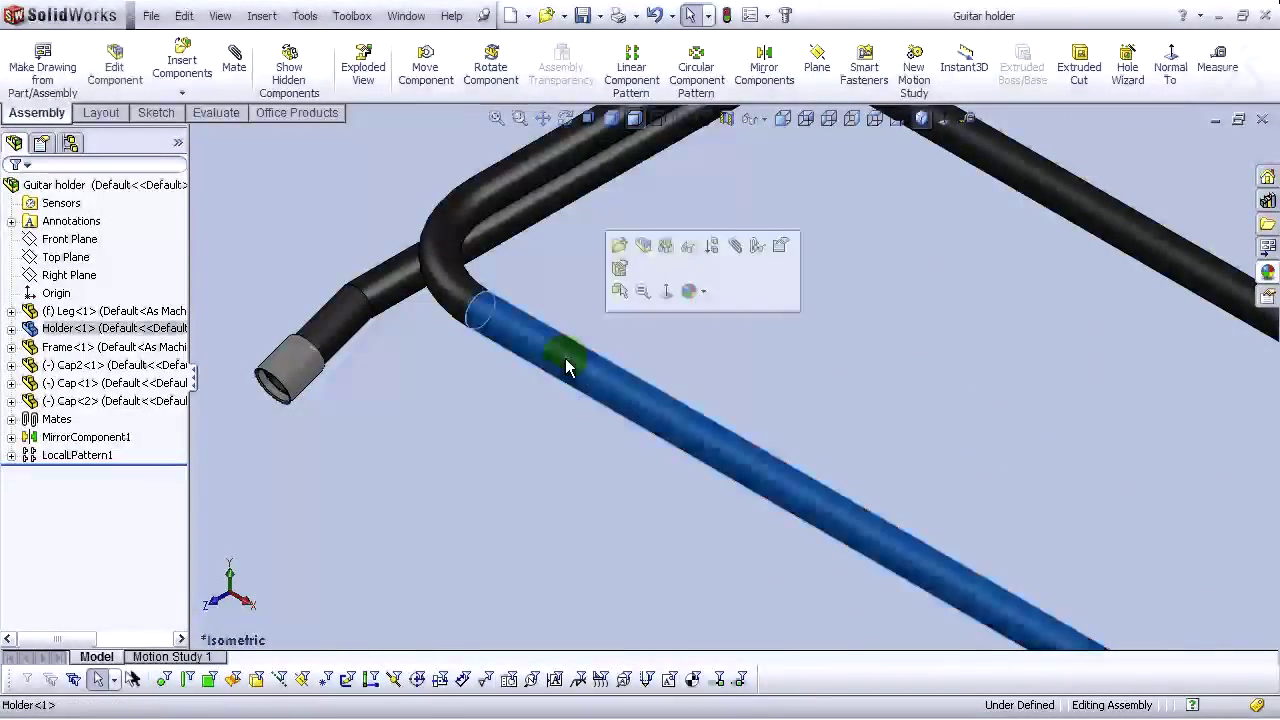
click(620, 247)
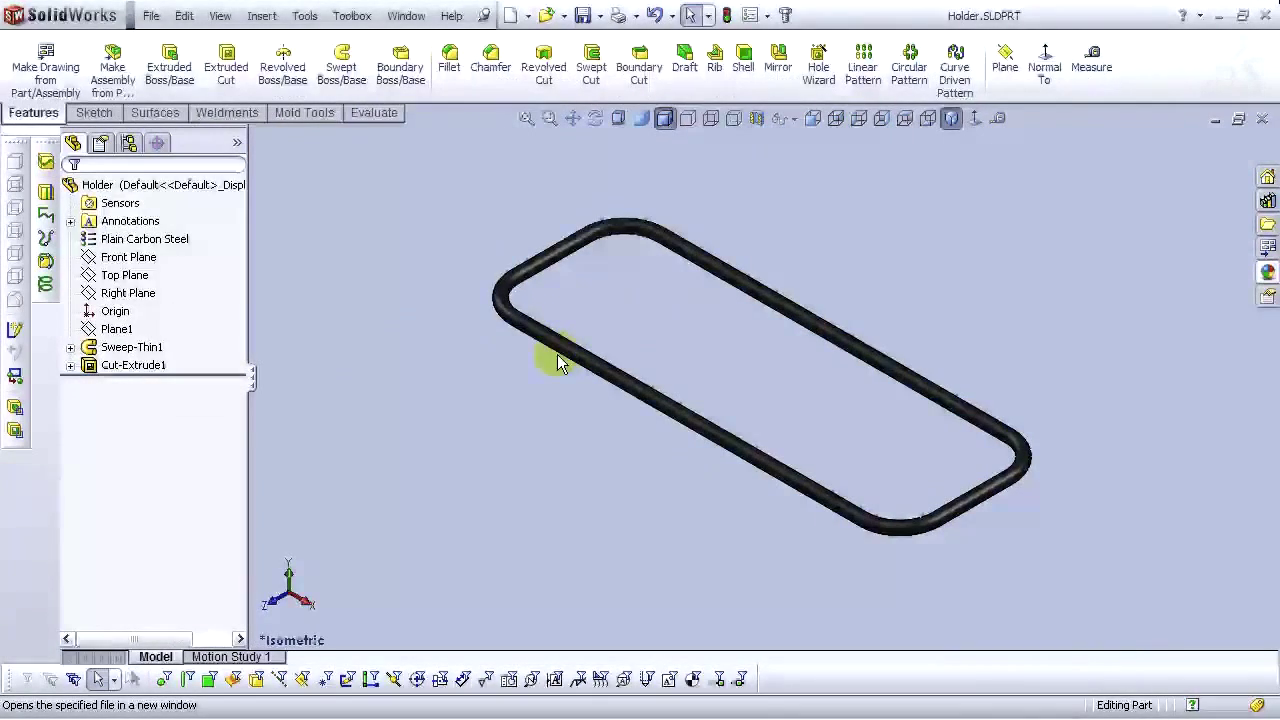
Create a 5 mm Offset Surface on all eight tube and bend faces of the Holder loop
click(155, 112)
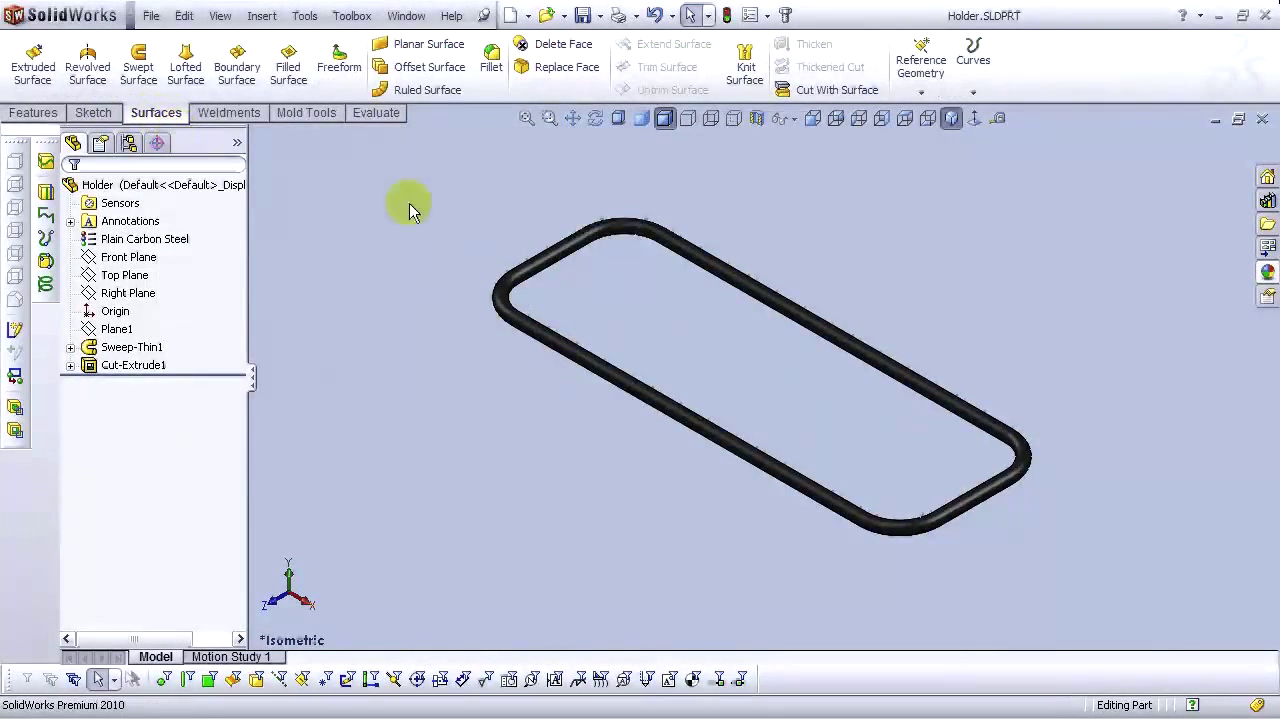
click(430, 67)
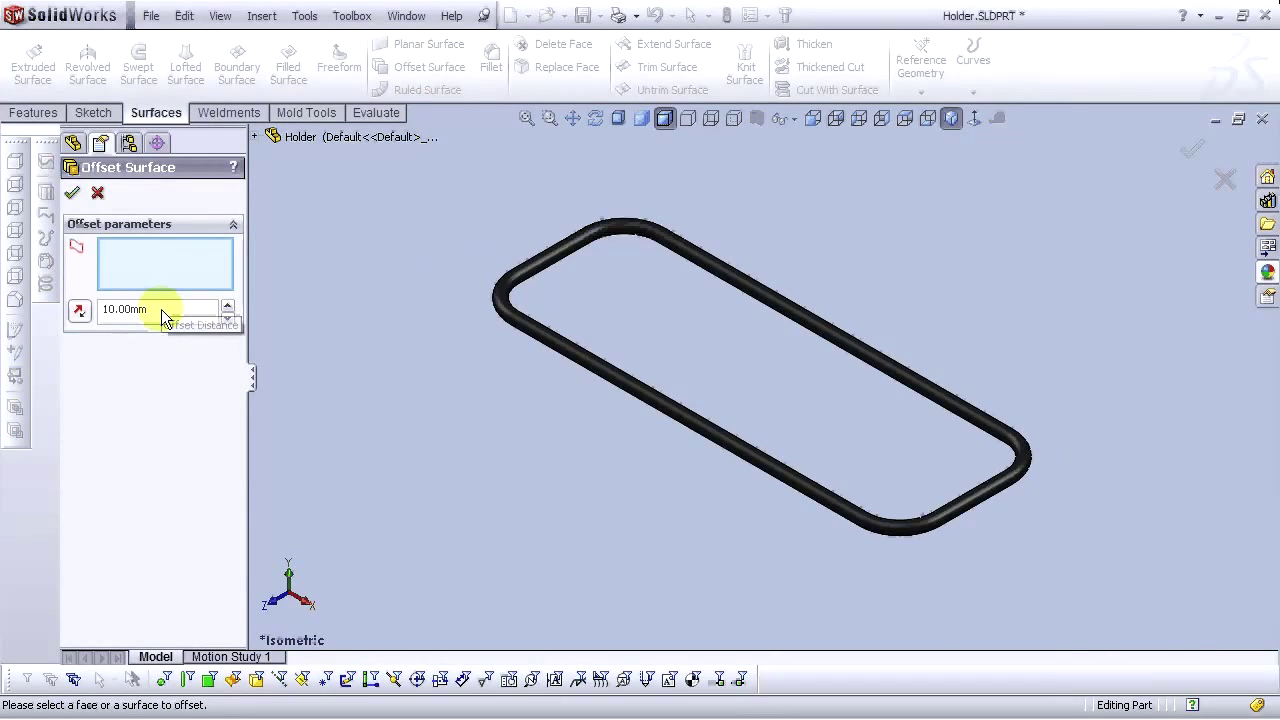
drag(149, 309, 54, 309)
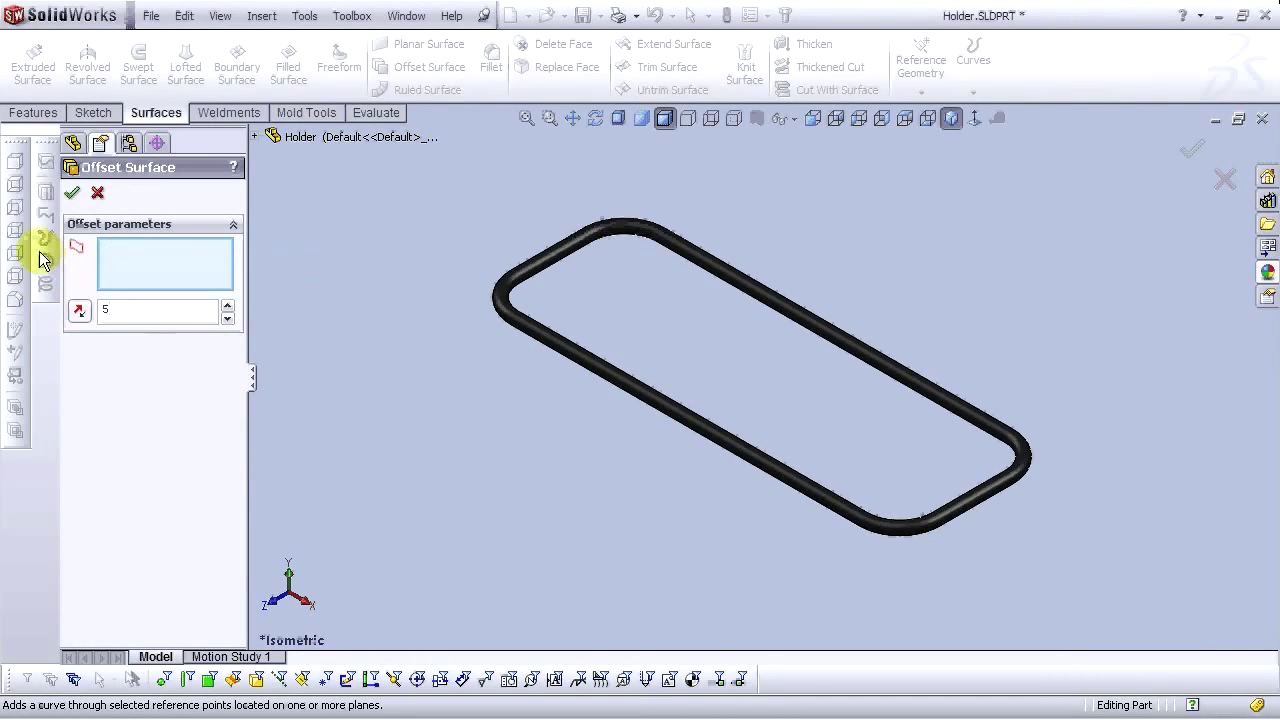
click(560, 338)
click(504, 302)
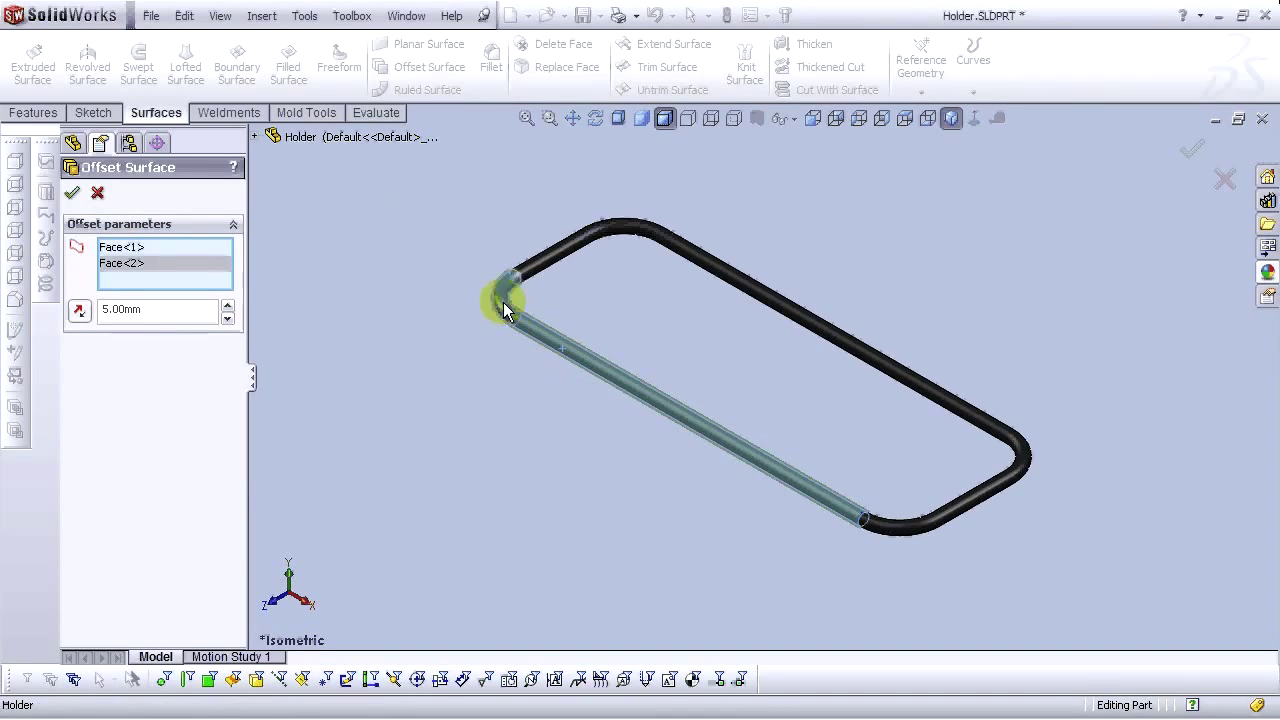
click(538, 258)
click(622, 228)
click(672, 252)
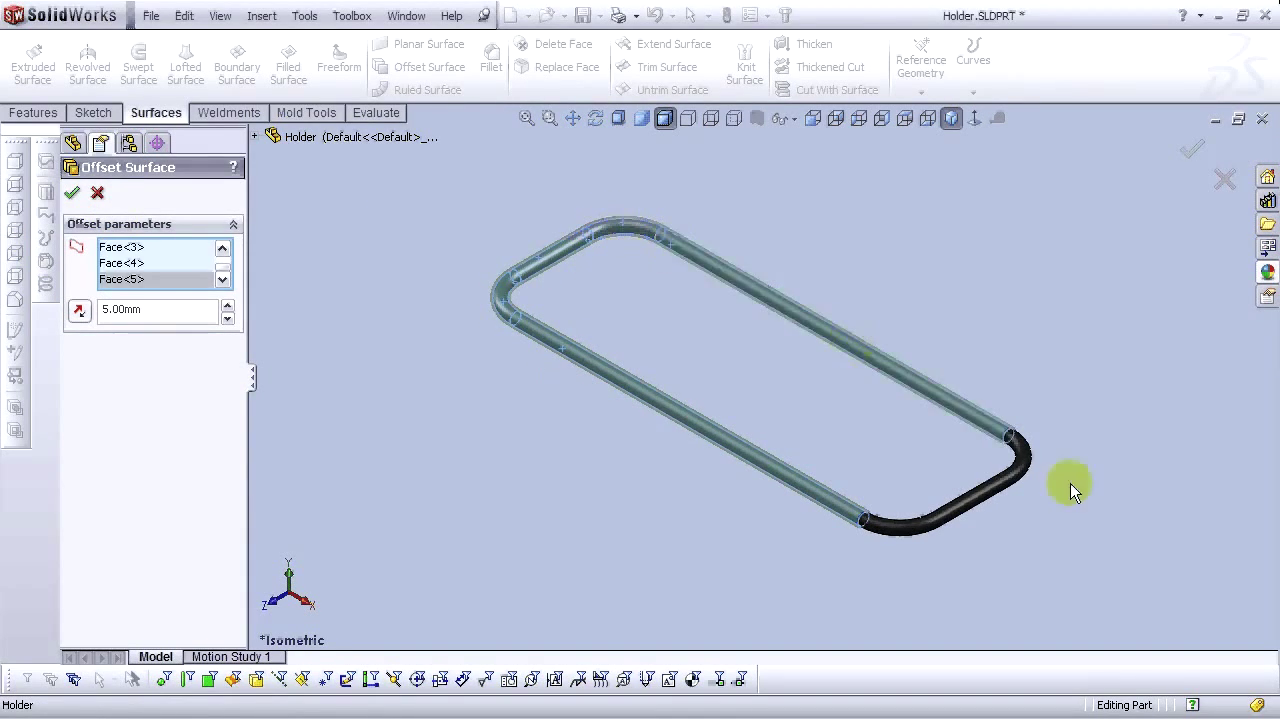
click(1028, 445)
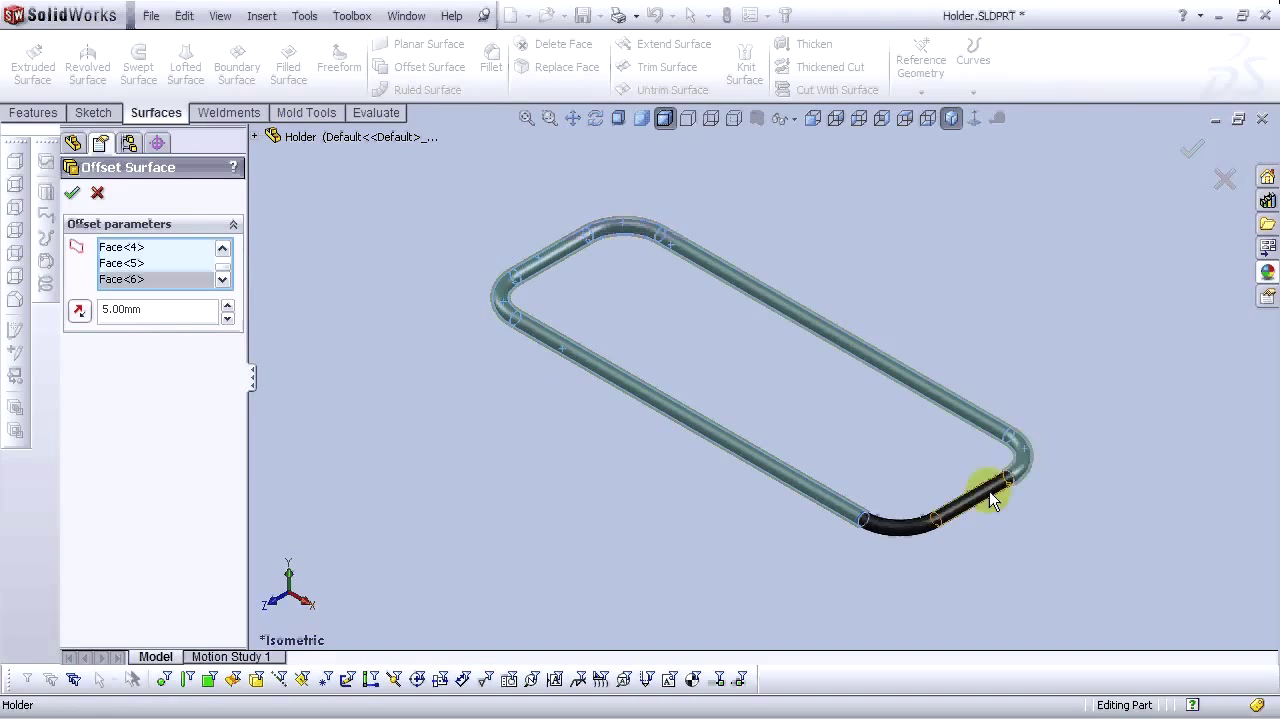
click(909, 519)
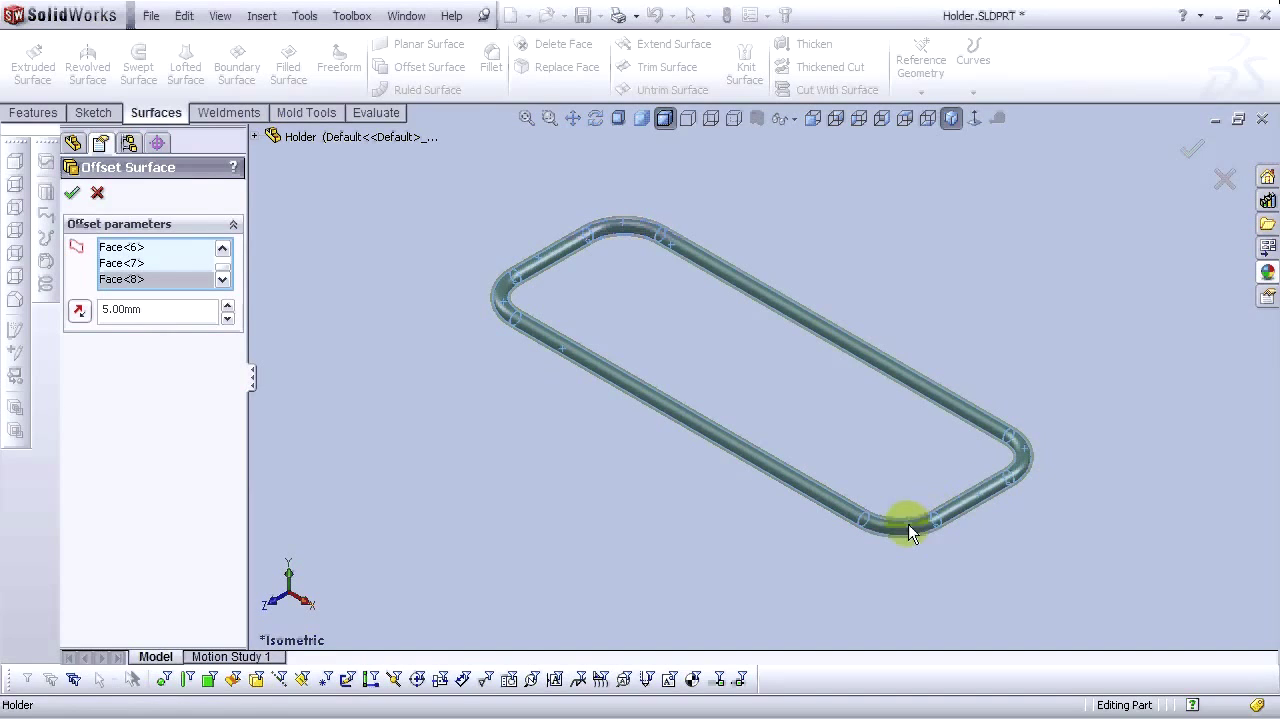
click(71, 192)
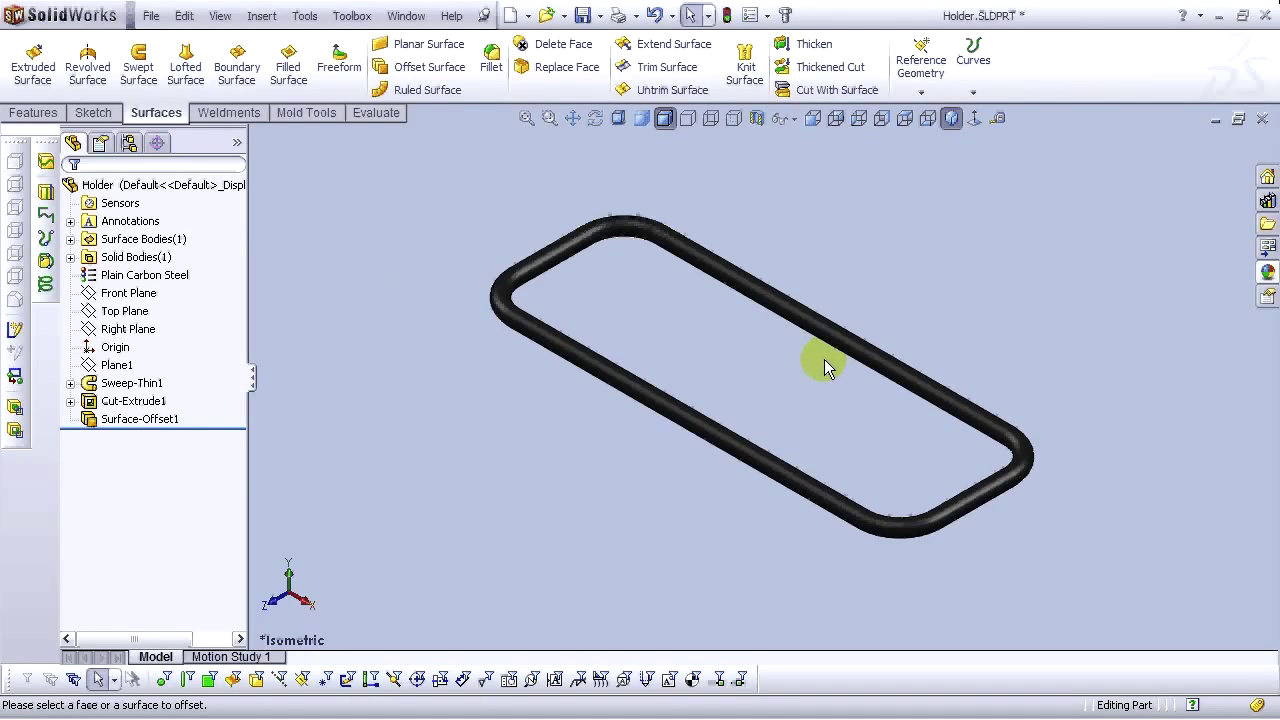
Switch back to the Guitar holder assembly and rebuild it to pick up Surface-Offset1
scroll(824, 359, up, 2)
scroll(867, 342, down, 2)
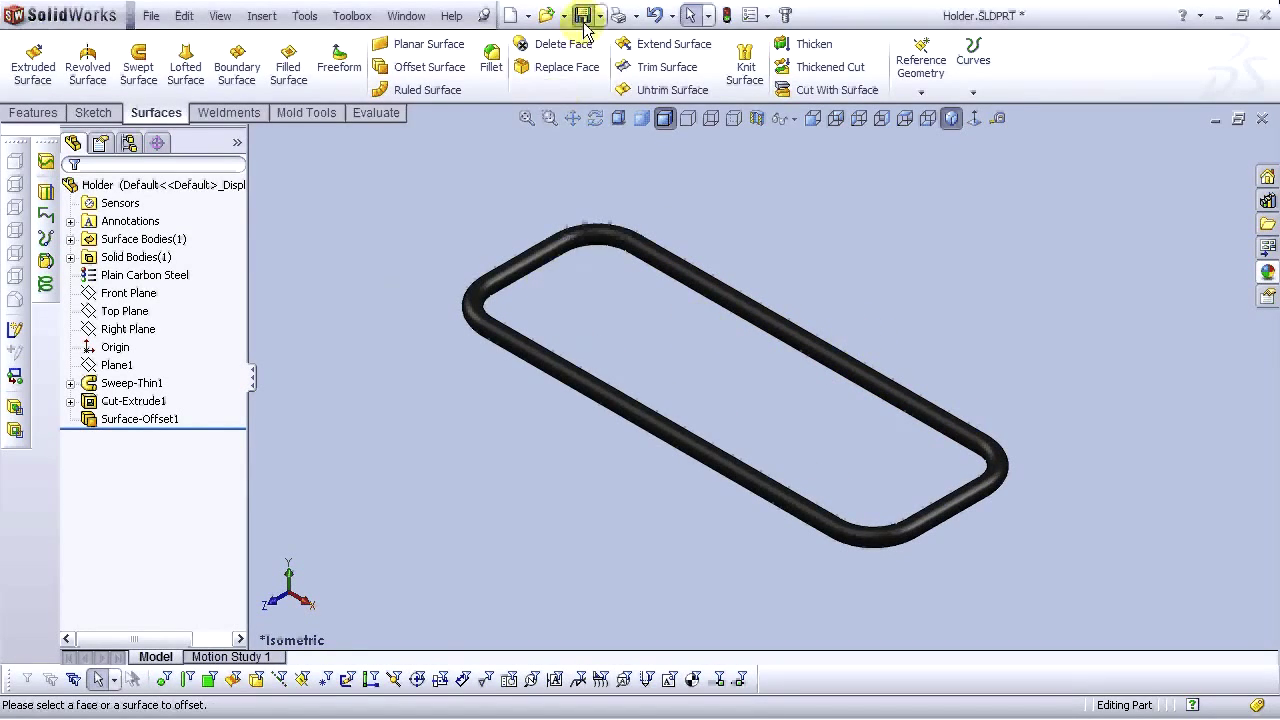
click(406, 16)
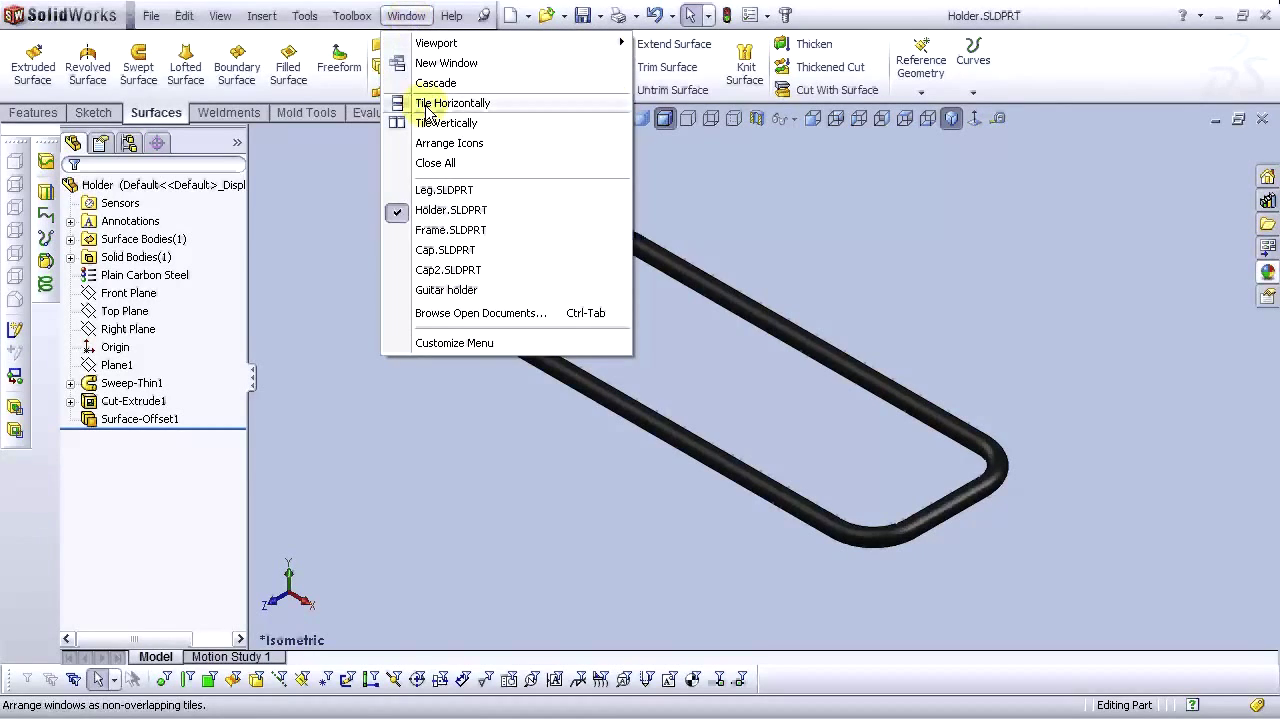
click(453, 290)
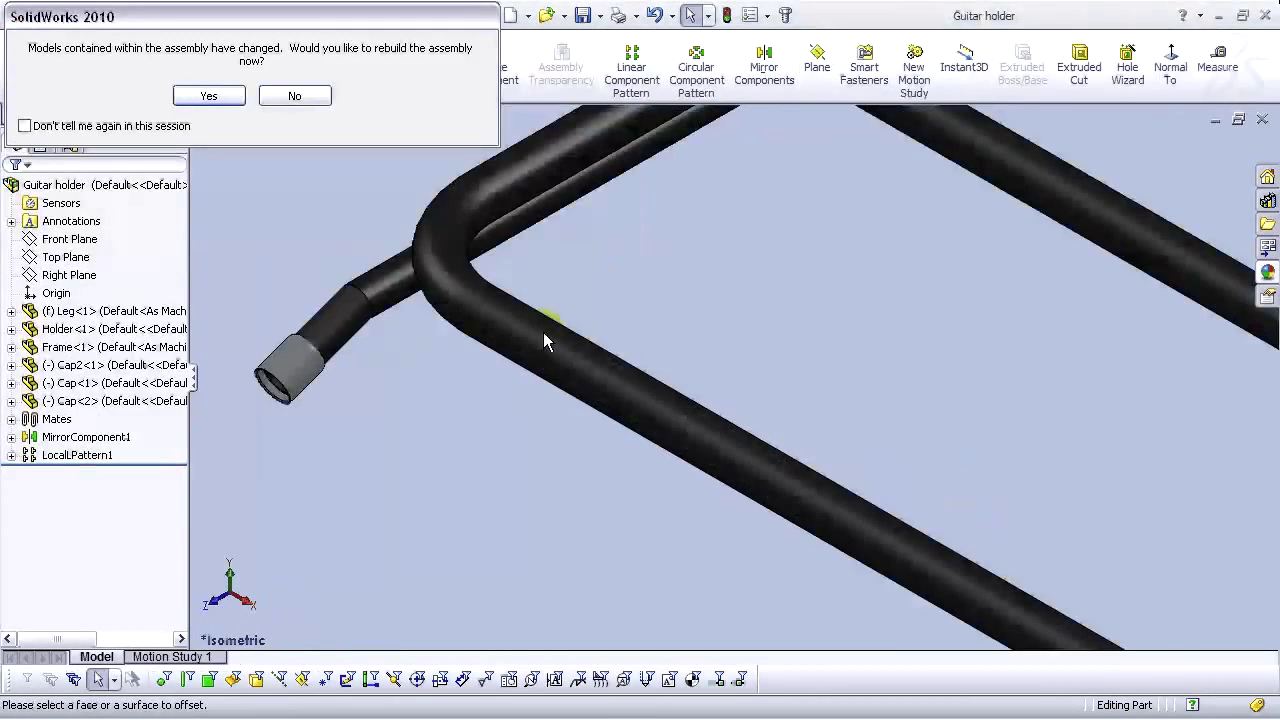
click(208, 96)
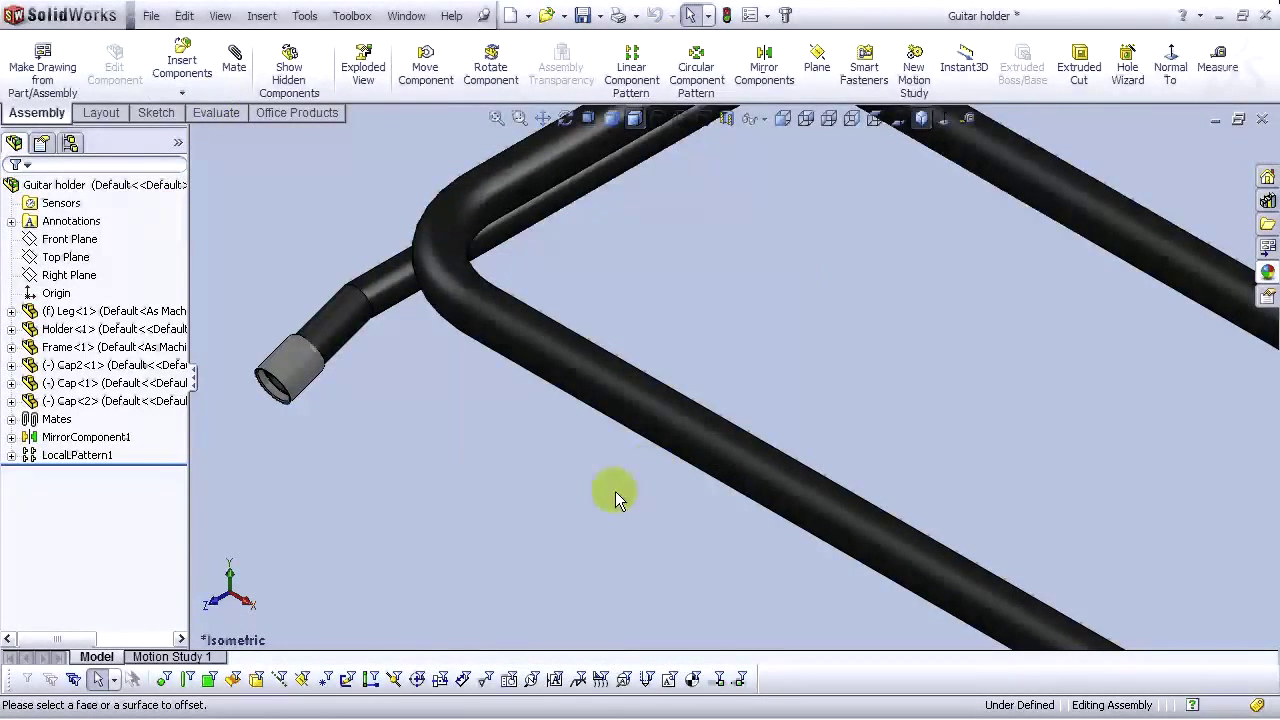
scroll(981, 480, up, 5)
scroll(925, 410, down, 4)
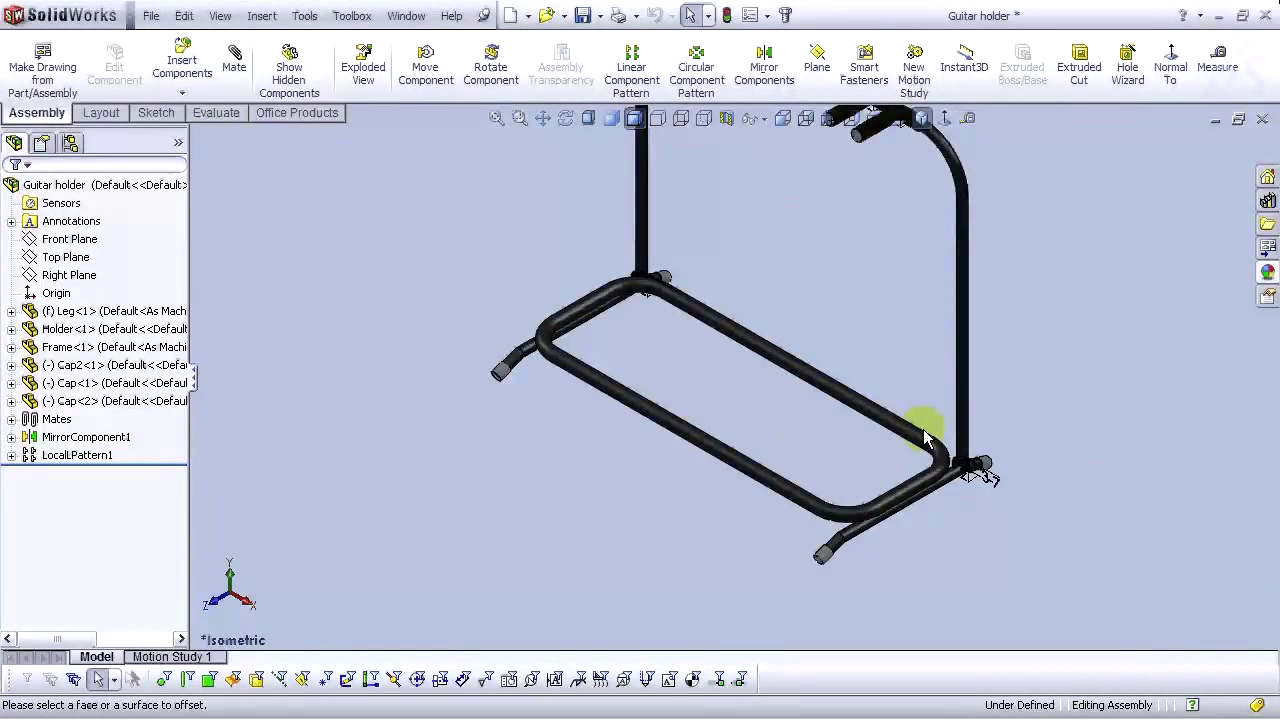
Apply the Organic > Miscellaneous sponge appearance to the Holder's Surface-Offset1 only
click(1267, 271)
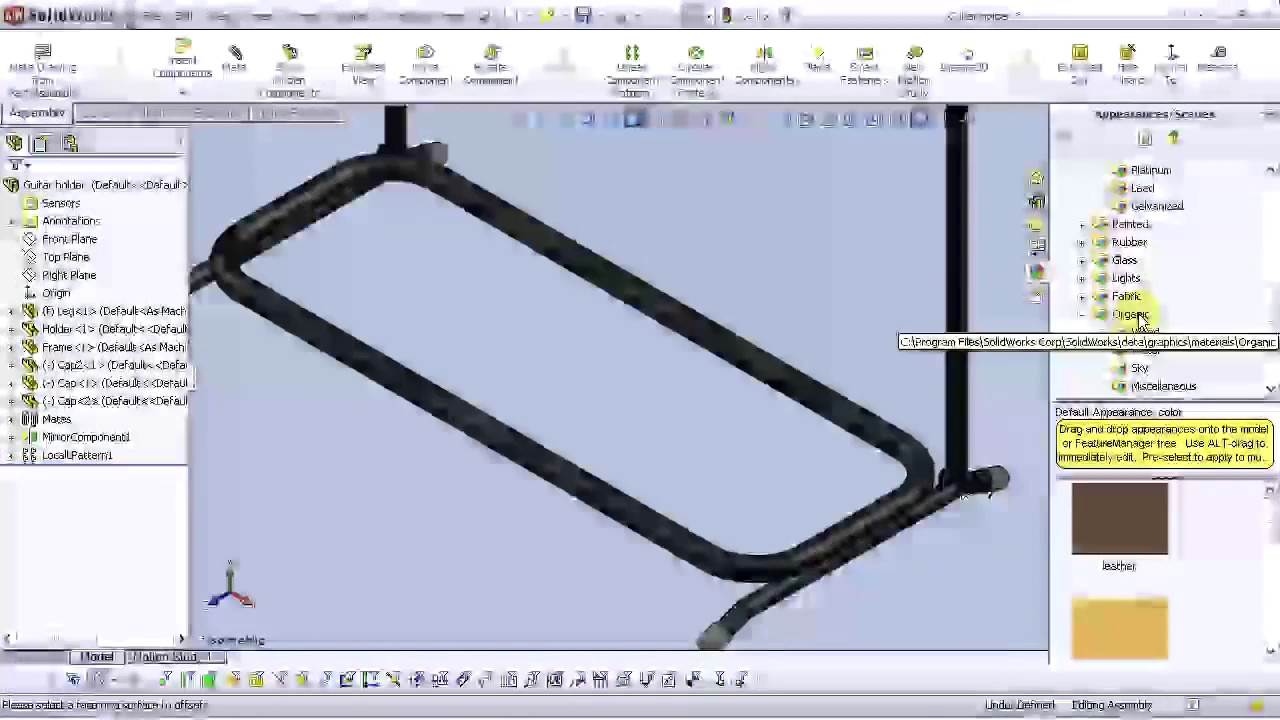
scroll(1266, 323, down, 1)
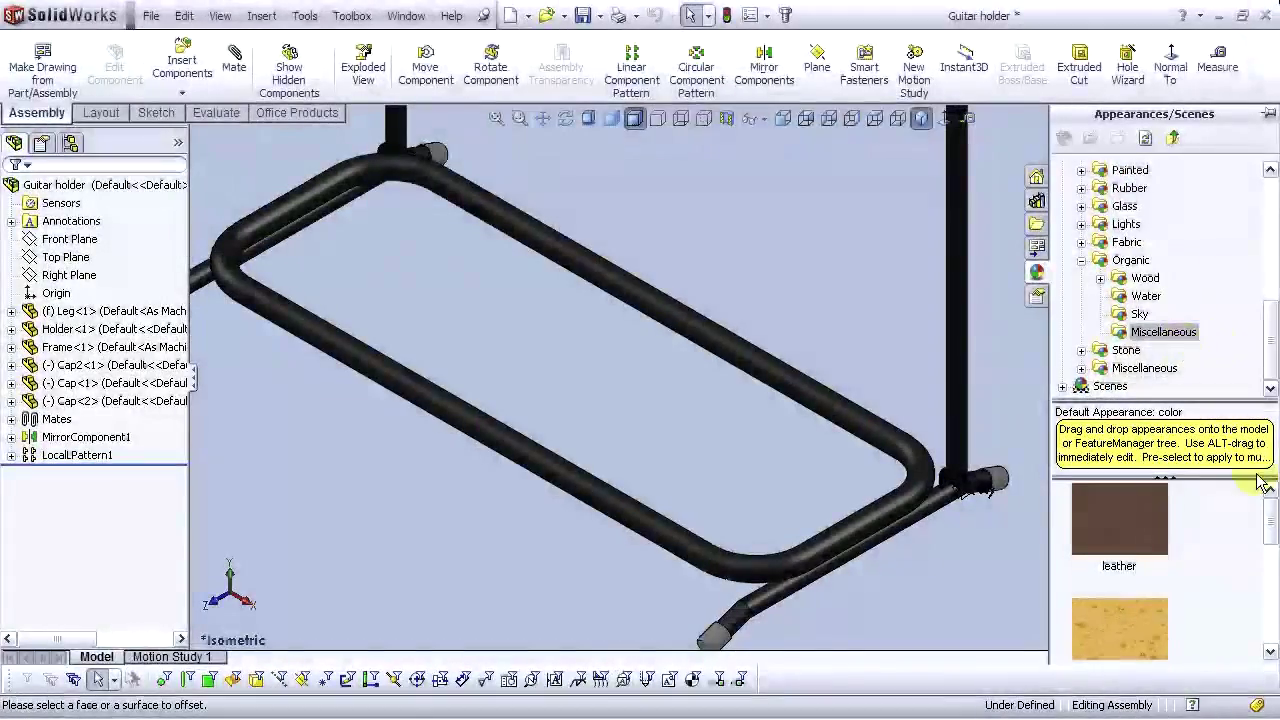
drag(1270, 510, 1272, 558)
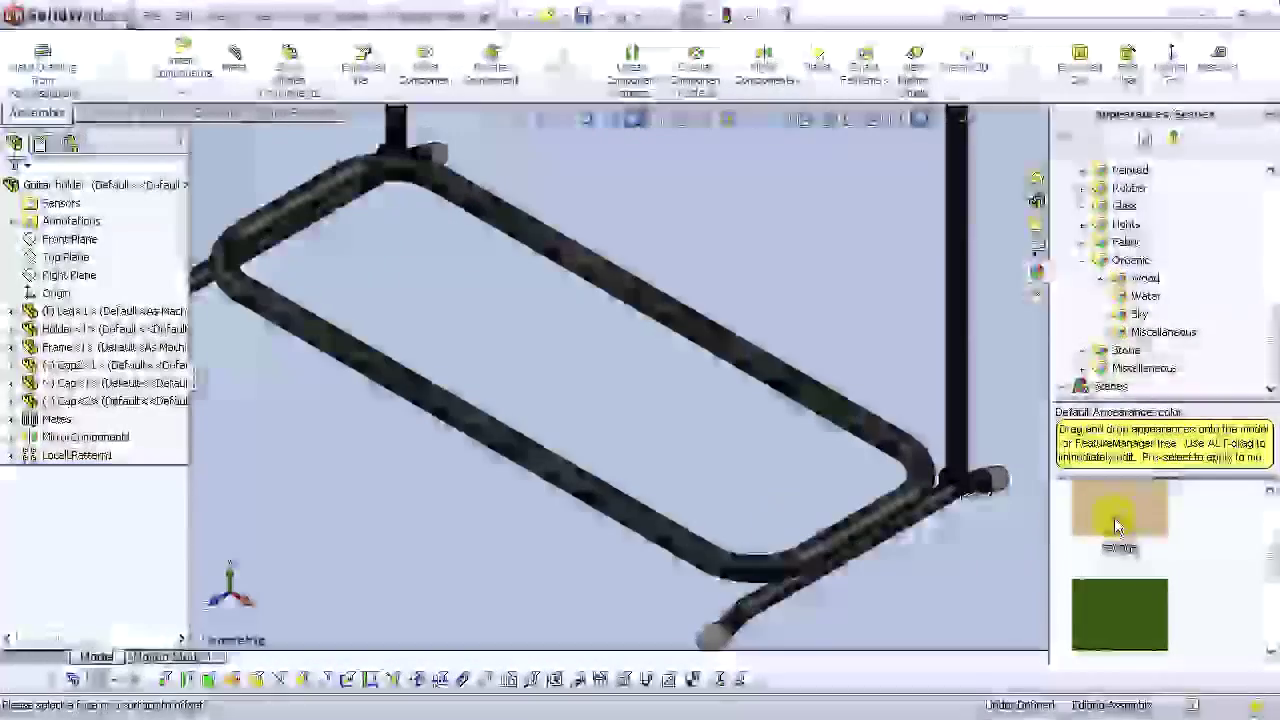
drag(1116, 527, 664, 526)
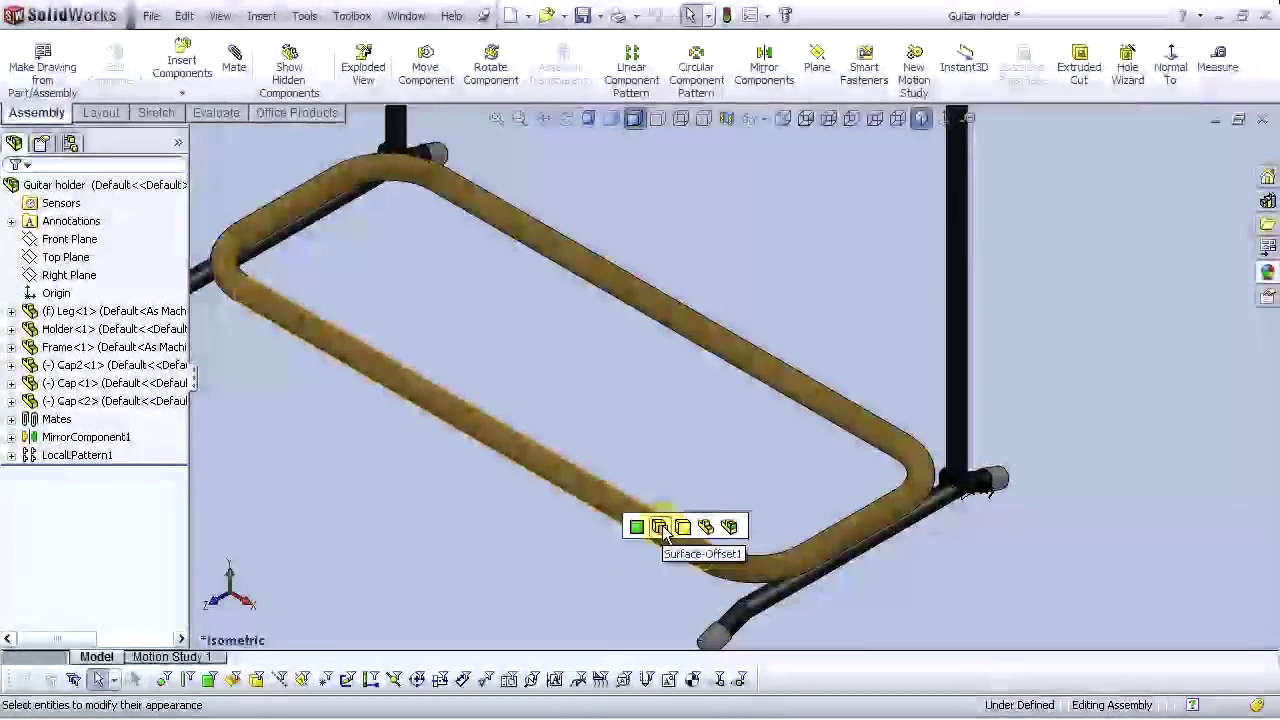
click(660, 527)
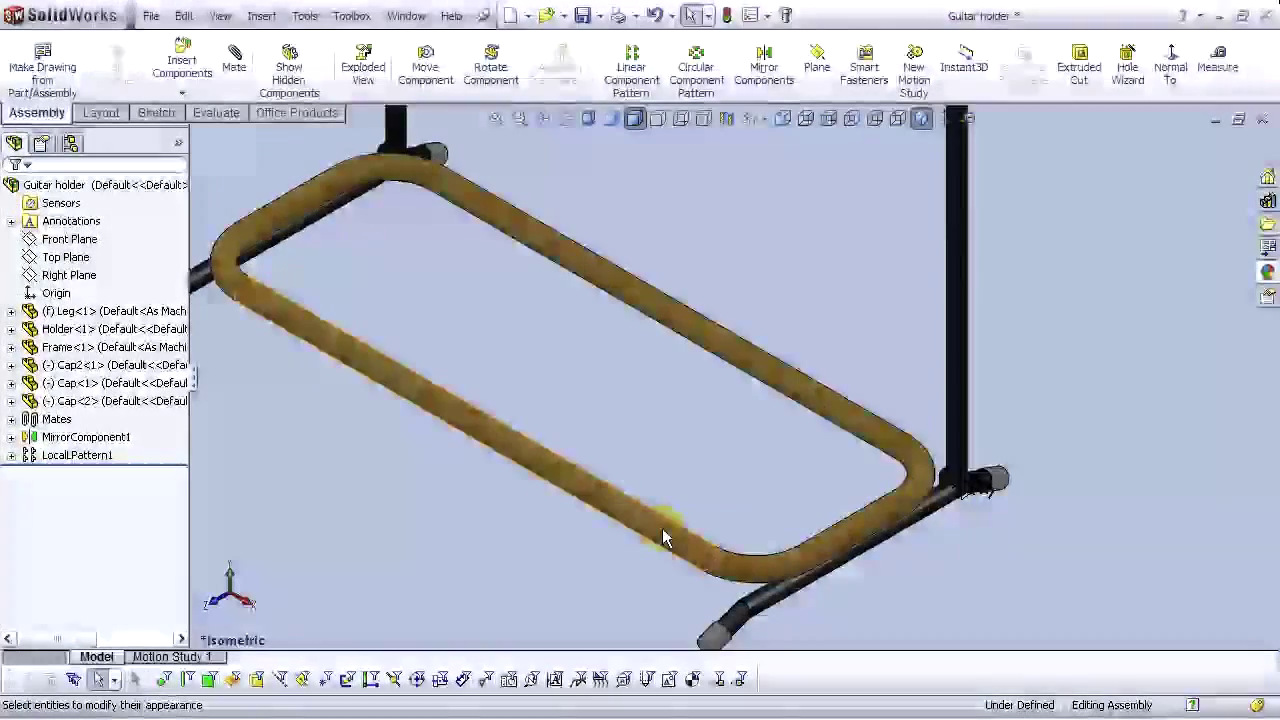
Select the front face of the holder's tube
scroll(740, 400, up, 5)
scroll(734, 282, down, 3)
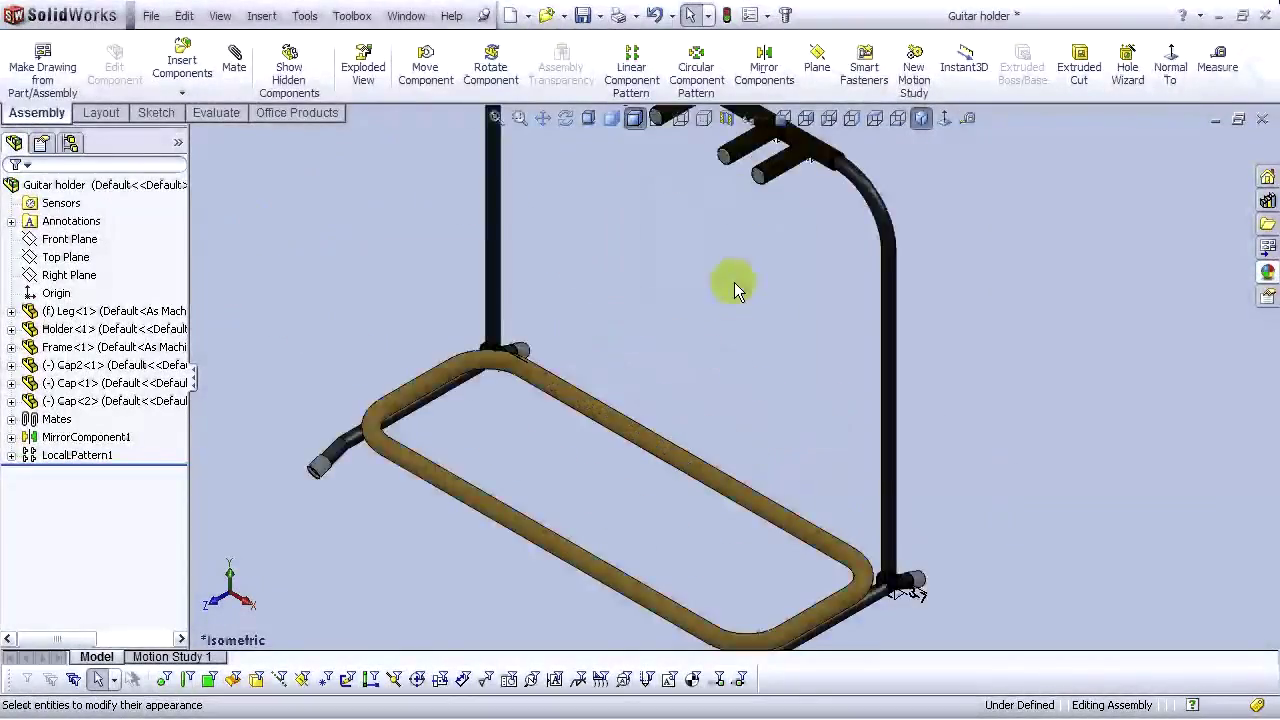
scroll(757, 457, up, 3)
scroll(980, 434, down, 1)
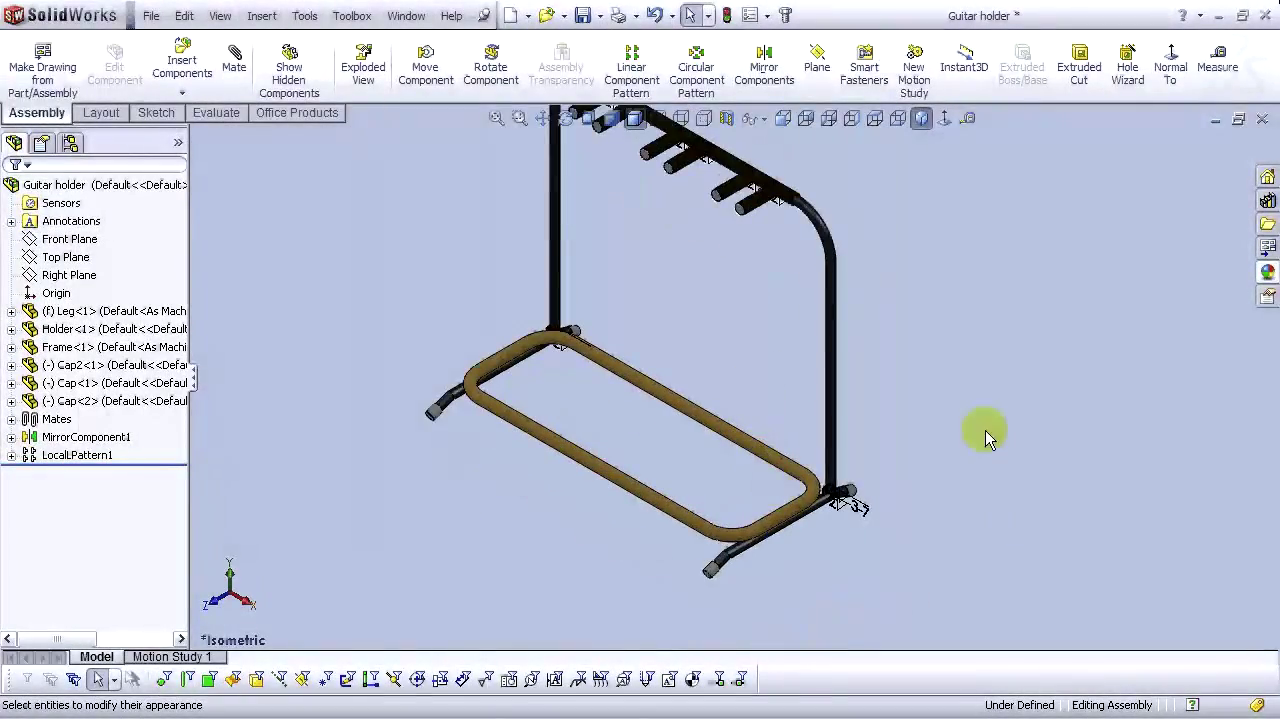
click(581, 455)
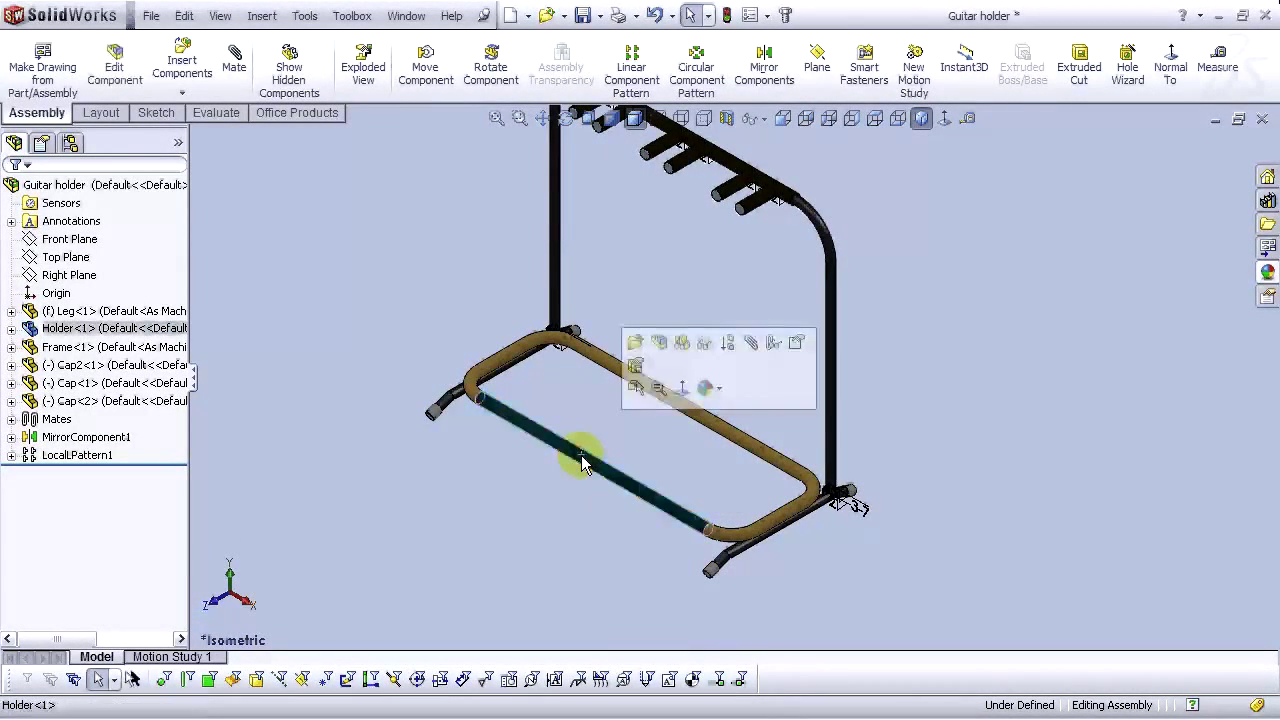
Recolour the sponge appearance on Surface-Offset1 to dark grey
click(708, 388)
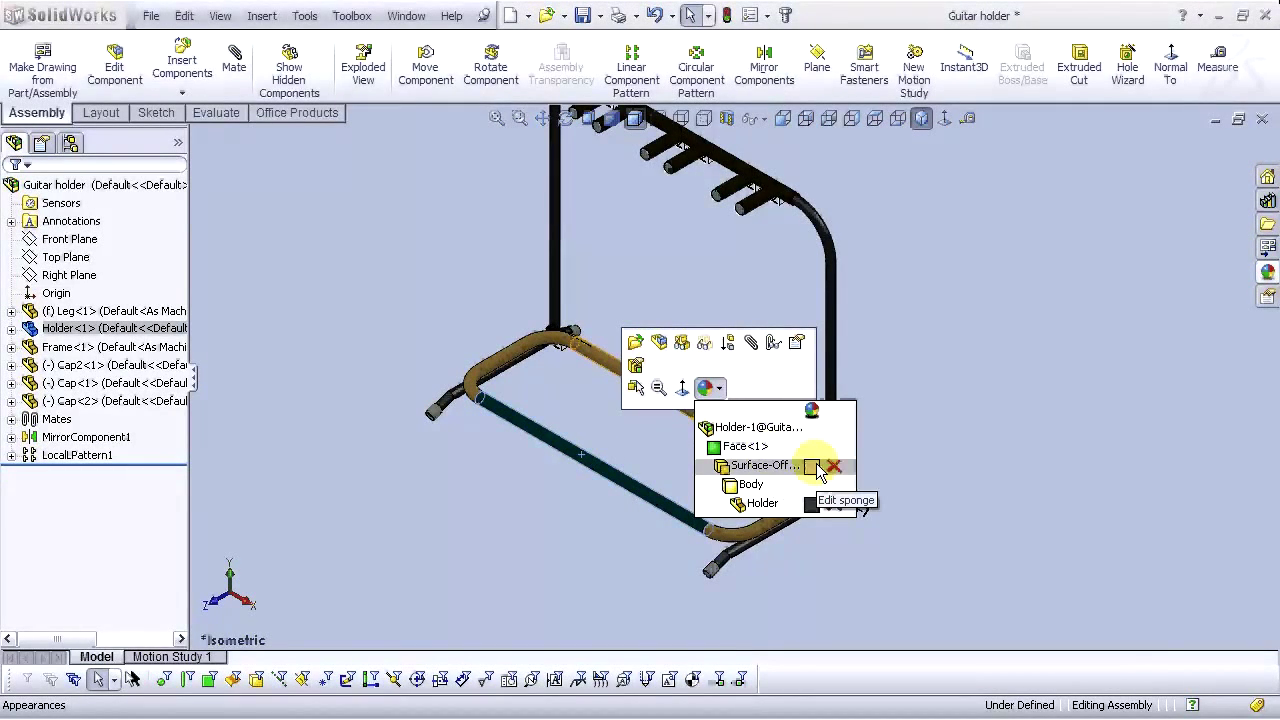
click(813, 465)
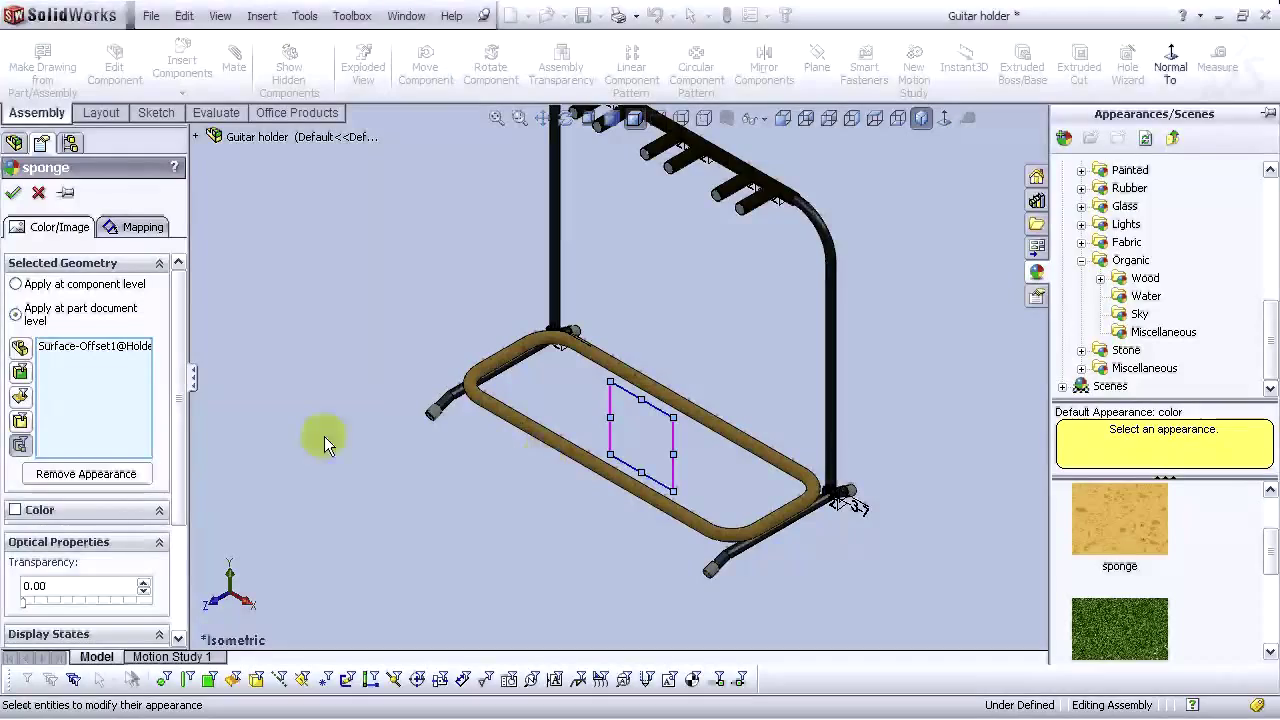
click(15, 510)
drag(185, 396, 181, 476)
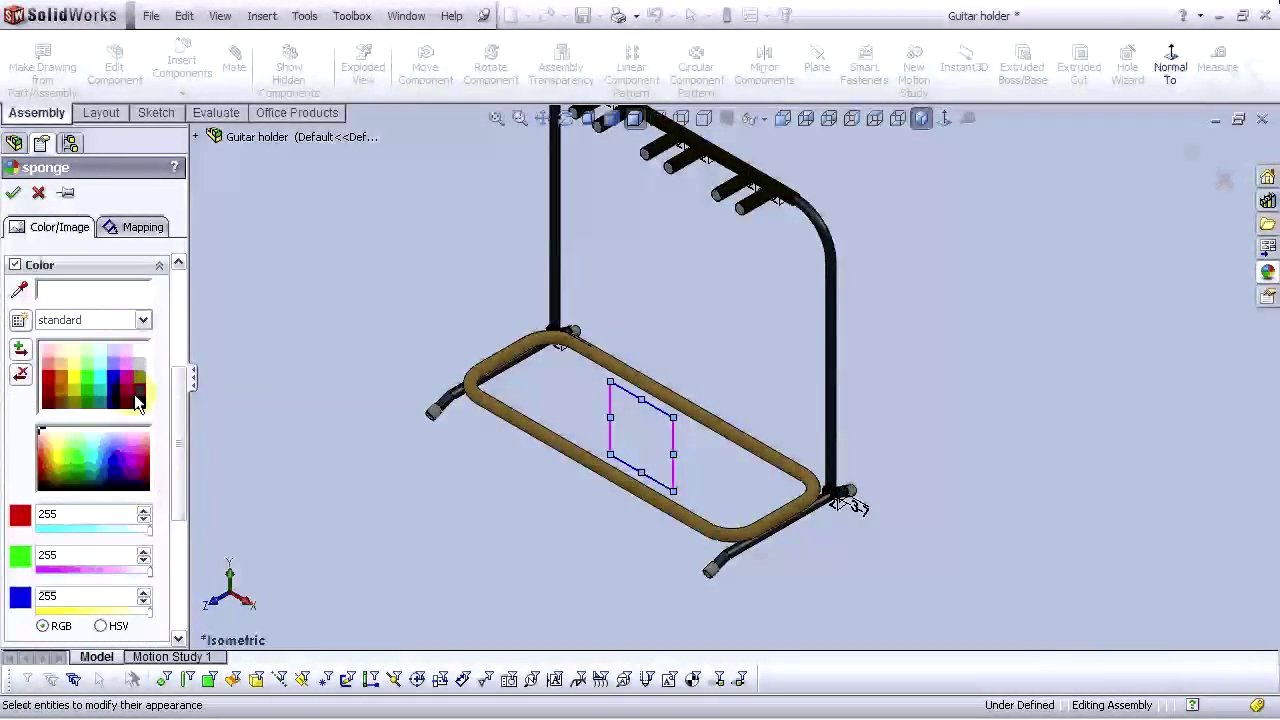
click(134, 394)
click(13, 192)
Clear the selection, show the whole stand in Isometric view, and save the assembly
click(338, 372)
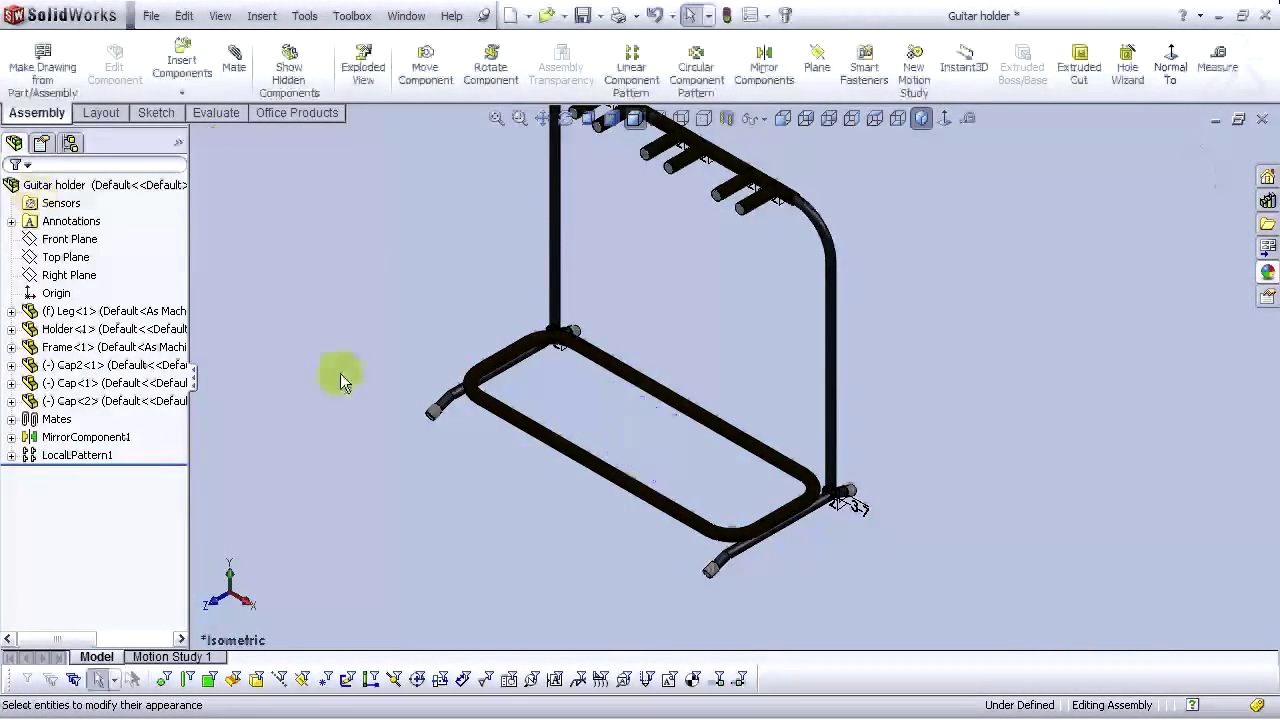
click(780, 502)
scroll(736, 416, up, 3)
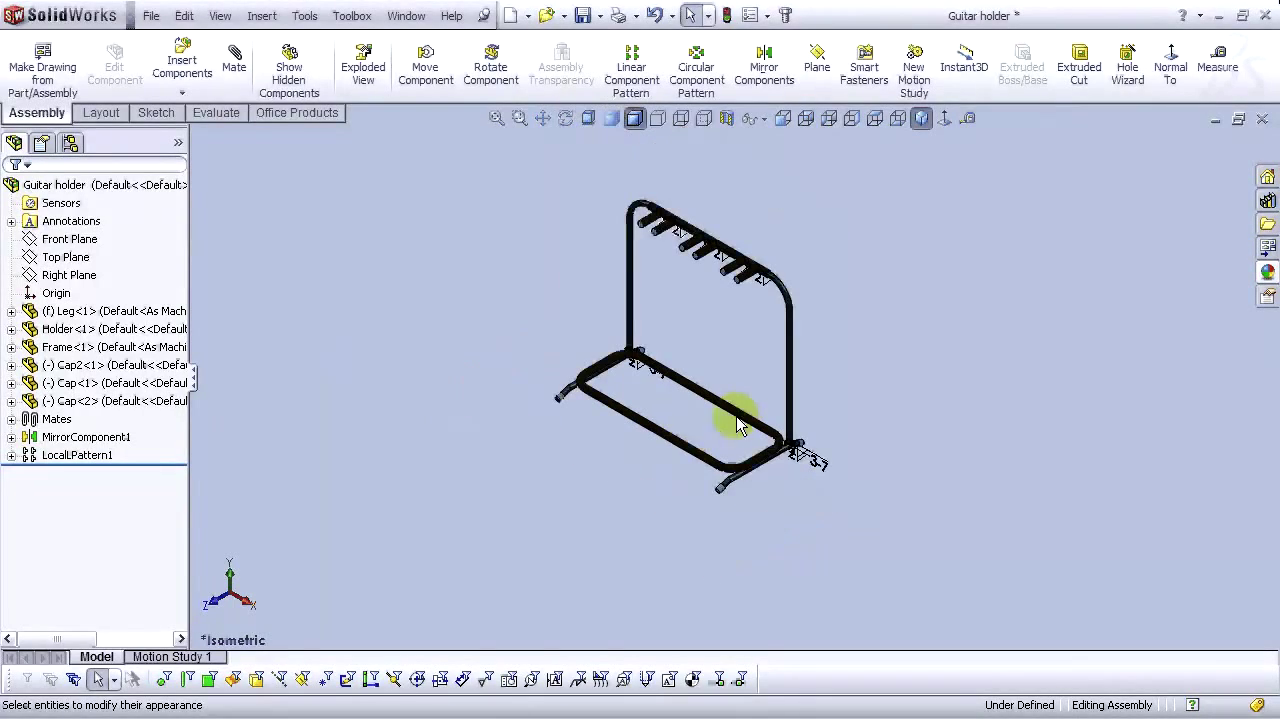
click(920, 118)
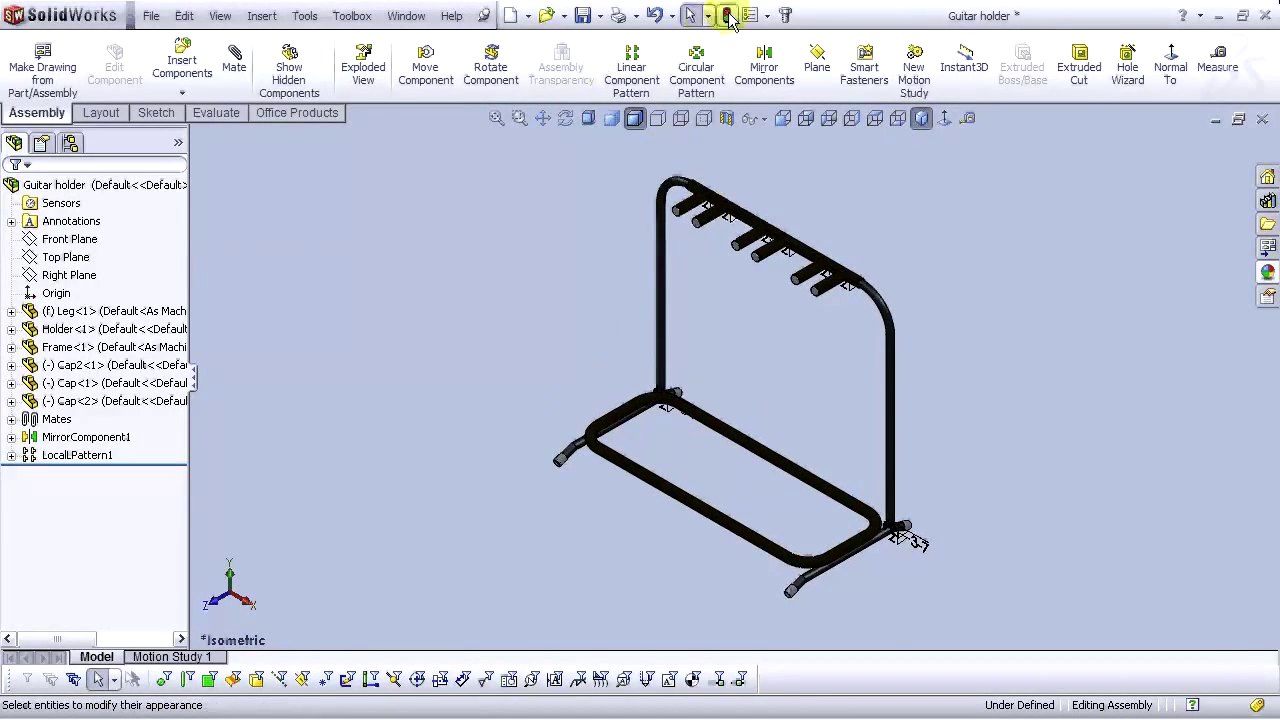
click(582, 15)
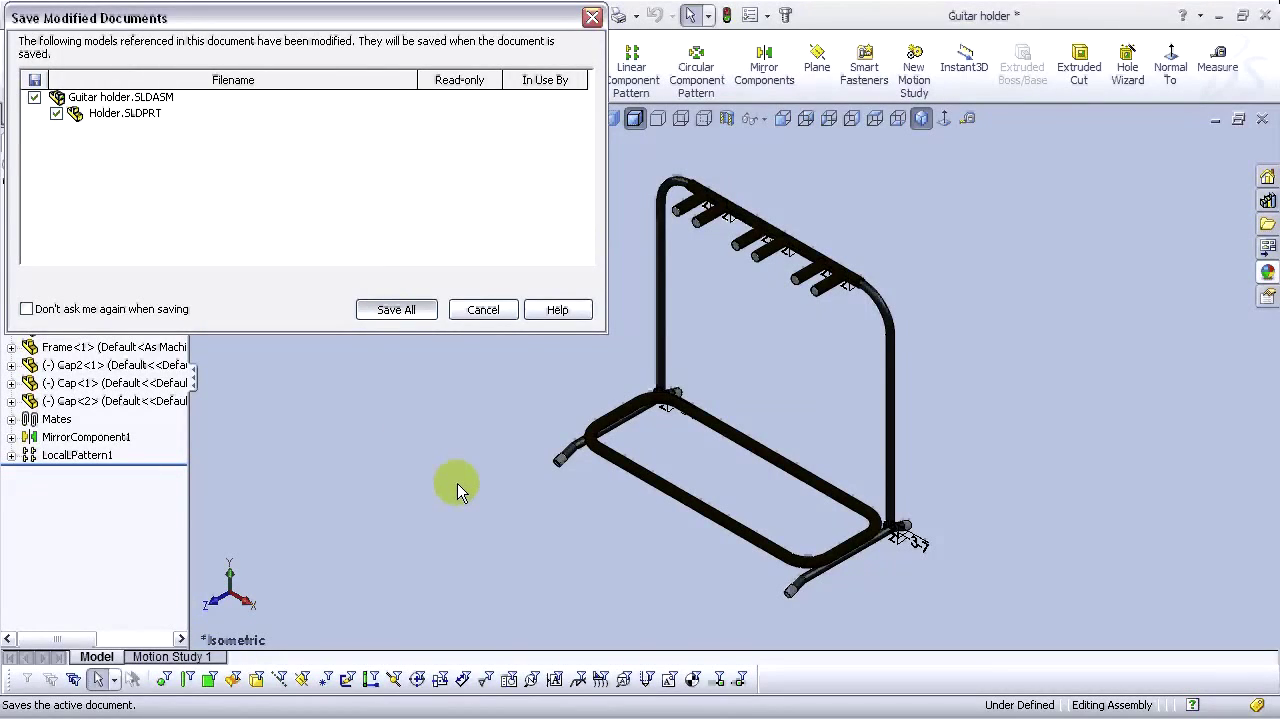
Save all modified documents, then return the rack to the isometric view
key(Return)
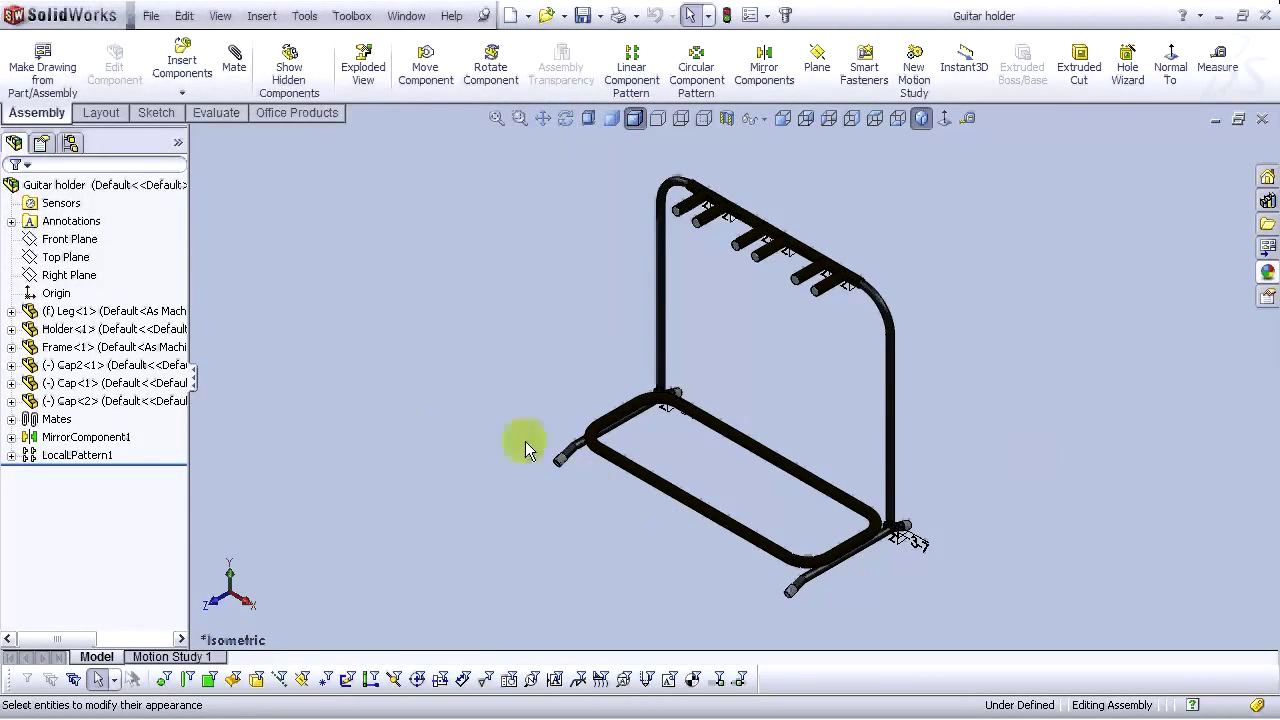
middle_drag(743, 451, 812, 470)
click(922, 118)
click(304, 24)
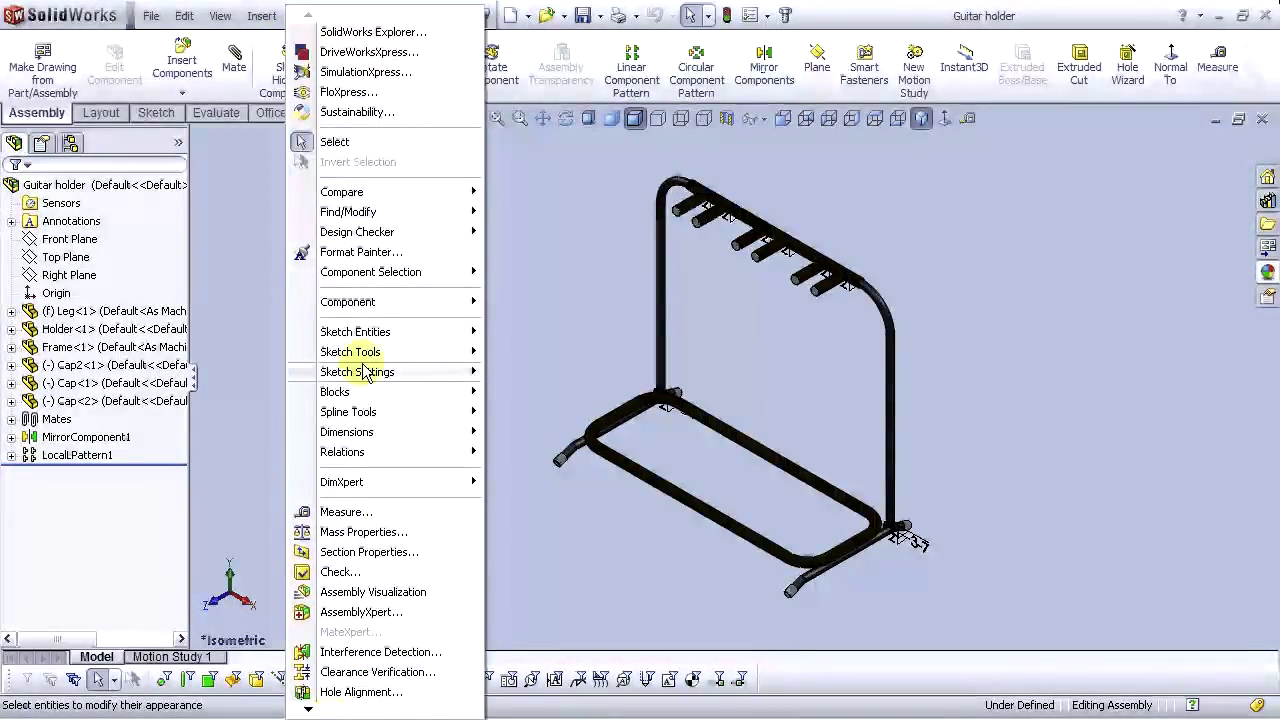
Enable the PhotoWorks add-in through Tools > Add-Ins
mouse_move(261, 16)
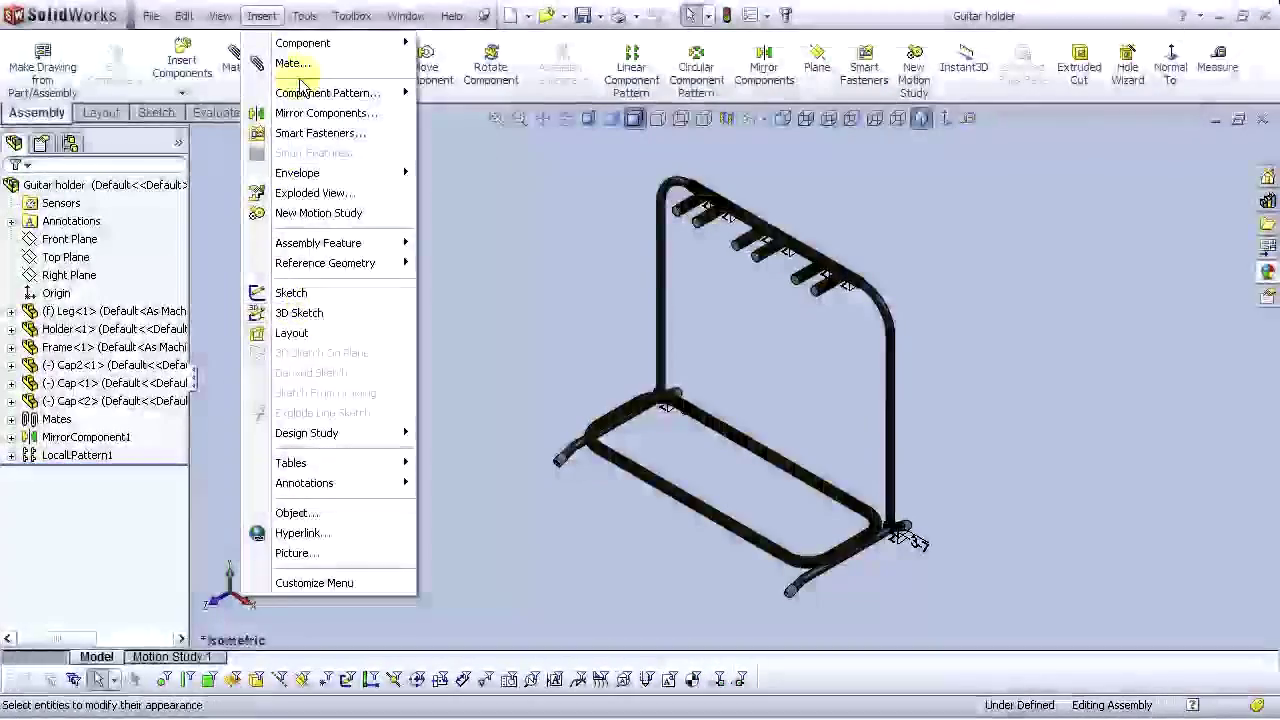
mouse_move(304, 16)
mouse_move(340, 709)
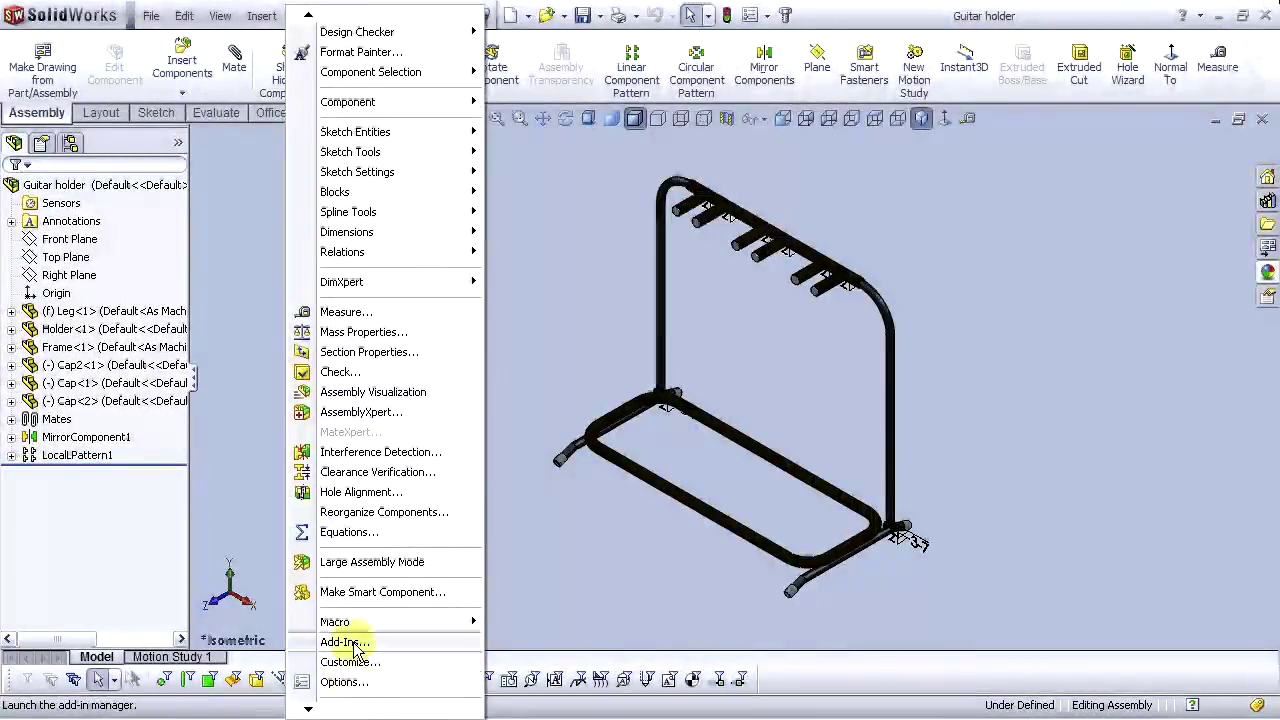
click(352, 645)
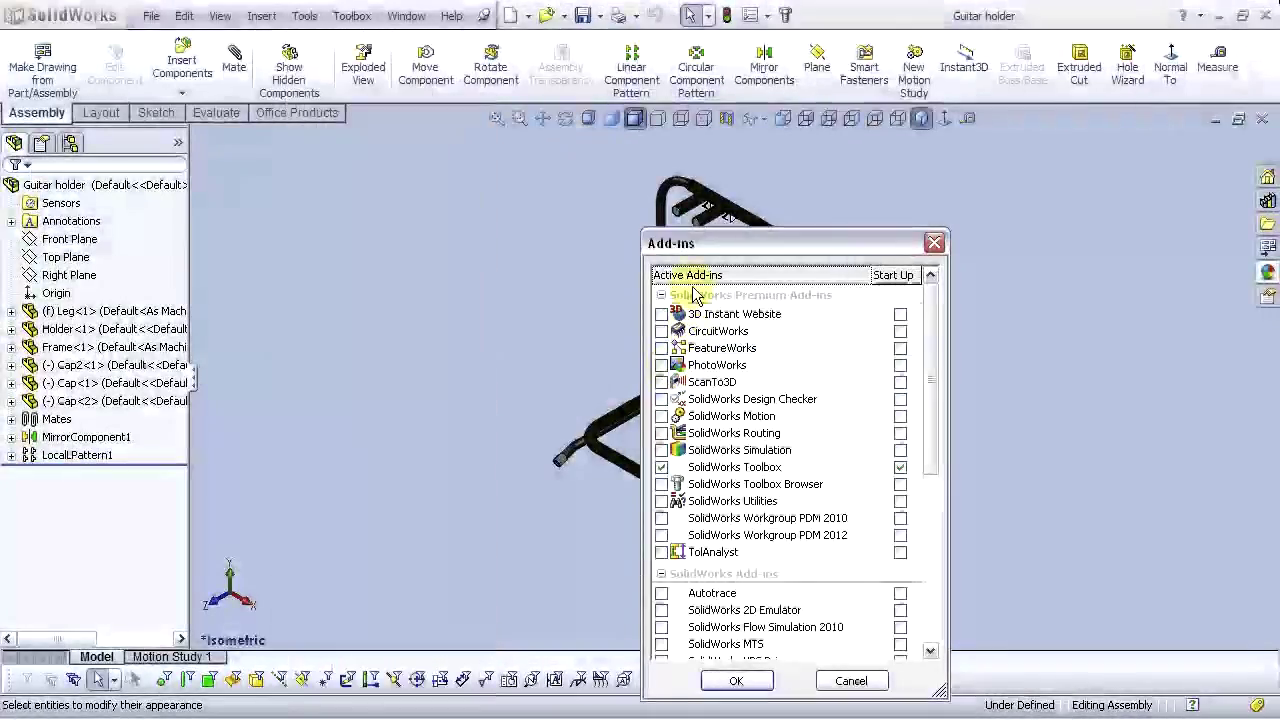
click(661, 366)
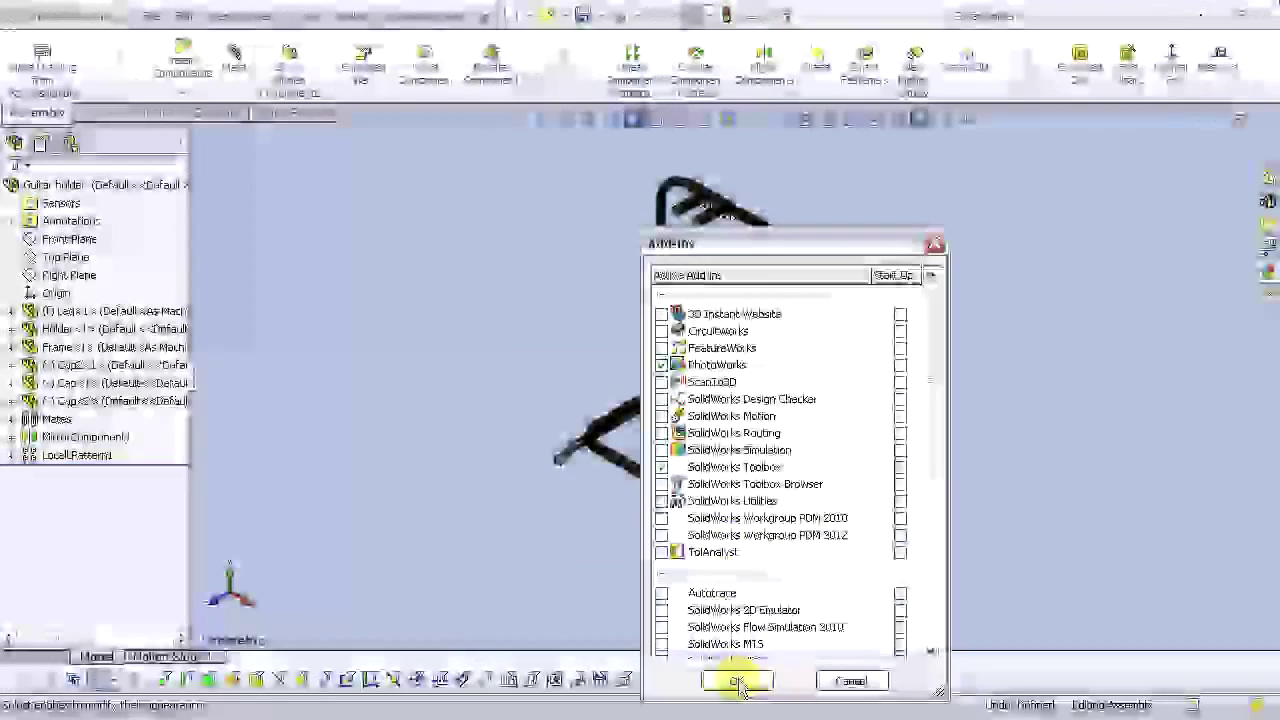
click(736, 682)
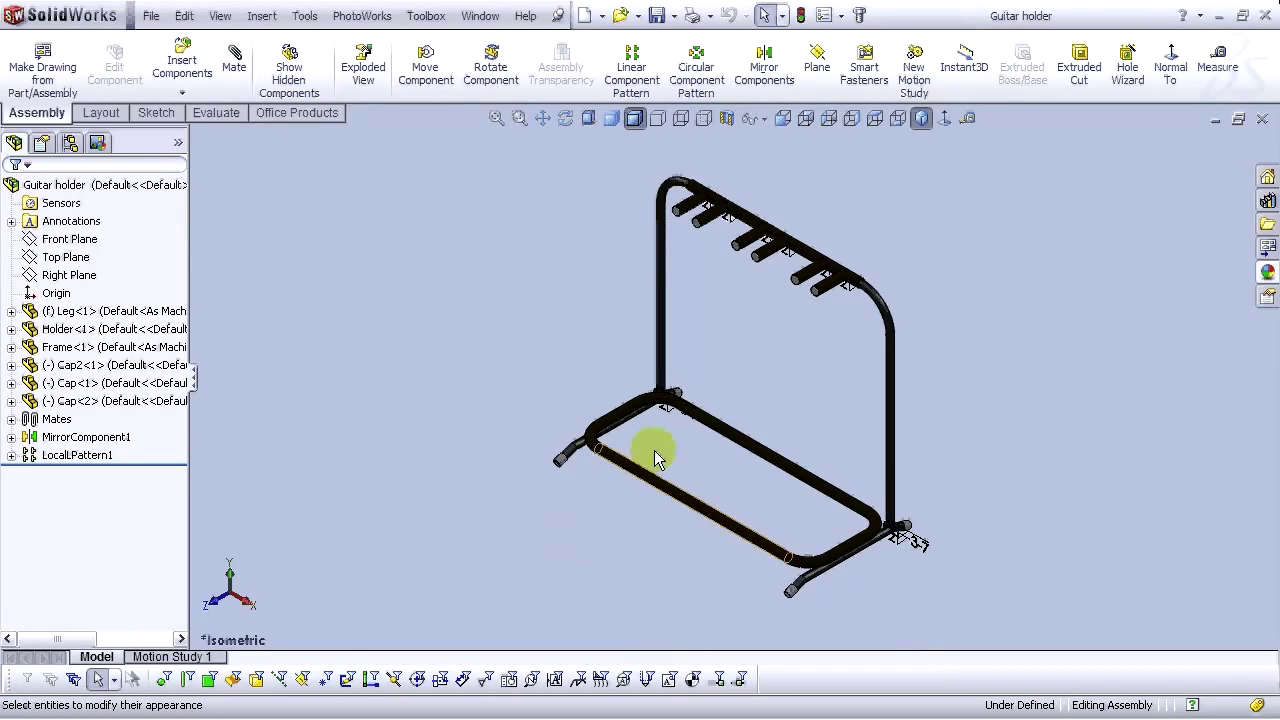
Start a PhotoWorks Render of the guitar holder assembly
click(368, 22)
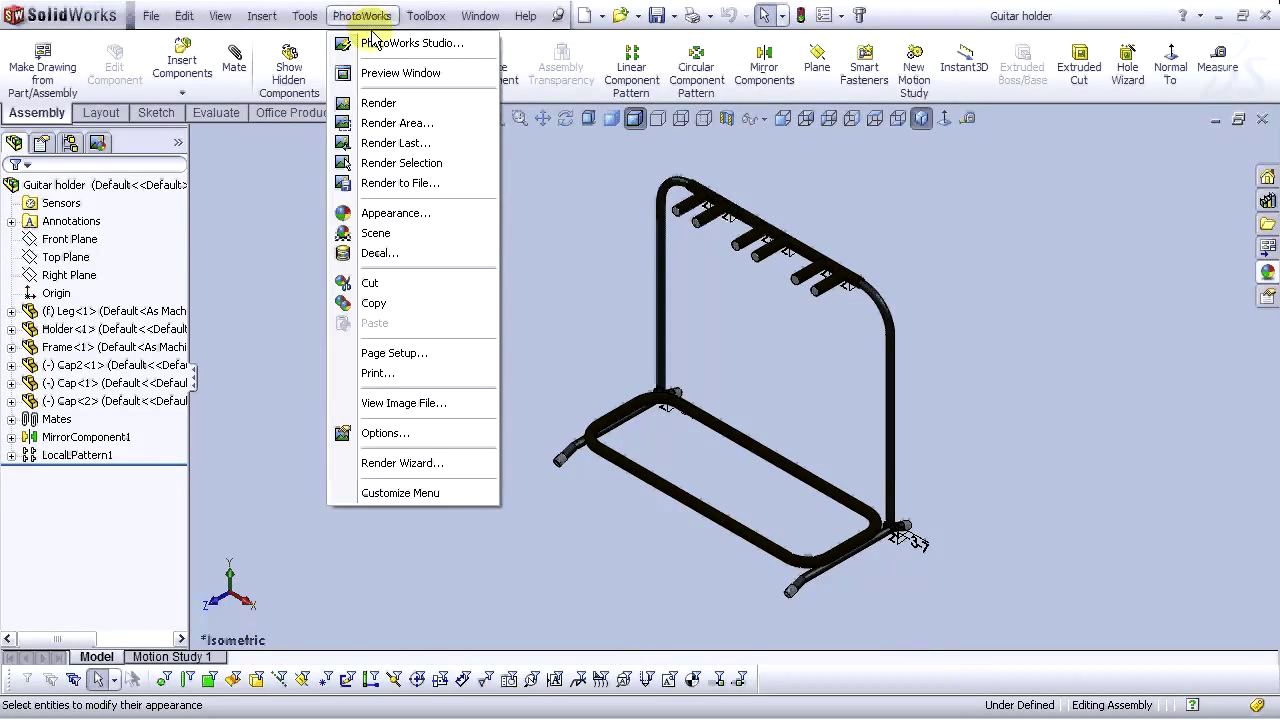
click(384, 104)
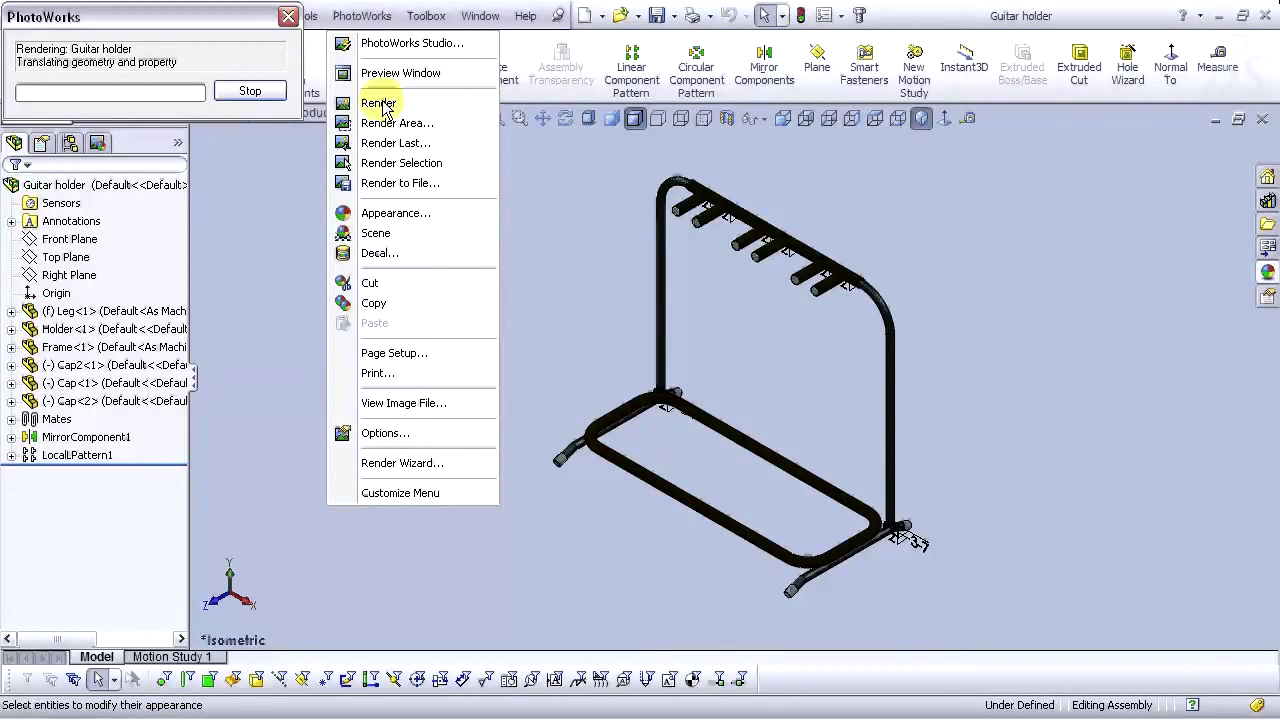